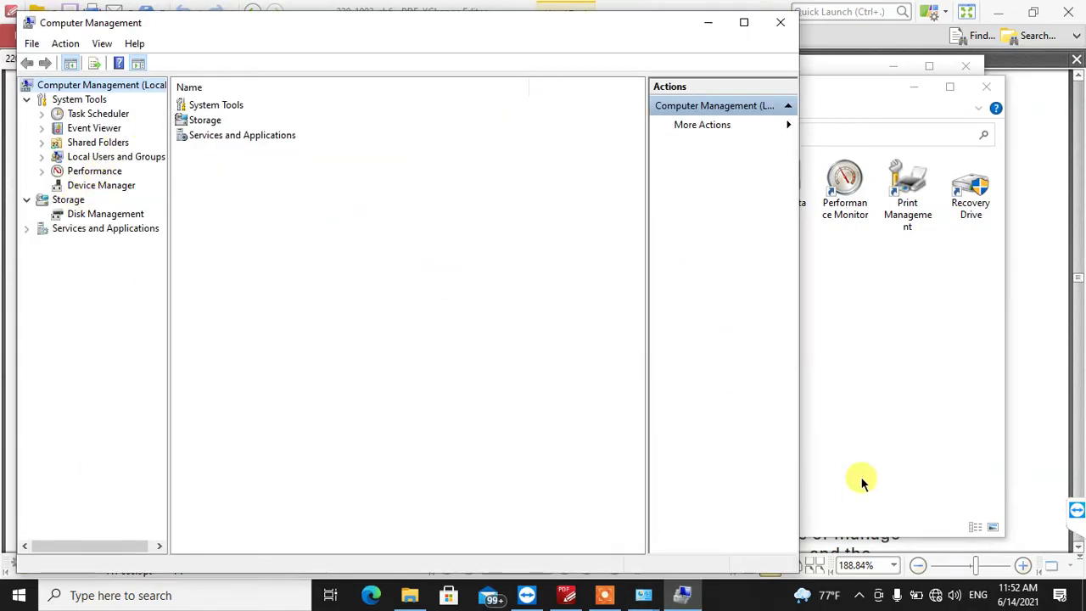
pyautogui.click(1010, 598)
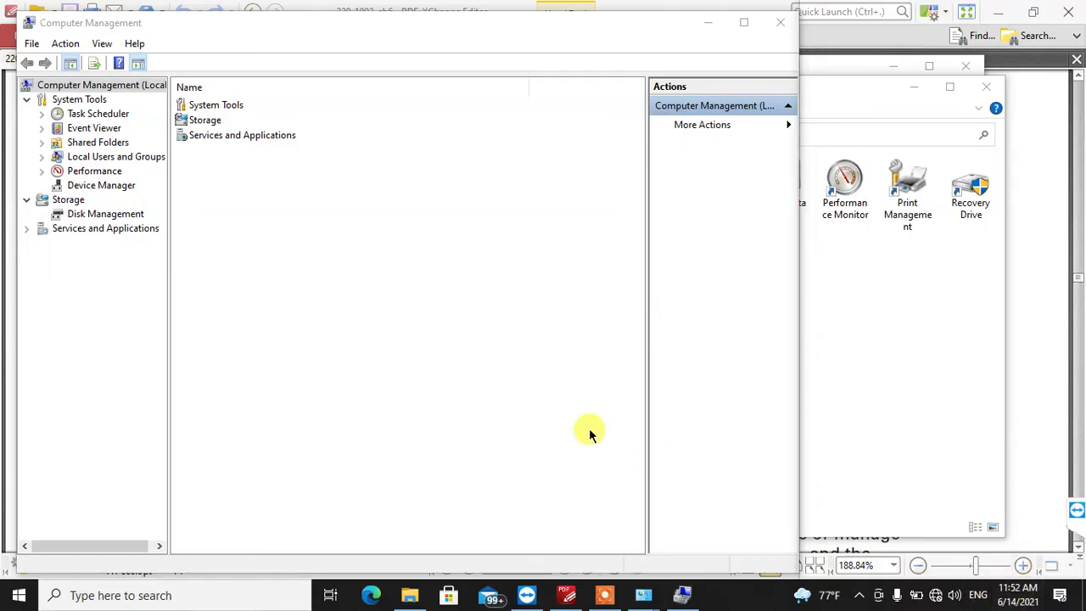
pyautogui.click(259, 312)
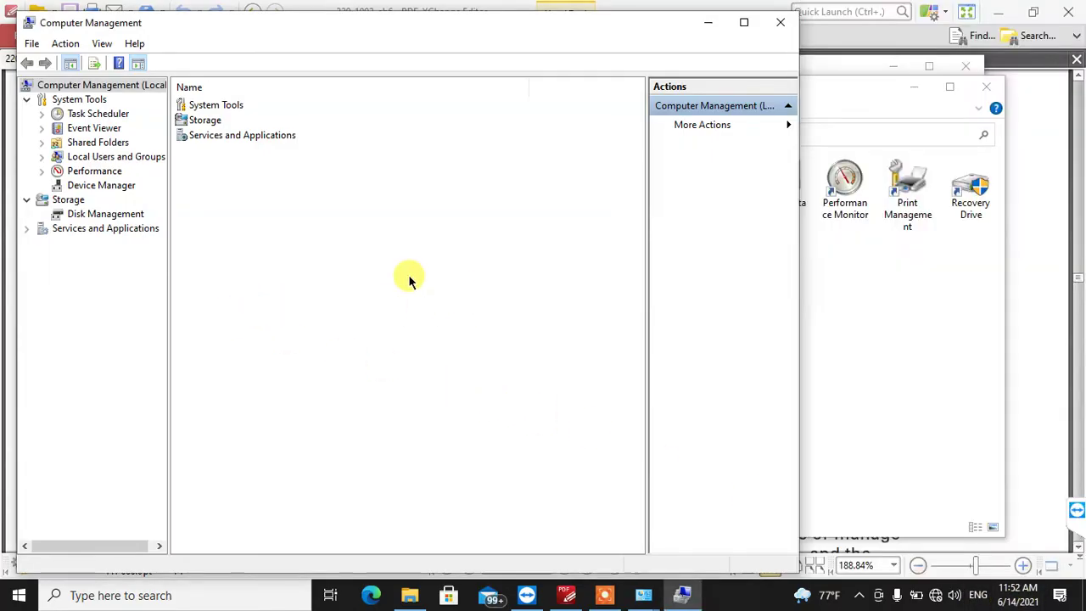
# - Open the Task Scheduler Library and select the Test task to view its general information
pyautogui.click(72, 115)
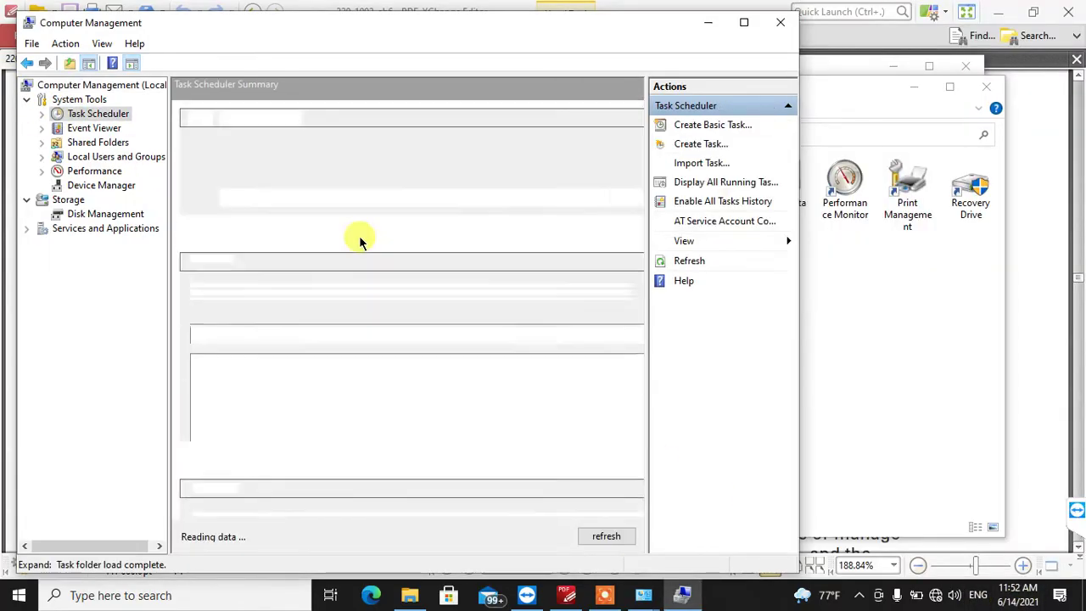
pyautogui.click(42, 113)
pyautogui.click(99, 129)
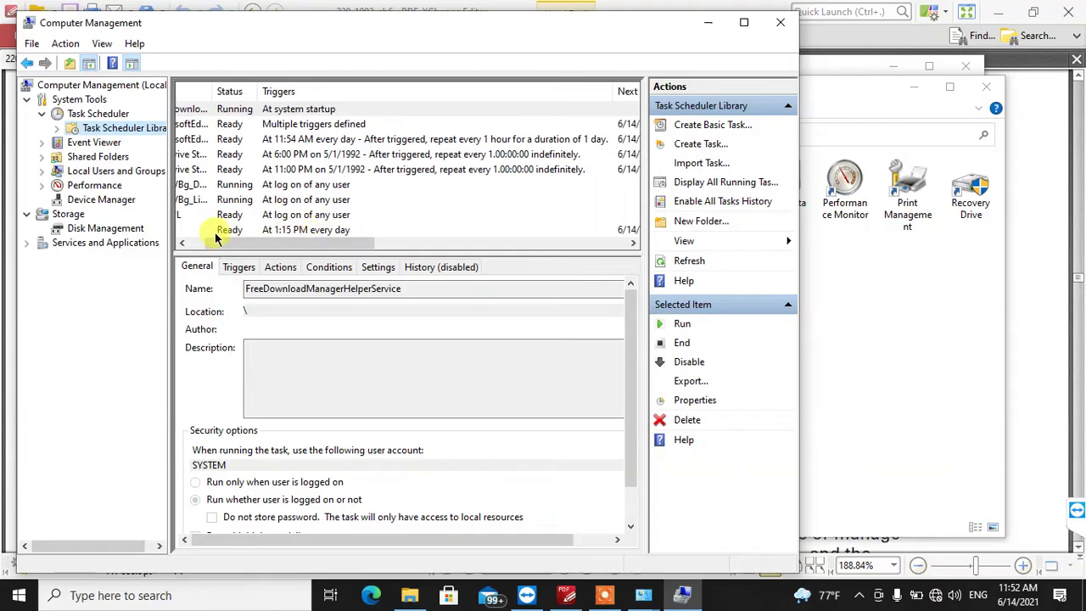
pyautogui.click(204, 230)
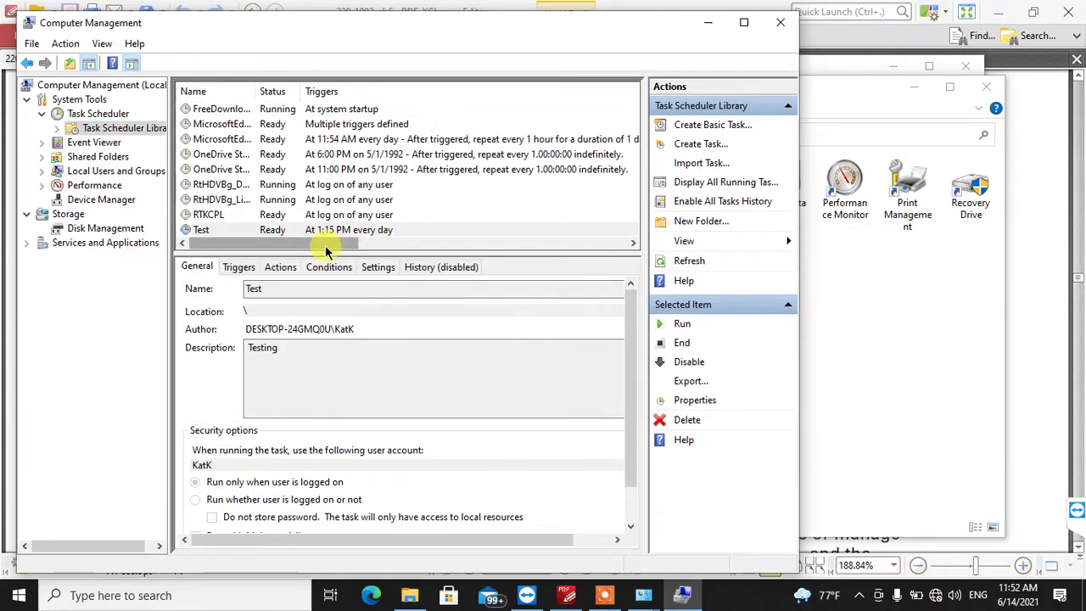
# - Review the Test task's next run time, last run time and last run result in the task list
pyautogui.moveTo(322, 245); pyautogui.dragTo(412, 252)
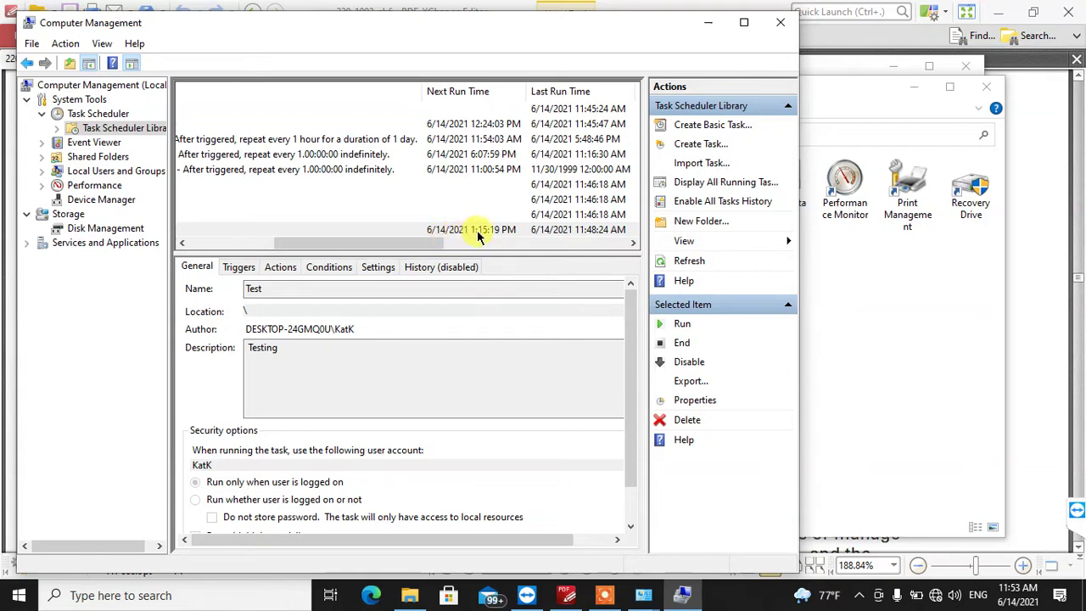
pyautogui.moveTo(437, 244); pyautogui.dragTo(465, 243)
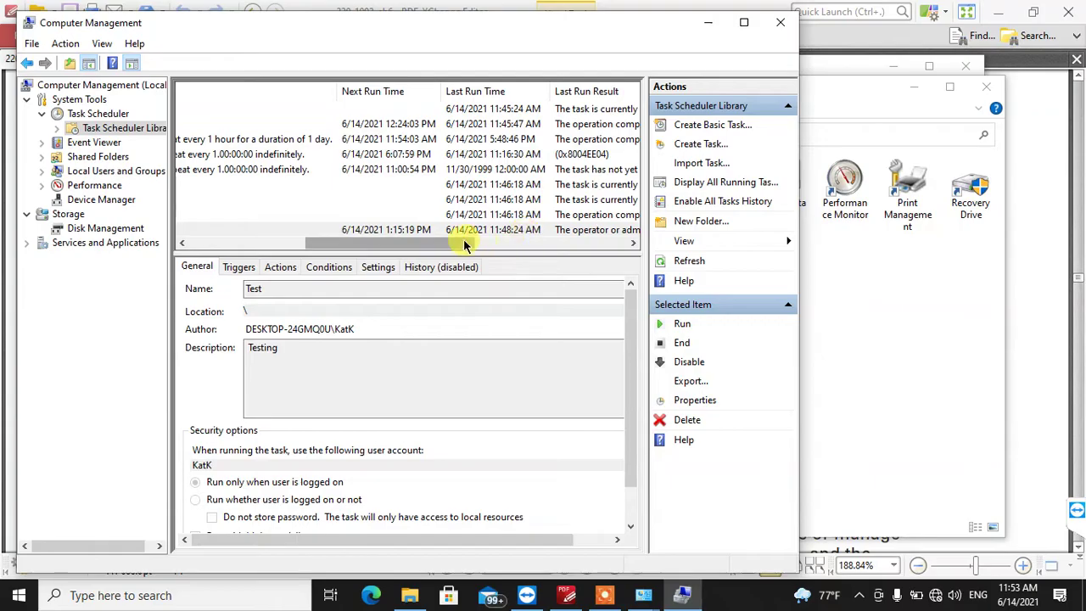
pyautogui.moveTo(461, 243); pyautogui.dragTo(475, 243)
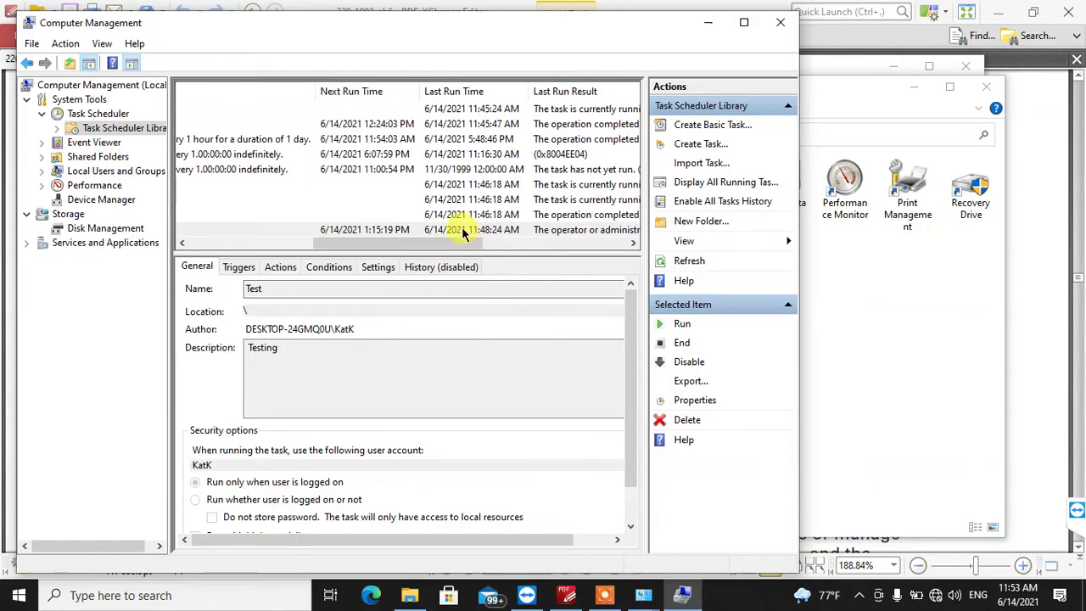
pyautogui.moveTo(462, 243); pyautogui.dragTo(251, 247)
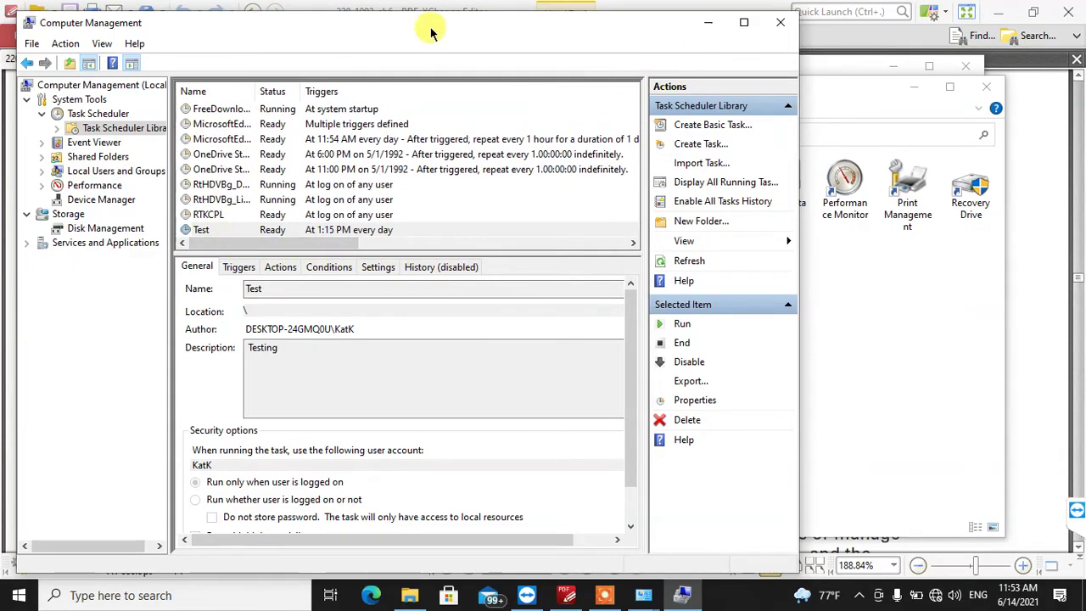
# - Expand Event Viewer, view its Windows Logs and open the Application log
pyautogui.moveTo(431, 25); pyautogui.dragTo(516, 29)
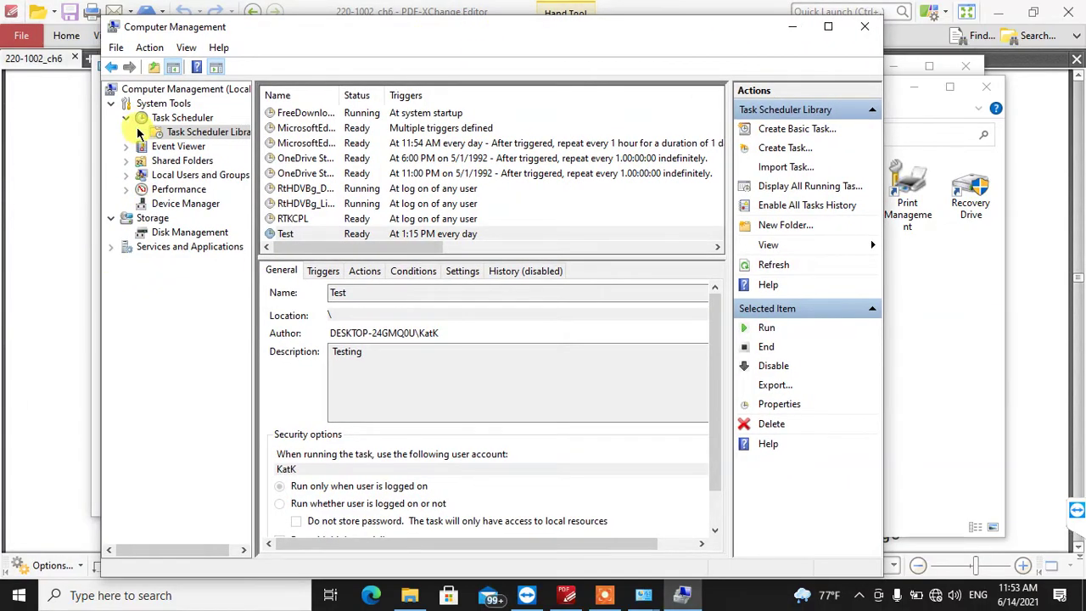
pyautogui.click(163, 148)
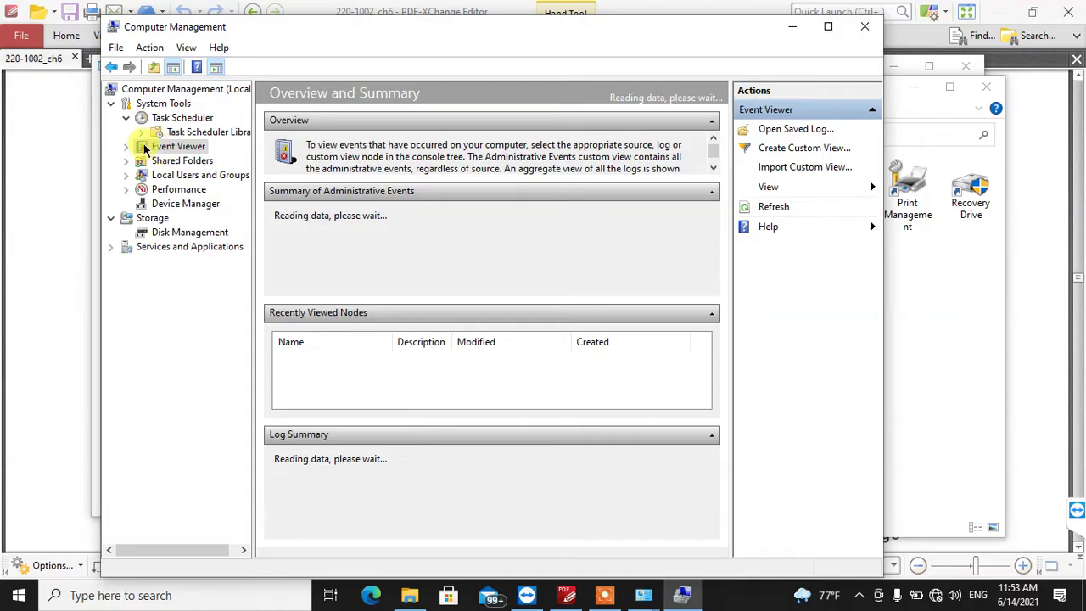
pyautogui.click(126, 147)
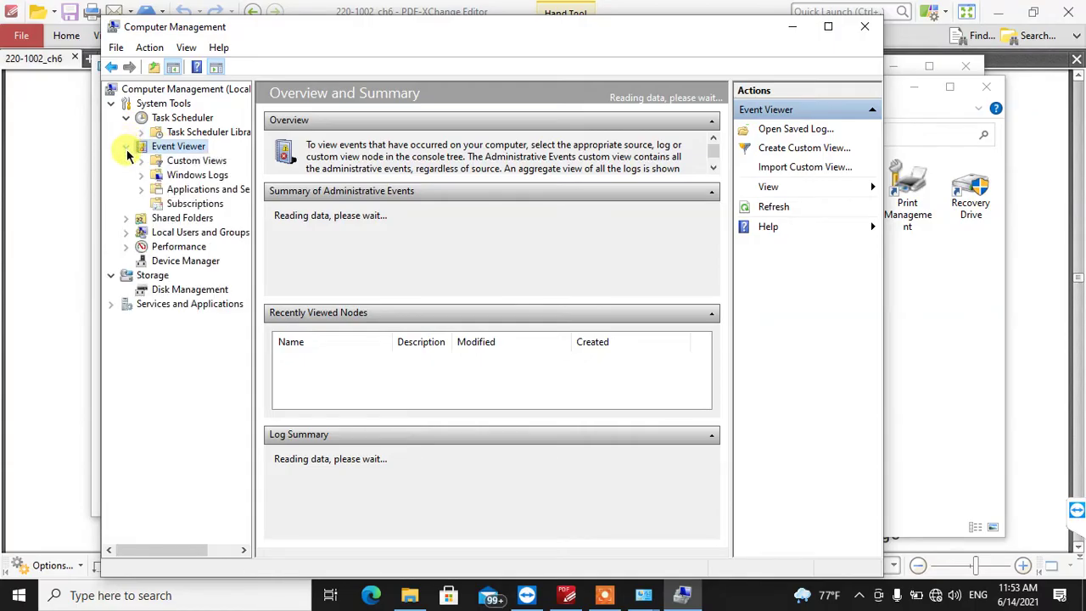
pyautogui.click(203, 176)
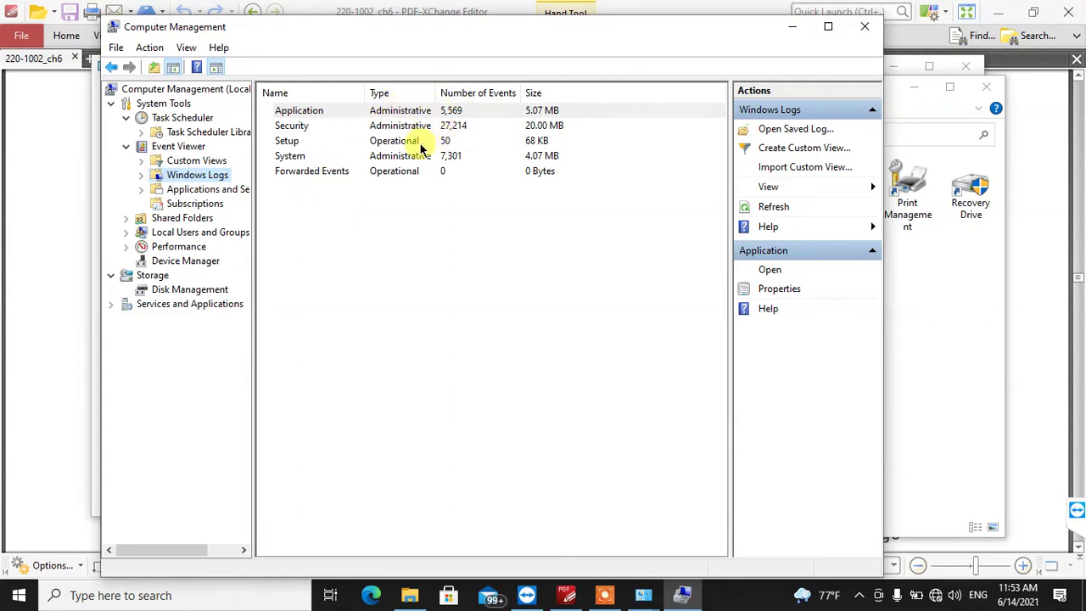
pyautogui.doubleClick(415, 111)
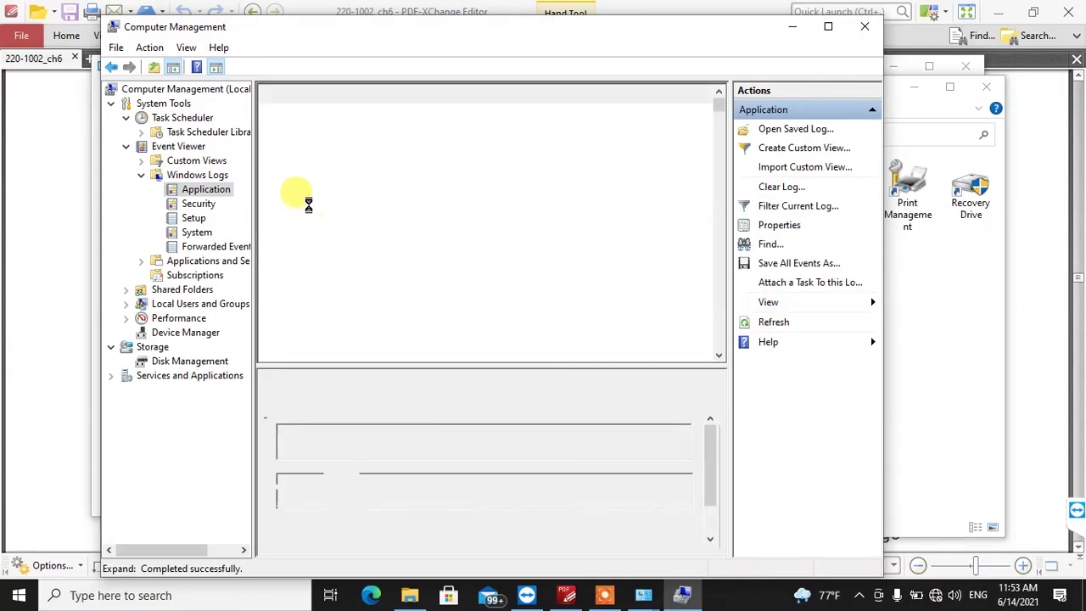
# - Open the Security log under Windows Logs
pyautogui.click(197, 205)
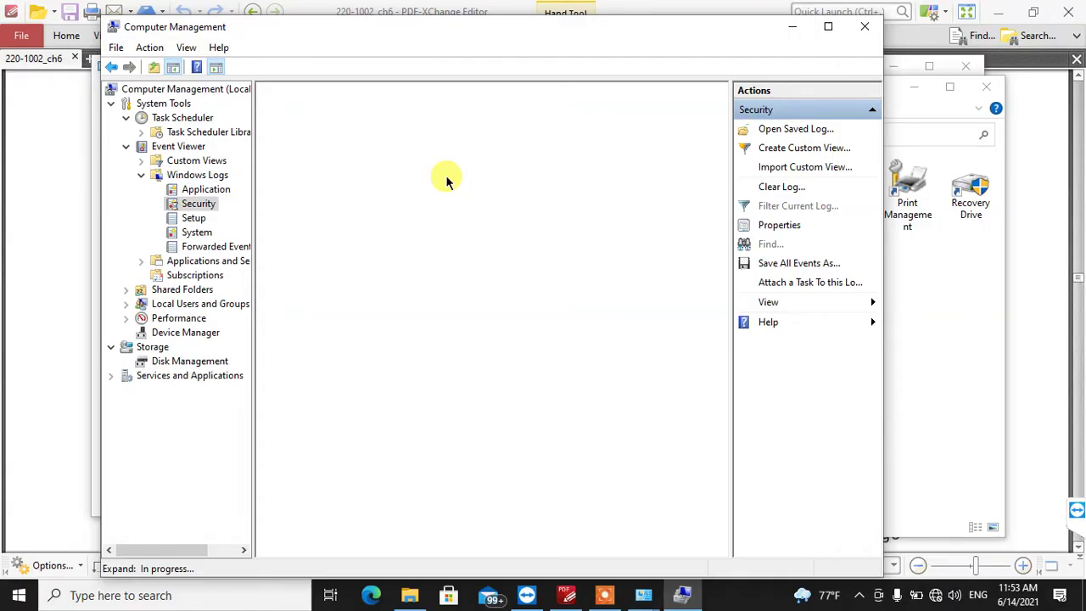
pyautogui.click(609, 596)
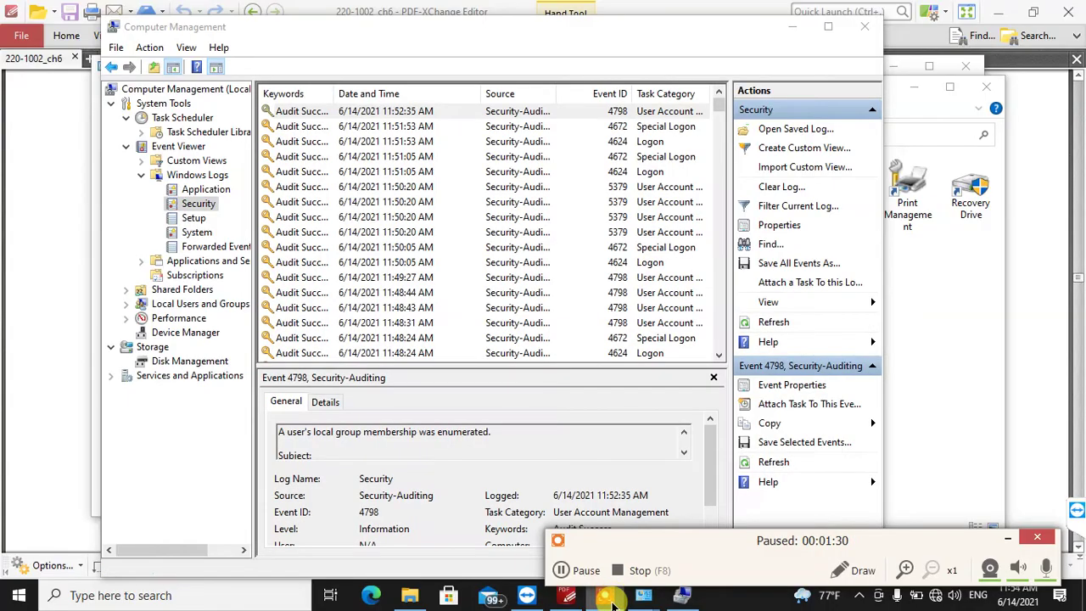
pyautogui.click(1009, 539)
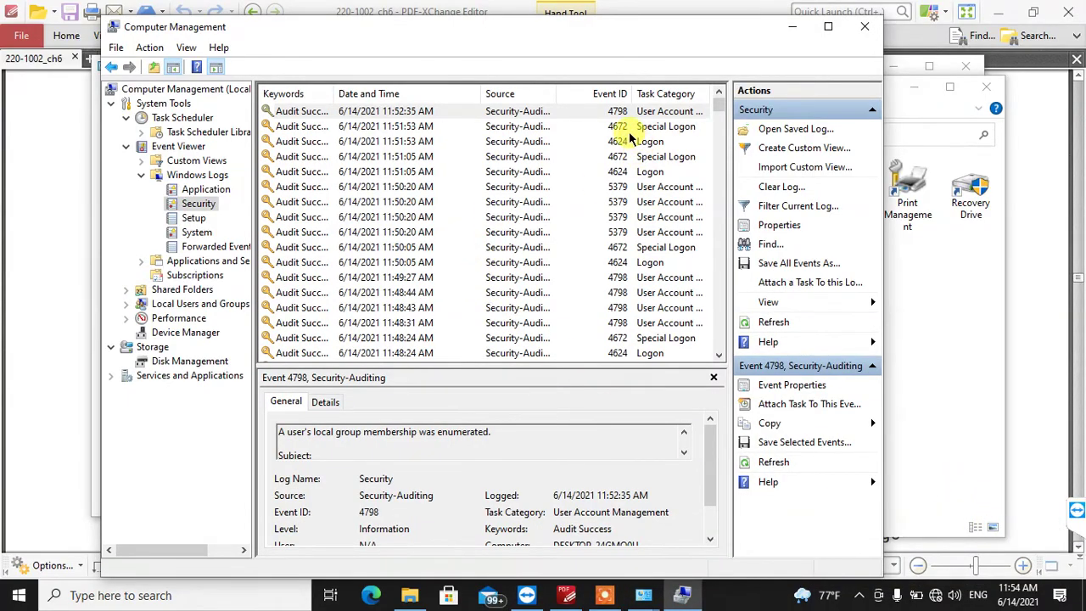
# - Maximize the Computer Management window and widen the Task Category and Source columns of the Security log
pyautogui.click(827, 26)
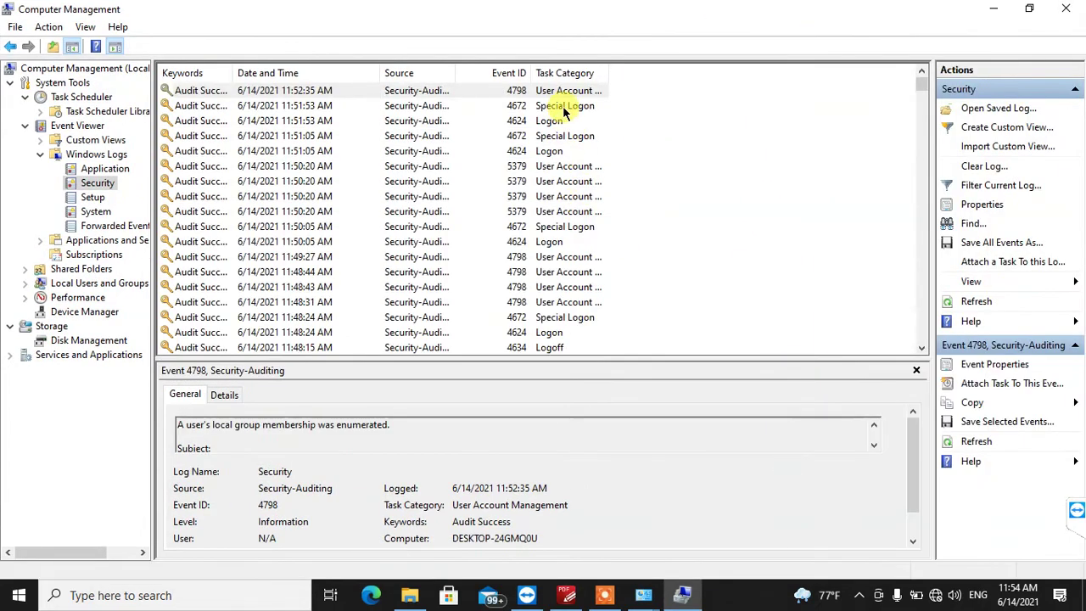
pyautogui.moveTo(606, 72); pyautogui.dragTo(761, 75)
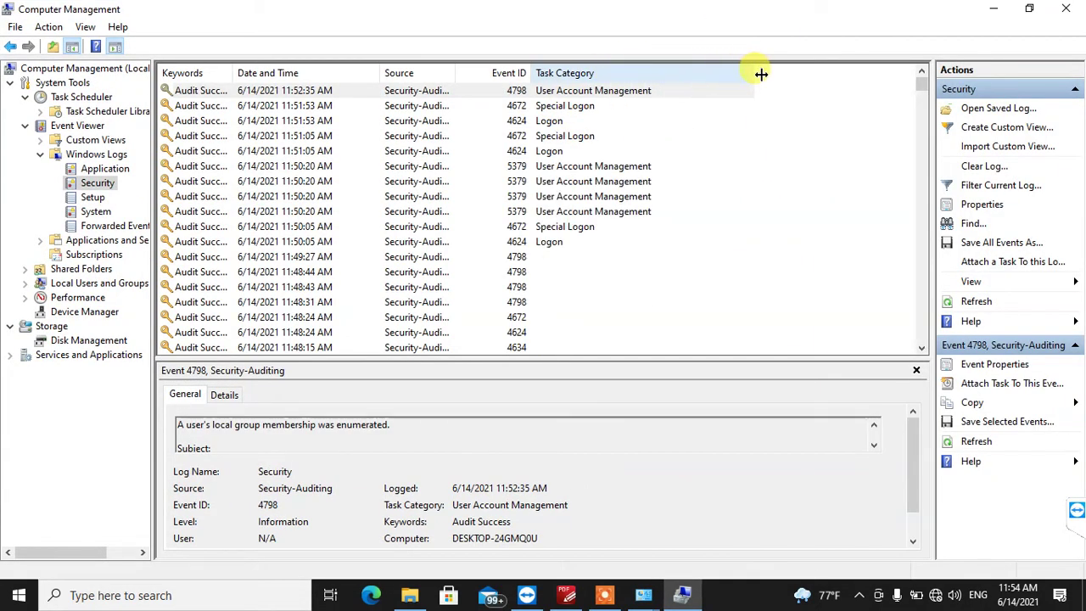
pyautogui.click(553, 96)
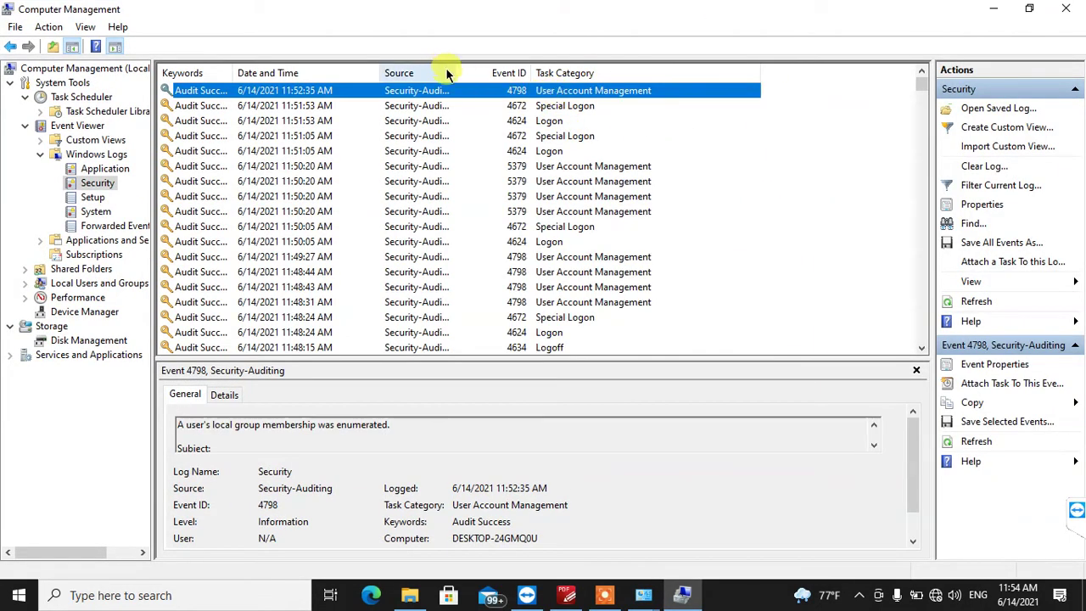
pyautogui.moveTo(452, 67); pyautogui.dragTo(504, 73)
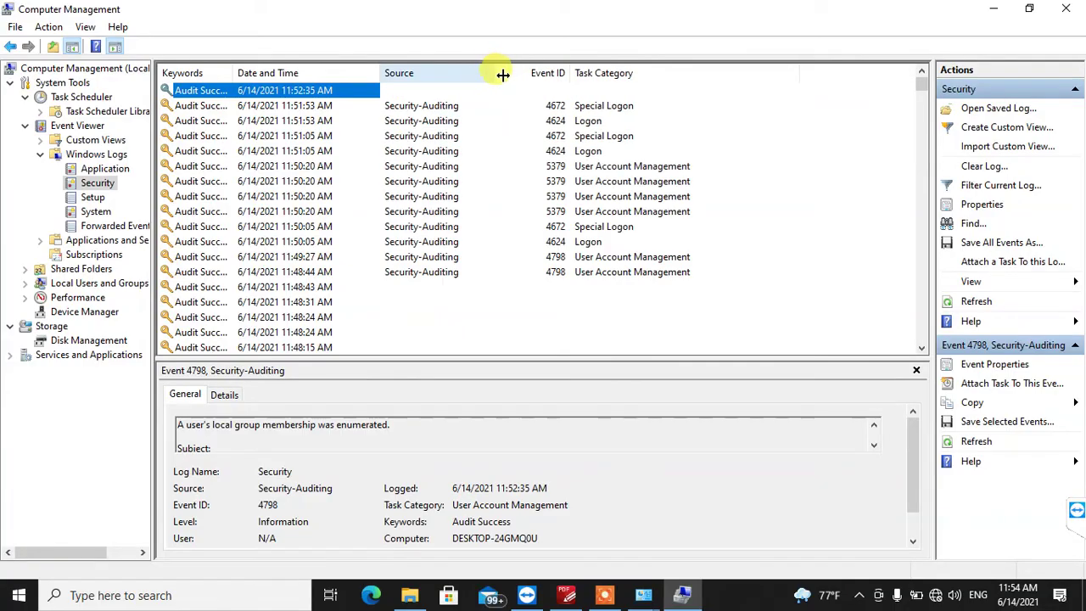
# - Look through the newest Special Logon and Logon events, ending with the first User Account Management event with ID 5379 selected
pyautogui.click(613, 107)
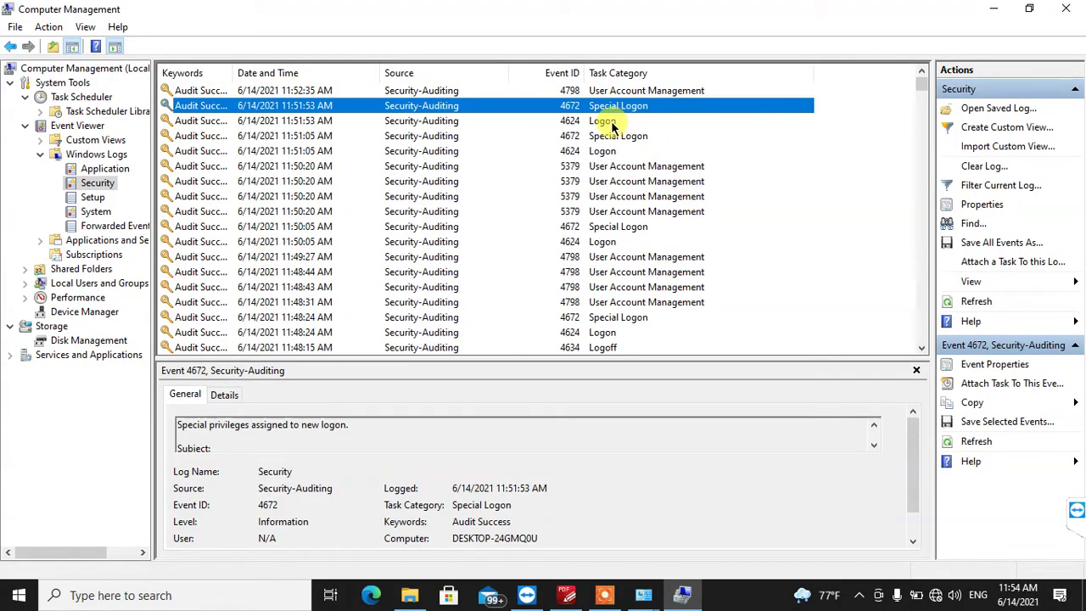
pyautogui.click(613, 122)
pyautogui.click(616, 137)
pyautogui.click(616, 153)
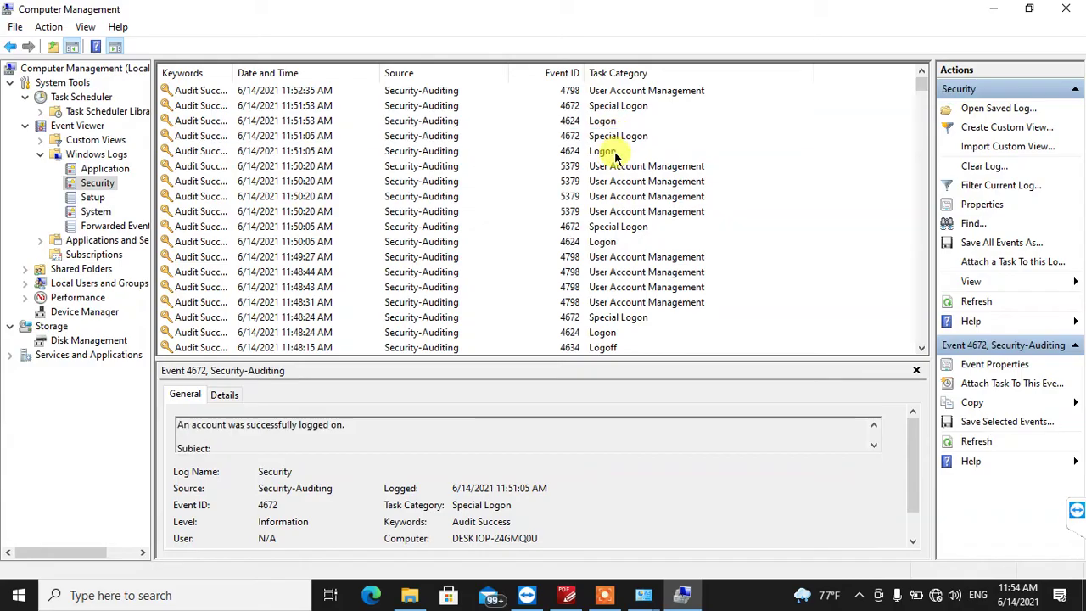
pyautogui.click(614, 166)
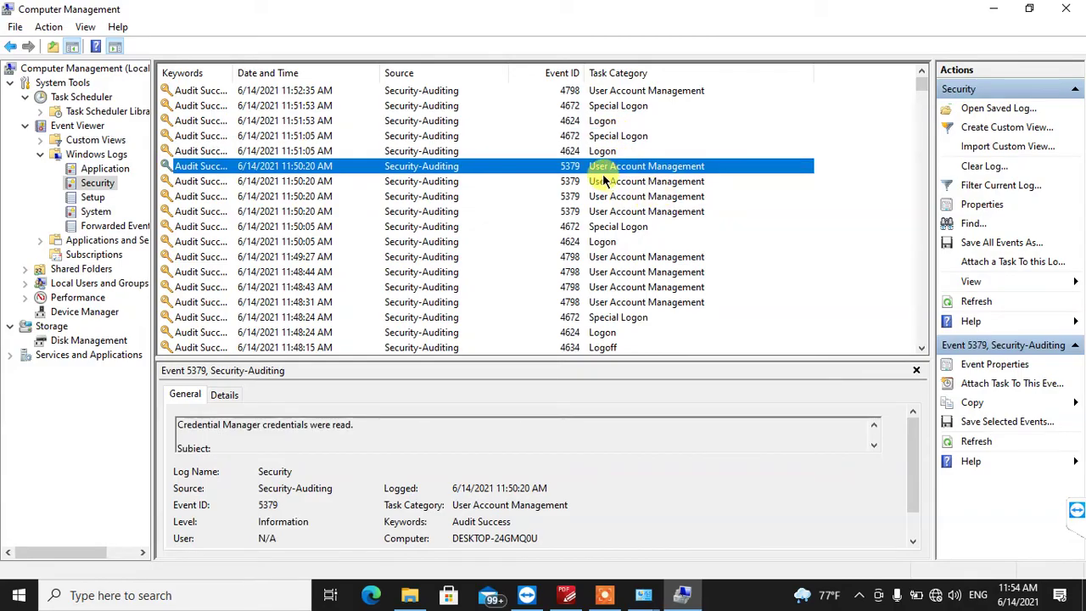
pyautogui.scroll(-1, 552, 255)
# - Examine the detailed event data of the selected event 5379 in Friendly View
pyautogui.click(224, 395)
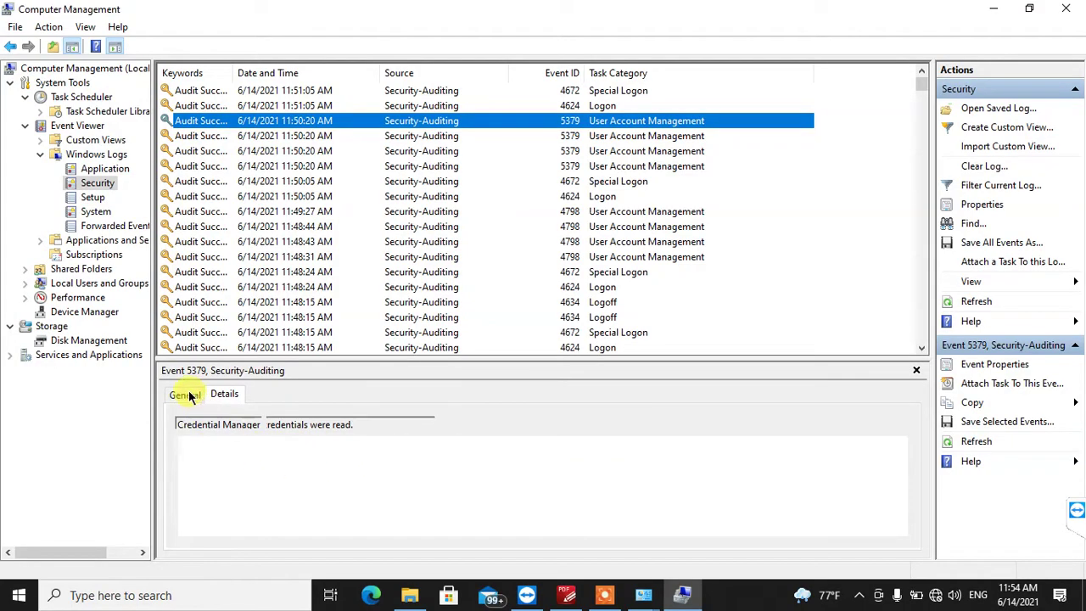
pyautogui.click(224, 393)
pyautogui.scroll(-3, 364, 459)
pyautogui.scroll(1, 370, 483)
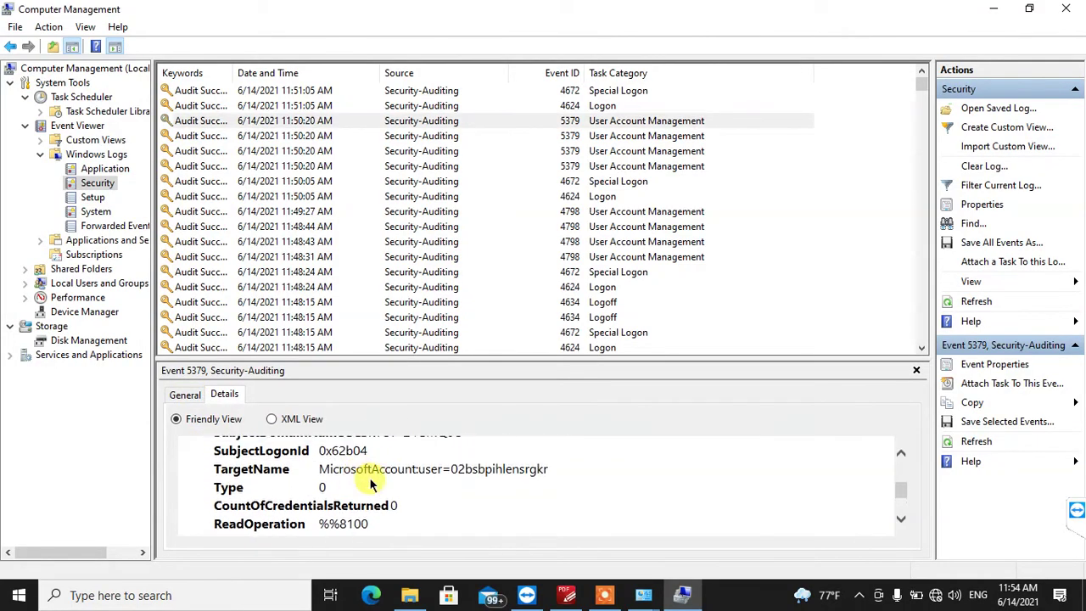
pyautogui.scroll(1, 450, 497)
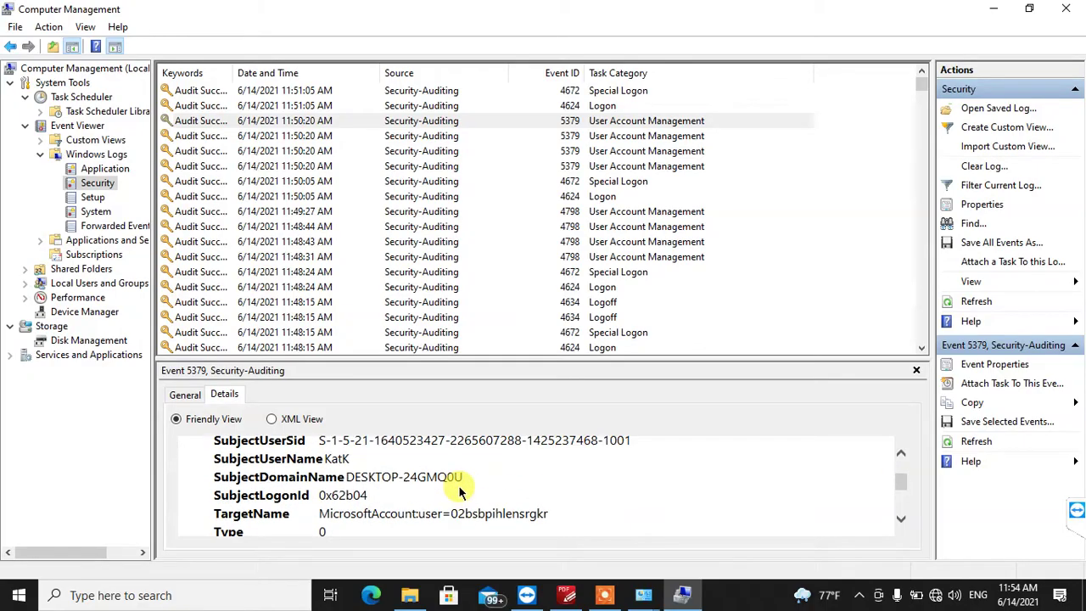
pyautogui.scroll(1, 459, 490)
pyautogui.scroll(-2, 458, 483)
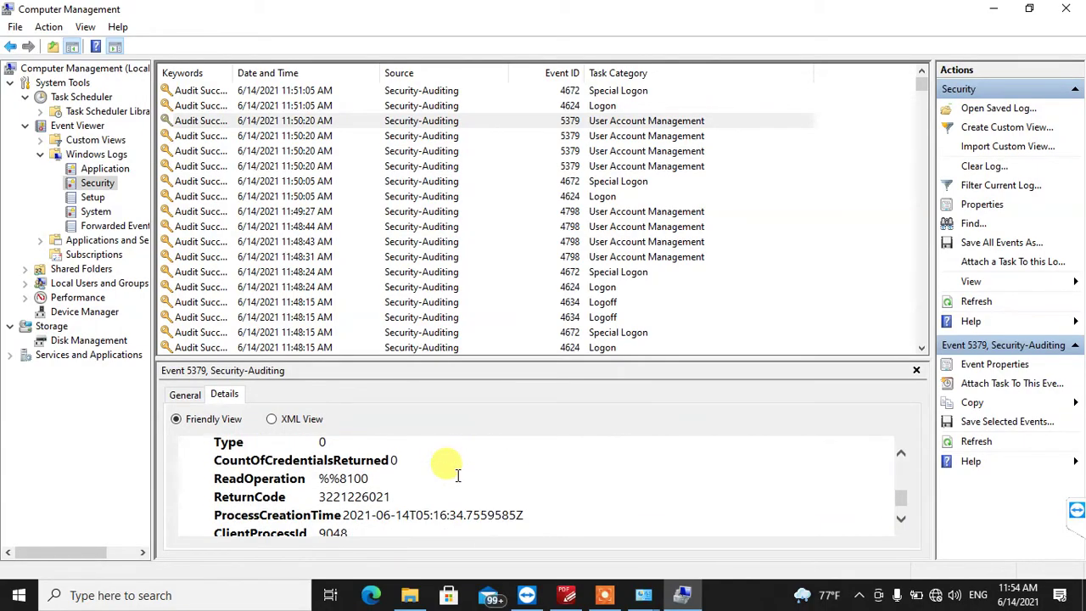
pyautogui.scroll(-1, 453, 478)
pyautogui.scroll(2, 417, 484)
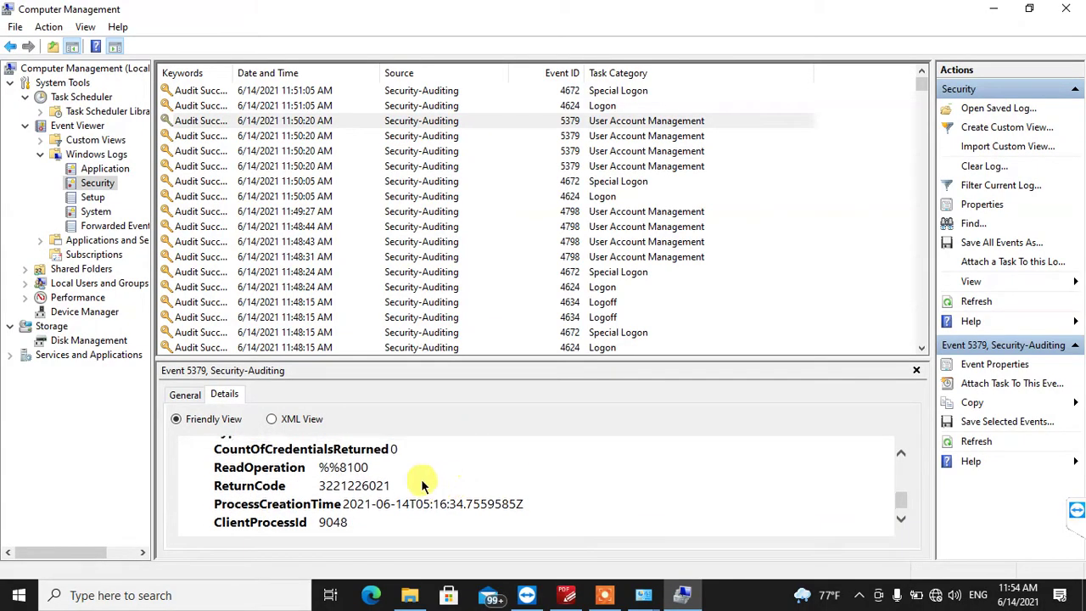
# - Return to the general information of event 5379 and highlight the word Success in its Keywords value
pyautogui.click(186, 395)
pyautogui.scroll(-1, 403, 503)
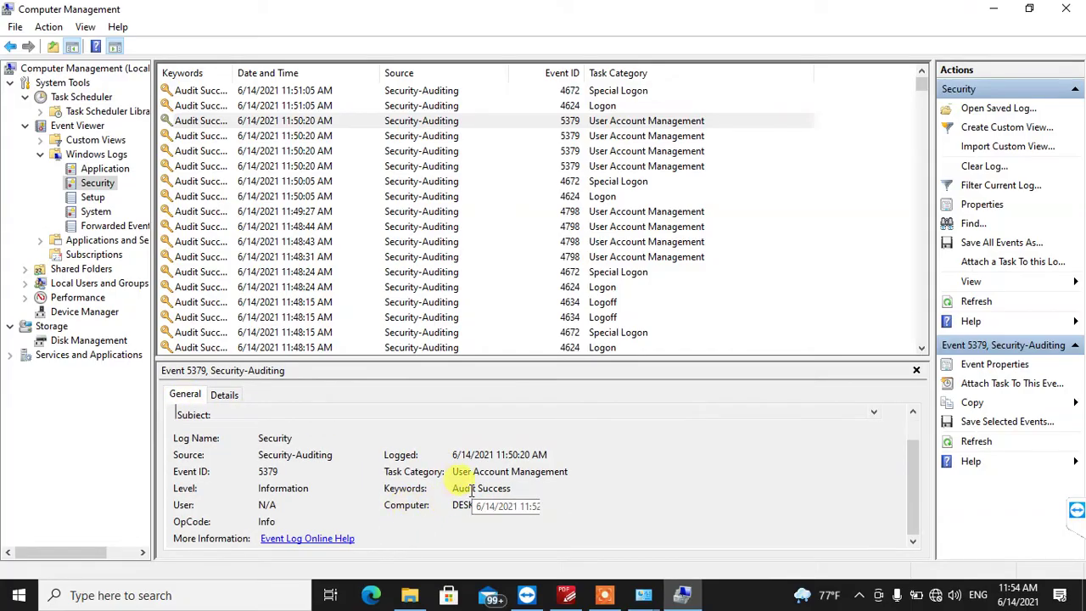
pyautogui.moveTo(453, 472); pyautogui.dragTo(471, 477)
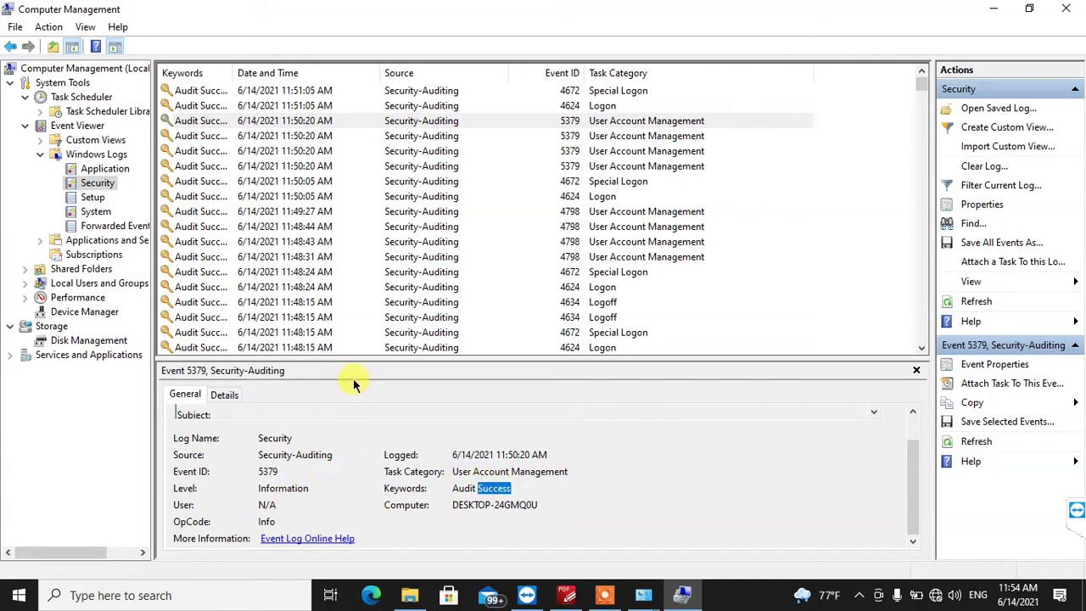
# - Open the Setup log, look through its older entries and select the upper event dated 1/25/2021 4:18:38 PM
pyautogui.click(92, 198)
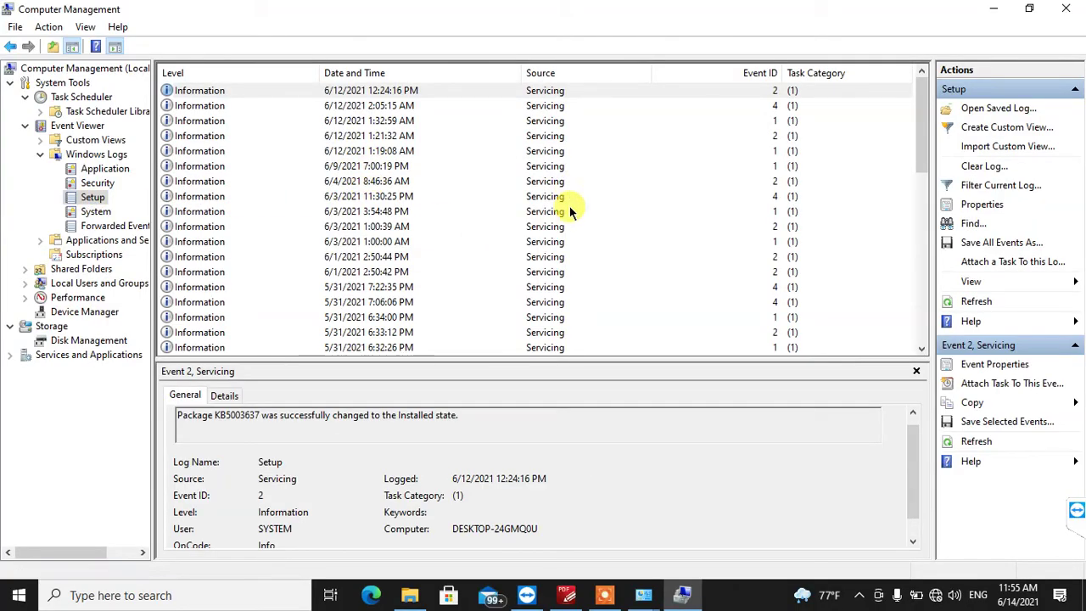
pyautogui.scroll(-2, 472, 212)
pyautogui.scroll(2, 510, 180)
pyautogui.scroll(-10, 346, 180)
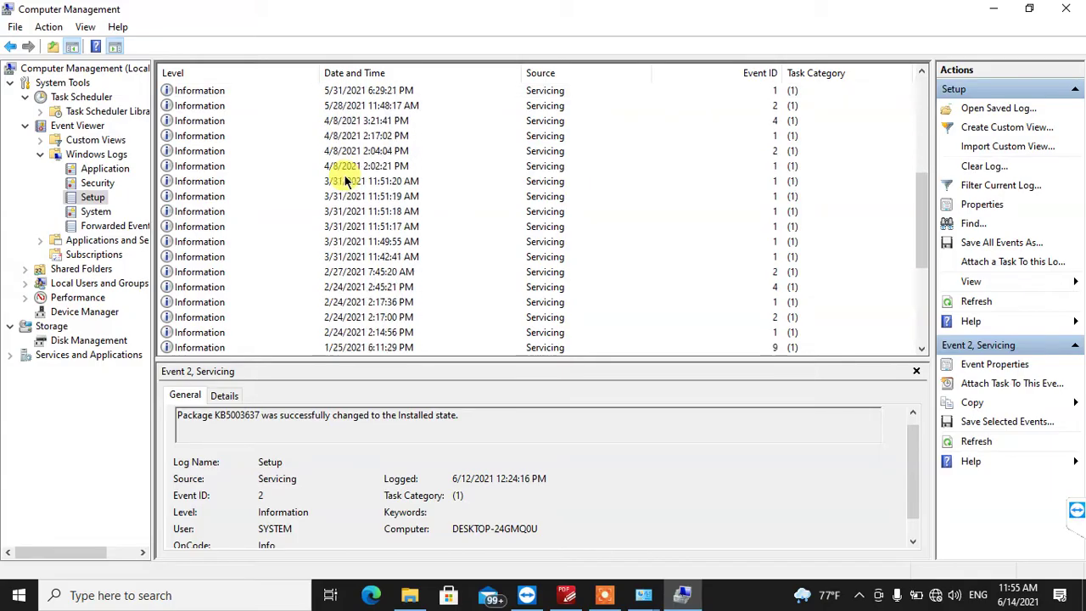
pyautogui.click(209, 272)
pyautogui.scroll(-1, 229, 297)
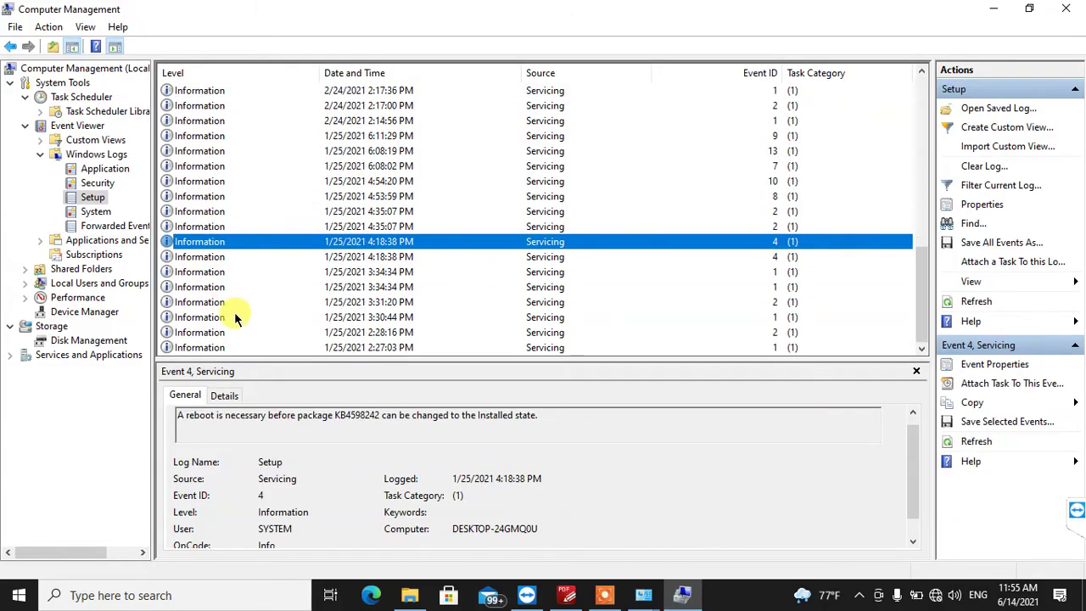
# - Open the System log under Windows Logs
pyautogui.click(95, 212)
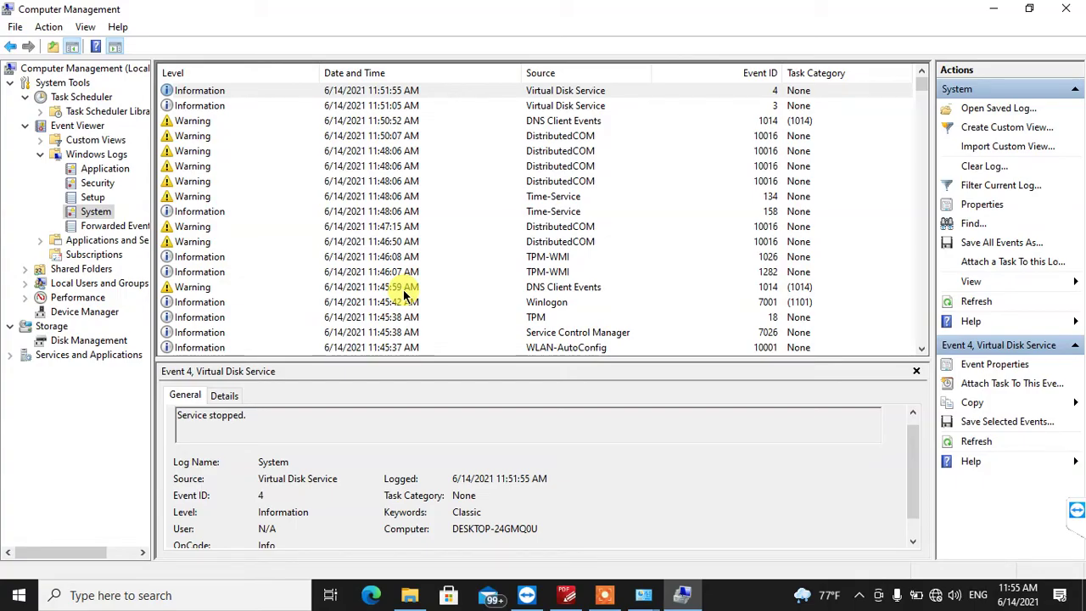
# - Inspect the DNS Client Events warnings and the newest Virtual Disk Service event in the System log, and look through its older entries
pyautogui.click(186, 287)
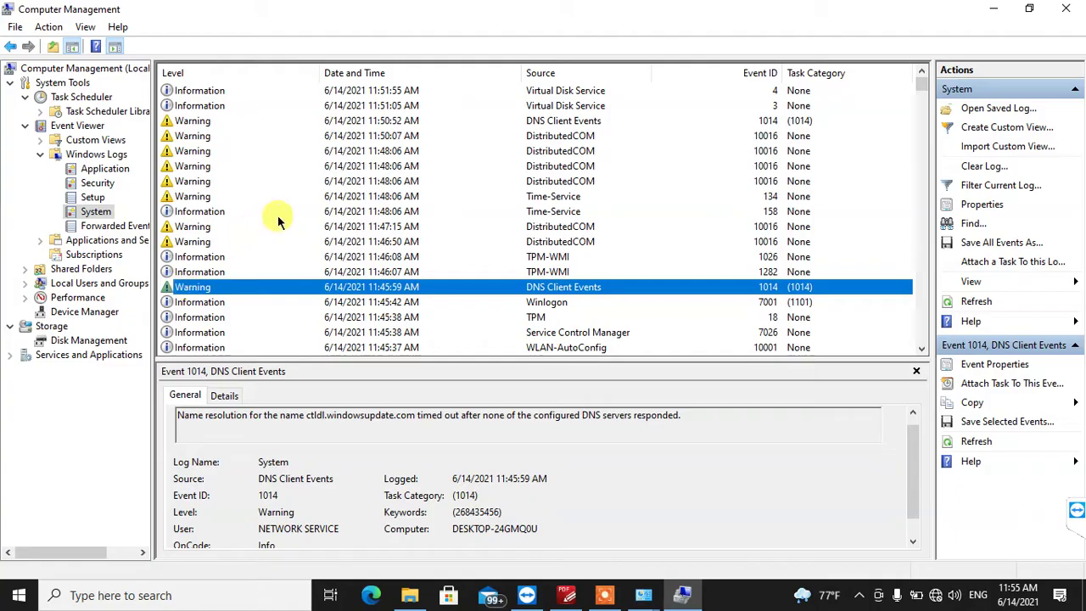
pyautogui.click(183, 123)
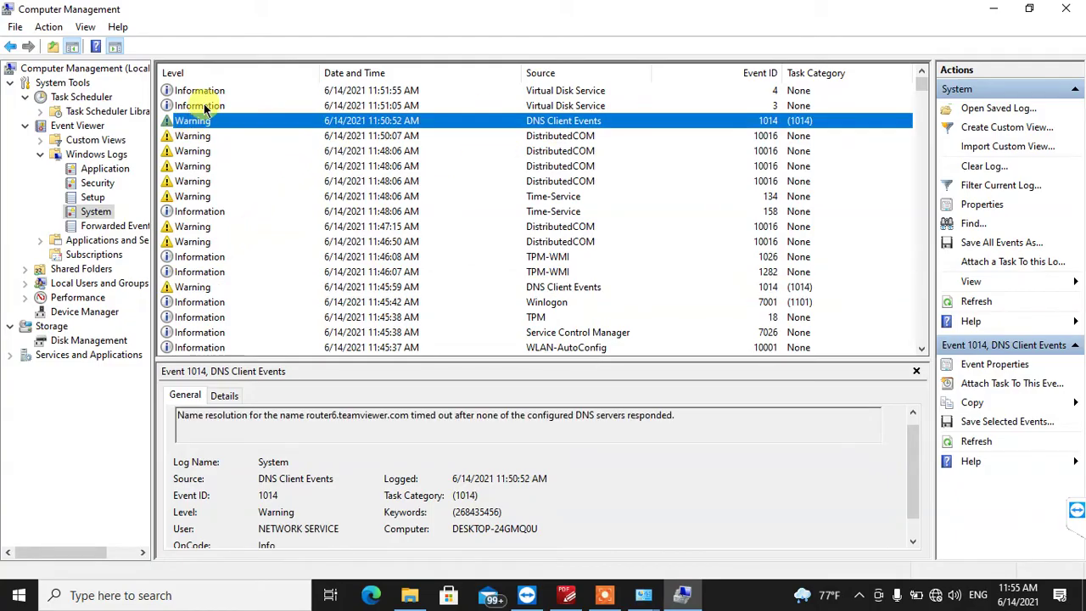
pyautogui.click(200, 89)
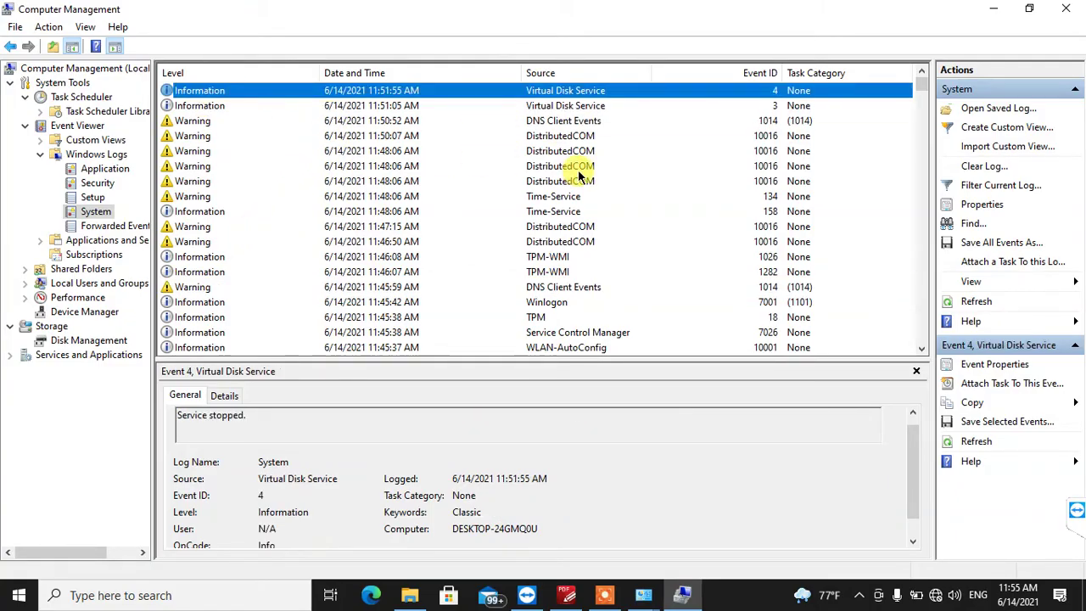
pyautogui.scroll(-18, 212, 303)
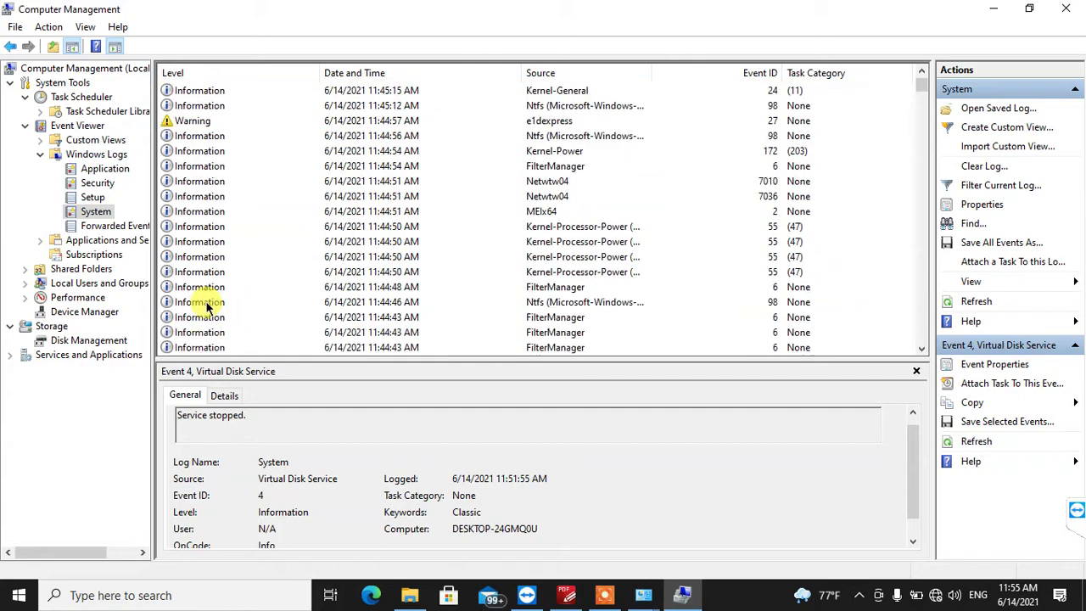
pyautogui.scroll(-15, 211, 307)
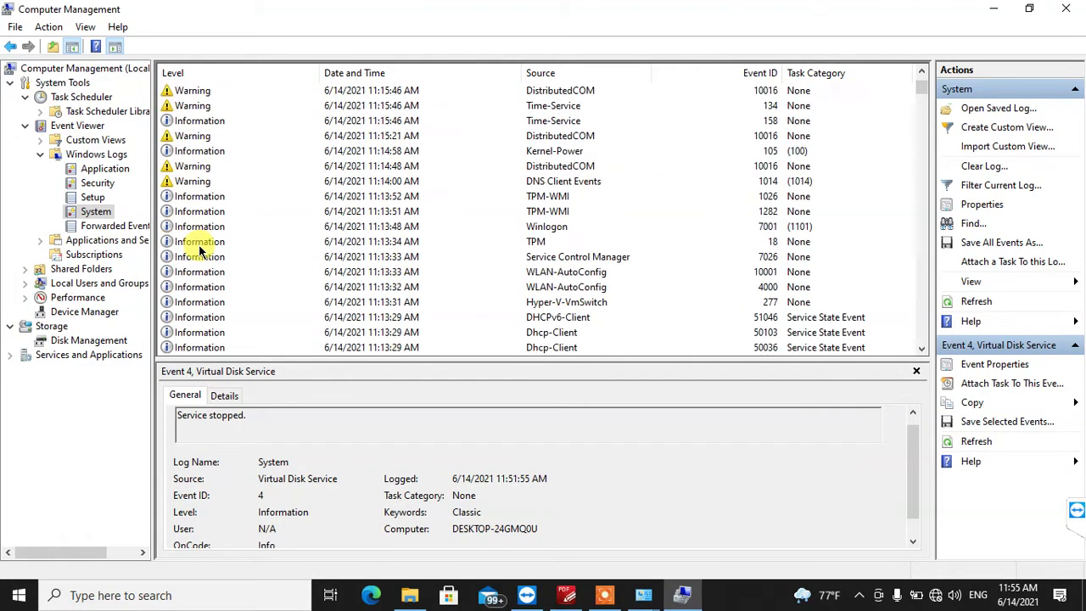
pyautogui.scroll(-20, 200, 250)
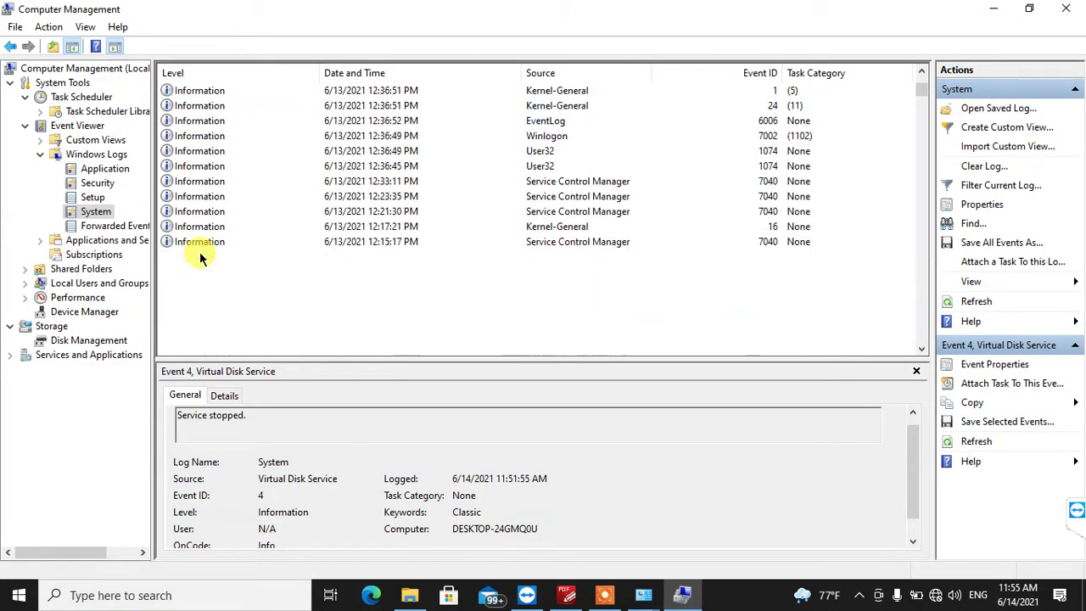
pyautogui.scroll(-5, 200, 256)
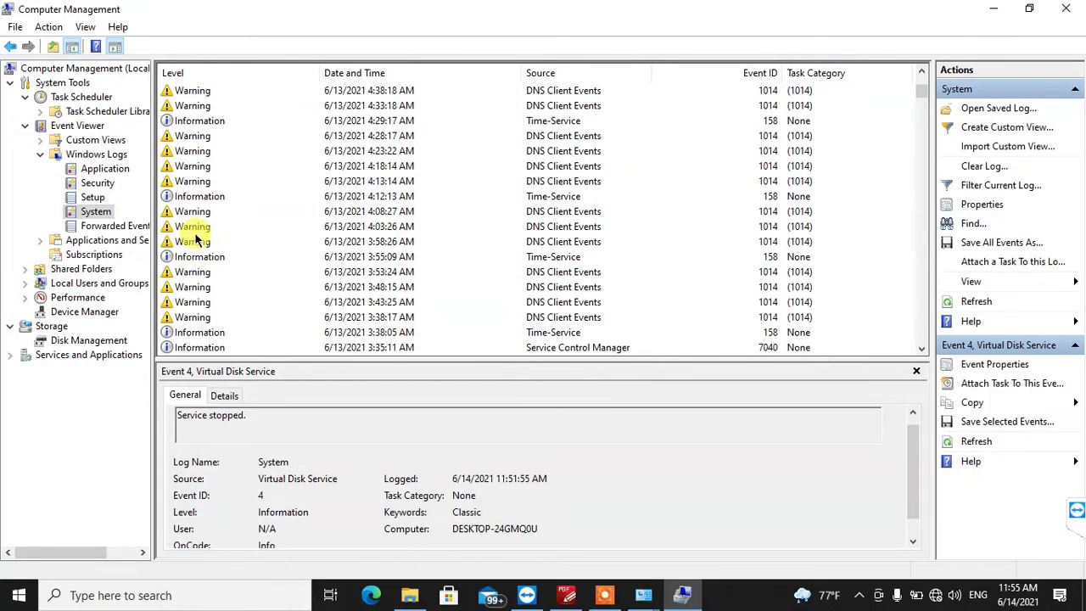
# - Expand Applications and Services Logs and view its Hardware Events and Internet Explorer logs
pyautogui.click(98, 242)
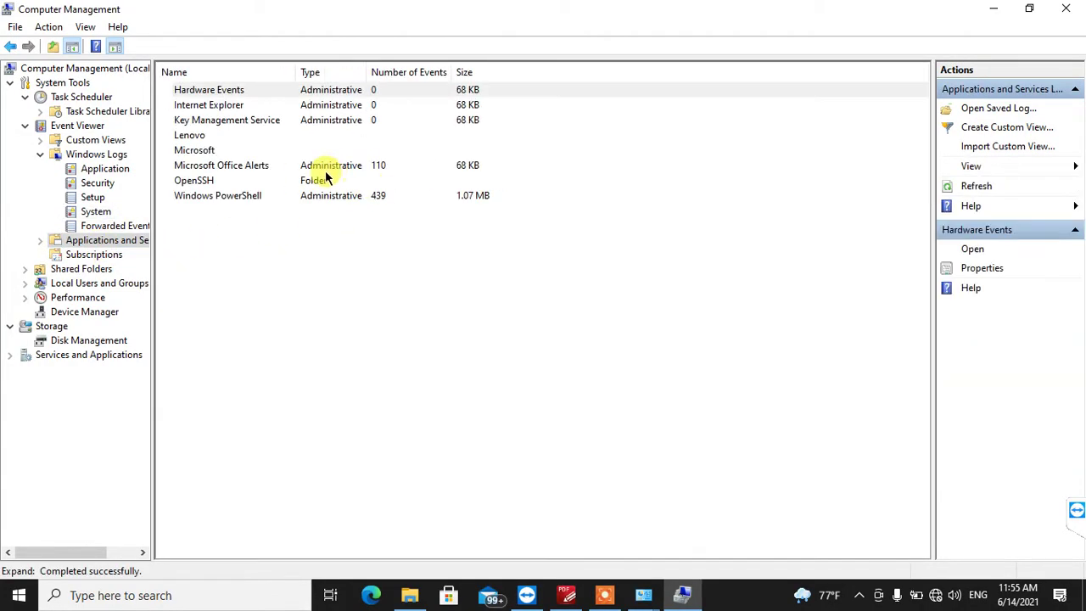
pyautogui.doubleClick(70, 242)
pyautogui.click(114, 255)
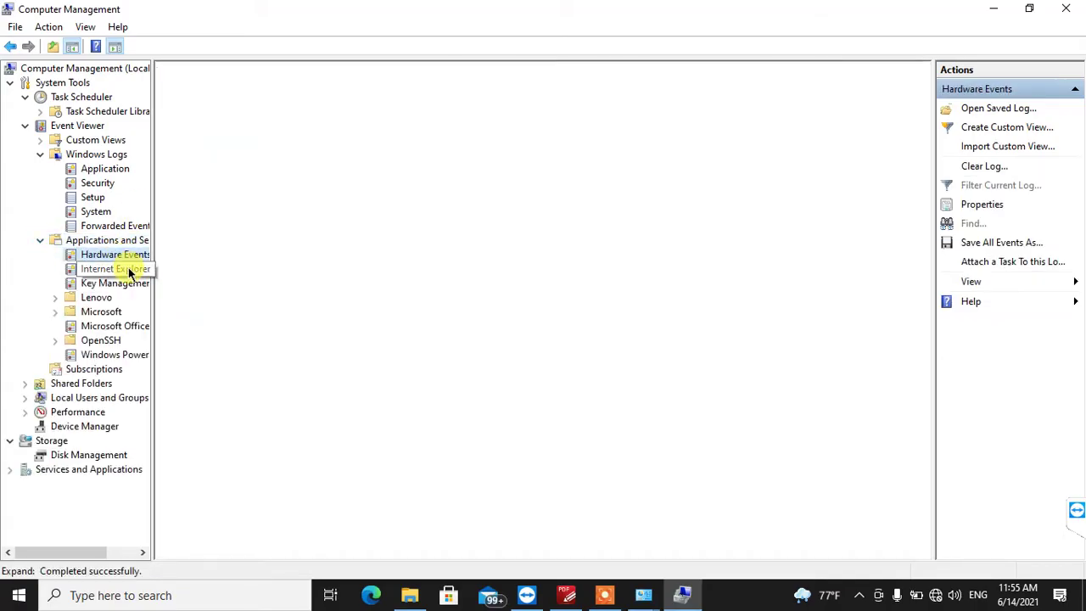
pyautogui.click(95, 269)
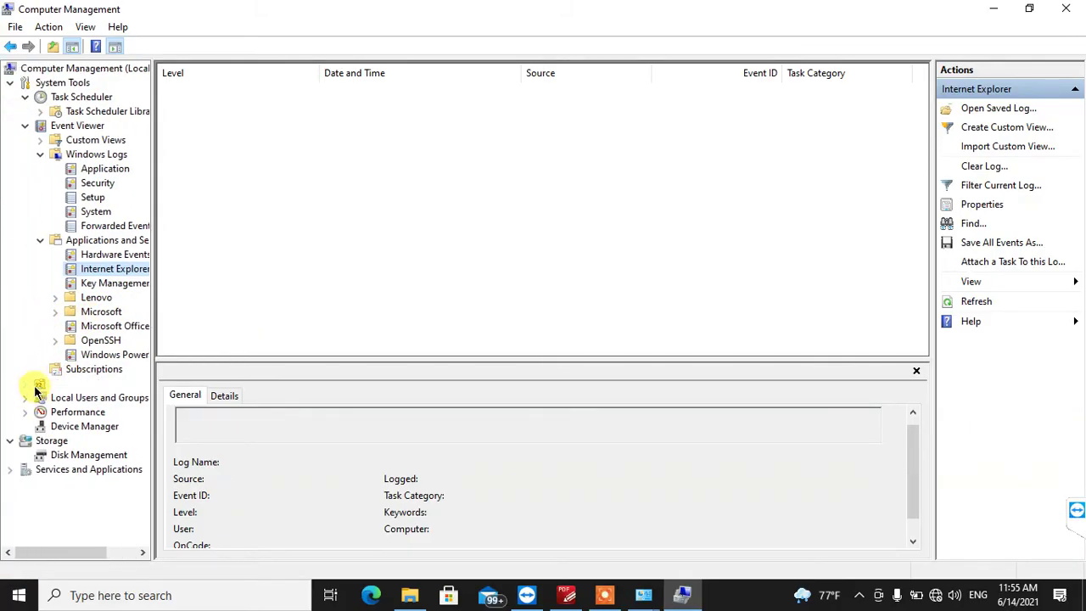
# - Collapse the Event Viewer and Task Scheduler branches, and open the Shares list under Shared Folders
pyautogui.click(23, 127)
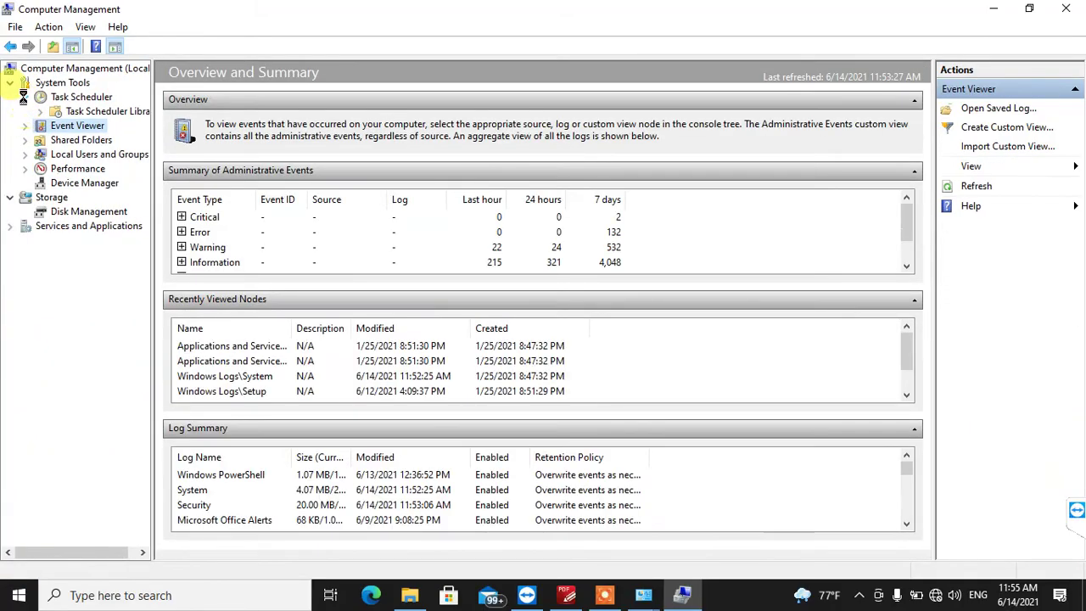
pyautogui.click(25, 96)
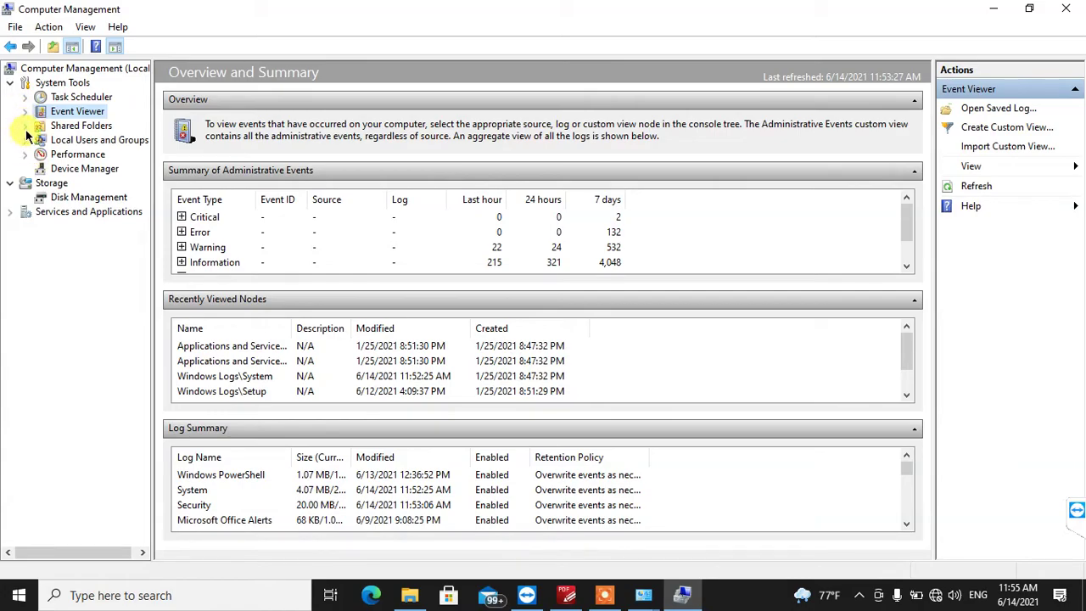
pyautogui.click(25, 126)
pyautogui.click(81, 127)
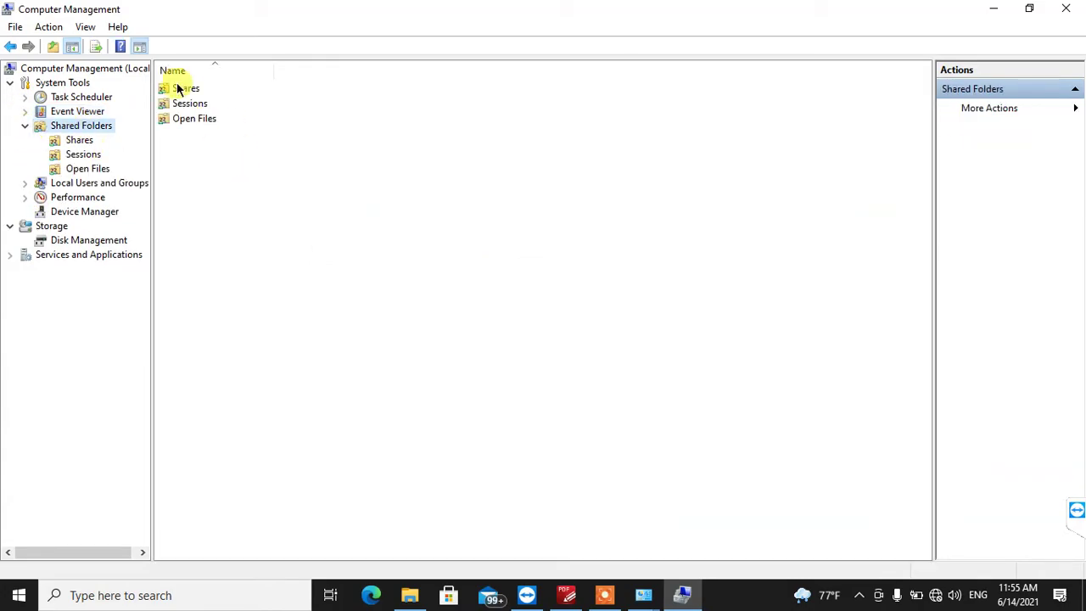
pyautogui.doubleClick(180, 88)
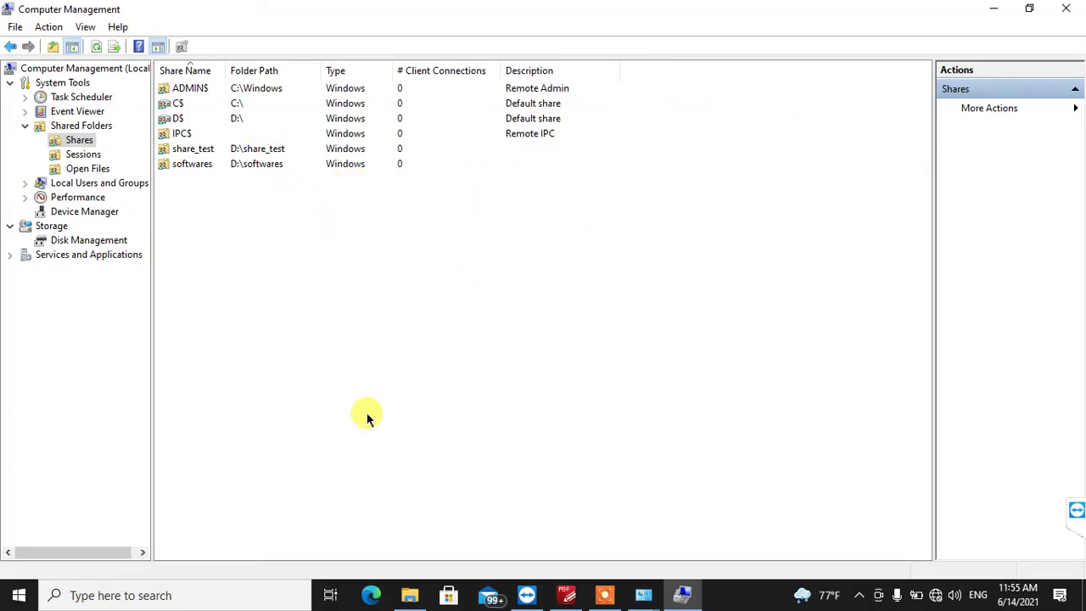
# - Open a Command Prompt with cmd, run net share, and move its window away from the Shares list for comparison
pyautogui.press('super+r')
pyautogui.write('m')
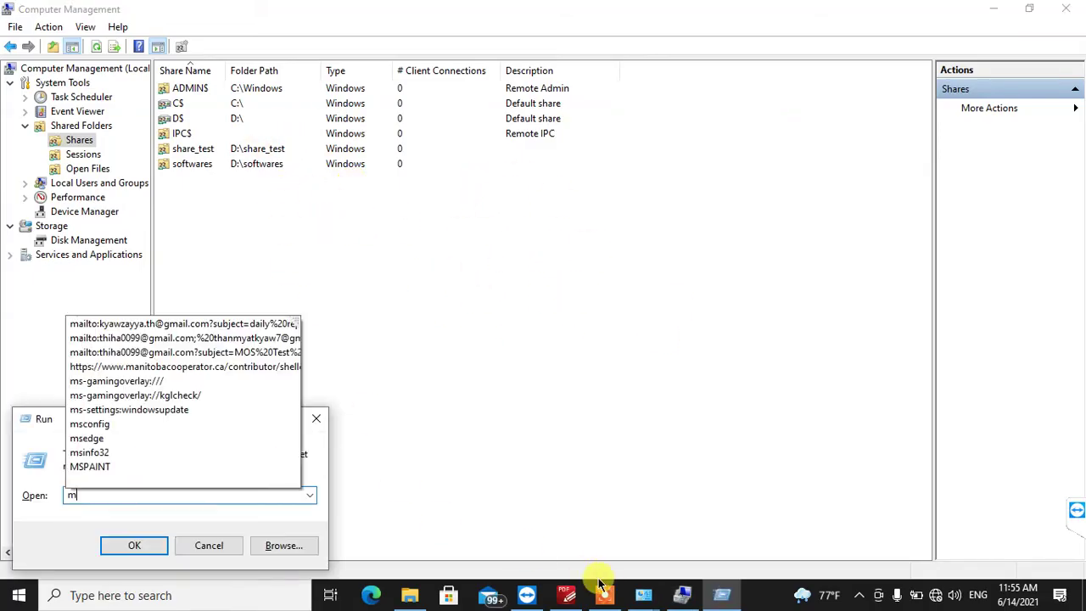
pyautogui.press('Return')
pyautogui.press('super+r')
pyautogui.write('cmd')
pyautogui.press('Return')
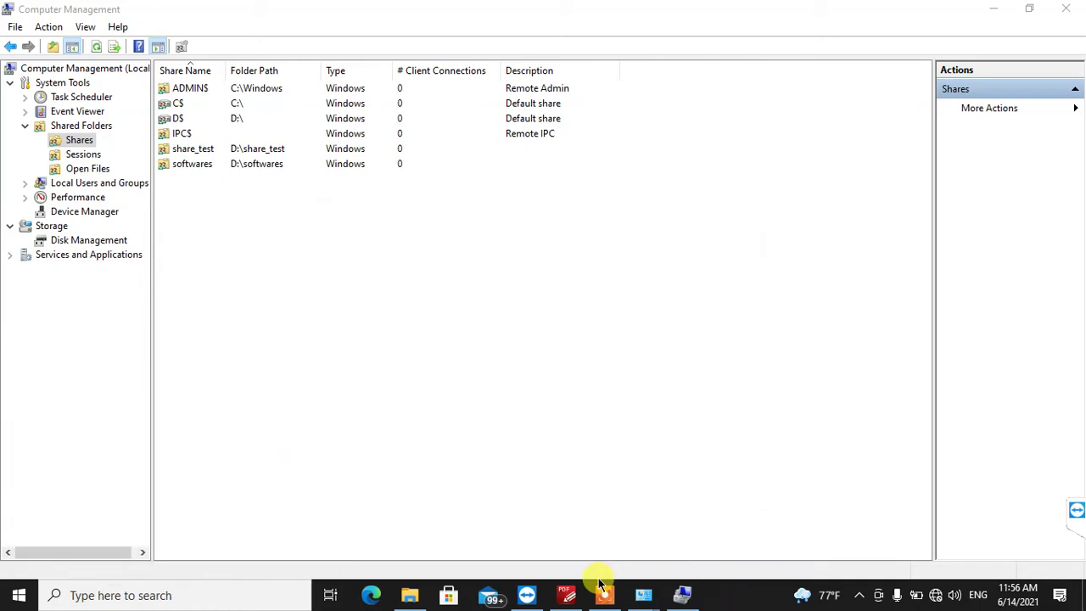
pyautogui.write('net share')
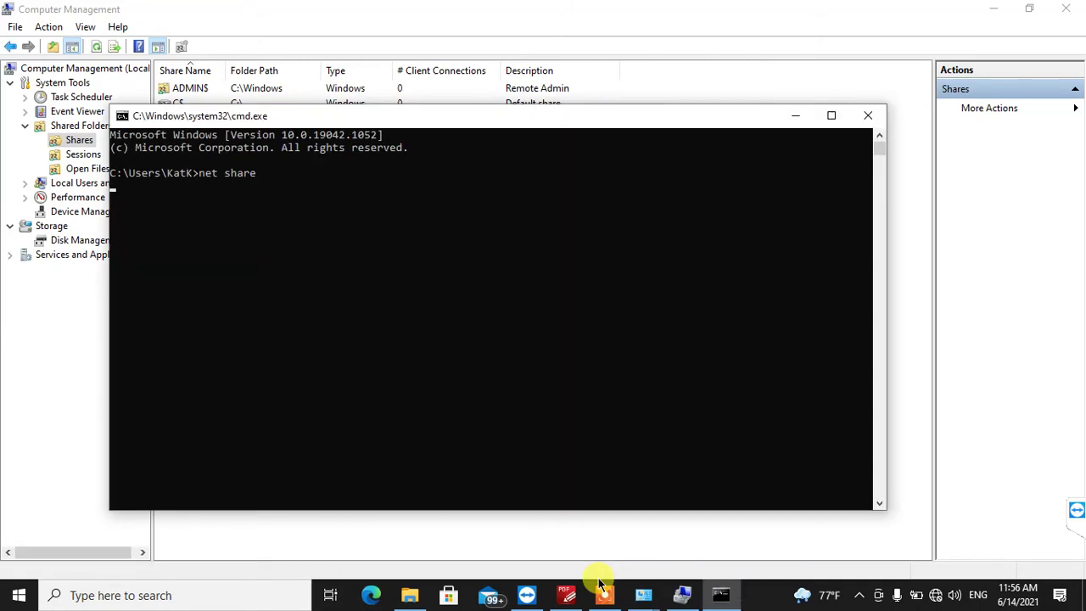
pyautogui.moveTo(411, 118); pyautogui.dragTo(648, 165)
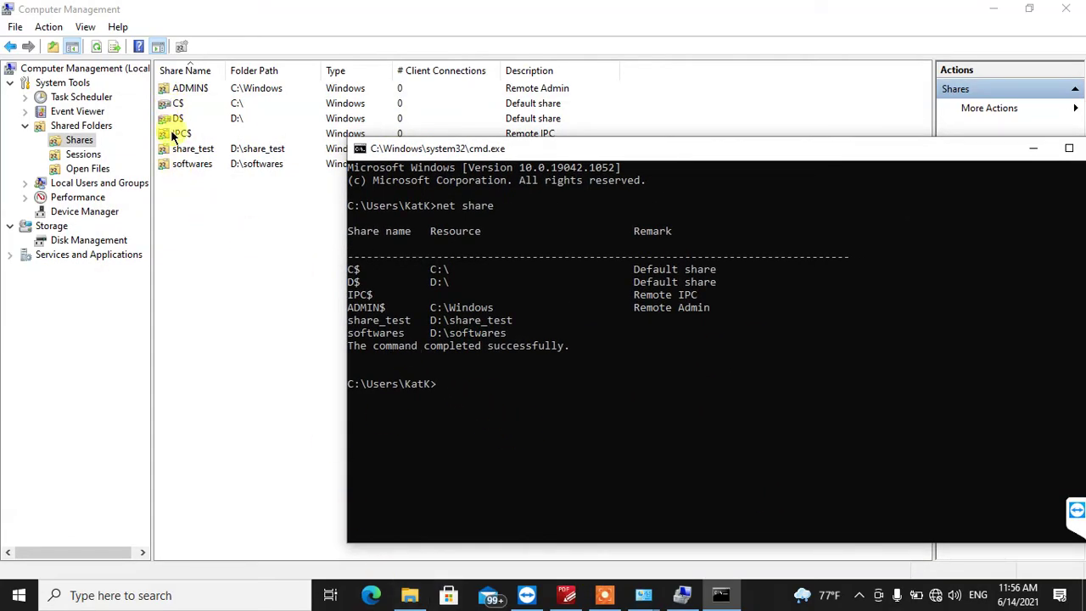
# - Return to Computer Management and point out the D$ and C$ default shares, leaving C$ selected
pyautogui.click(265, 230)
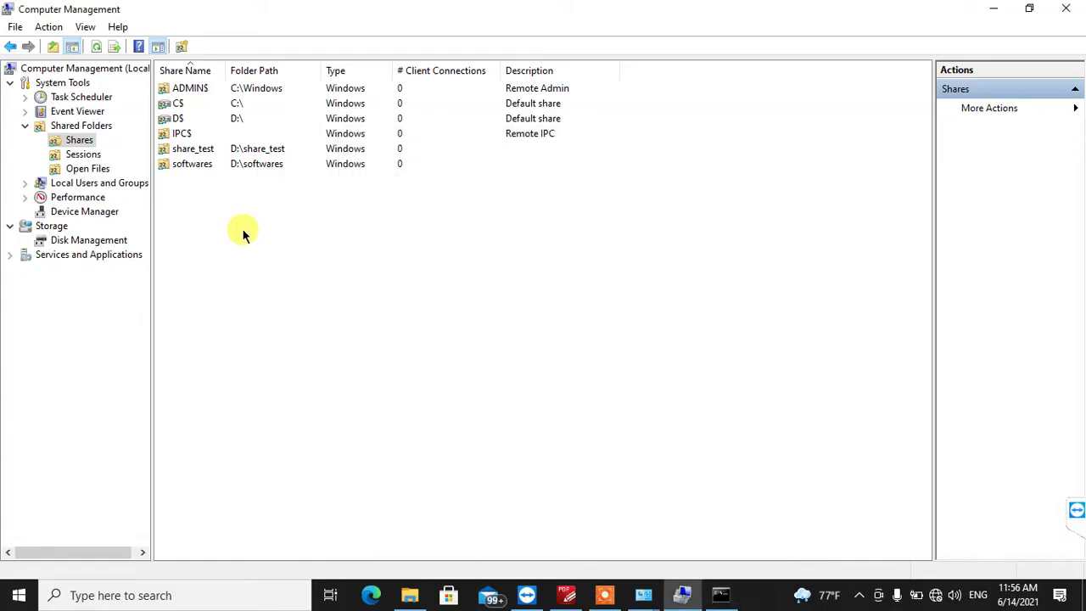
pyautogui.click(183, 119)
pyautogui.click(180, 103)
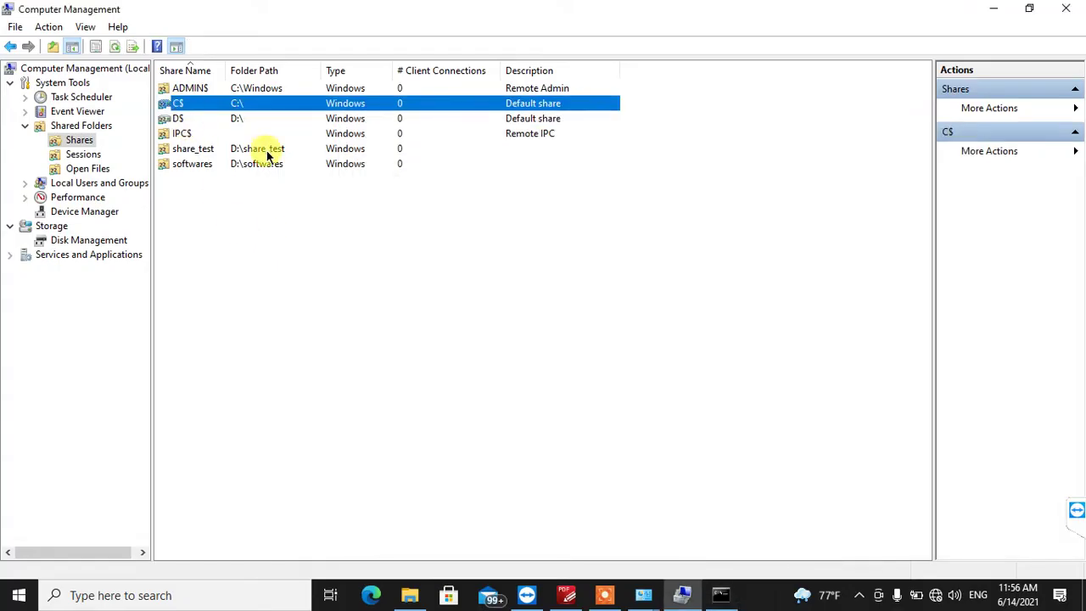
pyautogui.click(186, 119)
pyautogui.click(182, 103)
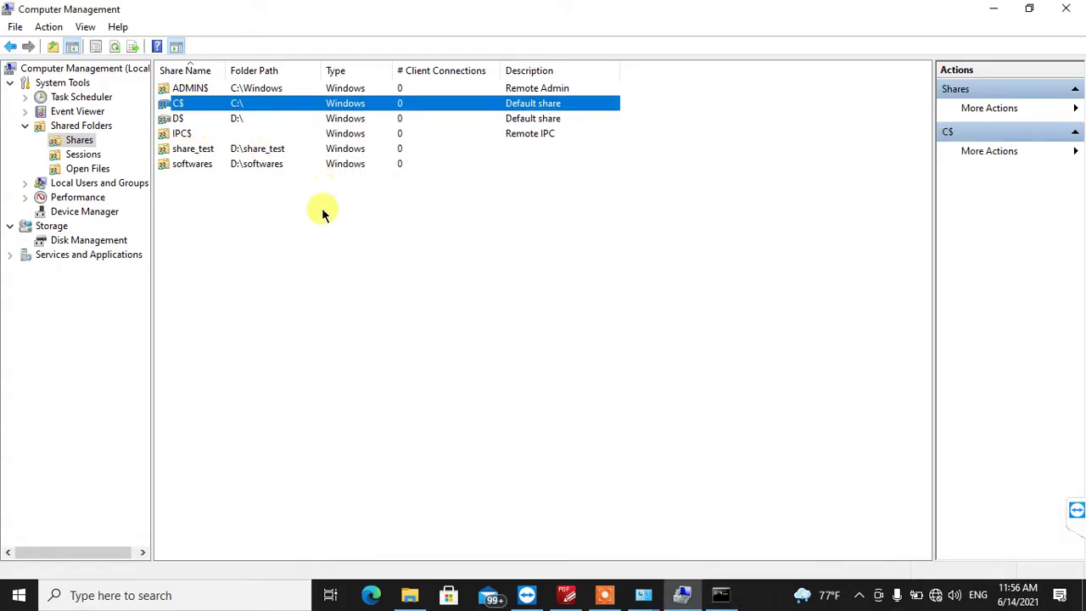
# - Try to open the network path \\192.168.10.21\share_test$ through the Run dialog
pyautogui.press('super+r')
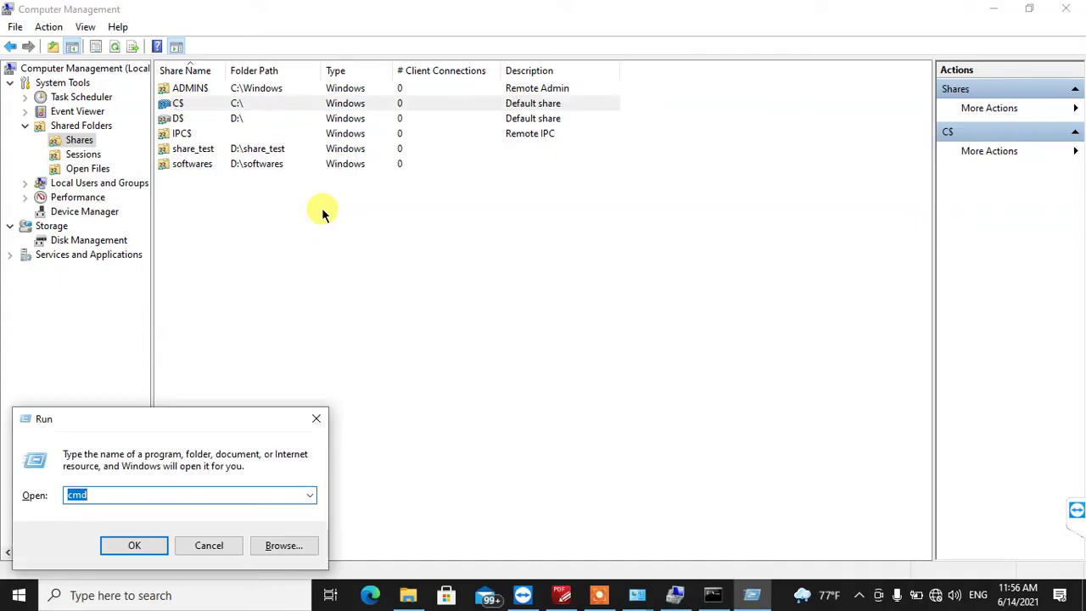
pyautogui.write('\\\\')
pyautogui.press('BackSpace')
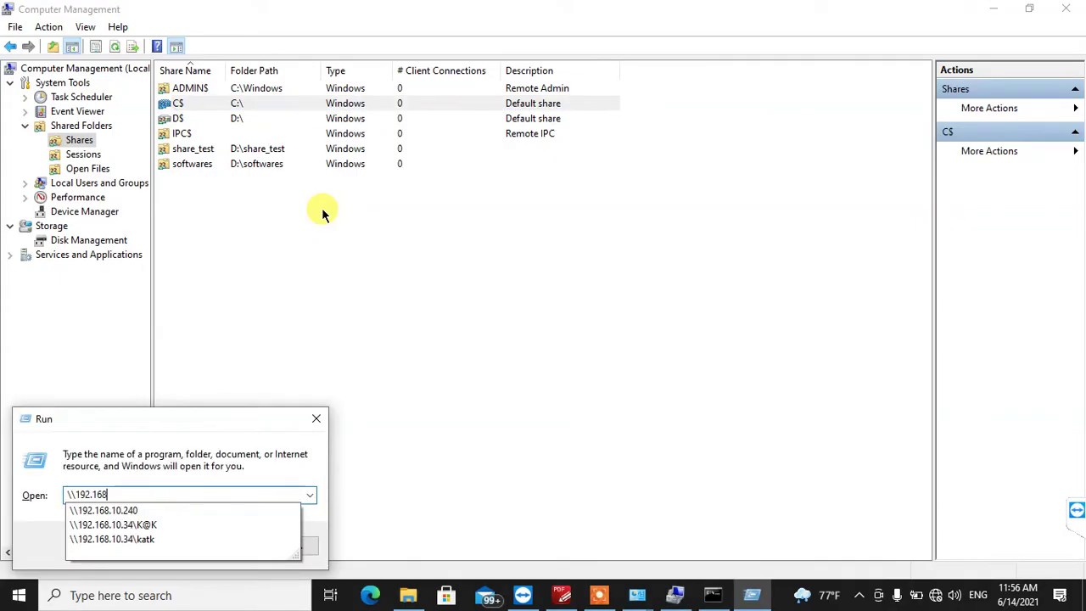
pyautogui.write('0')
pyautogui.press('BackSpace')
pyautogui.press('BackSpace')
pyautogui.write('0.21')
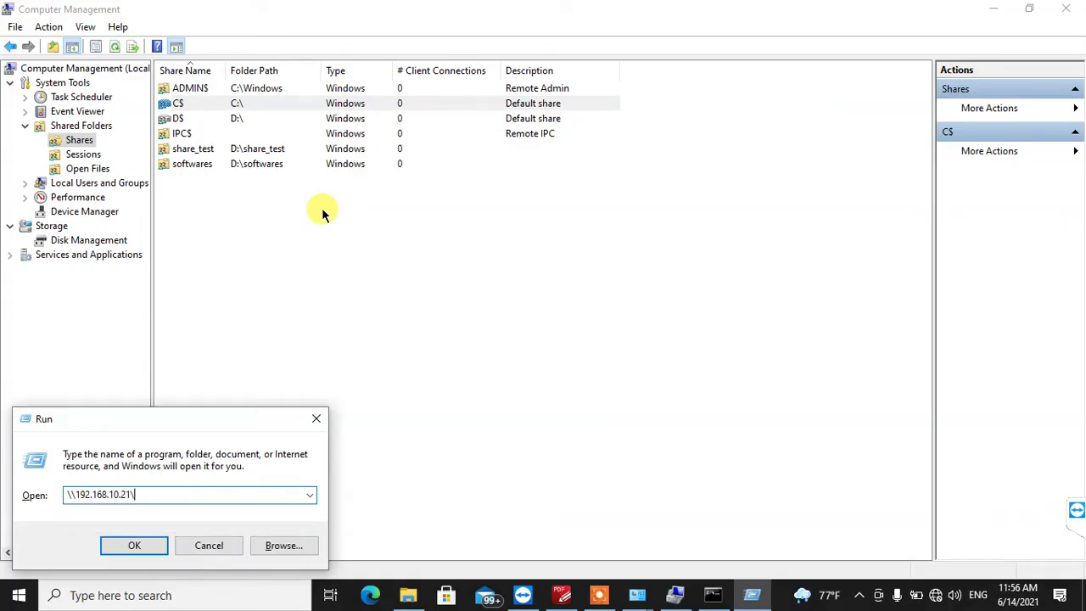
pyautogui.write('\\')
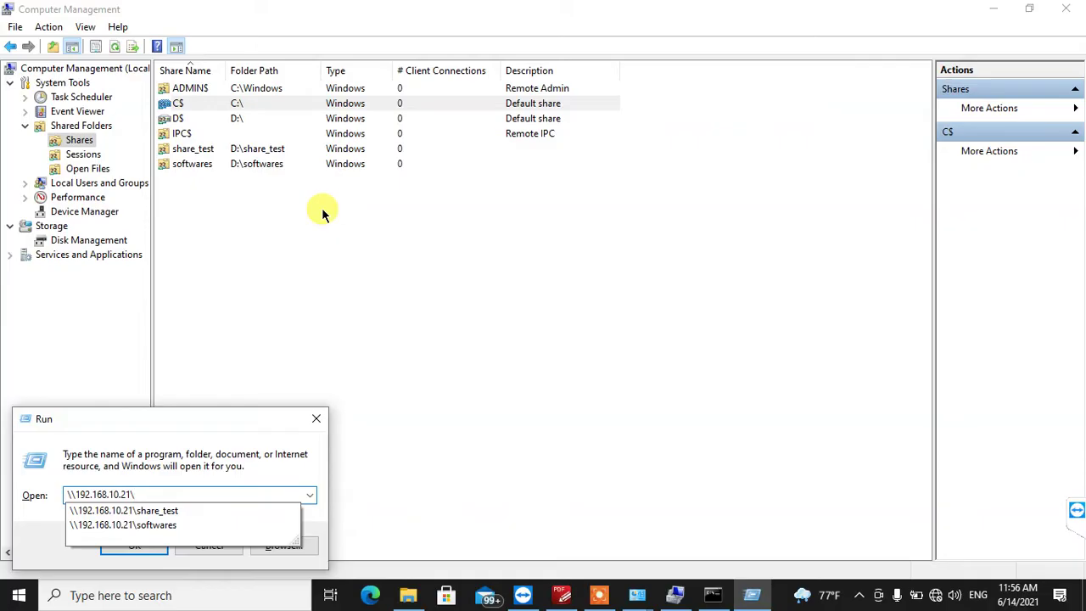
pyautogui.press('Down')
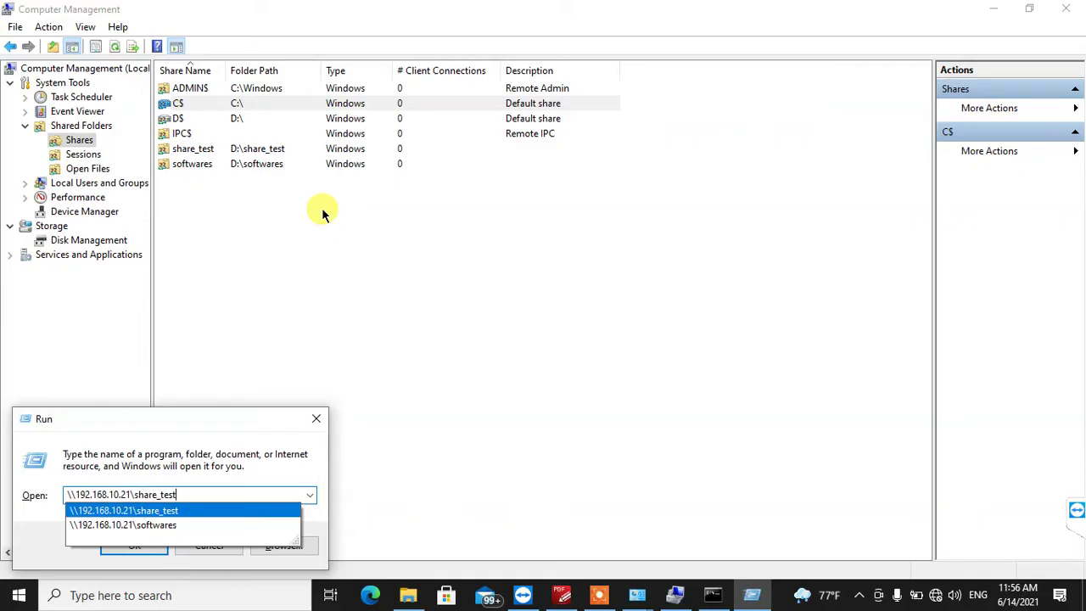
pyautogui.write('$')
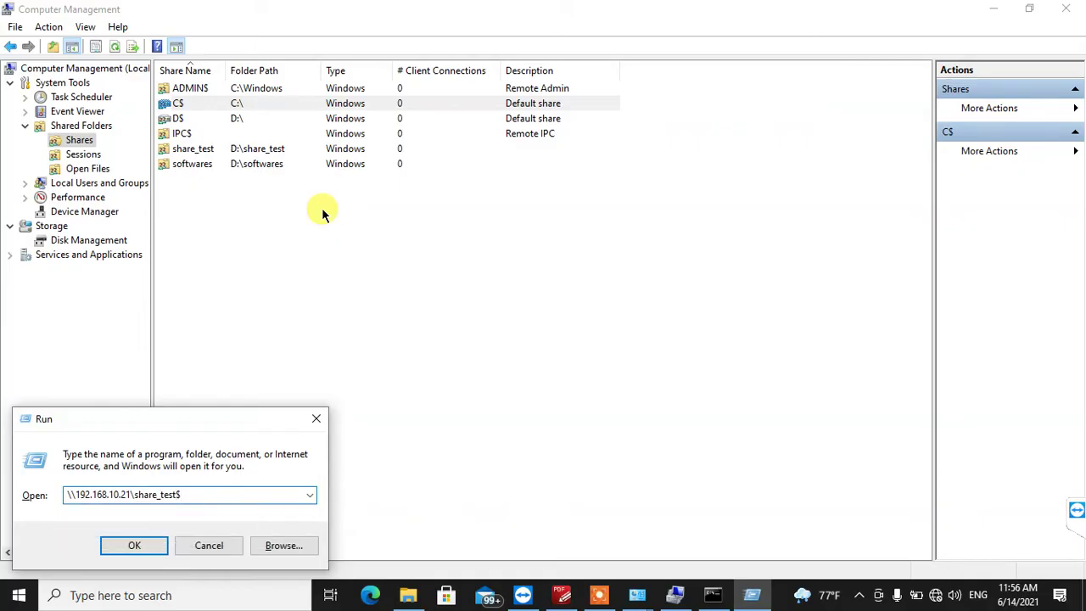
pyautogui.press('Return')
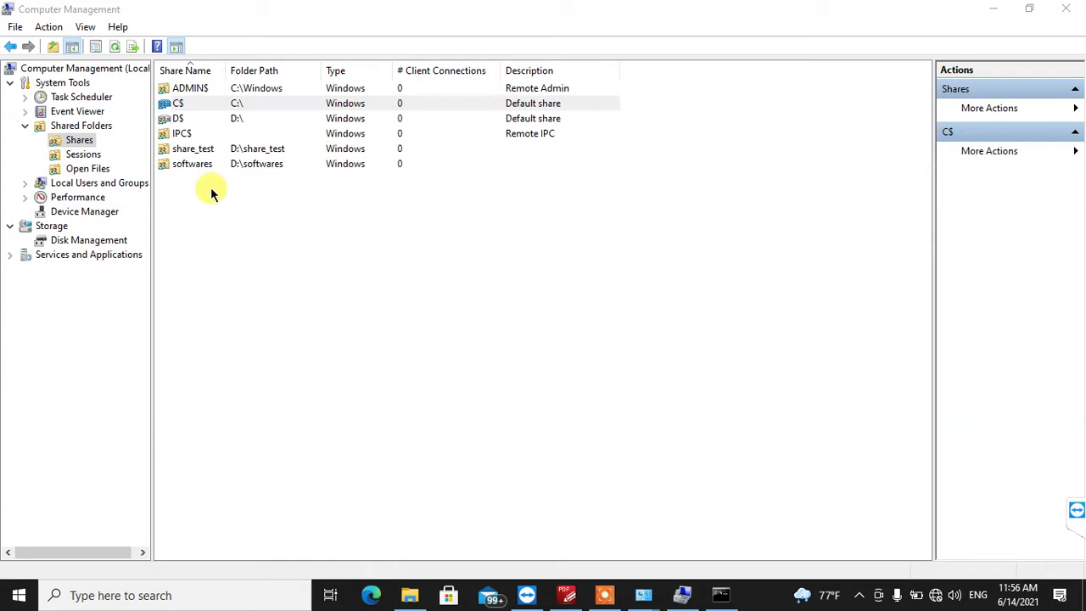
# - View the Sessions and Open Files lists under Shared Folders, and return to Shares
pyautogui.click(77, 155)
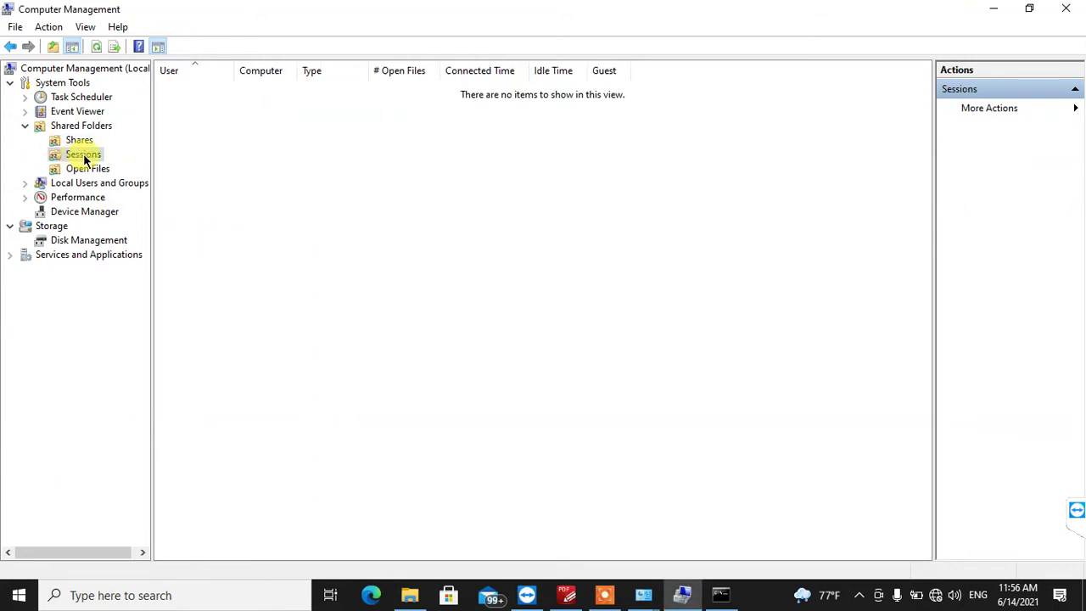
pyautogui.click(87, 168)
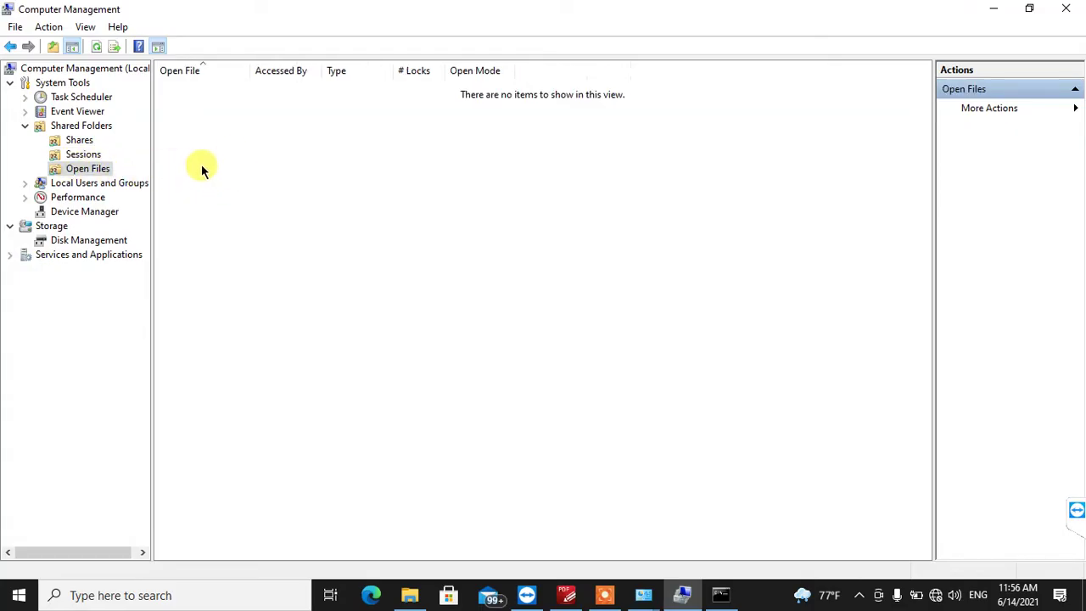
pyautogui.click(79, 140)
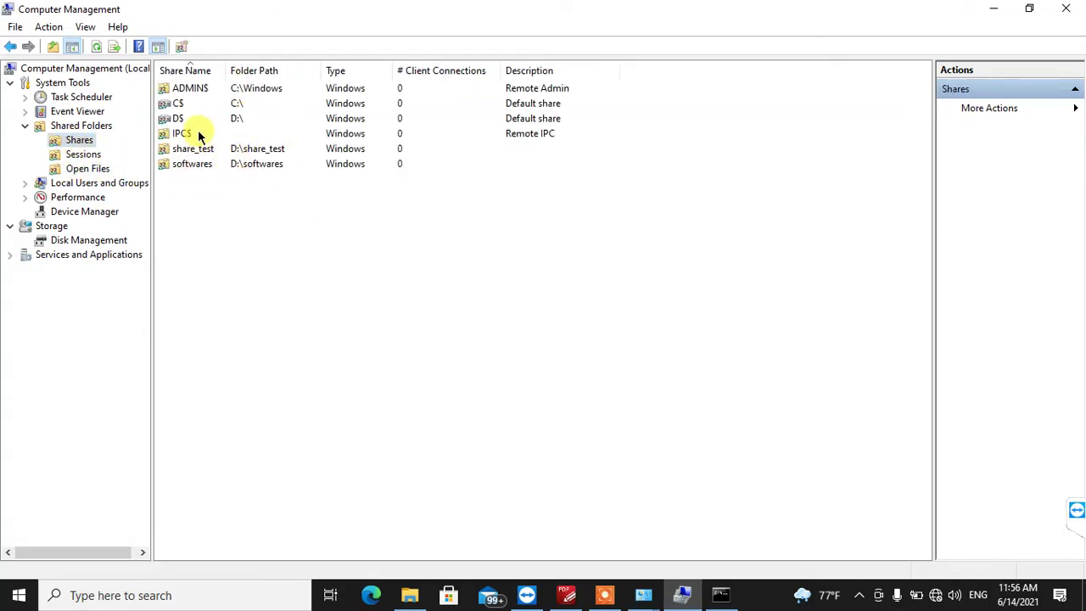
# - Start the Create A Shared Folder Wizard from Shares, show how to browse for the folder path, and cancel it
pyautogui.rightClick(229, 223)
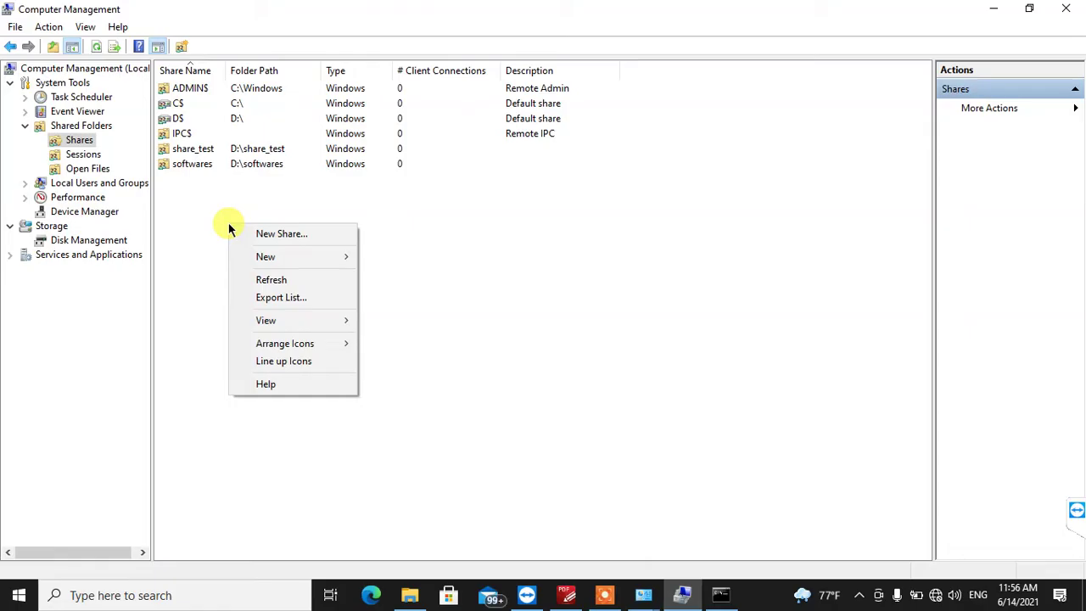
pyautogui.click(281, 241)
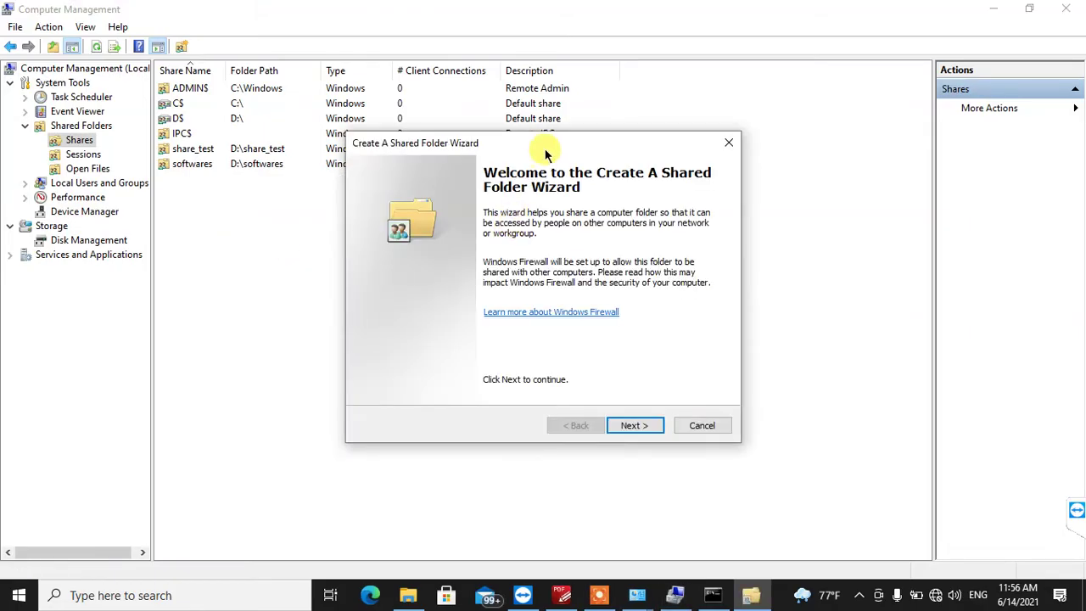
pyautogui.click(633, 425)
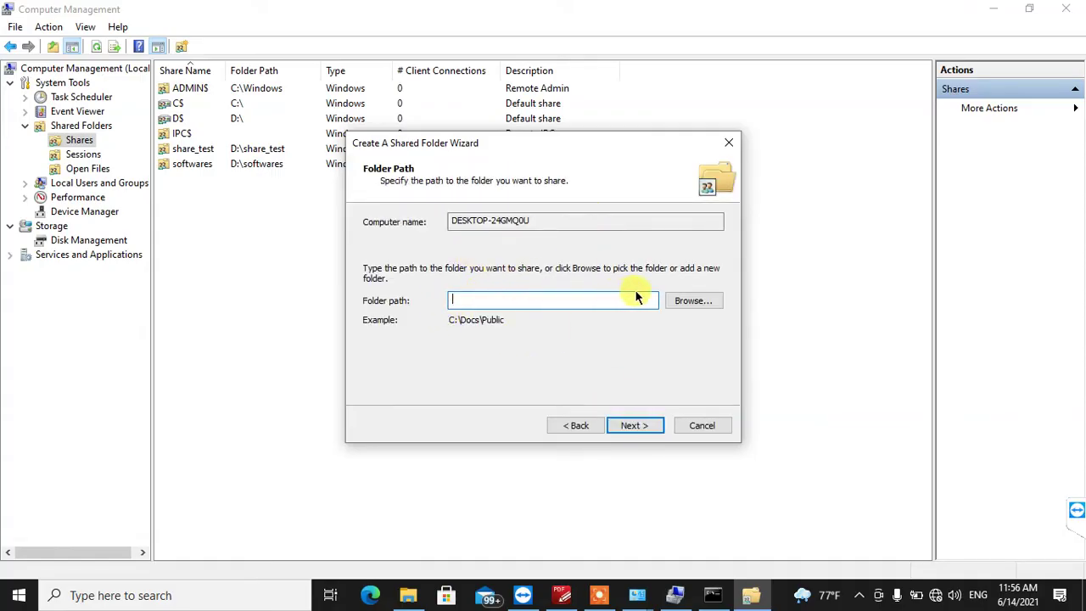
pyautogui.click(689, 300)
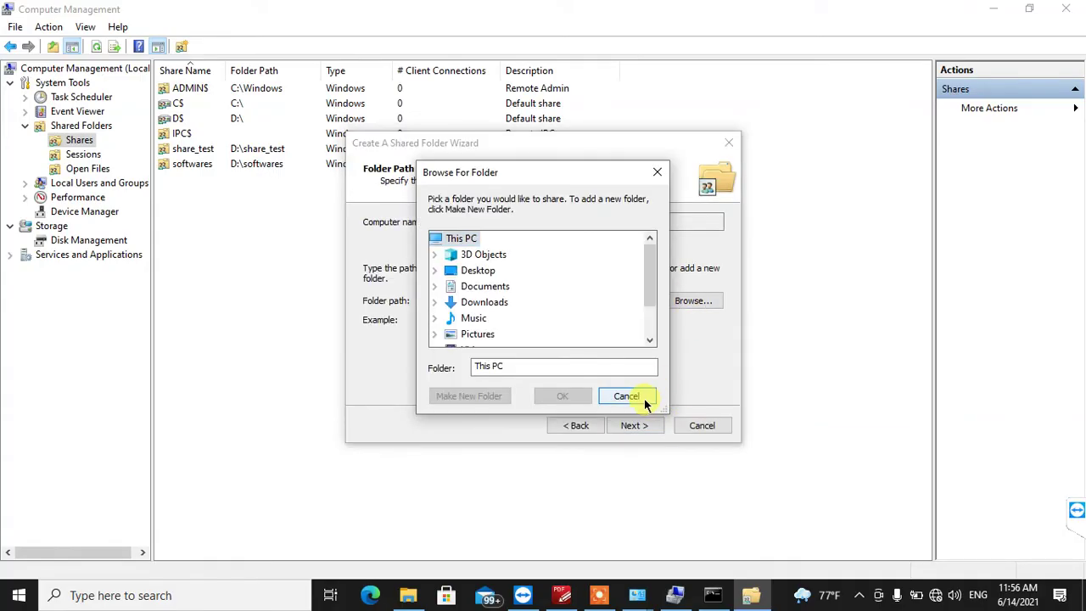
pyautogui.click(644, 403)
# - Open the D: drive in File Explorer, view the Sharing settings of the kali_home_backup folder without changes, and close the Explorer windows
pyautogui.click(713, 594)
pyautogui.click(408, 595)
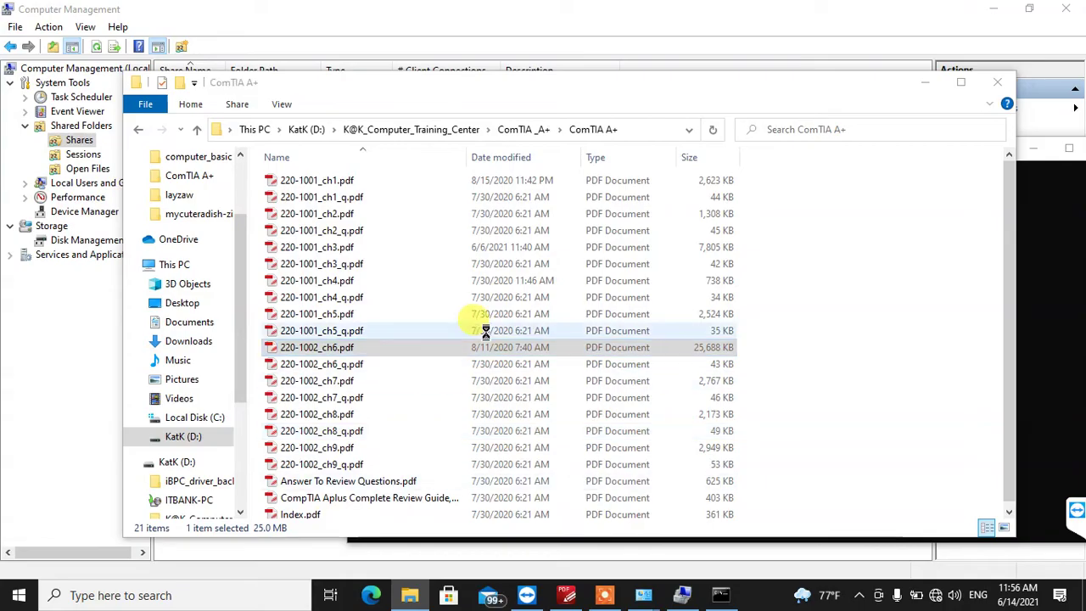
pyautogui.press('super+e')
pyautogui.doubleClick(509, 365)
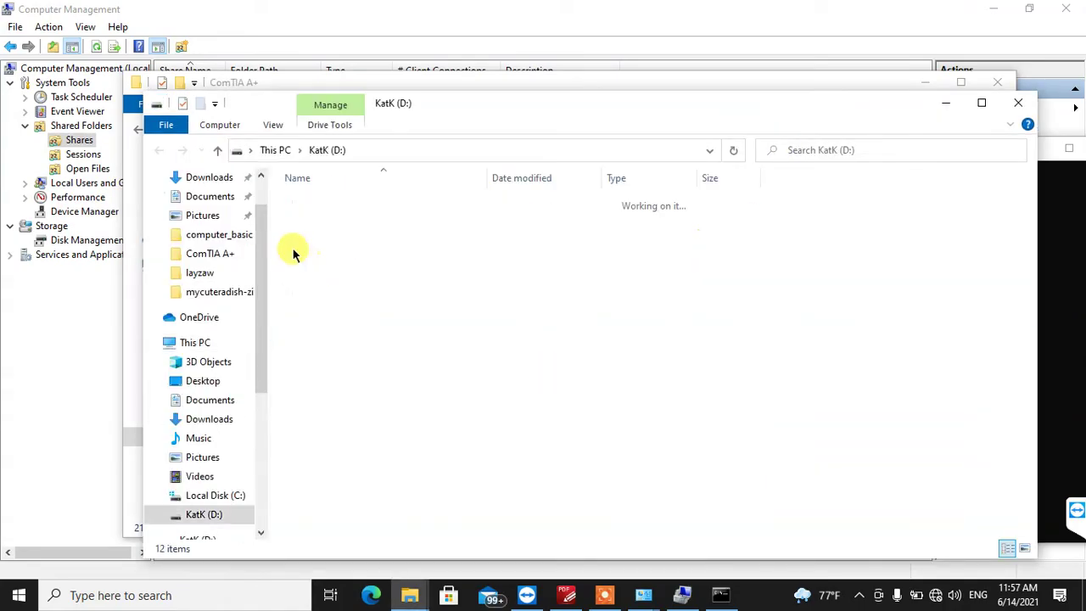
pyautogui.click(337, 269)
pyautogui.rightClick(338, 268)
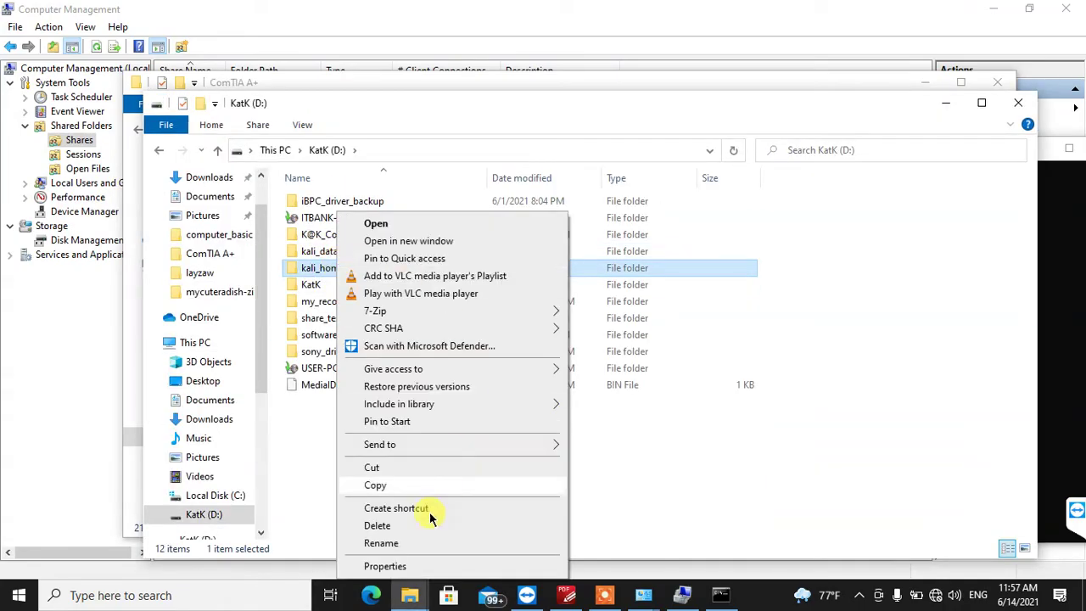
pyautogui.click(419, 564)
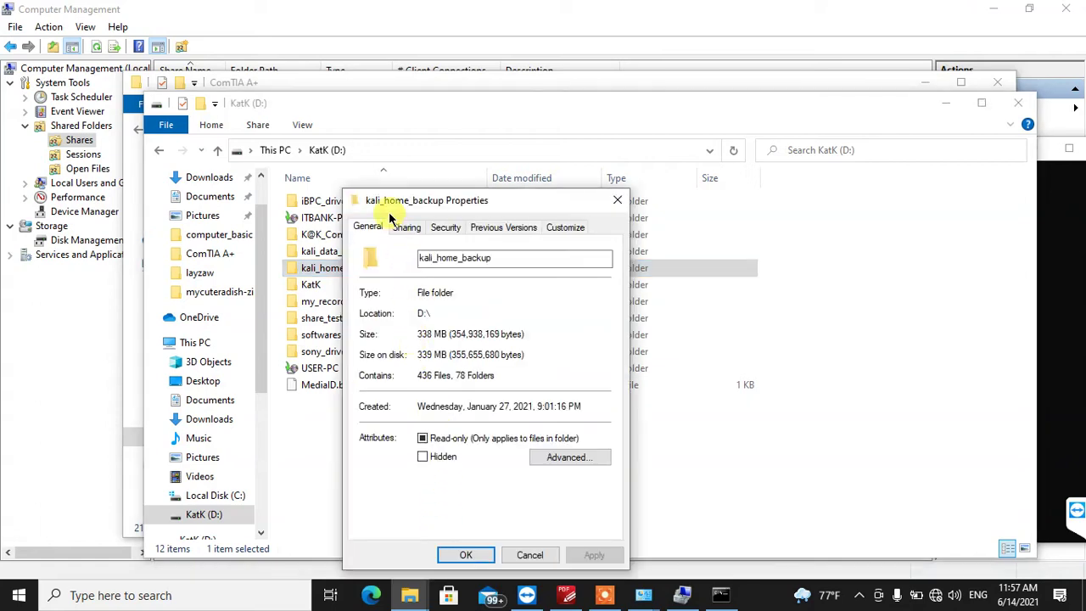
pyautogui.click(406, 227)
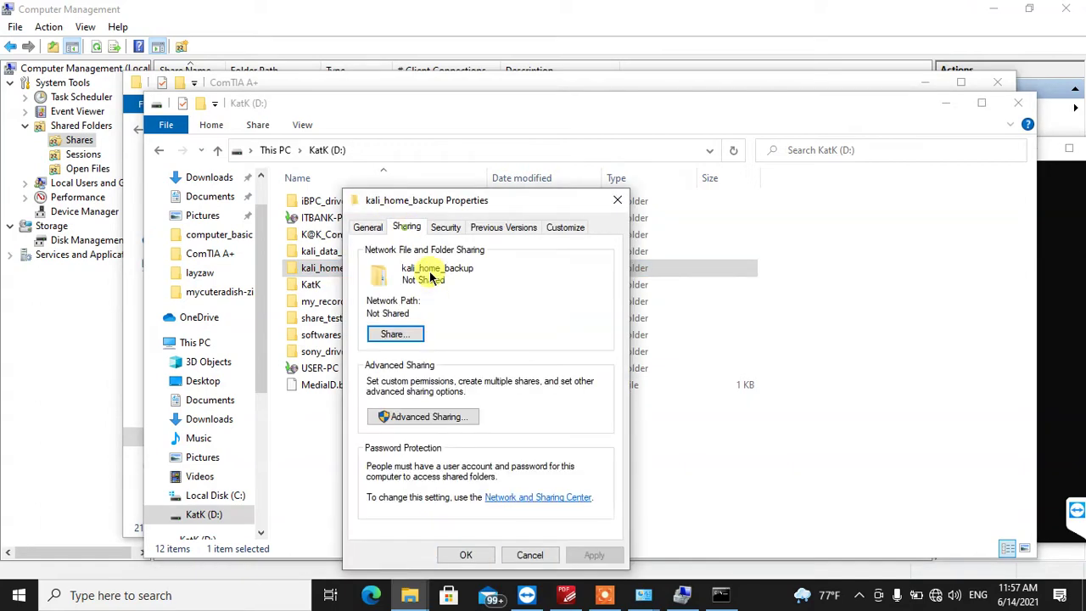
pyautogui.click(535, 557)
pyautogui.click(1018, 103)
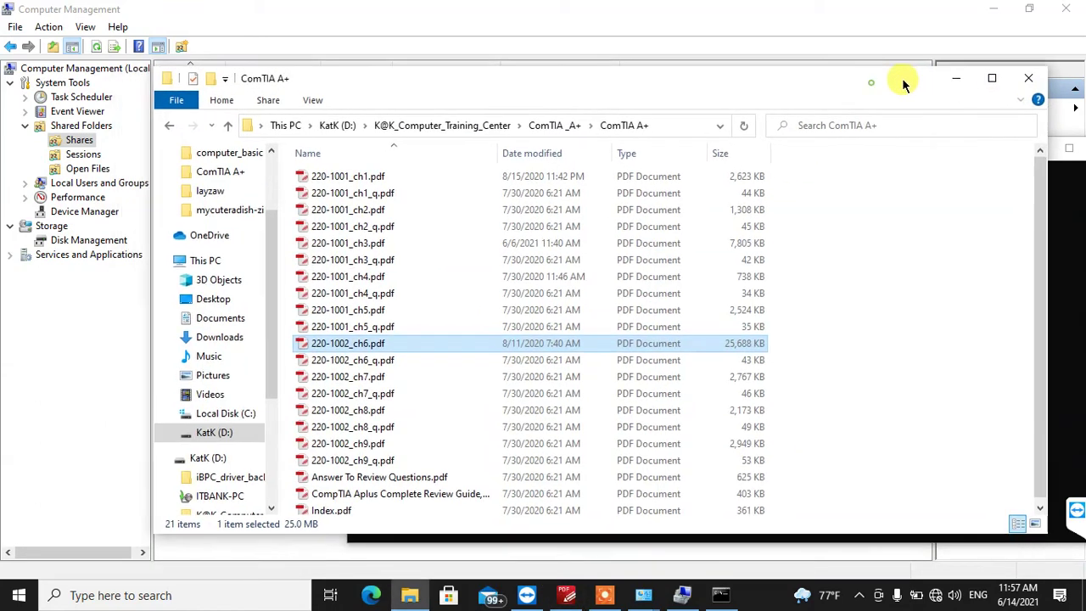
pyautogui.click(1014, 79)
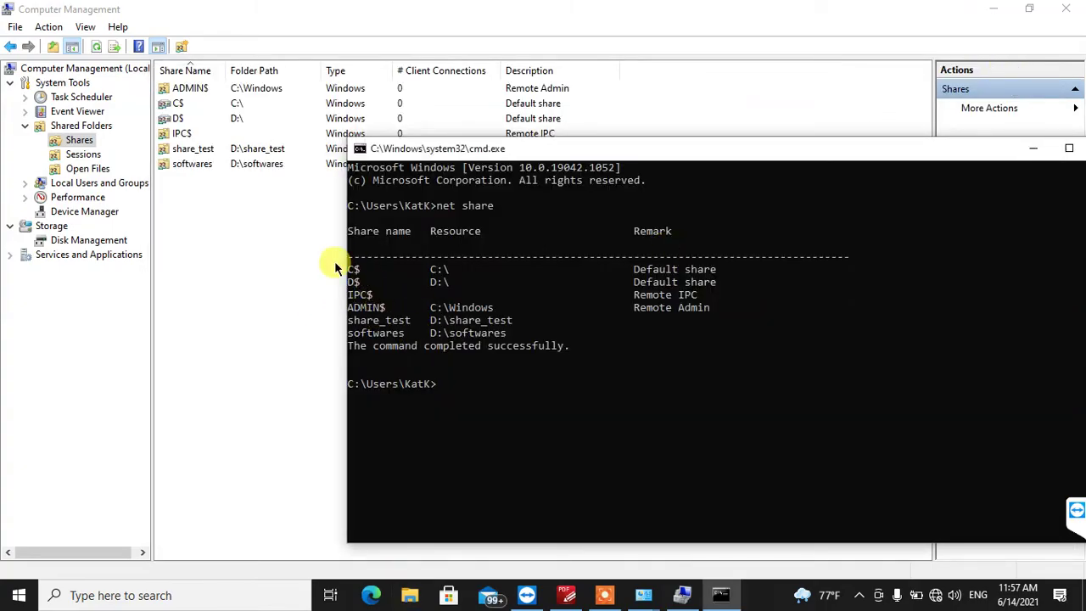
# - Return to Computer Management and view Sessions and the Users and Groups lists under Local Users and Groups, ending on the Command Prompt window
pyautogui.click(282, 246)
pyautogui.click(76, 154)
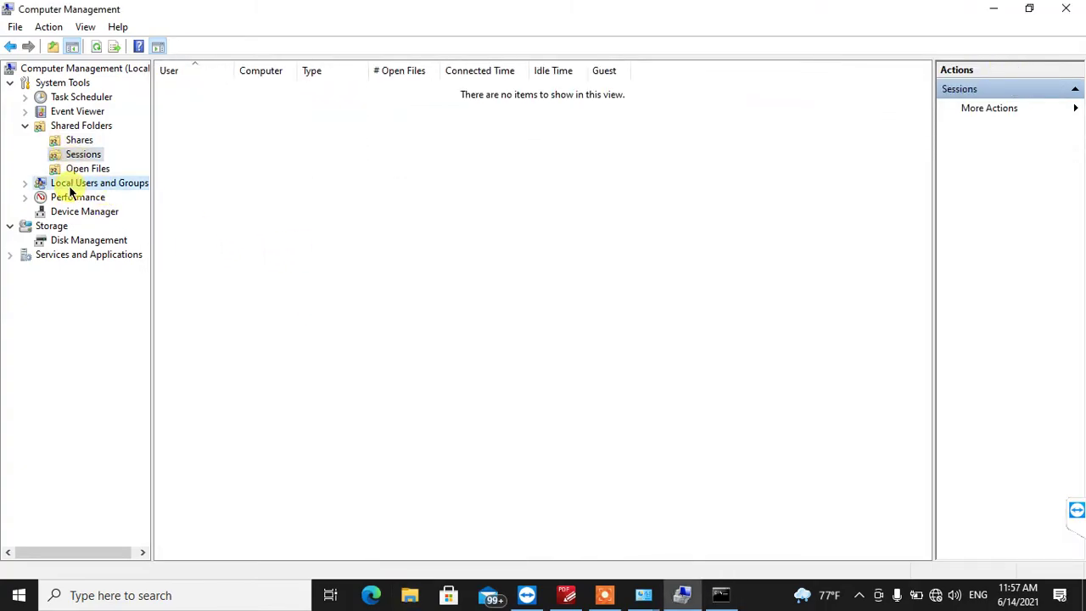
pyautogui.click(70, 190)
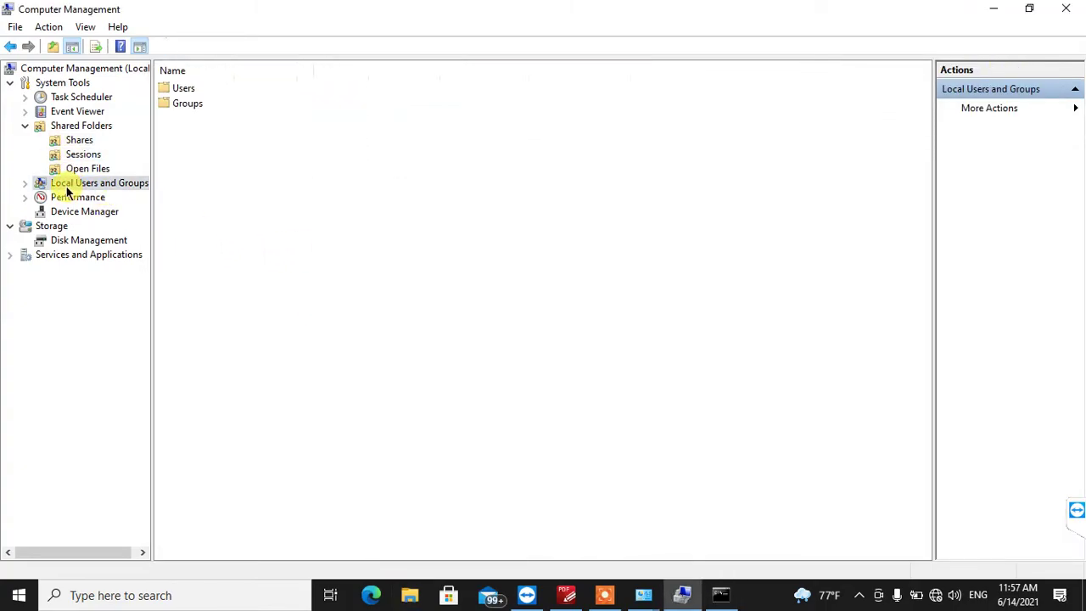
pyautogui.doubleClick(177, 90)
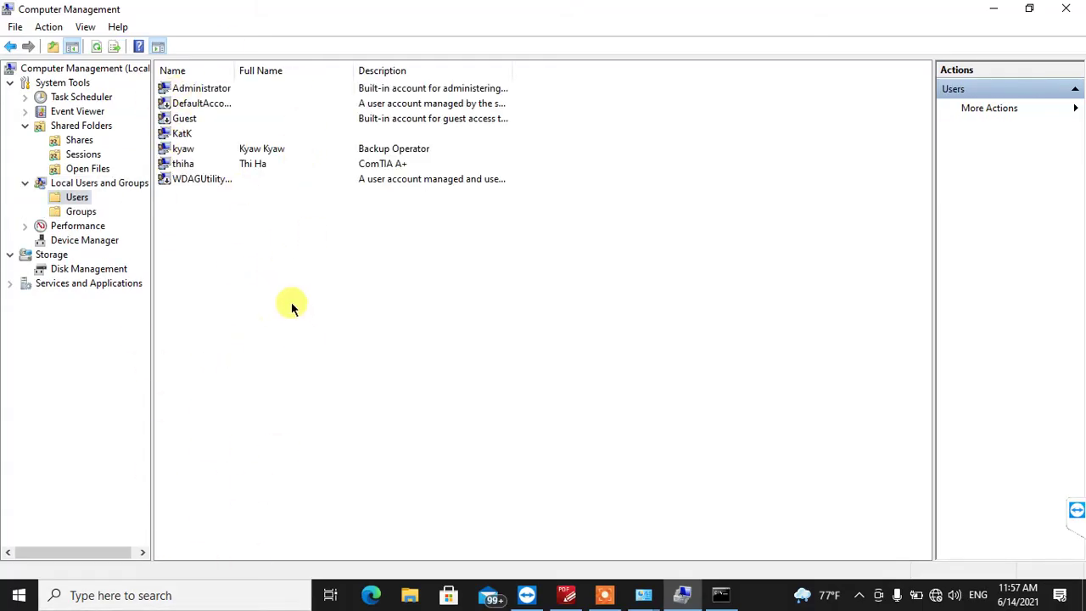
pyautogui.click(70, 218)
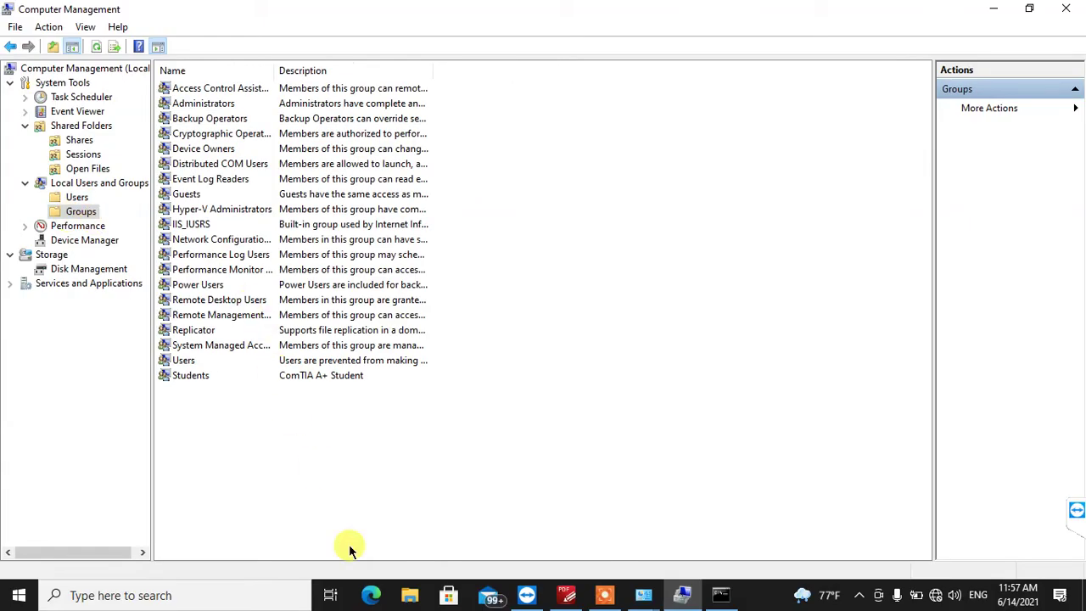
pyautogui.click(720, 594)
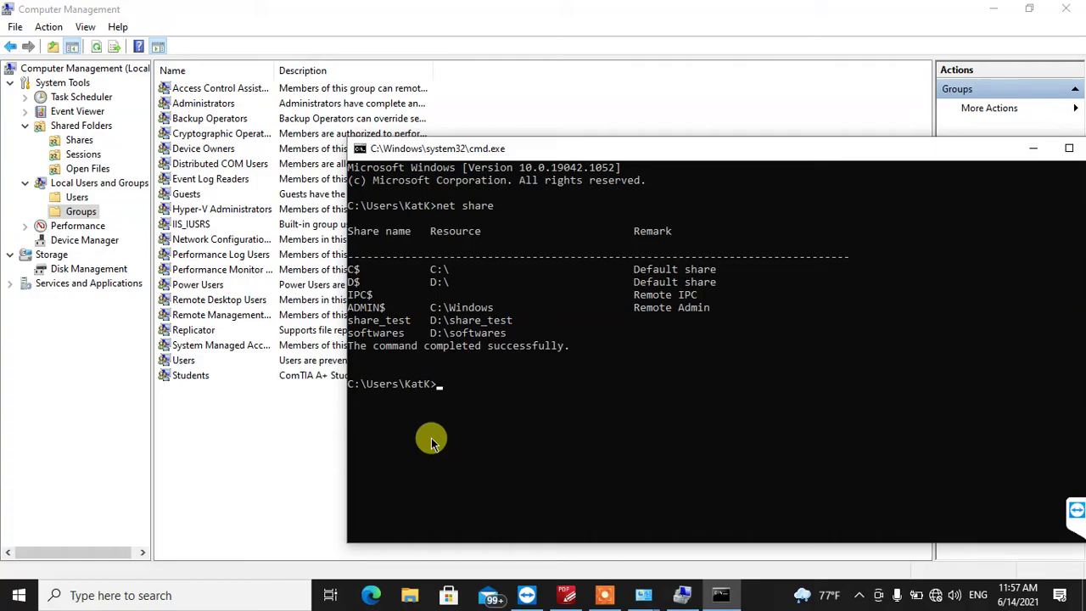
# - View the Performance overview, expand its subtree, and open Performance Monitor under Monitoring Tools
pyautogui.click(68, 225)
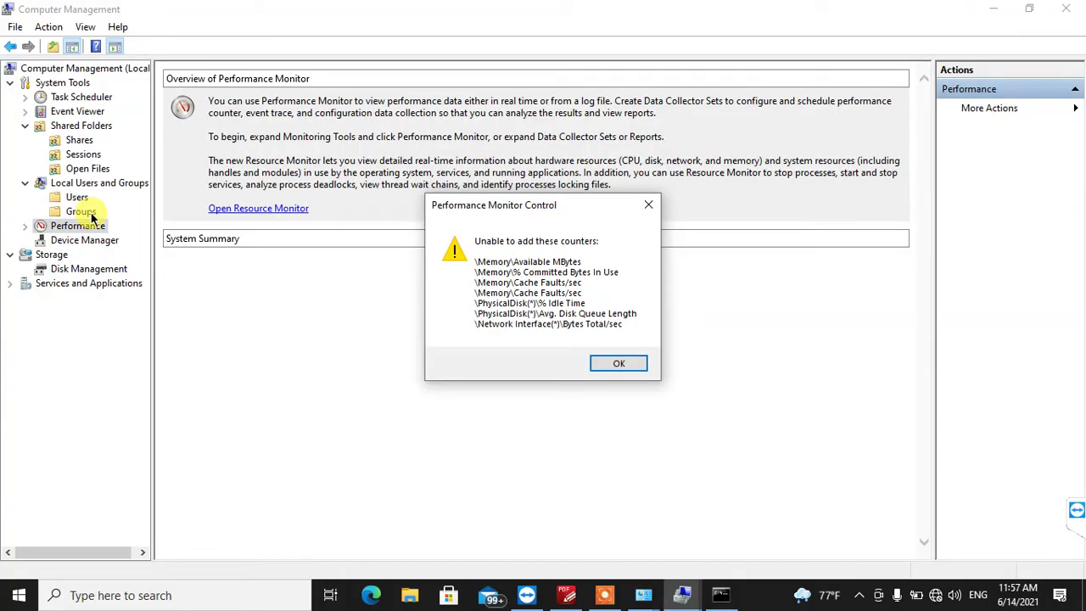
pyautogui.click(619, 361)
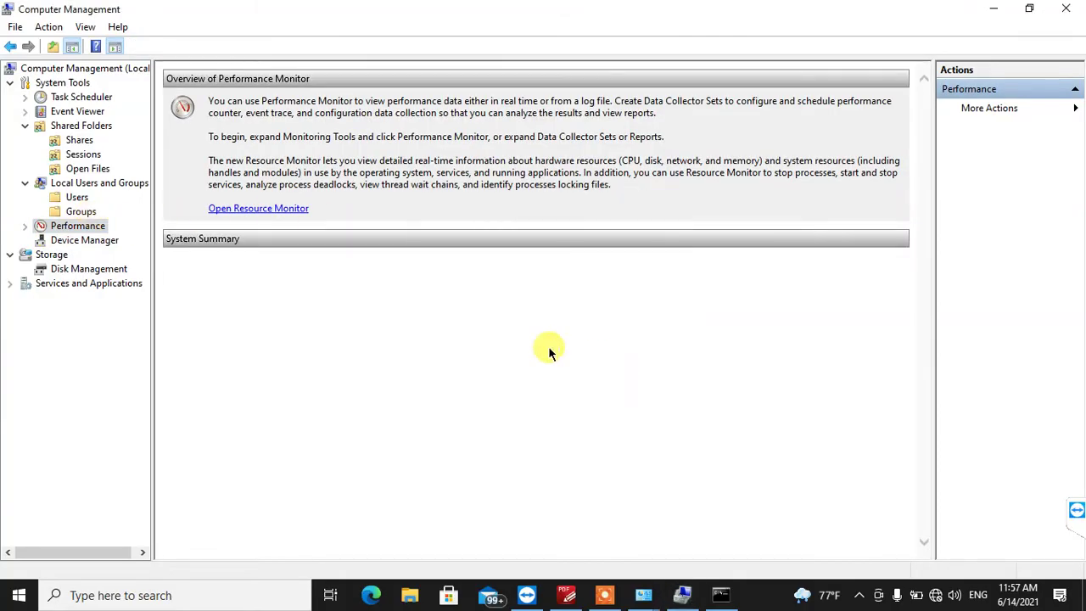
pyautogui.click(27, 225)
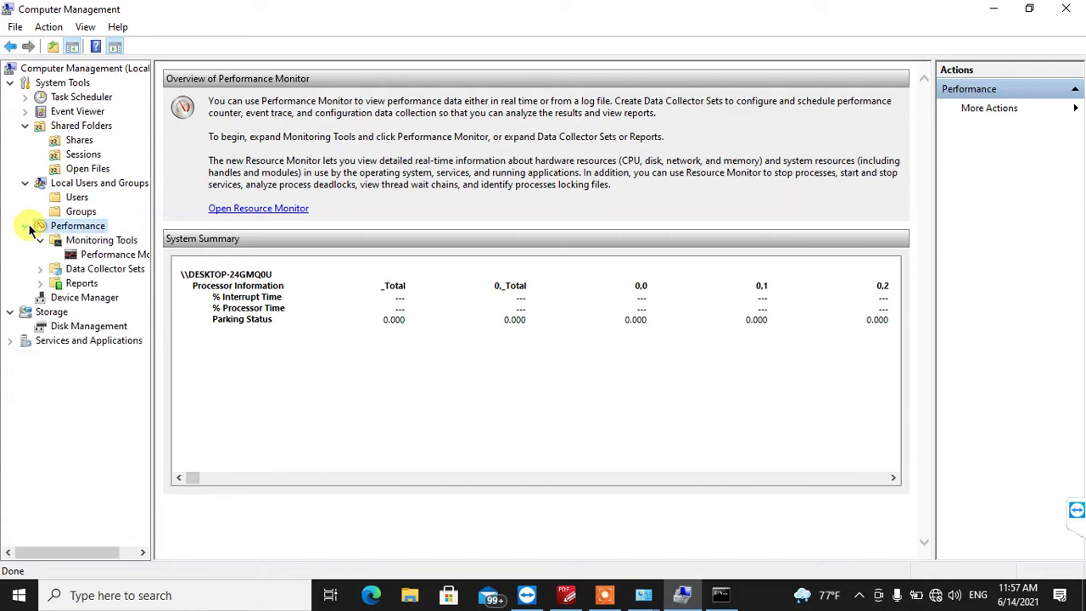
pyautogui.click(101, 241)
pyautogui.doubleClick(191, 90)
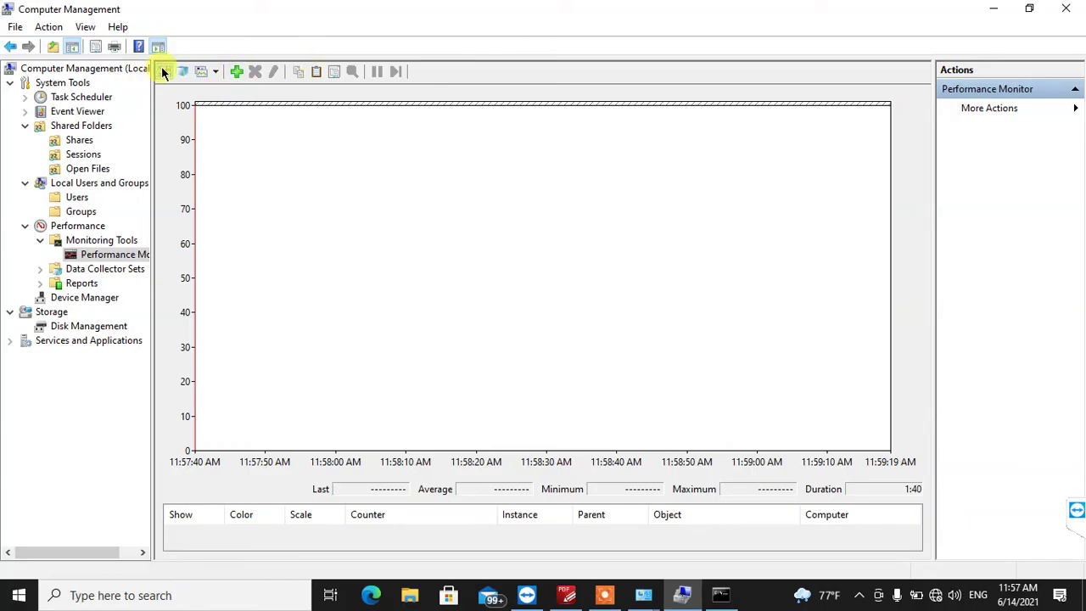
# - Show the Add Counters dialog, cancel it, and revisit Monitoring Tools and its Performance Monitor graph
pyautogui.click(237, 73)
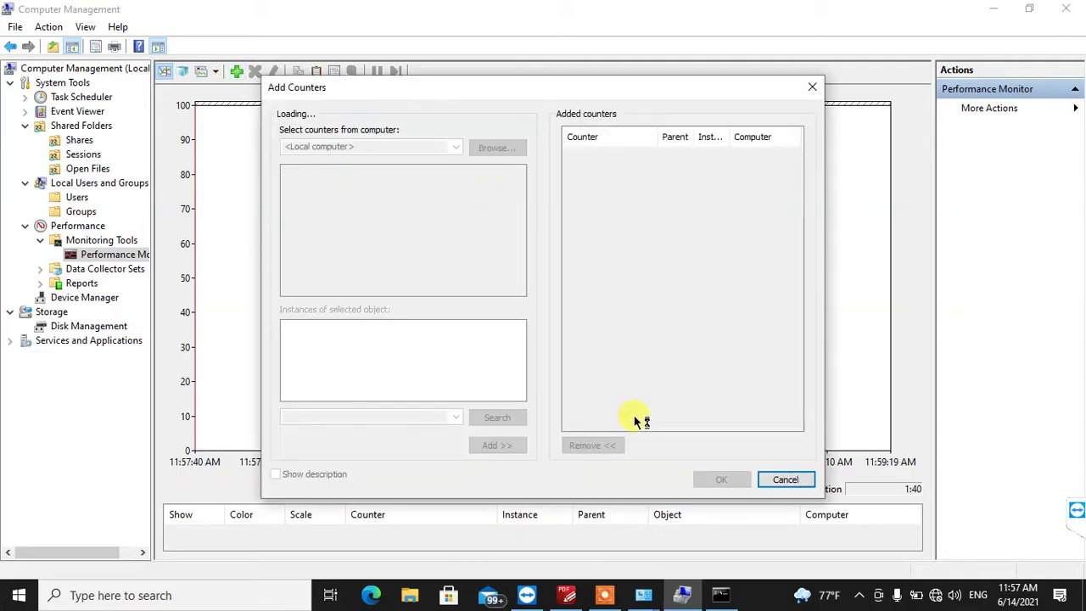
pyautogui.click(785, 480)
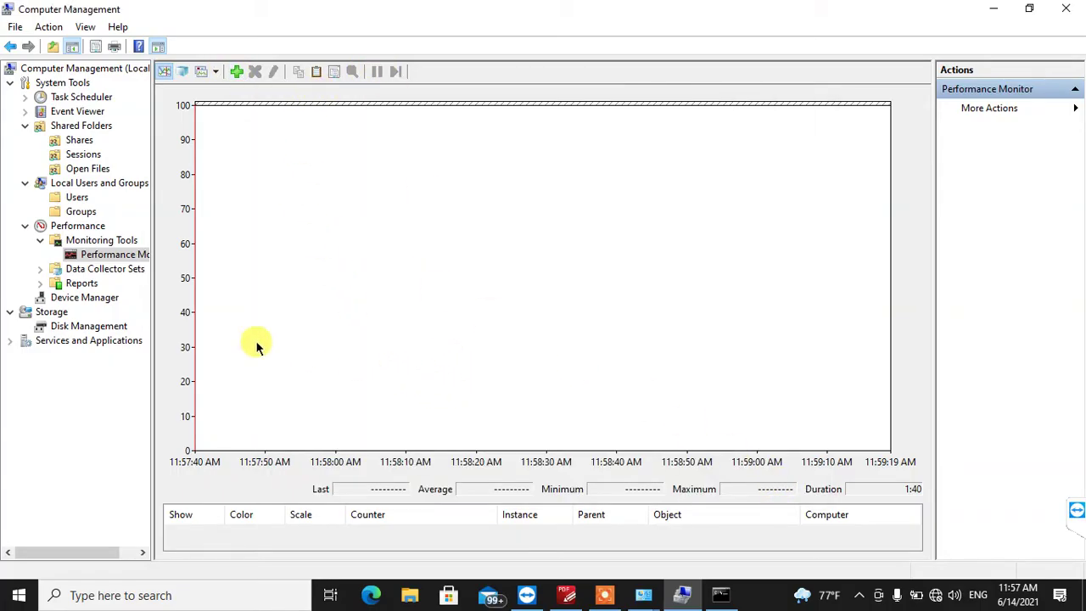
pyautogui.click(72, 240)
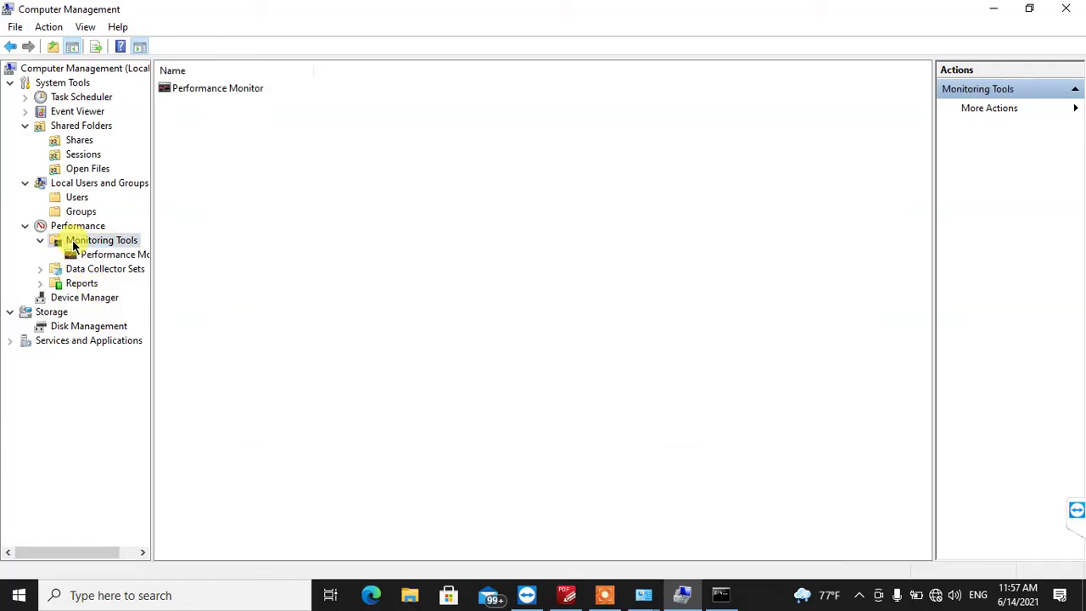
pyautogui.click(98, 258)
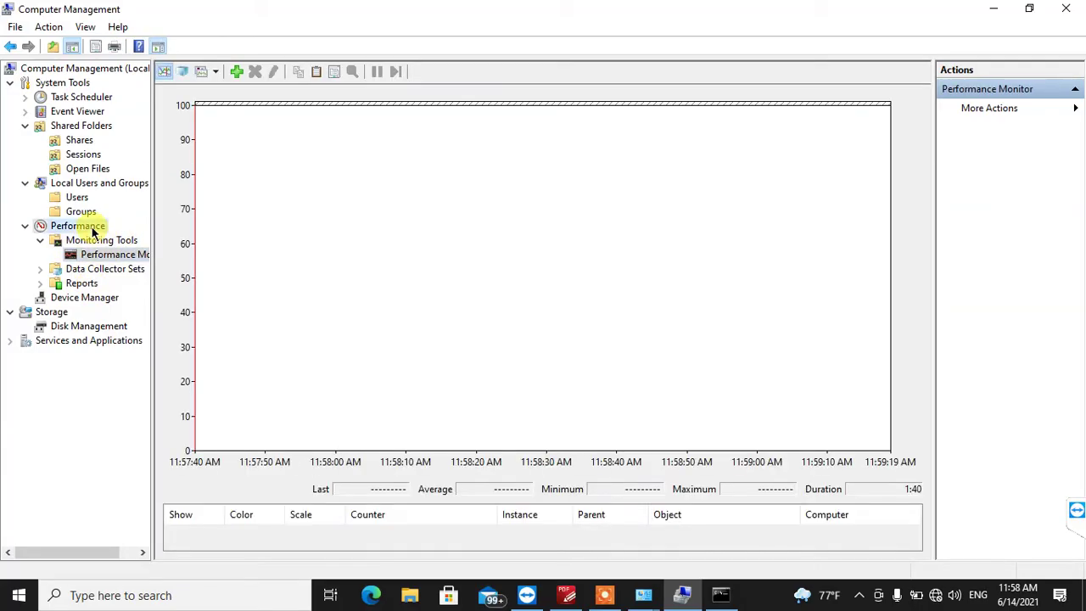
# - Return to the Performance overview, open Resource Monitor to view its resource usage graphs, and close it
pyautogui.click(88, 225)
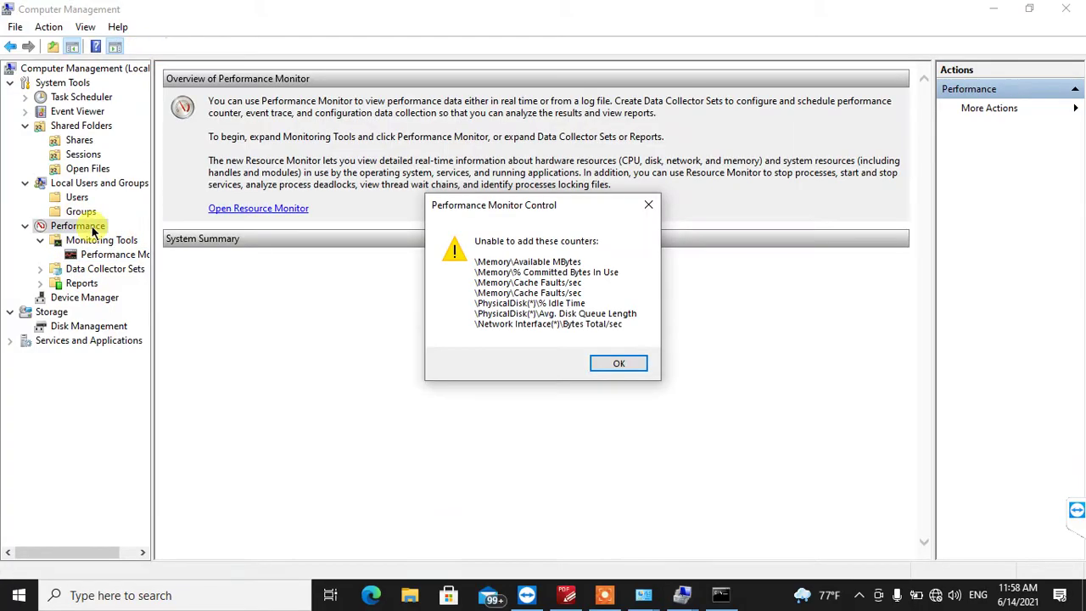
pyautogui.click(619, 363)
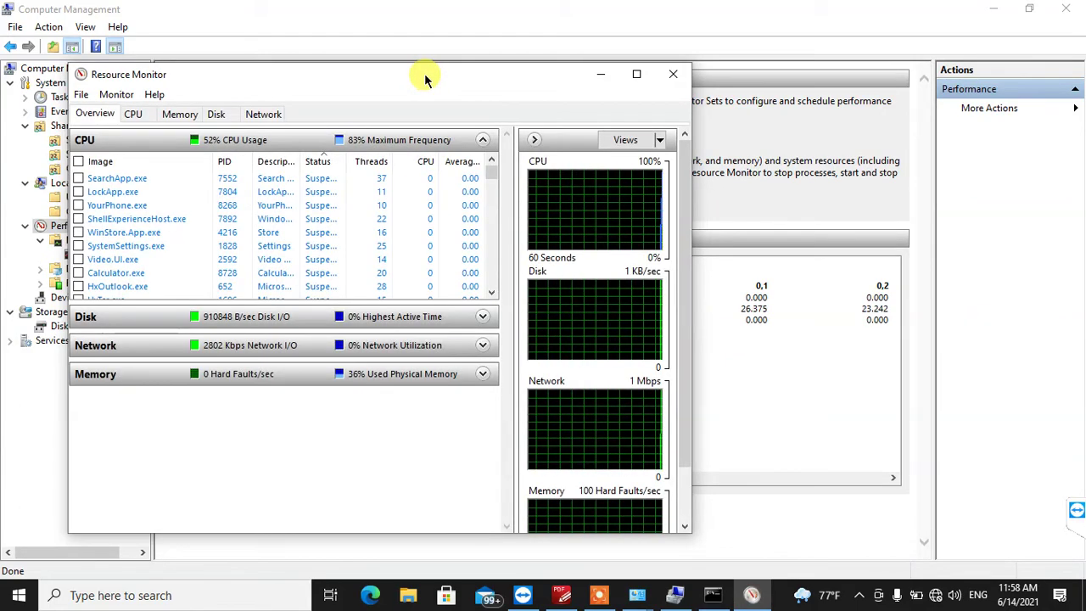
pyautogui.moveTo(381, 85); pyautogui.dragTo(493, 71)
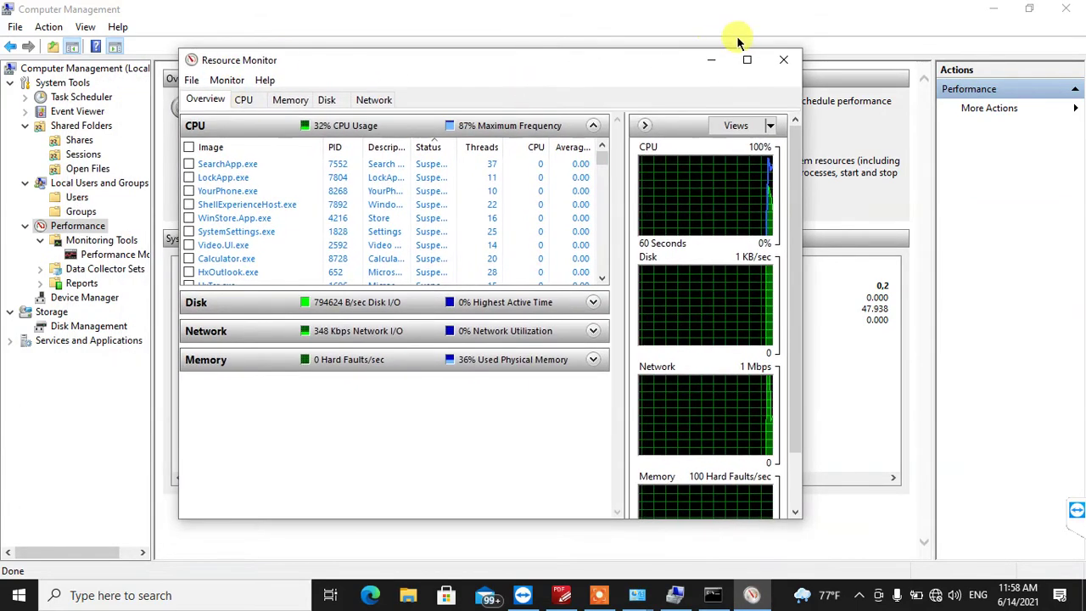
pyautogui.click(786, 60)
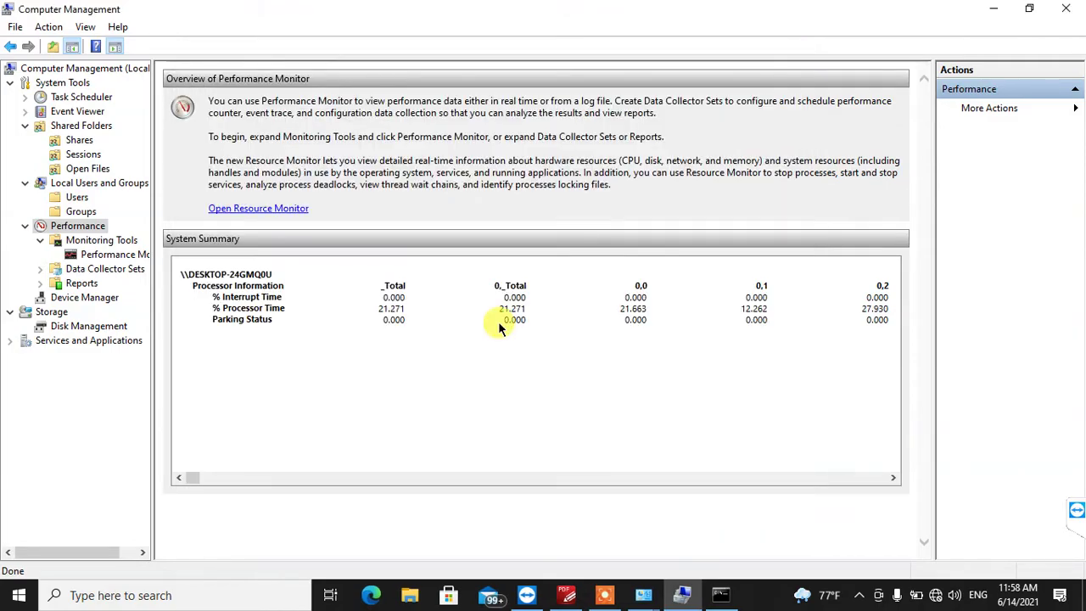
# - Open Task Manager, view its Performance information for comparison, and close it
pyautogui.hotkey('ctrl', 'shift', 'Escape')
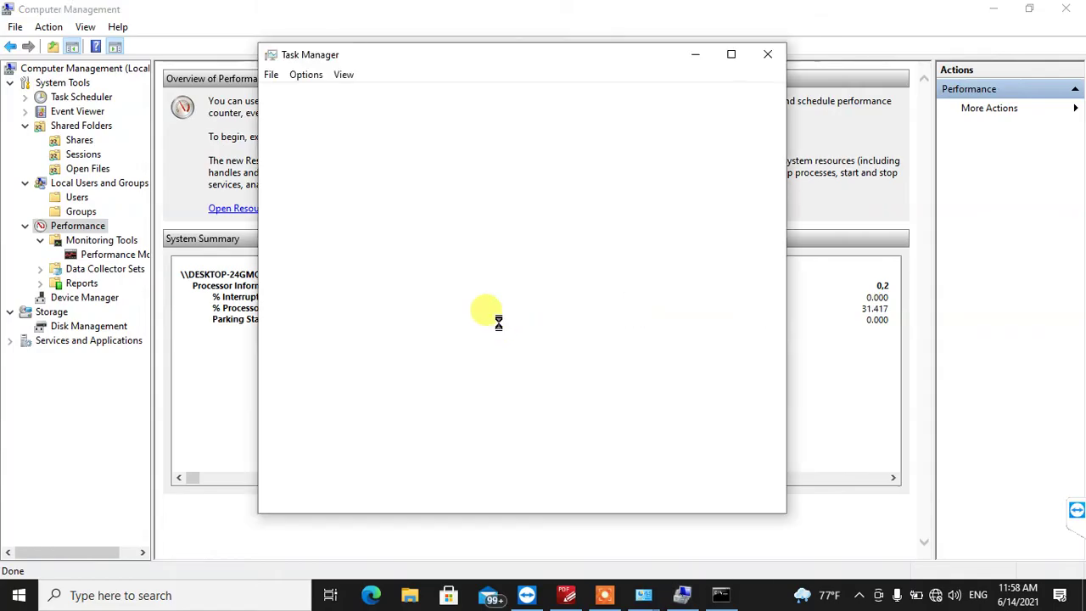
pyautogui.click(344, 94)
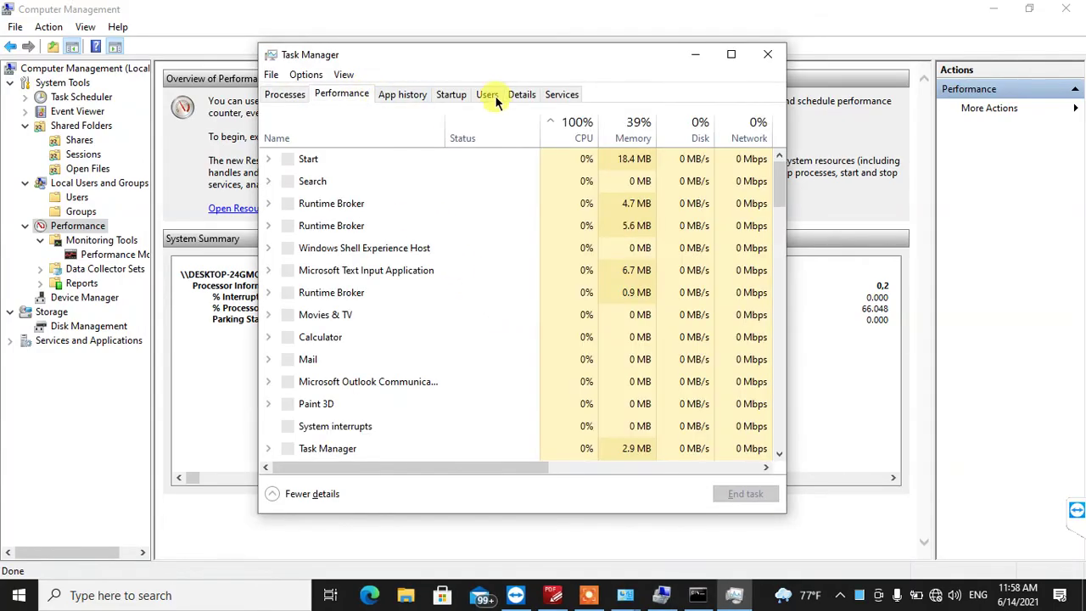
pyautogui.moveTo(522, 54); pyautogui.dragTo(437, 50)
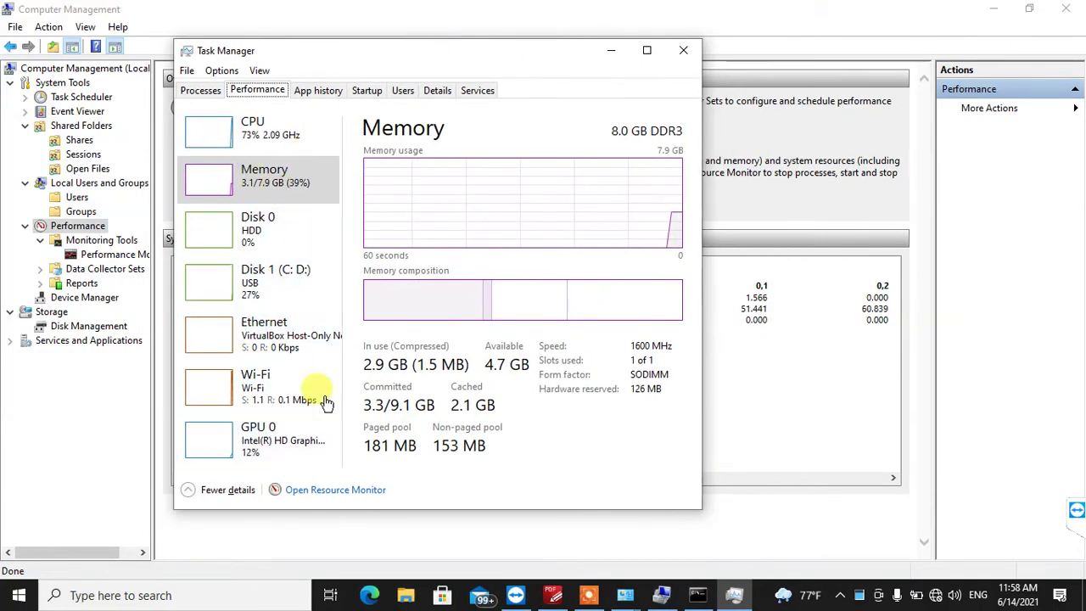
pyautogui.click(684, 52)
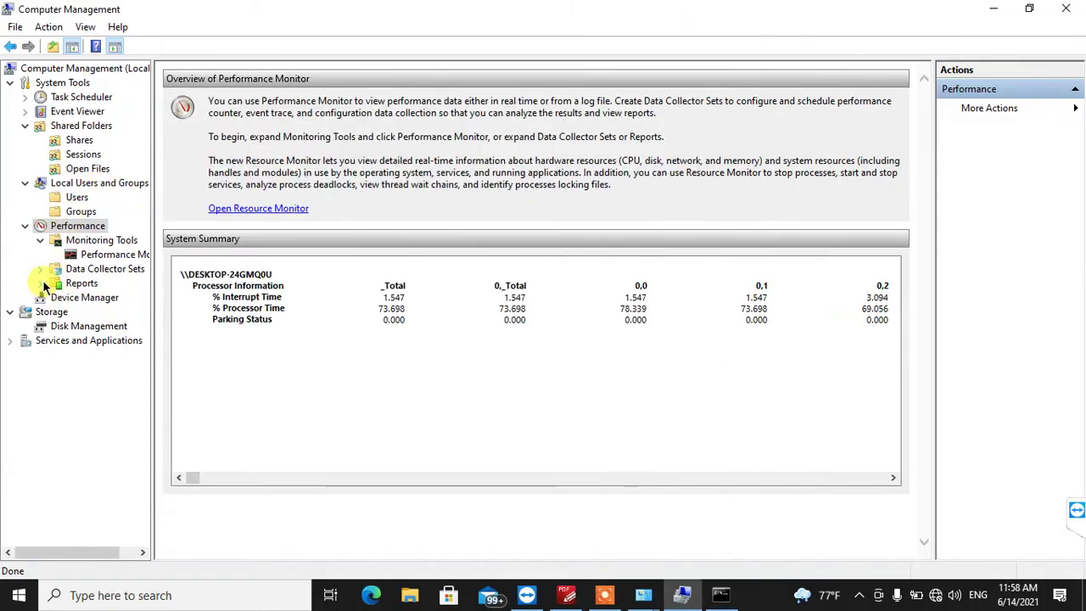
# - View the System reports under the Performance node's Reports, and return to Performance Monitor
pyautogui.click(81, 283)
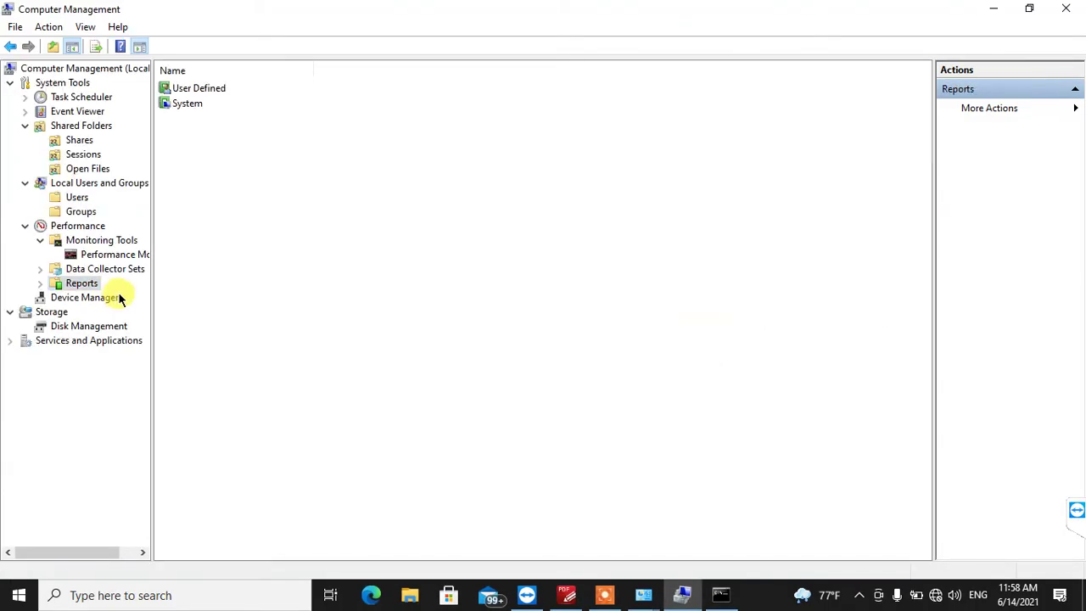
pyautogui.doubleClick(188, 103)
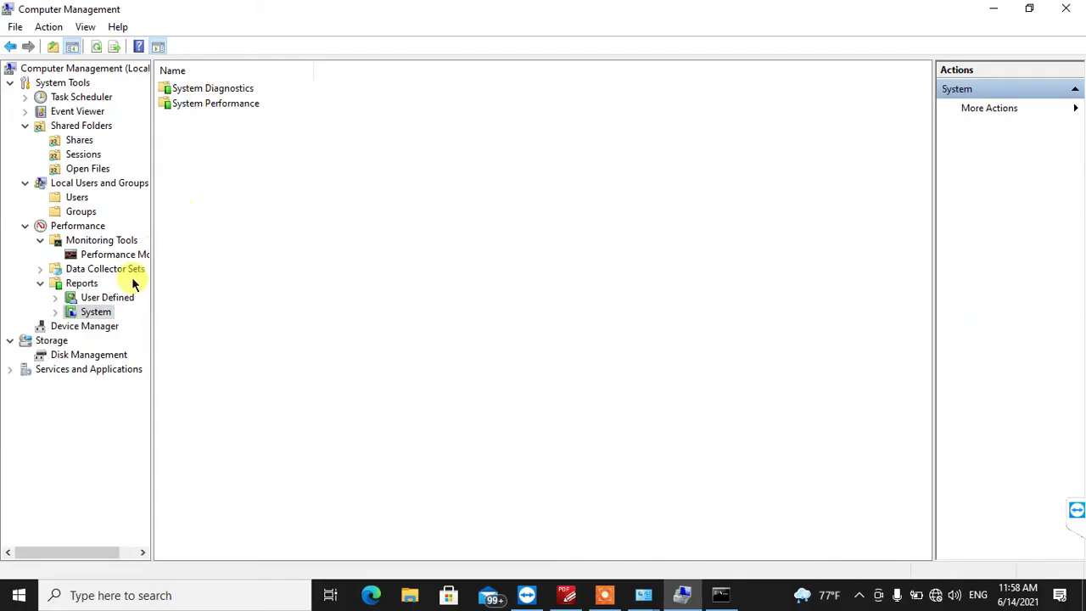
pyautogui.click(85, 254)
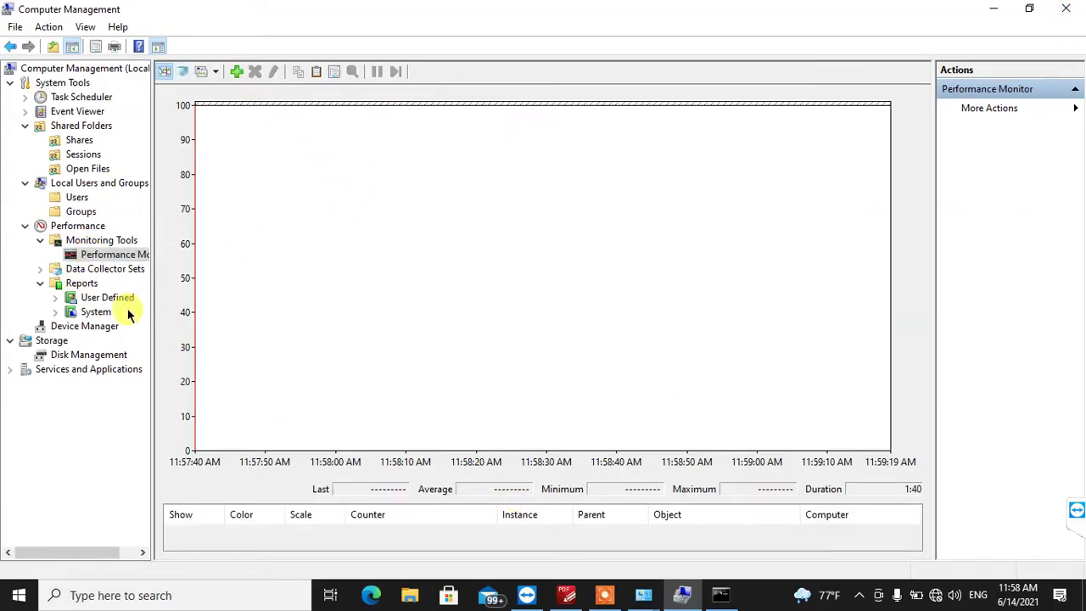
# - Open the System reports under the Performance node's Reports and view the System Performance folder
pyautogui.click(71, 287)
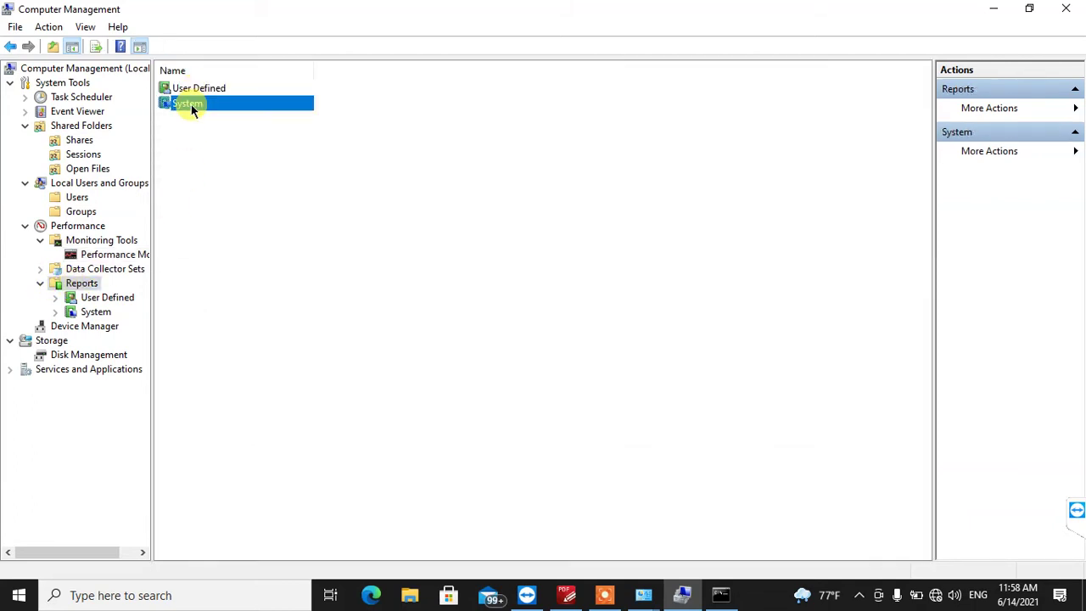
pyautogui.doubleClick(188, 103)
pyautogui.click(204, 90)
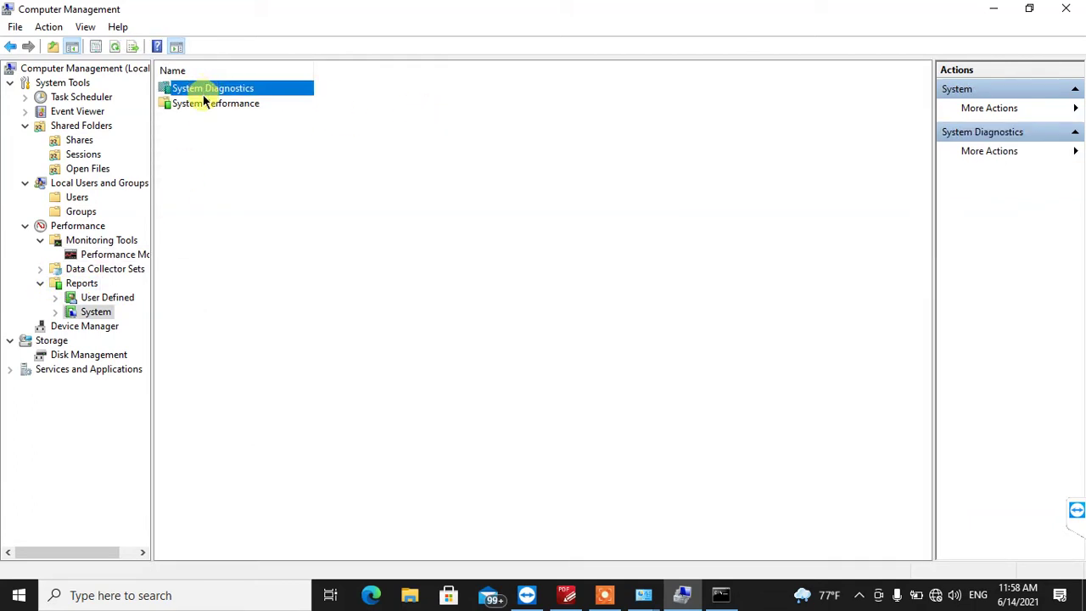
pyautogui.click(193, 107)
pyautogui.doubleClick(193, 108)
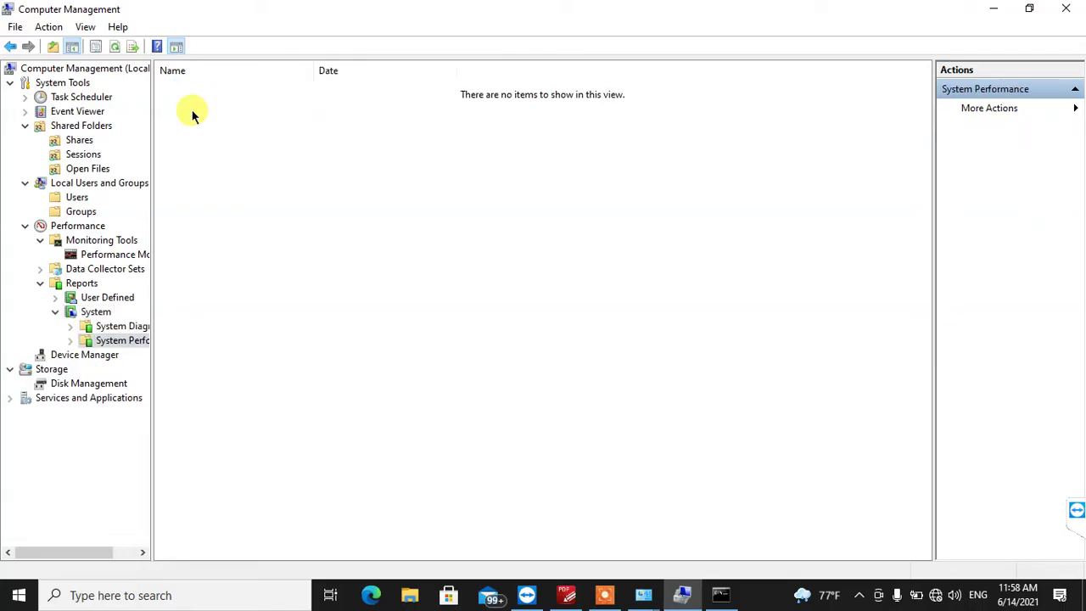
# - Return to Performance Monitor and switch its graph type to Report and back to Line
pyautogui.click(85, 252)
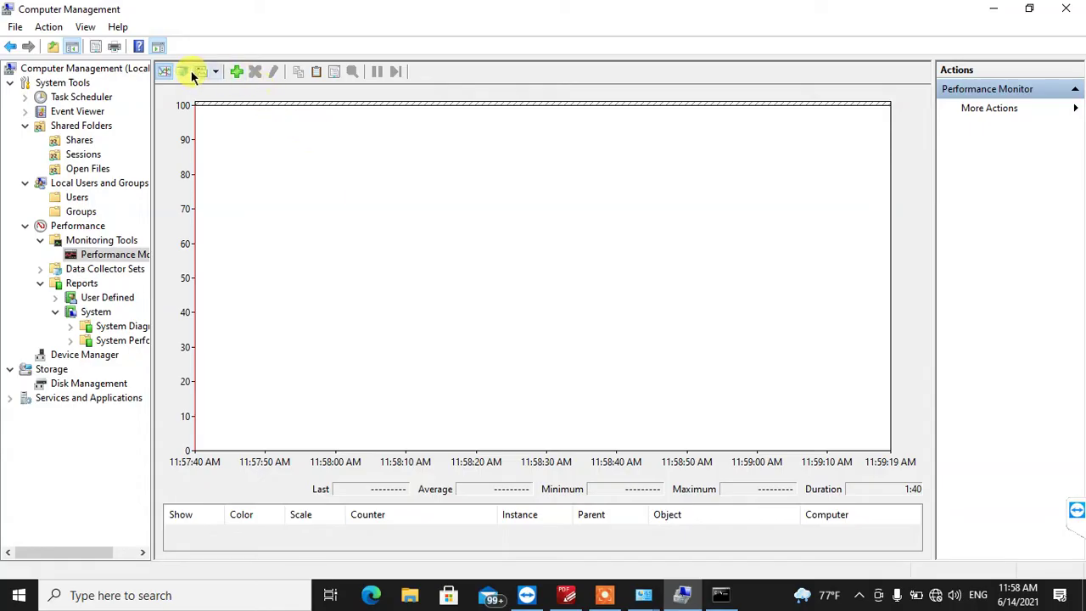
pyautogui.click(215, 75)
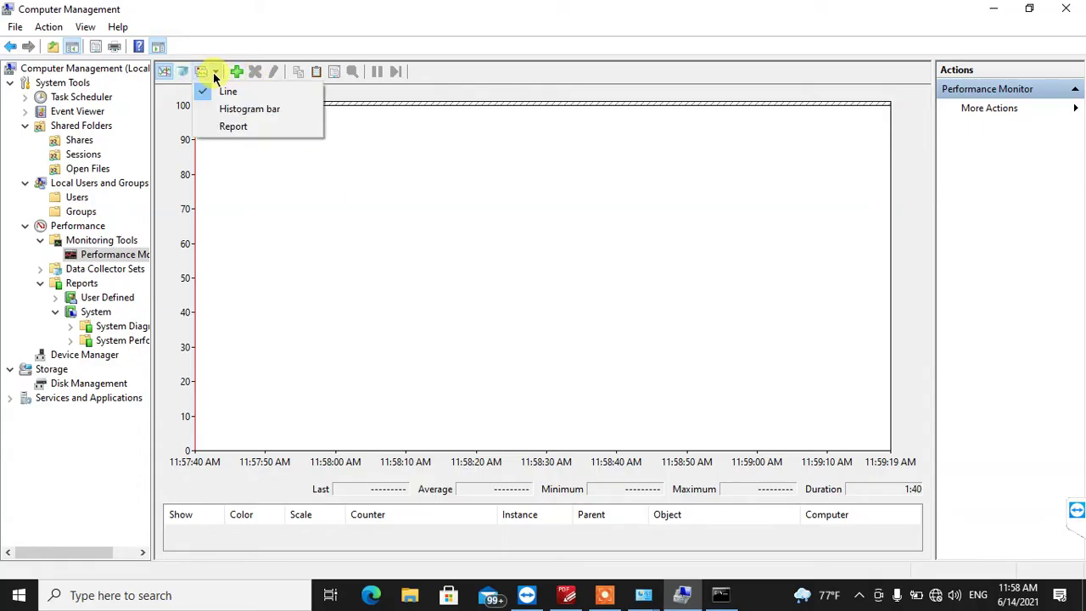
pyautogui.click(237, 129)
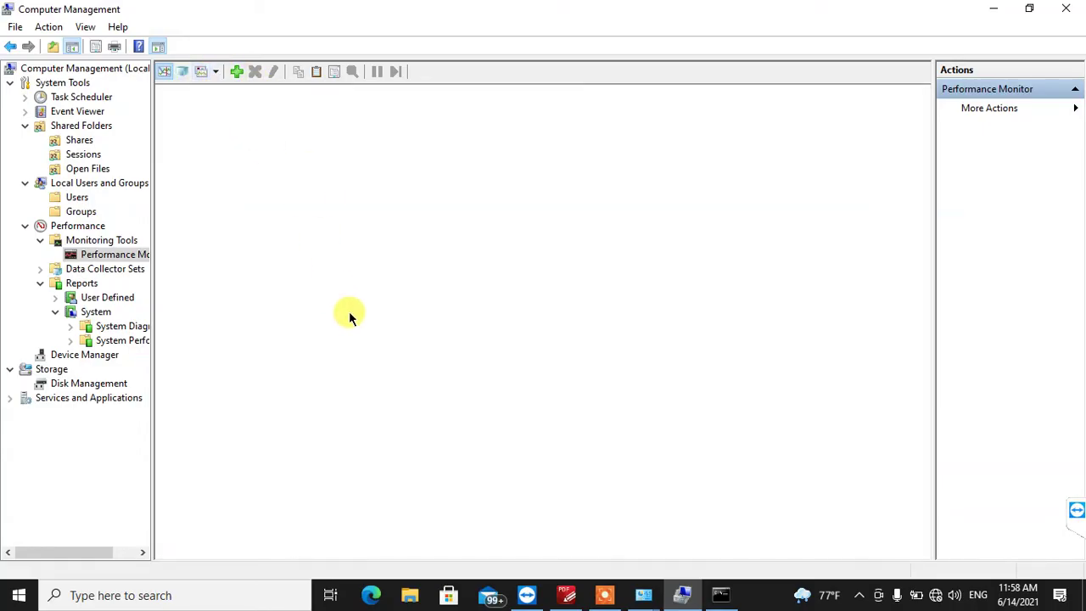
pyautogui.click(215, 75)
pyautogui.click(234, 92)
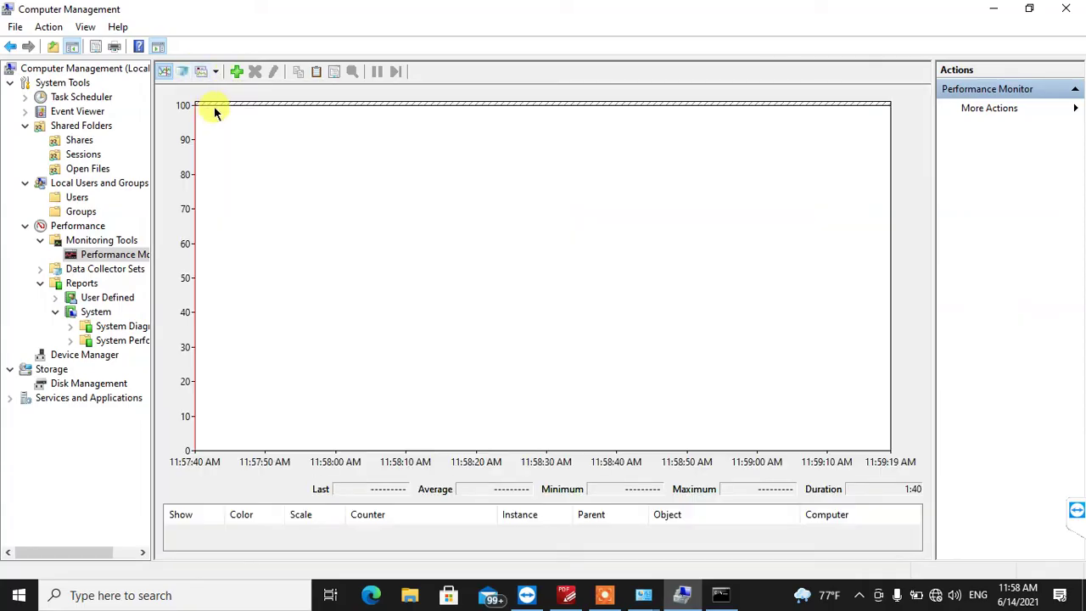
pyautogui.click(180, 72)
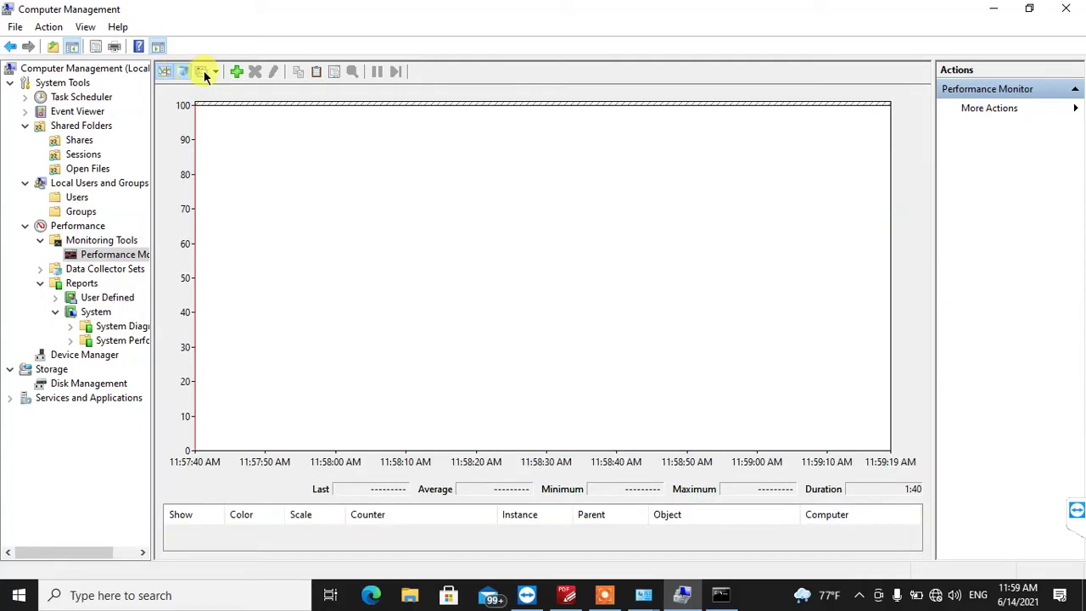
pyautogui.click(484, 88)
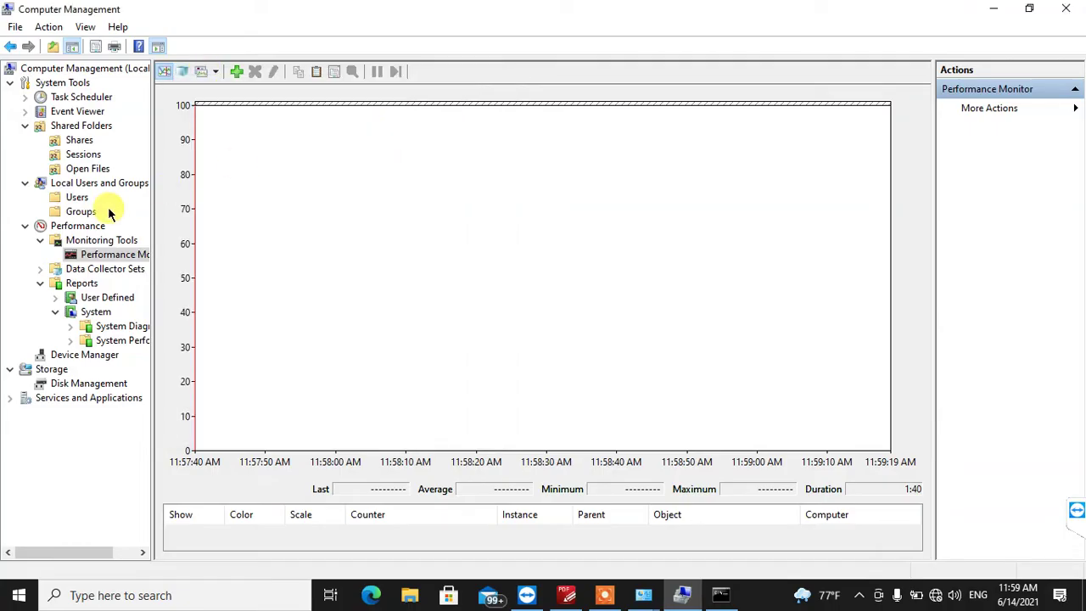
# - Revisit Monitoring Tools and the Performance overview, open Resource Monitor to examine its live resource usage, and close it
pyautogui.click(95, 240)
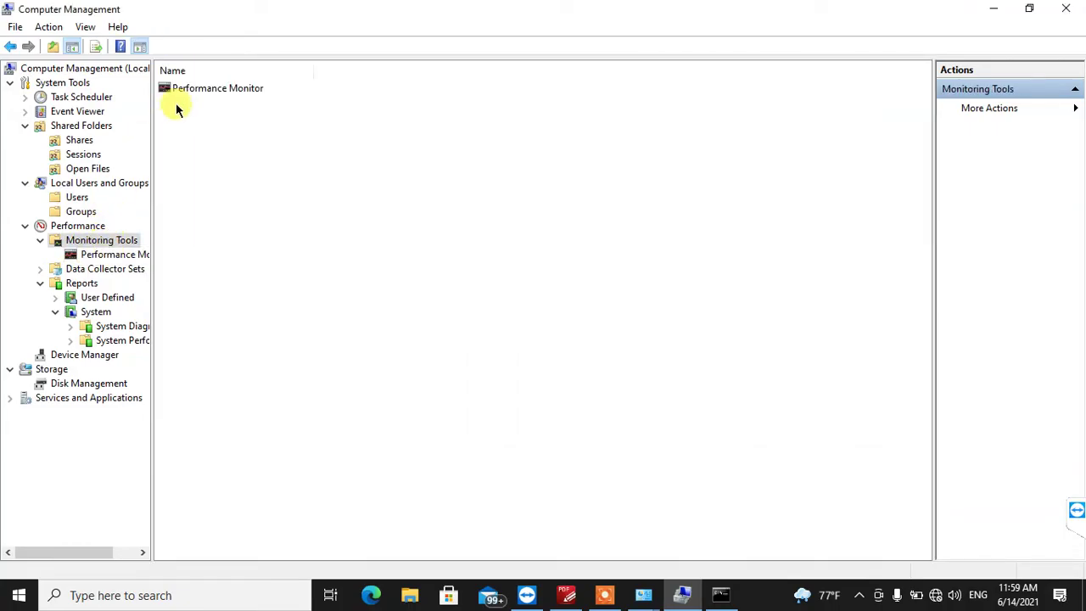
pyautogui.click(213, 90)
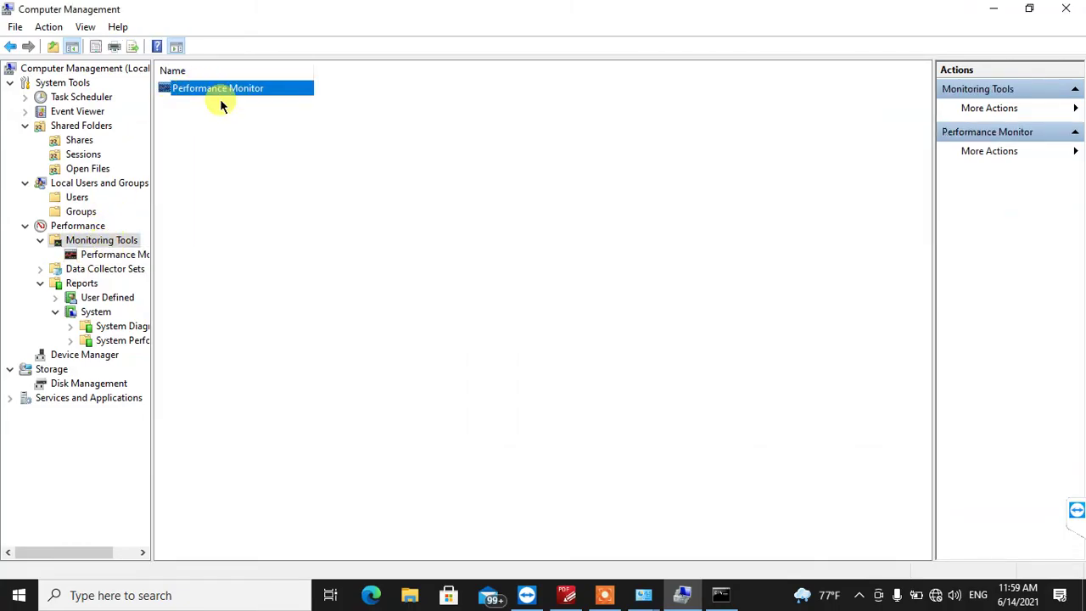
pyautogui.click(79, 225)
pyautogui.click(615, 364)
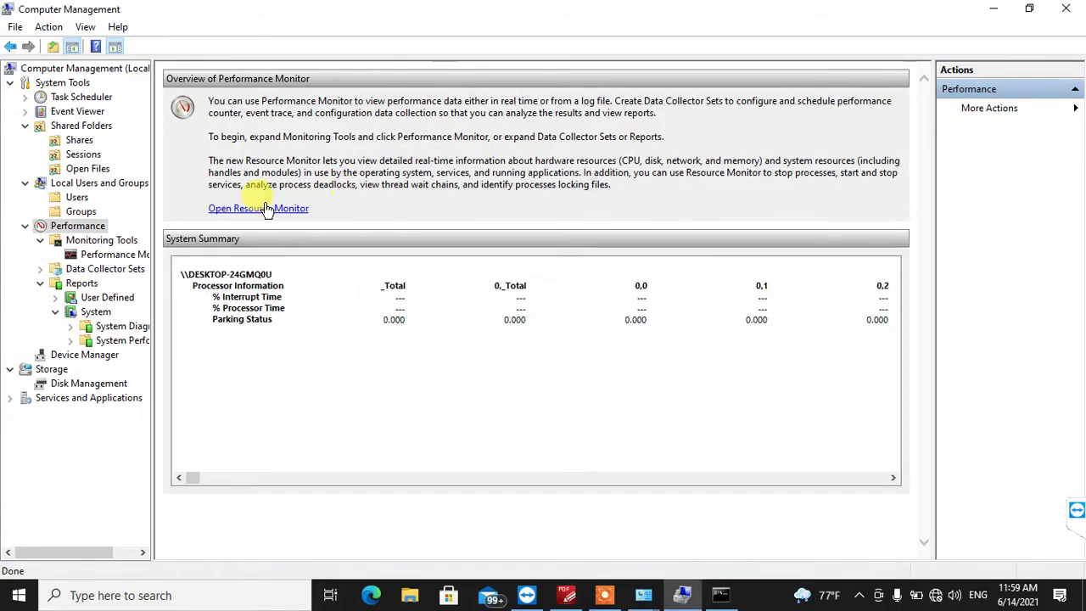
pyautogui.click(305, 208)
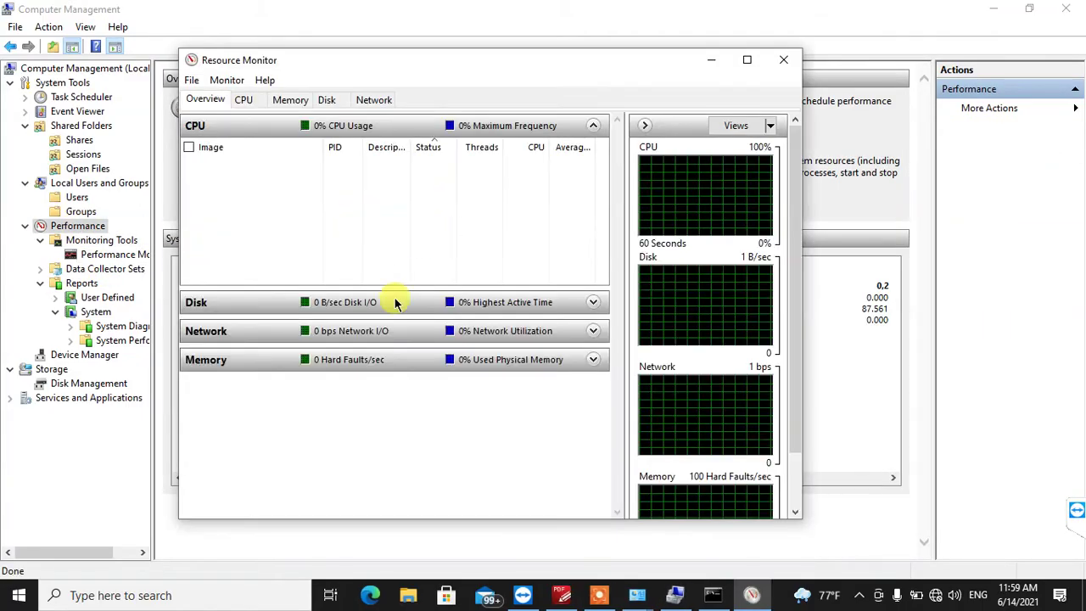
pyautogui.click(262, 81)
pyautogui.moveTo(224, 82)
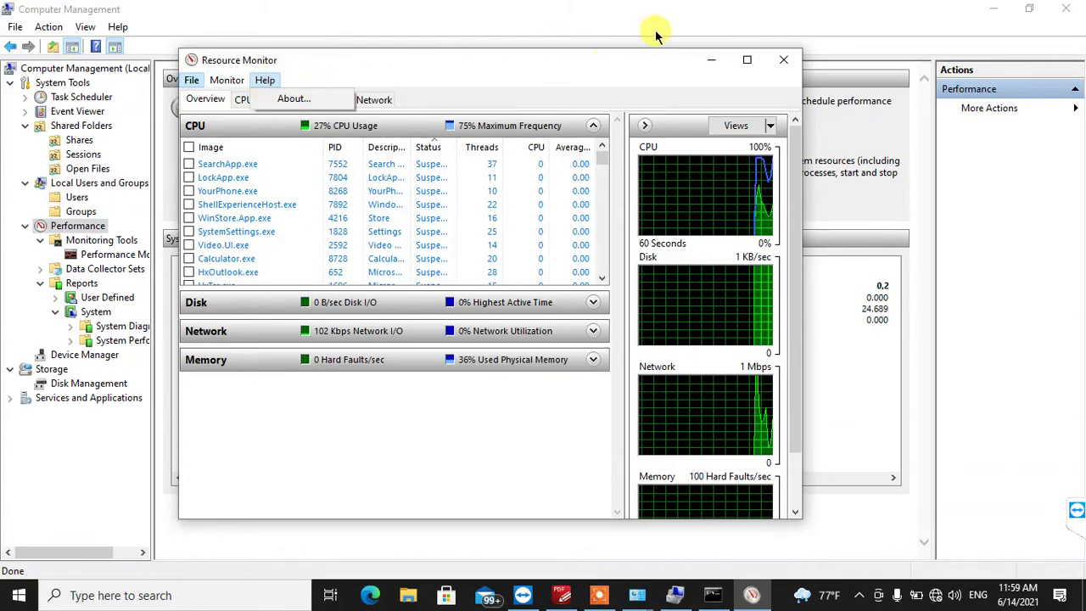
pyautogui.click(781, 61)
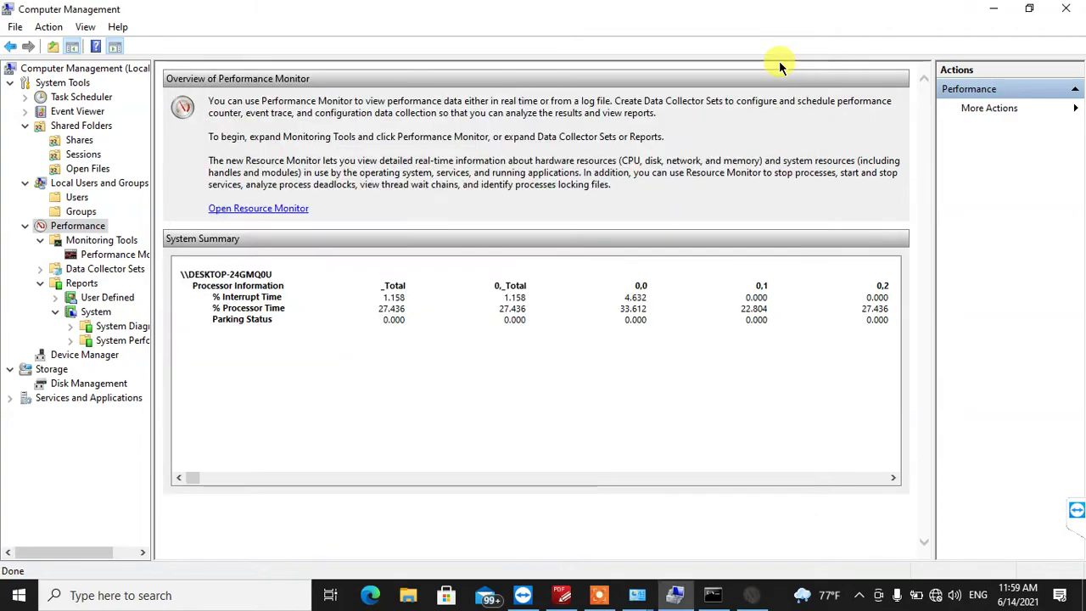
# - View Device Manager in the console, and launch it separately from Command Prompt with devmgmt.msc
pyautogui.click(68, 356)
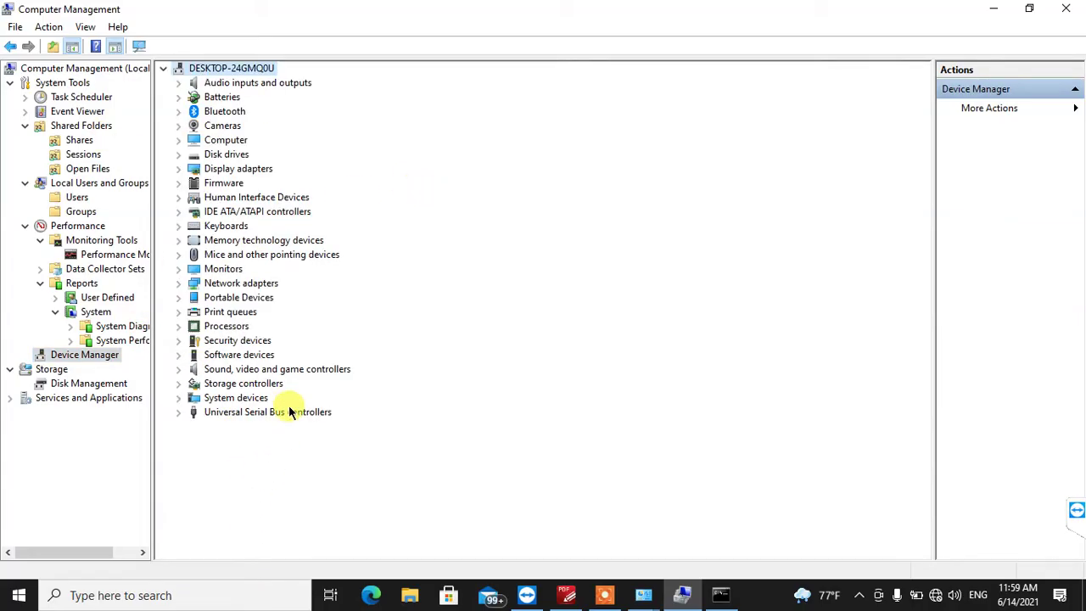
pyautogui.click(721, 594)
pyautogui.write('def')
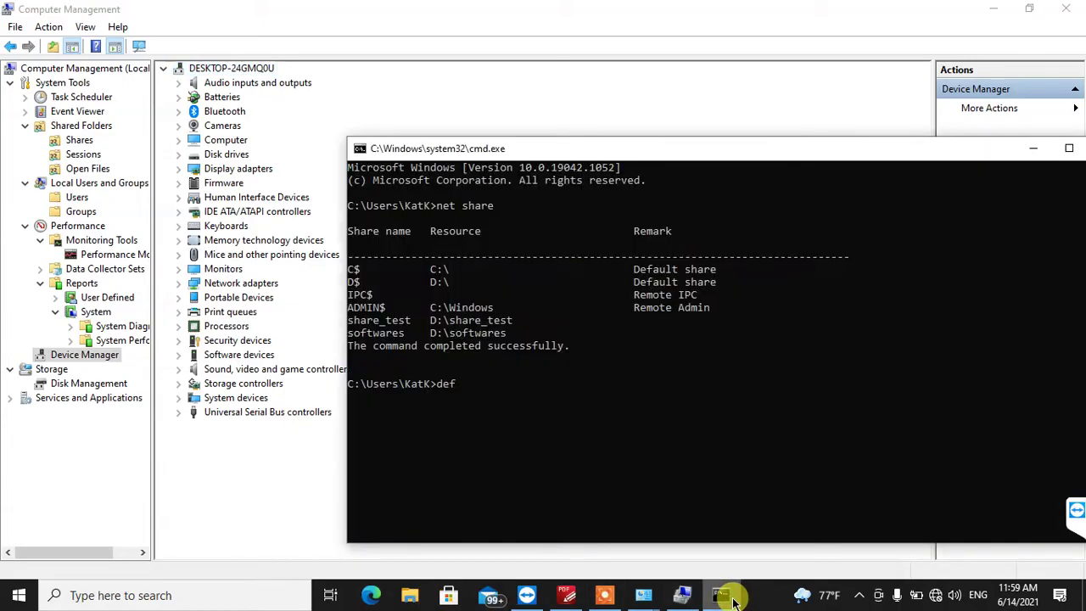
pyautogui.press('BackSpace')
pyautogui.write('vmgmt.msc')
pyautogui.press('Return')
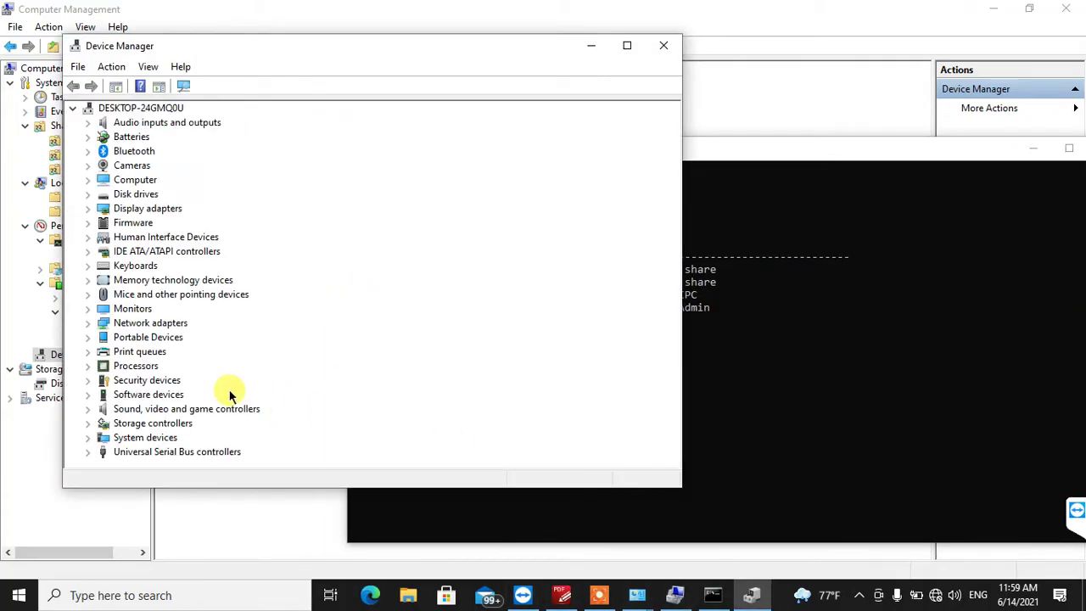
# - Expand Display adapters to show the graphics device, collapse the category, and close the separate Device Manager window
pyautogui.click(88, 210)
pyautogui.click(174, 222)
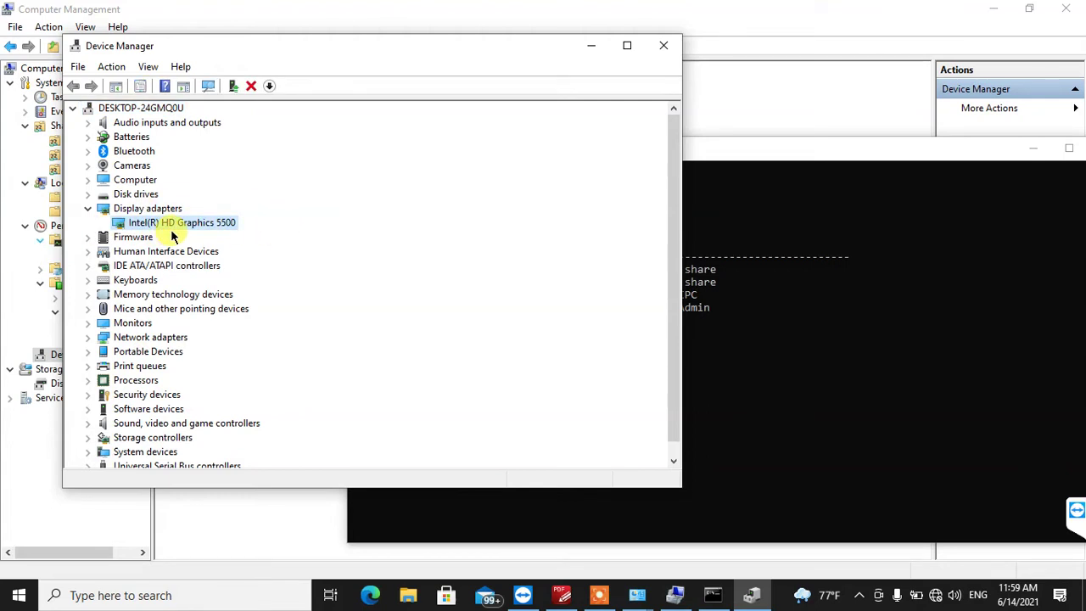
pyautogui.click(87, 209)
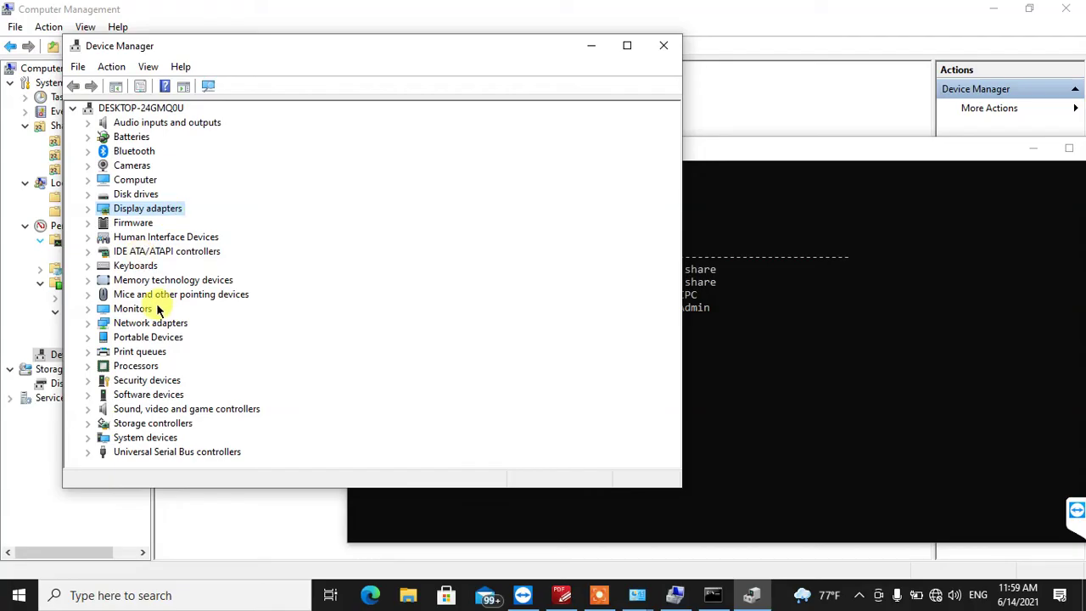
pyautogui.click(664, 45)
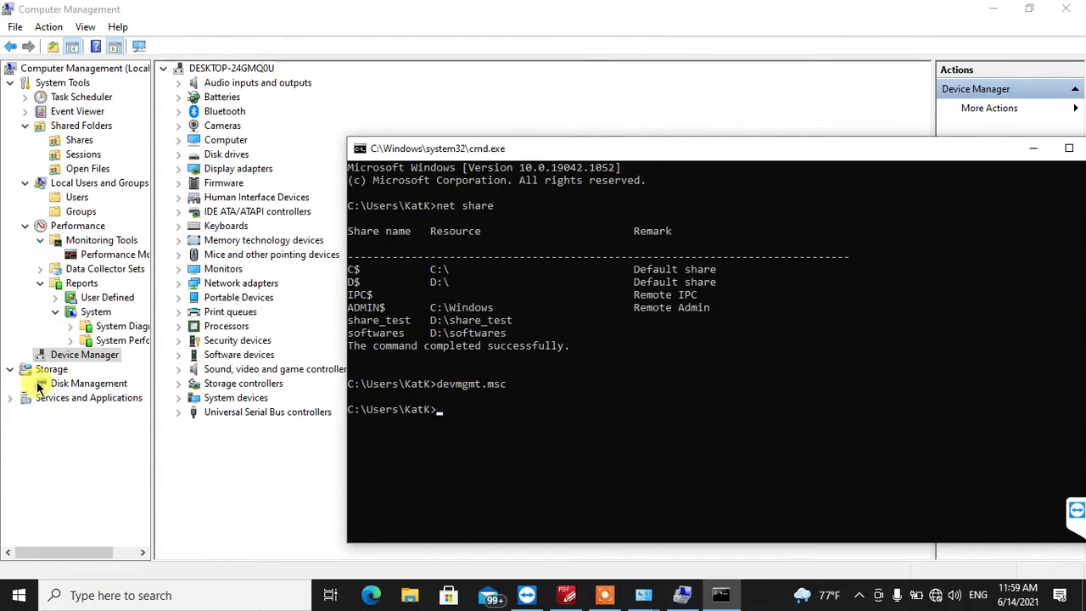
# - Return to Computer Management and open Disk Management under Storage to view the disks and partitions
pyautogui.click(130, 400)
pyautogui.click(56, 369)
pyautogui.click(91, 382)
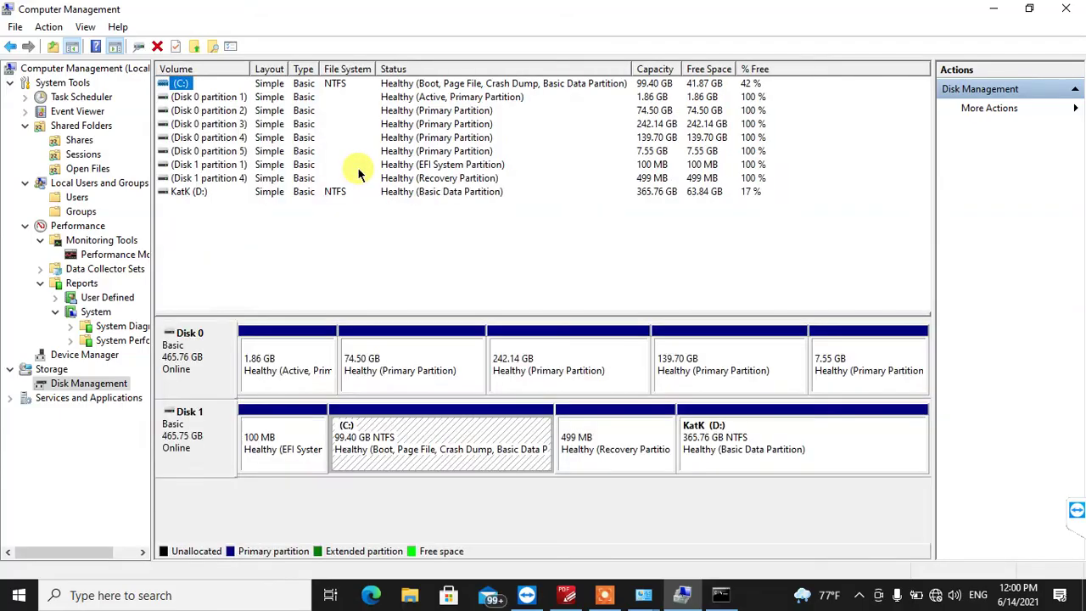
# - Expand Services and Applications and open the Services list
pyautogui.click(51, 398)
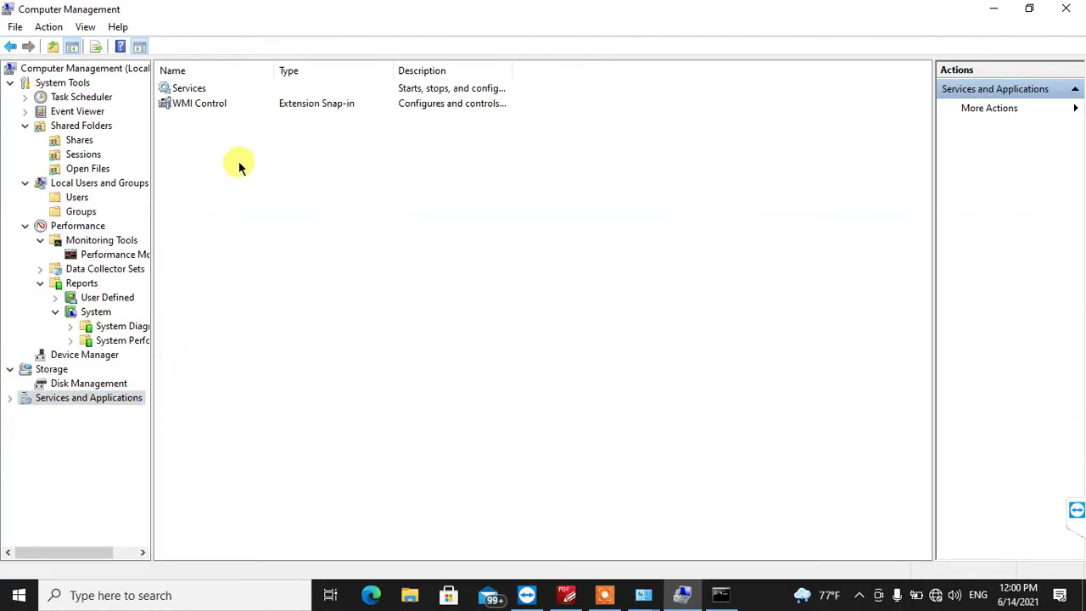
pyautogui.click(10, 397)
pyautogui.click(66, 411)
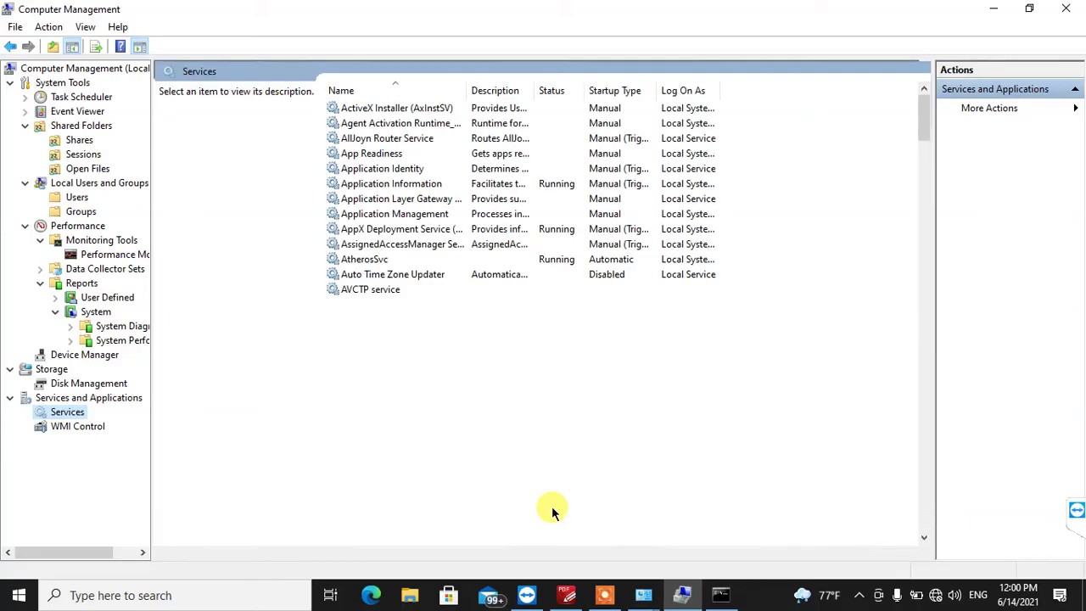
# - Open Task Manager's list of services for comparison and return to Computer Management
pyautogui.hotkey('ctrl', 'shift', 'Escape')
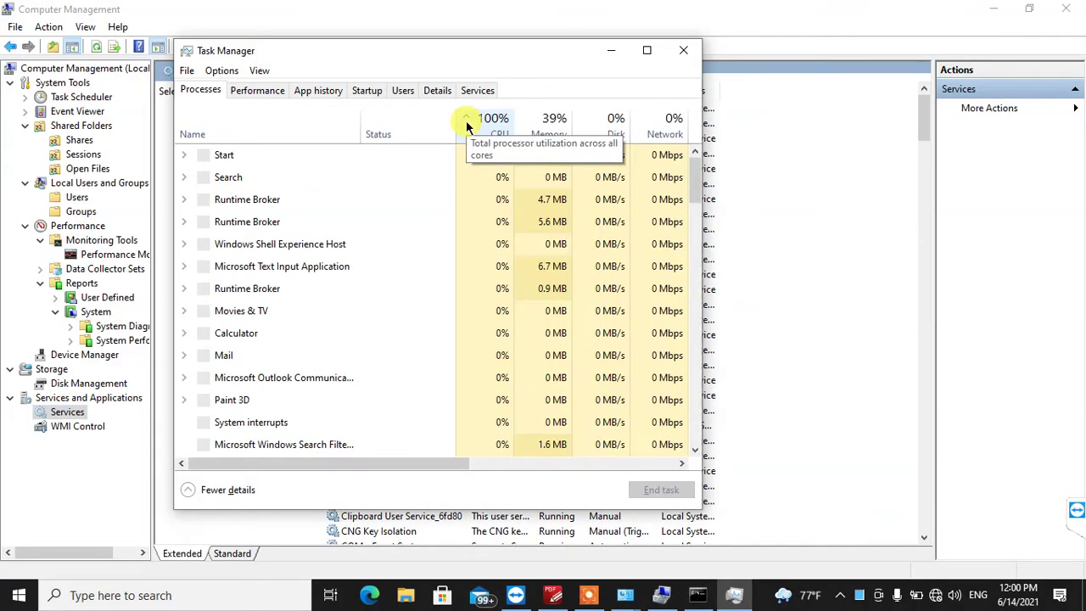
pyautogui.click(475, 90)
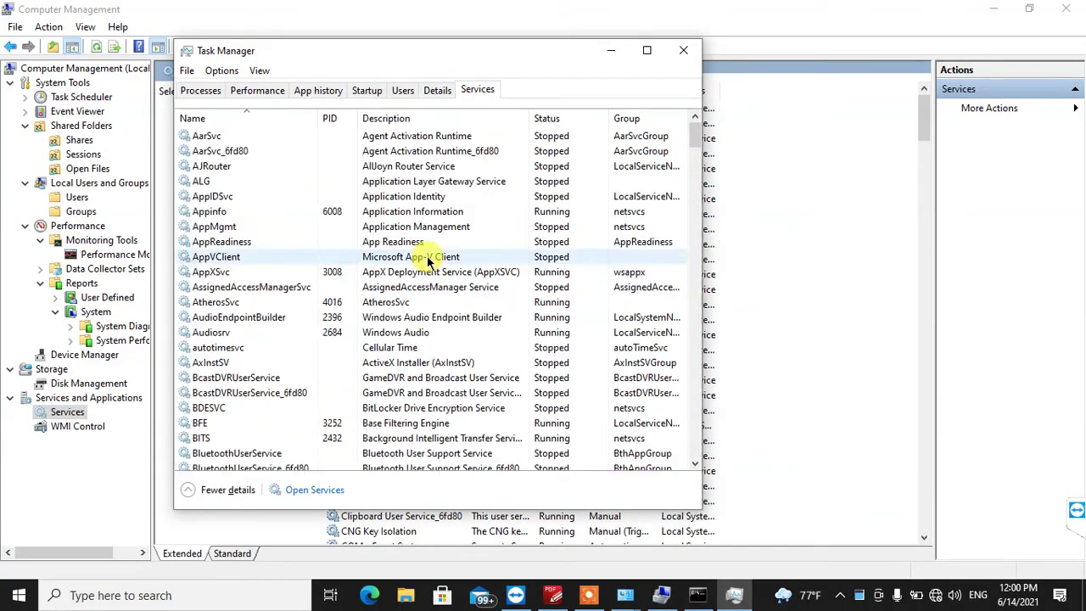
pyautogui.click(861, 189)
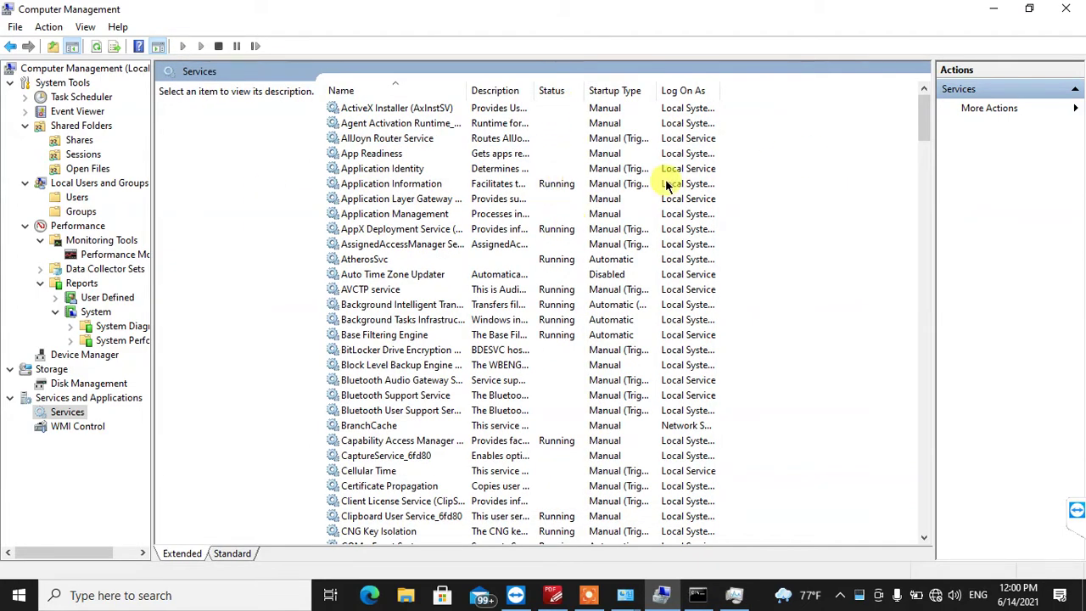
# - Browse the Services list and show the actions available for the Remote Access Connection Manager service without applying any
pyautogui.scroll(-14, 591, 325)
pyautogui.scroll(-11, 591, 325)
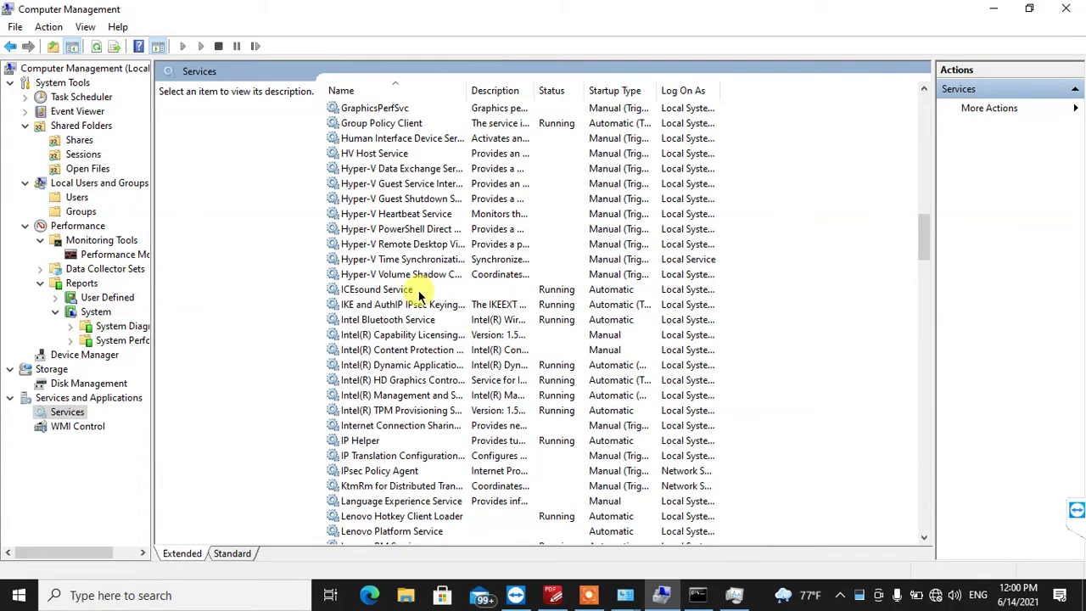
pyautogui.scroll(-2, 433, 293)
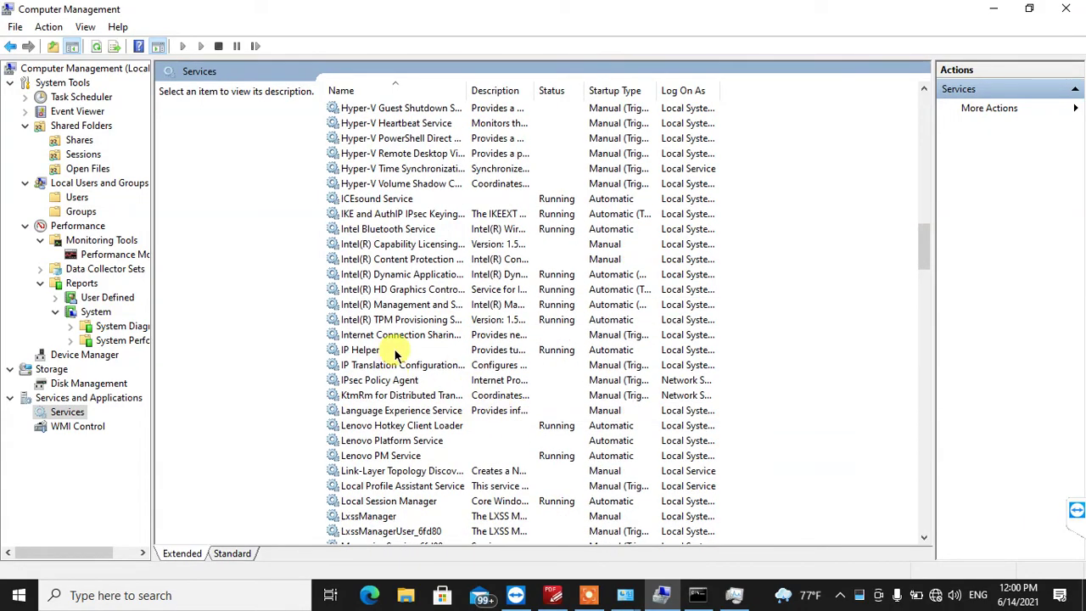
pyautogui.scroll(-15, 463, 379)
pyautogui.scroll(-11, 478, 408)
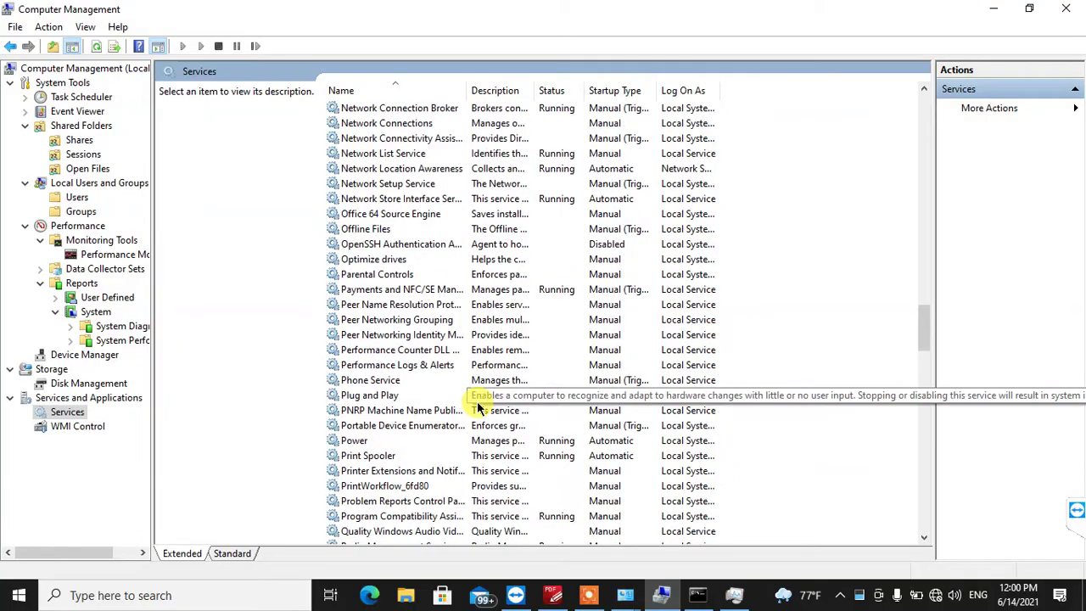
pyautogui.scroll(1, 415, 407)
pyautogui.scroll(1, 410, 383)
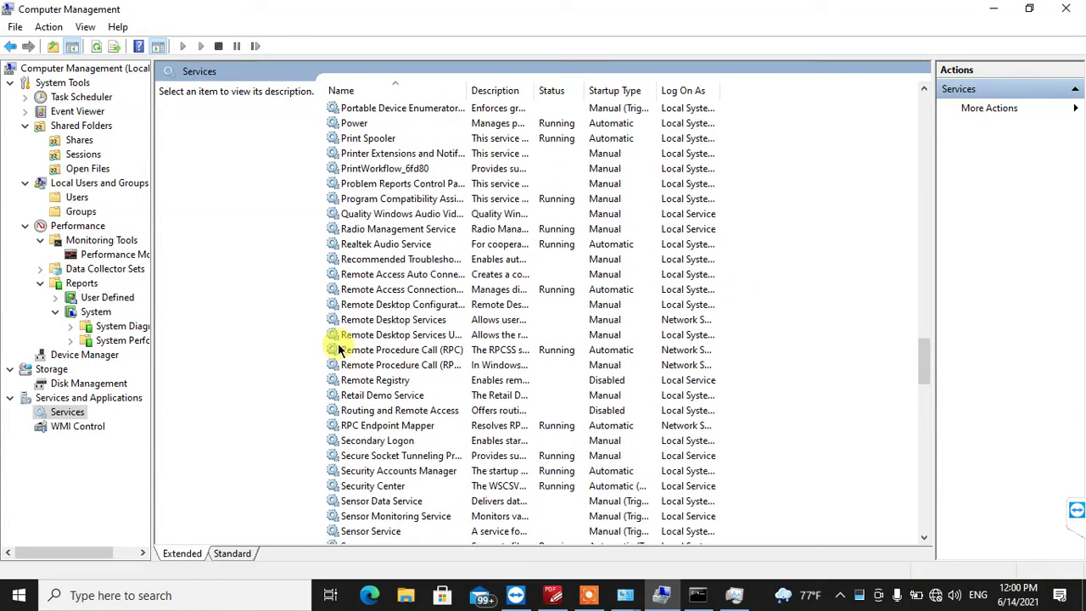
pyautogui.rightClick(423, 294)
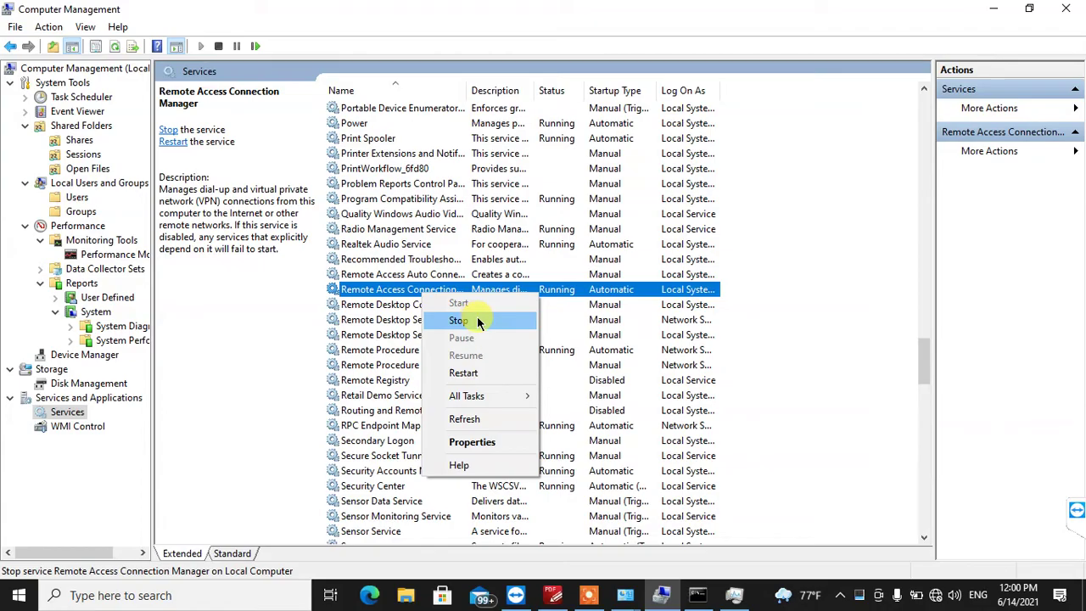
pyautogui.click(308, 338)
# - Search the Services list for a service whose name starts with "spo" and refresh the list
pyautogui.scroll(-7, 416, 325)
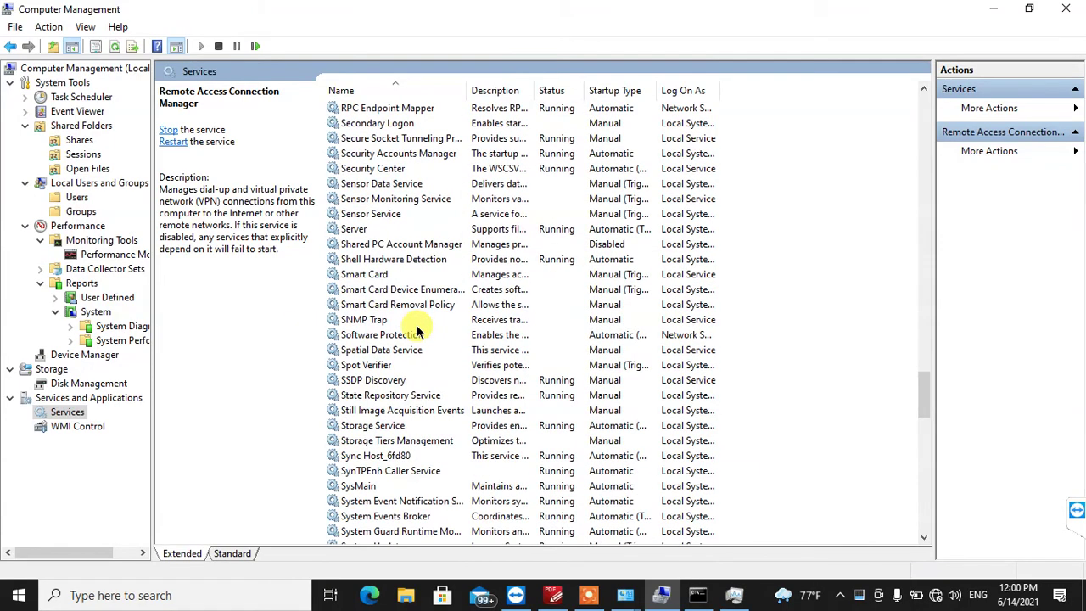
pyautogui.scroll(-4, 424, 322)
pyautogui.scroll(2, 386, 292)
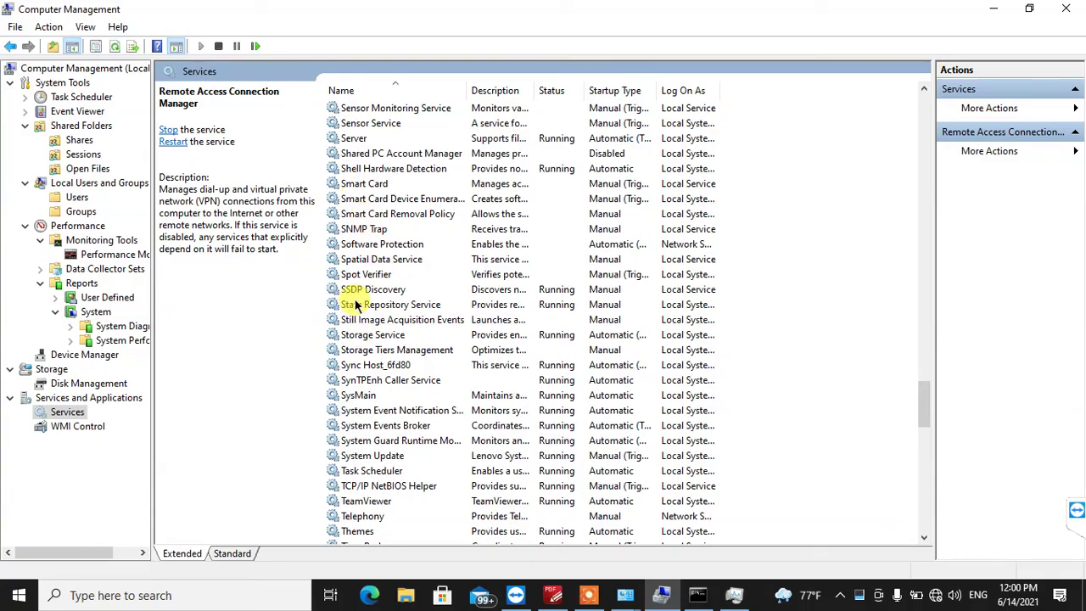
pyautogui.click(815, 322)
pyautogui.press('s')
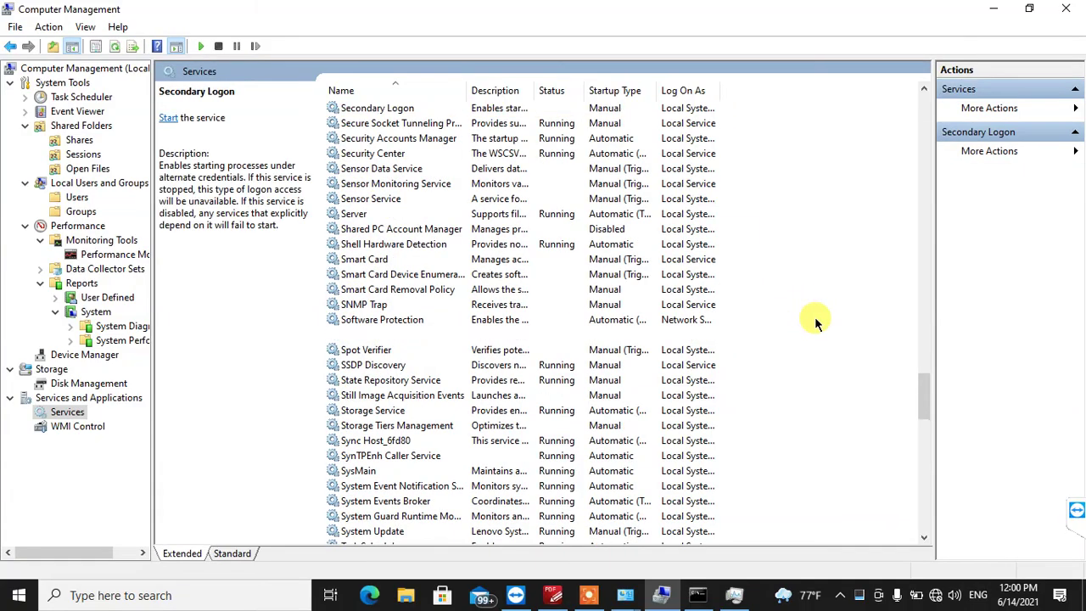
pyautogui.press('p')
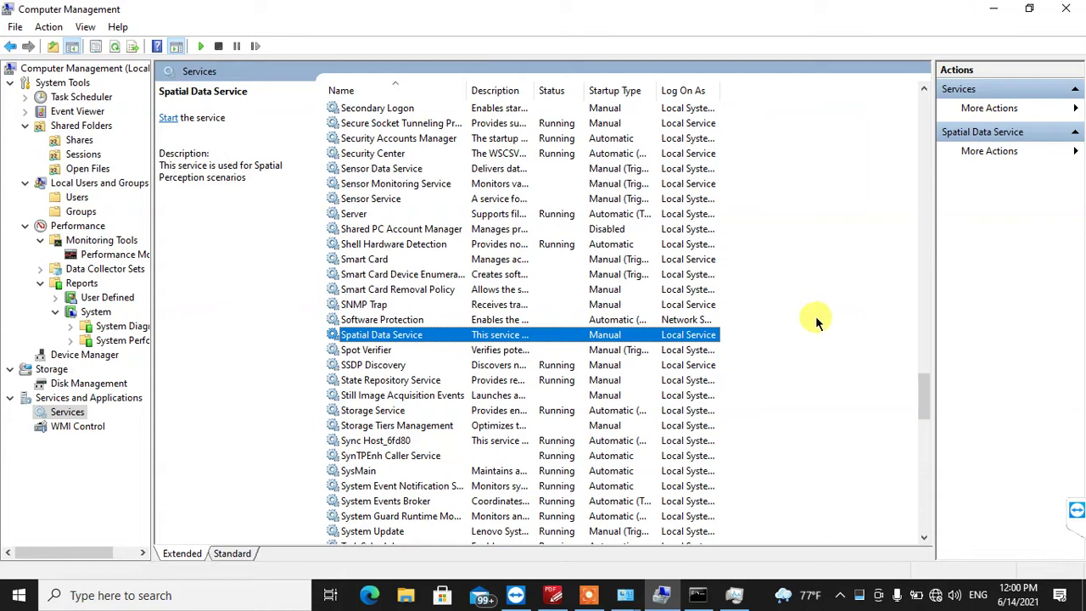
pyautogui.press('o')
pyautogui.press('F5')
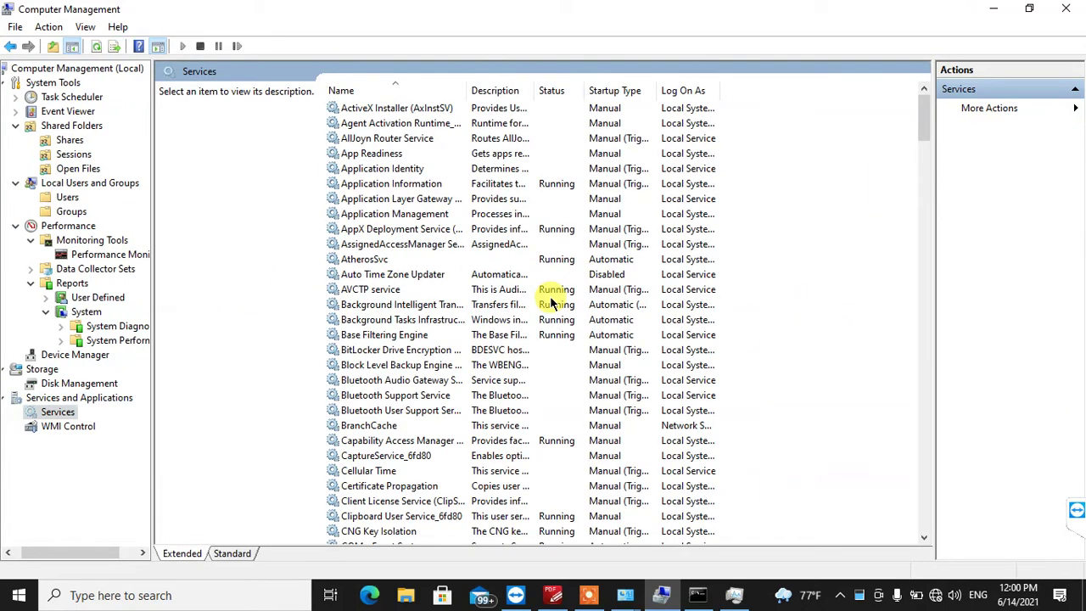
# - Find the Print Spooler service in the Services list by its name and select it
pyautogui.press('s')
pyautogui.press('p')
pyautogui.press('o')
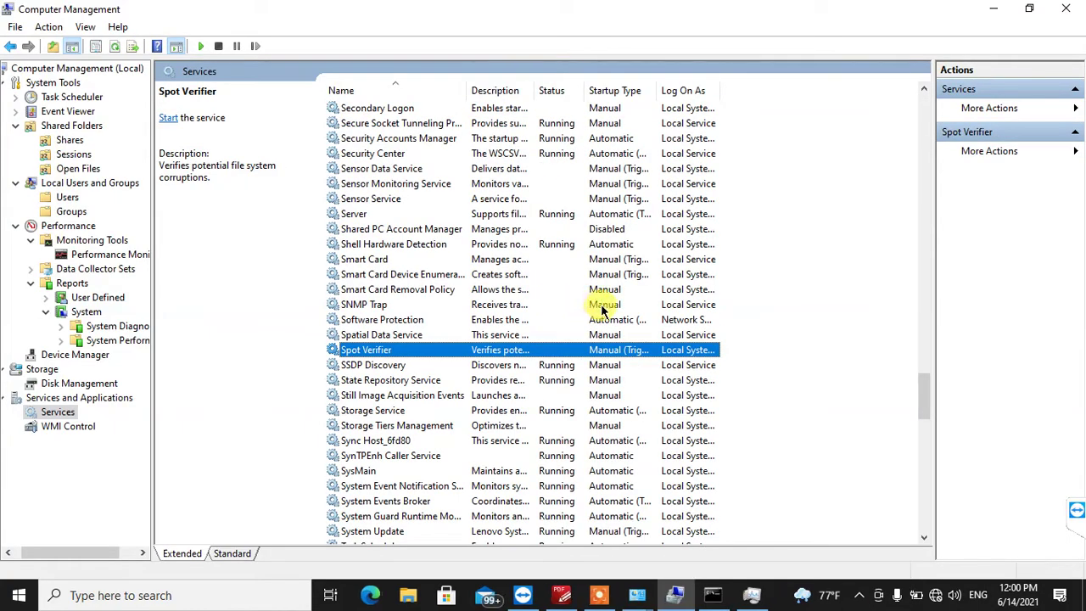
pyautogui.press('p')
pyautogui.press('r')
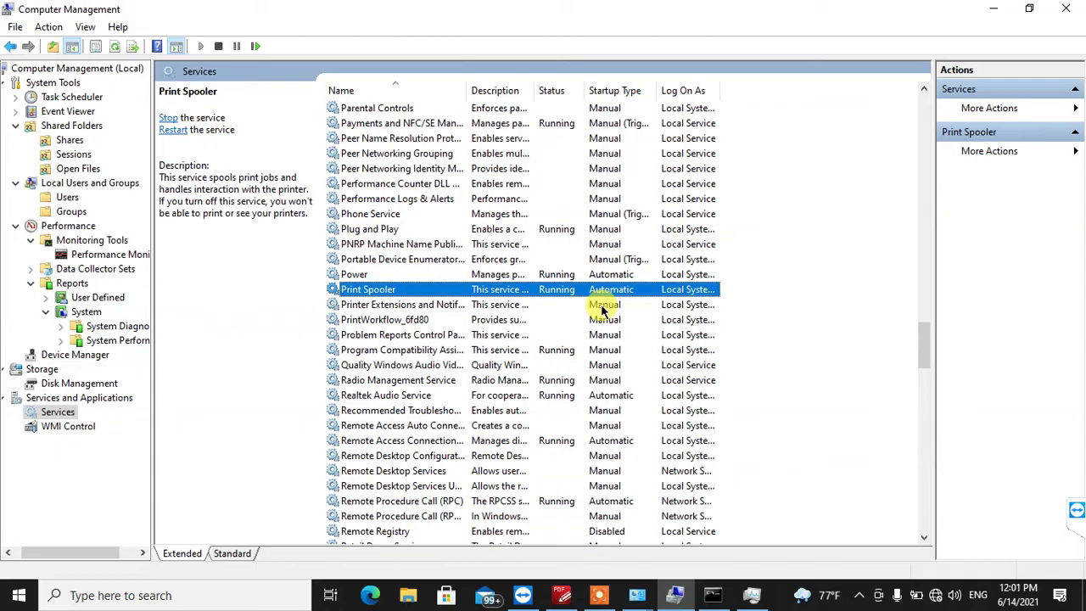
# - Open the Print Spooler service's properties, view the available startup types, and close them without changing anything
pyautogui.rightClick(379, 291)
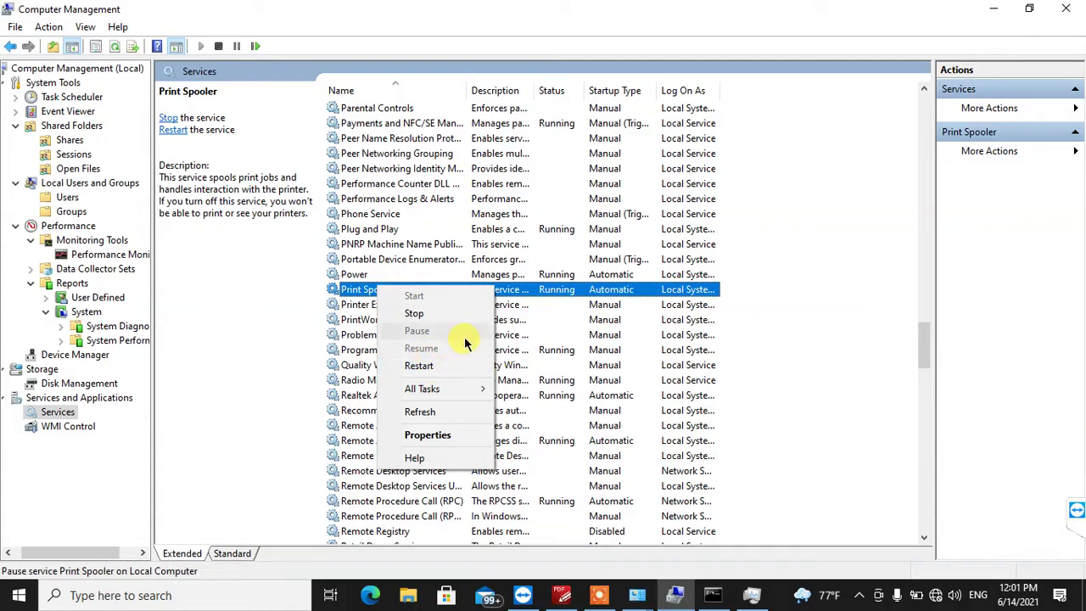
pyautogui.click(356, 292)
pyautogui.doubleClick(356, 292)
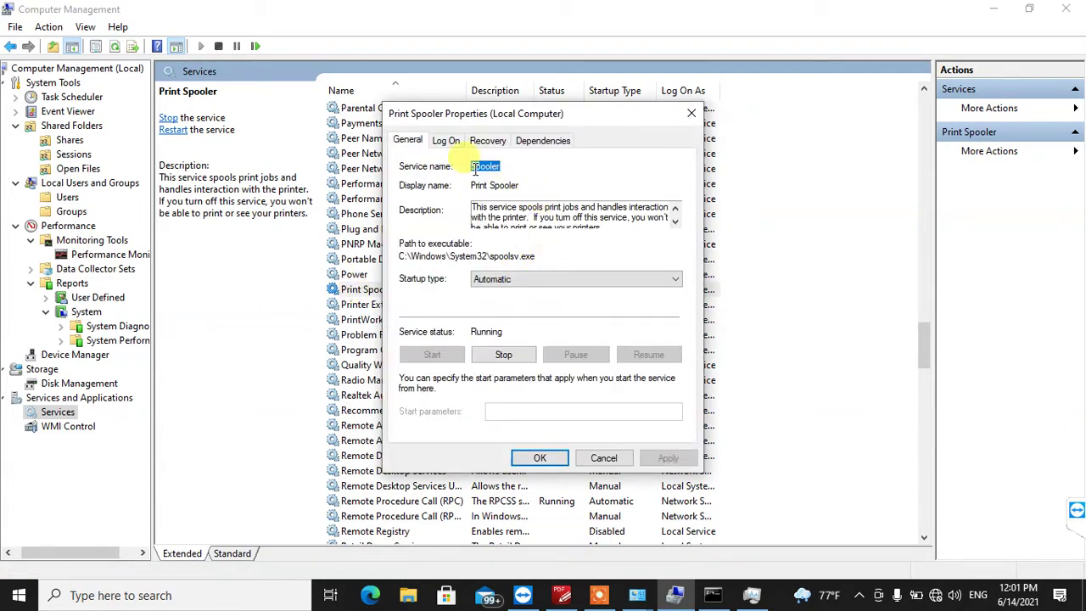
pyautogui.moveTo(480, 108); pyautogui.dragTo(471, 108)
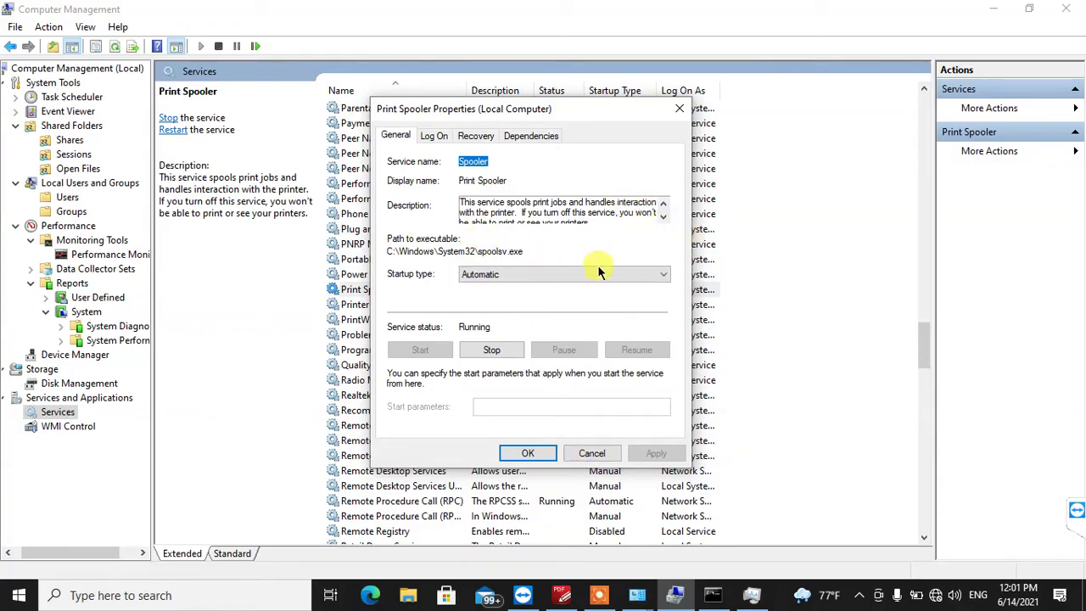
pyautogui.click(547, 273)
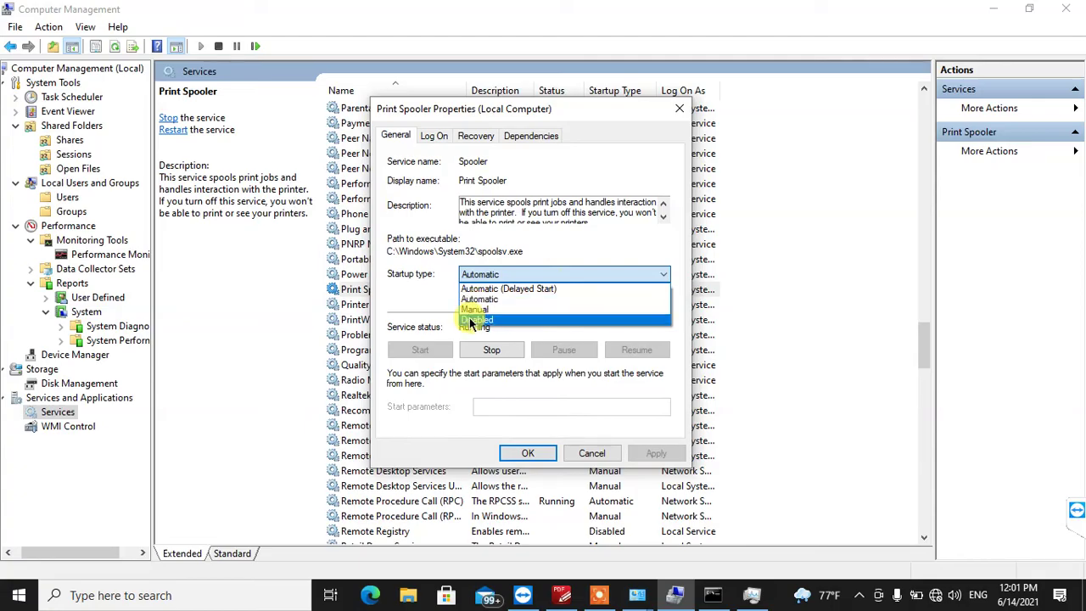
pyautogui.click(394, 327)
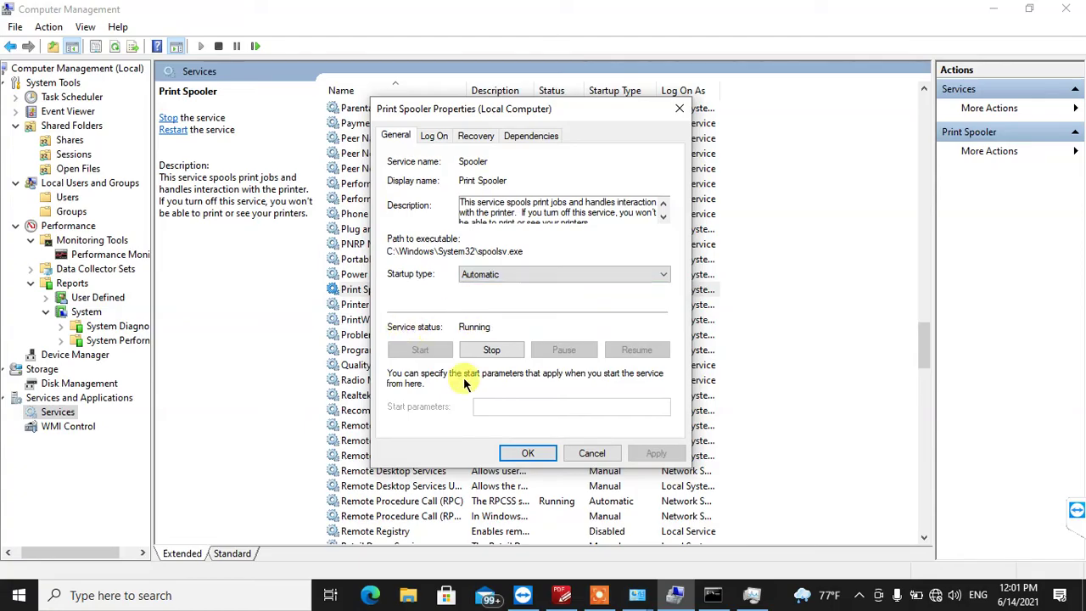
pyautogui.click(582, 448)
# - Find the Windows Update service among the services starting with W and select it
pyautogui.scroll(-9, 543, 396)
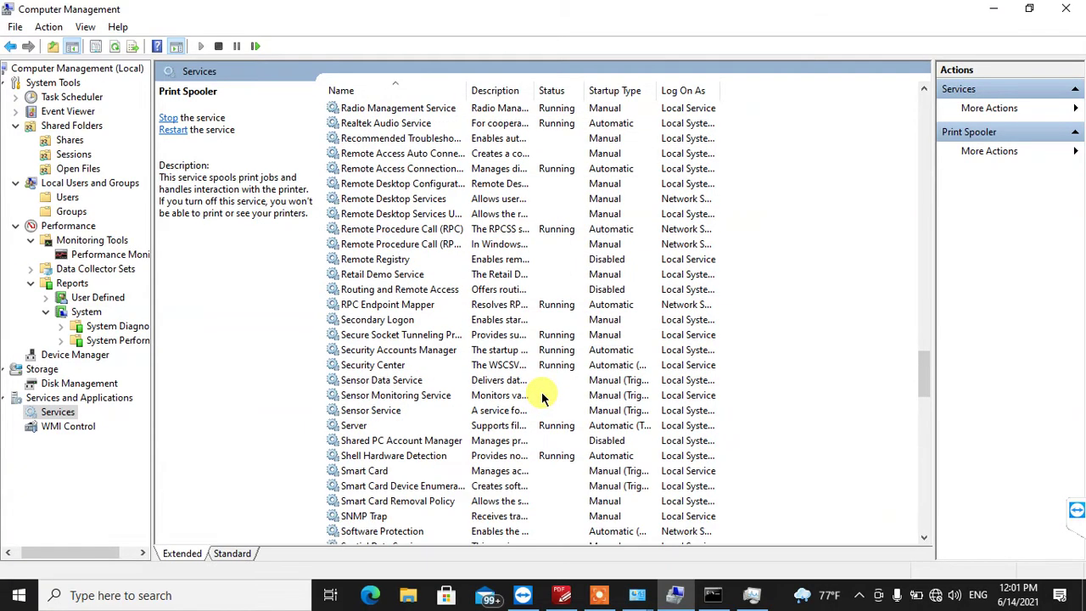
pyautogui.scroll(-12, 539, 393)
pyautogui.press('Home')
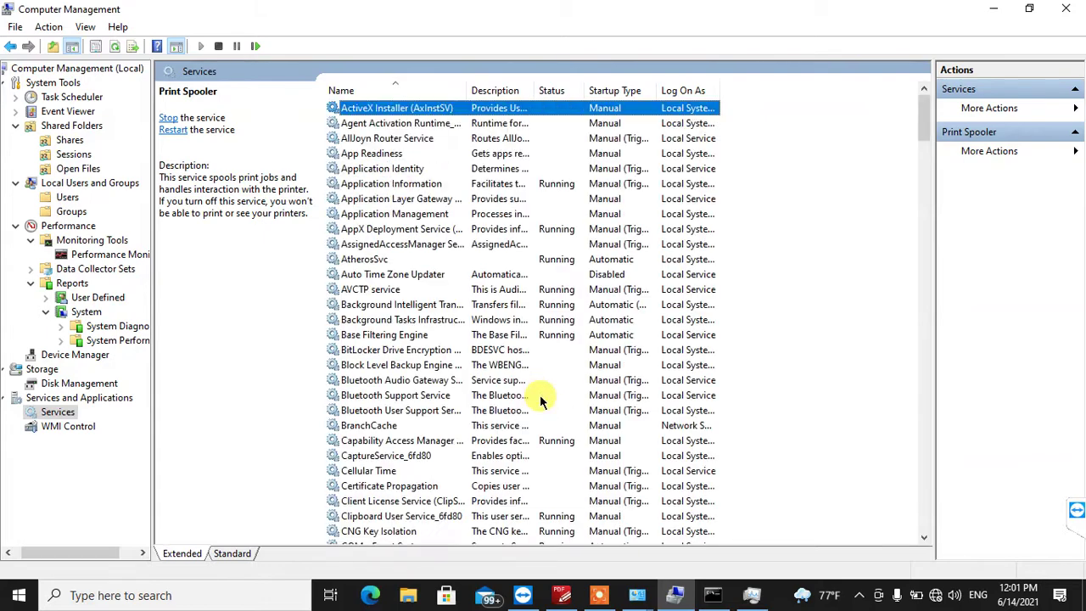
pyautogui.scroll(-2, 538, 395)
pyautogui.press('w')
pyautogui.scroll(-6, 497, 383)
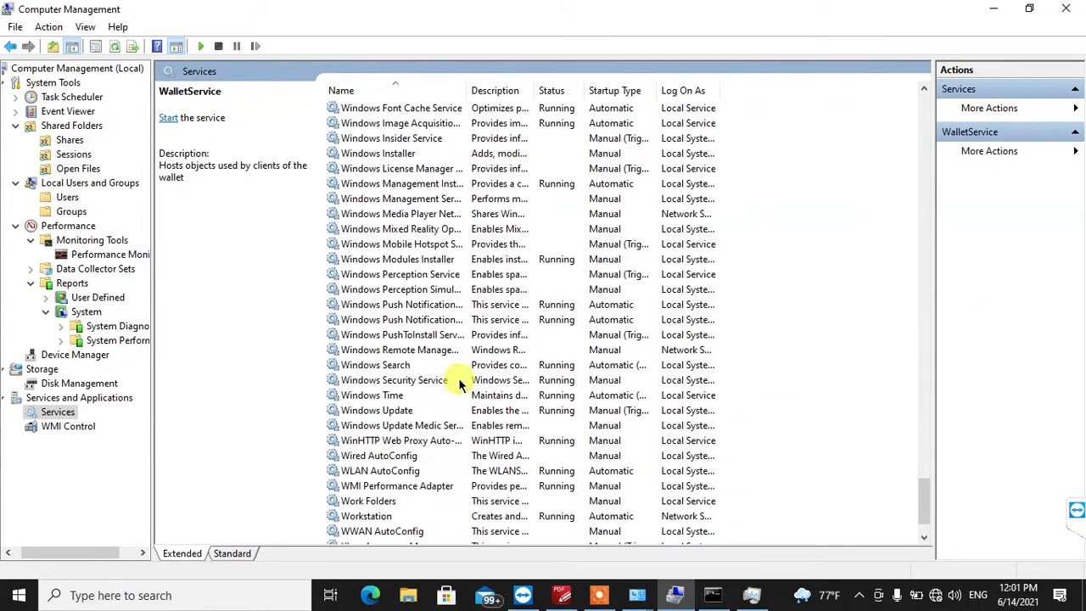
pyautogui.click(394, 412)
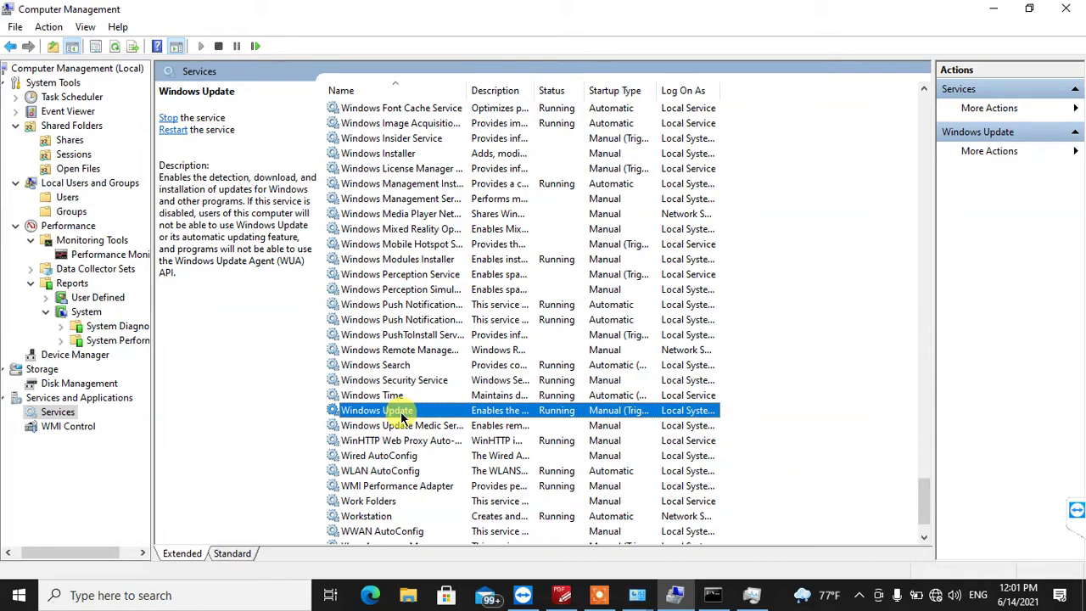
# - Open the Windows Update service's properties, view its startup type options, and close them without changing anything
pyautogui.doubleClick(401, 414)
pyautogui.click(497, 274)
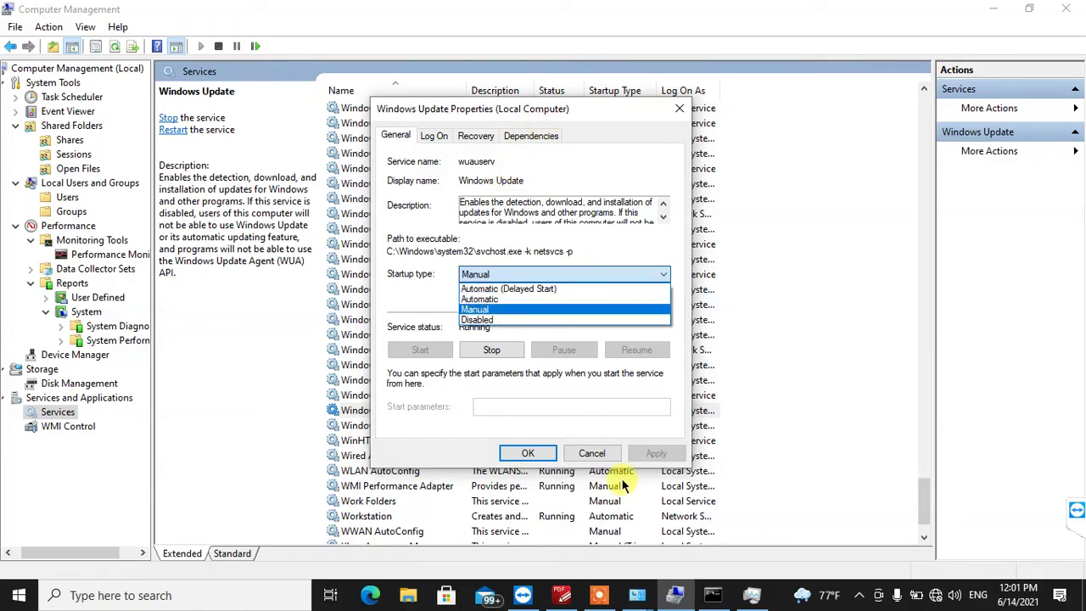
pyautogui.click(591, 453)
pyautogui.click(592, 453)
pyautogui.scroll(-2, 436, 484)
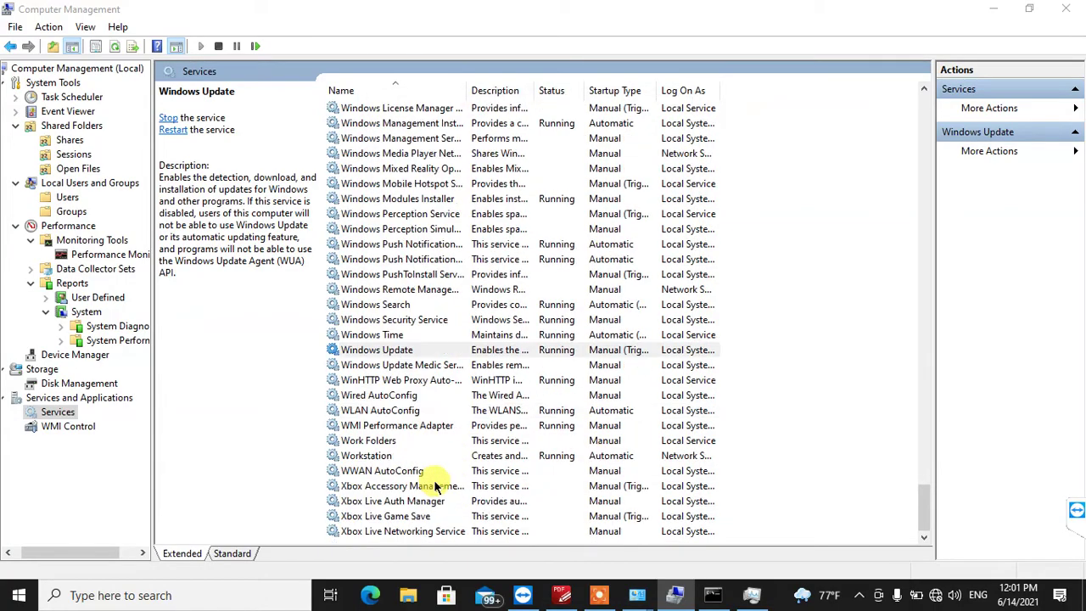
pyautogui.click(415, 352)
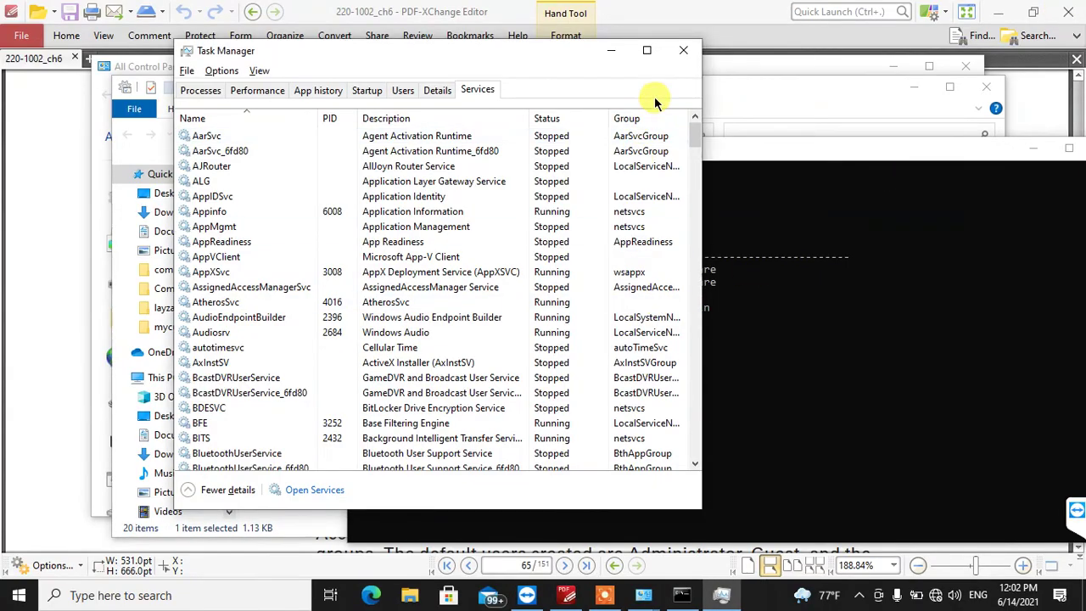
# - Close Task Manager and switch to the Select Text tool in the 220-1002_ch6 document in PDF-XChange Editor
pyautogui.click(678, 49)
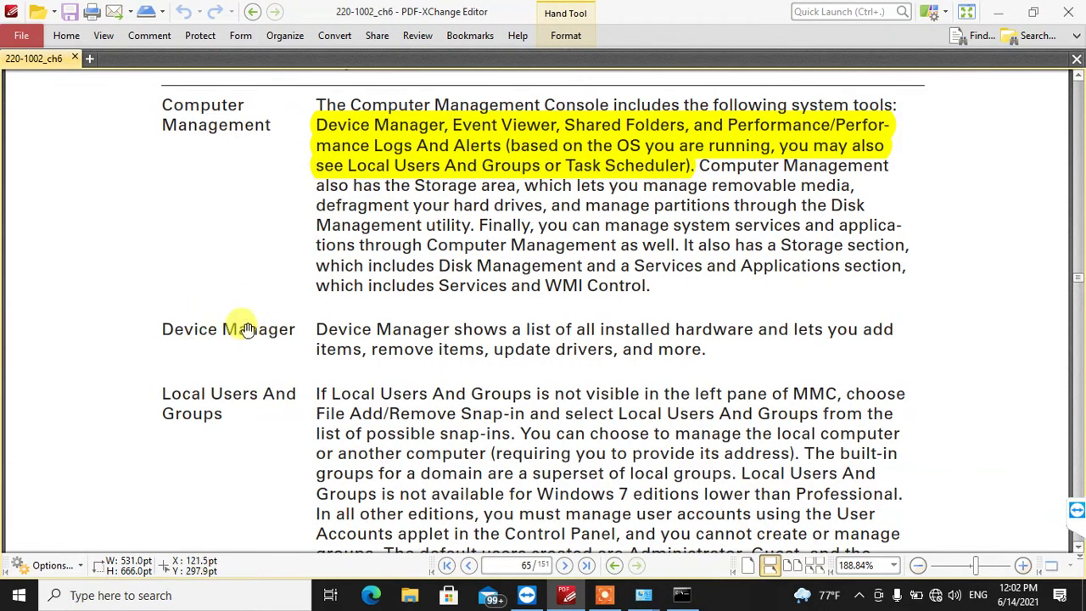
pyautogui.scroll(-1, 243, 321)
pyautogui.scroll(3, 226, 201)
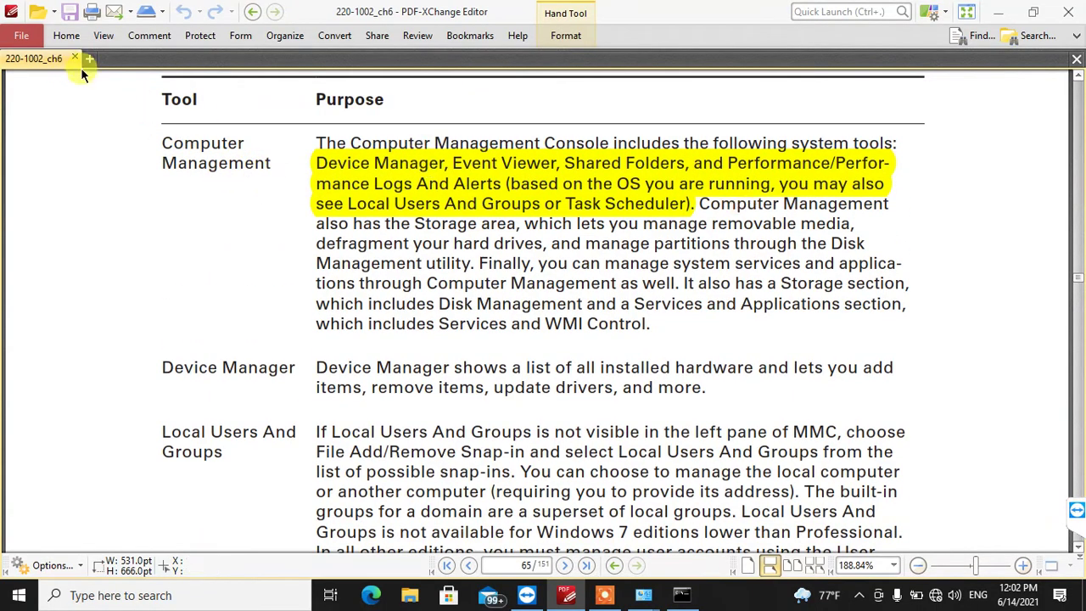
pyautogui.scroll(-3, 157, 204)
pyautogui.click(66, 35)
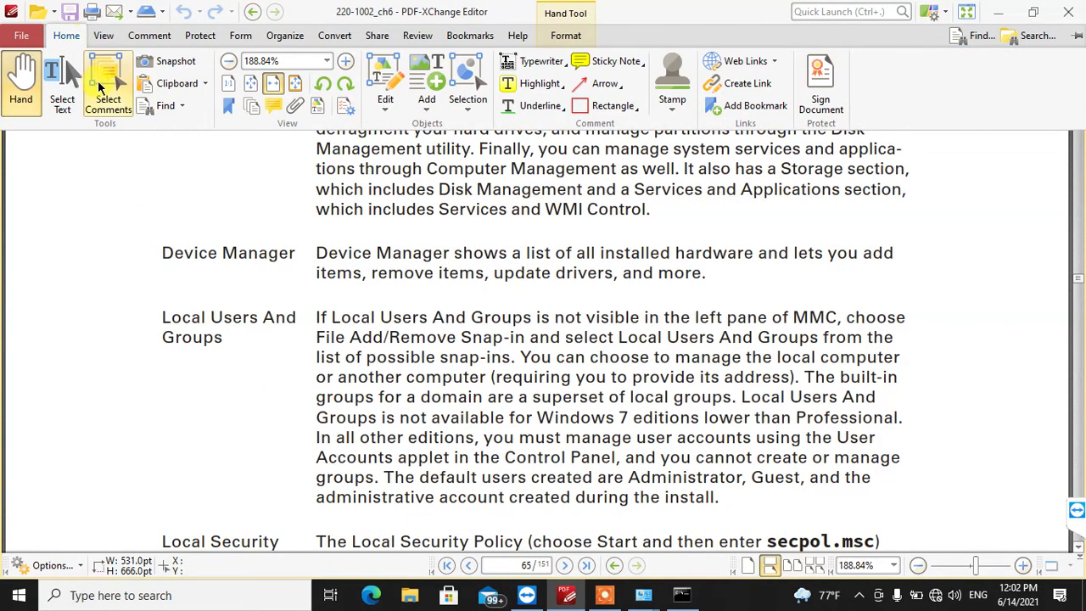
pyautogui.scroll(-5, 369, 393)
# - Review the rest of the Windows administrative tools table, from Services through Windows Firewall, Advanced Security and User Account Management
pyautogui.scroll(-20, 371, 393)
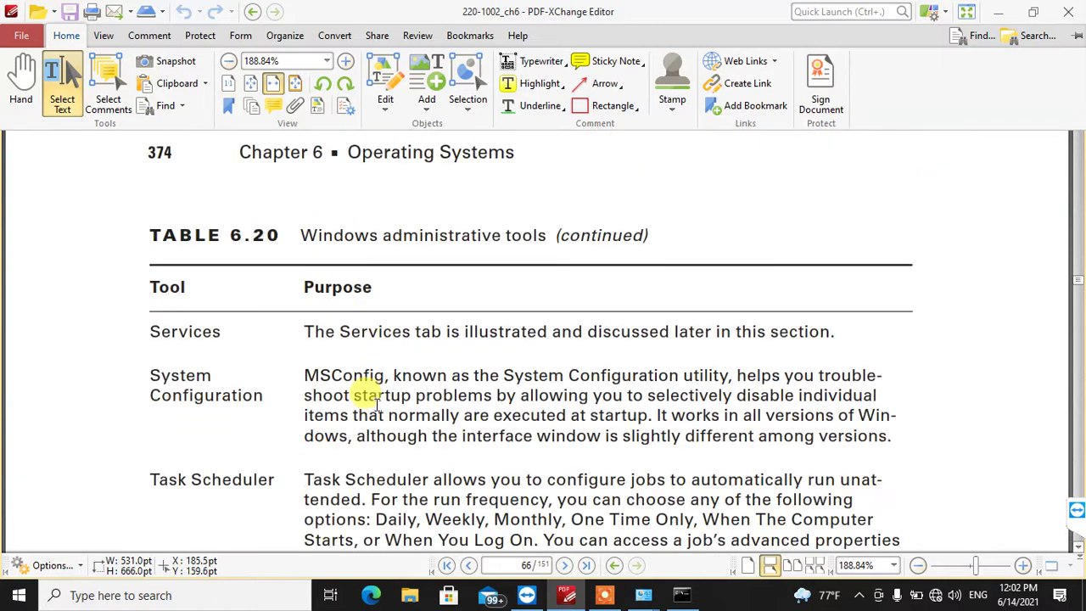
pyautogui.scroll(-20, 377, 405)
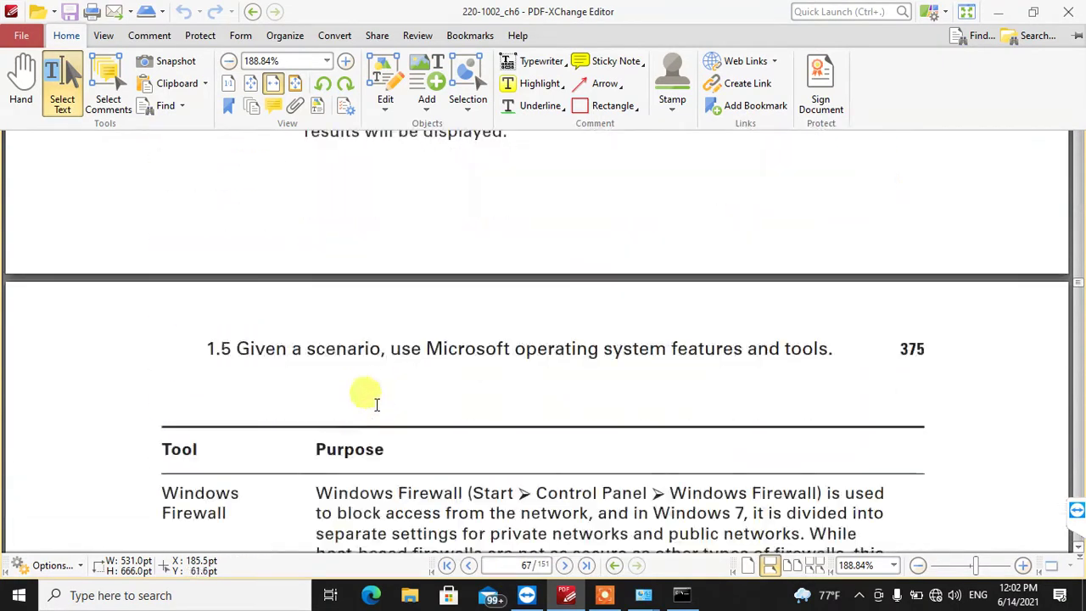
pyautogui.scroll(15, 378, 404)
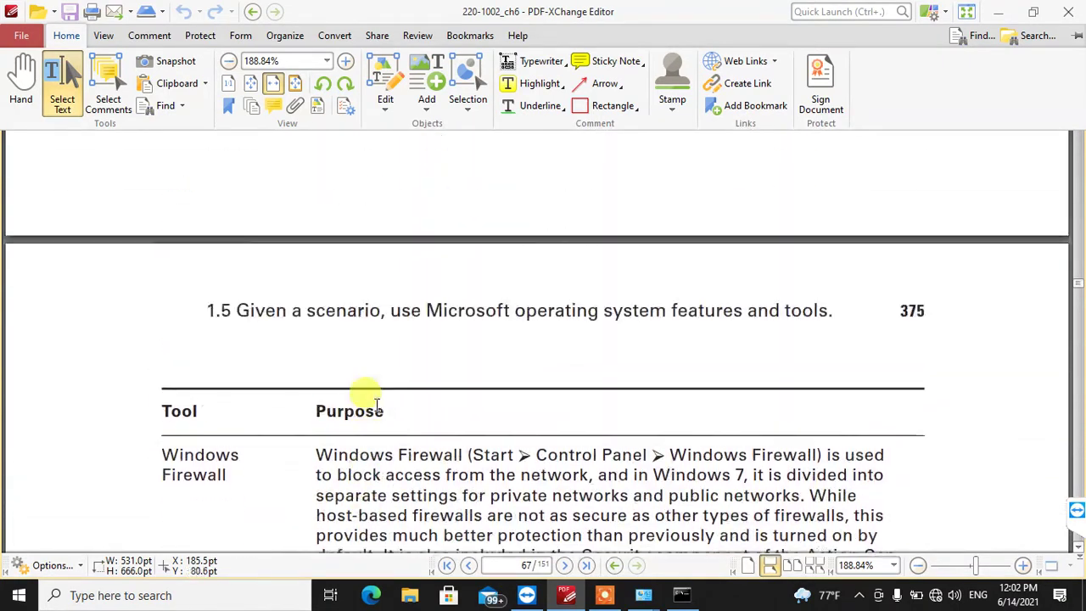
pyautogui.scroll(2, 374, 404)
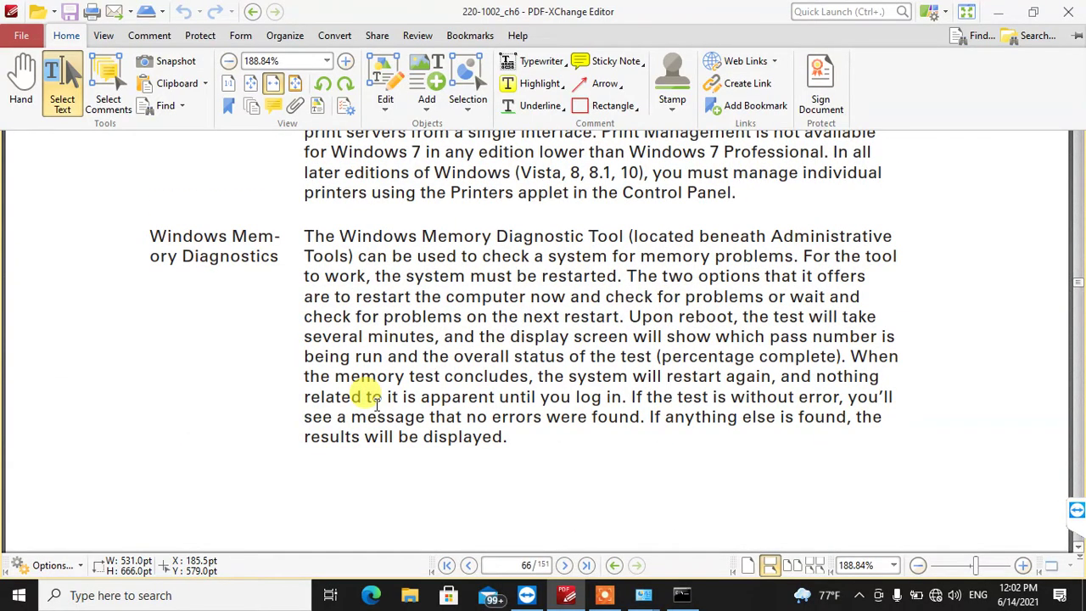
pyautogui.scroll(7, 378, 405)
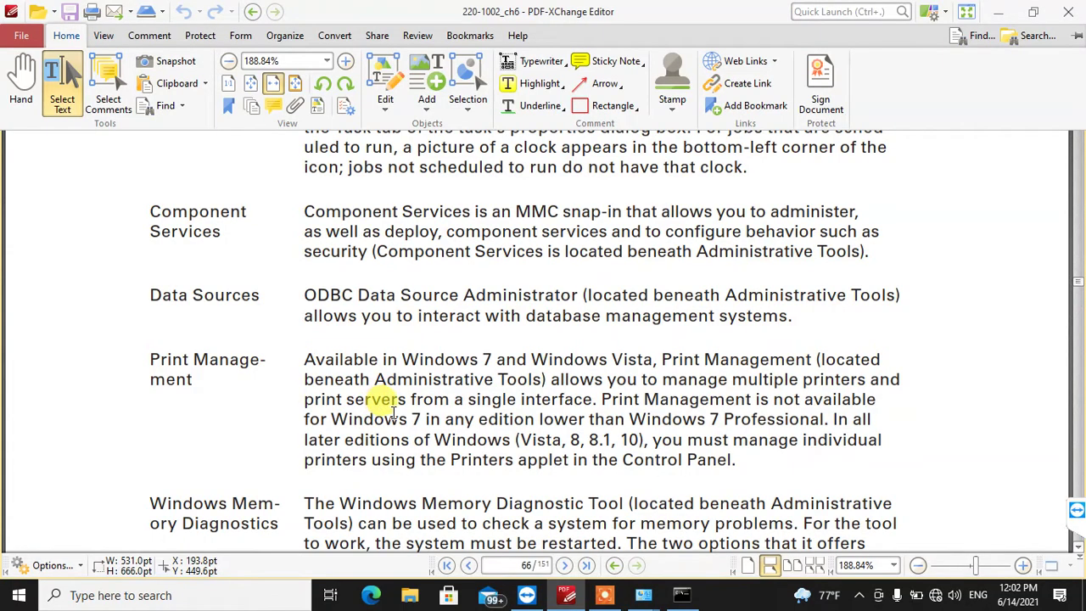
pyautogui.scroll(-20, 393, 411)
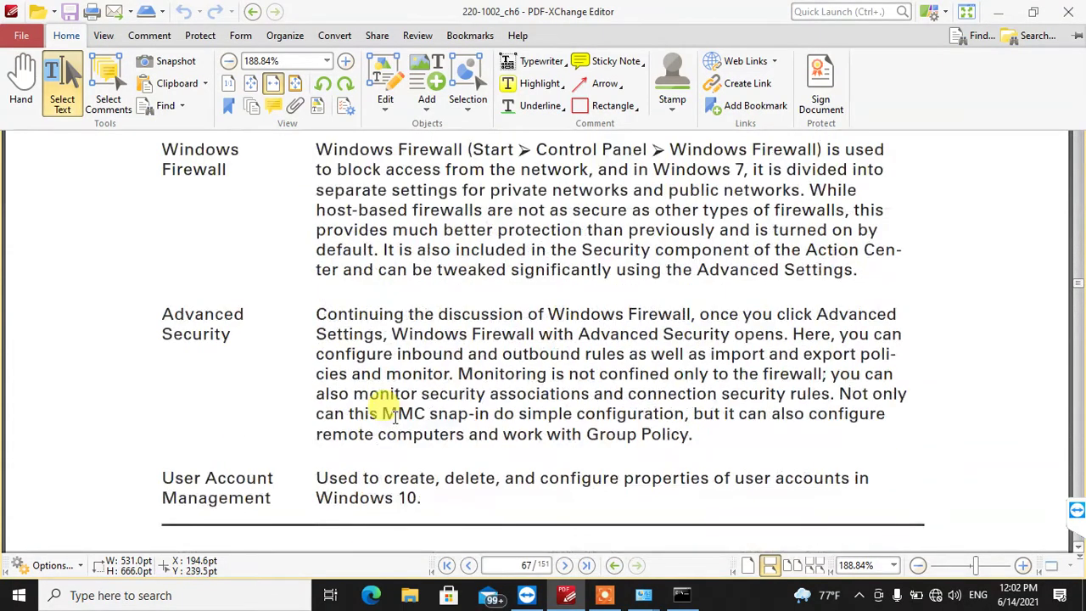
pyautogui.scroll(-2, 392, 414)
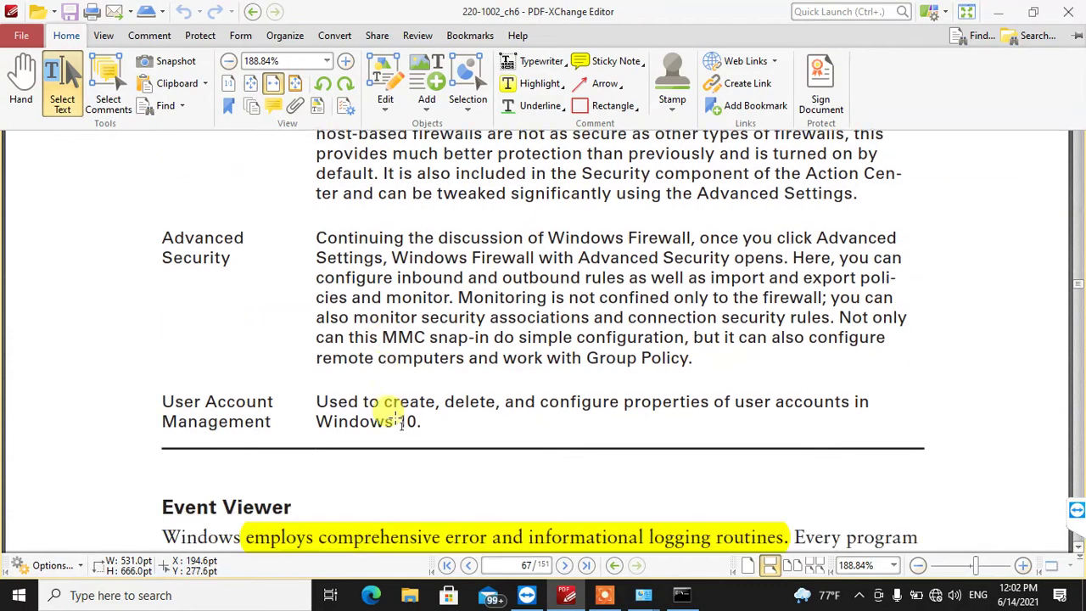
pyautogui.scroll(3, 387, 412)
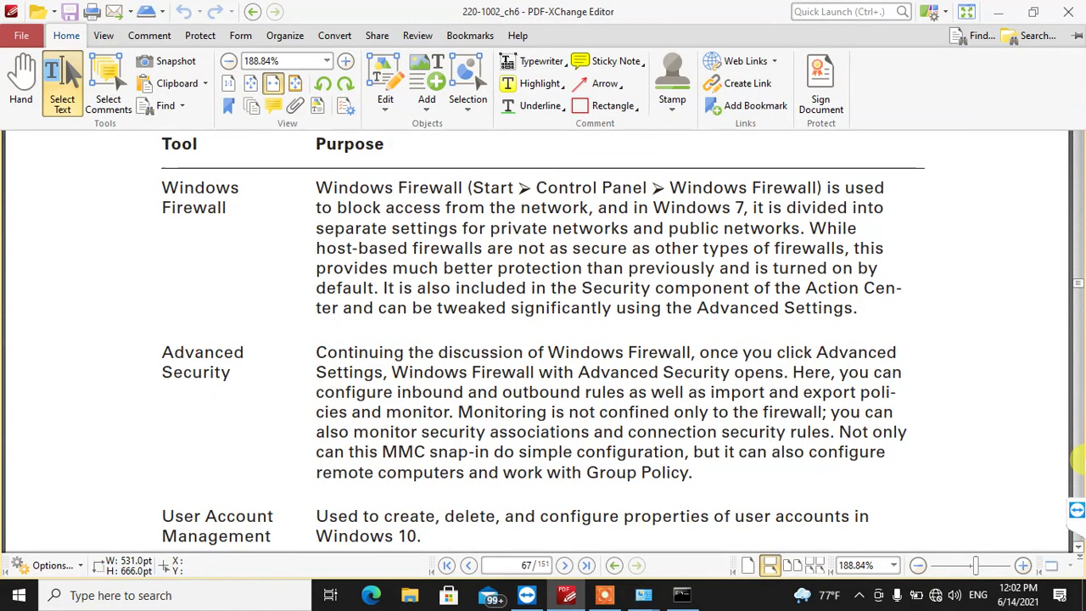
# - Open Windows Defender Firewall with Advanced Security by running wf.msc
pyautogui.press('super+r')
pyautogui.write('wf.msc')
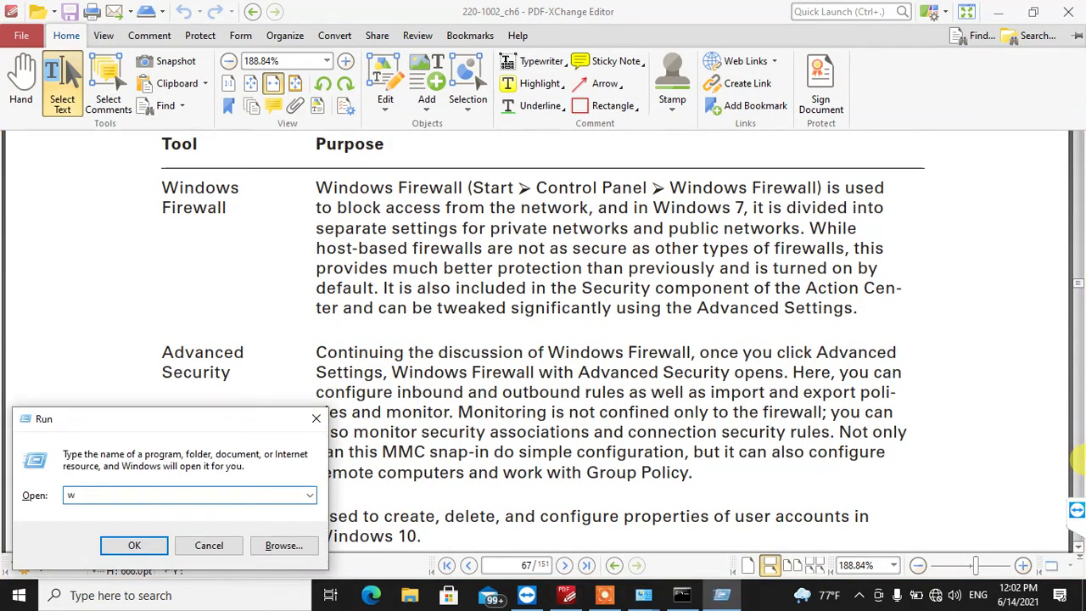
pyautogui.press('Return')
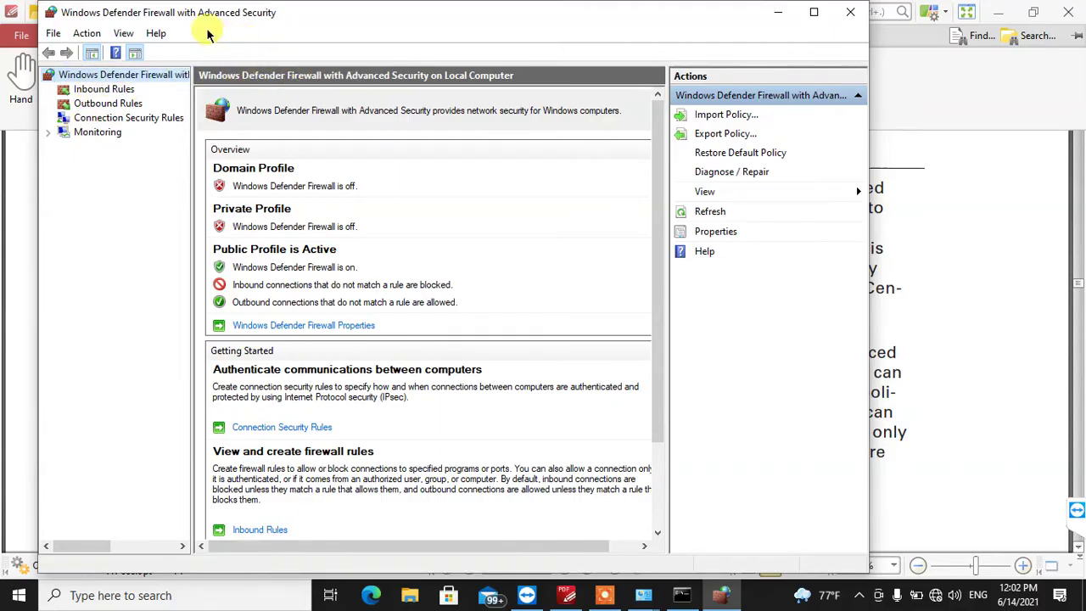
pyautogui.moveTo(348, 12); pyautogui.dragTo(379, 12)
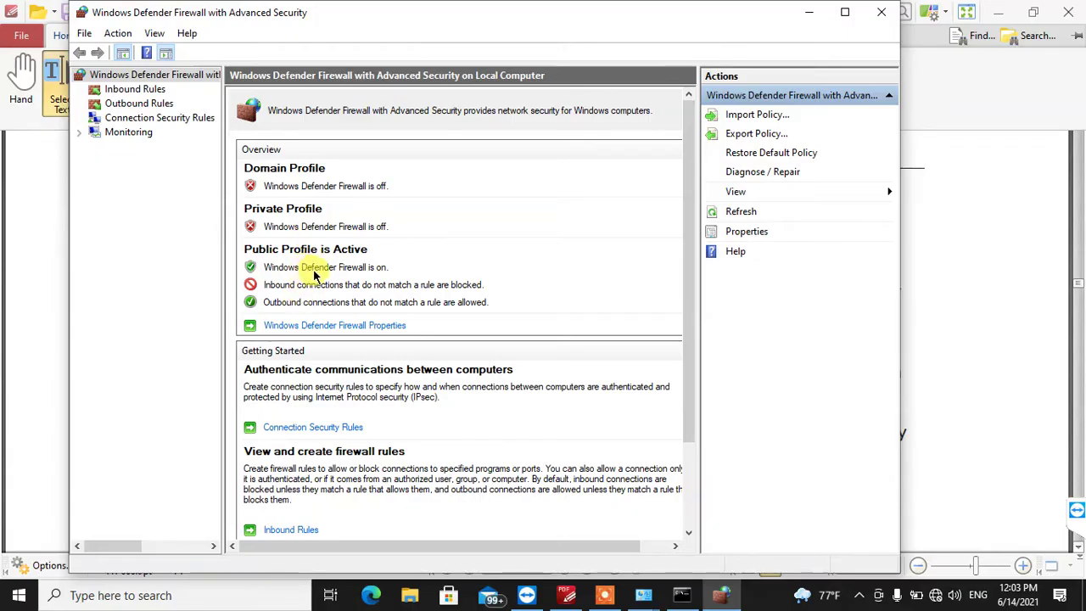
# - Open the firewall properties on the local computer, view the Domain Profile's firewall state options, and close them without changing anything
pyautogui.rightClick(115, 79)
pyautogui.click(161, 208)
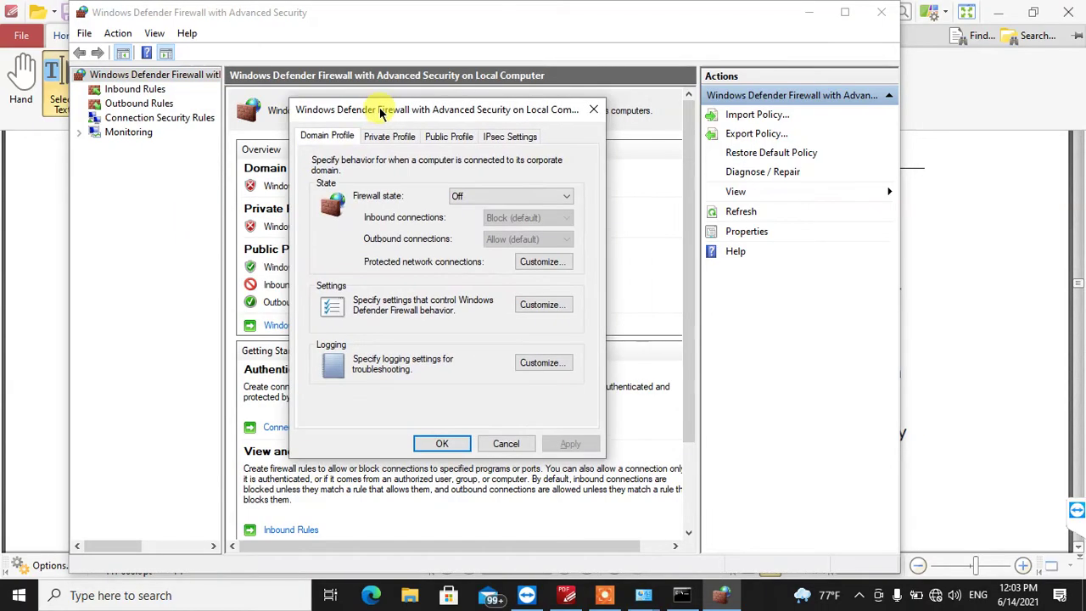
pyautogui.moveTo(416, 118); pyautogui.dragTo(379, 109)
pyautogui.click(477, 195)
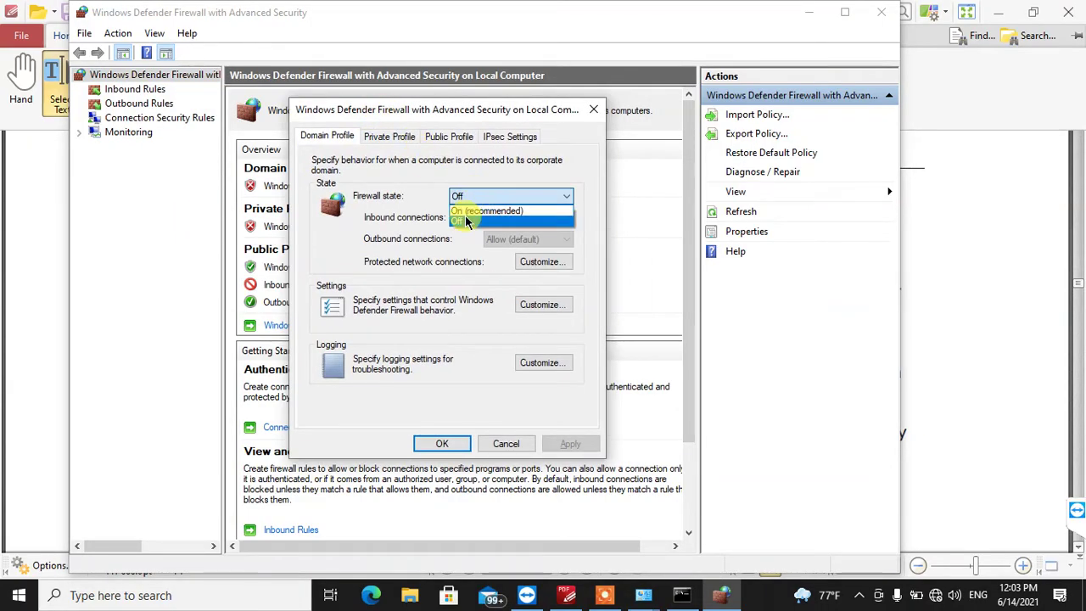
pyautogui.click(376, 207)
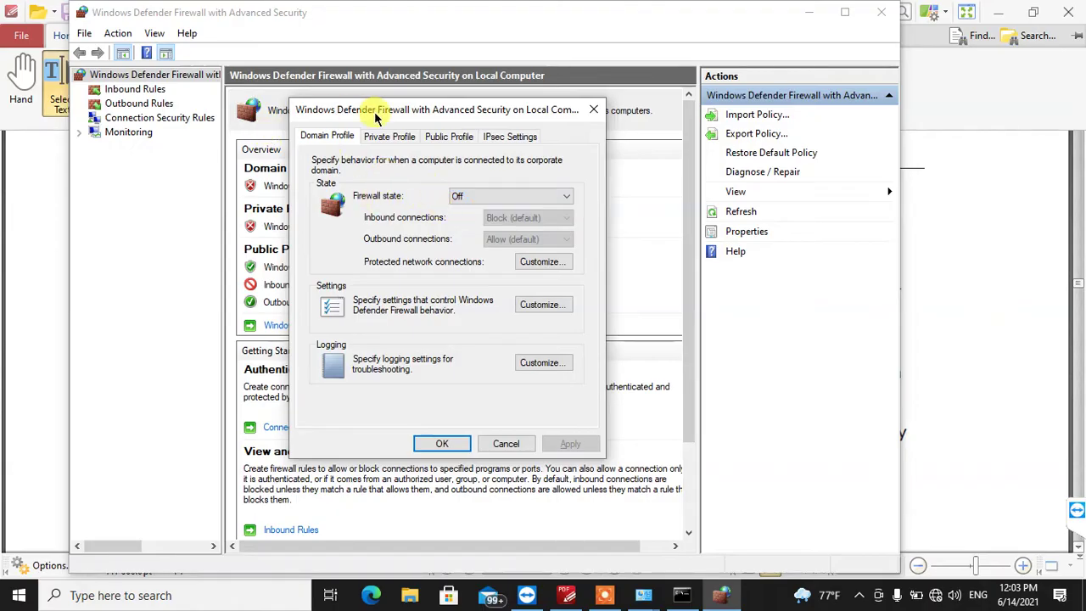
pyautogui.click(506, 445)
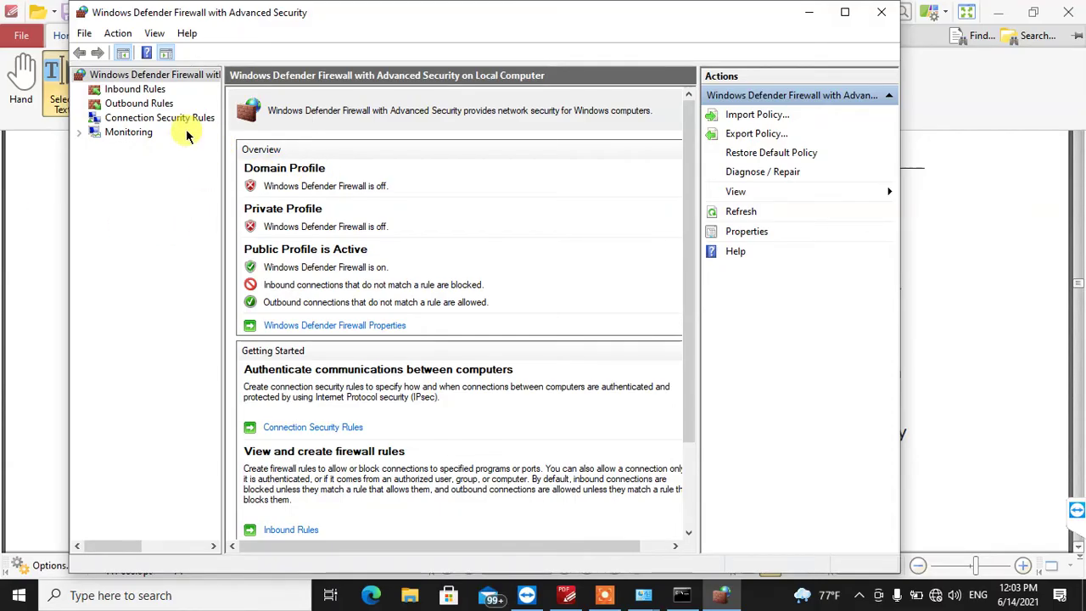
# - Reopen the firewall properties, compare the Domain, Private and Public Profile settings, and cancel without changes
pyautogui.rightClick(127, 75)
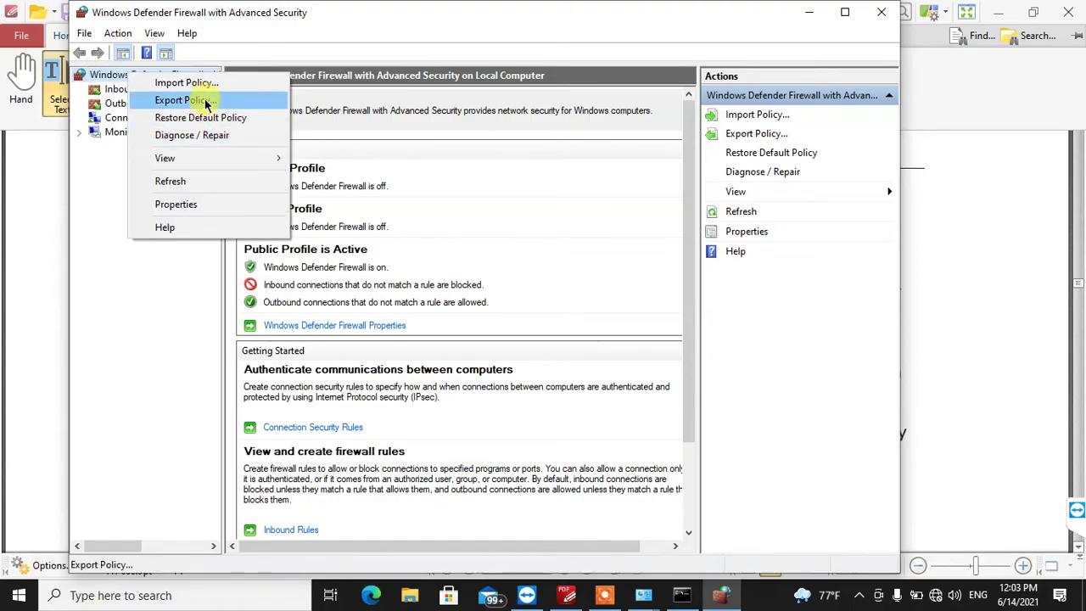
pyautogui.click(176, 203)
pyautogui.click(543, 196)
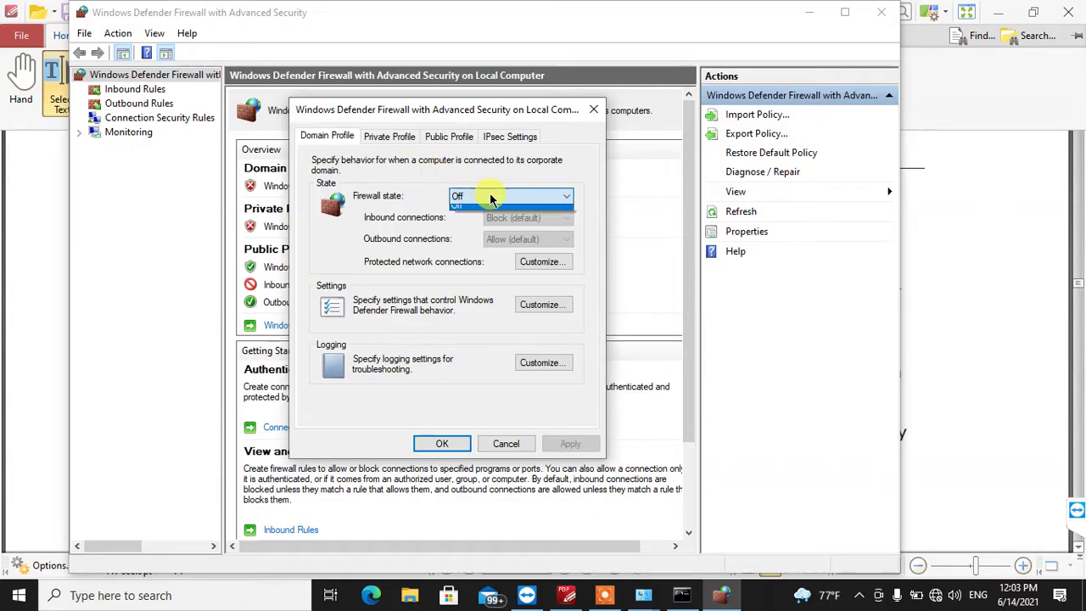
pyautogui.click(366, 202)
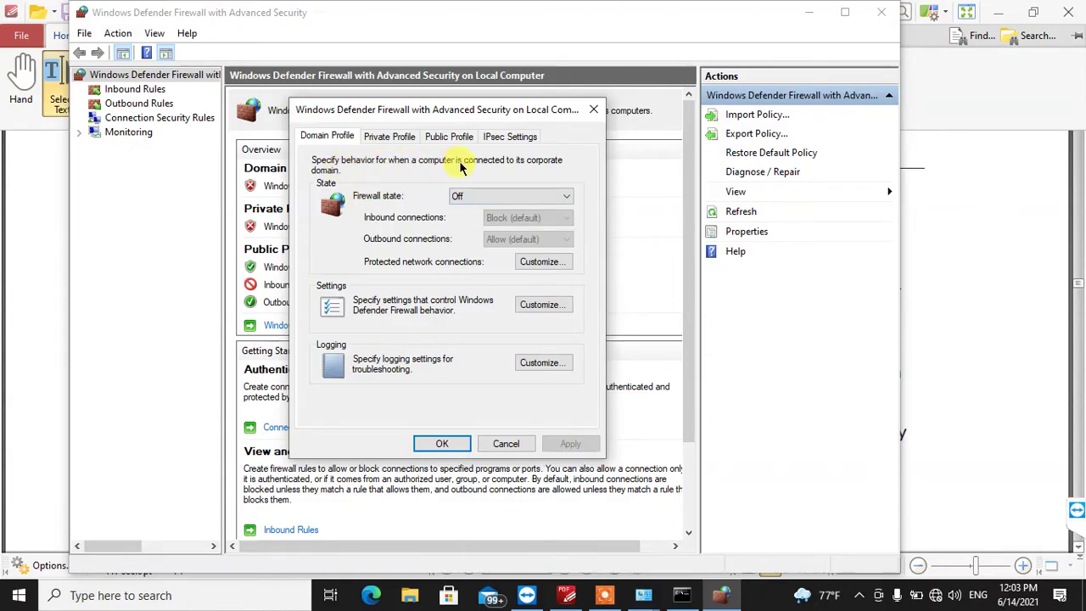
pyautogui.click(396, 138)
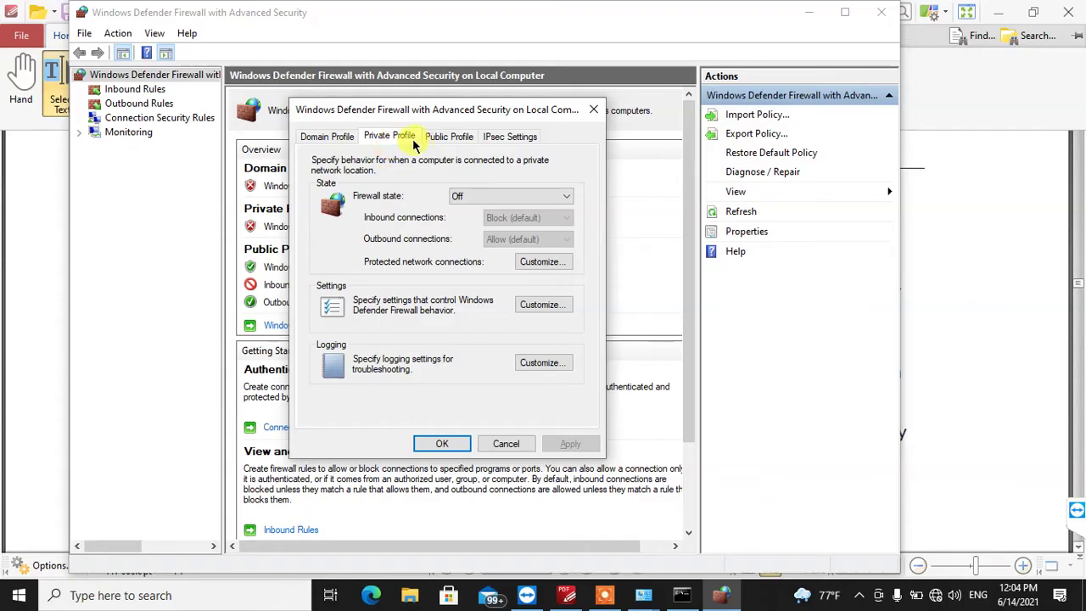
pyautogui.click(443, 138)
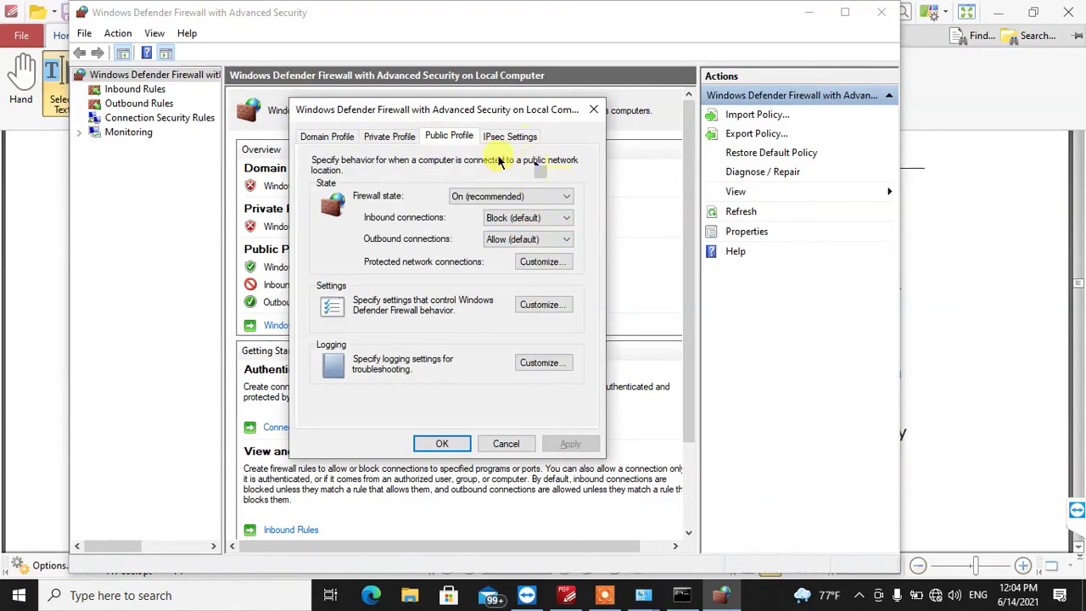
pyautogui.click(507, 444)
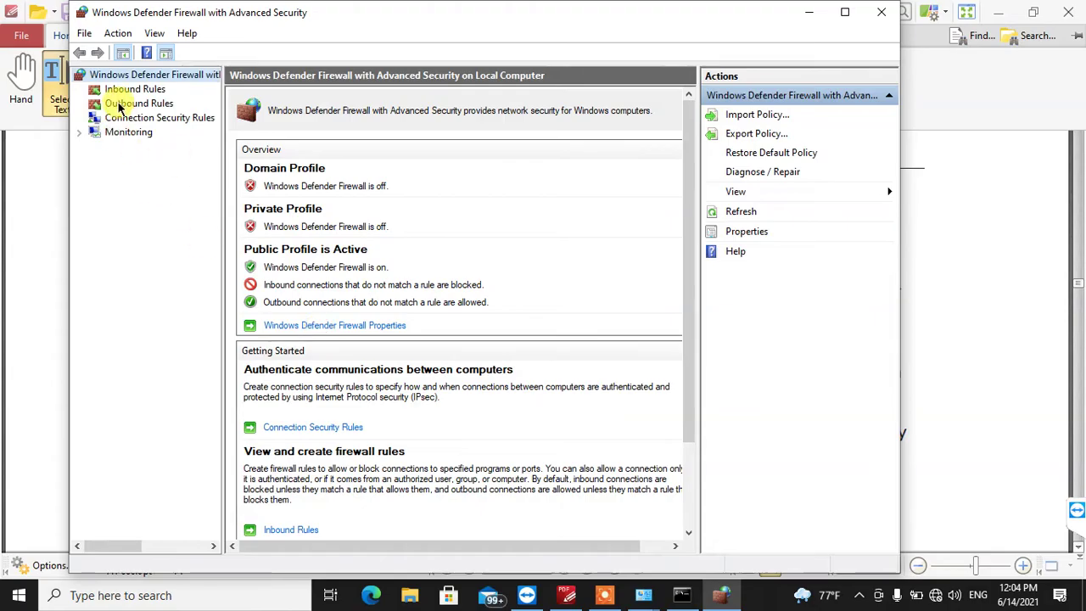
# - Show the Inbound Rules and look through the list, from the Free Download Manager rules to the Remote Assistance and Remote Desktop rules
pyautogui.click(126, 90)
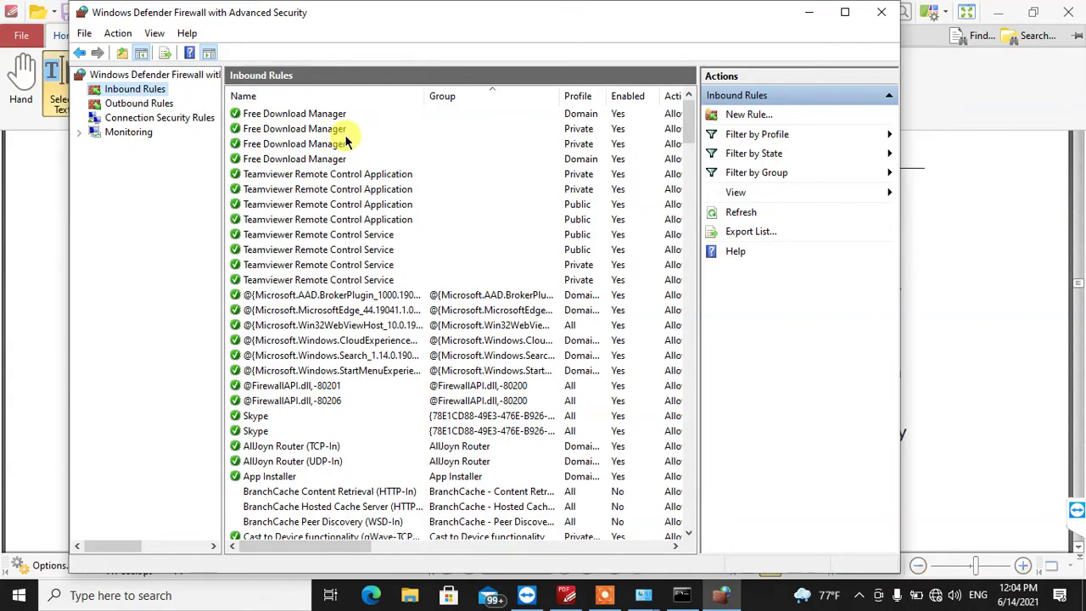
pyautogui.click(288, 128)
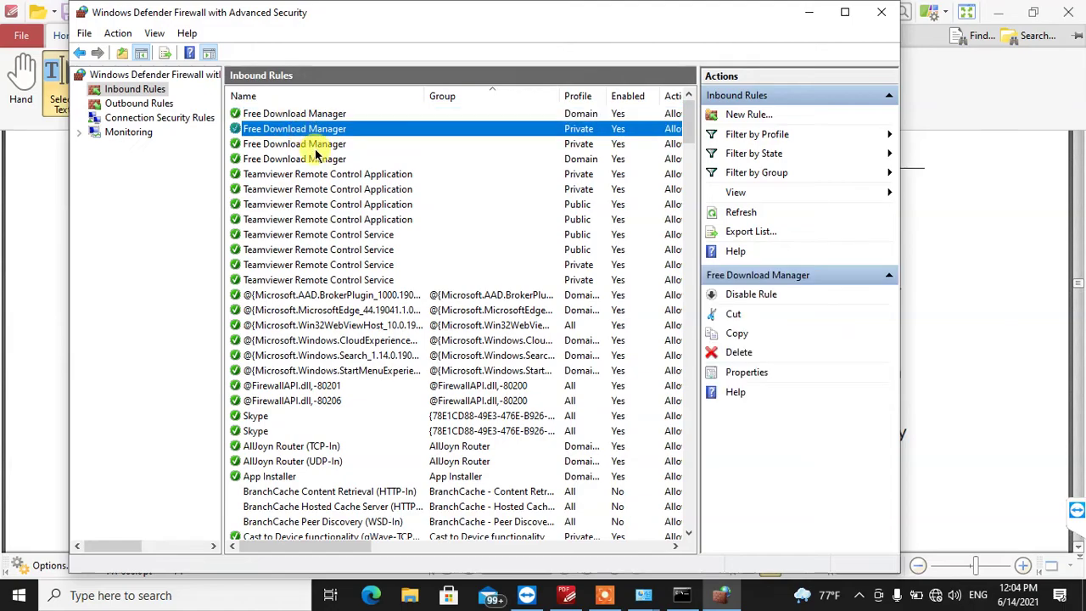
pyautogui.click(301, 144)
pyautogui.click(316, 161)
pyautogui.scroll(-15, 274, 255)
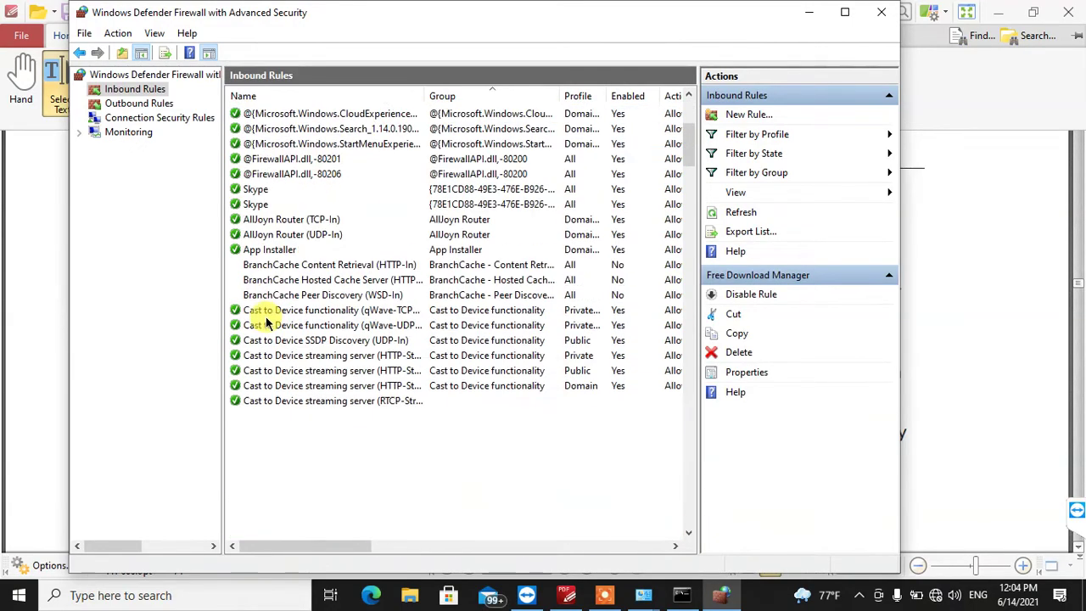
pyautogui.scroll(-20, 270, 310)
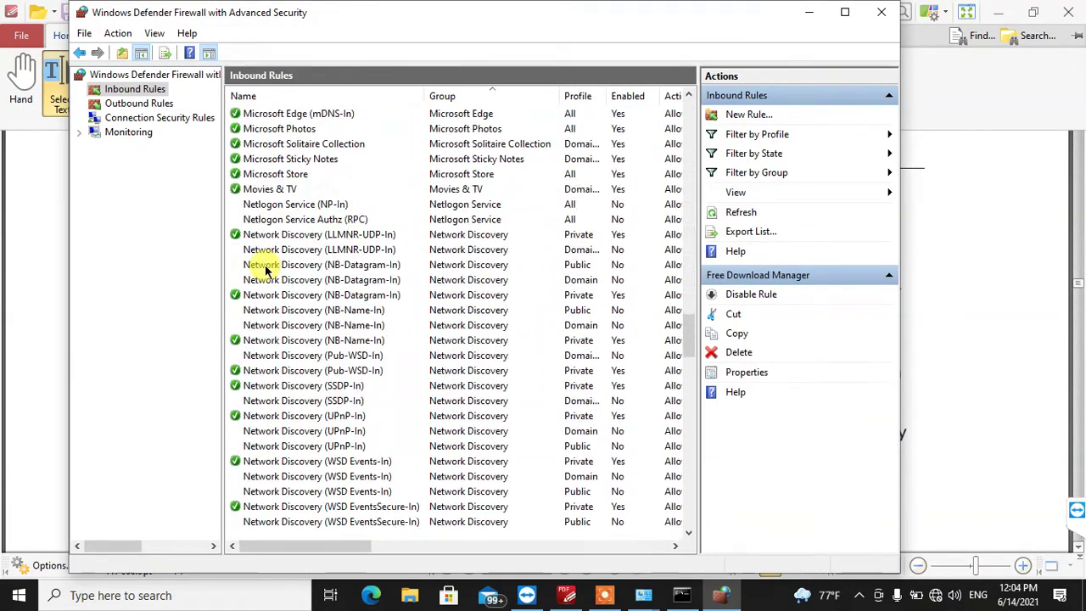
pyautogui.scroll(-20, 270, 266)
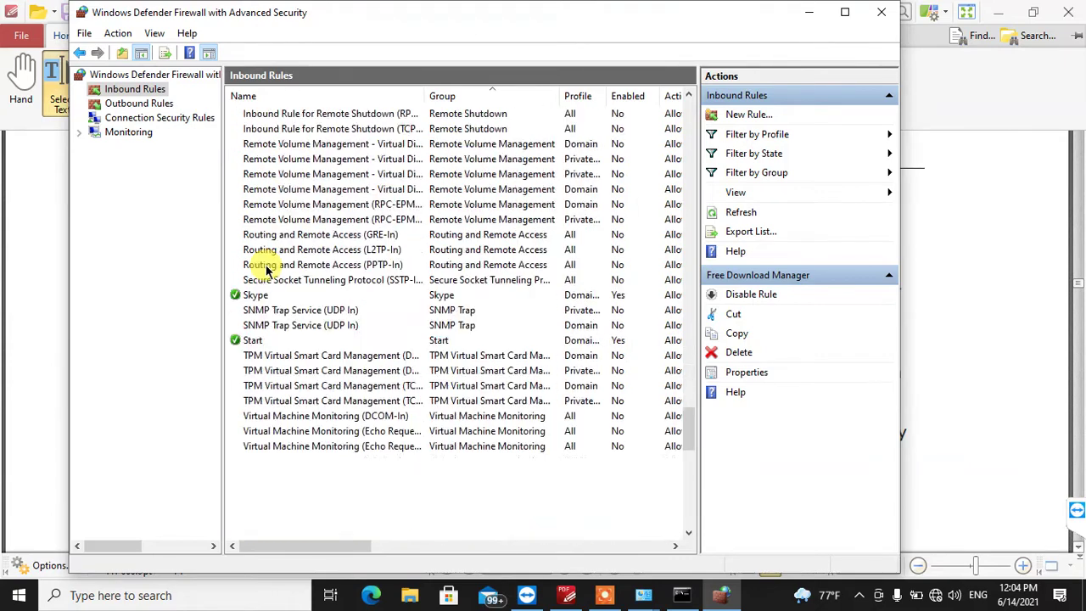
pyautogui.scroll(18, 272, 261)
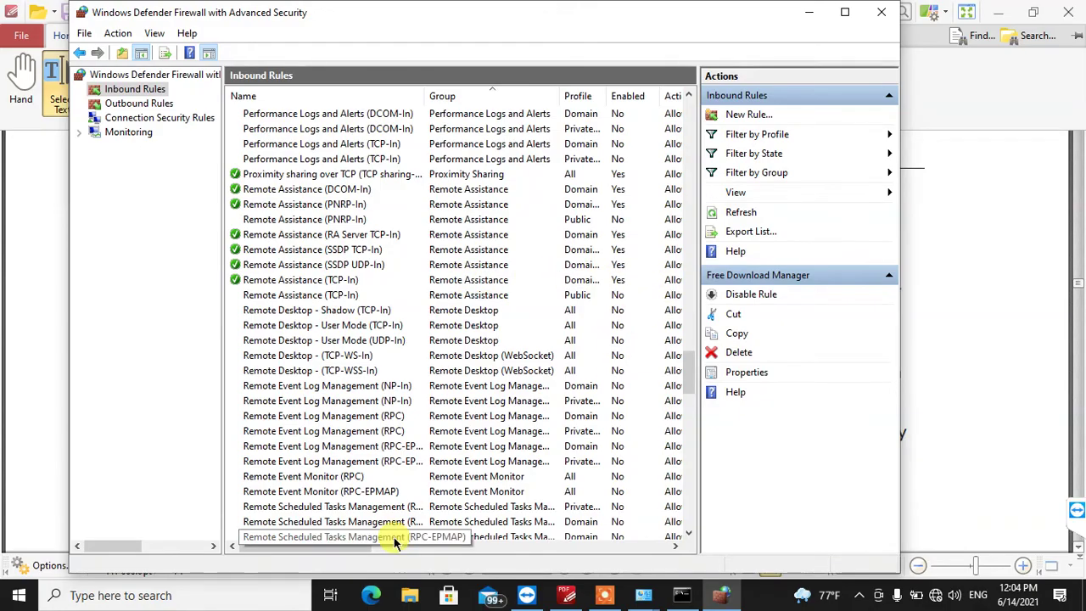
# - Examine the inbound rules' further columns, from Action and Program to Protocol and Local Port, and return to the Name column
pyautogui.moveTo(366, 548); pyautogui.dragTo(456, 548)
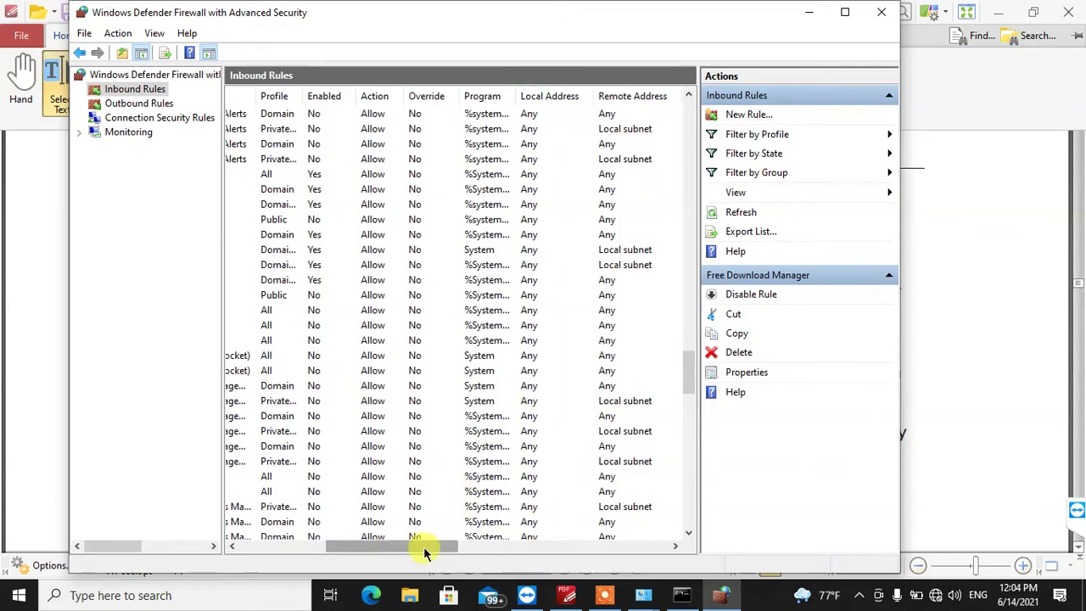
pyautogui.moveTo(423, 547); pyautogui.dragTo(475, 547)
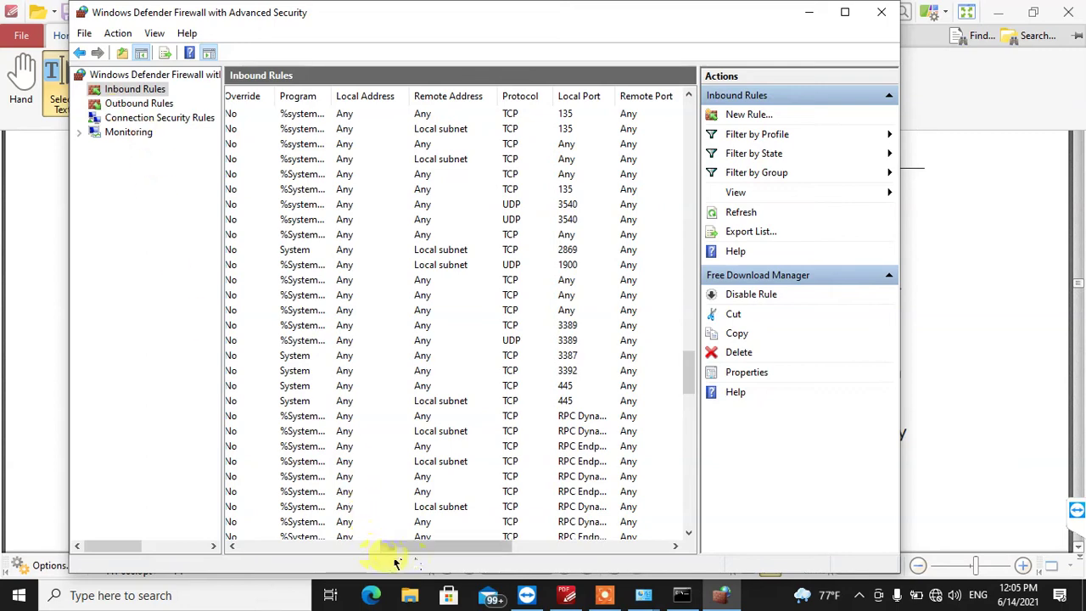
pyautogui.moveTo(424, 543); pyautogui.dragTo(301, 553)
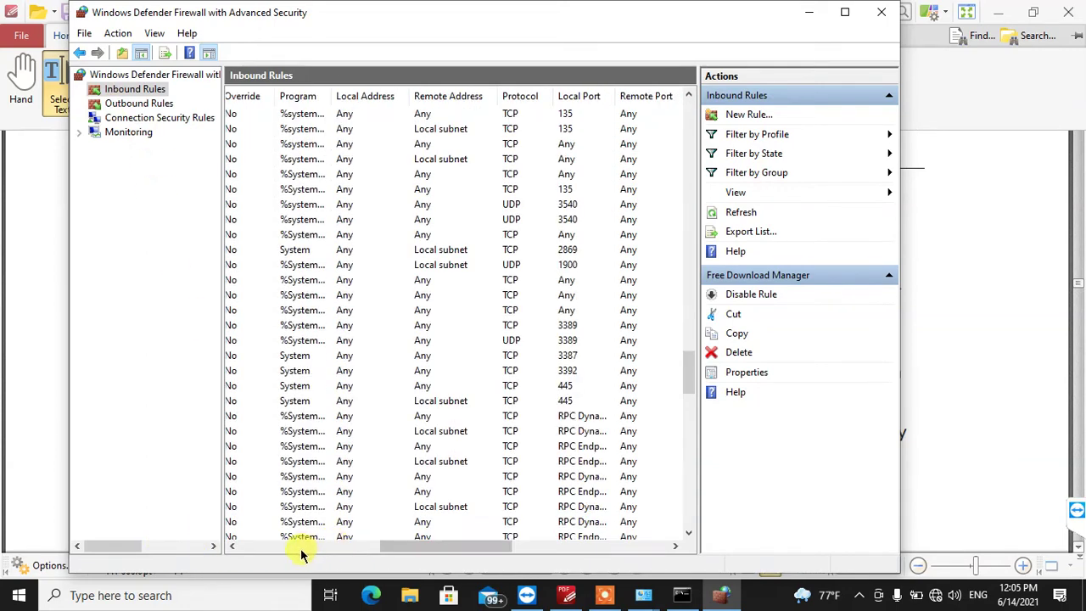
pyautogui.moveTo(405, 550); pyautogui.dragTo(226, 545)
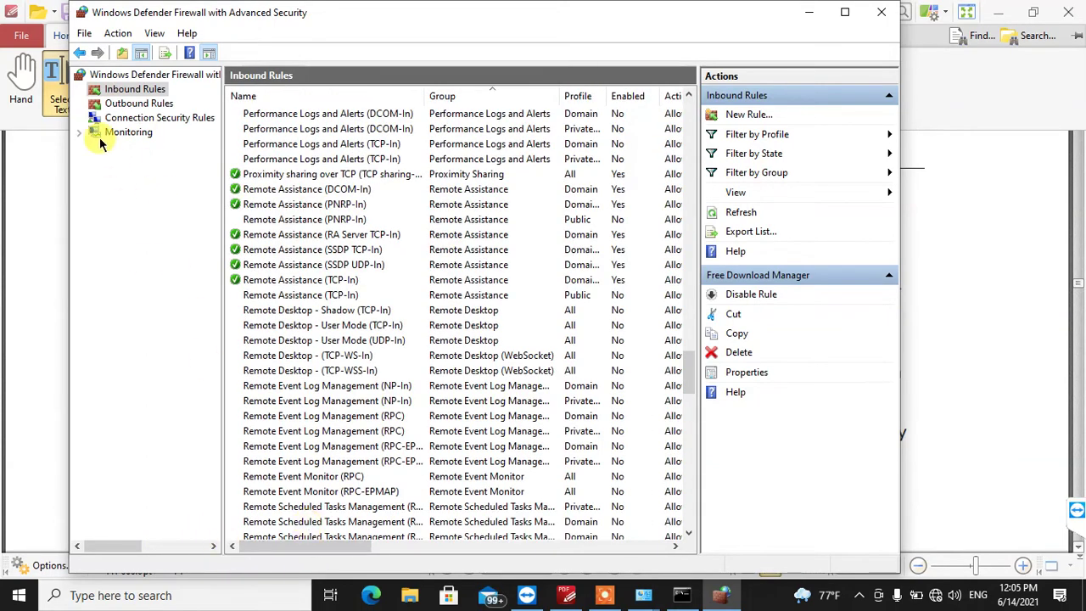
# - Show the Outbound Rules and look through the whole list down to its last entries
pyautogui.click(129, 103)
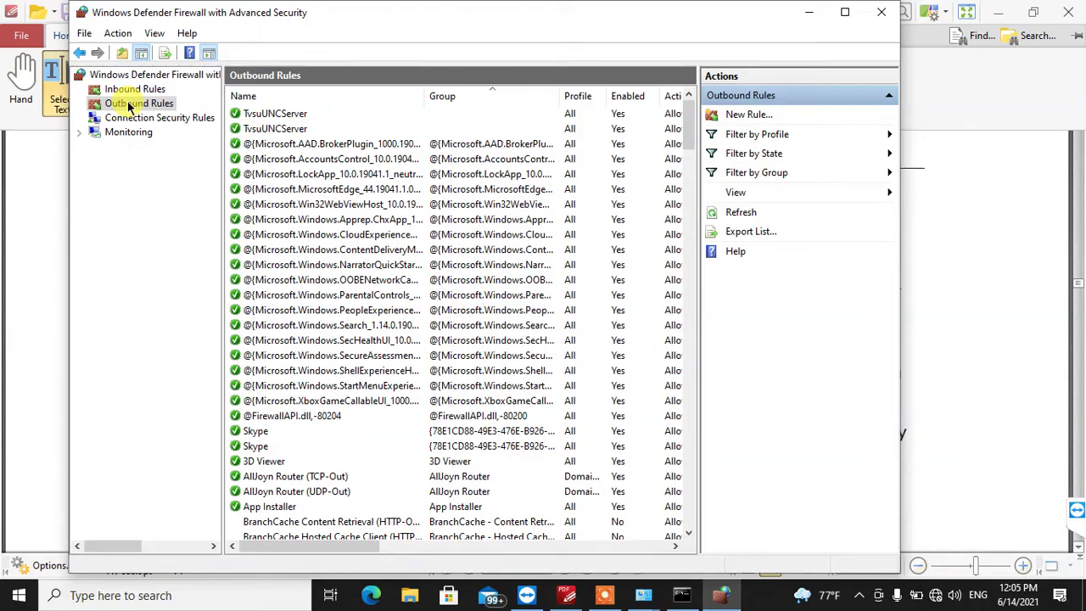
pyautogui.scroll(-15, 327, 250)
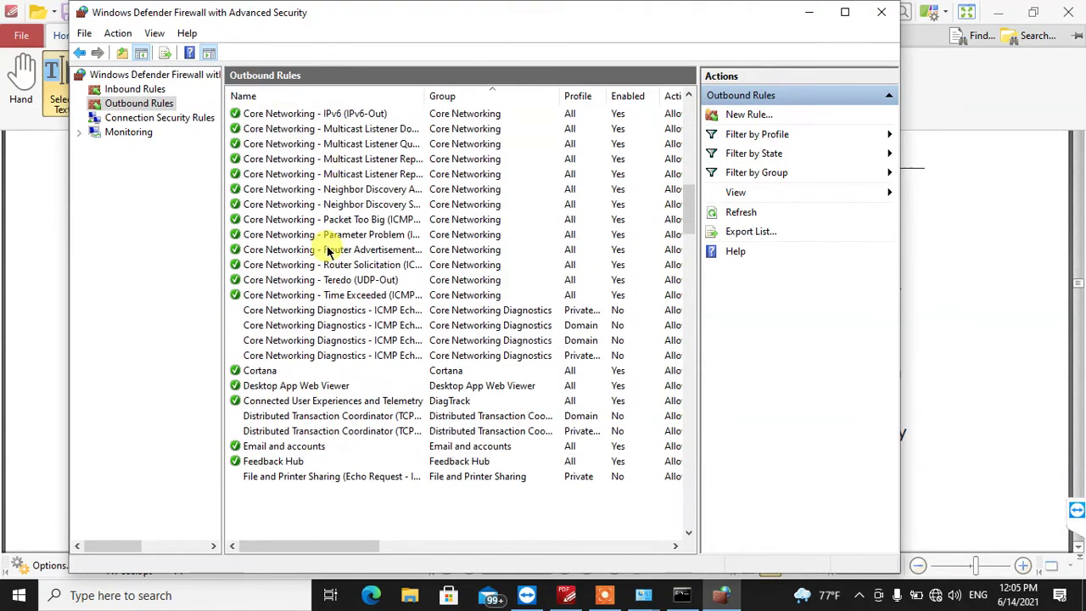
pyautogui.scroll(-20, 326, 250)
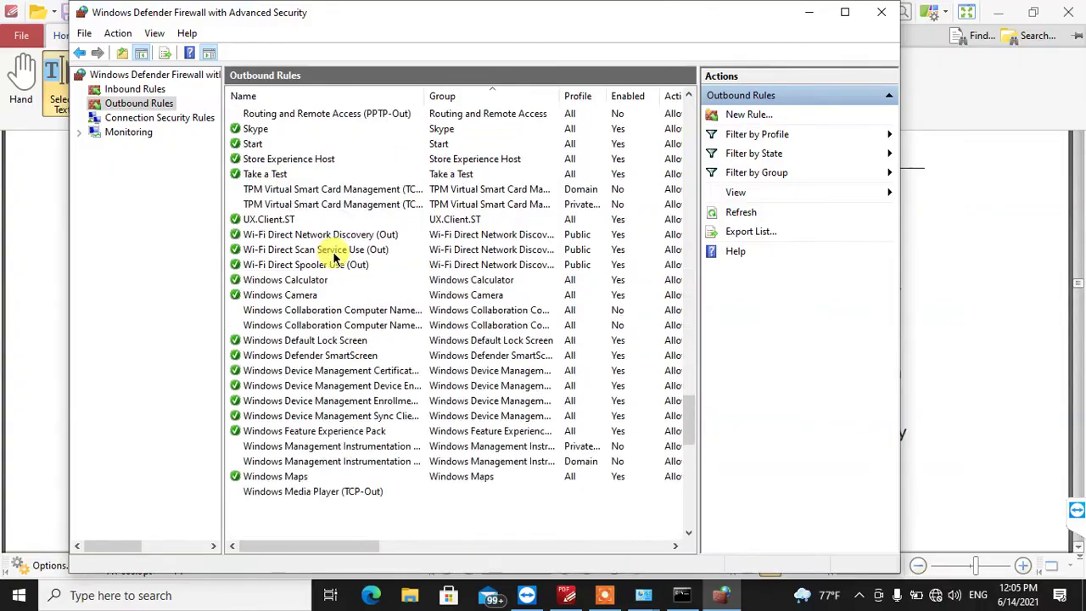
pyautogui.scroll(-8, 331, 256)
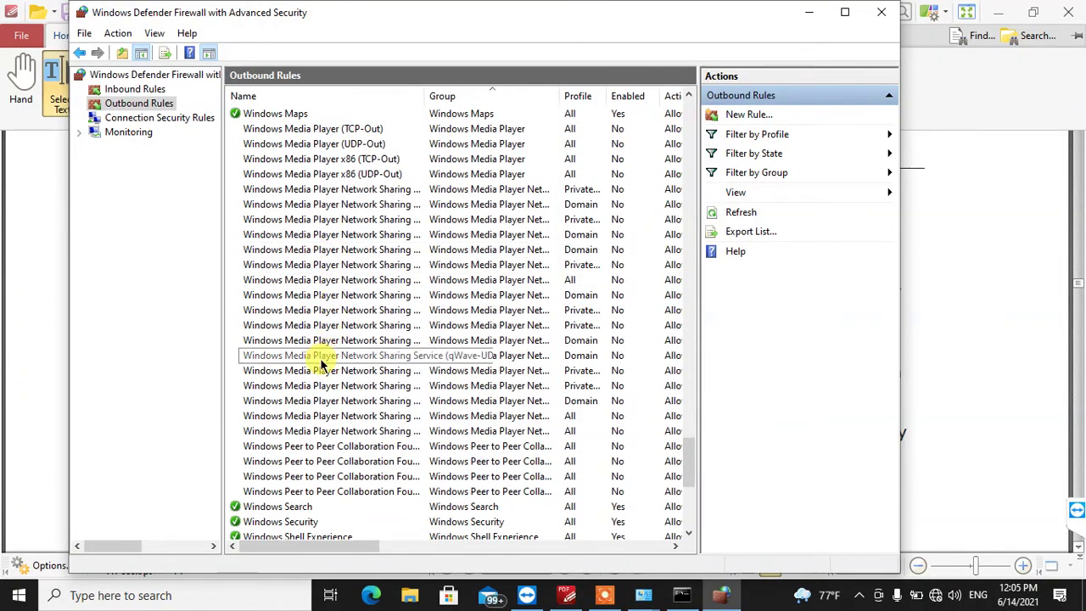
pyautogui.scroll(-7, 431, 370)
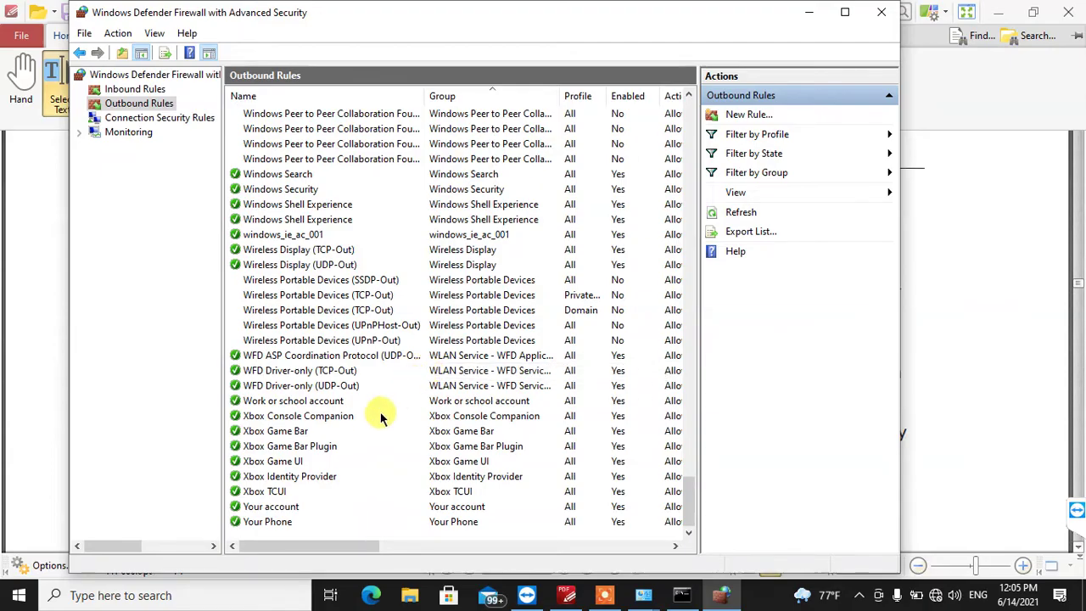
# - Open the properties of the Skype outbound rule in the Skype group, view its General settings, and cancel without changes
pyautogui.scroll(15, 380, 416)
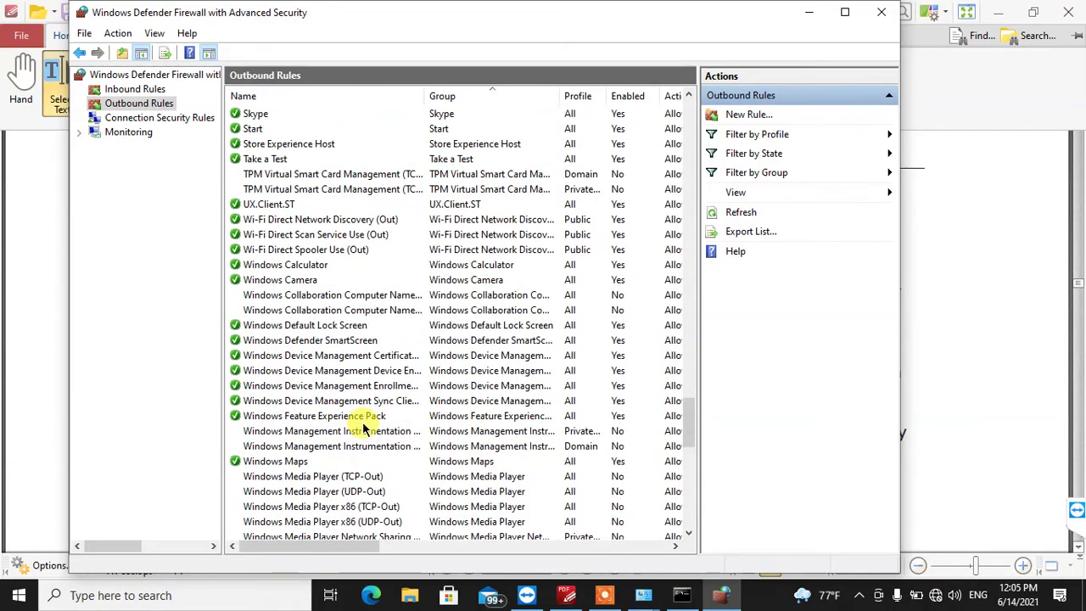
pyautogui.scroll(5, 363, 429)
pyautogui.click(265, 342)
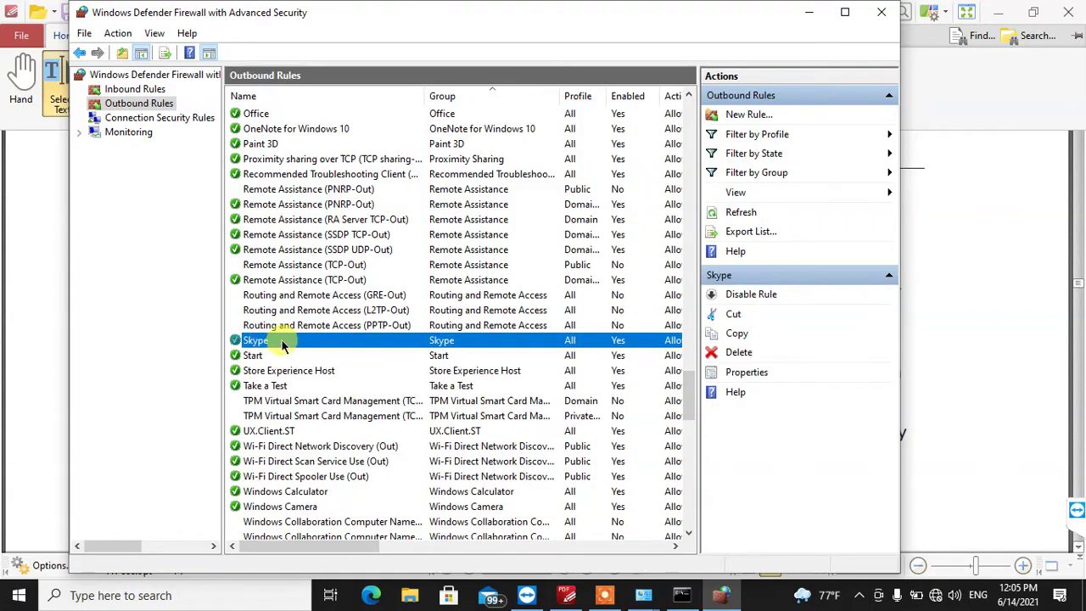
pyautogui.doubleClick(282, 342)
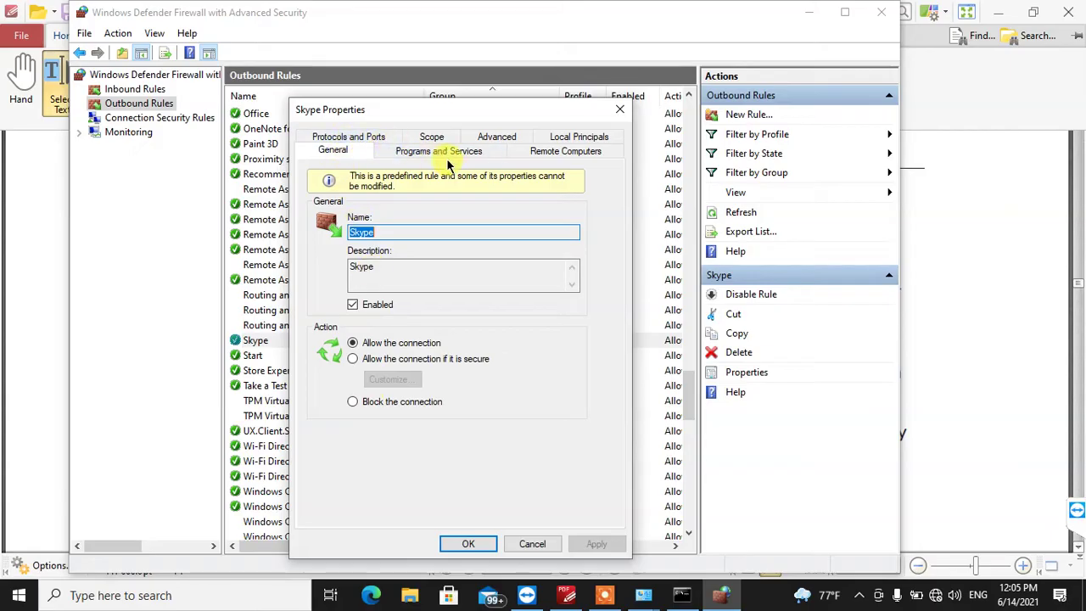
pyautogui.click(539, 543)
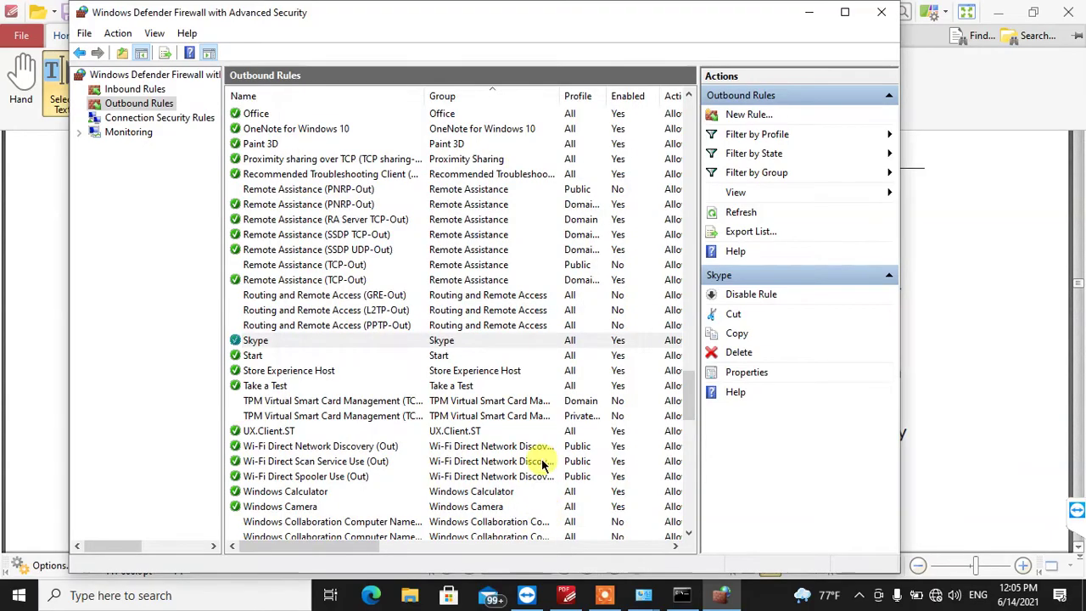
# - Review the outbound rules from the start of the list, picking out 3D Viewer, AllJoyn Router (TCP-Out), App Installer and Captive Portal Flow
pyautogui.scroll(20, 311, 266)
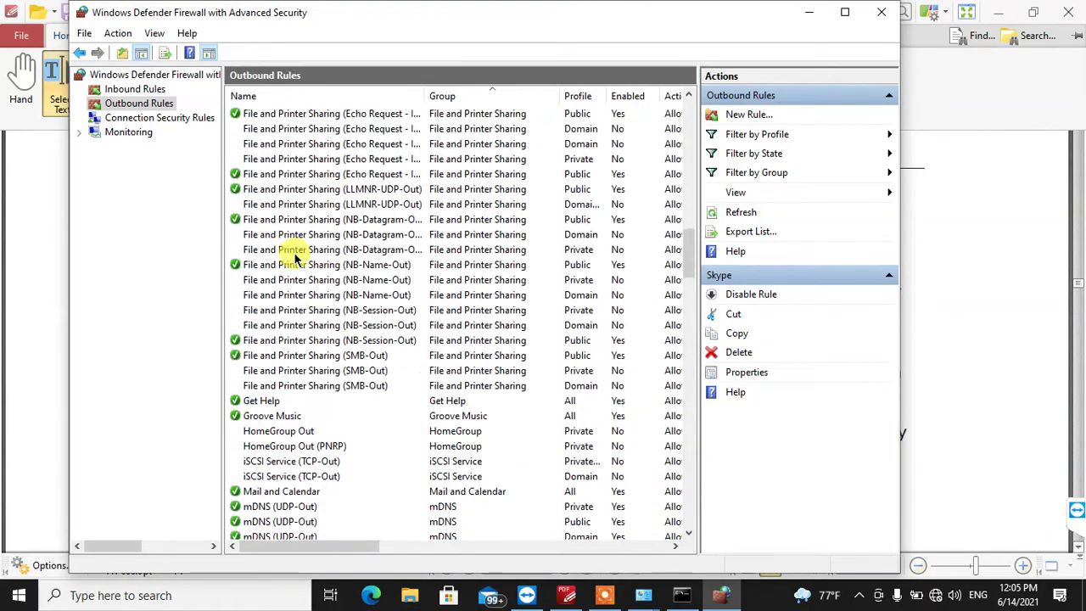
pyautogui.scroll(15, 295, 257)
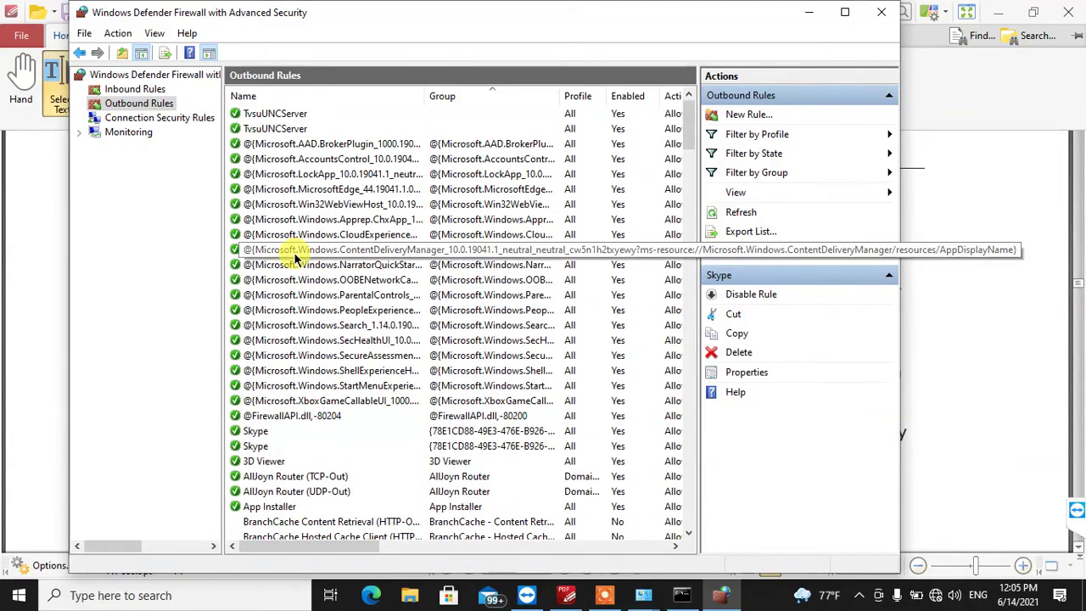
pyautogui.click(263, 459)
pyautogui.scroll(-2, 335, 467)
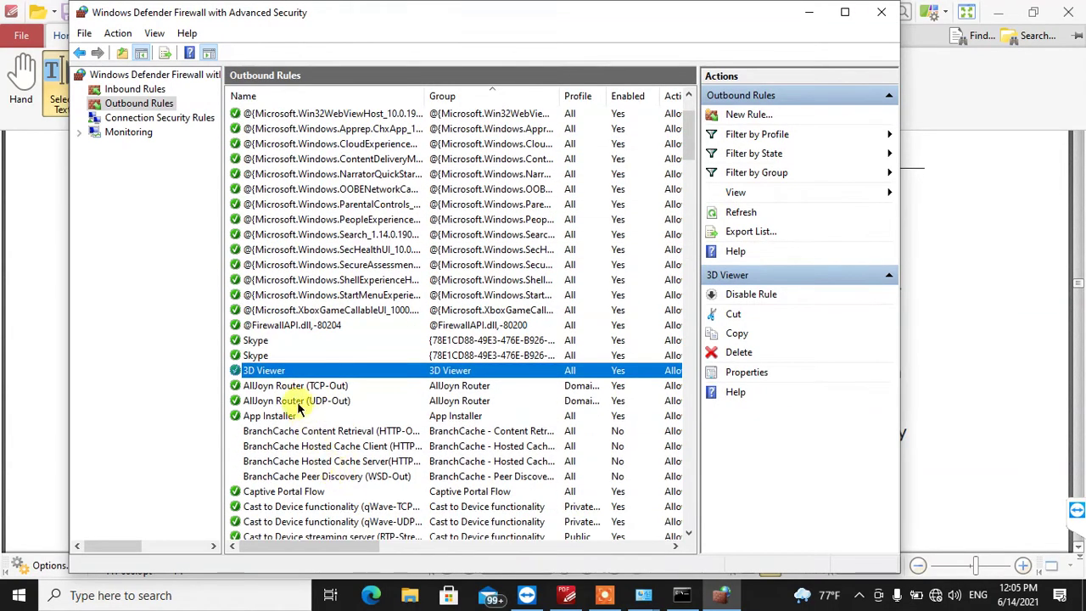
pyautogui.click(272, 385)
pyautogui.click(286, 416)
pyautogui.scroll(-3, 303, 388)
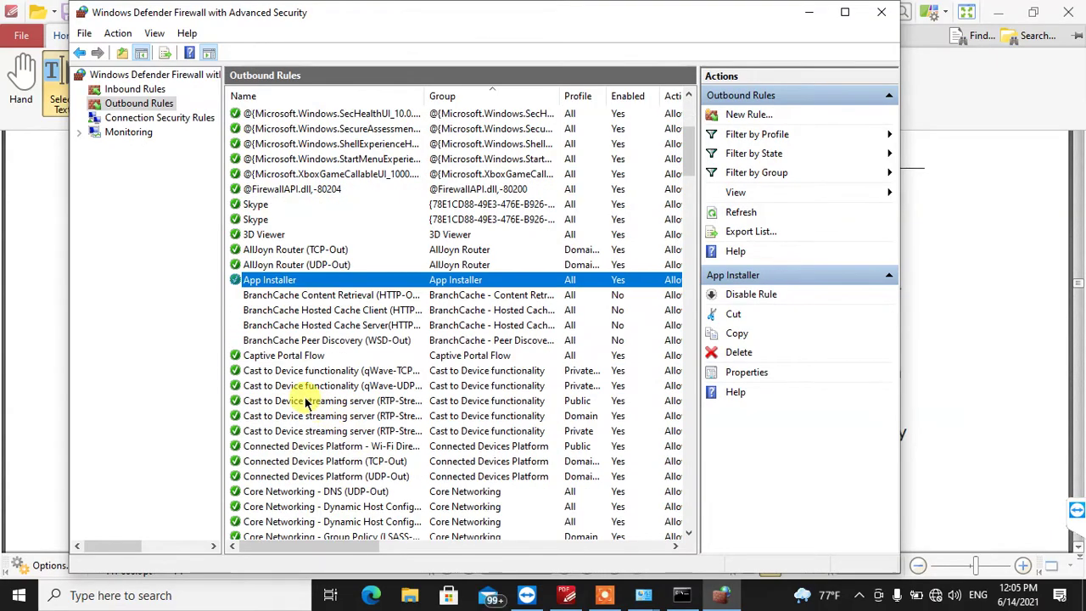
pyautogui.click(286, 357)
pyautogui.scroll(-7, 306, 390)
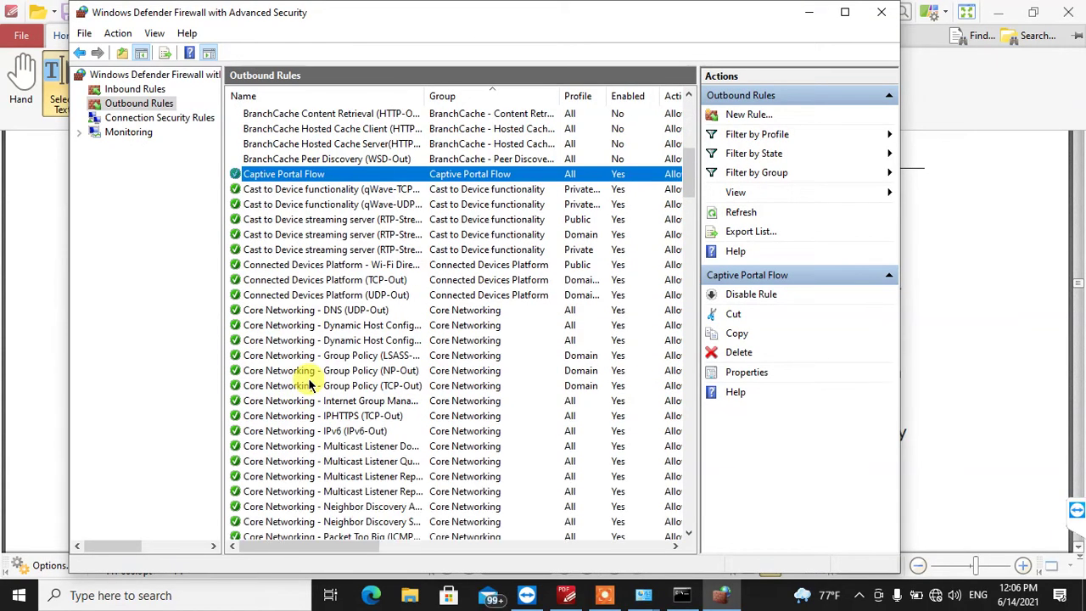
pyautogui.scroll(-4, 301, 390)
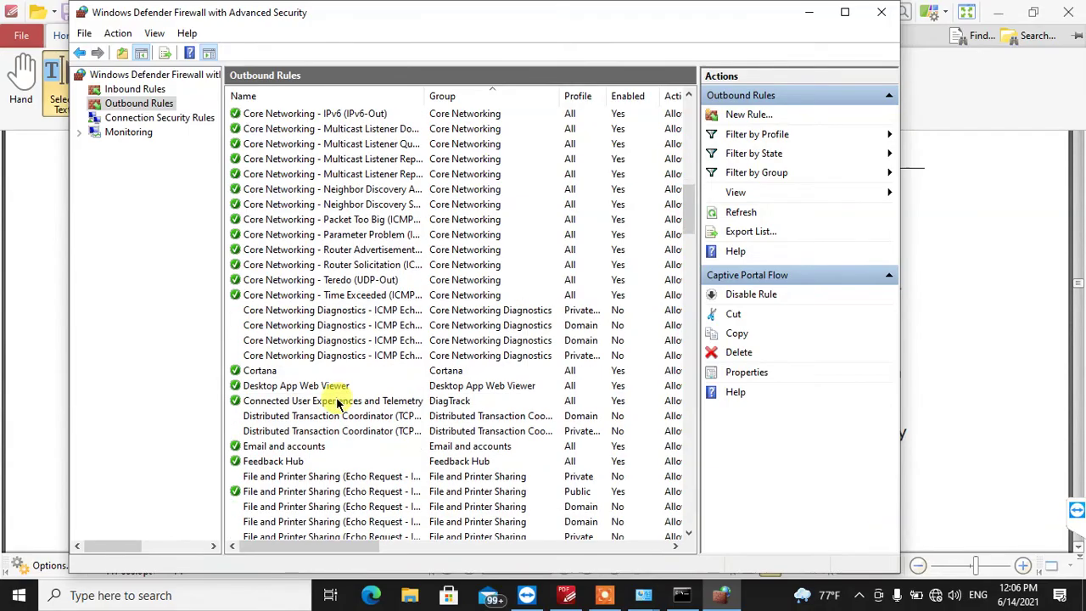
# - Look at the Cortana, Connected User Experiences and Telemetry, Desktop App Web Viewer, and Email and accounts outbound rules, viewing Desktop App Web Viewer's properties without changes
pyautogui.click(286, 370)
pyautogui.click(309, 400)
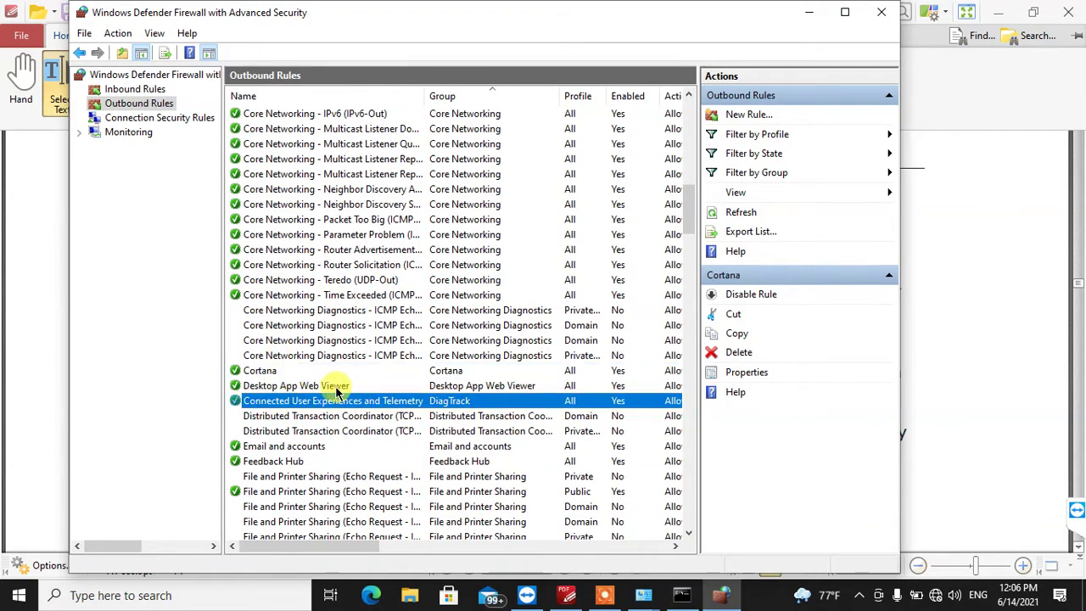
pyautogui.click(356, 385)
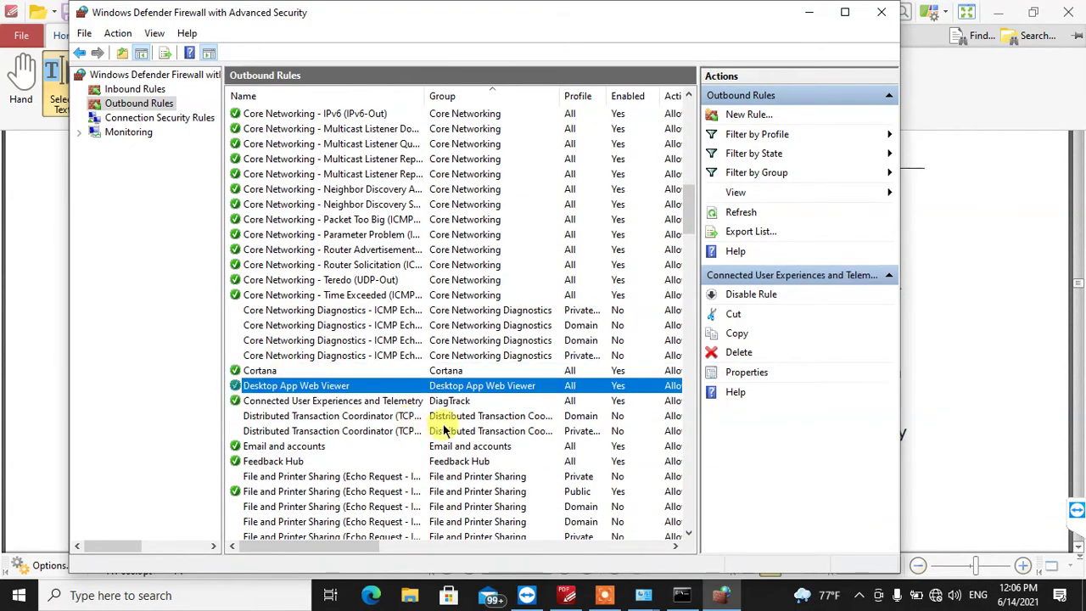
pyautogui.doubleClick(332, 392)
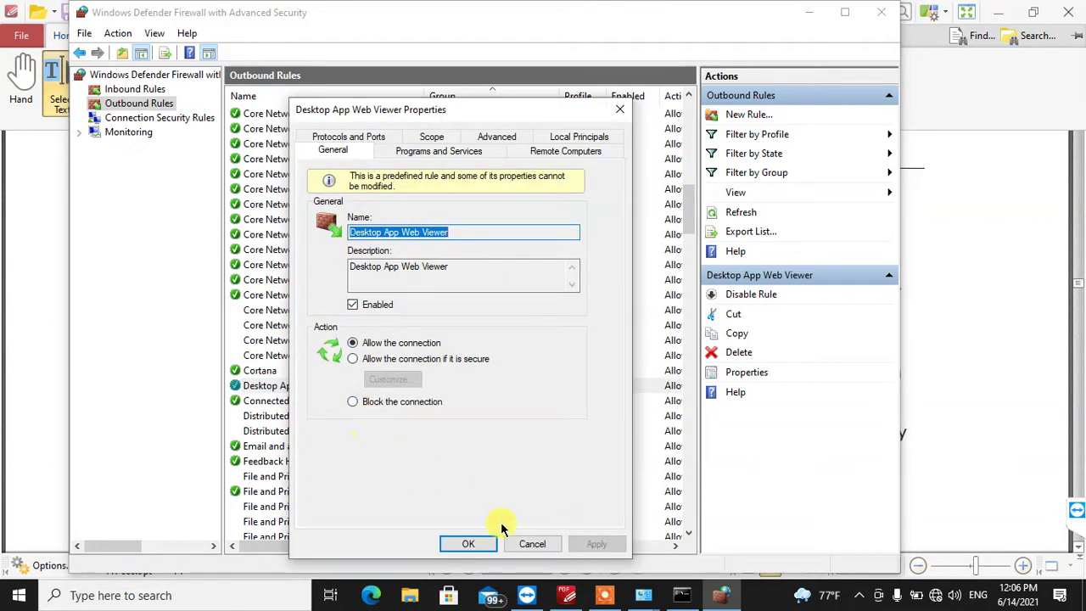
pyautogui.click(530, 544)
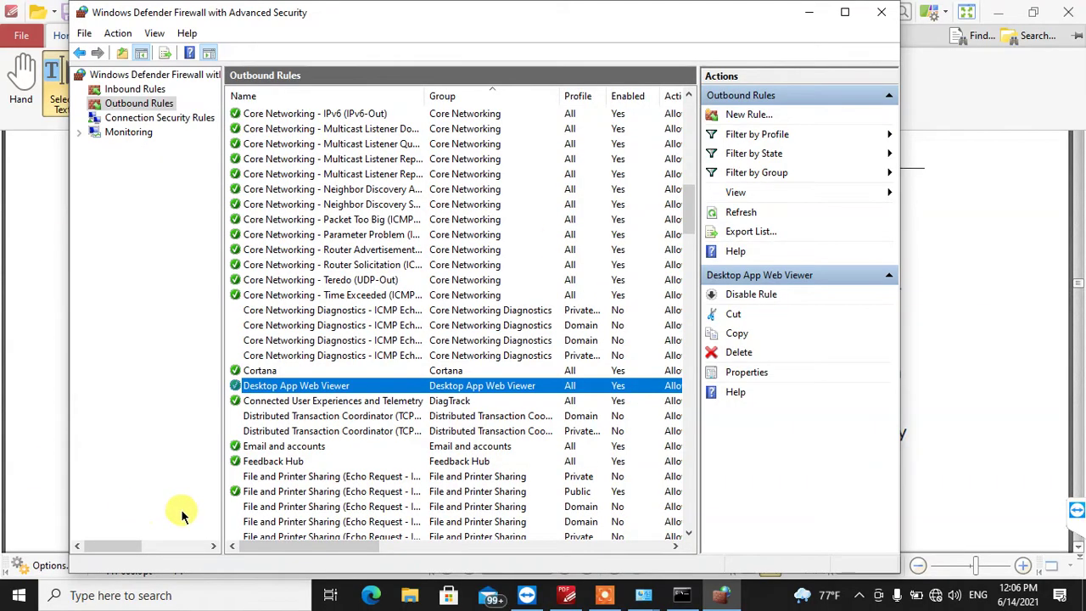
pyautogui.click(278, 446)
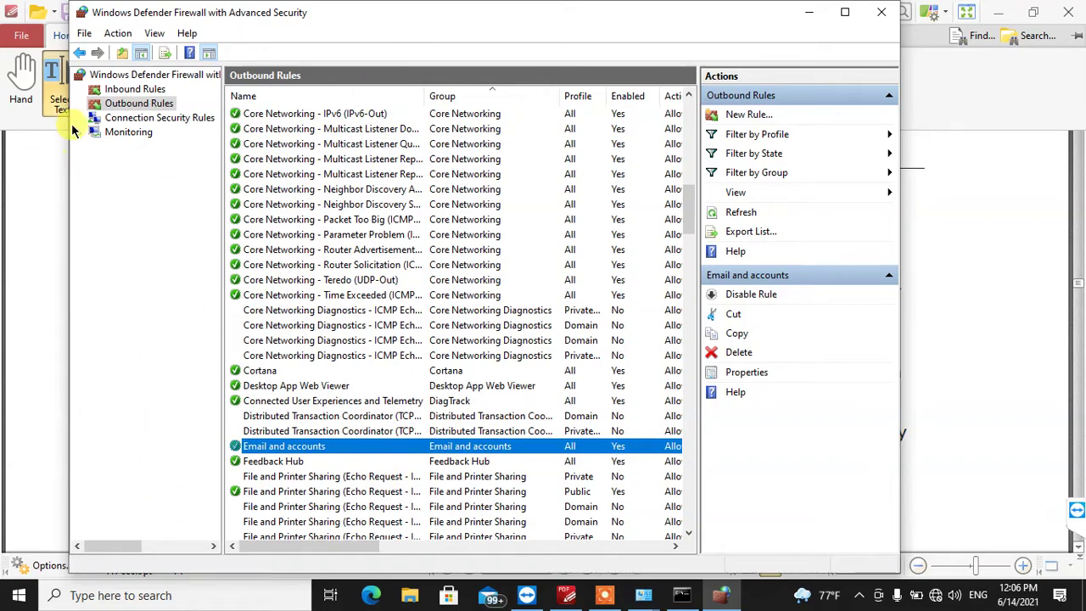
# - Show the Inbound Rules, view the first Teamviewer Remote Control Application rule's General properties, and cancel without changes
pyautogui.click(132, 89)
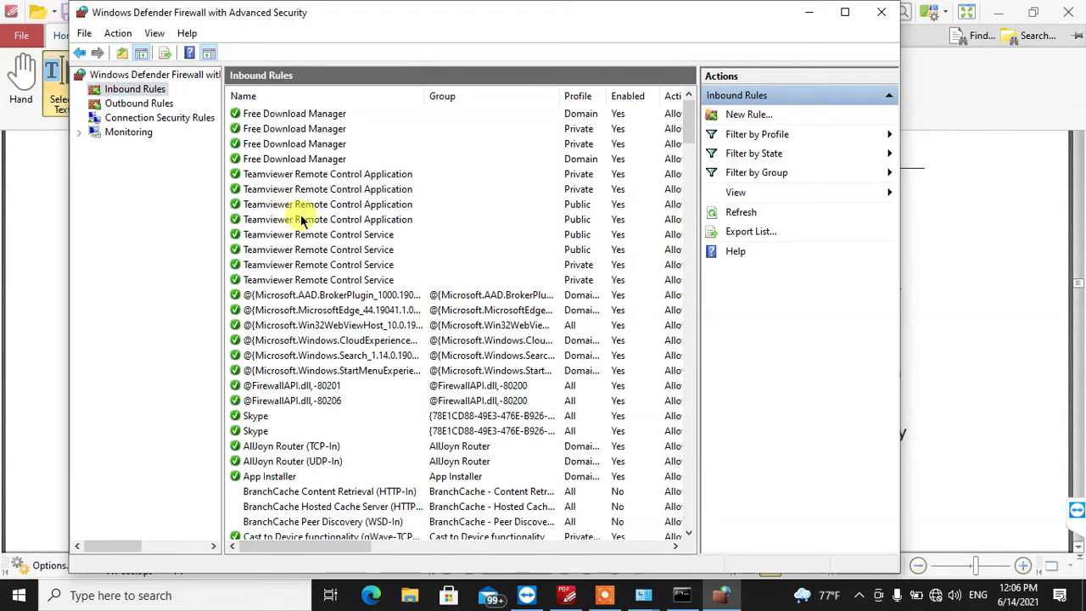
pyautogui.doubleClick(297, 174)
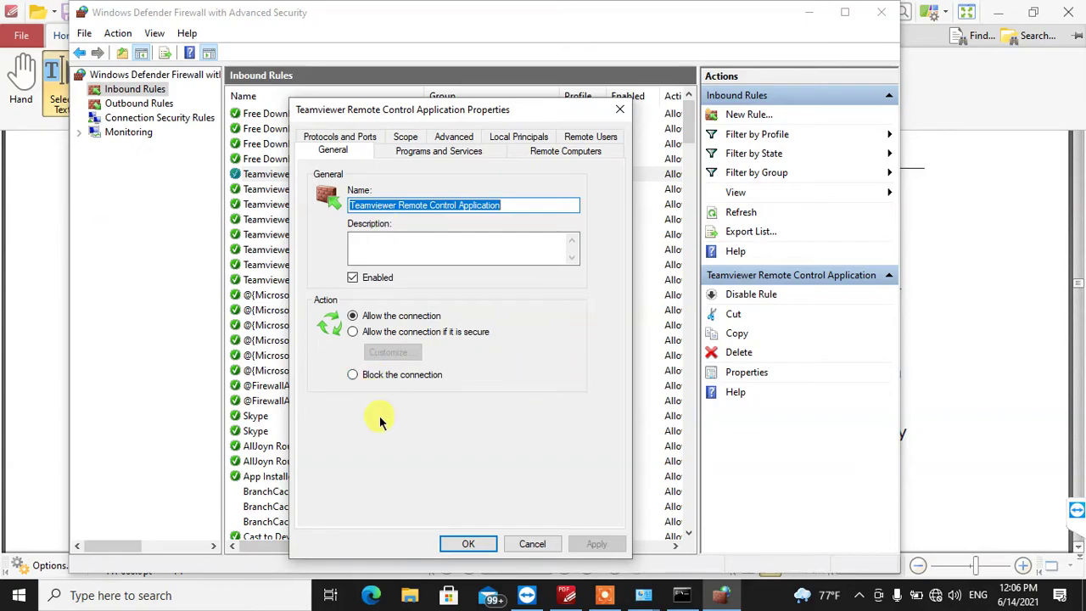
pyautogui.click(556, 543)
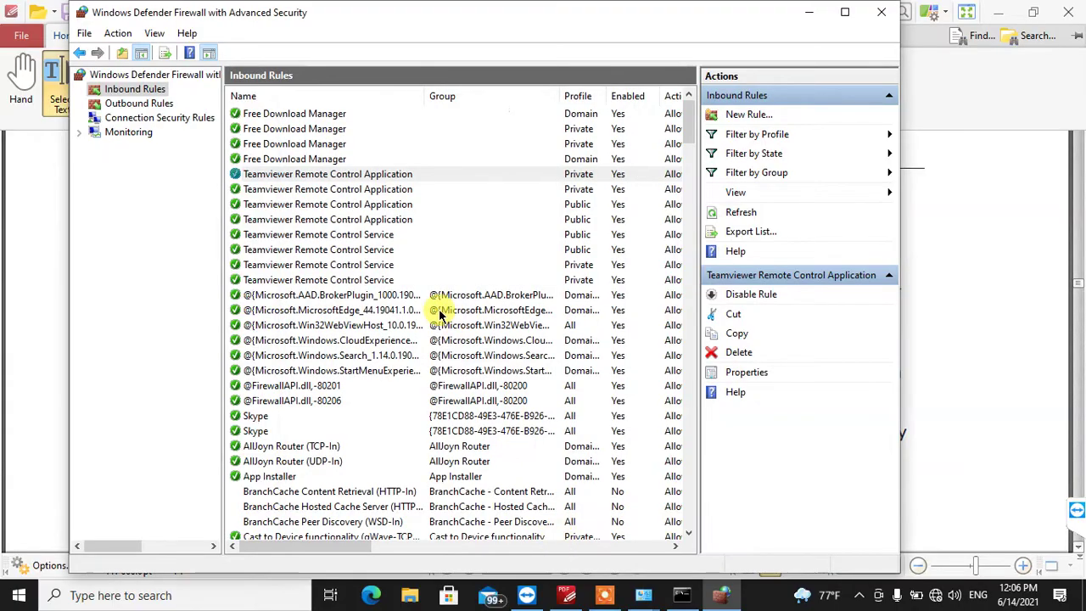
# - View the Connection Security Rules, and look through the Monitoring overview of the firewall profiles, general settings and logging settings
pyautogui.click(123, 119)
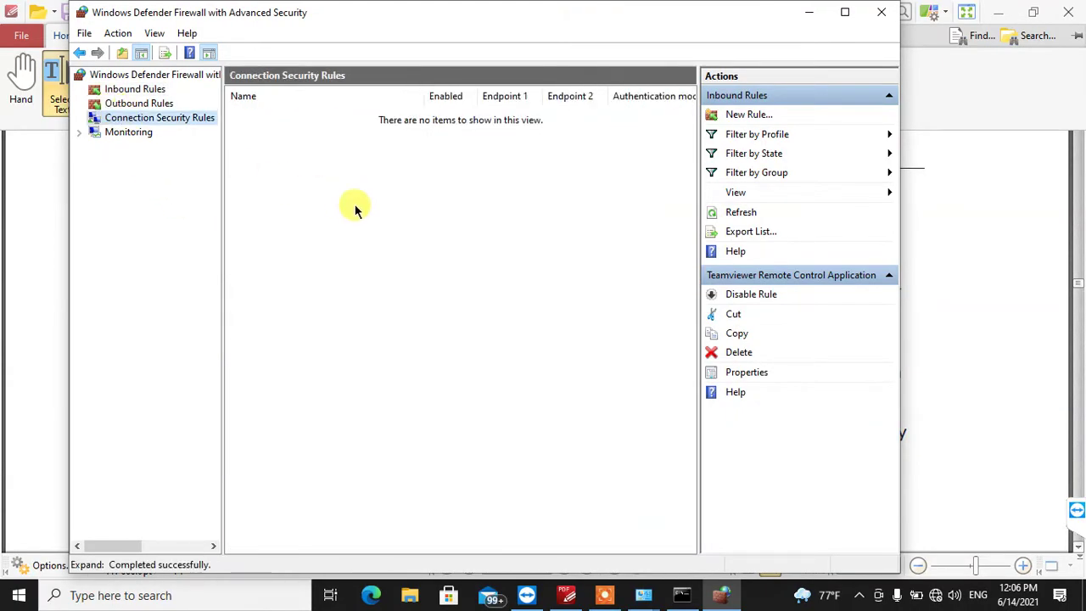
pyautogui.click(119, 132)
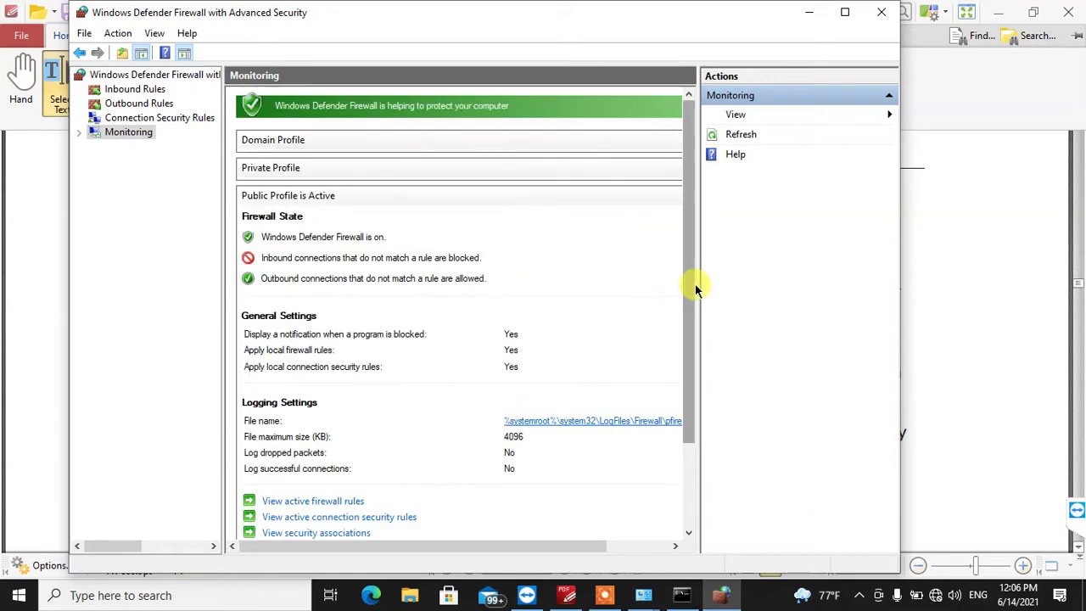
pyautogui.scroll(-3, 611, 298)
pyautogui.scroll(3, 611, 302)
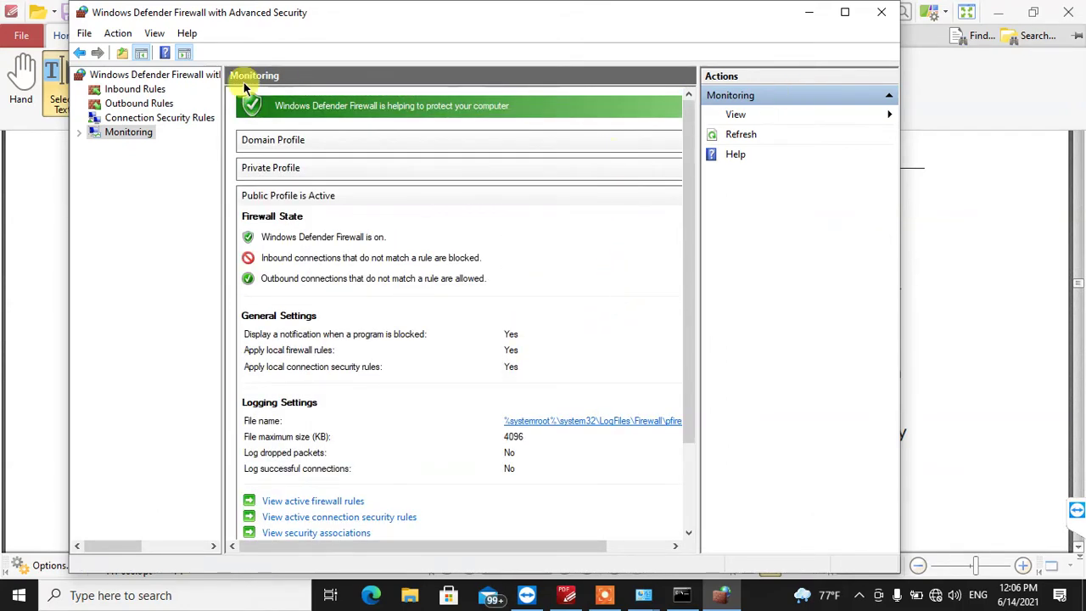
# - Open the properties of the firewall's root node, view the Domain Profile settings, and close the dialog without changes
pyautogui.click(144, 75)
pyautogui.rightClick(123, 77)
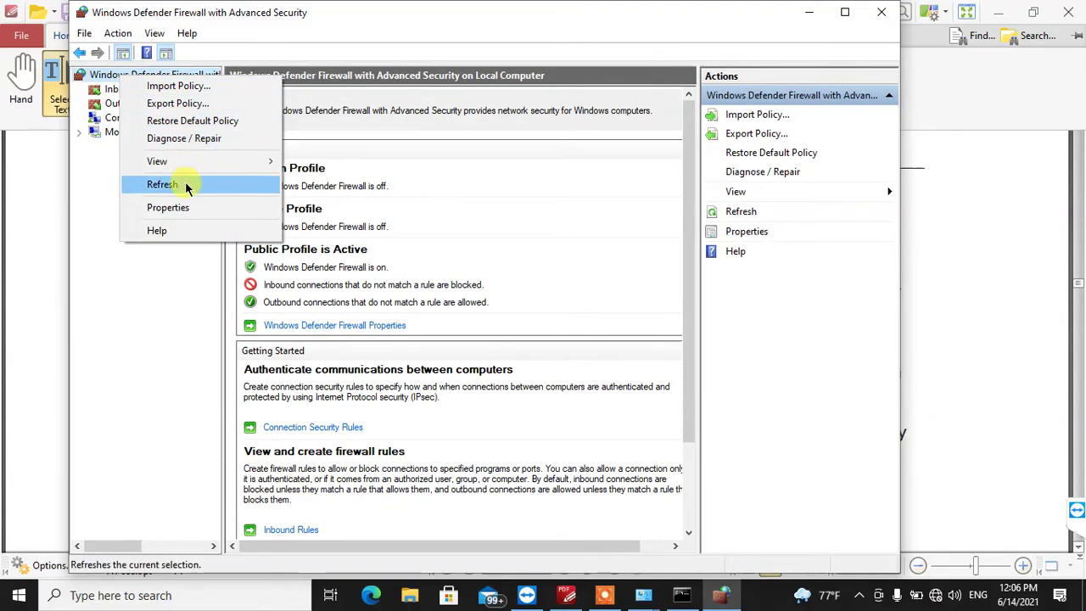
pyautogui.click(105, 276)
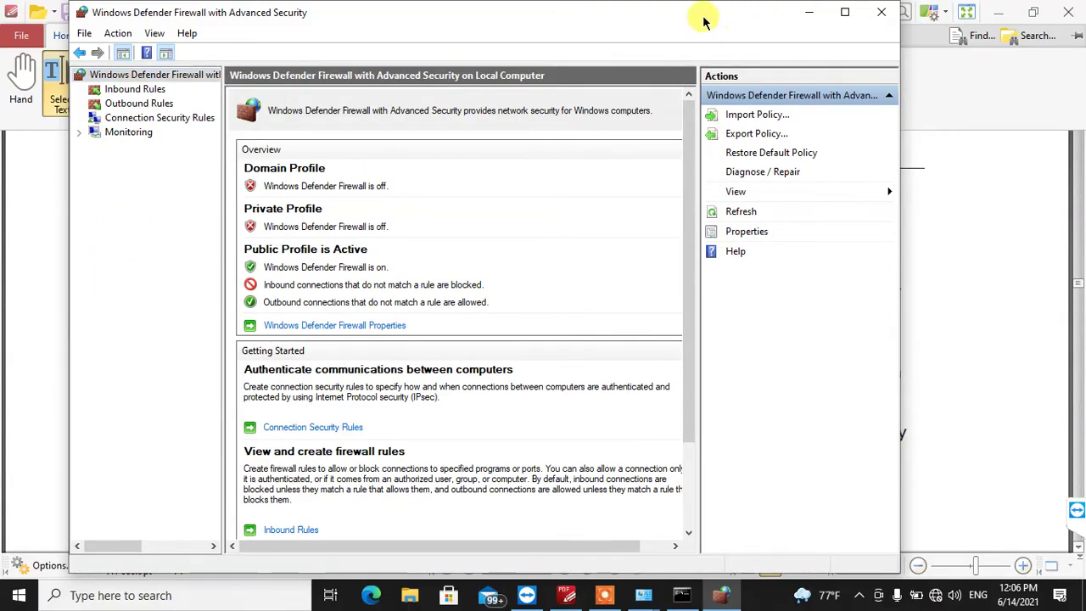
pyautogui.moveTo(702, 22); pyautogui.dragTo(753, 34)
pyautogui.rightClick(167, 88)
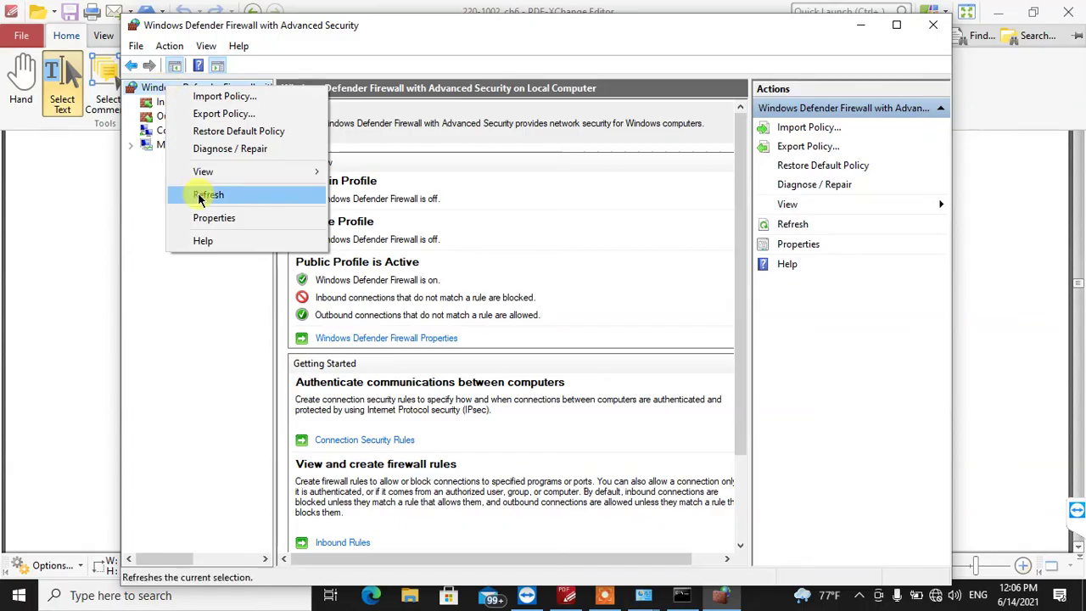
pyautogui.click(219, 217)
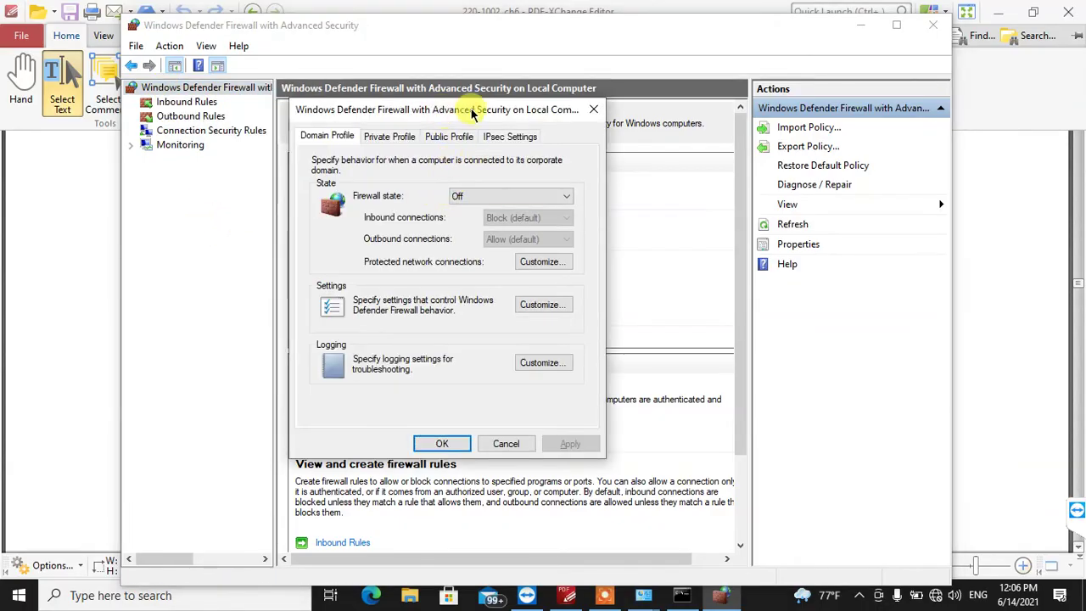
pyautogui.click(594, 443)
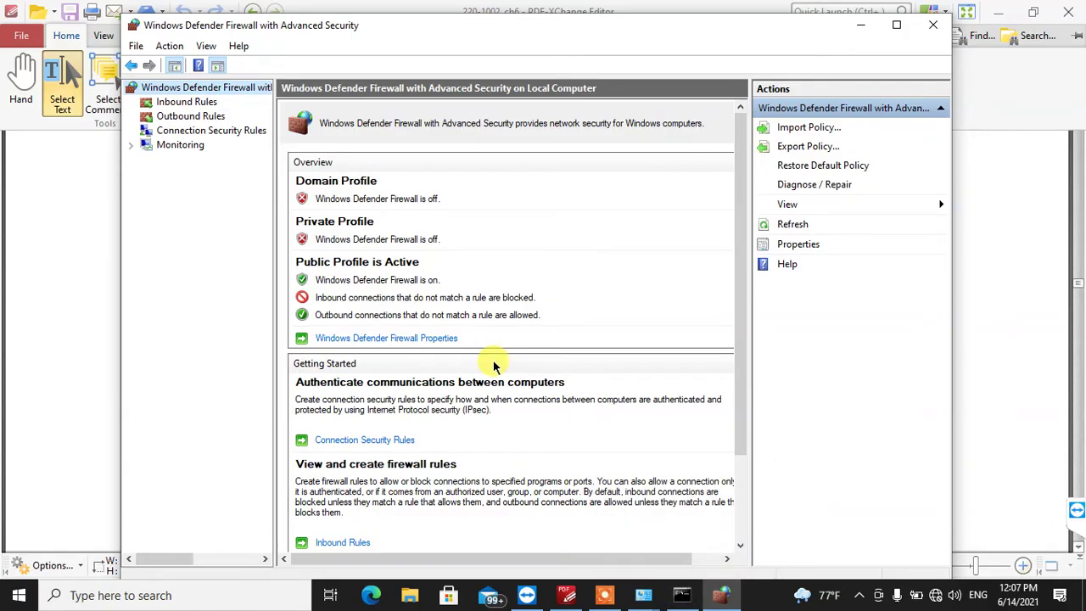
# - Switch to the open Command Prompt window and clear its screen with cls
pyautogui.click(681, 595)
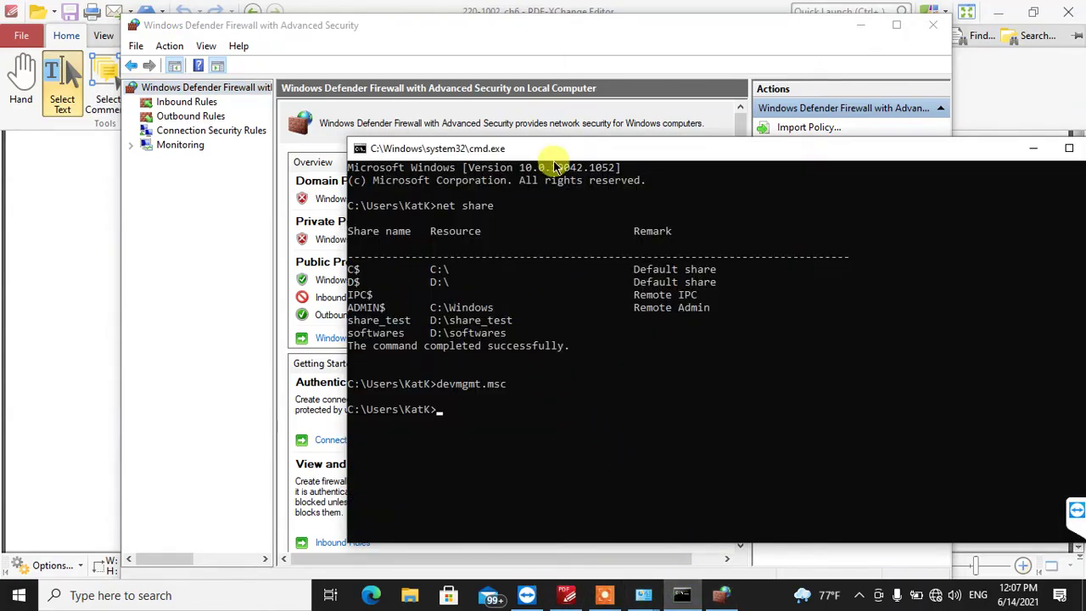
pyautogui.moveTo(556, 166); pyautogui.dragTo(390, 89)
pyautogui.write('cl')
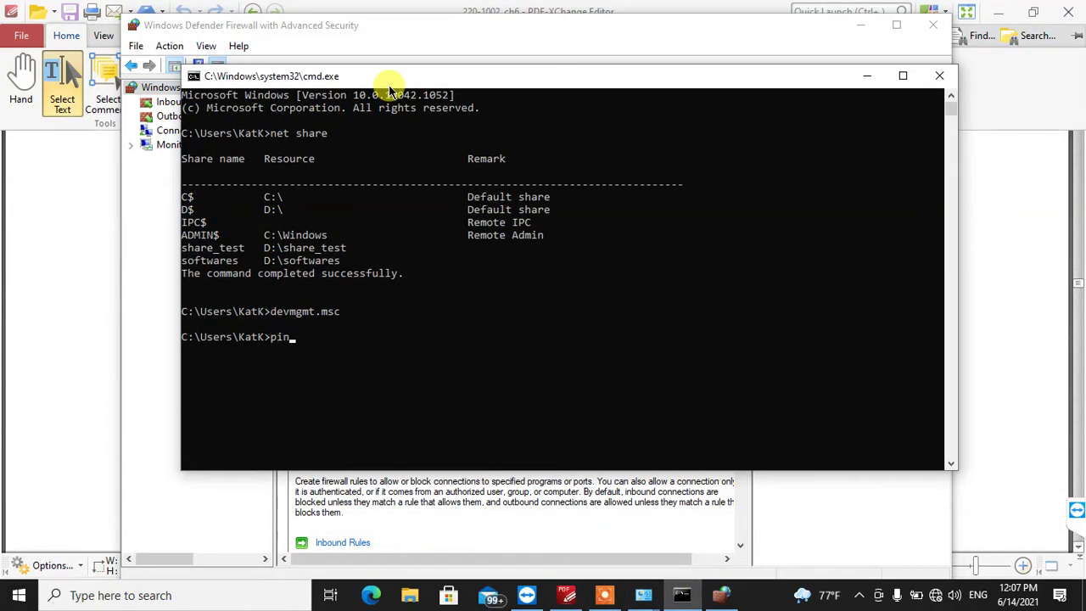
pyautogui.write('s')
pyautogui.press('Return')
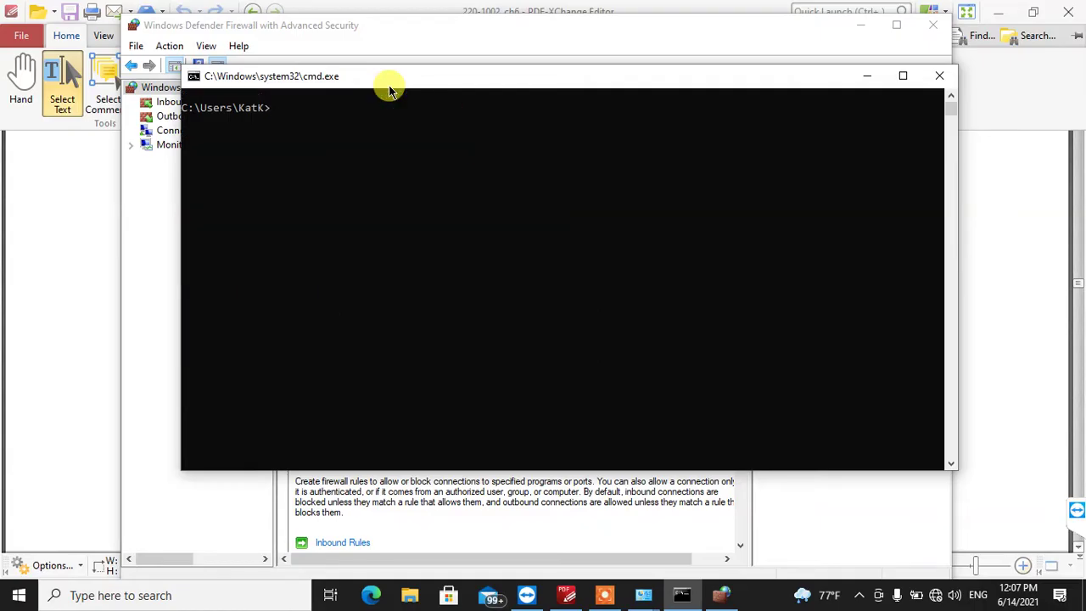
pyautogui.moveTo(477, 85); pyautogui.dragTo(393, 73)
pyautogui.rightClick(404, 100)
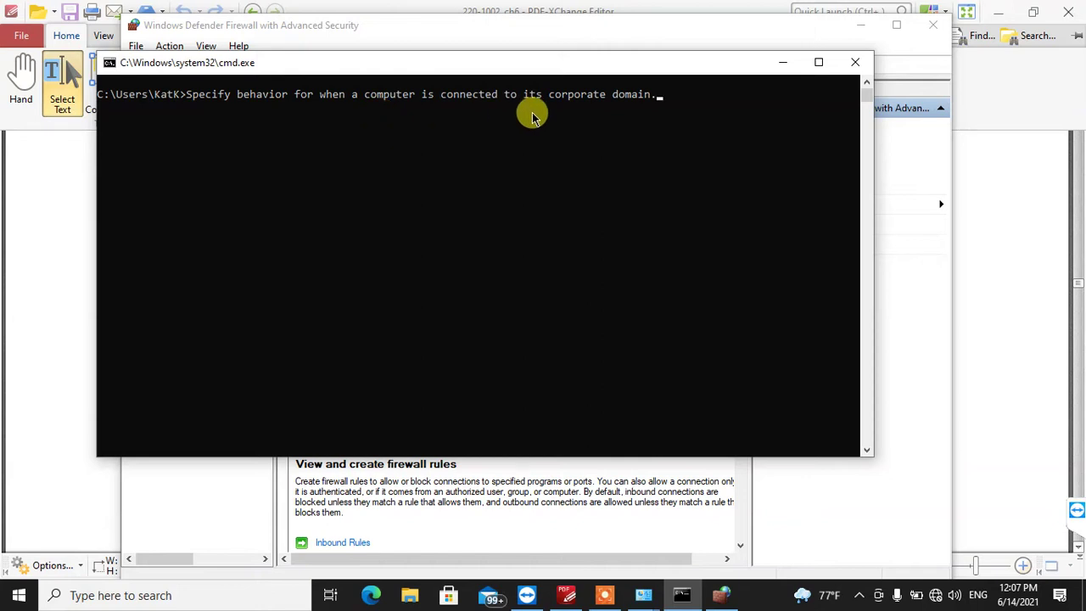
pyautogui.press('Escape')
pyautogui.write('cls')
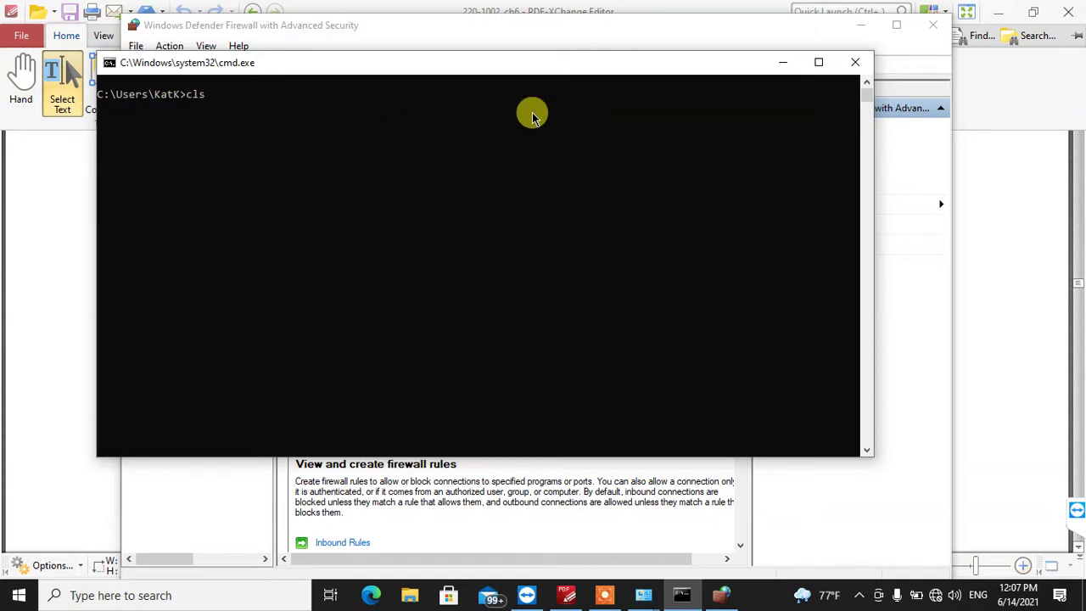
# - Set the Command Prompt window's font size to 20 in its properties, keeping the Consolas font
pyautogui.rightClick(235, 63)
pyautogui.moveTo(282, 185)
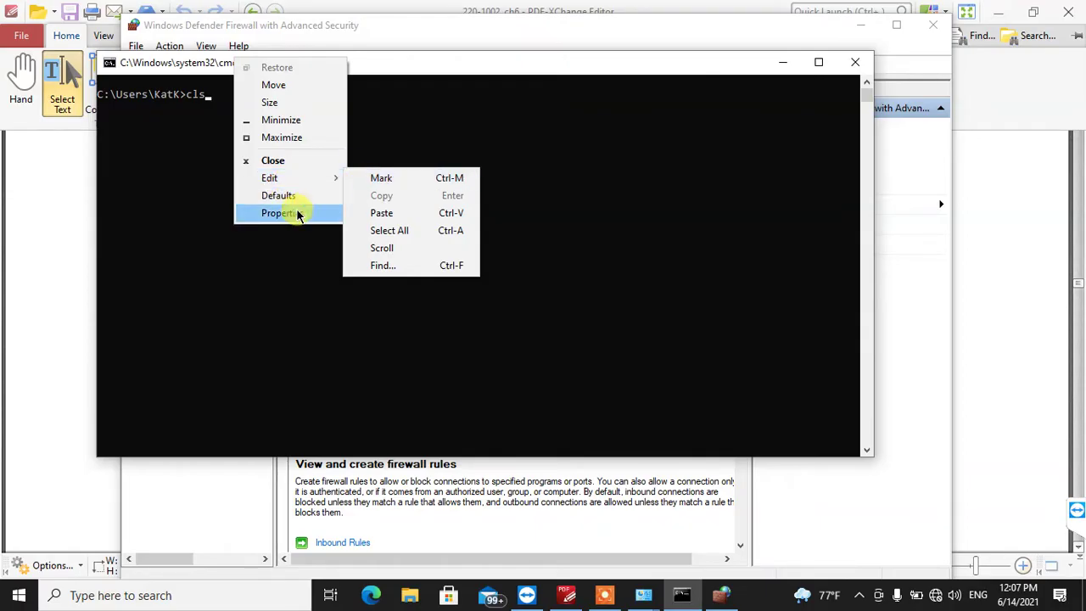
pyautogui.click(297, 213)
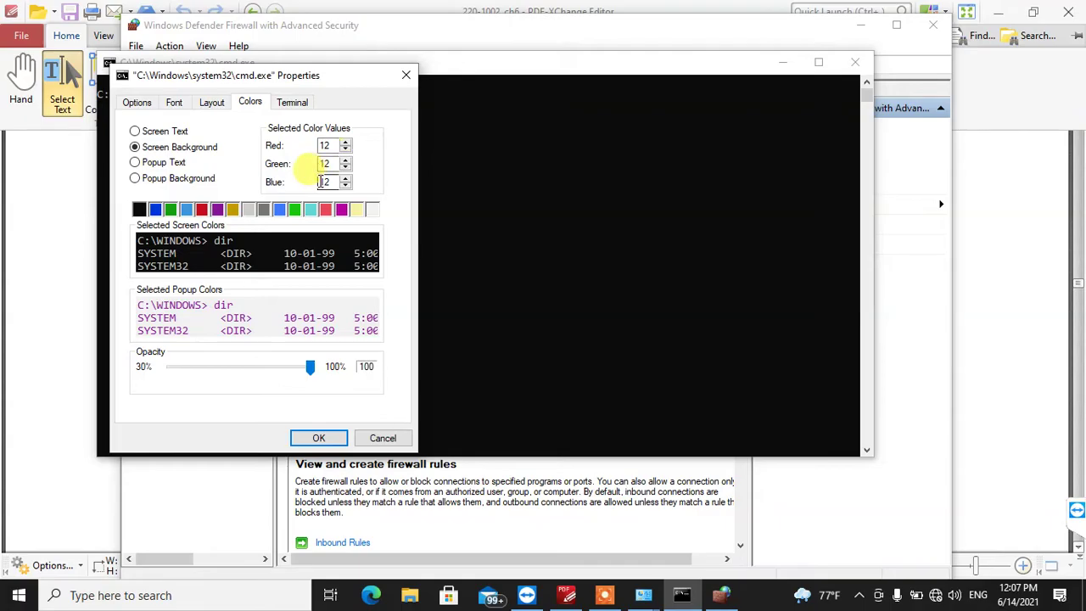
pyautogui.click(171, 103)
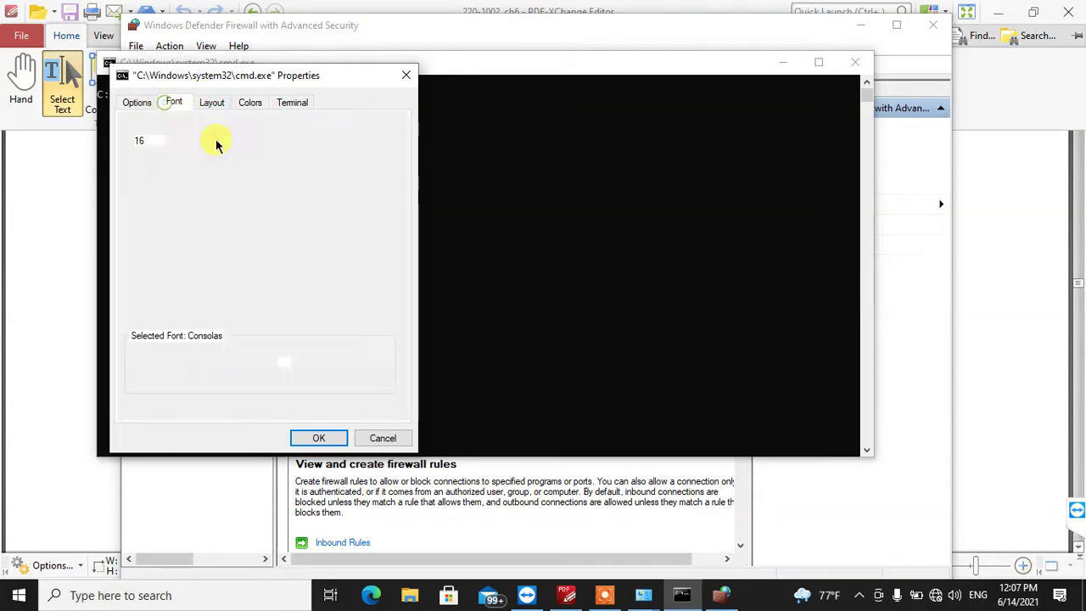
pyautogui.click(140, 177)
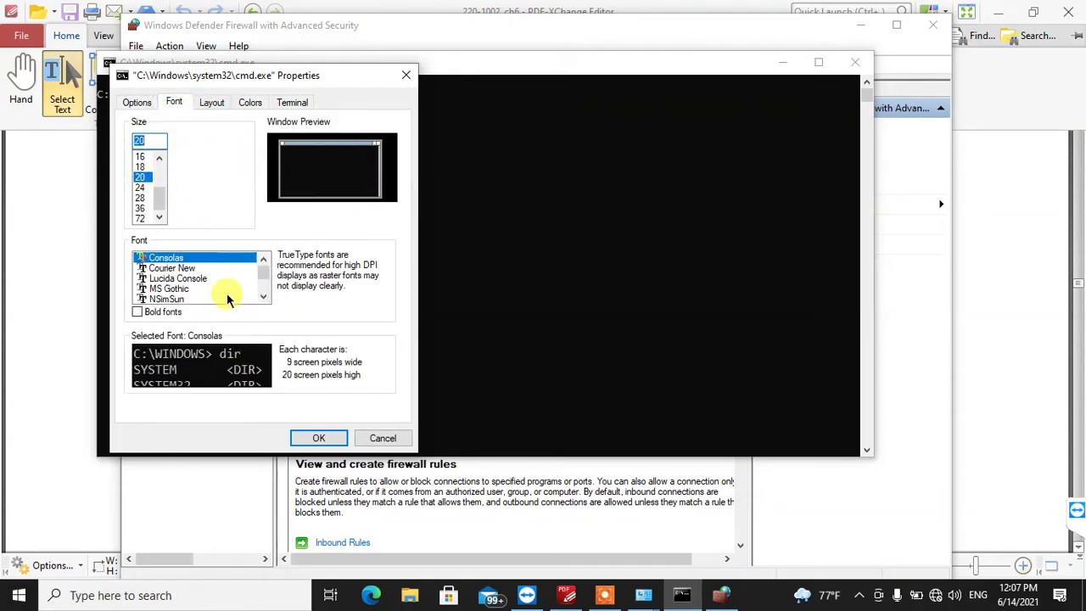
pyautogui.click(317, 436)
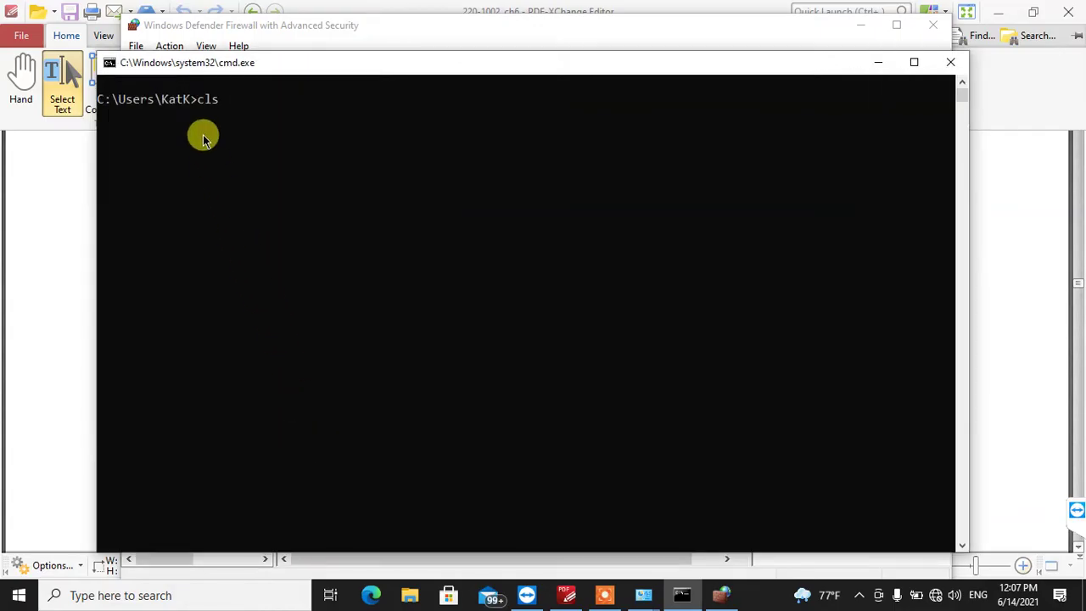
# - Clear the leftover text from the Command Prompt's input line
pyautogui.rightClick(323, 127)
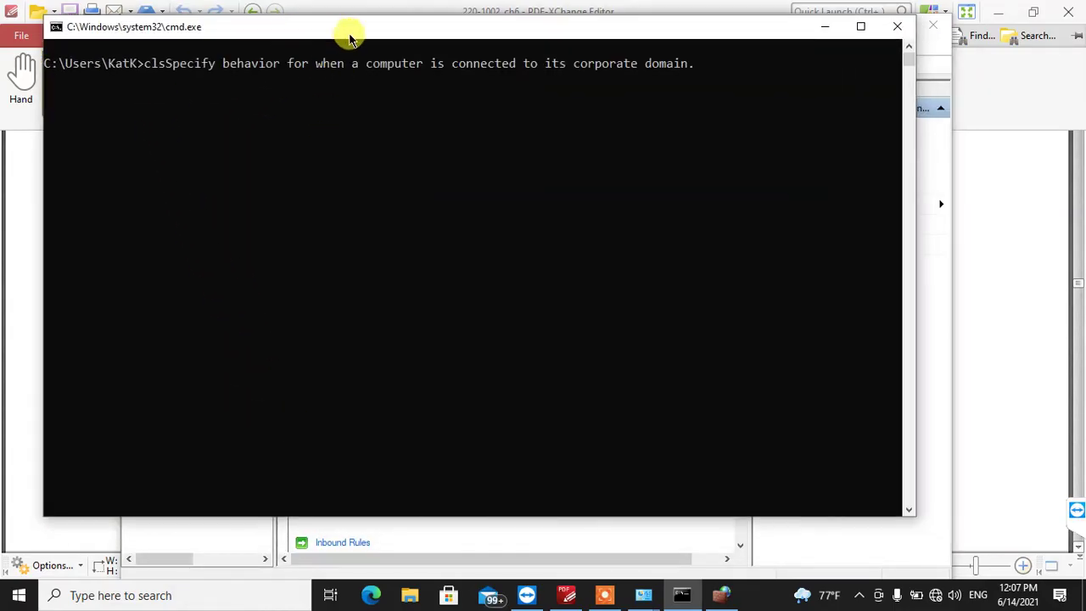
pyautogui.press('Up')
pyautogui.press('BackSpace')
pyautogui.press('BackSpace')
pyautogui.press('BackSpace')
pyautogui.press('BackSpace')
pyautogui.press('BackSpace')
pyautogui.press('BackSpace')
pyautogui.press('BackSpace')
pyautogui.press('BackSpace')
pyautogui.press('BackSpace')
pyautogui.press('BackSpace')
pyautogui.press('BackSpace')
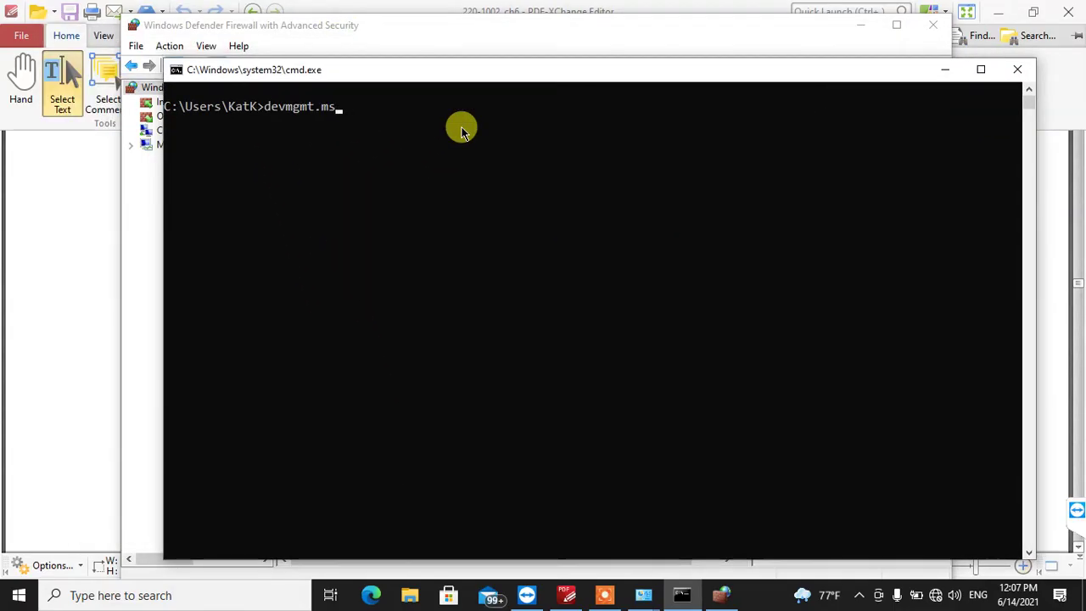
# - Try to ping 192.168.10.31 and interrupt the command
pyautogui.write('ping')
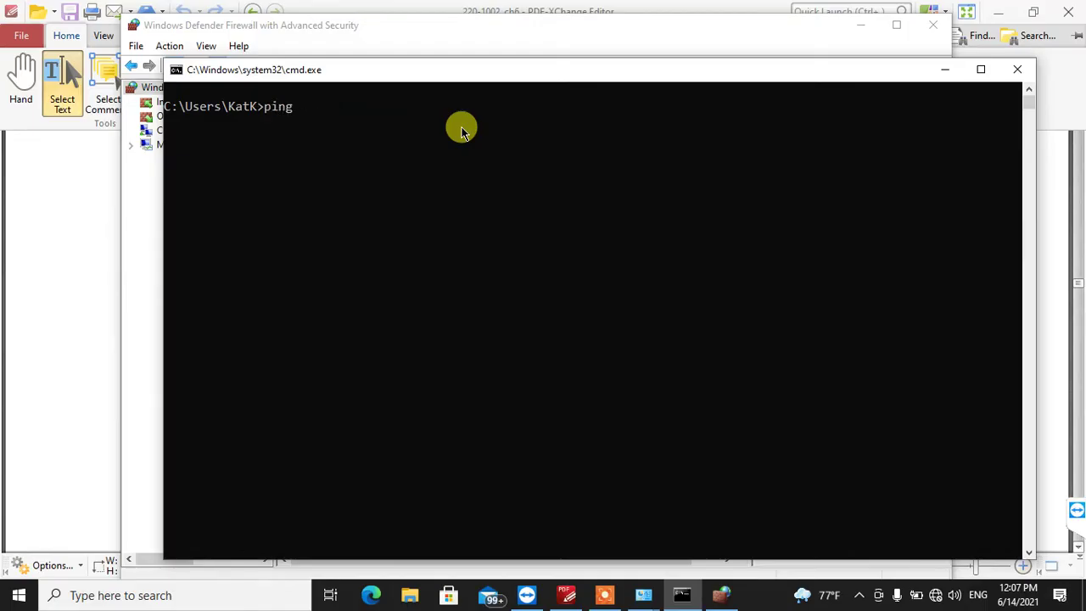
pyautogui.write(' 192.168.10.31')
pyautogui.press('Return')
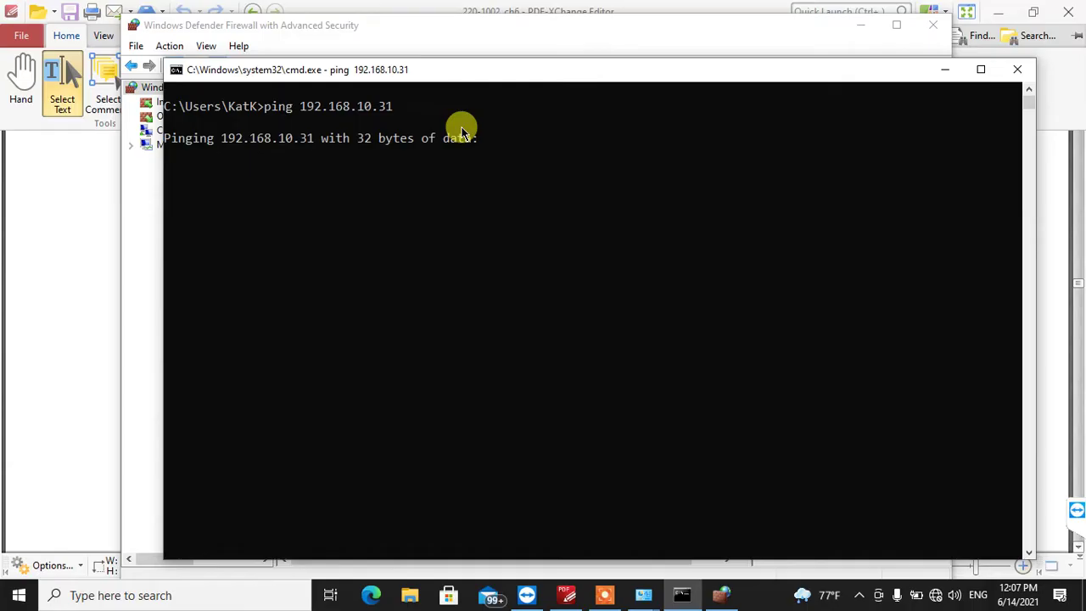
pyautogui.hotkey('ctrl', 'c')
# - Change the last ping command's target address to 192.168.10.34 and run it
pyautogui.press('Up')
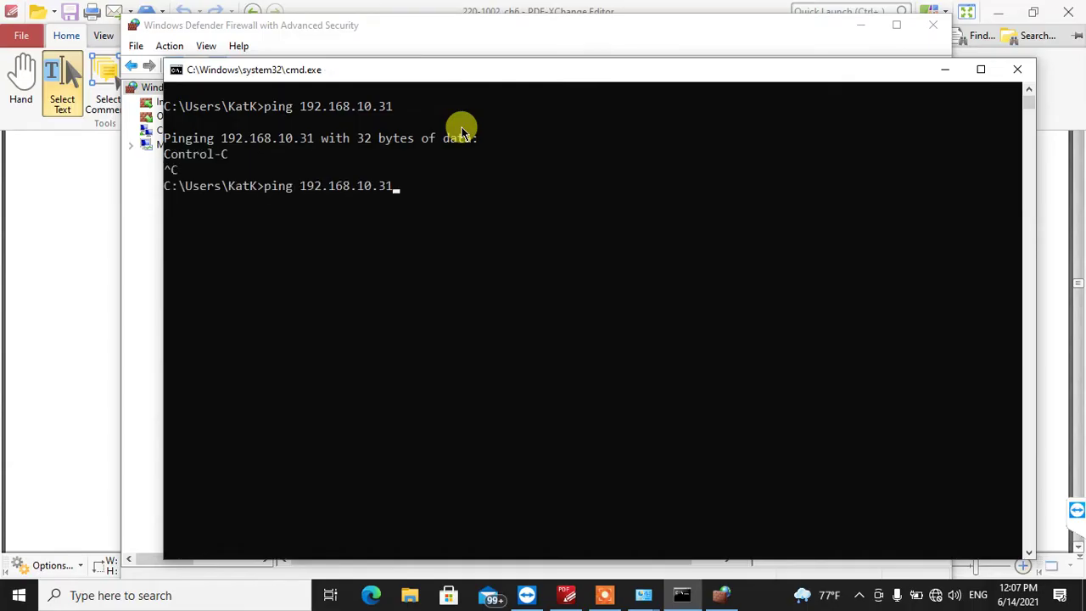
pyautogui.press('BackSpace')
pyautogui.write('4')
pyautogui.press('Return')
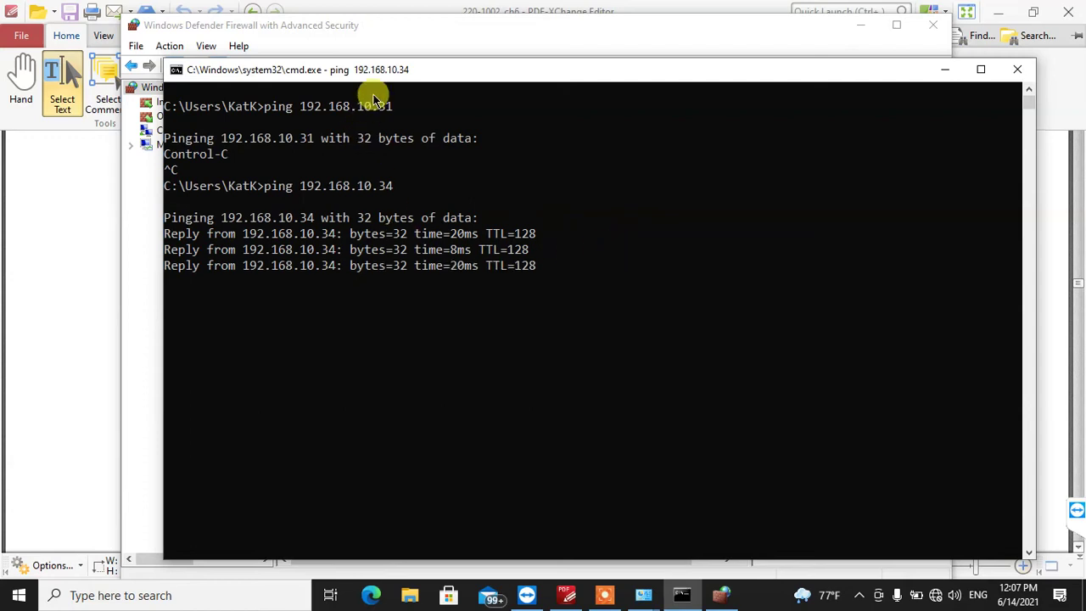
# - Repeat the ping to 192.168.10.34 three more times in the Command Prompt
pyautogui.moveTo(399, 77); pyautogui.dragTo(365, 63)
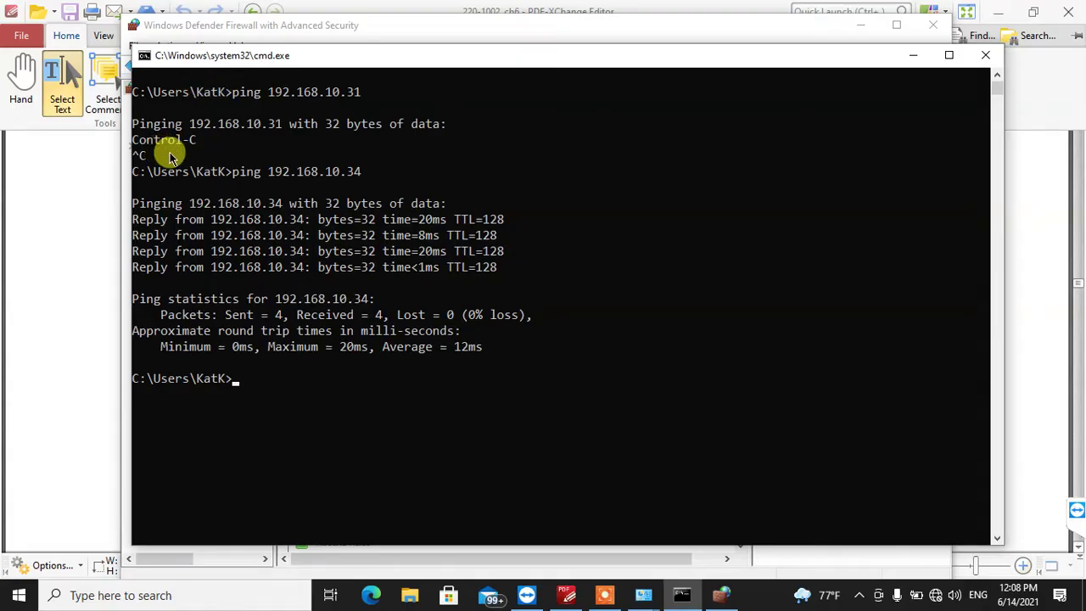
pyautogui.press('Up')
pyautogui.press('Return')
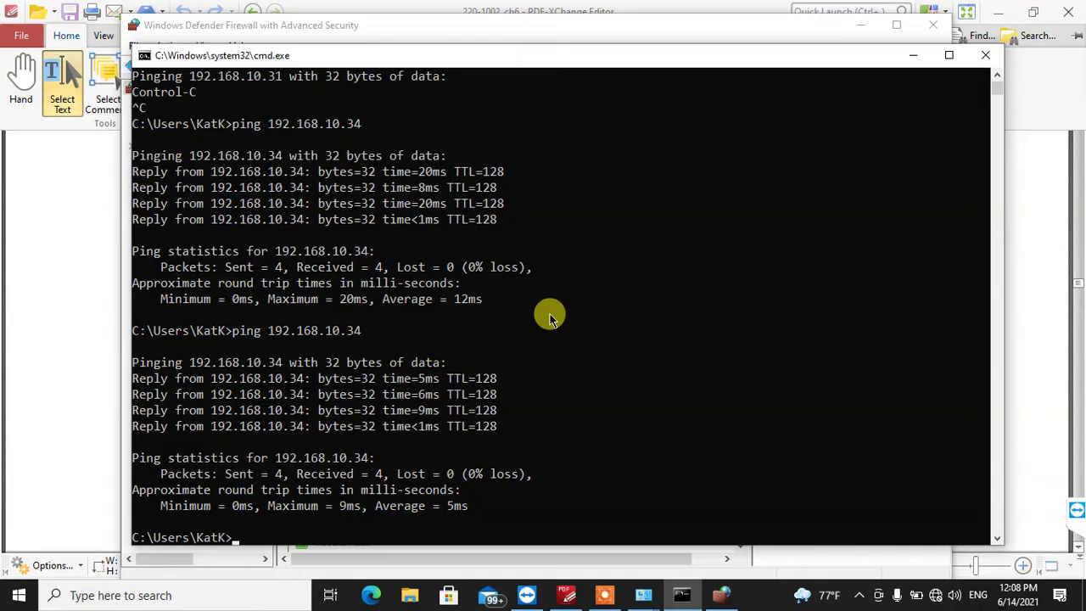
pyautogui.press('Up')
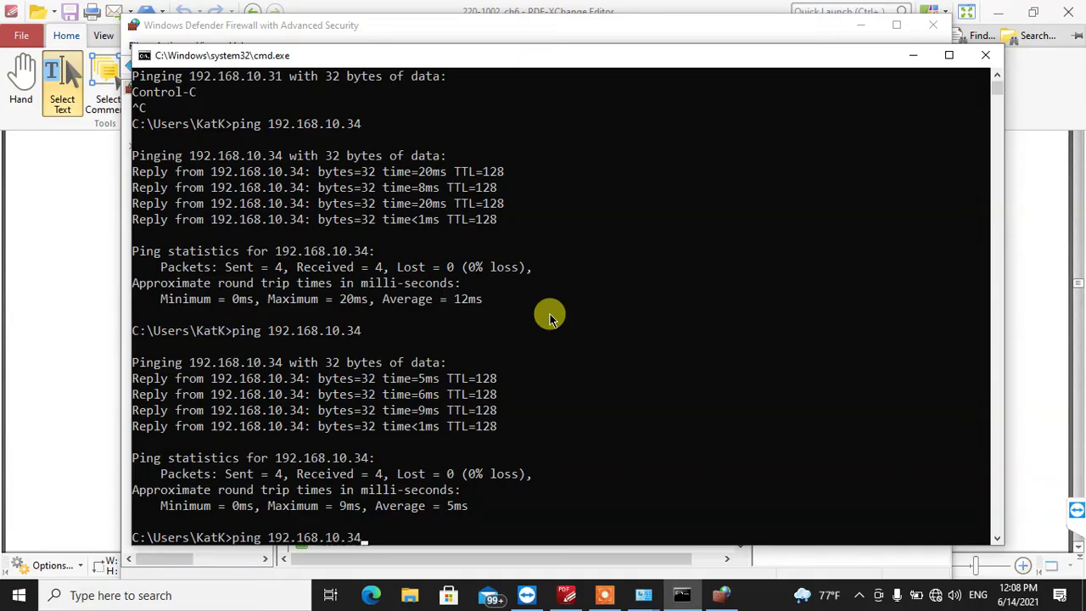
pyautogui.press('Return')
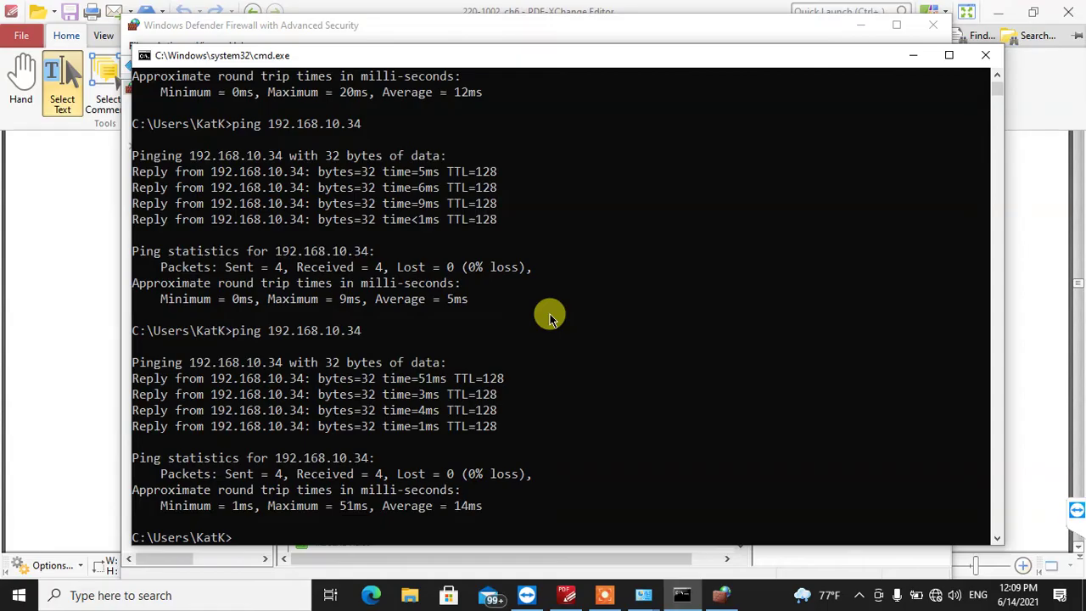
pyautogui.write('ping 192.168.10.34')
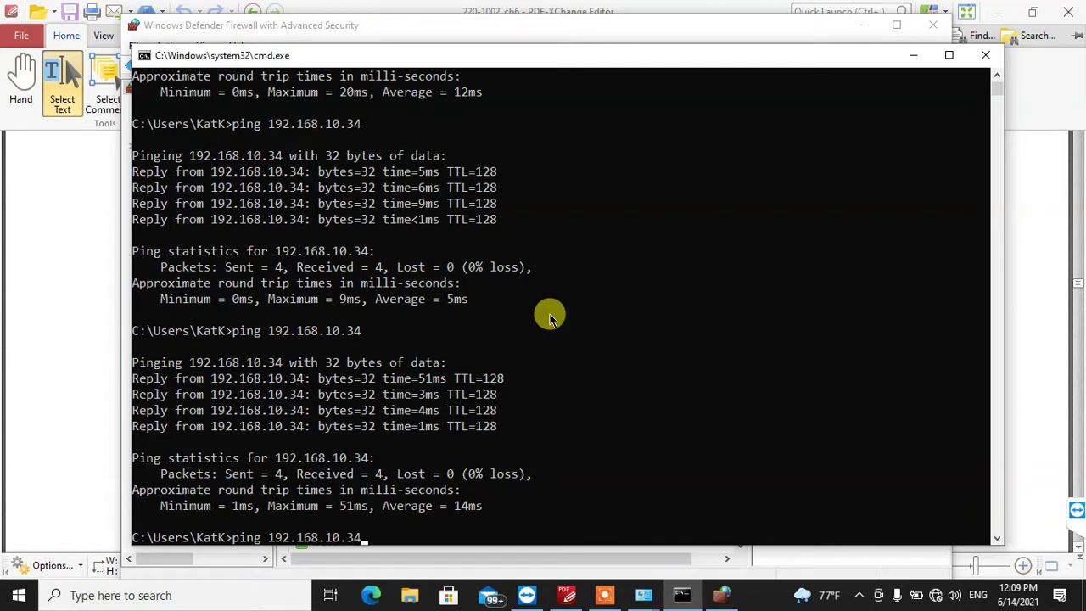
pyautogui.press('Return')
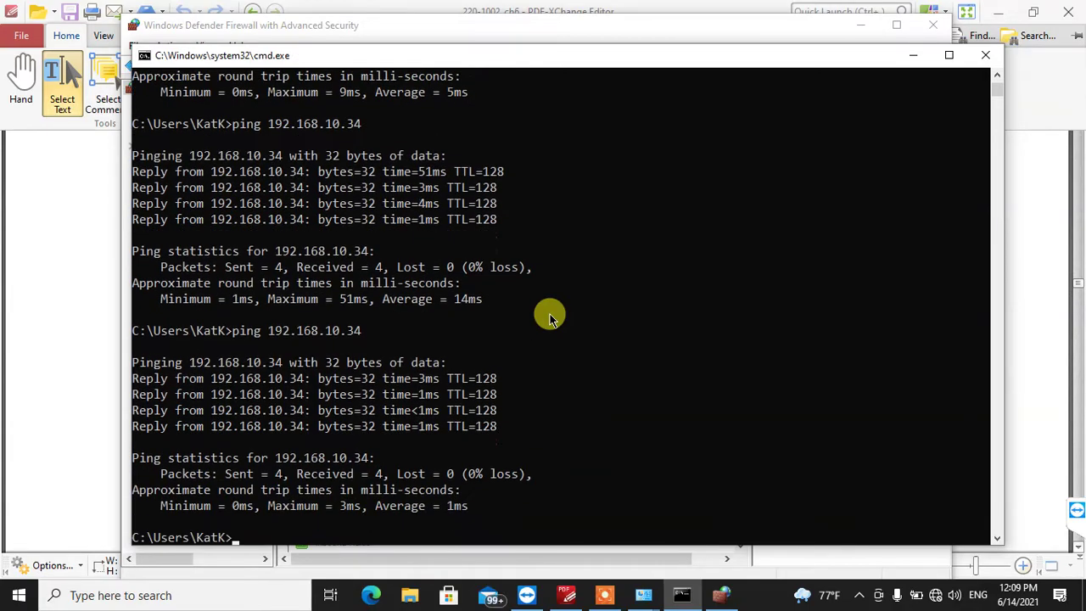
# - Clear the Command Prompt screen with the cls command
pyautogui.write('clar')
pyautogui.press('Return')
pyautogui.write('cls')
pyautogui.press('Return')
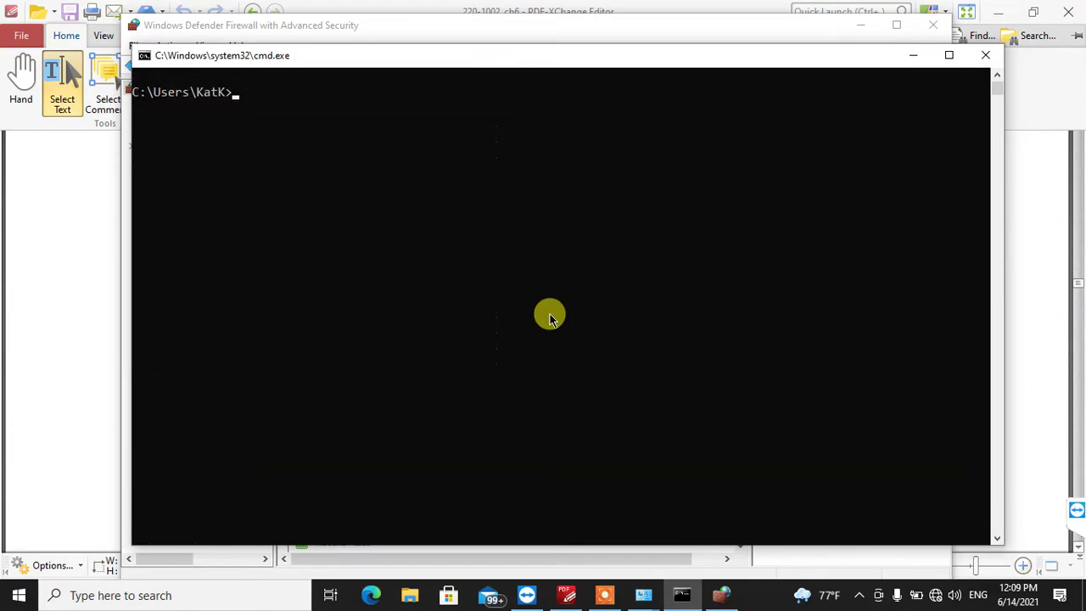
# - Switch to Windows Defender Firewall with Advanced Security and set the Domain Profile's firewall state to On (recommended) in its properties
pyautogui.click(719, 595)
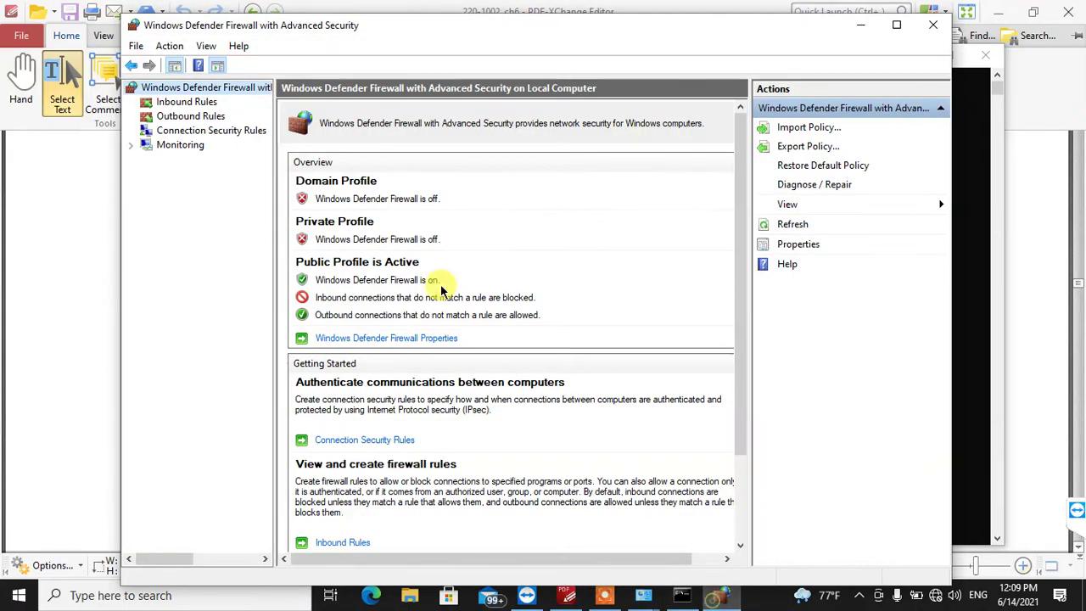
pyautogui.rightClick(182, 86)
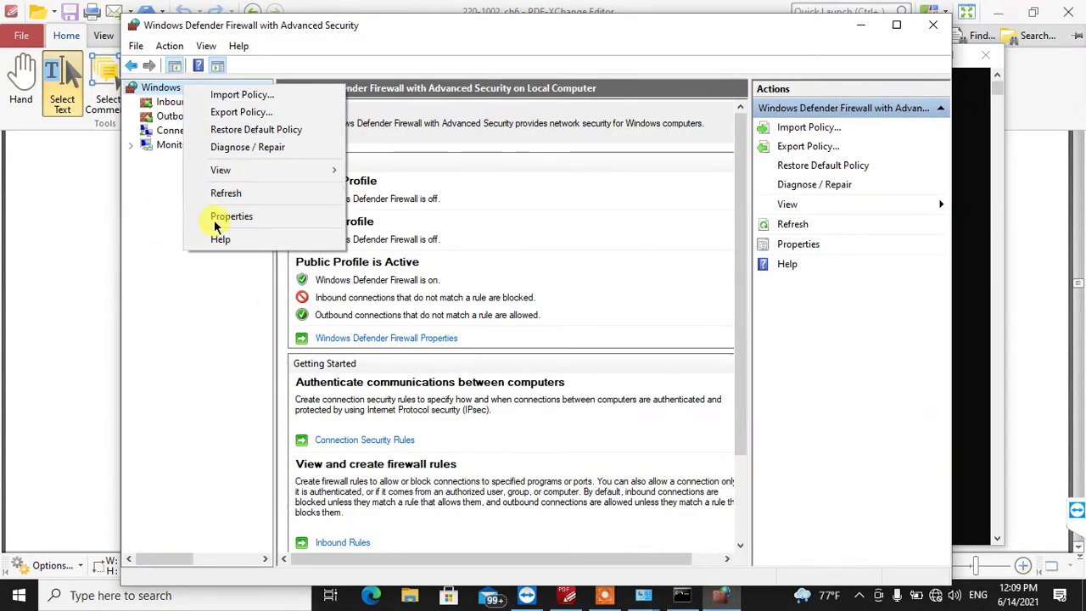
pyautogui.click(216, 215)
pyautogui.click(572, 196)
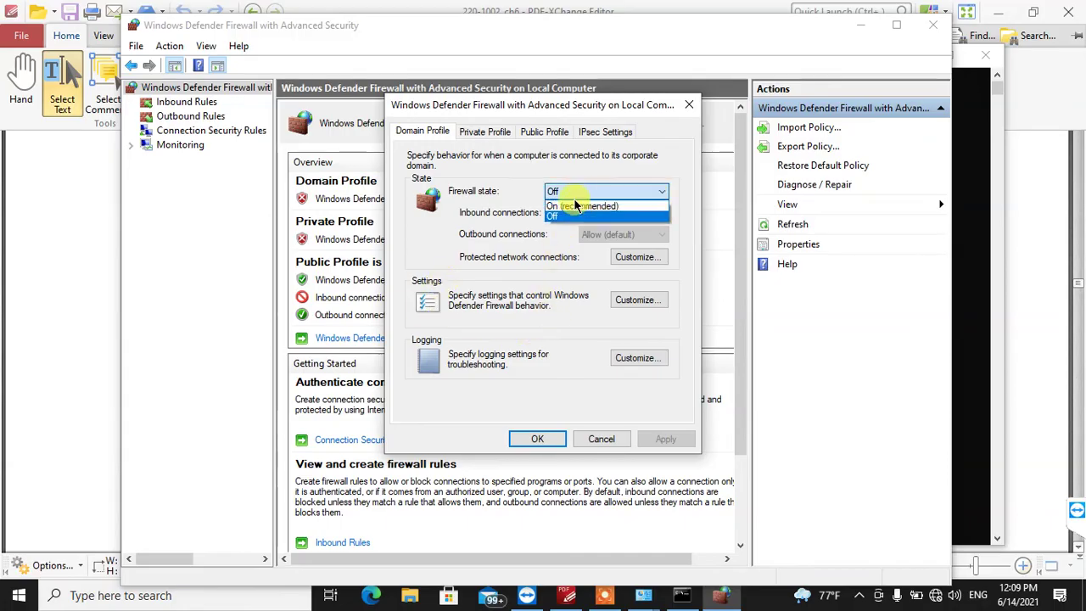
pyautogui.click(562, 206)
# - Set the Private Profile's firewall state to On (recommended) and apply the firewall property changes
pyautogui.click(492, 134)
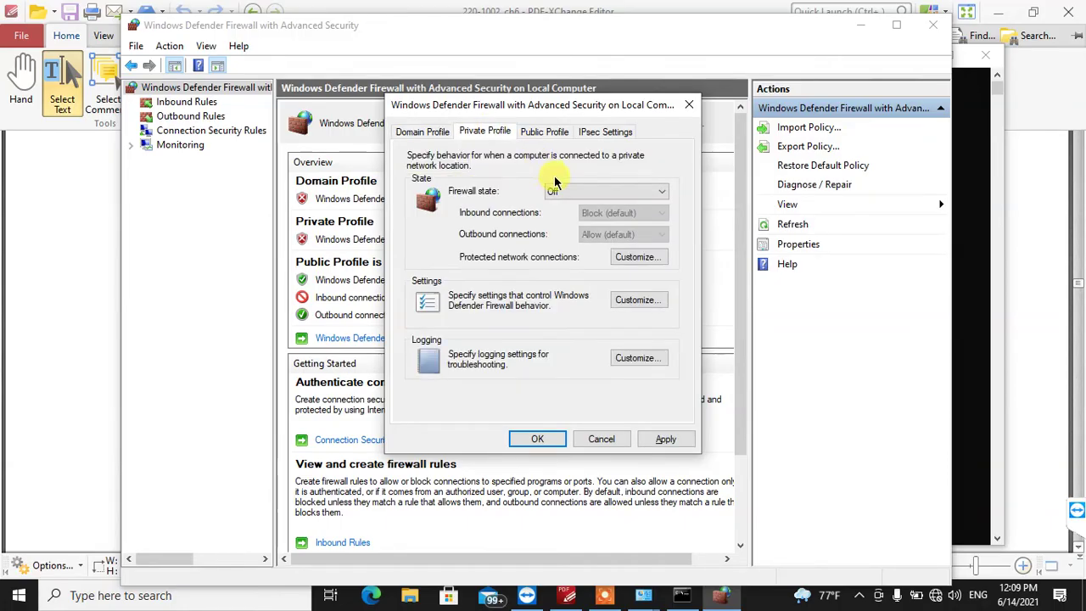
pyautogui.click(556, 191)
pyautogui.click(585, 205)
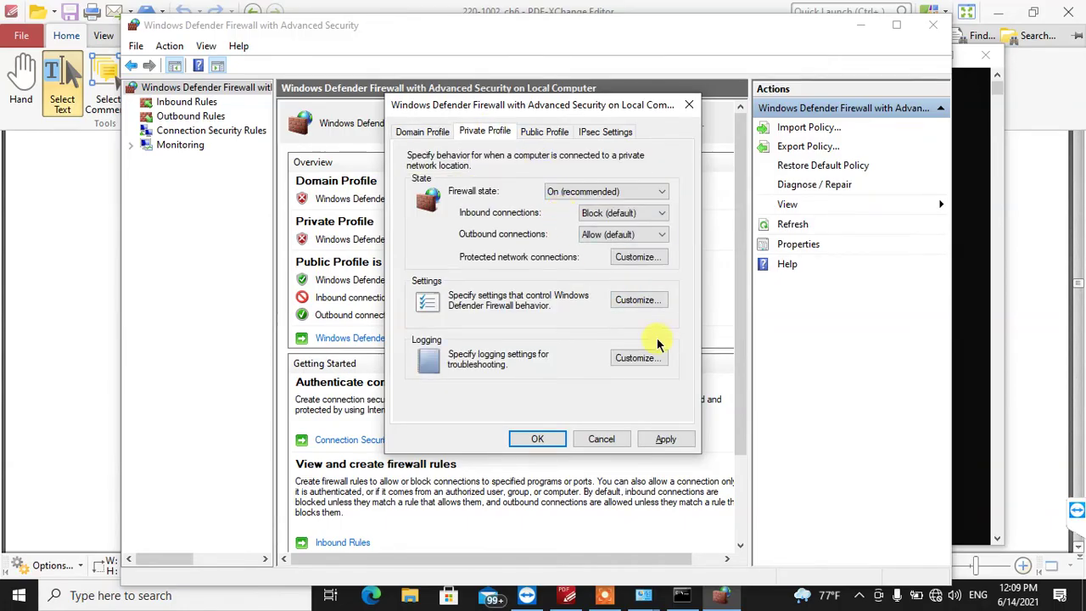
pyautogui.click(659, 438)
pyautogui.click(543, 439)
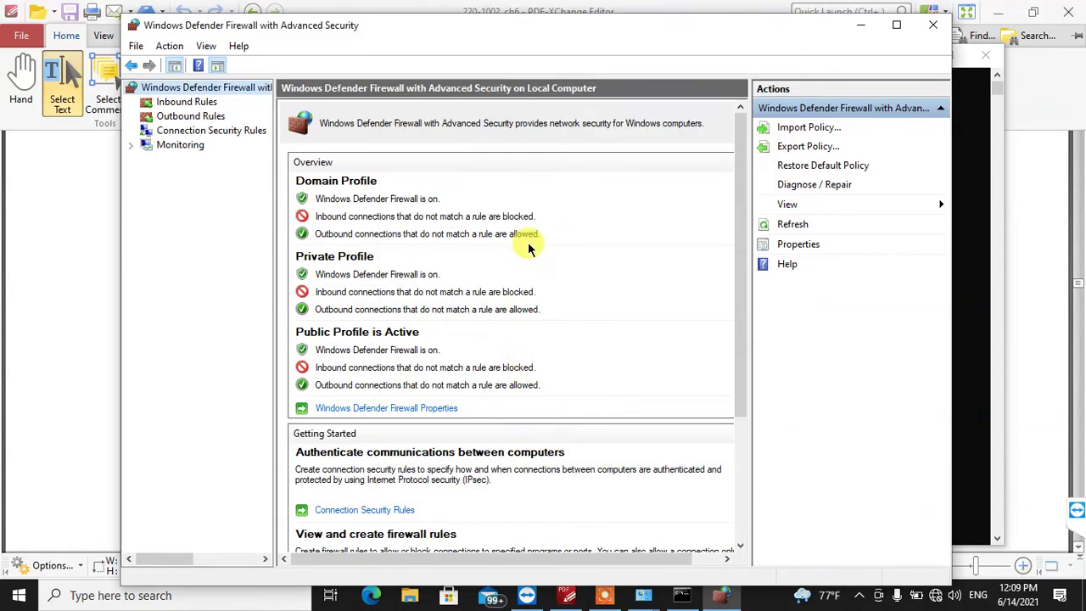
pyautogui.scroll(-3, 586, 225)
pyautogui.scroll(3, 586, 225)
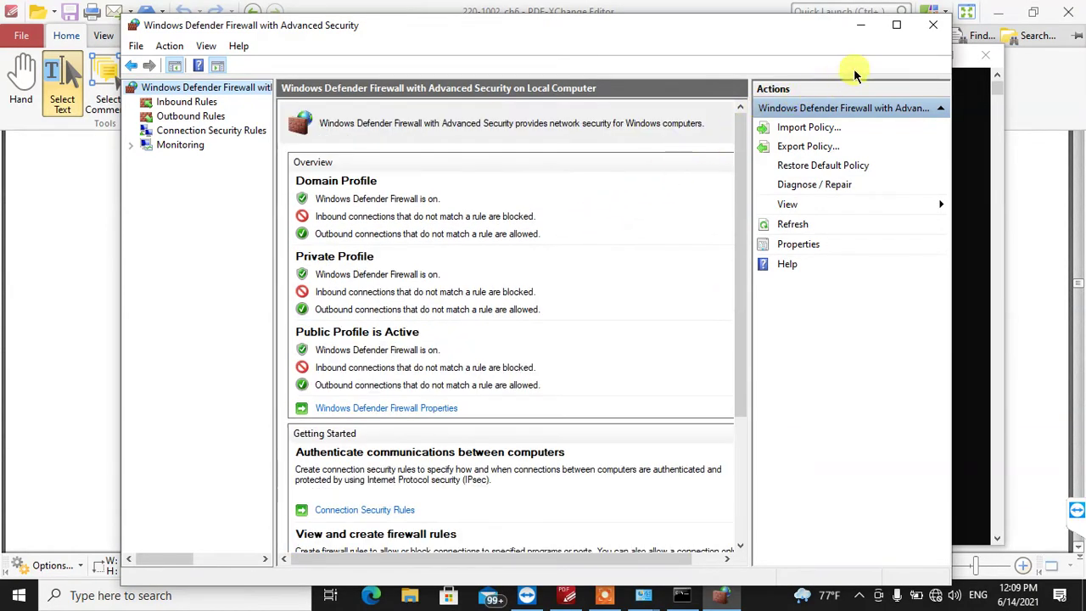
# - Minimize the firewall window and ping 192.168.10.34 from the Command Prompt
pyautogui.click(860, 25)
pyautogui.click(706, 298)
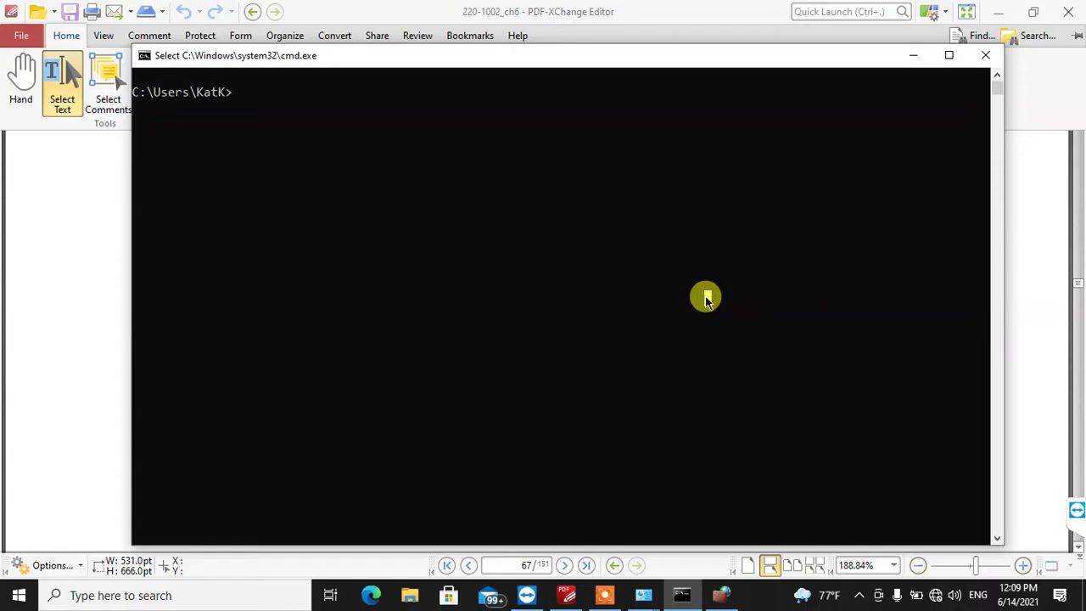
pyautogui.write('ping 192.168.10.3')
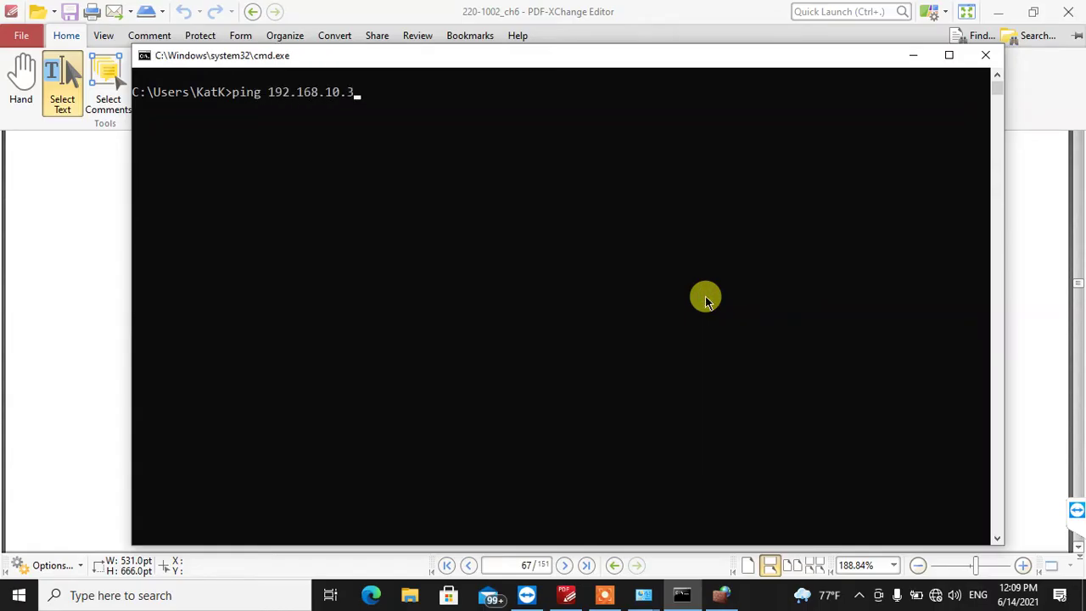
pyautogui.write('4')
pyautogui.press('Return')
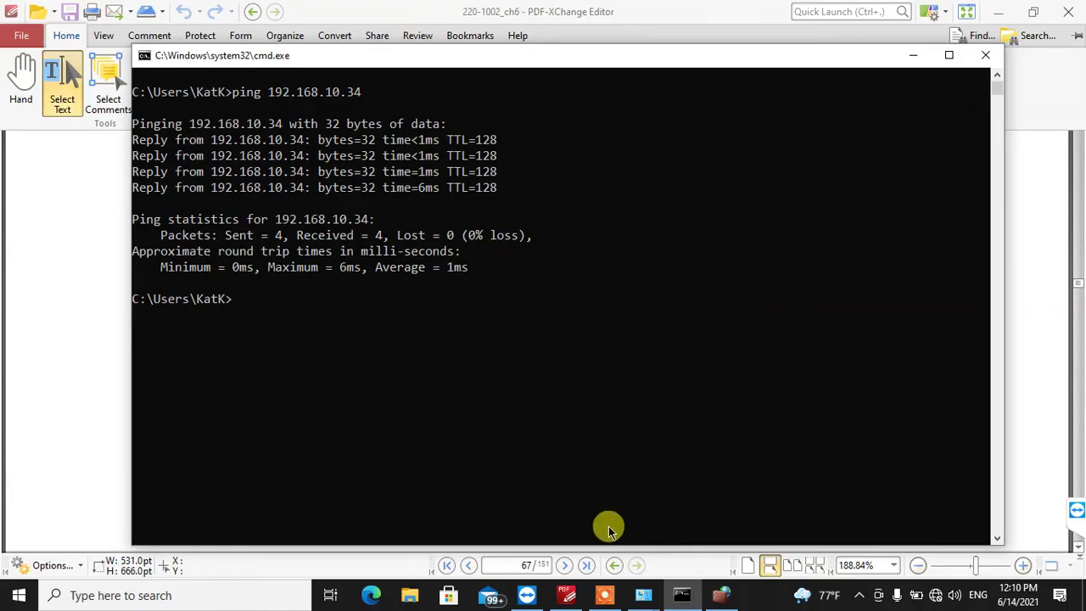
# - Return to Windows Defender Firewall and look through the full list of inbound rules
pyautogui.click(717, 597)
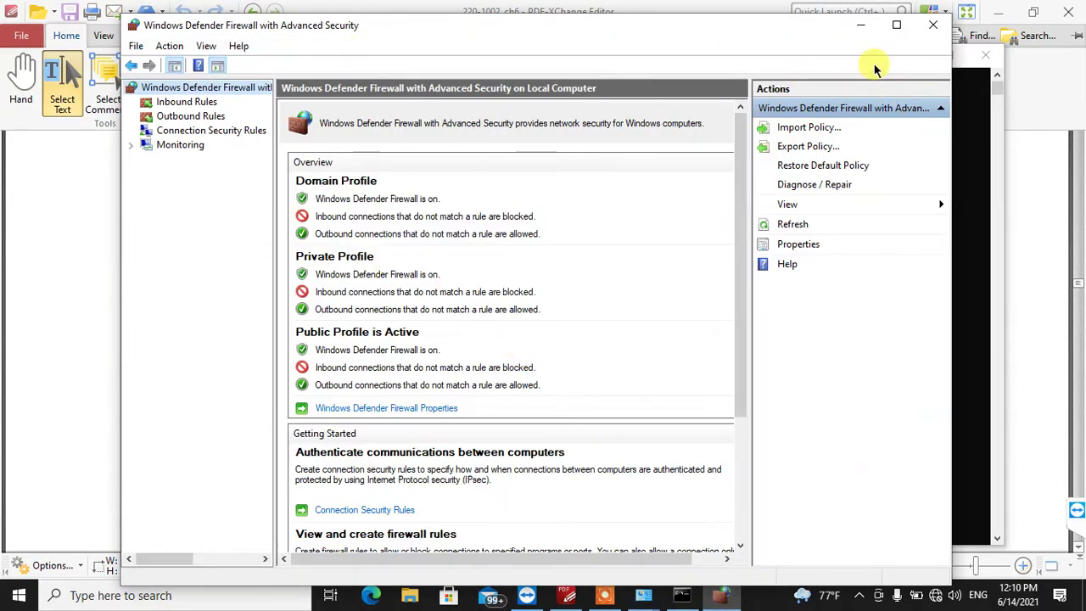
pyautogui.moveTo(699, 40); pyautogui.dragTo(689, 32)
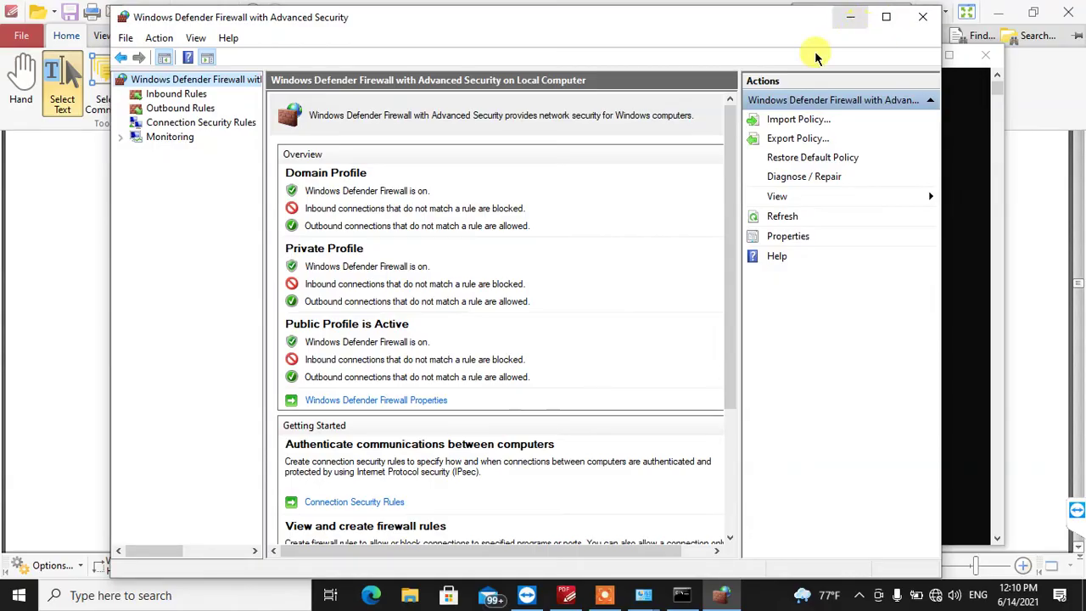
pyautogui.click(174, 95)
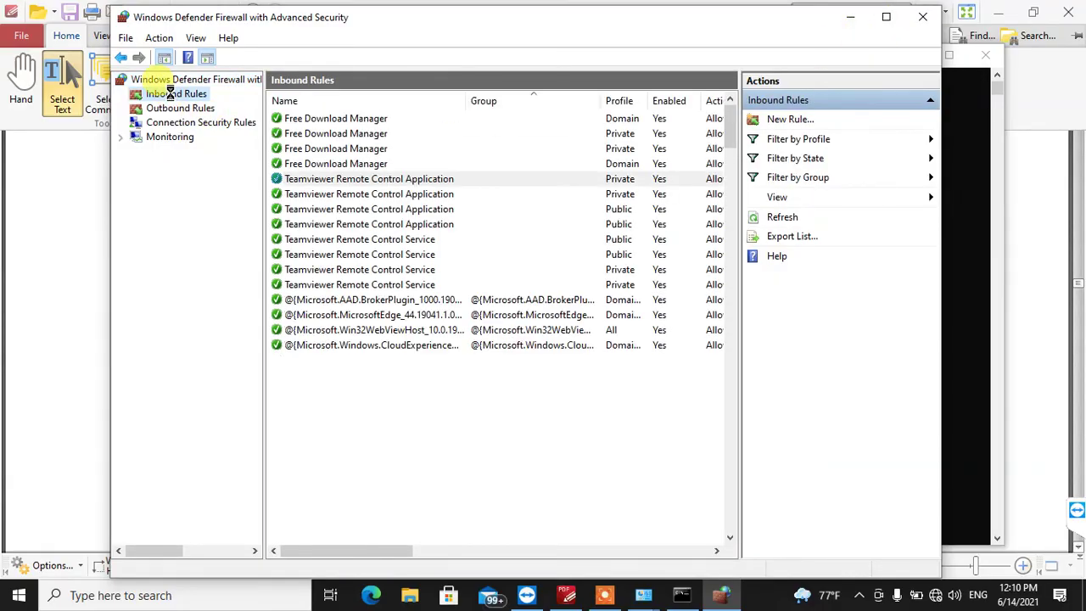
pyautogui.scroll(-3, 356, 253)
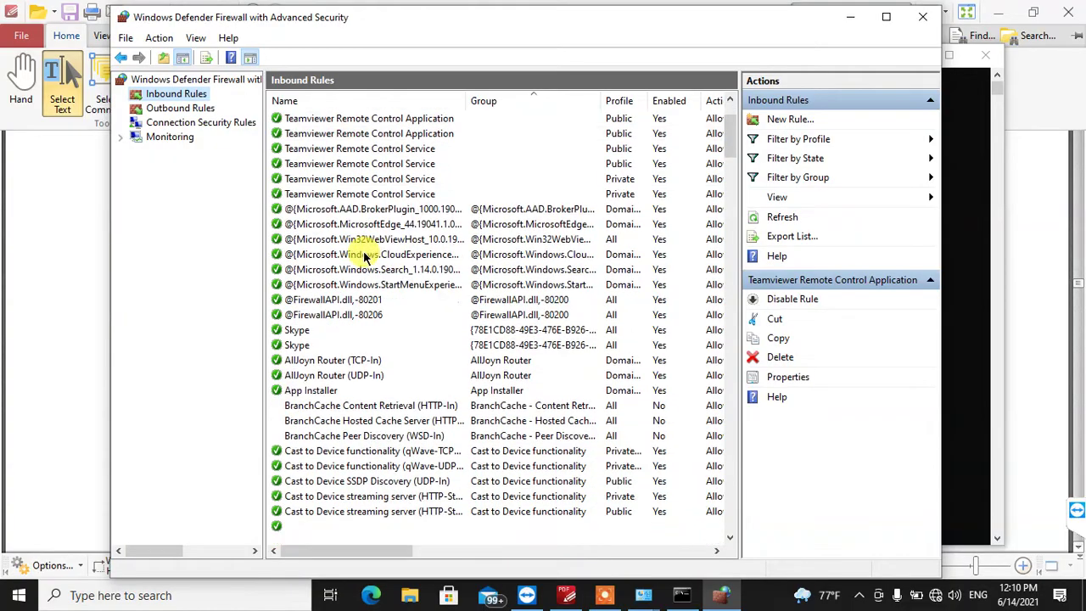
pyautogui.scroll(-9, 365, 258)
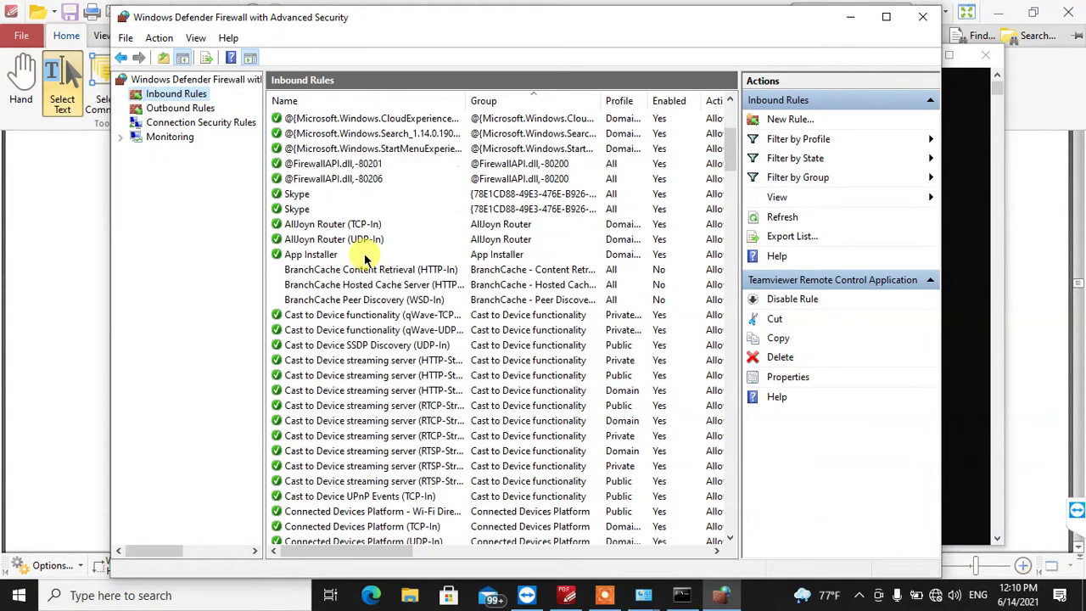
pyautogui.scroll(-5, 368, 267)
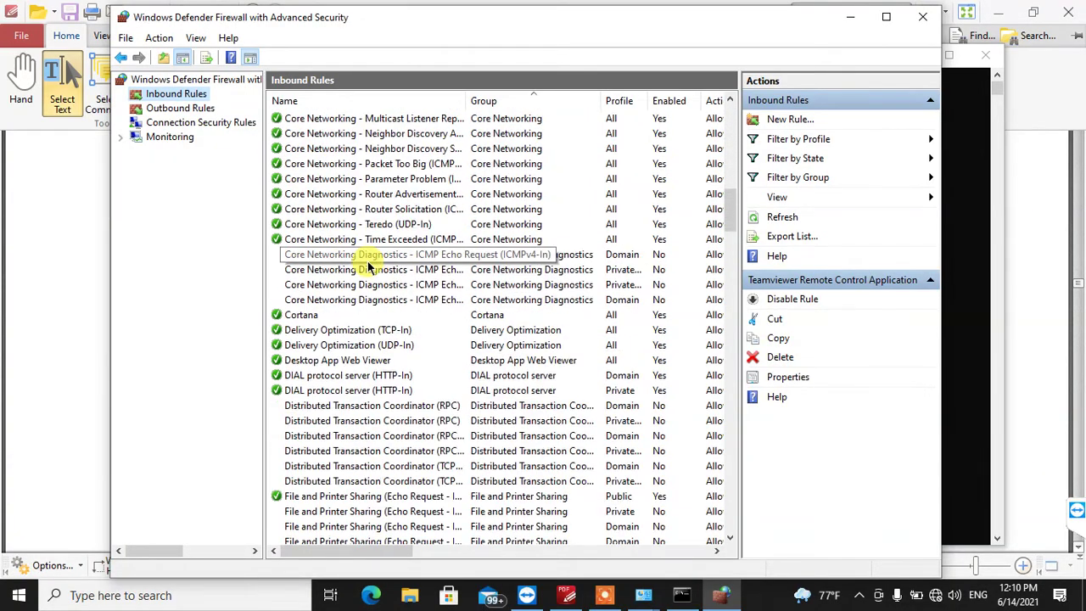
pyautogui.scroll(-17, 367, 266)
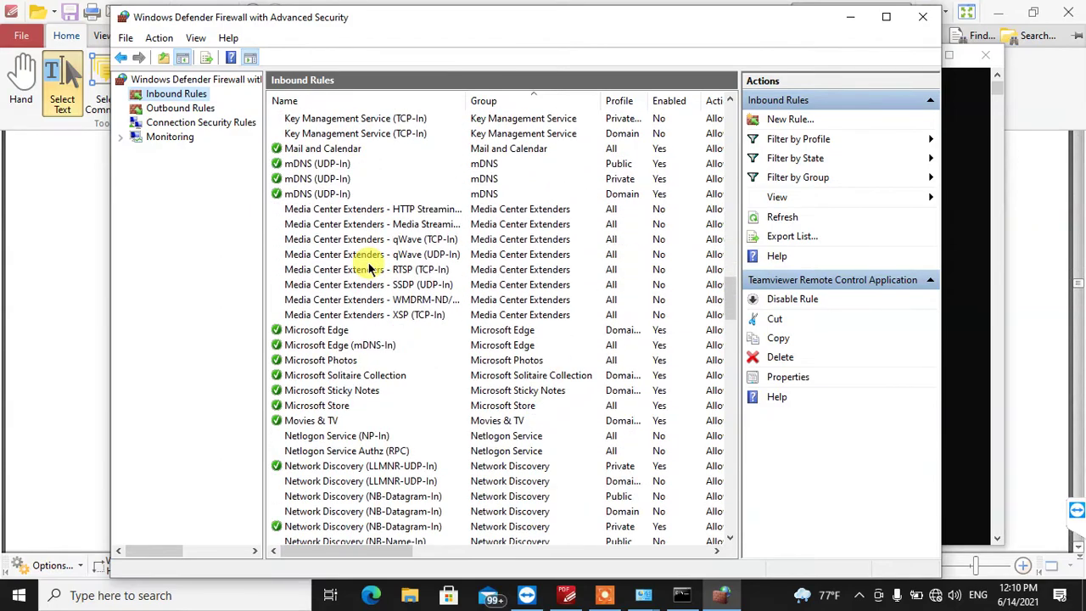
pyautogui.scroll(-20, 367, 268)
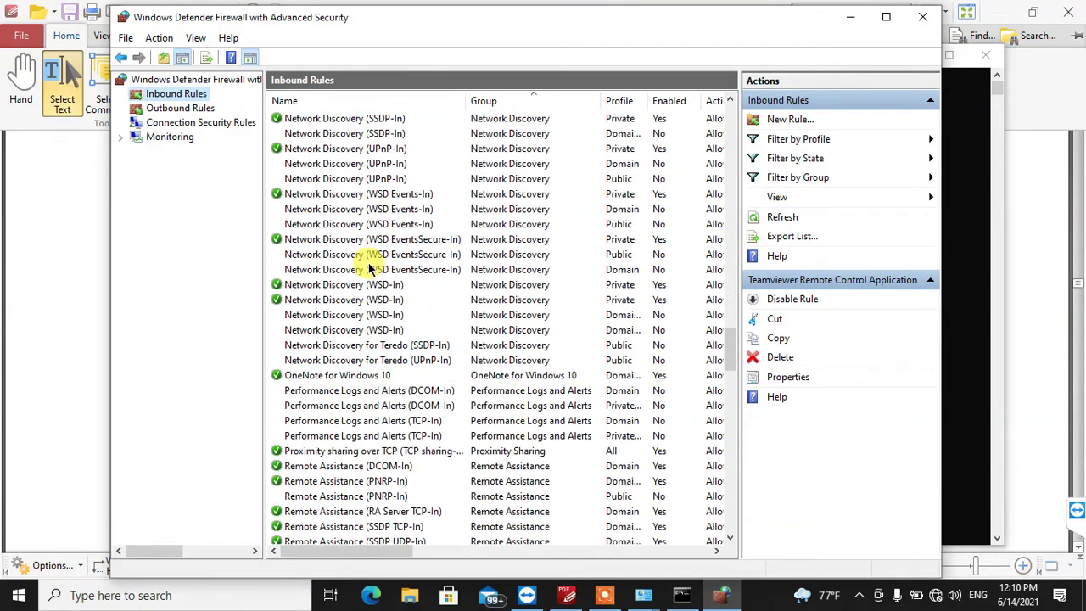
pyautogui.scroll(-20, 367, 268)
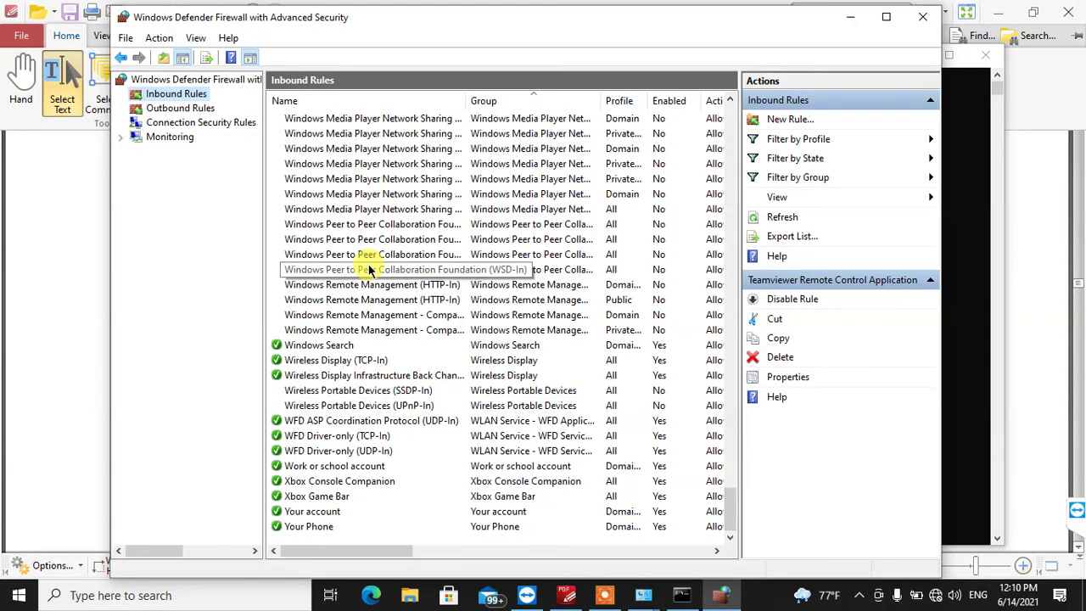
pyautogui.scroll(1, 368, 268)
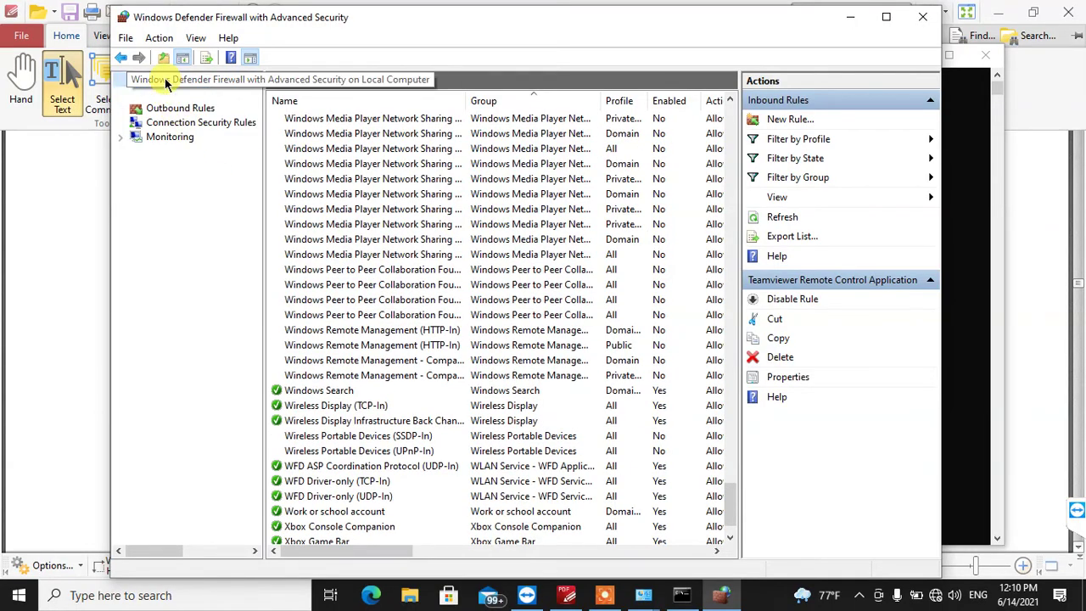
# - Open the local computer's firewall properties and check the Domain Profile's outbound connection options
pyautogui.click(166, 82)
pyautogui.rightClick(167, 83)
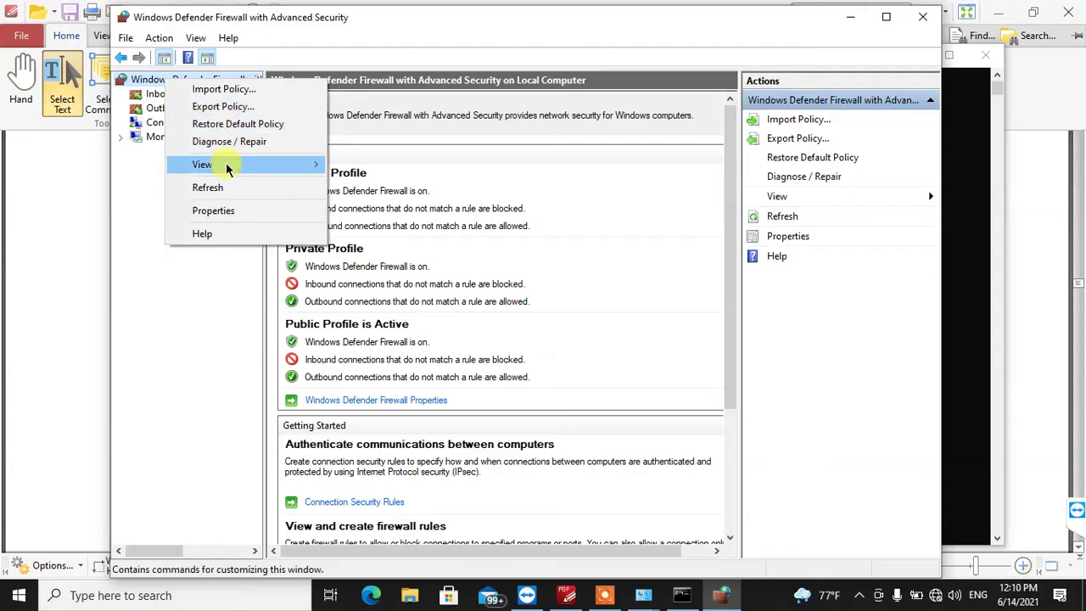
pyautogui.click(222, 210)
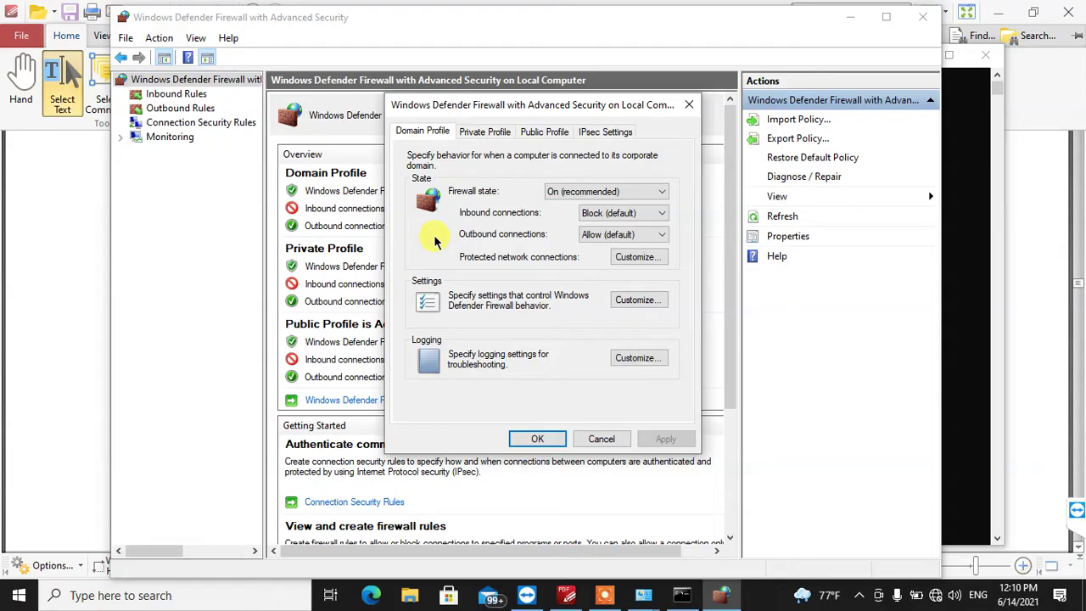
pyautogui.click(616, 236)
pyautogui.click(616, 236)
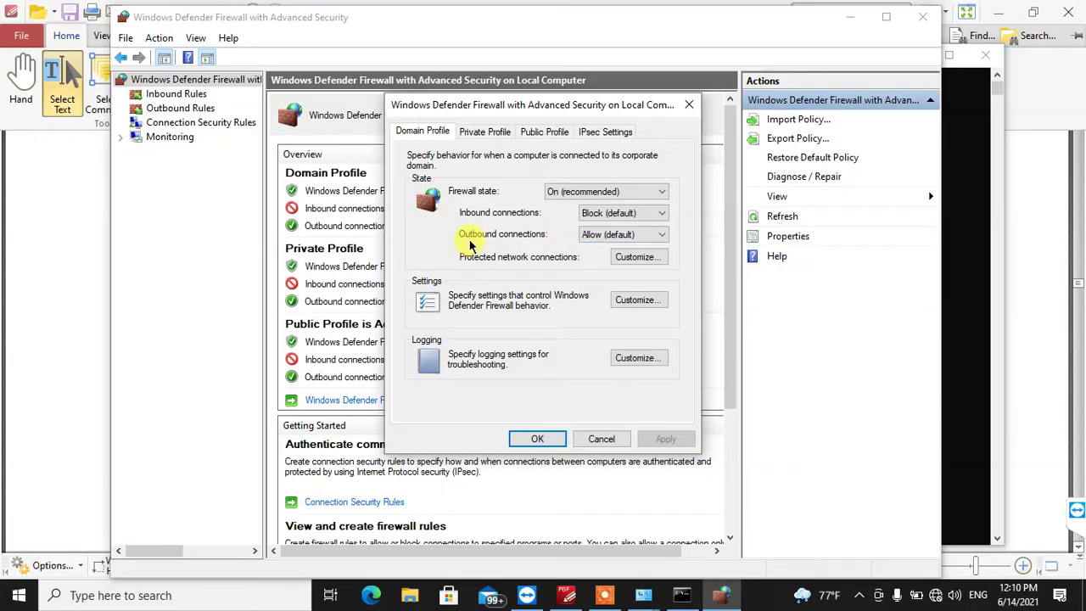
# - View the protected network connections for the Domain Profile and leave the dialog without changes
pyautogui.click(637, 256)
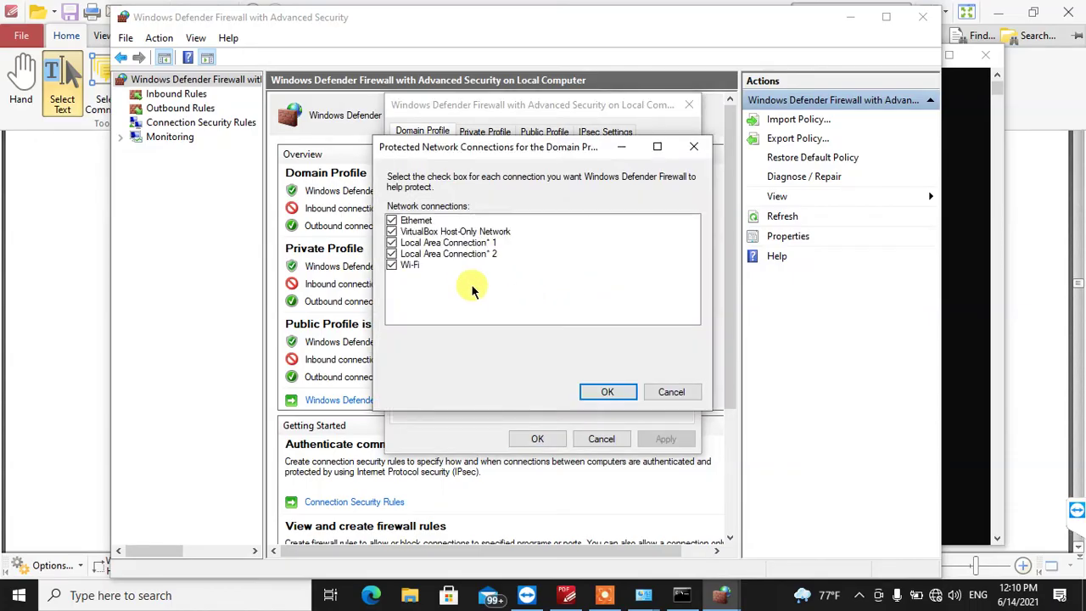
pyautogui.click(658, 394)
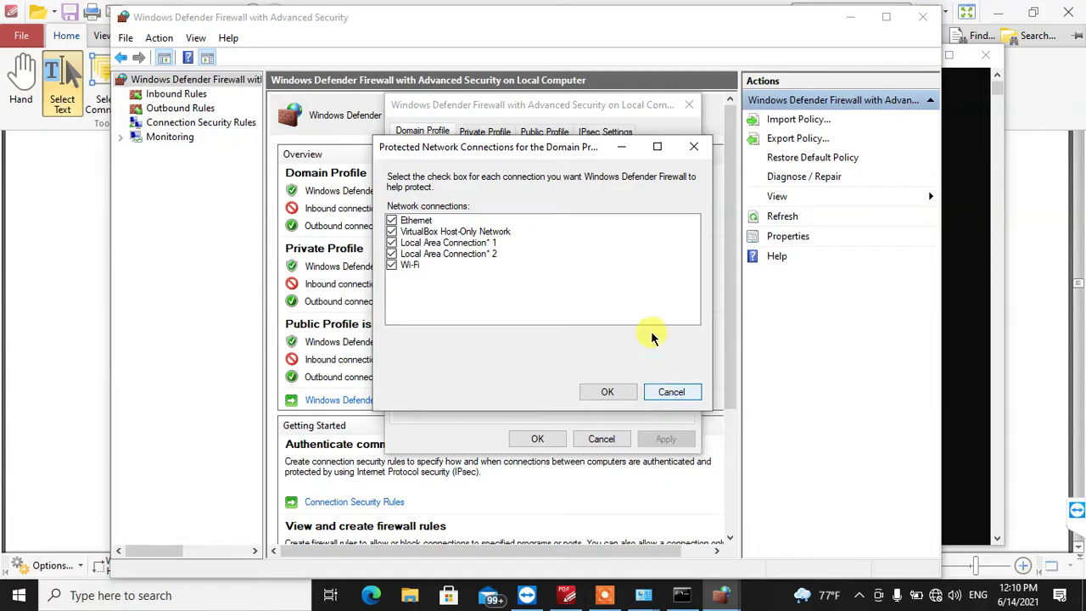
pyautogui.moveTo(542, 147); pyautogui.dragTo(495, 146)
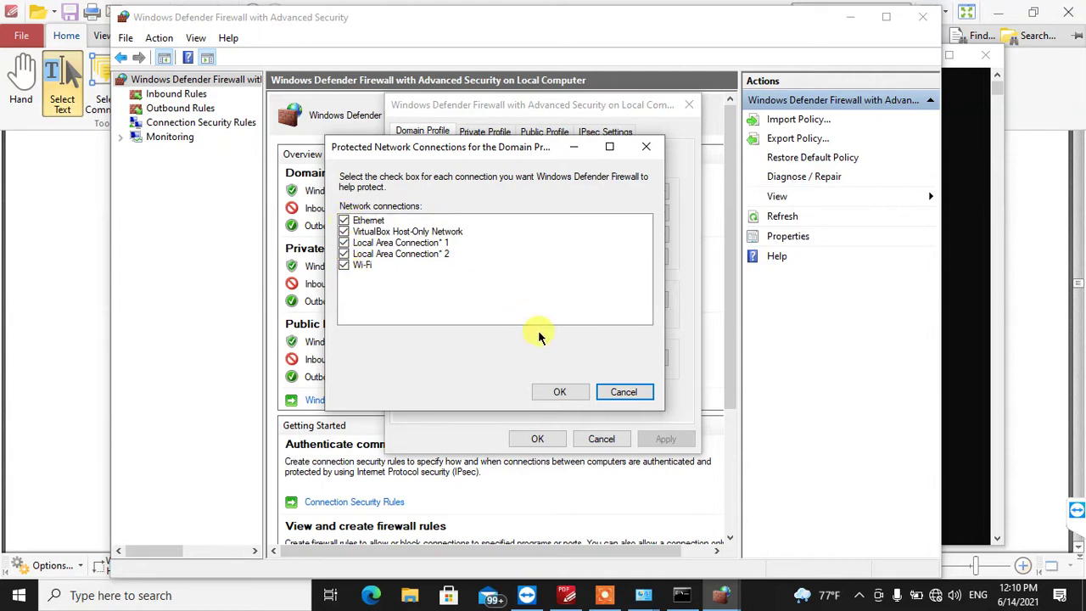
pyautogui.click(624, 391)
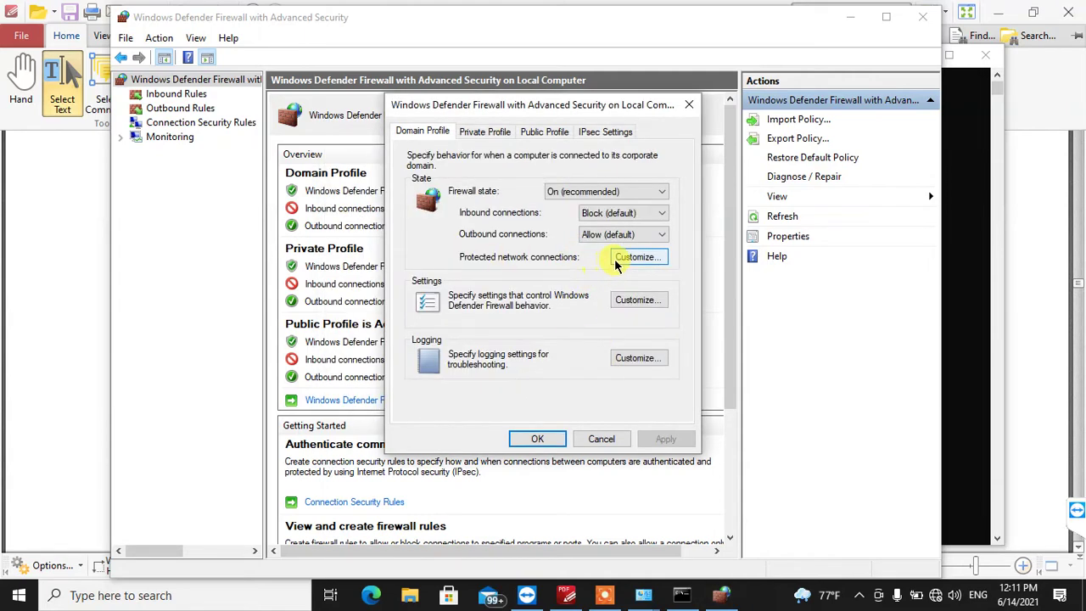
# - View the customizable firewall behavior settings for the Domain Profile and leave the firewall properties without changes
pyautogui.click(634, 303)
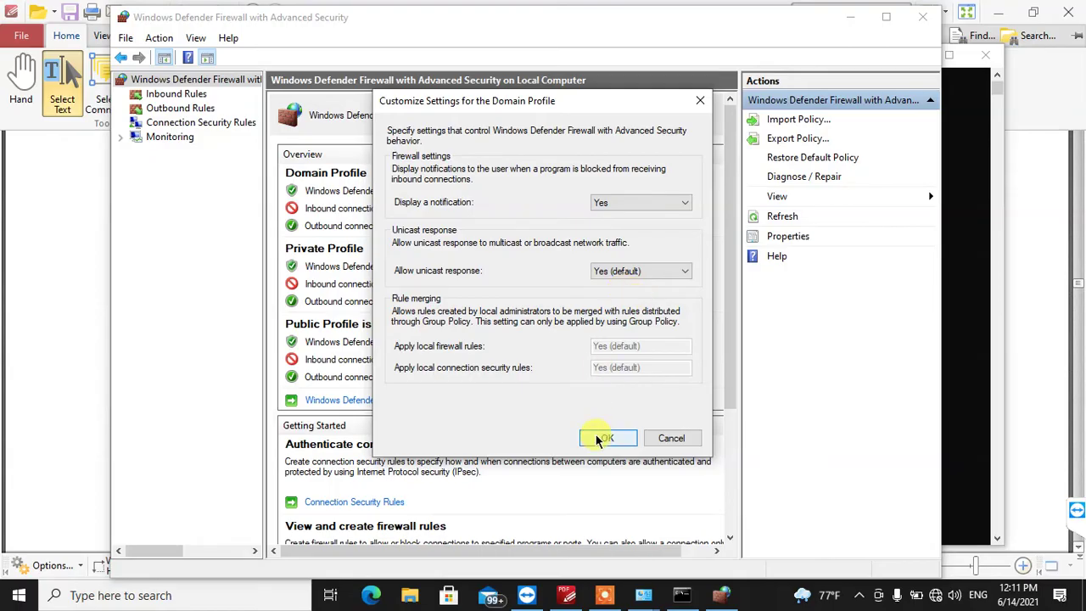
pyautogui.click(617, 439)
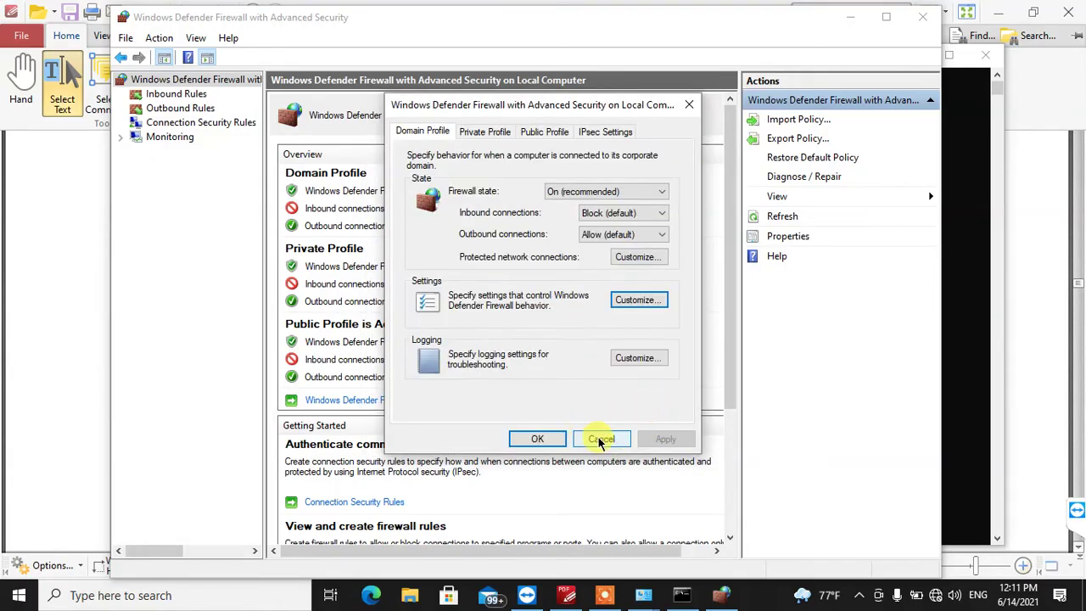
pyautogui.click(599, 438)
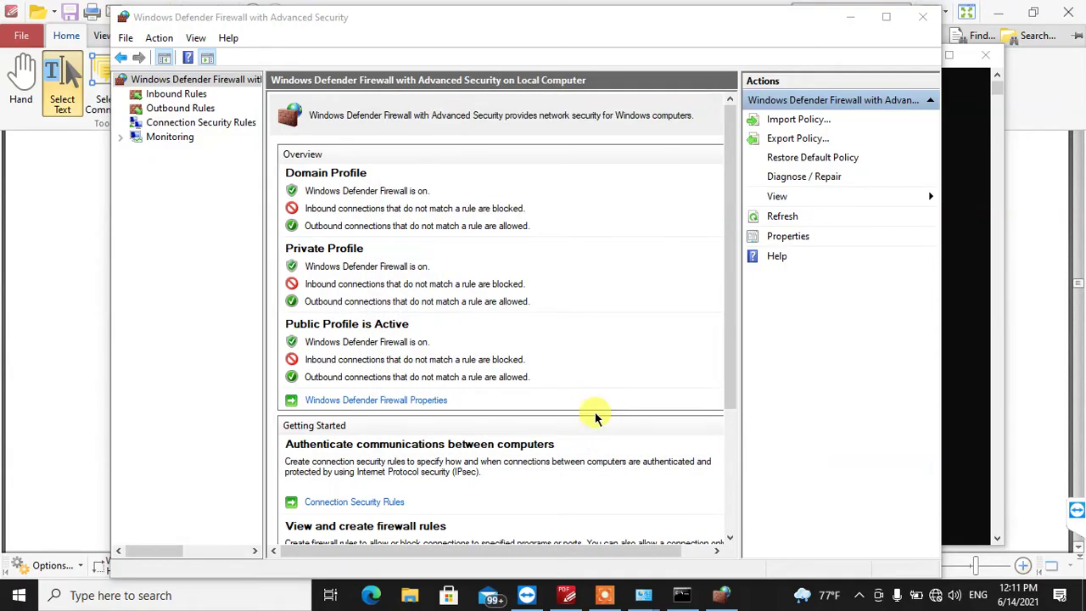
pyautogui.click(167, 80)
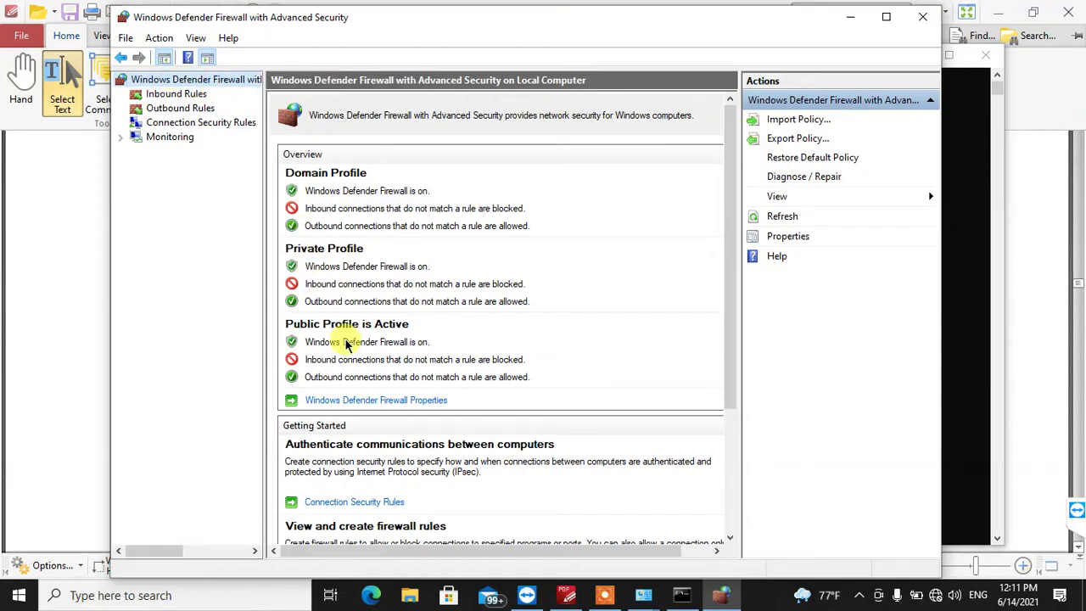
pyautogui.click(604, 593)
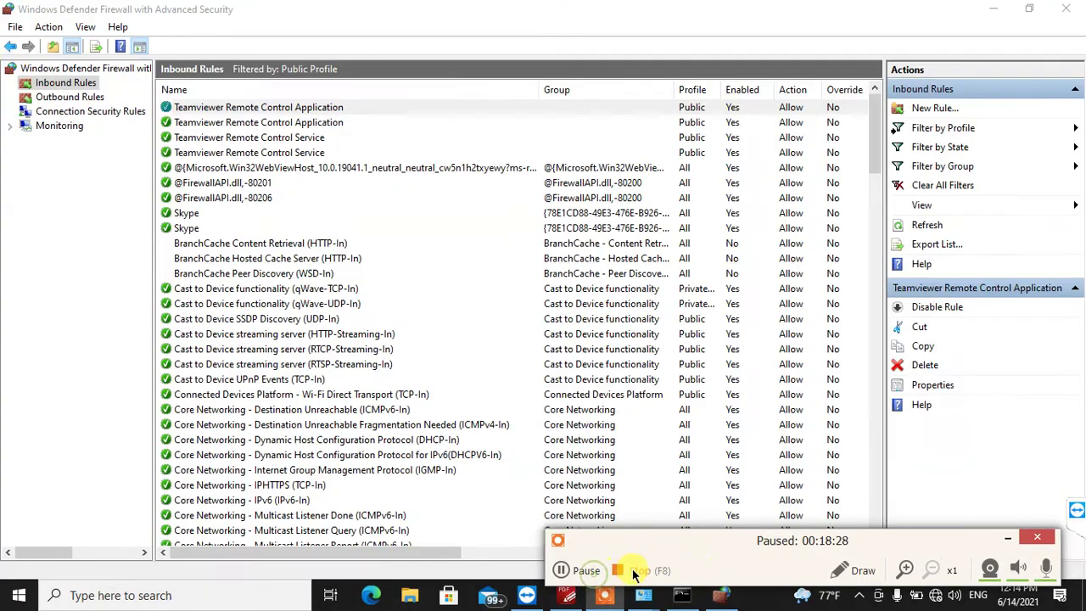
pyautogui.click(1007, 538)
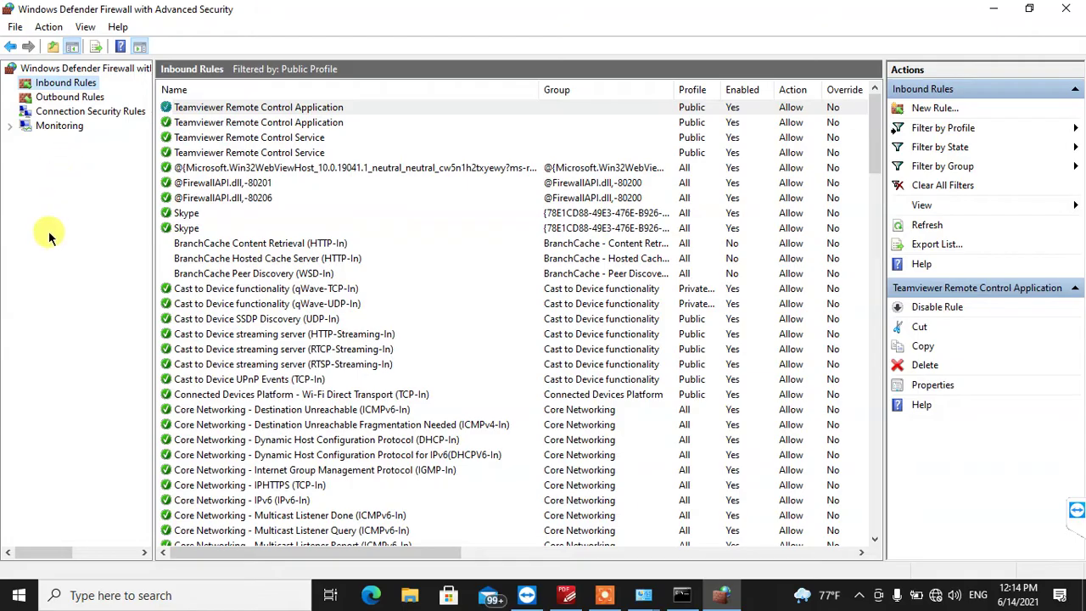
# - Start a new custom inbound rule that applies to all programs
pyautogui.click(929, 108)
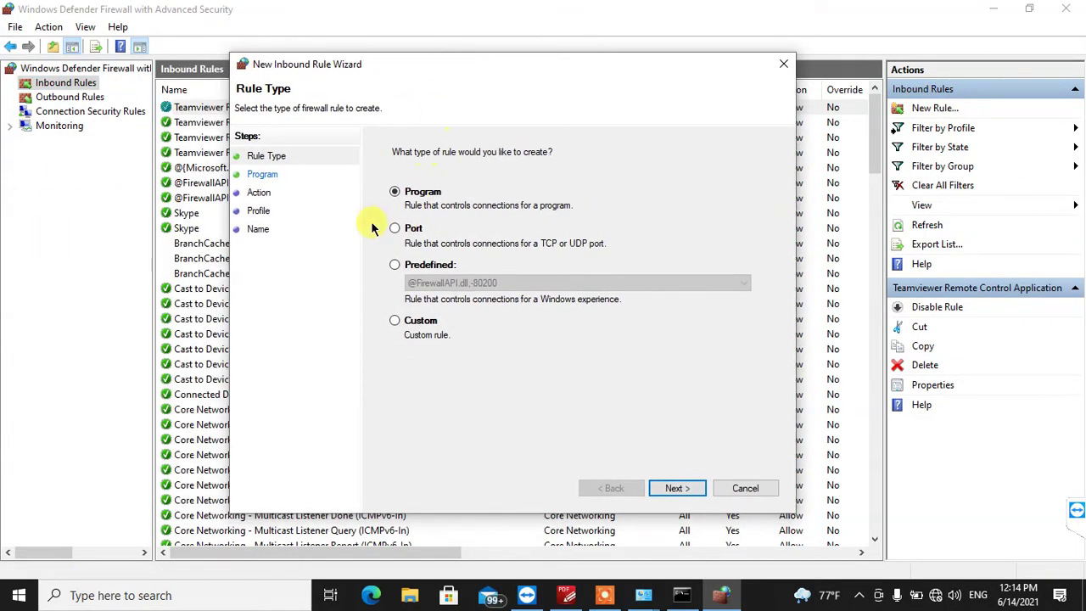
pyautogui.click(394, 320)
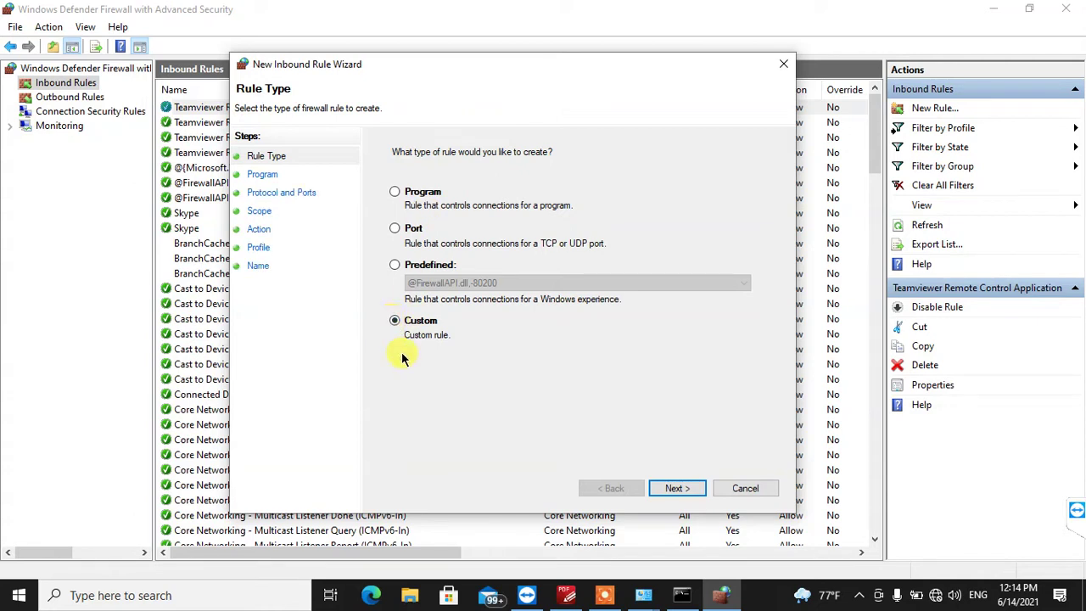
pyautogui.click(676, 489)
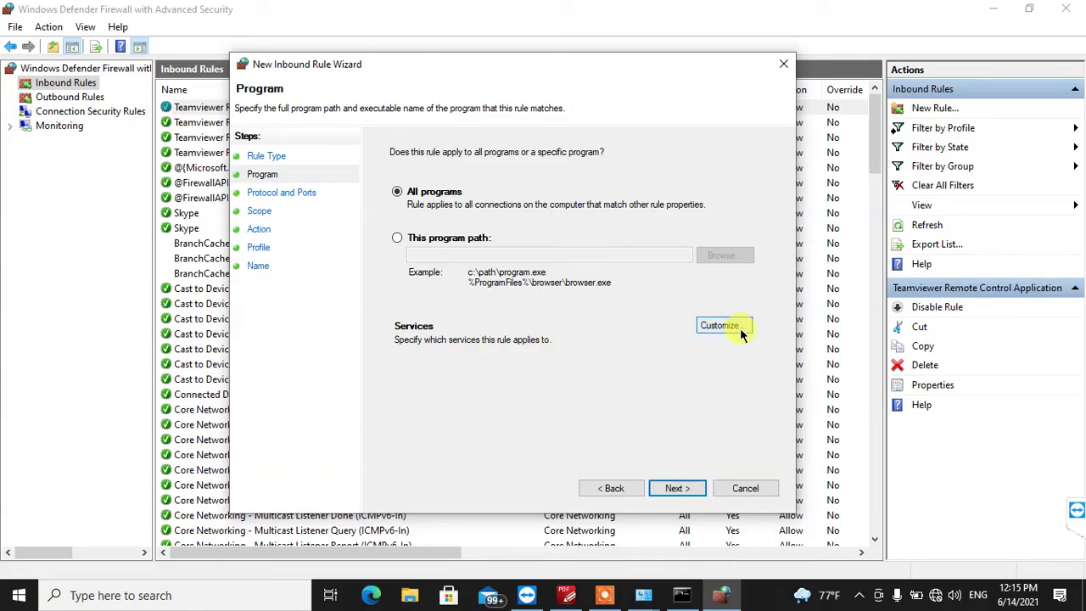
pyautogui.click(670, 488)
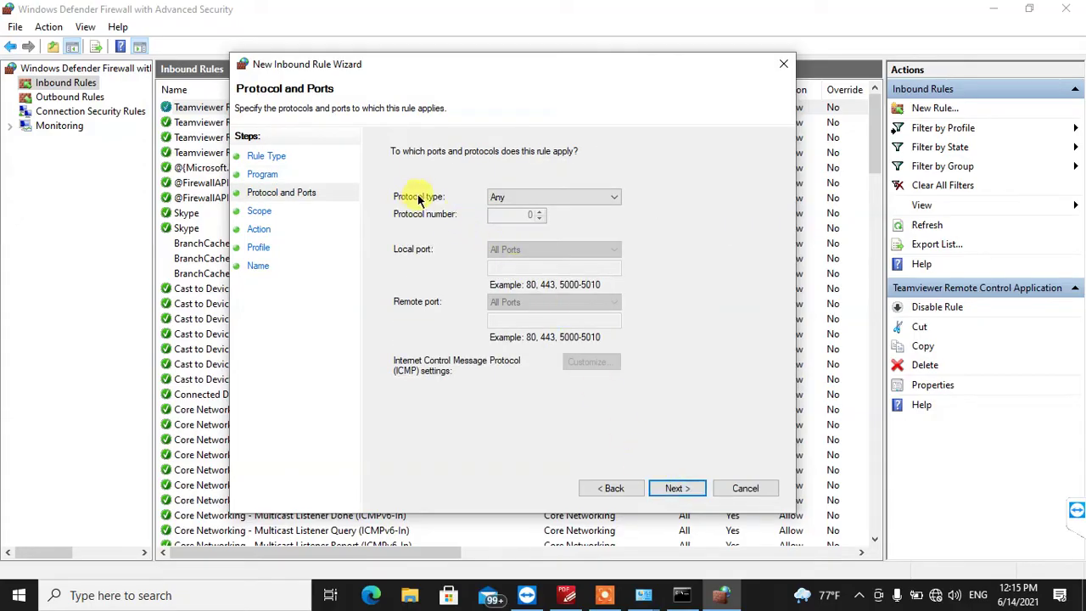
# - Set the new rule's protocol type to ICMPv4 and keep its scope at any local and remote IP address
pyautogui.click(521, 195)
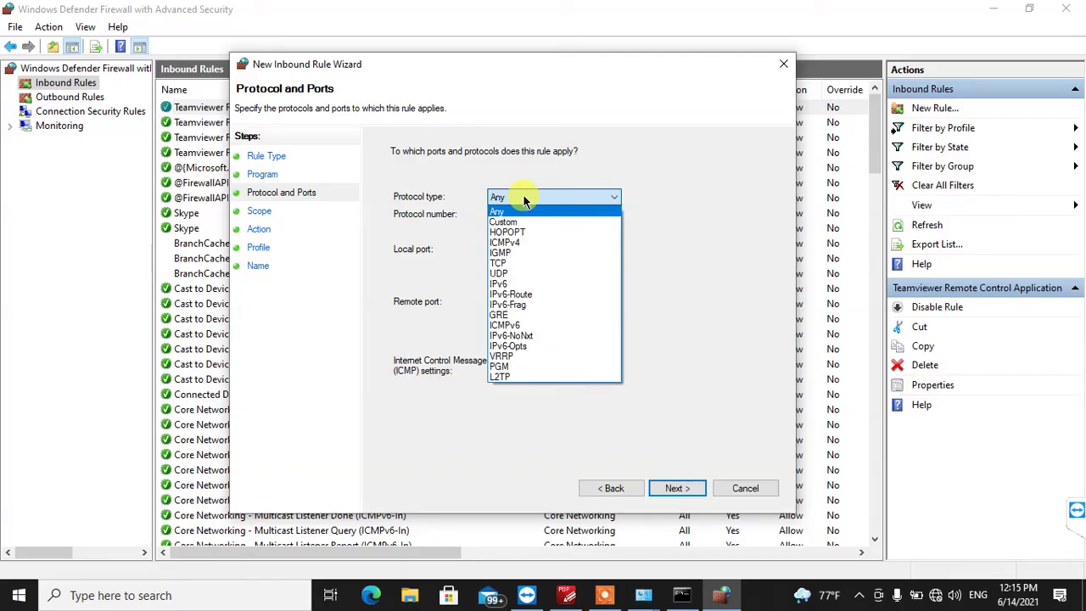
pyautogui.click(513, 241)
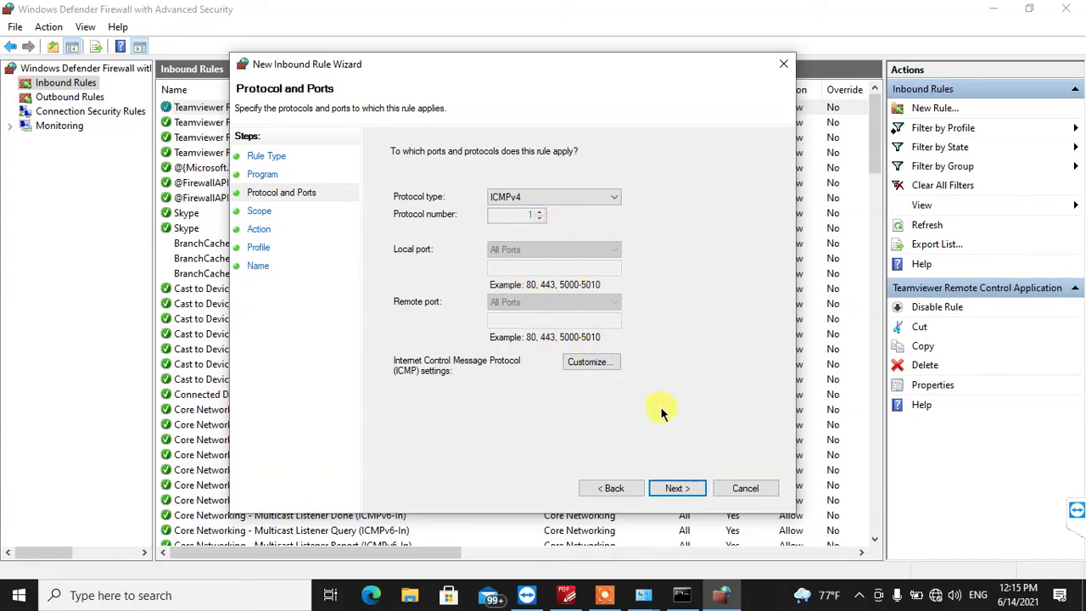
pyautogui.press('Return')
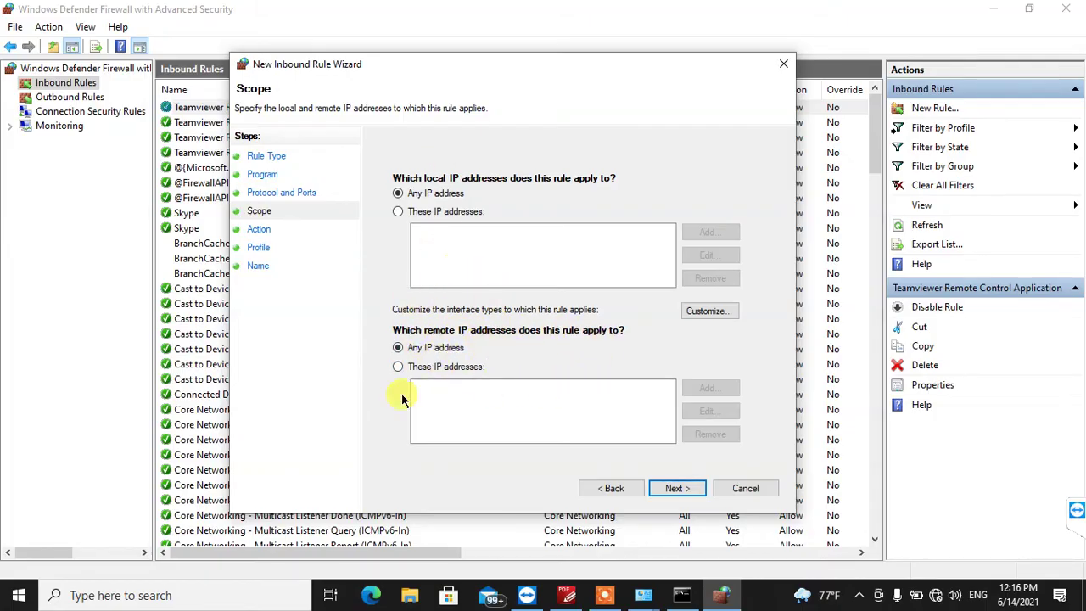
pyautogui.click(676, 488)
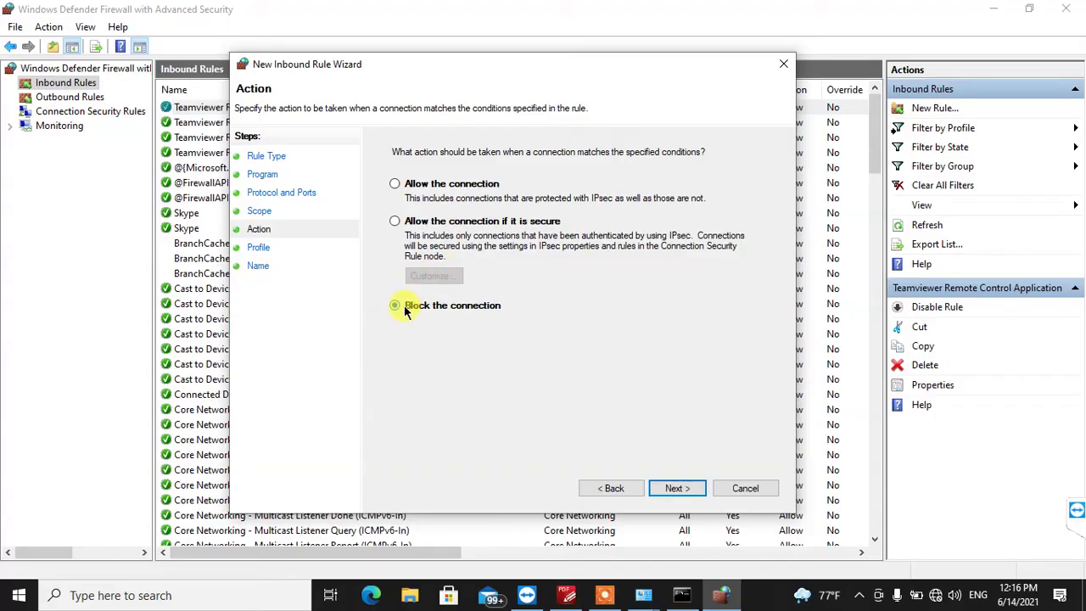
# - Make the rule block the connection on the Domain, Private and Public profiles, and finish it with the name ping_block
pyautogui.click(660, 486)
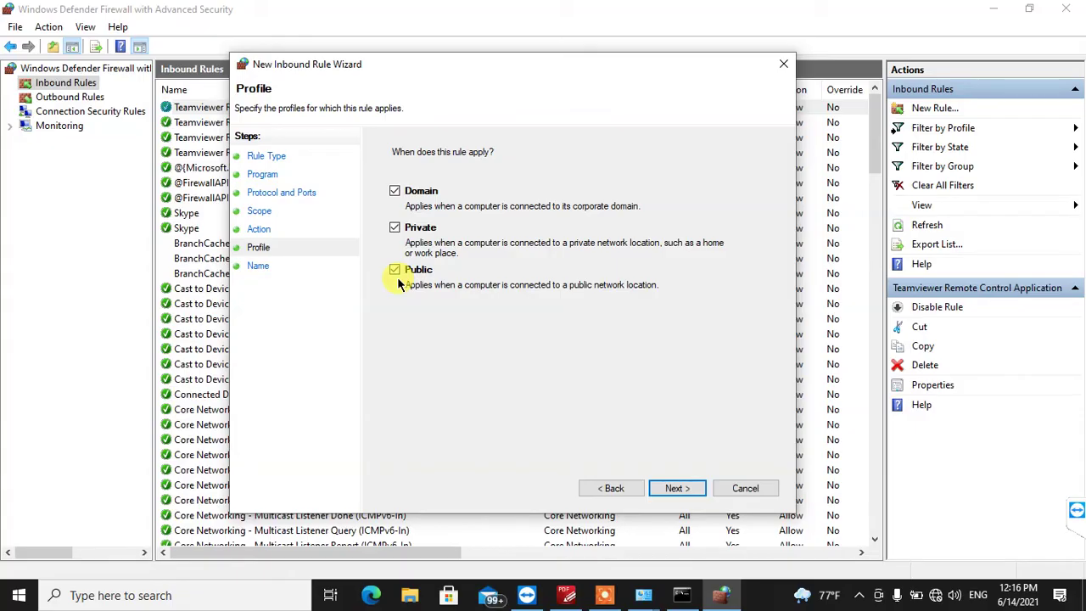
pyautogui.click(691, 488)
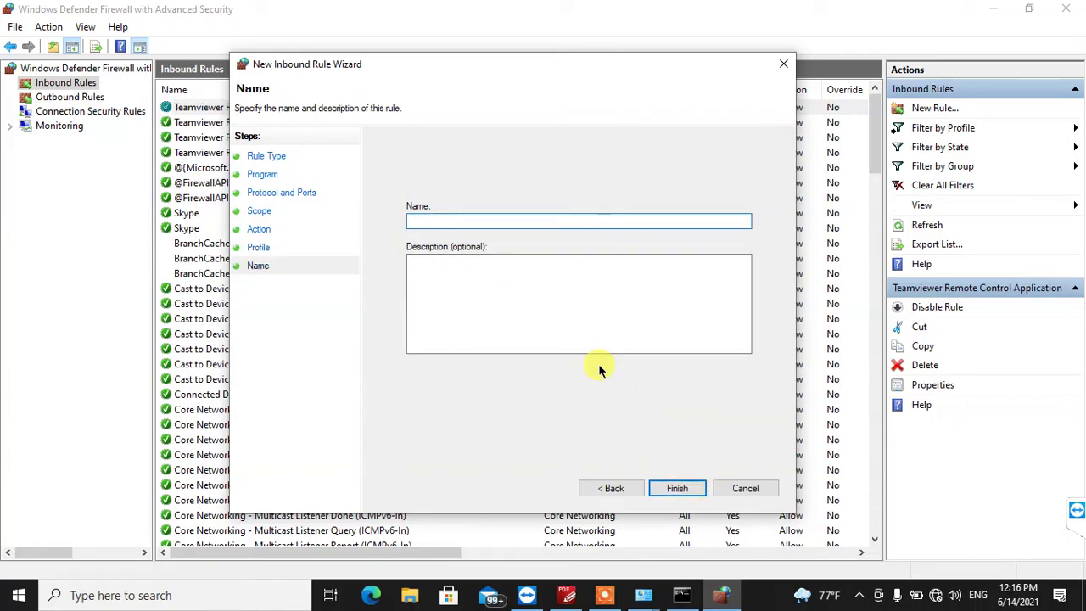
pyautogui.write('pin')
pyautogui.press('BackSpace')
pyautogui.press('BackSpace')
pyautogui.press('BackSpace')
pyautogui.write('pin')
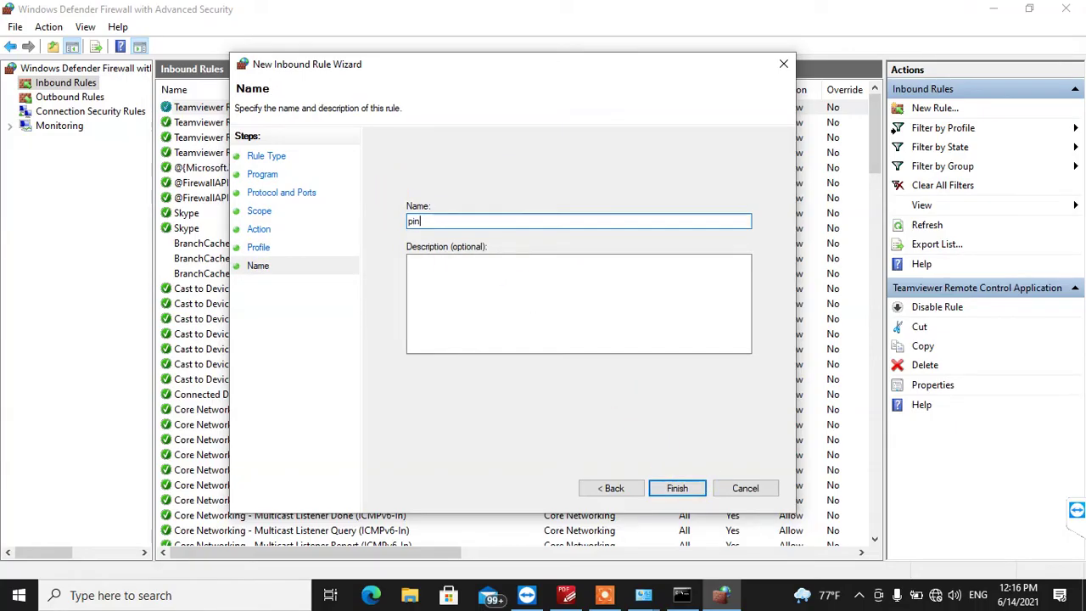
pyautogui.write('g_b')
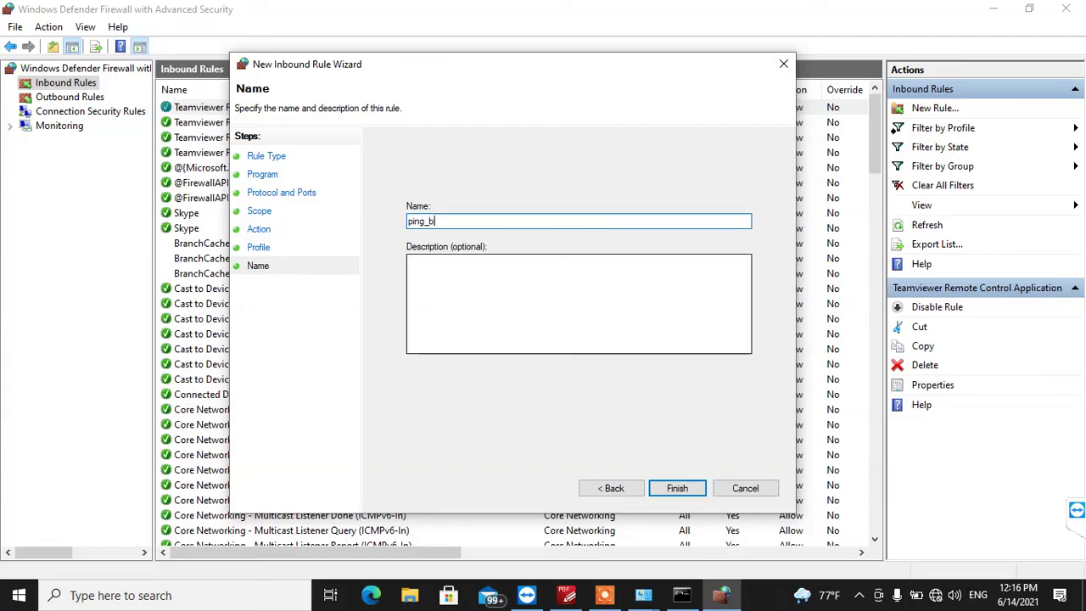
pyautogui.write('lock')
pyautogui.click(671, 489)
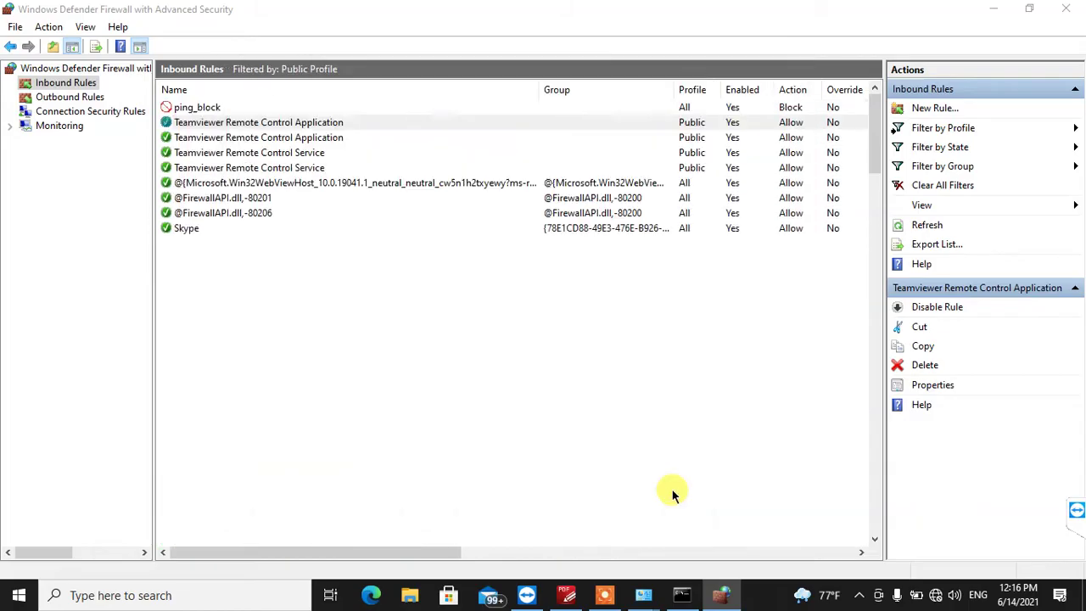
pyautogui.click(181, 107)
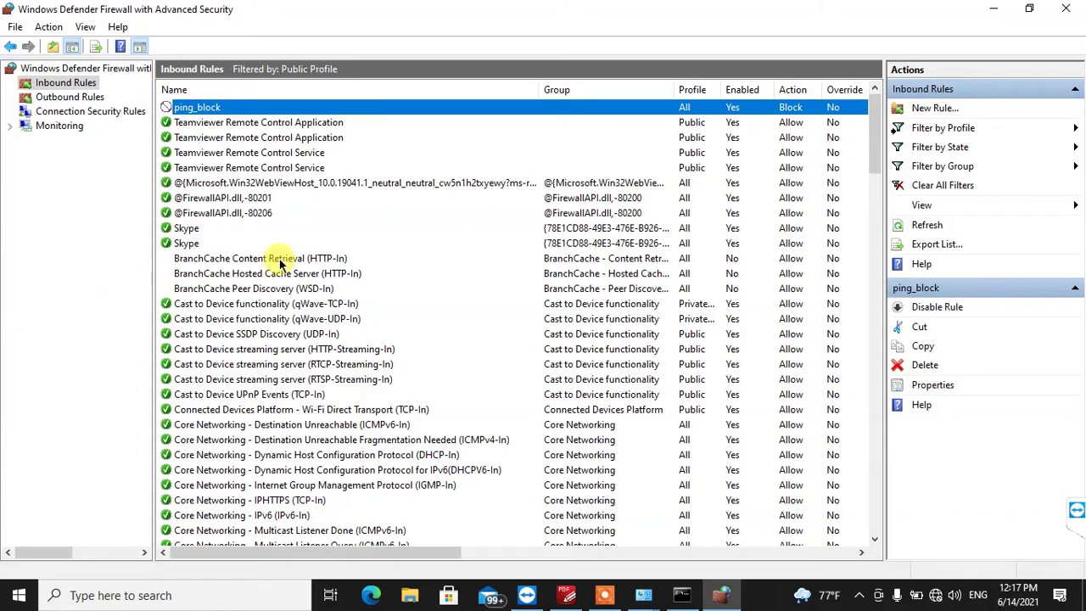
pyautogui.rightClick(223, 107)
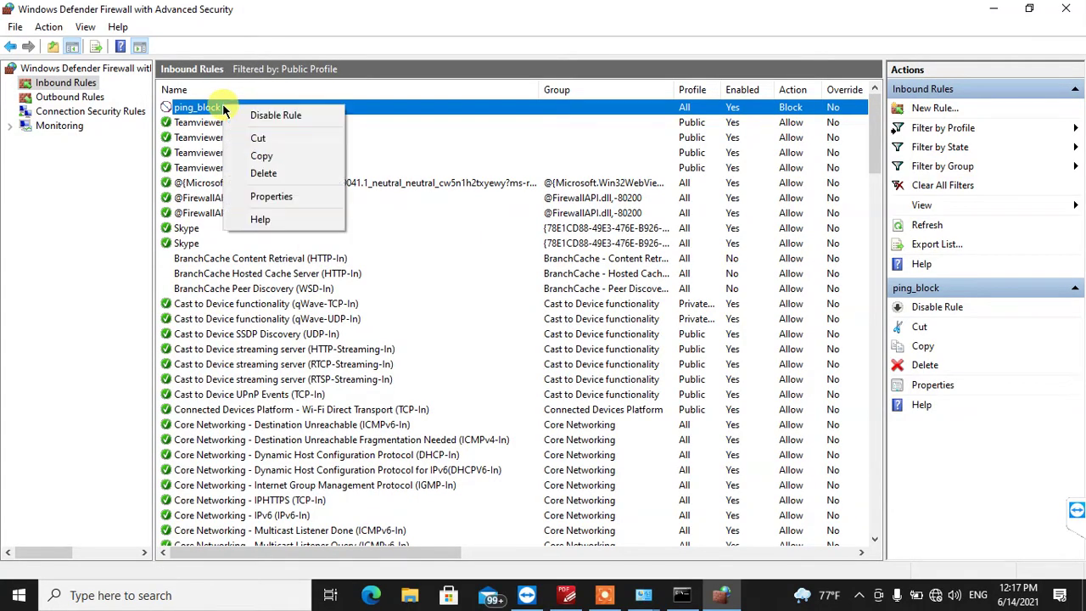
pyautogui.click(405, 20)
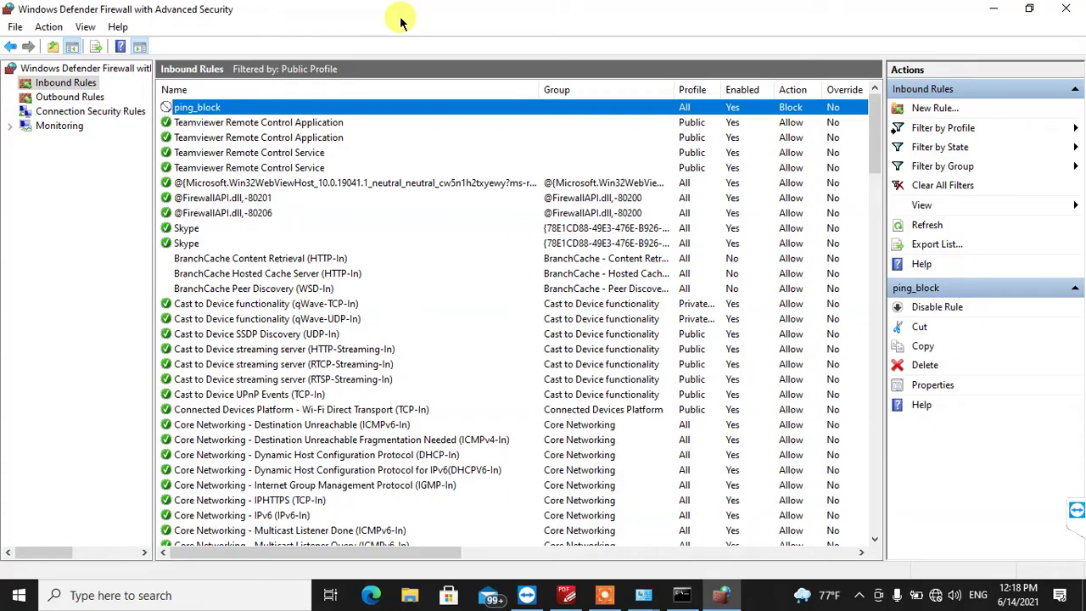
# - Disable the ping_block inbound rule and enable it again
pyautogui.click(192, 107)
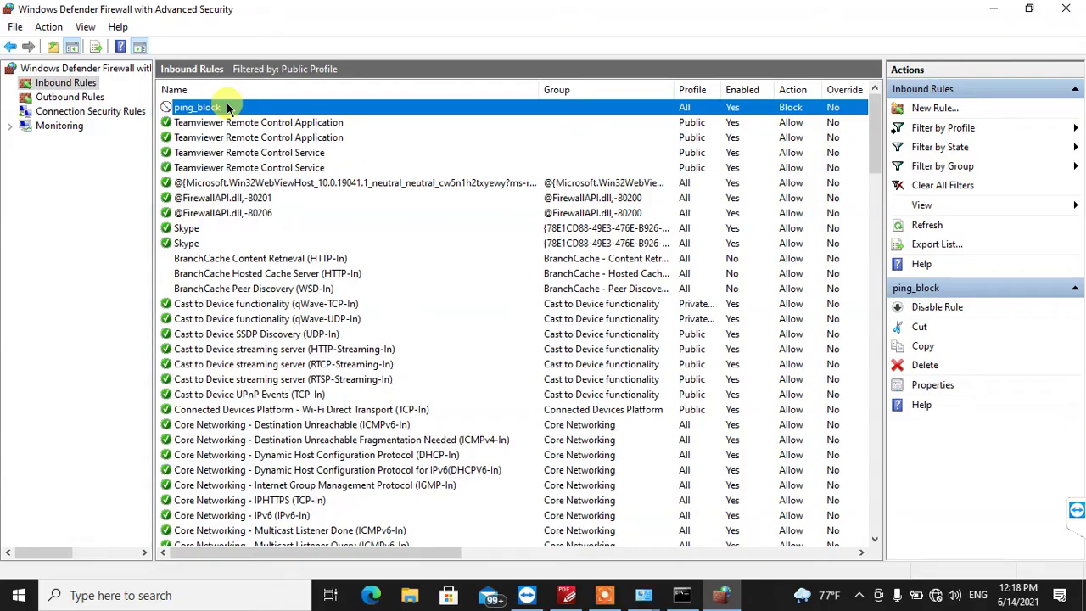
pyautogui.rightClick(227, 103)
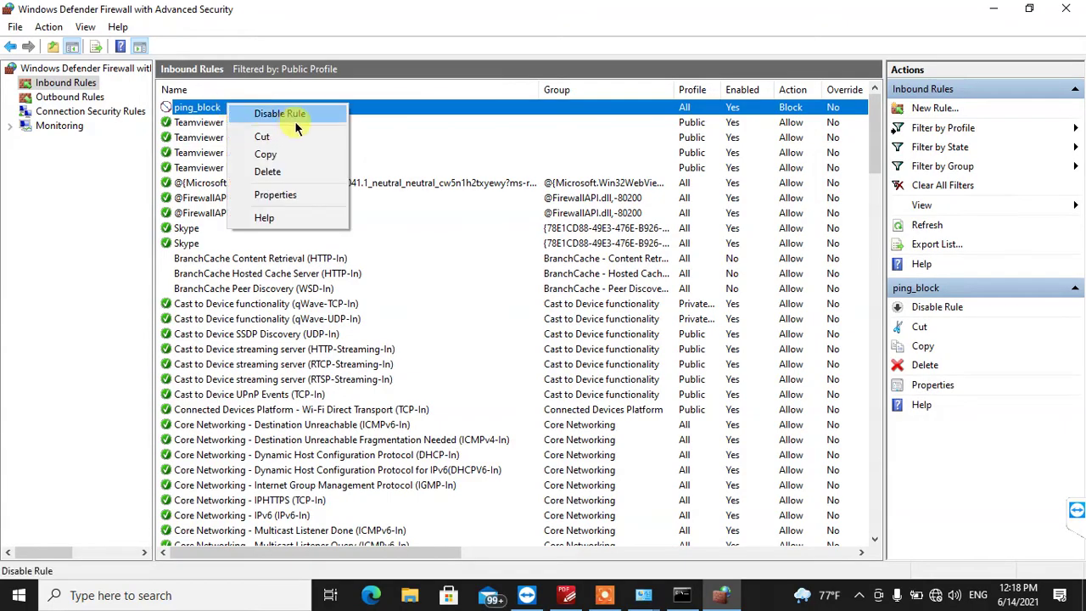
pyautogui.click(308, 113)
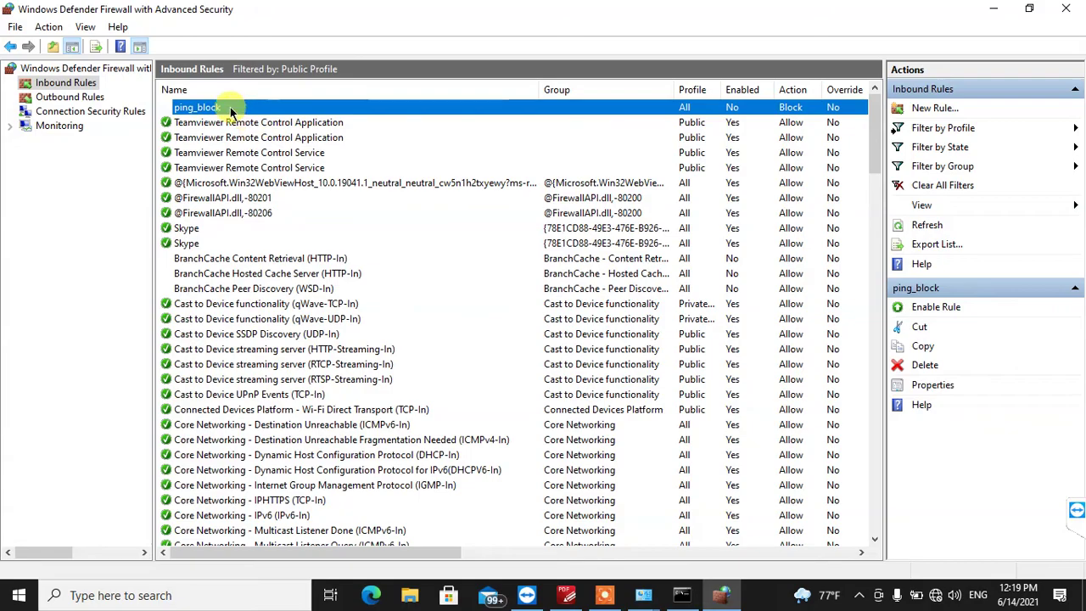
pyautogui.rightClick(230, 107)
pyautogui.click(285, 119)
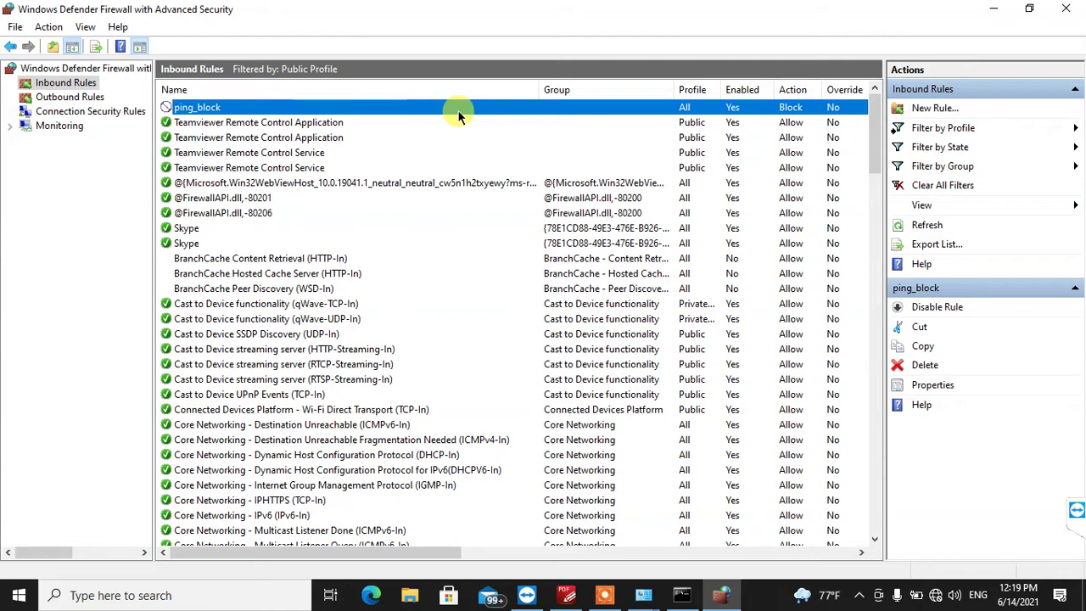
# - Disable the ping_block inbound rule and minimize the firewall window
pyautogui.rightClick(180, 108)
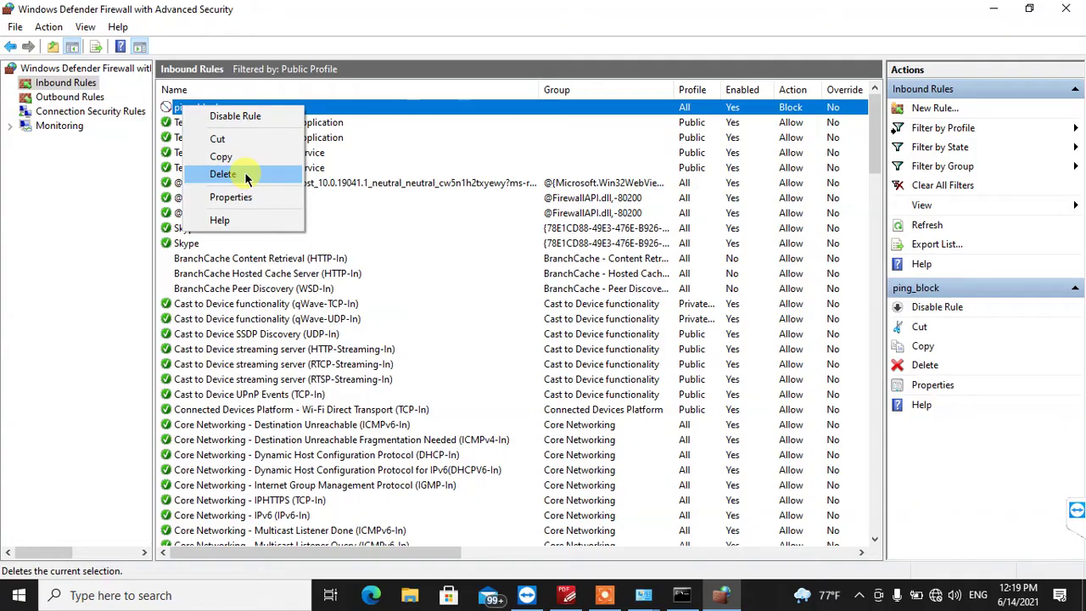
pyautogui.click(251, 117)
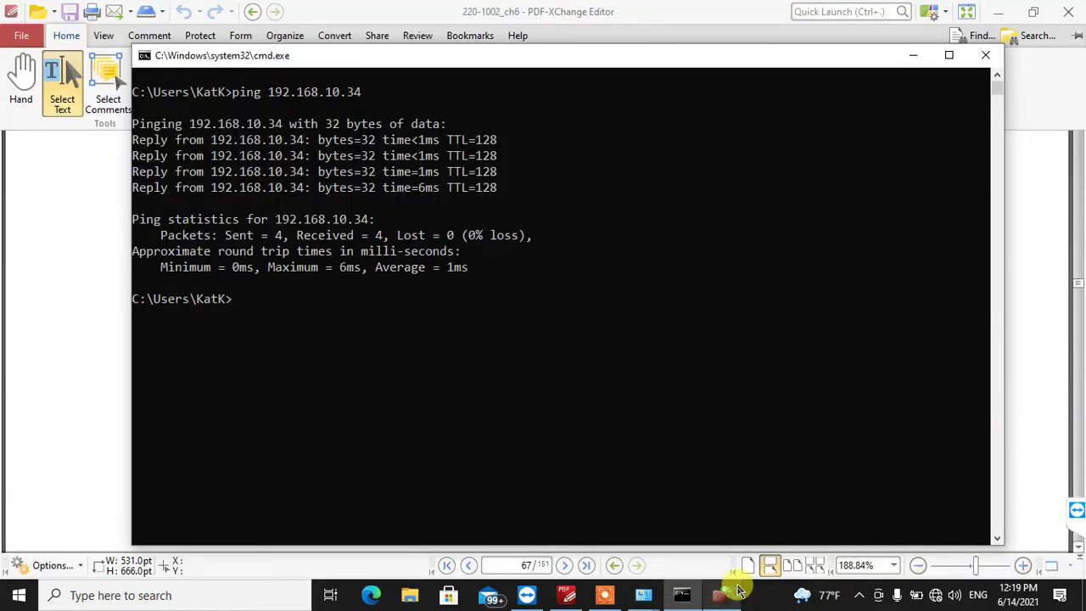
pyautogui.click(719, 592)
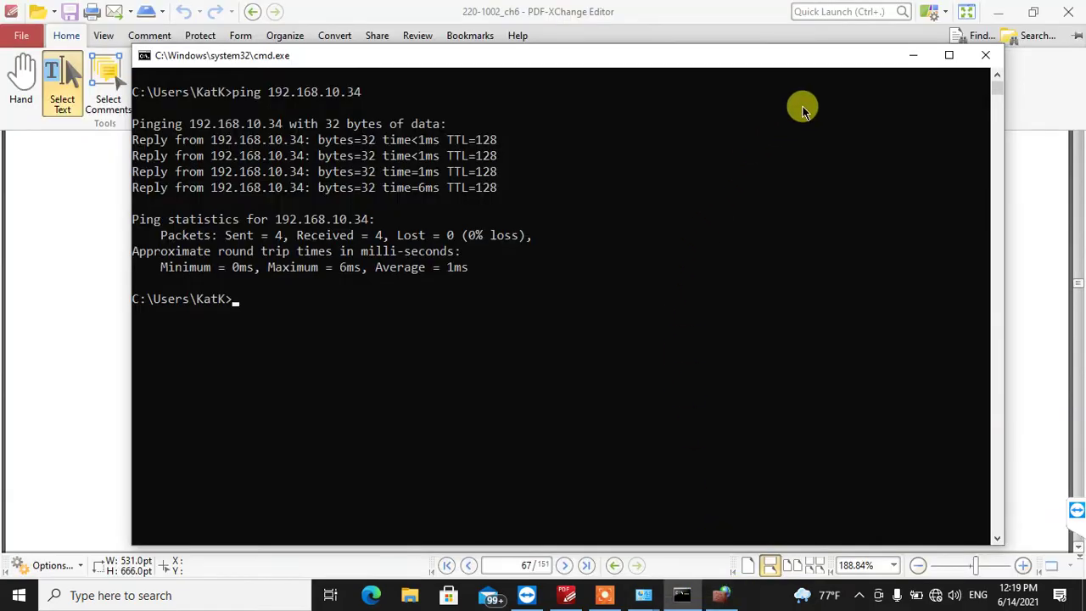
# - Minimize the Command Prompt and read the Windows Firewall and Advanced Security entries in the PDF-XChange Editor document
pyautogui.click(912, 55)
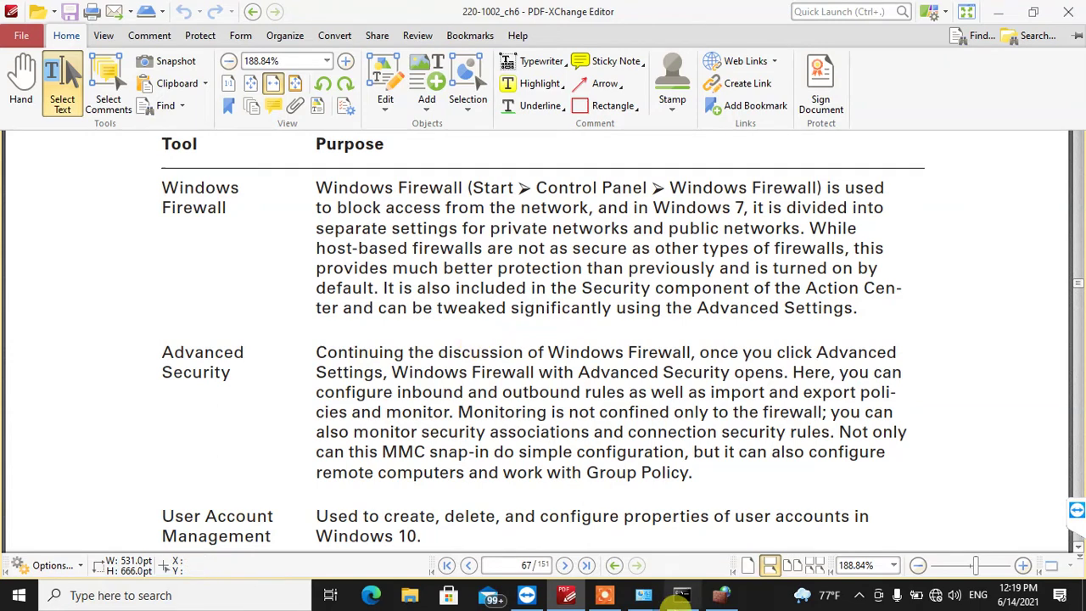
pyautogui.hotkey('ctrl', 'F1')
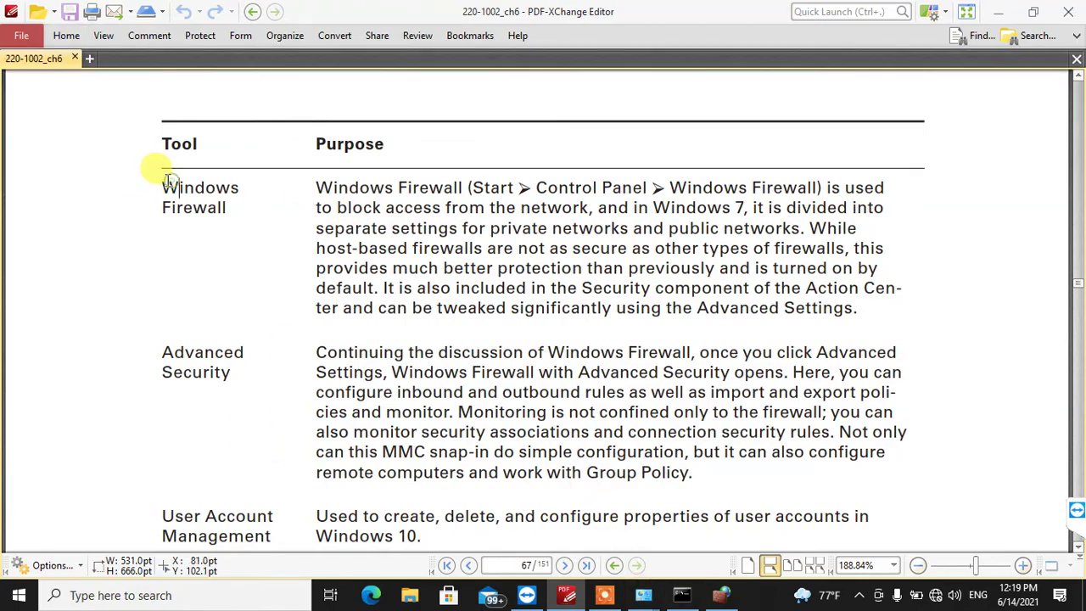
pyautogui.moveTo(164, 181); pyautogui.dragTo(175, 213)
pyautogui.click(176, 208)
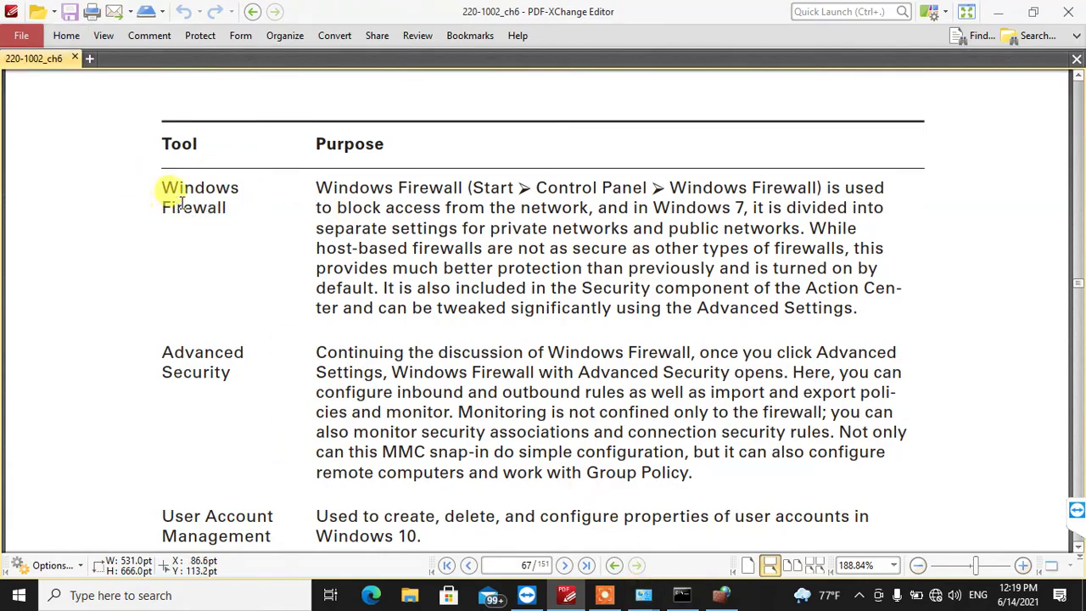
pyautogui.doubleClick(316, 188)
pyautogui.moveTo(315, 188); pyautogui.dragTo(695, 191)
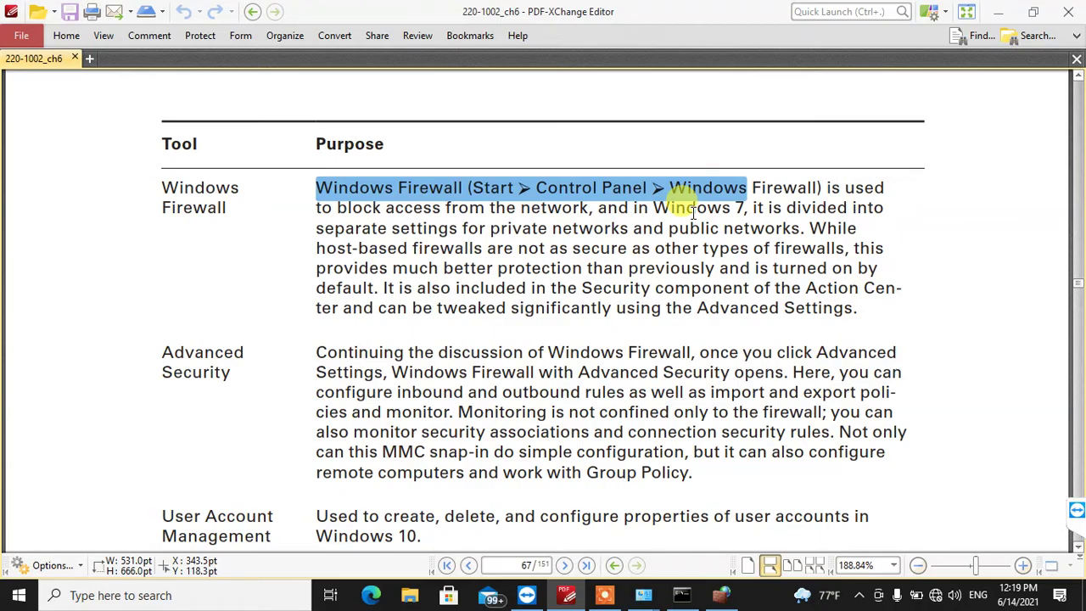
pyautogui.doubleClick(700, 188)
pyautogui.doubleClick(768, 188)
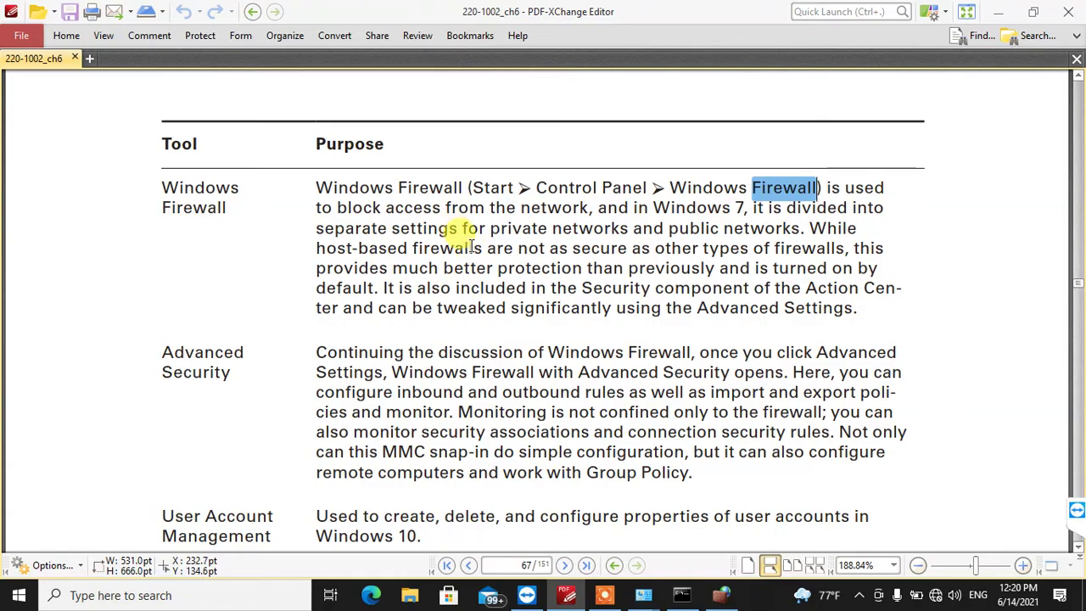
pyautogui.scroll(-3, 463, 237)
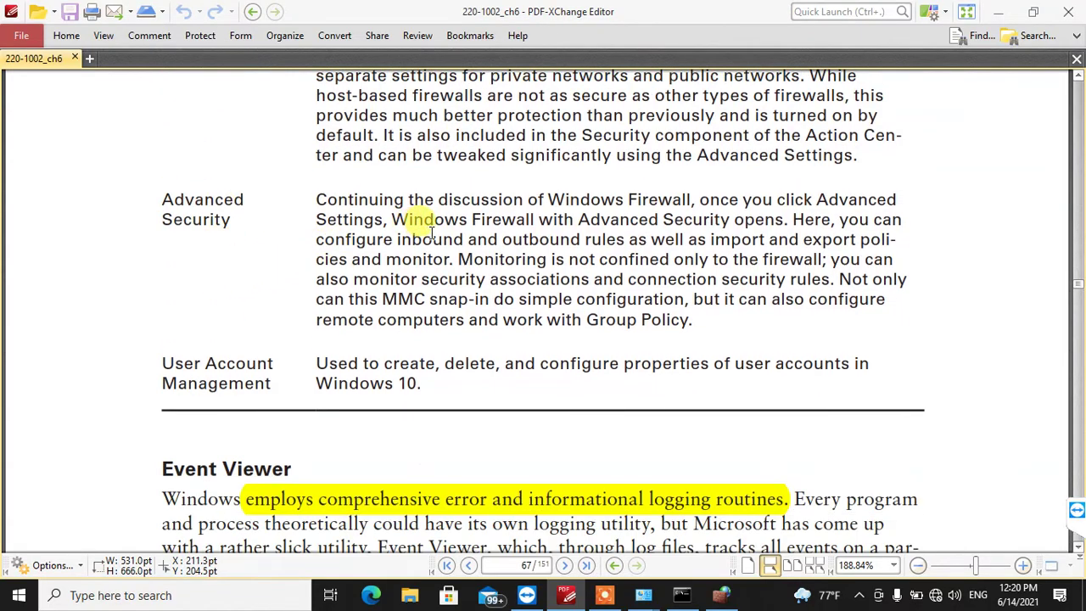
# - Read the Advanced Security and User Account Management entries in the administrative tools table
pyautogui.doubleClick(679, 204)
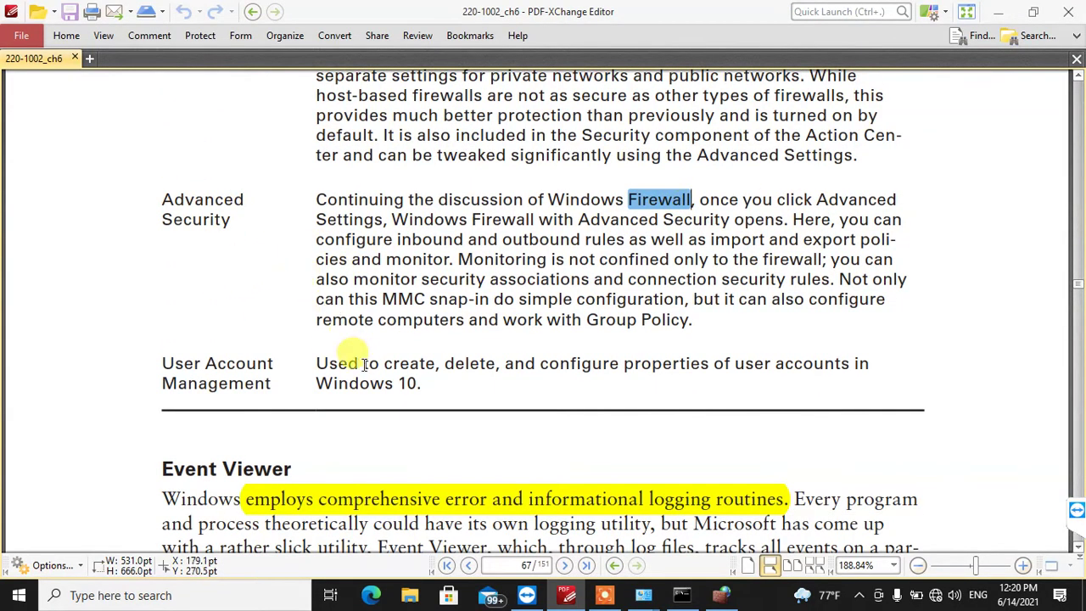
pyautogui.scroll(-2, 221, 356)
pyautogui.doubleClick(223, 287)
pyautogui.click(331, 287)
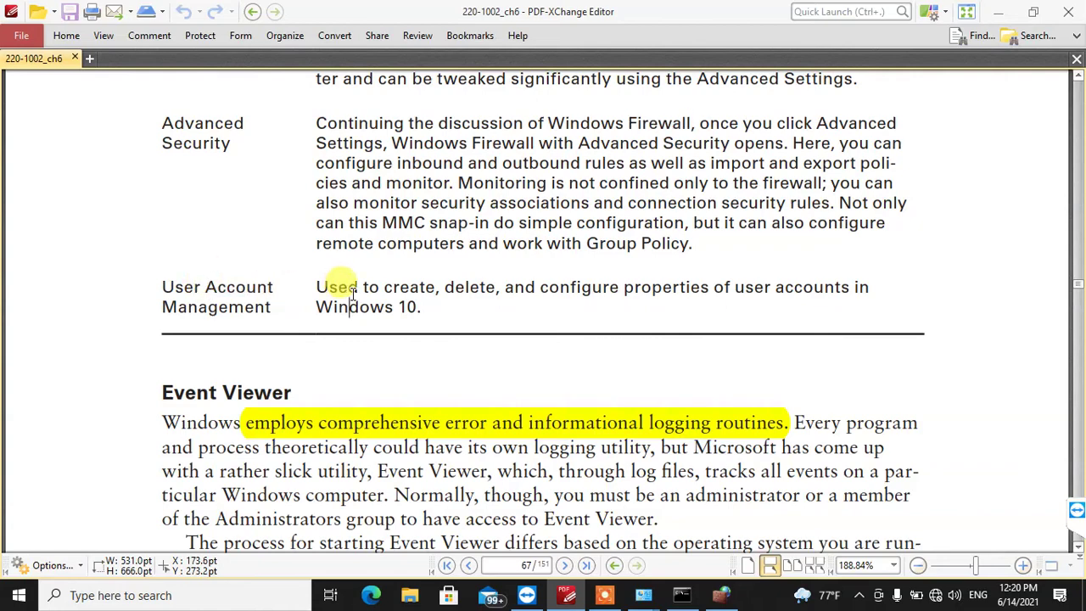
pyautogui.moveTo(445, 286); pyautogui.dragTo(618, 287)
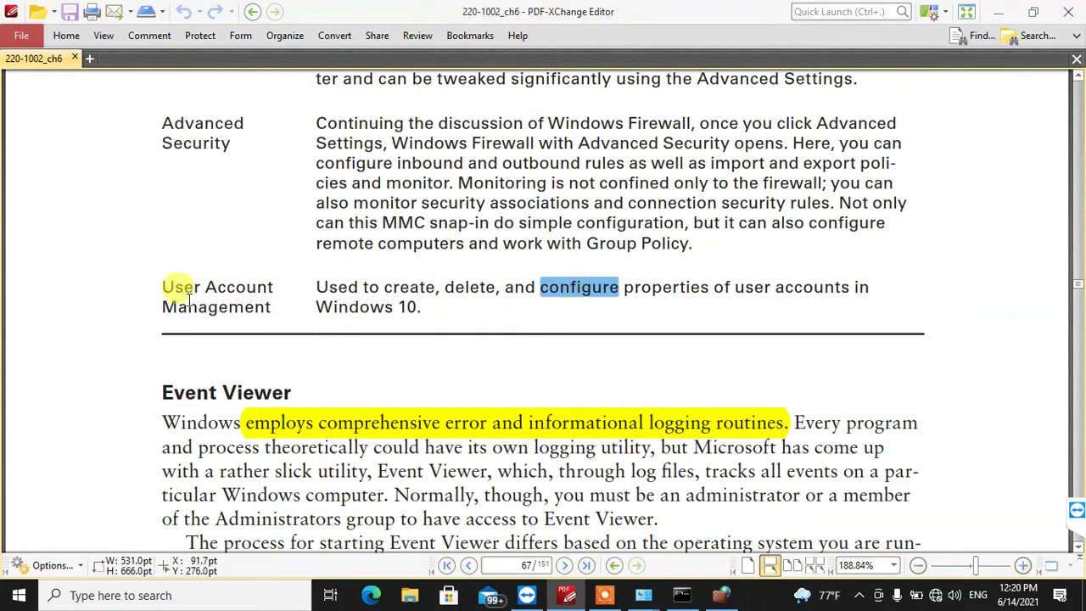
# - Read the introductory paragraphs of the Event Viewer section, including the highlighted sentence on logging routines
pyautogui.scroll(-3, 182, 292)
pyautogui.scroll(-3, 186, 292)
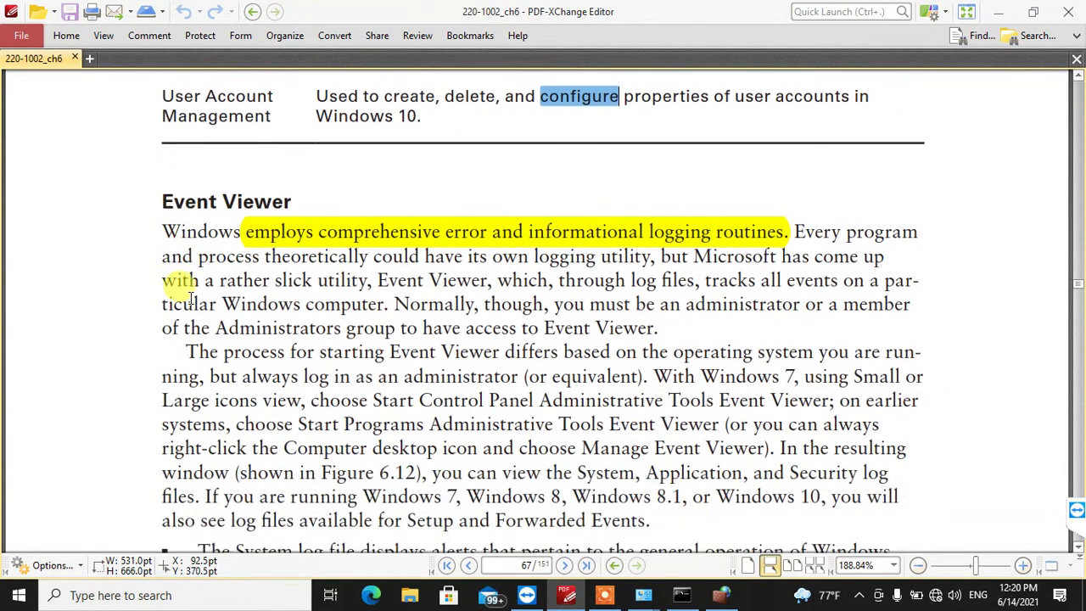
pyautogui.doubleClick(183, 163)
pyautogui.doubleClick(246, 161)
pyautogui.scroll(-6, 428, 237)
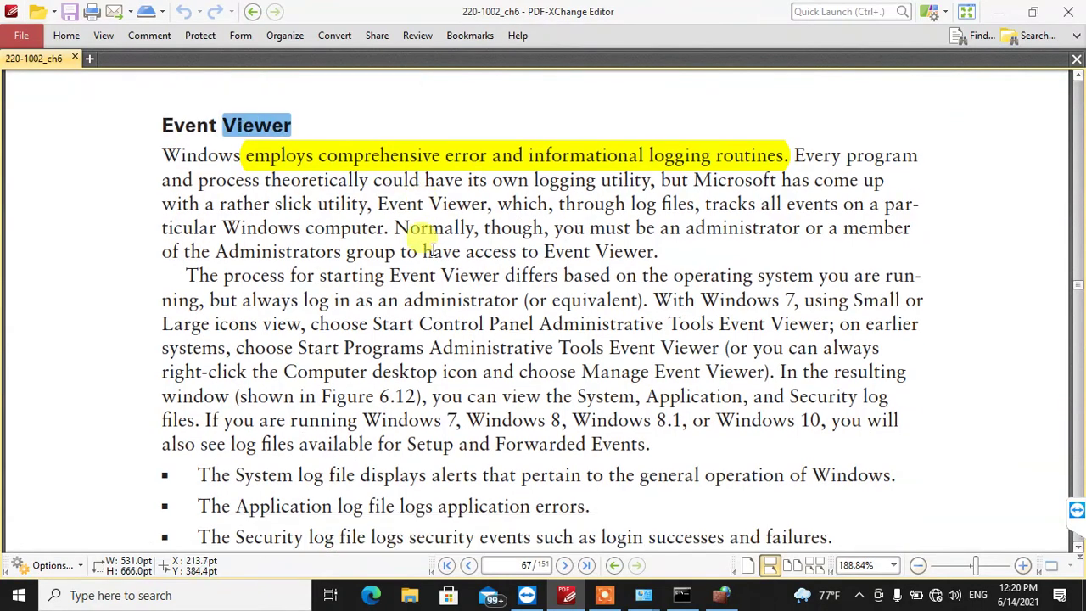
pyautogui.scroll(7, 421, 237)
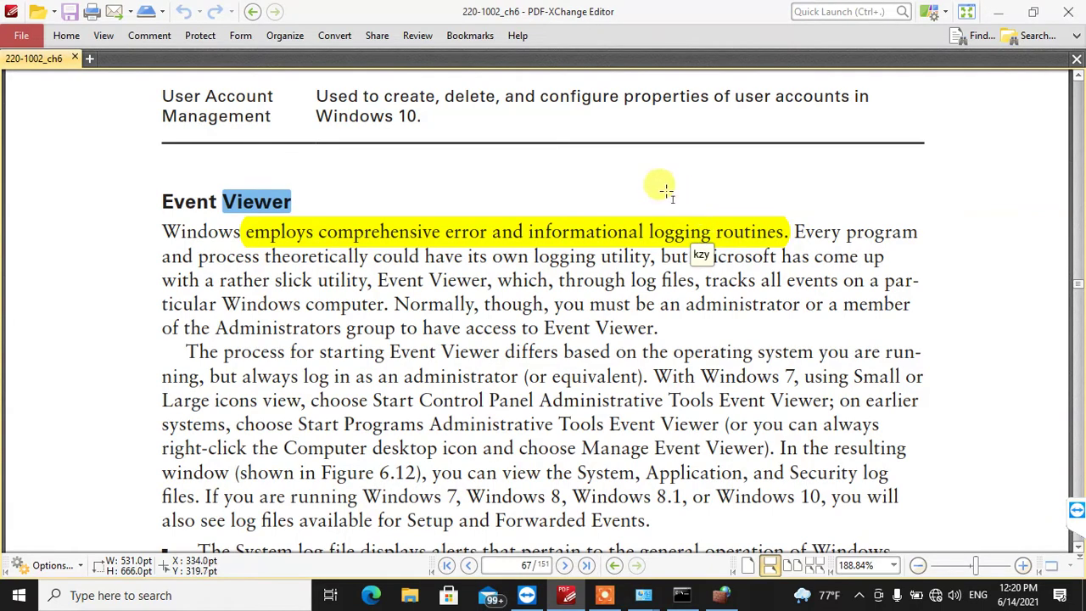
pyautogui.moveTo(638, 181); pyautogui.dragTo(791, 246)
pyautogui.click(681, 154)
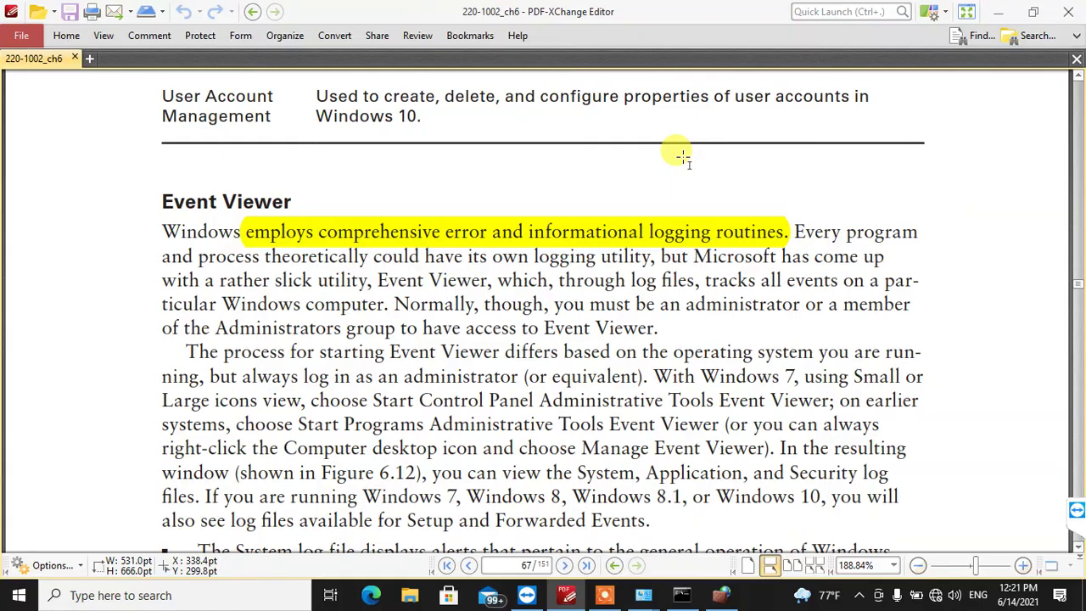
# - Read the bulleted list of Event Viewer log files, marking the System log and Application log names
pyautogui.scroll(-5, 557, 119)
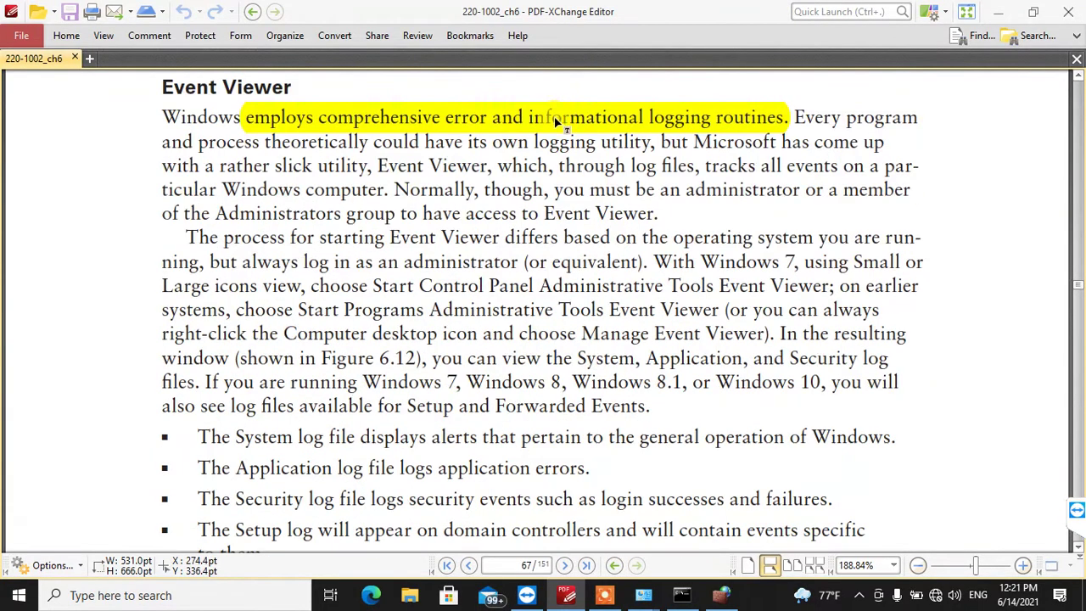
pyautogui.scroll(-4, 526, 197)
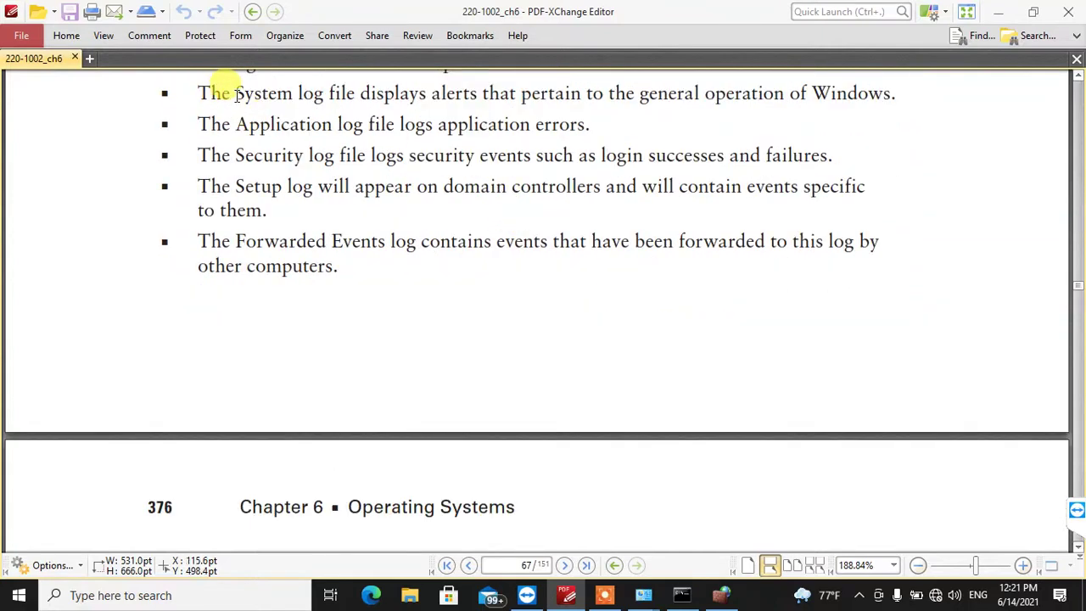
pyautogui.moveTo(235, 94); pyautogui.dragTo(357, 94)
pyautogui.moveTo(235, 123); pyautogui.dragTo(356, 124)
pyautogui.moveTo(235, 94); pyautogui.dragTo(325, 95)
pyautogui.scroll(2, 236, 298)
pyautogui.moveTo(235, 239); pyautogui.dragTo(364, 239)
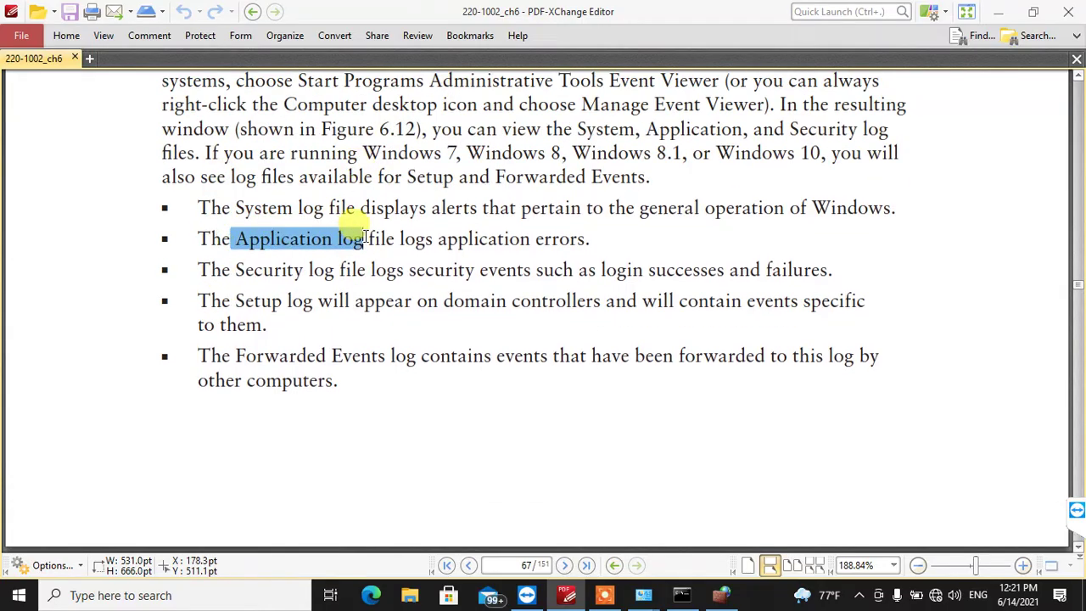
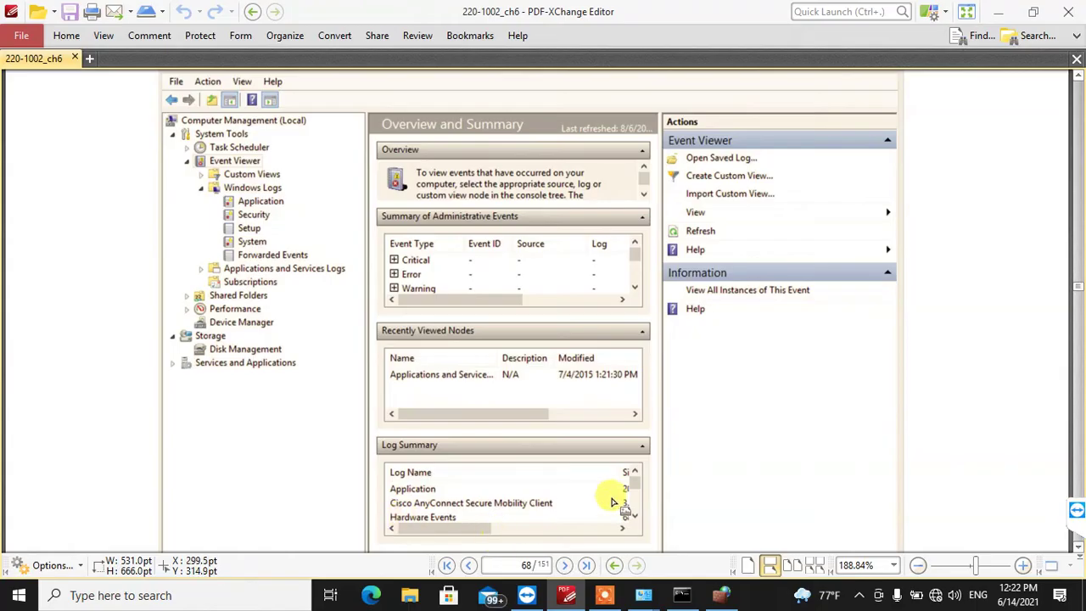
# - Go past the Event Viewer log-clearing text to Figure 6.13 and select its caption, The Log Properties dialog box
pyautogui.scroll(-5, 95, 258)
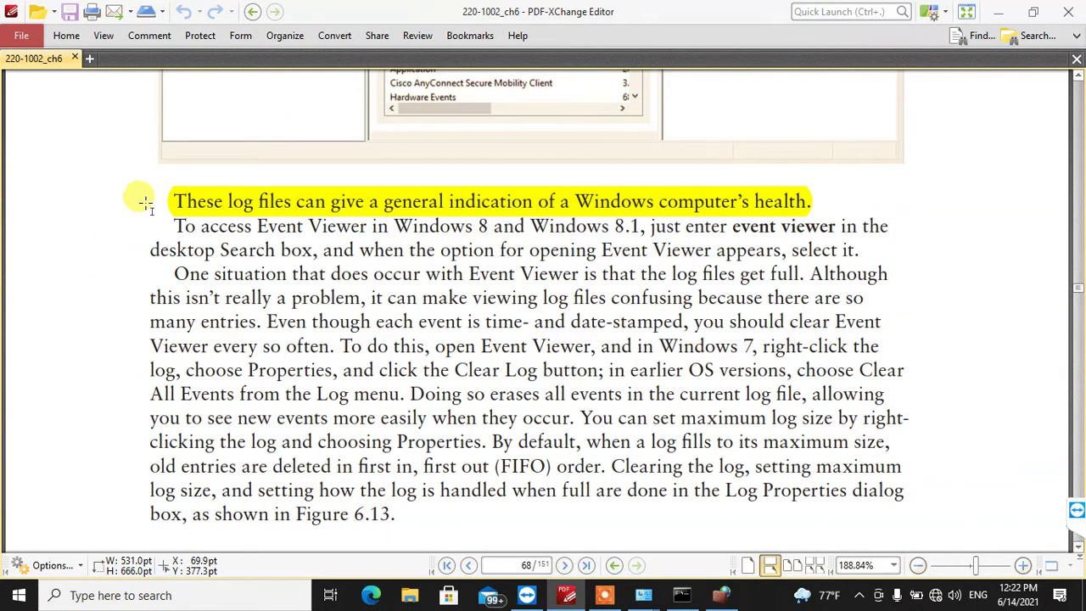
pyautogui.scroll(-12, 146, 201)
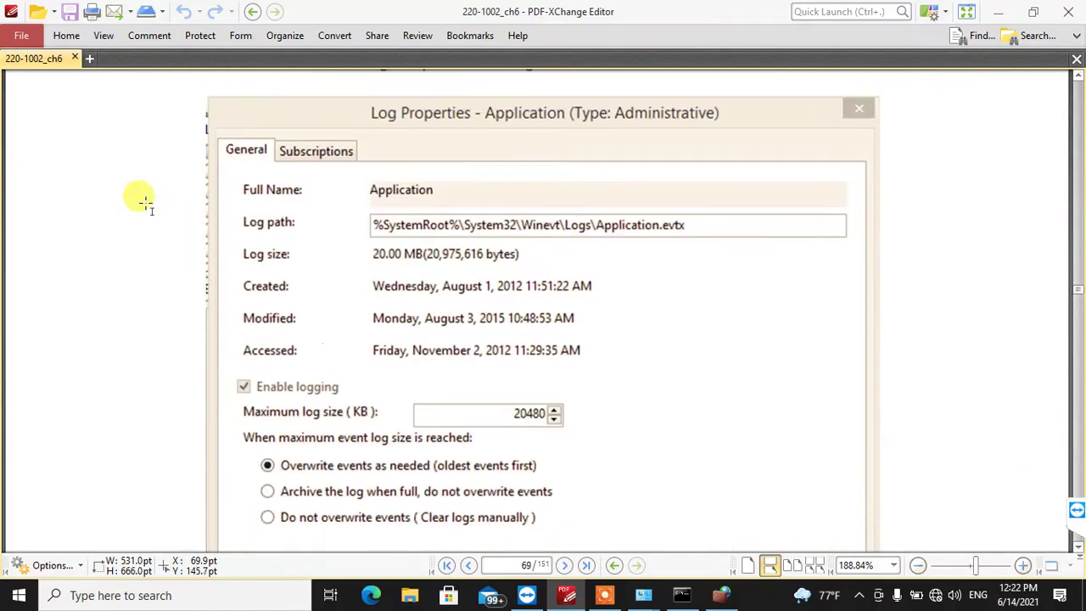
pyautogui.scroll(2, 146, 201)
pyautogui.scroll(-1, 146, 202)
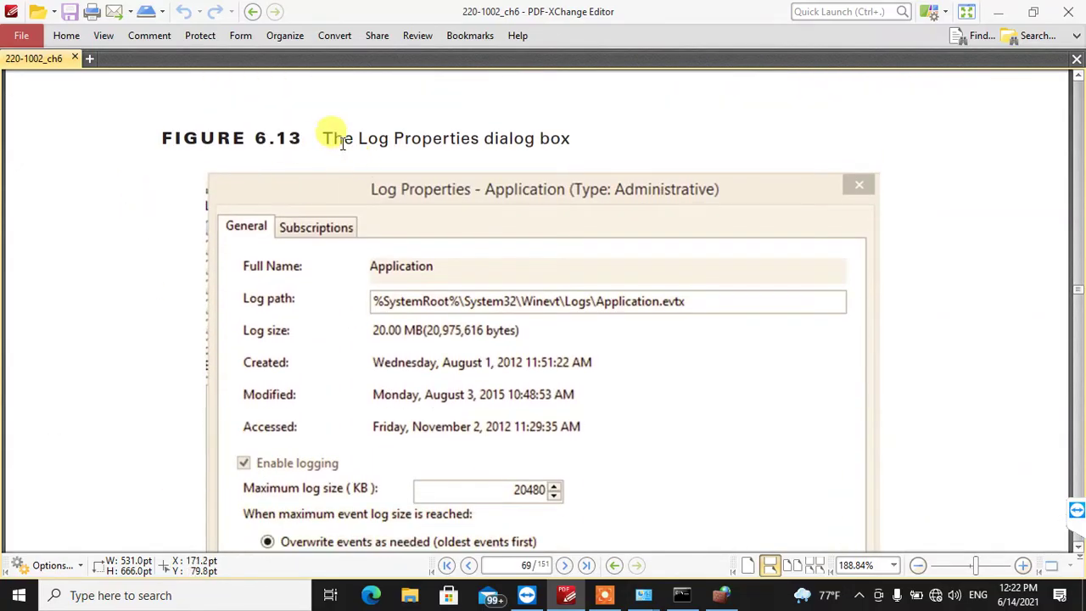
pyautogui.scroll(2, 328, 135)
pyautogui.moveTo(320, 252); pyautogui.dragTo(627, 244)
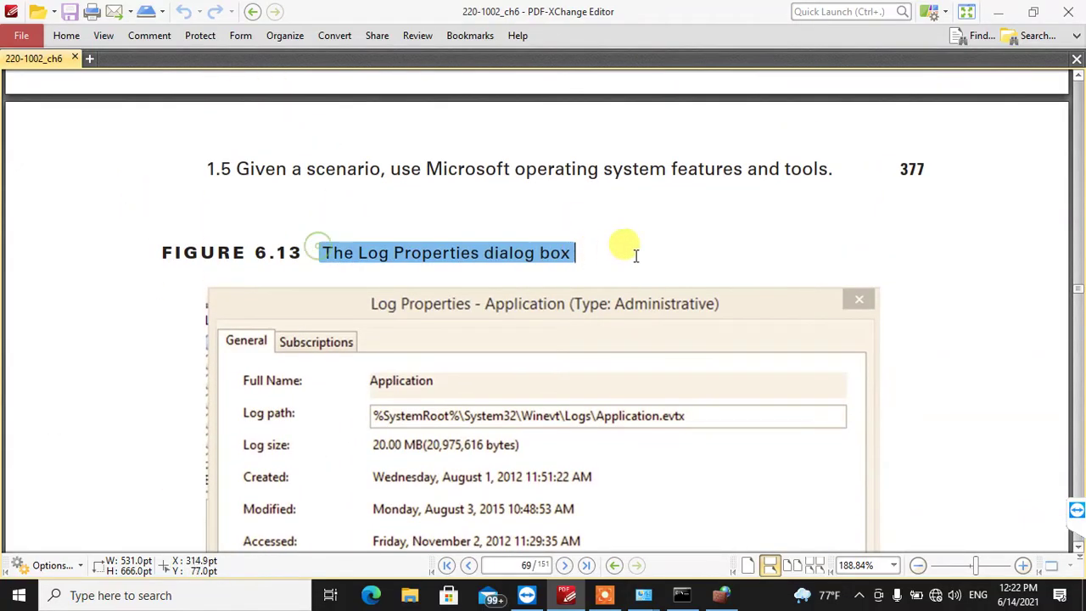
# - Examine the Log Properties figure, from the log path and dates to the maximum log size and overwrite options
pyautogui.scroll(-3, 360, 207)
pyautogui.scroll(-2, 360, 207)
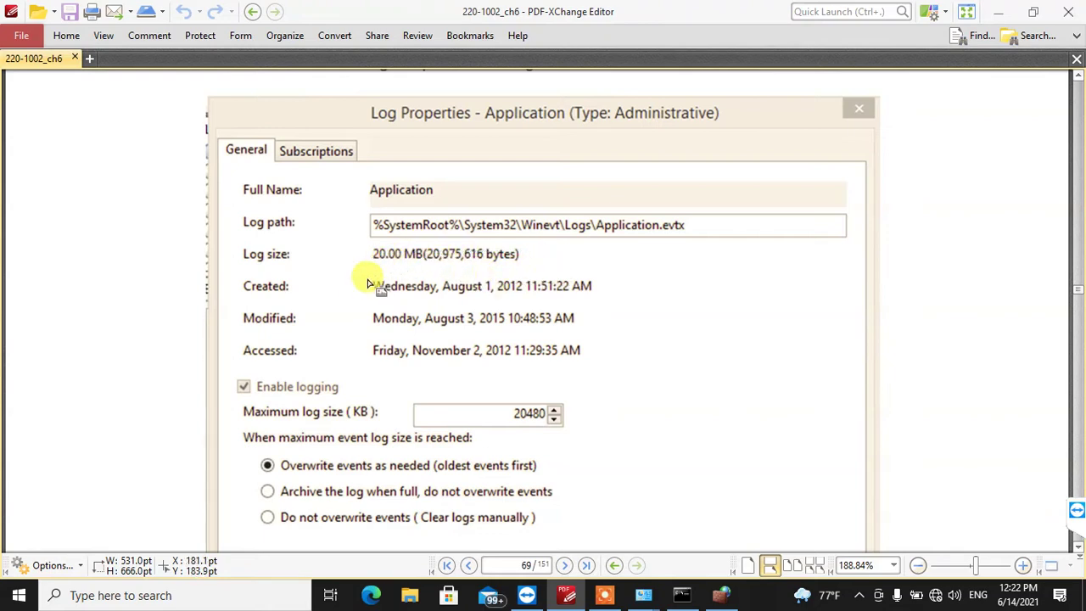
pyautogui.moveTo(365, 269); pyautogui.dragTo(617, 302)
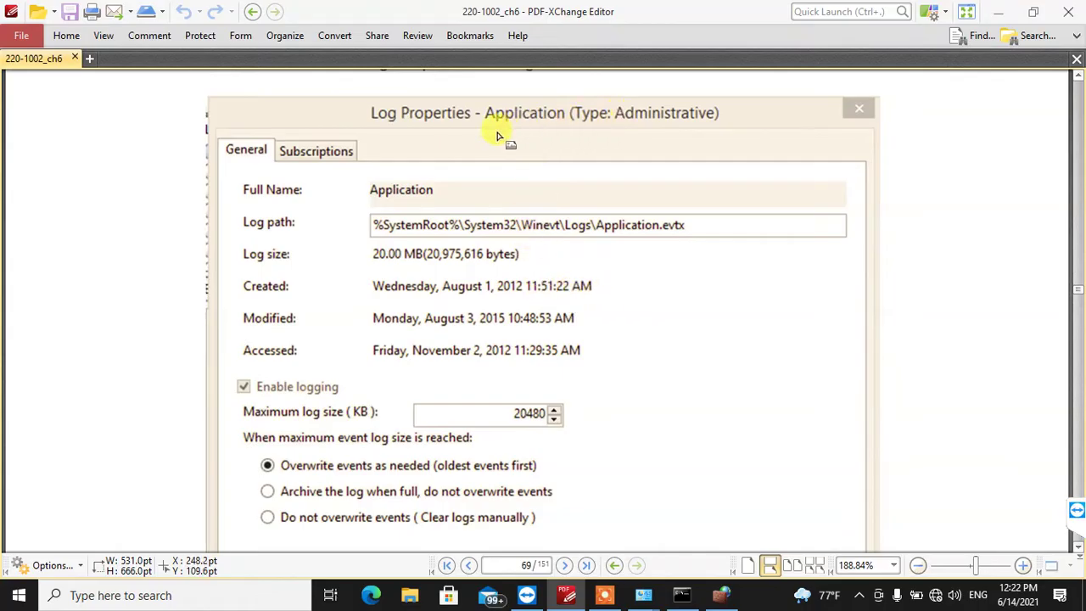
pyautogui.click(507, 286)
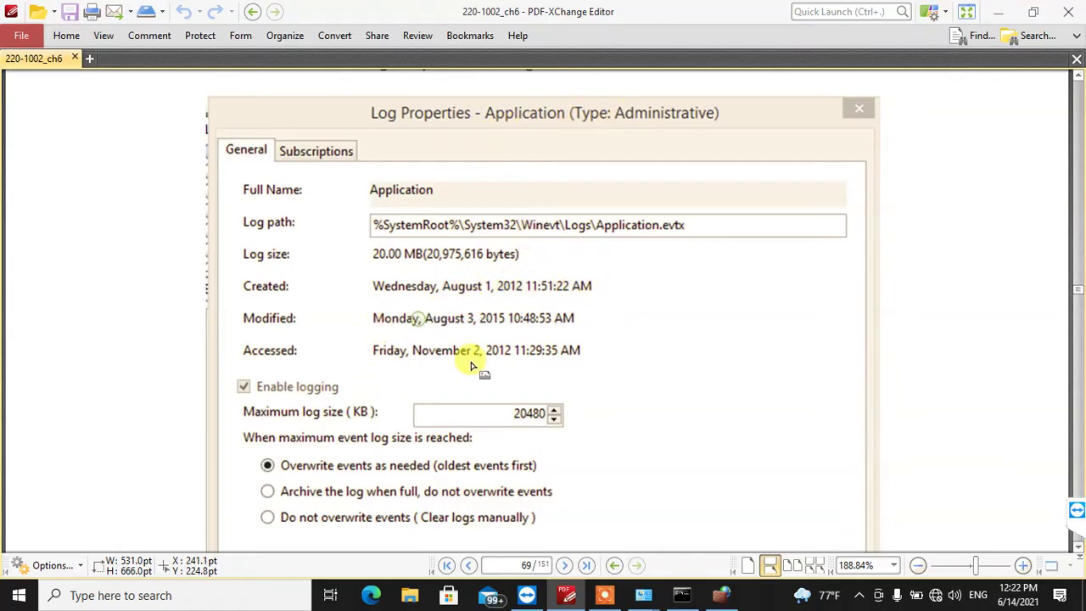
pyautogui.scroll(-3, 565, 359)
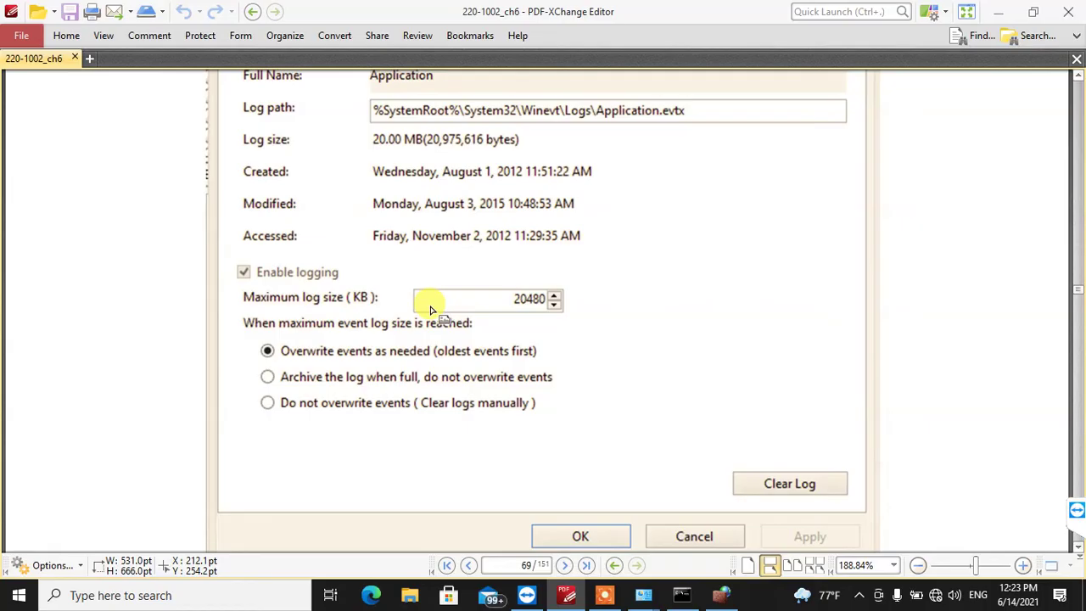
pyautogui.scroll(-2, 433, 307)
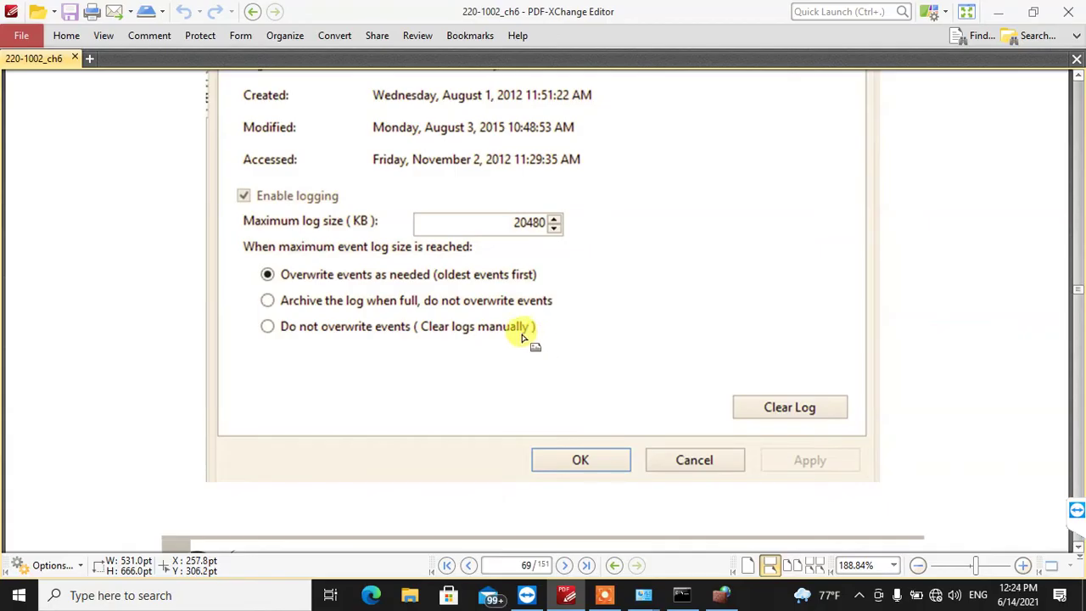
# - Read the tip about saving log files before erasing them, selecting its text while going through it
pyautogui.scroll(-6, 298, 391)
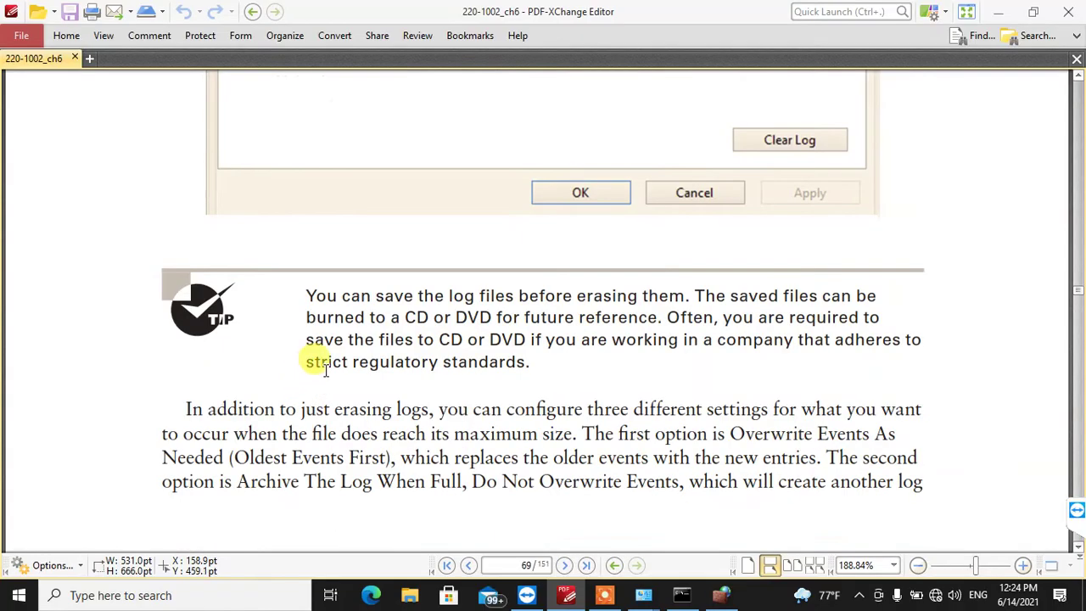
pyautogui.scroll(2, 322, 363)
pyautogui.moveTo(311, 208); pyautogui.dragTo(602, 296)
pyautogui.click(473, 267)
pyautogui.moveTo(528, 285); pyautogui.dragTo(467, 285)
pyautogui.moveTo(351, 218); pyautogui.dragTo(291, 198)
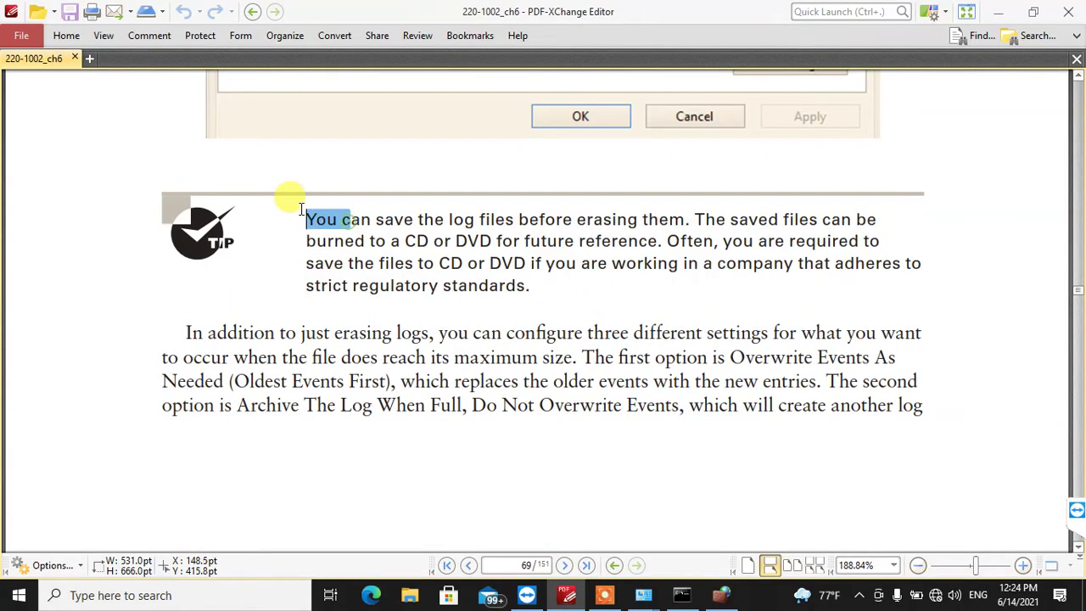
pyautogui.moveTo(528, 289)
pyautogui.mouseDown()
pyautogui.moveTo(310, 240)
pyautogui.moveTo(293, 212)
pyautogui.mouseUp()
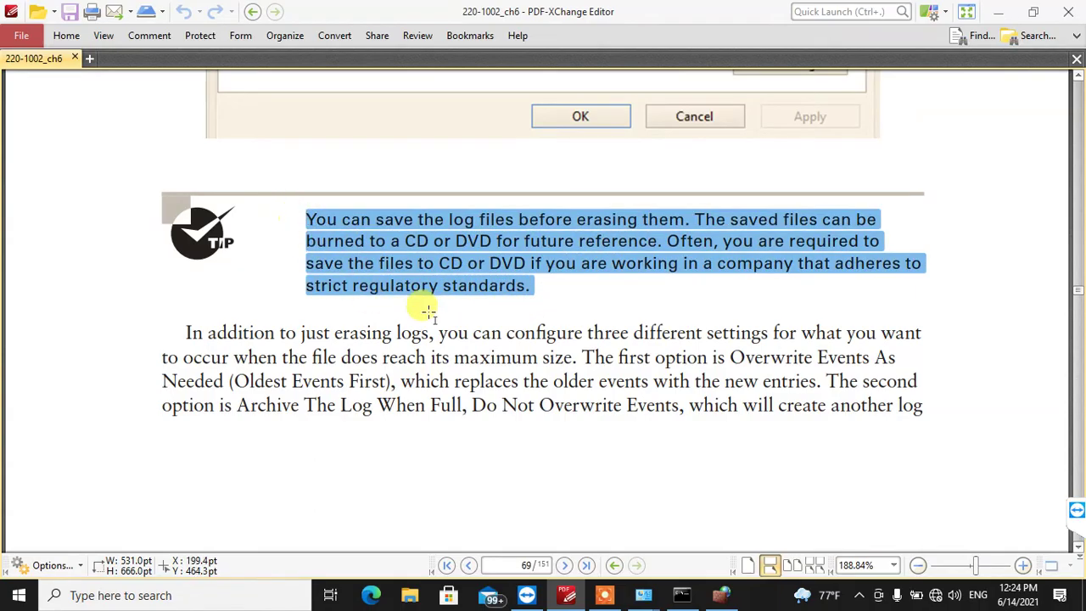
pyautogui.click(533, 292)
pyautogui.moveTo(514, 284); pyautogui.dragTo(297, 206)
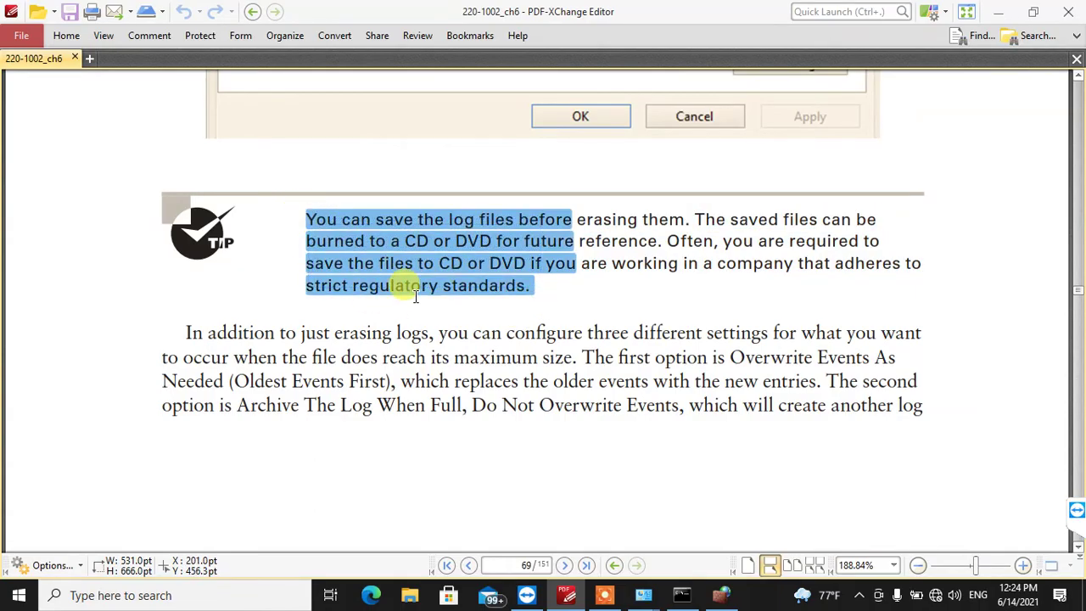
# - Review the three options for a full event log in the figure and the paragraphs that follow the tip
pyautogui.scroll(3, 433, 276)
pyautogui.scroll(2, 269, 286)
pyautogui.scroll(-3, 270, 287)
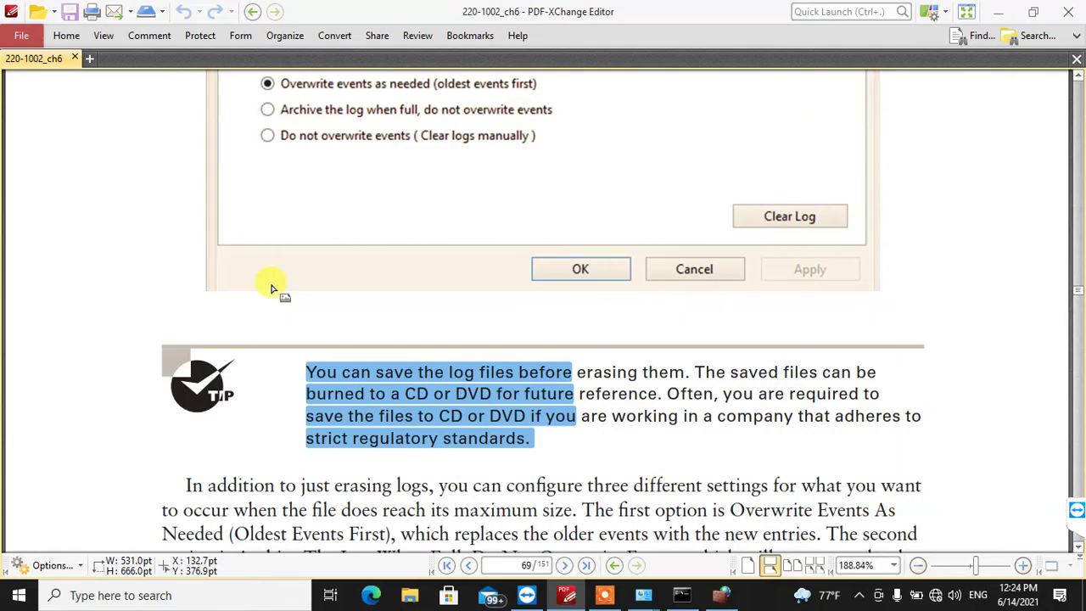
pyautogui.scroll(-6, 270, 285)
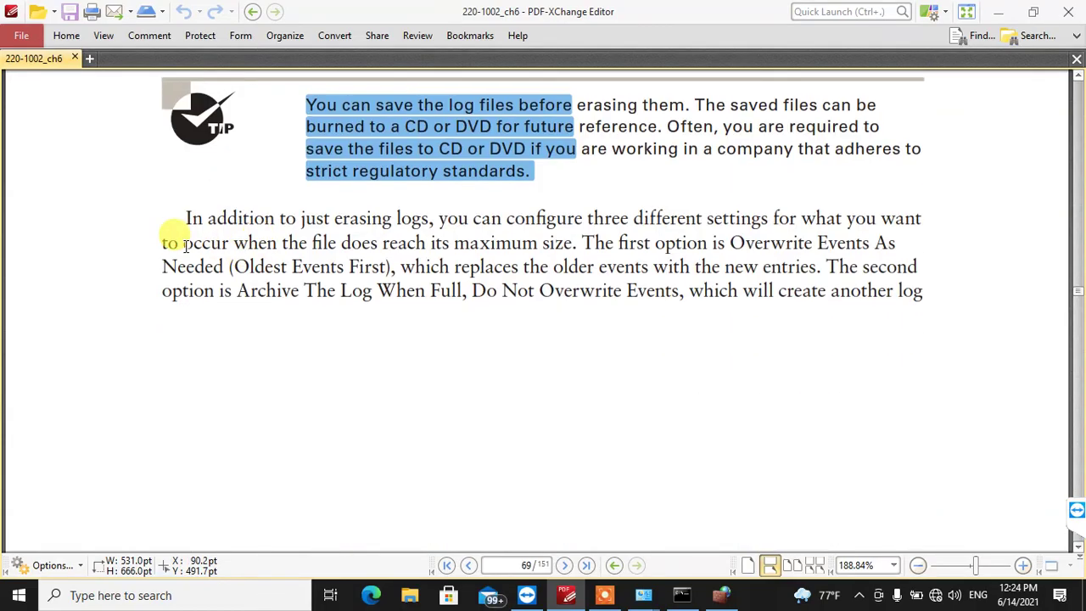
pyautogui.scroll(-12, 187, 245)
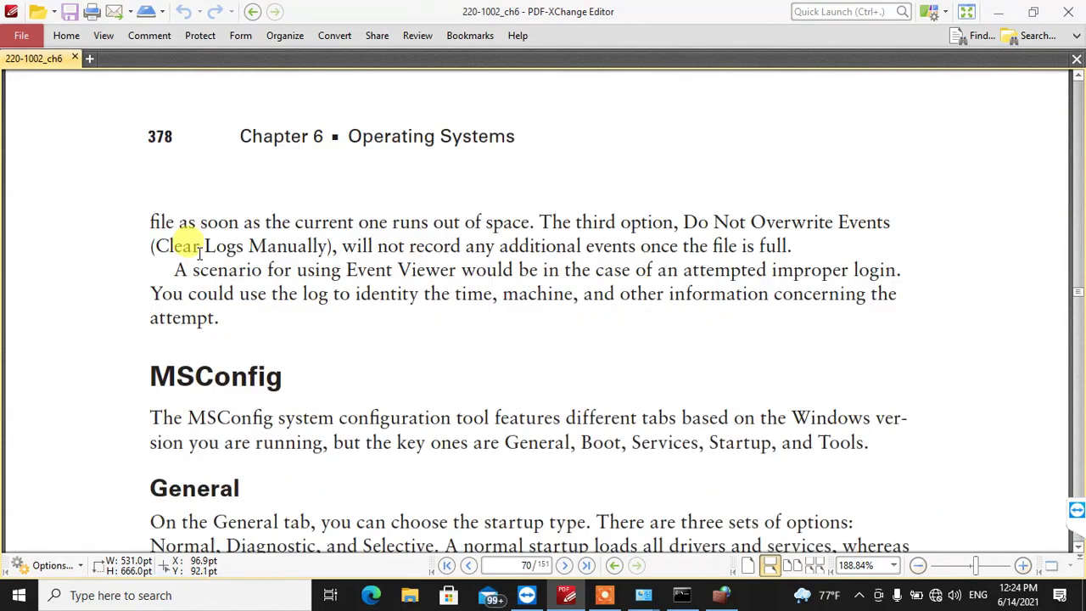
# - Read the MSConfig introduction, marking its key tabs such as General, Boot, Startup and Tools
pyautogui.doubleClick(170, 251)
pyautogui.moveTo(153, 255); pyautogui.dragTo(288, 259)
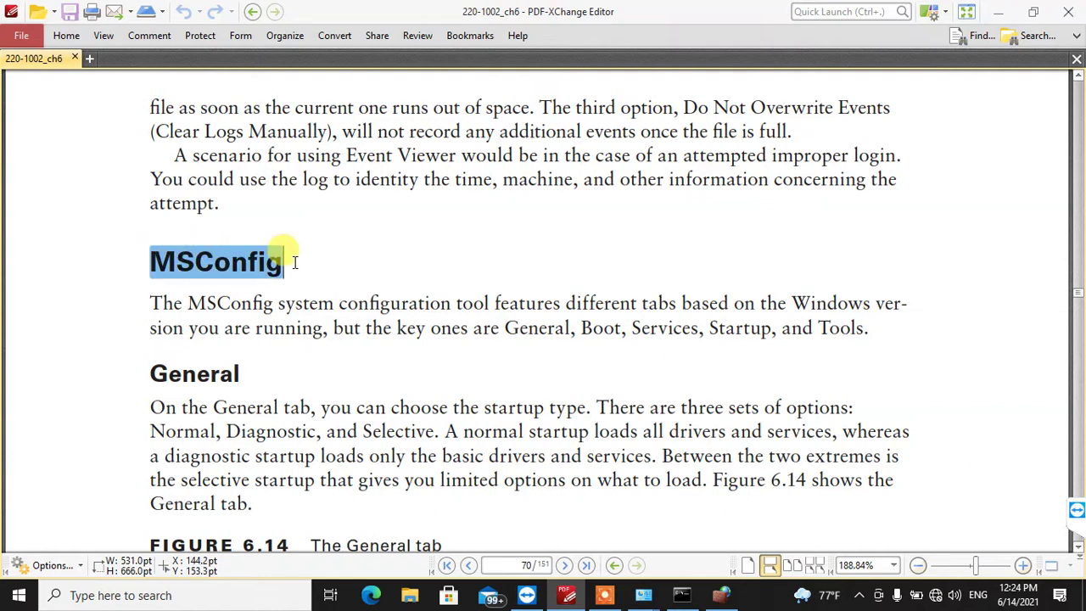
pyautogui.scroll(-3, 296, 252)
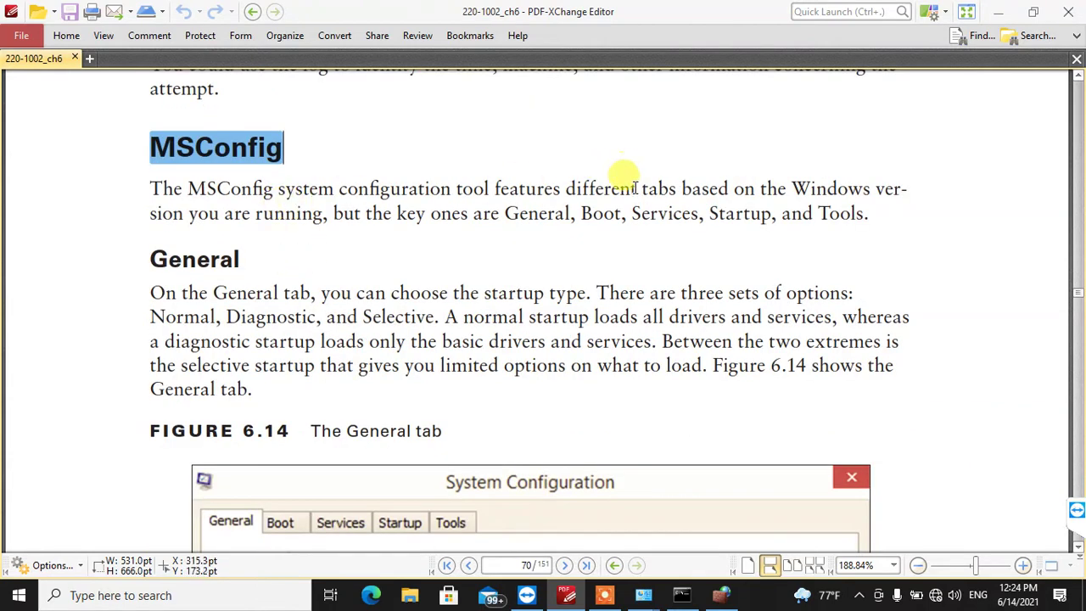
pyautogui.doubleClick(407, 190)
pyautogui.doubleClick(528, 189)
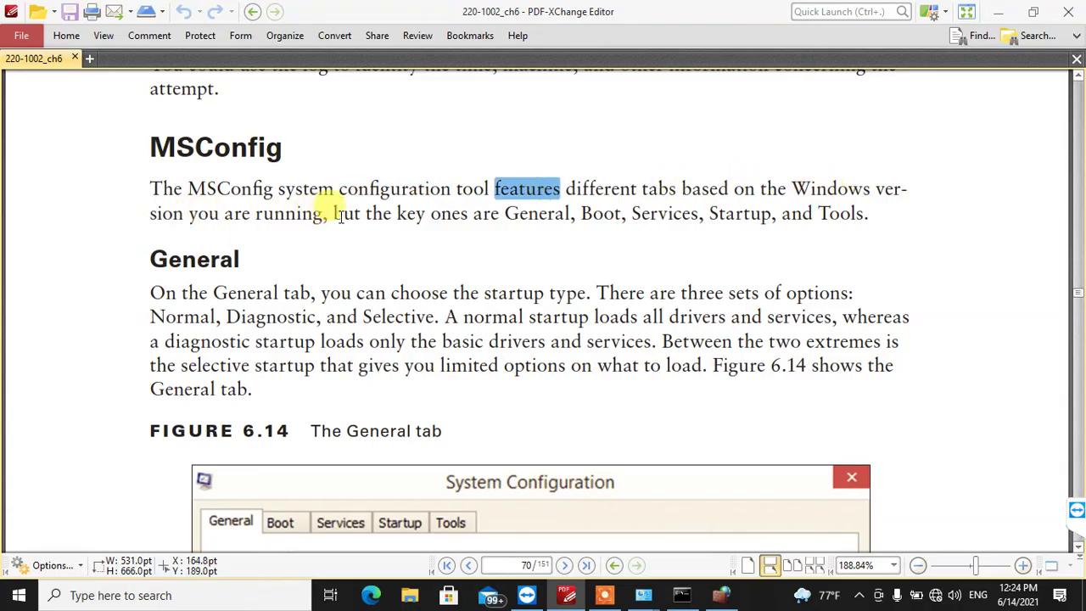
pyautogui.moveTo(508, 212); pyautogui.dragTo(563, 216)
pyautogui.doubleClick(600, 213)
pyautogui.doubleClick(740, 213)
pyautogui.doubleClick(840, 213)
pyautogui.doubleClick(420, 214)
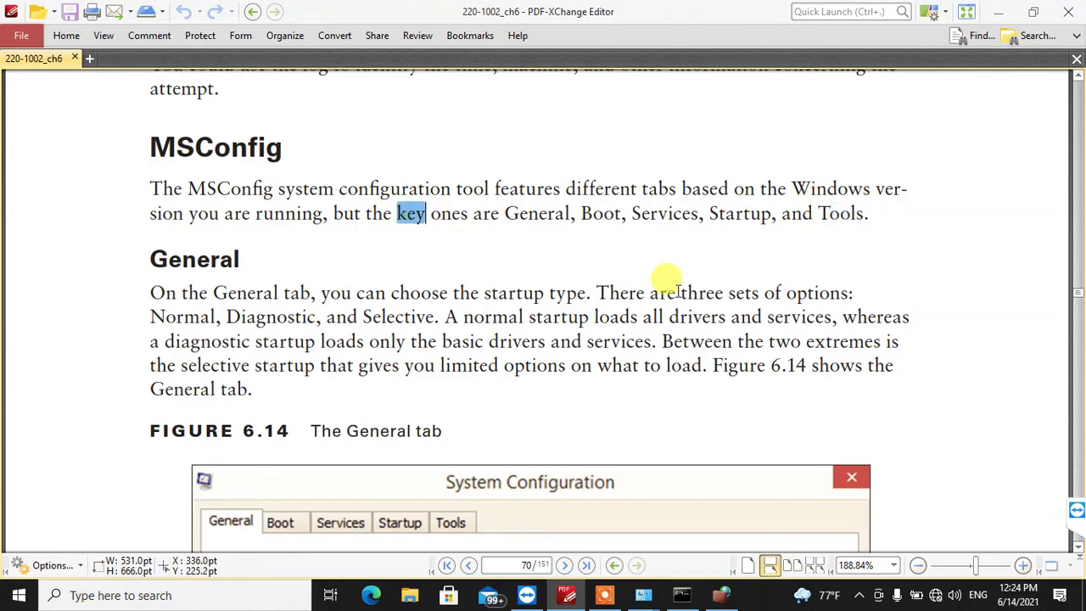
# - Launch System Configuration with the msconfig command, reposition its window, and display the Boot settings
pyautogui.press('super+r')
pyautogui.write('msconfig')
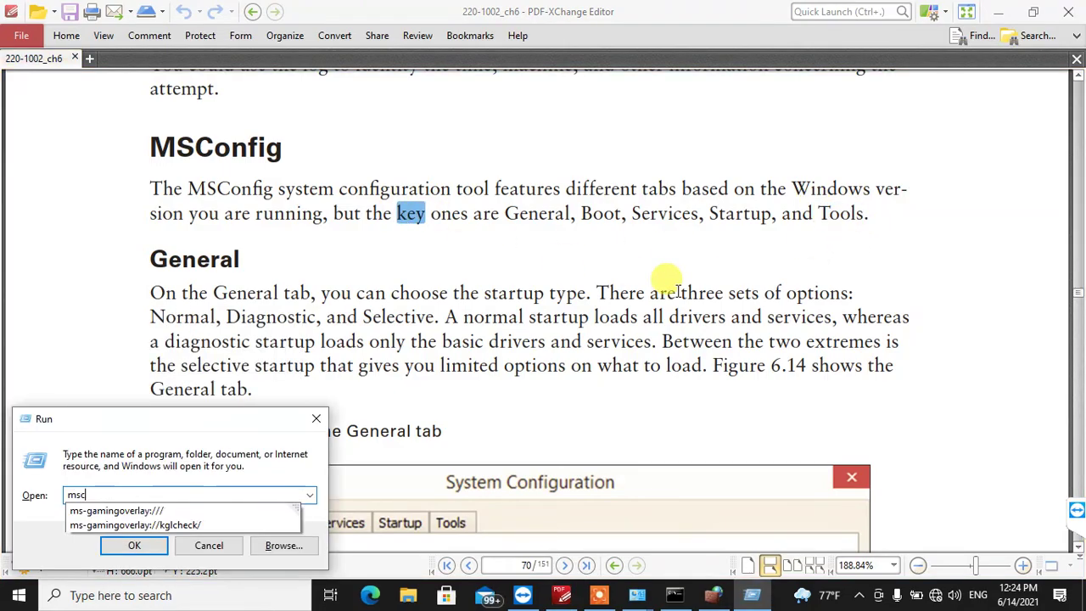
pyautogui.press('Return')
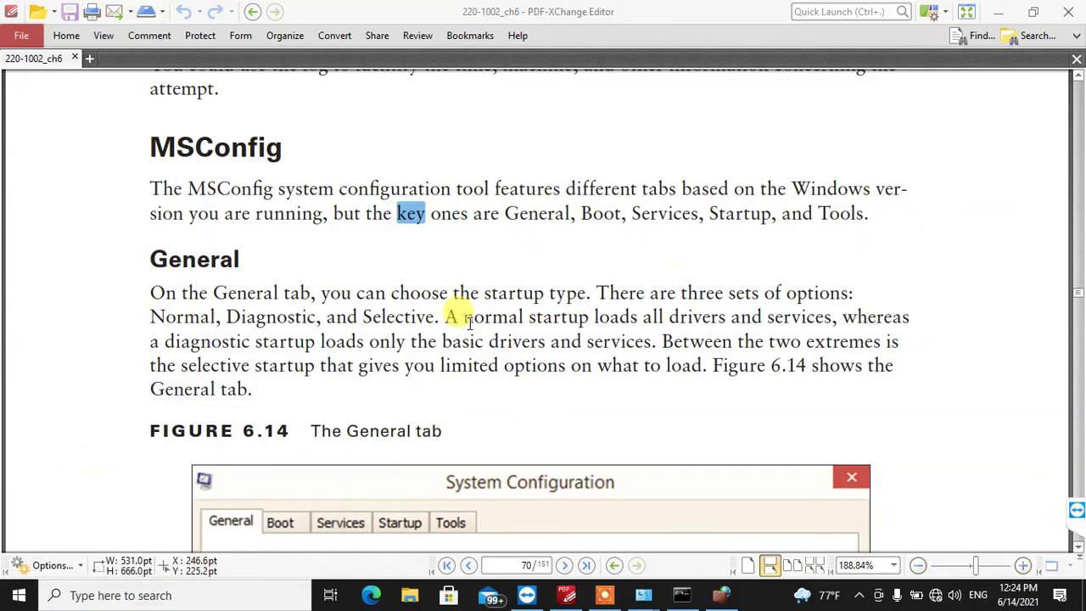
pyautogui.moveTo(461, 155); pyautogui.dragTo(468, 130)
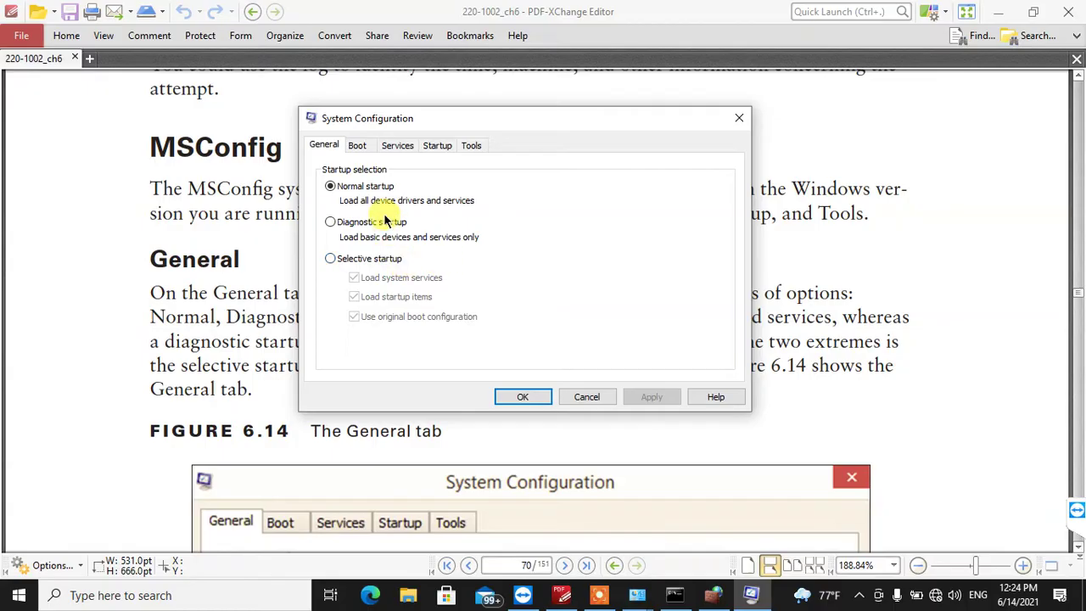
pyautogui.click(363, 148)
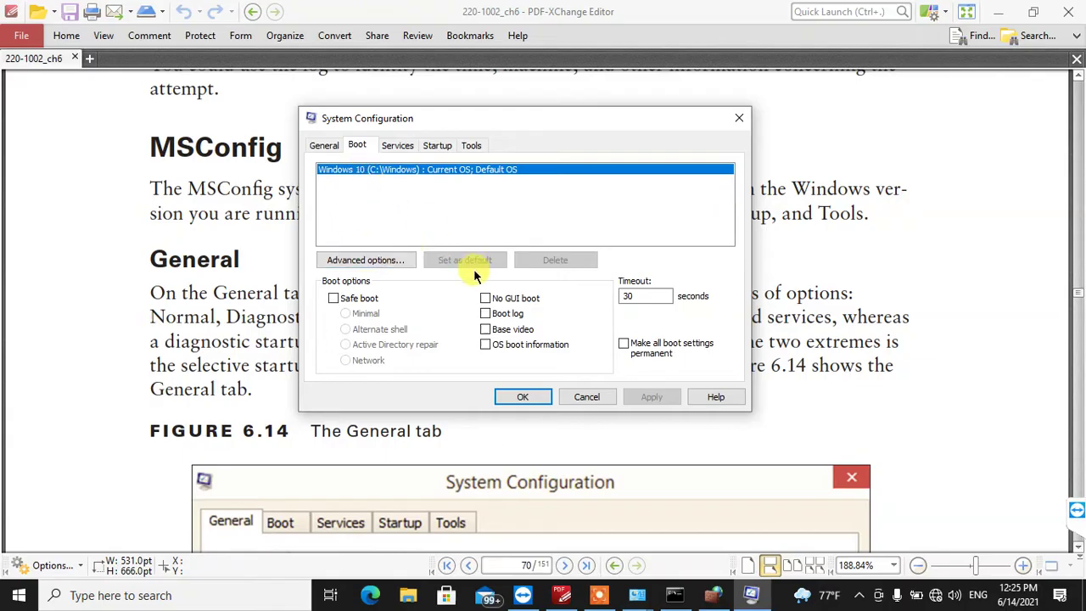
# - Display the Services list in System Configuration, shift its window slightly, and look through the first part of the list
pyautogui.click(391, 147)
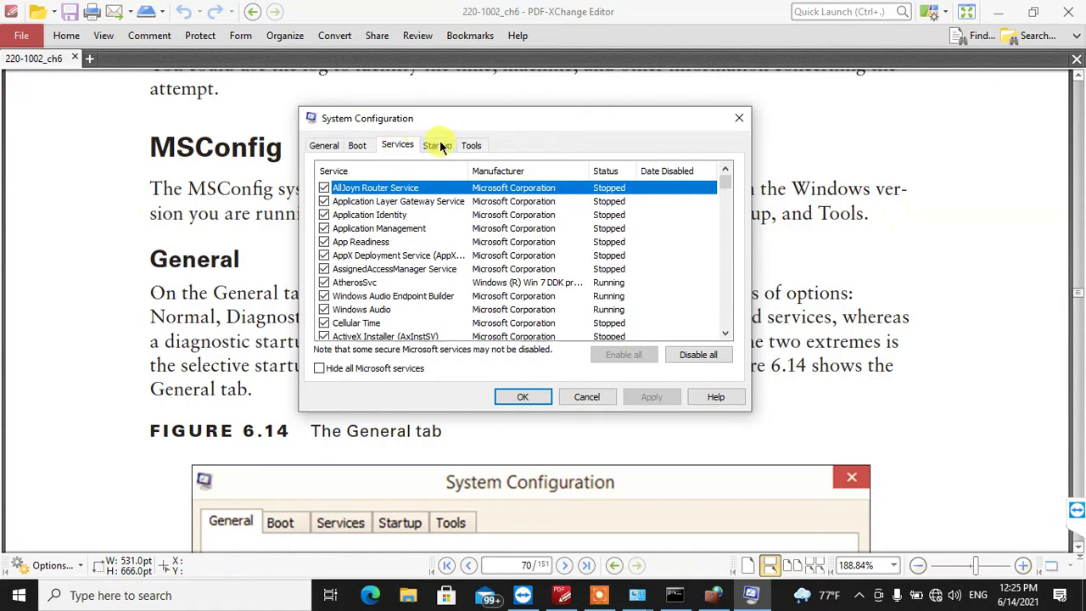
pyautogui.moveTo(515, 110); pyautogui.dragTo(521, 108)
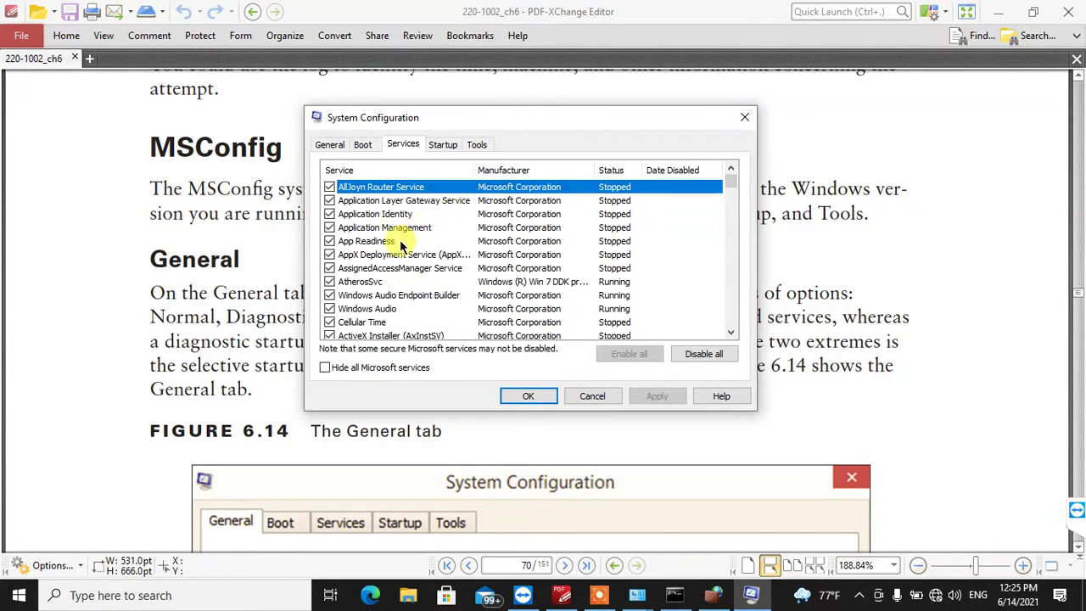
pyautogui.scroll(-3, 403, 241)
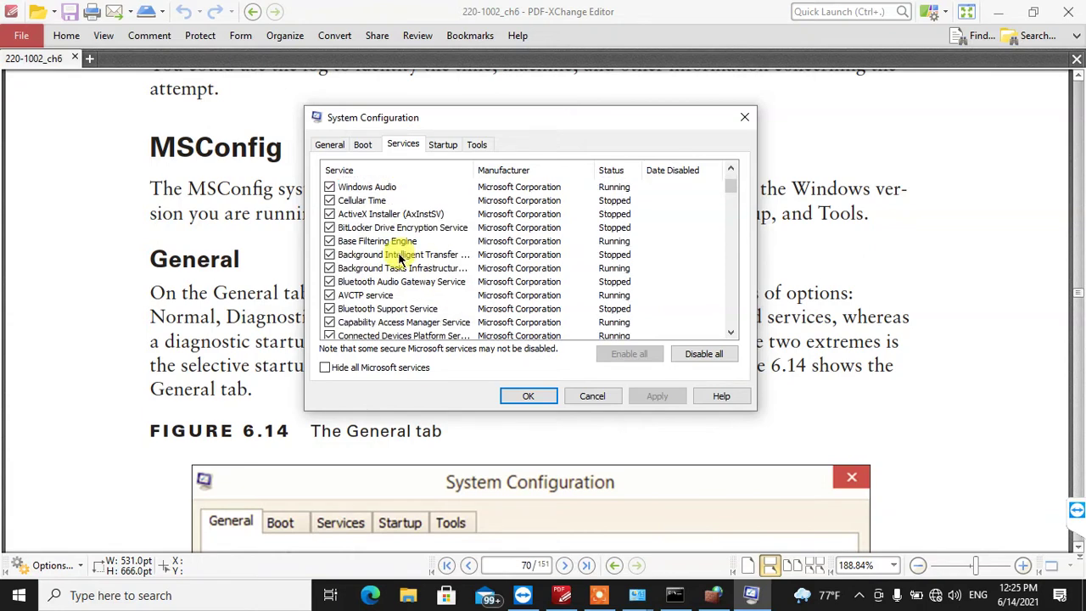
pyautogui.scroll(-3, 329, 264)
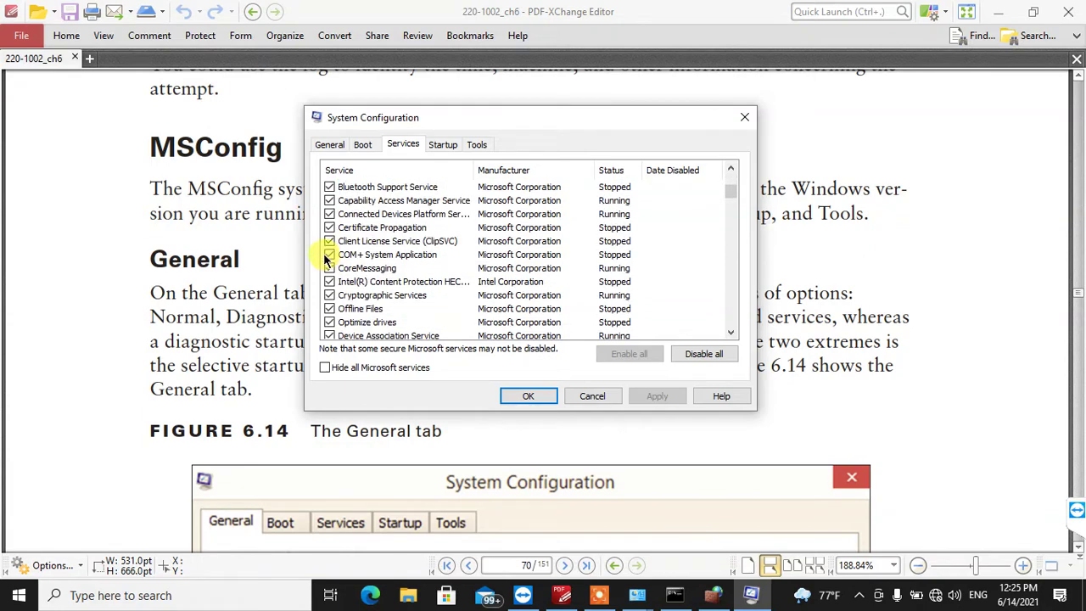
pyautogui.scroll(-3, 329, 267)
pyautogui.scroll(-3, 328, 273)
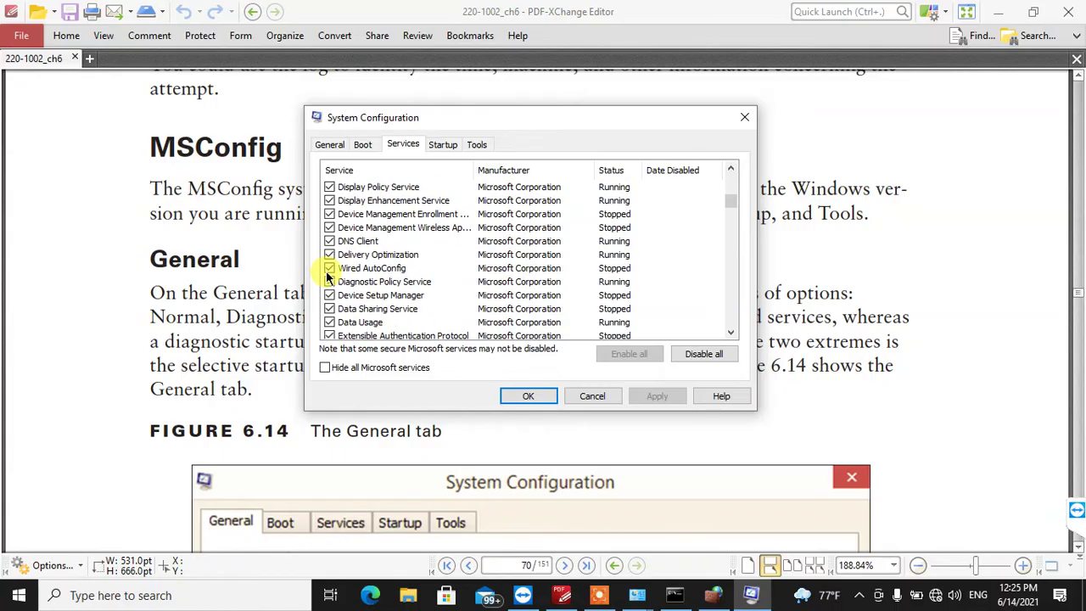
# - Toggle the Delivery Optimization service off and on, leaving it enabled
pyautogui.click(329, 255)
pyautogui.click(329, 255)
pyautogui.click(329, 255)
pyautogui.click(329, 255)
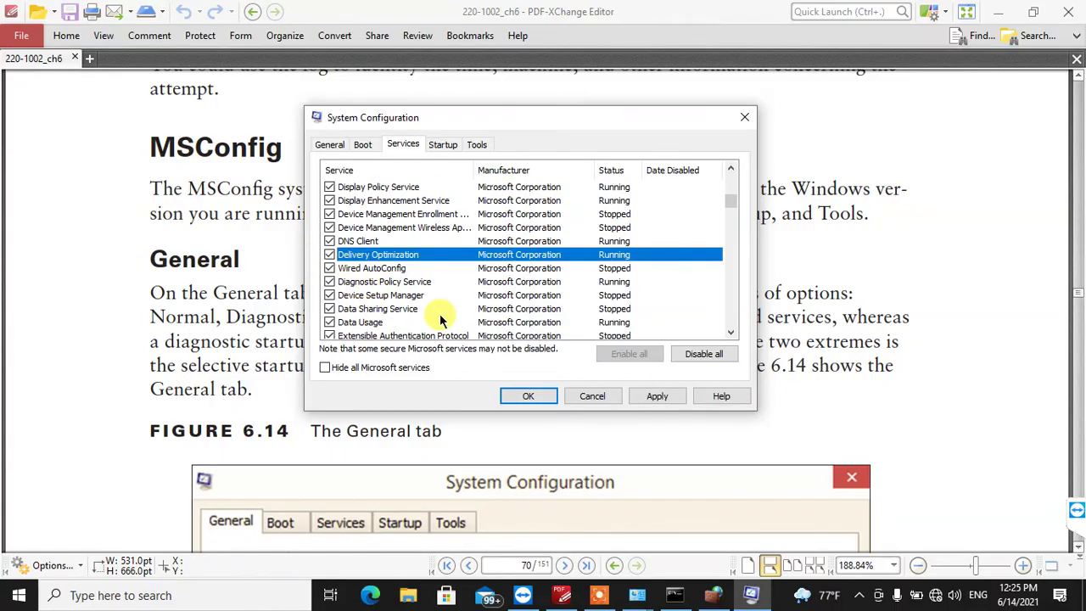
# - Examine the rest of the services list, from the Microsoft Edge Update entries to the Windows services near its end
pyautogui.scroll(-6, 440, 319)
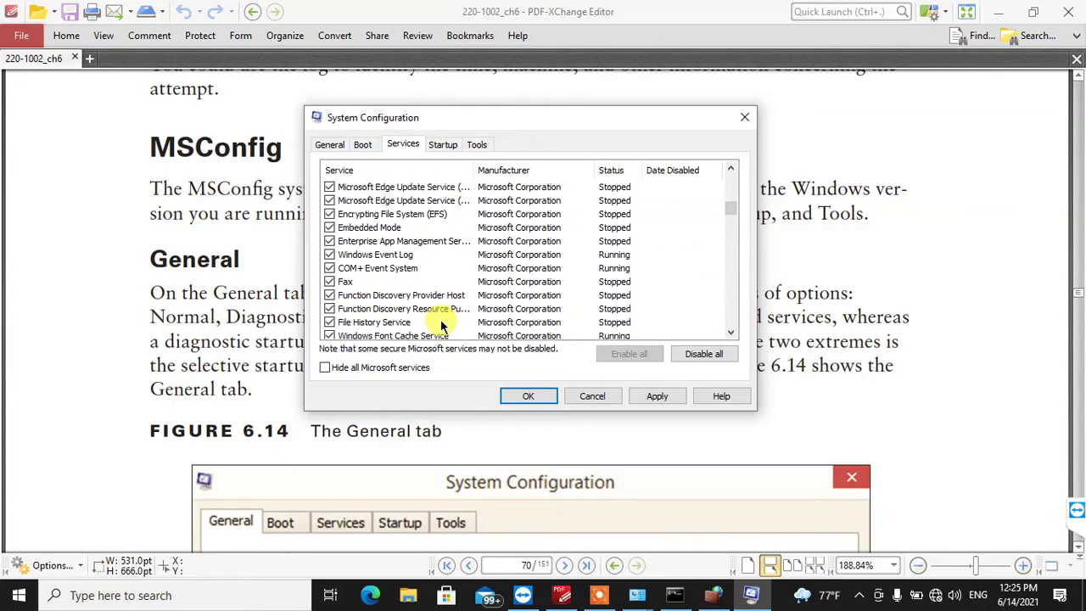
pyautogui.scroll(-4, 364, 336)
pyautogui.scroll(-1, 413, 339)
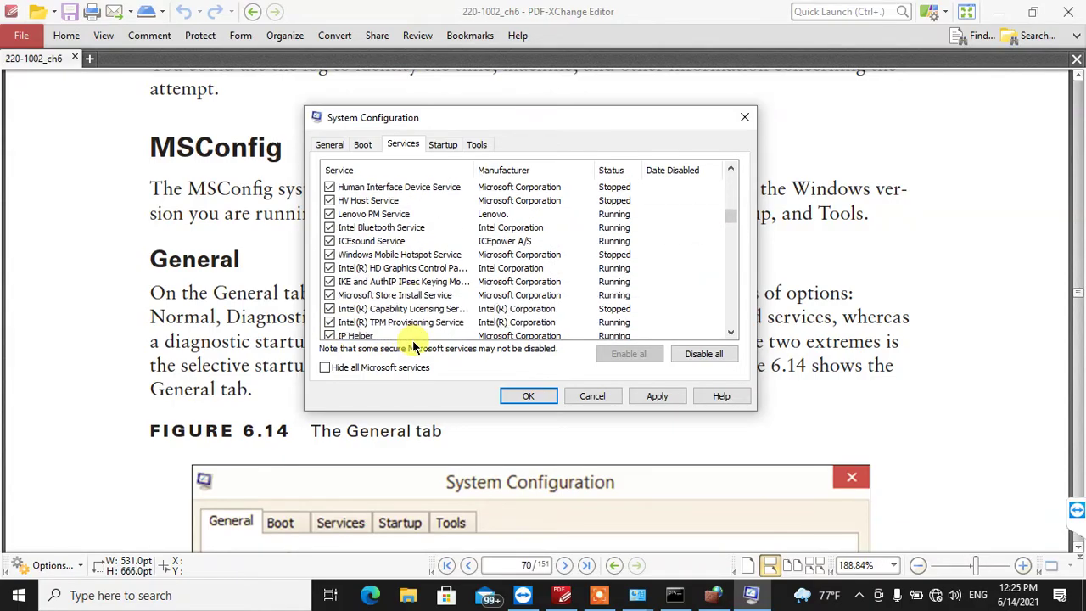
pyautogui.scroll(-1, 415, 340)
pyautogui.scroll(-2, 433, 331)
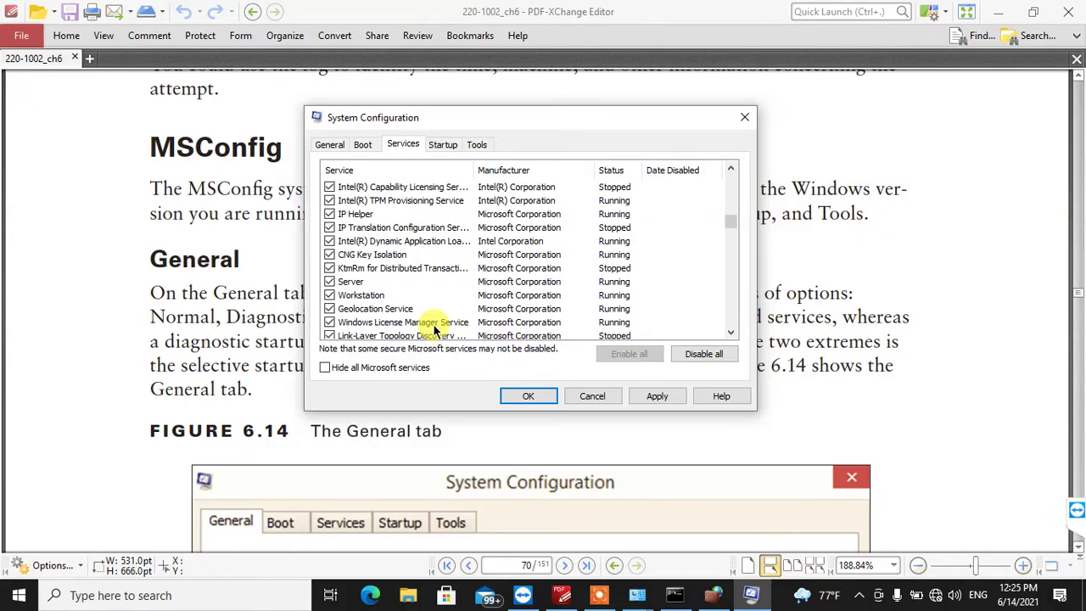
pyautogui.scroll(-1, 432, 331)
pyautogui.scroll(-2, 419, 329)
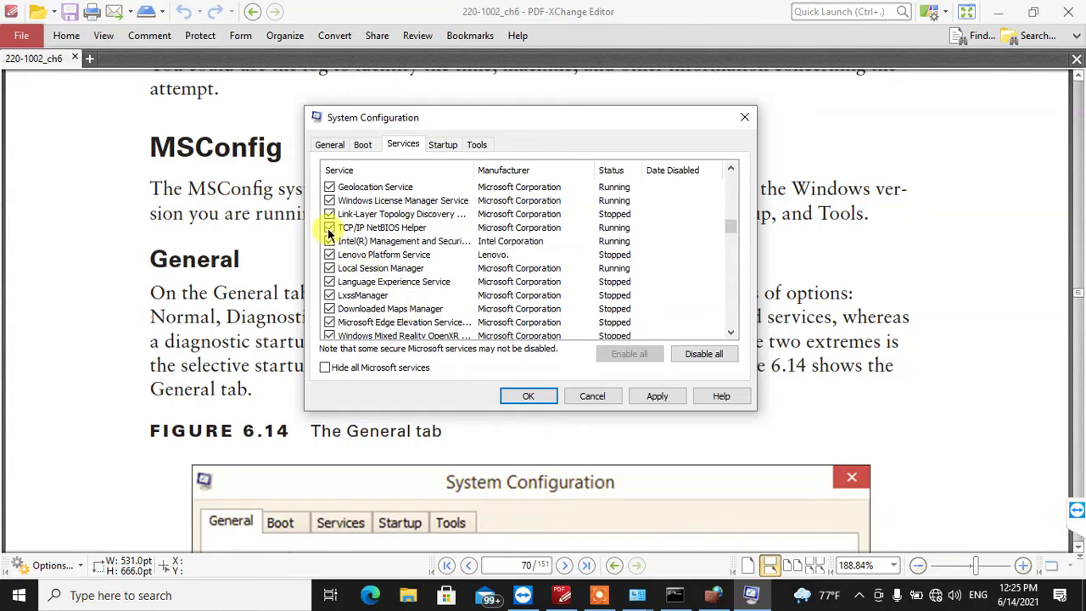
pyautogui.scroll(-3, 438, 327)
pyautogui.scroll(-8, 441, 326)
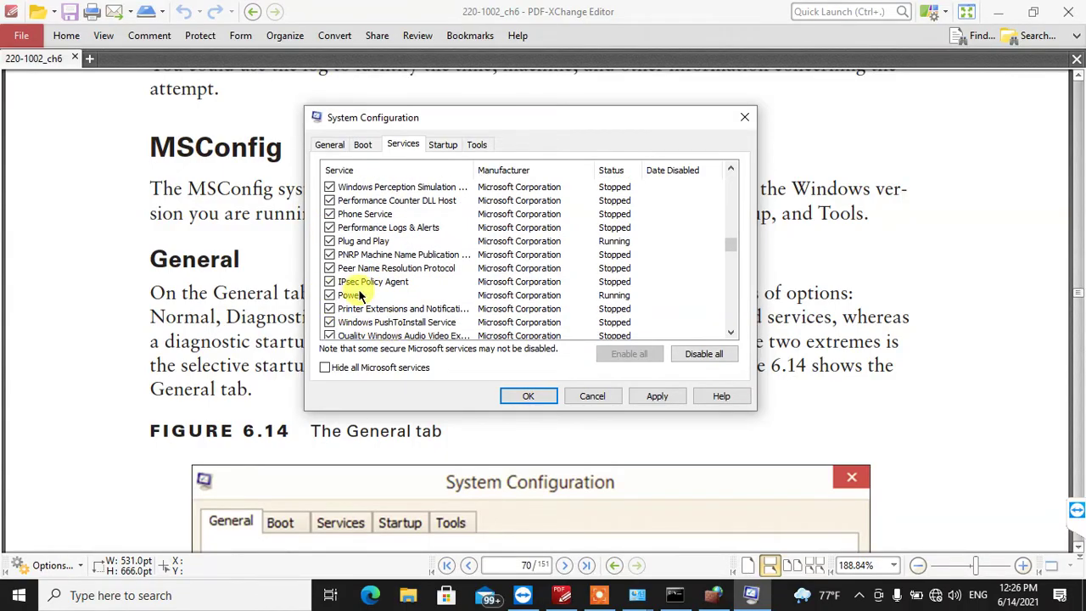
pyautogui.scroll(-2, 469, 323)
pyautogui.scroll(-8, 380, 297)
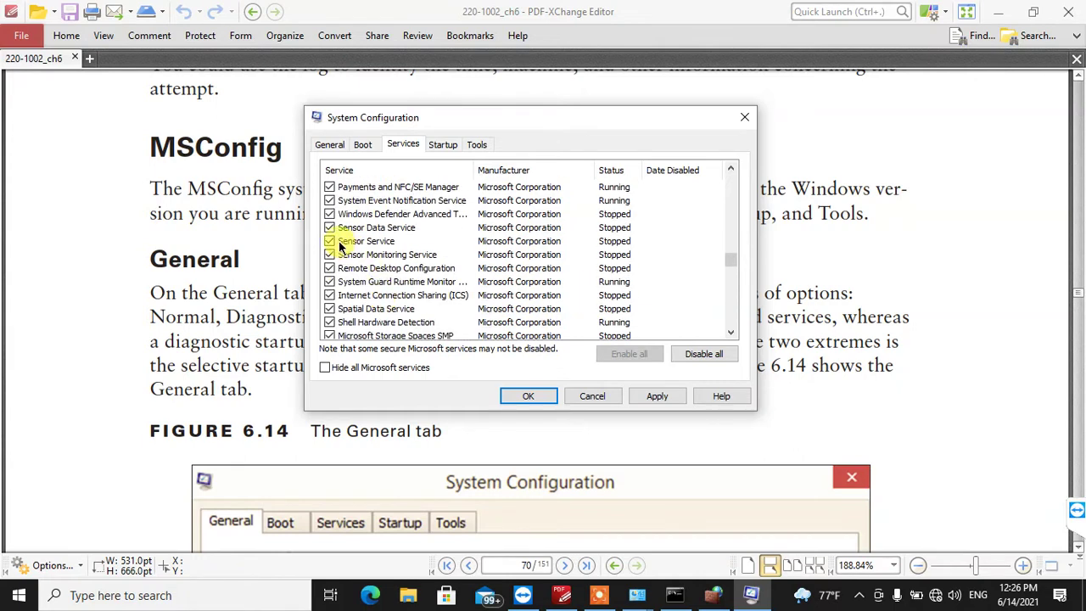
pyautogui.scroll(-10, 431, 286)
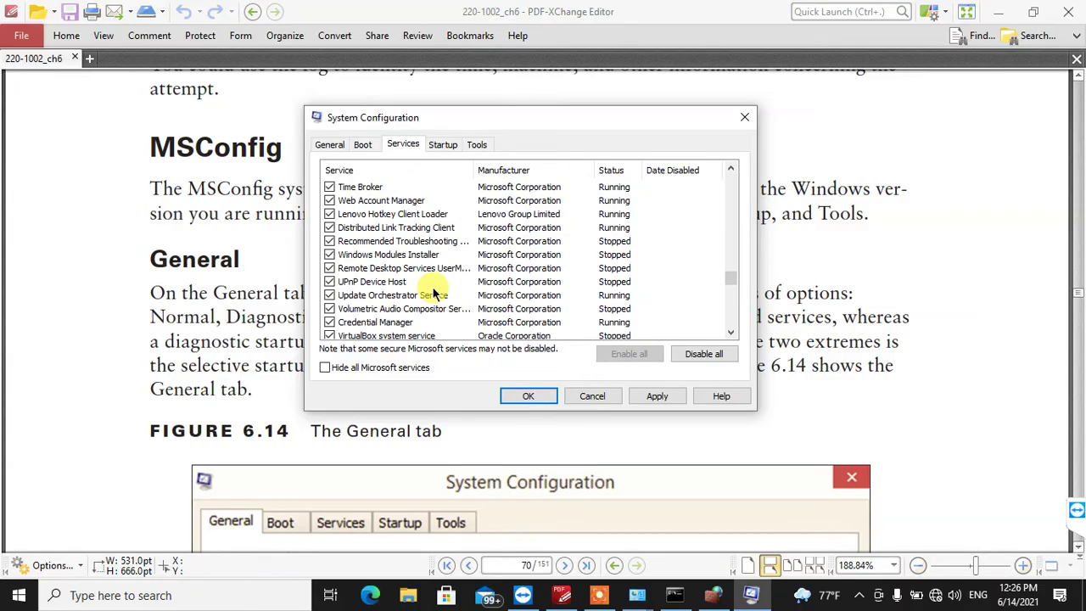
pyautogui.scroll(-4, 434, 291)
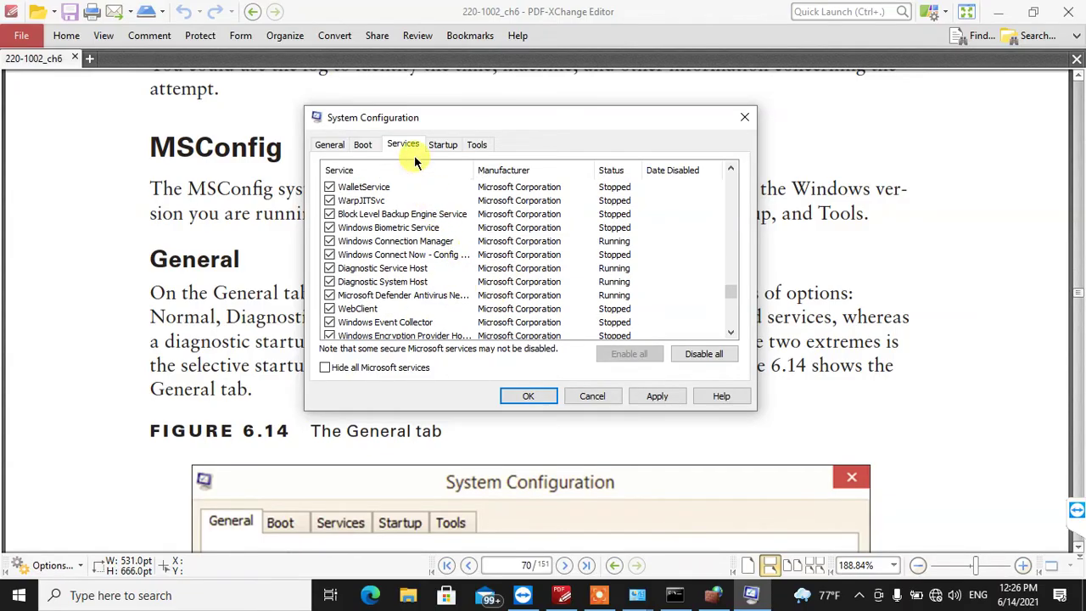
# - View the Startup section, and launch About Windows from the Tools list to see the version information before closing it
pyautogui.click(443, 146)
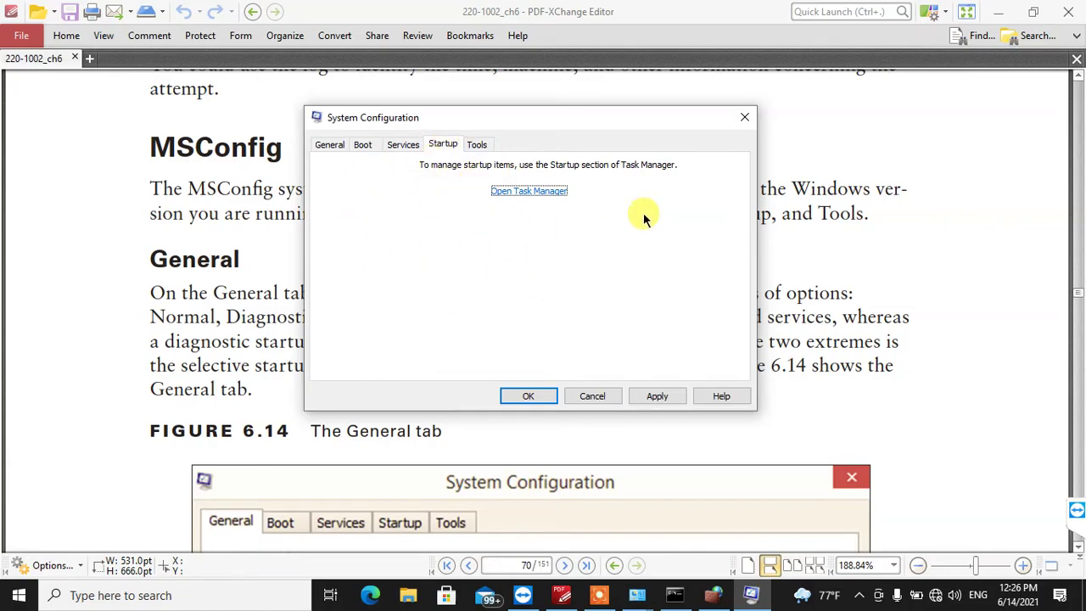
pyautogui.click(479, 146)
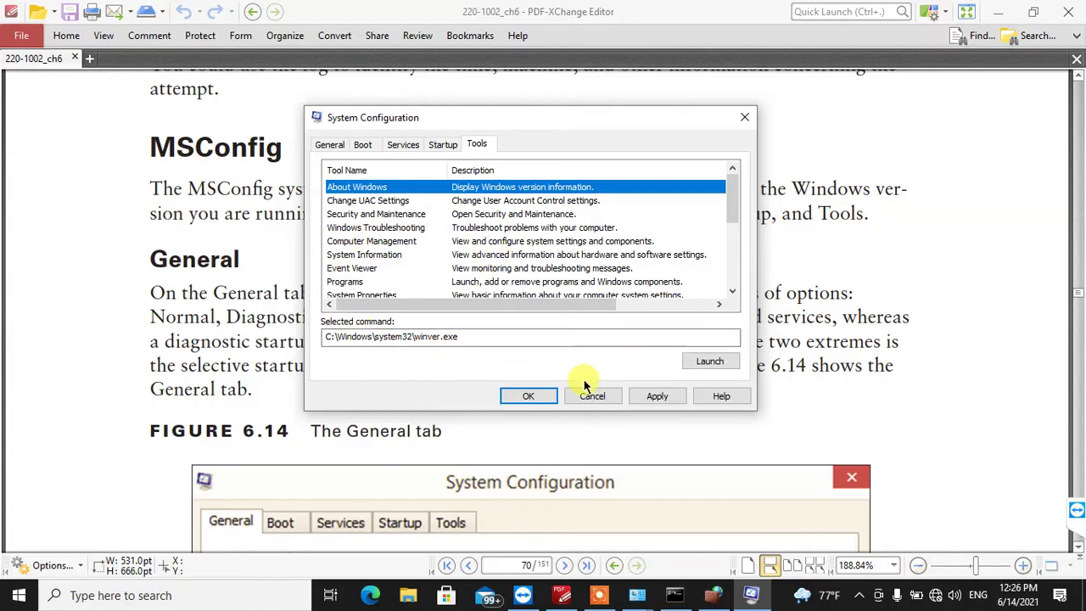
pyautogui.click(695, 365)
pyautogui.moveTo(178, 54); pyautogui.dragTo(182, 95)
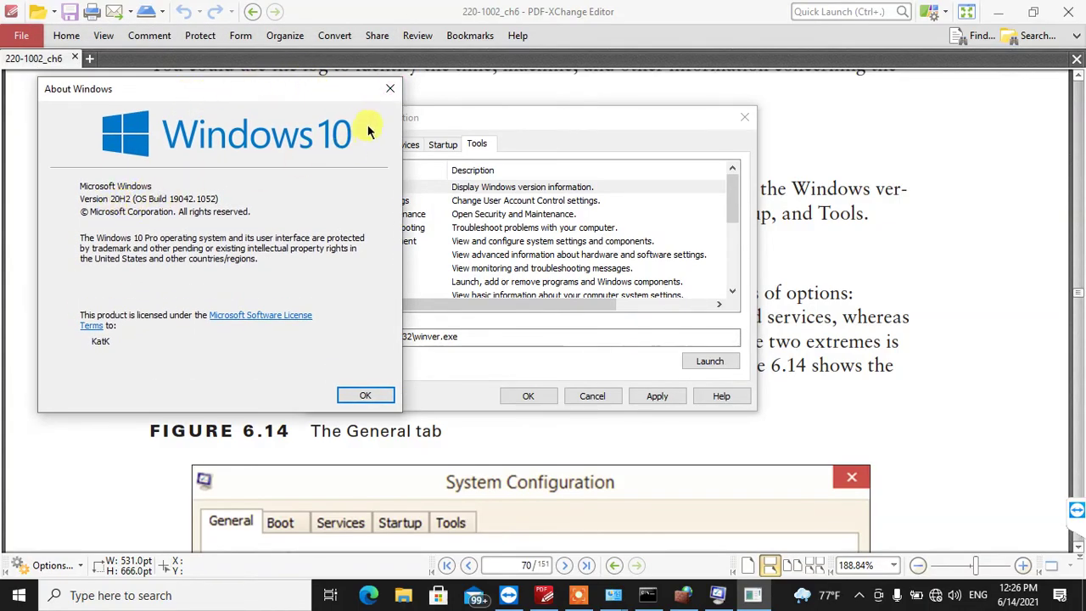
pyautogui.click(390, 89)
# - Open the Windows version information with the winver run command, close it, and highlight winver.exe in the selected command path
pyautogui.press('super+r')
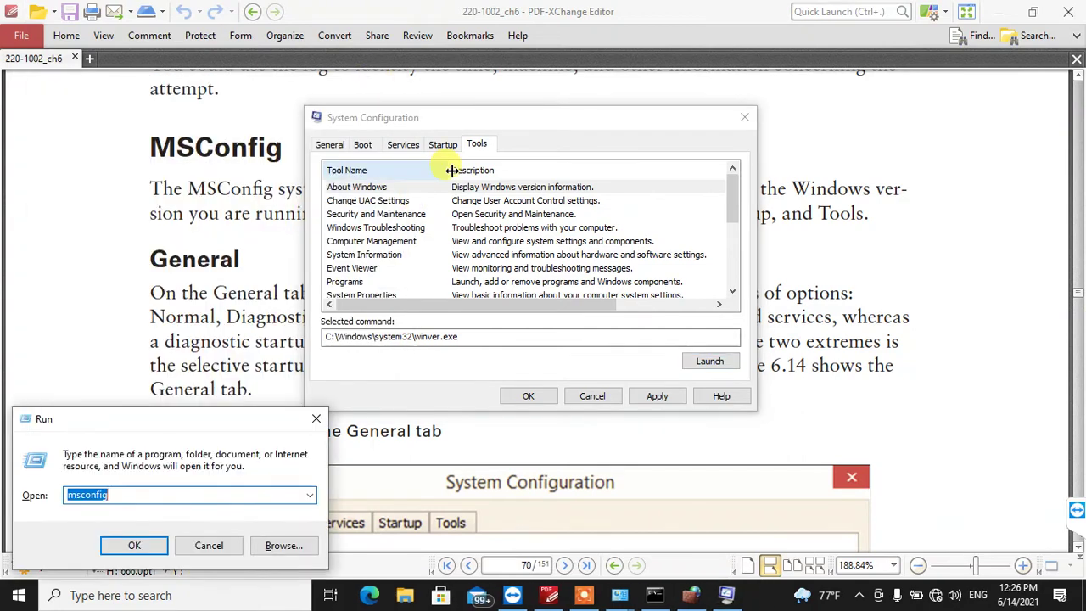
pyautogui.write('winver')
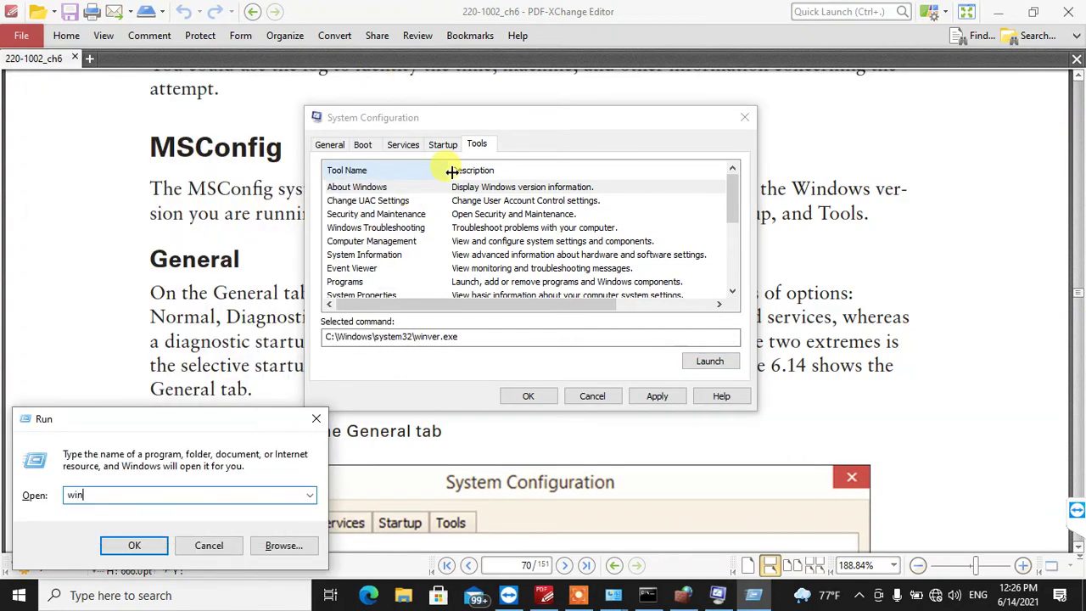
pyautogui.press('Return')
pyautogui.moveTo(212, 38); pyautogui.dragTo(206, 64)
pyautogui.click(376, 63)
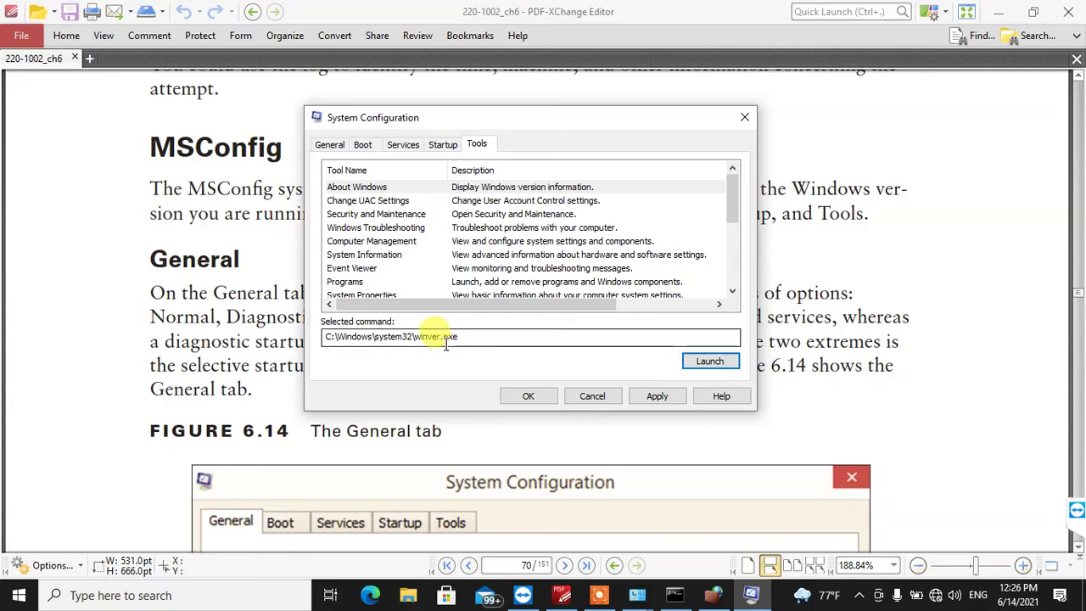
pyautogui.moveTo(419, 338); pyautogui.dragTo(414, 337)
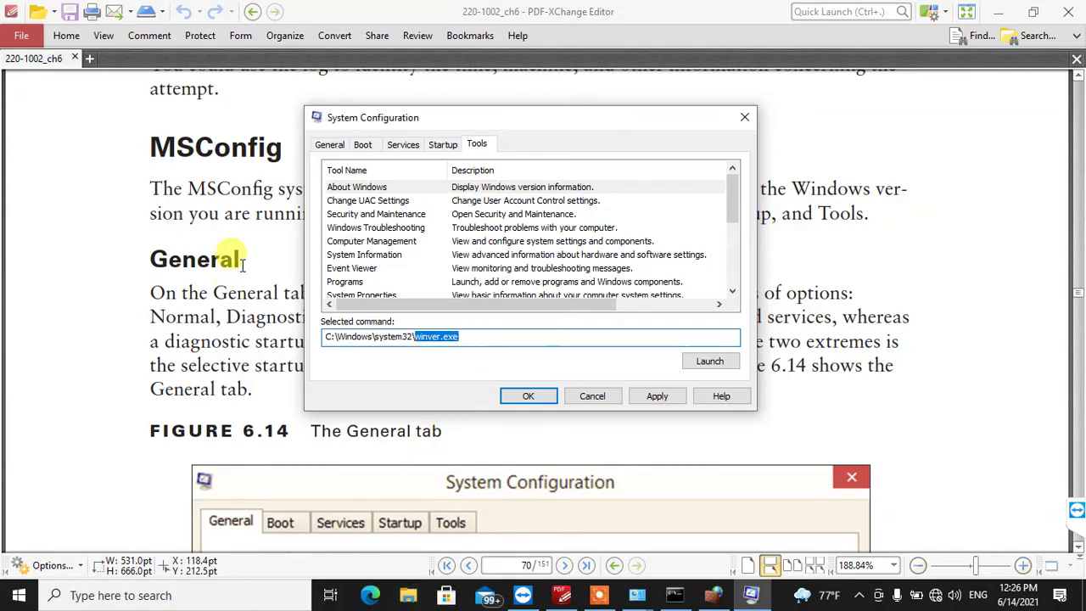
# - Select Change UAC Settings, open it with the UserAccountControlSettings run command, close it, and highlight the executable name in the path
pyautogui.click(395, 201)
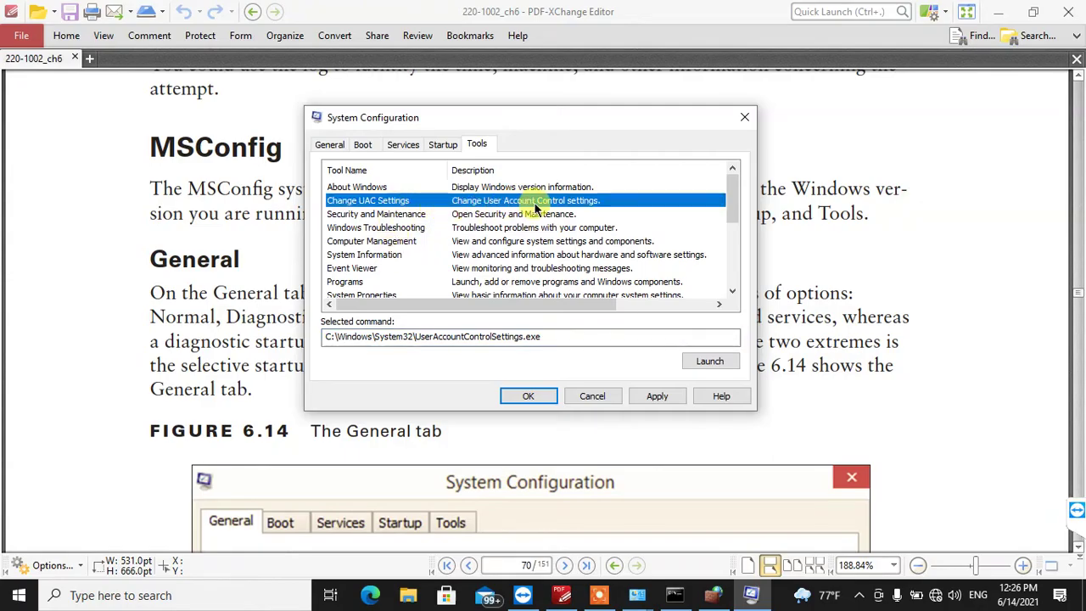
pyautogui.press('super+r')
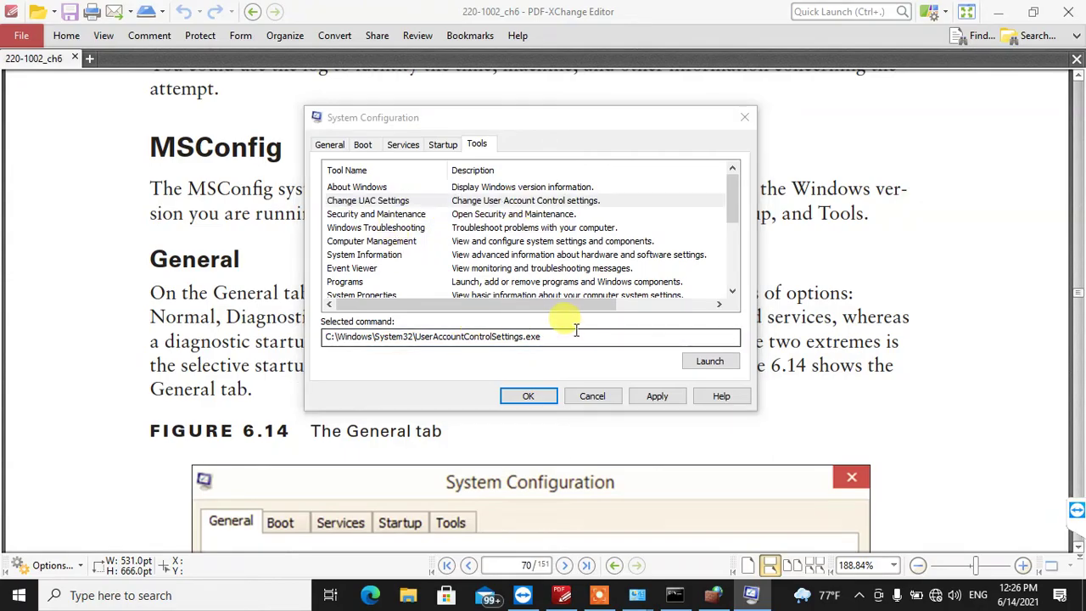
pyautogui.write('suse')
pyautogui.press('BackSpace')
pyautogui.press('BackSpace')
pyautogui.press('BackSpace')
pyautogui.press('BackSpace')
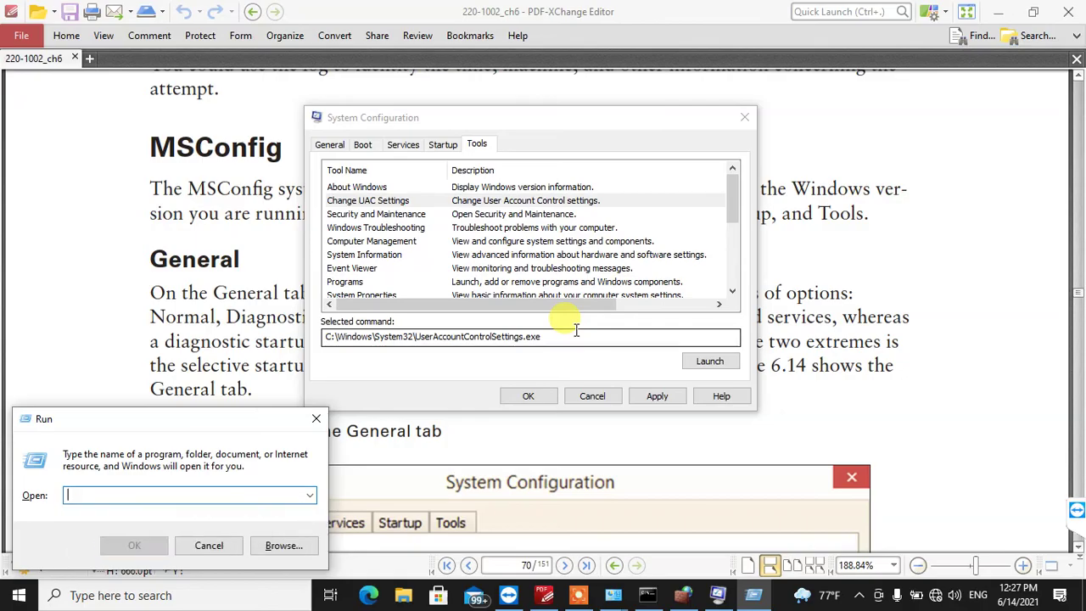
pyautogui.write('userac')
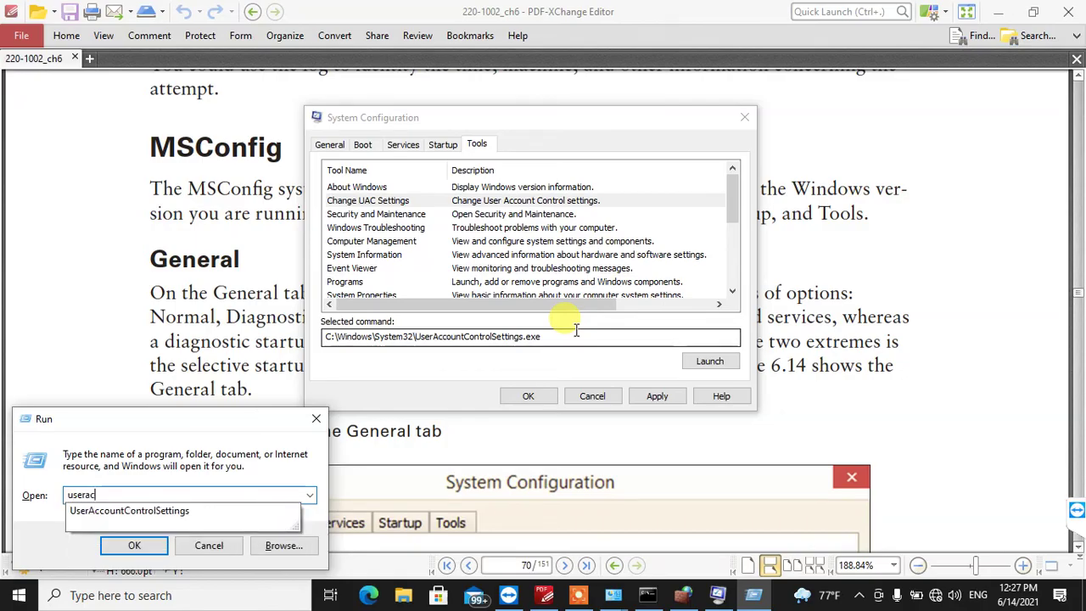
pyautogui.write('countcontrolsetting')
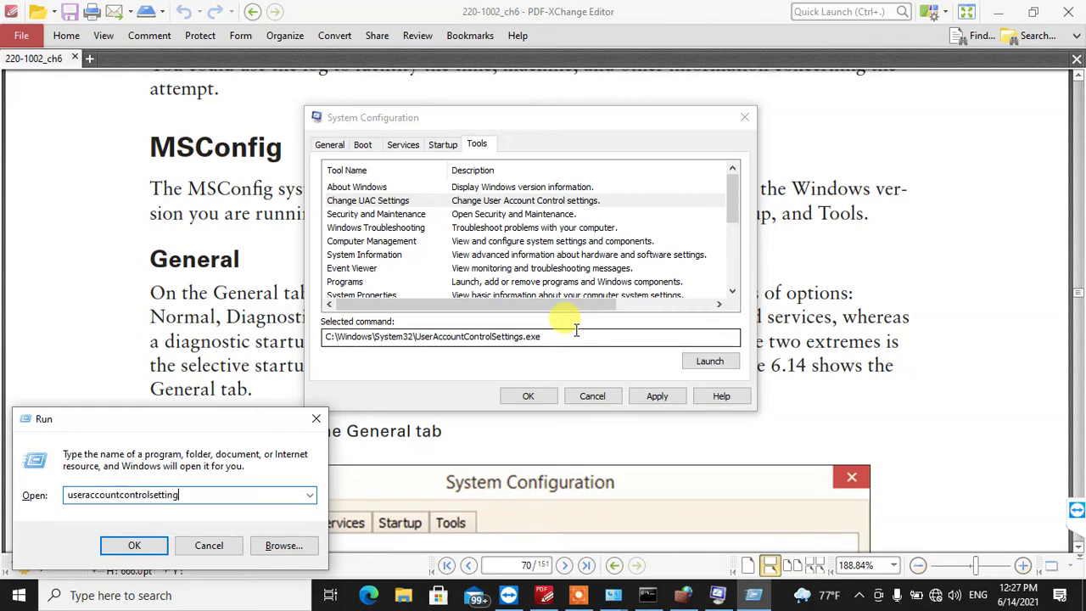
pyautogui.press('Return')
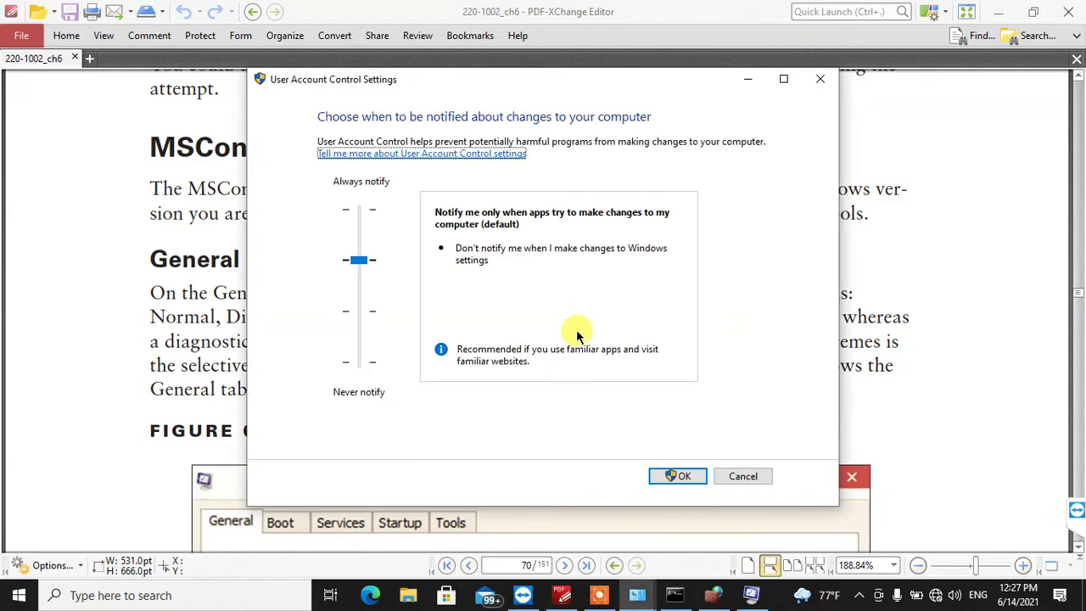
pyautogui.click(819, 79)
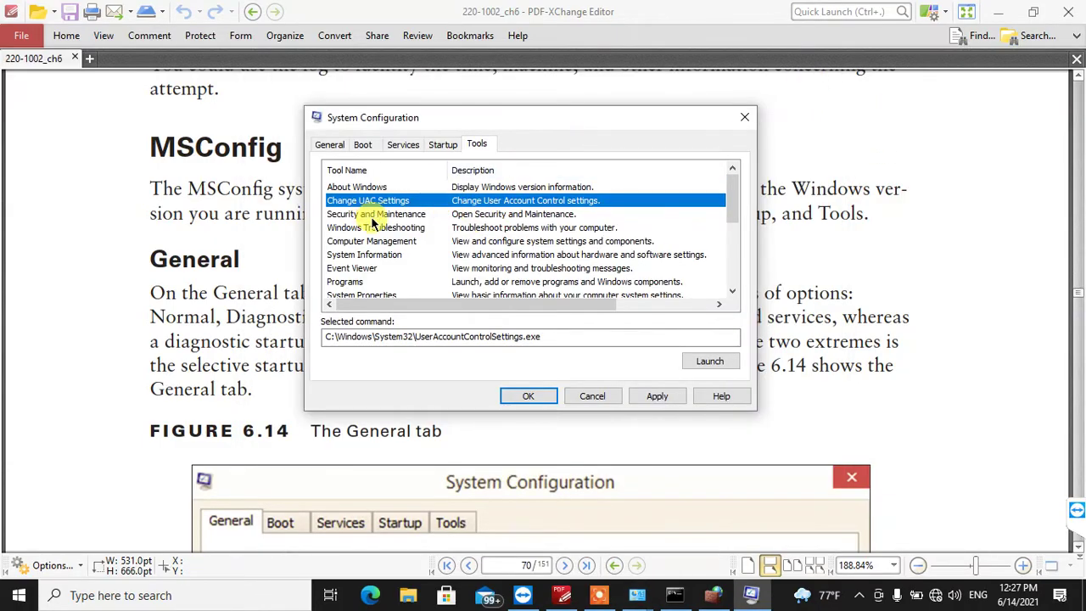
pyautogui.moveTo(540, 337); pyautogui.dragTo(417, 336)
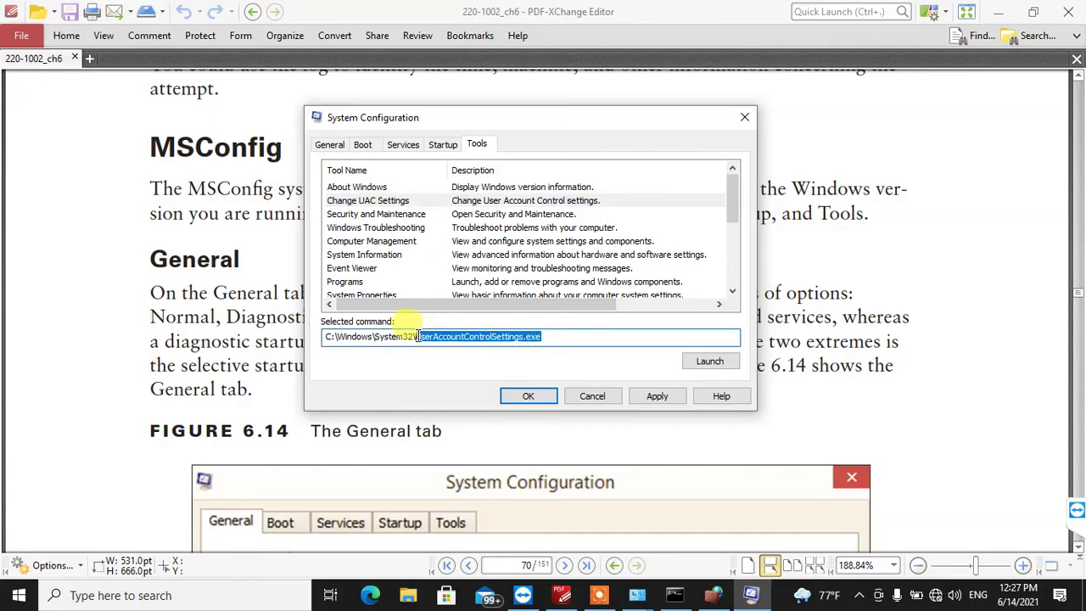
# - Select Security and Maintenance in the tools list, open it with the wscui.cpl run command, and close its window
pyautogui.click(379, 214)
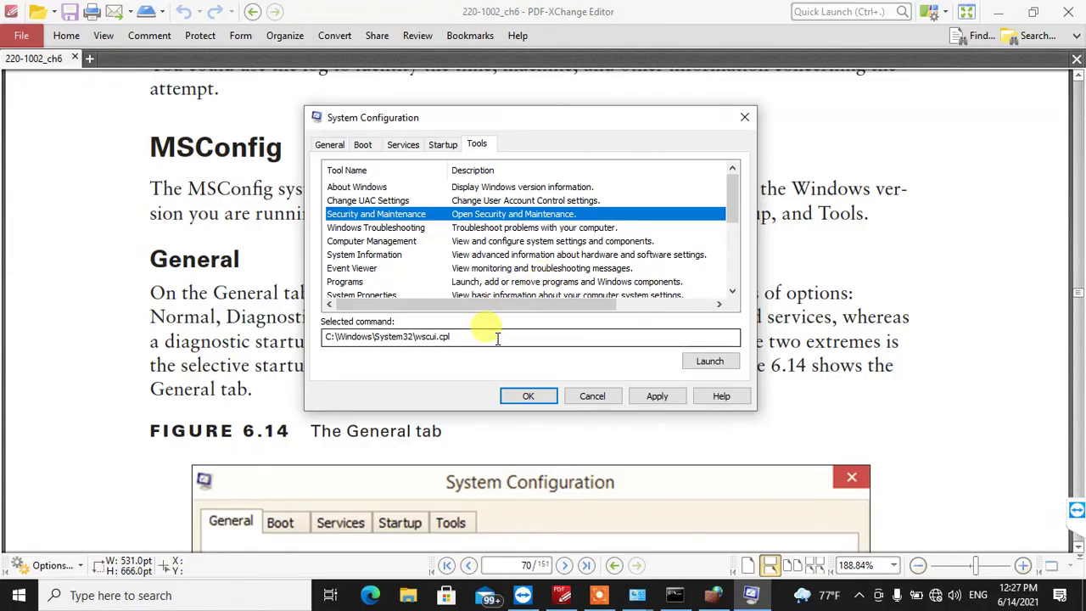
pyautogui.press('super+r')
pyautogui.write('w')
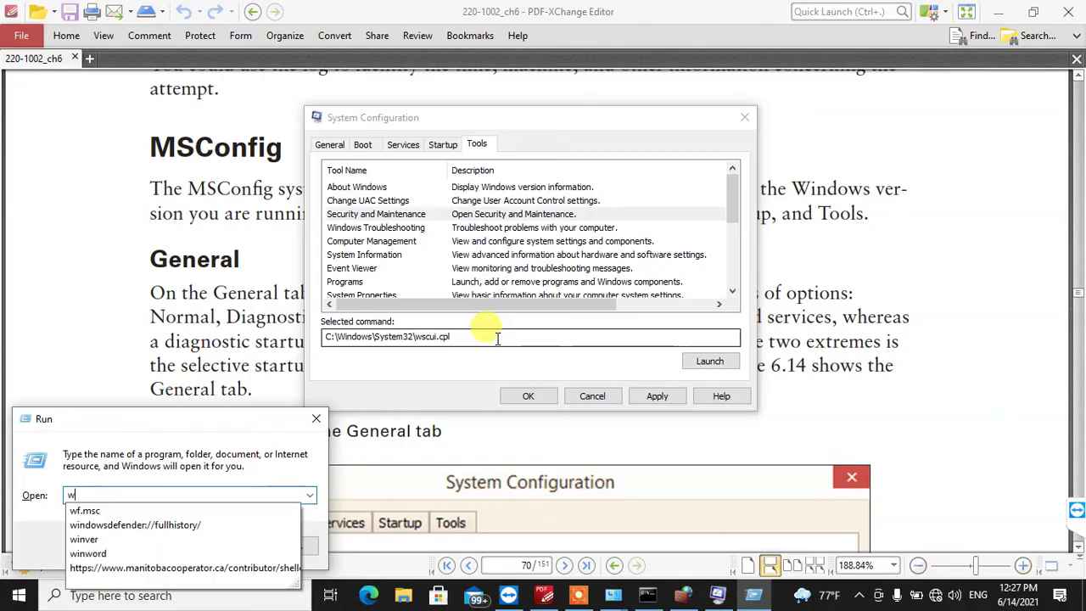
pyautogui.write('scui')
pyautogui.press('Return')
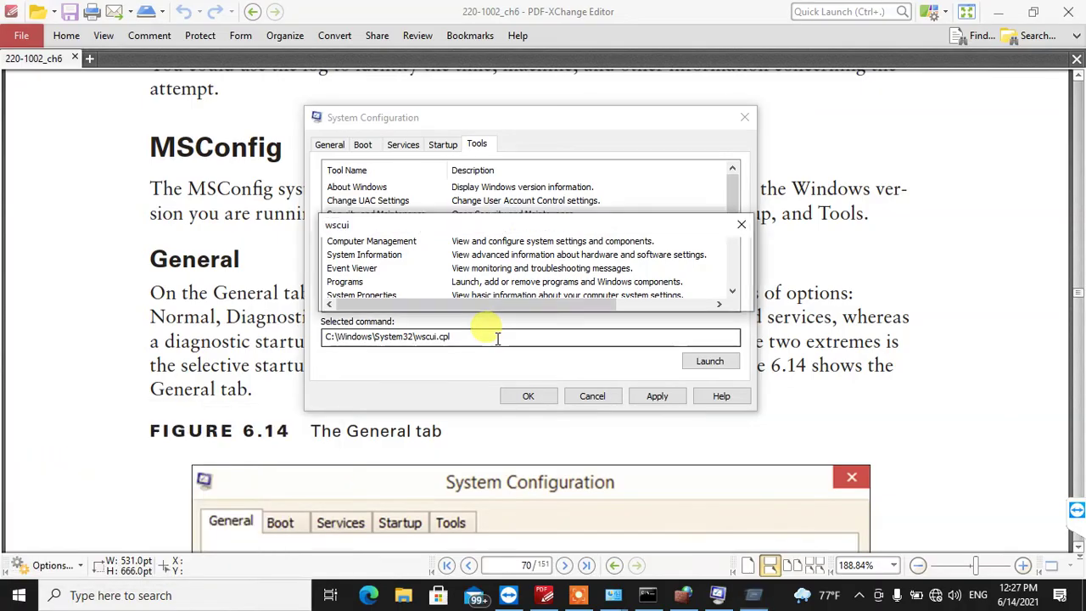
pyautogui.press('Return')
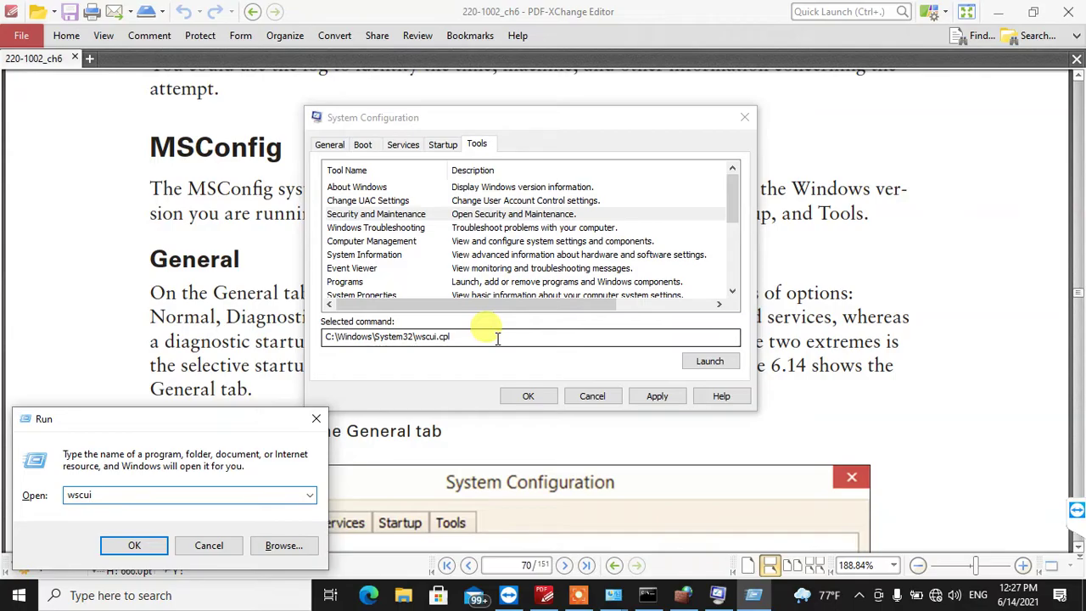
pyautogui.press('Return')
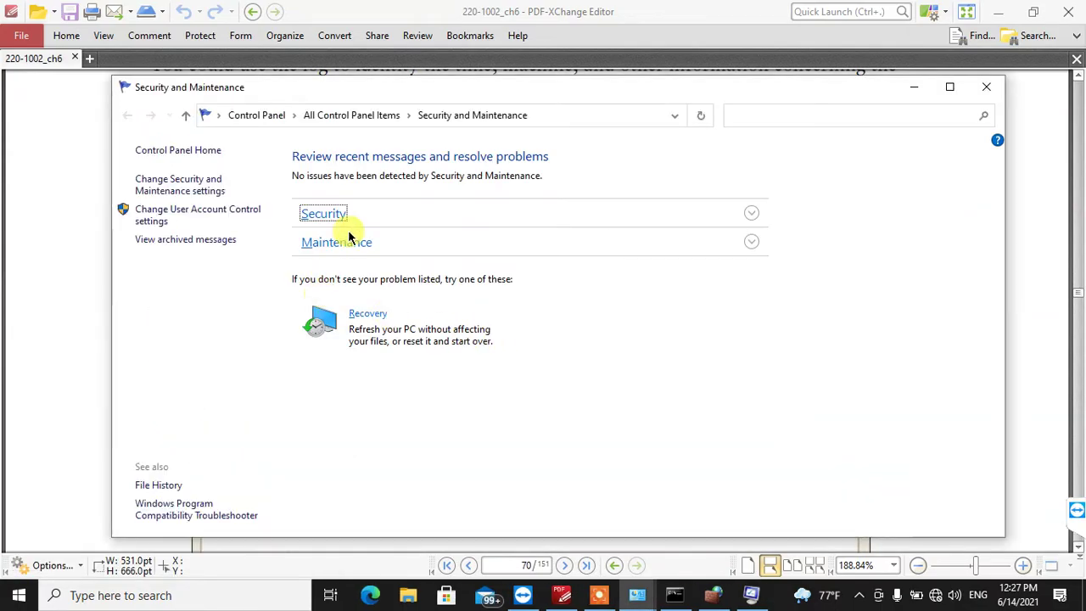
pyautogui.click(986, 88)
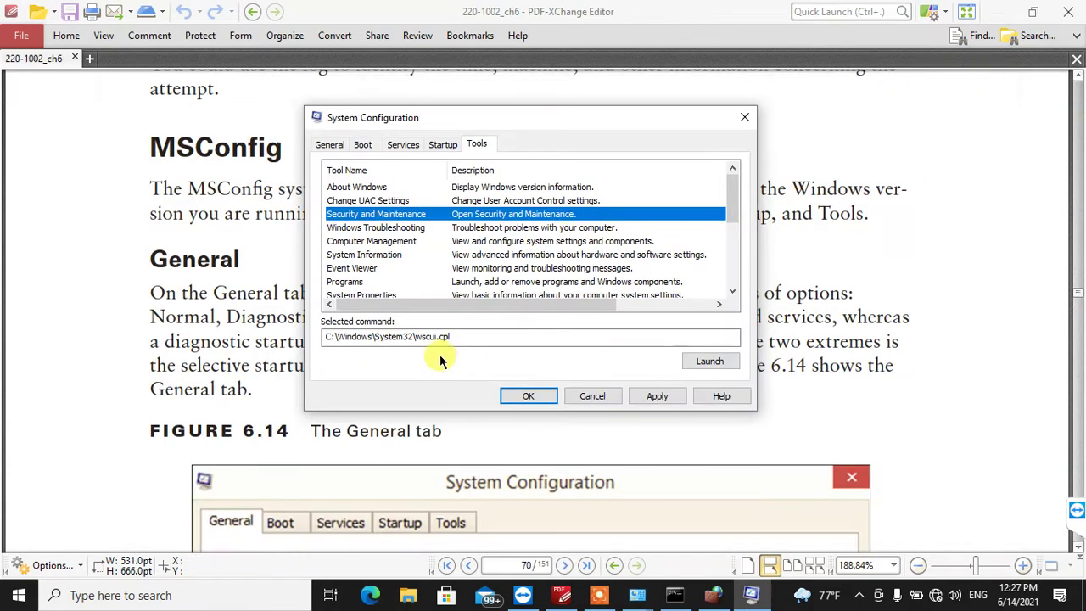
# - Review the selected commands of the listed tools, from About Windows and Change UAC Settings through Windows Troubleshooting and Computer Management to System Information
pyautogui.click(375, 241)
pyautogui.click(376, 228)
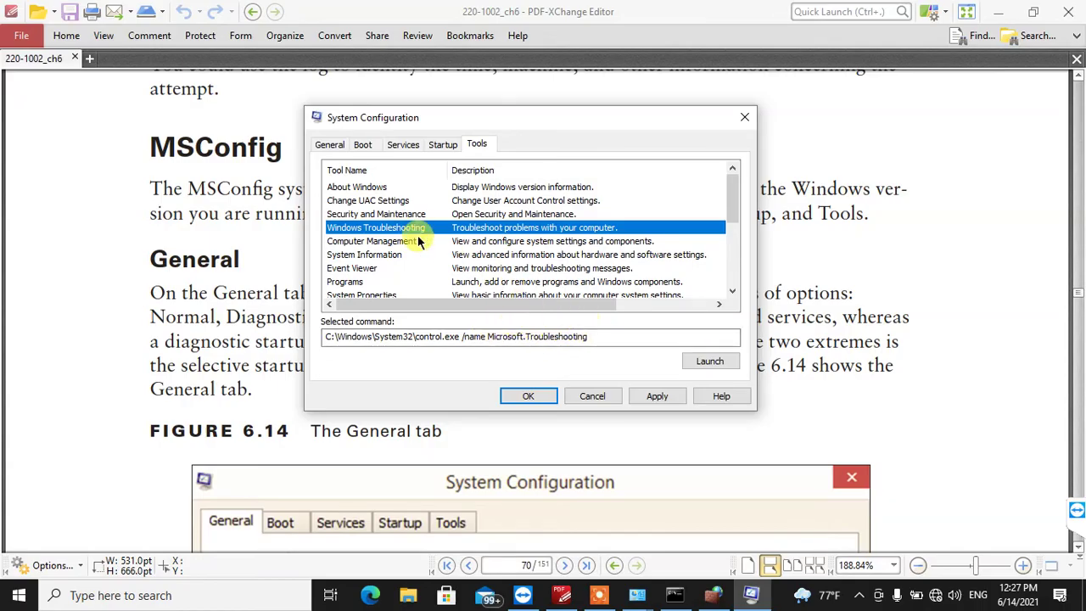
pyautogui.click(362, 188)
pyautogui.click(377, 200)
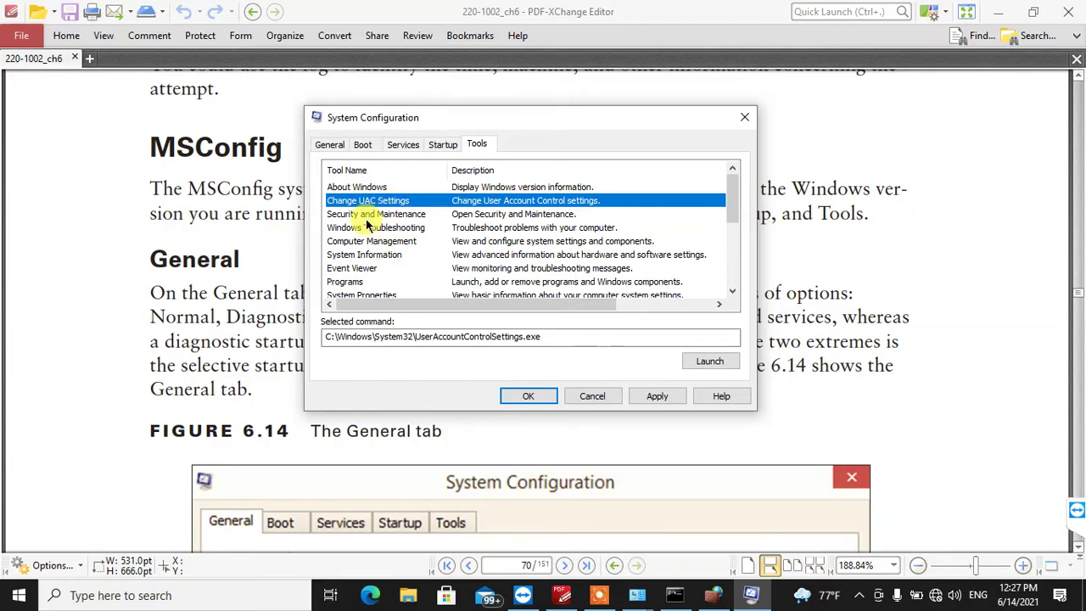
pyautogui.click(367, 228)
pyautogui.click(370, 241)
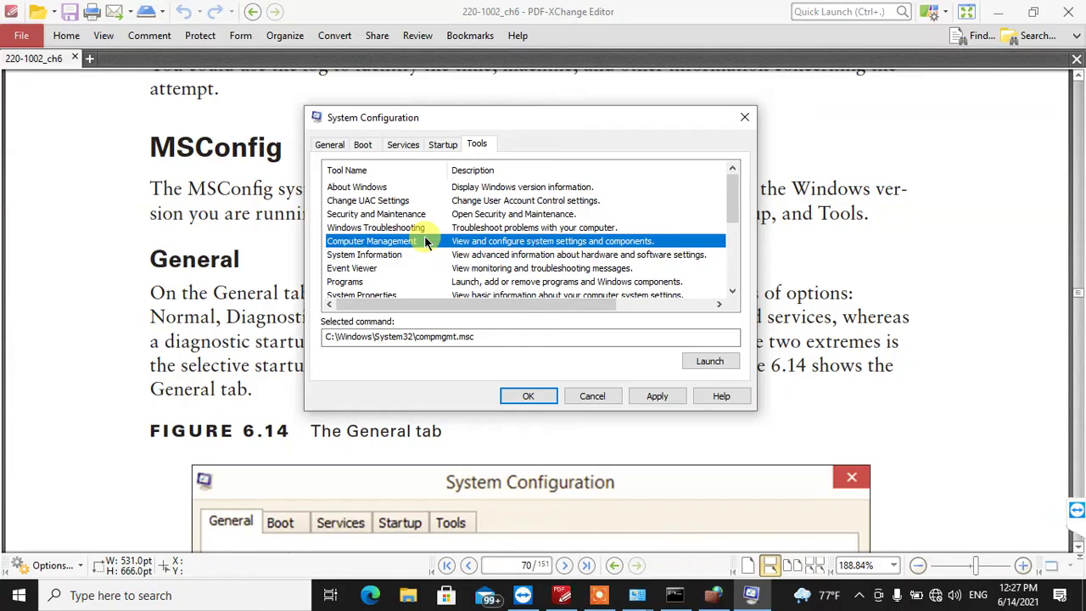
pyautogui.click(377, 255)
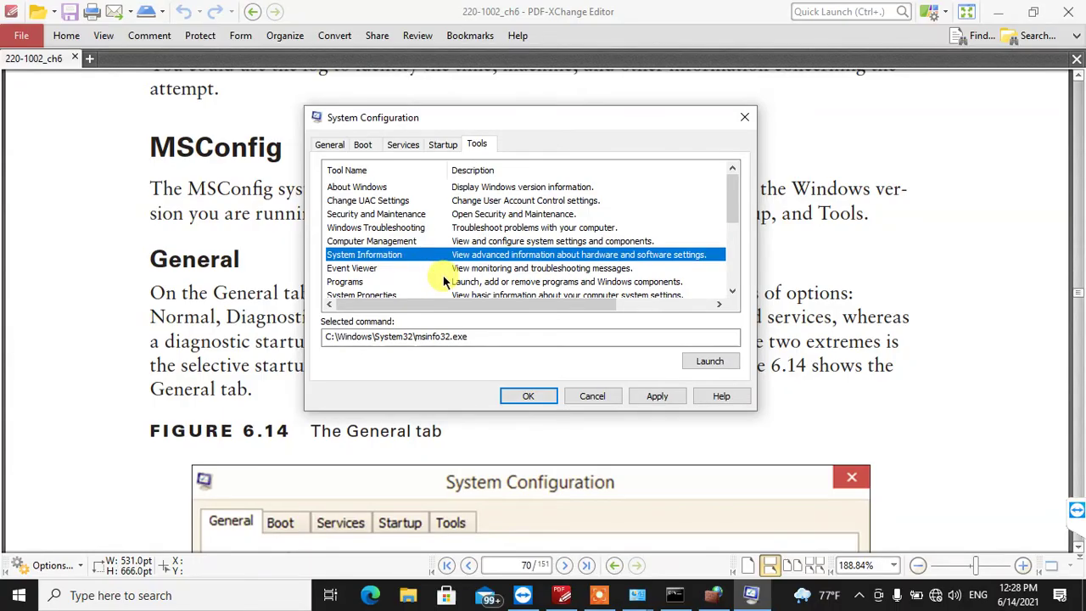
pyautogui.press('super+r')
pyautogui.write('ms')
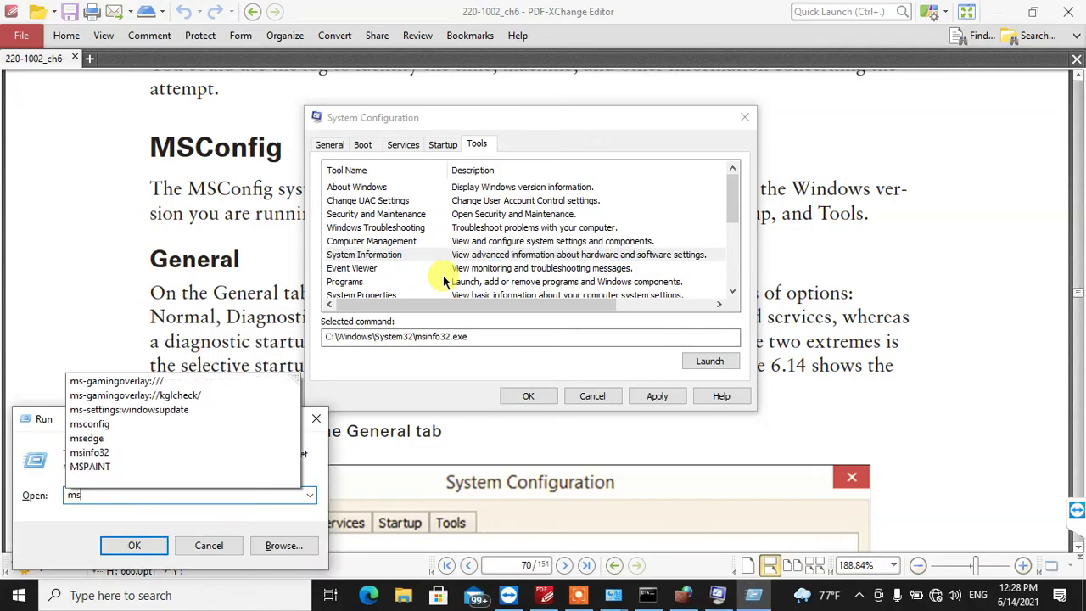
pyautogui.press('BackSpace')
pyautogui.press('BackSpace')
pyautogui.press('Escape')
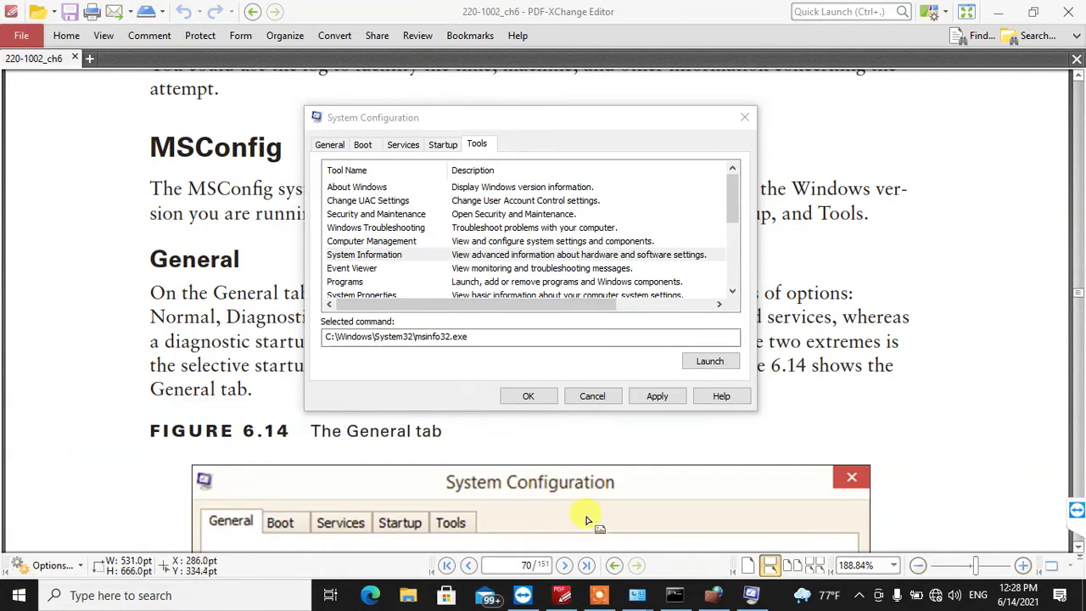
# - Switch to Command Prompt, open System Information with msinfo32, and look through the System Summary
pyautogui.click(676, 596)
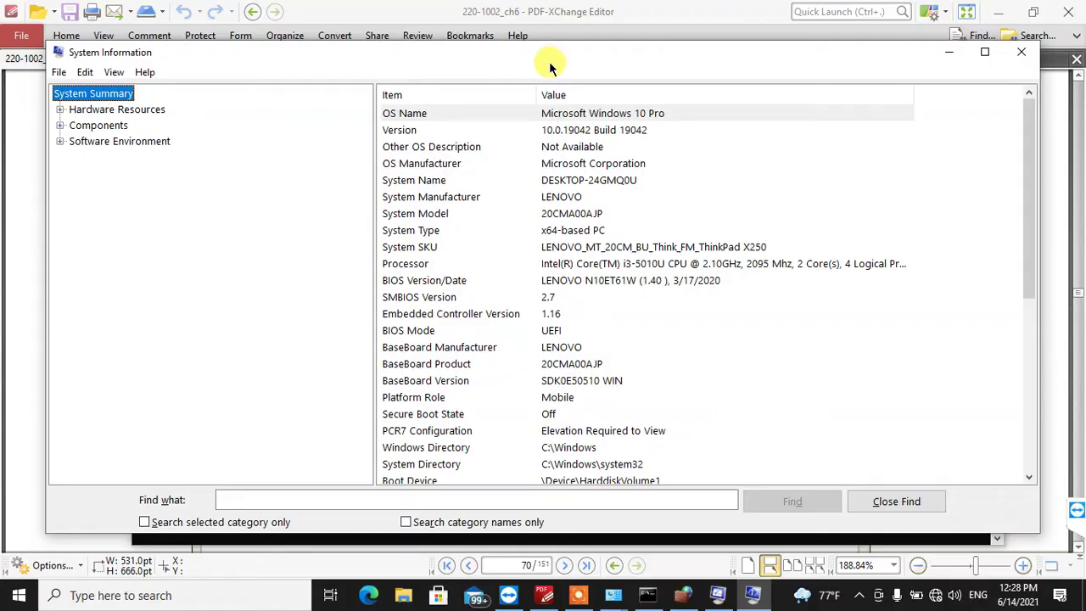
pyautogui.scroll(-2, 551, 229)
pyautogui.scroll(2, 568, 253)
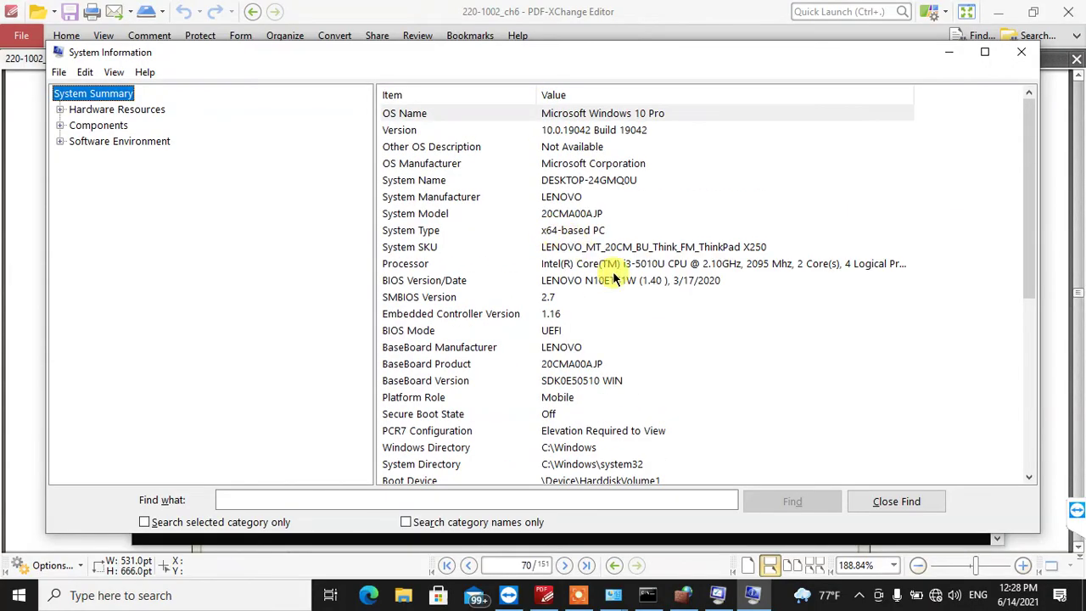
# - Examine the processor, BIOS version and SMBIOS entries of the System Summary, continuing to the physical memory entries
pyautogui.click(645, 264)
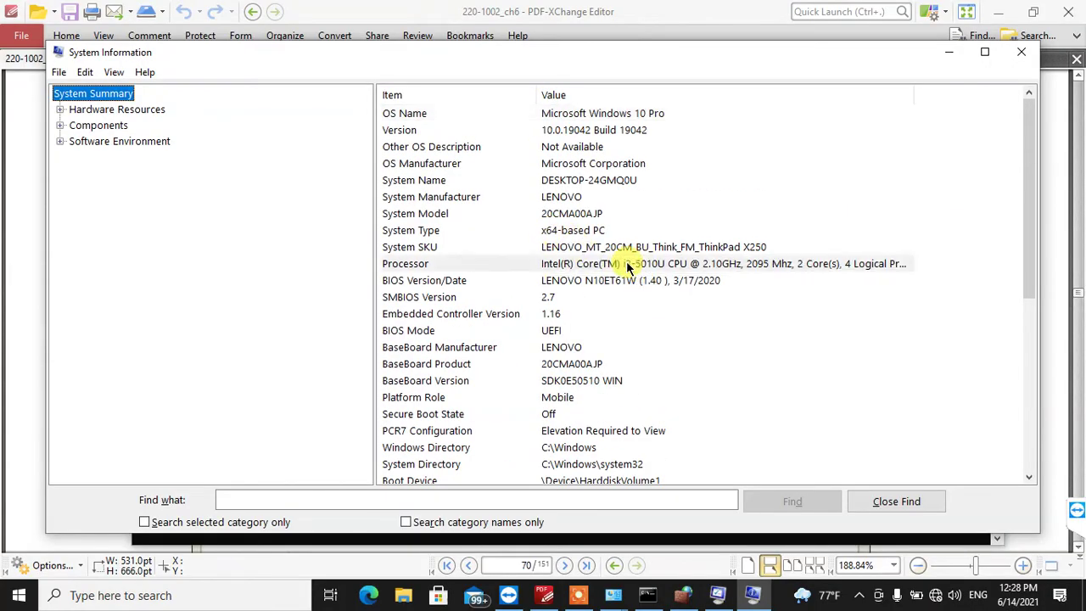
pyautogui.click(560, 282)
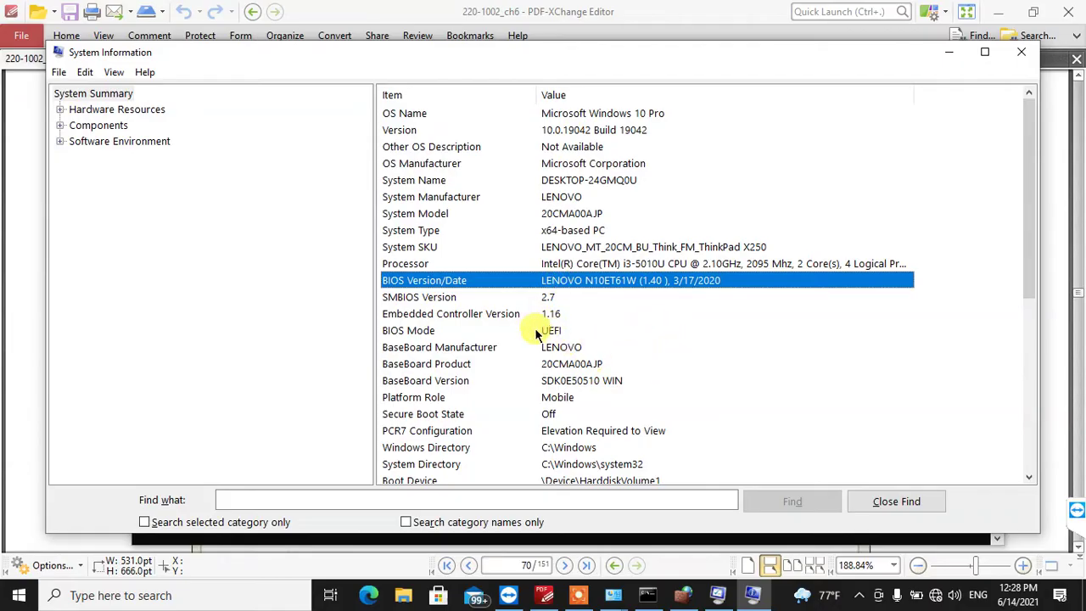
pyautogui.click(550, 297)
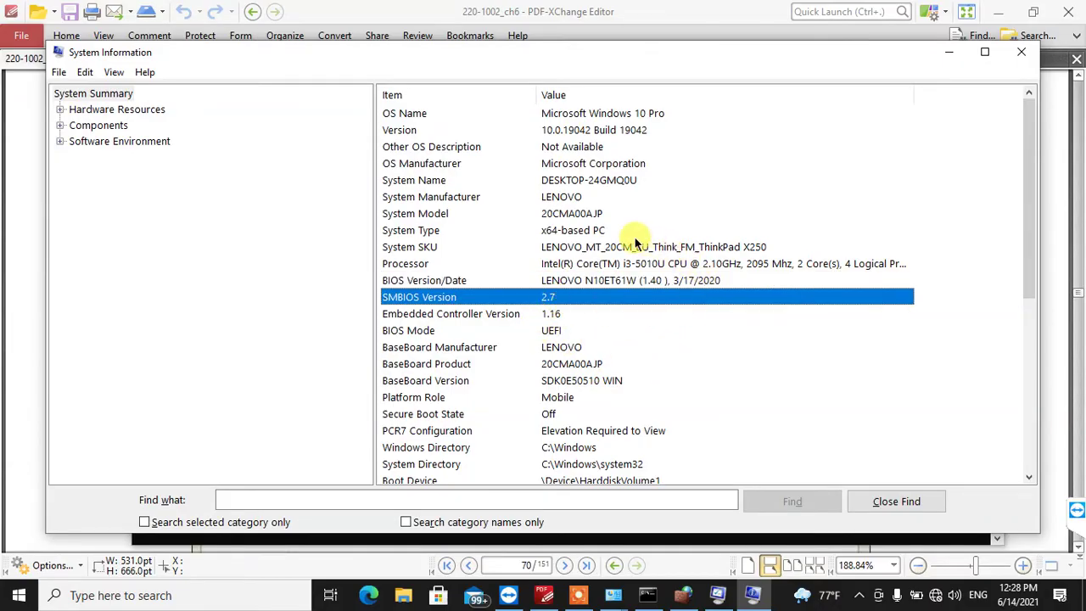
pyautogui.scroll(-3, 594, 327)
pyautogui.scroll(-2, 559, 335)
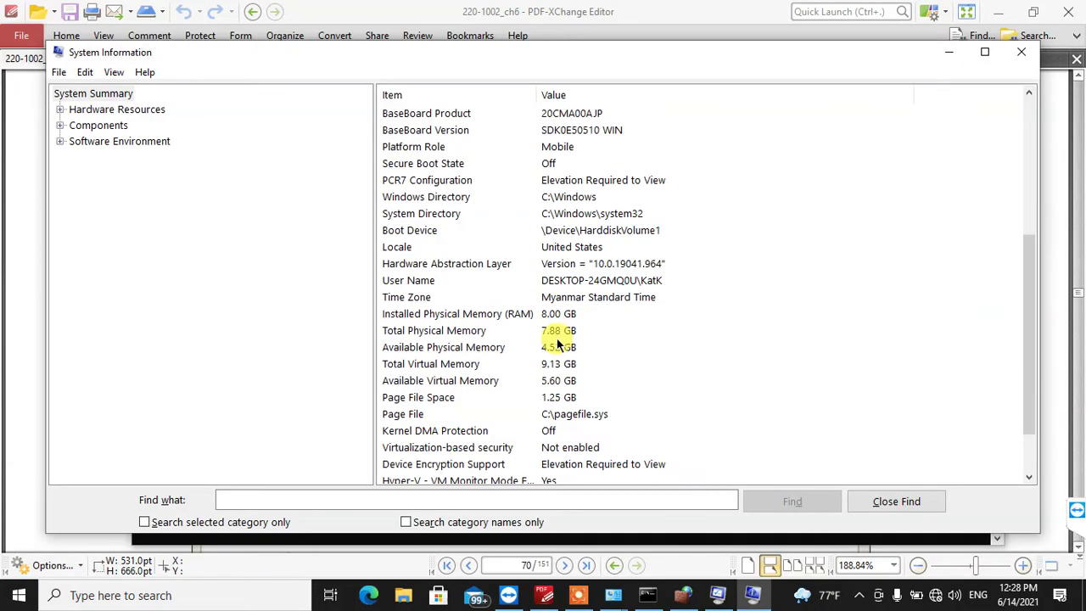
# - Expand the Hardware Resources category and view its Memory resource list
pyautogui.click(60, 109)
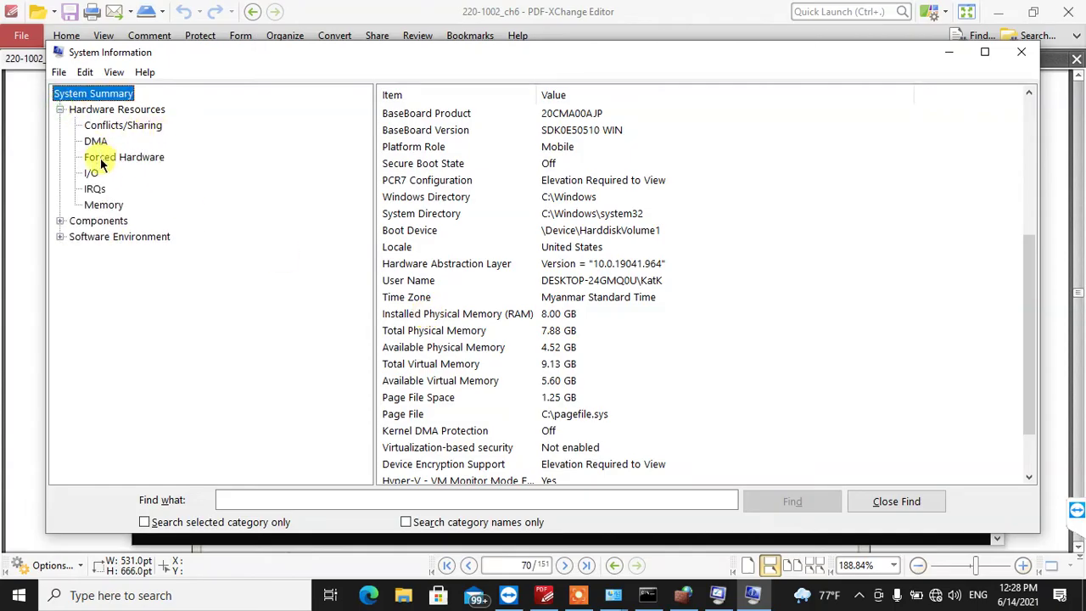
pyautogui.click(118, 208)
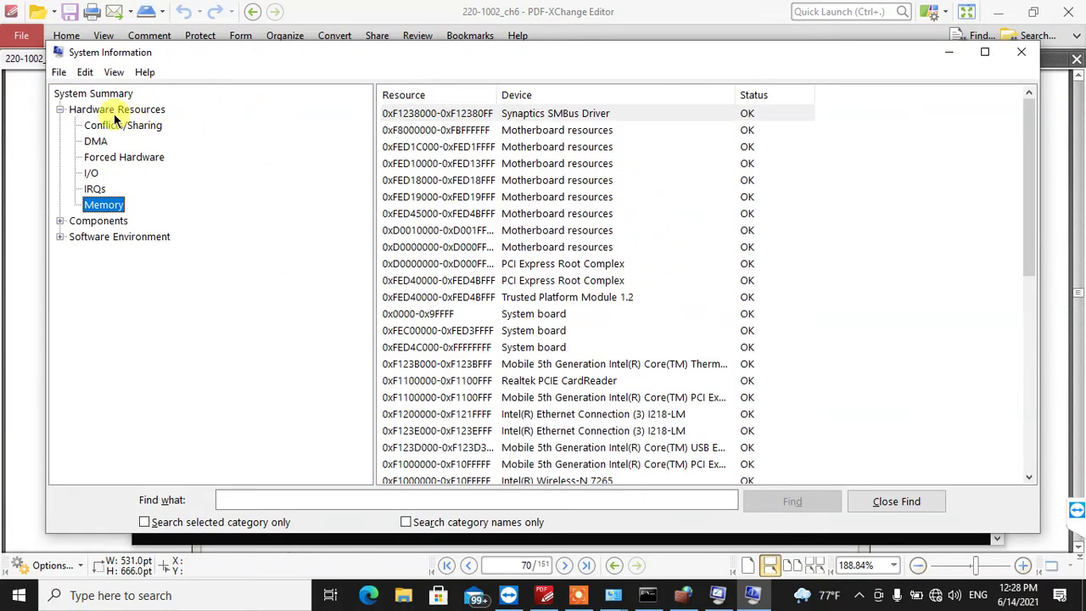
pyautogui.click(113, 110)
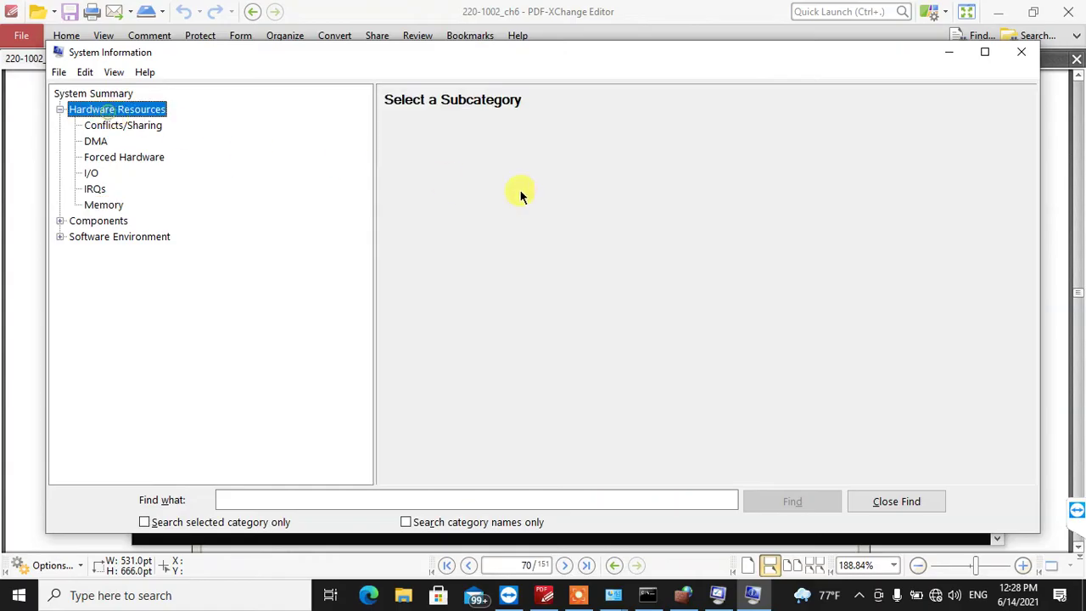
# - Return to the System Summary and examine its physical memory, virtual memory, page file and Kernel DMA Protection entries
pyautogui.click(75, 91)
pyautogui.scroll(-5, 678, 273)
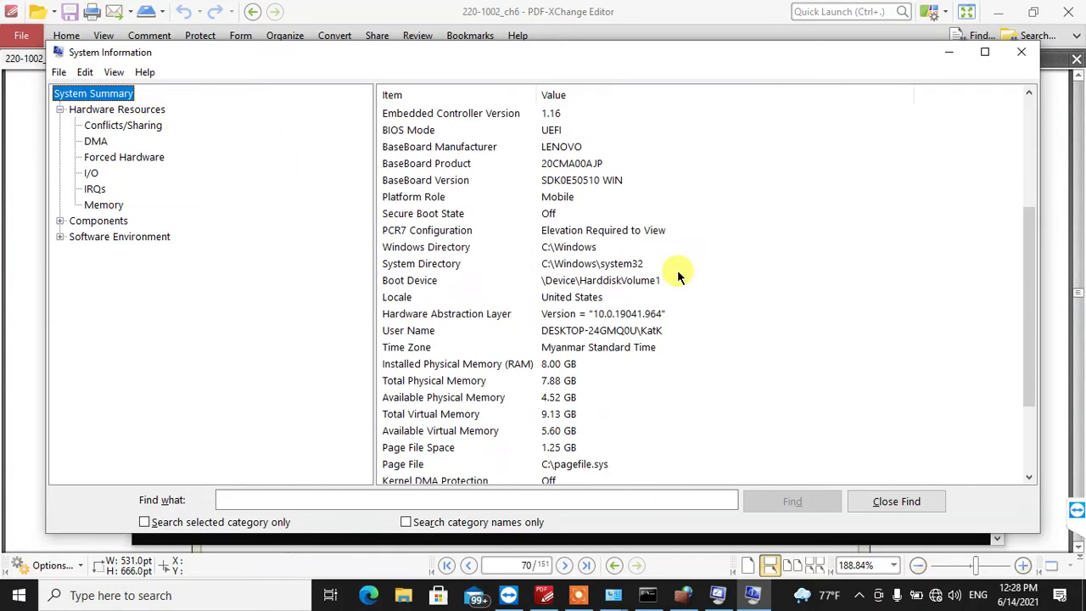
pyautogui.scroll(-2, 678, 273)
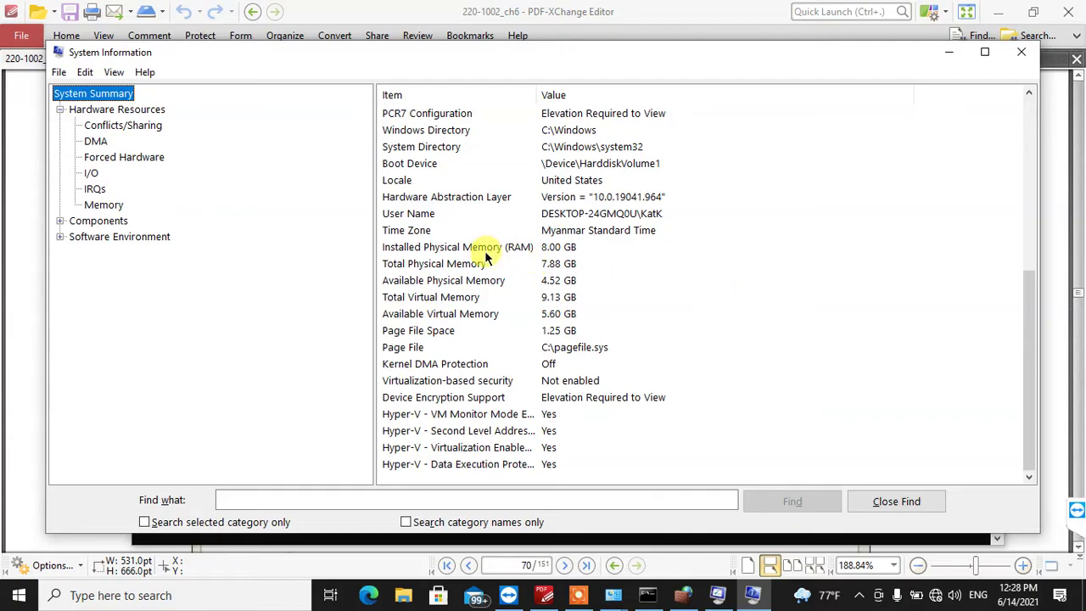
pyautogui.click(532, 251)
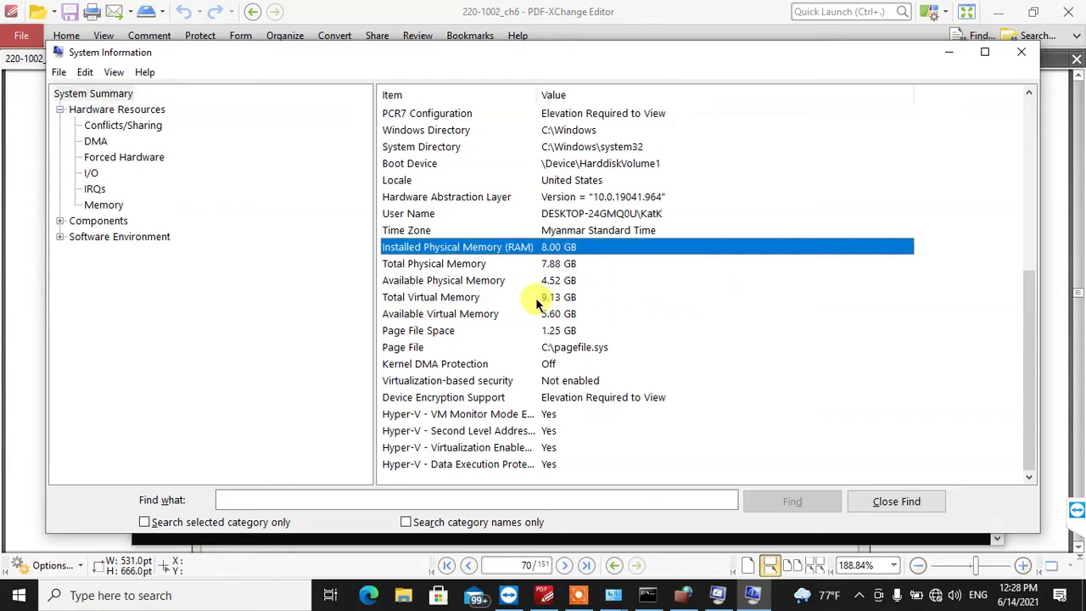
pyautogui.click(462, 281)
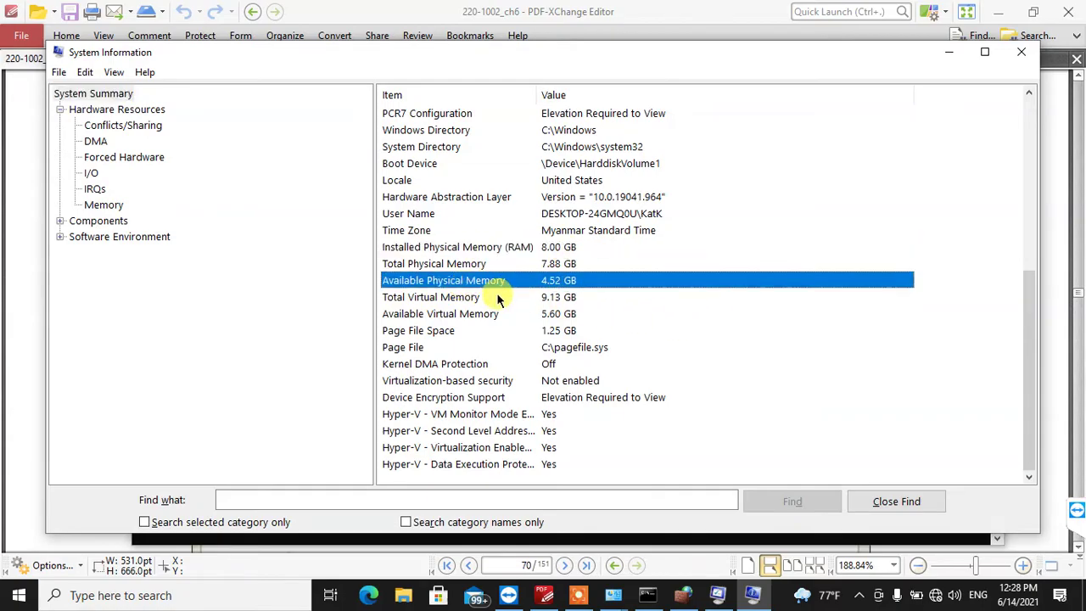
pyautogui.click(440, 296)
pyautogui.click(443, 313)
pyautogui.click(454, 331)
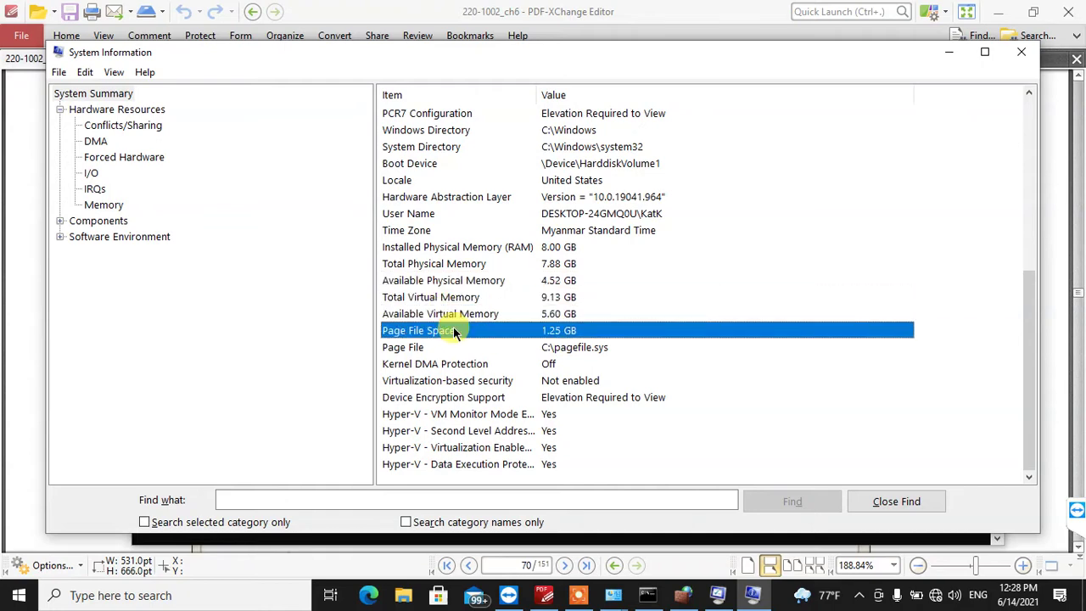
pyautogui.click(436, 348)
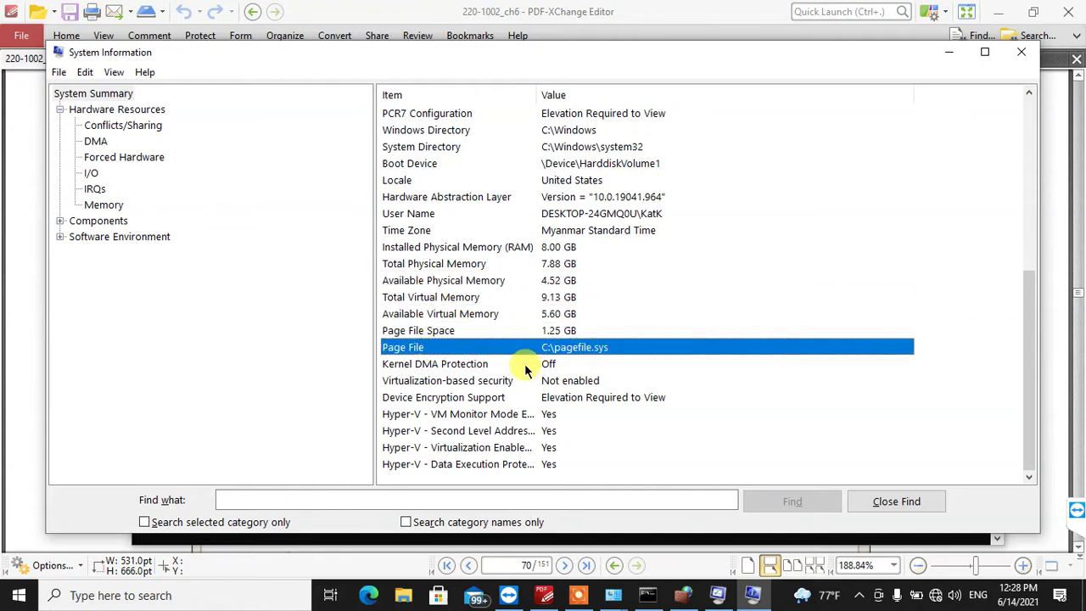
pyautogui.click(424, 364)
# - Review the processor, system type, version and OS name entries at the start of the System Summary
pyautogui.scroll(5, 620, 363)
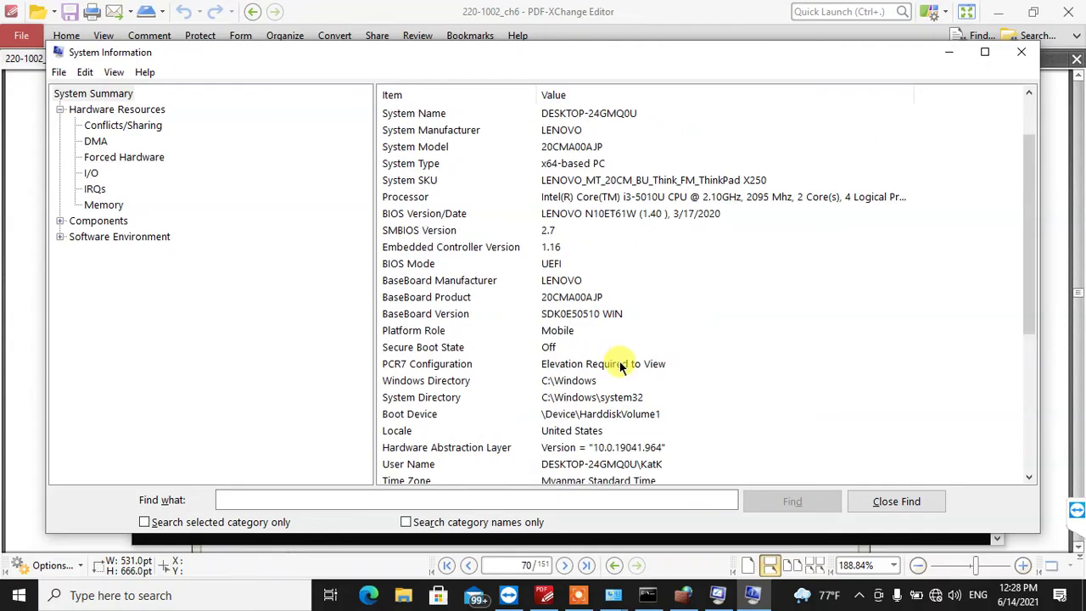
pyautogui.scroll(2, 788, 395)
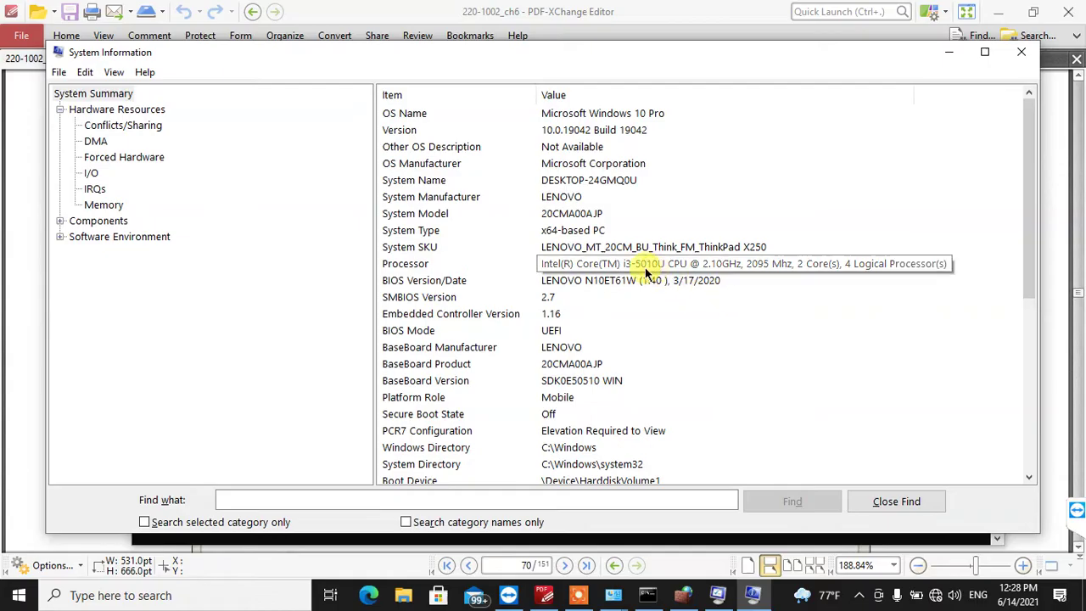
pyautogui.click(490, 234)
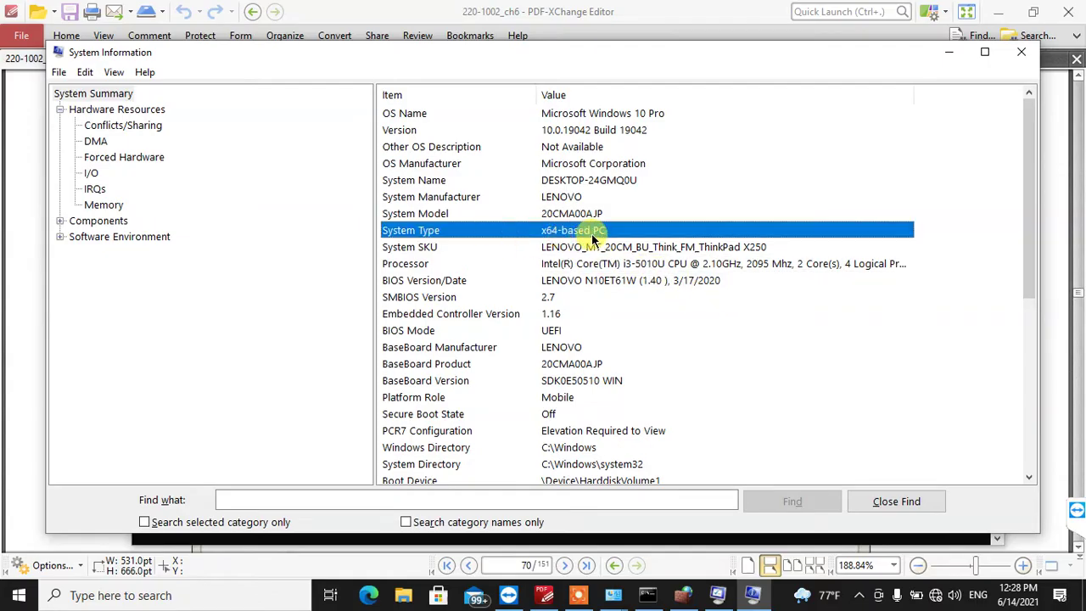
pyautogui.click(403, 130)
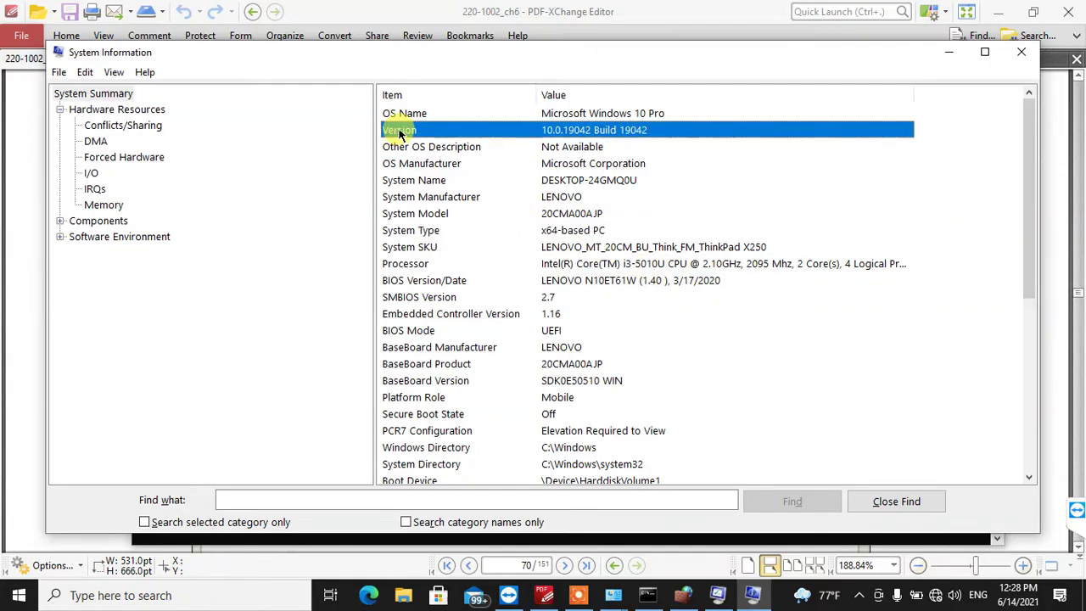
pyautogui.click(581, 113)
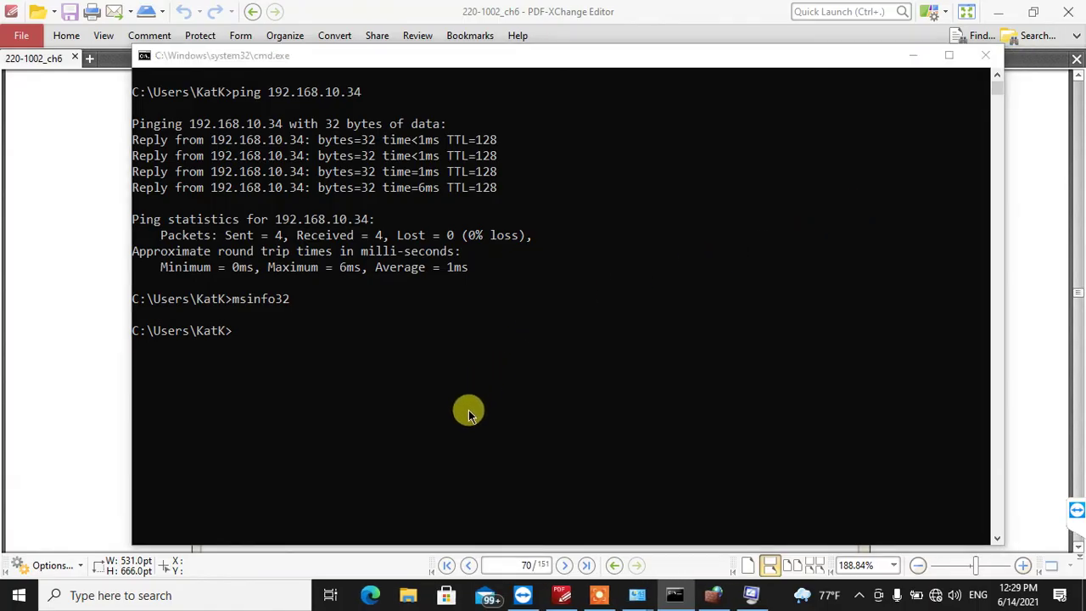
# - Select Event Viewer in System Configuration's tool list, launch it with the Run command eventvwr, and close its window
pyautogui.click(384, 267)
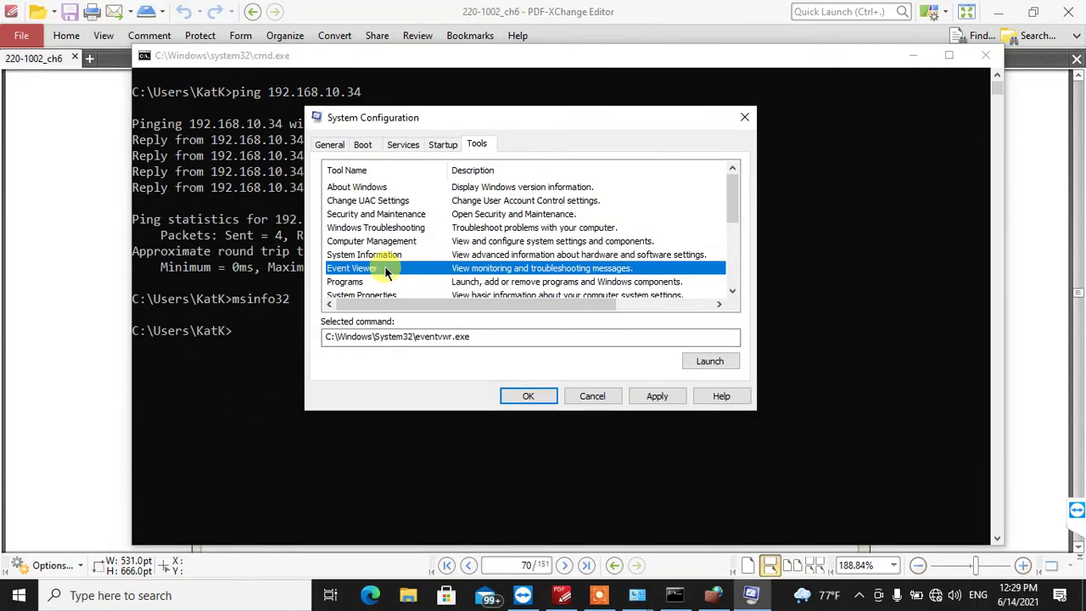
pyautogui.press('super+r')
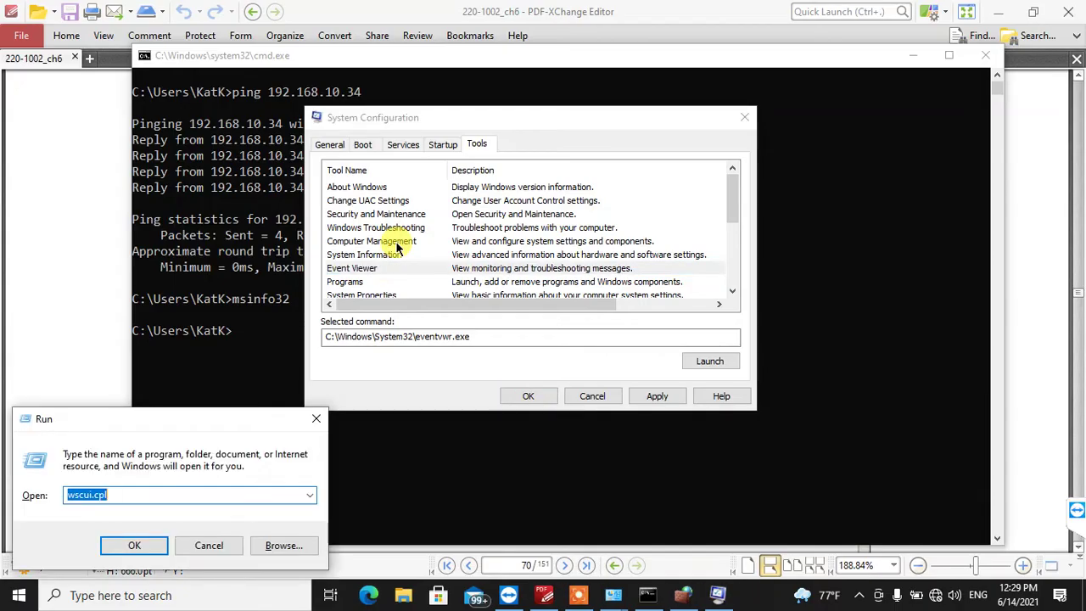
pyautogui.press('BackSpace')
pyautogui.write('event')
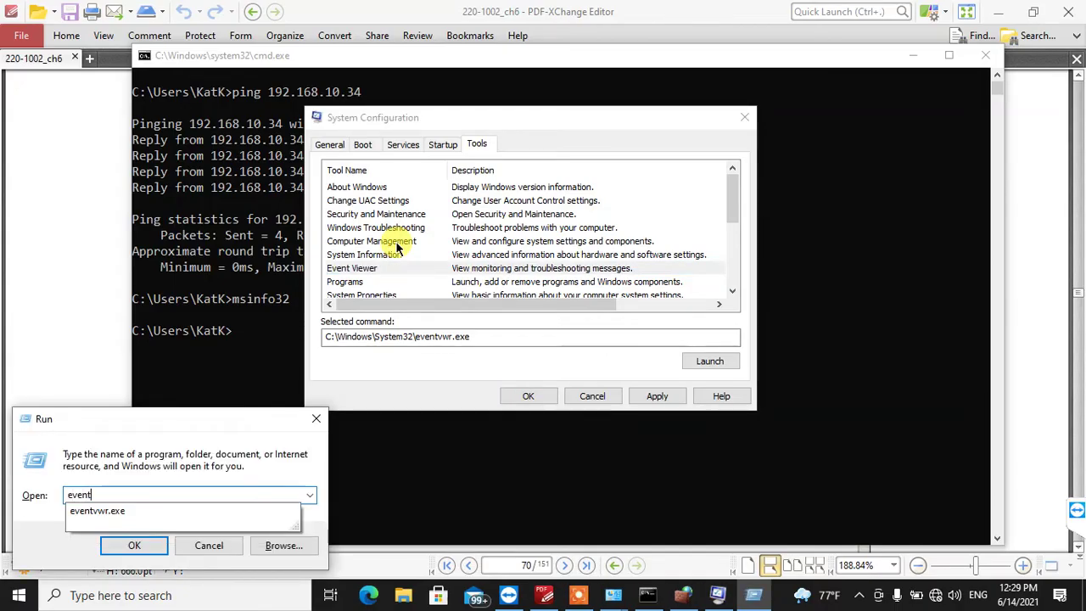
pyautogui.write('vwr.')
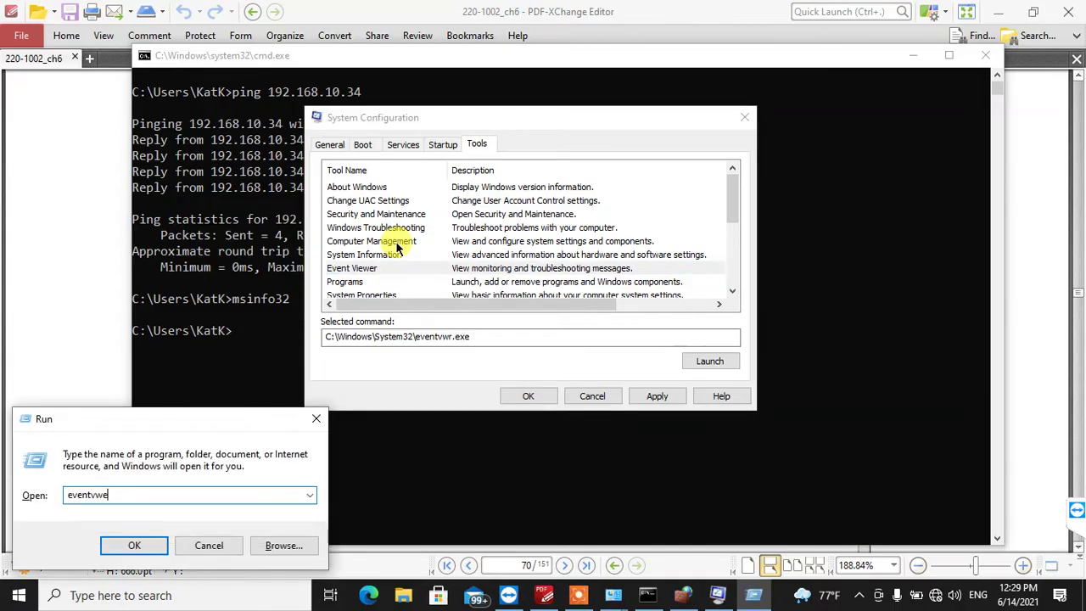
pyautogui.press('Return')
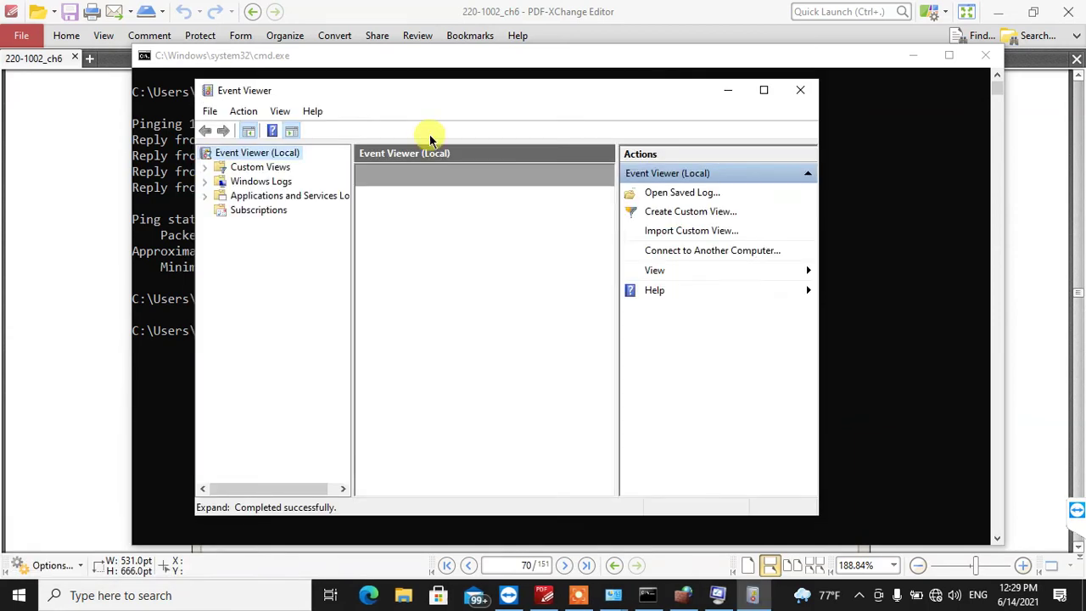
pyautogui.moveTo(443, 92); pyautogui.dragTo(400, 92)
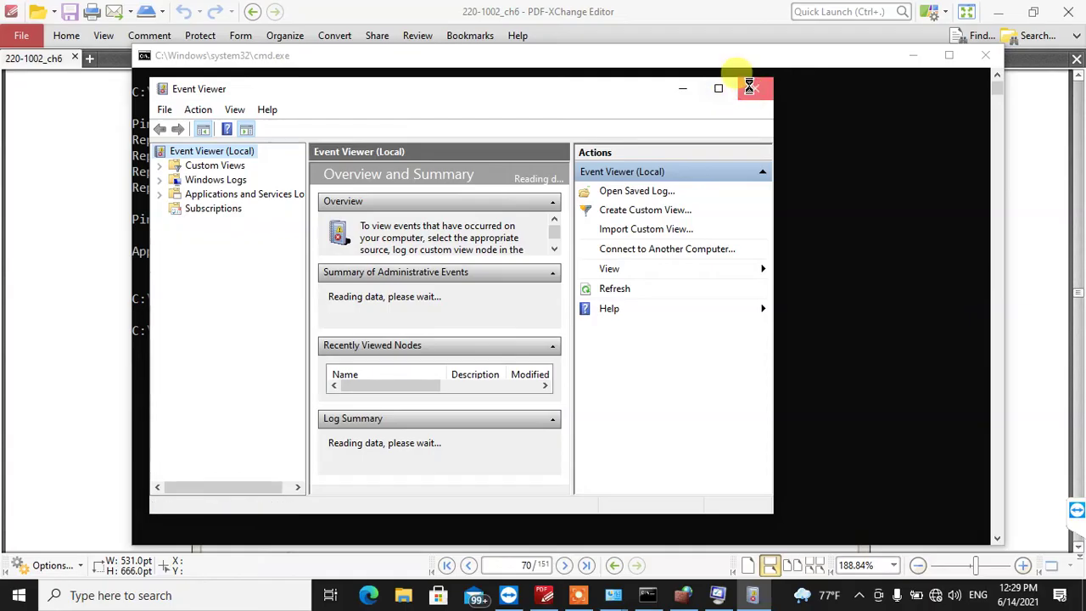
pyautogui.click(754, 88)
# - Select Programs in the tool list, launch Programs and Features with the Run command appwiz.cpl, and close its window
pyautogui.click(378, 283)
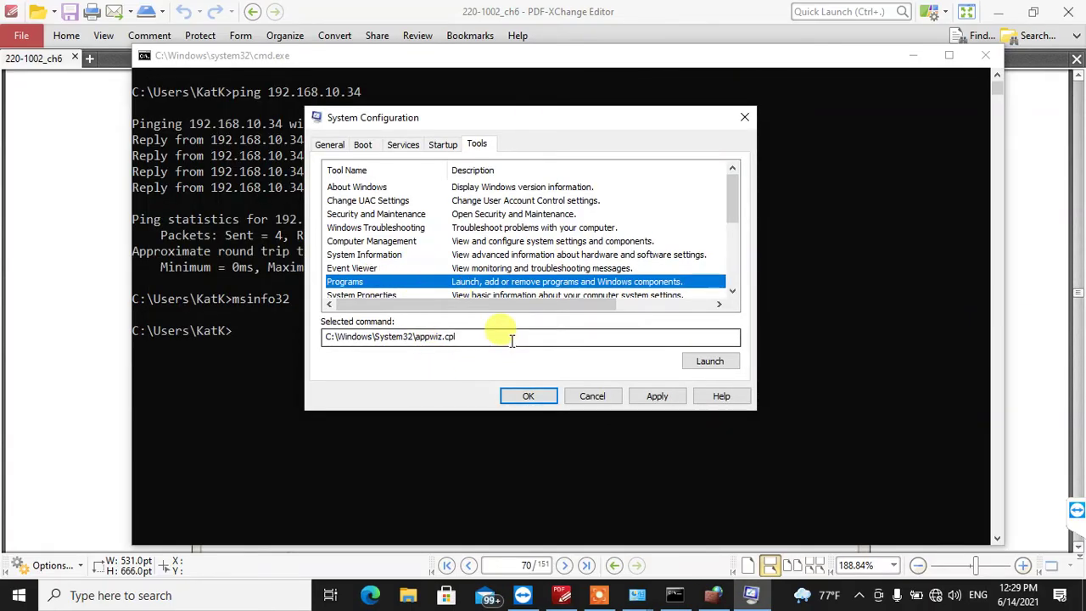
pyautogui.press('super+r')
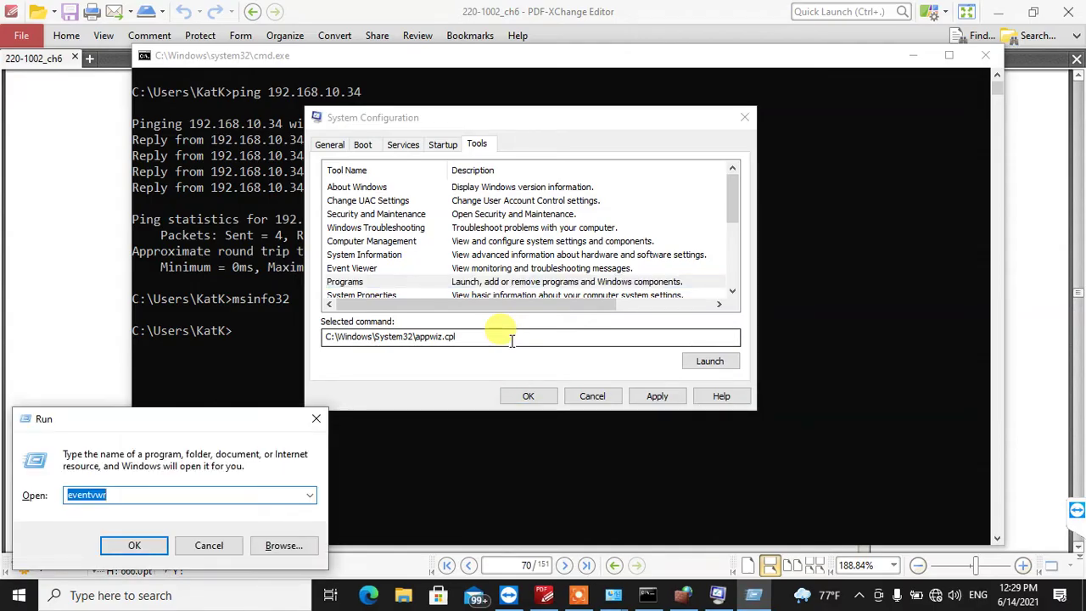
pyautogui.write('app')
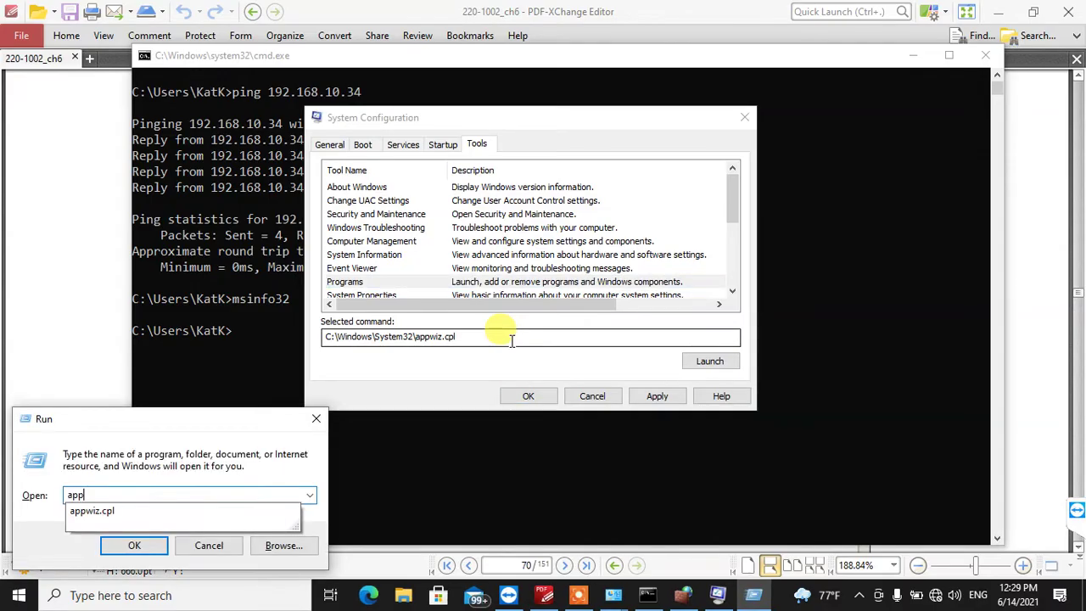
pyautogui.write('wiz.cpl')
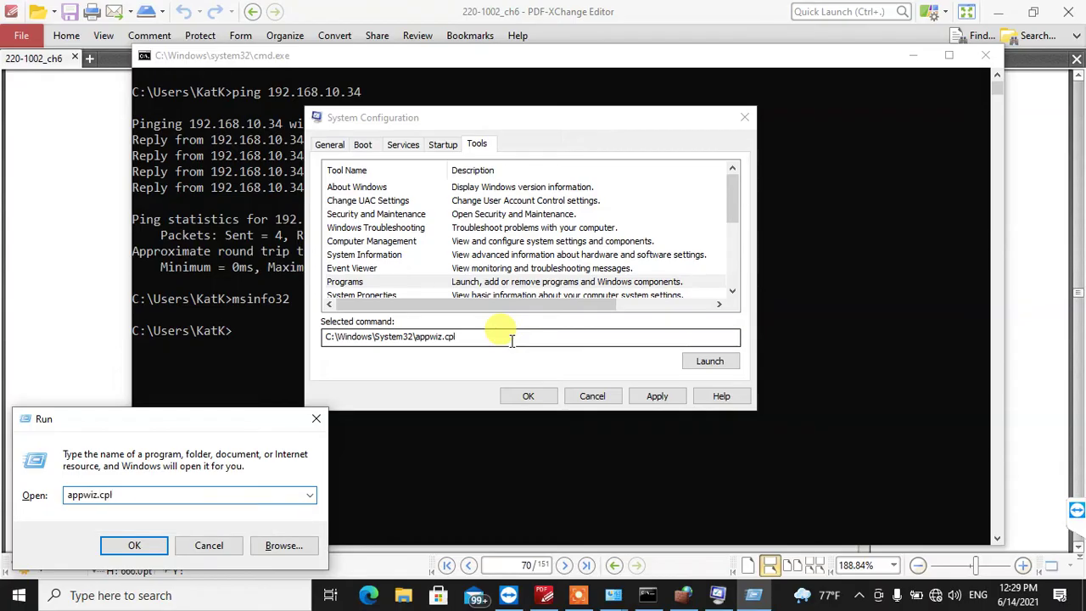
pyautogui.press('Return')
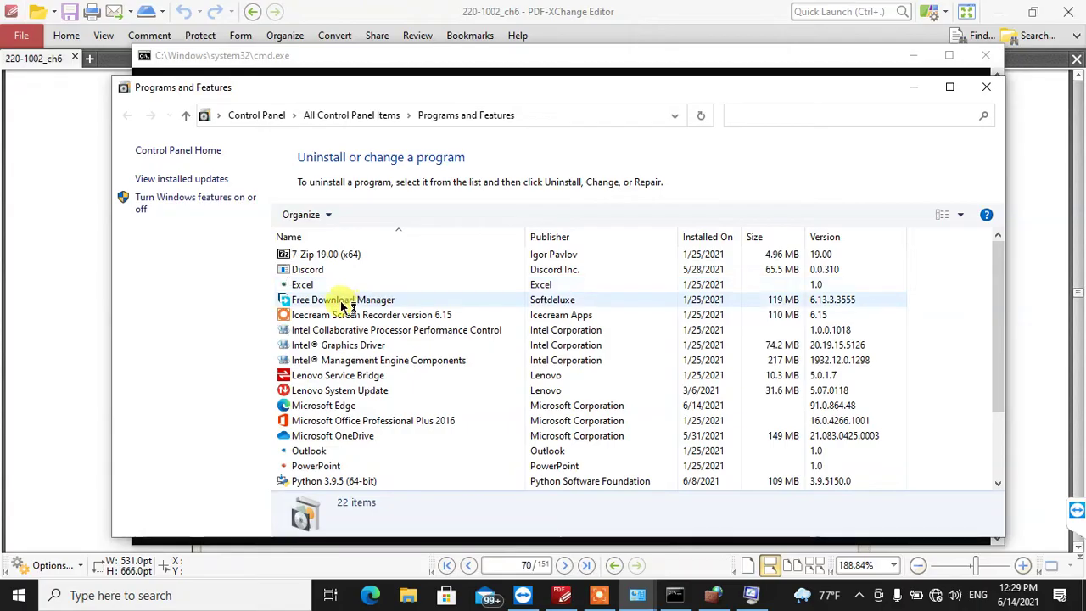
pyautogui.rightClick(344, 303)
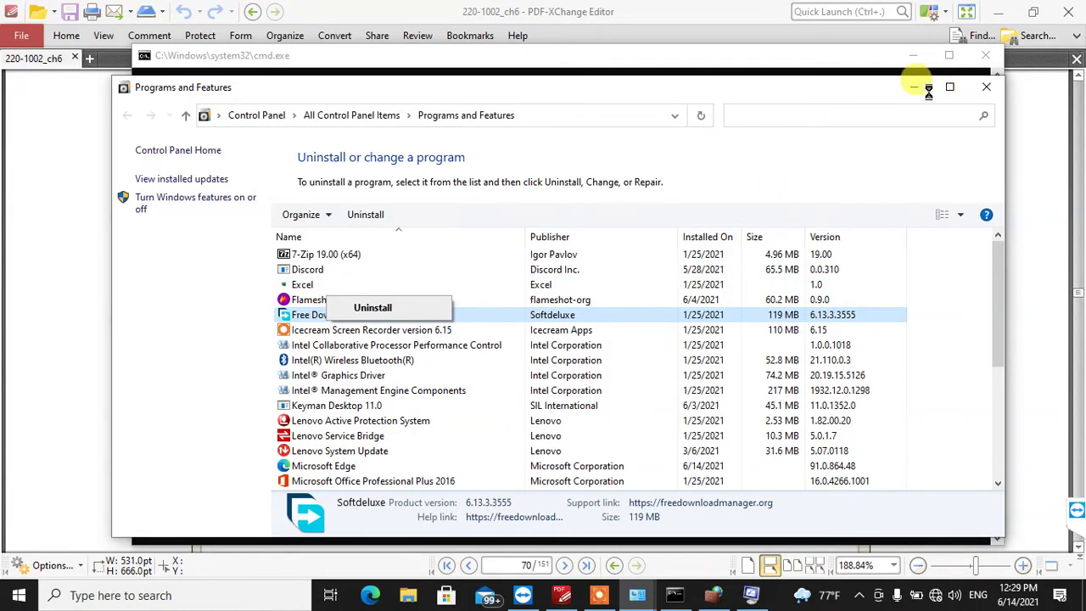
pyautogui.click(985, 87)
# - Examine the launch commands of System Properties, Internet Options, Internet Protocol Configuration and Performance Monitor in the tool list
pyautogui.scroll(-2, 393, 294)
pyautogui.scroll(-1, 393, 294)
pyautogui.scroll(2, 376, 246)
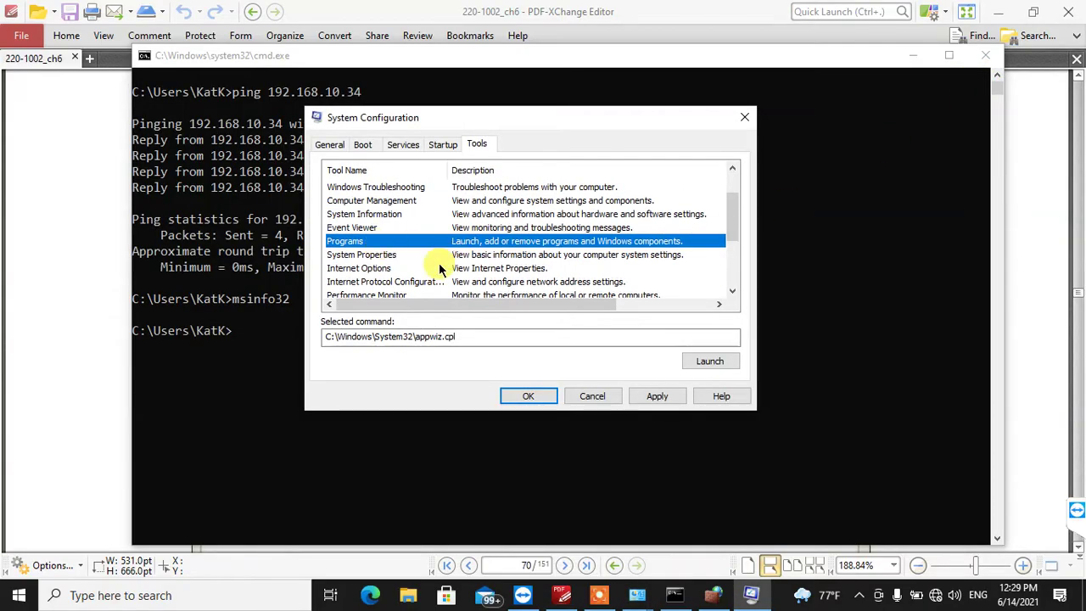
pyautogui.click(397, 257)
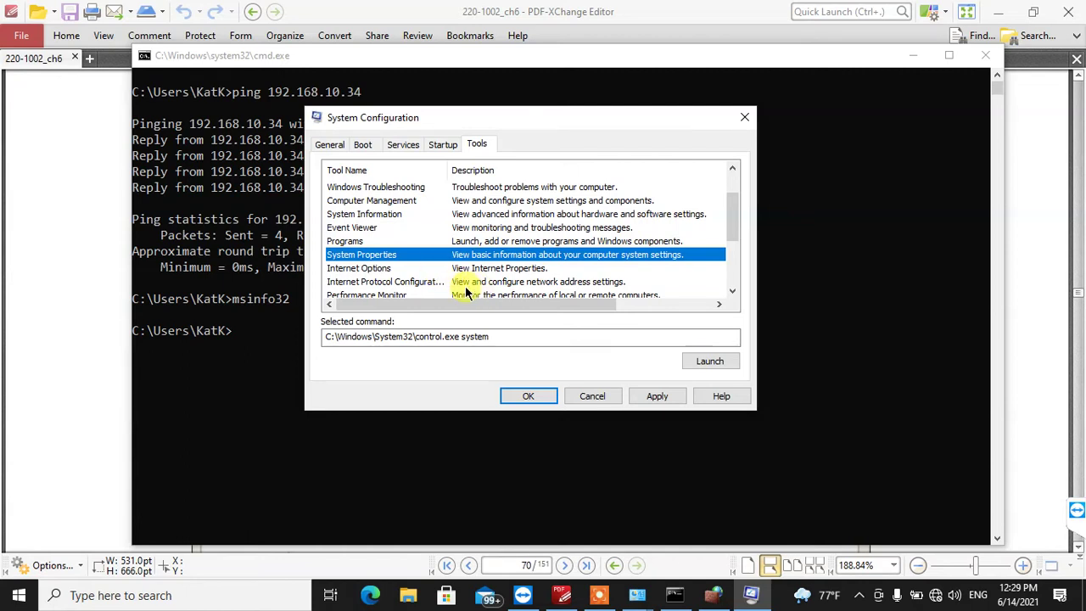
pyautogui.click(411, 268)
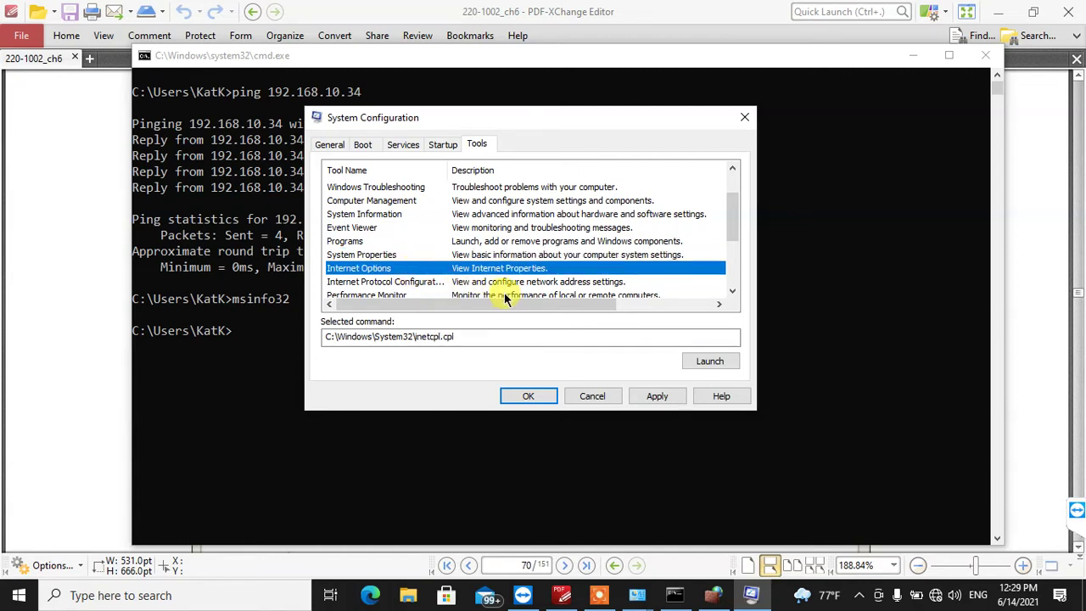
pyautogui.click(422, 282)
pyautogui.scroll(-1, 449, 292)
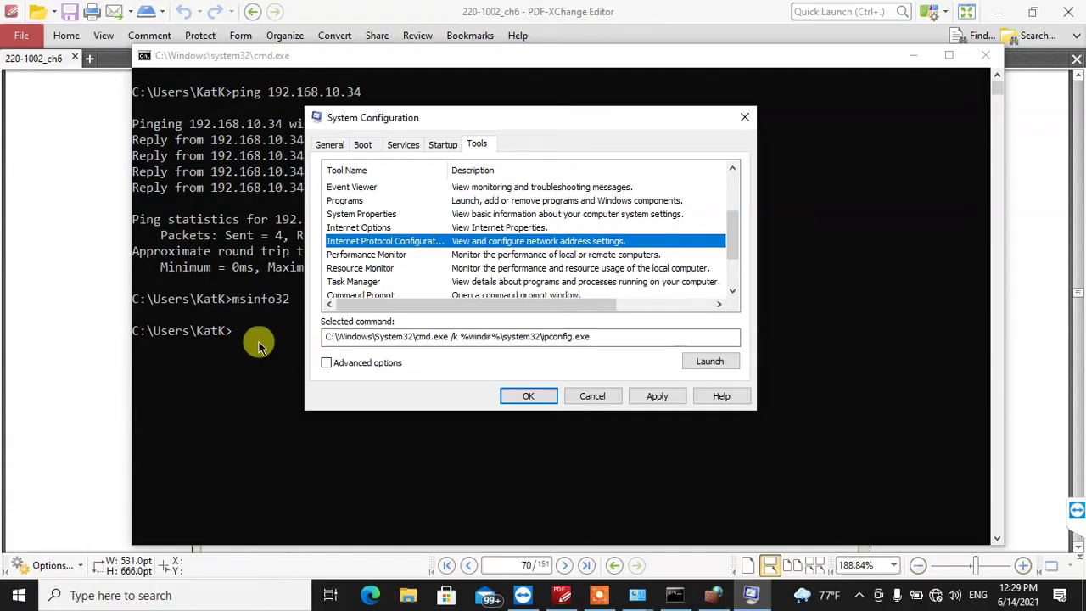
pyautogui.click(389, 254)
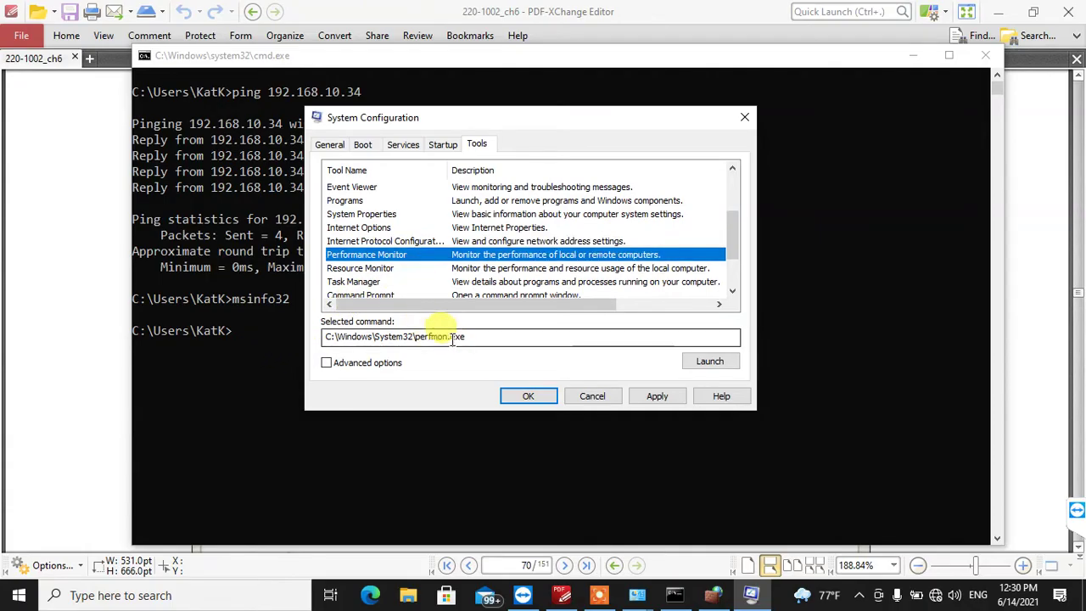
# - Check the launch commands of Resource Monitor and Task Manager in the tool list, and launch Task Manager from the Command Prompt
pyautogui.click(398, 268)
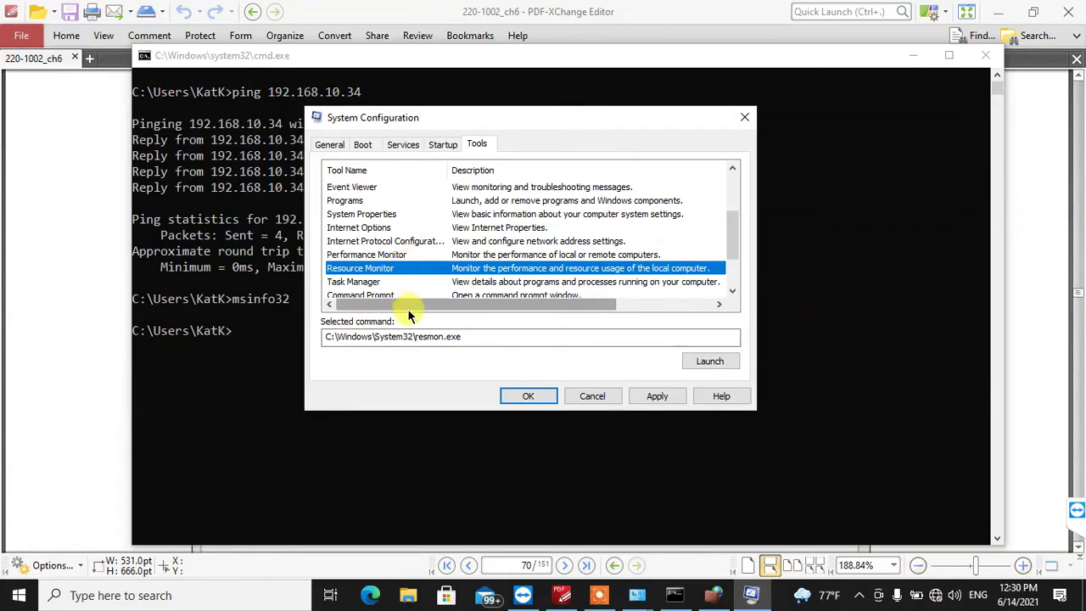
pyautogui.click(402, 282)
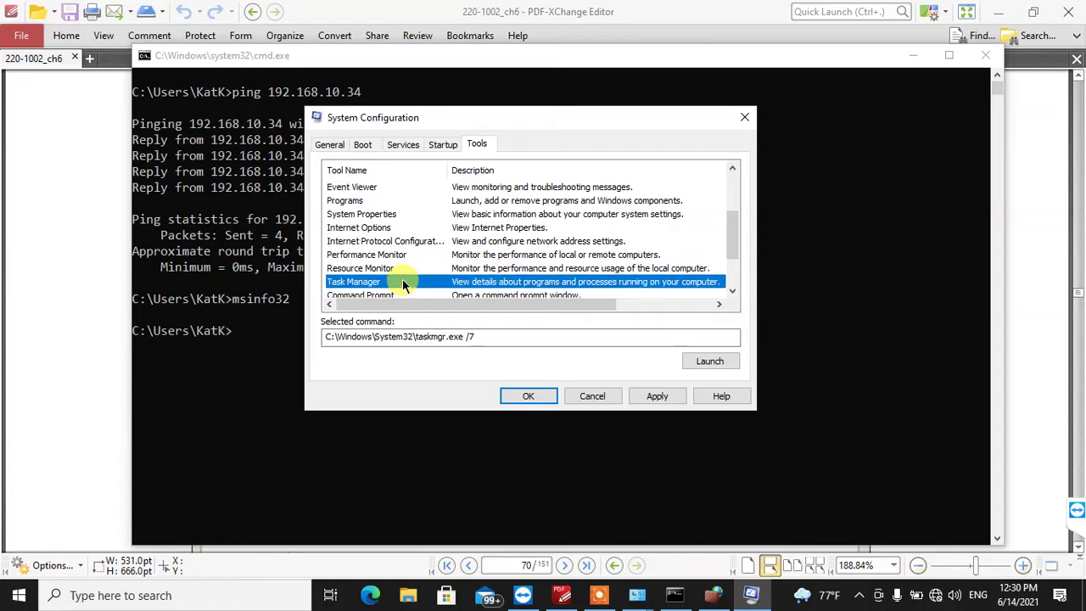
pyautogui.click(239, 357)
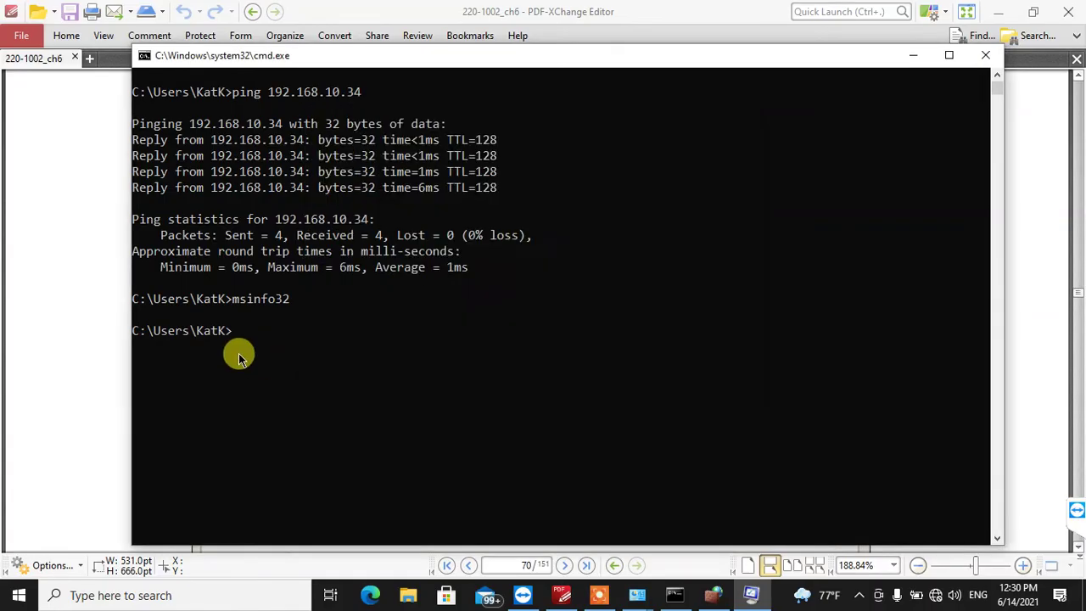
pyautogui.click(548, 433)
pyautogui.write('tak')
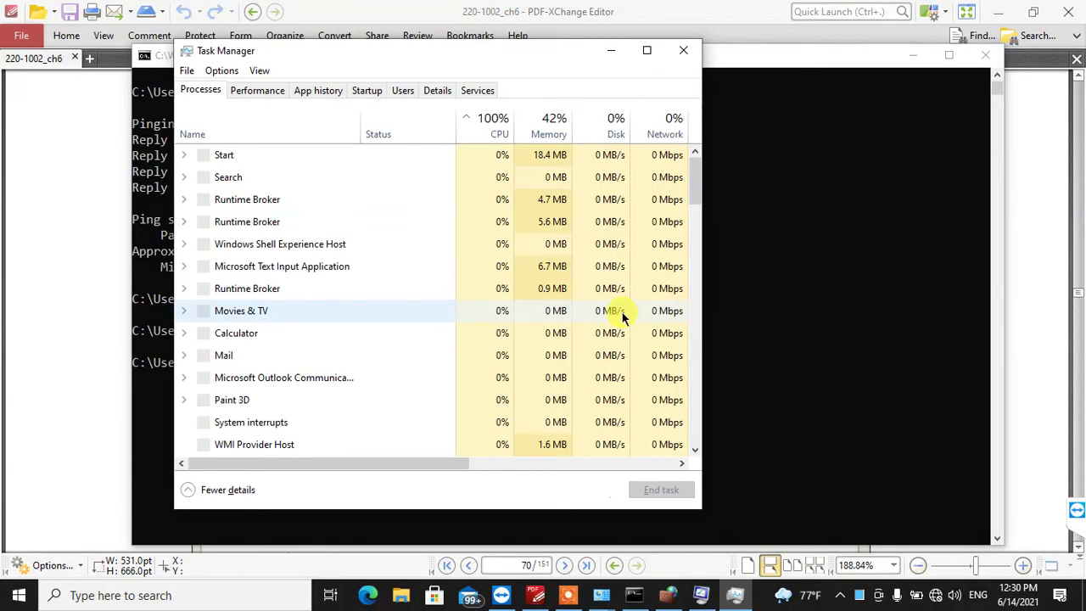
# - Close the Task Manager window and return to the 220-1002_ch6 document
pyautogui.click(687, 39)
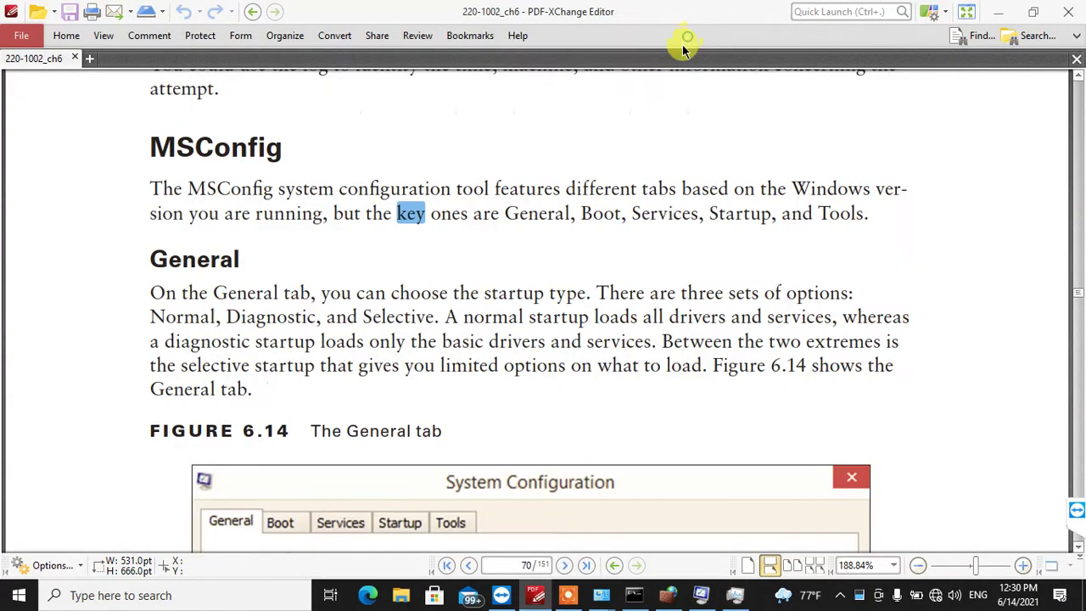
pyautogui.hotkey('alt', 'Tab')
pyautogui.click(686, 48)
pyautogui.hotkey('alt', 'Tab')
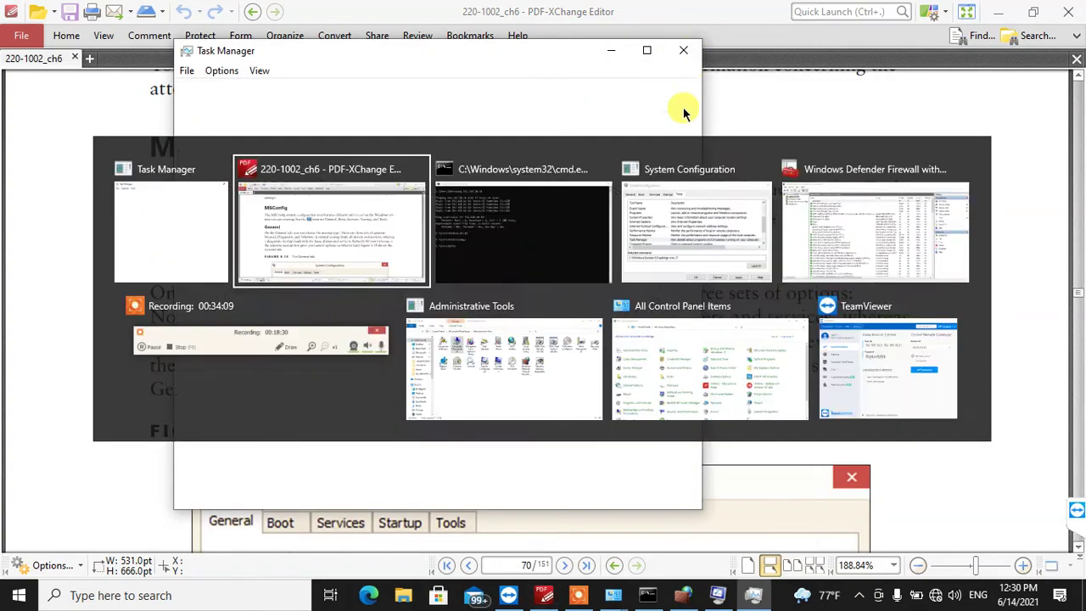
pyautogui.scroll(-1, 359, 363)
pyautogui.scroll(1, 347, 340)
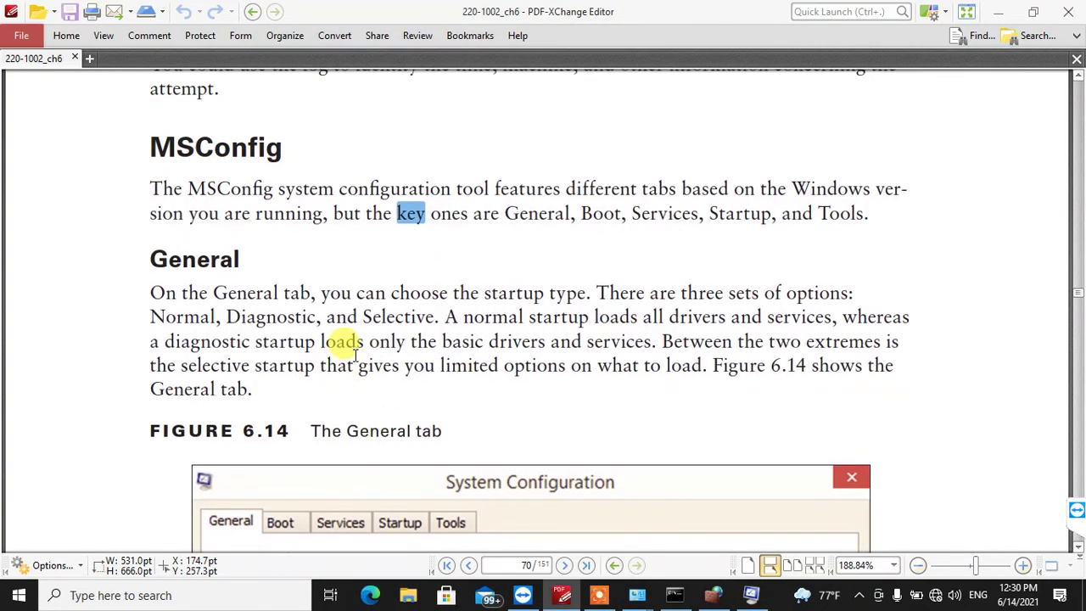
# - Switch back to System Configuration and check the launch commands of Command Prompt and Registry Editor in the tool list
pyautogui.hotkey('alt', 'Tab')
pyautogui.press('Tab')
pyautogui.scroll(-1, 397, 254)
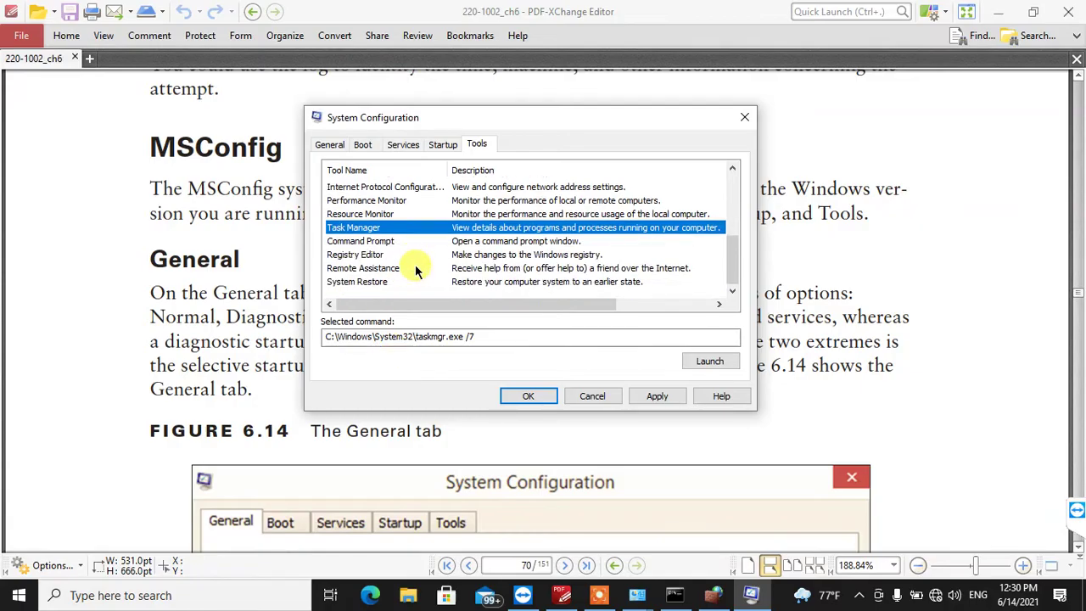
pyautogui.click(392, 244)
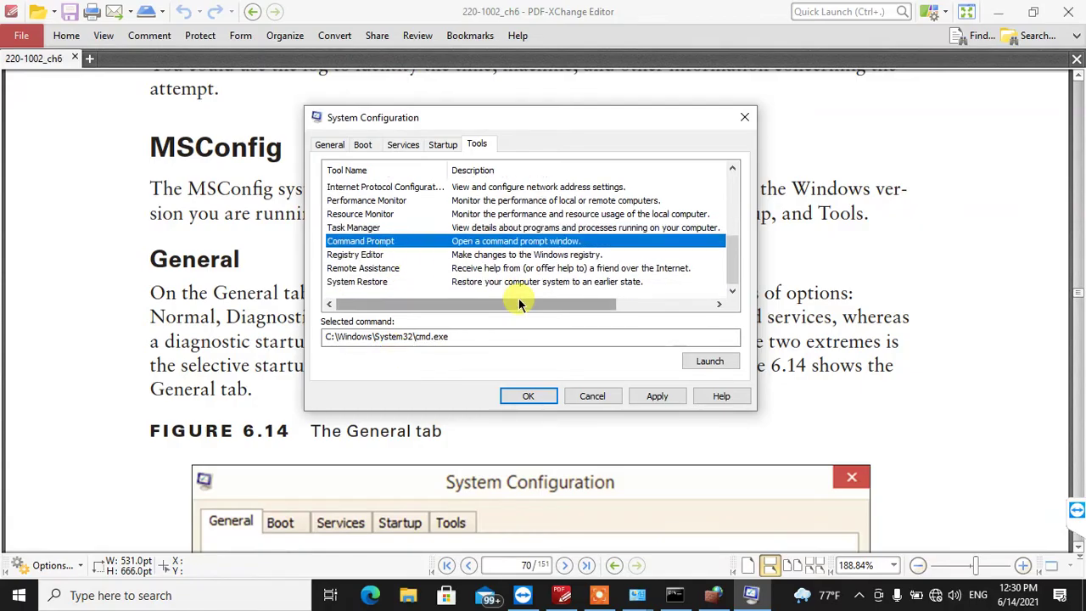
pyautogui.click(363, 255)
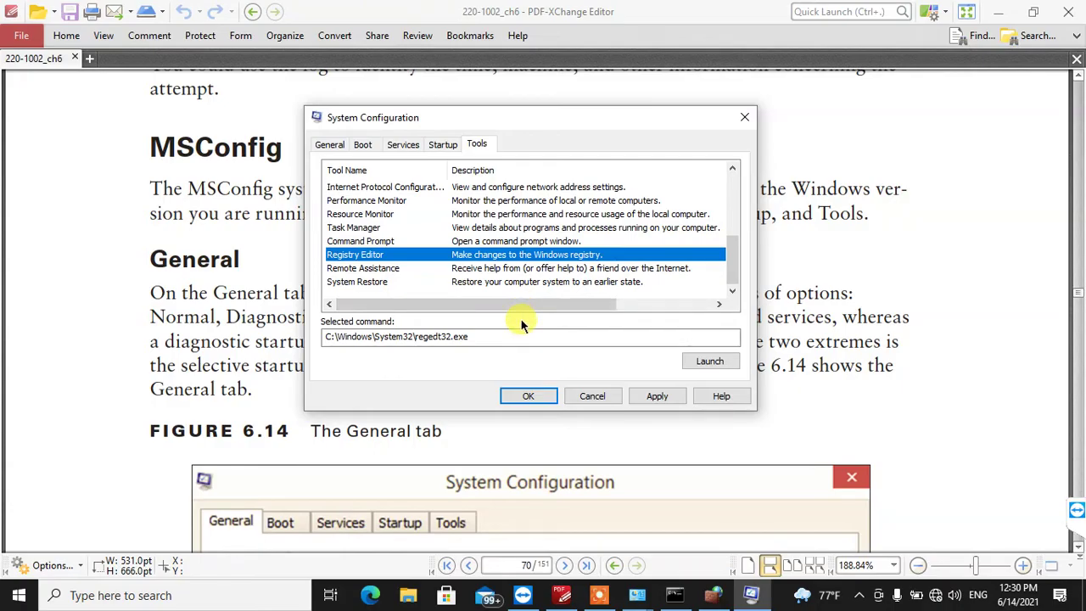
# - Select Remote Assistance in the tool list, launch it with the Run command msra, and close its window
pyautogui.click(369, 269)
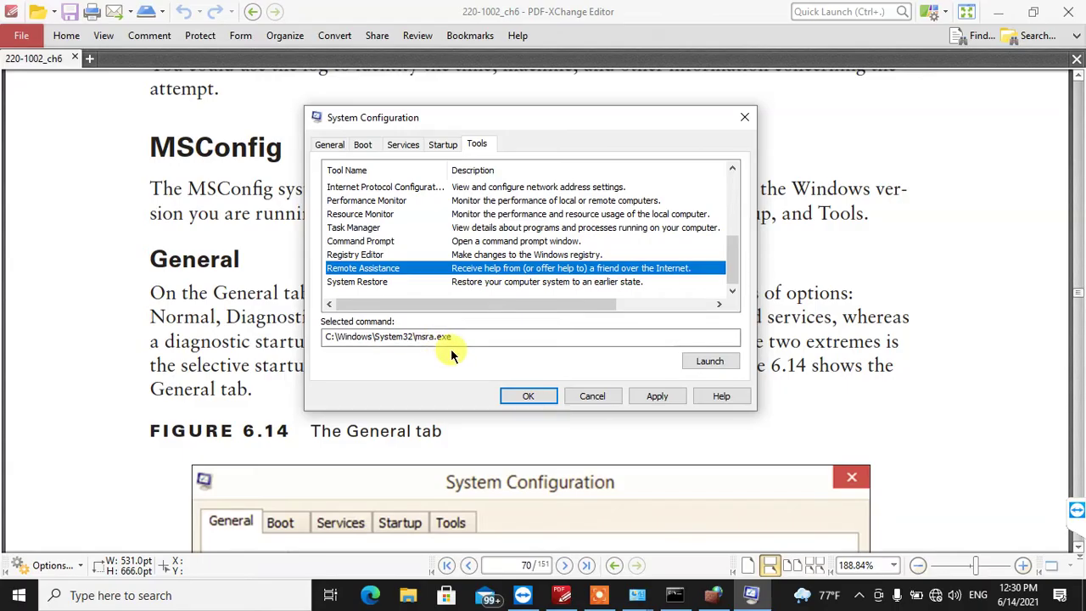
pyautogui.press('super+r')
pyautogui.write('m')
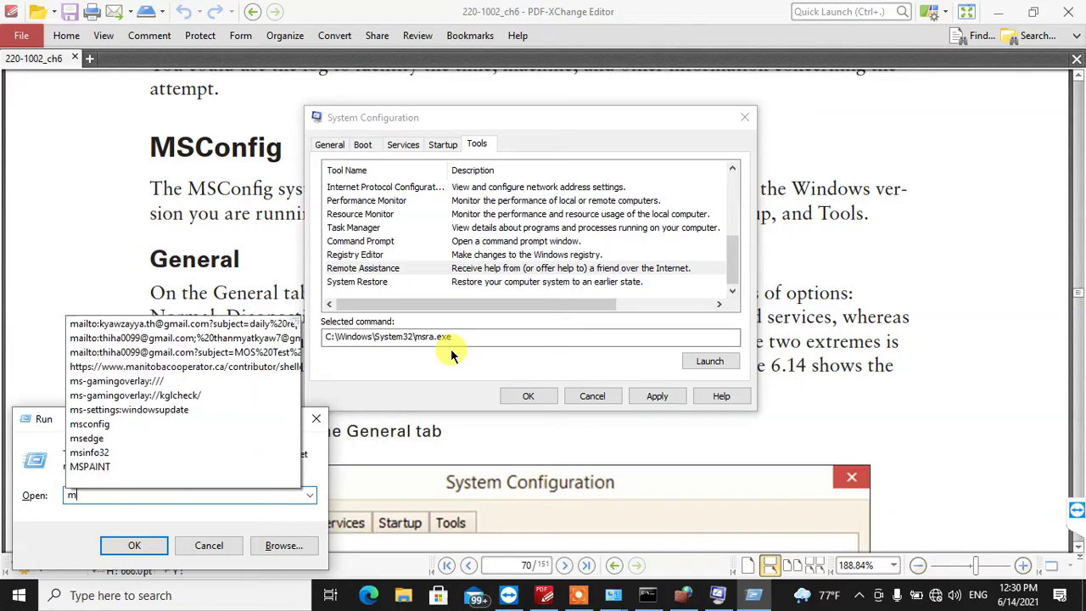
pyautogui.write('sra')
pyautogui.press('Return')
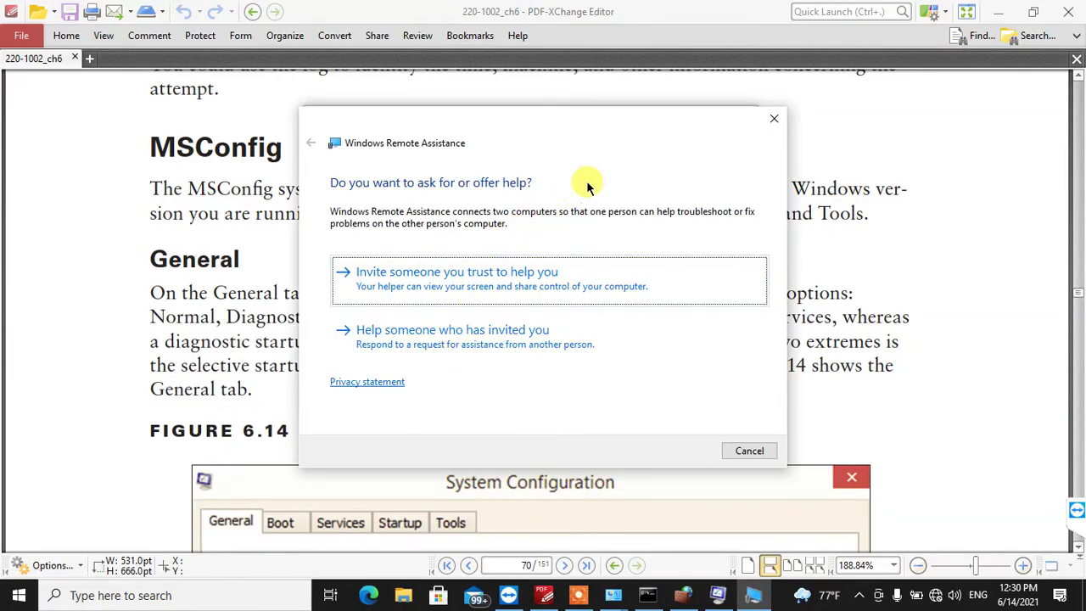
pyautogui.moveTo(672, 121); pyautogui.dragTo(643, 117)
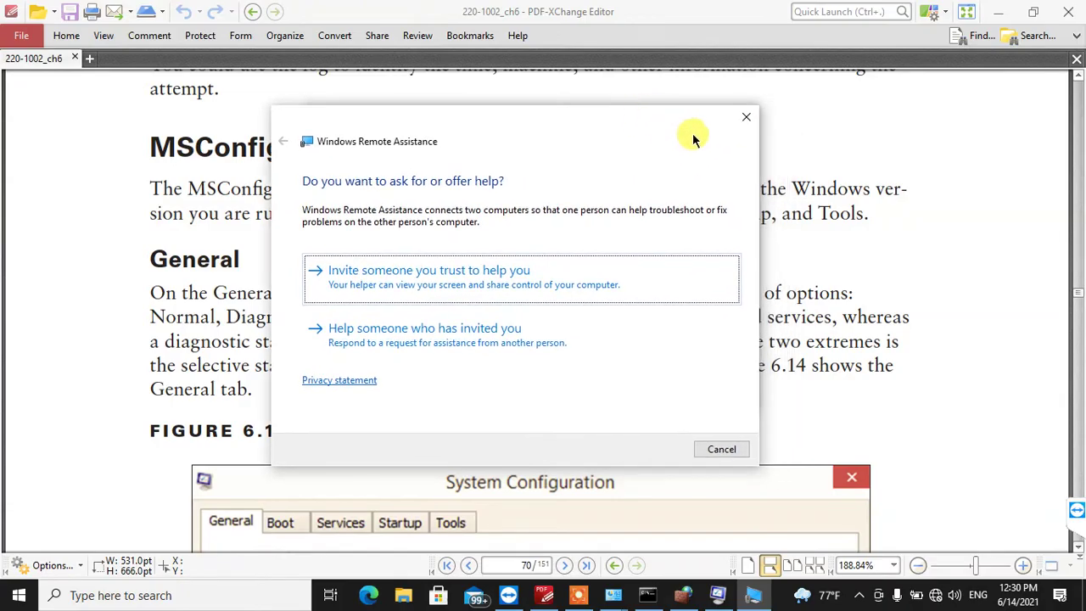
pyautogui.click(742, 117)
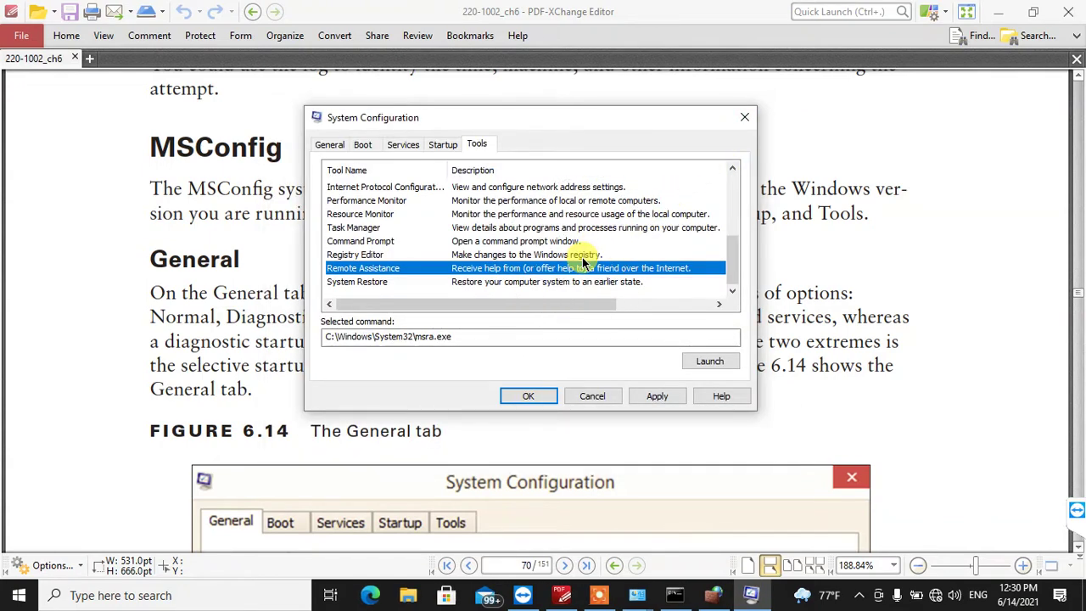
# - Launch Remote Desktop Connection with a Run command and close its window
pyautogui.press('super+r')
pyautogui.write('ms')
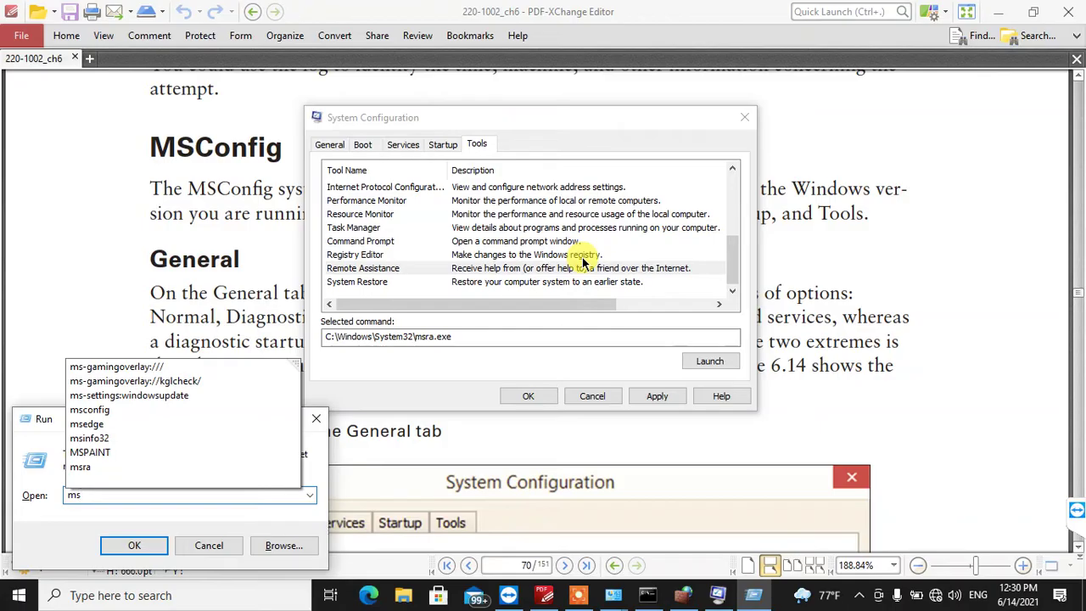
pyautogui.write('ra')
pyautogui.press('Return')
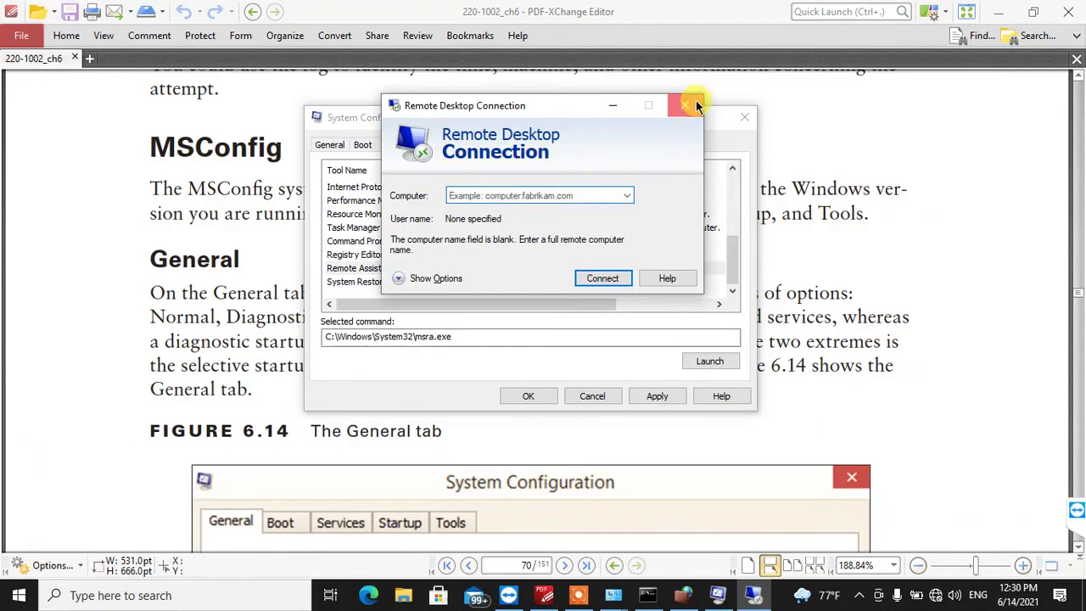
pyautogui.click(687, 105)
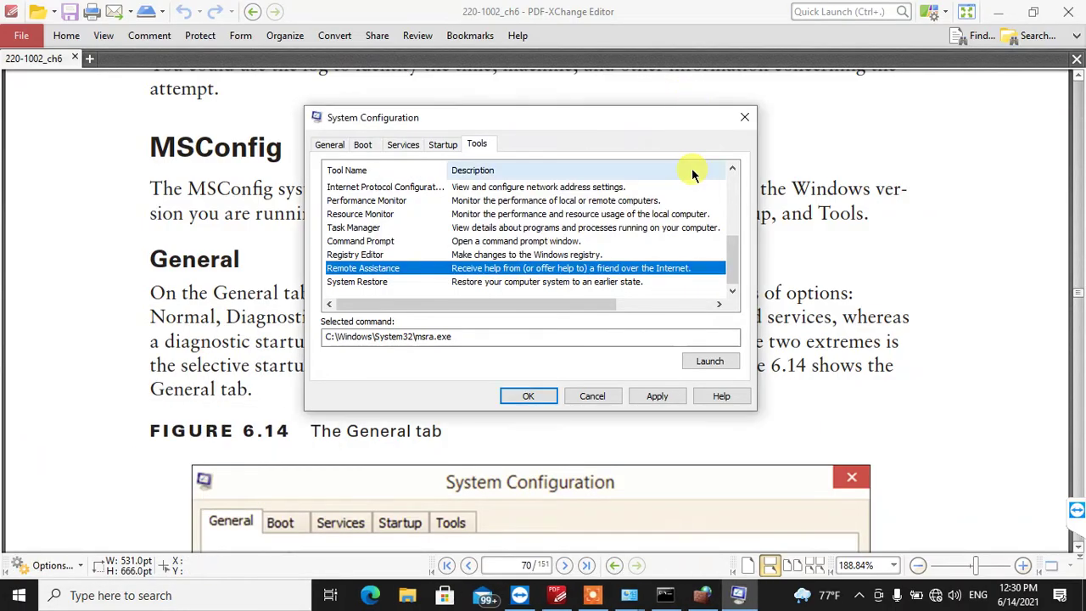
# - Select System Restore in the tool list, launch it with the Run command rstrui, and cancel the wizard
pyautogui.click(374, 282)
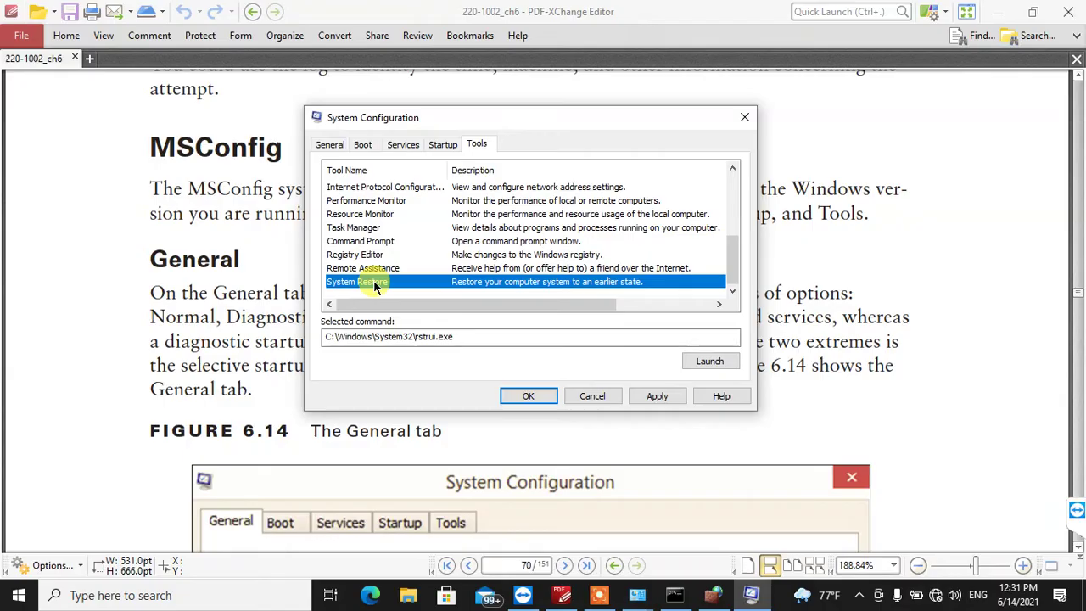
pyautogui.press('super+r')
pyautogui.write('rs')
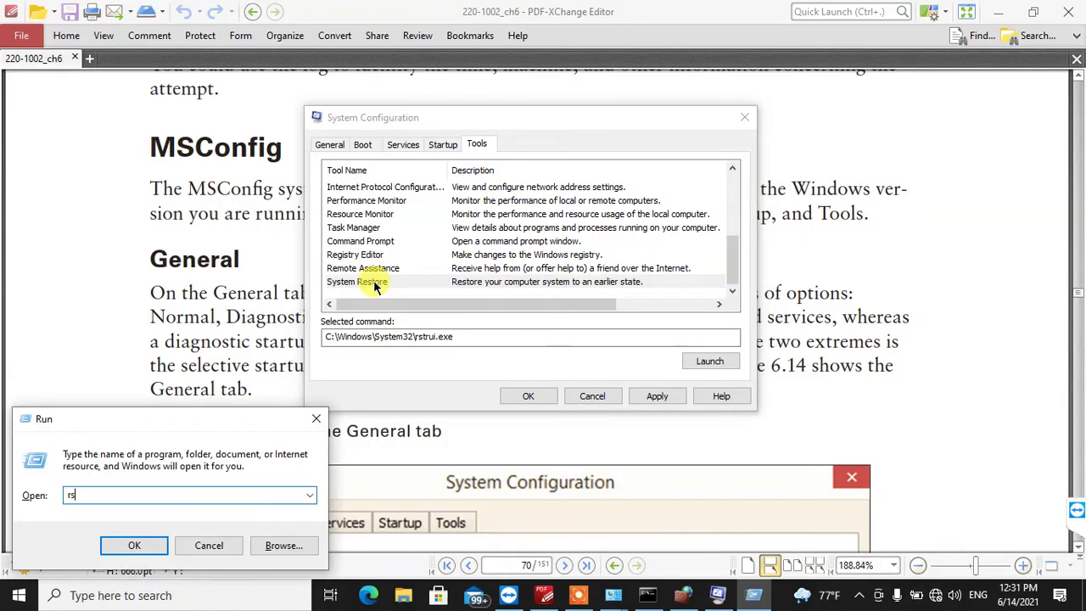
pyautogui.write('trui')
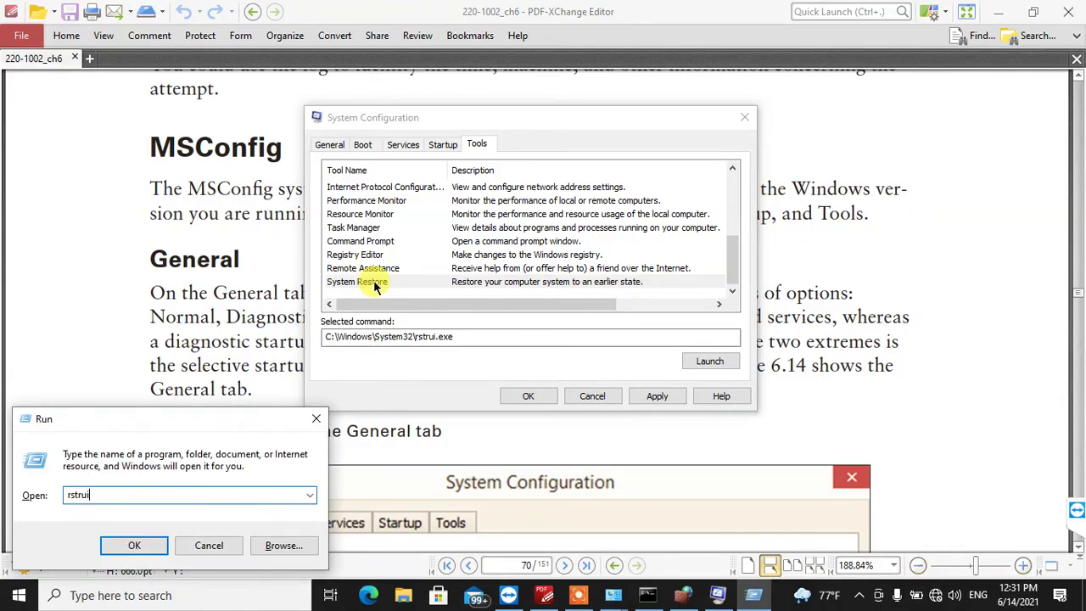
pyautogui.press('Return')
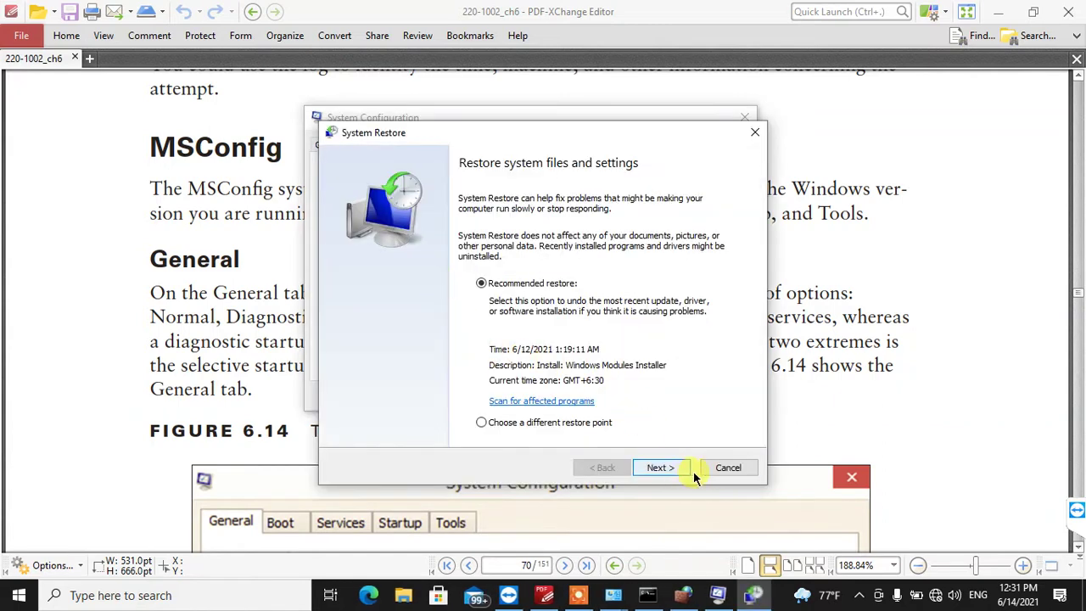
pyautogui.click(728, 469)
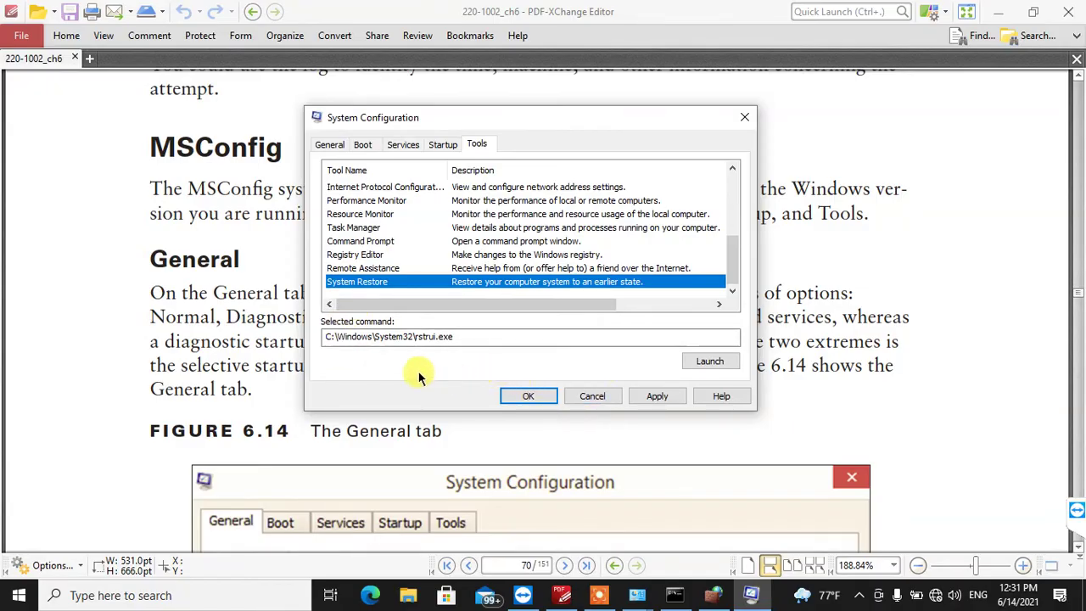
# - Close System Configuration without applying changes, and review the document's General section with the startup options in Figure 6.14
pyautogui.click(592, 395)
pyautogui.scroll(-3, 366, 410)
pyautogui.scroll(3, 366, 410)
pyautogui.moveTo(160, 248); pyautogui.dragTo(242, 280)
pyautogui.scroll(-2, 271, 301)
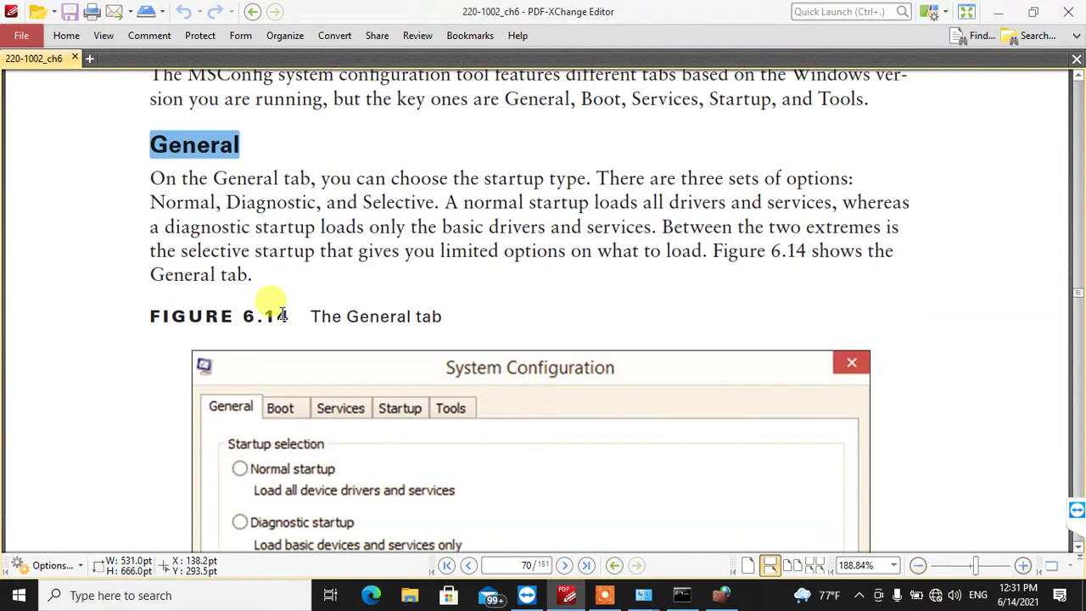
pyautogui.scroll(-2, 284, 318)
pyautogui.scroll(-5, 357, 329)
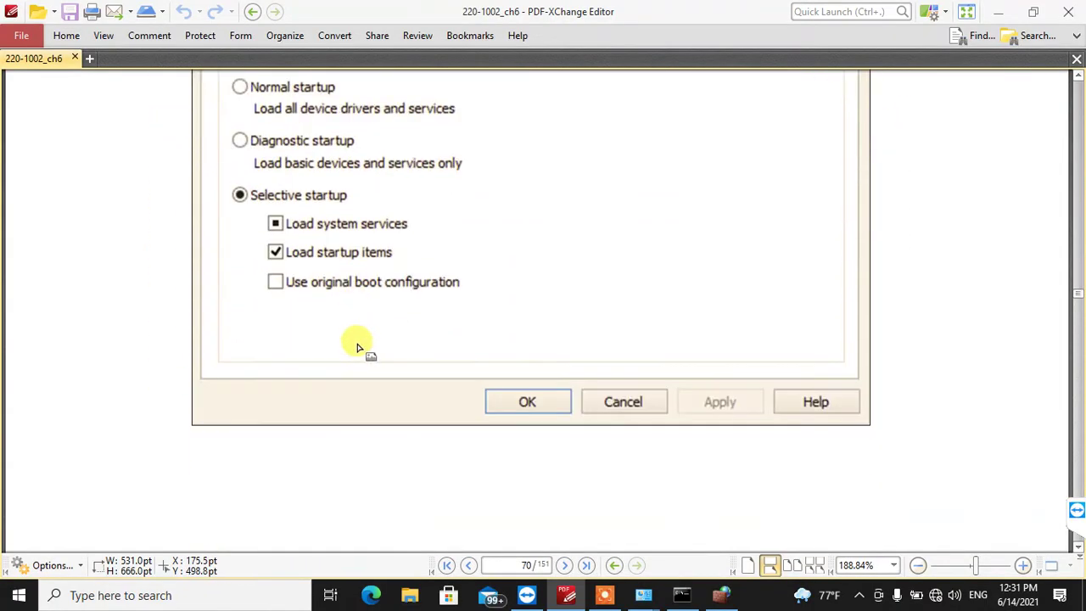
# - Review the Boot section on the following page and the boot options shown in Figure 6.15
pyautogui.scroll(-7, 230, 297)
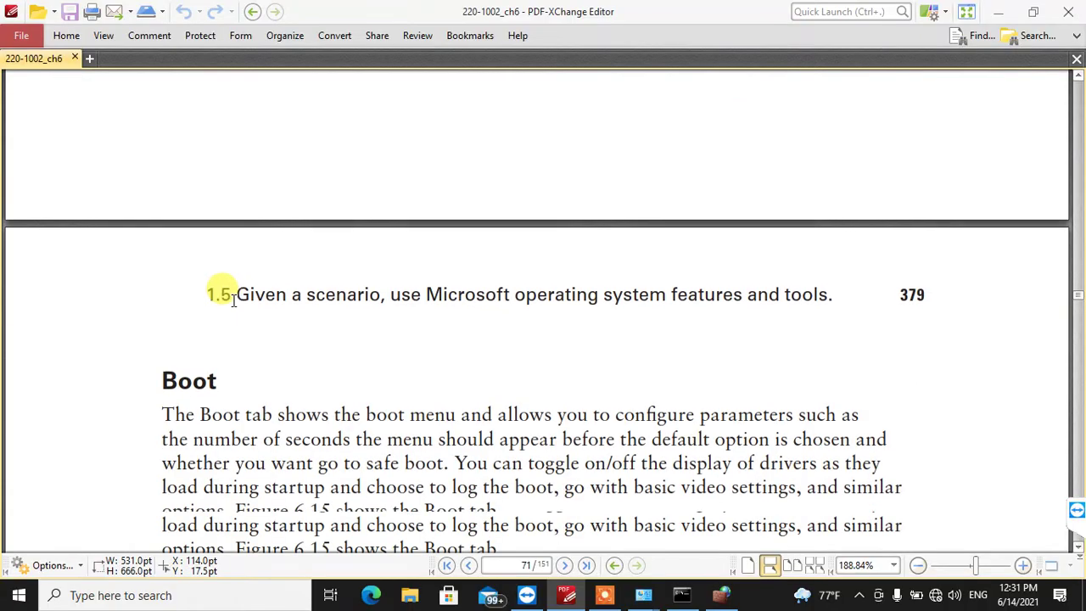
pyautogui.doubleClick(189, 95)
pyautogui.scroll(-6, 279, 249)
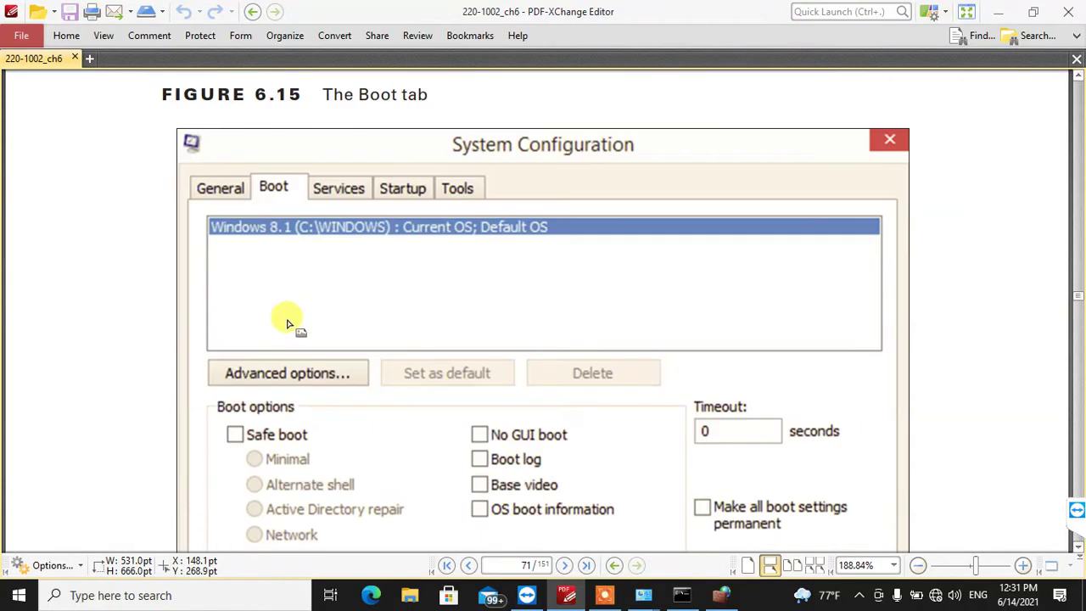
pyautogui.scroll(3, 197, 345)
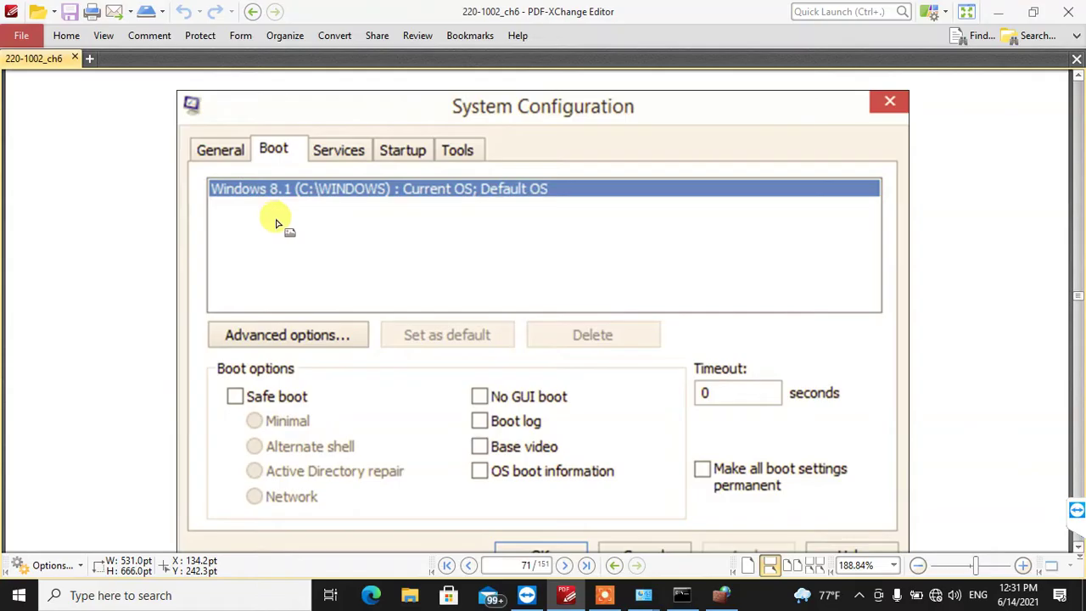
pyautogui.scroll(-1, 267, 229)
# - Review the Services section and its highlighted phrase about configured services, closing the highlight's empty comment note
pyautogui.scroll(-3, 146, 268)
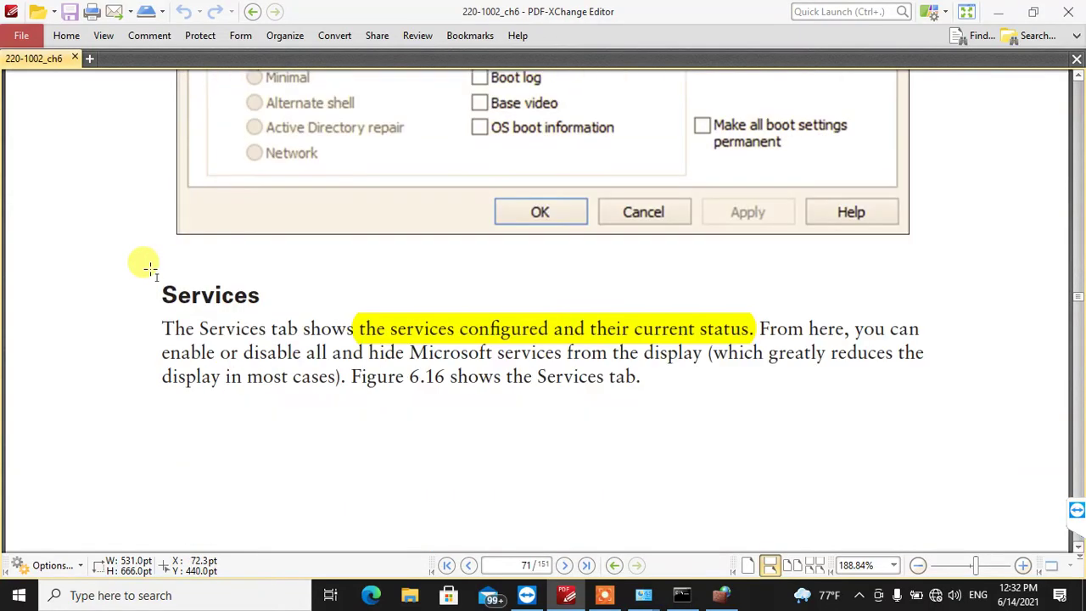
pyautogui.scroll(-3, 146, 268)
pyautogui.doubleClick(203, 178)
pyautogui.doubleClick(398, 217)
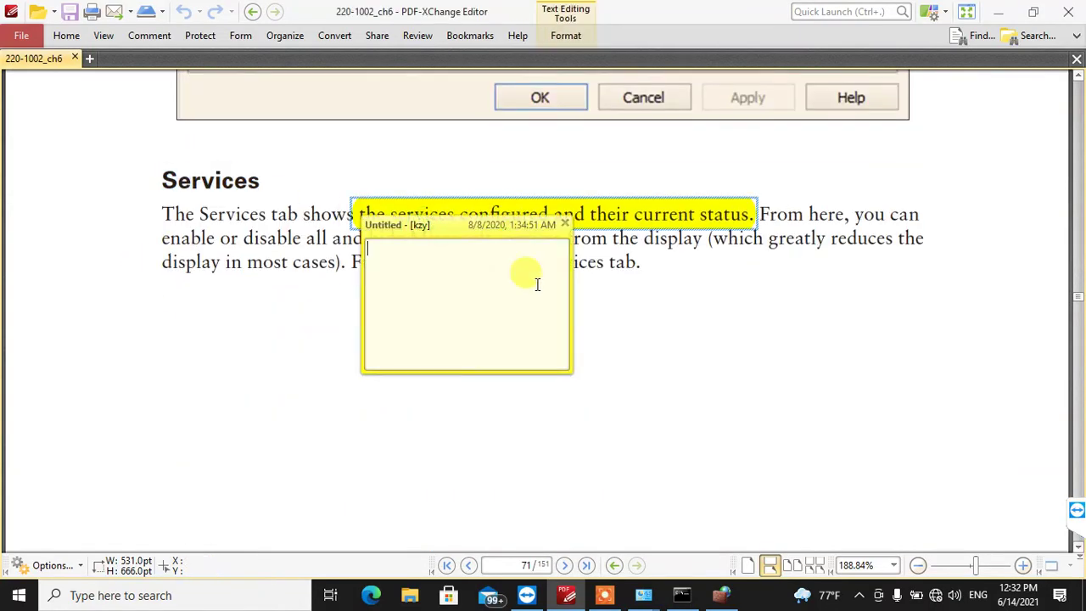
pyautogui.click(668, 337)
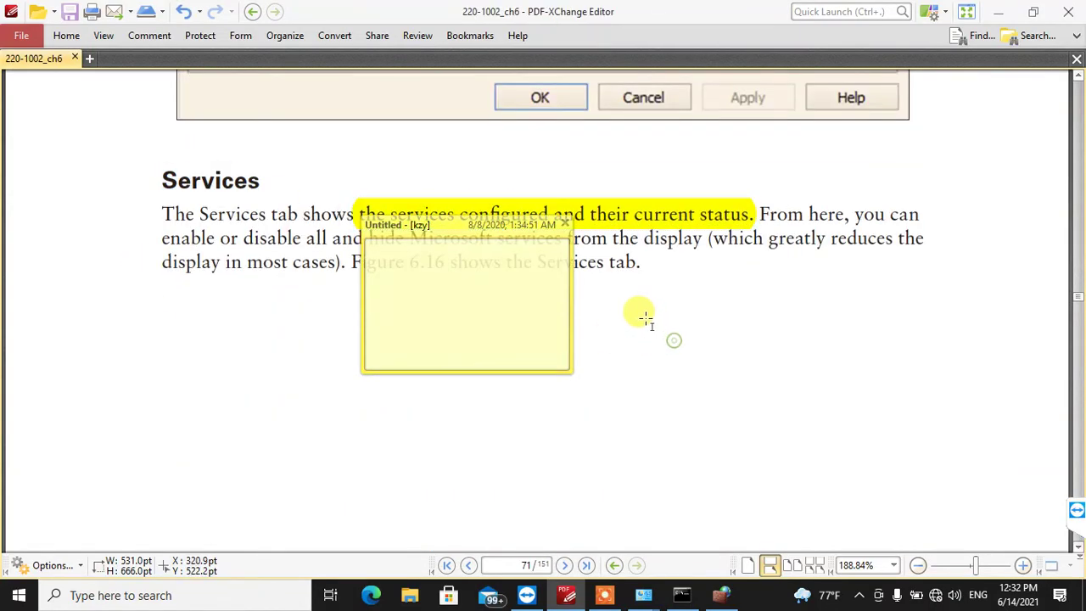
pyautogui.click(564, 225)
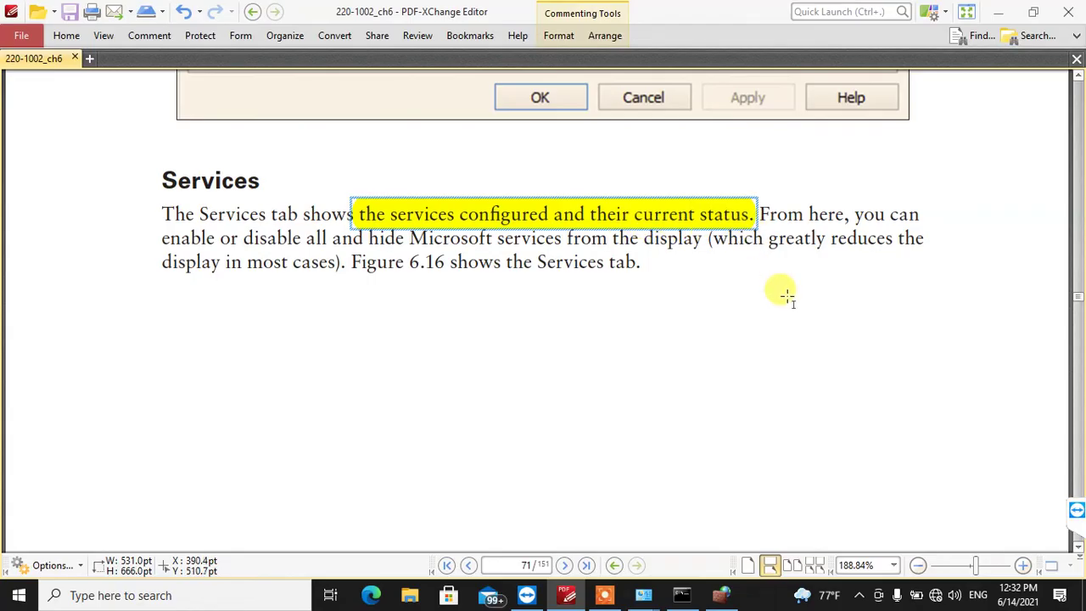
# - Examine the list of services in Figure 6.16 and read the Startup section below it
pyautogui.scroll(-10, 602, 310)
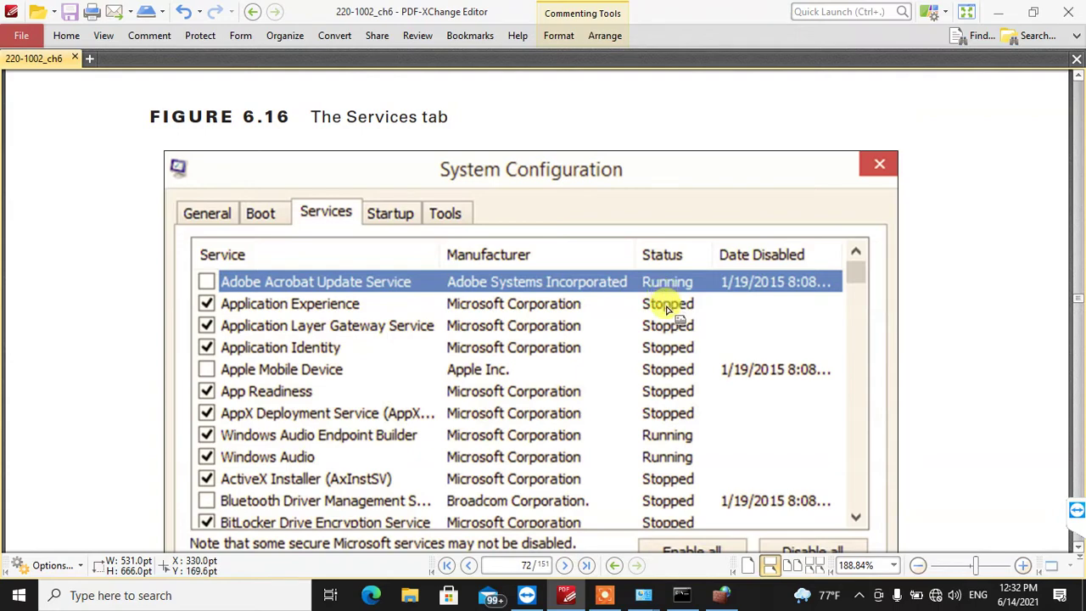
pyautogui.scroll(-3, 674, 314)
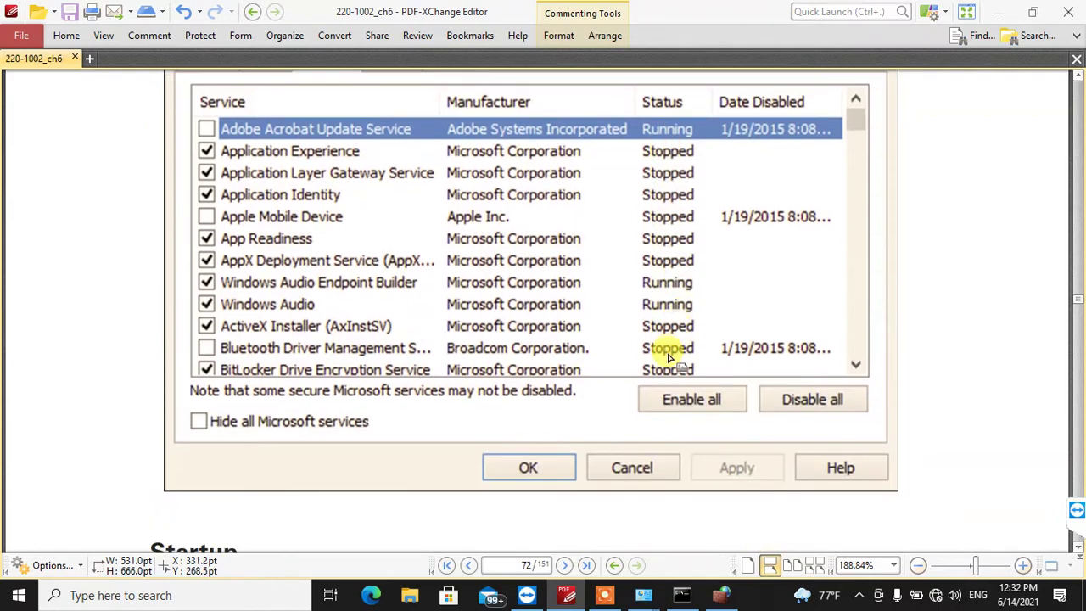
pyautogui.scroll(3, 151, 288)
pyautogui.scroll(-10, 151, 289)
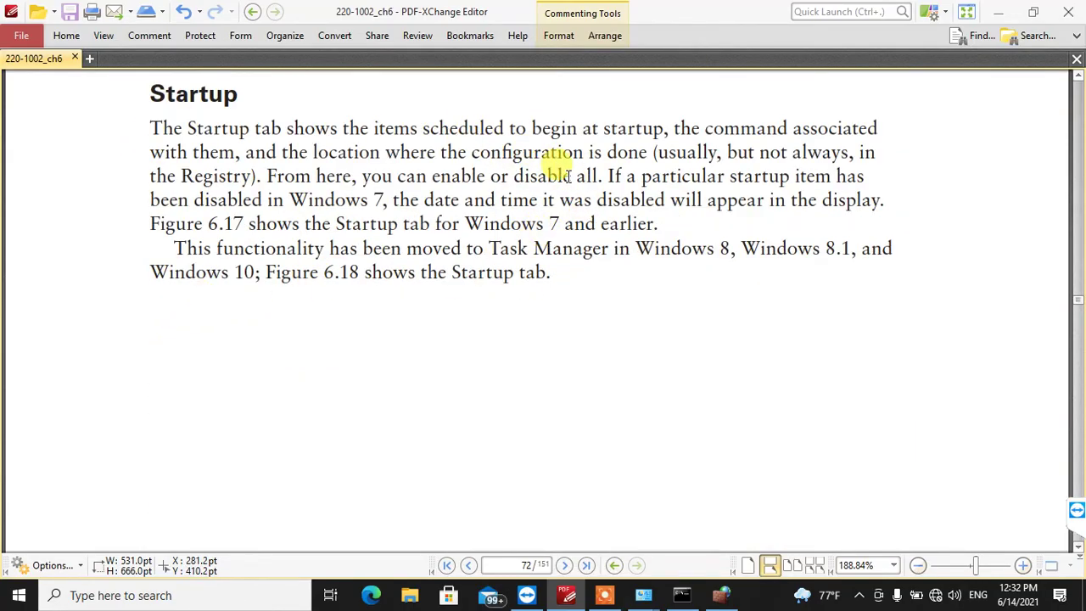
# - Search Windows for startup, open the Startup Apps settings to review the listed apps, and close Settings
pyautogui.press('super')
pyautogui.press('super')
pyautogui.press('super')
pyautogui.write('setup')
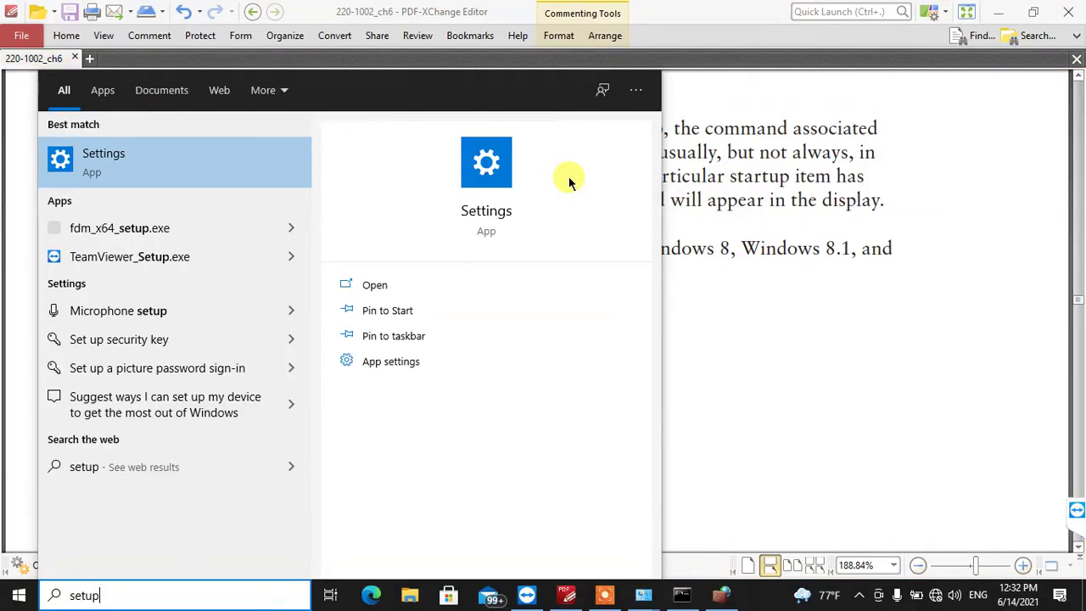
pyautogui.press('BackSpace')
pyautogui.press('BackSpace')
pyautogui.press('BackSpace')
pyautogui.press('BackSpace')
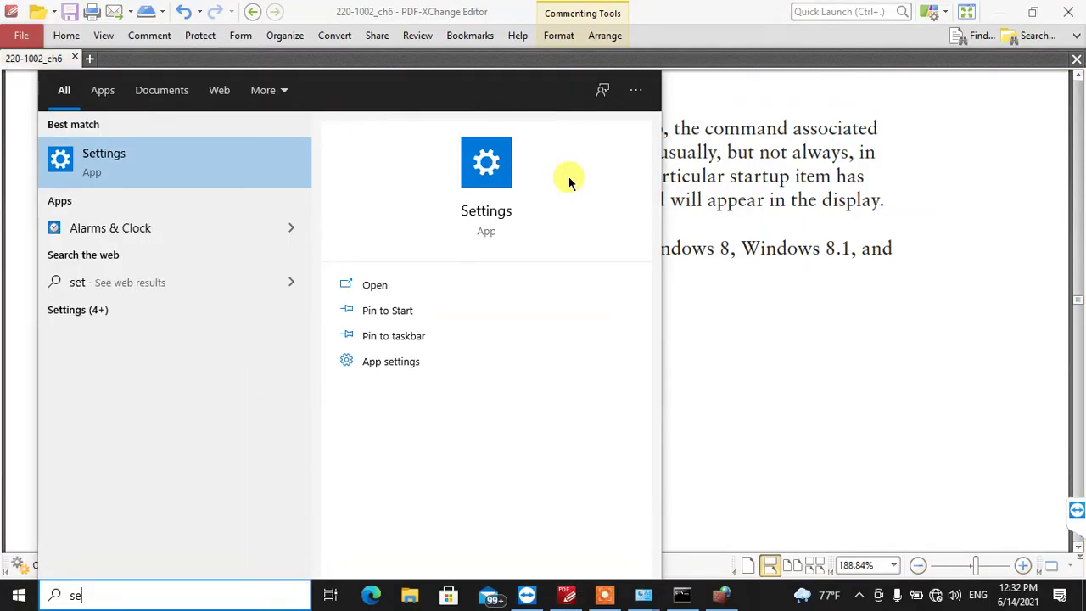
pyautogui.write('tartup')
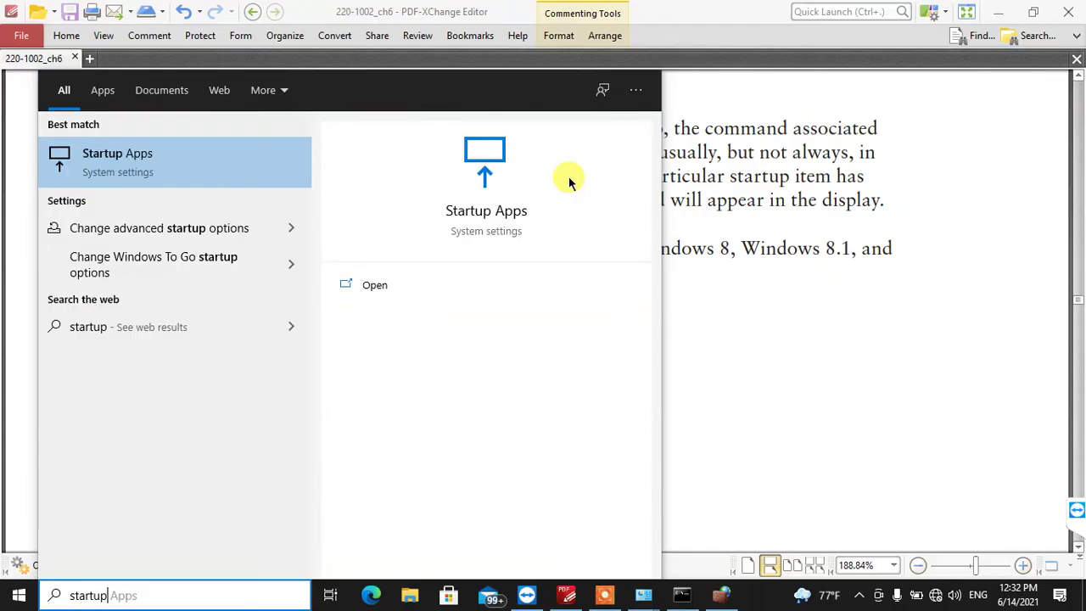
pyautogui.press('Return')
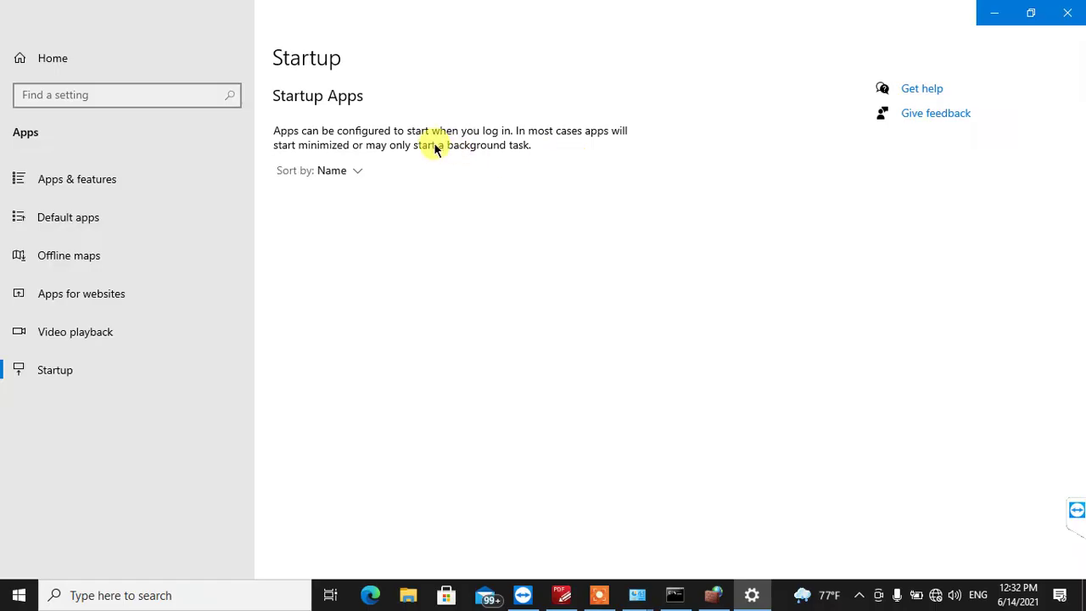
pyautogui.scroll(-1, 526, 297)
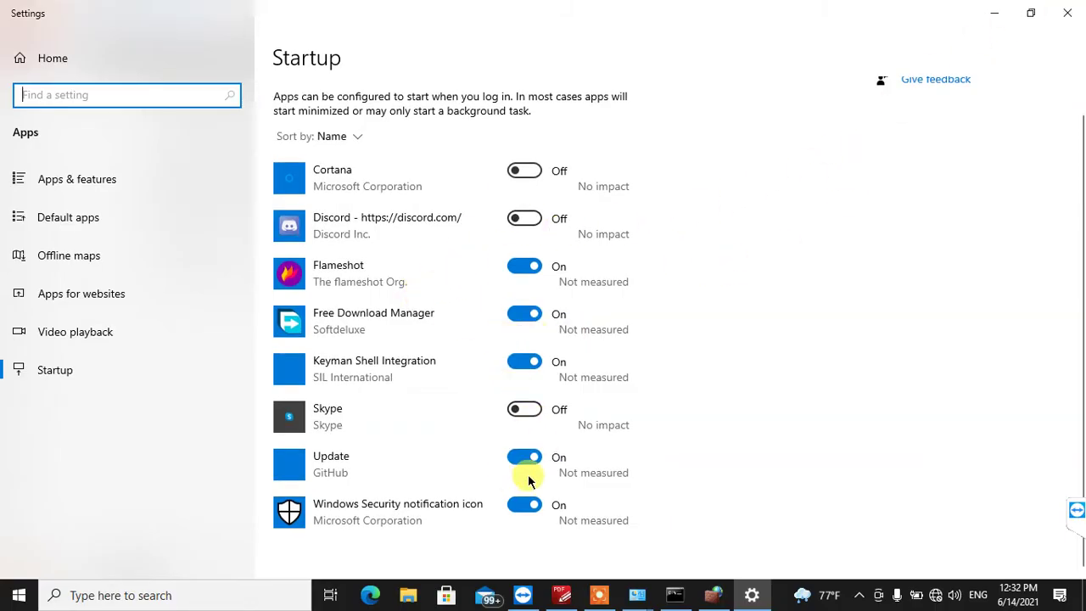
pyautogui.click(1067, 12)
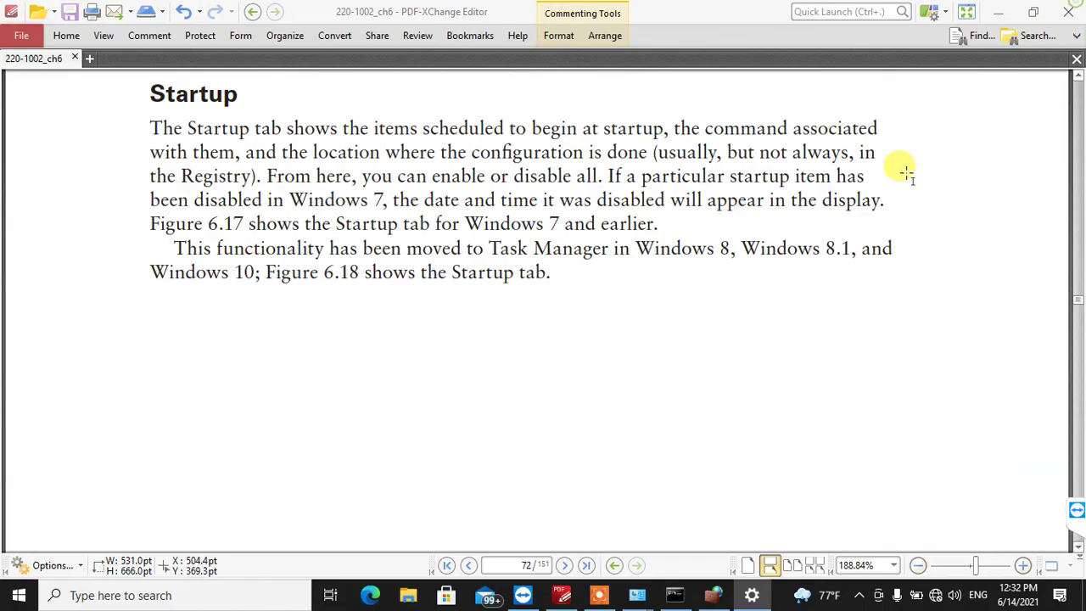
# - Review the PDF's Startup section with the Windows 7 startup list and the Windows 8, 8.1 and 10 Startup tab in Figure 6.18
pyautogui.doubleClick(154, 93)
pyautogui.scroll(-10, 509, 378)
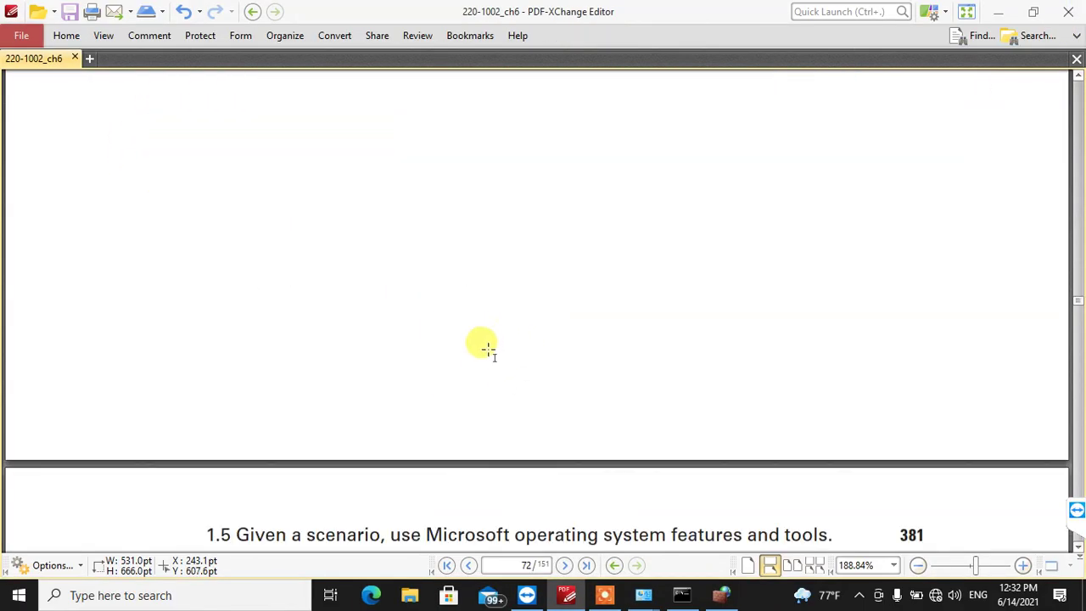
pyautogui.scroll(-3, 450, 354)
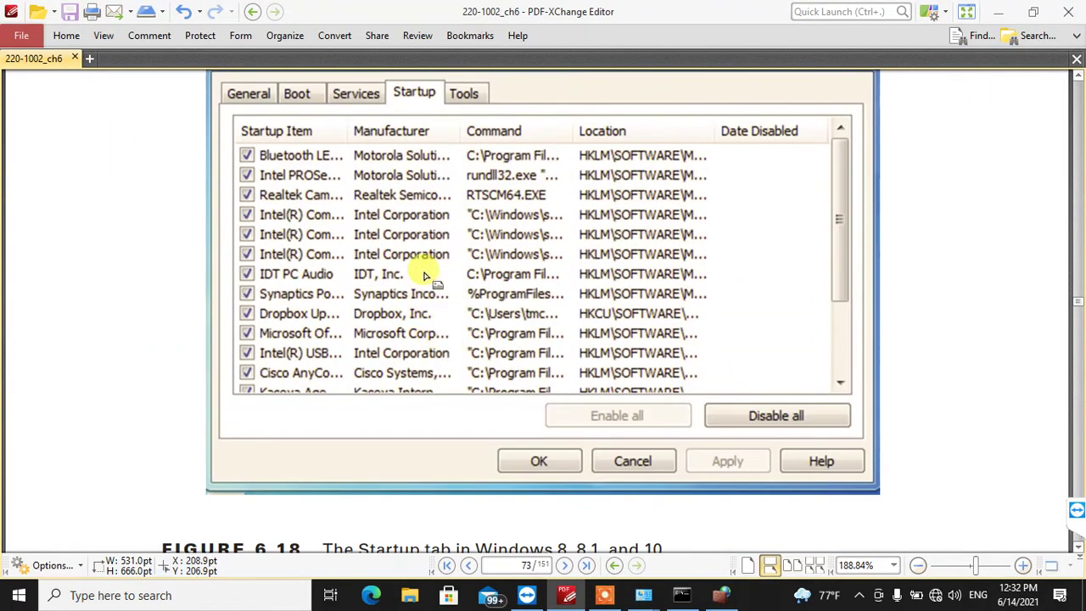
pyautogui.scroll(-19, 424, 275)
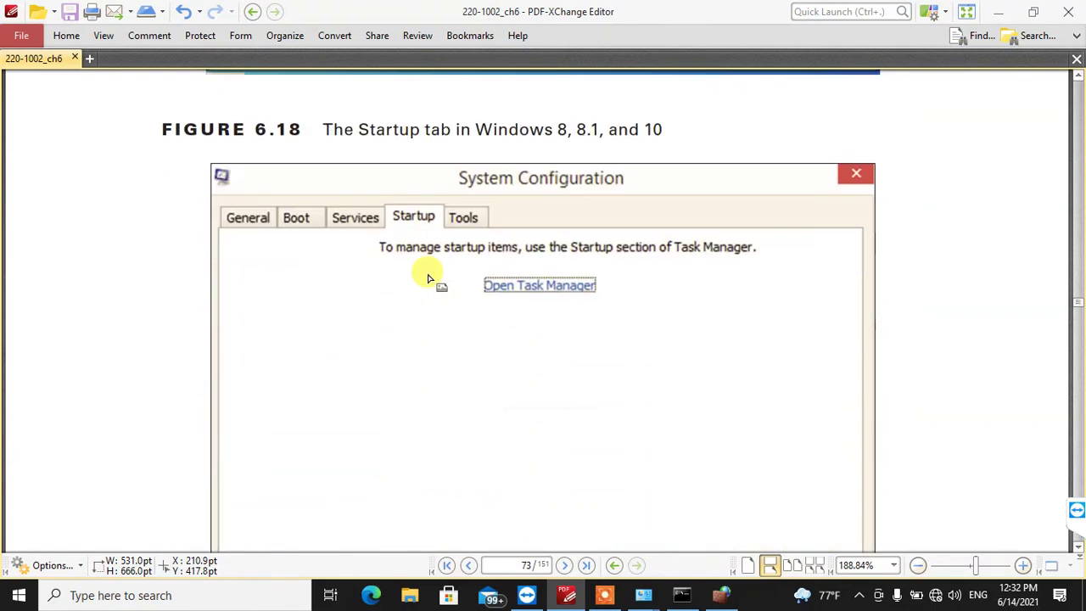
pyautogui.scroll(-12, 420, 269)
# - Review the Tools section on the following page, including the Tools tab shown in Figure 6.19
pyautogui.moveTo(138, 175); pyautogui.dragTo(222, 174)
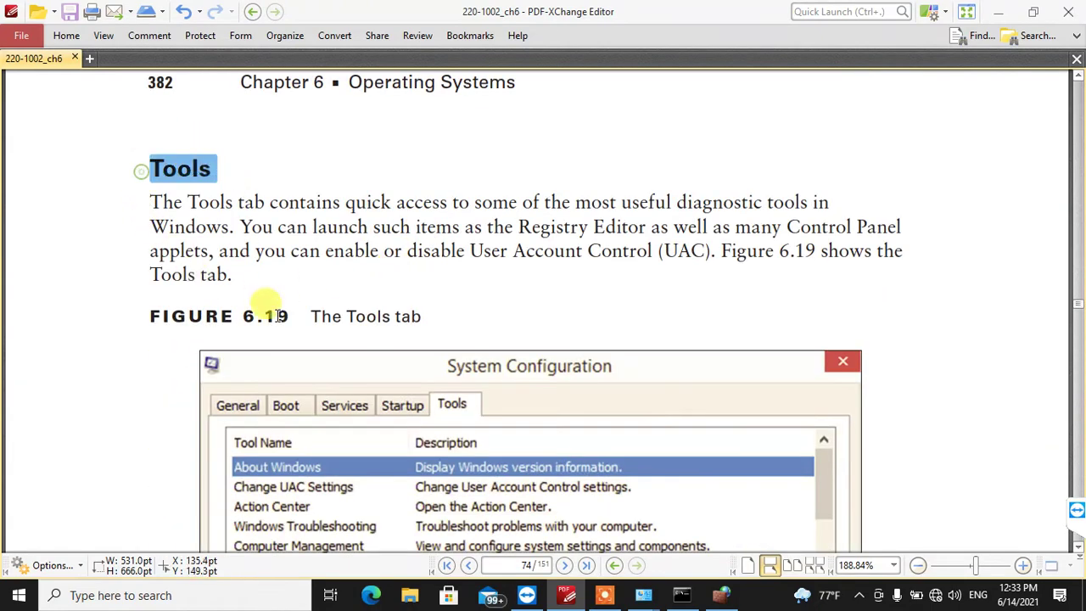
pyautogui.scroll(-10, 260, 288)
pyautogui.scroll(-12, 303, 343)
# - Read the Task Manager section and its highlighted phrases on stopping nonresponsive applications, minimizing the screen recorder window
pyautogui.moveTo(140, 134); pyautogui.dragTo(134, 179)
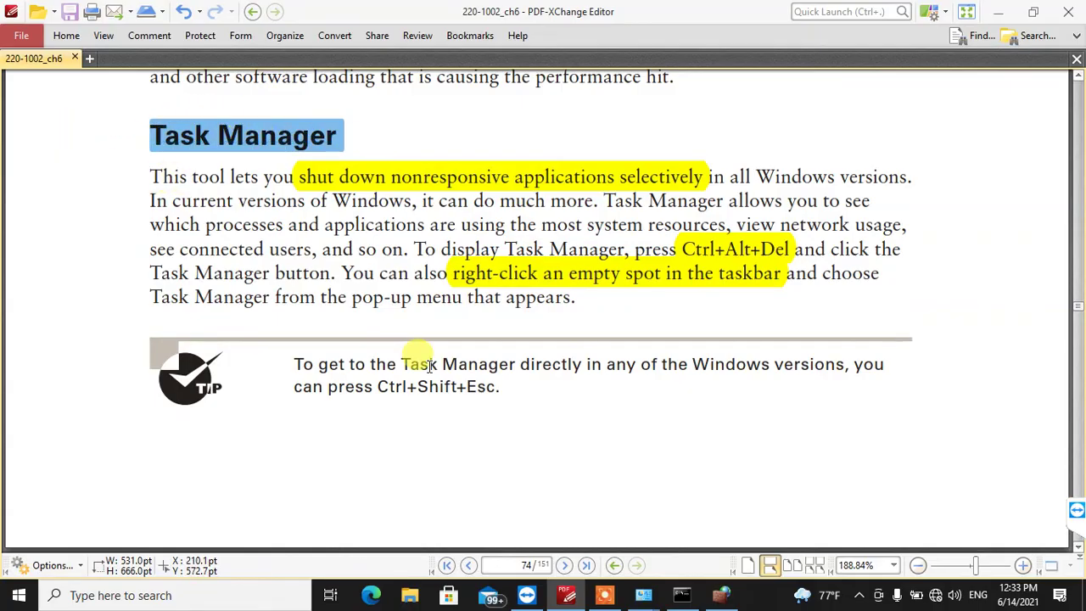
pyautogui.click(638, 598)
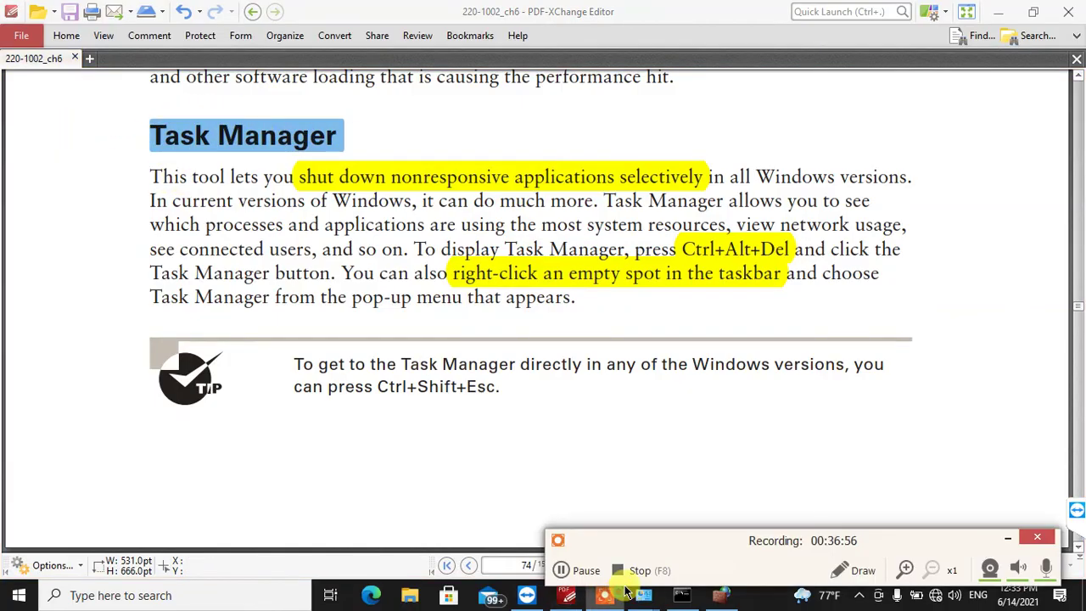
pyautogui.click(1007, 541)
pyautogui.click(62, 214)
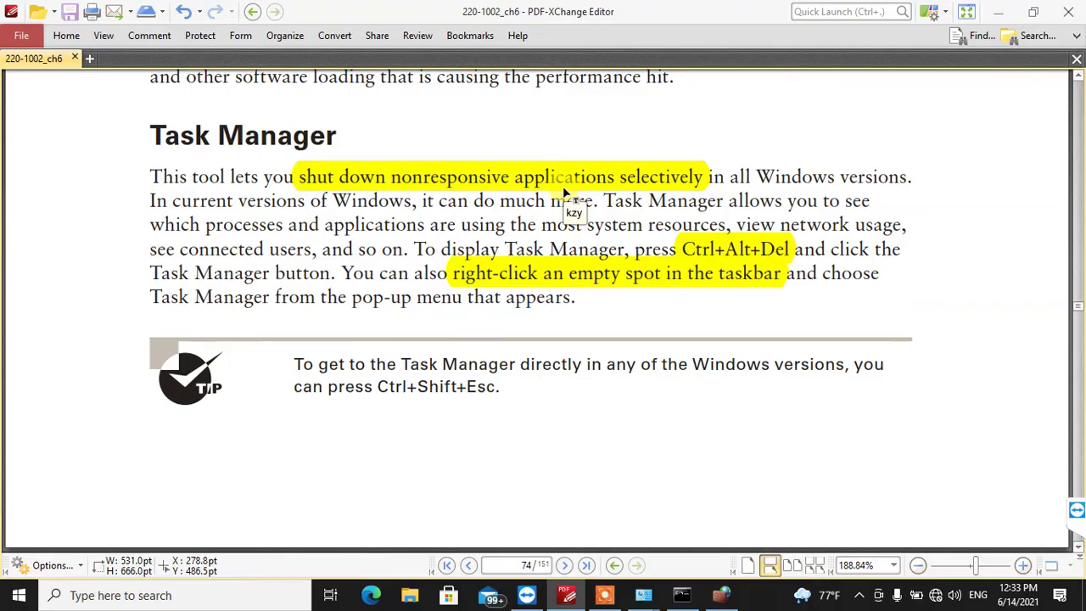
# - Launch Task Manager directly over the document, shift its window aside, and close it
pyautogui.hotkey('ctrl', 'shift', 'Escape')
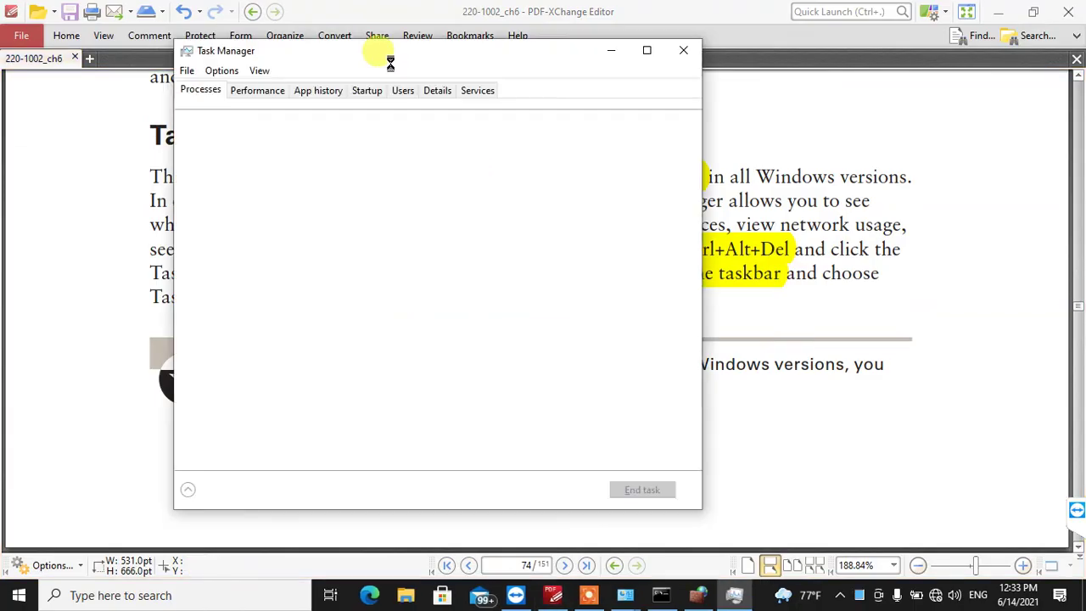
pyautogui.moveTo(371, 51); pyautogui.dragTo(523, 51)
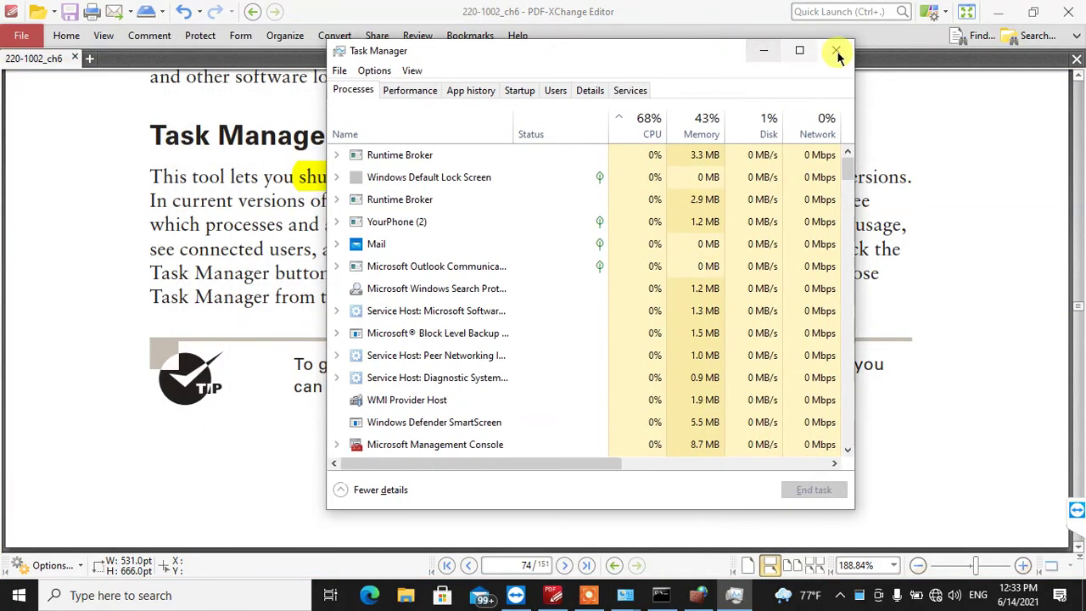
pyautogui.click(842, 49)
# - Demonstrate launching Task Manager from the taskbar and again directly, closing it each time
pyautogui.rightClick(764, 595)
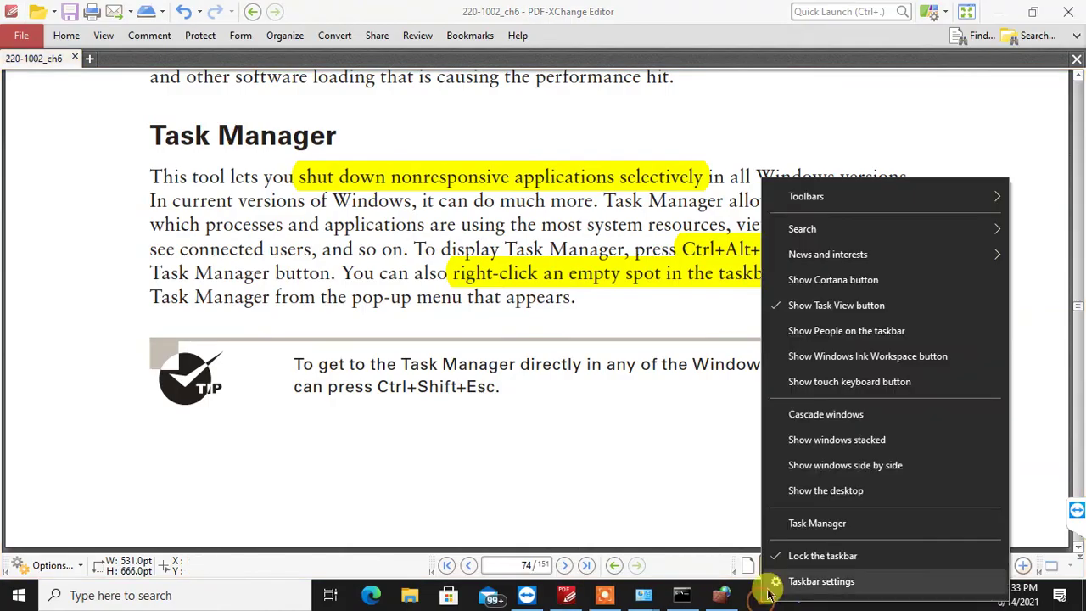
pyautogui.click(790, 528)
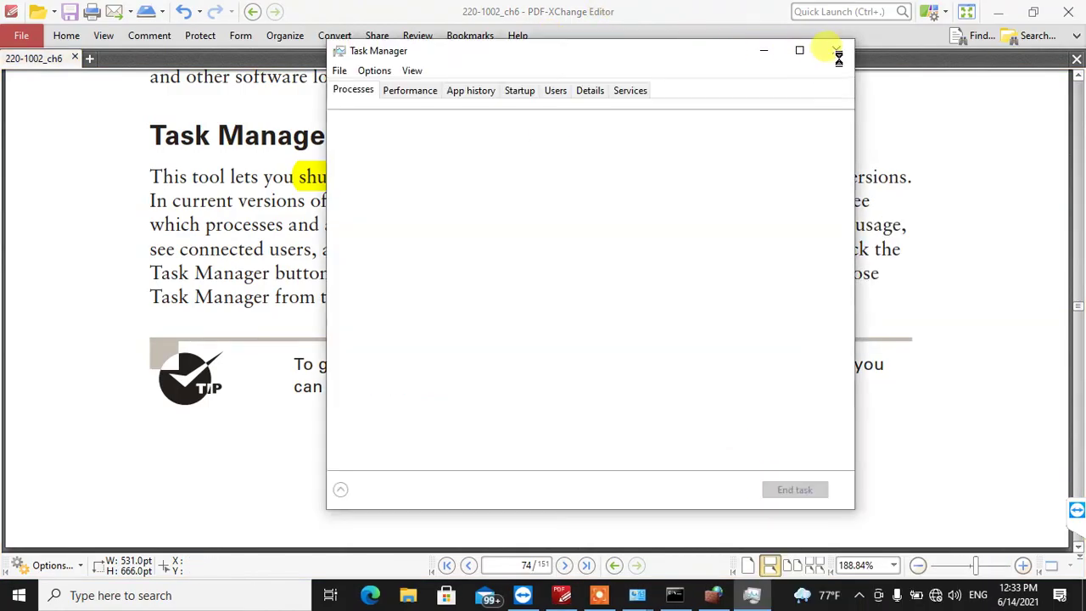
pyautogui.click(837, 50)
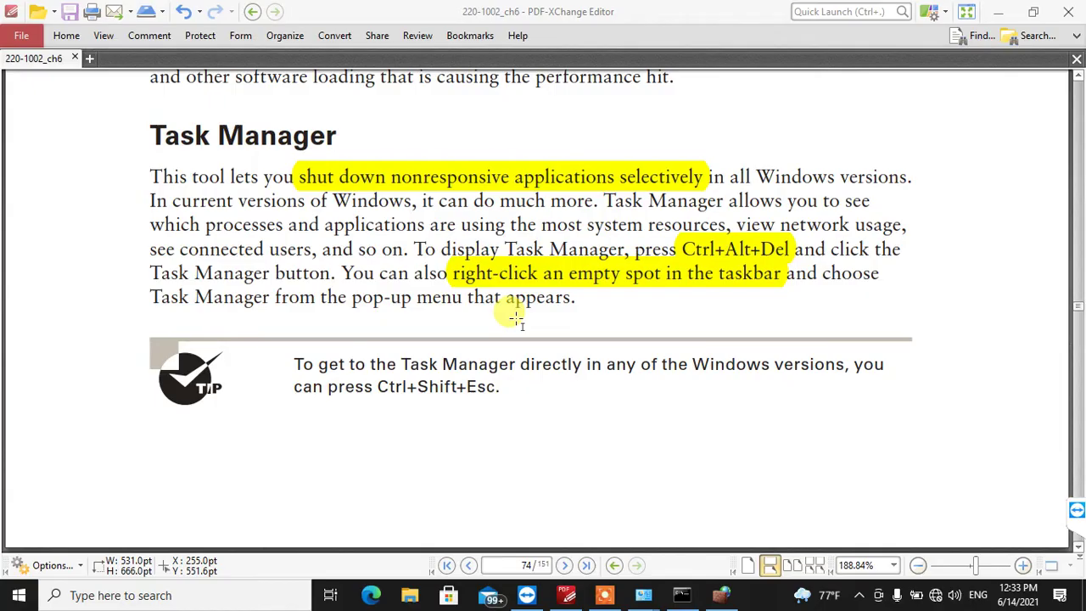
pyautogui.hotkey('ctrl', 'shift', 'Escape')
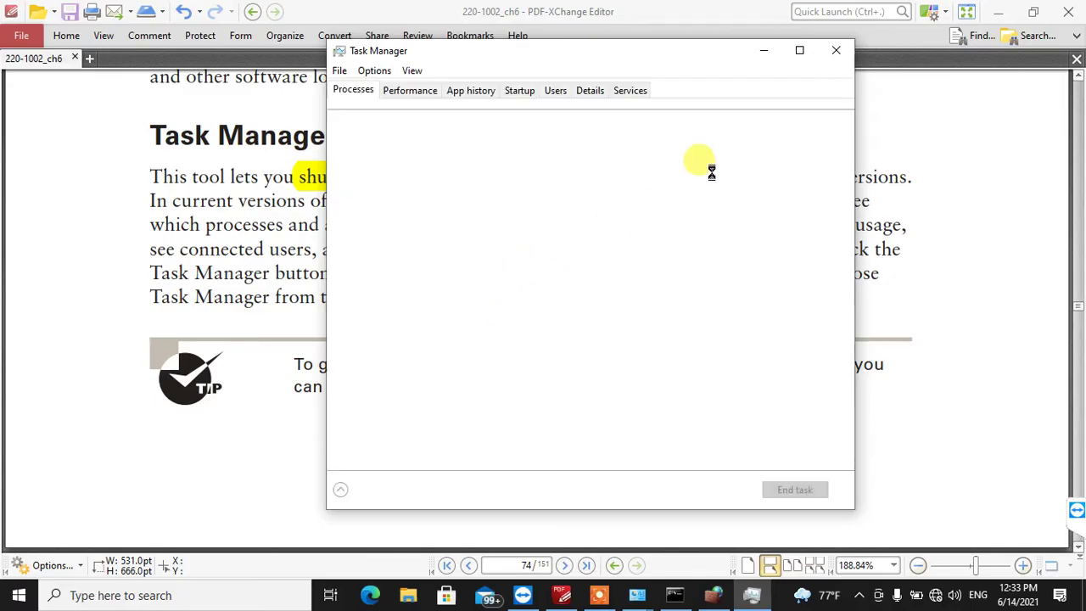
pyautogui.click(836, 51)
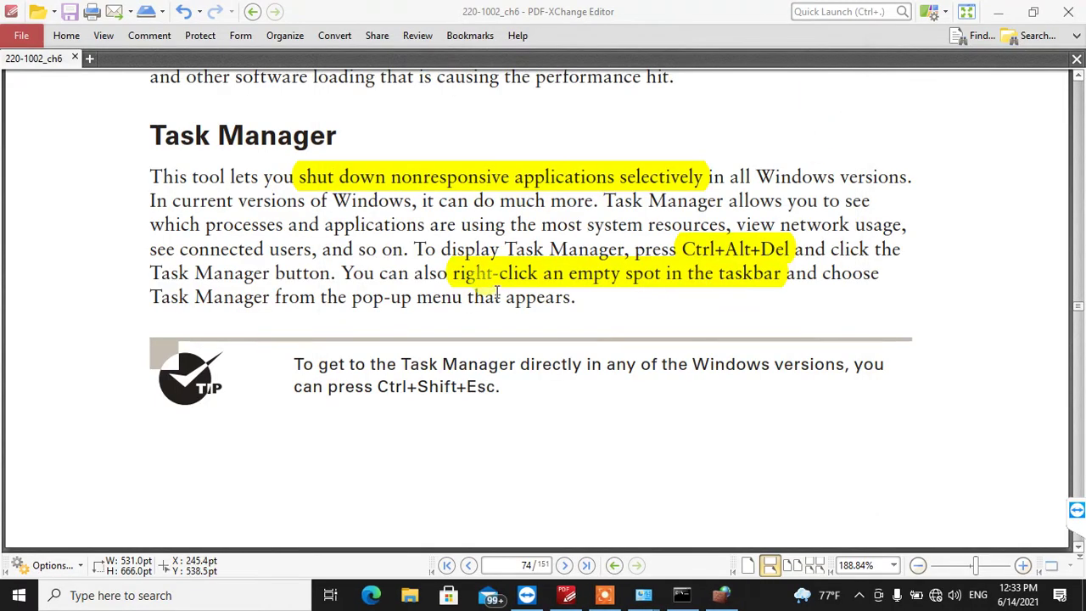
# - Switch to the Command Prompt, run taskmgr to launch Task Manager, and reposition its window
pyautogui.click(684, 595)
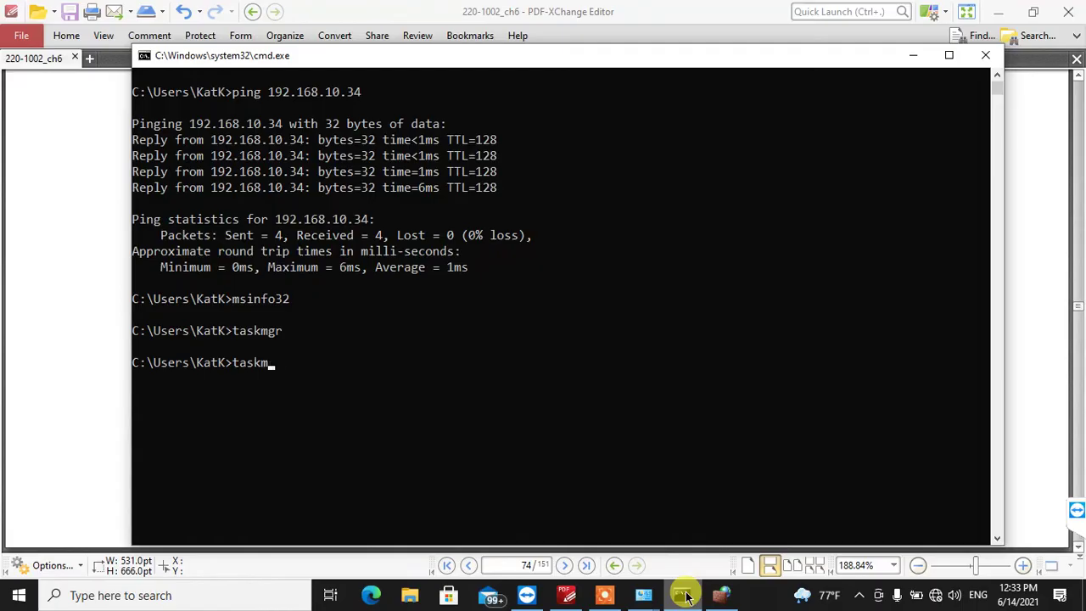
pyautogui.write('taskmgr')
pyautogui.press('Return')
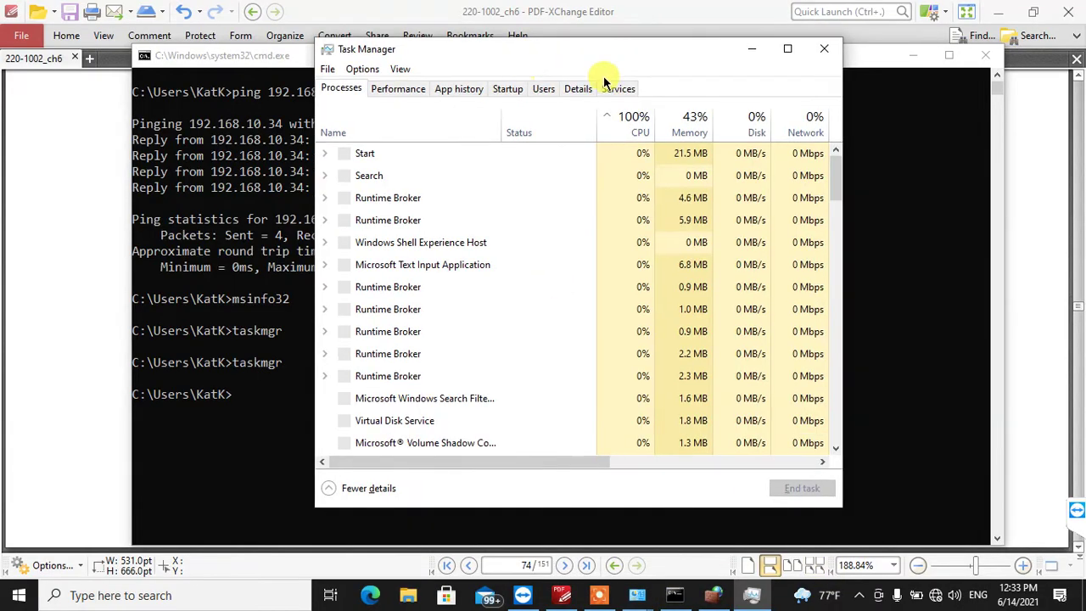
pyautogui.moveTo(632, 55); pyautogui.dragTo(546, 70)
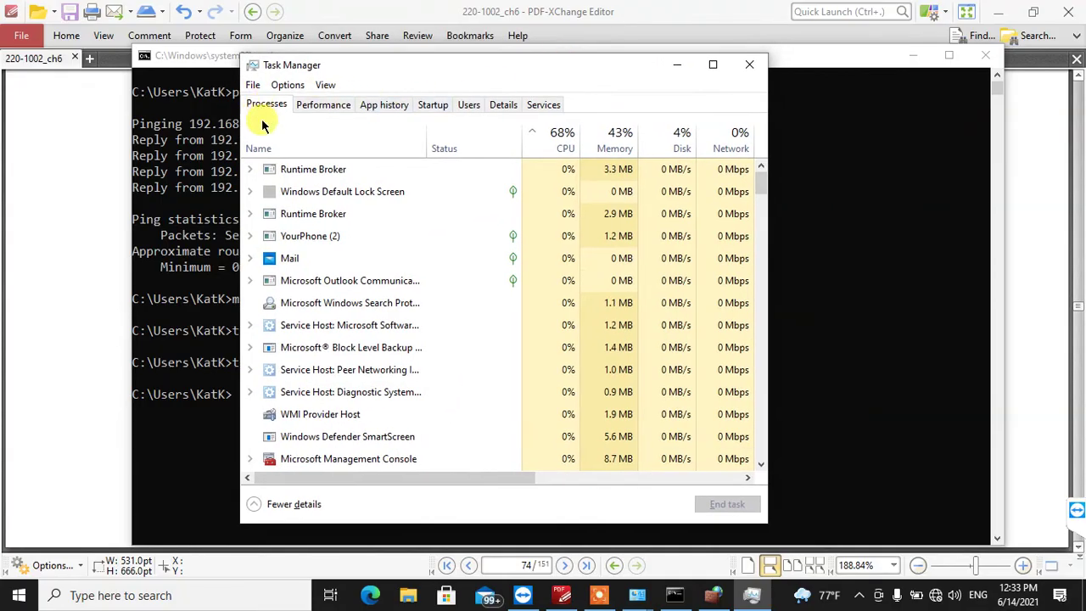
# - Examine the full list of running processes in Task Manager, including their CPU and memory usage
pyautogui.scroll(-5, 312, 263)
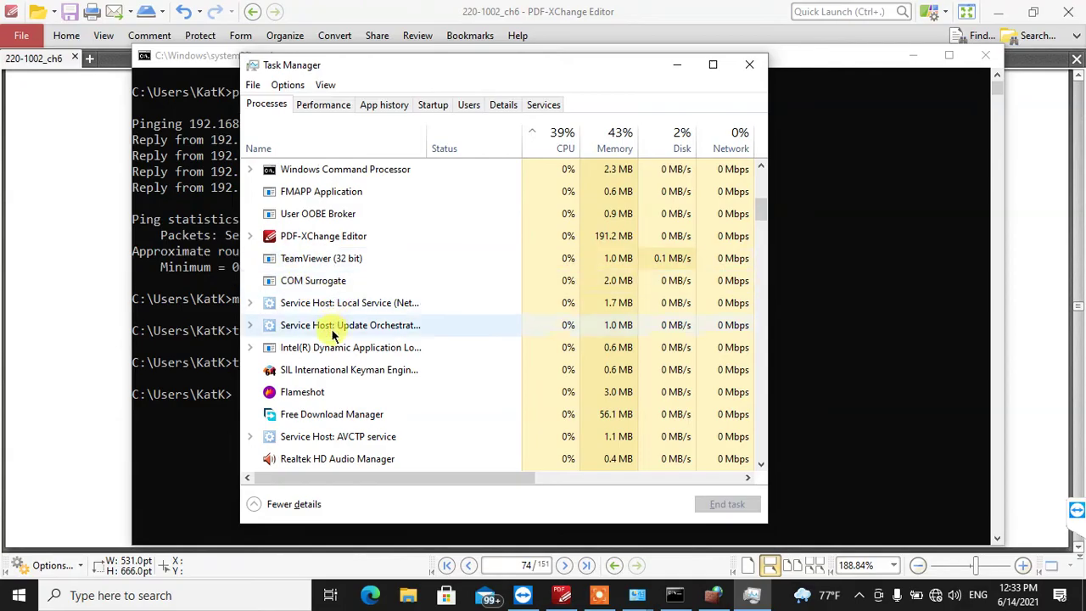
pyautogui.scroll(-1, 320, 348)
pyautogui.scroll(-2, 356, 360)
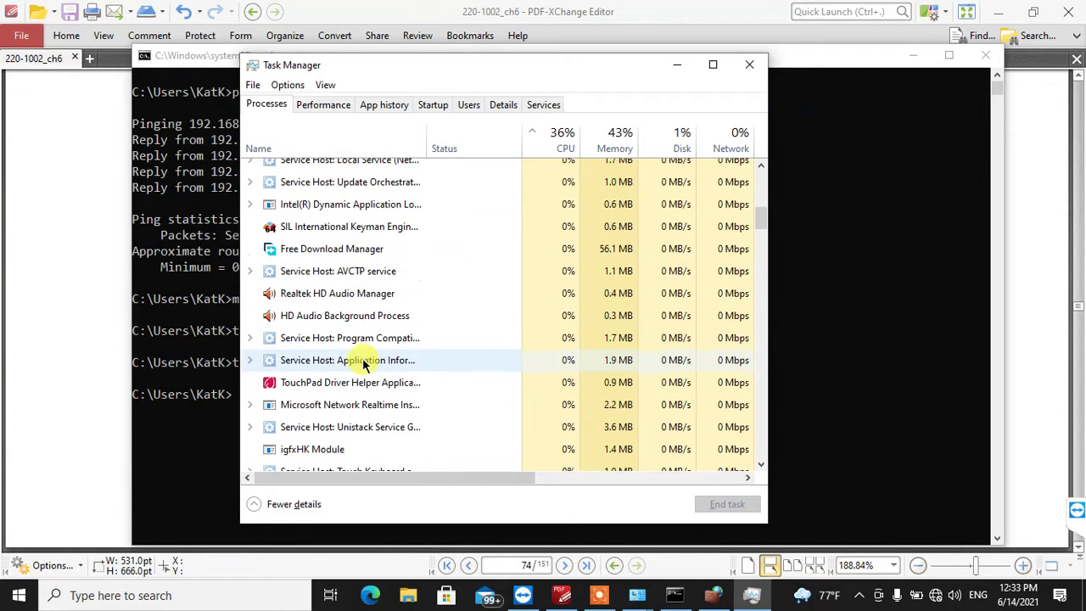
pyautogui.scroll(5, 293, 363)
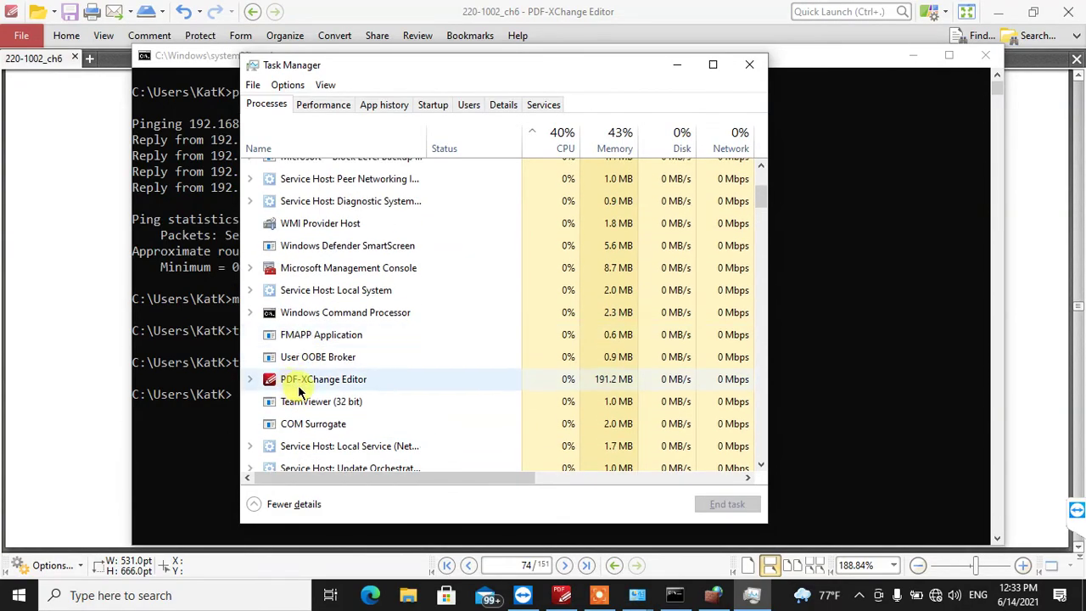
pyautogui.scroll(3, 344, 382)
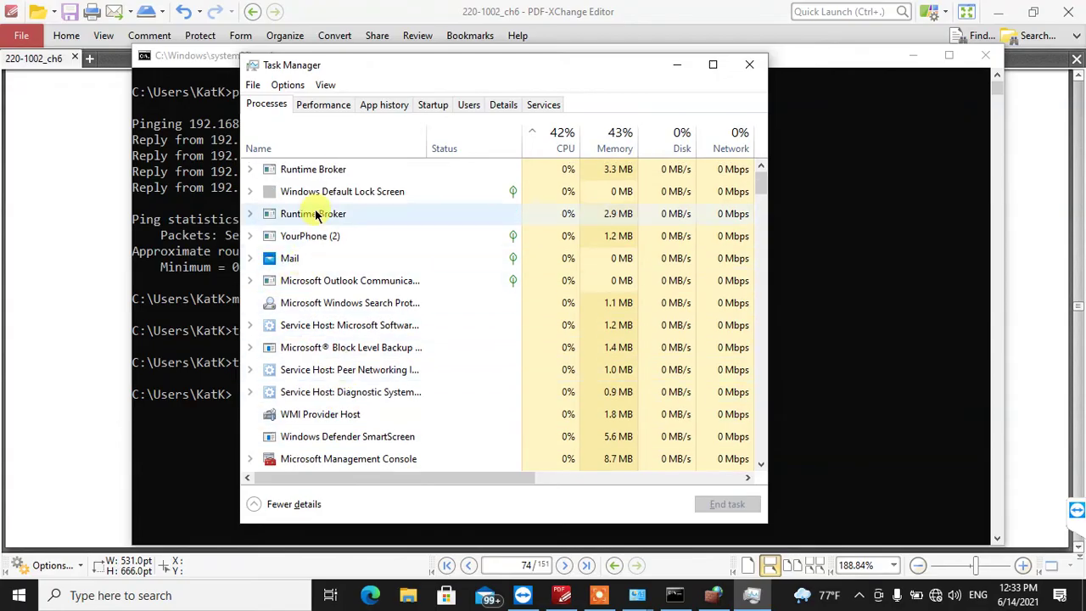
pyautogui.scroll(-1, 318, 220)
pyautogui.scroll(-12, 322, 254)
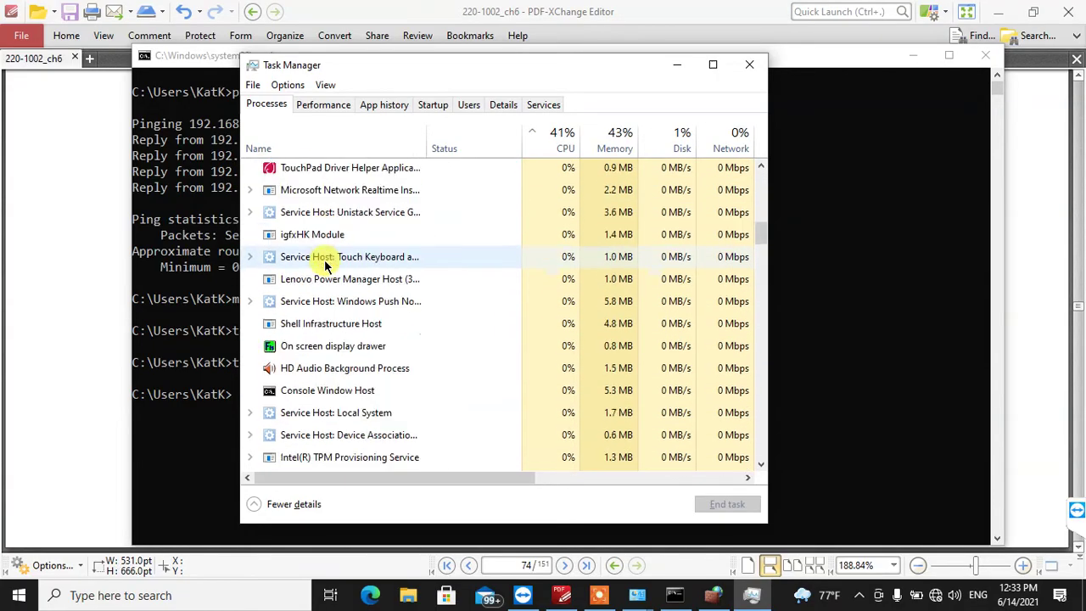
pyautogui.scroll(-7, 327, 270)
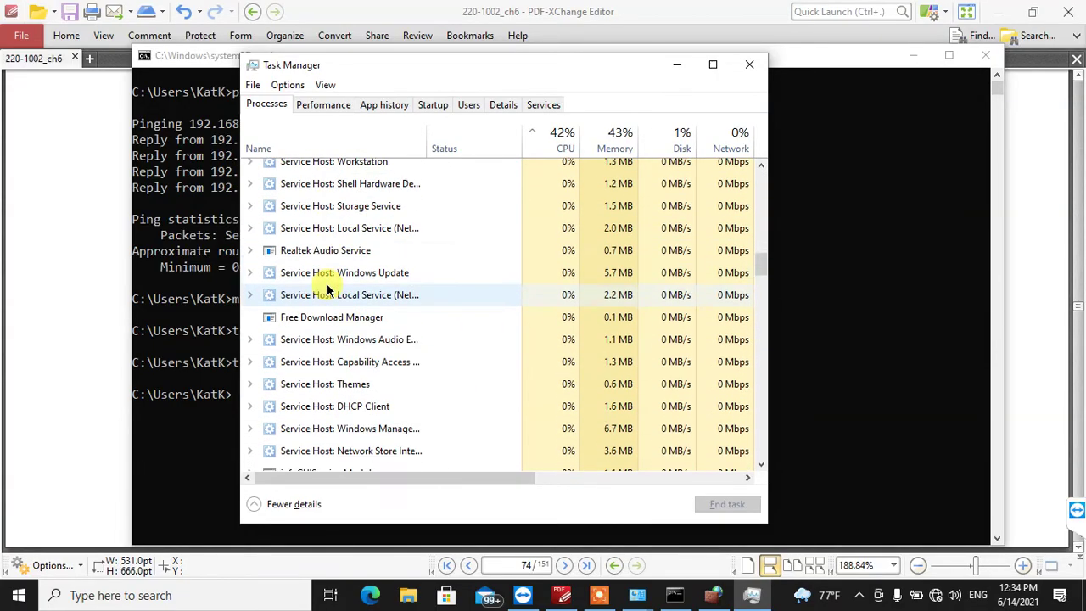
pyautogui.scroll(-8, 329, 289)
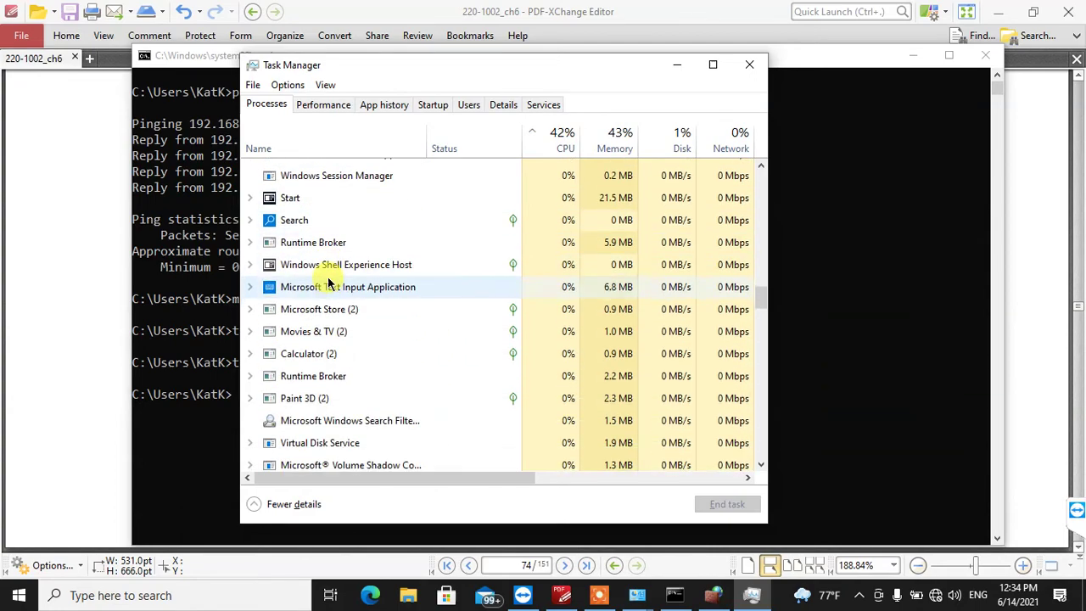
pyautogui.scroll(-5, 329, 290)
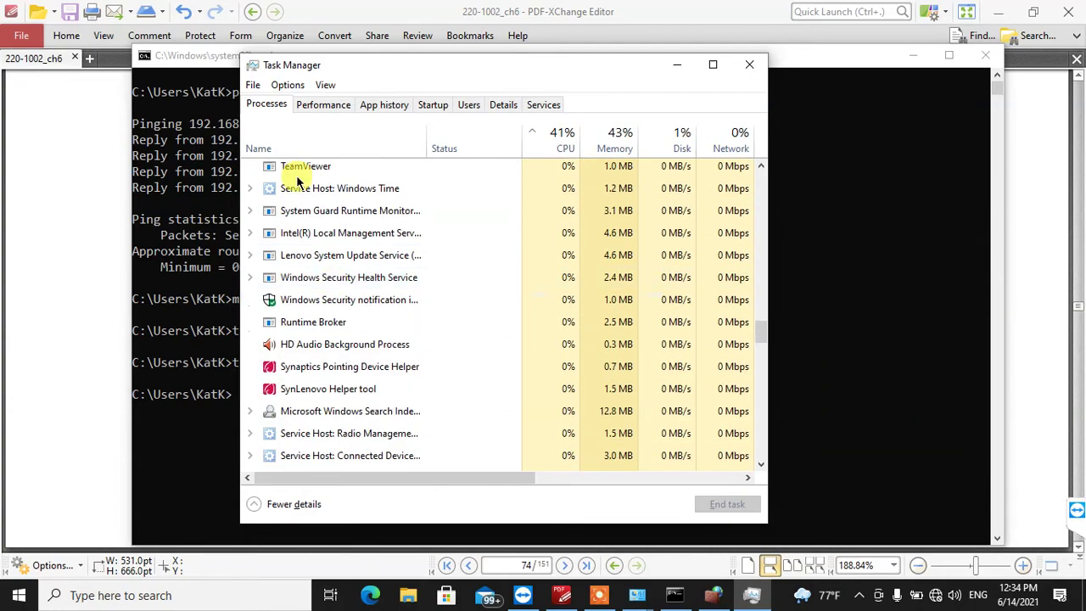
pyautogui.scroll(-9, 297, 280)
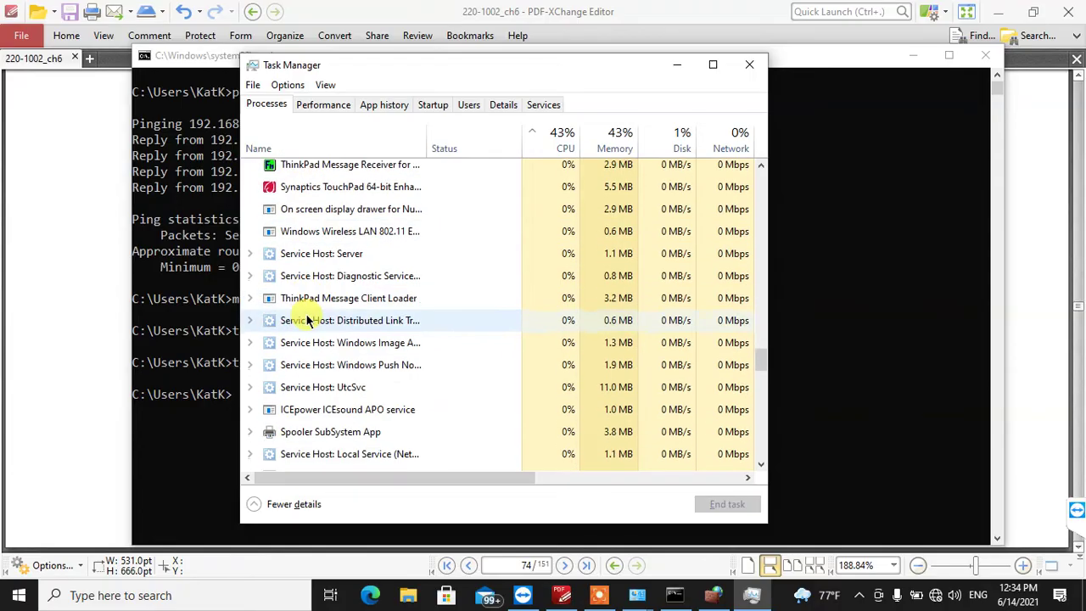
pyautogui.scroll(-7, 307, 320)
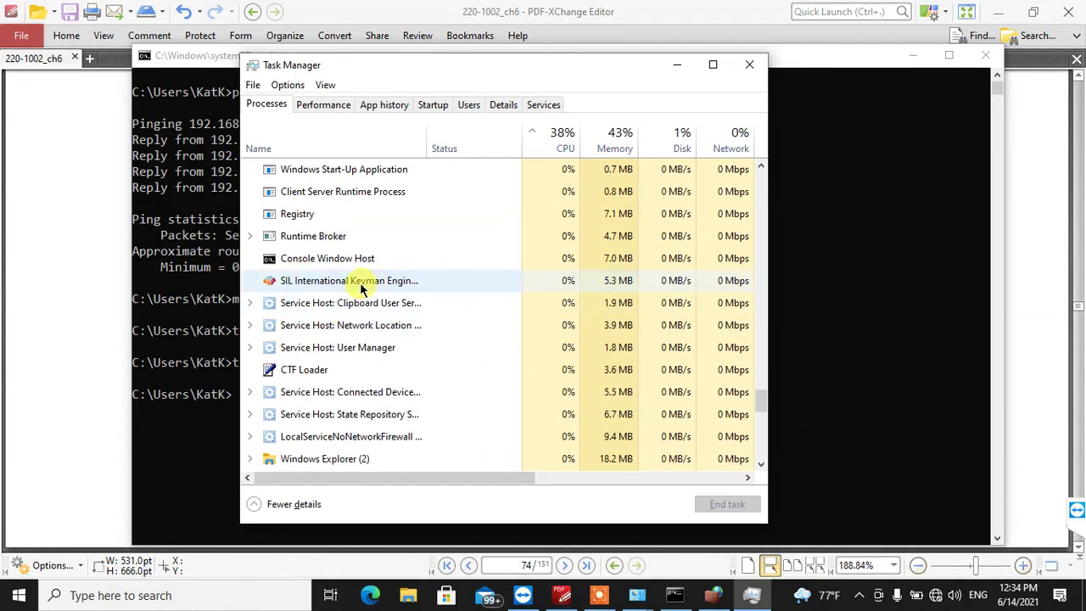
pyautogui.scroll(-1, 363, 285)
pyautogui.scroll(-4, 341, 259)
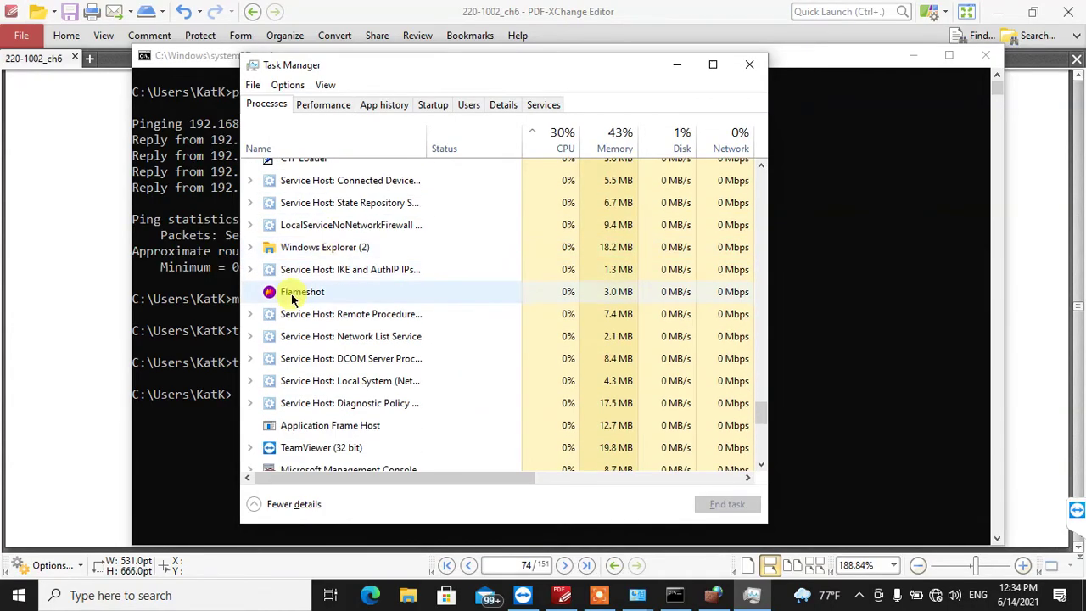
pyautogui.scroll(-5, 291, 314)
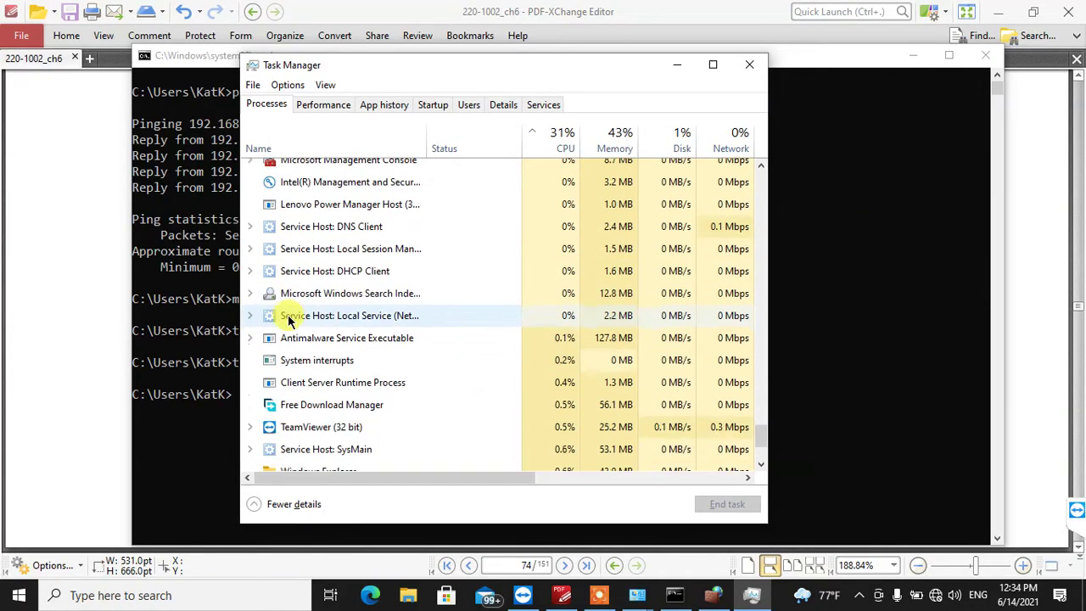
pyautogui.scroll(-3, 312, 299)
# - View the available actions for the TeamViewer and Icecream Screen Recorder processes, dismissing them without choosing any
pyautogui.rightClick(288, 328)
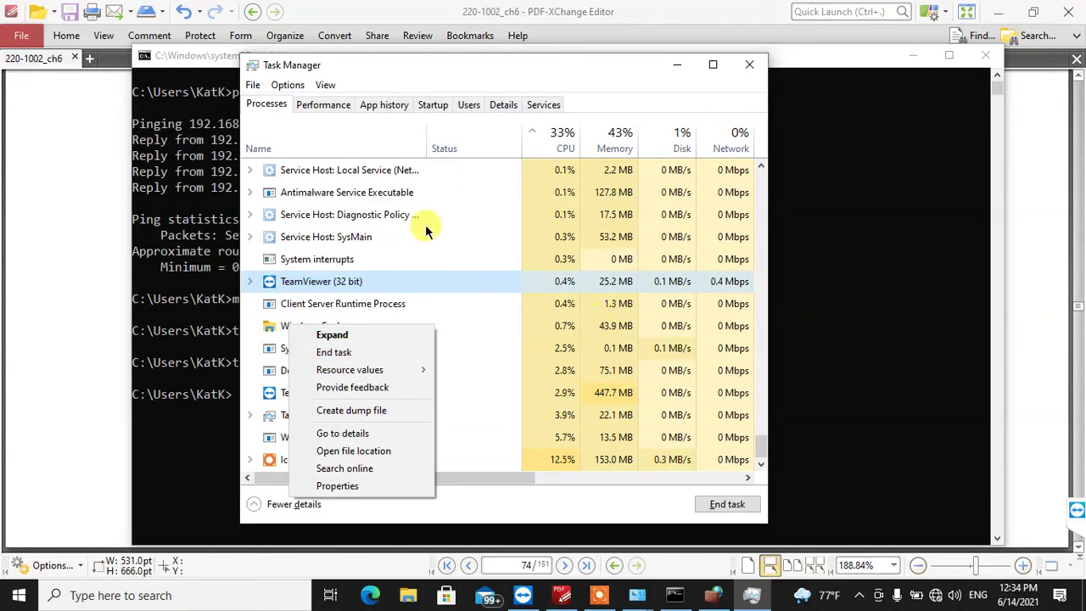
pyautogui.click(543, 72)
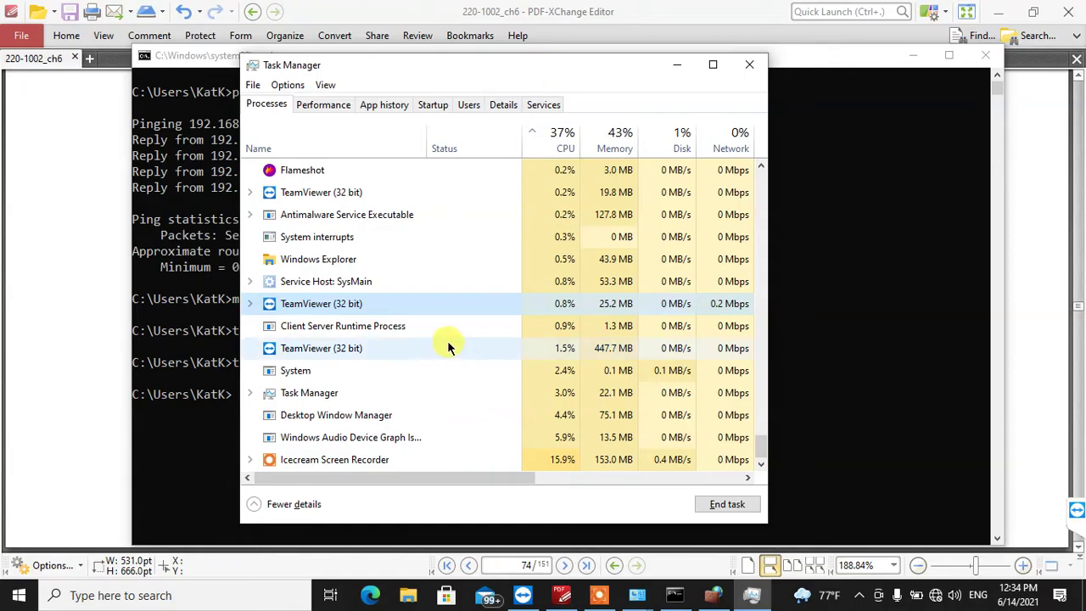
pyautogui.rightClick(320, 459)
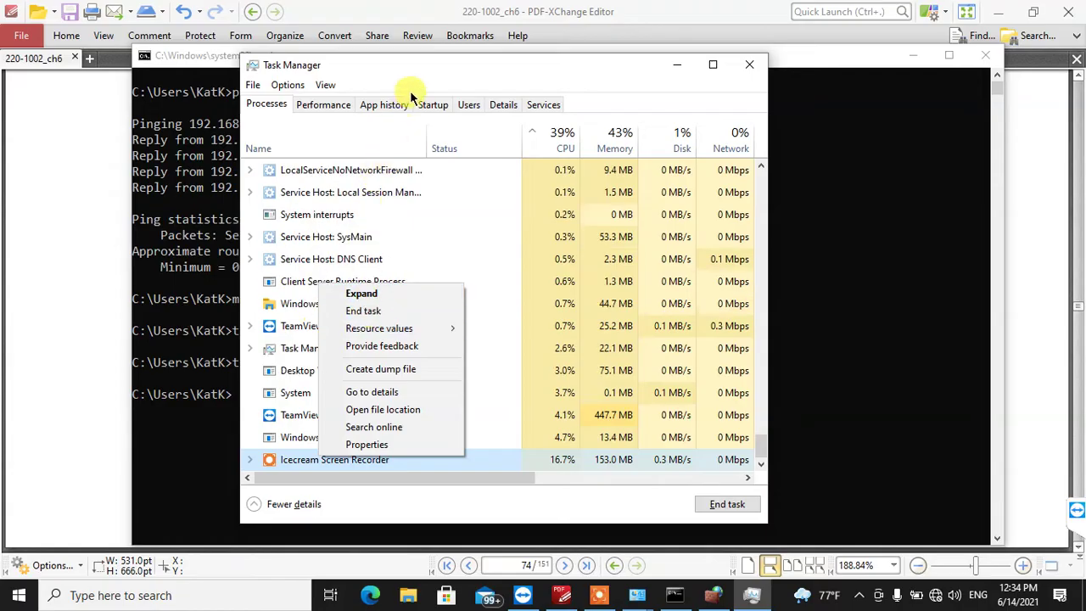
pyautogui.click(396, 247)
# - Bring Task Manager back in front of the Command Prompt and view the CPU performance graph and details
pyautogui.click(210, 440)
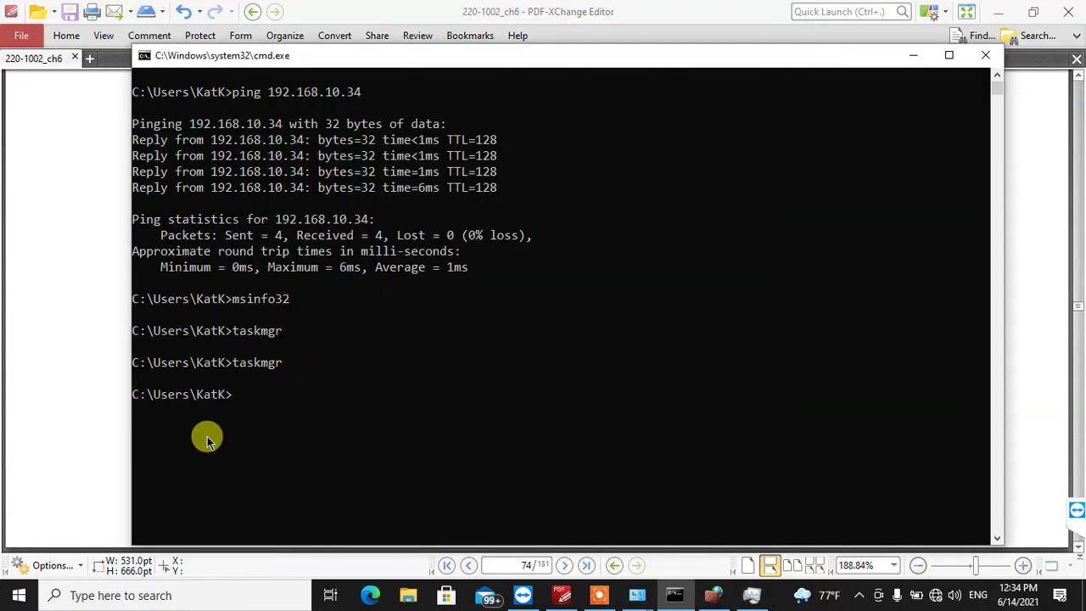
pyautogui.click(751, 595)
pyautogui.click(324, 105)
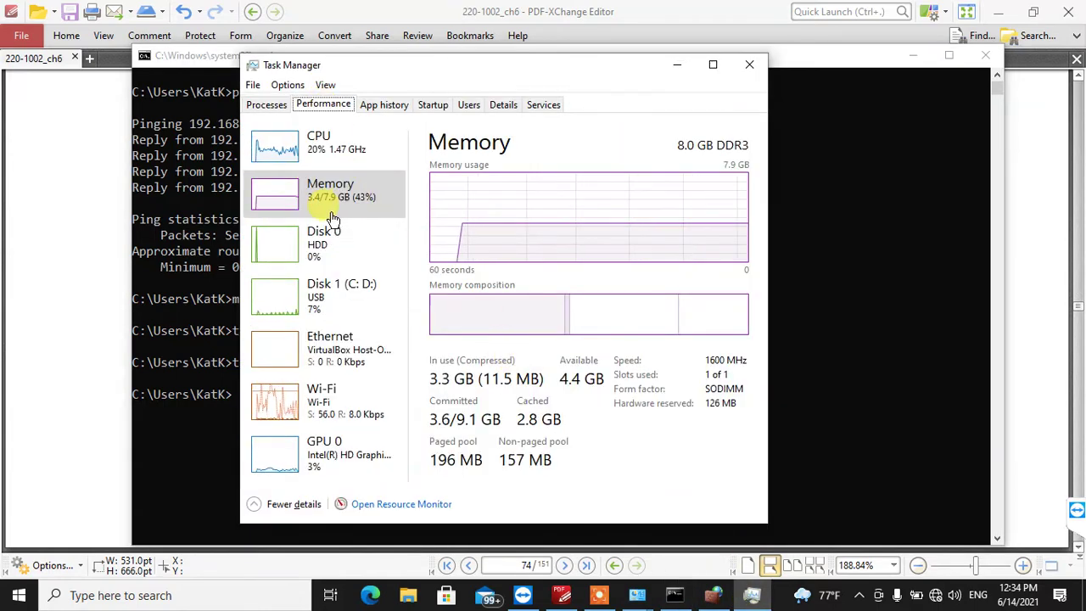
pyautogui.click(333, 151)
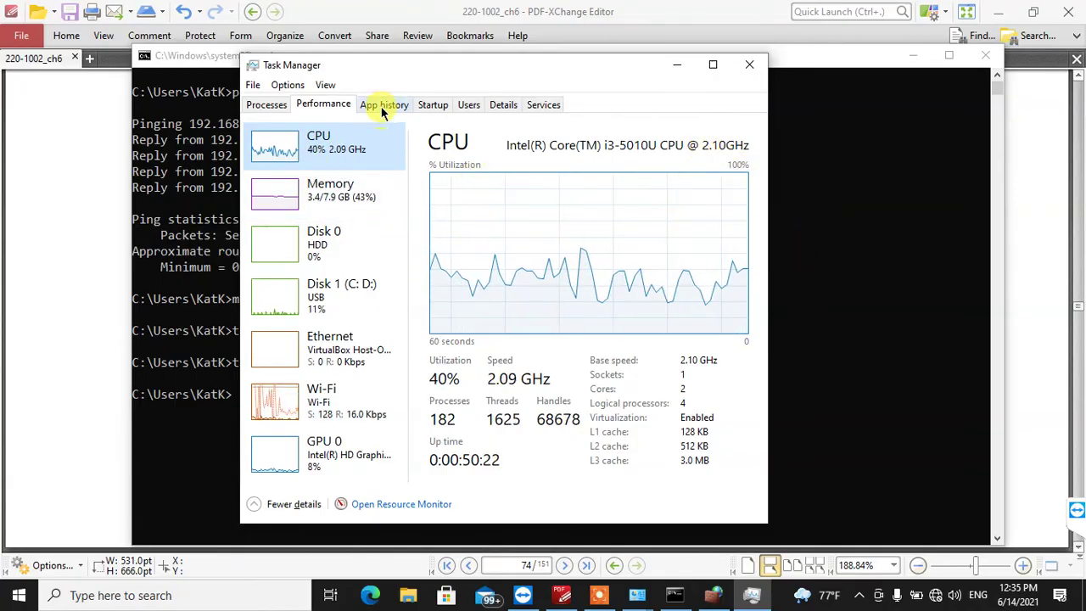
# - Return to the process list and sort it by CPU, memory and finally disk usage, highest first
pyautogui.click(270, 105)
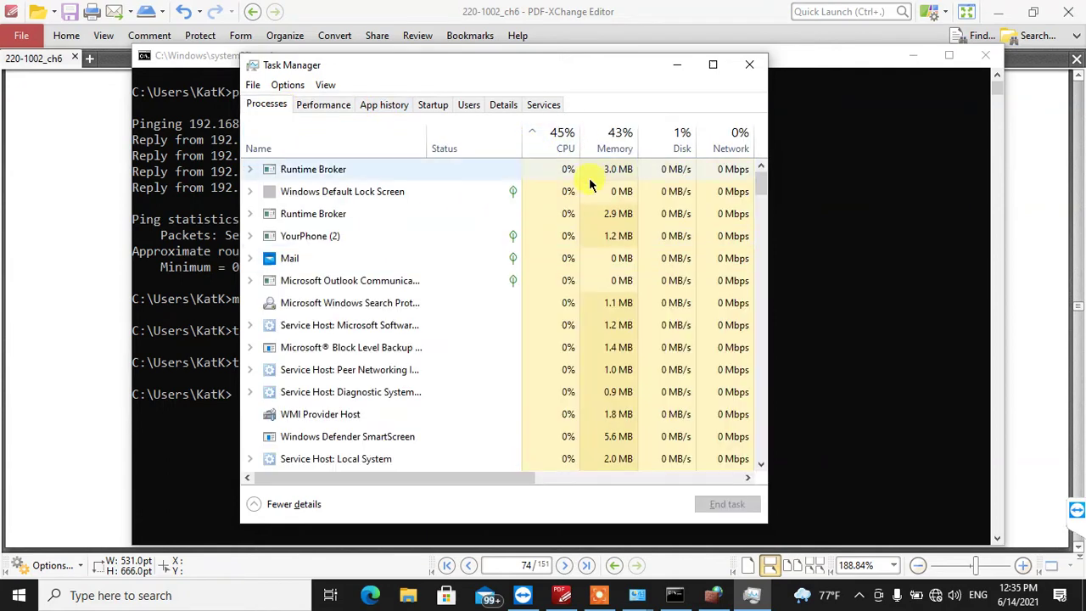
pyautogui.click(545, 146)
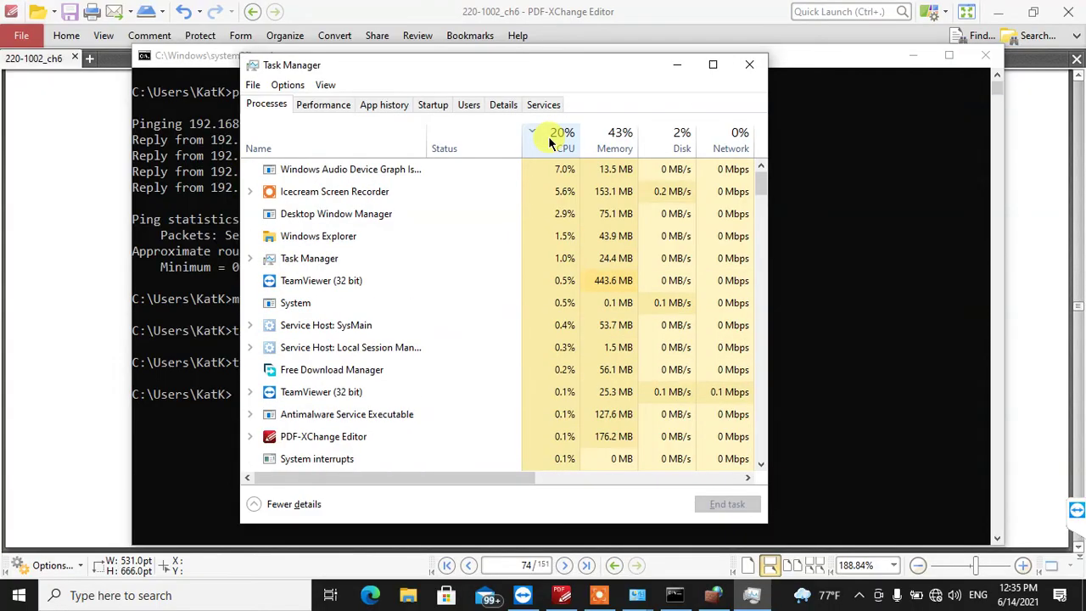
pyautogui.click(605, 147)
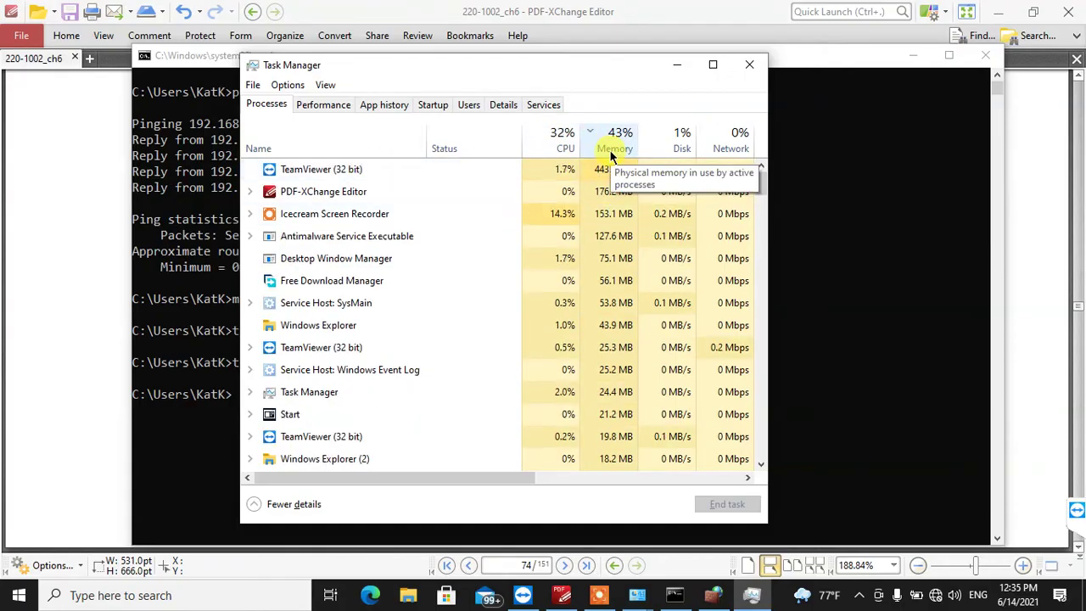
pyautogui.click(652, 144)
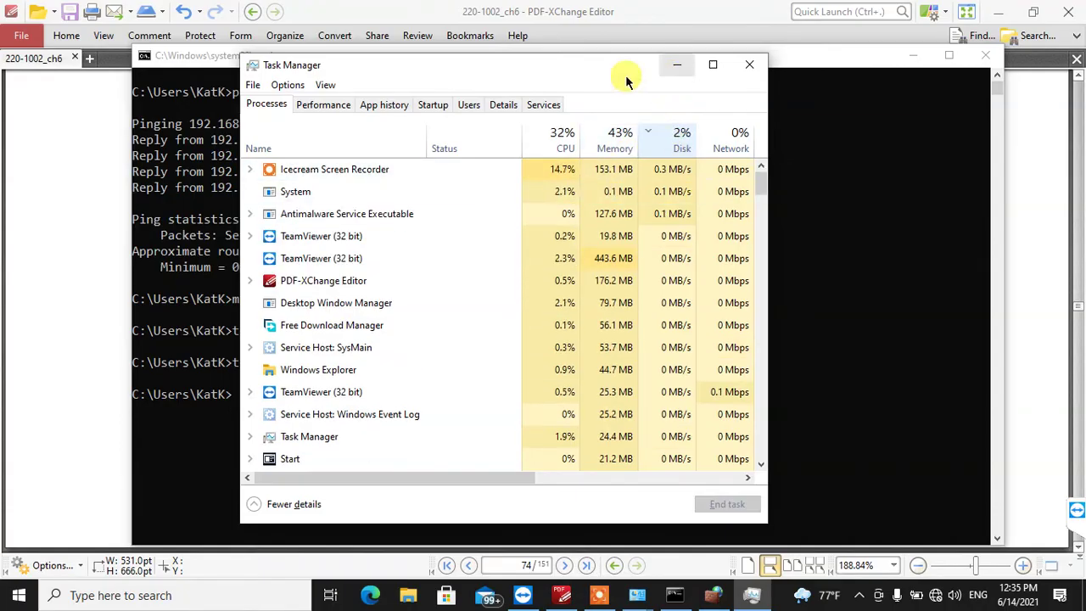
# - View the memory performance details, including speed, slots used and form factor
pyautogui.click(339, 106)
pyautogui.click(289, 196)
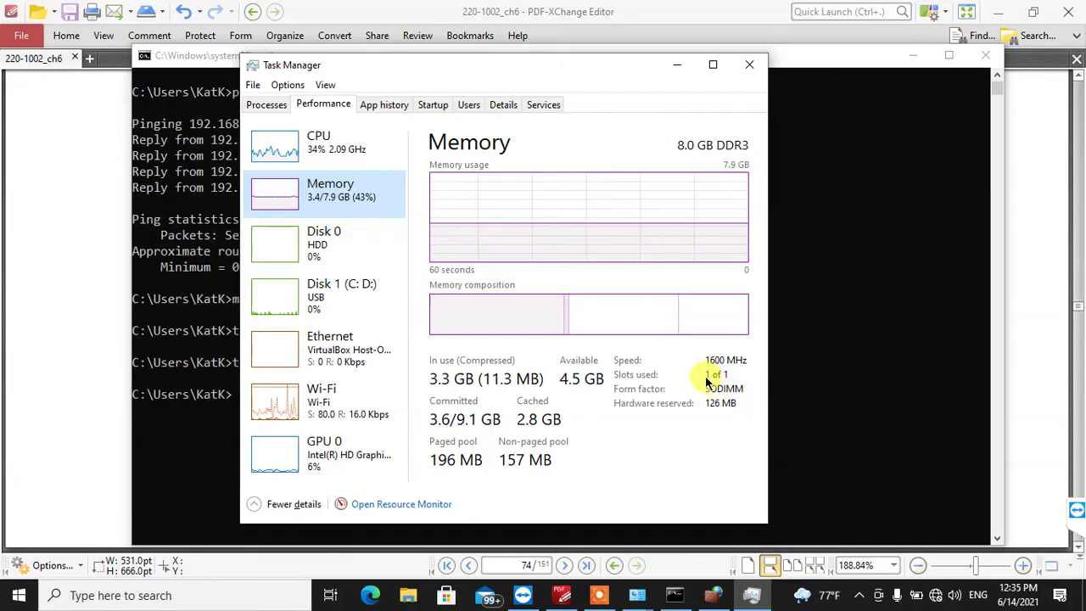
pyautogui.moveTo(722, 381)
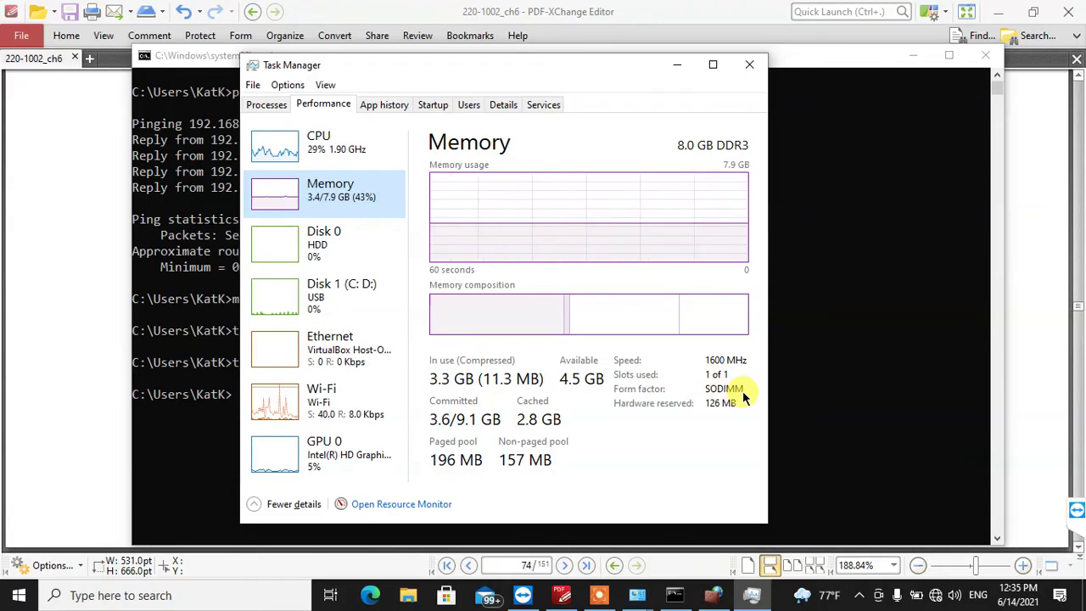
# - Glance at the app history, then review the Ethernet, Wi-Fi and GPU 0 performance details
pyautogui.click(378, 104)
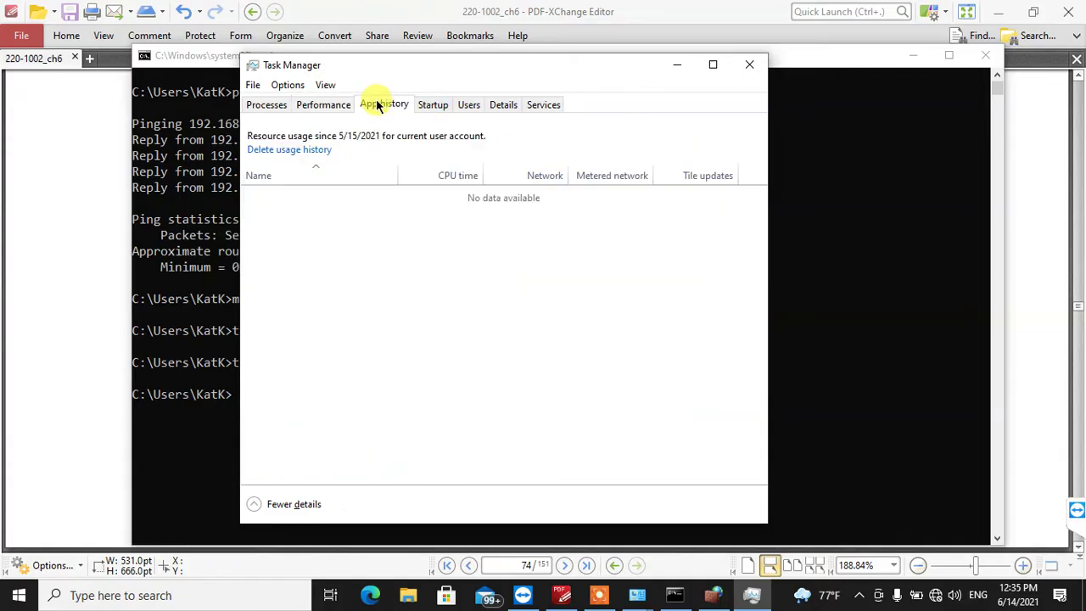
pyautogui.click(316, 104)
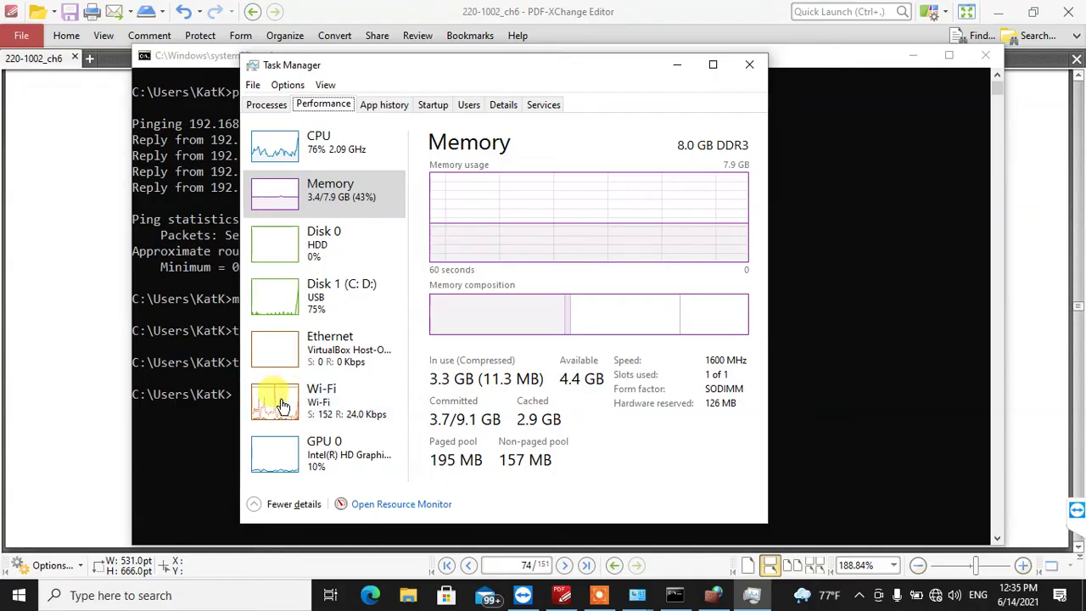
pyautogui.click(282, 406)
pyautogui.click(278, 344)
pyautogui.click(270, 392)
pyautogui.click(280, 365)
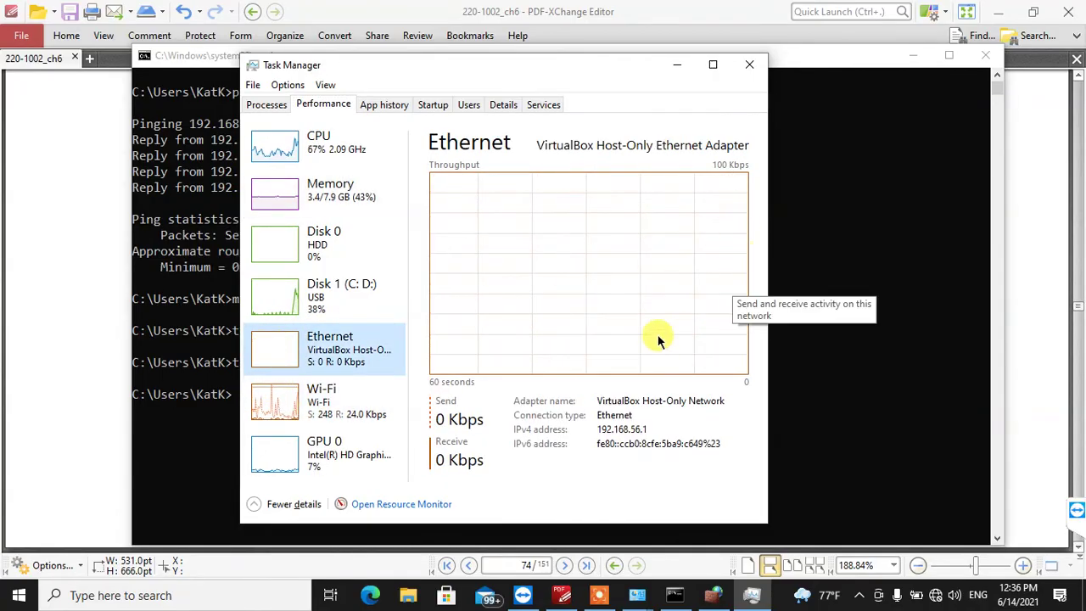
pyautogui.click(286, 395)
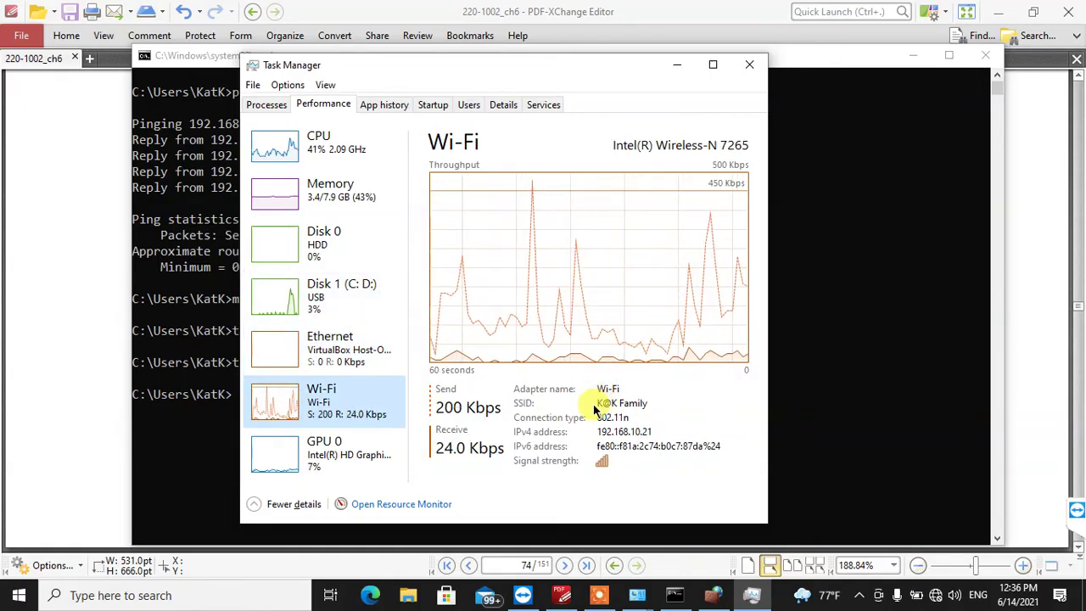
pyautogui.click(288, 461)
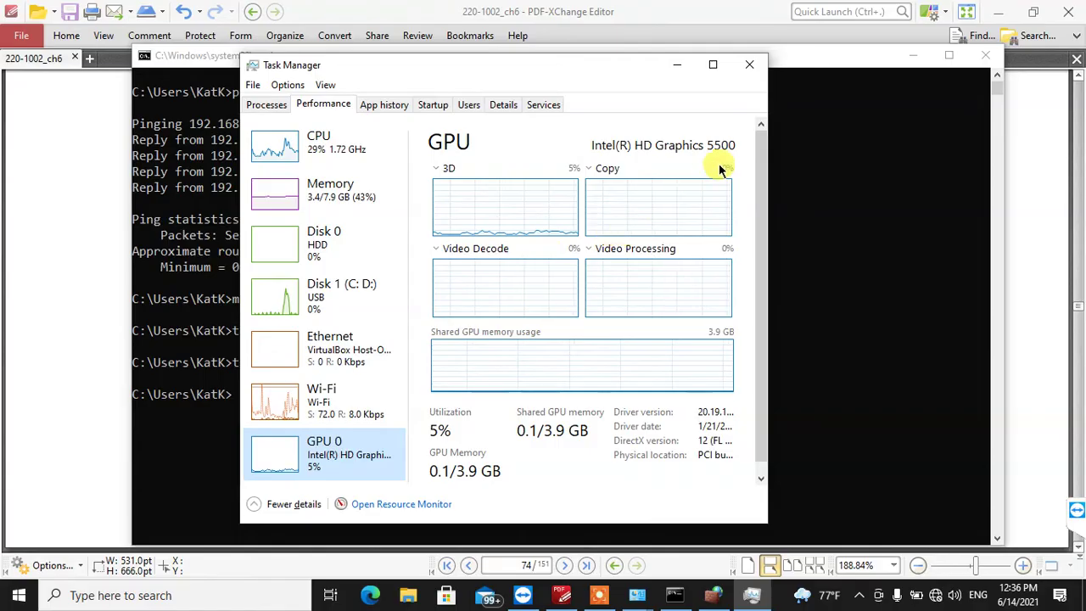
# - Look through the app history list for each app's CPU time and network usage
pyautogui.click(373, 104)
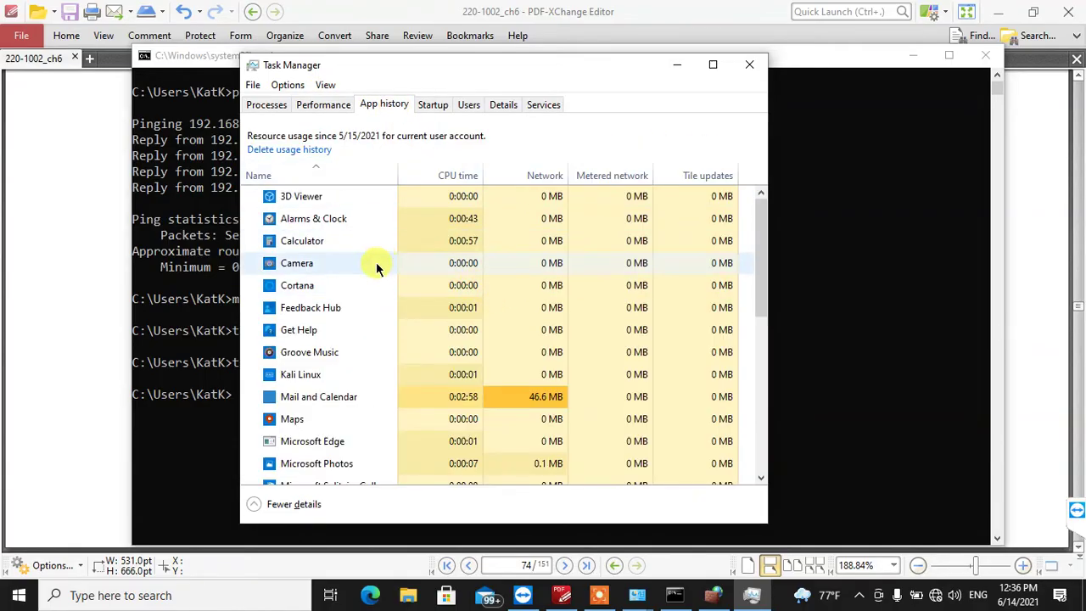
pyautogui.scroll(-3, 376, 308)
pyautogui.scroll(3, 376, 302)
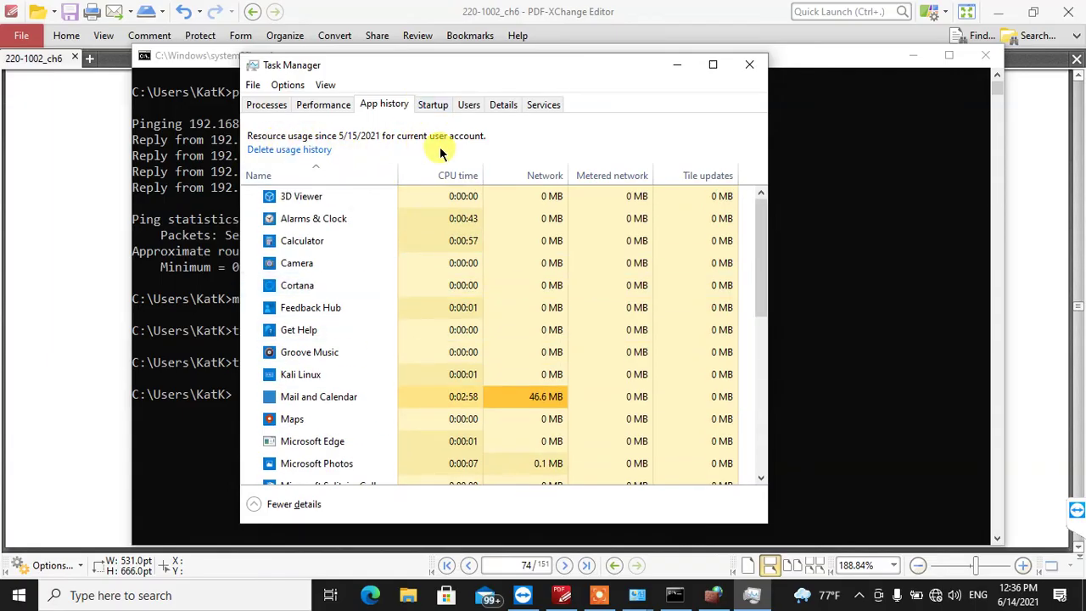
# - Show the startup programs and view the actions available for Flameshot, leaving without choosing one
pyautogui.click(436, 104)
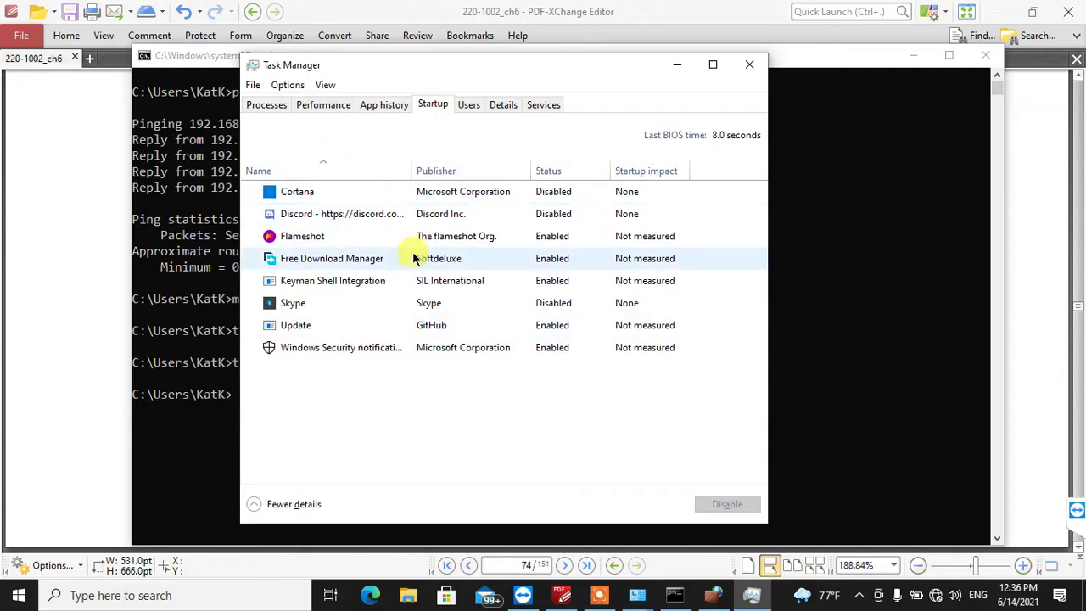
pyautogui.click(325, 236)
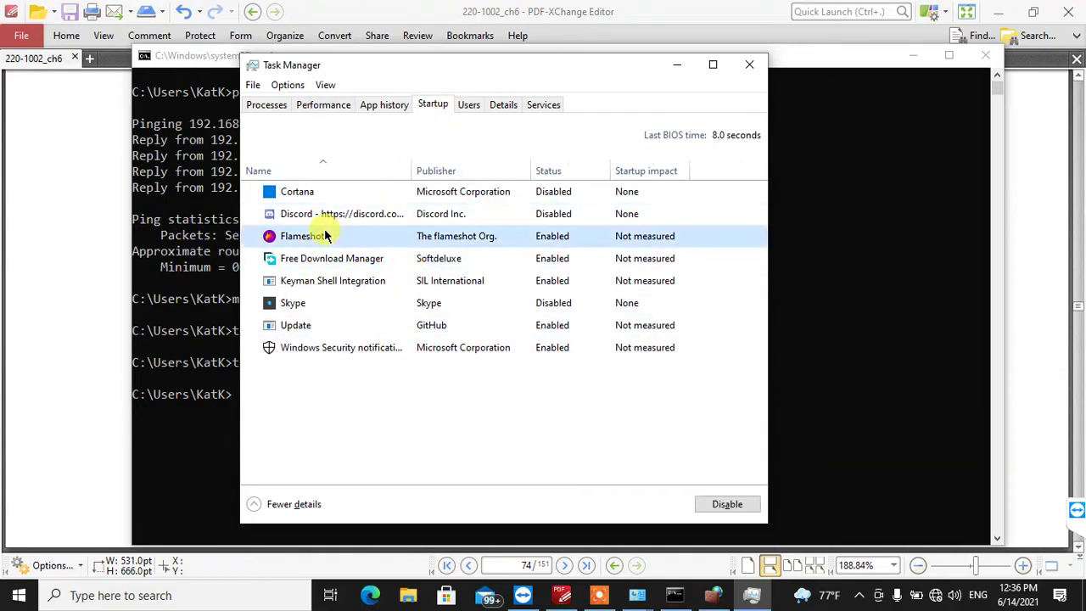
pyautogui.rightClick(490, 237)
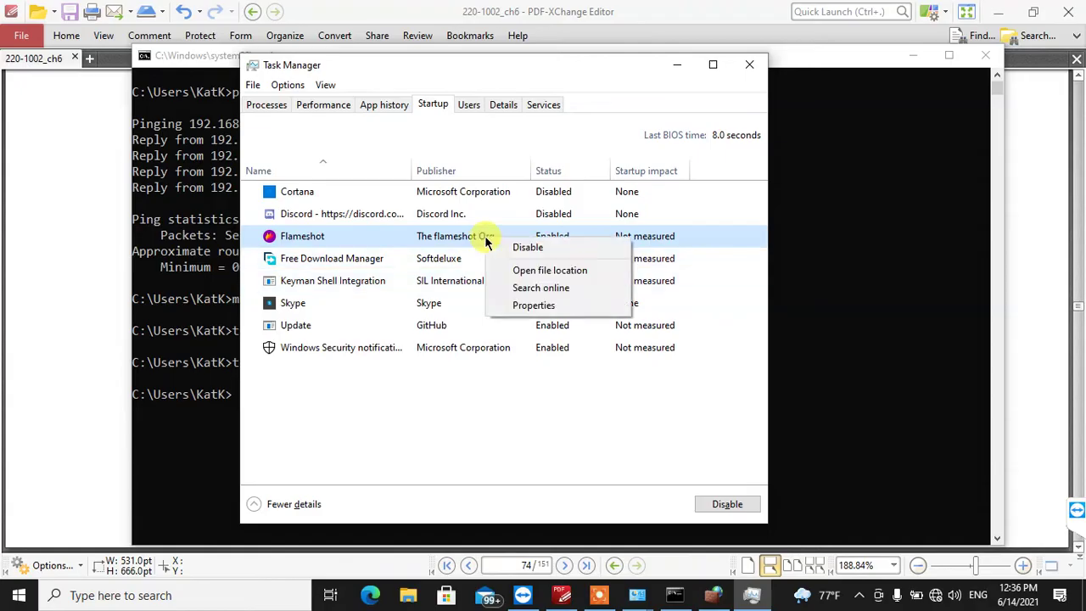
pyautogui.click(374, 486)
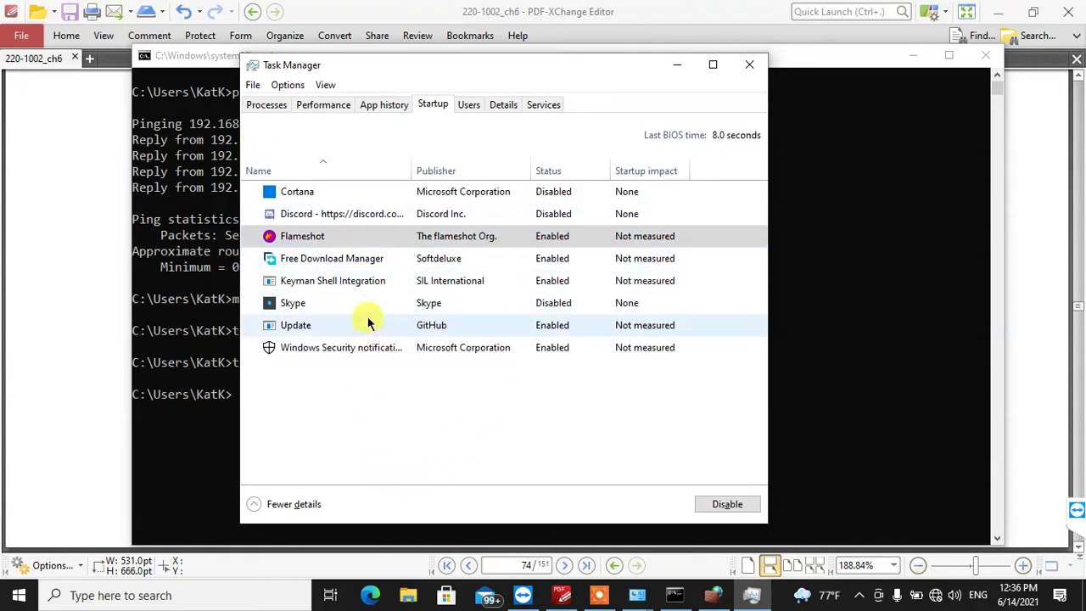
# - Check Skype's startup status, then view the signed-in user's resource usage and glance at that user's expanded entry
pyautogui.click(333, 309)
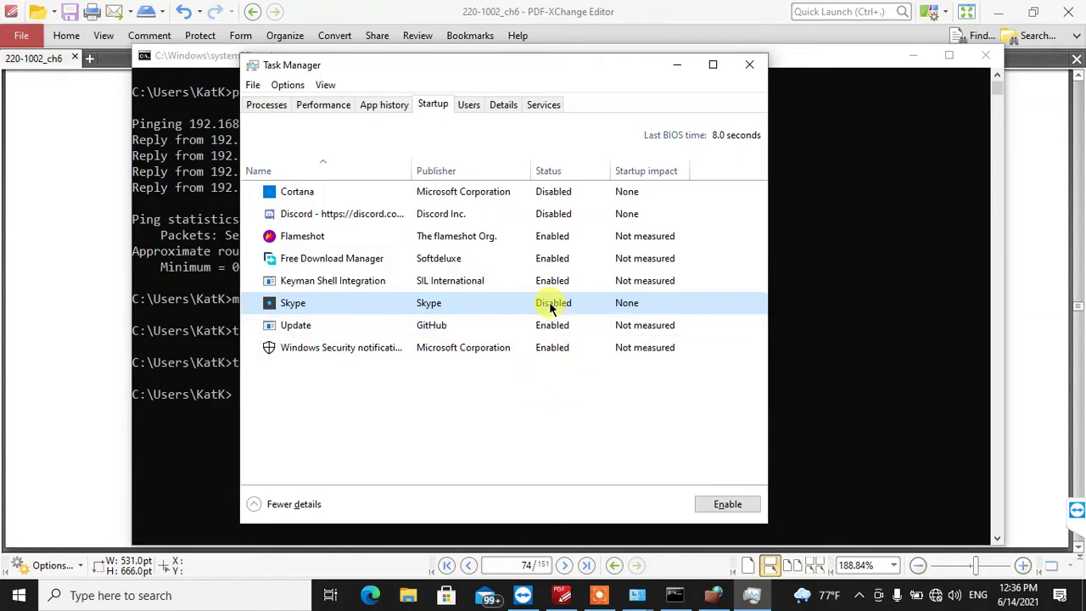
pyautogui.click(469, 107)
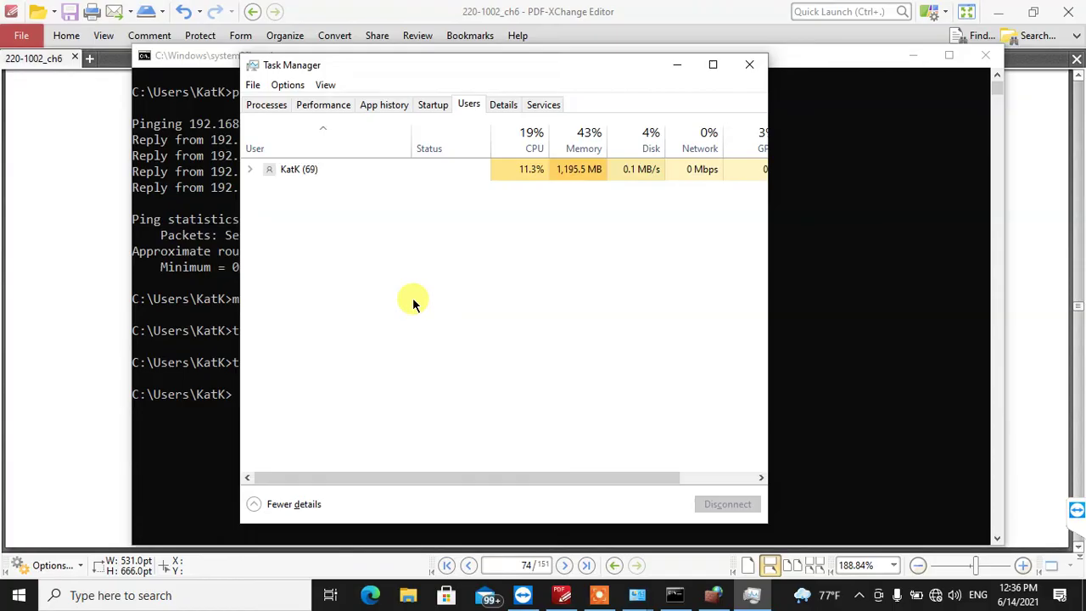
pyautogui.click(250, 171)
pyautogui.click(251, 171)
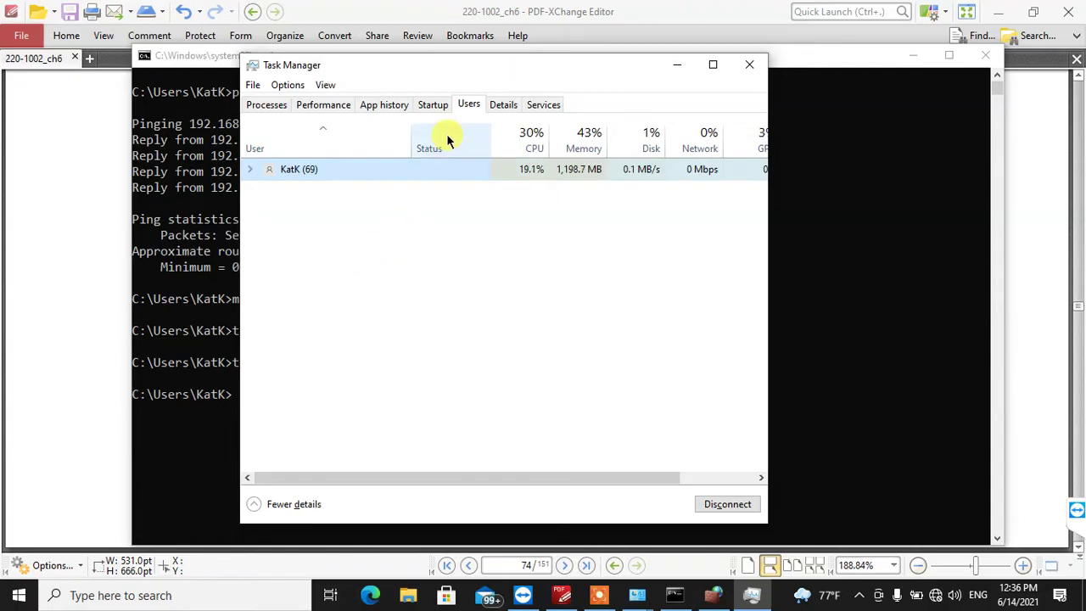
# - Compare the executable names in Task Manager's details list with the program names in its processes list
pyautogui.click(504, 104)
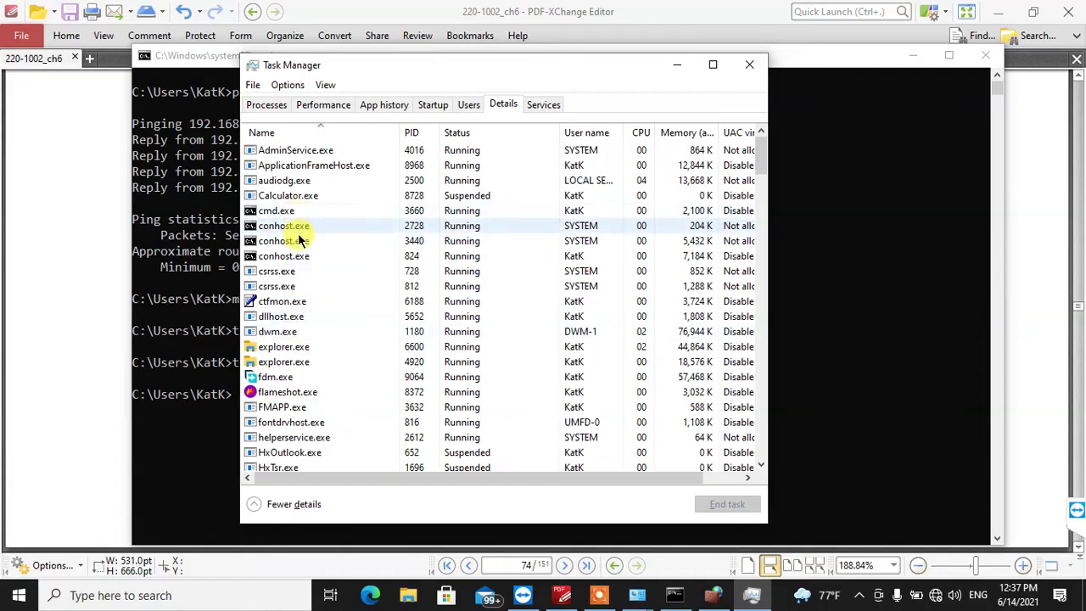
pyautogui.scroll(-3, 284, 204)
pyautogui.click(254, 105)
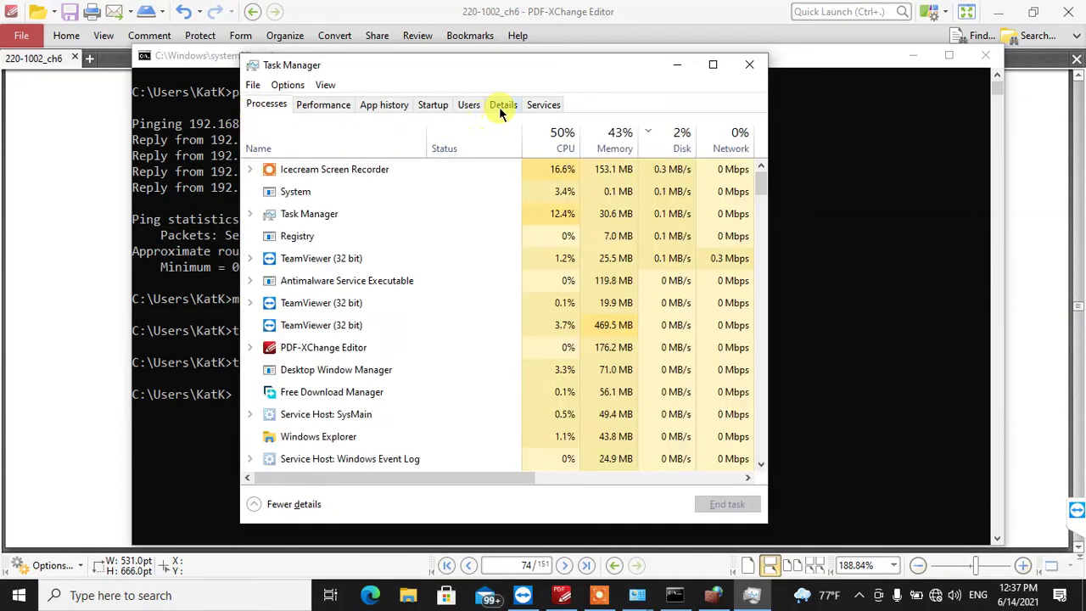
pyautogui.click(500, 105)
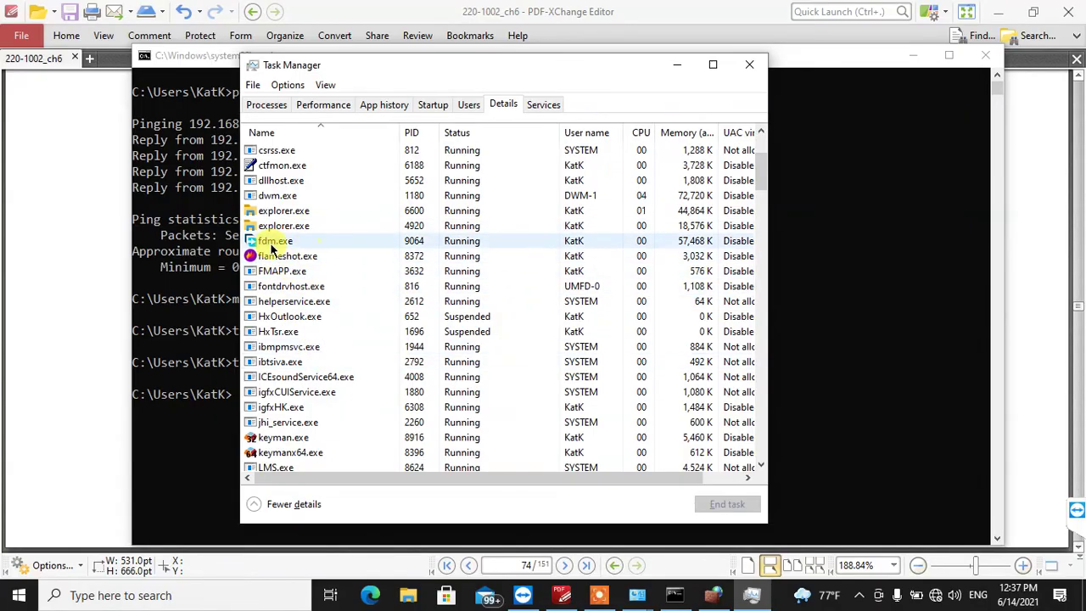
# - Exit Free Download Manager, which is running in the background
pyautogui.click(858, 595)
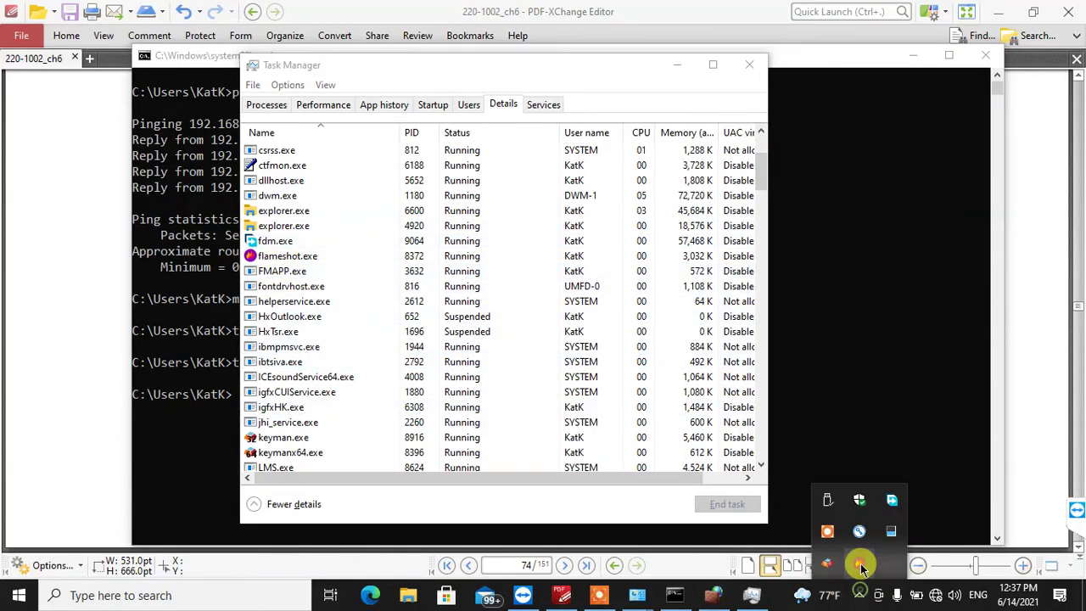
pyautogui.rightClick(890, 498)
pyautogui.click(857, 504)
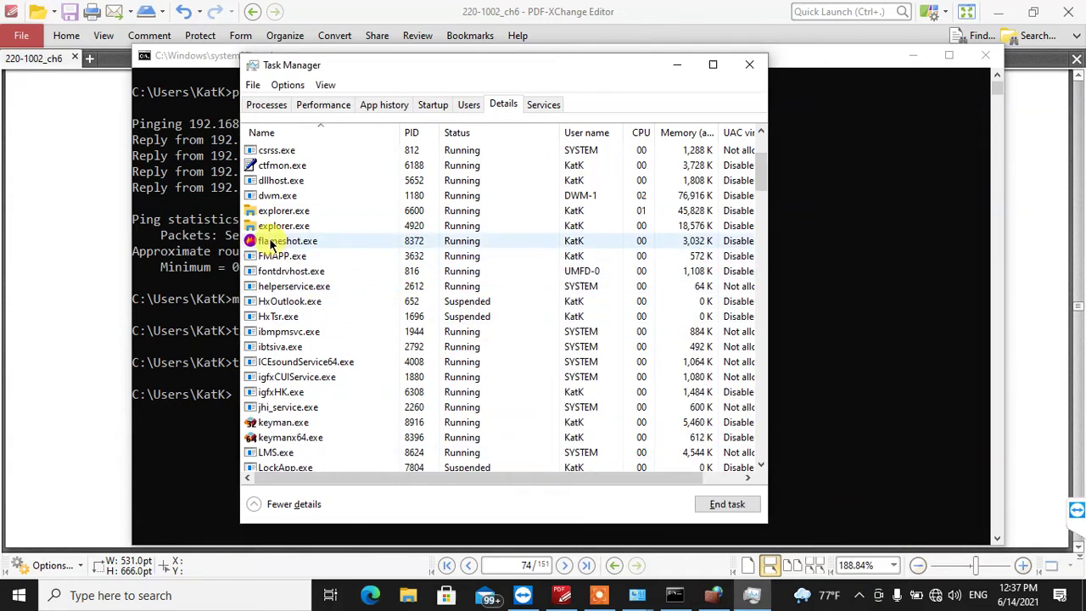
# - Try to launch Free Download Manager by running fdm.exe from the Windows Run dialog
pyautogui.press('super+r')
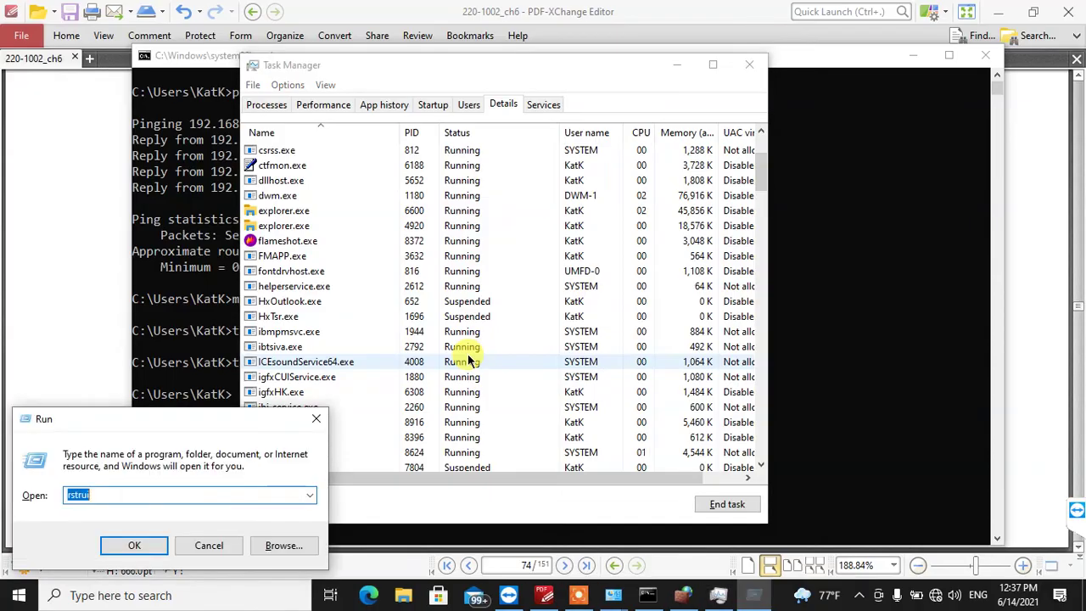
pyautogui.write('fdm.exe')
pyautogui.press('Return')
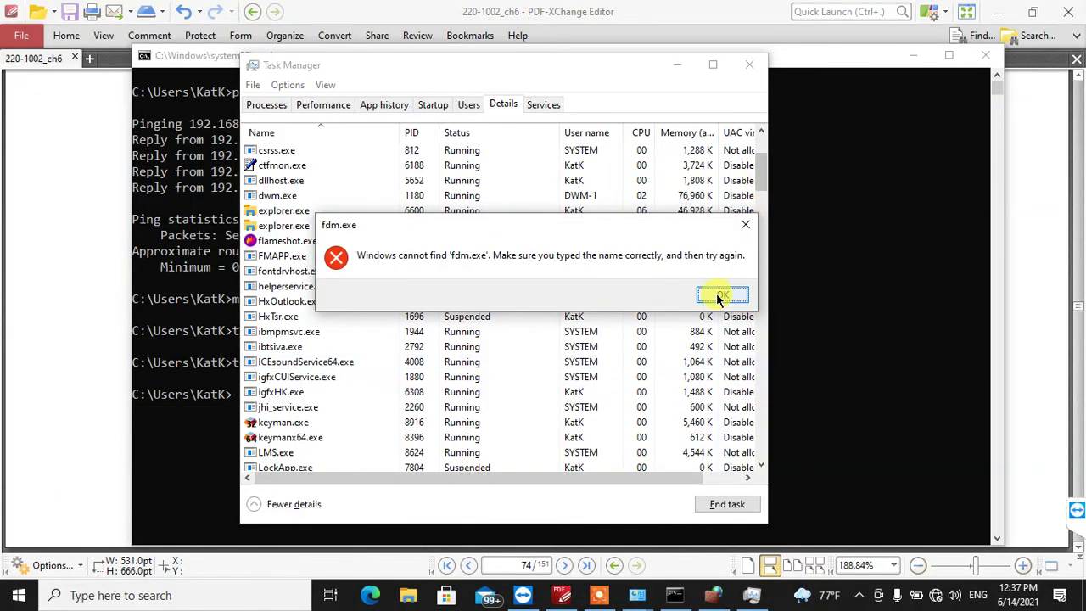
pyautogui.click(720, 294)
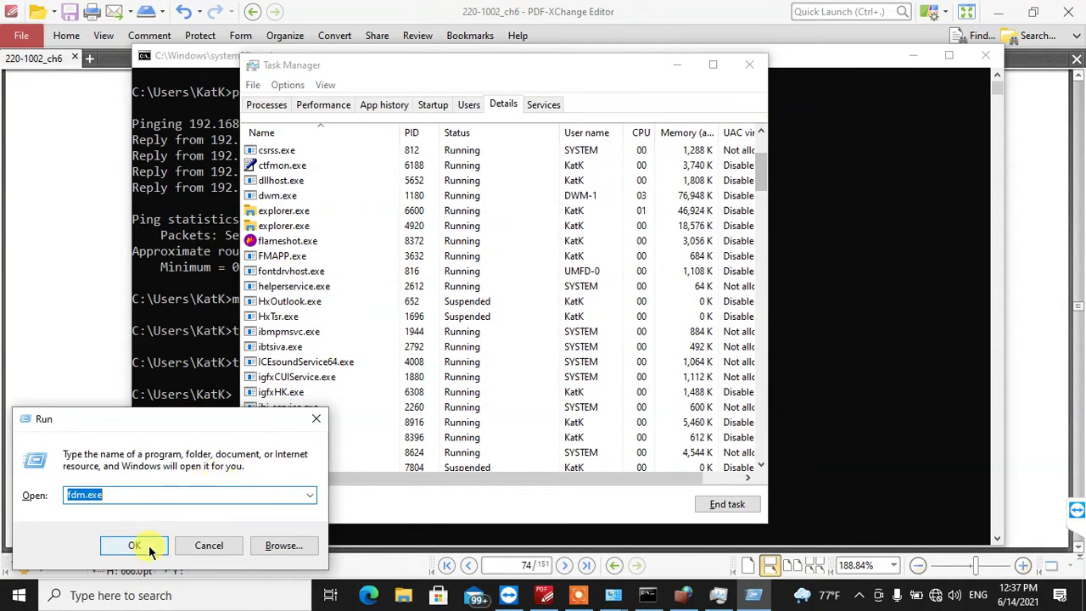
pyautogui.click(210, 545)
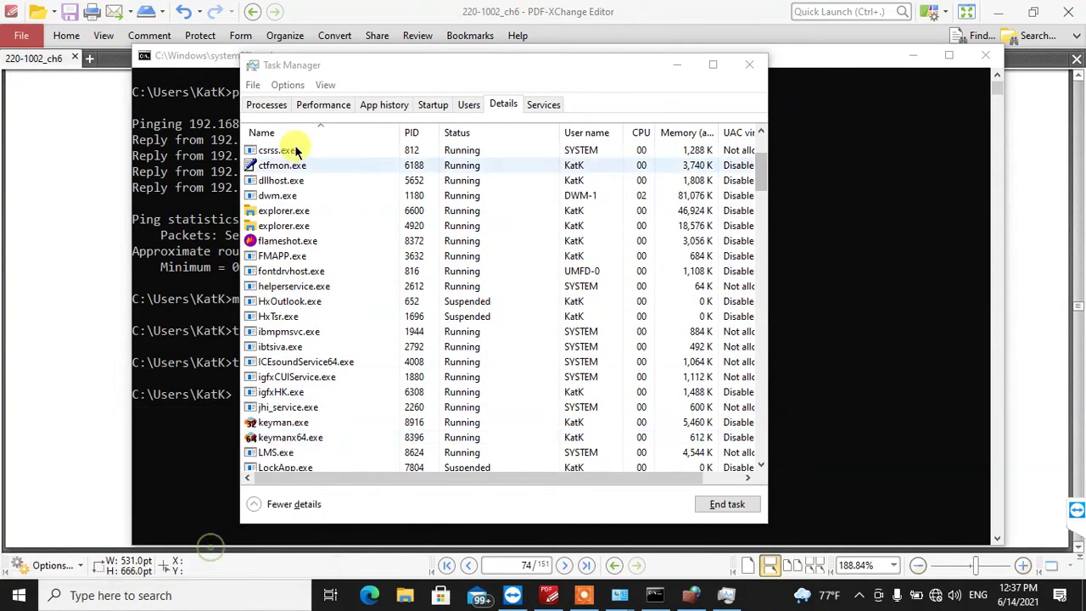
# - Try to start fdm.exe as a new task from within Task Manager
pyautogui.click(252, 85)
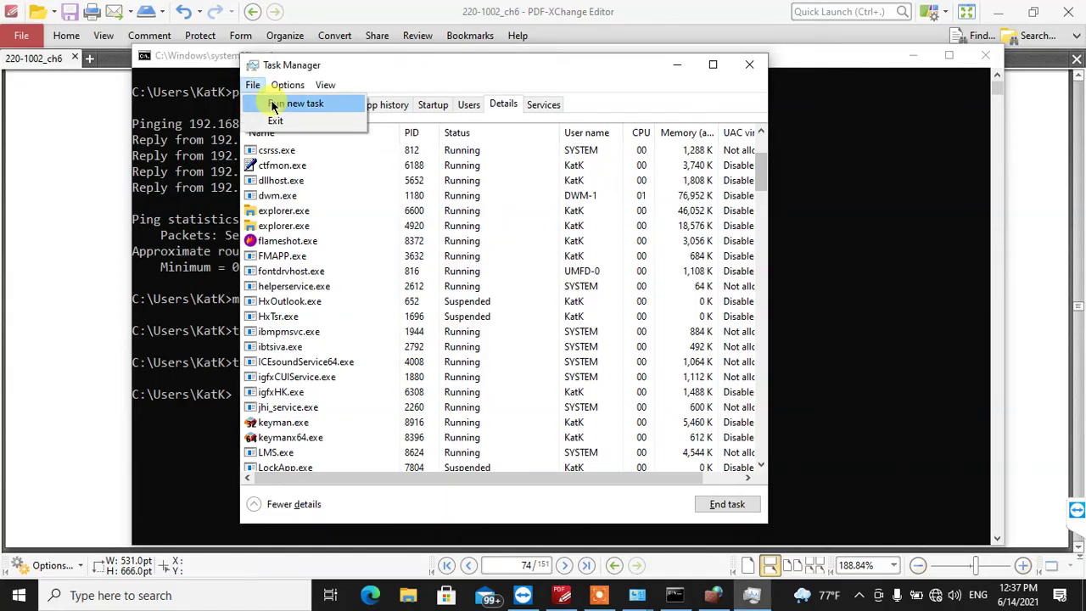
pyautogui.click(274, 105)
pyautogui.write('f')
pyautogui.press('BackSpace')
pyautogui.write('d')
pyautogui.press('BackSpace')
pyautogui.write('fdm.exe')
pyautogui.press('Return')
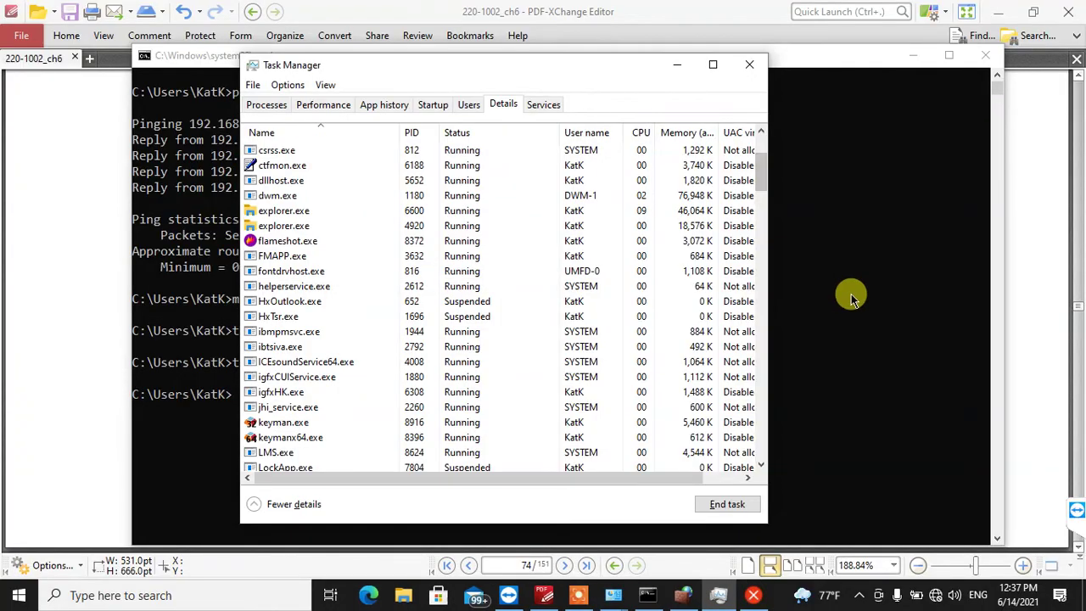
pyautogui.click(725, 296)
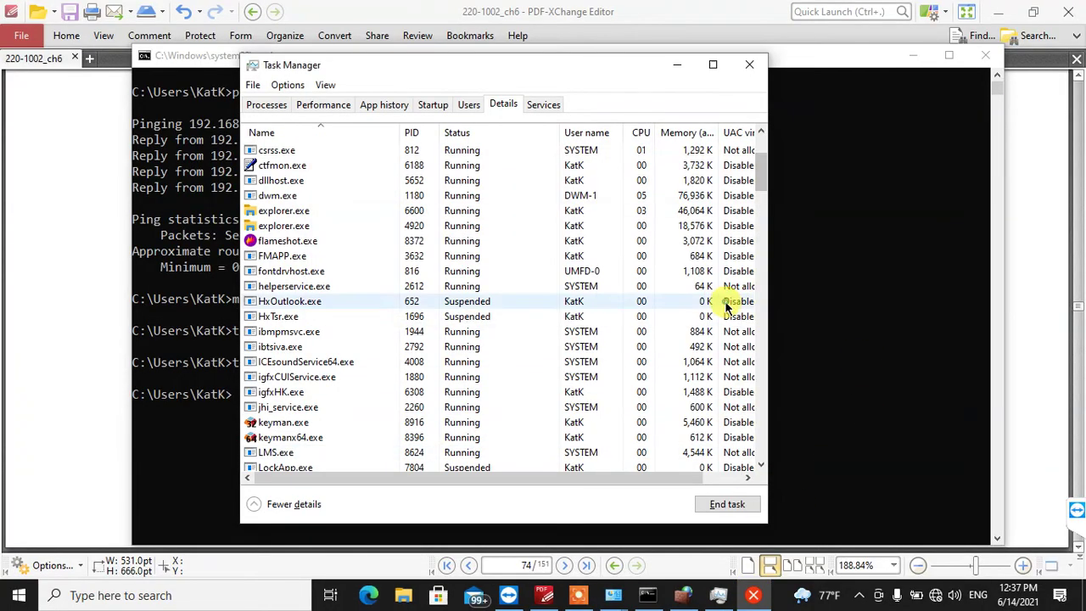
# - Launch Free Download Manager from its desktop shortcut and select its fdm.exe process in Task Manager's details list
pyautogui.click(859, 596)
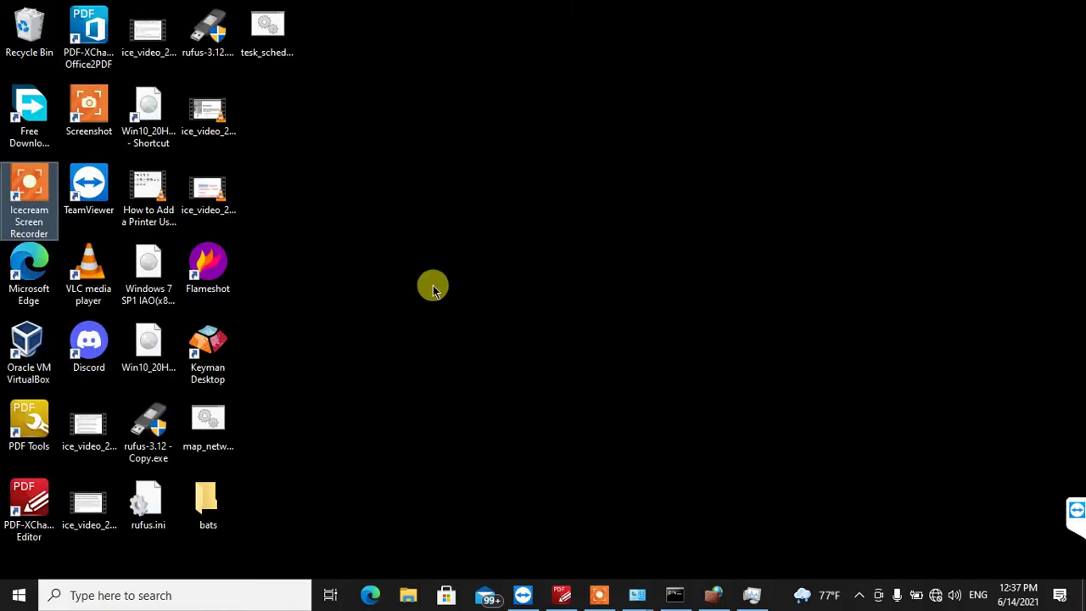
pyautogui.click(32, 110)
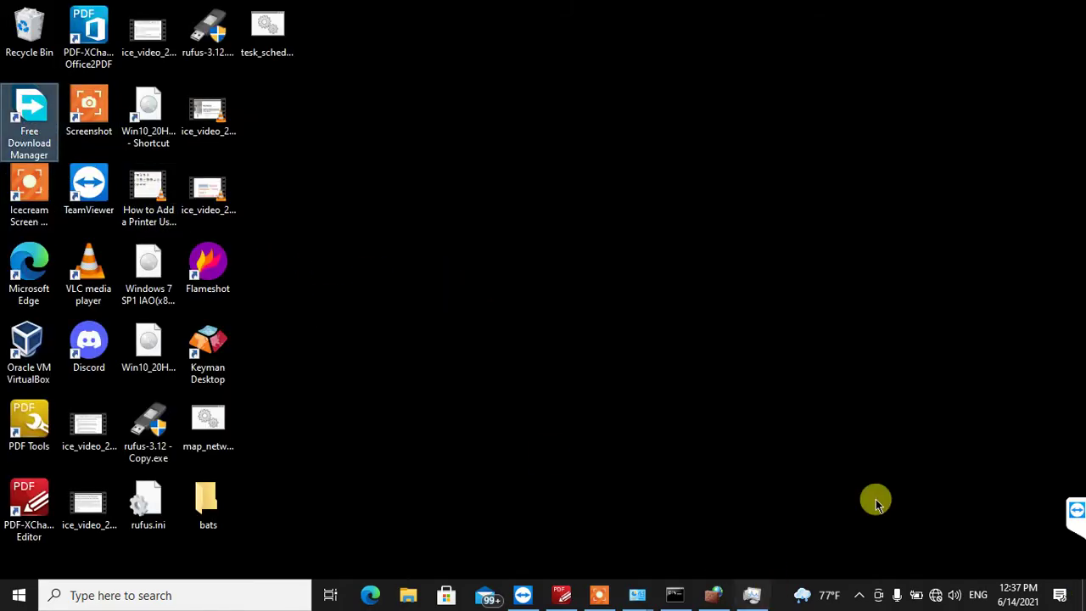
pyautogui.click(750, 598)
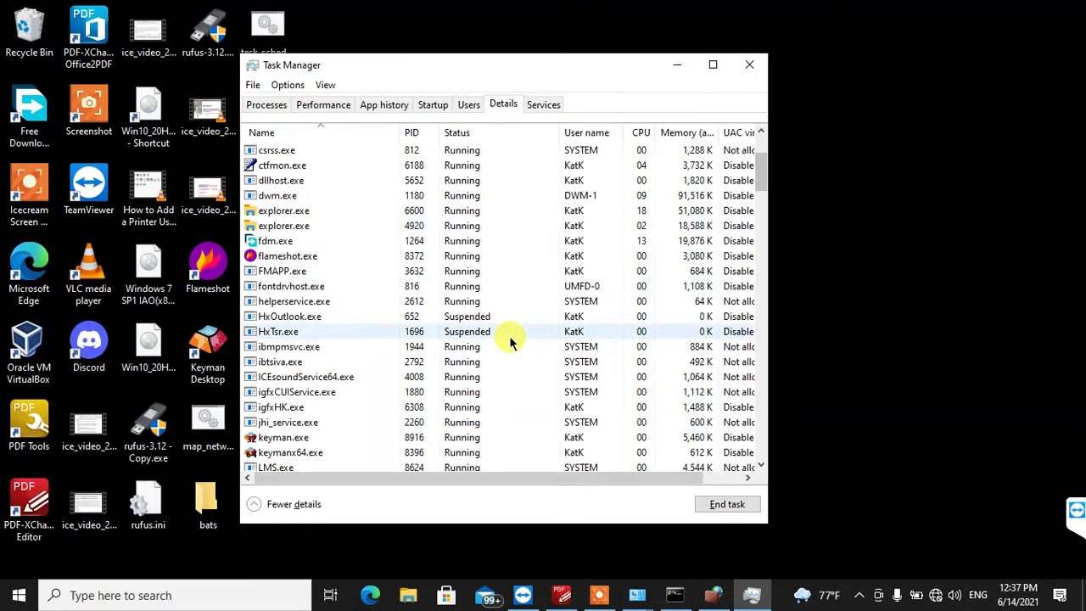
pyautogui.click(268, 244)
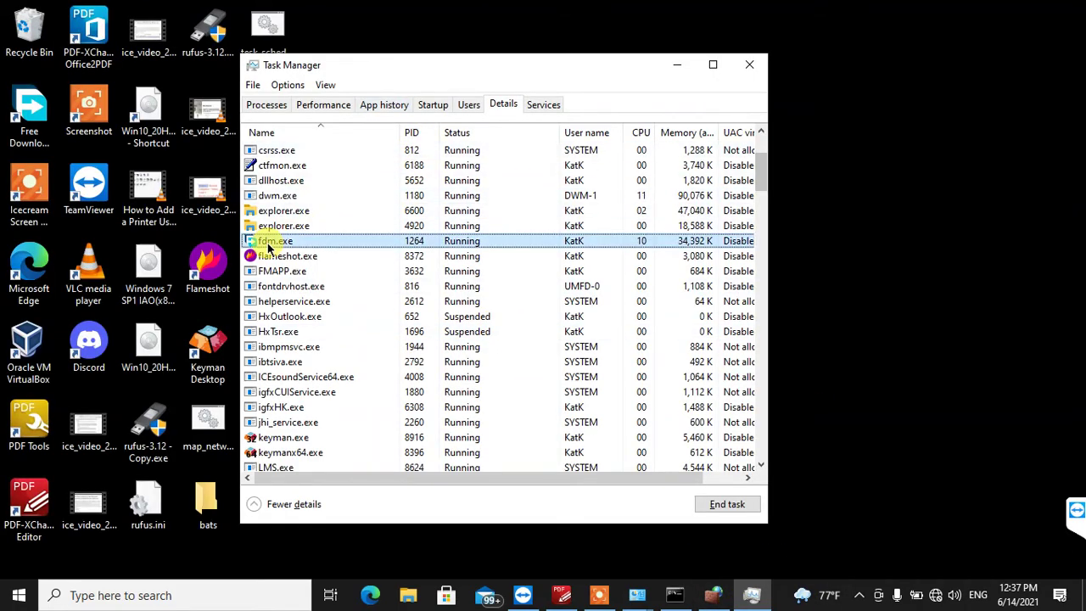
# - Show Task Manager's processes list, then cancel the Add download dialog and close the Free Download Manager window
pyautogui.click(265, 106)
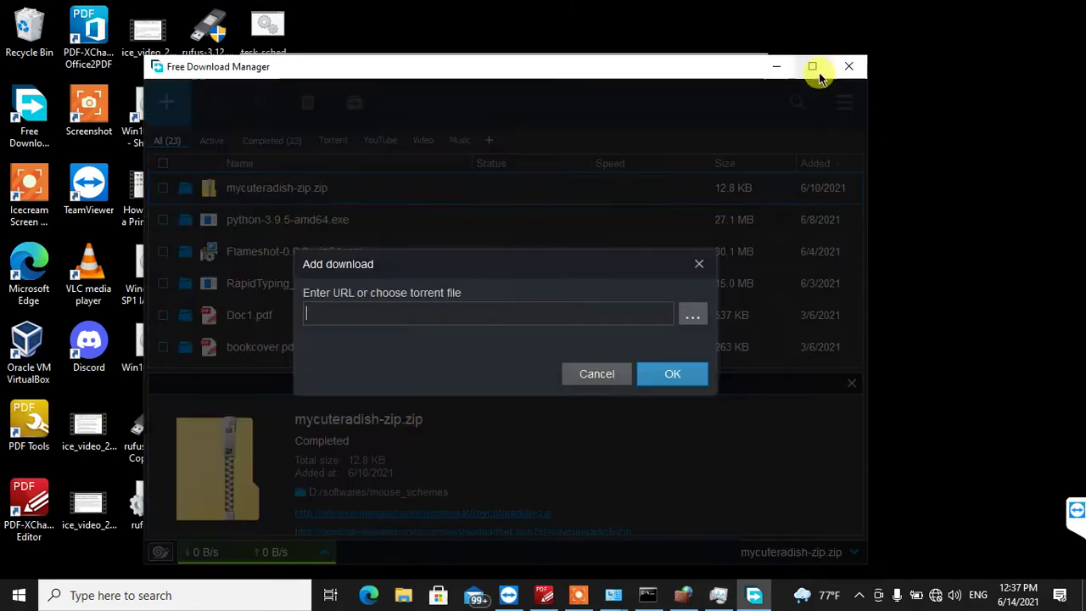
pyautogui.click(598, 375)
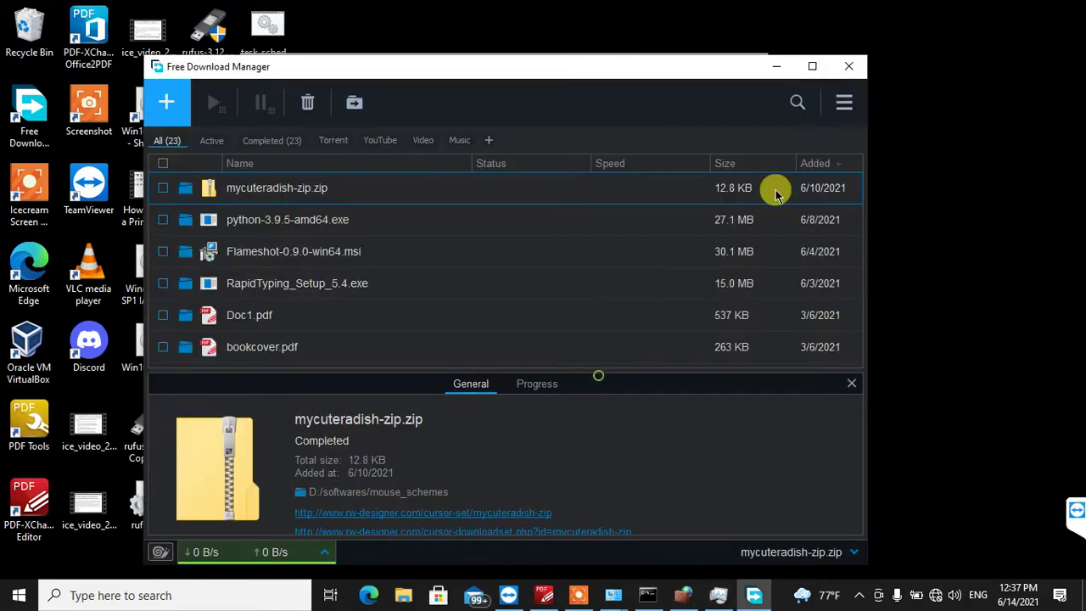
pyautogui.click(848, 66)
# - Look through Task Manager's processes list at the names of the running apps and background services
pyautogui.scroll(-4, 314, 296)
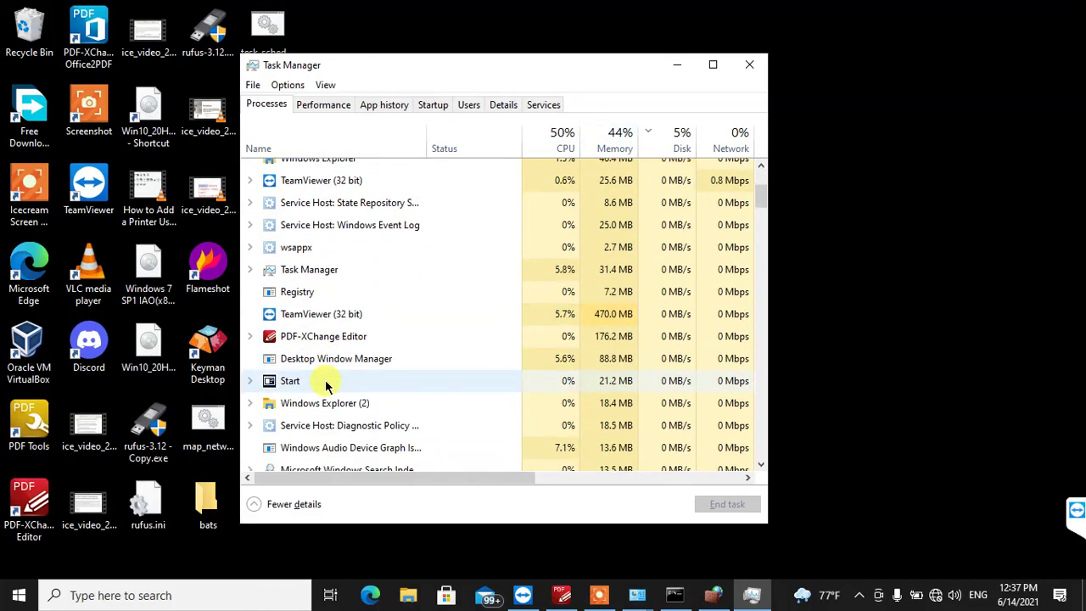
pyautogui.scroll(-4, 327, 386)
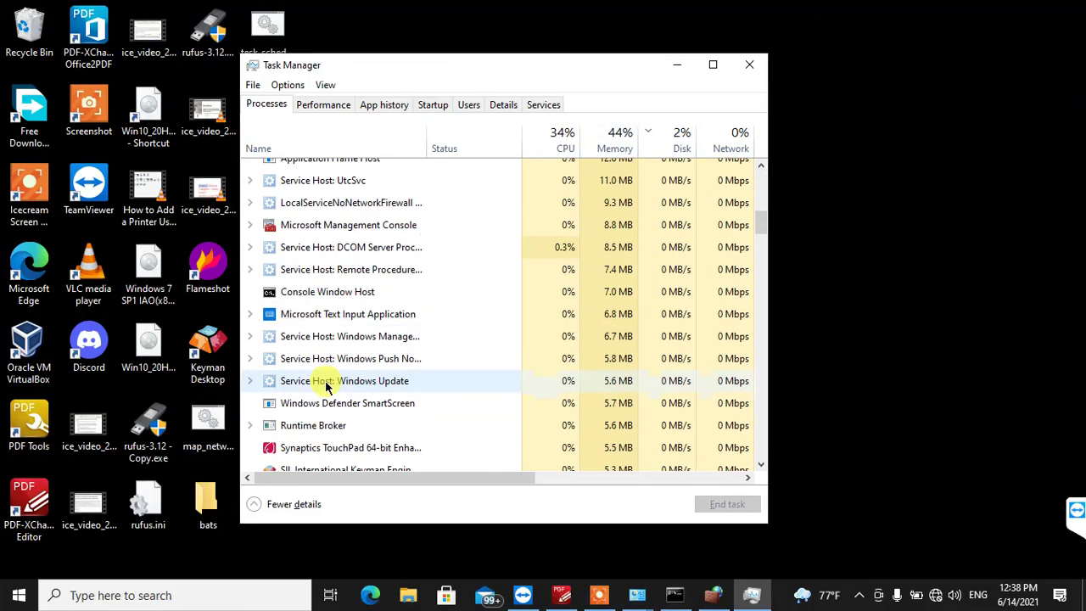
pyautogui.scroll(2, 329, 386)
pyautogui.scroll(-6, 329, 386)
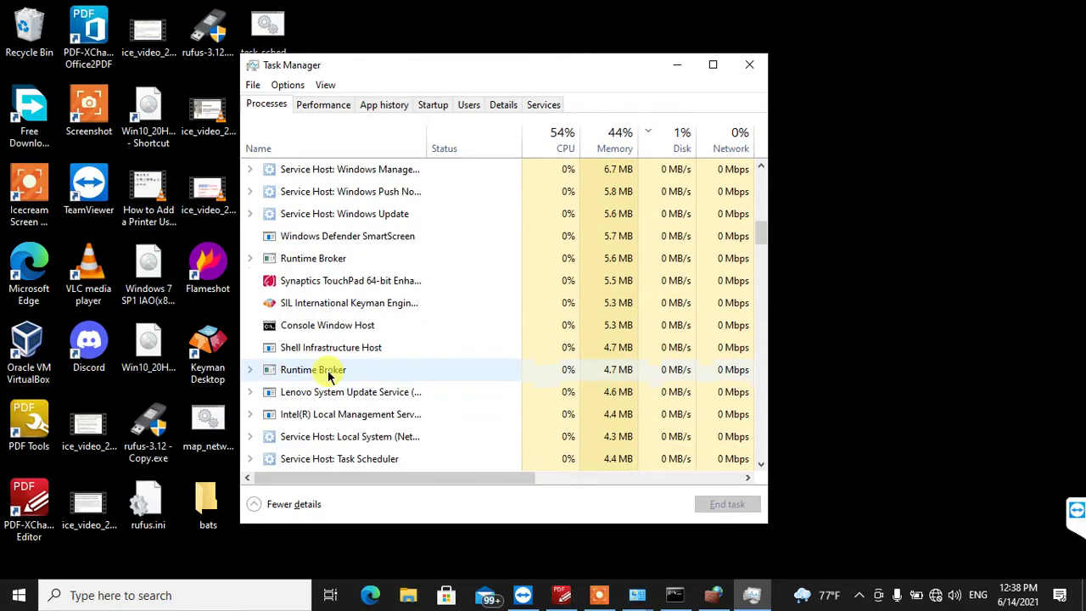
pyautogui.scroll(3, 329, 377)
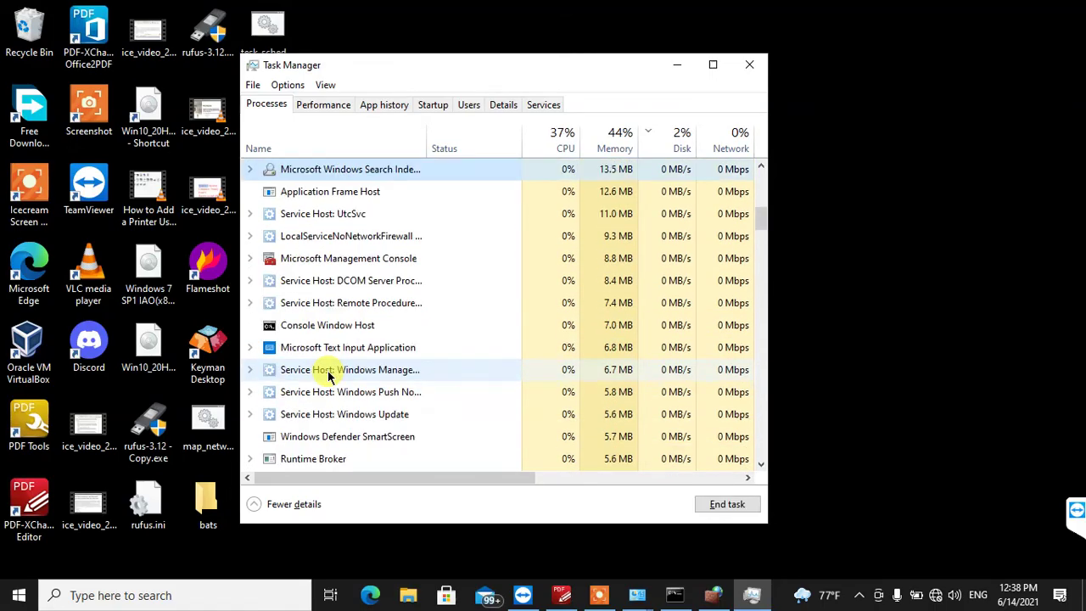
pyautogui.scroll(-2, 329, 376)
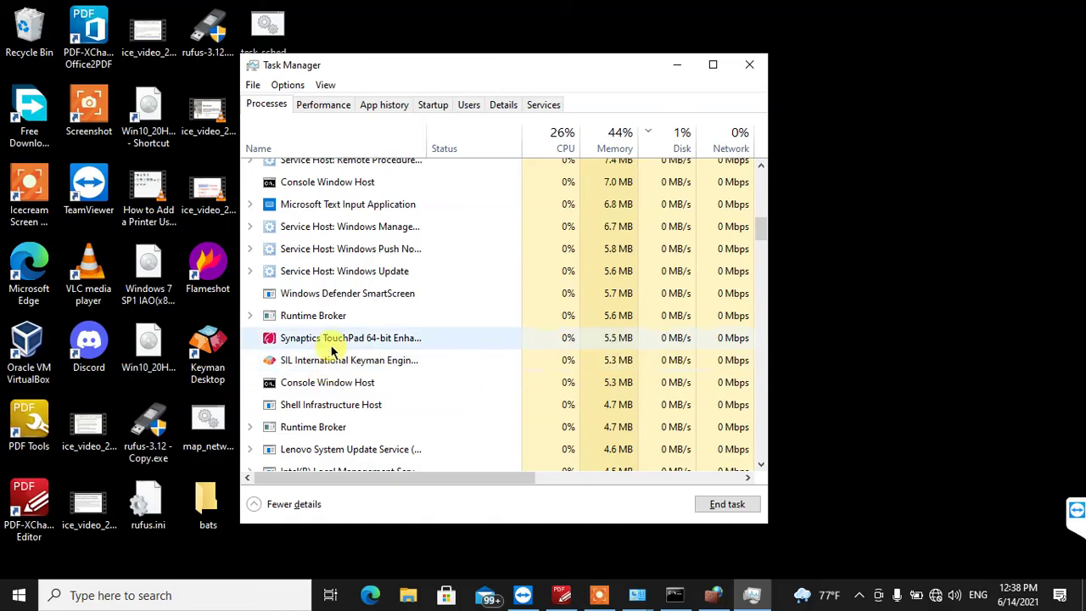
pyautogui.scroll(-1, 305, 352)
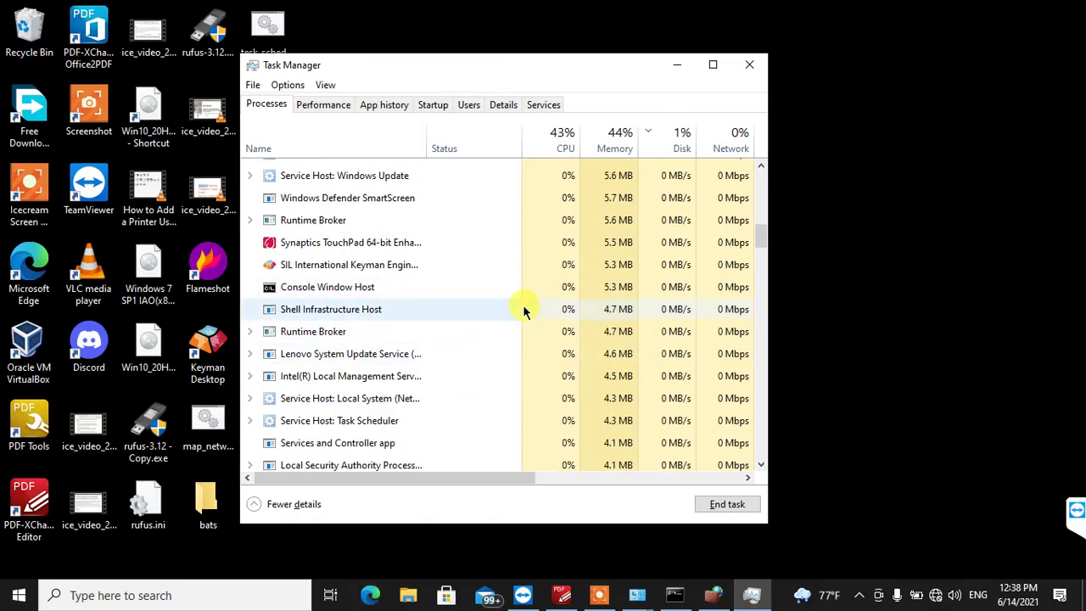
# - Launch Microsoft Edge by running msedge from the Windows Run dialog
pyautogui.press('super+r')
pyautogui.write('ms')
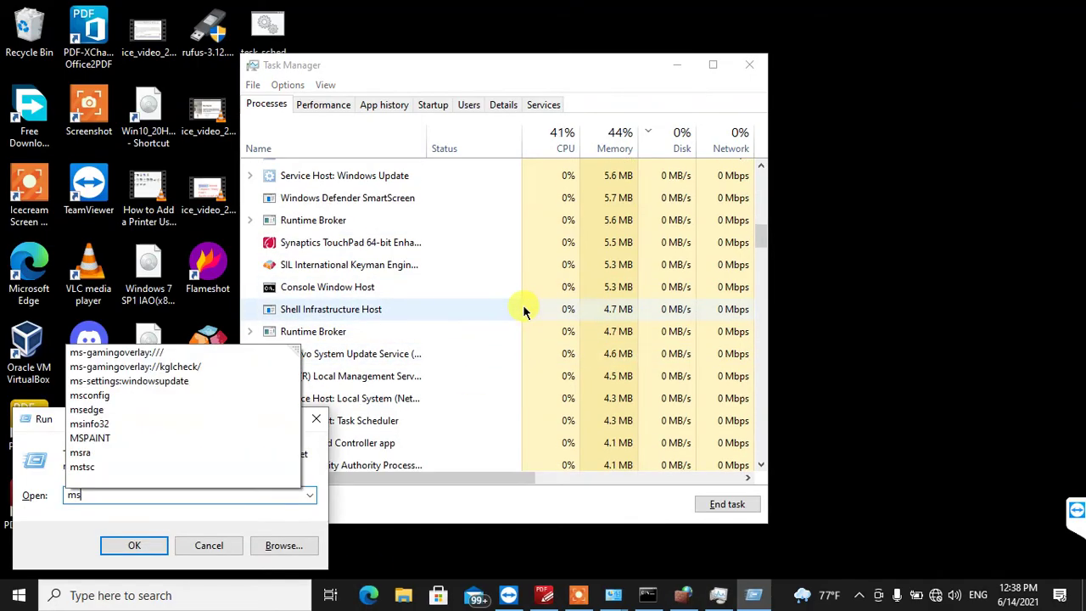
pyautogui.write('ed')
pyautogui.press('Escape')
pyautogui.press('Escape')
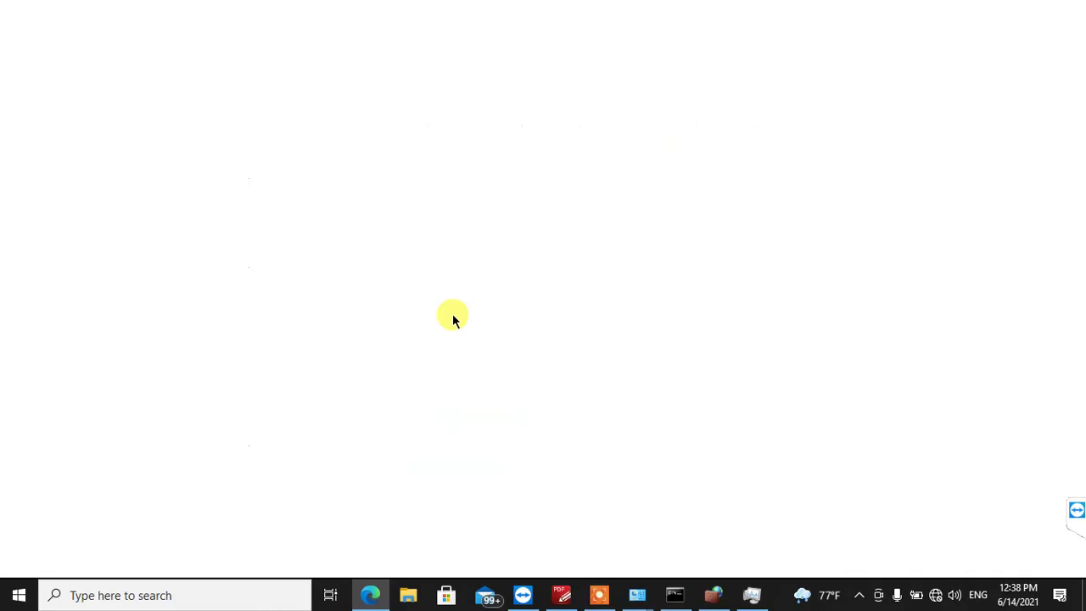
# - Return to Task Manager and select Microsoft Edge in the processes list
pyautogui.click(752, 595)
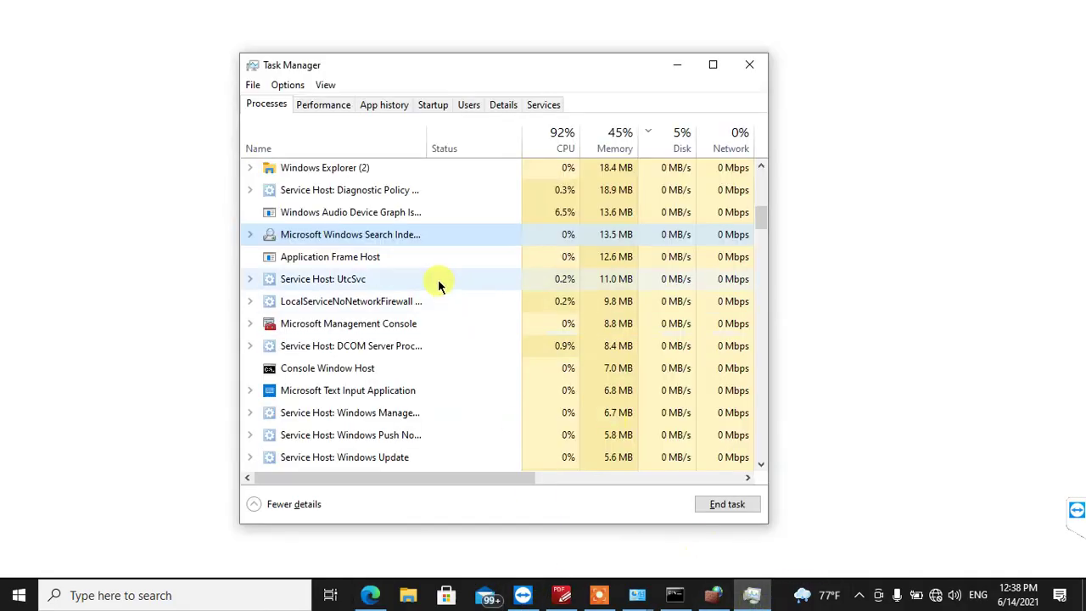
pyautogui.scroll(-3, 438, 285)
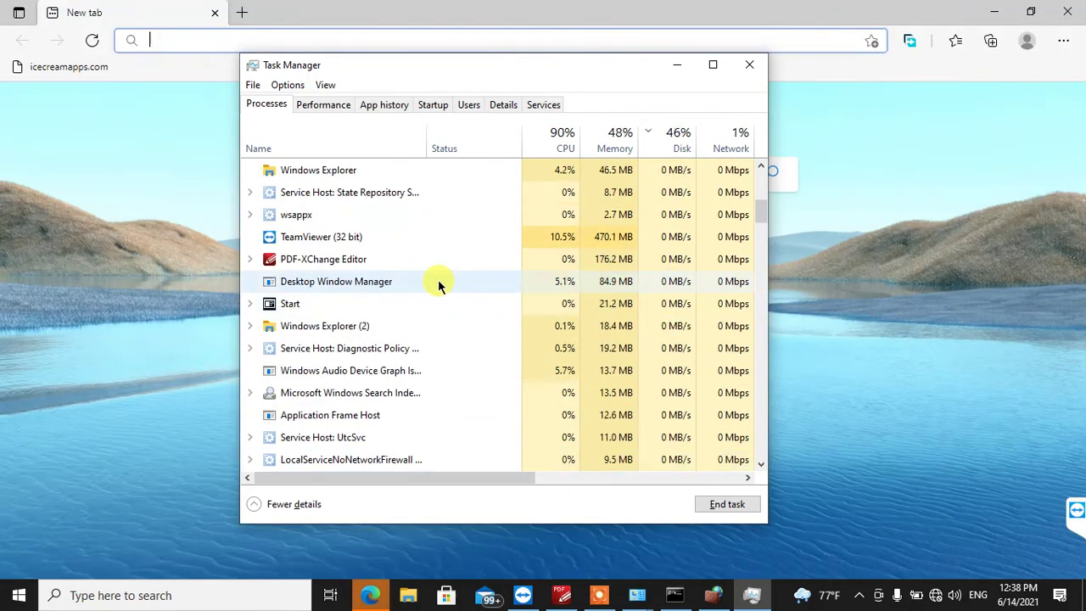
pyautogui.scroll(6, 439, 285)
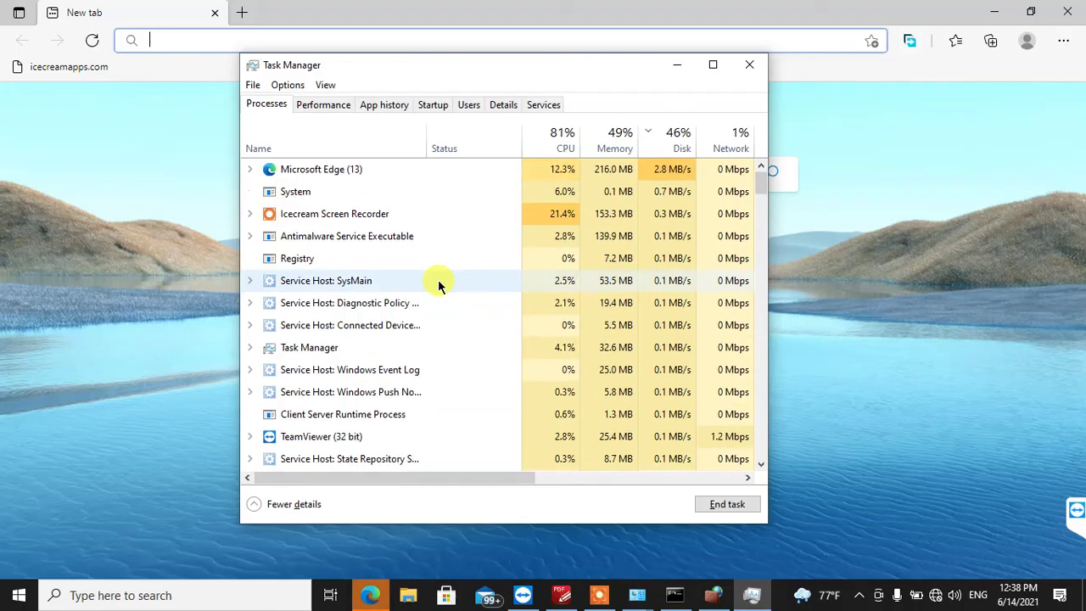
pyautogui.click(327, 174)
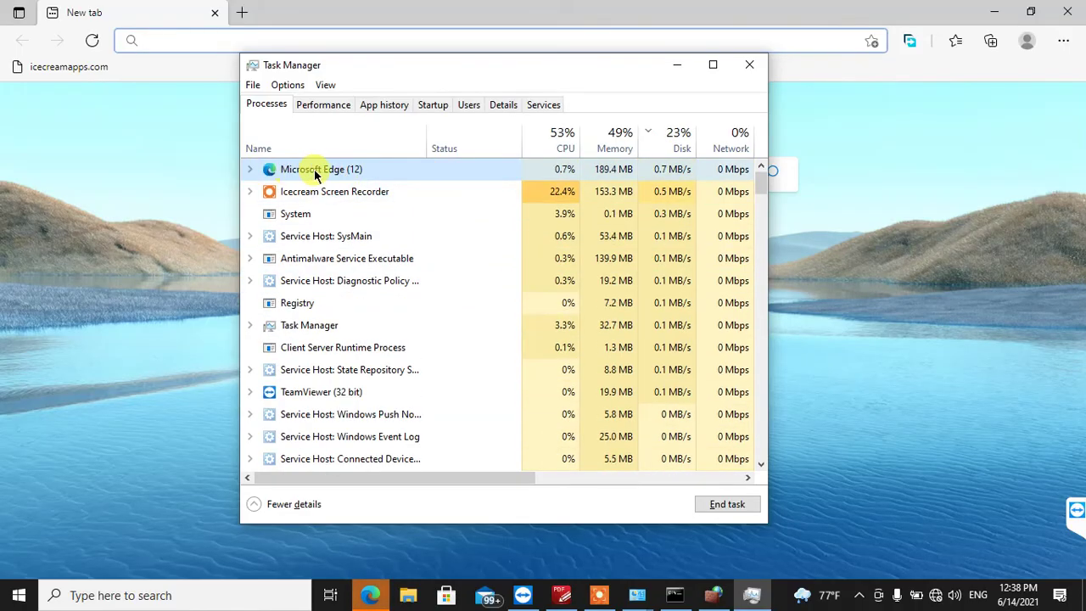
# - Locate the msedge.exe processes in Task Manager's details list
pyautogui.click(502, 105)
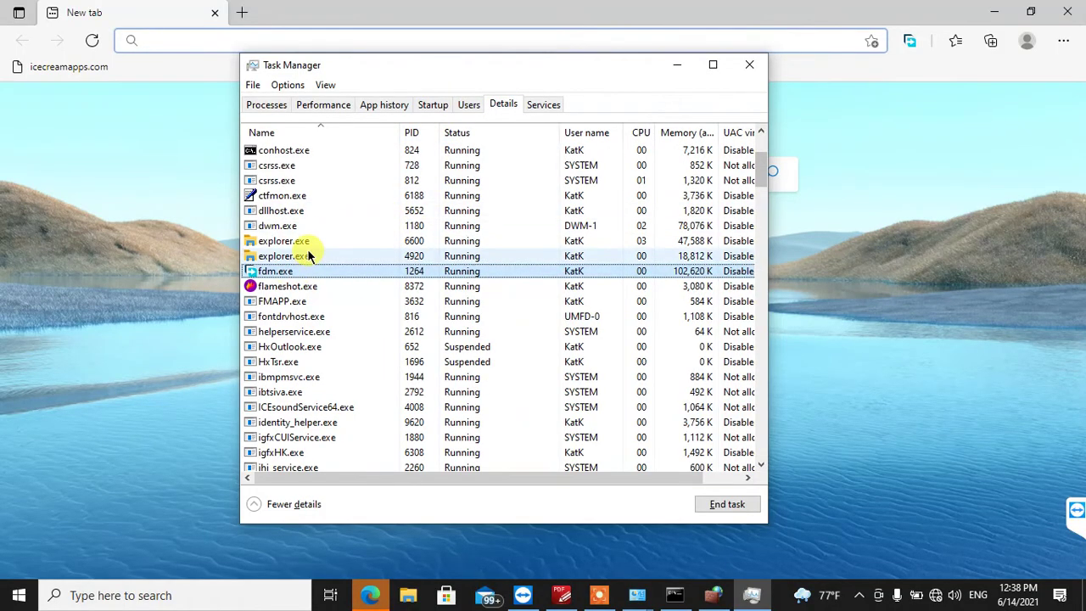
pyautogui.press('m')
pyautogui.press('s')
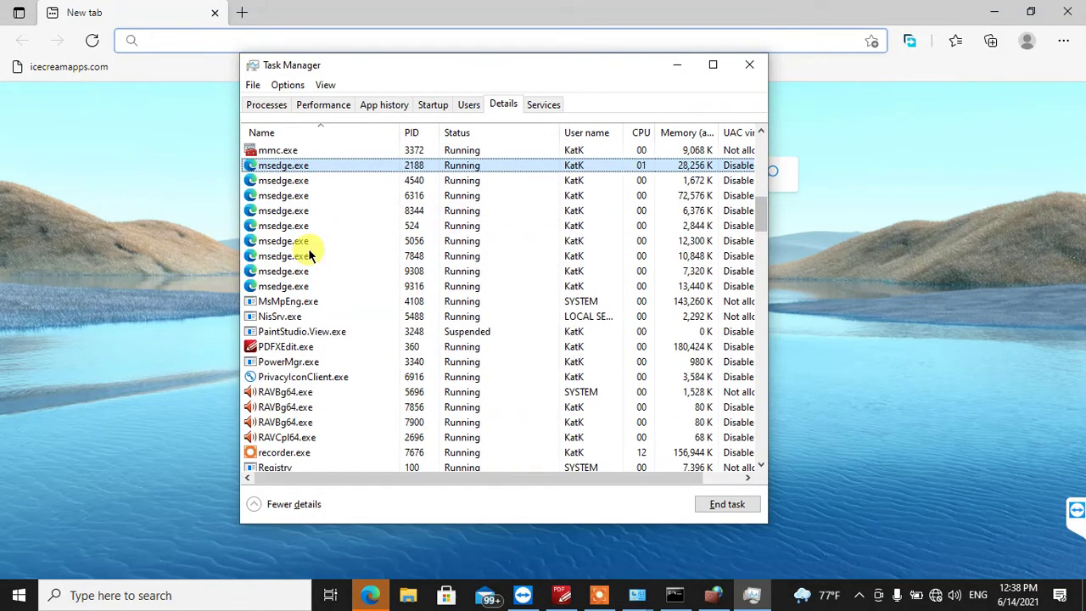
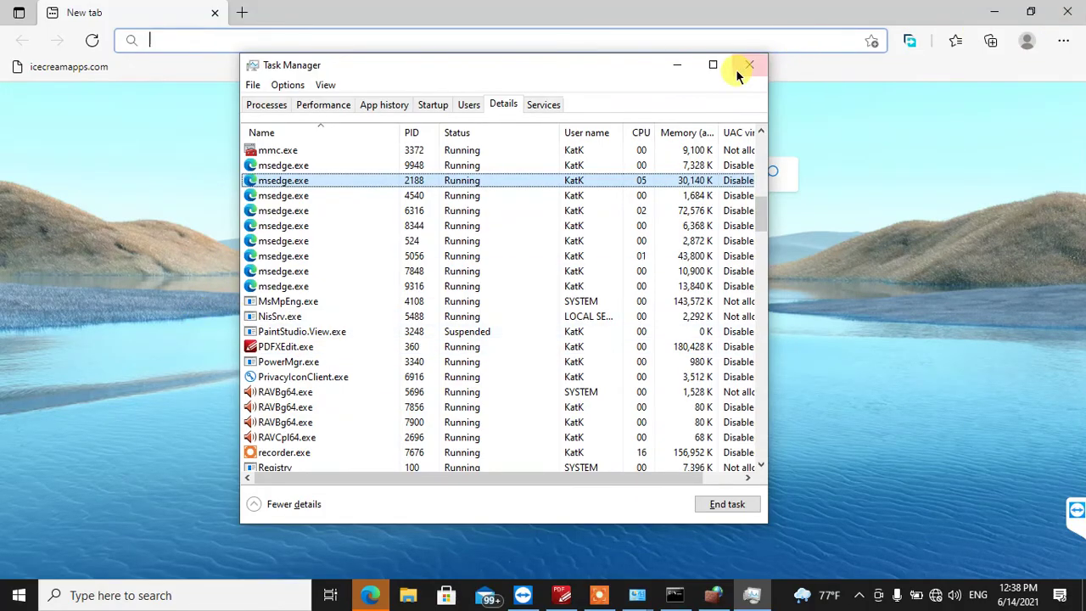
# - Look through Task Manager's services list with each service's PID, description, status and group
pyautogui.click(544, 108)
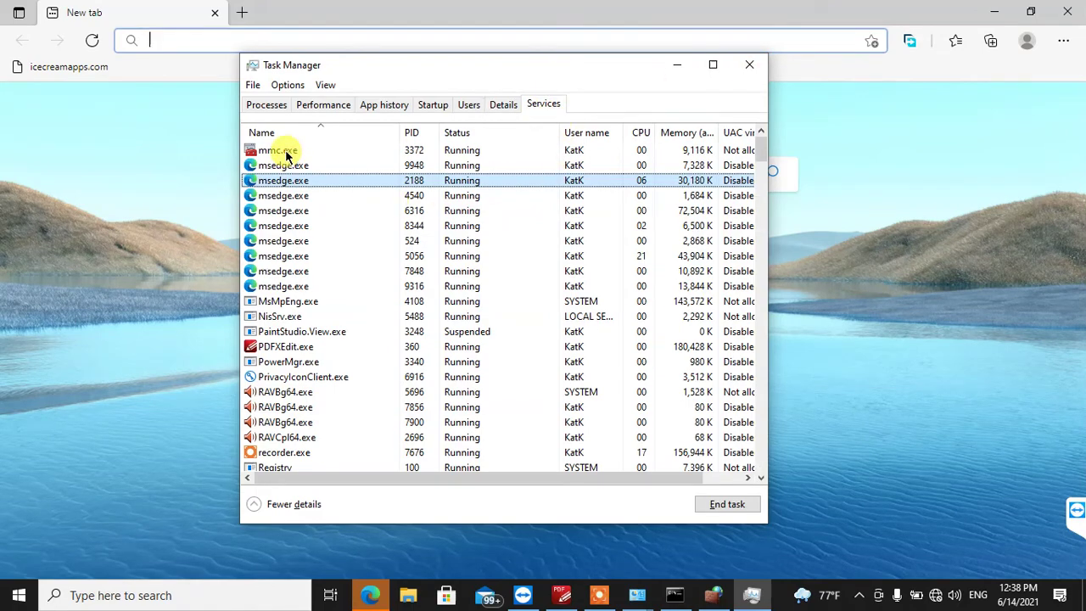
pyautogui.scroll(-8, 340, 303)
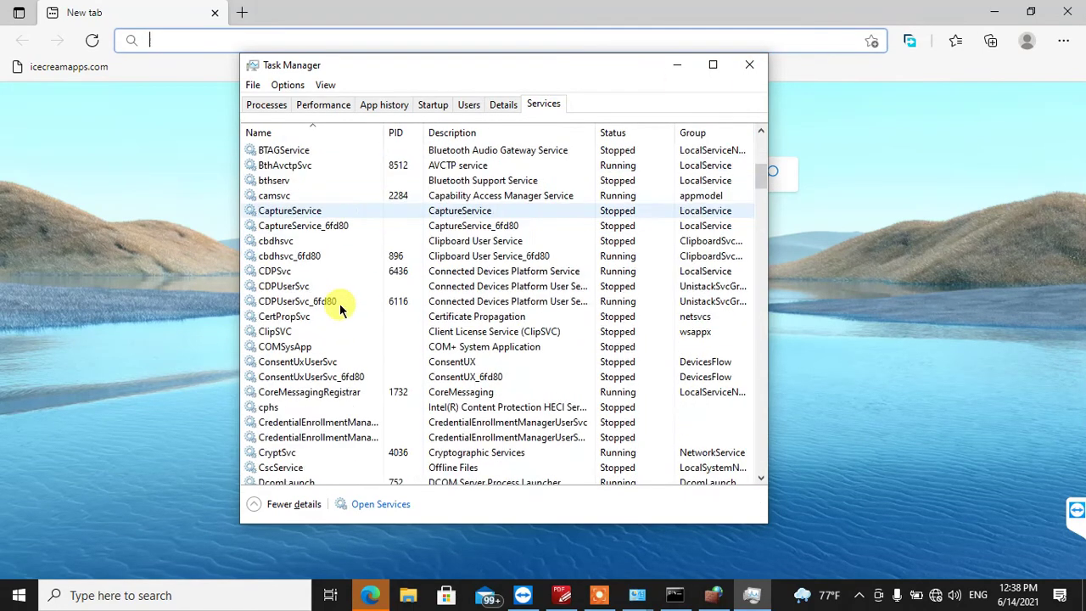
pyautogui.scroll(-4, 339, 308)
pyautogui.scroll(8, 340, 308)
pyautogui.scroll(-11, 339, 308)
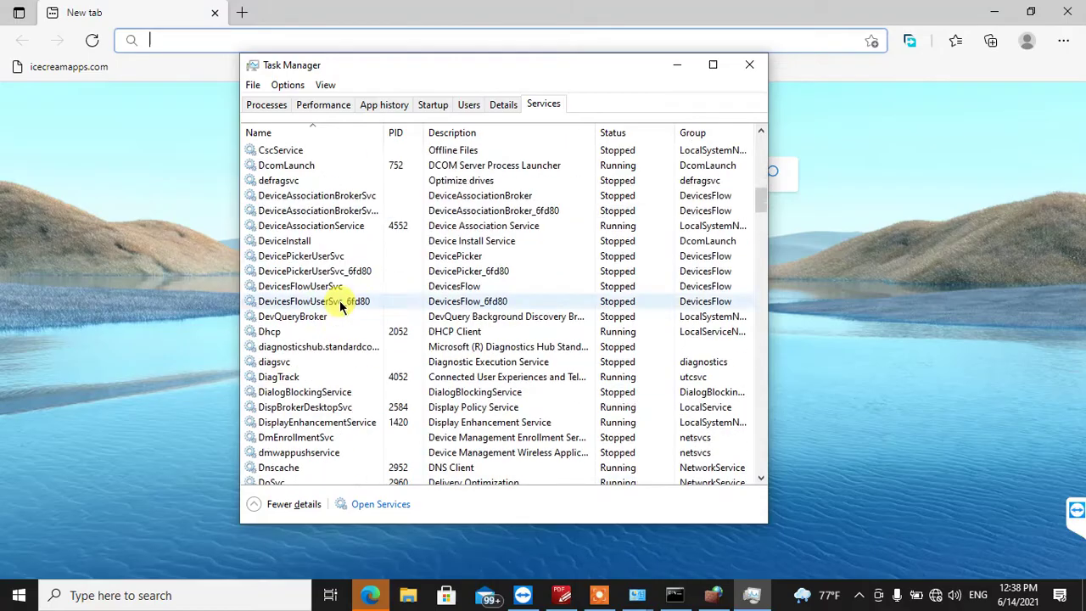
pyautogui.scroll(-4, 749, 145)
# - Close Task Manager and Microsoft Edge, and return to the 220-1002_ch6 study PDF in PDF-XChange Editor
pyautogui.click(757, 70)
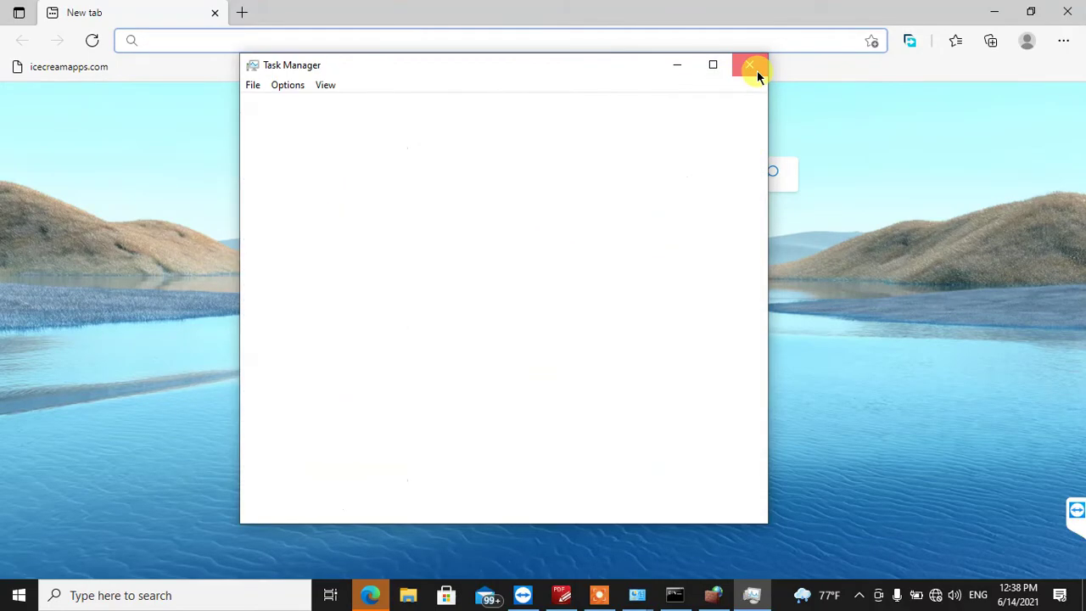
pyautogui.click(1068, 12)
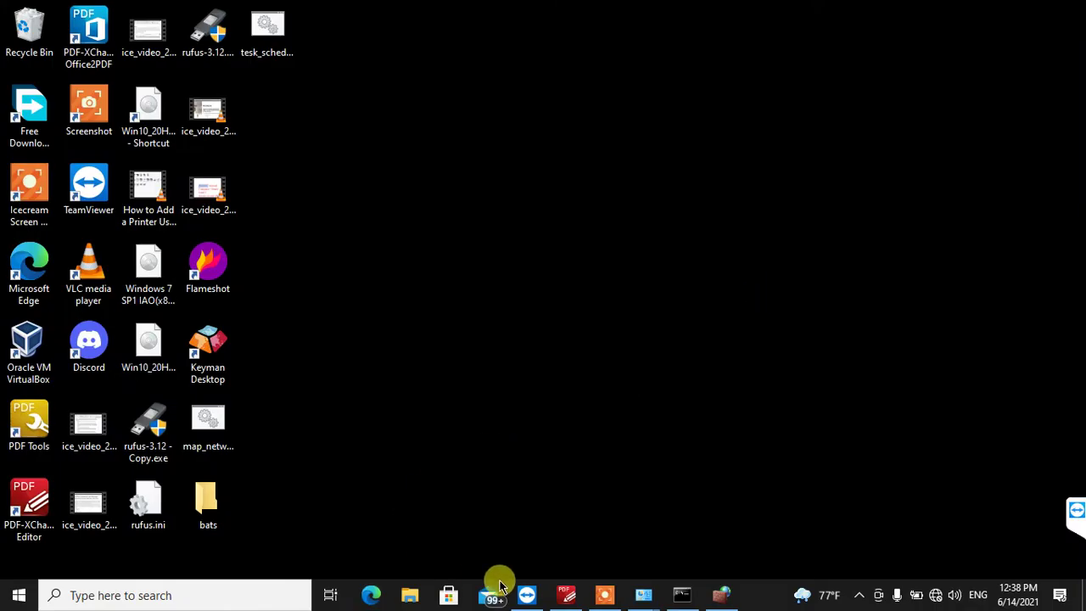
pyautogui.click(569, 595)
# - Review the Applications section of the PDF and its Figure 6.20 on page 75
pyautogui.scroll(-5, 351, 328)
pyautogui.scroll(-5, 357, 331)
pyautogui.scroll(-3, 170, 199)
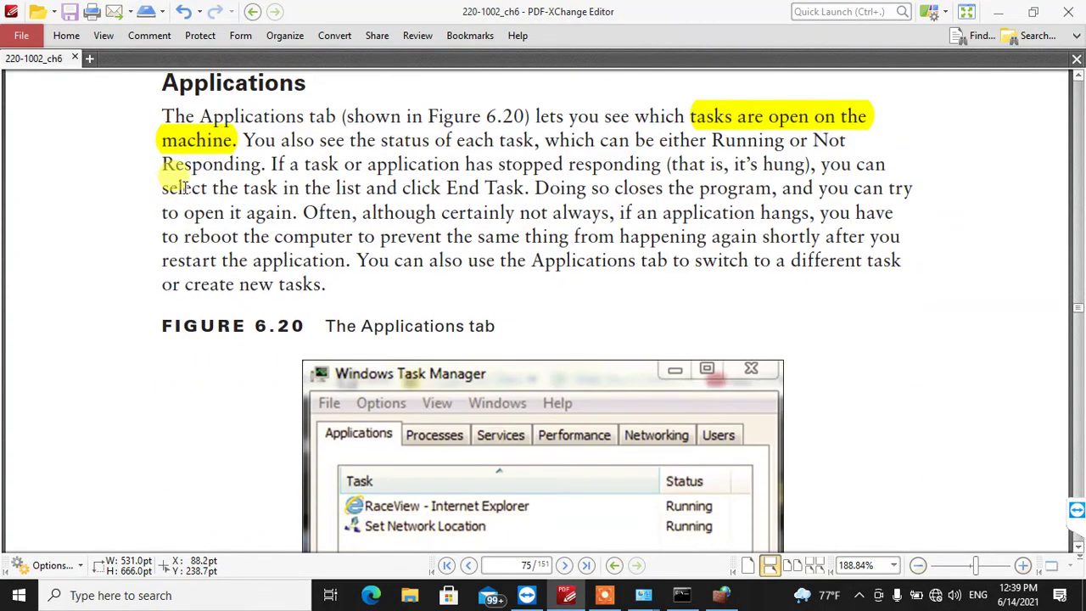
pyautogui.scroll(-5, 138, 246)
pyautogui.scroll(6, 138, 244)
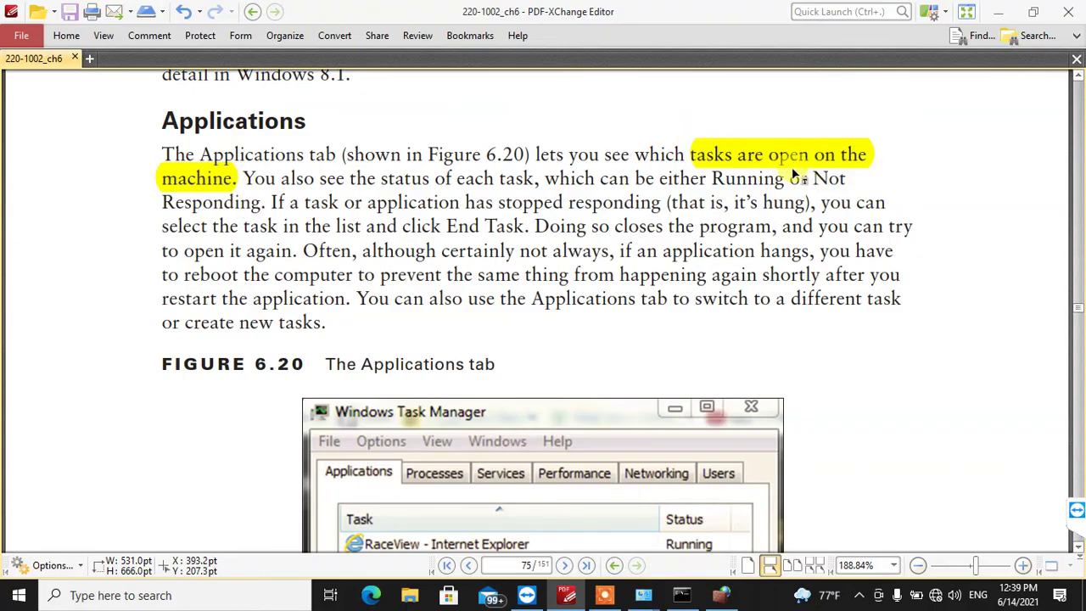
pyautogui.scroll(-8, 376, 255)
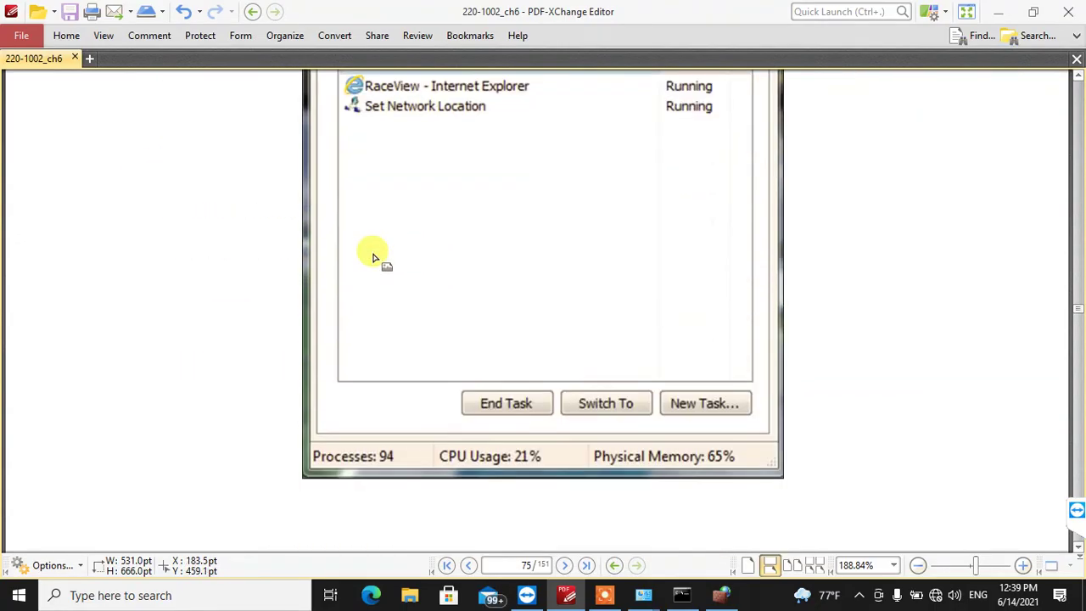
pyautogui.scroll(-5, 255, 270)
# - Review the App History section for Windows 8, 8.1 and 10 and its Figure 6.21 on page 76
pyautogui.scroll(5, 645, 292)
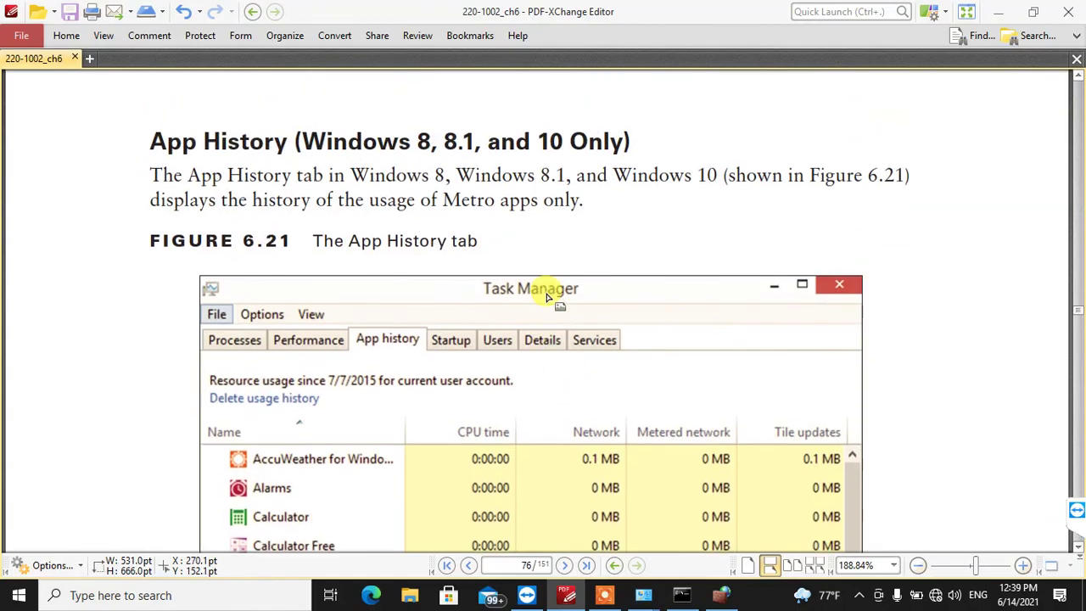
pyautogui.scroll(-2, 276, 191)
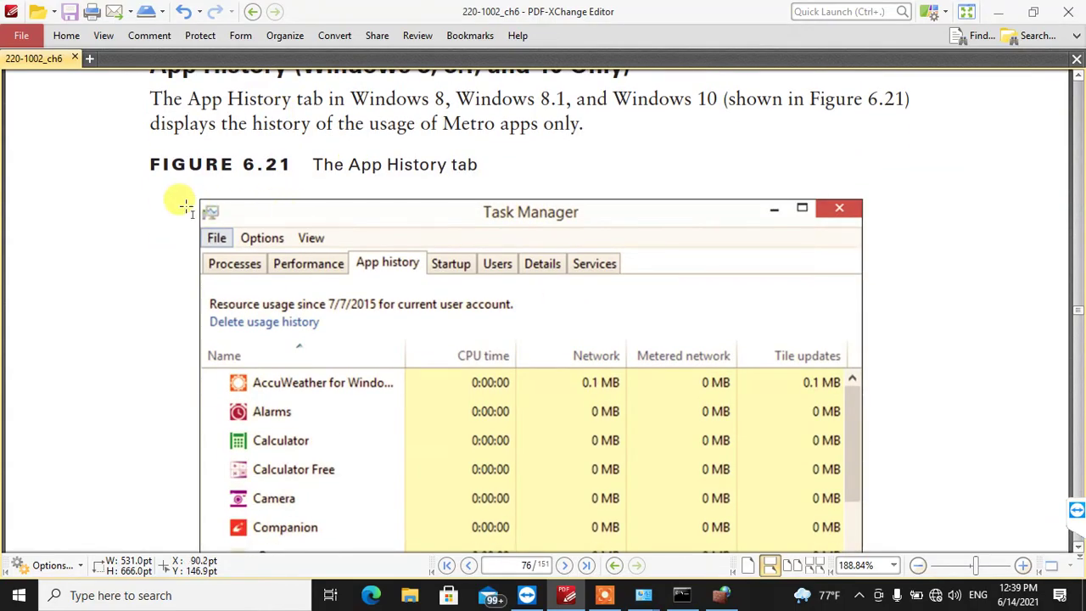
pyautogui.scroll(3, 169, 195)
pyautogui.scroll(-4, 364, 301)
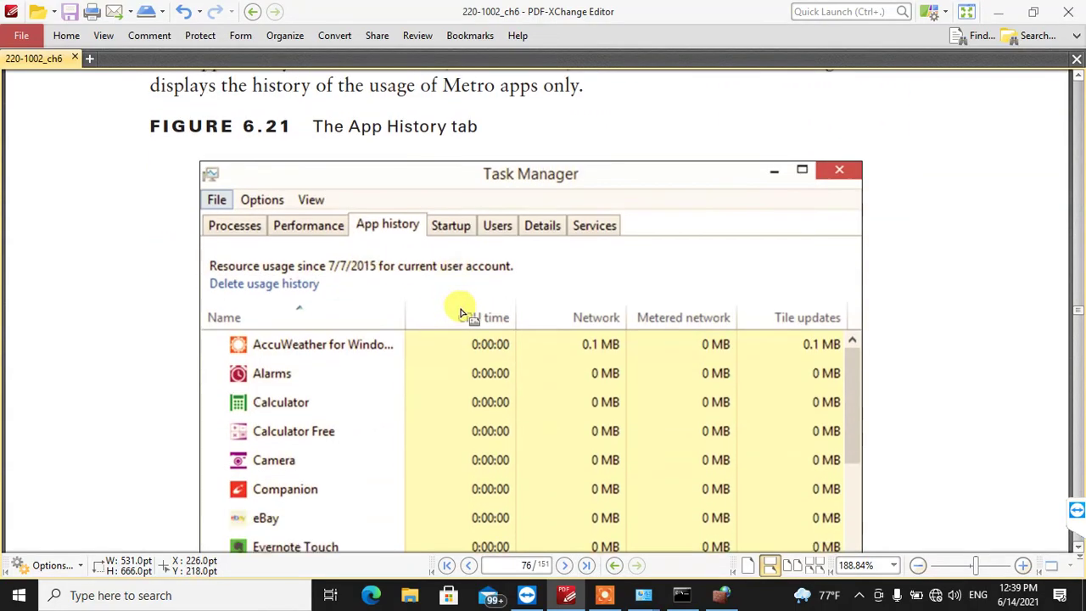
pyautogui.scroll(4, 432, 259)
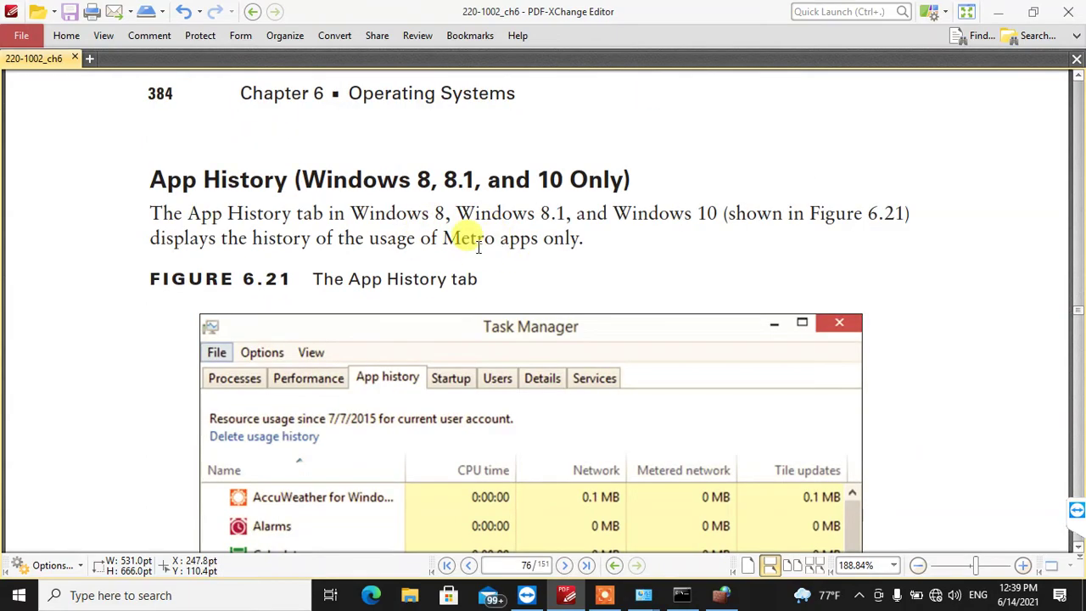
pyautogui.scroll(-3, 261, 256)
# - Select the Processes heading in the PDF and review that section together with Figure 6.22
pyautogui.scroll(-10, 259, 246)
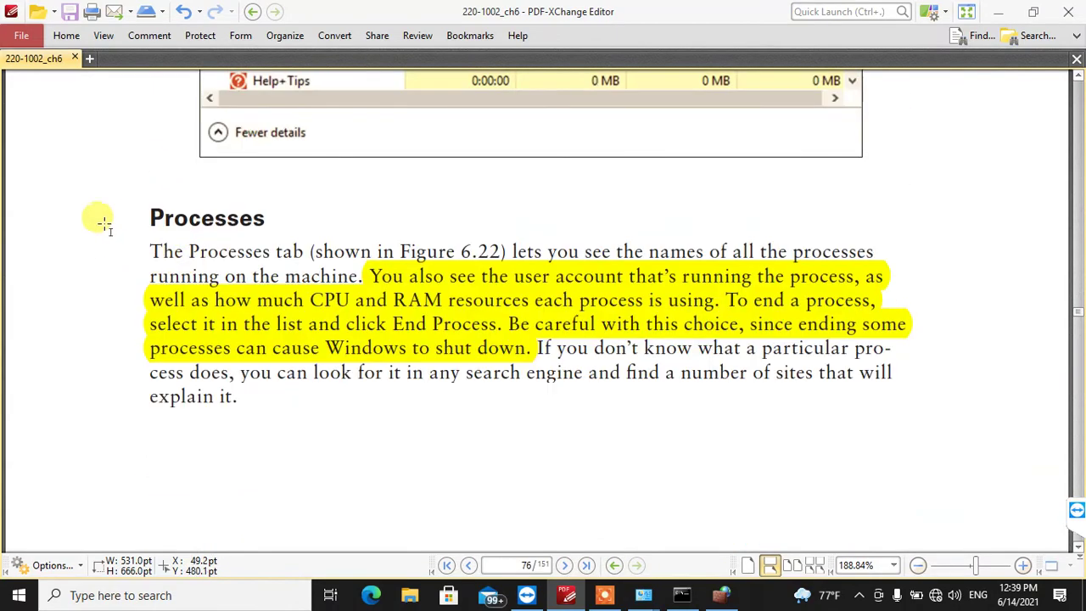
pyautogui.moveTo(97, 223); pyautogui.dragTo(347, 220)
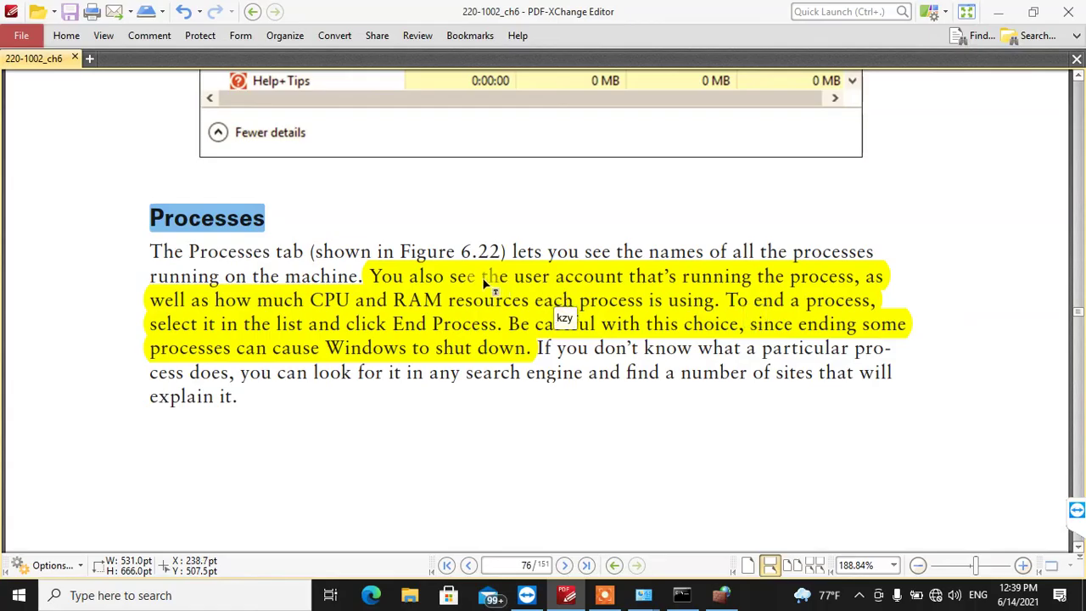
pyautogui.scroll(5, 521, 273)
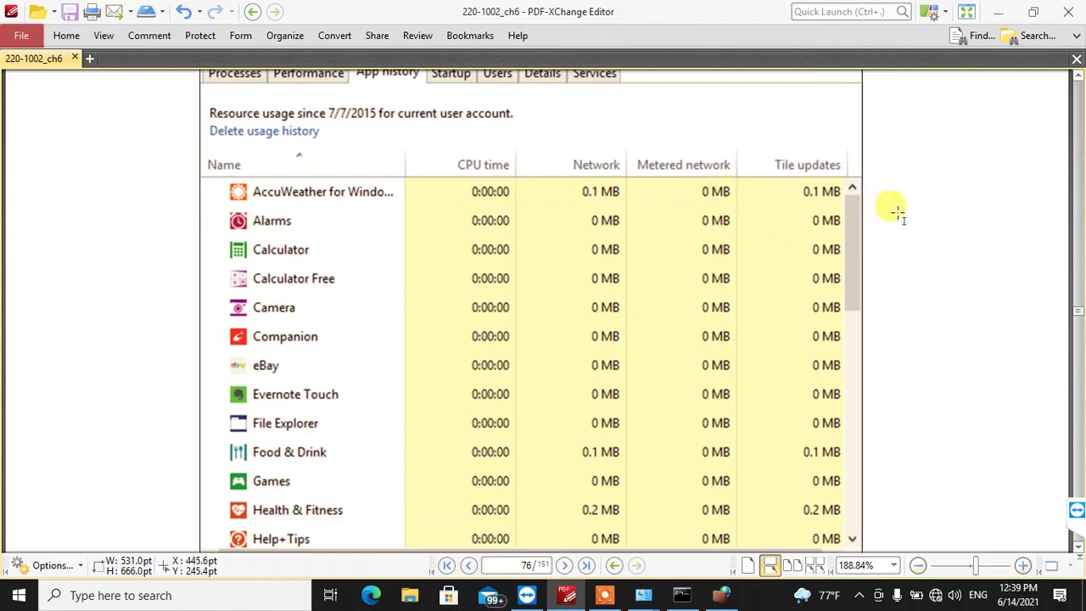
pyautogui.scroll(-12, 229, 318)
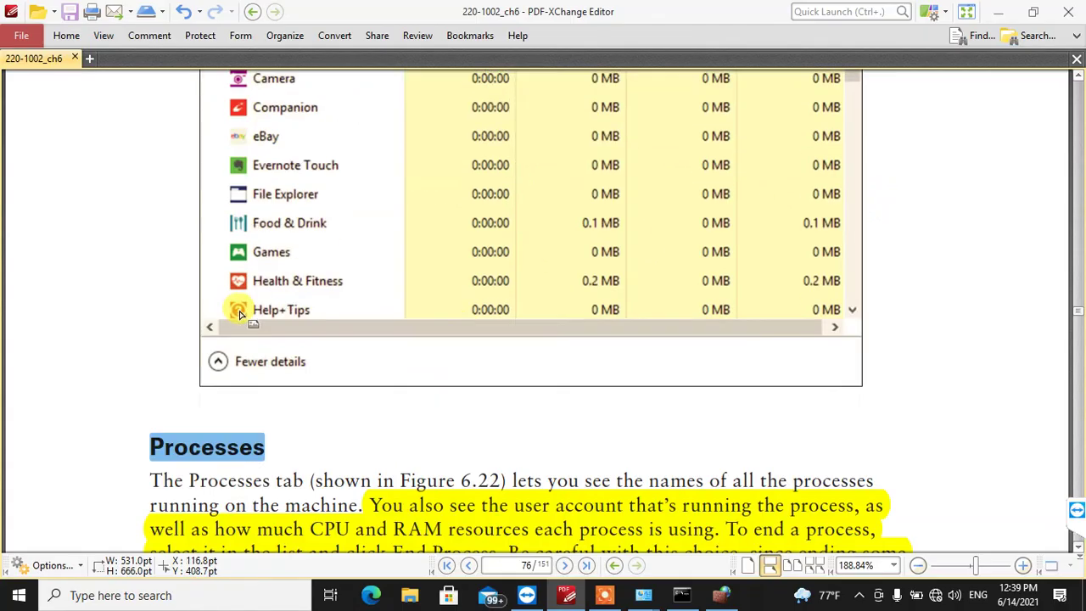
pyautogui.scroll(-8, 223, 329)
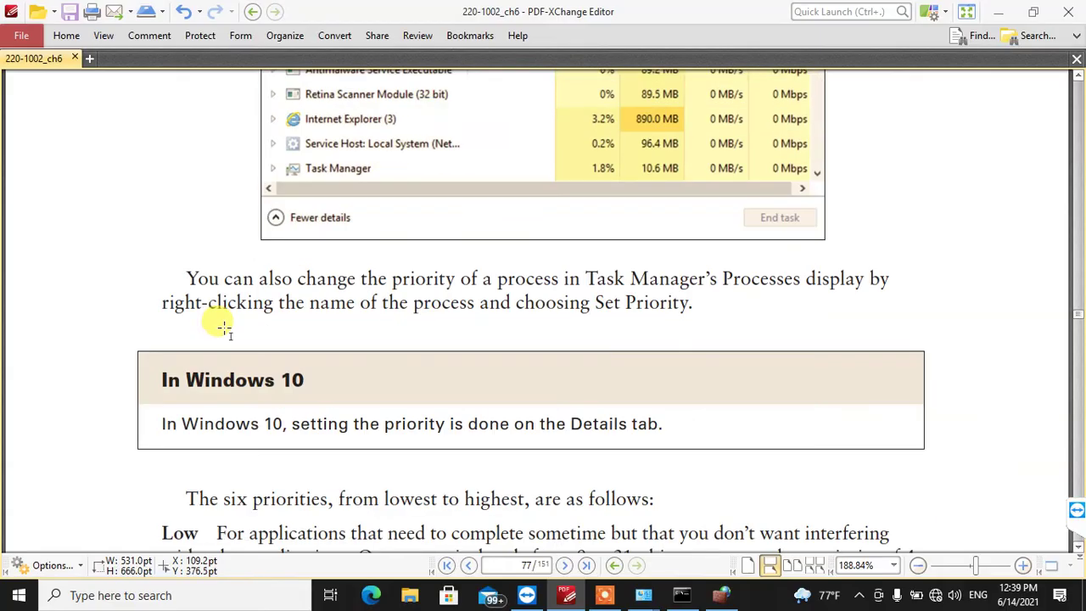
pyautogui.scroll(4, 223, 330)
pyautogui.scroll(4, 223, 331)
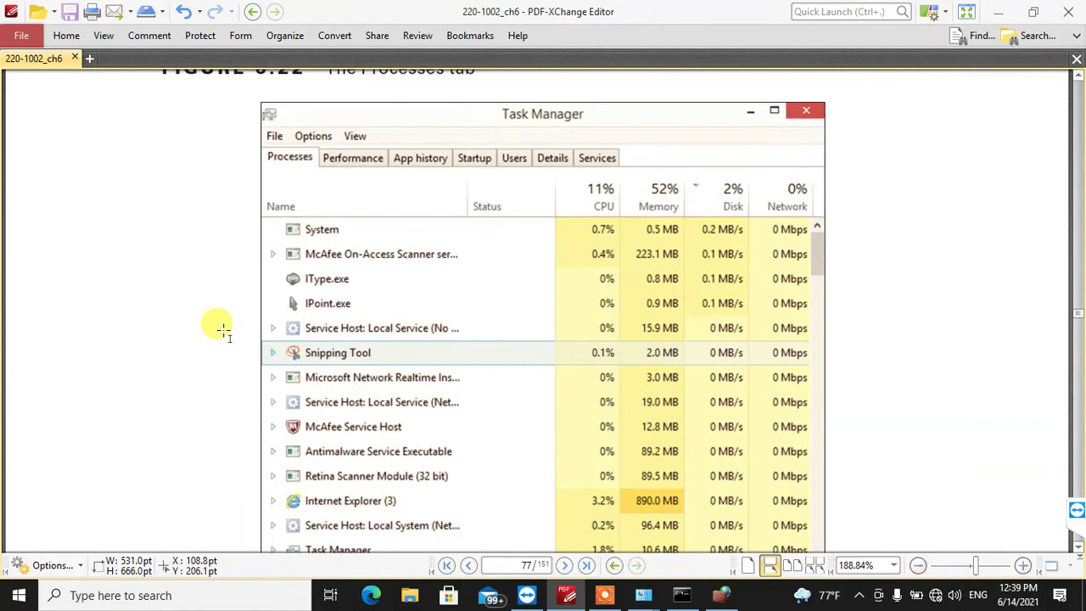
# - Examine the descriptions of the six process priorities, from Low through Realtime, on pages 77 and 78
pyautogui.scroll(-8, 219, 331)
pyautogui.scroll(-8, 218, 331)
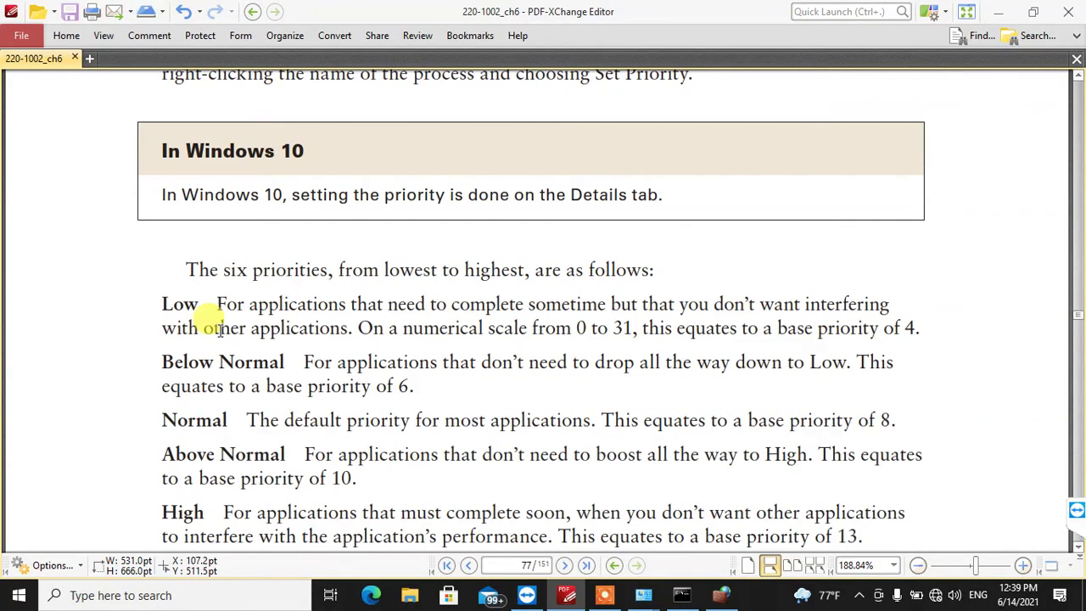
pyautogui.scroll(-5, 219, 331)
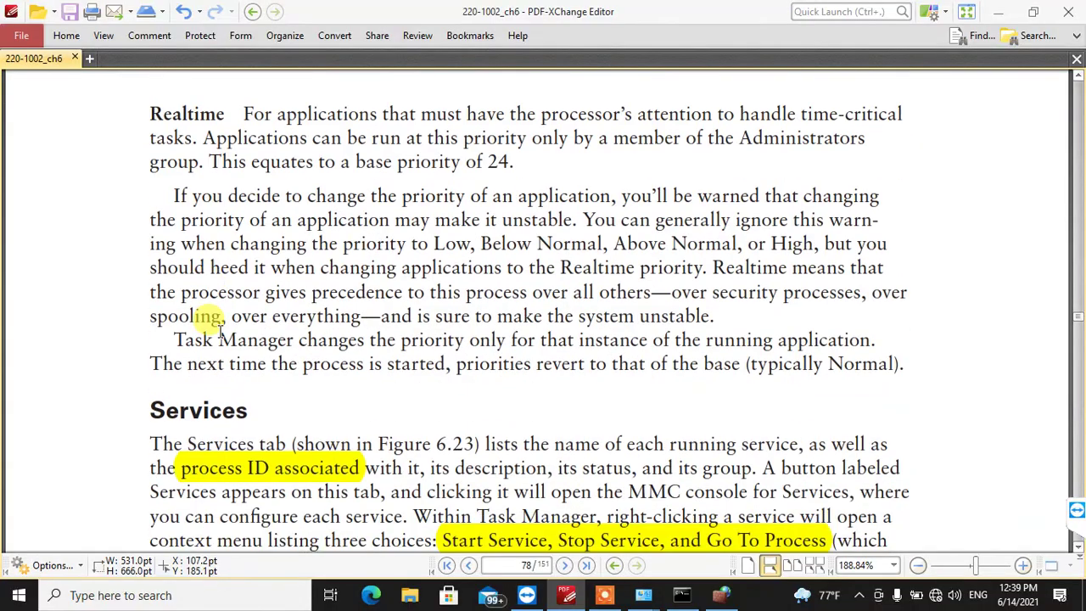
pyautogui.scroll(9, 219, 333)
pyautogui.scroll(-5, 219, 331)
pyautogui.scroll(-7, 218, 331)
pyautogui.scroll(14, 219, 331)
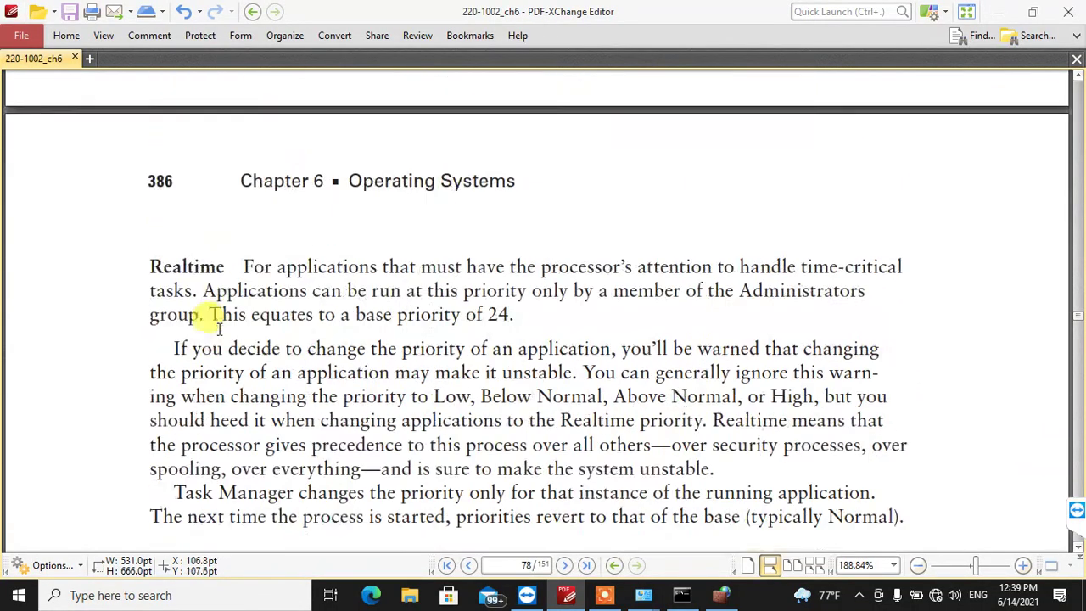
pyautogui.scroll(-8, 219, 331)
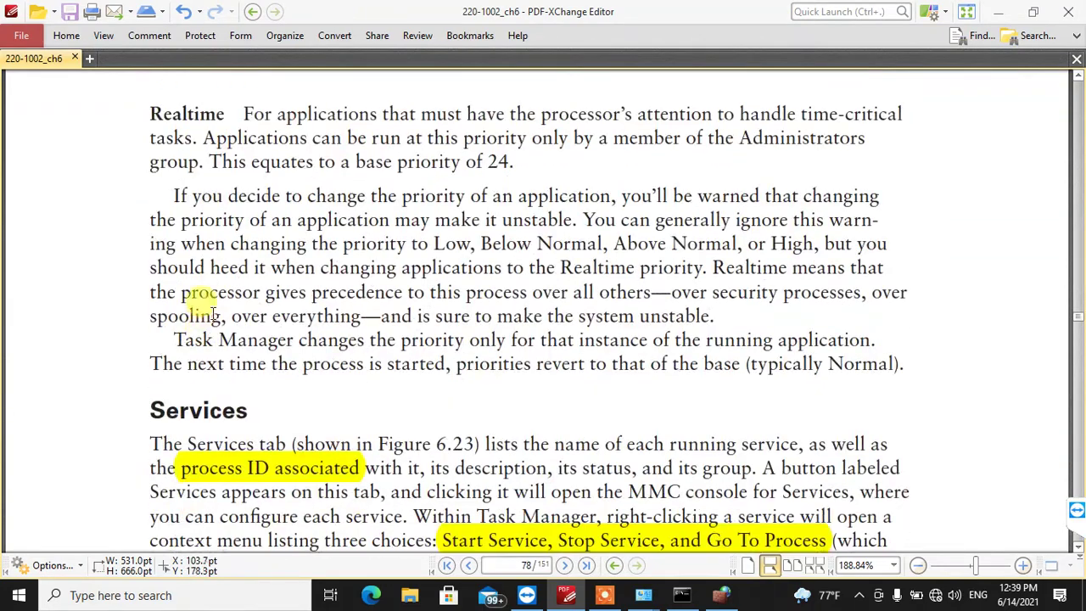
# - Review the Services section on page 78 and the Task Manager figure illustrating it
pyautogui.scroll(-3, 170, 254)
pyautogui.doubleClick(158, 257)
pyautogui.scroll(-8, 152, 258)
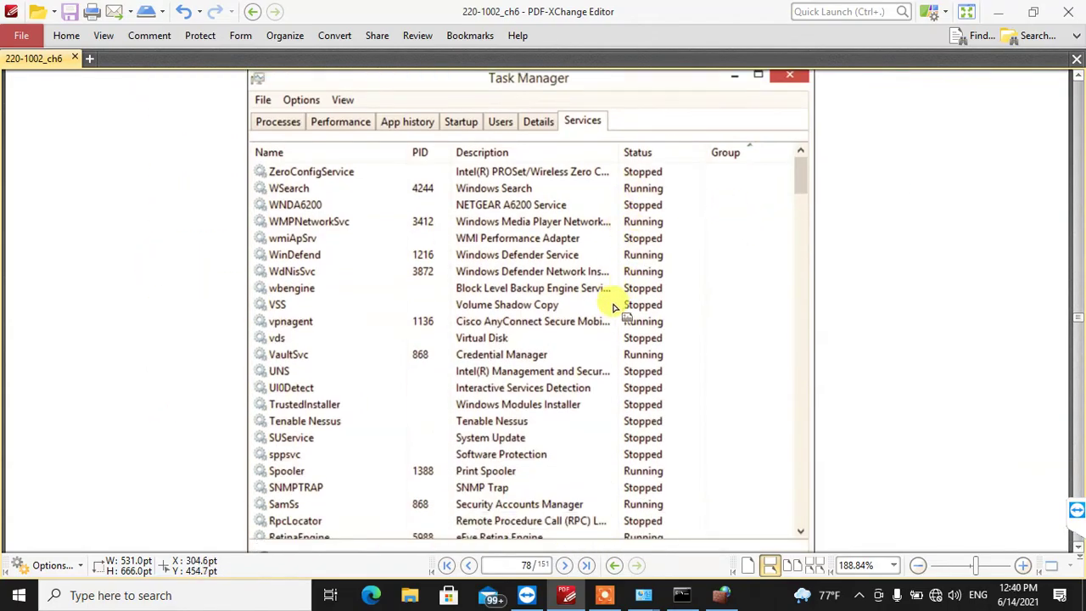
# - Review the Performance section with Figure 6.24 and the Networking section with Figure 6.25 in the PDF
pyautogui.scroll(-12, 150, 334)
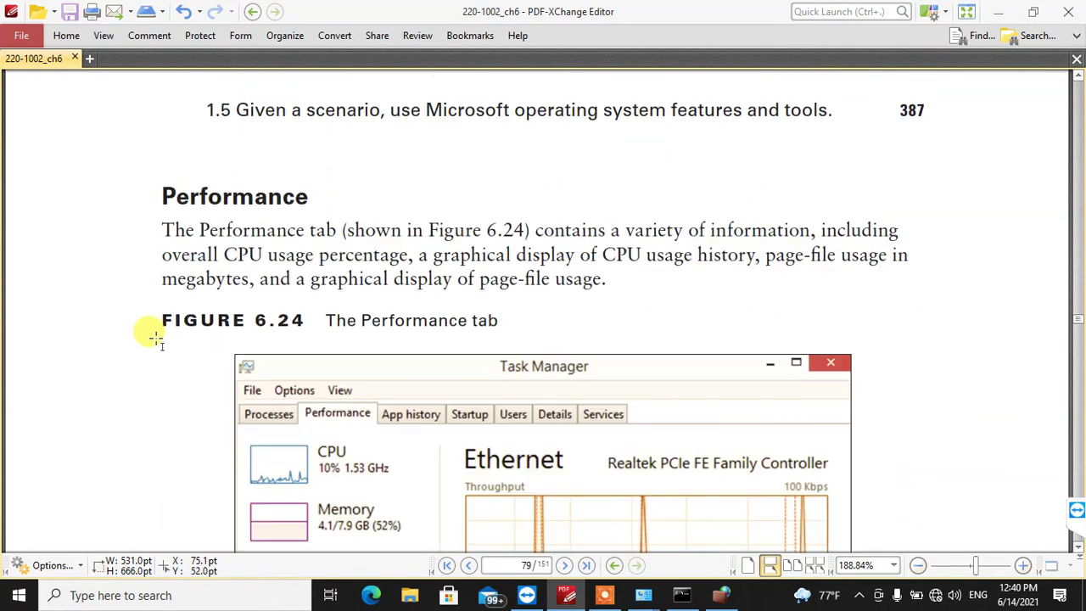
pyautogui.doubleClick(219, 229)
pyautogui.scroll(-13, 229, 246)
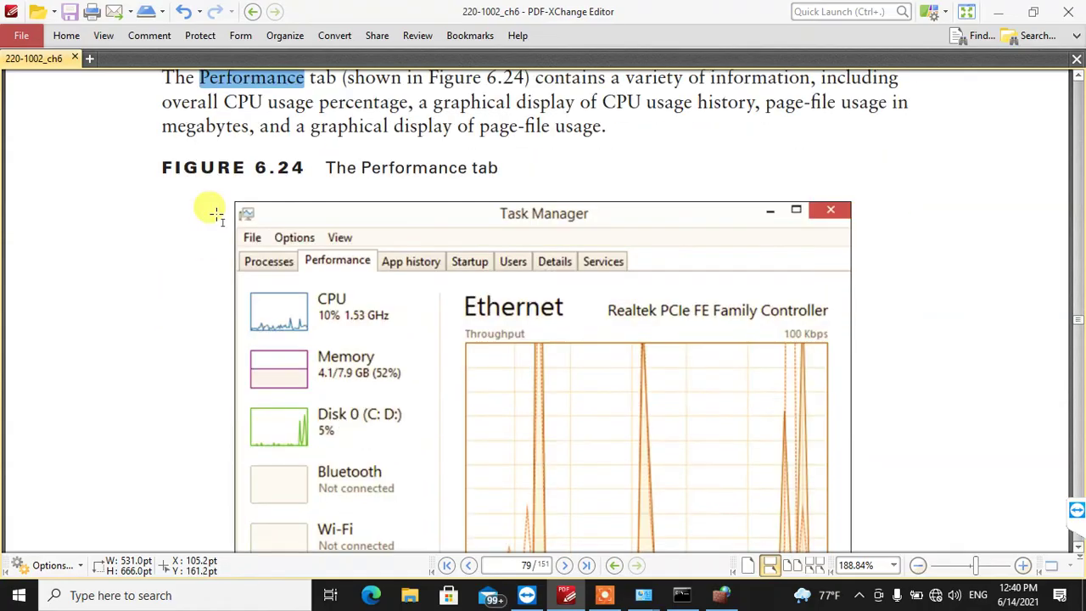
pyautogui.scroll(-14, 229, 246)
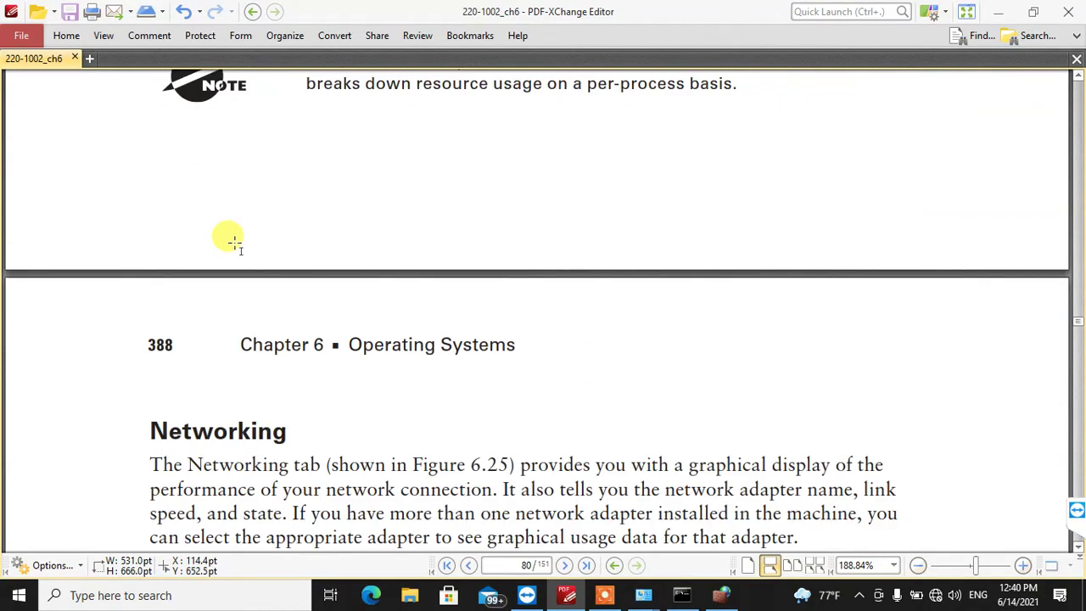
pyautogui.scroll(-4, 347, 212)
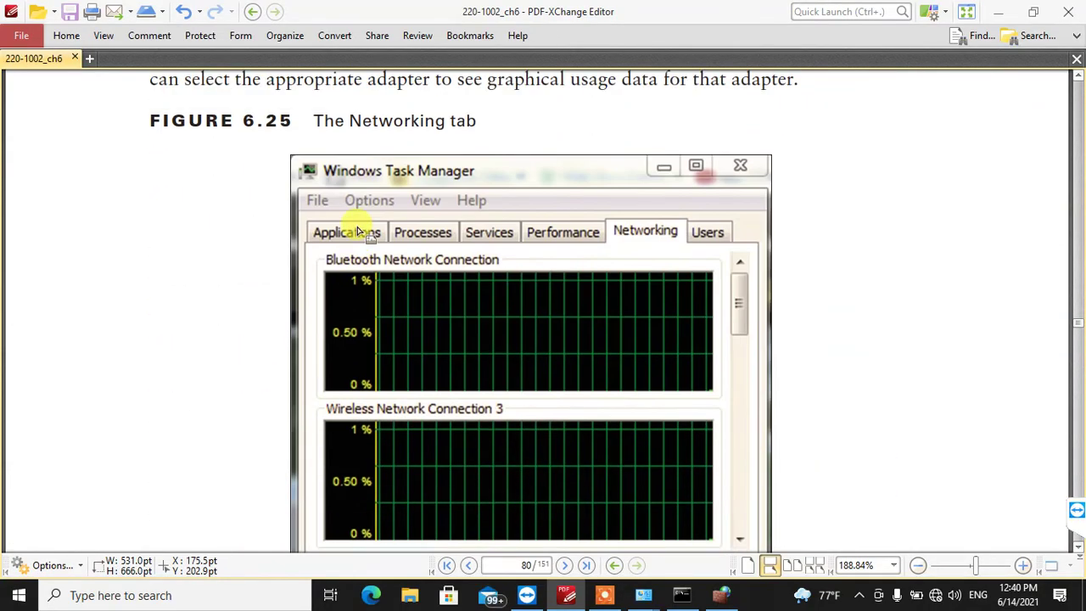
pyautogui.scroll(2, 357, 222)
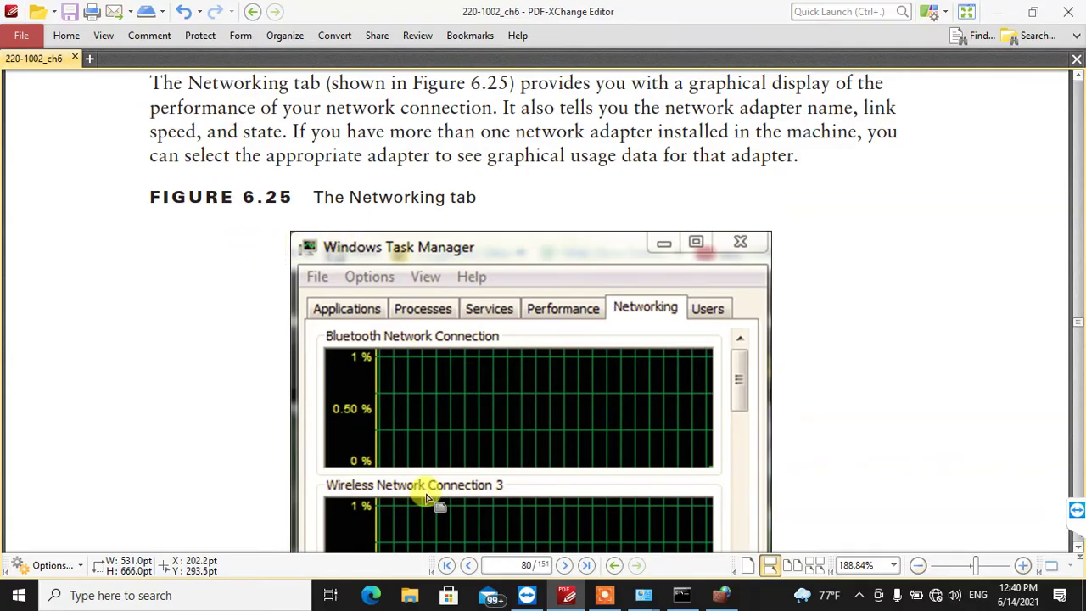
# - Open Task Manager from the taskbar and display the Wi-Fi adapter's performance graph and connection details
pyautogui.rightClick(757, 595)
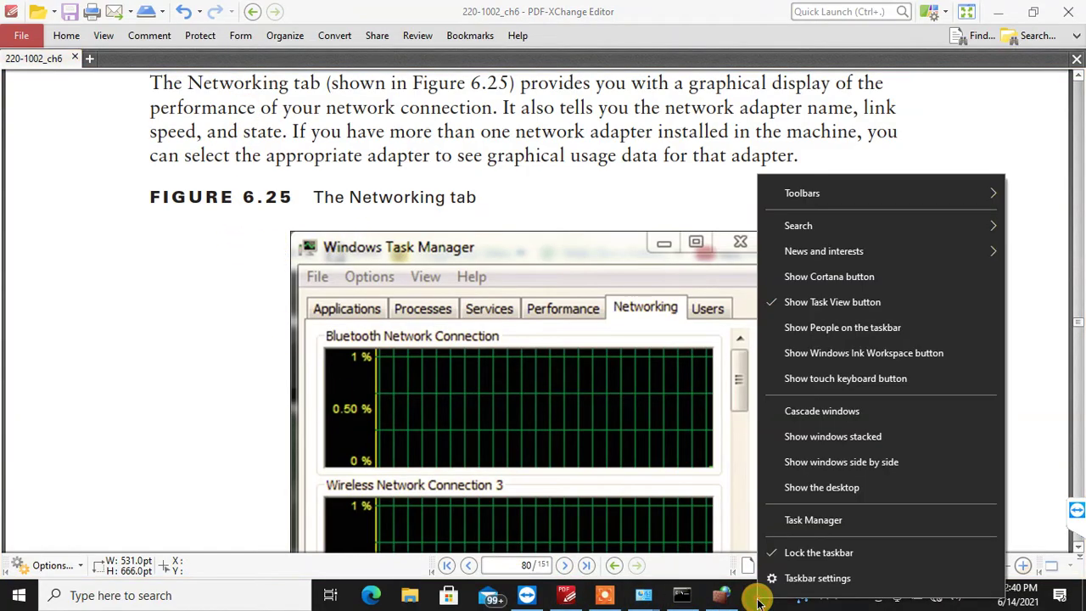
pyautogui.click(765, 514)
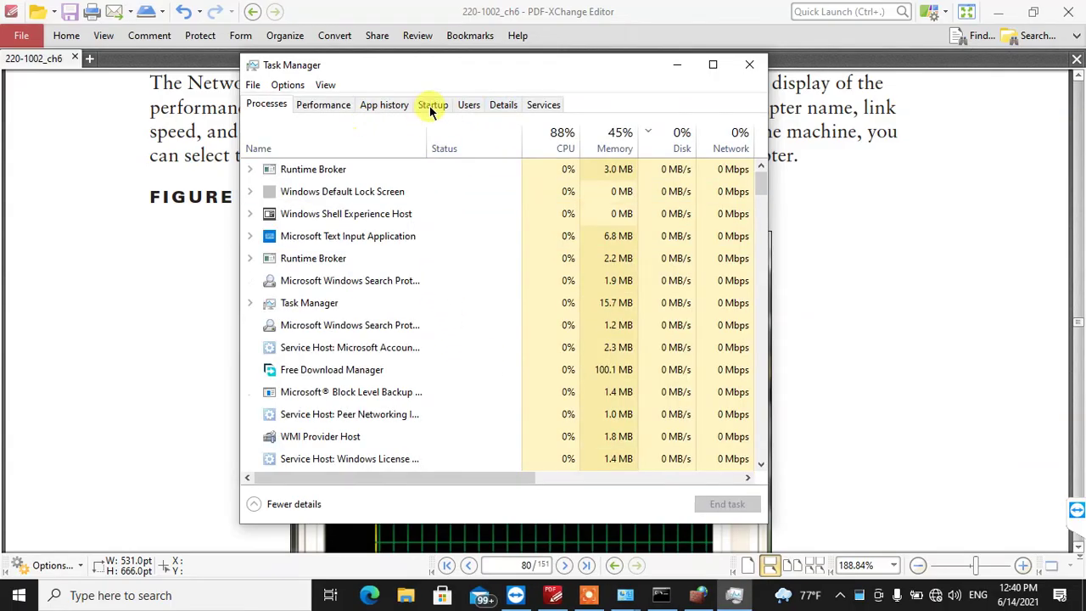
pyautogui.moveTo(523, 77); pyautogui.dragTo(547, 74)
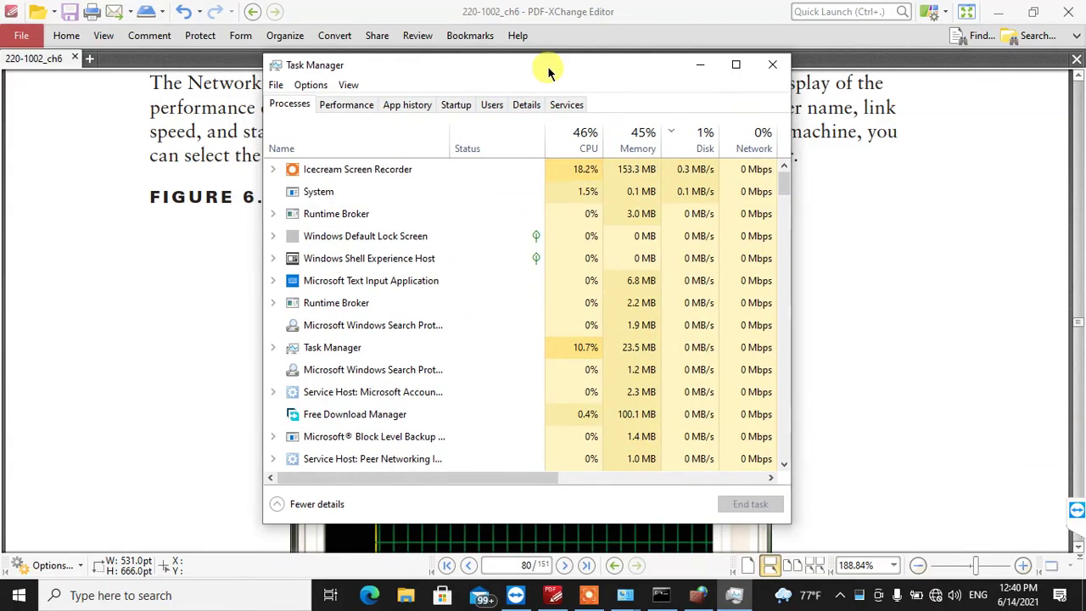
pyautogui.click(336, 106)
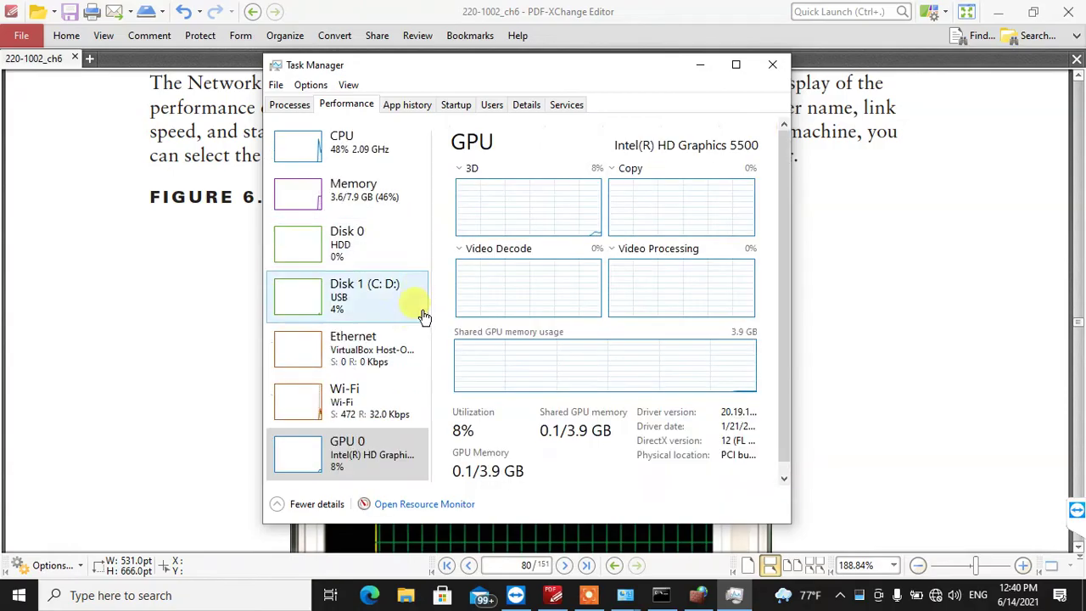
pyautogui.click(346, 394)
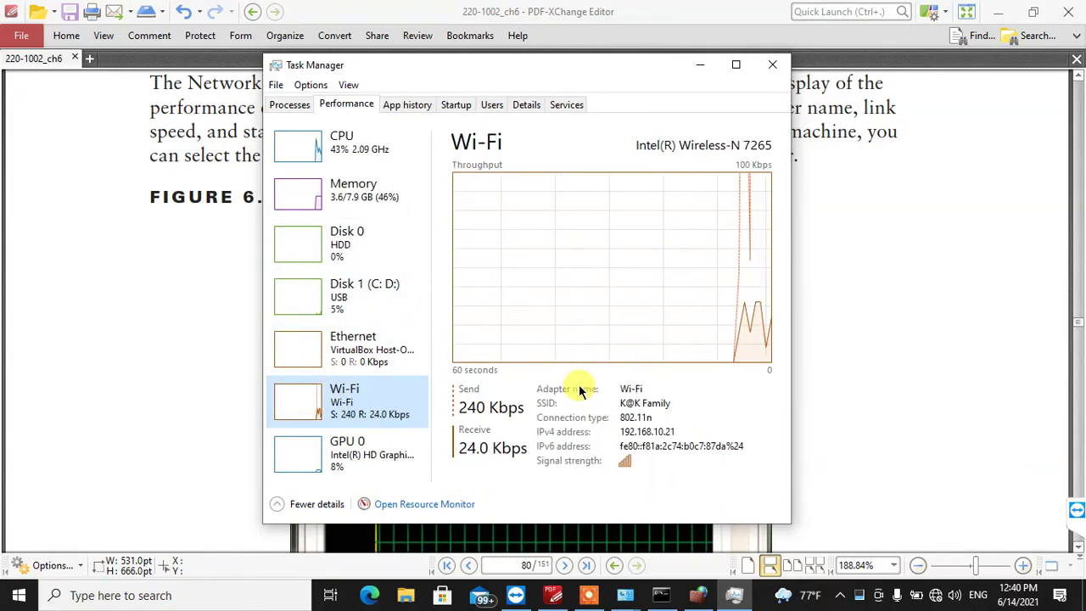
# - Minimize Task Manager and continue in the PDF to the Users section on page 80
pyautogui.click(700, 64)
pyautogui.scroll(-5, 305, 292)
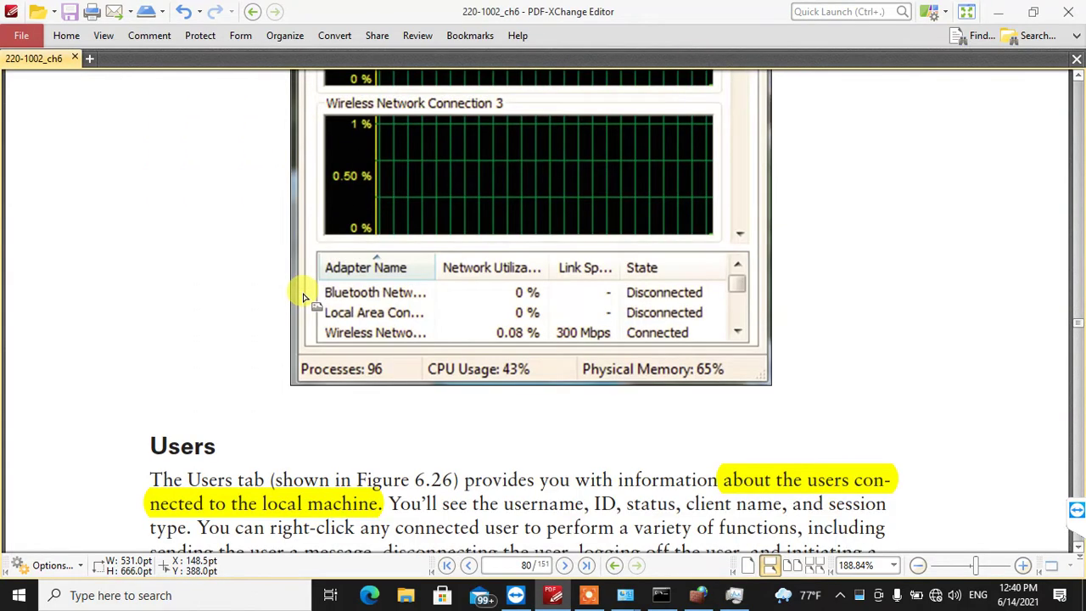
# - Review the Users section on page 80, marking the username, ID, status, client name and session type details in its text
pyautogui.scroll(-4, 304, 296)
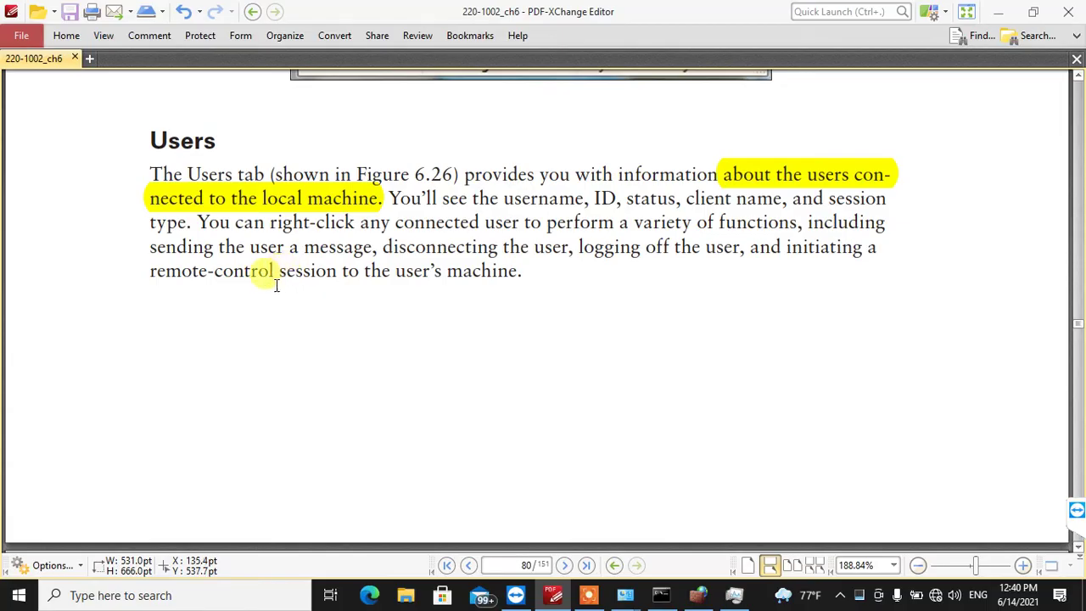
pyautogui.scroll(7, 270, 290)
pyautogui.scroll(-4, 268, 295)
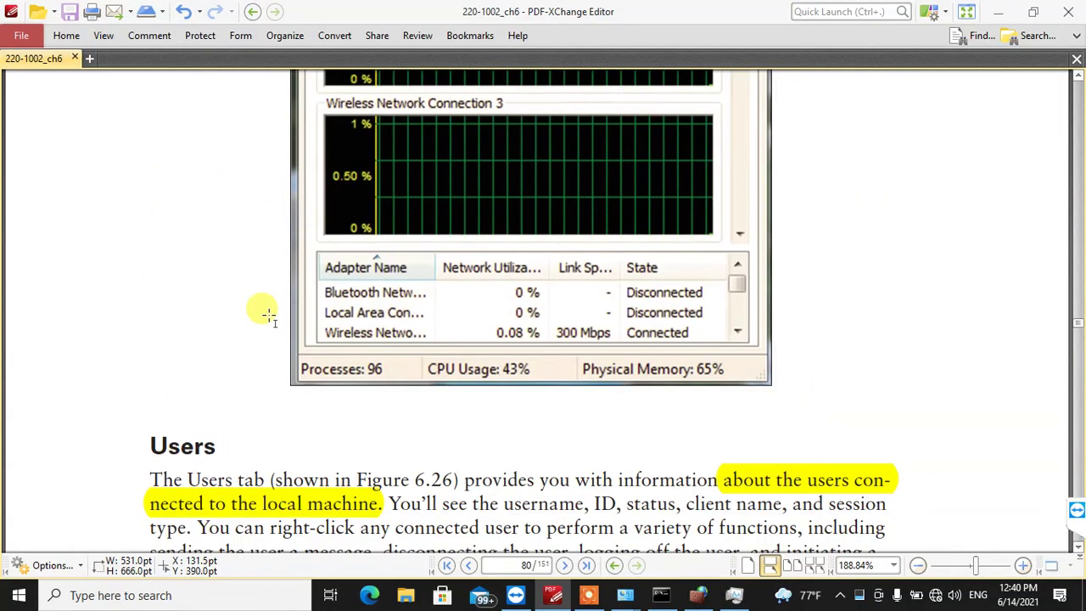
pyautogui.scroll(-3, 399, 357)
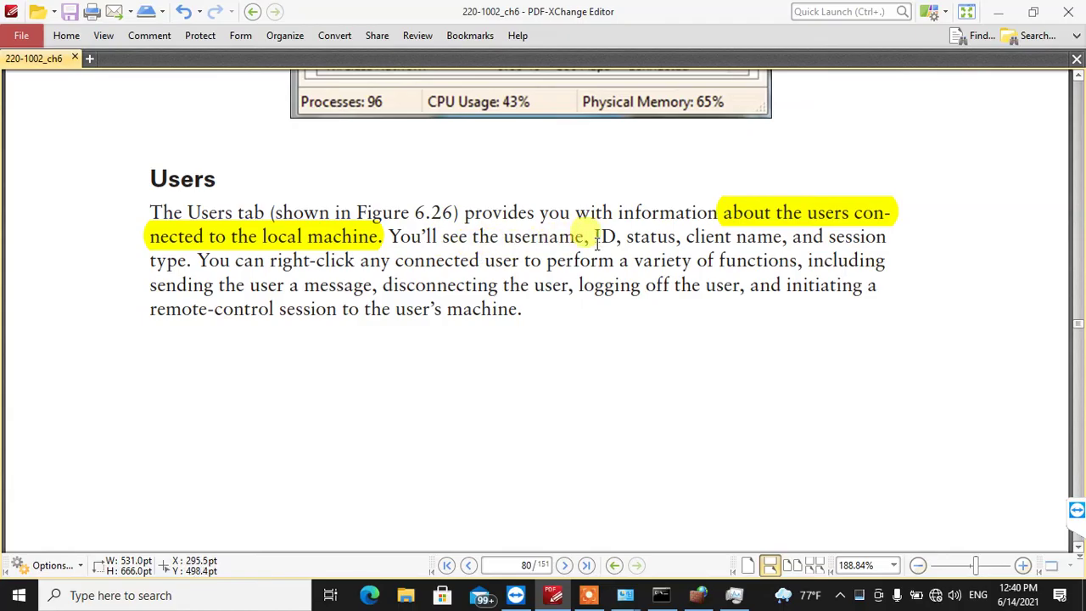
pyautogui.moveTo(598, 238); pyautogui.dragTo(343, 238)
pyautogui.moveTo(594, 237); pyautogui.dragTo(679, 237)
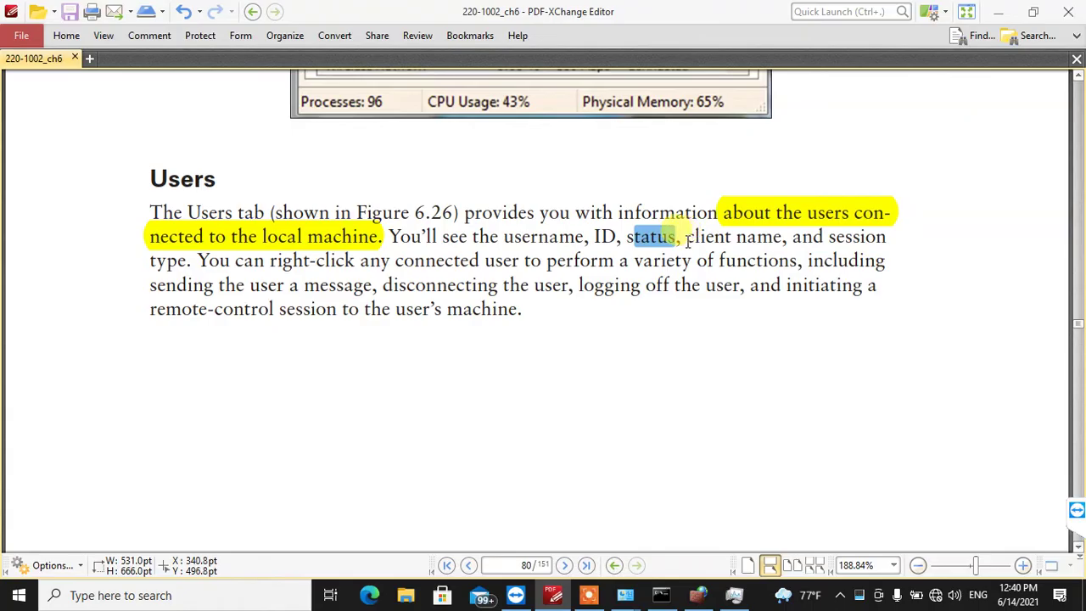
pyautogui.moveTo(686, 238); pyautogui.dragTo(757, 248)
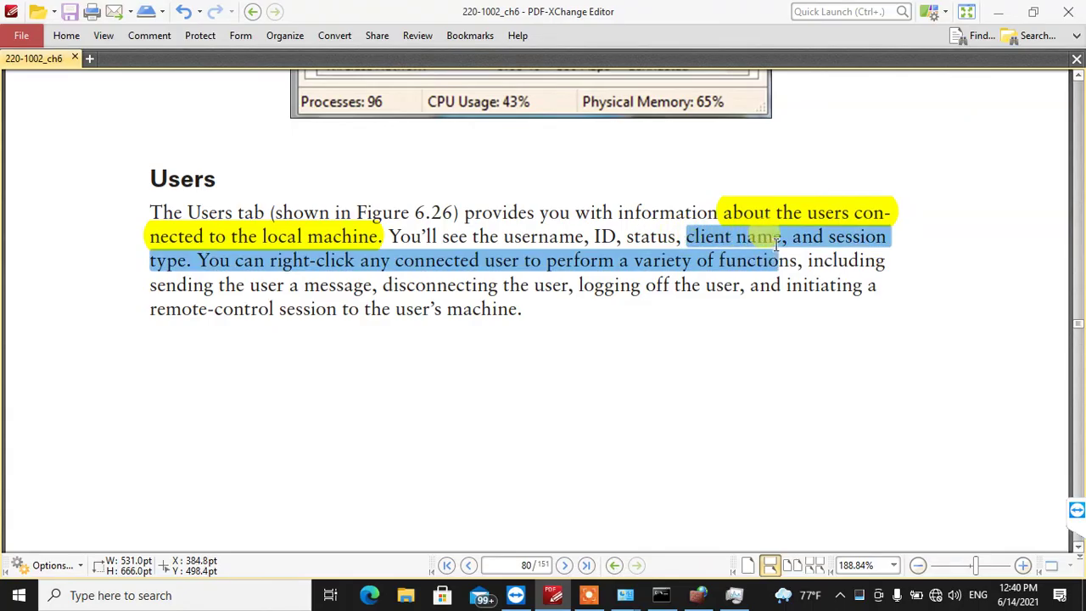
pyautogui.click(834, 242)
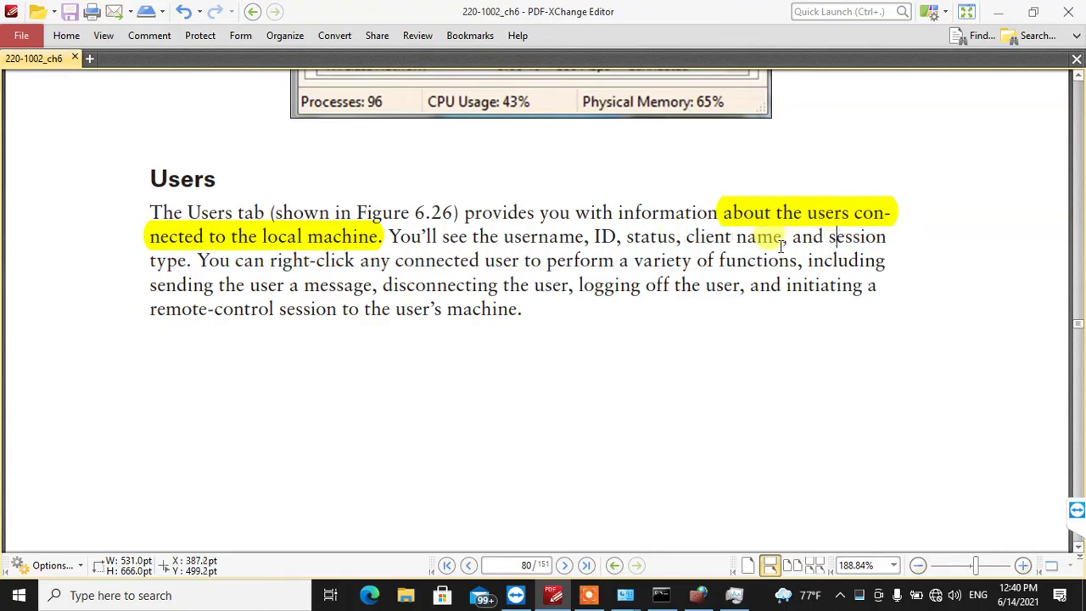
pyautogui.scroll(3, 286, 206)
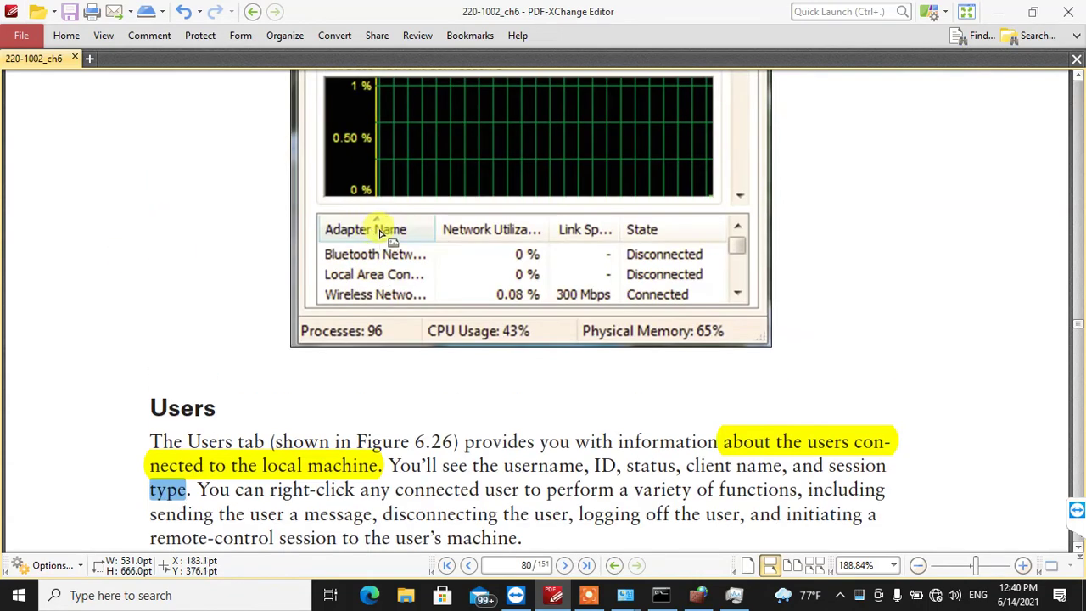
pyautogui.scroll(2, 339, 323)
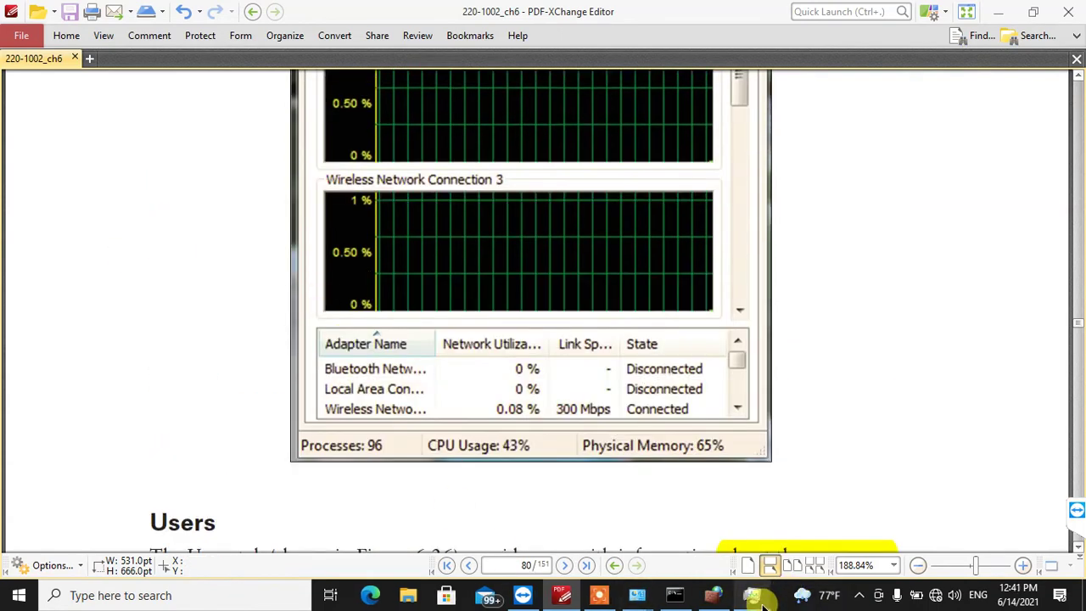
# - Switch to Task Manager's Users view, expand the connected user, and examine the process list and resource columns
pyautogui.click(757, 597)
pyautogui.click(491, 107)
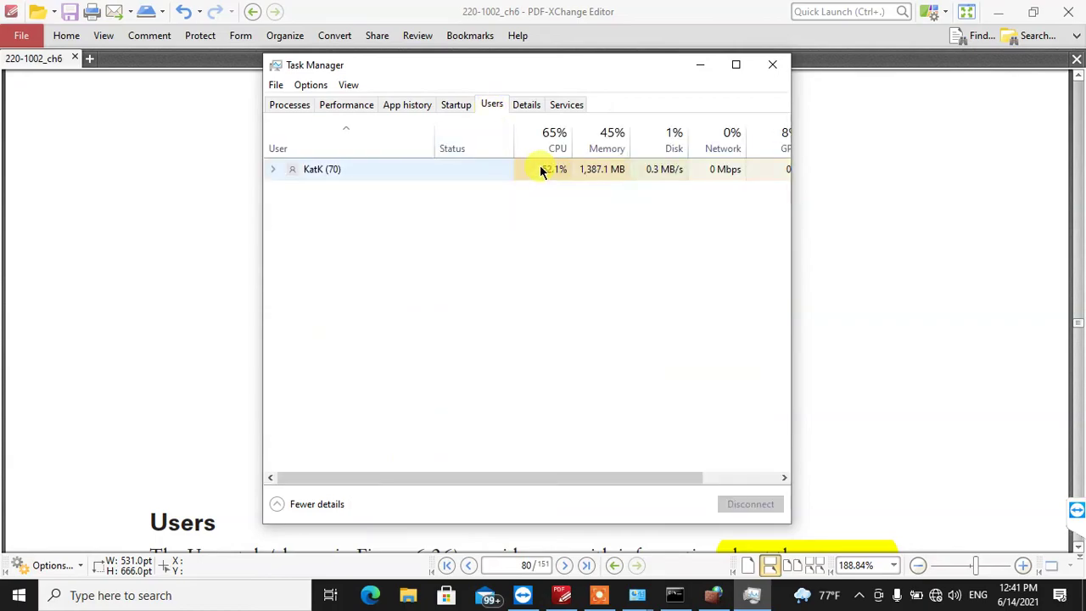
pyautogui.moveTo(460, 481); pyautogui.dragTo(424, 461)
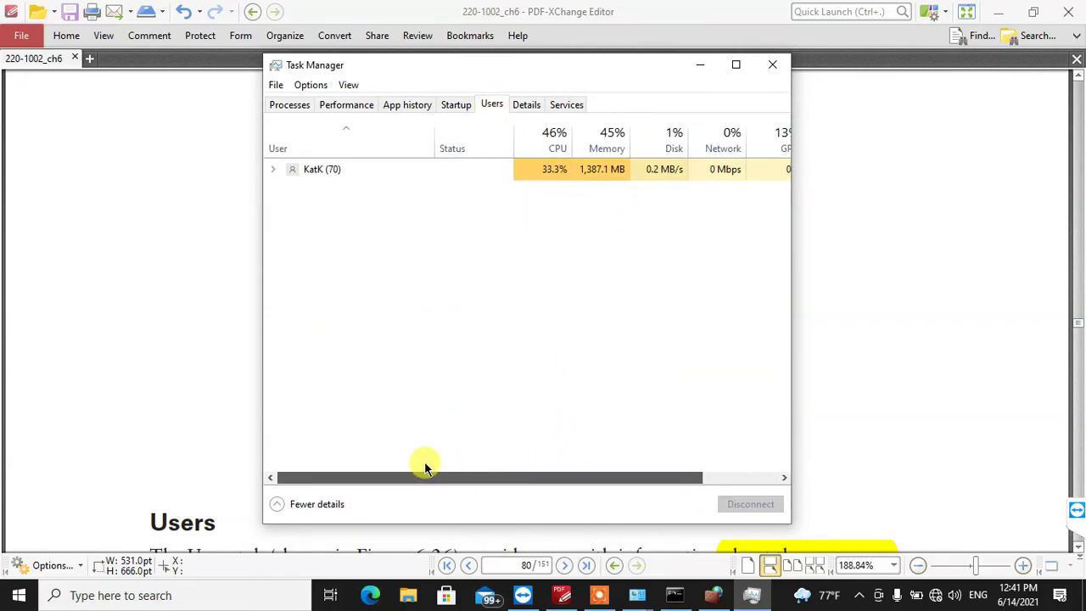
pyautogui.click(271, 173)
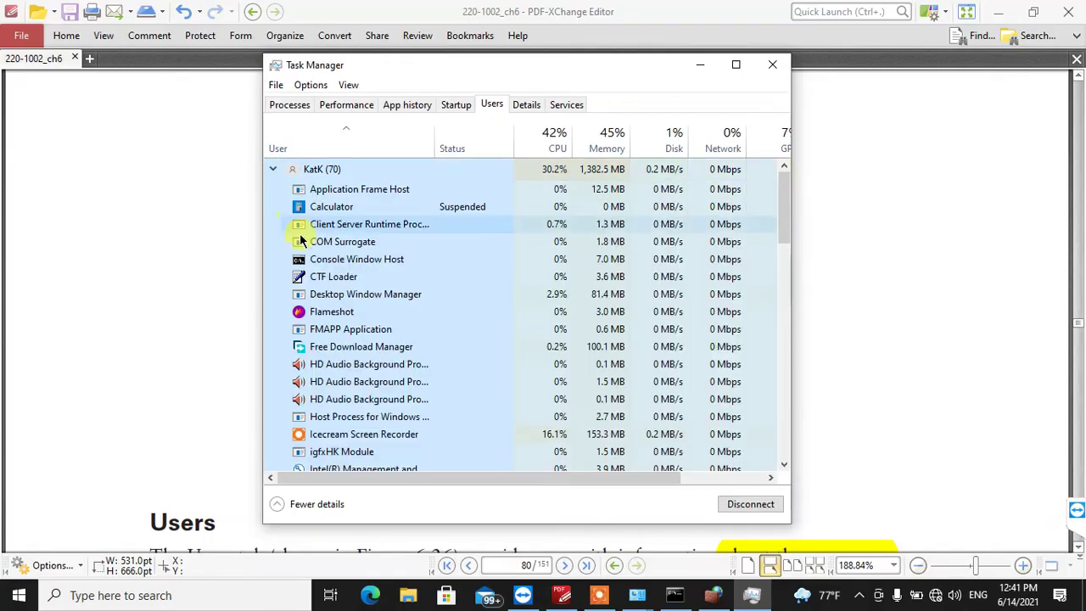
pyautogui.scroll(-2, 314, 373)
pyautogui.scroll(-14, 314, 374)
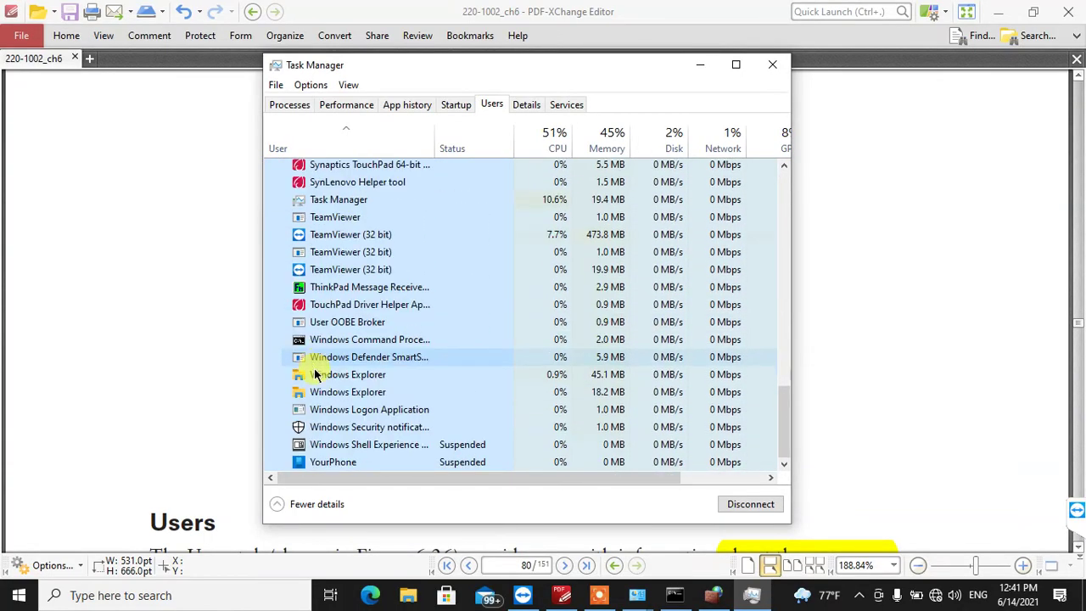
pyautogui.moveTo(352, 479); pyautogui.dragTo(550, 480)
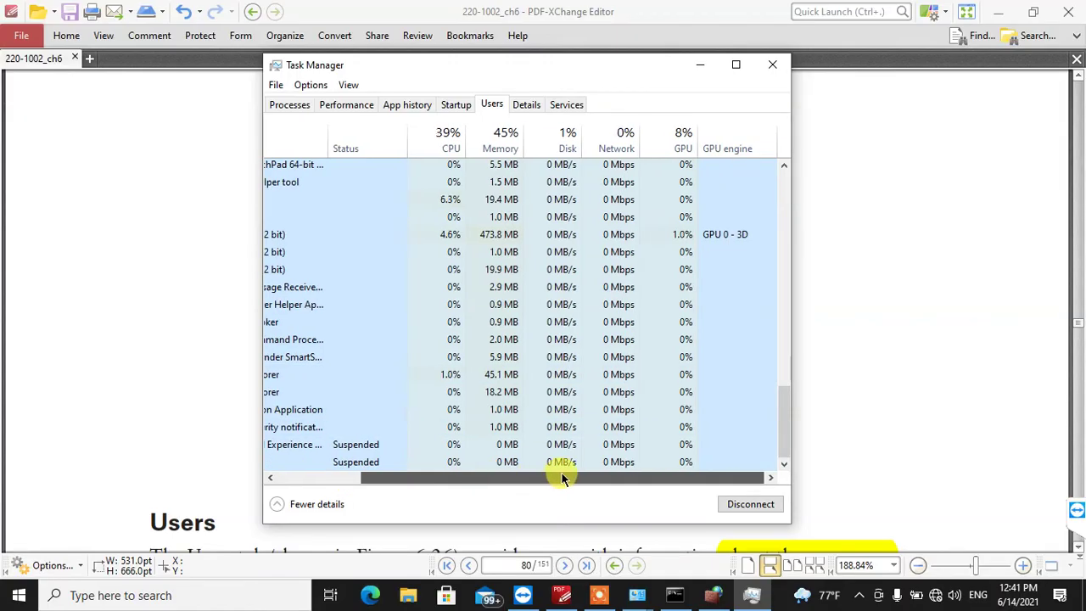
pyautogui.scroll(2, 428, 471)
pyautogui.scroll(-2, 553, 466)
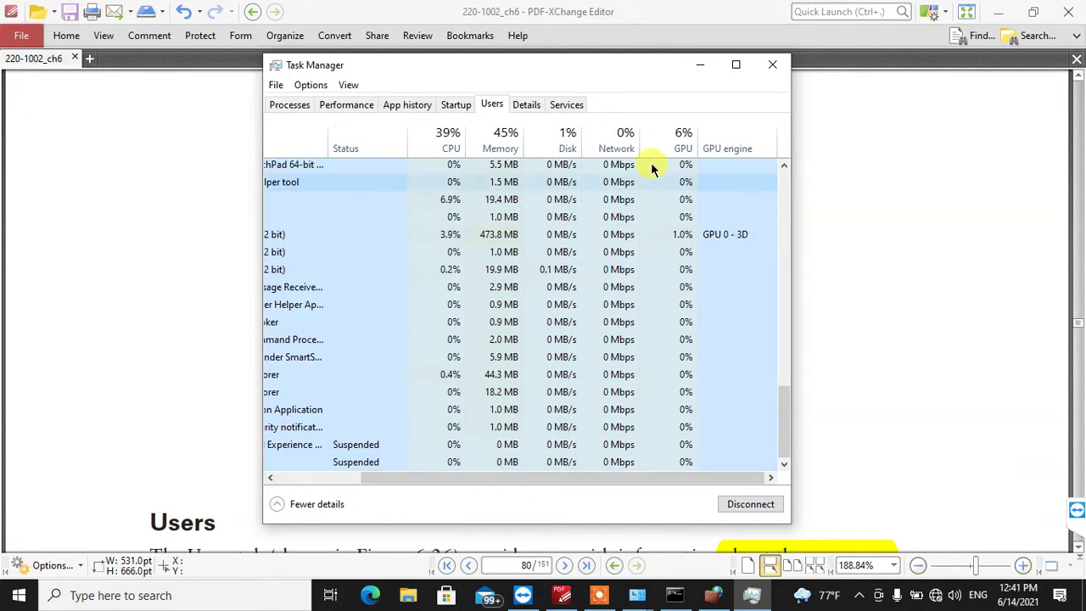
# - Add the Session column to the Users list
pyautogui.rightClick(376, 138)
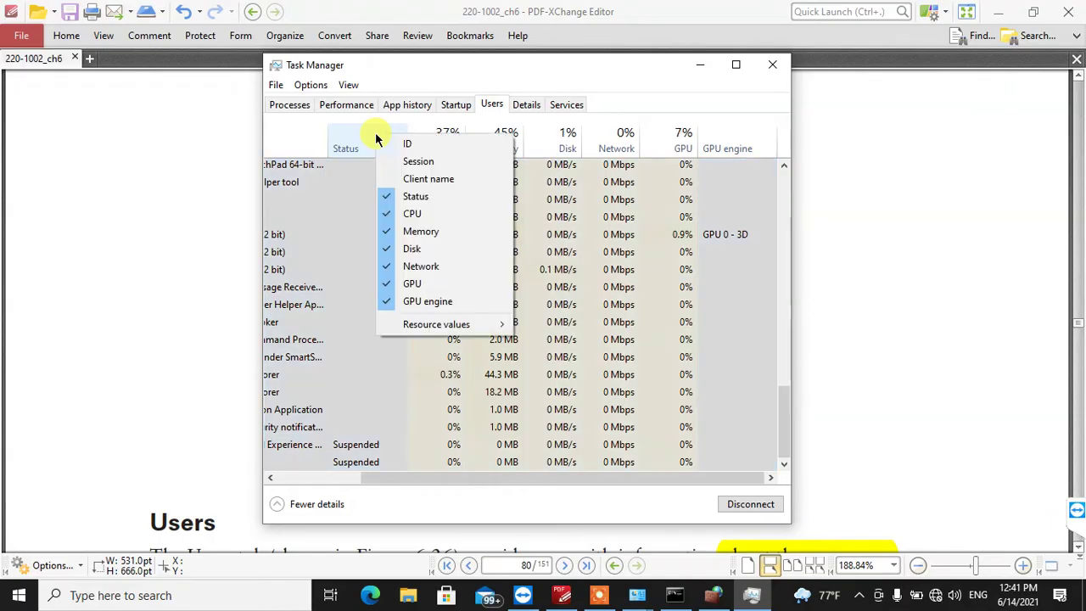
pyautogui.click(405, 161)
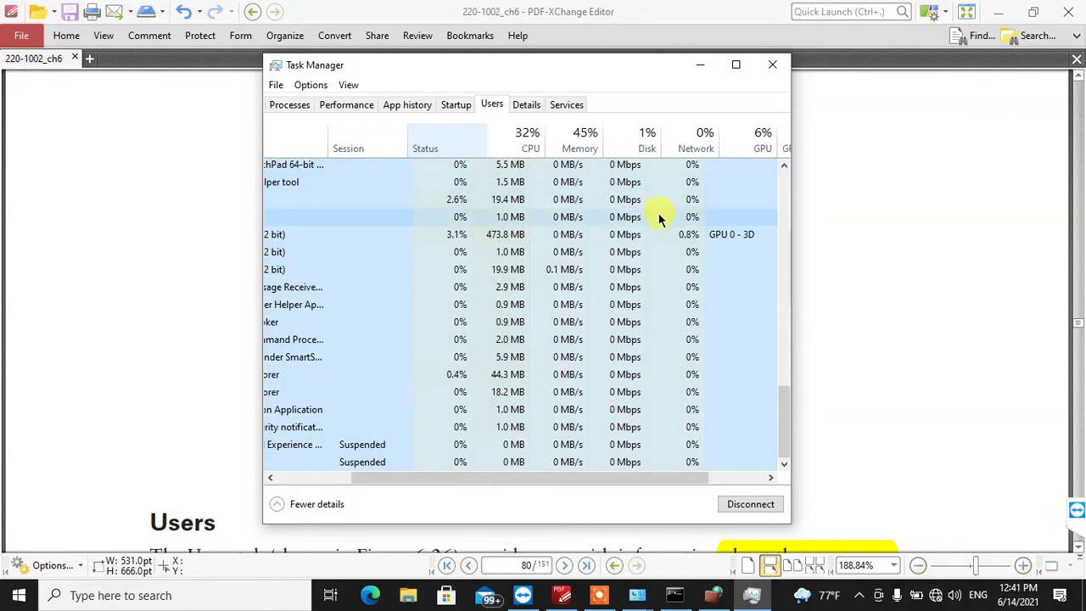
pyautogui.hscroll(-2, 399, 187)
# - Sort the Users list by user in both directions, then by session, and collapse the user's process list
pyautogui.click(399, 141)
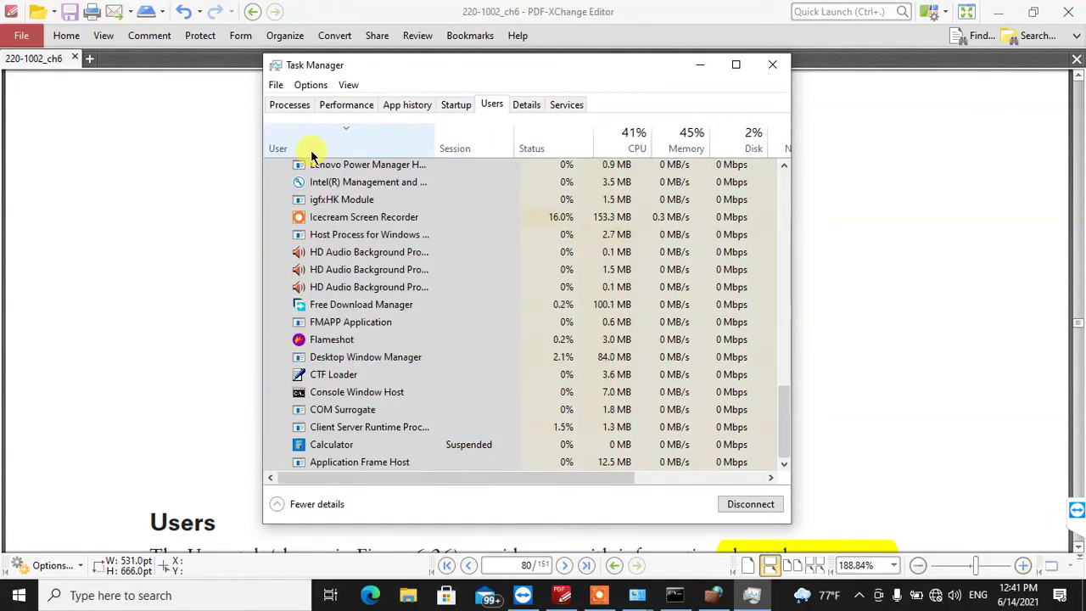
pyautogui.click(399, 145)
pyautogui.scroll(2, 458, 157)
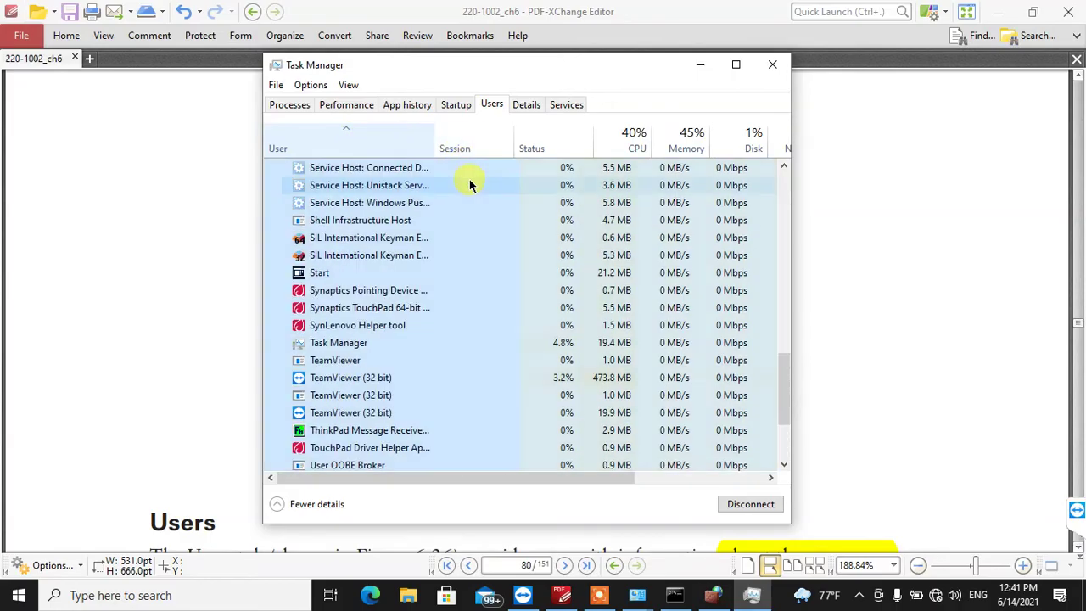
pyautogui.scroll(3, 459, 157)
pyautogui.click(458, 149)
pyautogui.scroll(8, 381, 161)
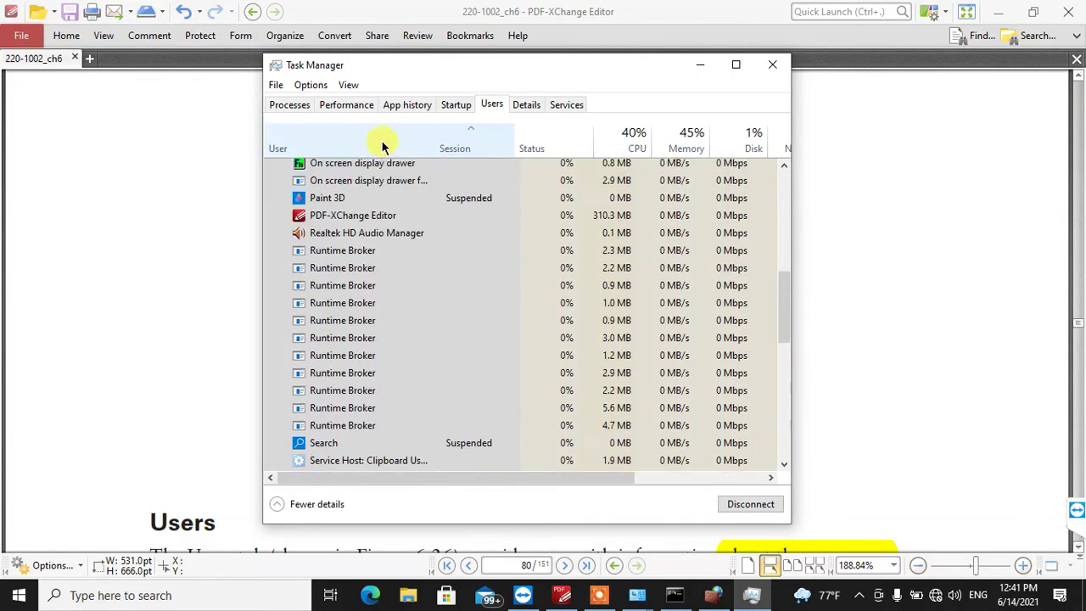
pyautogui.scroll(7, 313, 170)
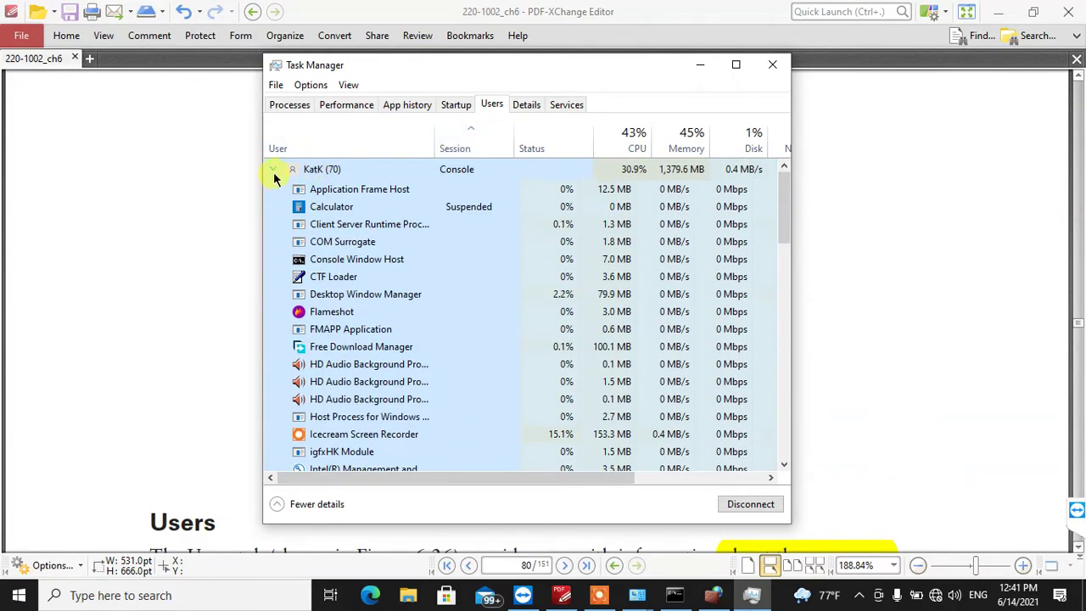
pyautogui.click(274, 171)
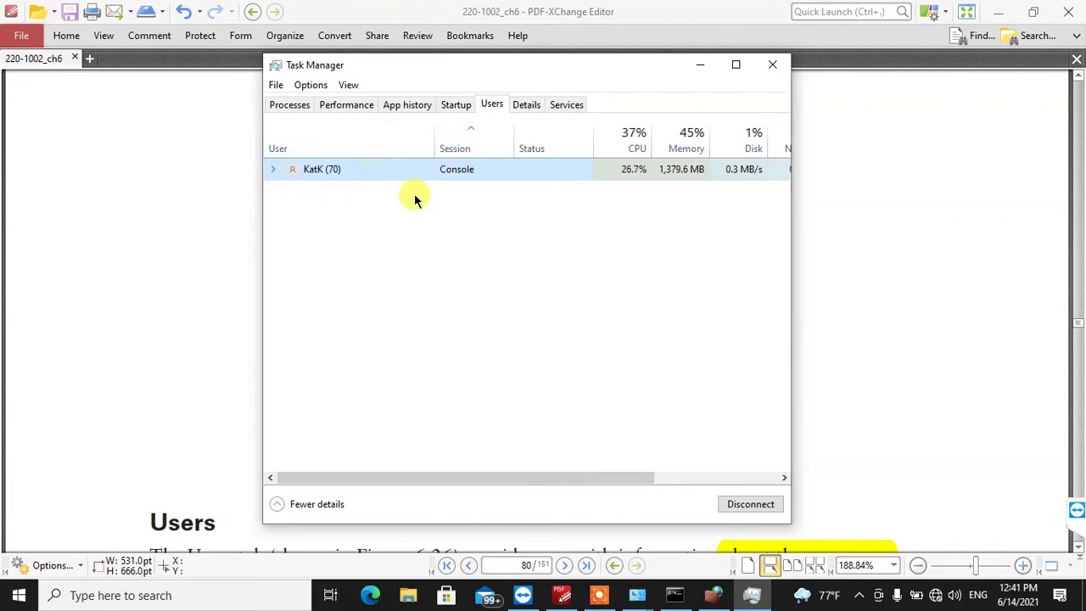
# - Add the Client name and ID columns to the Users list and check which columns are enabled
pyautogui.rightClick(396, 135)
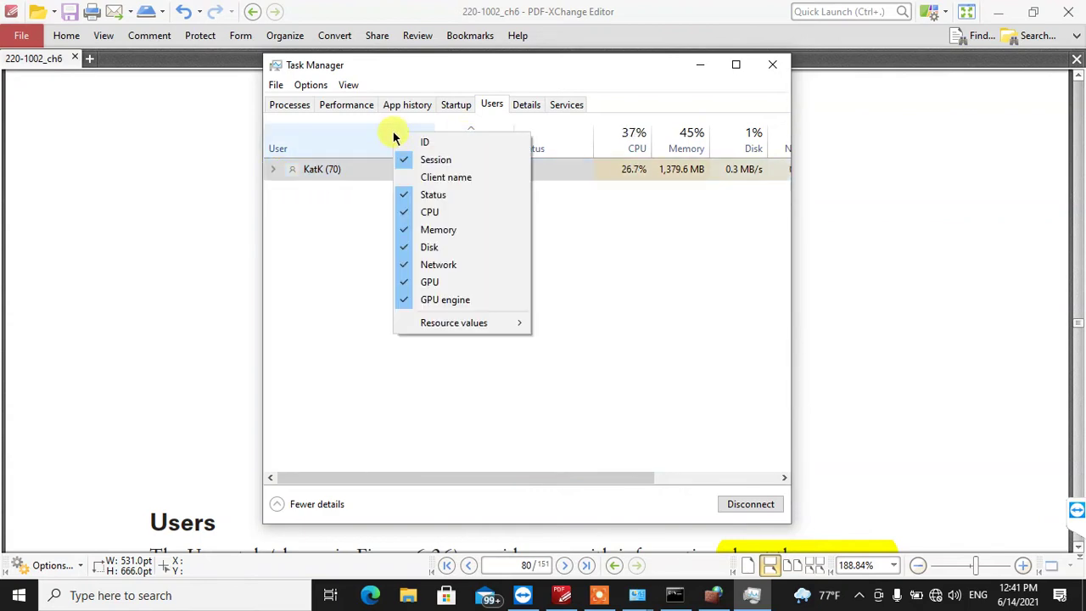
pyautogui.click(414, 181)
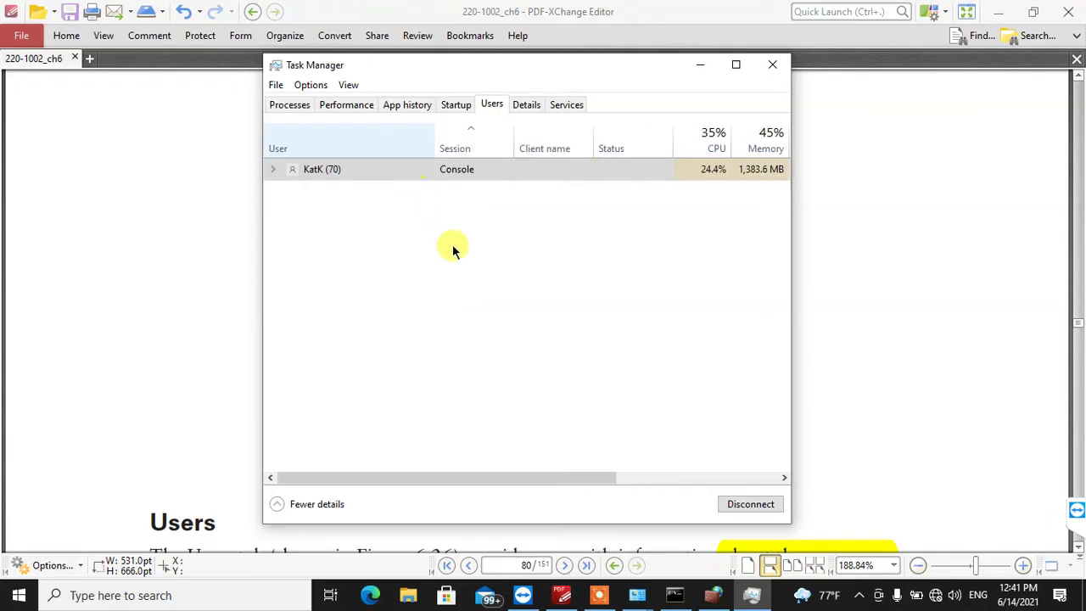
pyautogui.rightClick(386, 138)
pyautogui.click(403, 149)
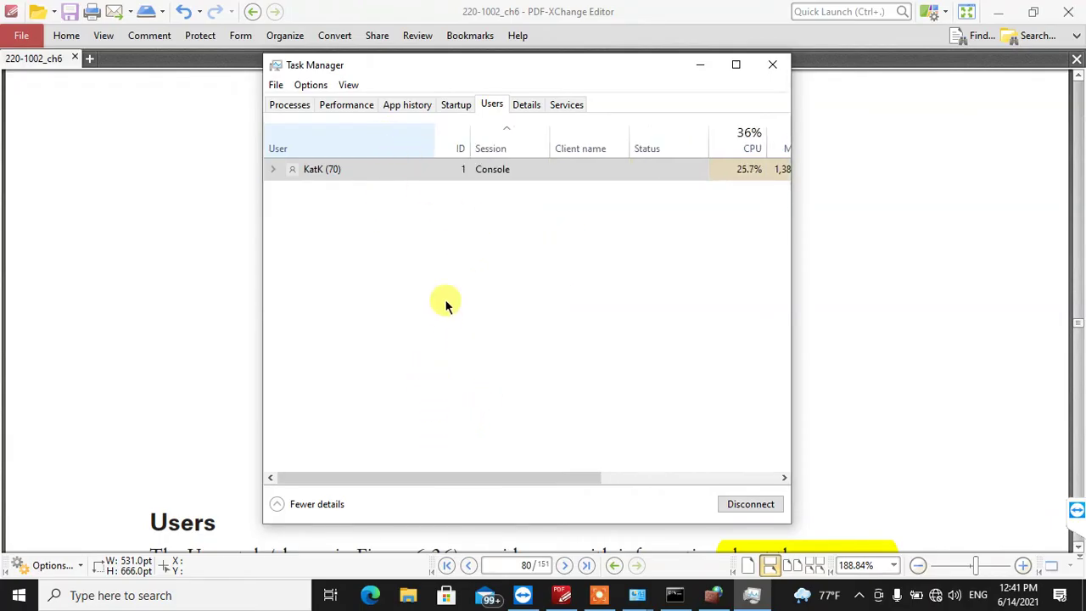
pyautogui.rightClick(360, 131)
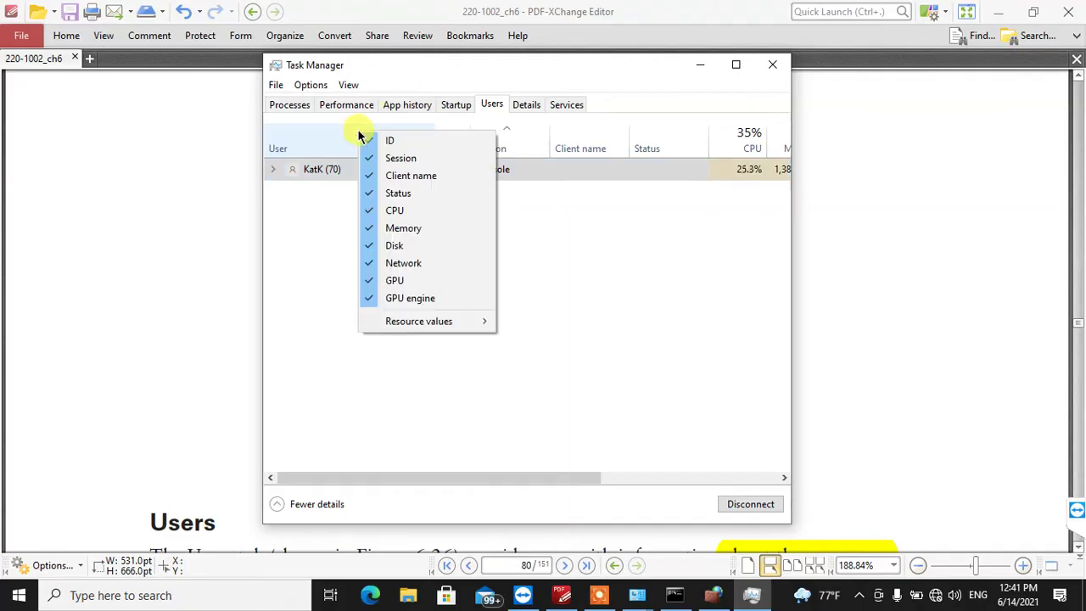
pyautogui.click(628, 301)
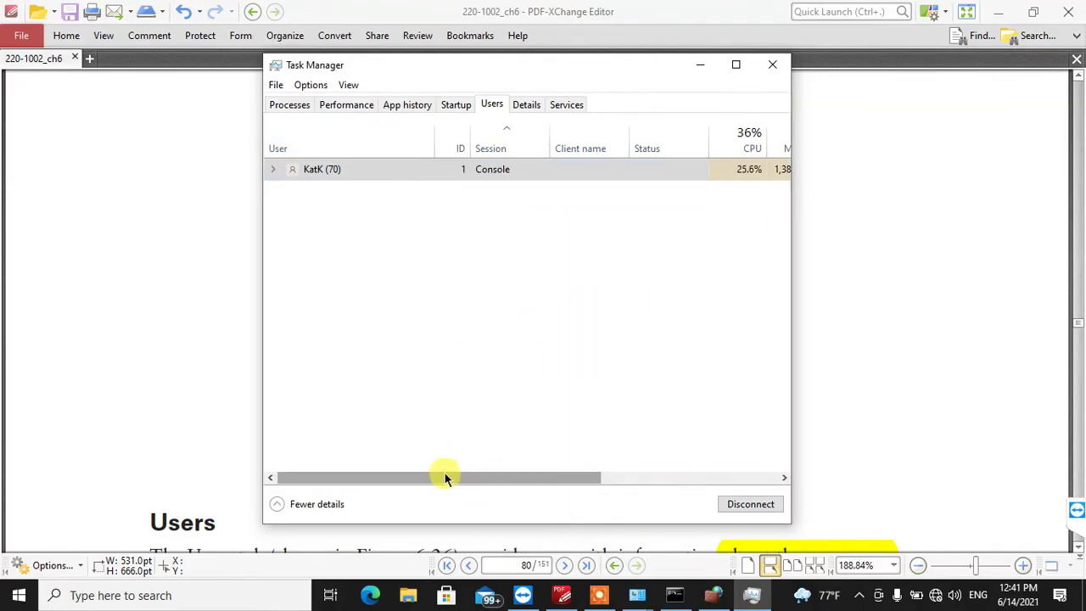
# - Hide the Client name column from the Users list and look across the remaining columns
pyautogui.rightClick(391, 153)
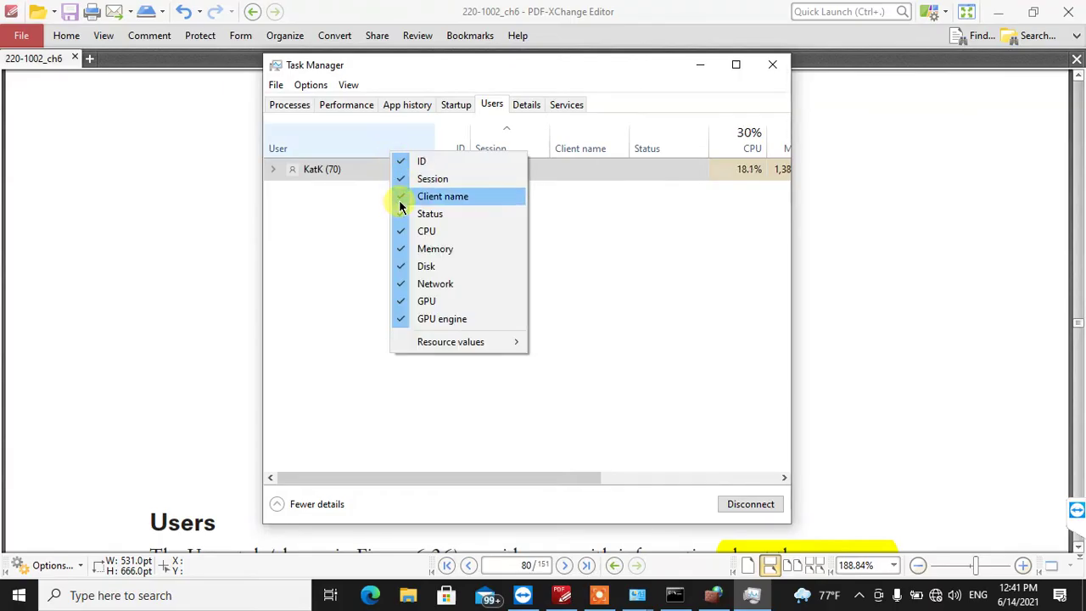
pyautogui.click(401, 201)
pyautogui.moveTo(396, 478); pyautogui.dragTo(496, 462)
pyautogui.click(371, 169)
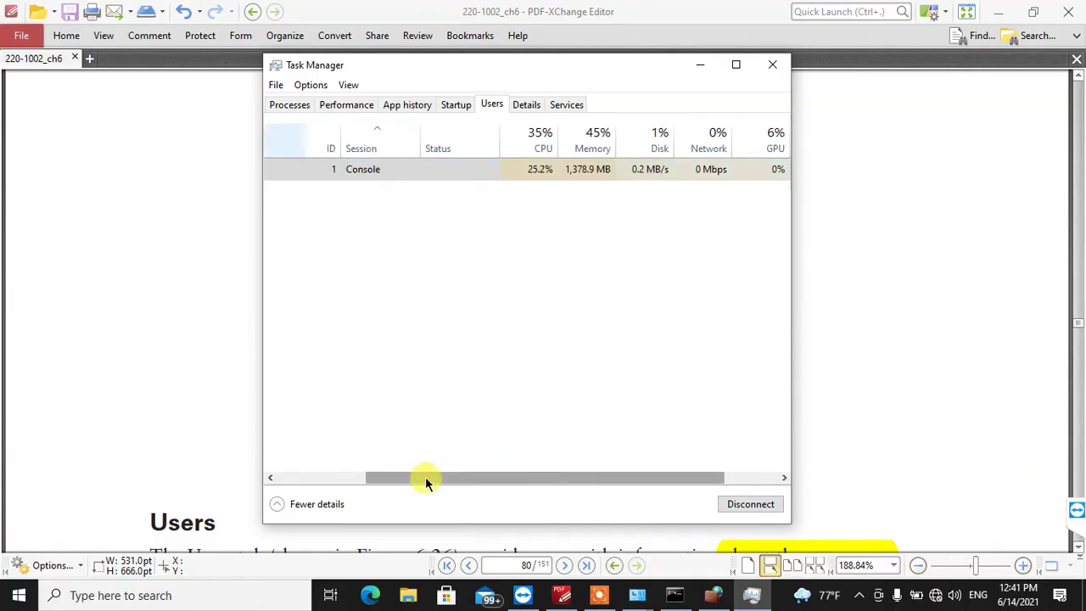
pyautogui.moveTo(427, 482); pyautogui.dragTo(291, 477)
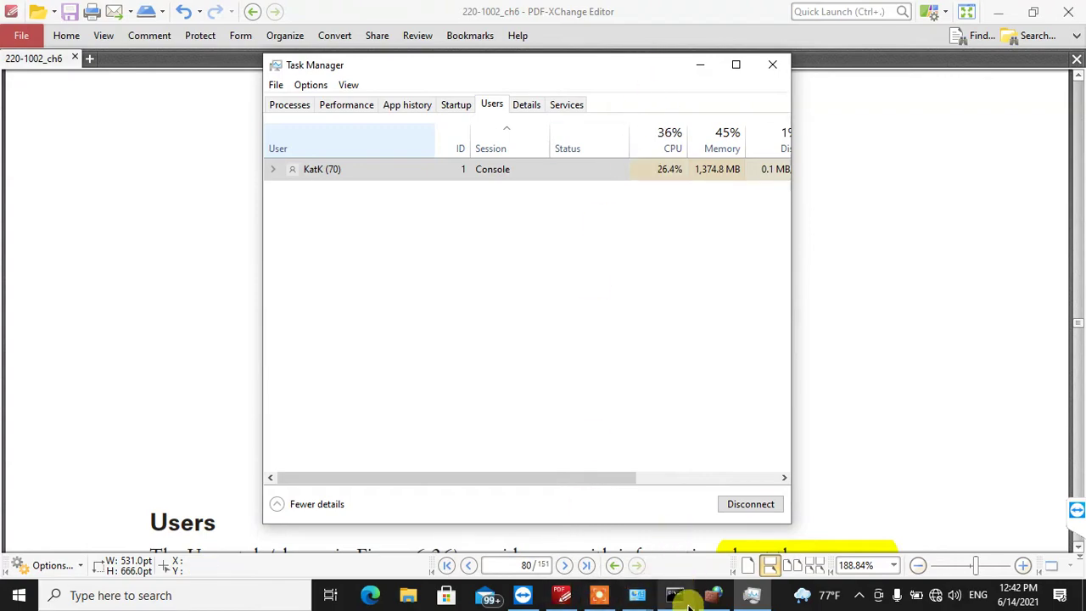
# - Switch back to the PDF and review the Windows 10 user functions note and the Details section up to Figure 6.27
pyautogui.click(563, 595)
pyautogui.scroll(-10, 475, 347)
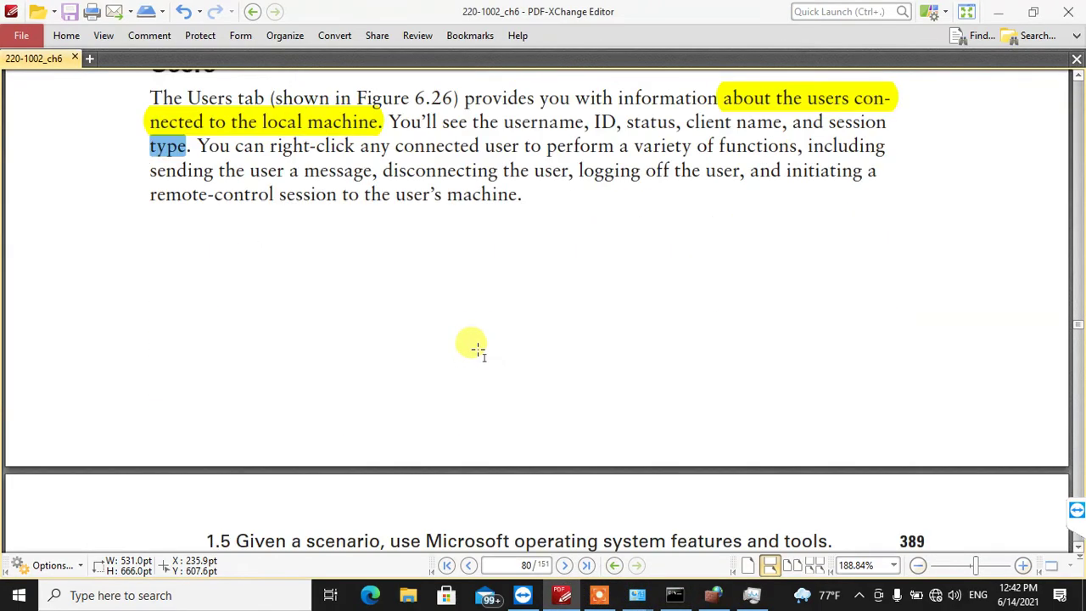
pyautogui.scroll(-10, 480, 352)
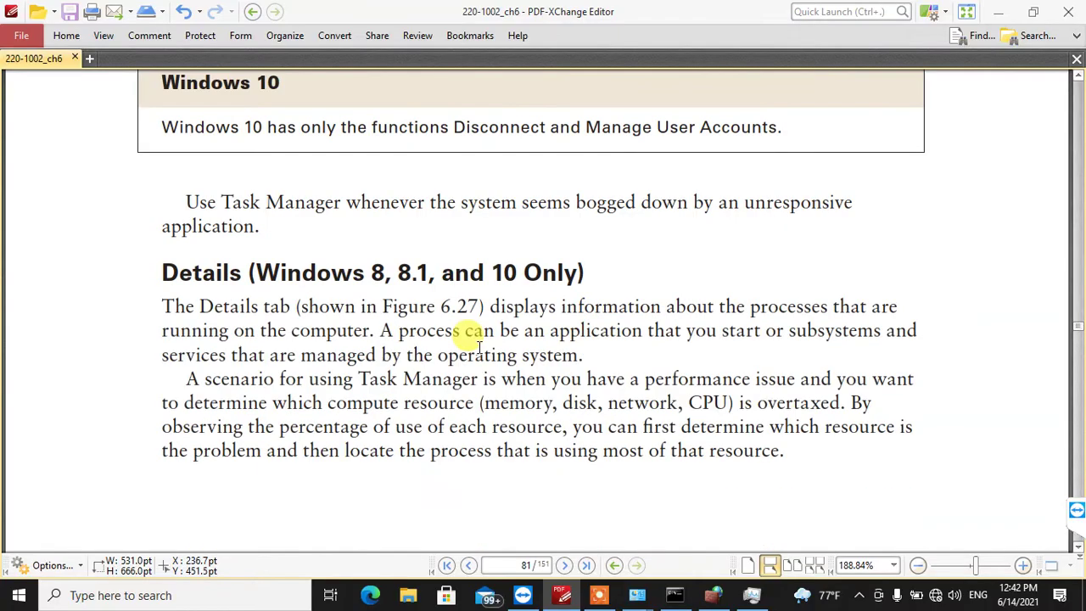
pyautogui.scroll(-6, 479, 348)
pyautogui.scroll(5, 475, 345)
pyautogui.scroll(-13, 475, 347)
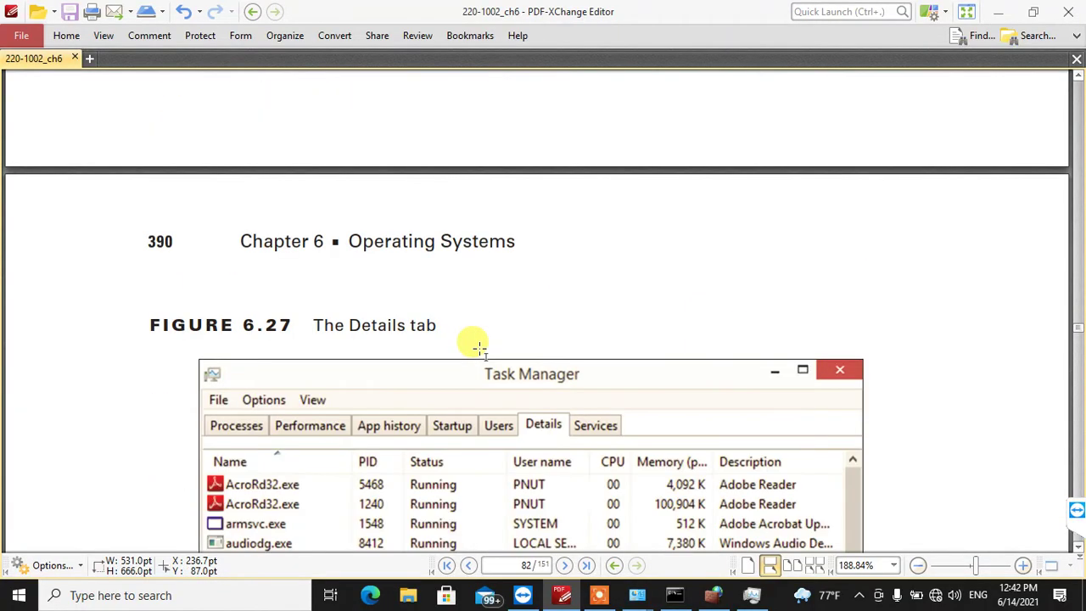
# - Continue to the Disk Management section on page 82 and read how to access and use the tool
pyautogui.scroll(-14, 438, 254)
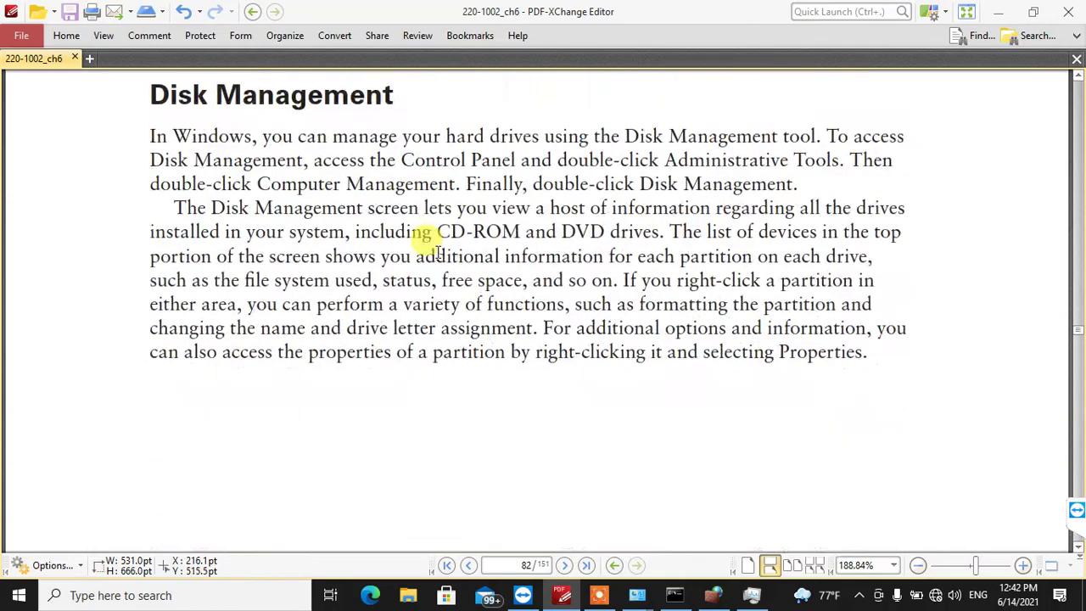
pyautogui.scroll(4, 437, 251)
pyautogui.scroll(-3, 437, 251)
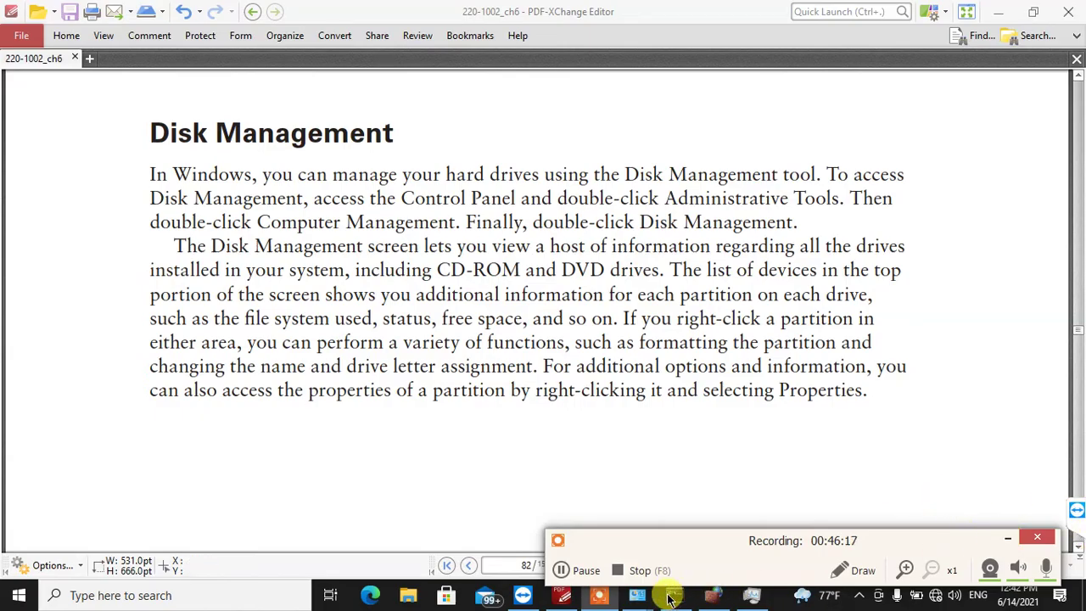
pyautogui.click(603, 599)
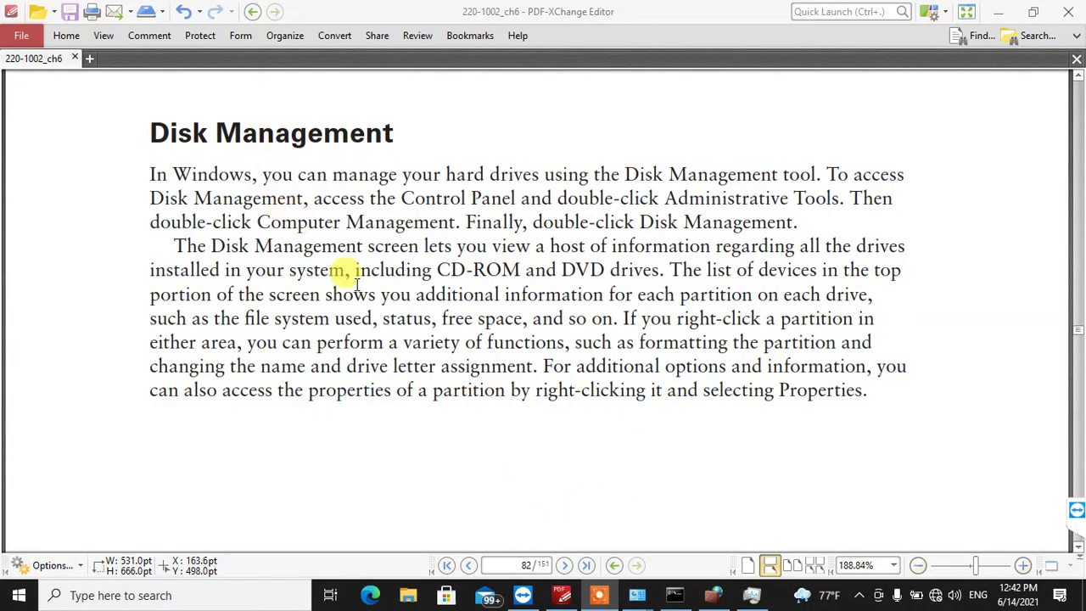
# - Highlight the Disk Management tool's name in the text and look ahead to the disk partitioning paragraph on page 83
pyautogui.moveTo(624, 173); pyautogui.dragTo(811, 175)
pyautogui.scroll(-5, 615, 243)
pyautogui.scroll(-6, 636, 233)
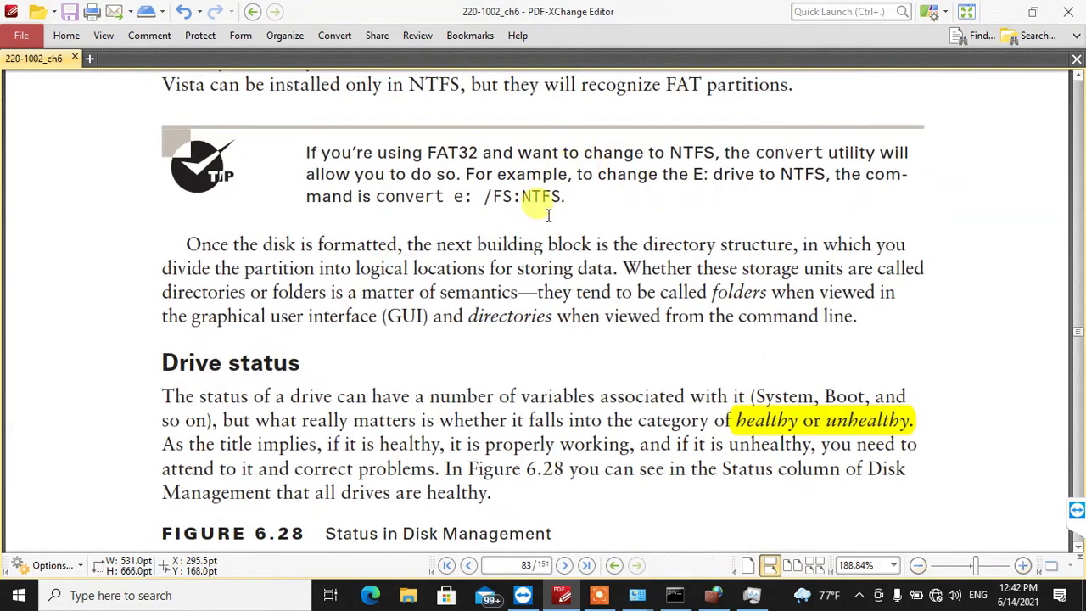
pyautogui.scroll(4, 475, 223)
pyautogui.scroll(1, 475, 225)
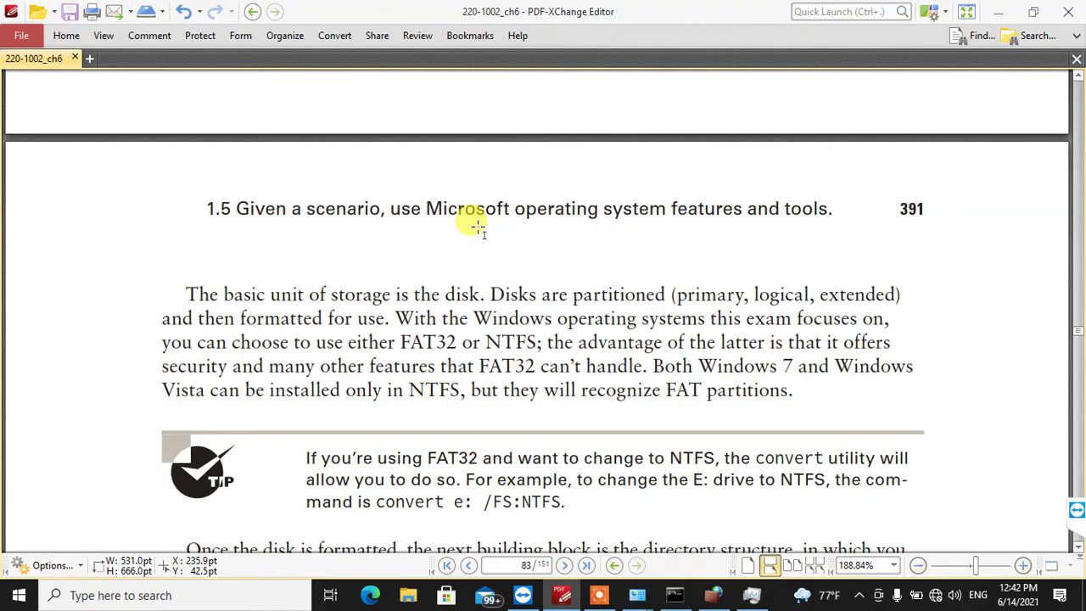
# - Launch Disk Management with diskmgmt.msc, view the actions available for the D: volume, and return to the PDF
pyautogui.press('super+r')
pyautogui.write('disk')
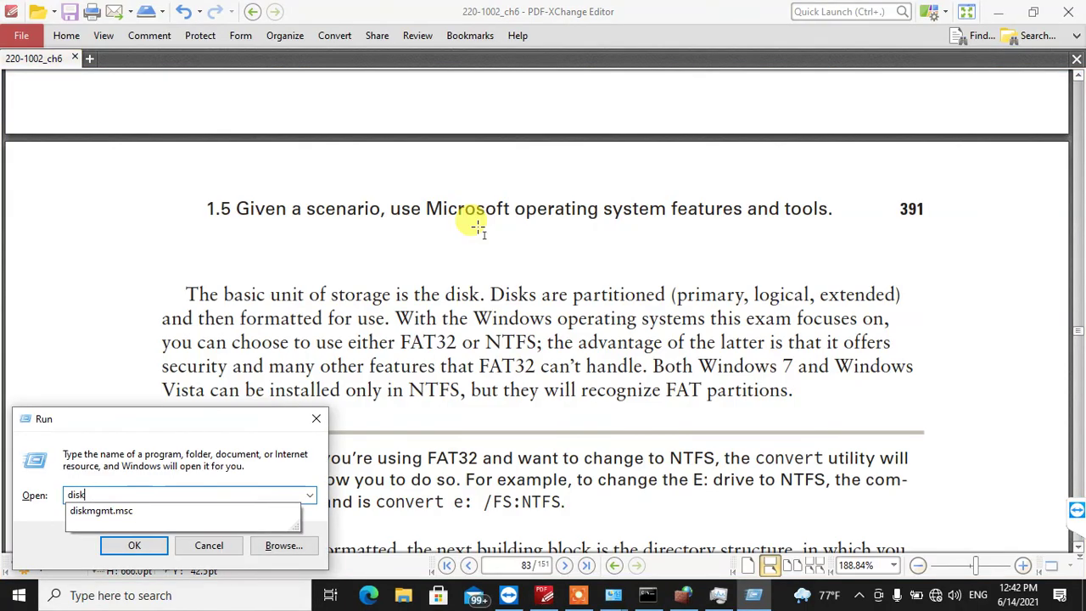
pyautogui.write('mgmt.msc')
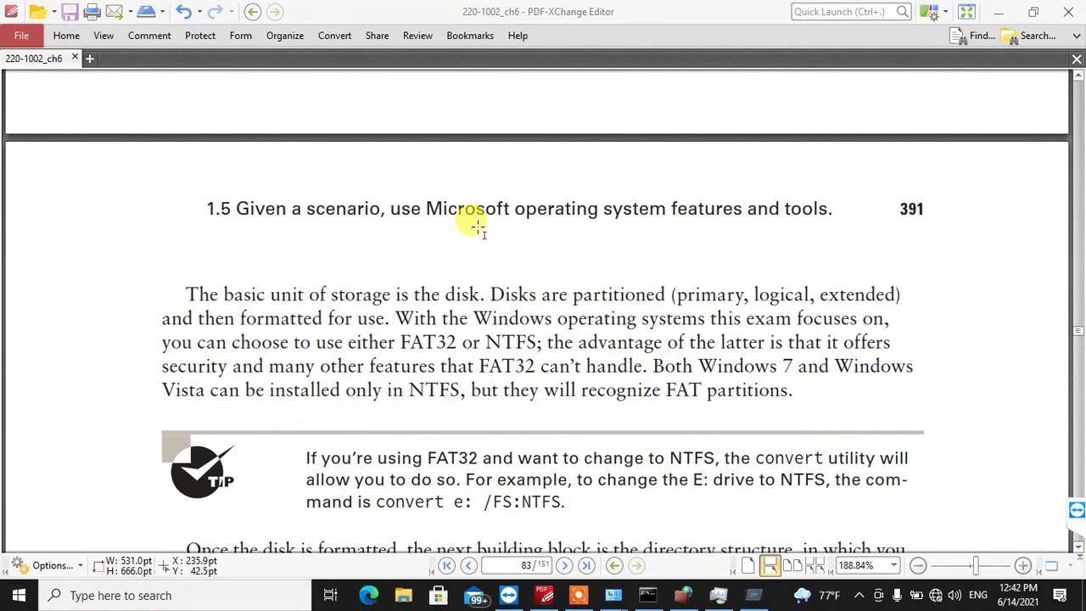
pyautogui.press('Return')
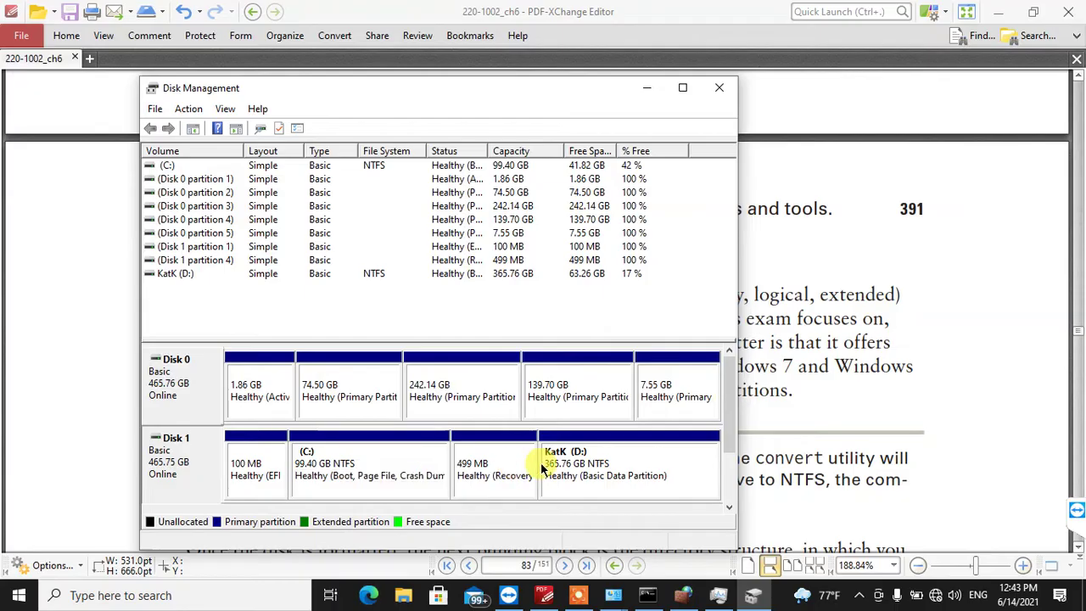
pyautogui.rightClick(621, 461)
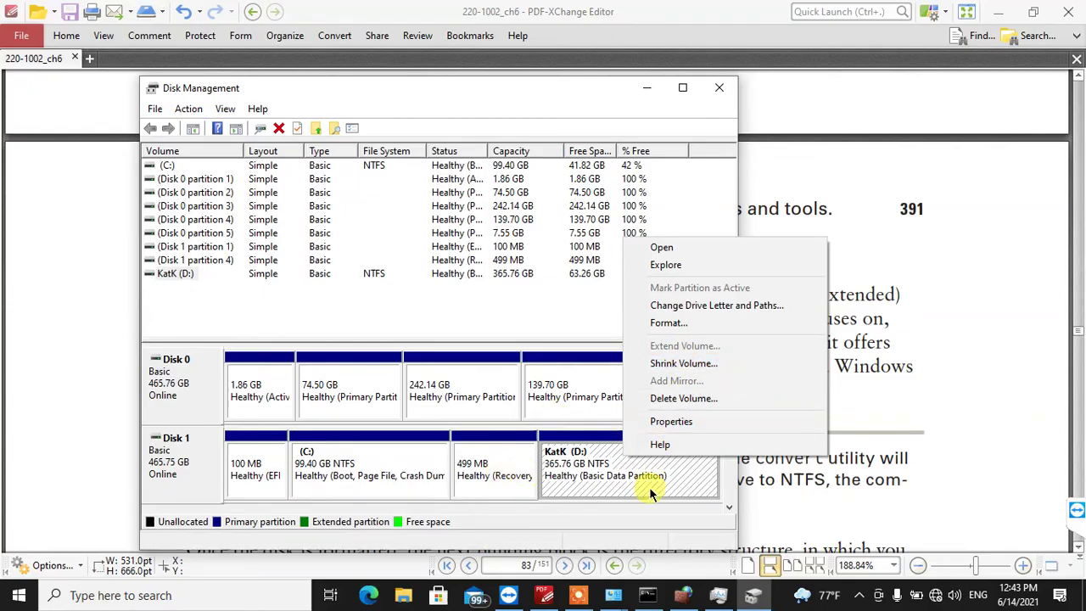
pyautogui.click(68, 390)
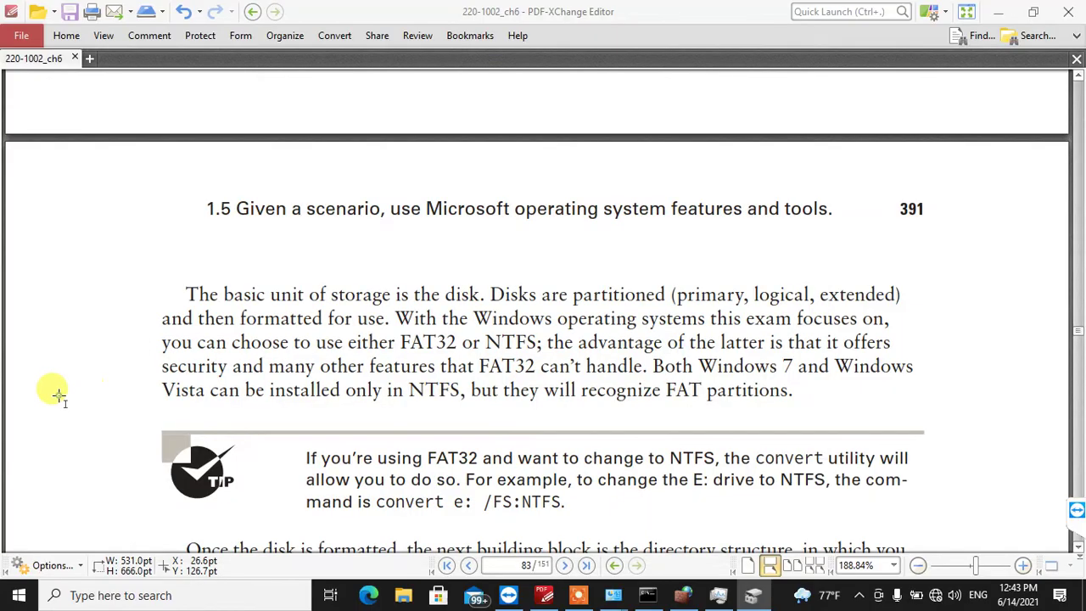
# - Read the Drive status section on page 83 and examine Figure 6.28, including its Status column and disk layout
pyautogui.scroll(-5, 500, 331)
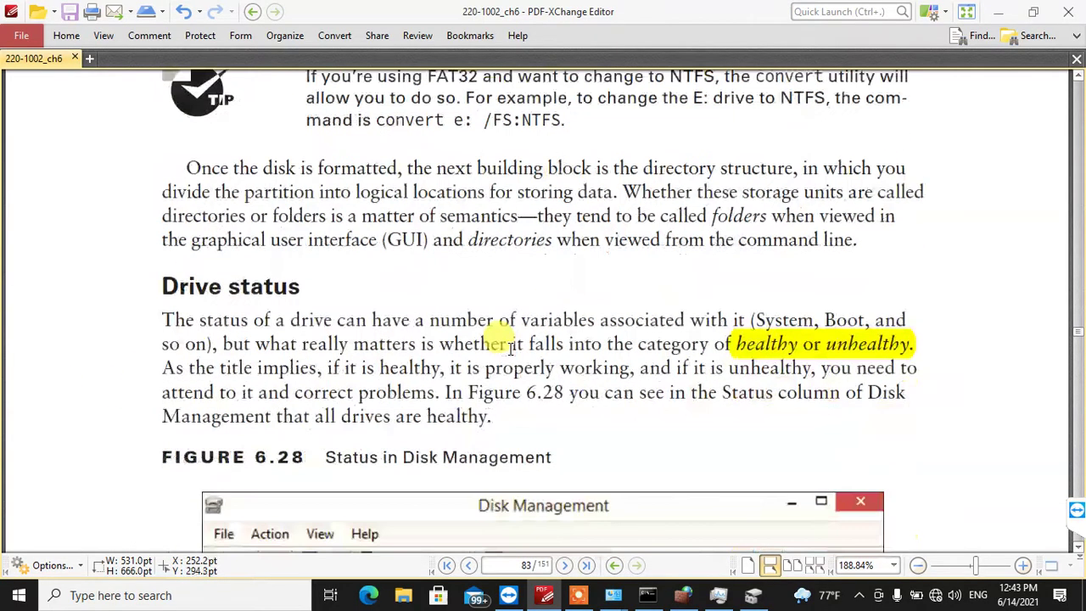
pyautogui.scroll(-1, 272, 323)
pyautogui.doubleClick(204, 212)
pyautogui.doubleClick(263, 211)
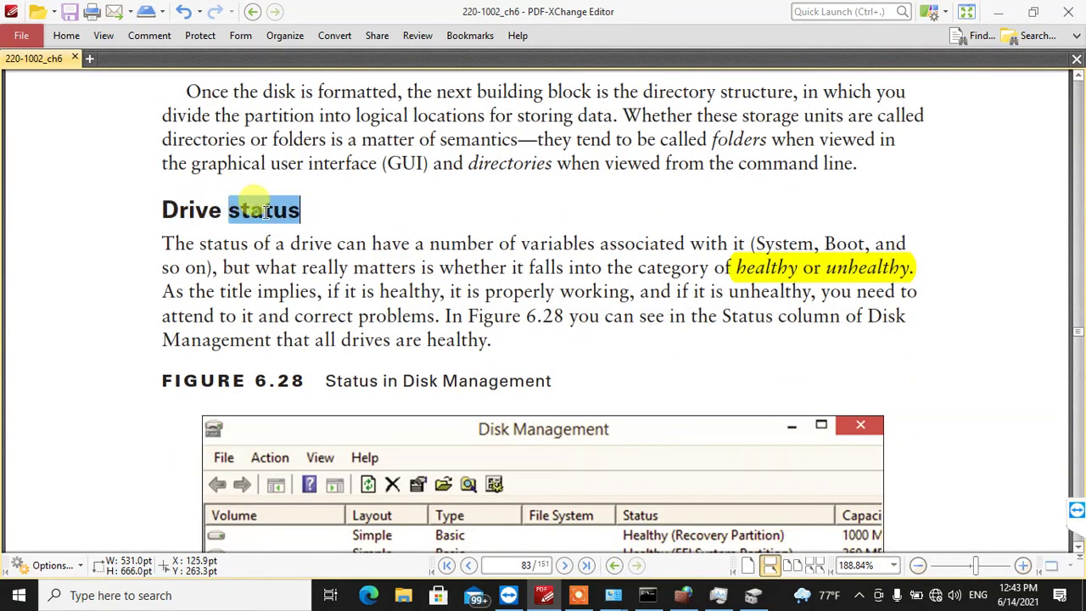
pyautogui.scroll(-1, 656, 295)
pyautogui.scroll(-4, 656, 295)
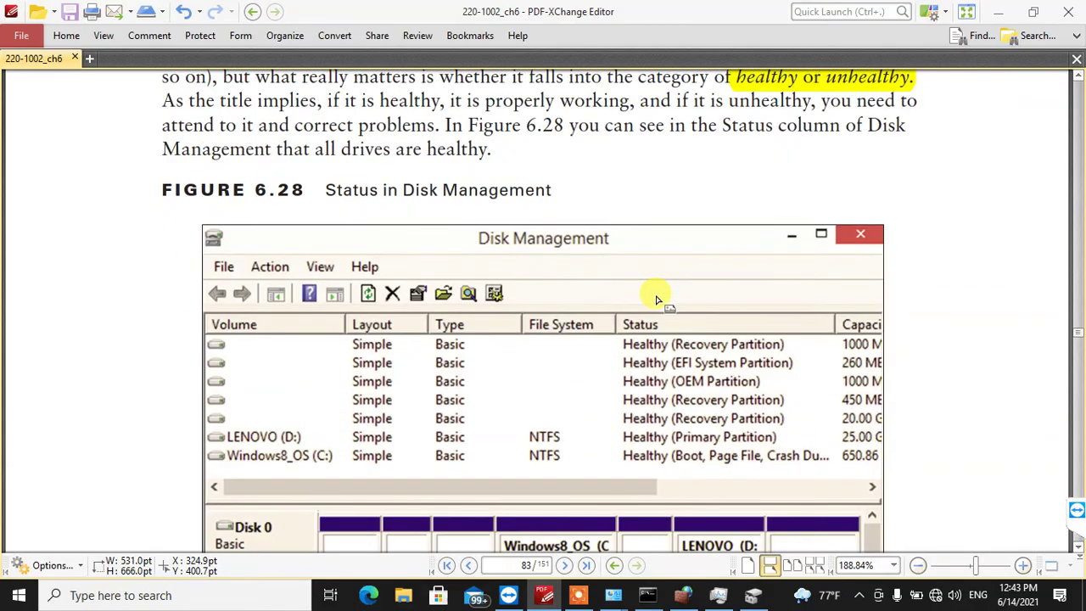
pyautogui.scroll(2, 656, 298)
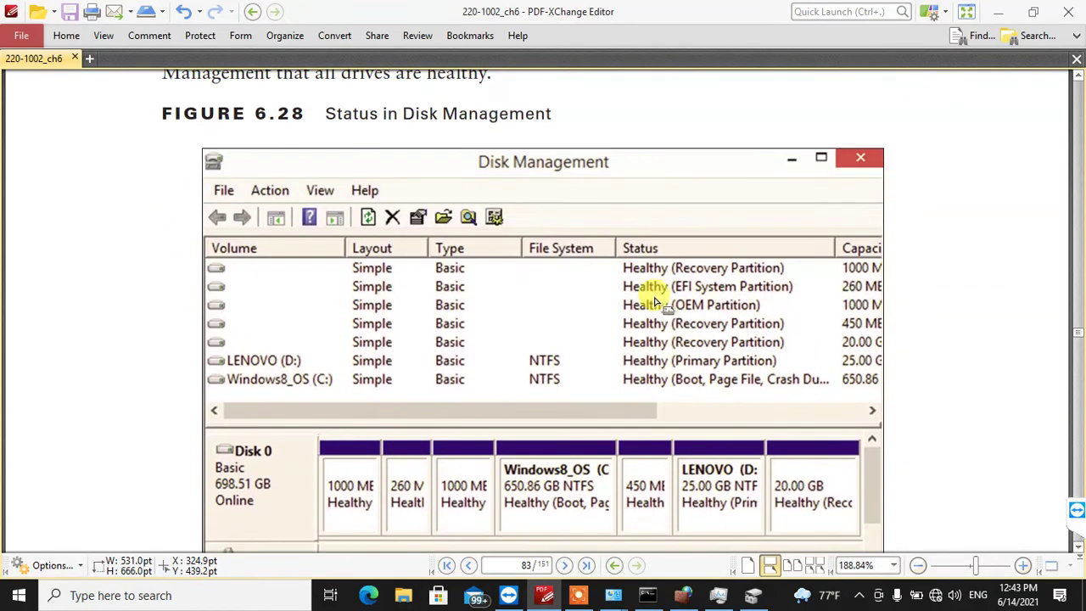
pyautogui.scroll(-3, 636, 306)
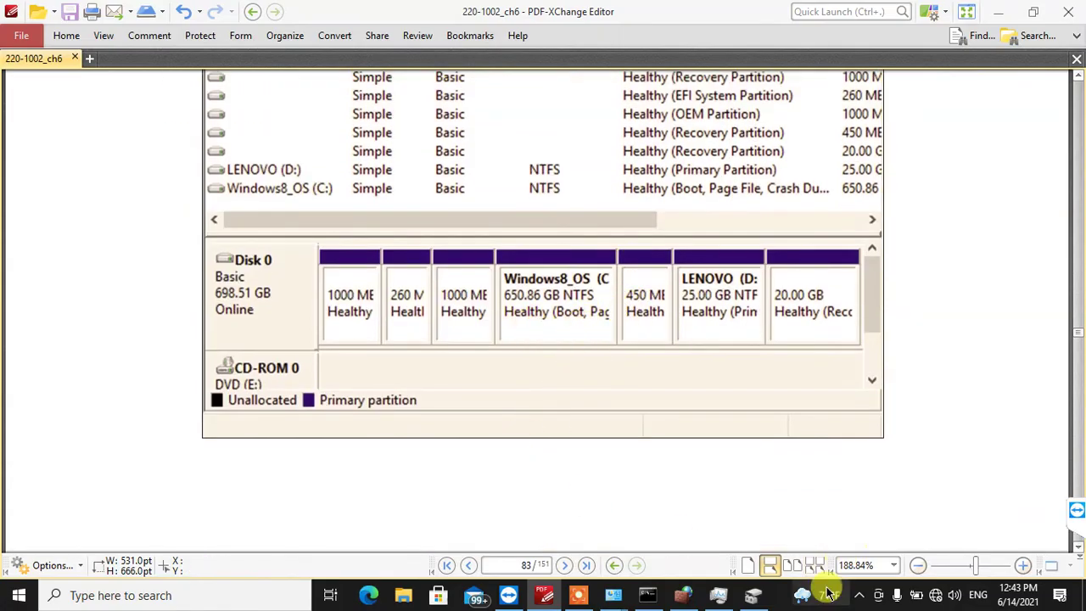
# - Compare the figure with the live Disk Management window, close that window, and continue to page 84 of the PDF
pyautogui.click(753, 595)
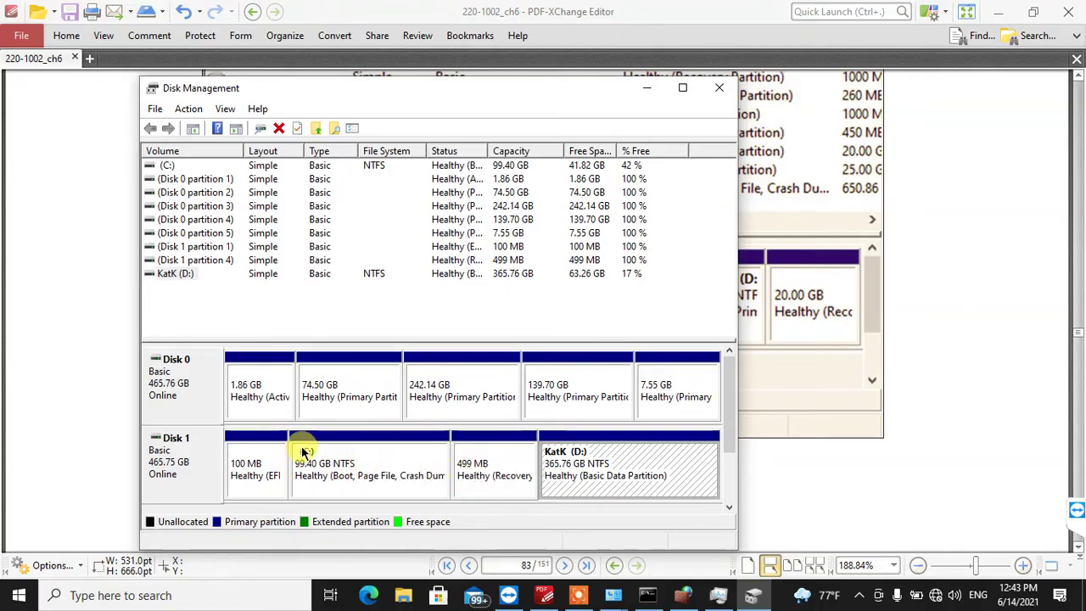
pyautogui.click(711, 95)
pyautogui.scroll(-5, 424, 230)
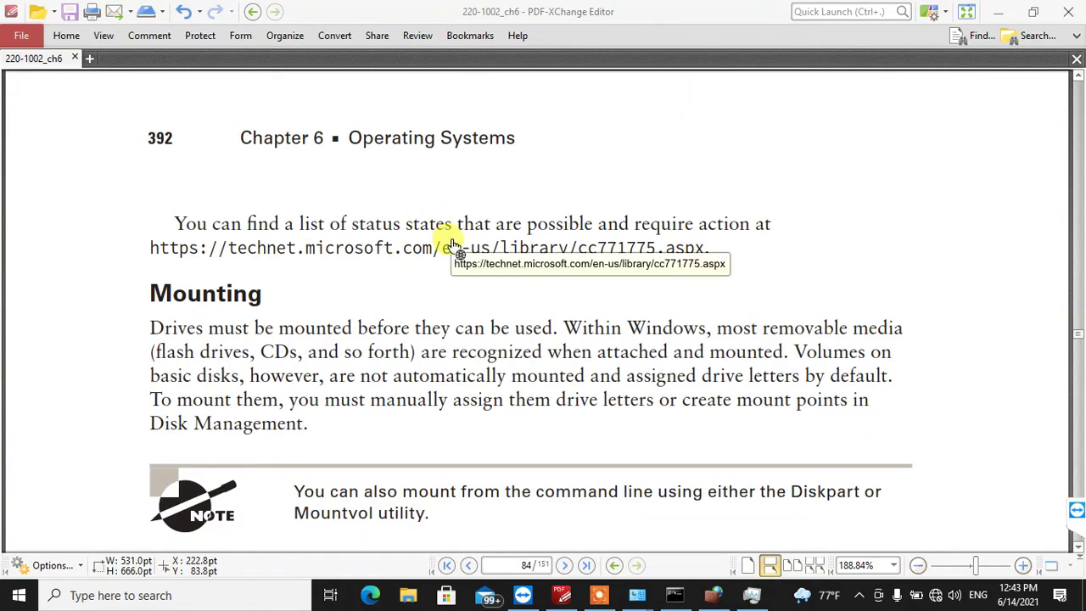
# - Close Task Manager and launch Disk Management again with diskmgmt.msc
pyautogui.click(749, 594)
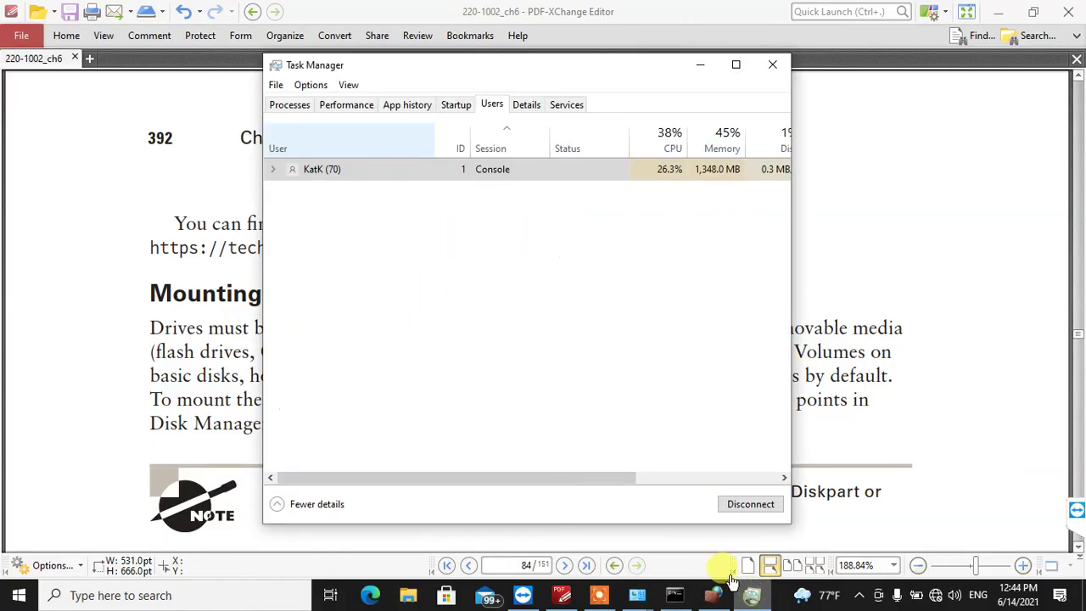
pyautogui.click(771, 64)
pyautogui.press('super+r')
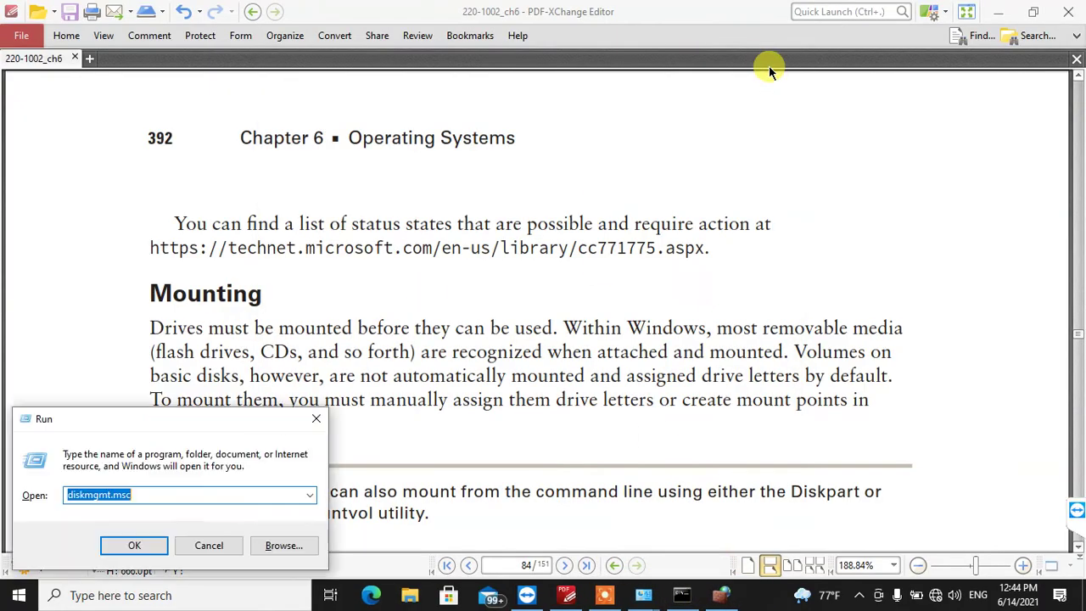
pyautogui.press('Escape')
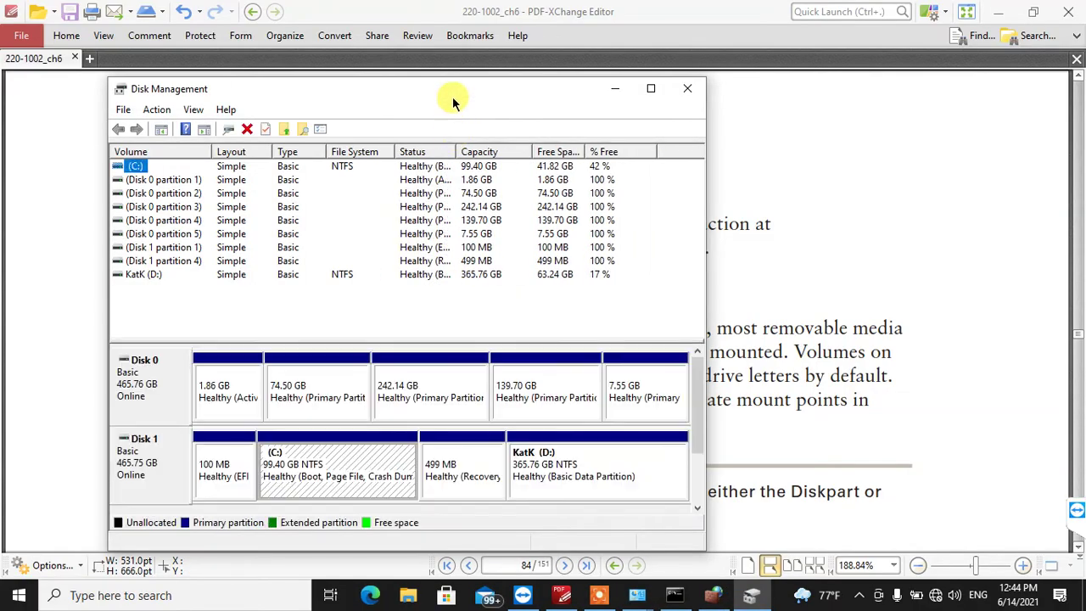
# - Examine the partitions on Disk 0 and Disk 1 one after another, then close Disk Management
pyautogui.moveTo(455, 92); pyautogui.dragTo(504, 83)
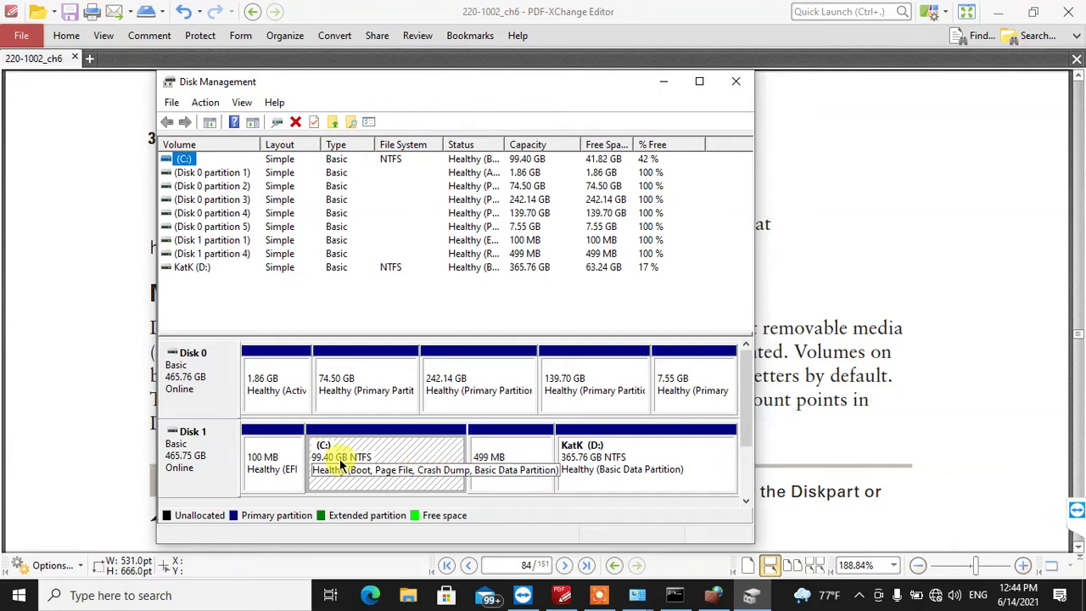
pyautogui.click(368, 397)
pyautogui.click(517, 459)
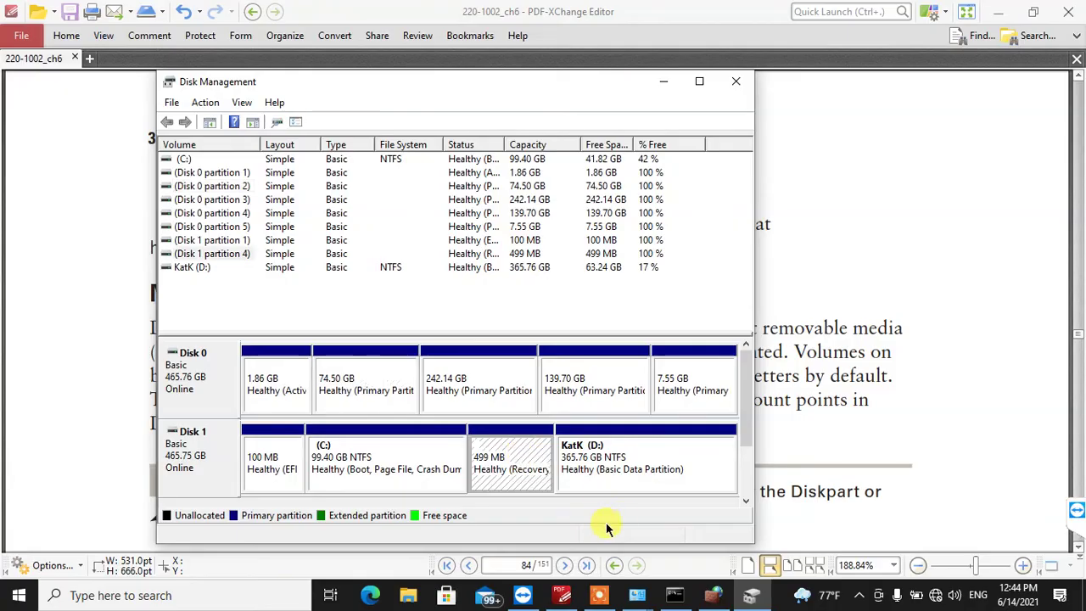
pyautogui.click(632, 485)
pyautogui.press('Home')
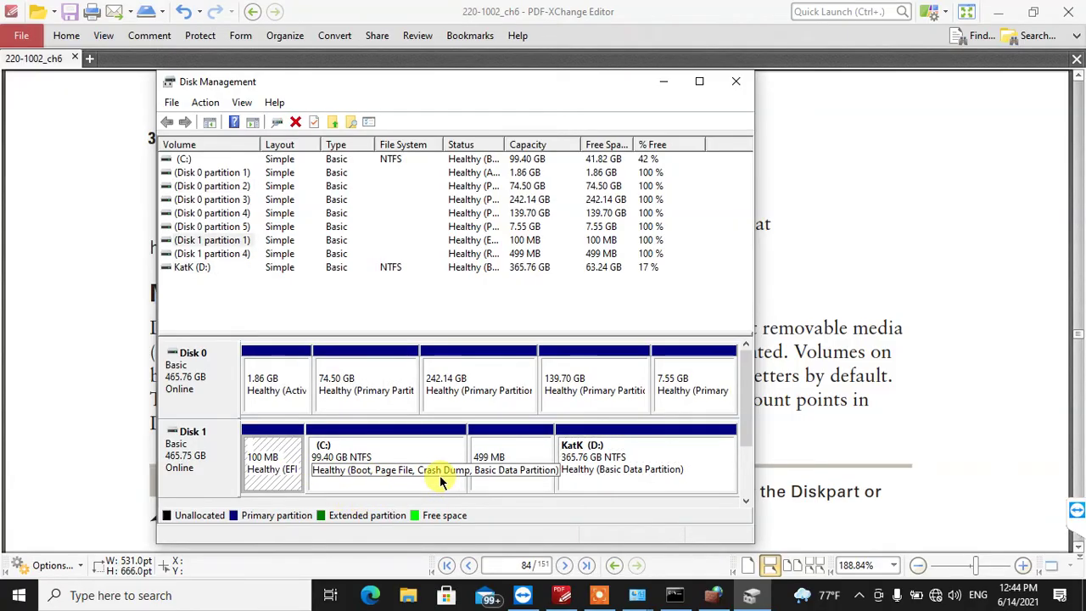
pyautogui.moveTo(495, 85); pyautogui.dragTo(590, 81)
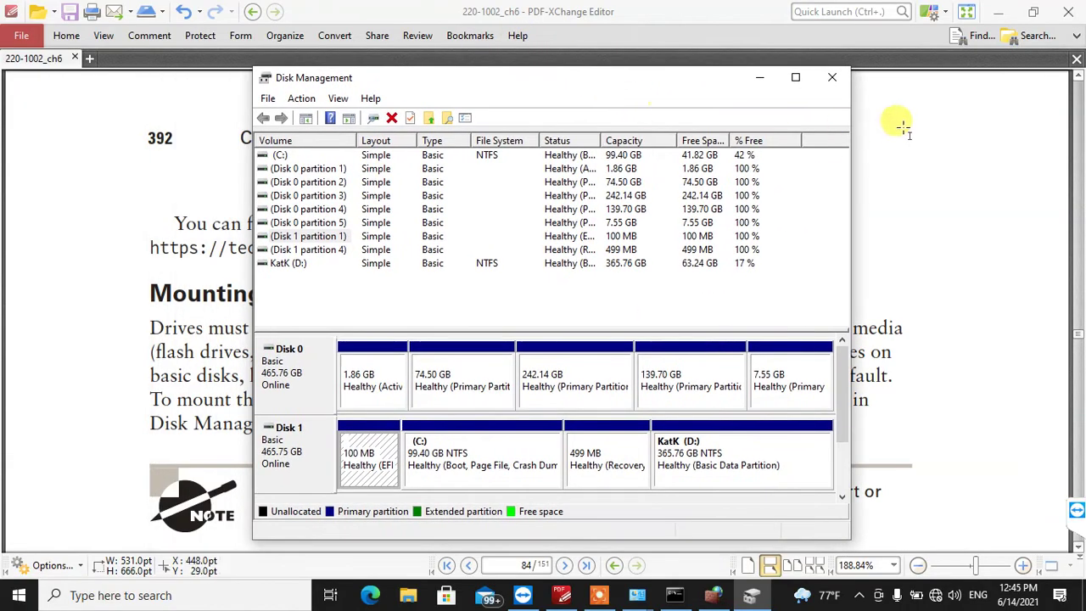
pyautogui.click(832, 79)
# - Locate the Mounting section on page 84, mark its heading, and bring its paragraph and note into view
pyautogui.scroll(-3, 528, 206)
pyautogui.scroll(3, 313, 222)
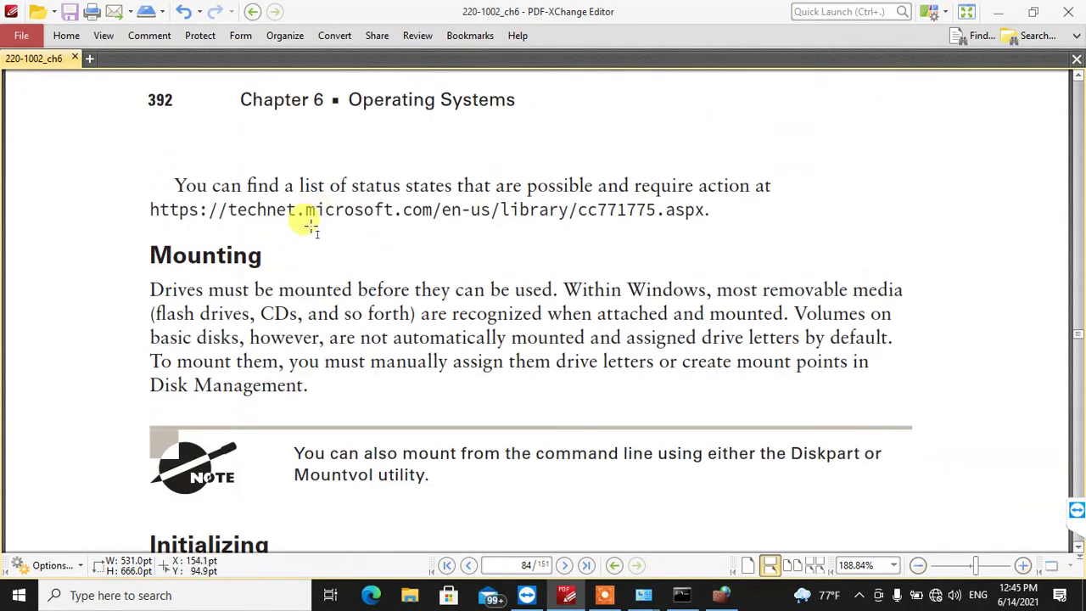
pyautogui.doubleClick(165, 256)
pyautogui.scroll(-1, 334, 252)
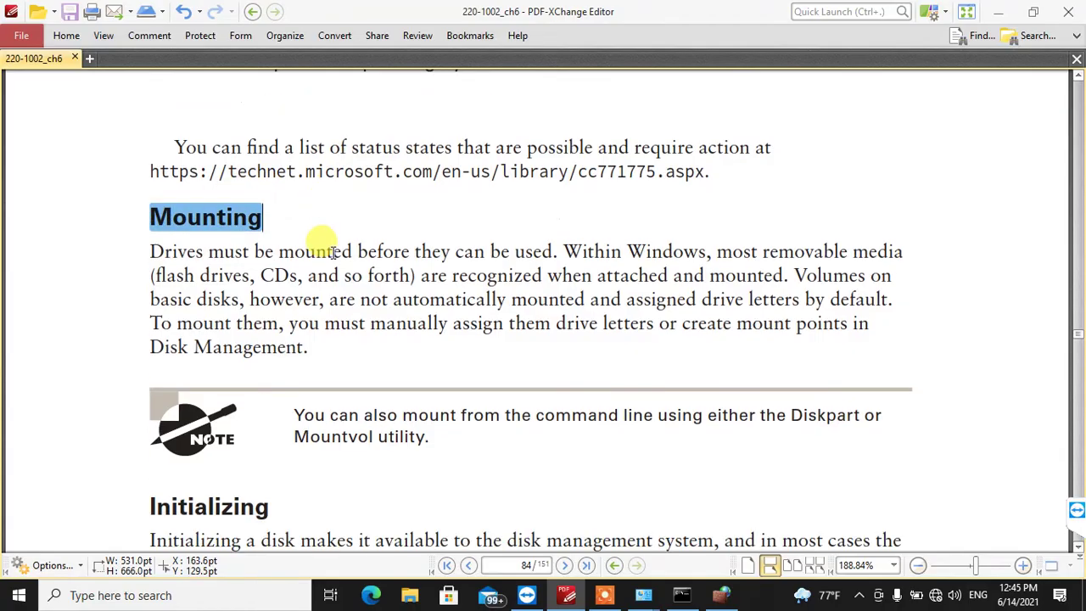
pyautogui.scroll(-2, 265, 222)
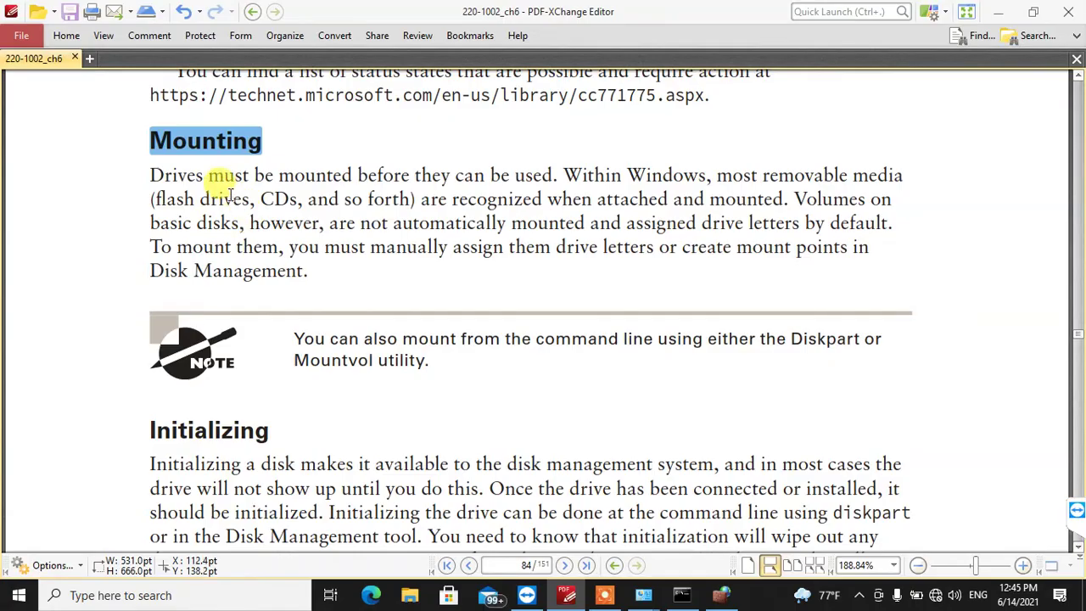
# - Read the opening of the Mounting paragraph about mounting drives before use, up to the removable media mention
pyautogui.doubleClick(328, 180)
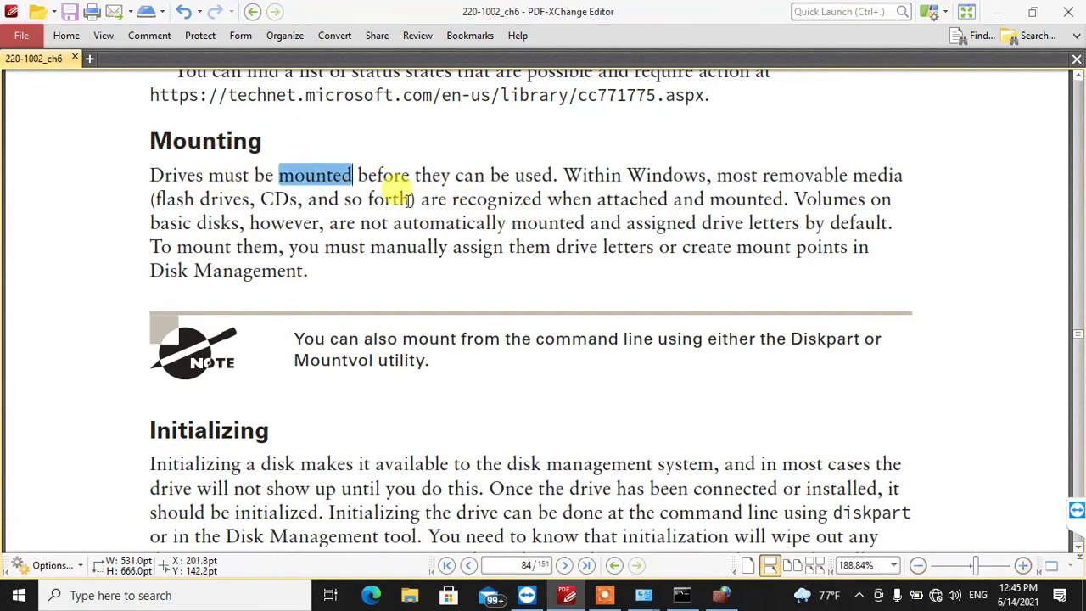
pyautogui.click(443, 177)
pyautogui.doubleClick(527, 175)
pyautogui.click(266, 177)
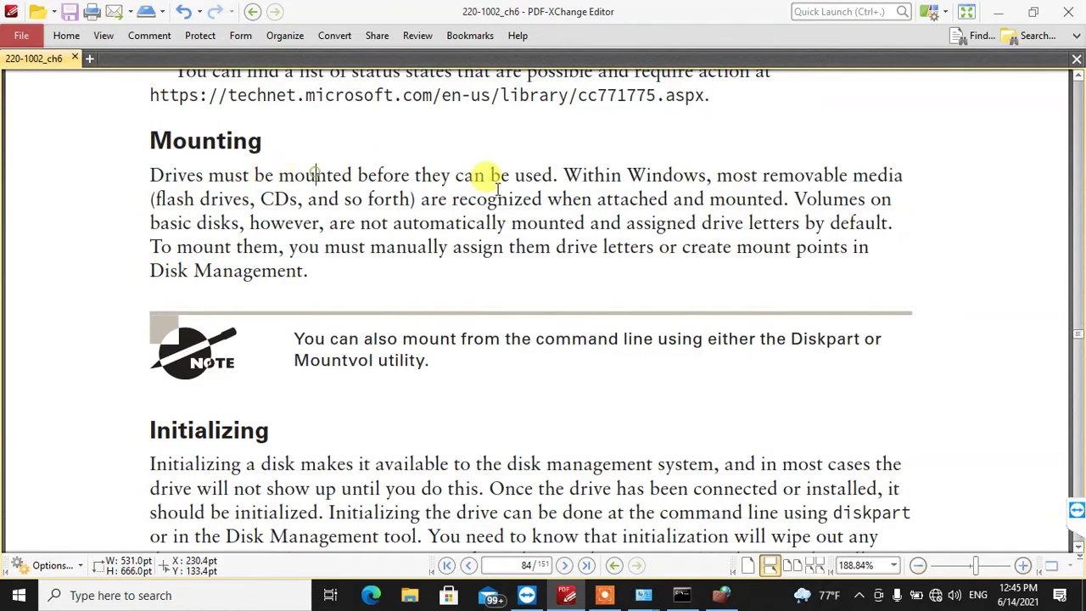
pyautogui.click(631, 178)
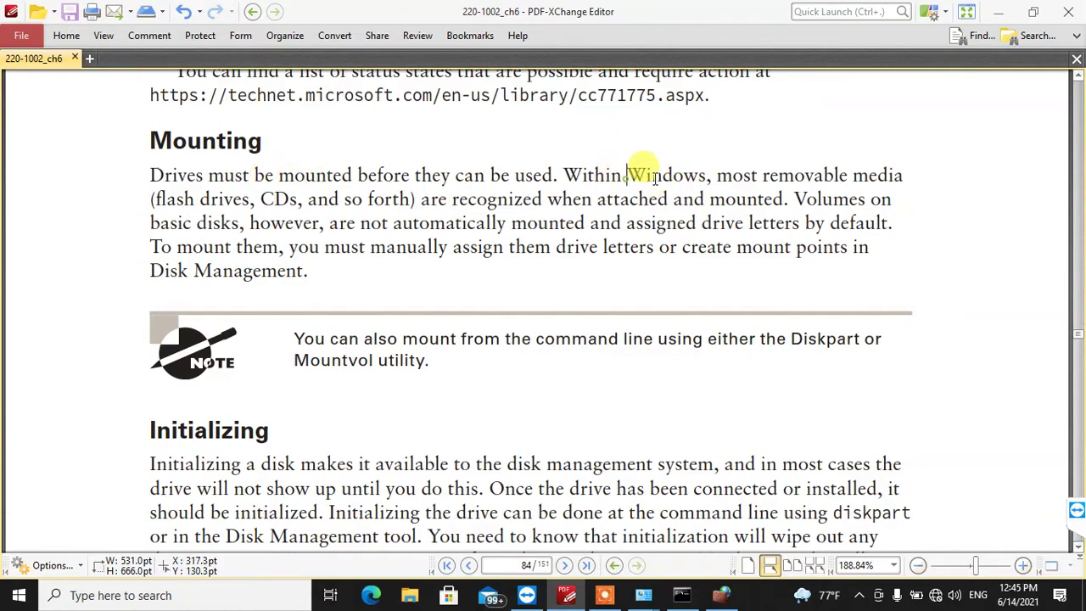
pyautogui.doubleClick(785, 175)
pyautogui.click(167, 199)
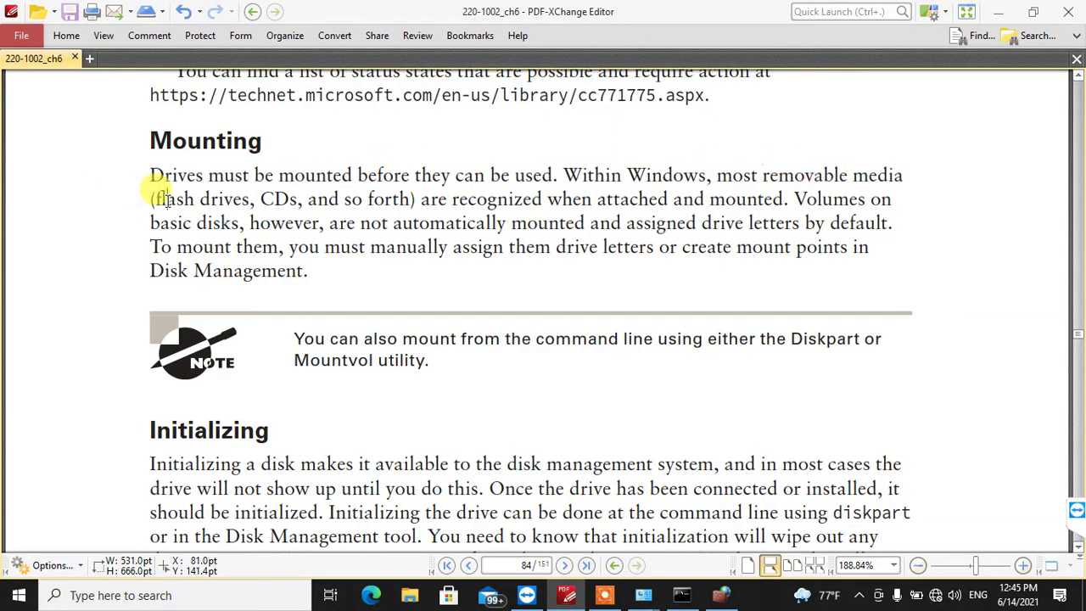
# - Follow the sentence on flash drives and CDs being recognized when attached and mounted, up to the word Volumes
pyautogui.doubleClick(217, 222)
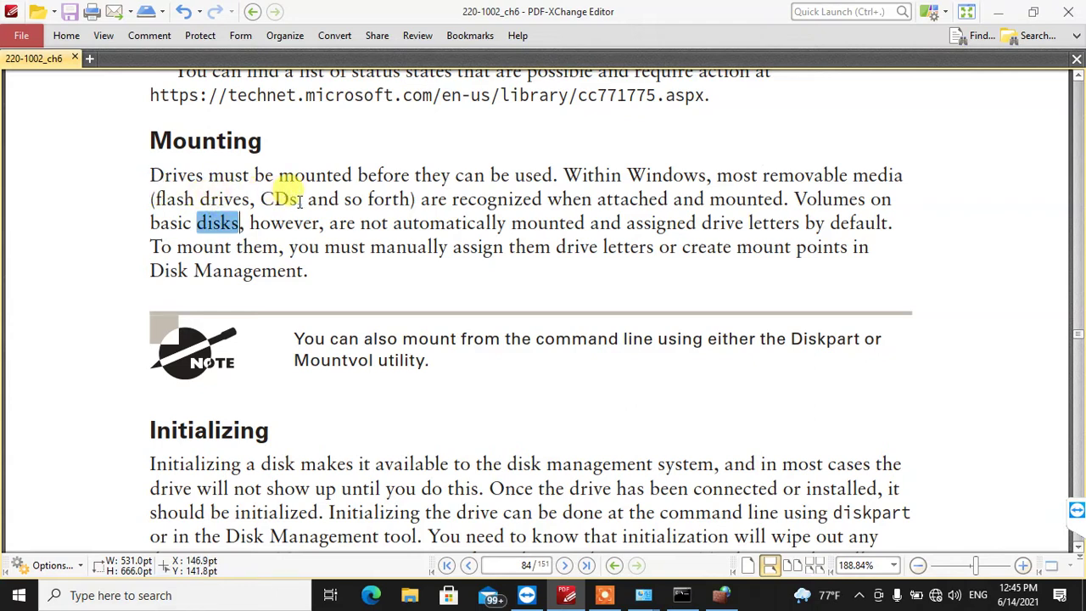
pyautogui.doubleClick(390, 198)
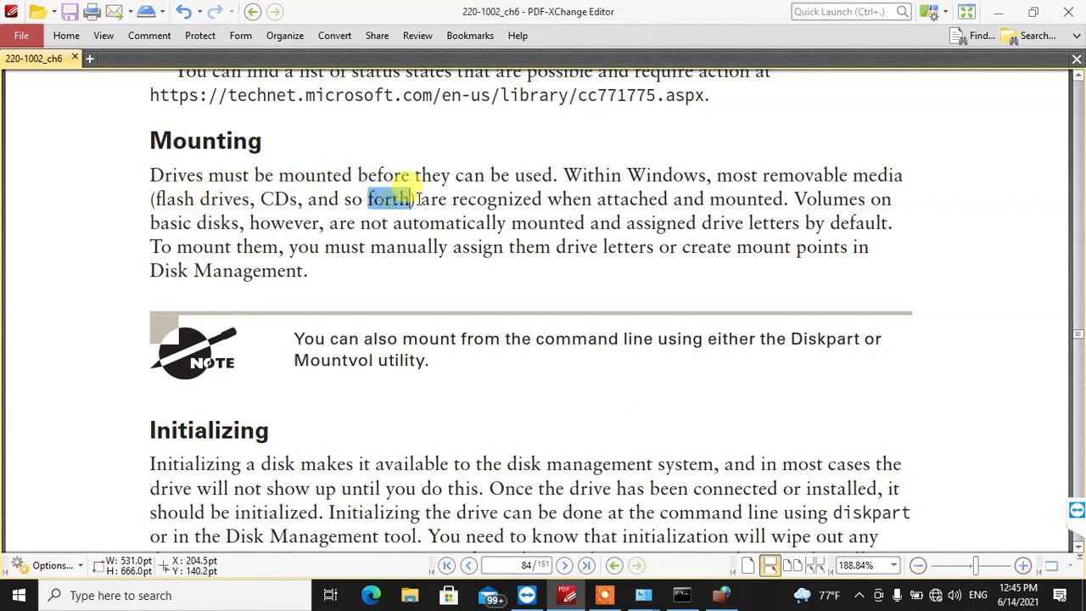
pyautogui.doubleClick(480, 199)
pyautogui.doubleClick(570, 198)
pyautogui.doubleClick(628, 199)
pyautogui.click(722, 198)
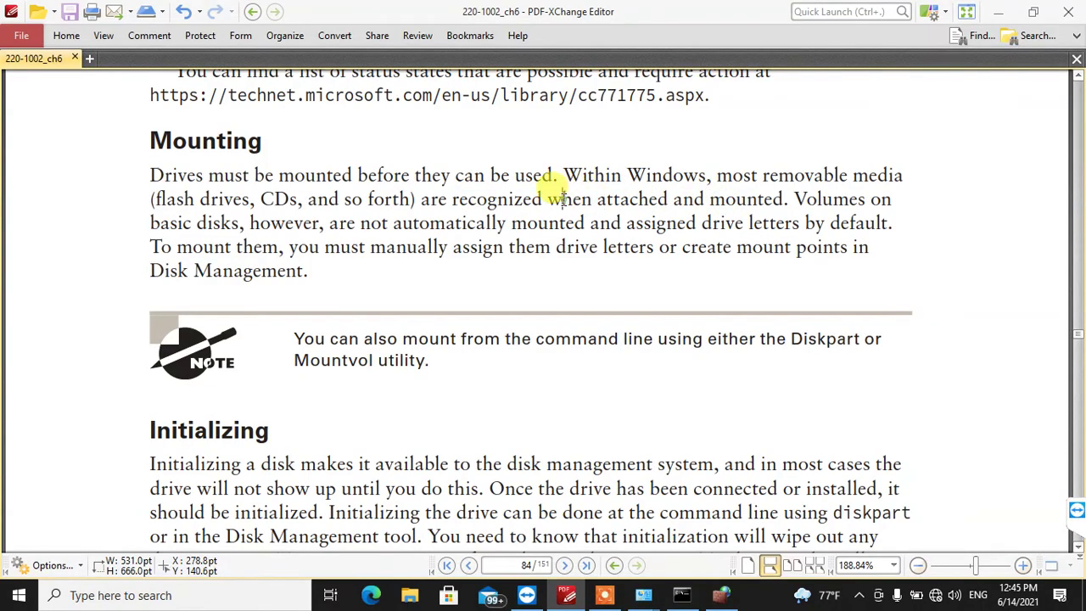
pyautogui.doubleClick(738, 197)
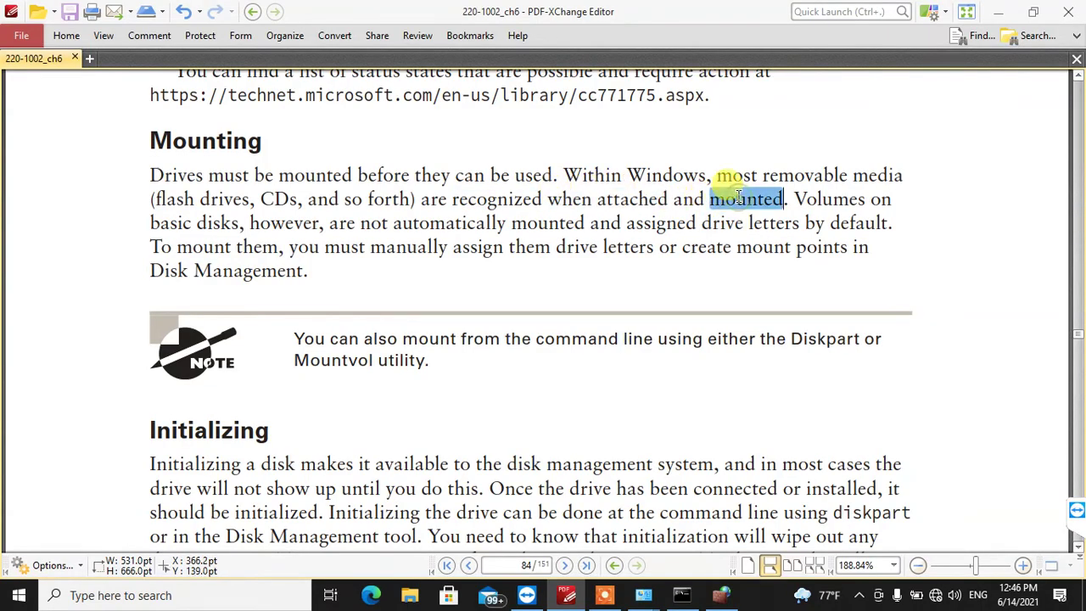
pyautogui.click(822, 190)
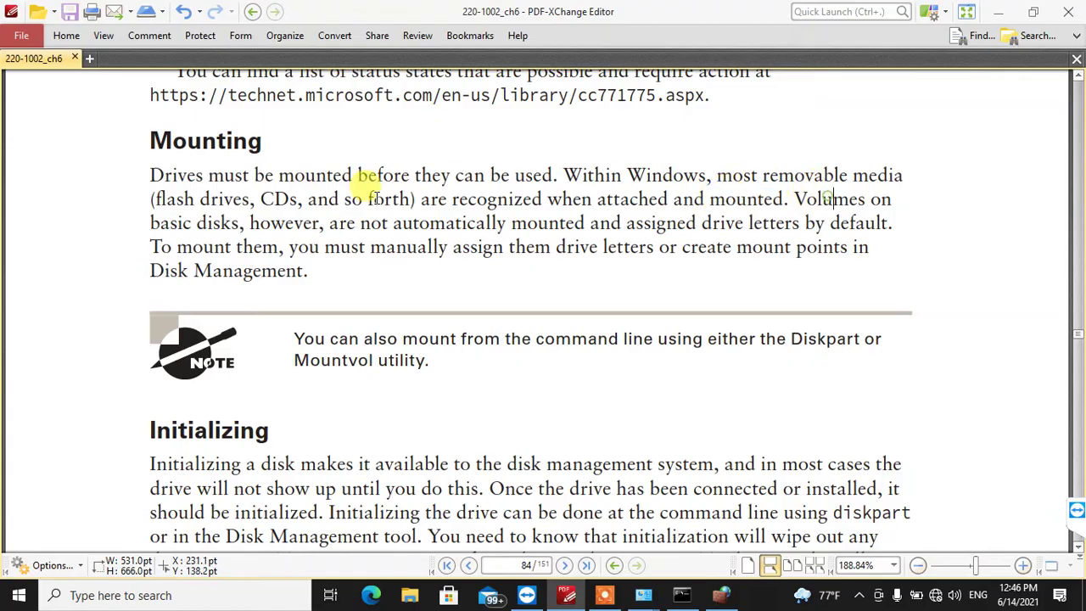
# - Go over the sentence on automatic mounting of basic disk volumes, marking the phrase "basic disks"
pyautogui.doubleClick(190, 222)
pyautogui.doubleClick(208, 223)
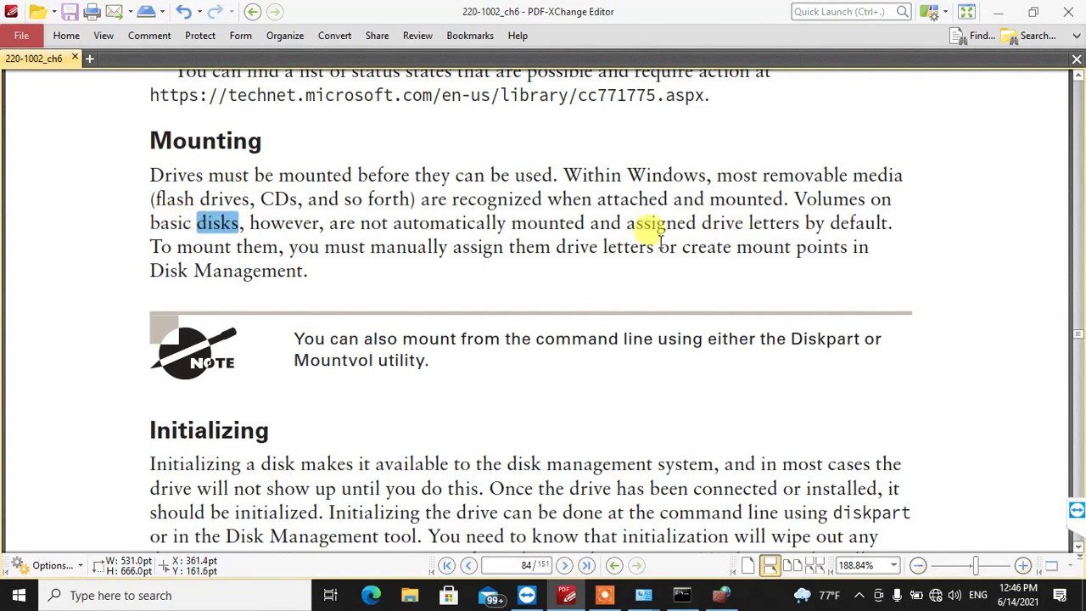
pyautogui.doubleClick(412, 222)
pyautogui.click(556, 222)
pyautogui.doubleClick(276, 222)
pyautogui.click(198, 222)
pyautogui.doubleClick(176, 220)
pyautogui.doubleClick(218, 222)
pyautogui.moveTo(151, 222); pyautogui.dragTo(218, 222)
pyautogui.doubleClick(219, 222)
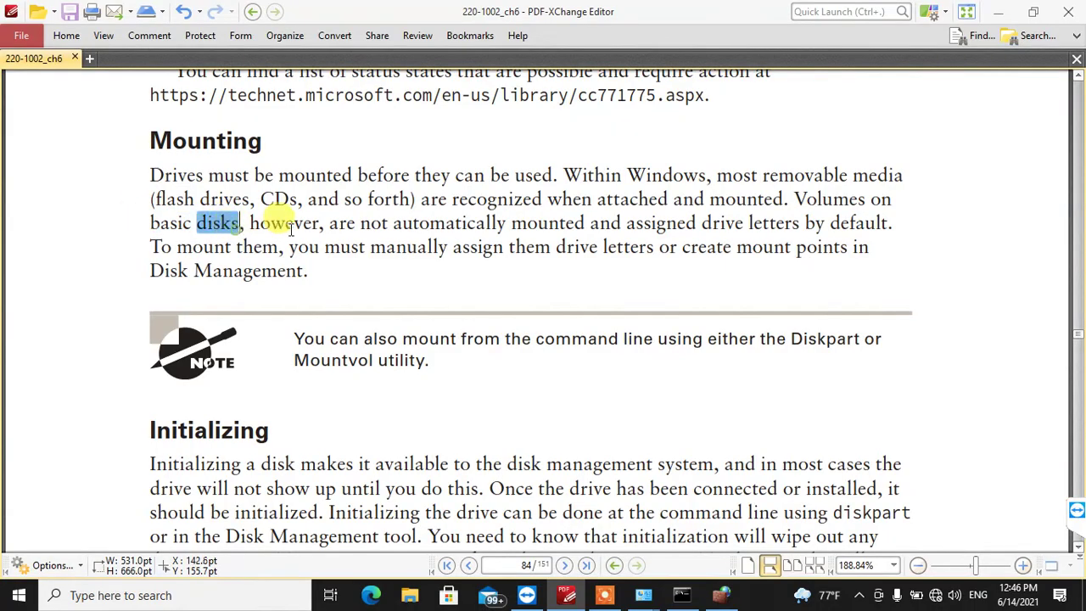
# - Follow the rest of the basic disks sentence, marking the key words from "mounted" through "drive letters" to "default"
pyautogui.doubleClick(289, 222)
pyautogui.doubleClick(423, 222)
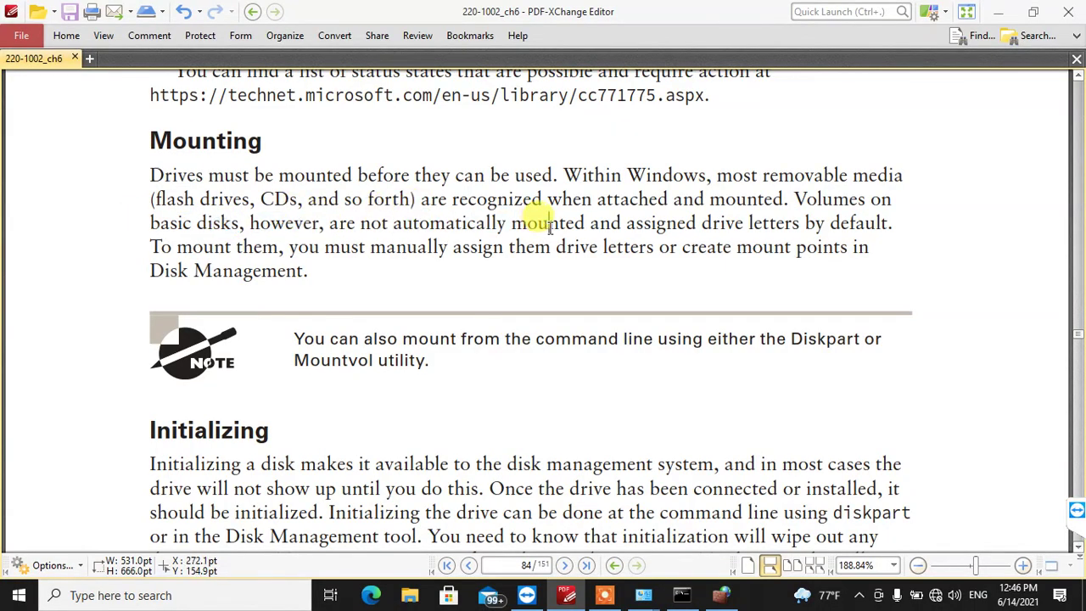
pyautogui.doubleClick(550, 224)
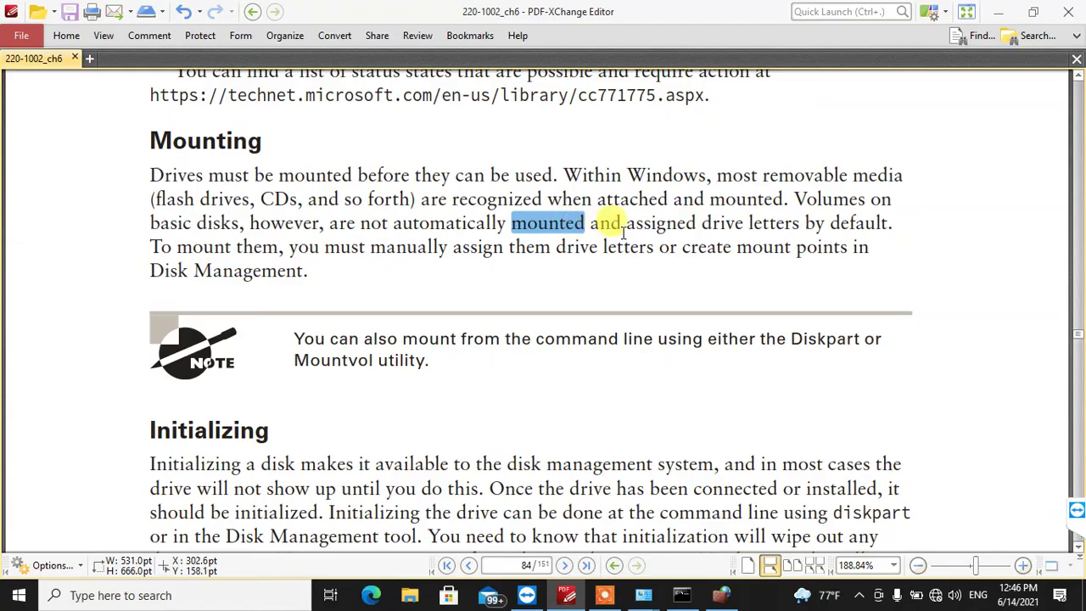
pyautogui.doubleClick(660, 222)
pyautogui.doubleClick(721, 222)
pyautogui.doubleClick(767, 223)
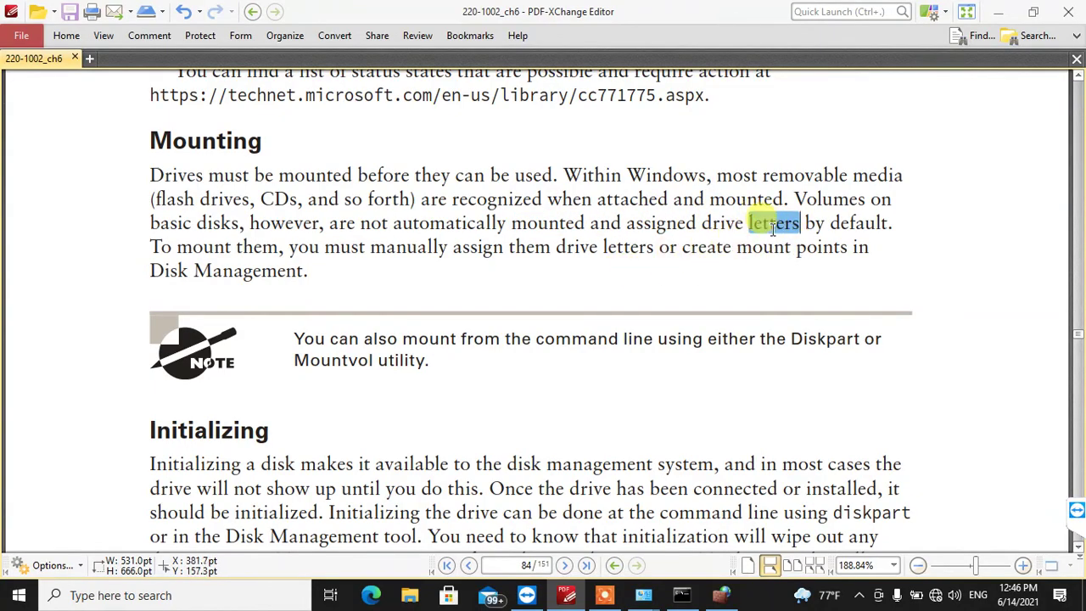
pyautogui.doubleClick(852, 223)
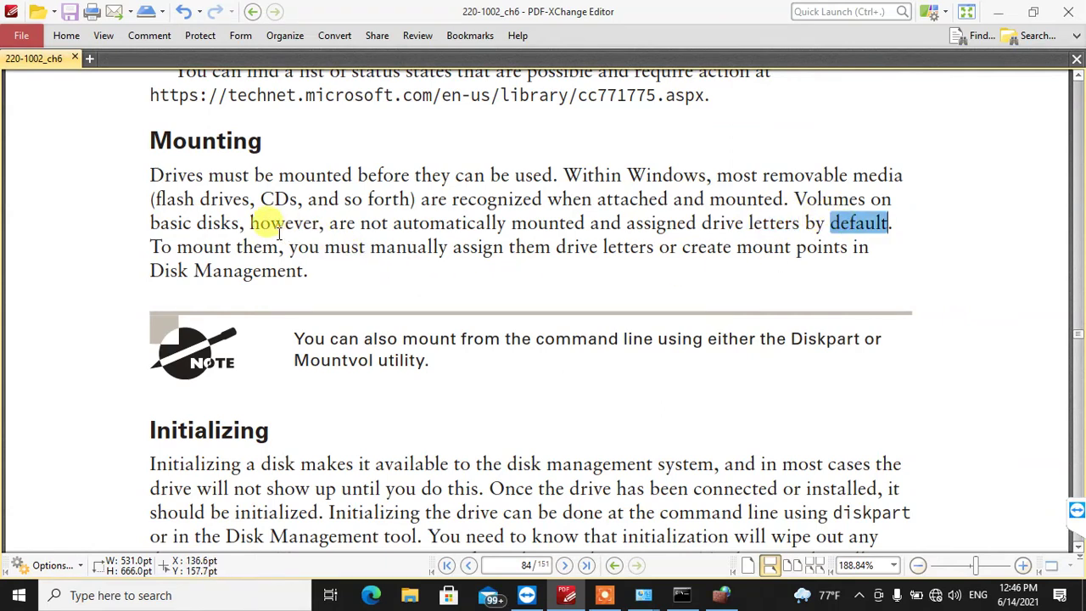
# - Read the sentence on mounting volumes by manually assigning drive letters or creating mount points, marking its key words up to "points"
pyautogui.doubleClick(188, 245)
pyautogui.doubleClick(251, 246)
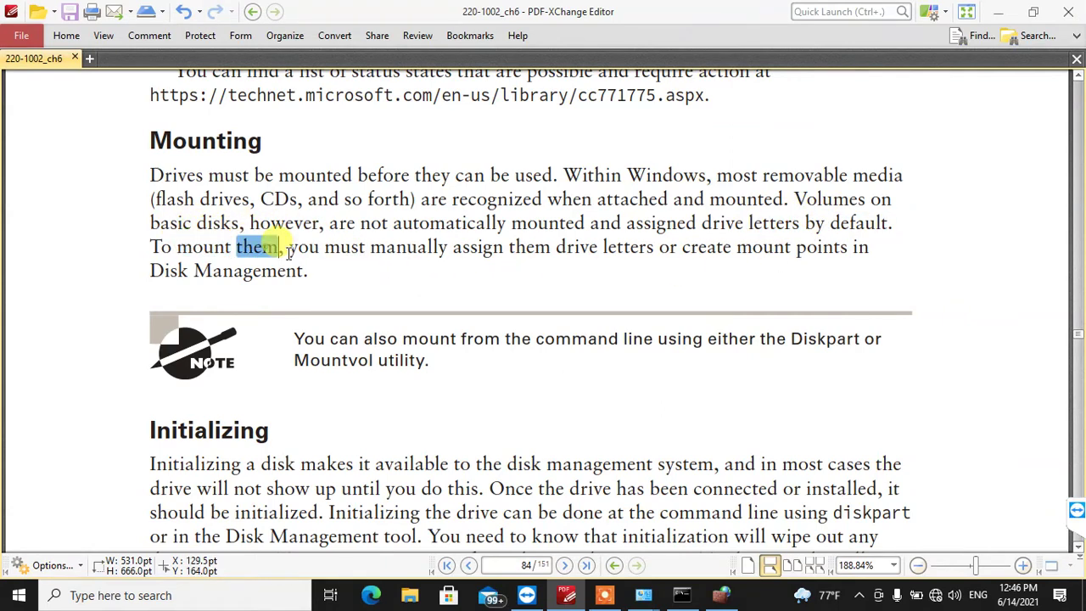
pyautogui.doubleClick(409, 246)
pyautogui.click(435, 246)
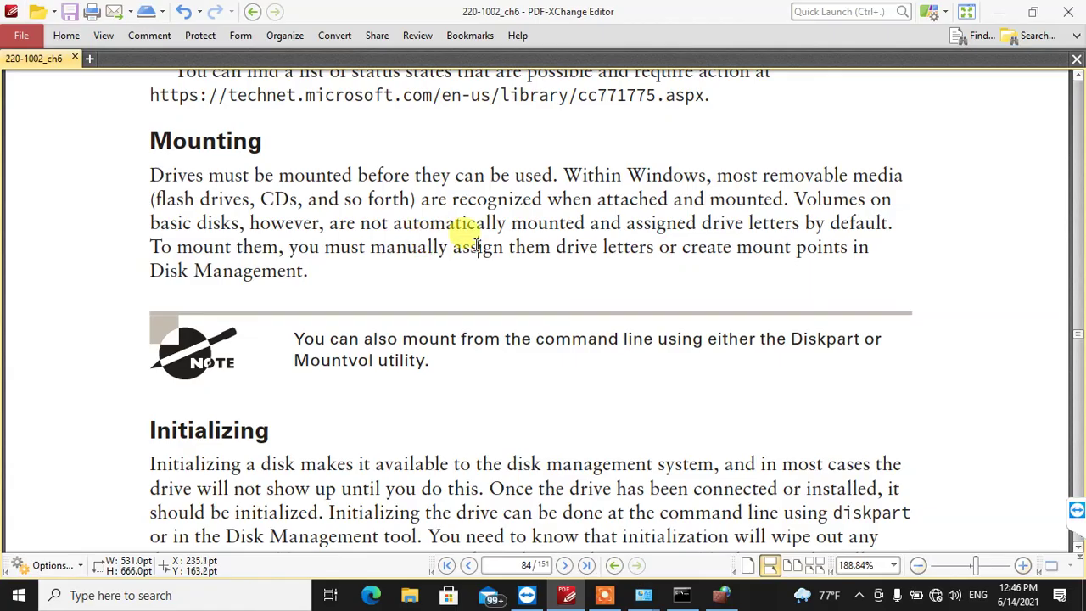
pyautogui.doubleClick(604, 246)
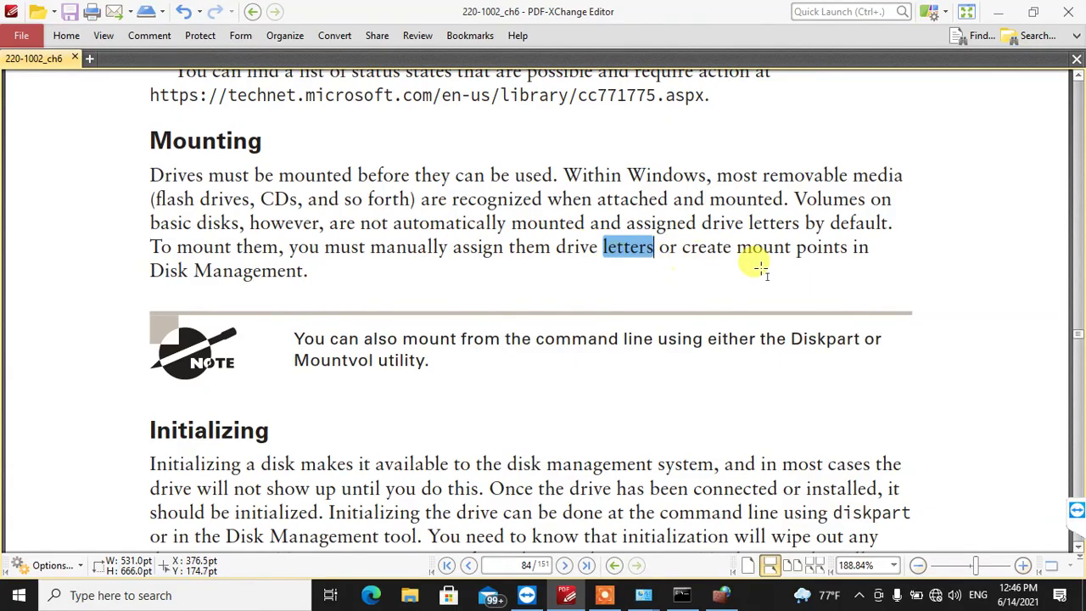
pyautogui.doubleClick(704, 246)
pyautogui.doubleClick(762, 246)
pyautogui.doubleClick(820, 246)
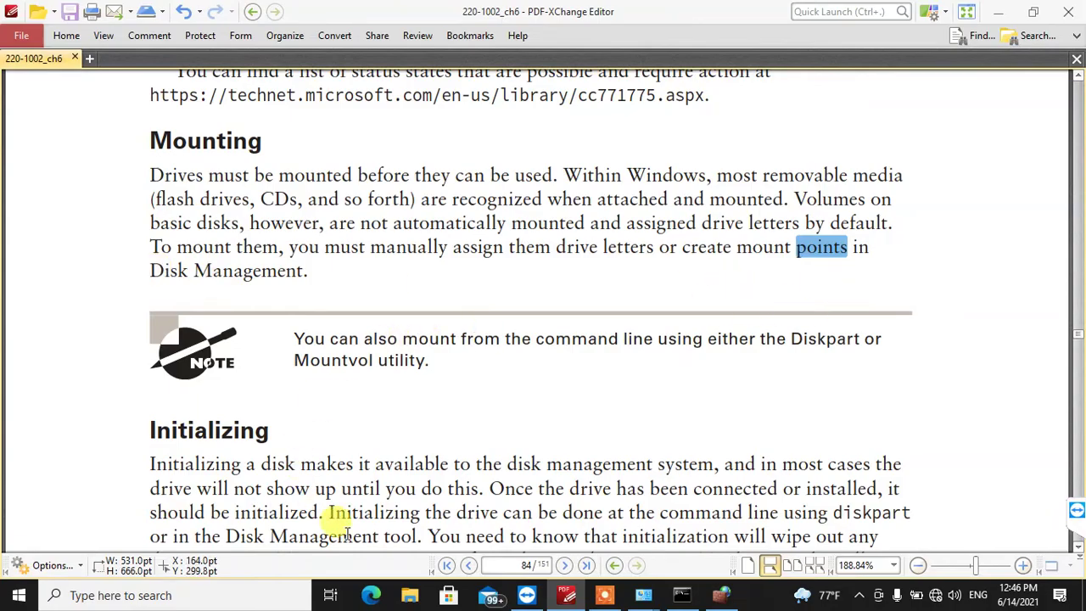
# - Create a new folder named moint_point on the Desktop in File Explorer
pyautogui.click(411, 599)
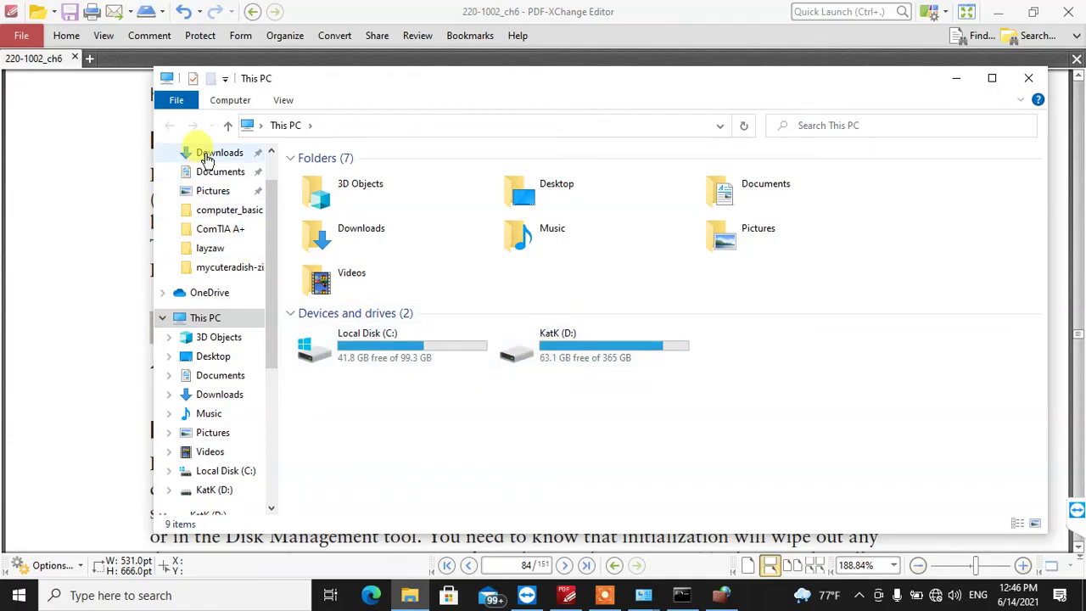
pyautogui.scroll(1, 212, 187)
pyautogui.click(212, 187)
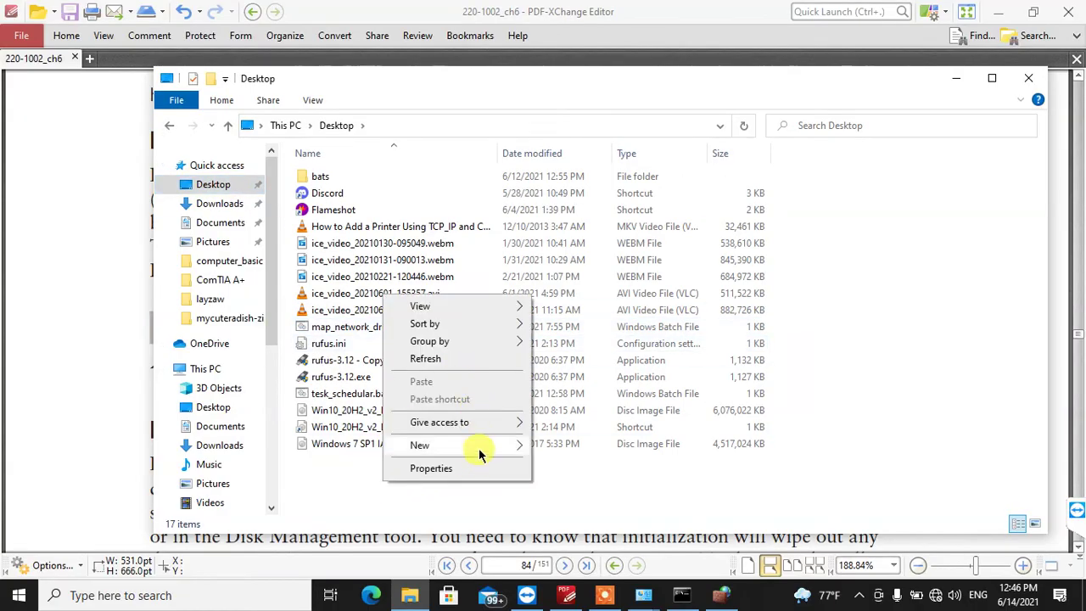
pyautogui.moveTo(480, 454)
pyautogui.click(566, 445)
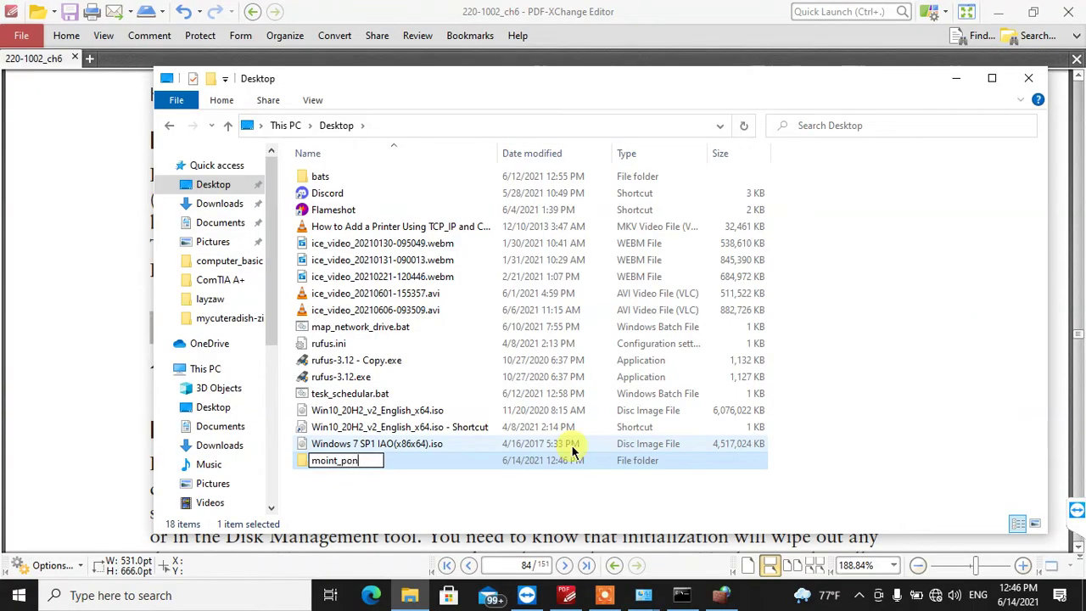
pyautogui.press('Return')
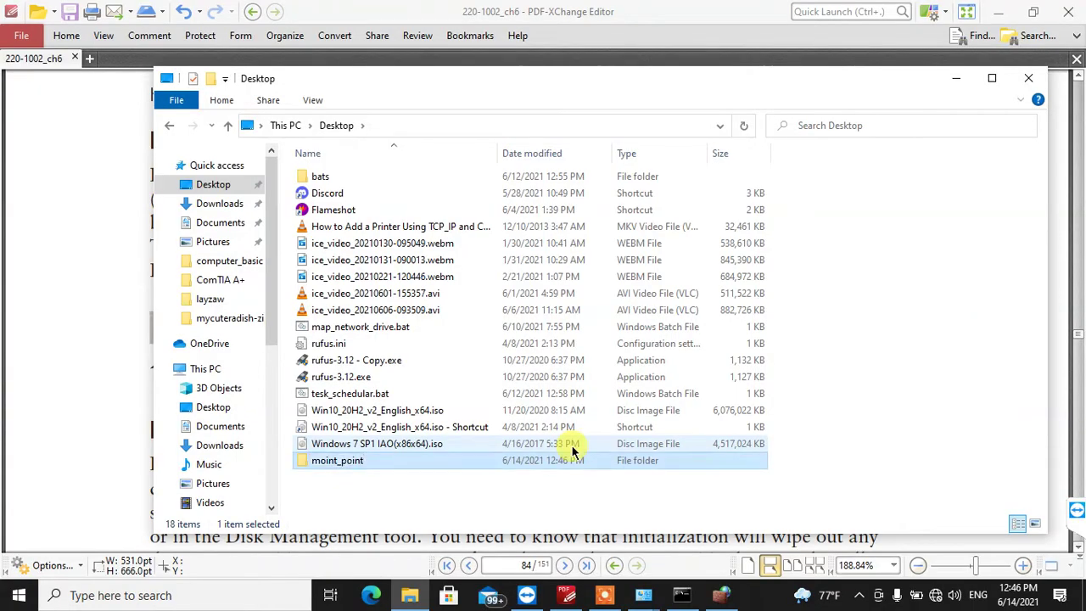
# - Open the moint_point folder on the Desktop to inspect its contents, and close the File Explorer window
pyautogui.rightClick(337, 466)
pyautogui.click(496, 514)
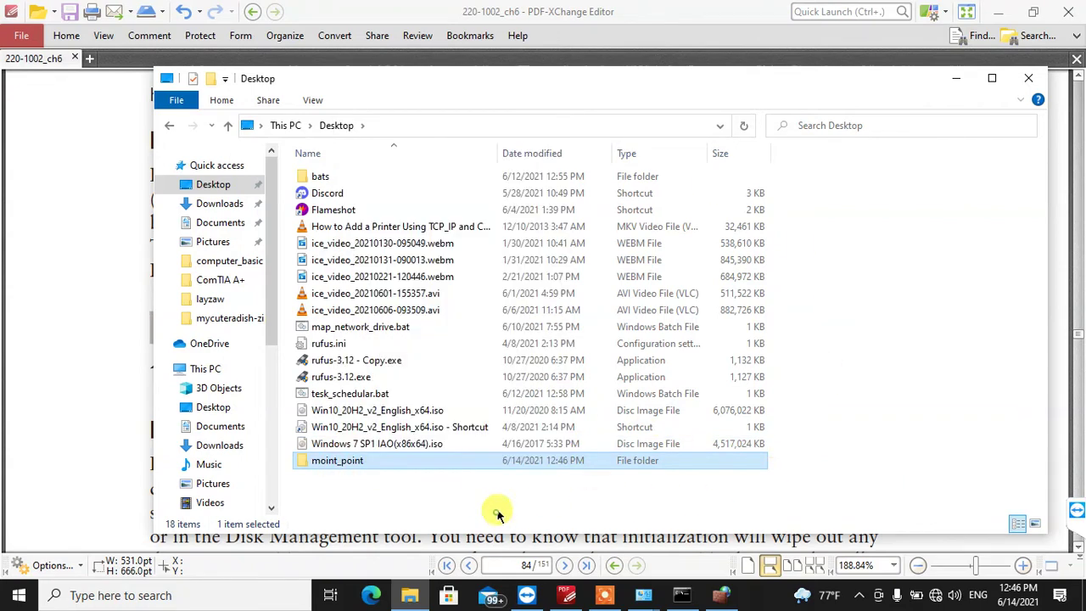
pyautogui.click(496, 513)
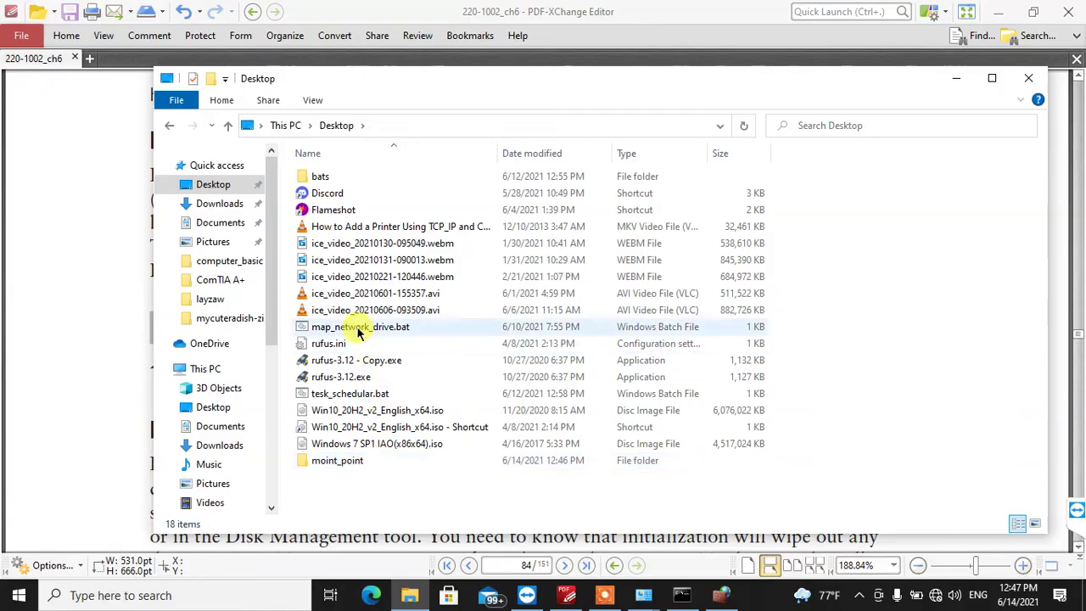
pyautogui.click(344, 463)
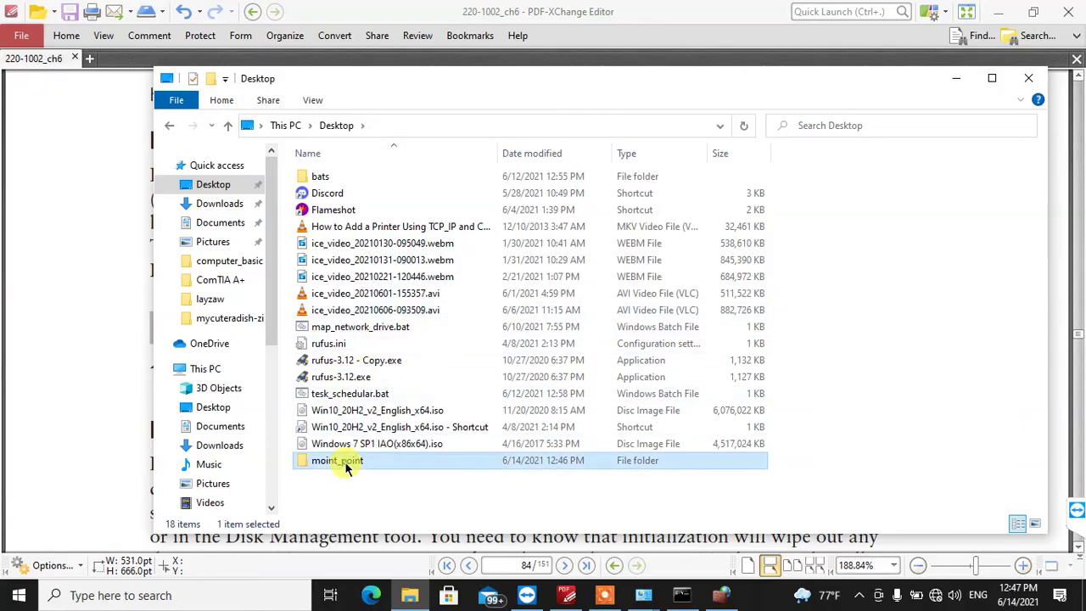
pyautogui.doubleClick(345, 467)
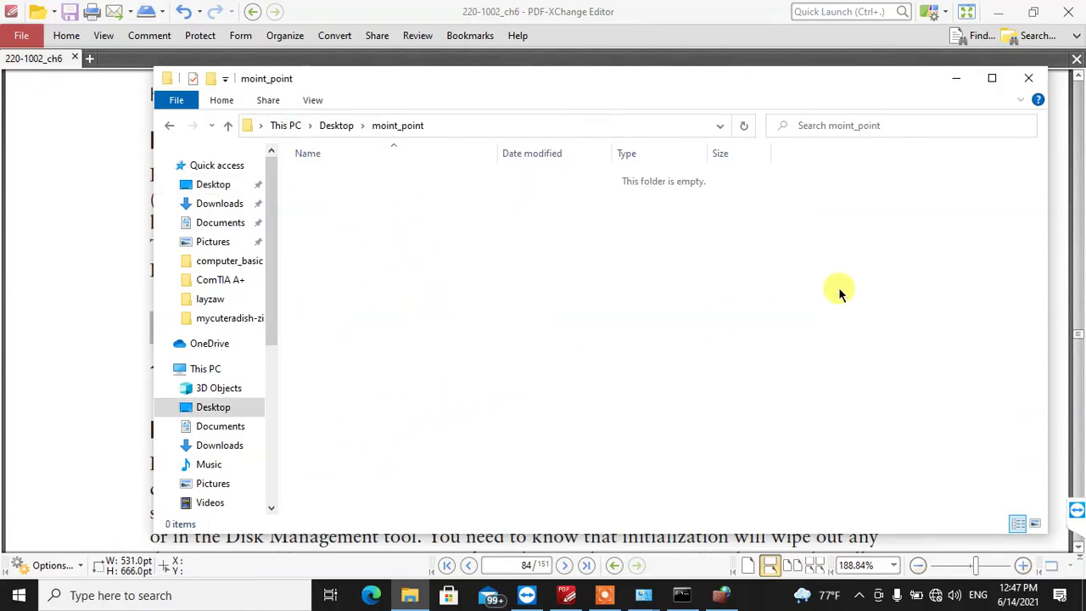
pyautogui.click(1030, 79)
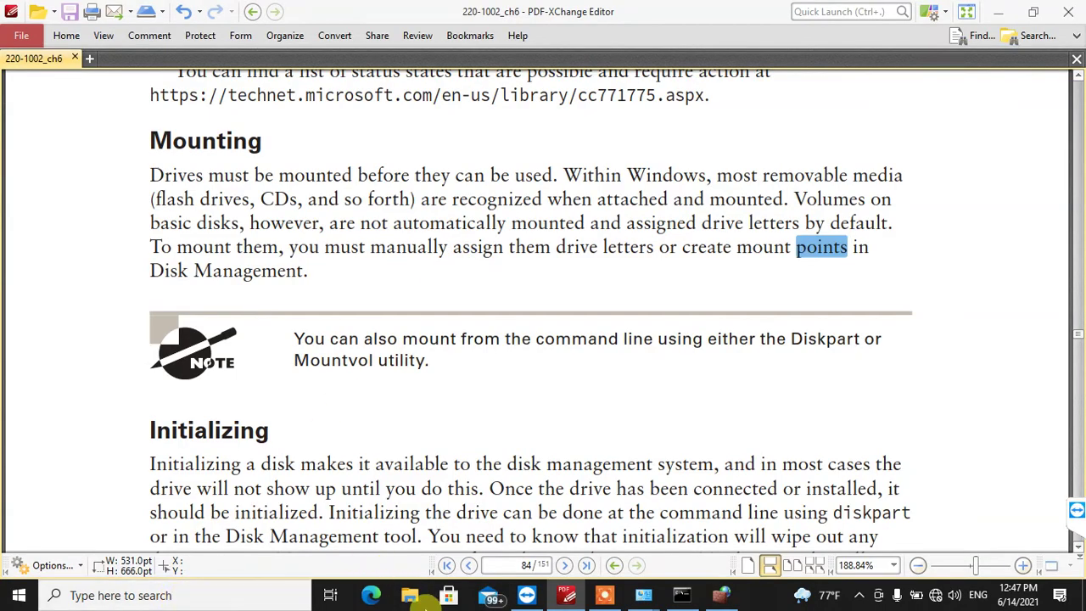
# - View the drives under This PC, and return to the PDF to bring the Initializing section and its diskpart steps into view
pyautogui.press('super+e')
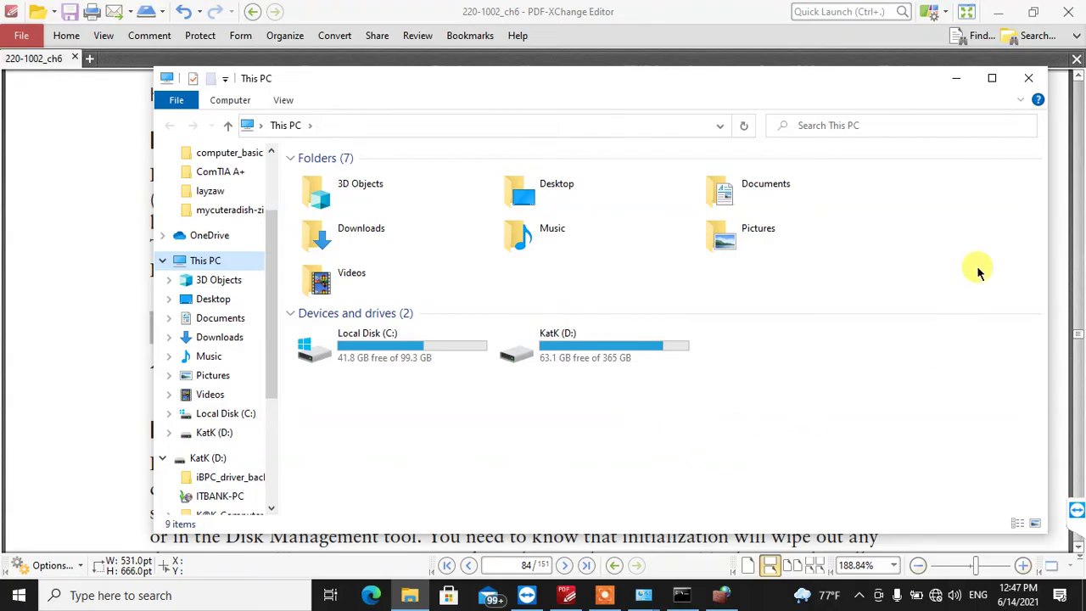
pyautogui.click(955, 78)
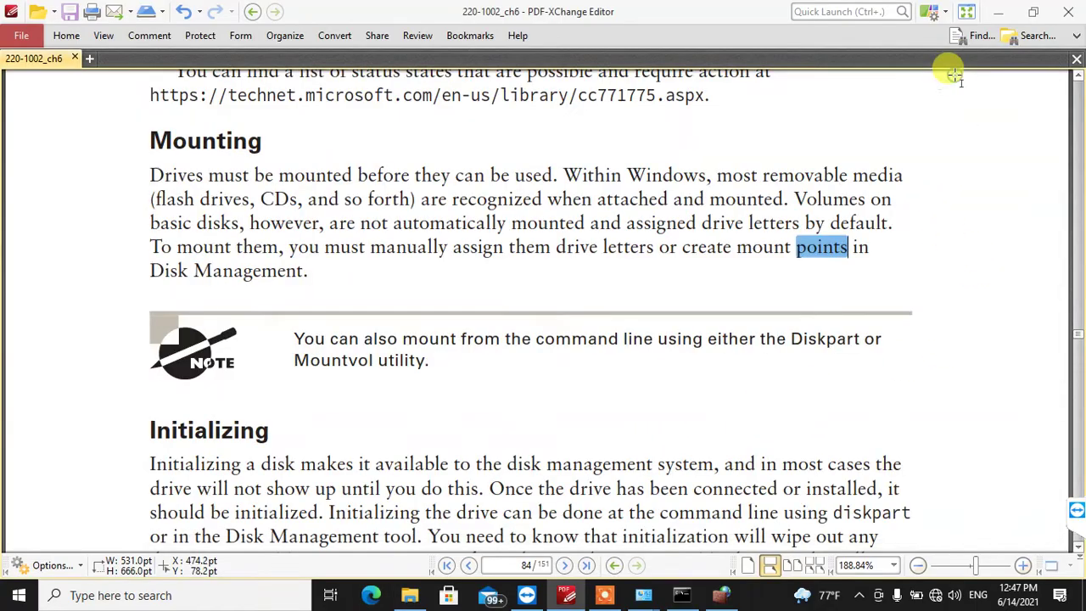
pyautogui.scroll(-1, 274, 387)
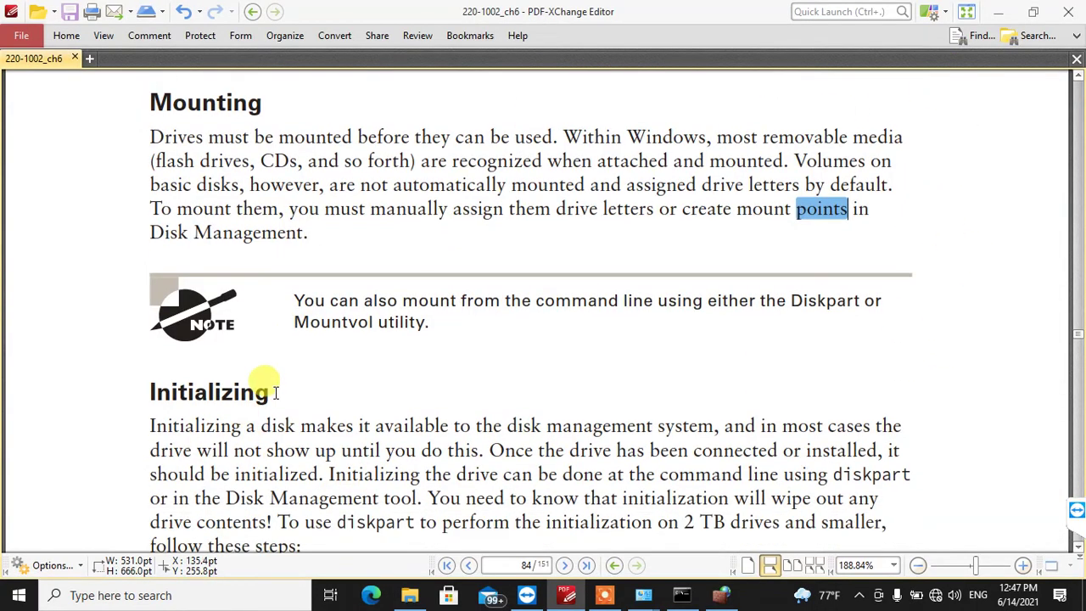
pyautogui.scroll(-2, 203, 337)
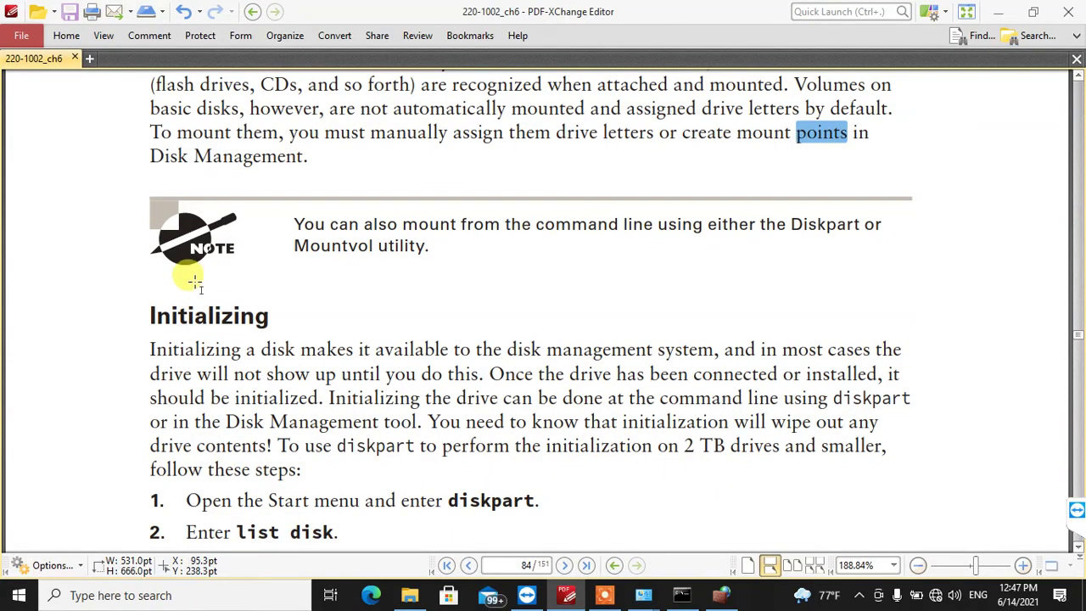
# - Switch to File Explorer and open the chapter_6 folder in K@K_Computer_Training_Center\ComTIA _A+ on drive D
pyautogui.click(412, 594)
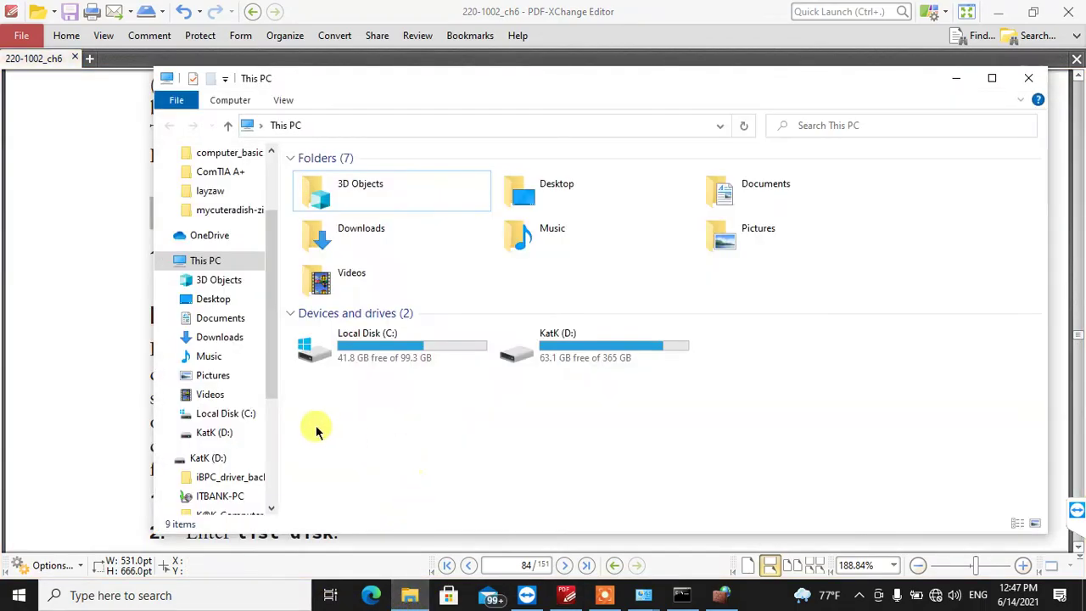
pyautogui.doubleClick(582, 346)
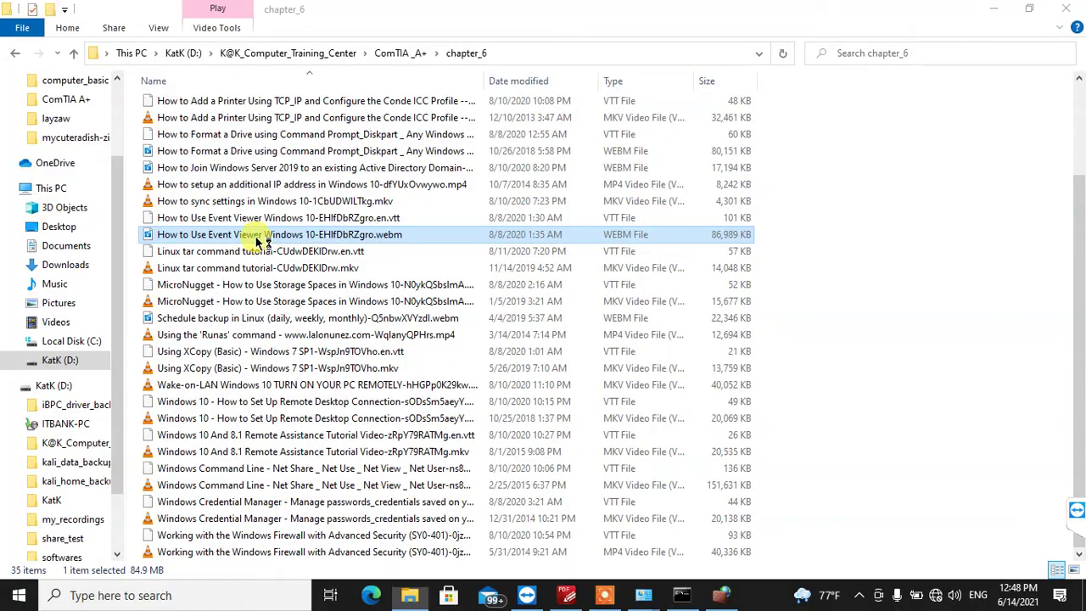
pyautogui.doubleClick(259, 241)
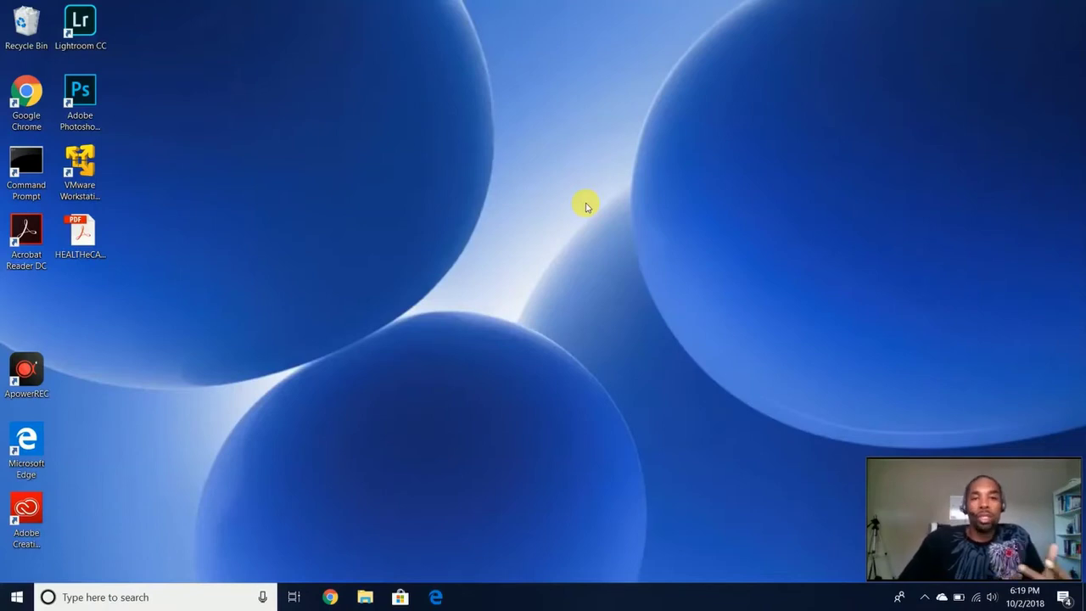
pyautogui.moveTo(243, 593)
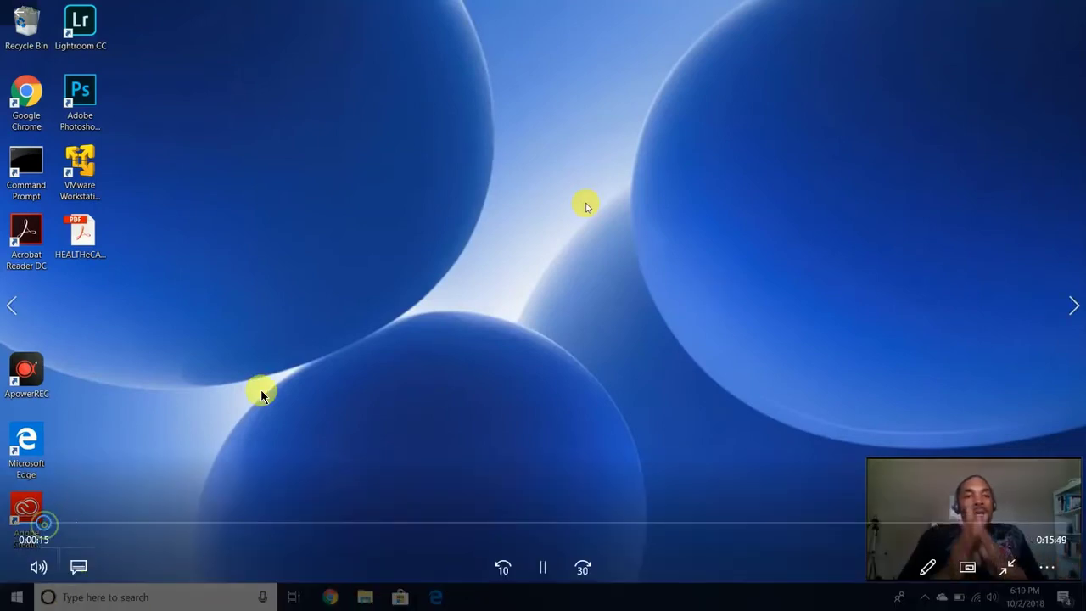
pyautogui.press('Escape')
pyautogui.hotkey('alt', 'F4')
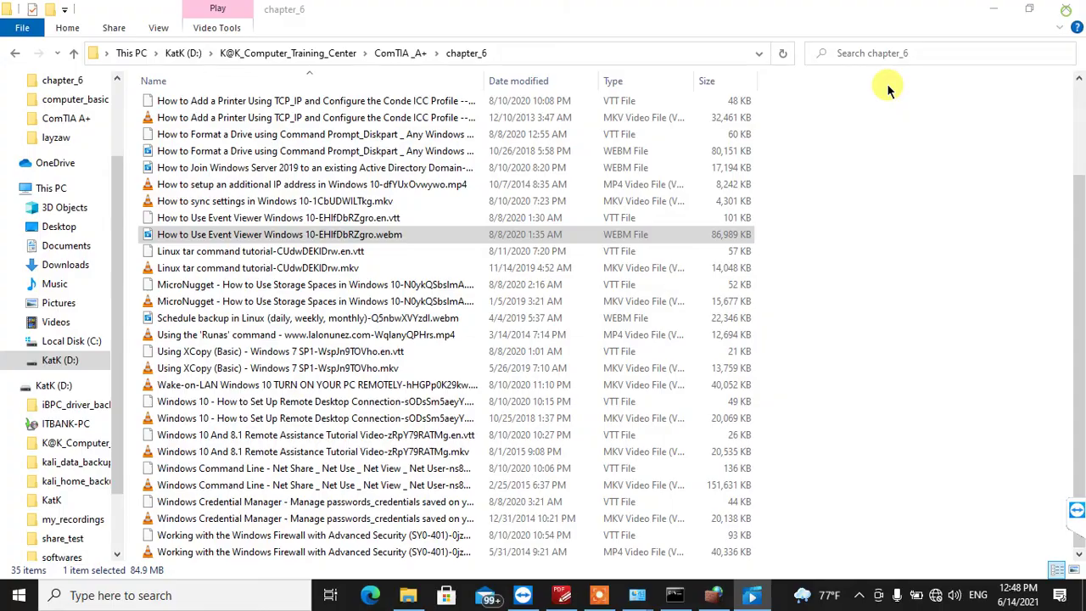
# - Play the "How to Use Event Viewer Windows 10" webm video in VLC media player and switch it to full screen
pyautogui.rightClick(238, 234)
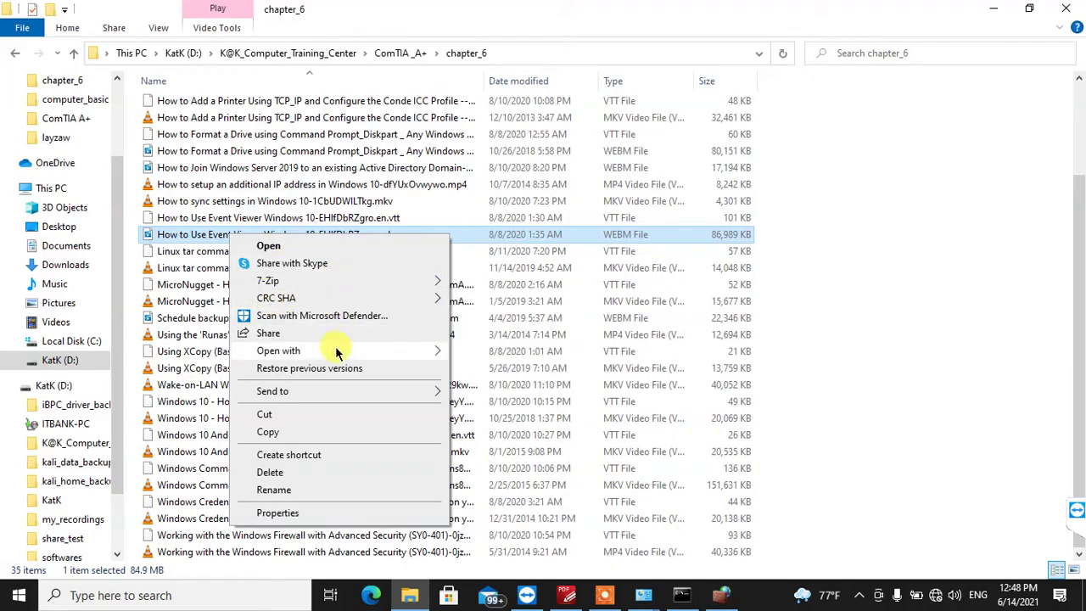
pyautogui.moveTo(414, 359)
pyautogui.click(485, 357)
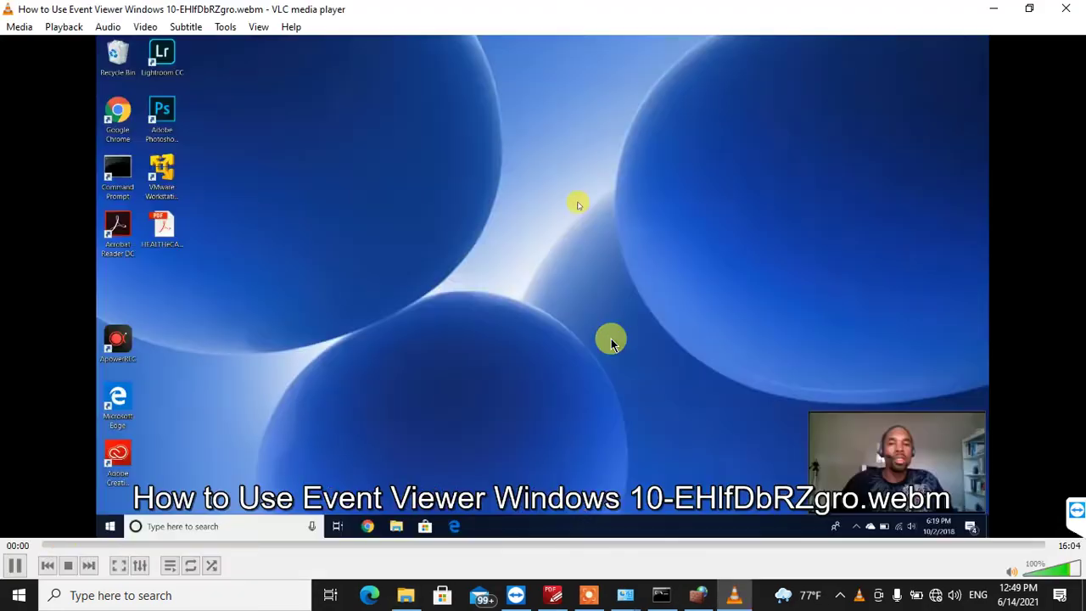
pyautogui.press('Right')
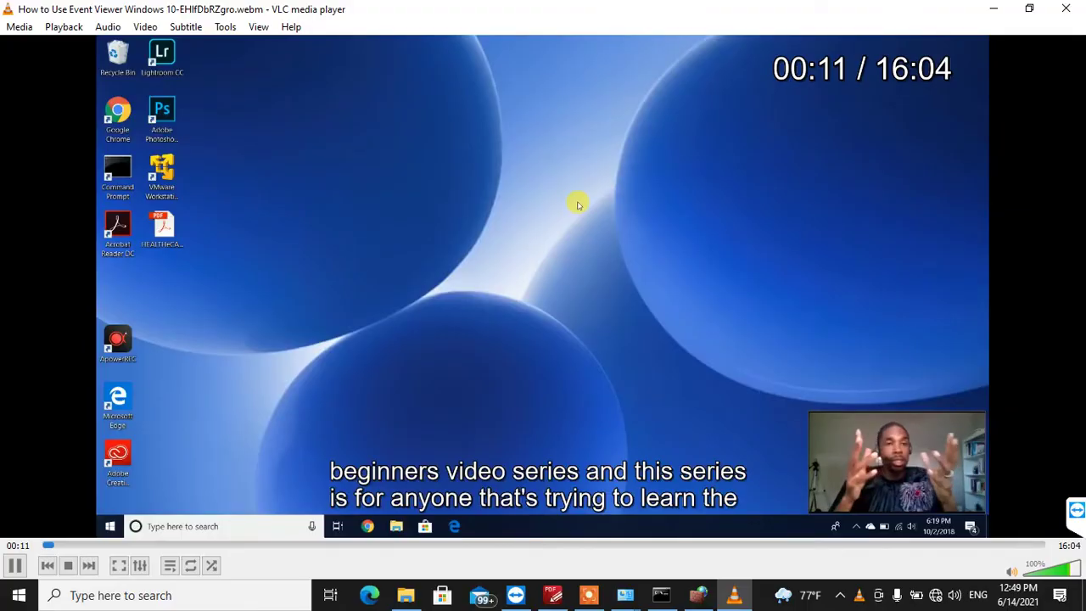
pyautogui.press('f')
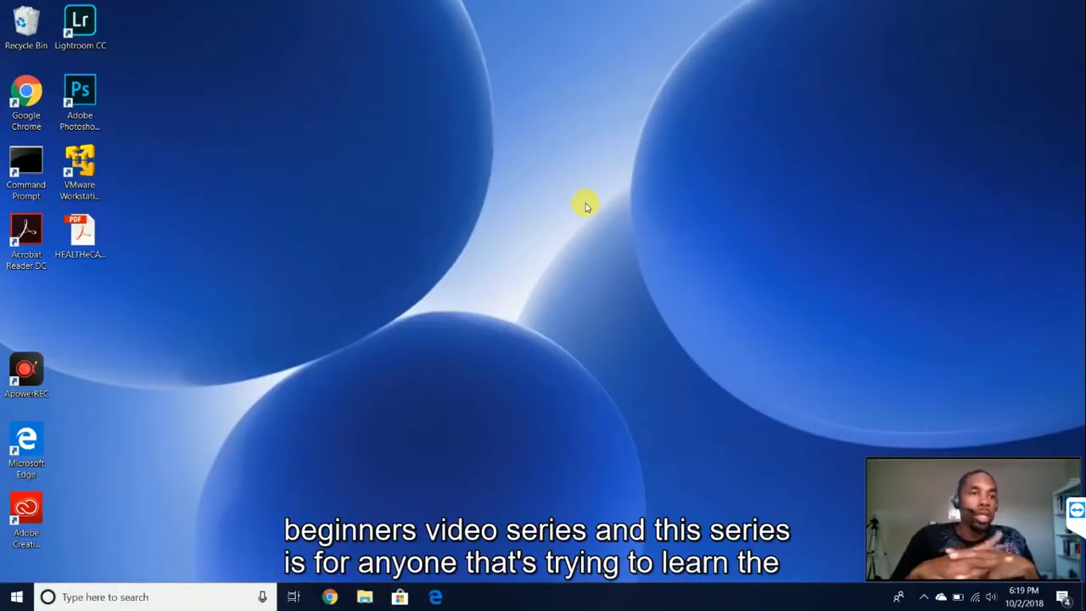
# - Skip forward through the Event Viewer video's spoken introduction to about 01:40, where the Windows search box is opened
pyautogui.press('Right')
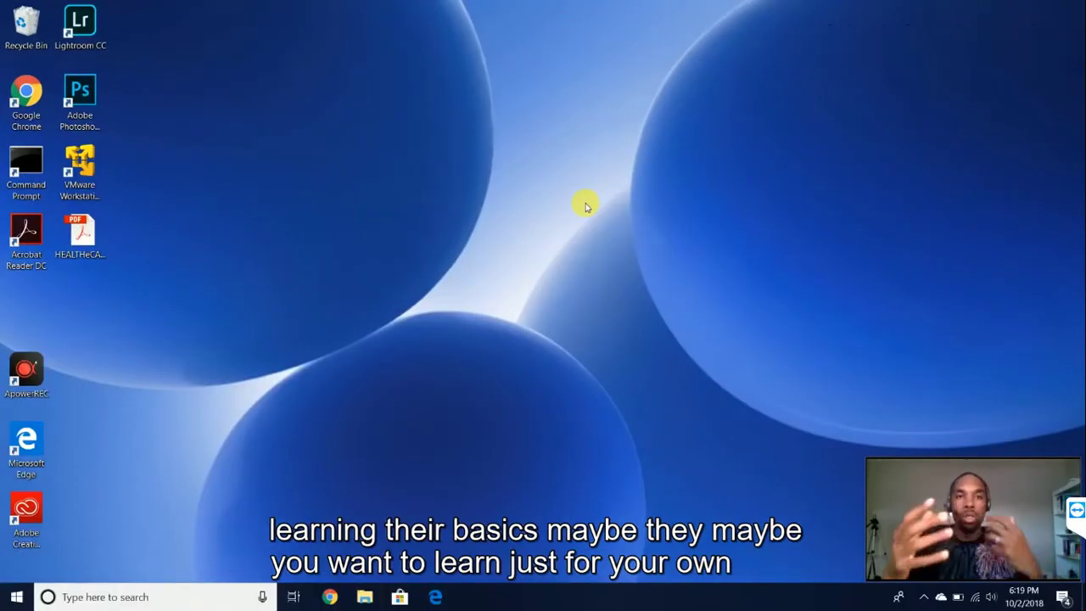
pyautogui.press('Right')
pyautogui.press('Right')
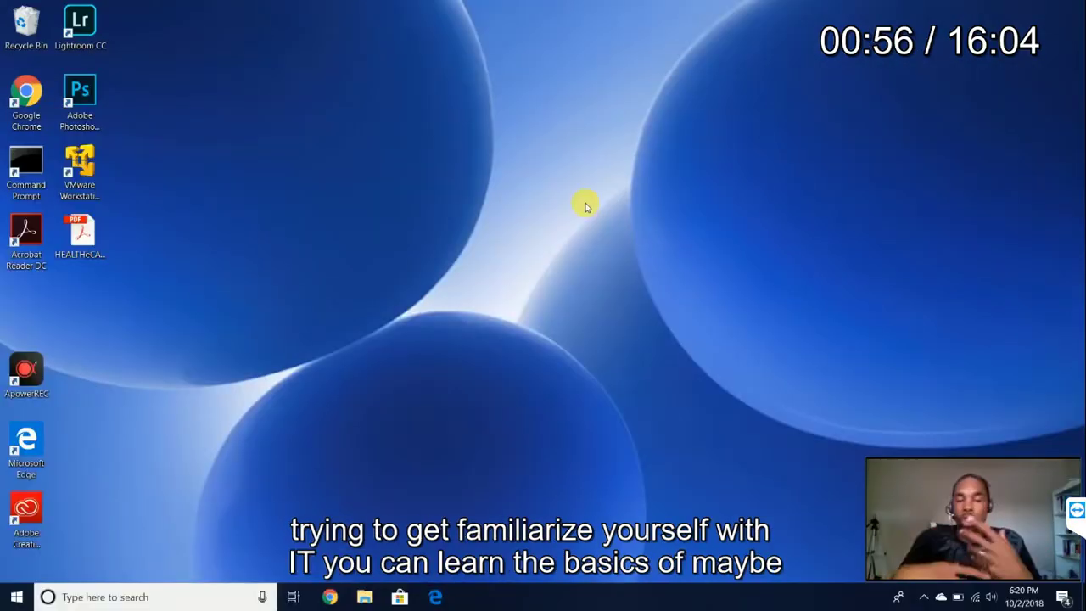
pyautogui.press('Right')
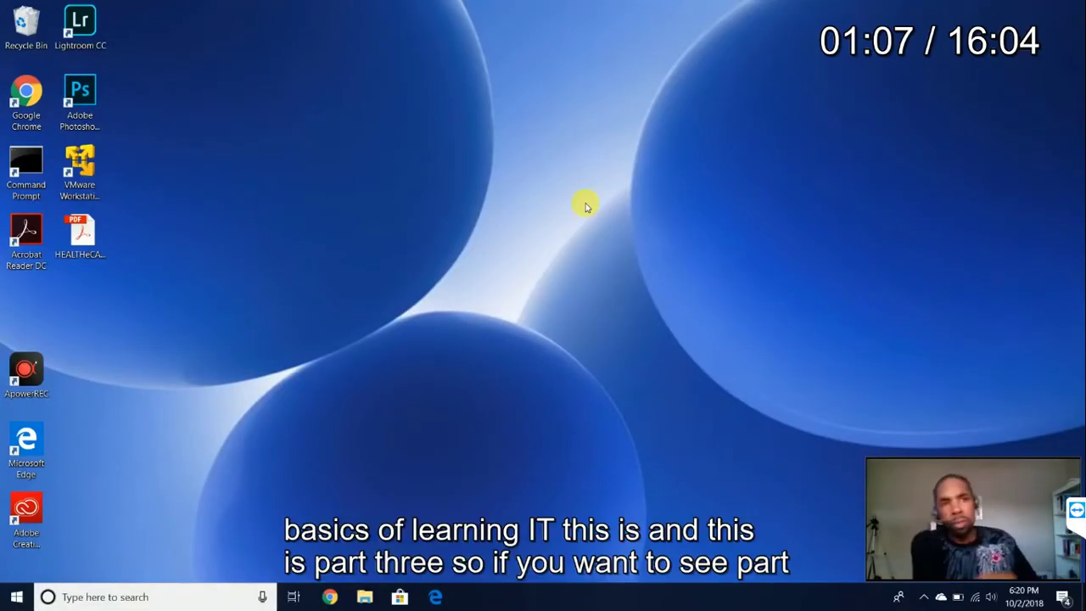
pyautogui.press('Right')
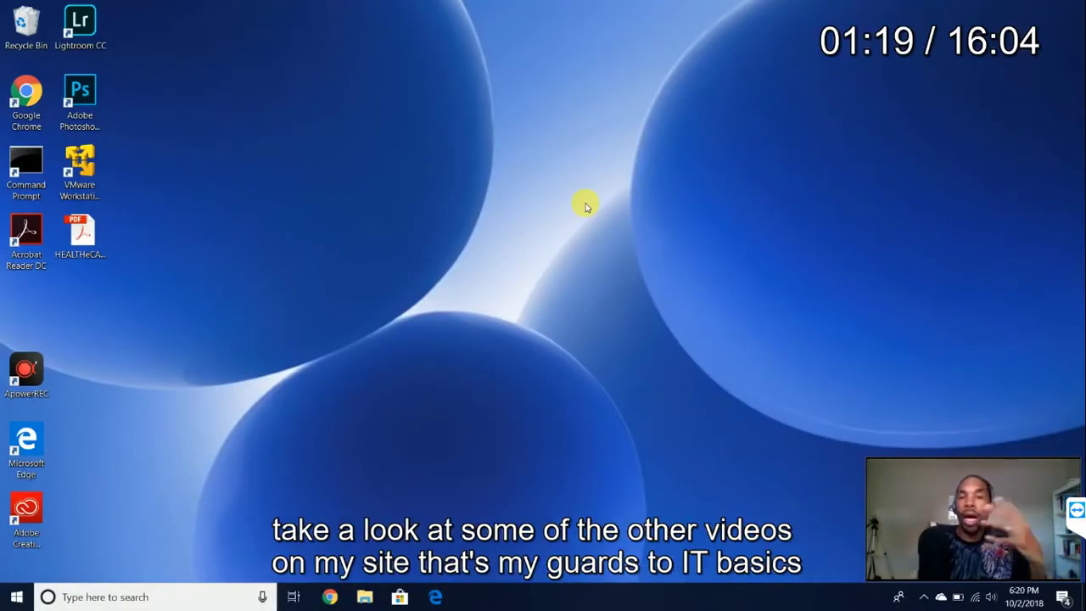
pyautogui.press('Right')
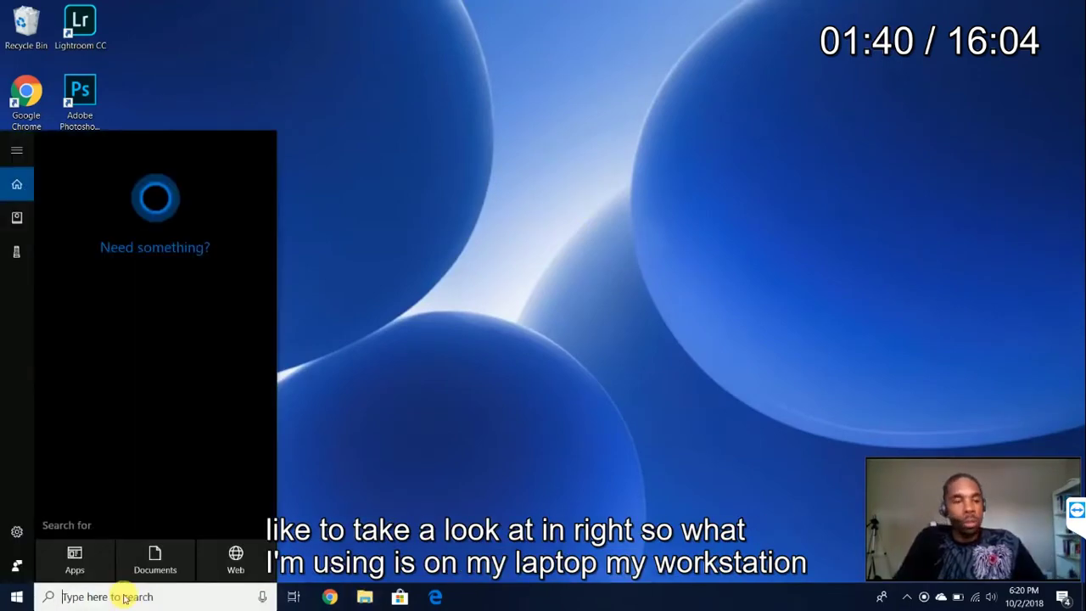
# - Skip forward through the video's Control Panel walkthrough to about 03:04, where Administrative Tools is introduced
pyautogui.press('Right')
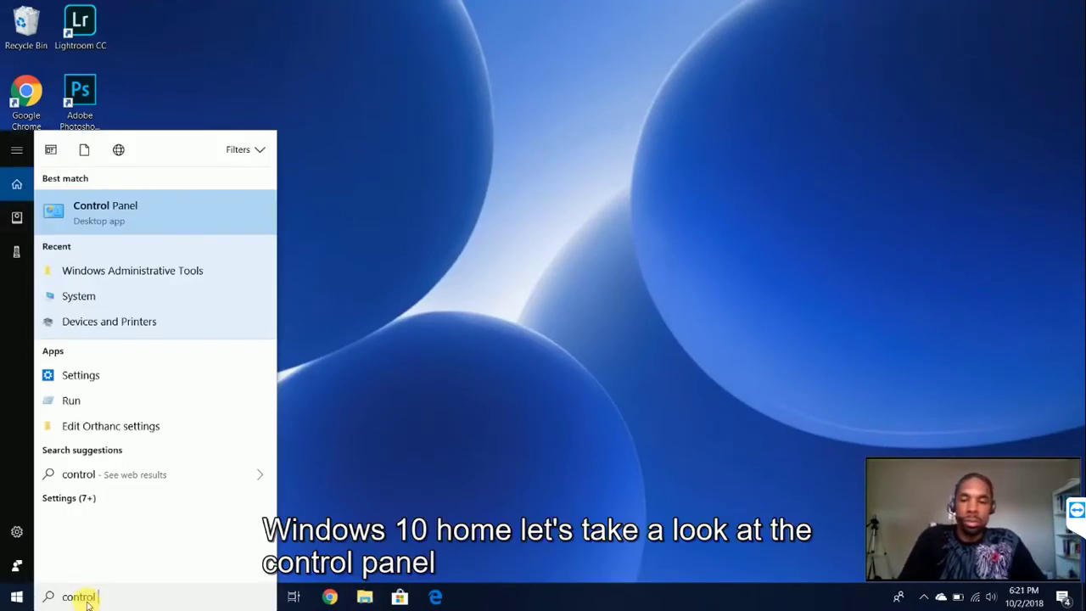
pyautogui.press('Right')
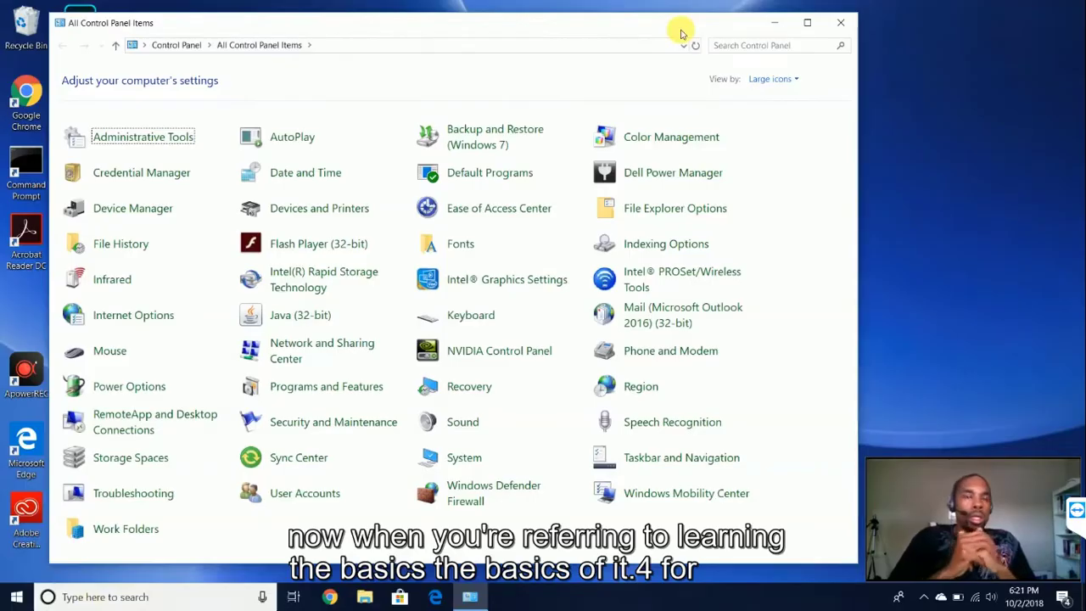
pyautogui.press('Right')
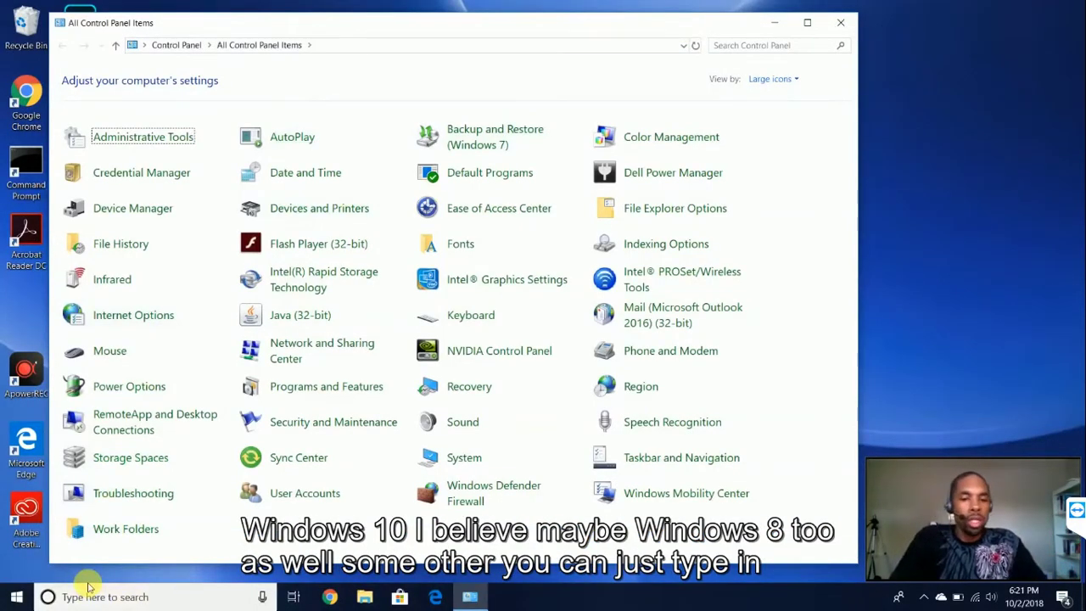
pyautogui.press('Right')
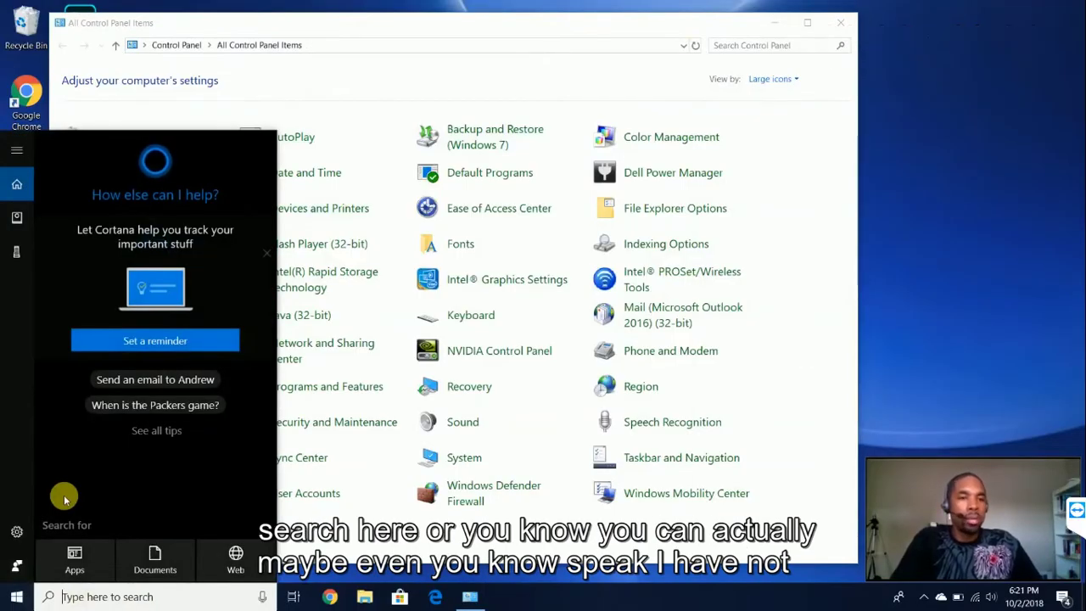
pyautogui.press('Right')
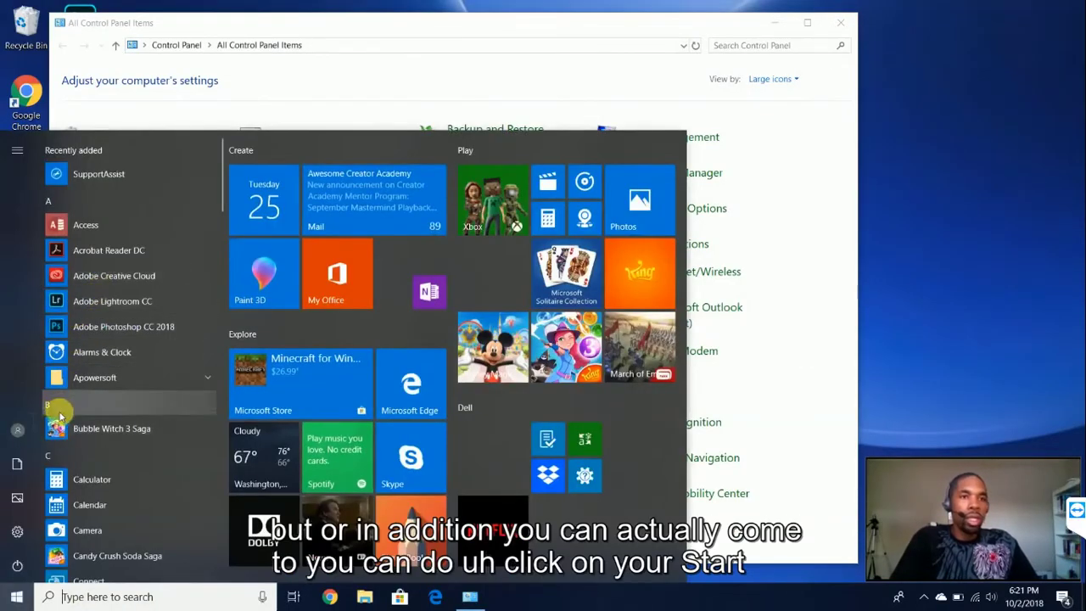
pyautogui.press('Right')
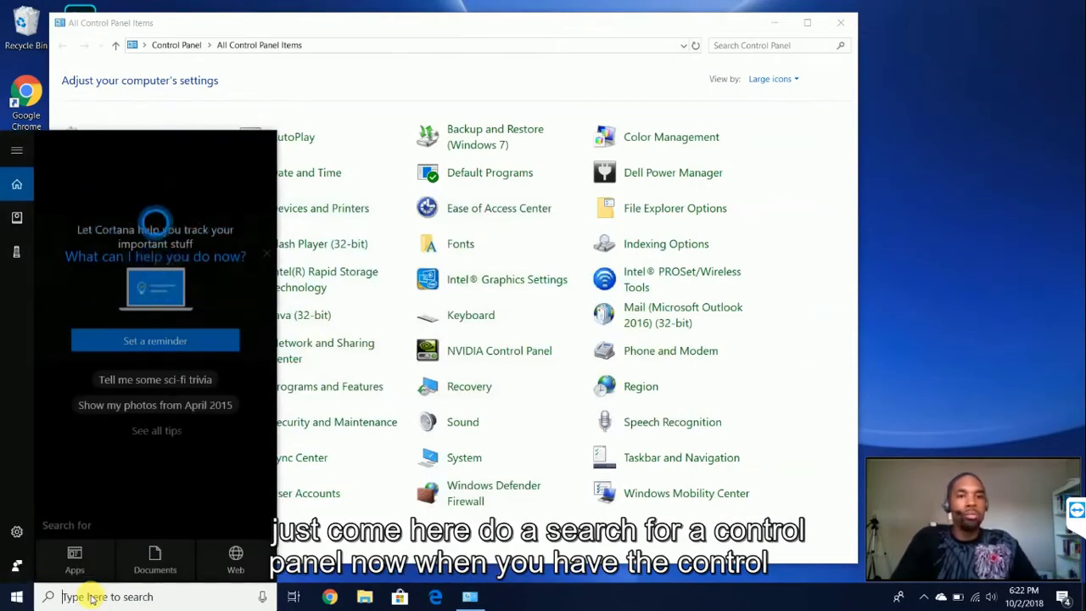
pyautogui.press('Right')
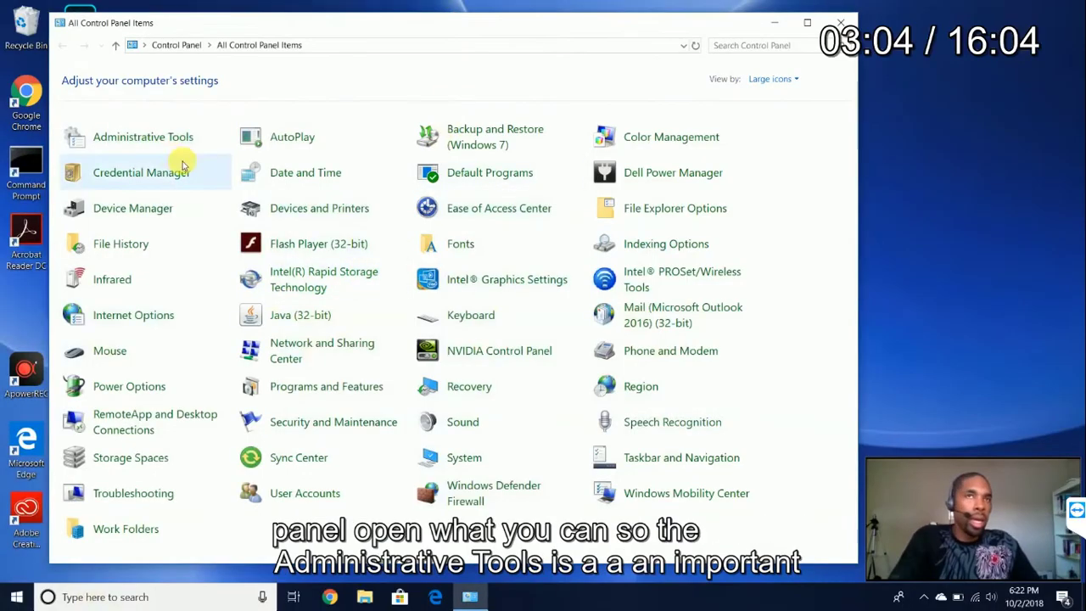
# - Skip forward through the video's Administrative Tools and Computer Management parts to the Event Viewer section
pyautogui.press('Right')
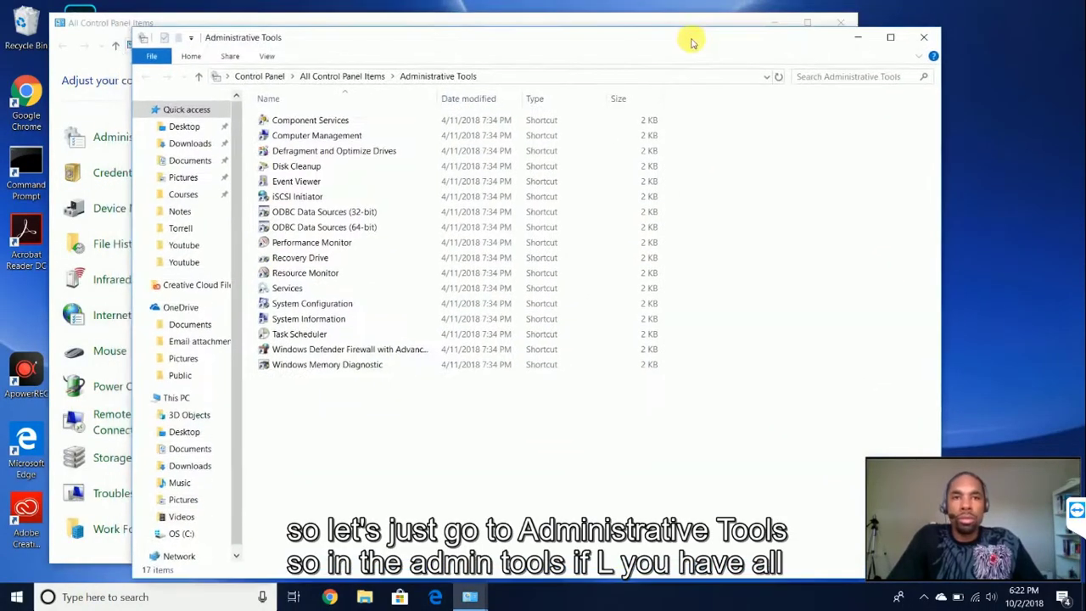
pyautogui.press('Right')
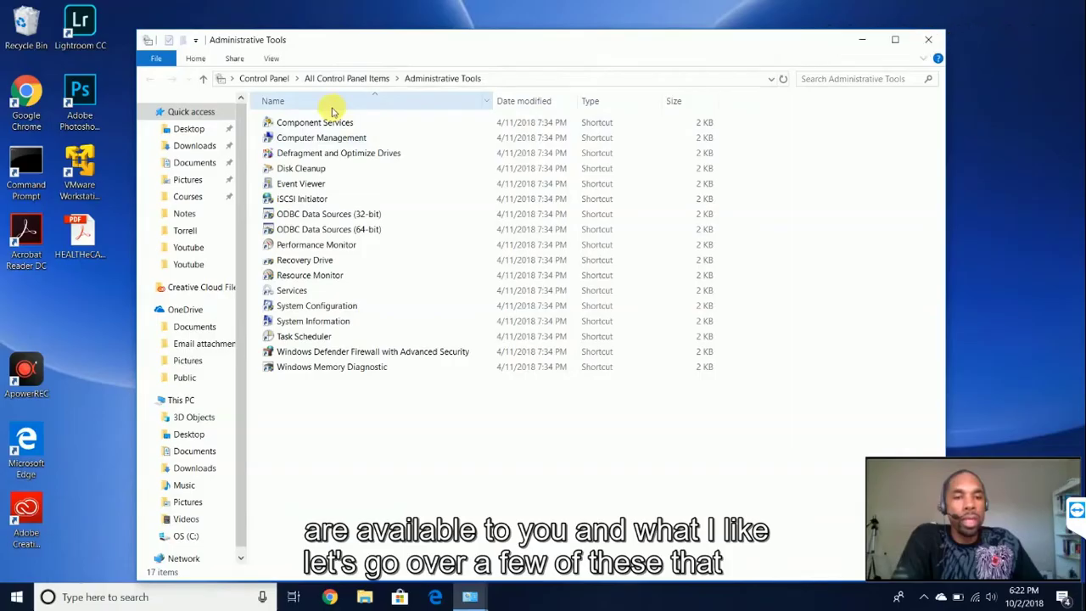
pyautogui.press('Right')
pyautogui.press('Right')
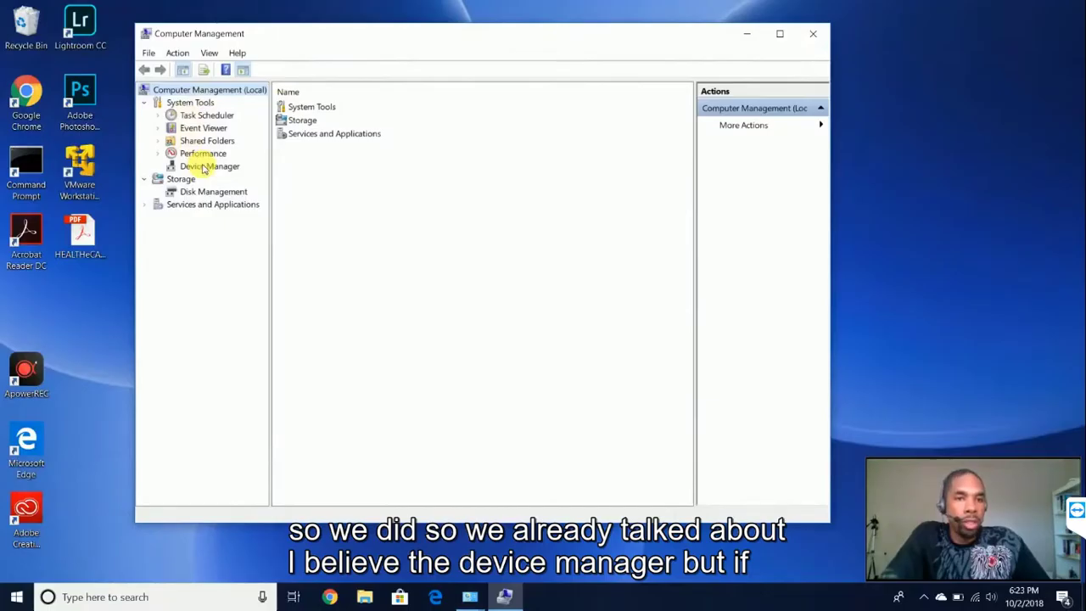
pyautogui.press('Right')
pyautogui.press('Right')
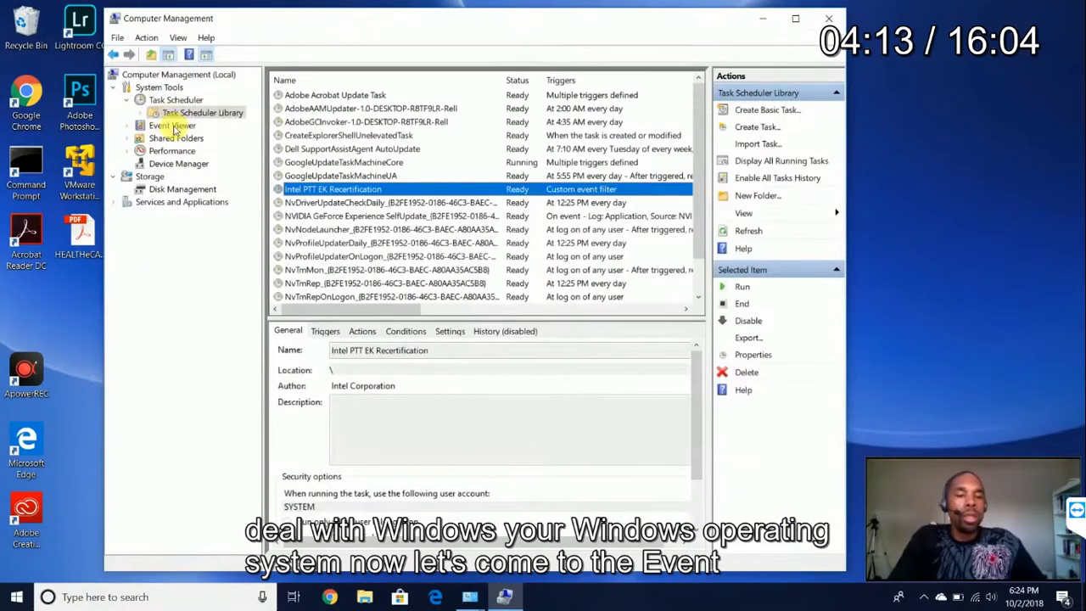
pyautogui.press('Right')
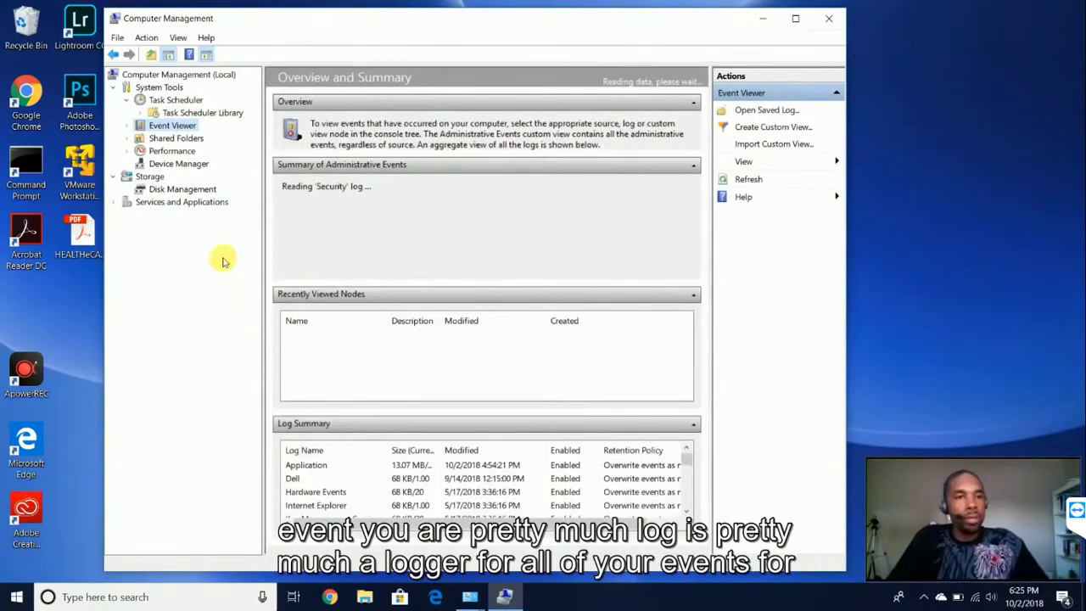
pyautogui.press('Right')
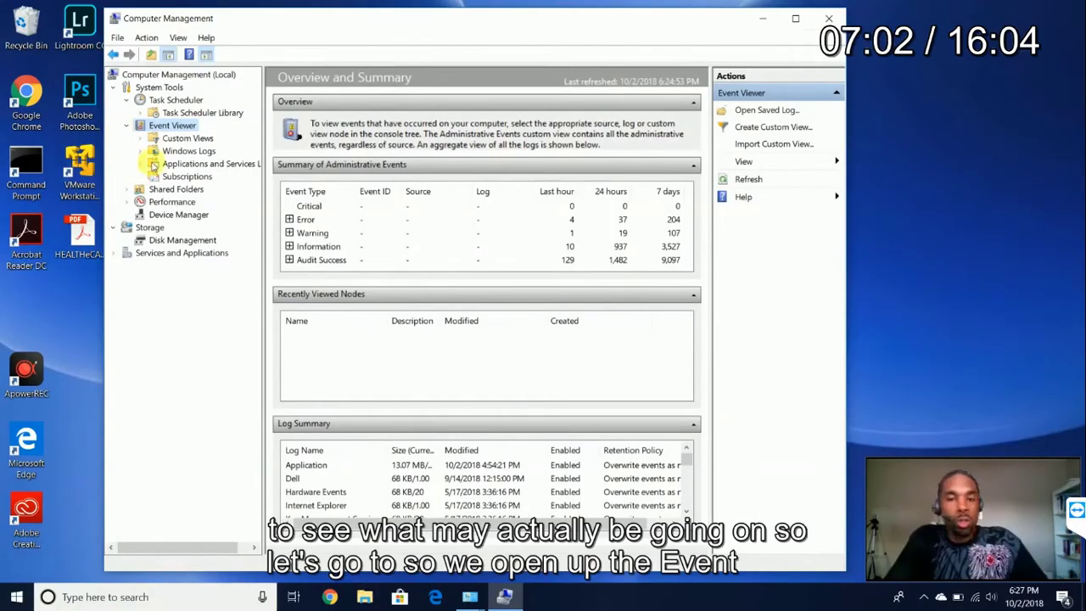
# - Watch the video's Windows Logs demonstration, covering the Application log, its error filter, log saving and Find, up to about 10:31
pyautogui.doubleClick(146, 152)
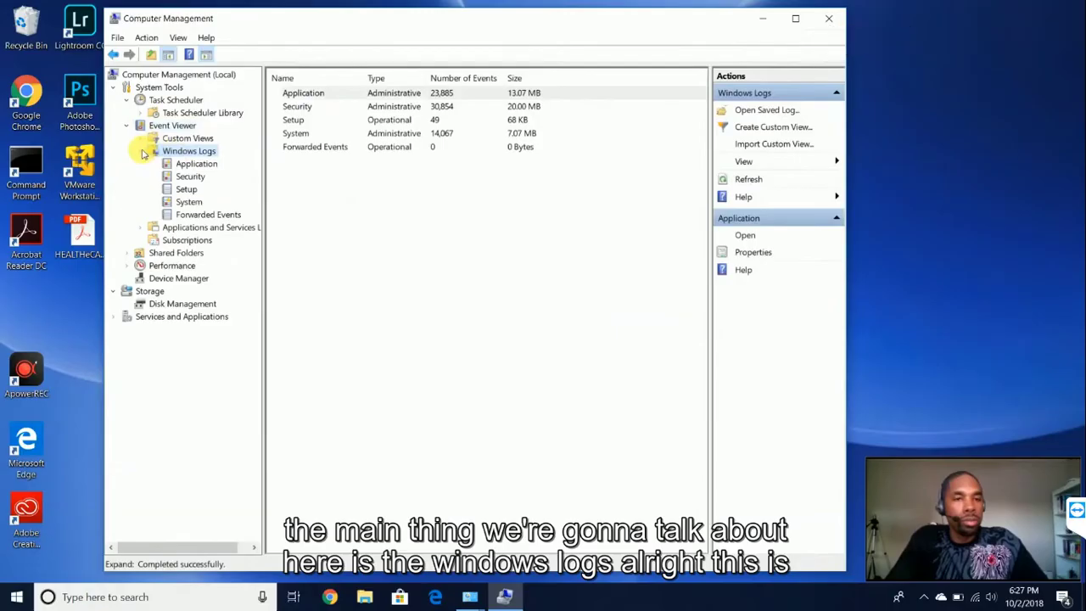
pyautogui.click(200, 164)
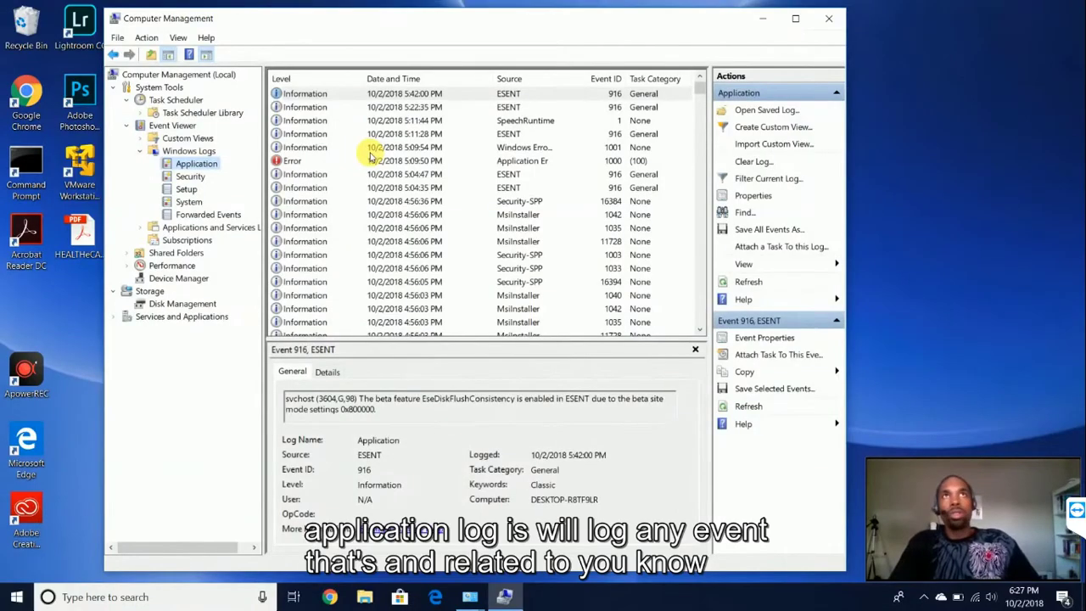
pyautogui.click(335, 95)
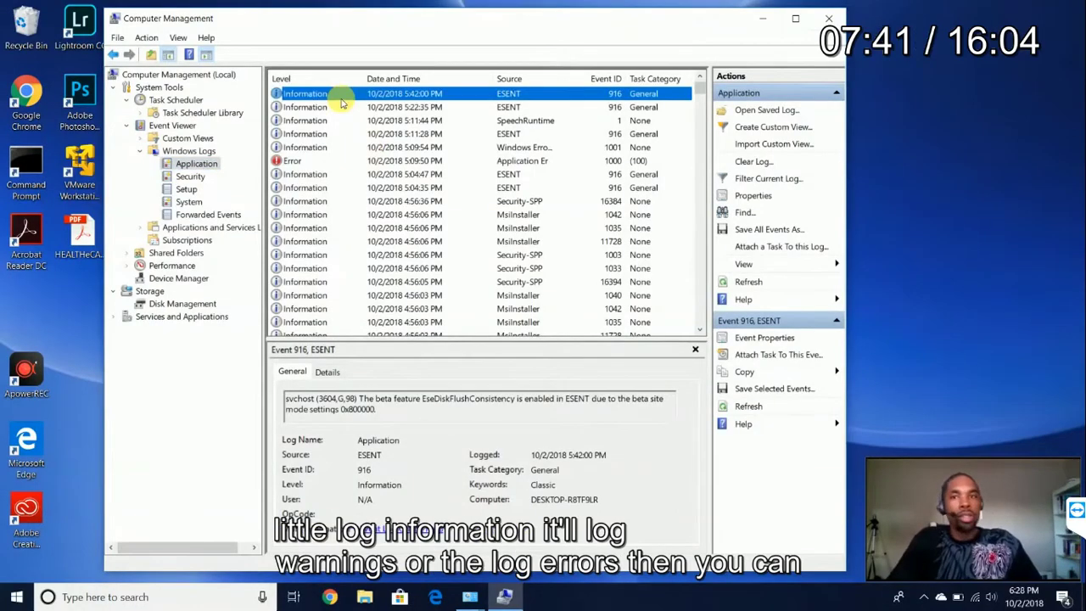
pyautogui.press('Down')
pyautogui.press('Down')
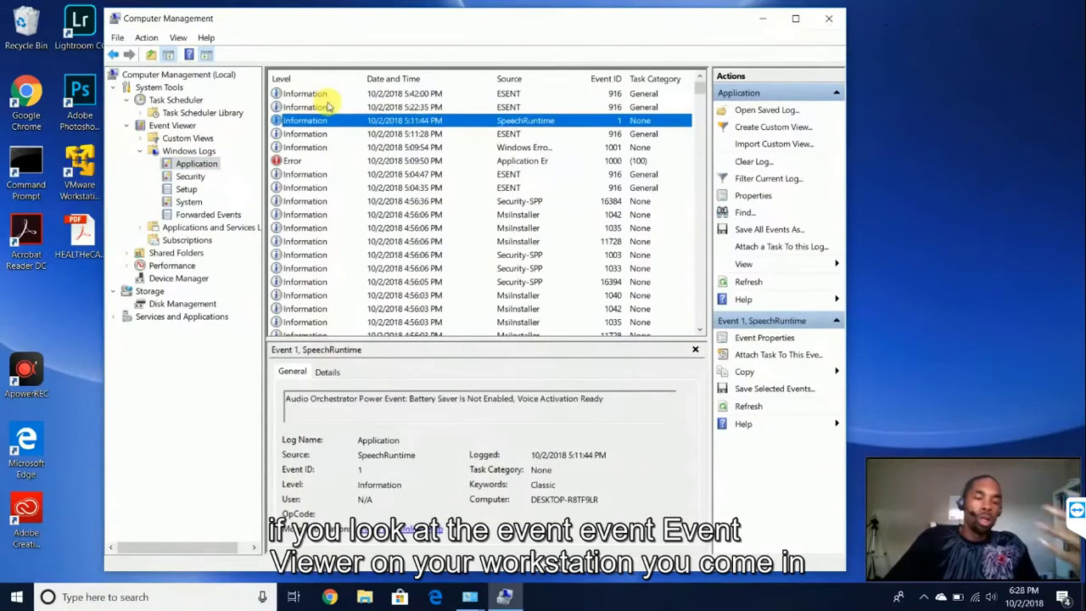
pyautogui.press('Down')
pyautogui.press('Down')
pyautogui.press('Down')
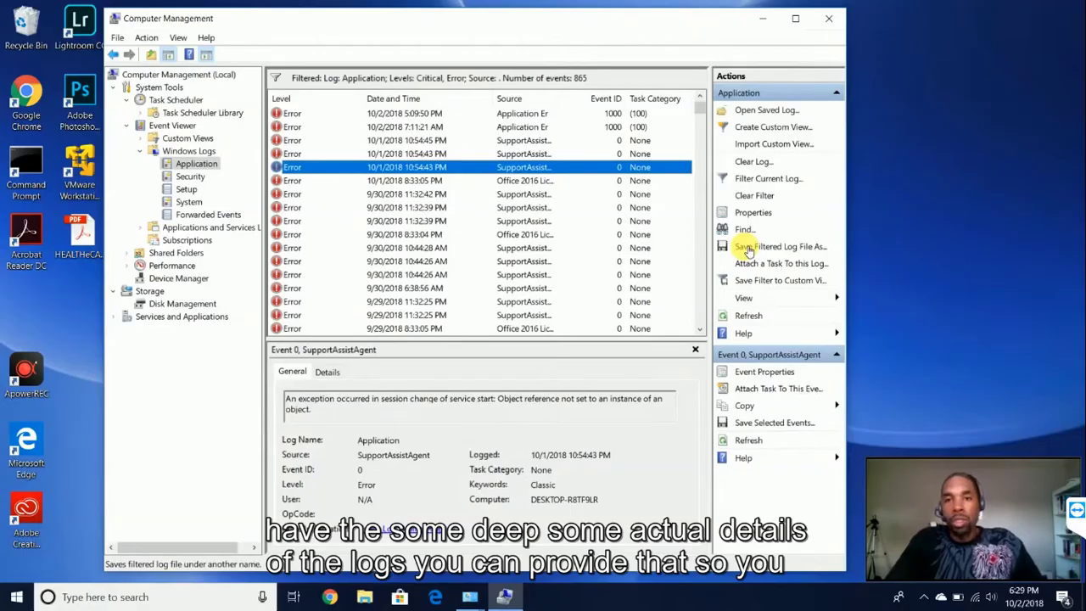
pyautogui.click(748, 248)
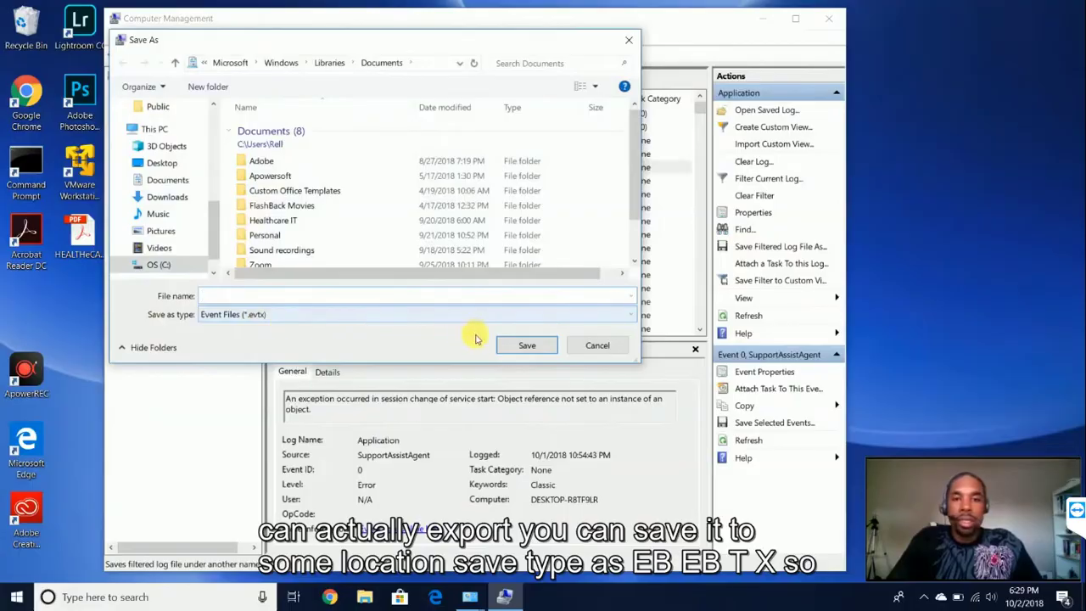
pyautogui.click(583, 344)
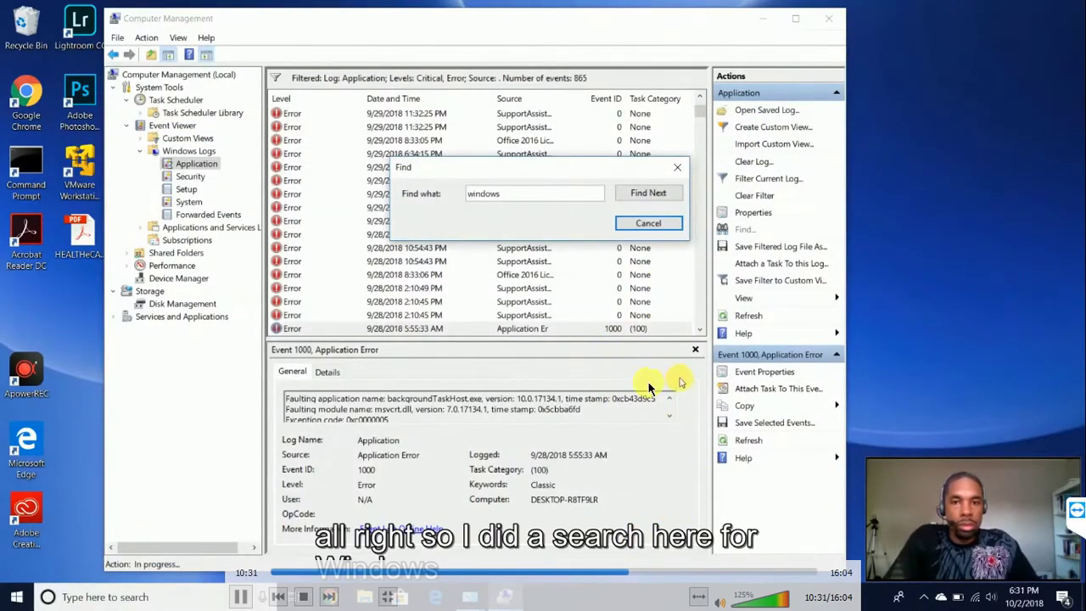
# - Exit full screen, close the Event Viewer video and return to the chapter_6 folder in File Explorer
pyautogui.press('Escape')
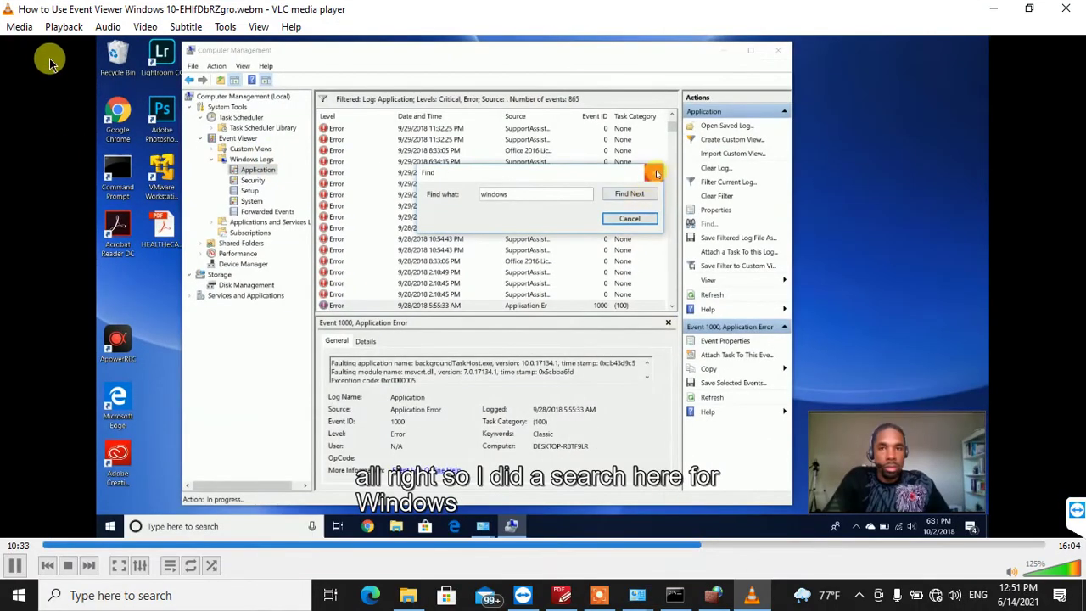
pyautogui.click(1065, 9)
pyautogui.hotkey('alt', 'Tab')
pyautogui.scroll(3, 282, 212)
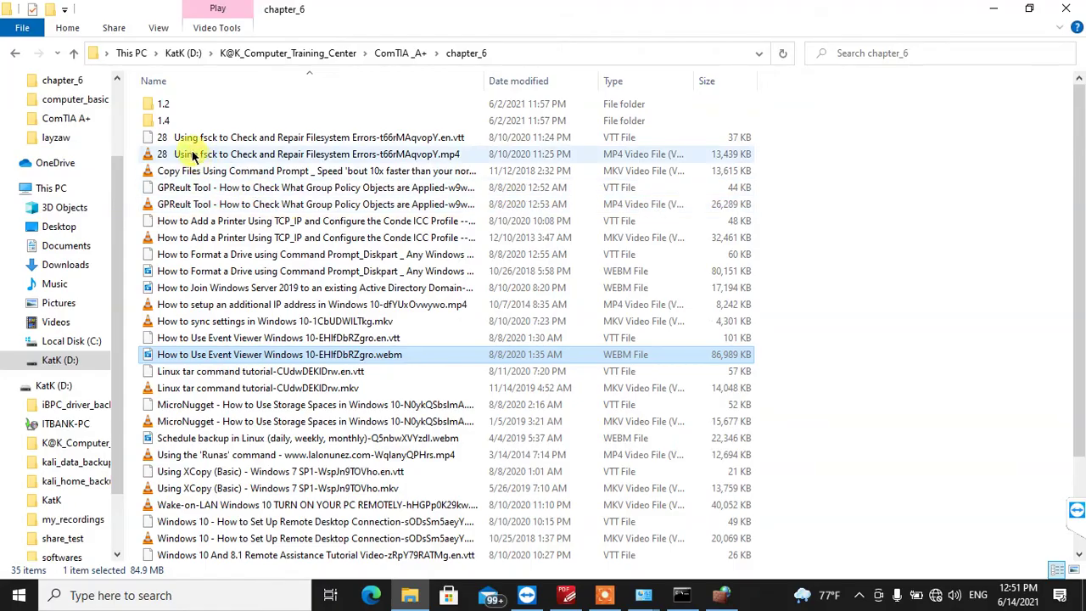
# - Look through the contents of the 1.4 and 1.2 subfolders of chapter_6
pyautogui.doubleClick(166, 119)
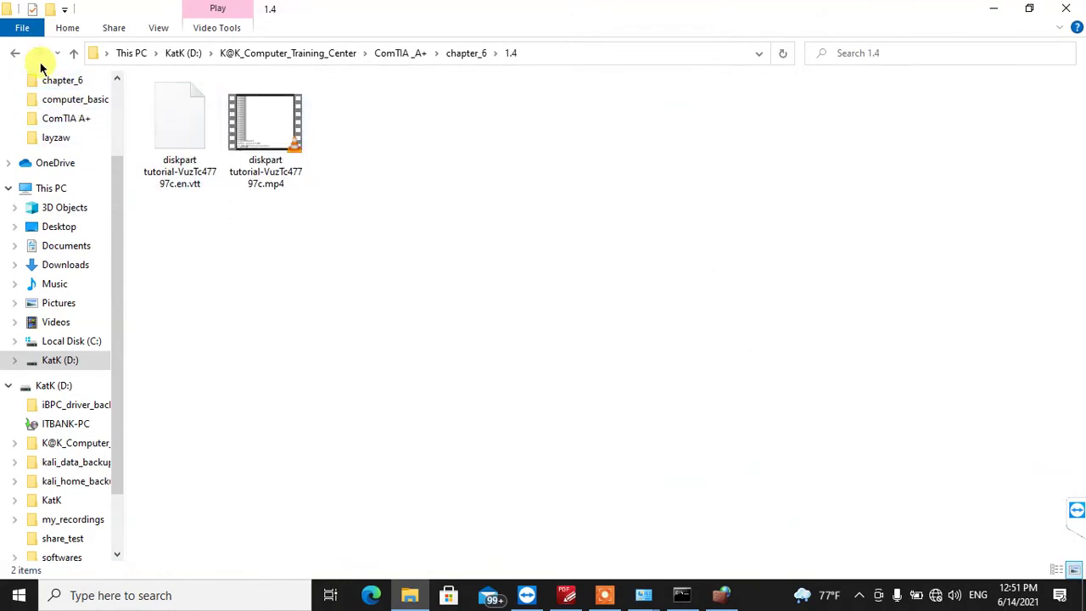
pyautogui.click(14, 54)
pyautogui.doubleClick(210, 104)
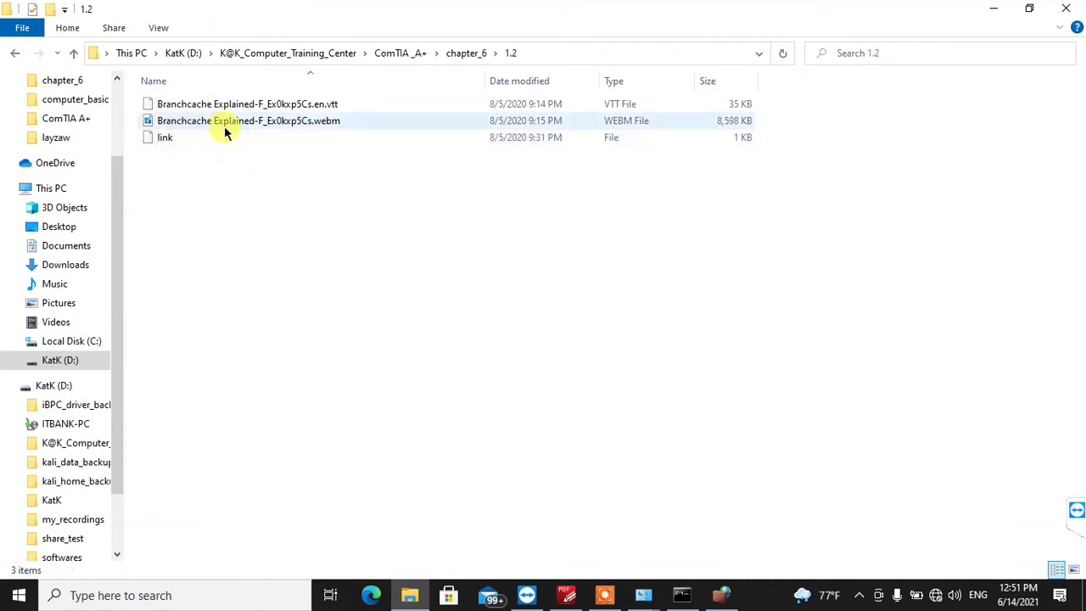
pyautogui.moveTo(224, 132)
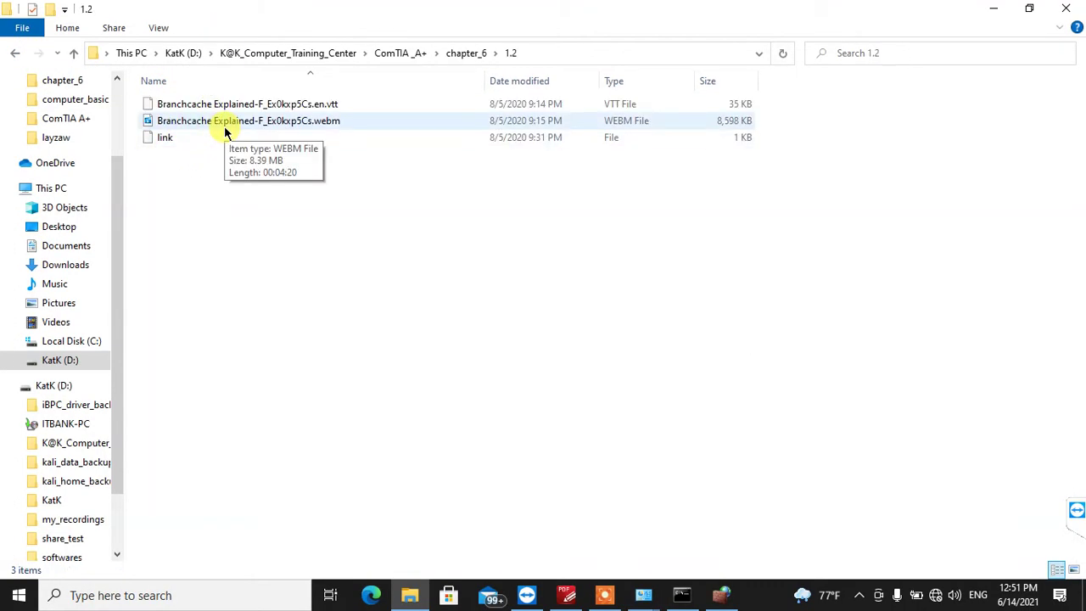
# - Preview the "Branchcache Explained" webm video full screen at about 0:44, close it and go back to the chapter_6 folder
pyautogui.doubleClick(224, 125)
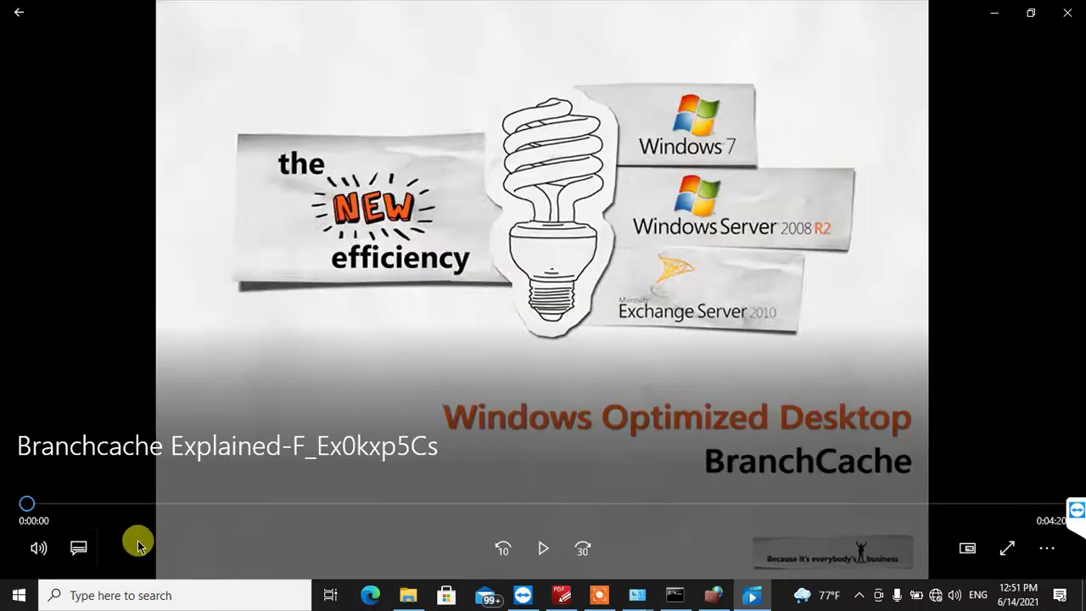
pyautogui.doubleClick(818, 215)
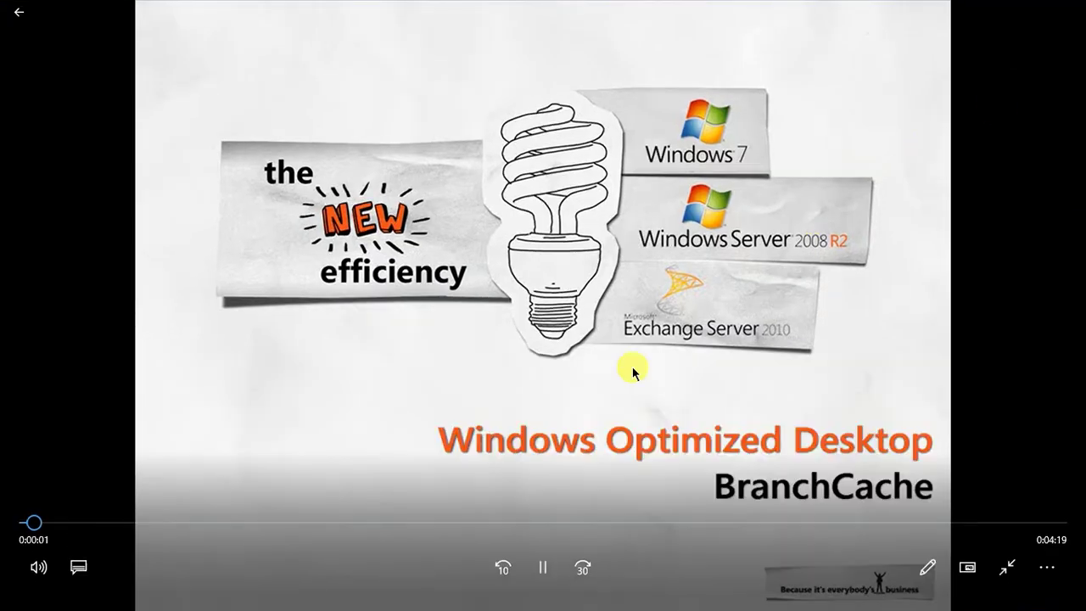
pyautogui.click(203, 523)
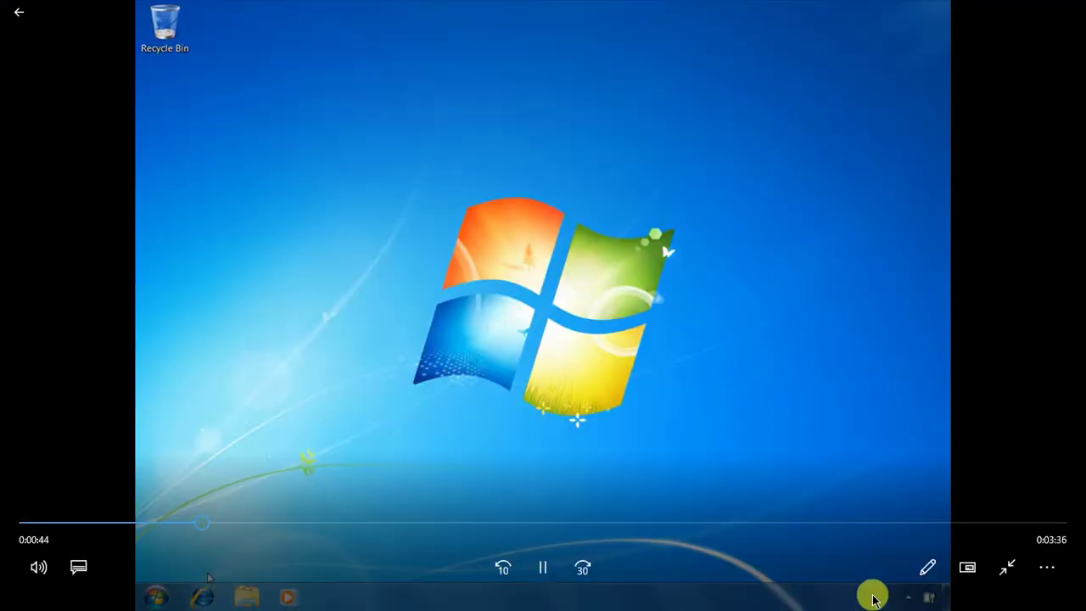
pyautogui.click(1007, 567)
pyautogui.click(1062, 10)
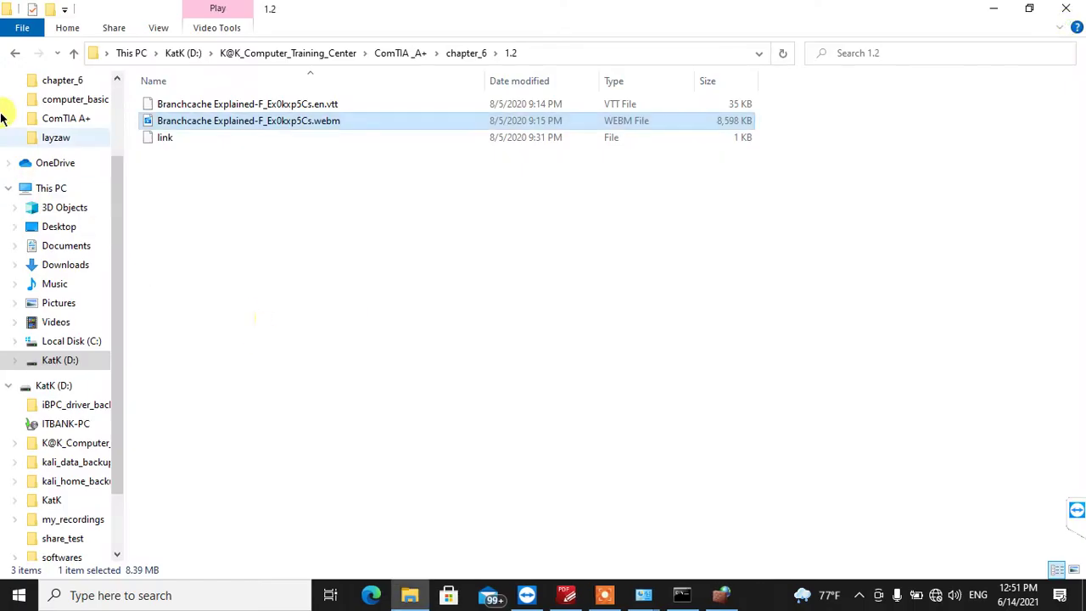
pyautogui.click(15, 53)
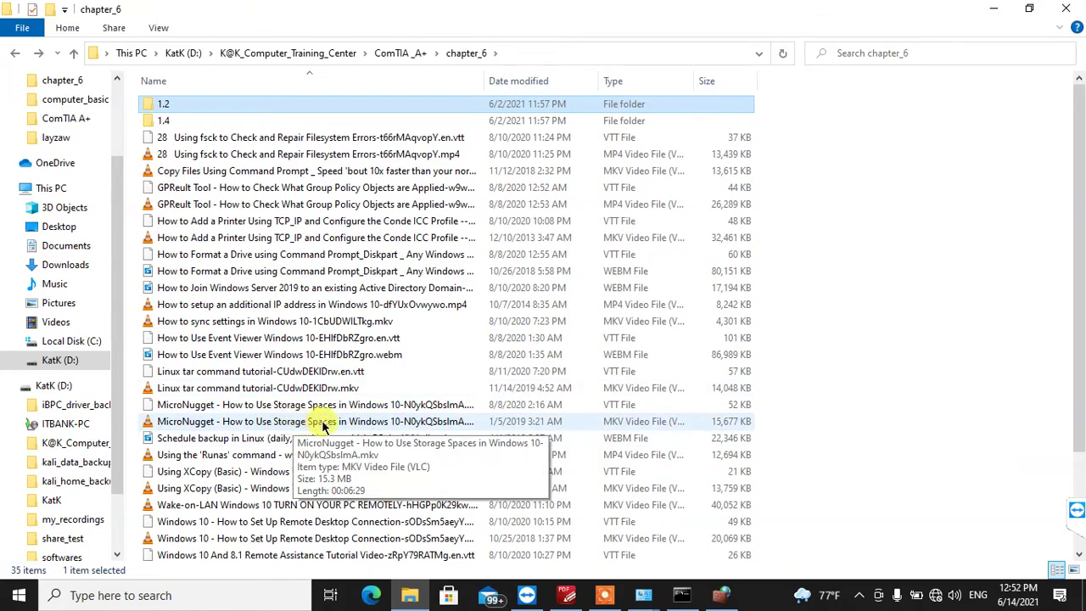
# - Switch to the 220-1002_ch6 PDF in PDF-XChange Editor, select the Mounting heading and review page 84 down to the Initializing section
pyautogui.hotkey('alt', 'Tab')
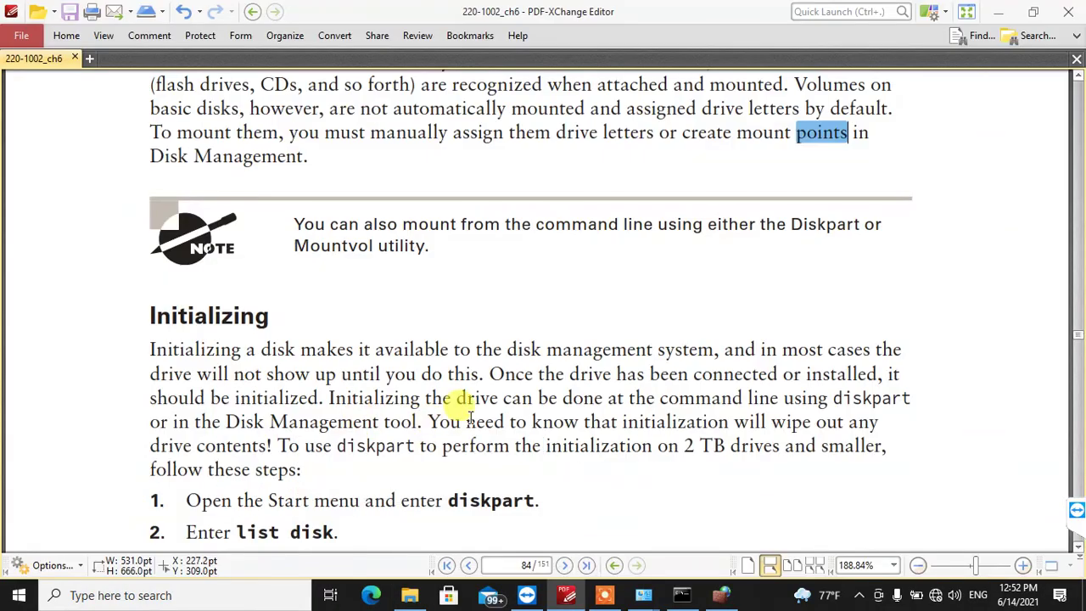
pyautogui.hotkey('alt', 'Tab')
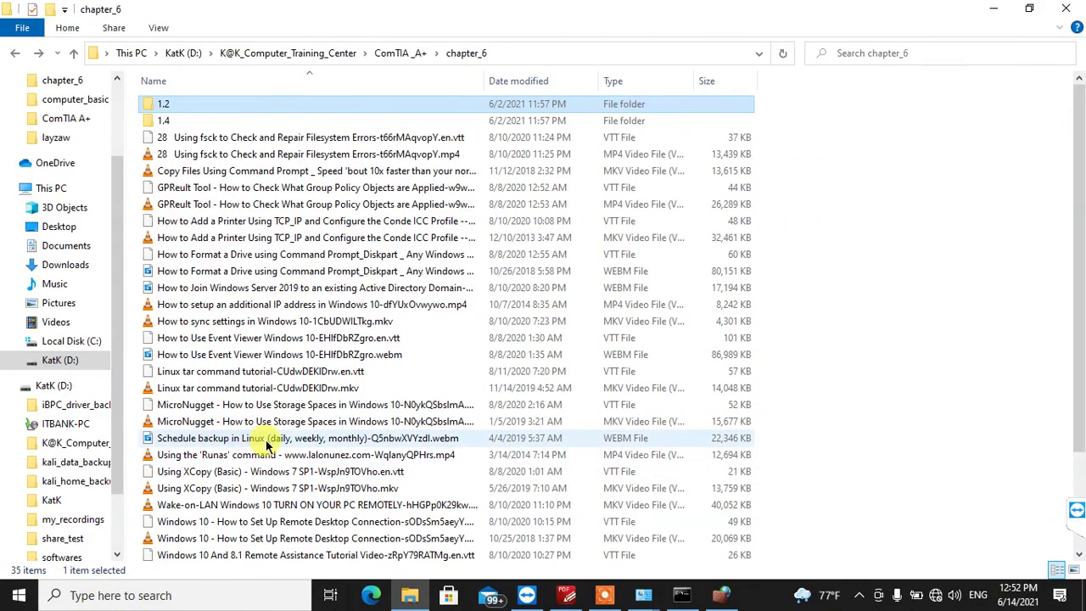
pyautogui.hotkey('alt', 'Tab')
pyautogui.scroll(-3, 417, 330)
pyautogui.scroll(3, 418, 327)
pyautogui.scroll(3, 418, 325)
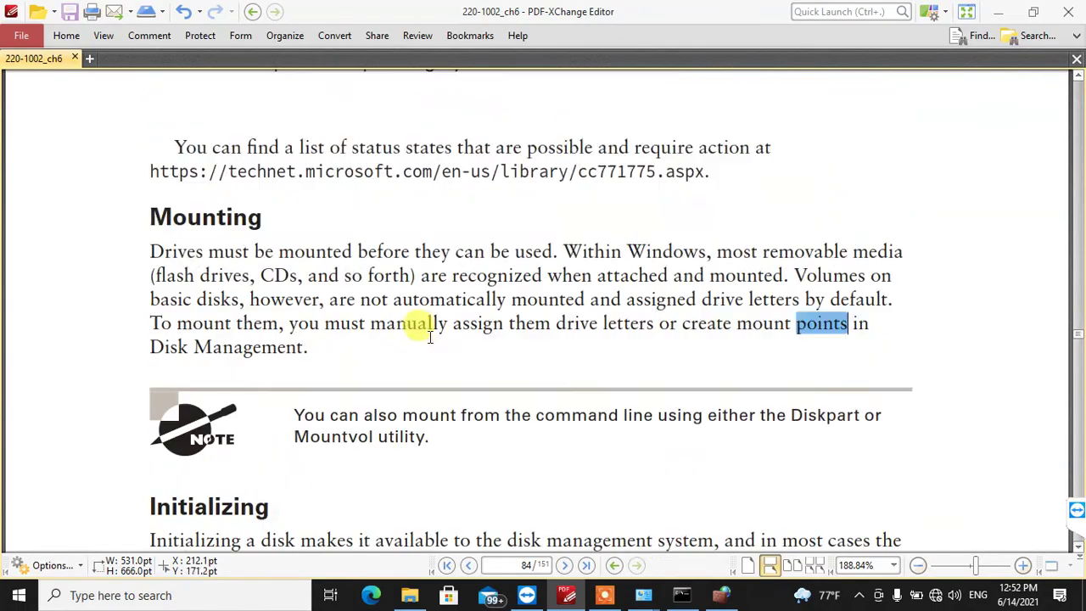
pyautogui.doubleClick(206, 253)
pyautogui.scroll(-3, 425, 328)
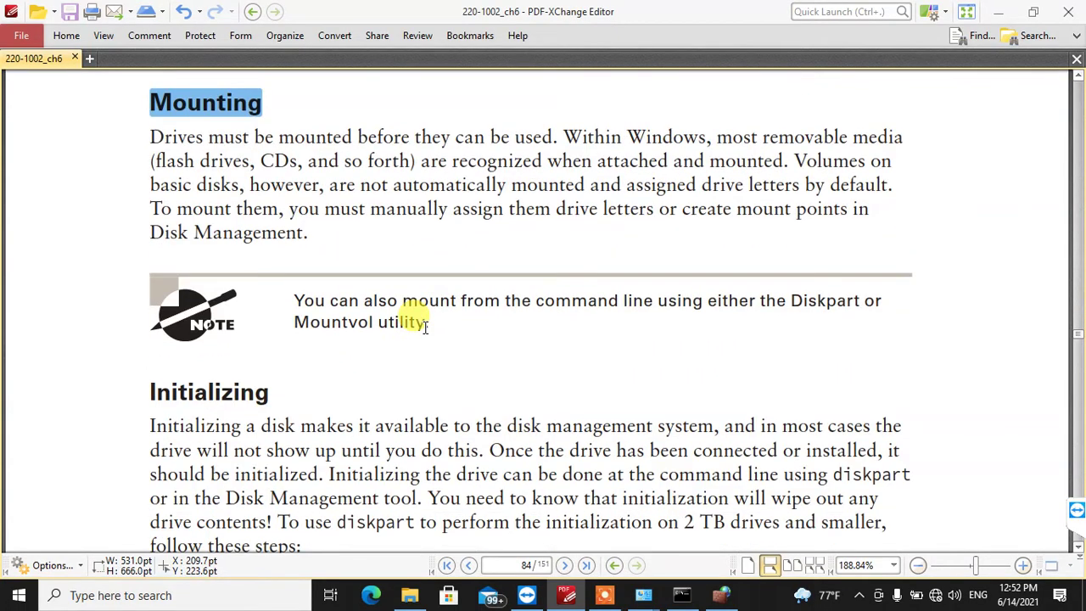
pyautogui.scroll(-2, 347, 319)
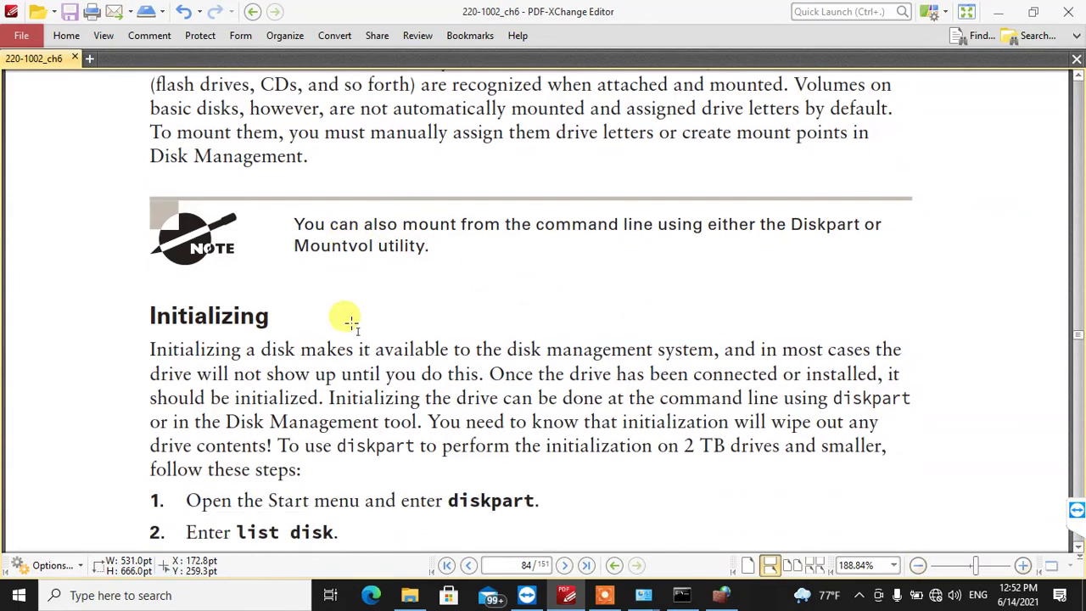
# - Reread the Mounting section and its note on page 84, then highlight the Initializing heading
pyautogui.scroll(-1, 254, 282)
pyautogui.scroll(8, 255, 283)
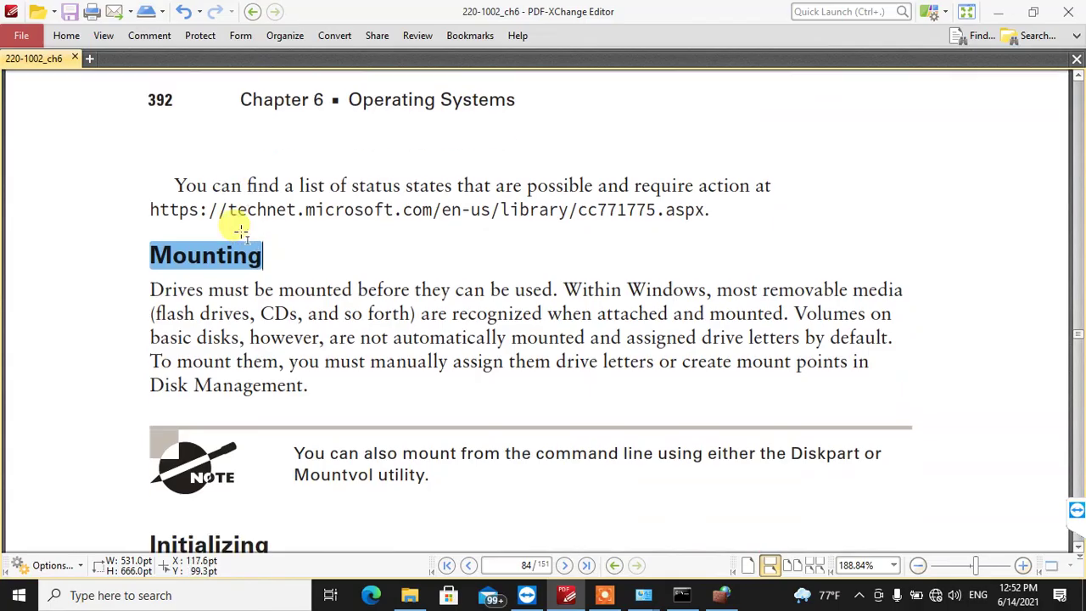
pyautogui.scroll(-2, 243, 236)
pyautogui.scroll(-6, 274, 211)
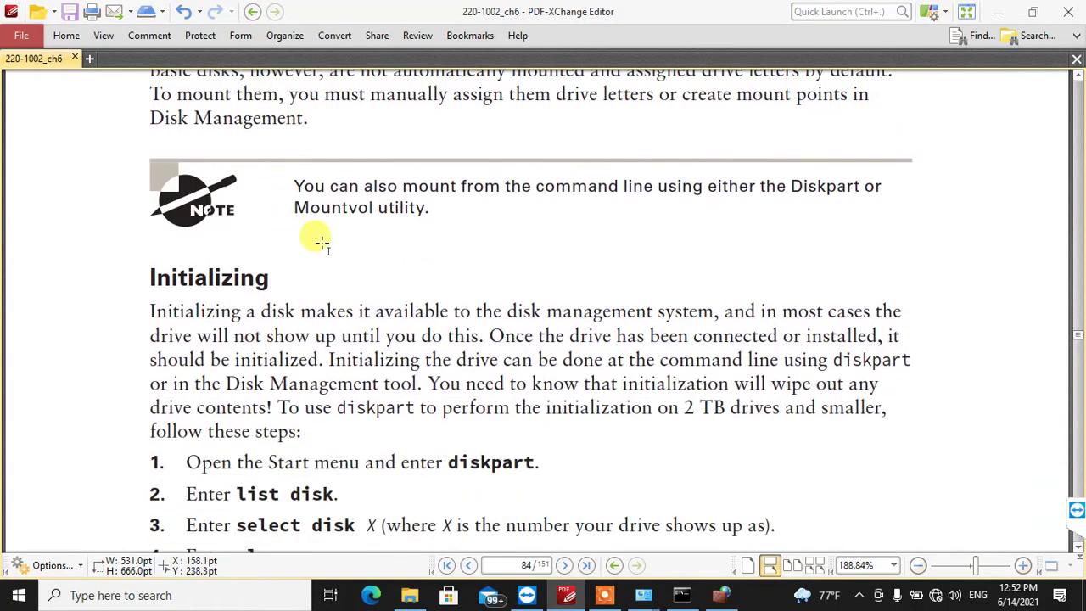
pyautogui.scroll(-2, 314, 241)
pyautogui.scroll(-2, 204, 236)
pyautogui.moveTo(151, 129); pyautogui.dragTo(268, 126)
# - Highlight the diskpart, list disk and select disk commands in steps 1 to 3 for drives of 2 TB and smaller
pyautogui.click(458, 303)
pyautogui.doubleClick(469, 311)
pyautogui.doubleClick(259, 341)
pyautogui.doubleClick(327, 343)
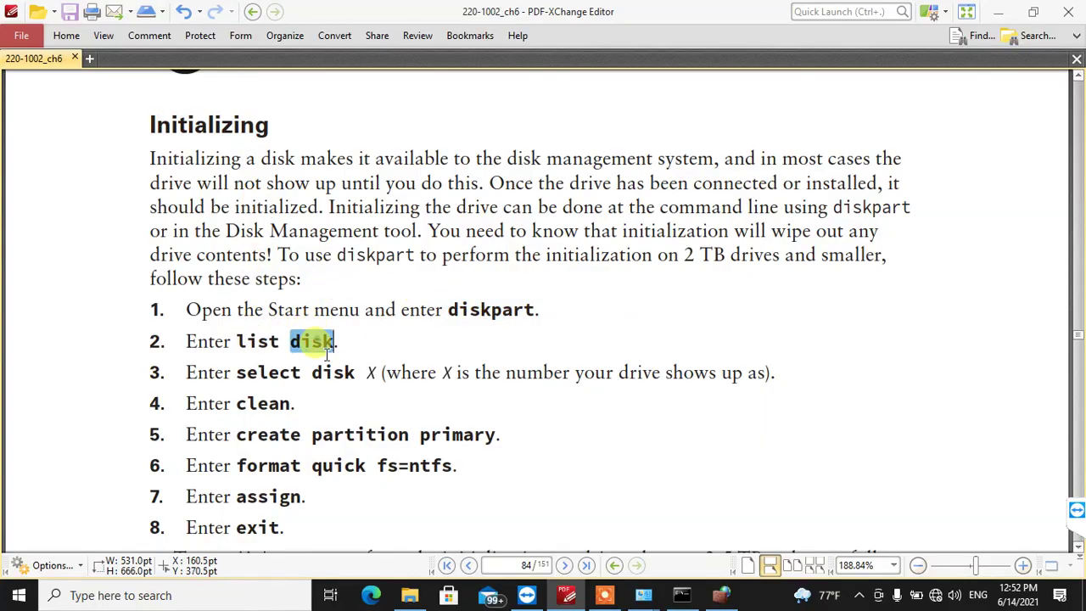
pyautogui.doubleClick(280, 373)
pyautogui.click(341, 366)
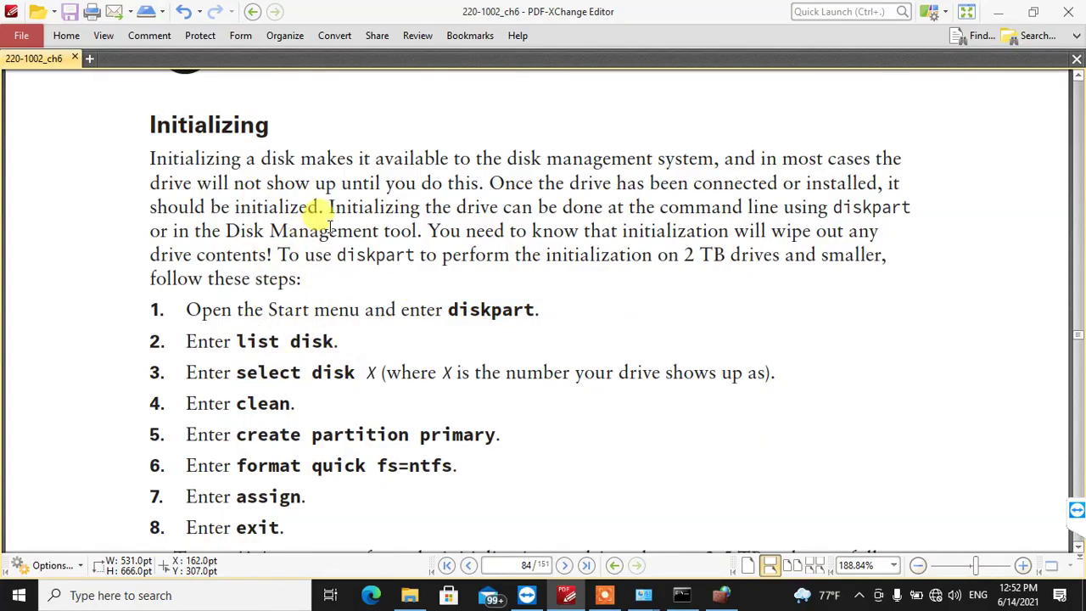
# - Highlight the clean, create, assign and exit commands in the remaining steps for drives of 2 TB and smaller
pyautogui.click(288, 403)
pyautogui.doubleClick(259, 404)
pyautogui.scroll(-3, 272, 373)
pyautogui.doubleClick(254, 283)
pyautogui.scroll(-1, 279, 311)
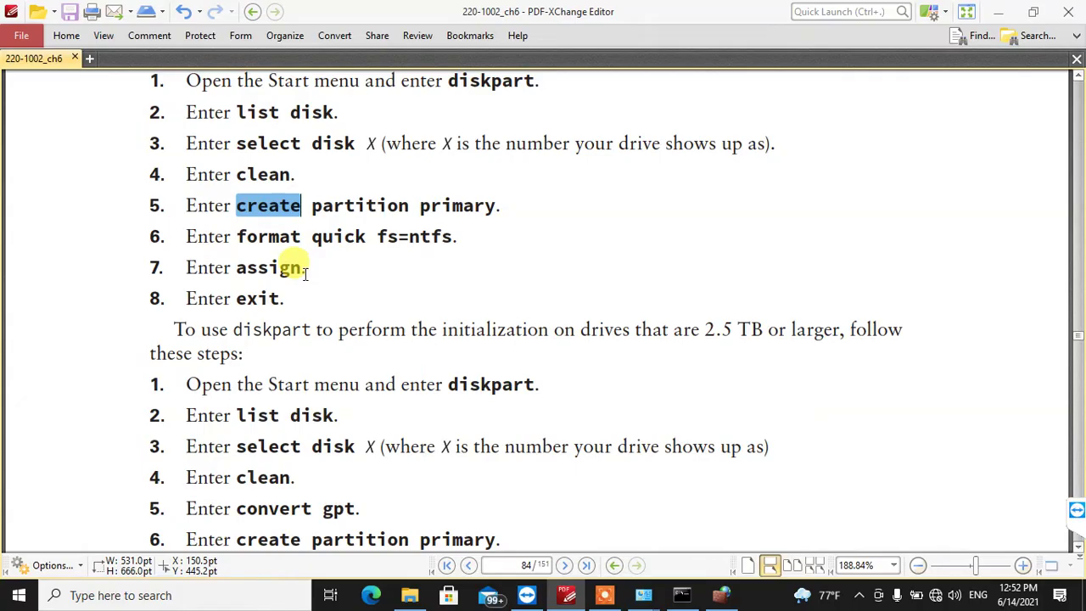
pyautogui.doubleClick(259, 268)
pyautogui.doubleClick(254, 298)
# - Skim the diskpart steps for drives of 2.5 TB or larger and return to the list for smaller drives
pyautogui.scroll(-3, 356, 352)
pyautogui.scroll(-6, 366, 357)
pyautogui.scroll(2, 351, 344)
pyautogui.doubleClick(273, 268)
pyautogui.doubleClick(270, 296)
pyautogui.middleClick(464, 355)
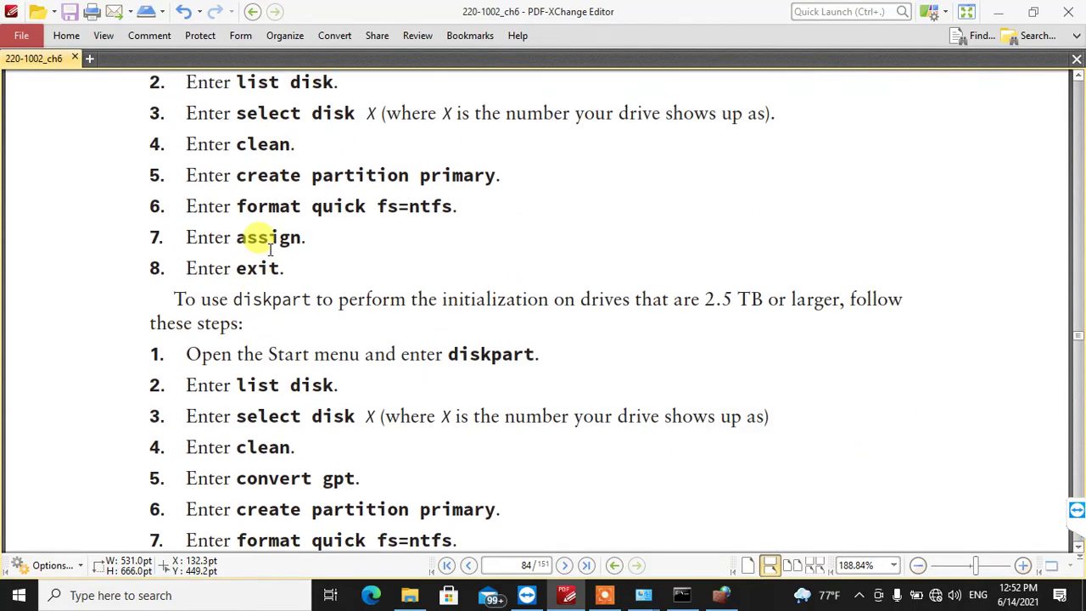
# - Go through the 2 TB procedure again, highlighting diskpart, list disk, the select disk X step and clean
pyautogui.moveTo(443, 201); pyautogui.dragTo(553, 211)
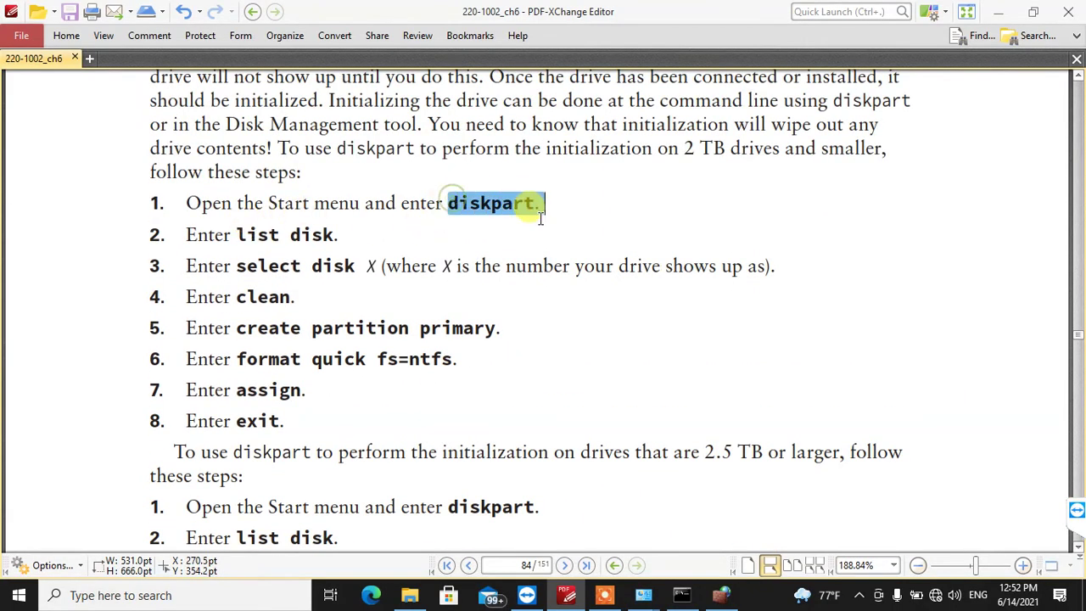
pyautogui.moveTo(236, 235); pyautogui.dragTo(339, 235)
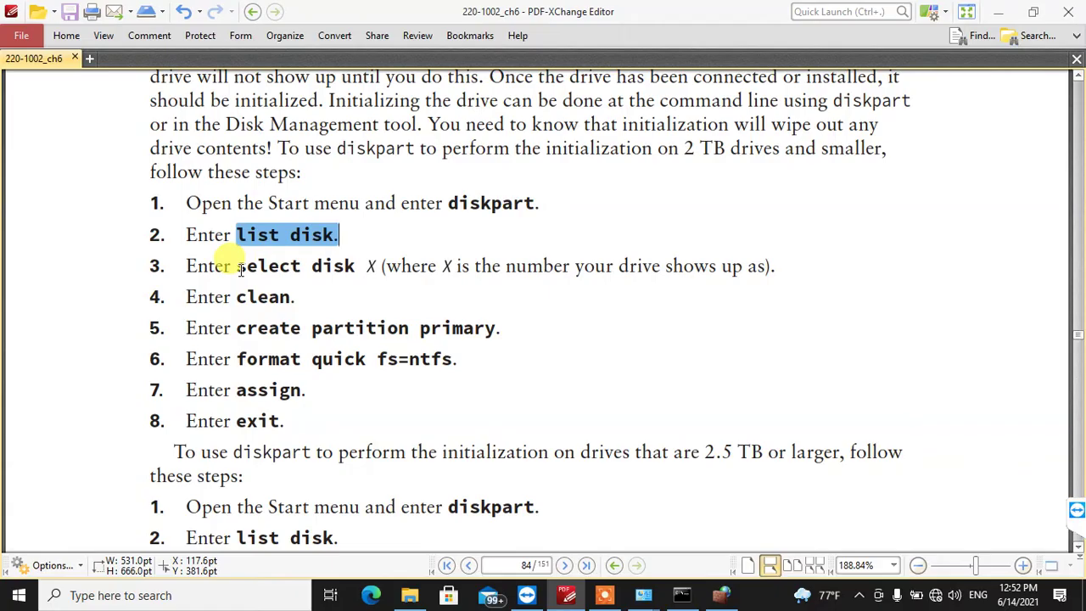
pyautogui.moveTo(234, 265); pyautogui.dragTo(380, 266)
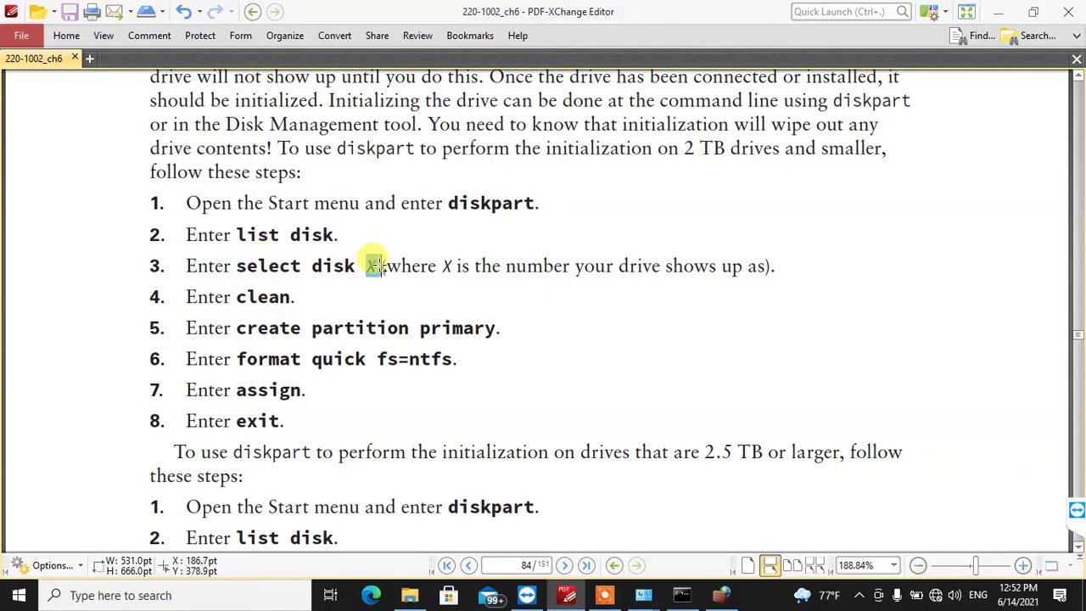
pyautogui.moveTo(235, 297); pyautogui.dragTo(294, 295)
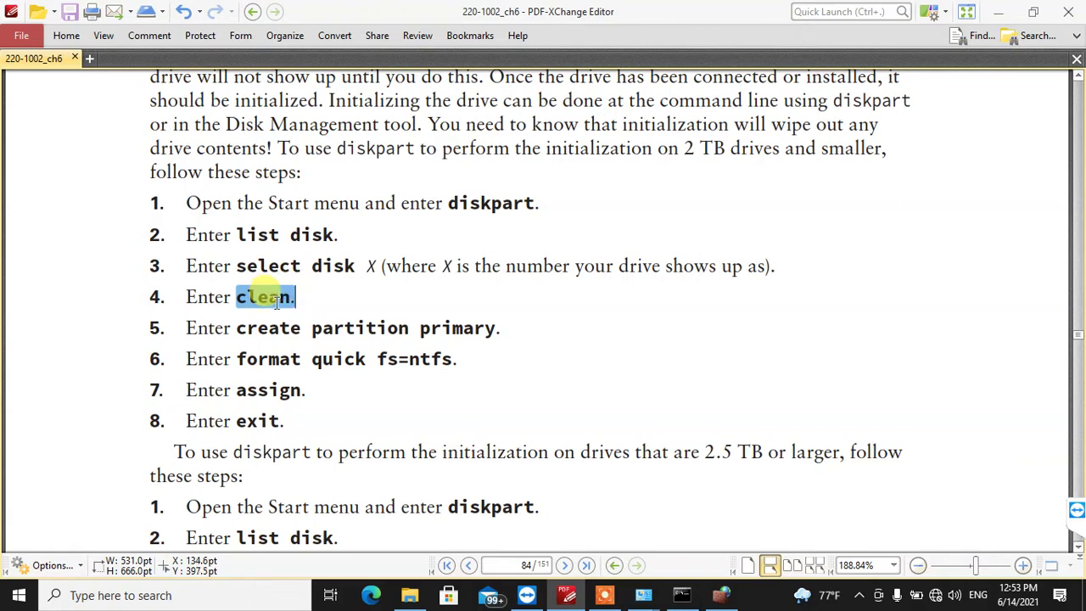
# - Highlight the create partition primary, format quick, assign and exit commands in steps 5 to 8 of the 2 TB procedure
pyautogui.doubleClick(457, 327)
pyautogui.doubleClick(268, 328)
pyautogui.click(339, 334)
pyautogui.doubleClick(268, 359)
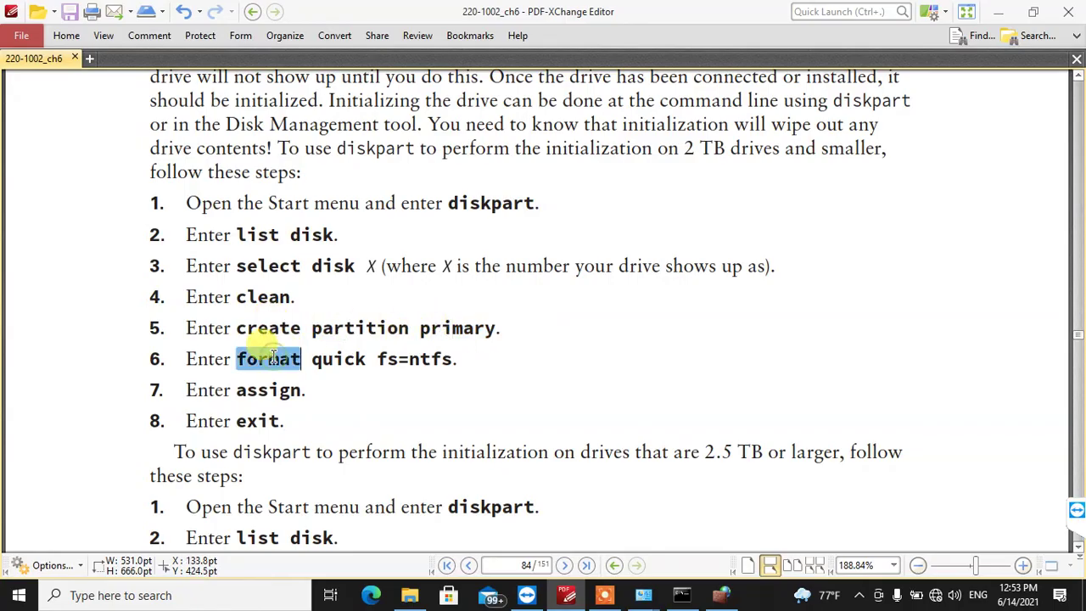
pyautogui.doubleClick(339, 359)
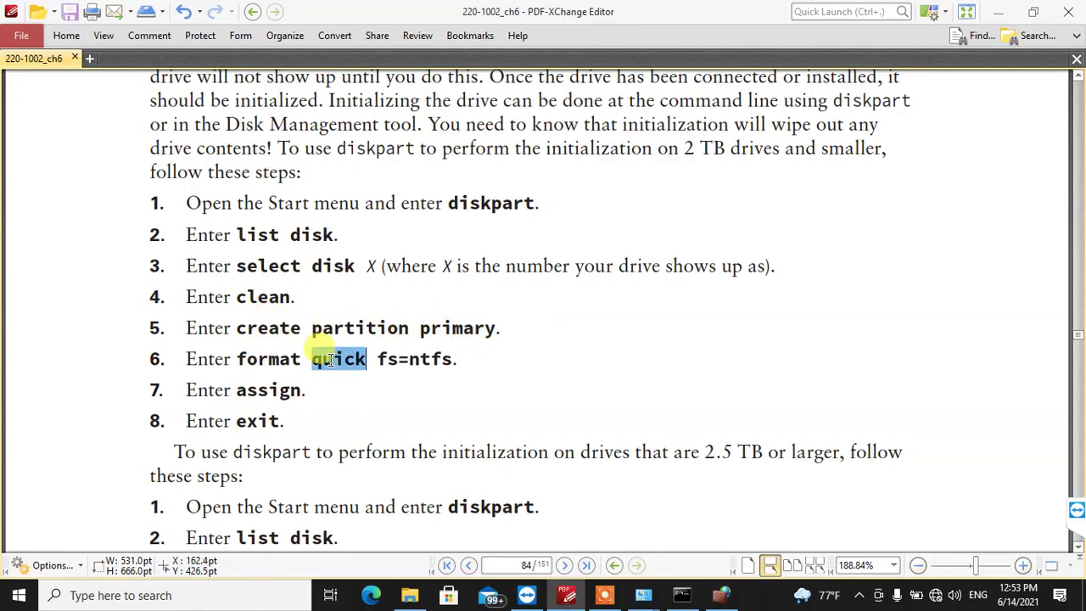
pyautogui.click(399, 360)
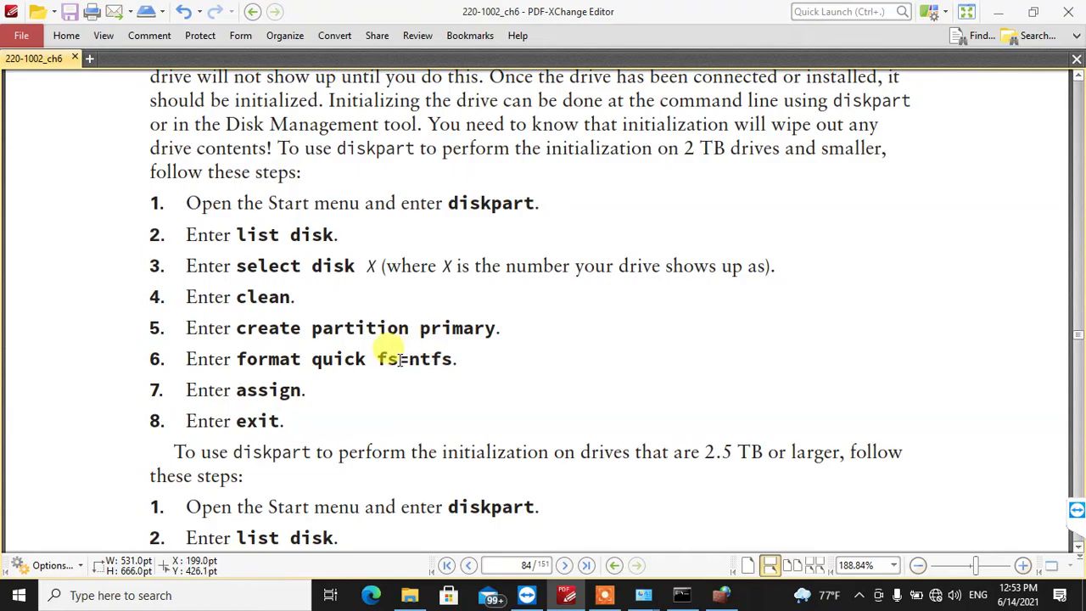
pyautogui.doubleClick(255, 360)
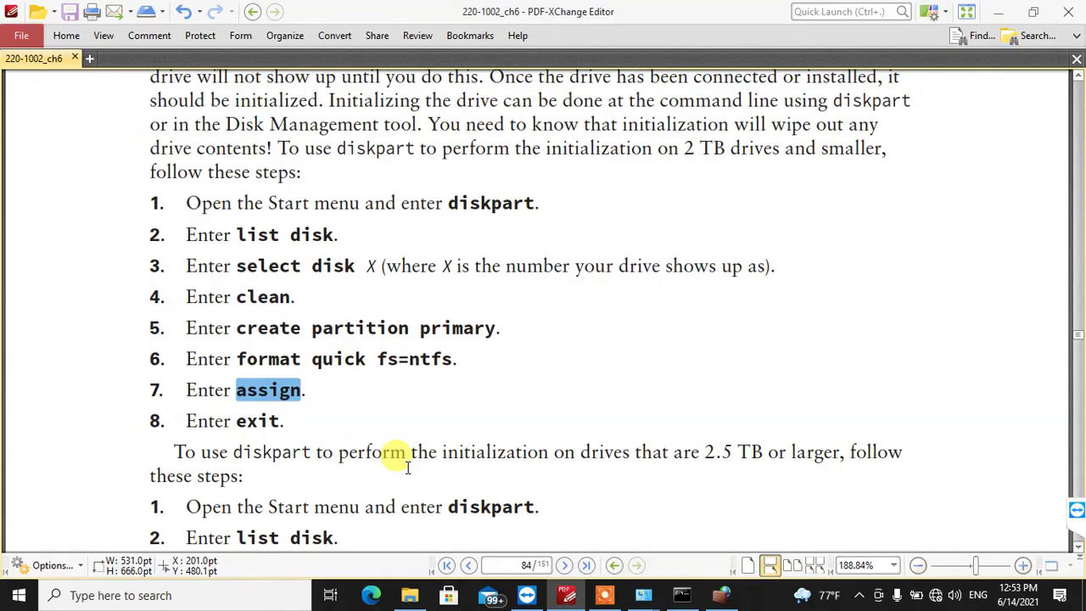
pyautogui.doubleClick(257, 421)
# - Review the procedure for drives of 2.5 TB or larger, highlighting diskpart, list disk, select disk, clean and convert gpt
pyautogui.scroll(-5, 424, 424)
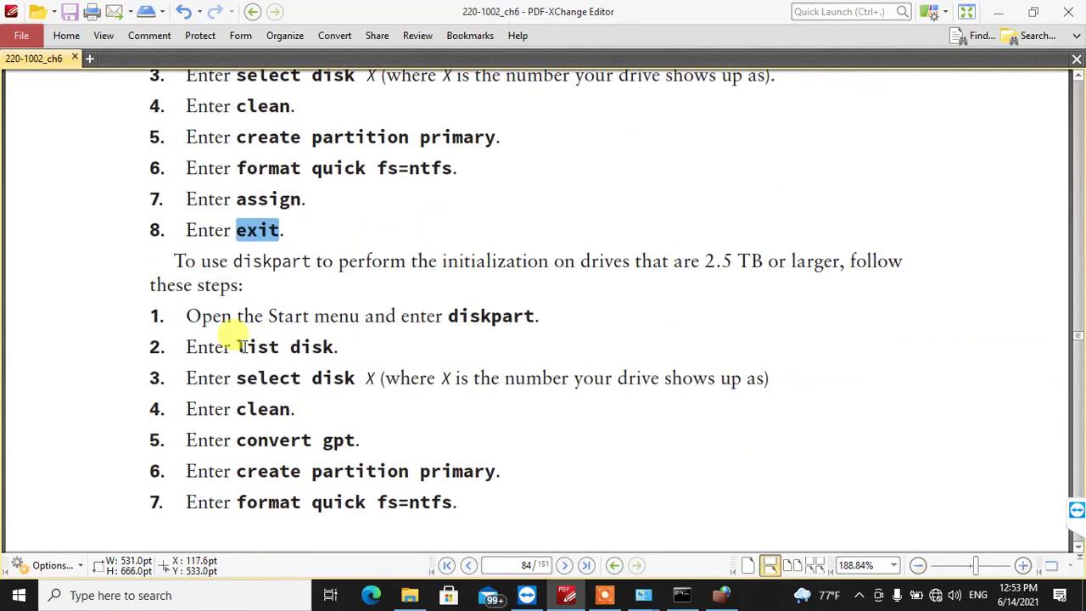
pyautogui.scroll(-2, 240, 343)
pyautogui.doubleClick(483, 240)
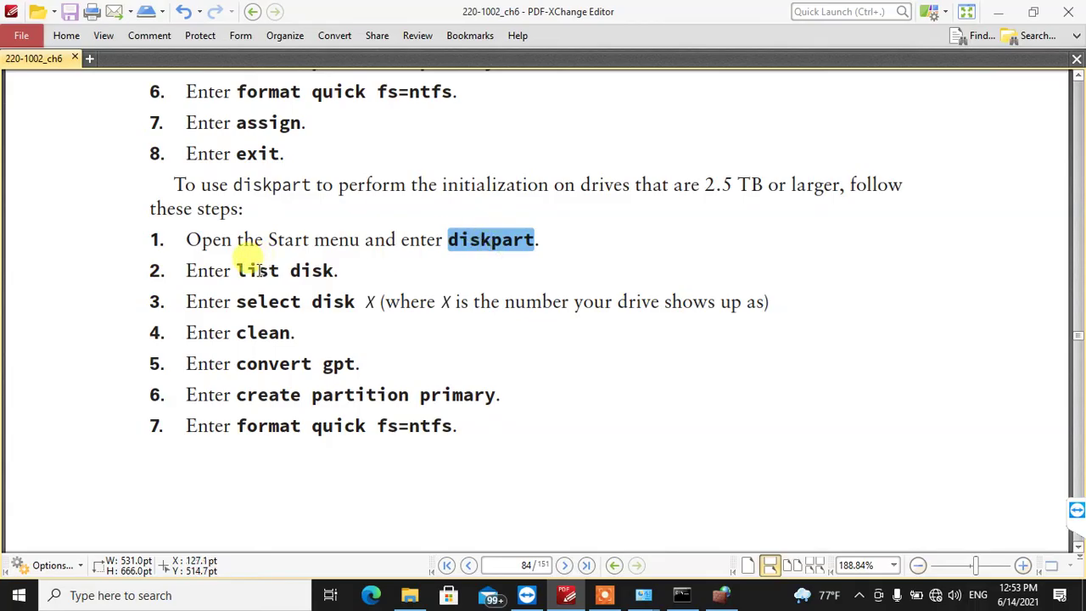
pyautogui.doubleClick(257, 270)
pyautogui.doubleClick(268, 301)
pyautogui.doubleClick(332, 301)
pyautogui.doubleClick(273, 332)
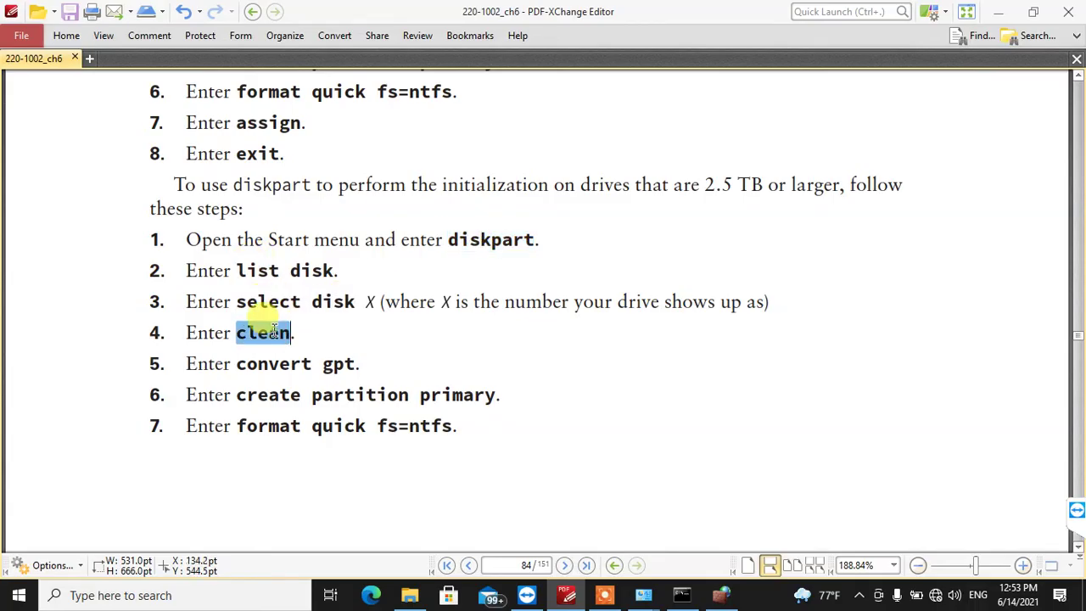
pyautogui.doubleClick(272, 363)
pyautogui.moveTo(343, 363); pyautogui.dragTo(282, 377)
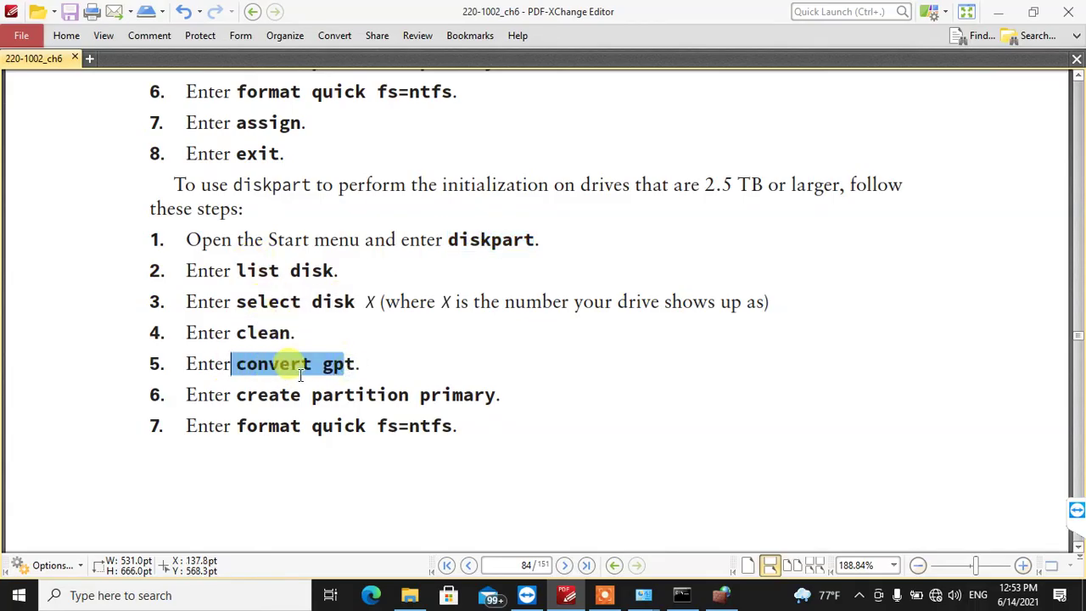
pyautogui.moveTo(360, 363); pyautogui.dragTo(236, 367)
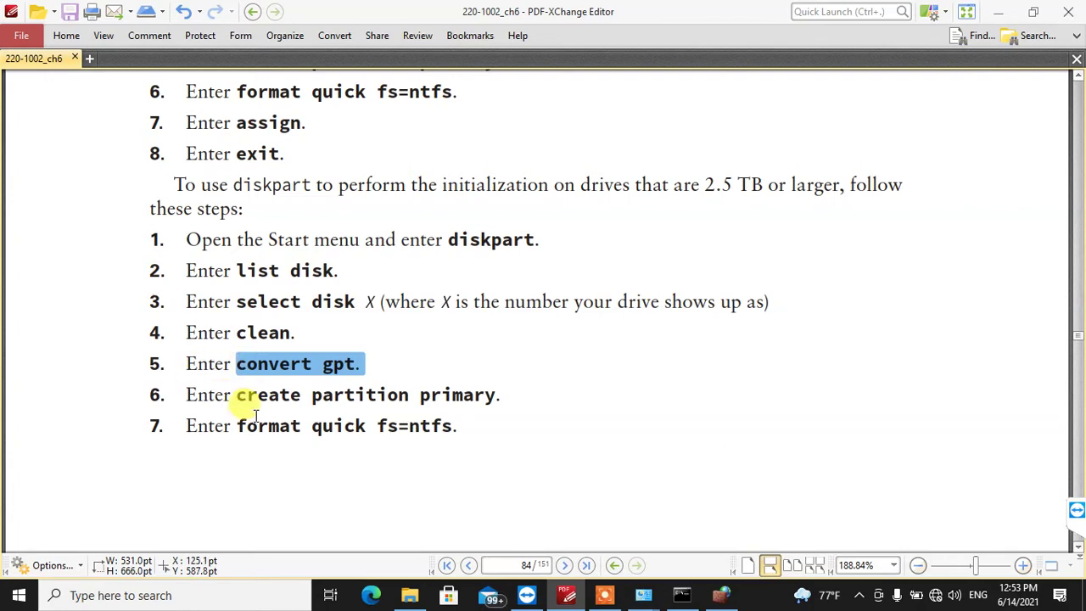
# - Review the create partition primary and format quick fs=ntfs steps, then highlight assign and exit on page 85
pyautogui.click(257, 395)
pyautogui.doubleClick(360, 395)
pyautogui.doubleClick(458, 395)
pyautogui.click(280, 424)
pyautogui.doubleClick(414, 426)
pyautogui.scroll(-3, 320, 350)
pyautogui.scroll(-4, 321, 351)
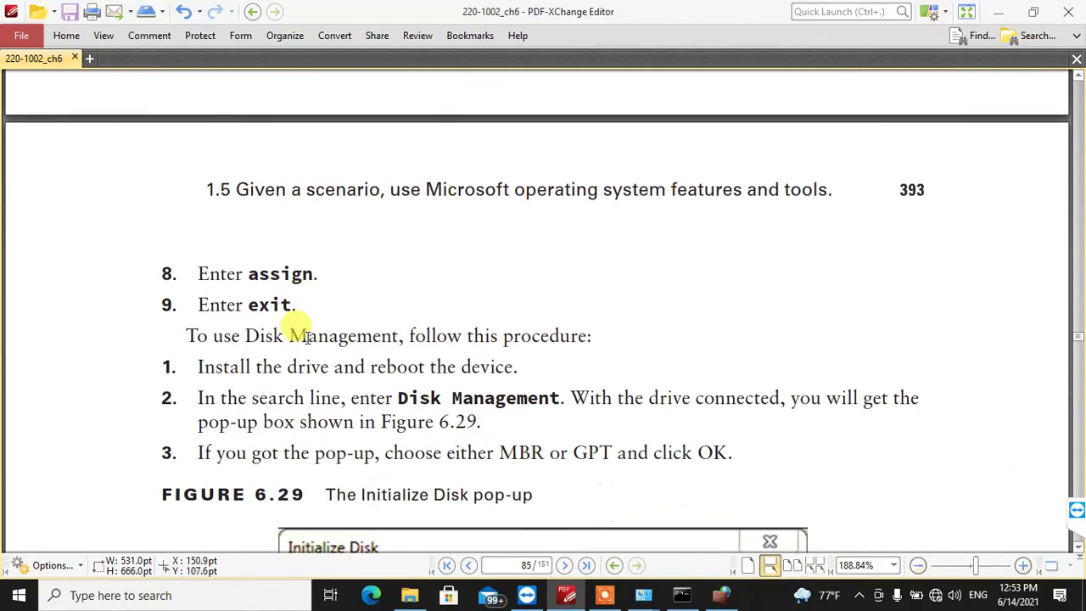
pyautogui.doubleClick(280, 273)
pyautogui.doubleClick(280, 304)
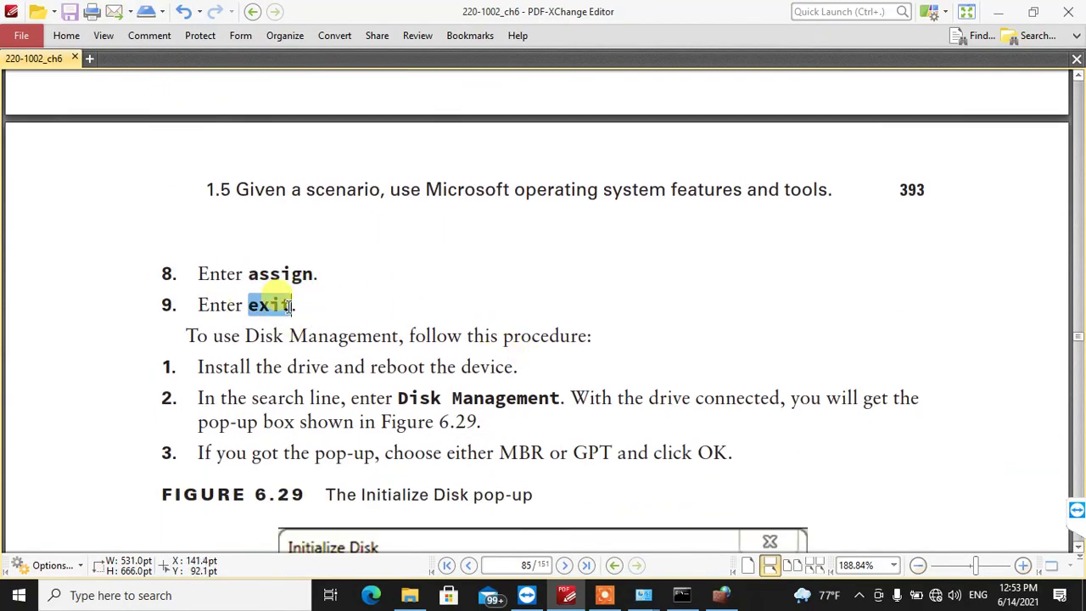
# - Review the Disk Management procedure on page 85, highlighting the pop-up condition and the MBR, GPT and OK choices in step 3
pyautogui.scroll(-1, 391, 395)
pyautogui.scroll(-1, 380, 397)
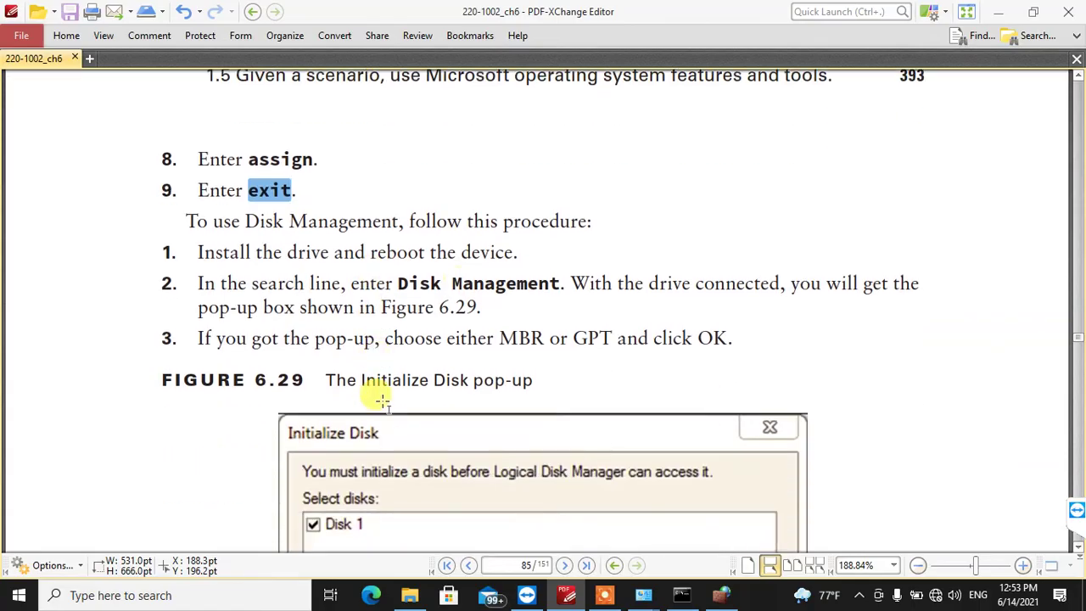
pyautogui.scroll(4, 375, 395)
pyautogui.scroll(-4, 390, 392)
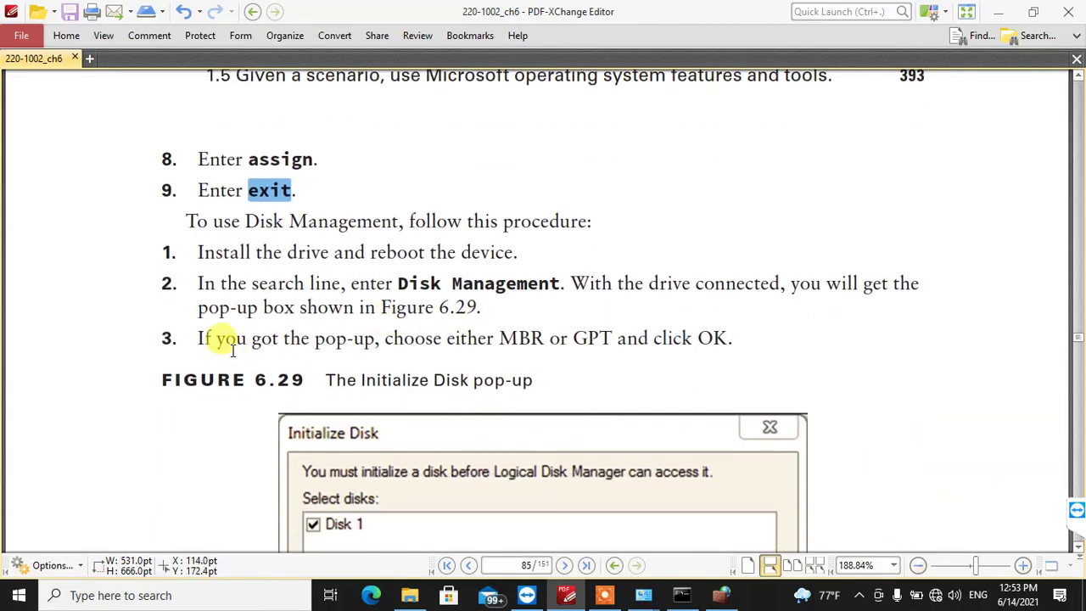
pyautogui.moveTo(201, 341); pyautogui.dragTo(381, 339)
pyautogui.doubleClick(482, 339)
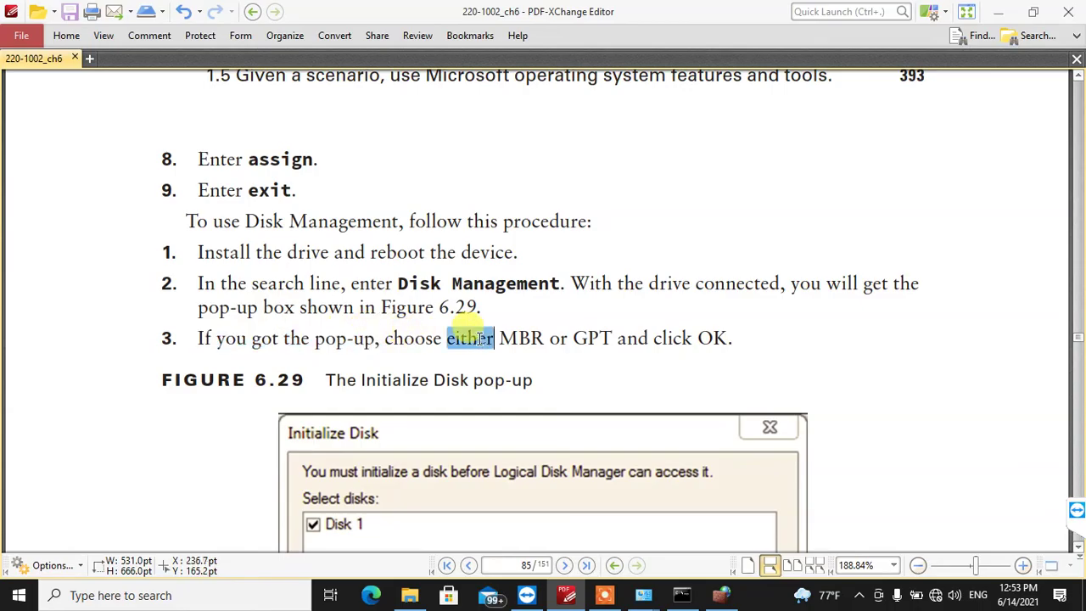
pyautogui.doubleClick(524, 339)
pyautogui.doubleClick(593, 339)
pyautogui.doubleClick(633, 340)
pyautogui.doubleClick(712, 339)
pyautogui.click(725, 339)
pyautogui.doubleClick(523, 340)
# - Highlight the convert gpt command on page 84 again and examine the Initialize Disk pop-up in Figure 6.29
pyautogui.scroll(5, 452, 346)
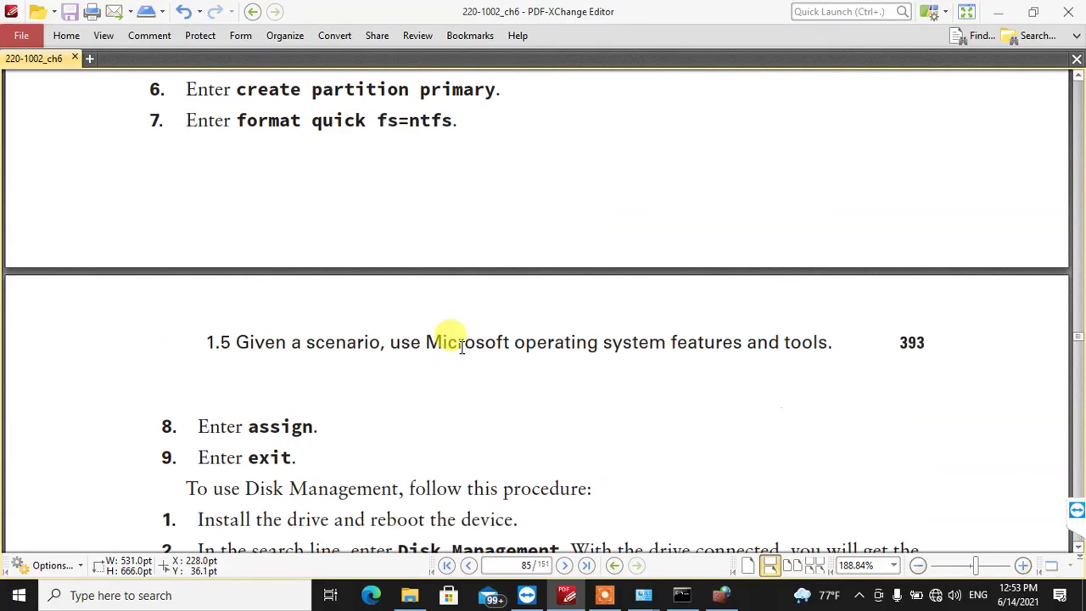
pyautogui.moveTo(237, 211); pyautogui.dragTo(358, 211)
pyautogui.scroll(-5, 538, 490)
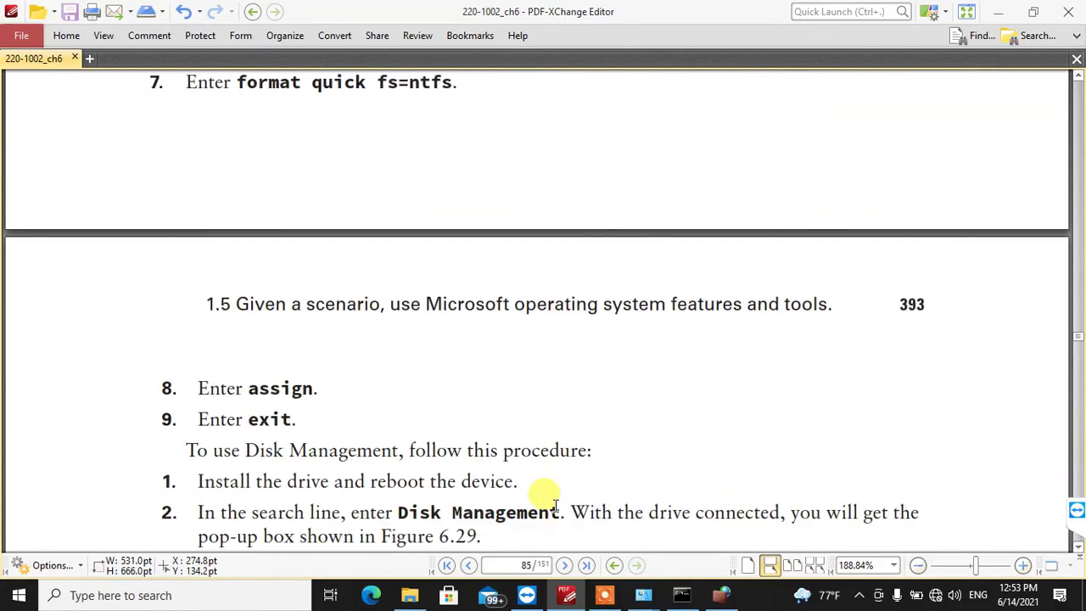
pyautogui.scroll(-5, 354, 400)
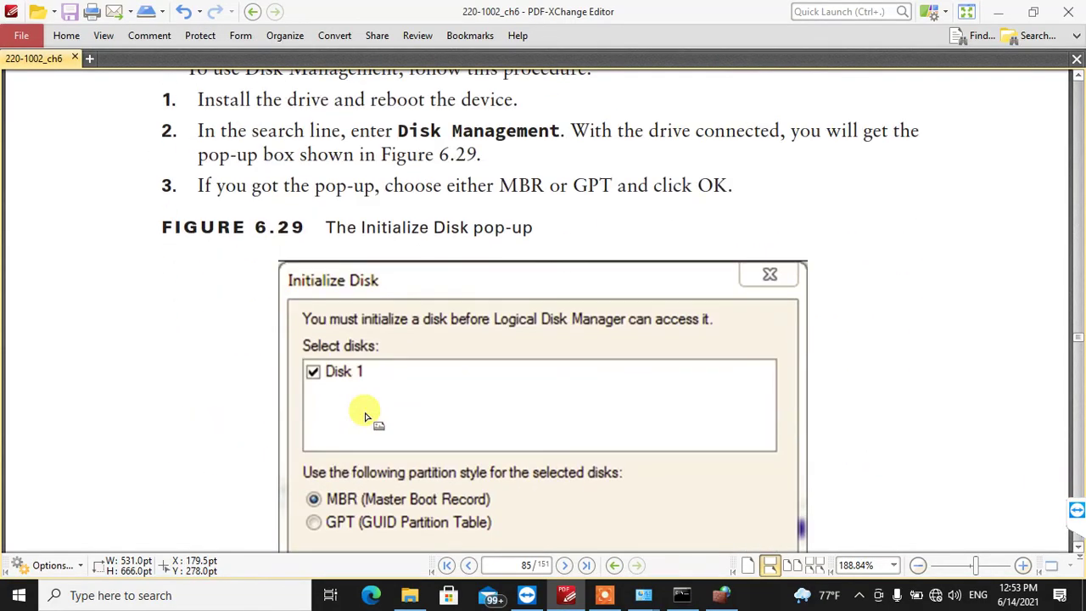
pyautogui.scroll(5, 259, 374)
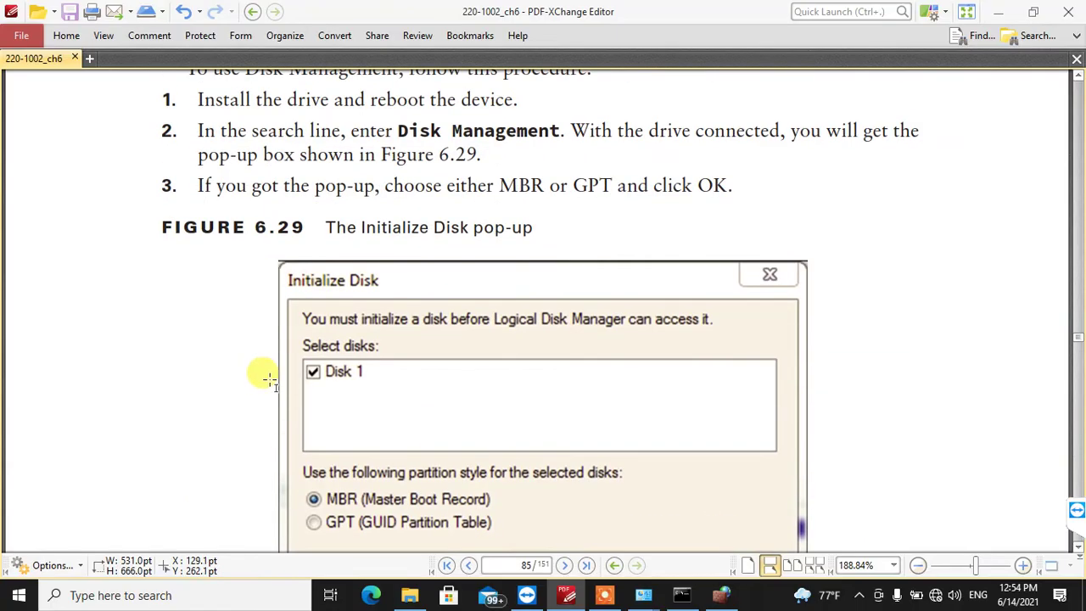
pyautogui.scroll(-4, 364, 353)
# - Recheck the Initializing section from its heading through Figure 6.29 to the Initialize Disk option in Figure 6.30
pyautogui.scroll(10, 303, 376)
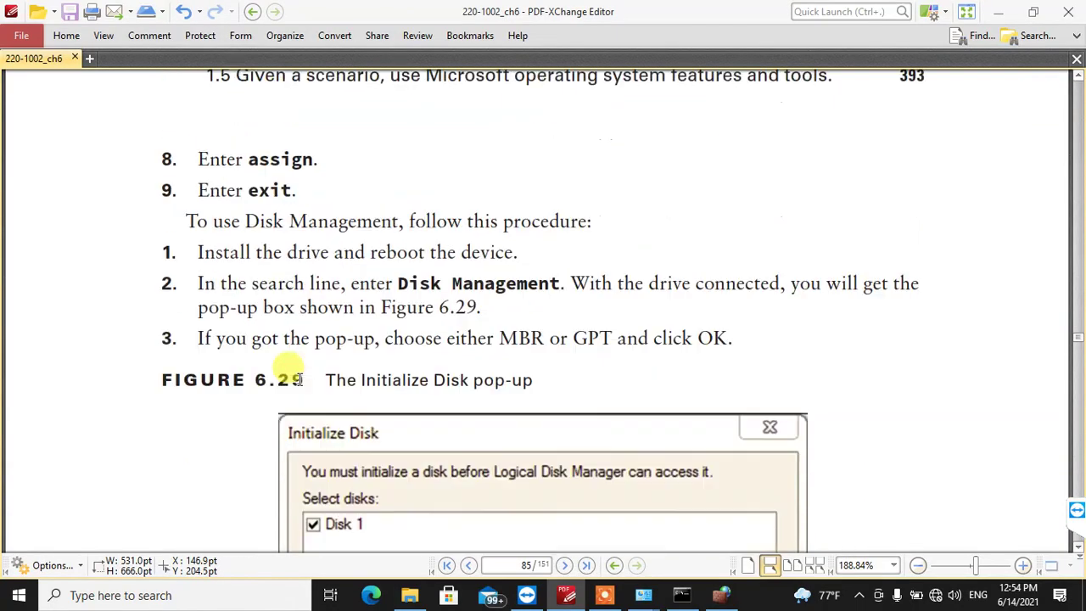
pyautogui.scroll(5, 293, 369)
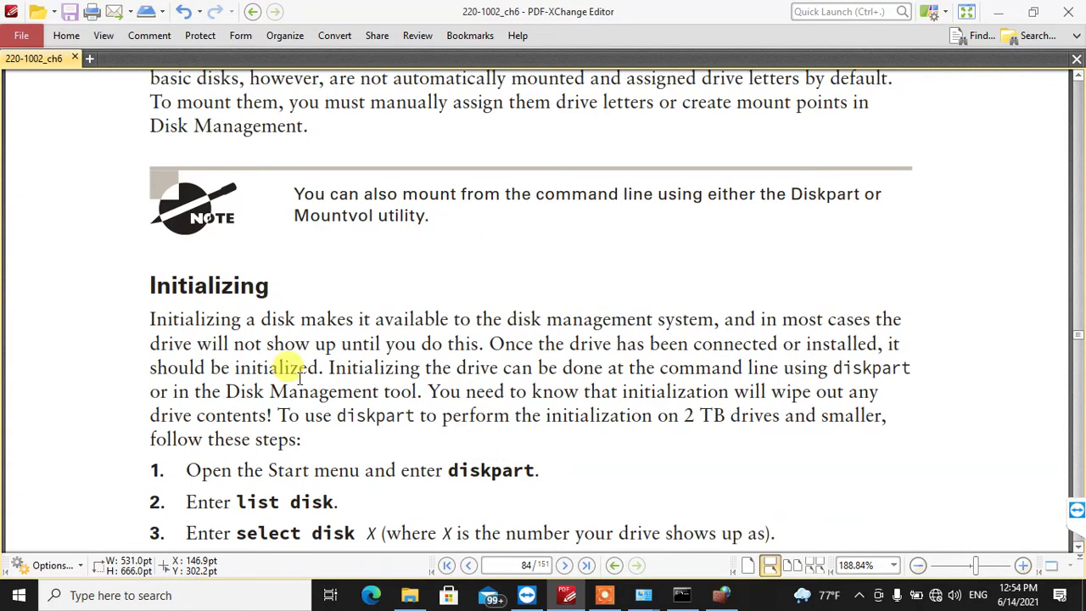
pyautogui.scroll(-3, 360, 346)
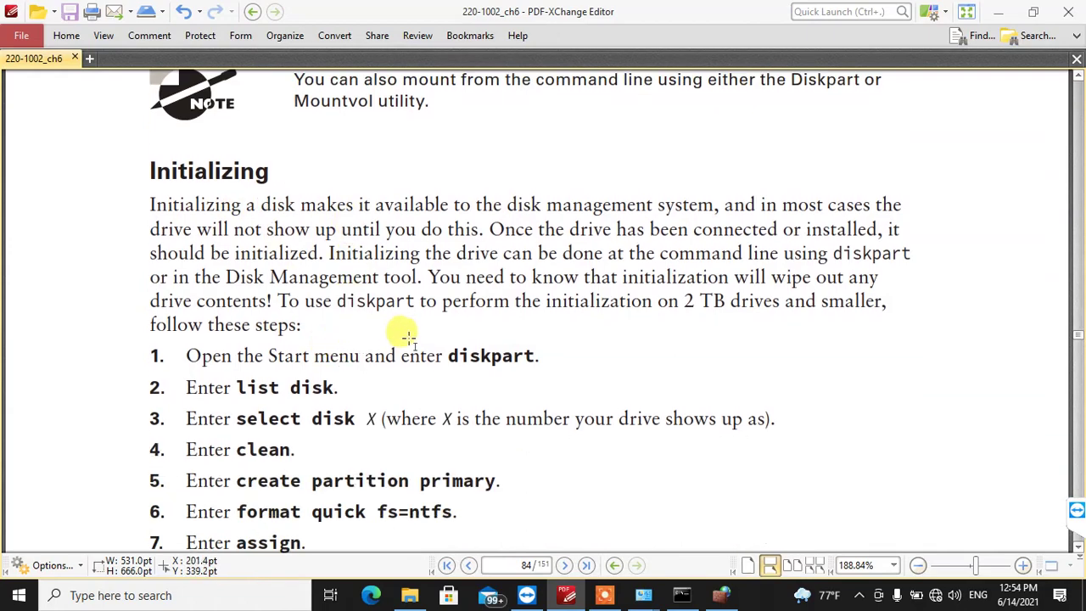
pyautogui.scroll(-5, 404, 335)
pyautogui.scroll(-10, 410, 342)
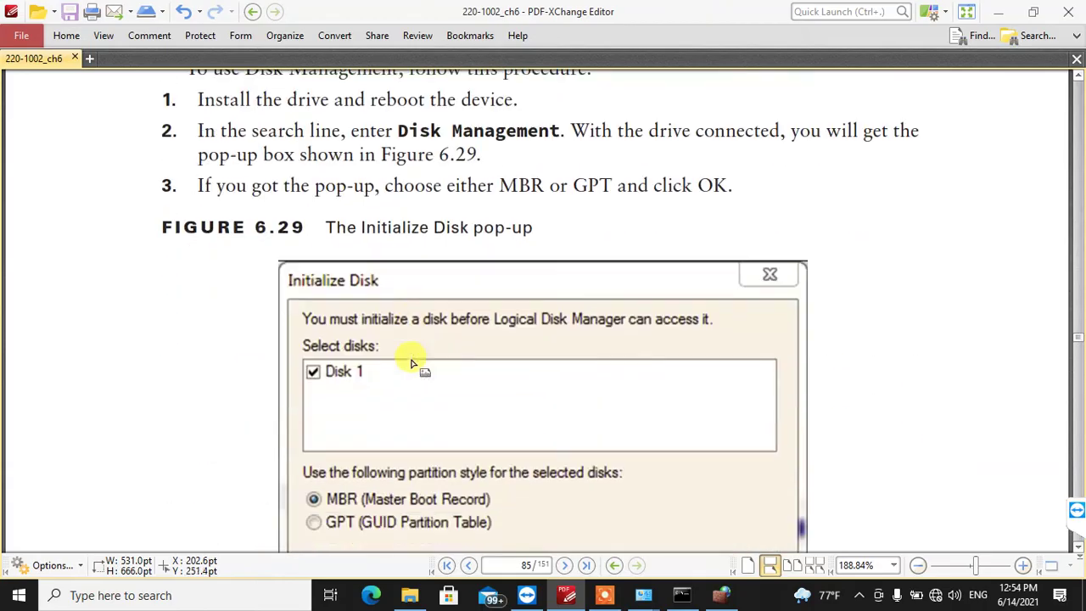
pyautogui.scroll(-3, 410, 363)
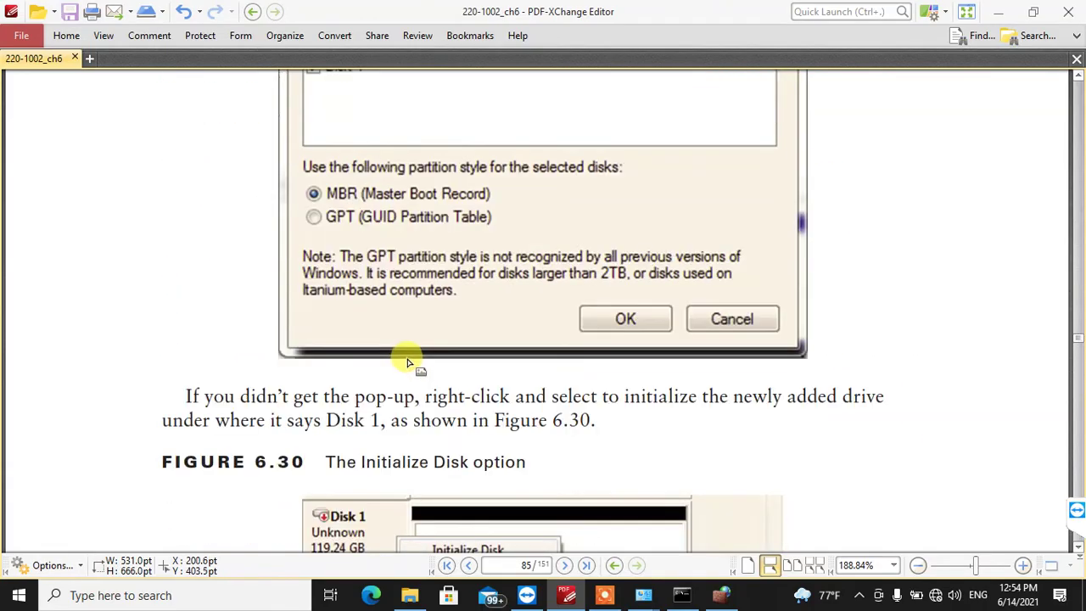
pyautogui.scroll(-4, 405, 361)
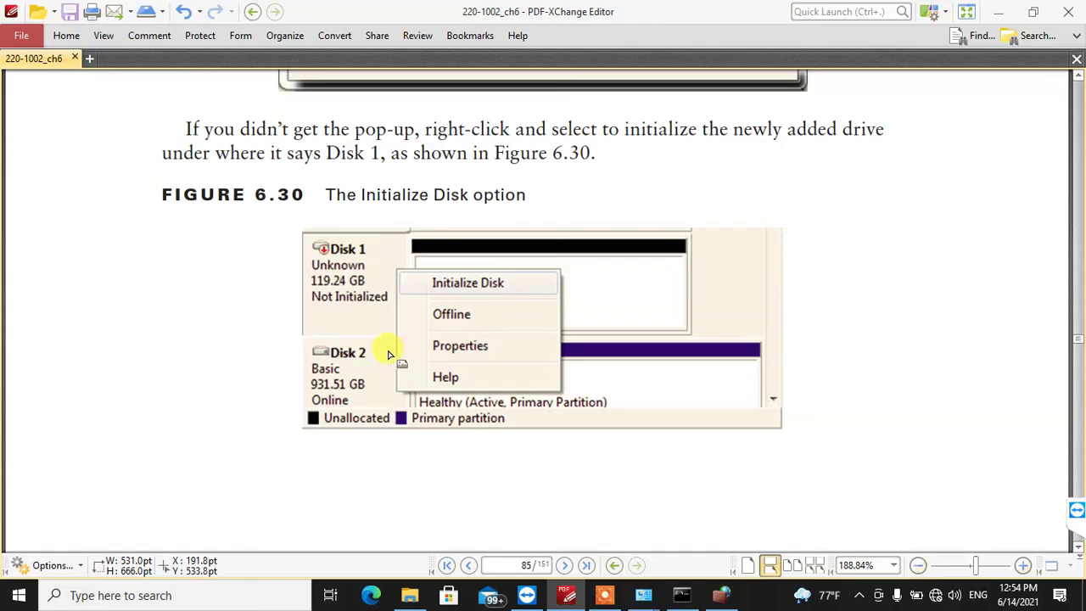
pyautogui.scroll(1, 374, 335)
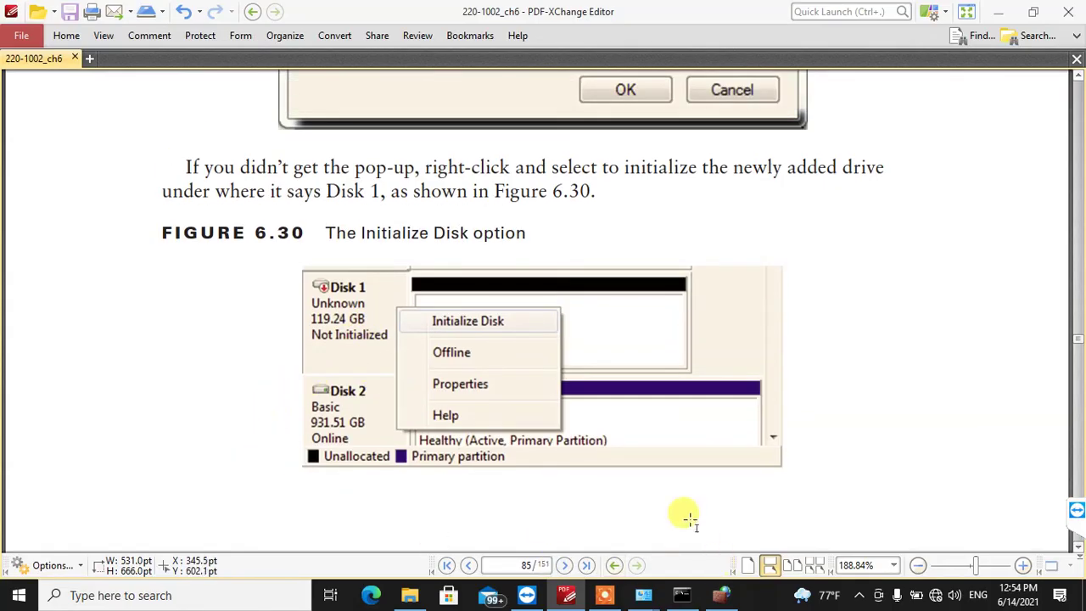
# - Launch Disk Management and move its window toward the centre of the screen
pyautogui.press('super+r')
pyautogui.press('Return')
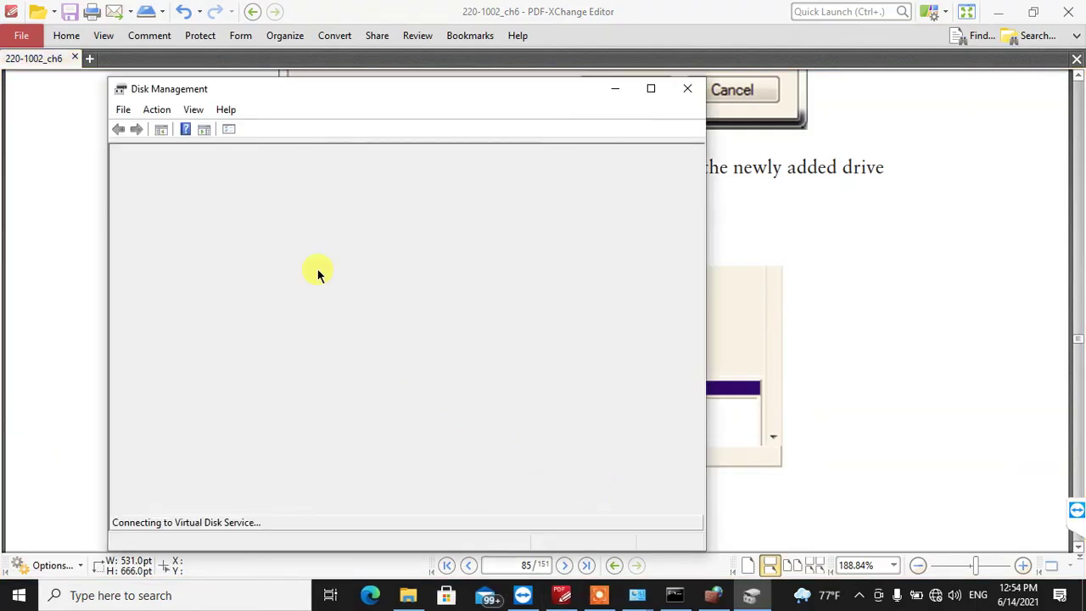
pyautogui.moveTo(366, 89); pyautogui.dragTo(475, 85)
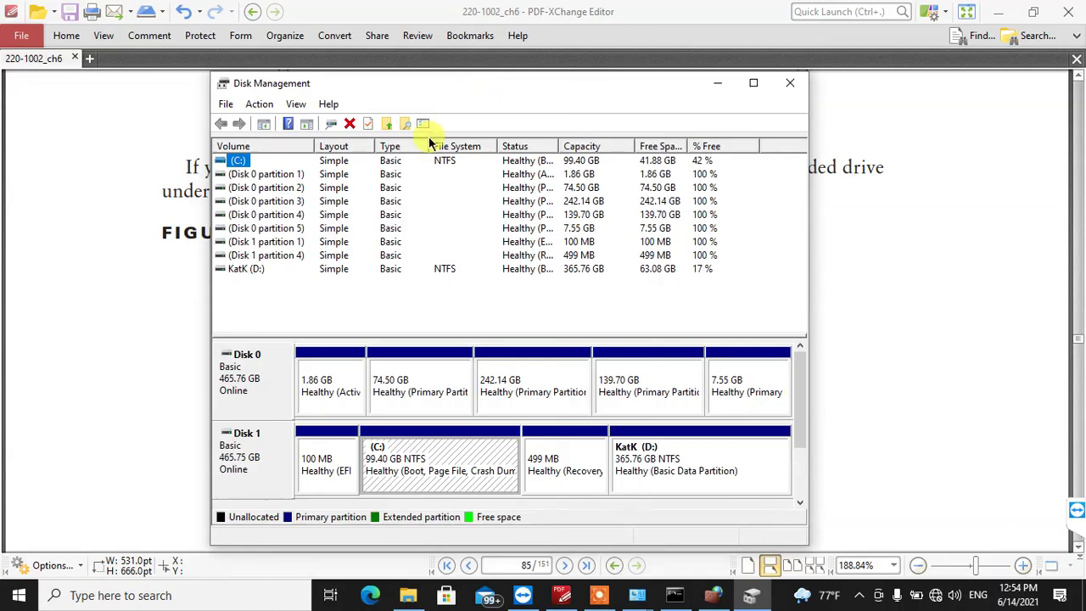
# - Examine the available actions for Disk 1, the 74.50 GB partition on Disk 0 and Disk 0 itself, and return to the PDF
pyautogui.rightClick(251, 435)
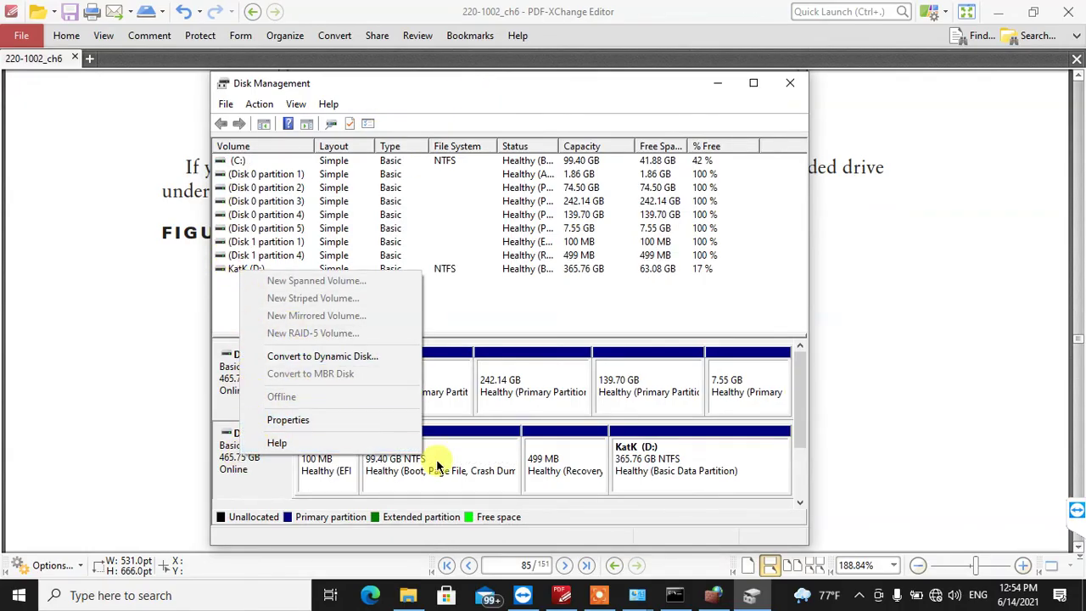
pyautogui.click(447, 392)
pyautogui.rightClick(433, 379)
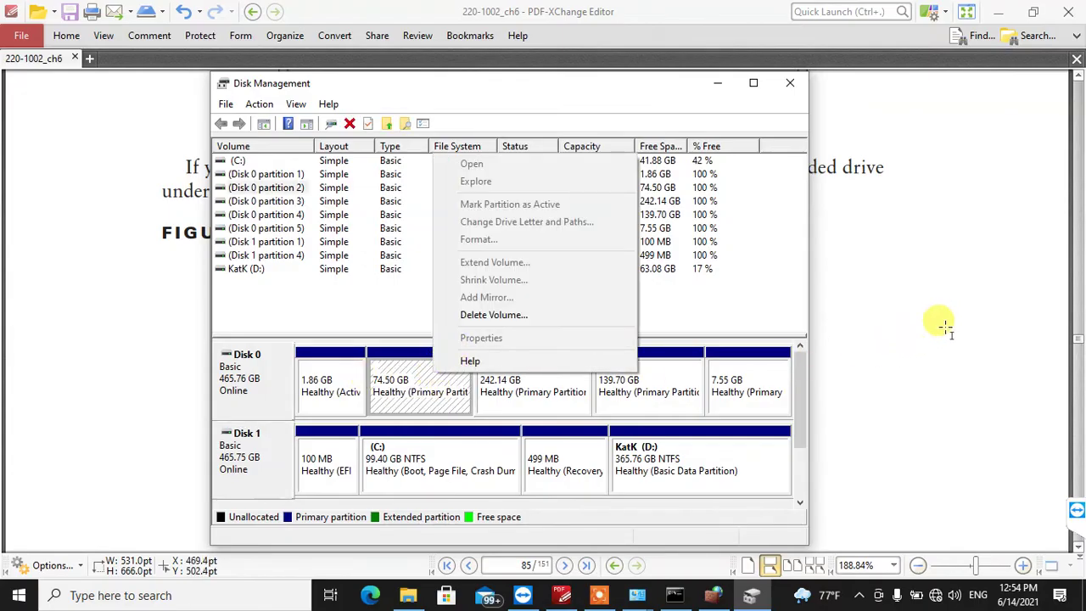
pyautogui.rightClick(253, 384)
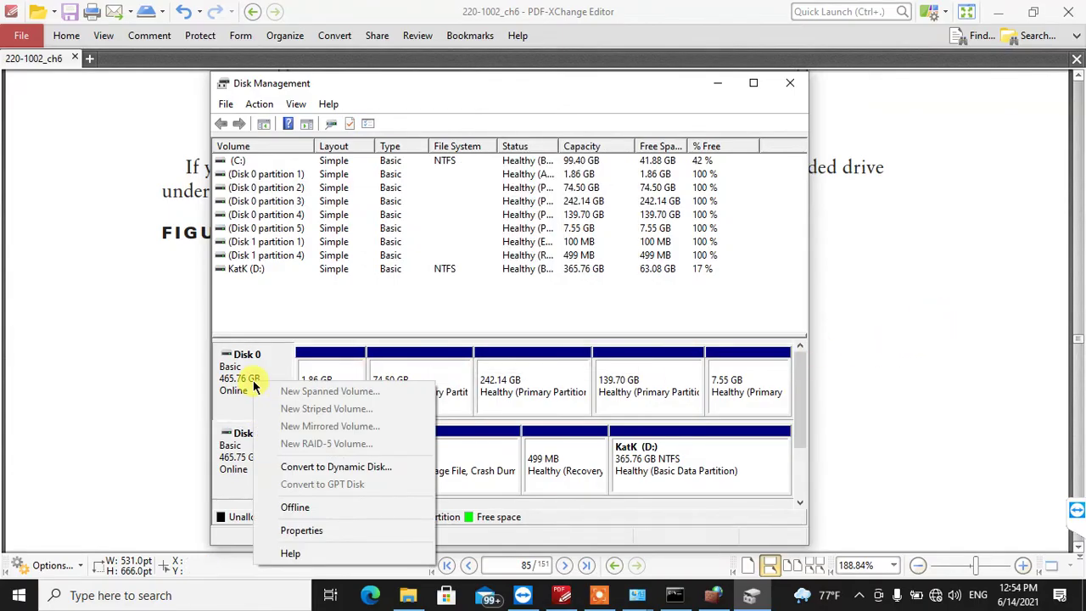
pyautogui.click(866, 384)
pyautogui.click(866, 381)
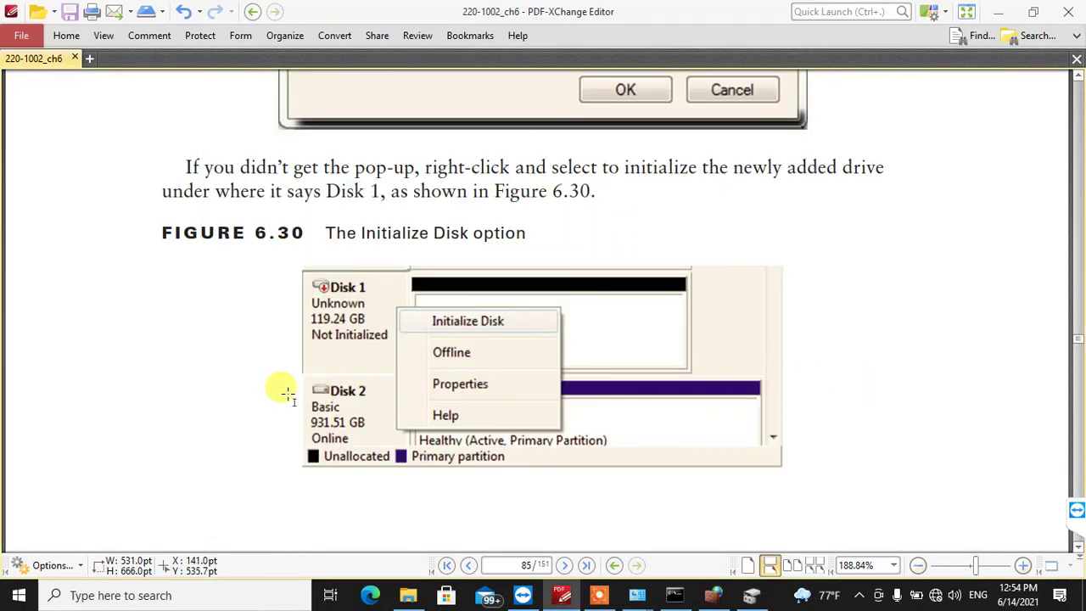
# - Review the Initialize Disk dialog figure with its MBR and GPT options and Figure 6.30's Initialize Disk option
pyautogui.scroll(-1, 243, 354)
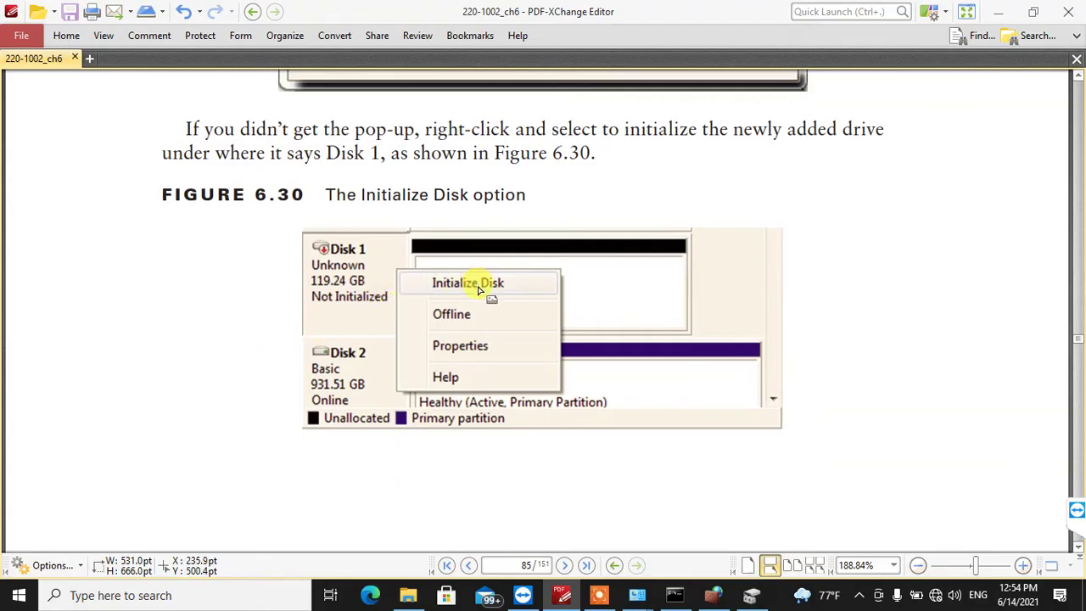
pyautogui.scroll(-1, 353, 340)
pyautogui.scroll(-10, 348, 338)
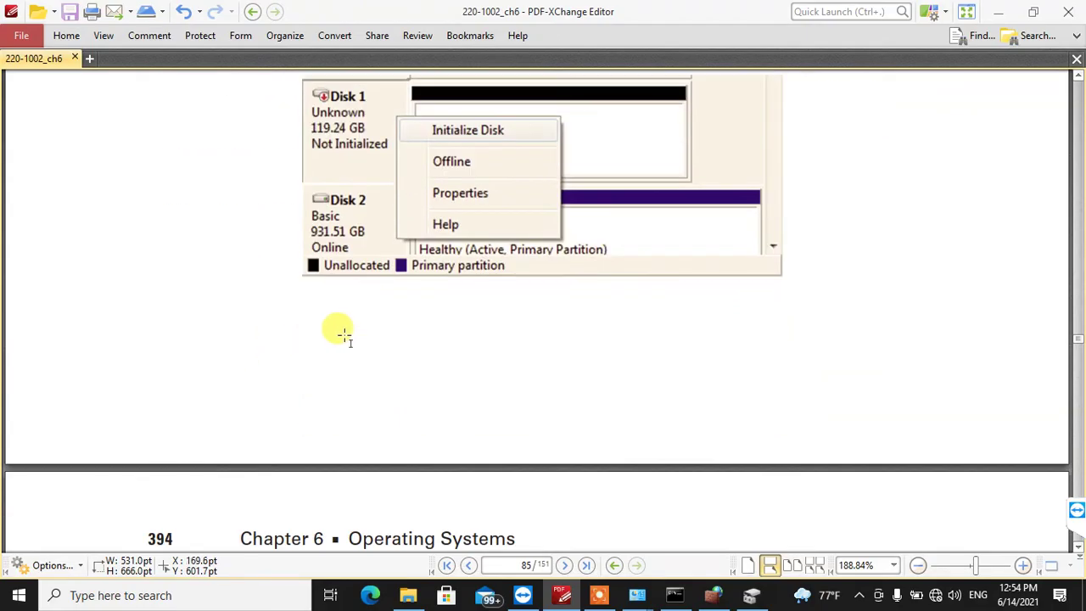
pyautogui.scroll(13, 338, 335)
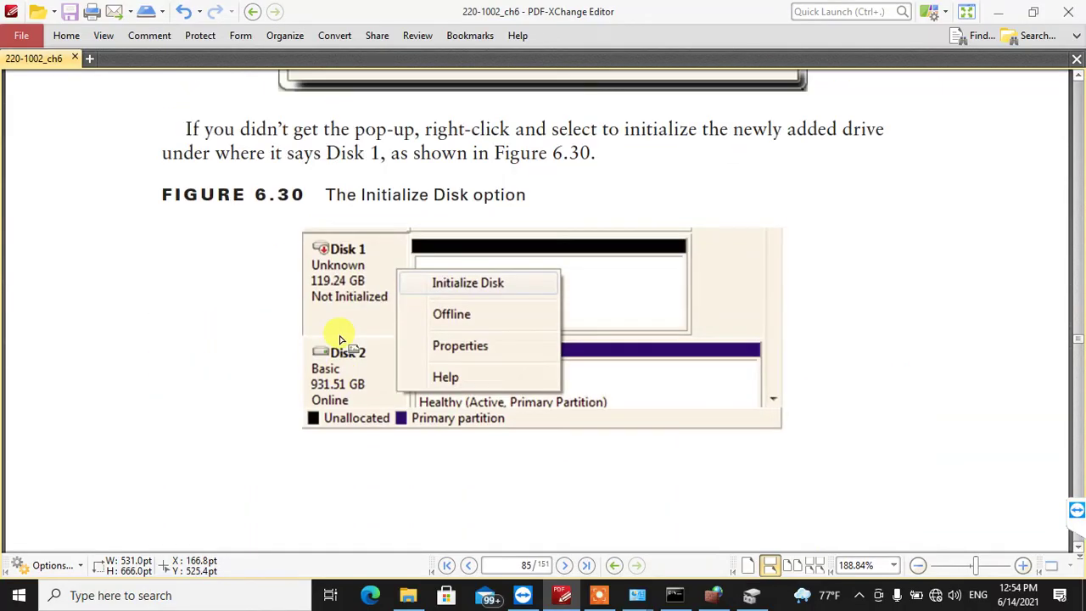
pyautogui.scroll(10, 335, 323)
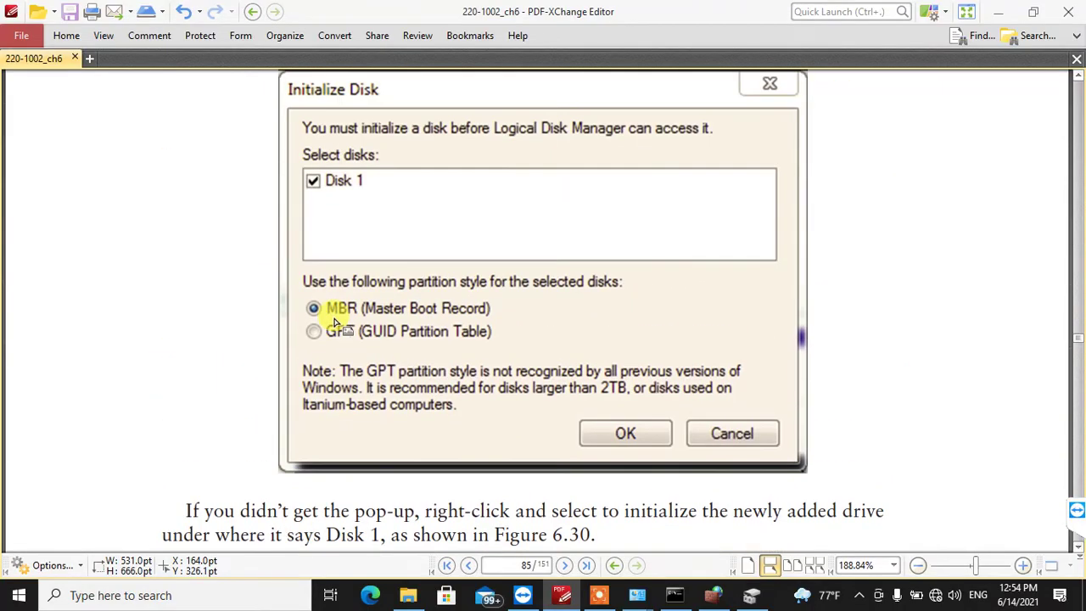
pyautogui.scroll(-9, 335, 322)
pyautogui.scroll(-10, 335, 327)
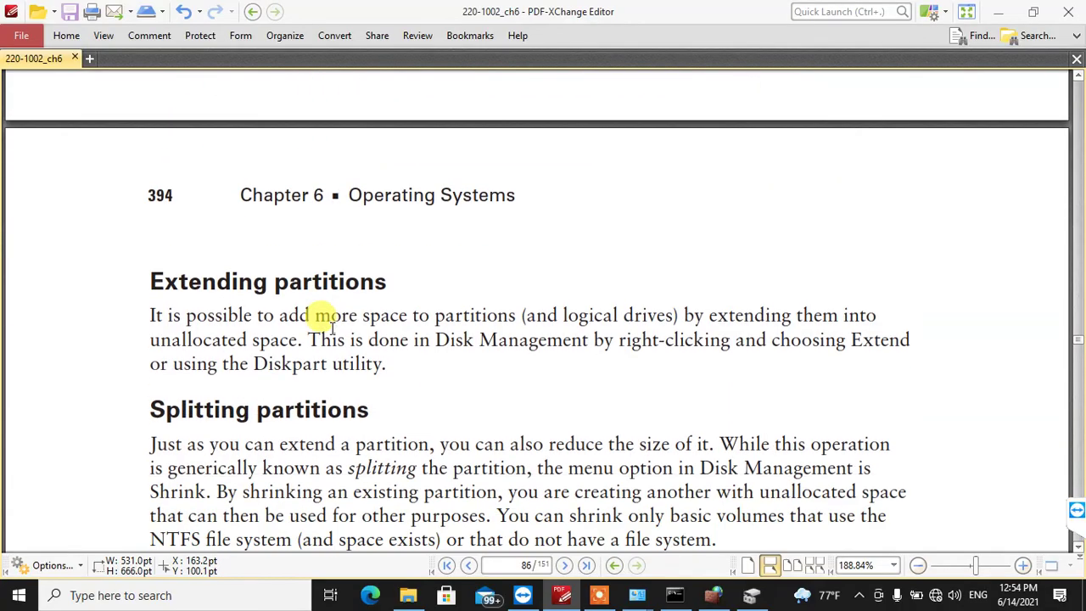
# - Examine the Extending partitions section, selecting its heading words, and compare it with the disk layout in Figure 6.30
pyautogui.doubleClick(253, 287)
pyautogui.doubleClick(365, 285)
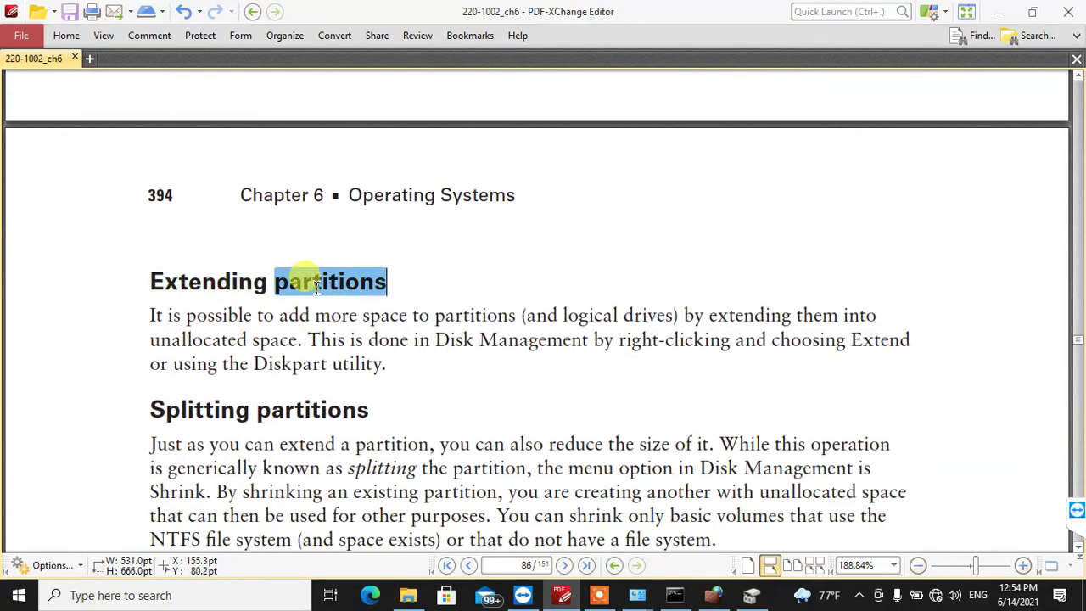
pyautogui.scroll(-3, 325, 323)
pyautogui.doubleClick(158, 167)
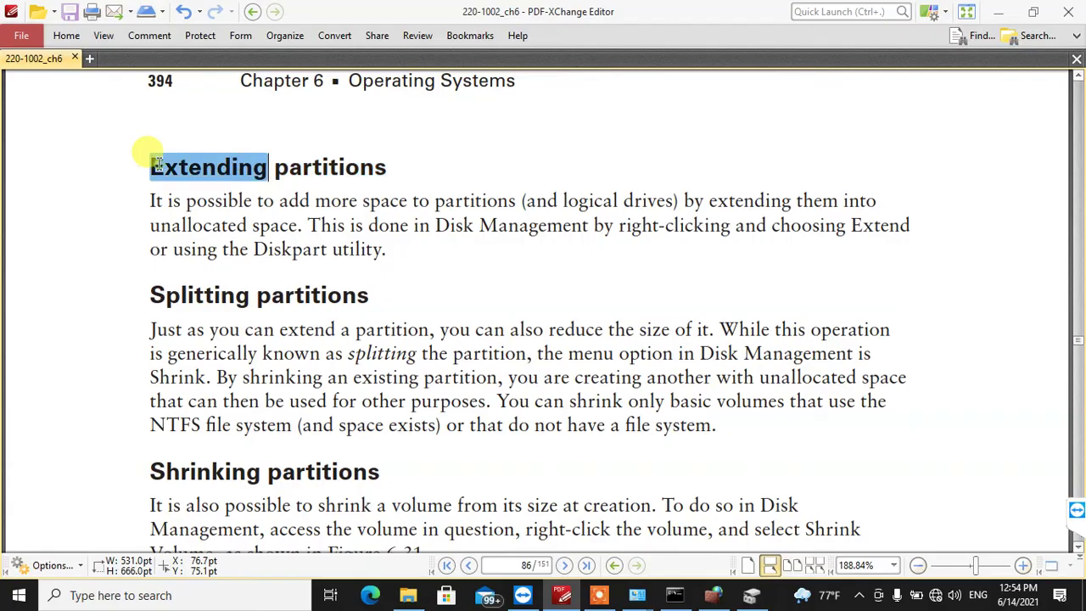
pyautogui.click(347, 168)
pyautogui.doubleClick(350, 167)
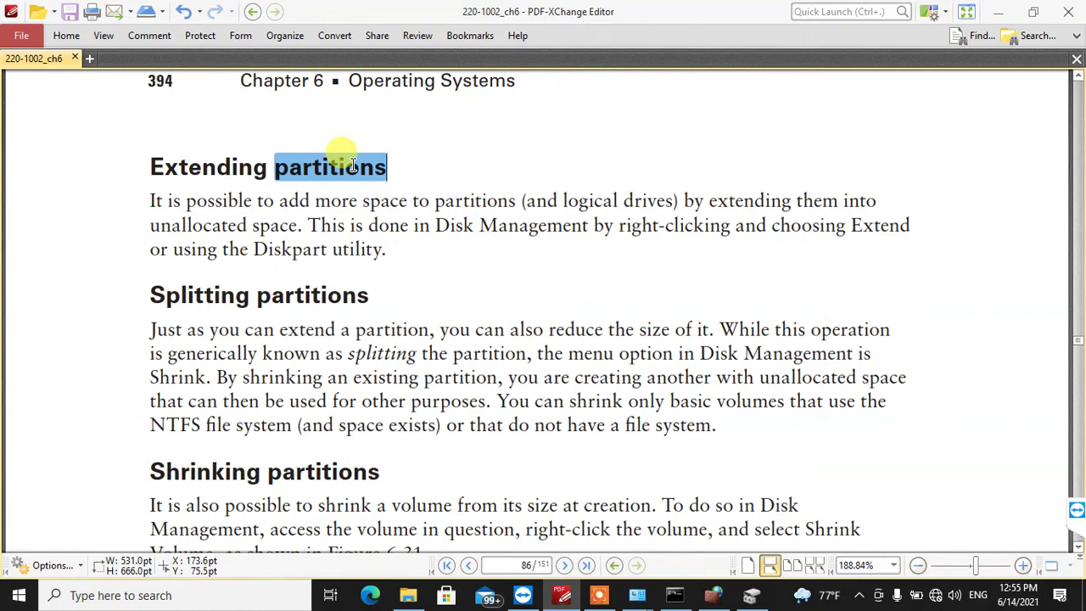
pyautogui.scroll(10, 350, 165)
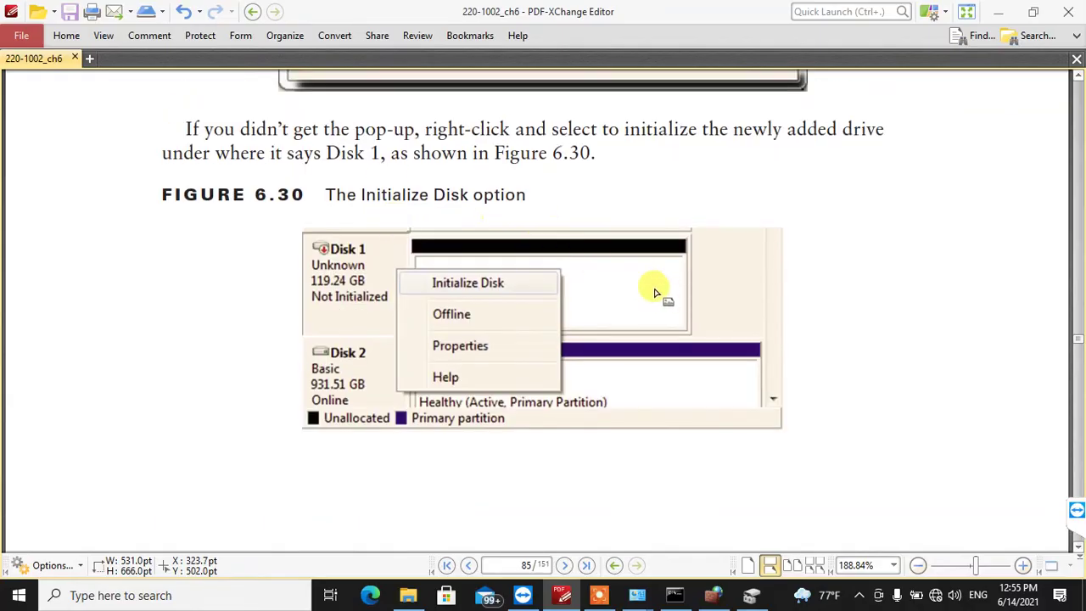
pyautogui.scroll(-1, 497, 329)
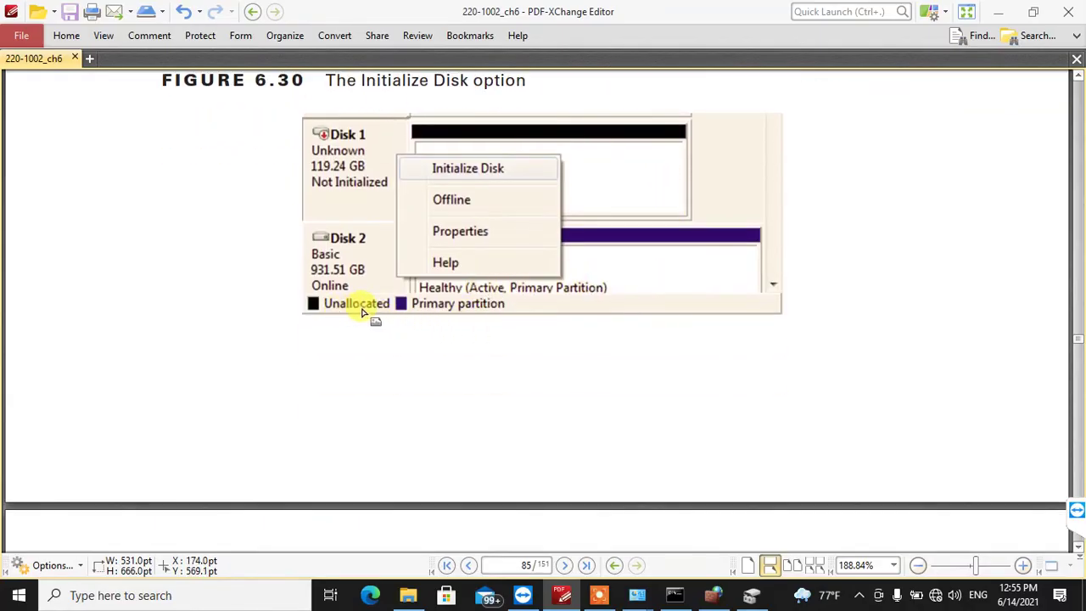
pyautogui.scroll(-4, 321, 275)
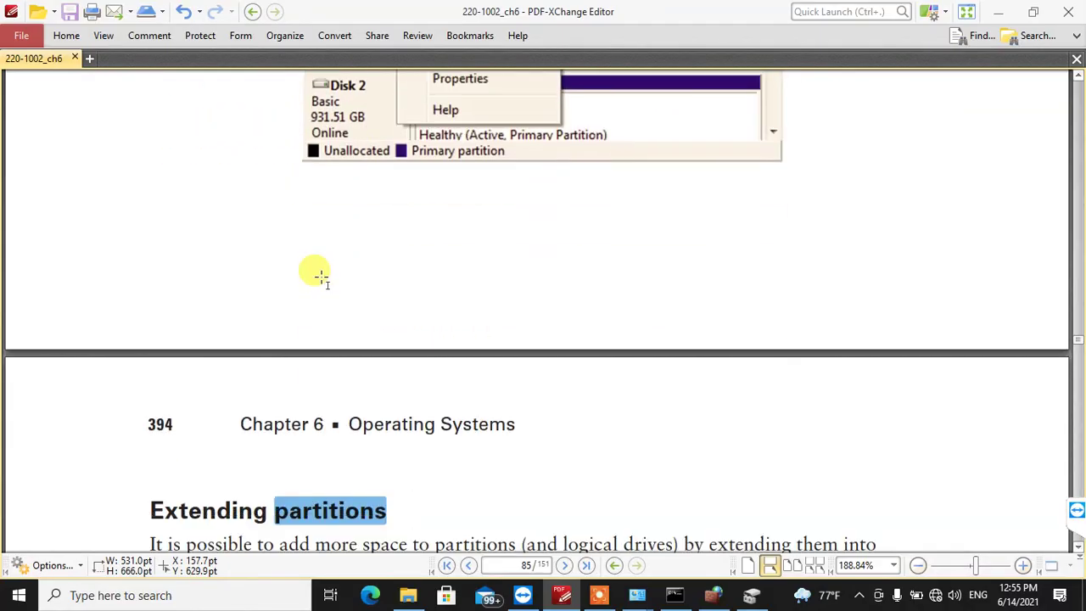
pyautogui.scroll(-8, 321, 276)
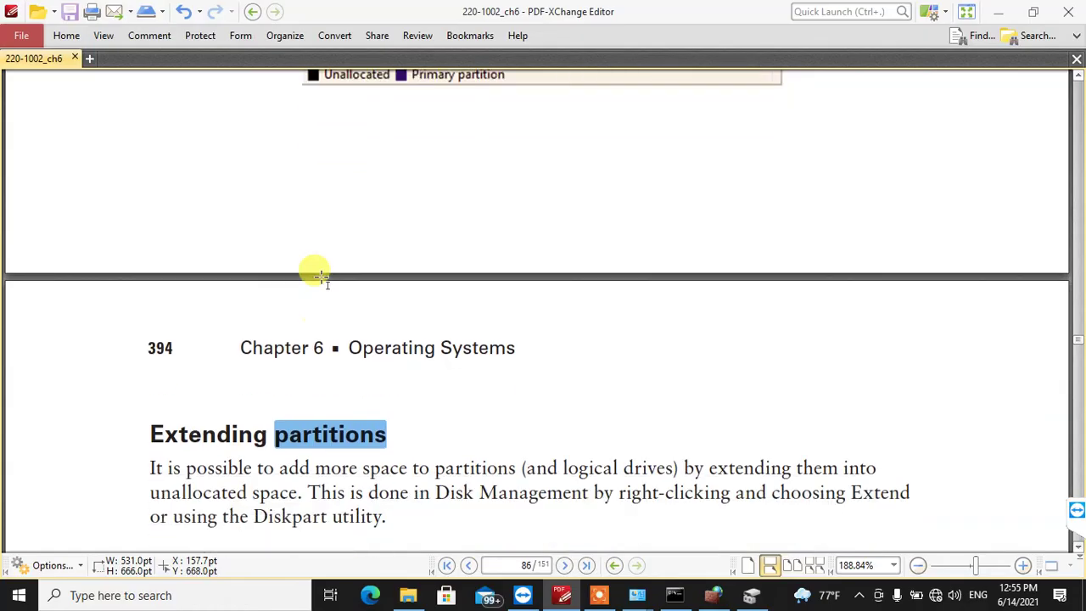
# - Examine the Splitting partitions section on page 394, selecting the words of its heading
pyautogui.doubleClick(177, 333)
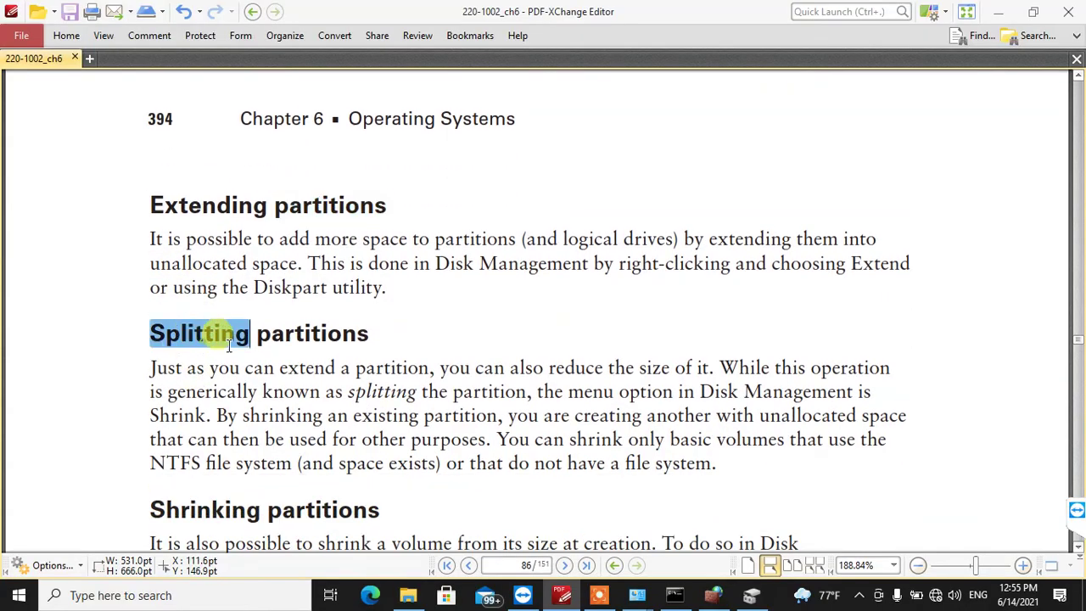
pyautogui.doubleClick(318, 335)
pyautogui.click(170, 336)
pyautogui.doubleClick(169, 337)
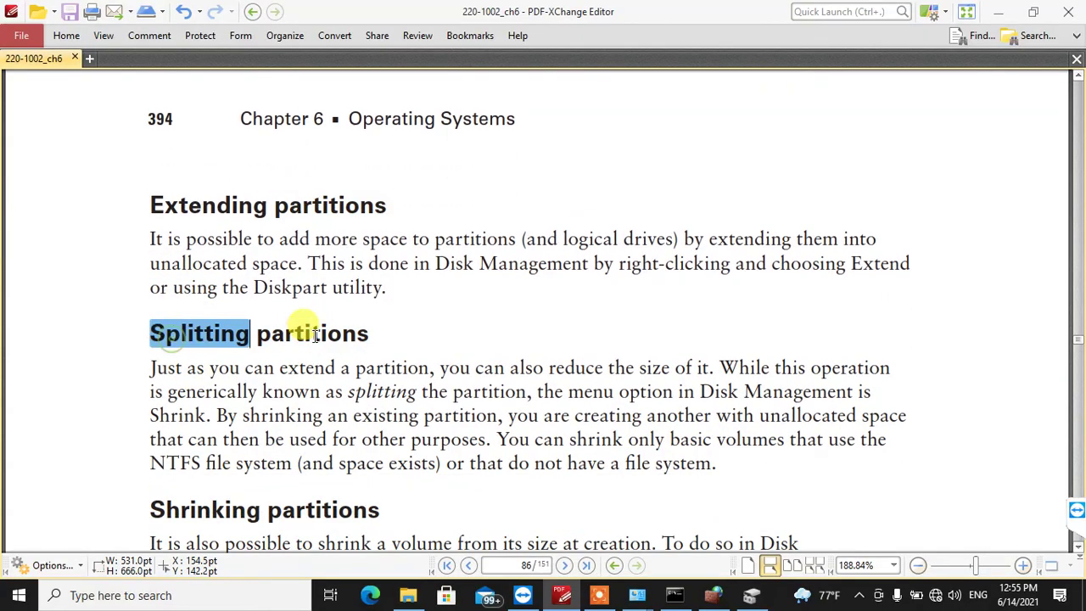
# - Read the Shrinking partitions paragraph, selecting key words such as "Shrinking", "from", "size", "creation" and "shrink"
pyautogui.scroll(-6, 213, 371)
pyautogui.click(201, 403)
pyautogui.doubleClick(194, 285)
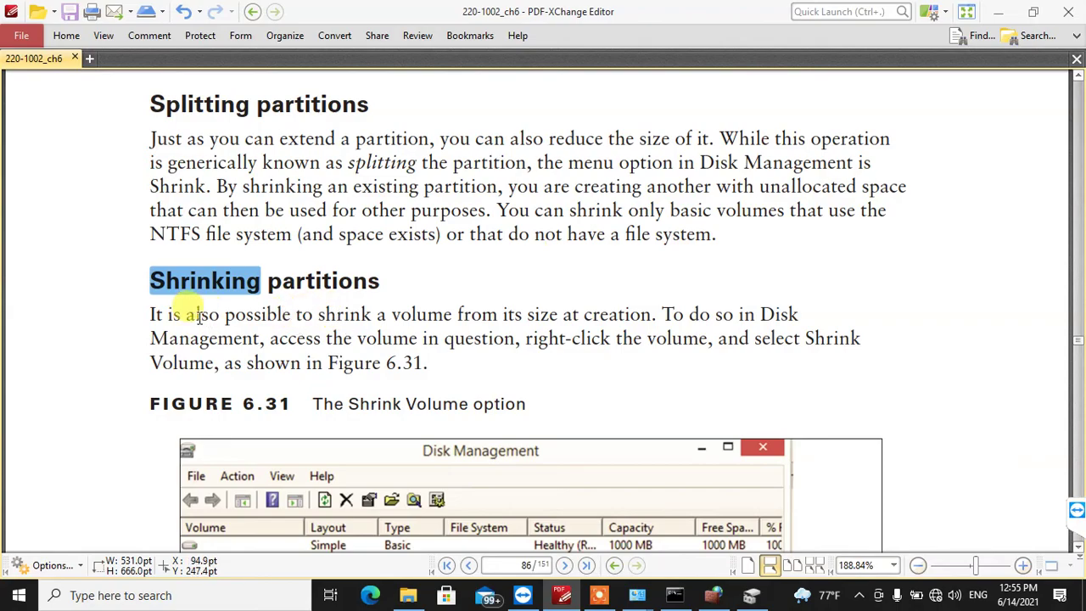
pyautogui.doubleClick(343, 315)
pyautogui.click(441, 316)
pyautogui.doubleClick(476, 314)
pyautogui.scroll(-4, 470, 310)
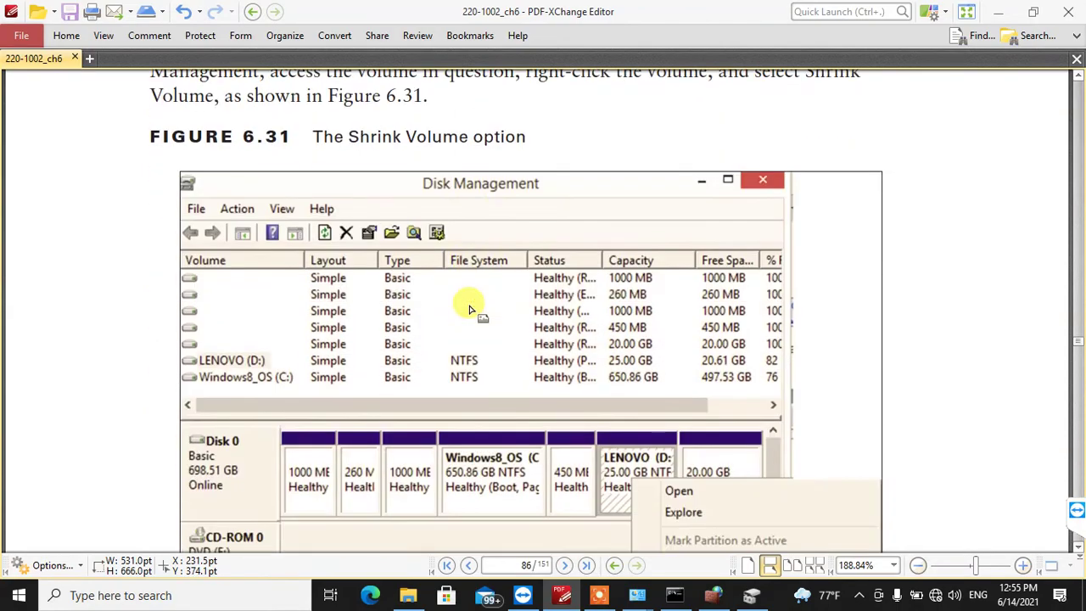
pyautogui.scroll(3, 471, 309)
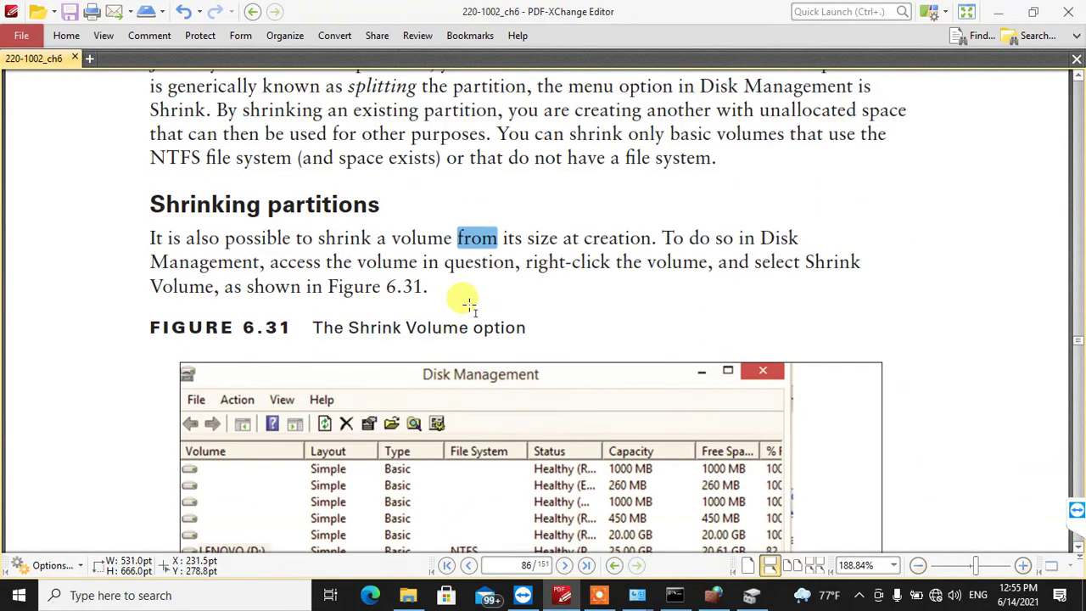
pyautogui.doubleClick(544, 237)
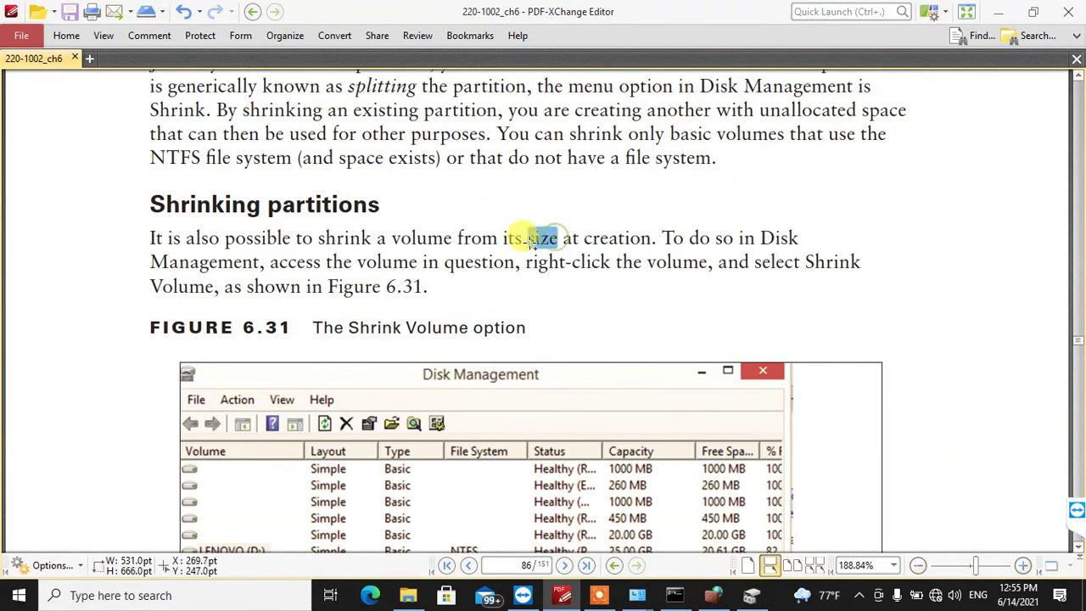
pyautogui.doubleClick(590, 239)
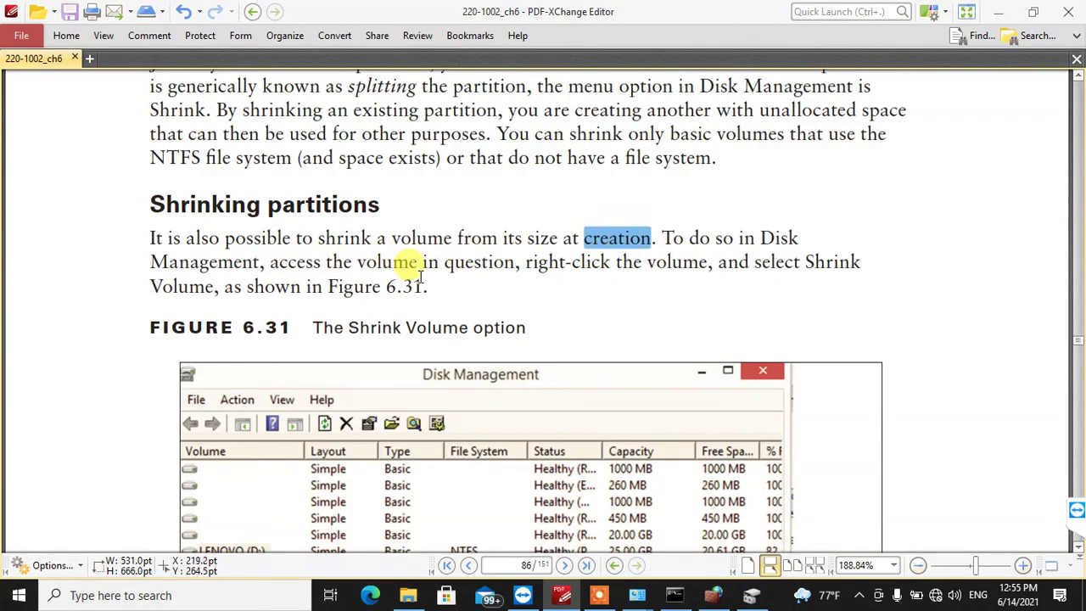
pyautogui.doubleClick(361, 250)
pyautogui.doubleClick(363, 239)
# - Examine the Shrink Volume option in Figure 6.31 and continue to Figure 6.32 on setting the volume size
pyautogui.scroll(-5, 360, 242)
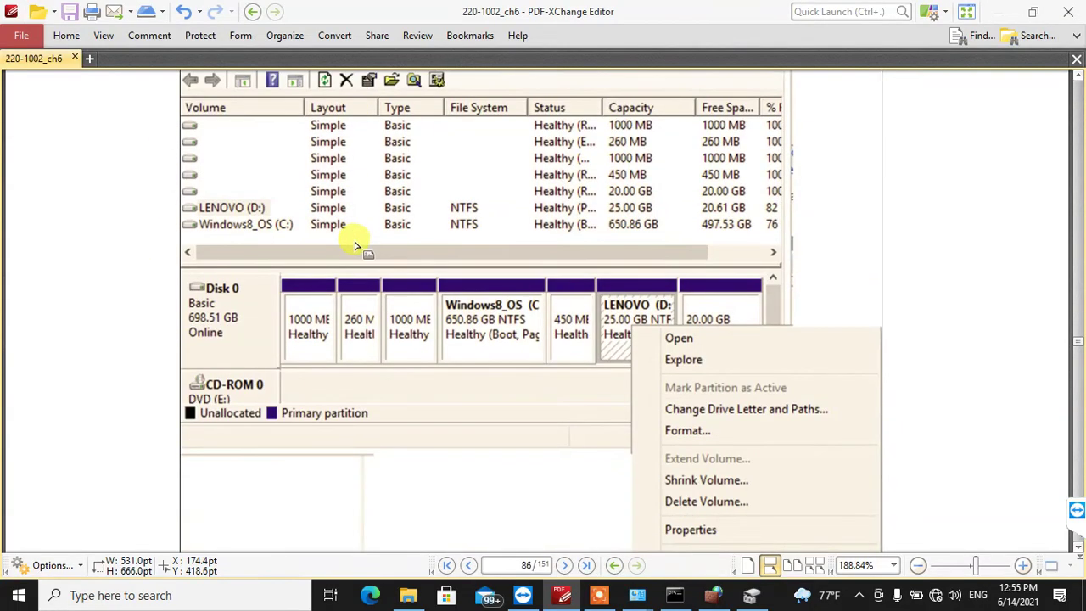
pyautogui.scroll(-2, 356, 244)
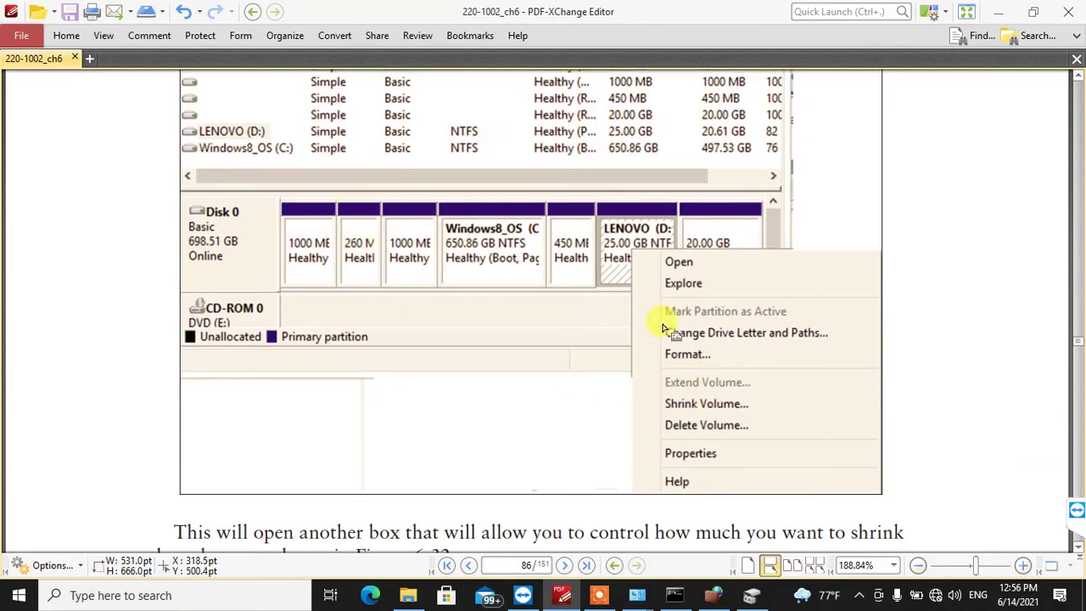
pyautogui.scroll(6, 519, 321)
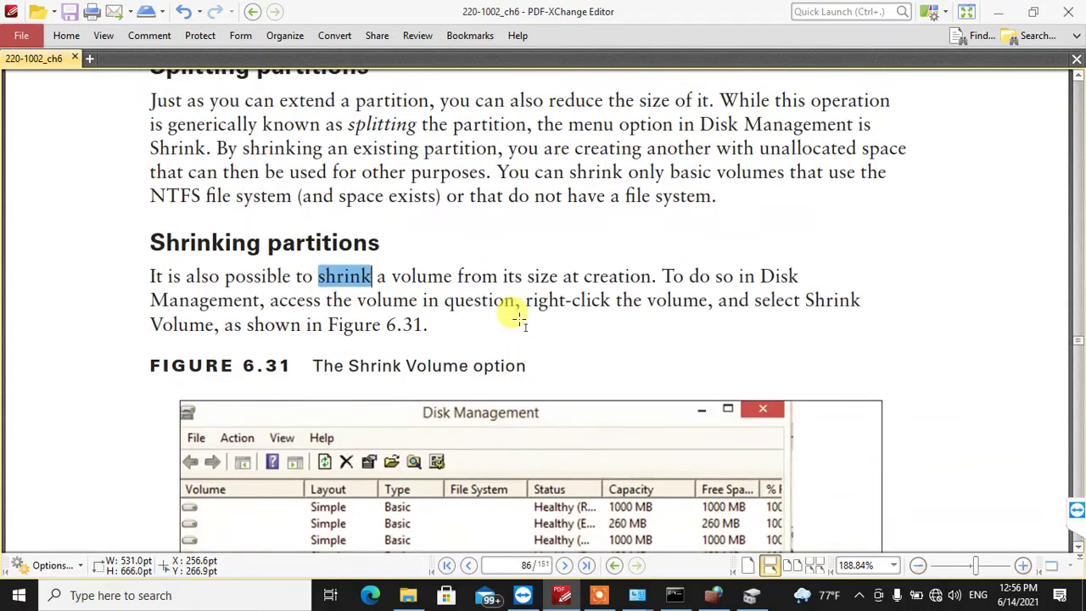
pyautogui.scroll(3, 519, 321)
pyautogui.scroll(-20, 519, 315)
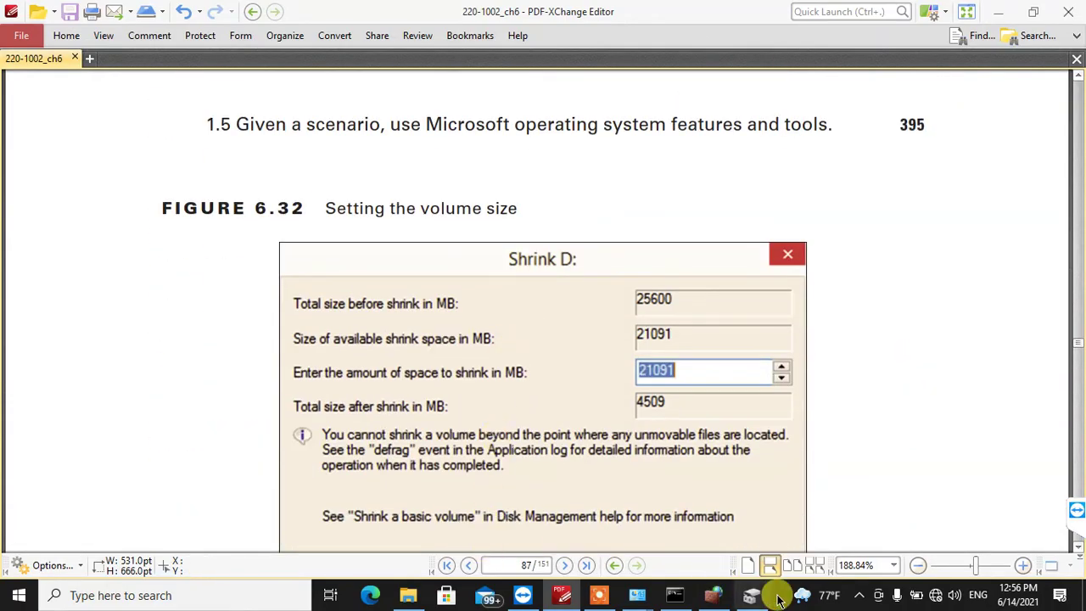
# - Switch to Disk Management and start the Shrink Volume command on the D: partition of Disk 1
pyautogui.click(751, 594)
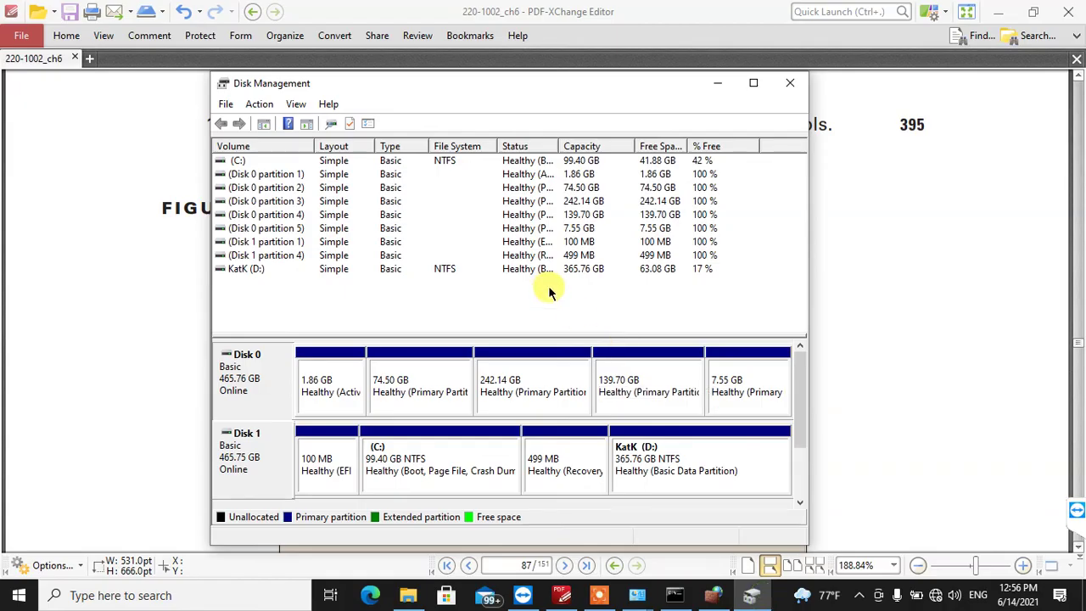
pyautogui.rightClick(691, 475)
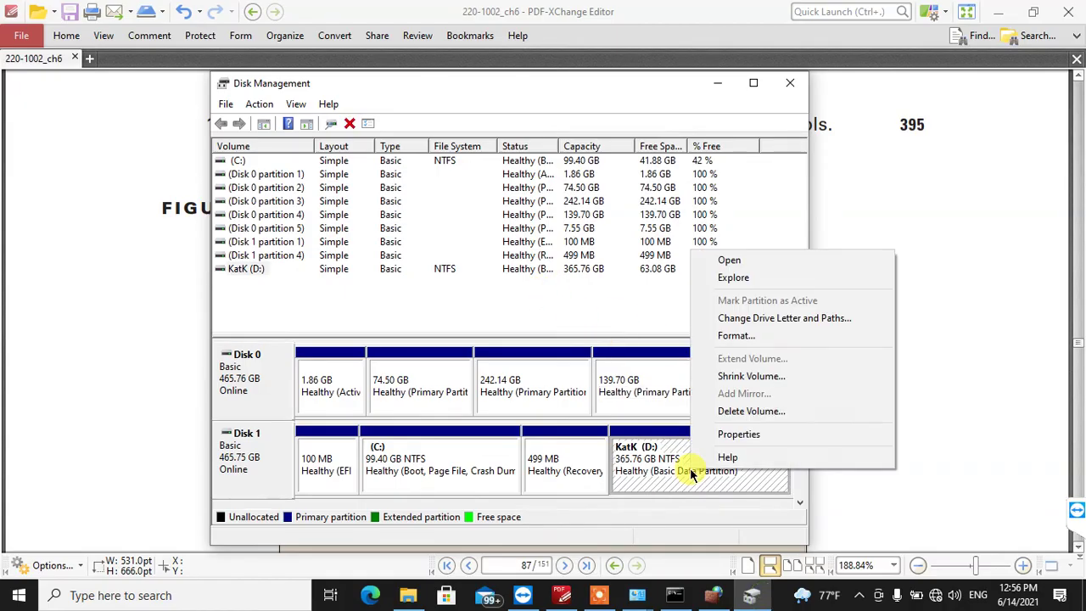
pyautogui.click(744, 375)
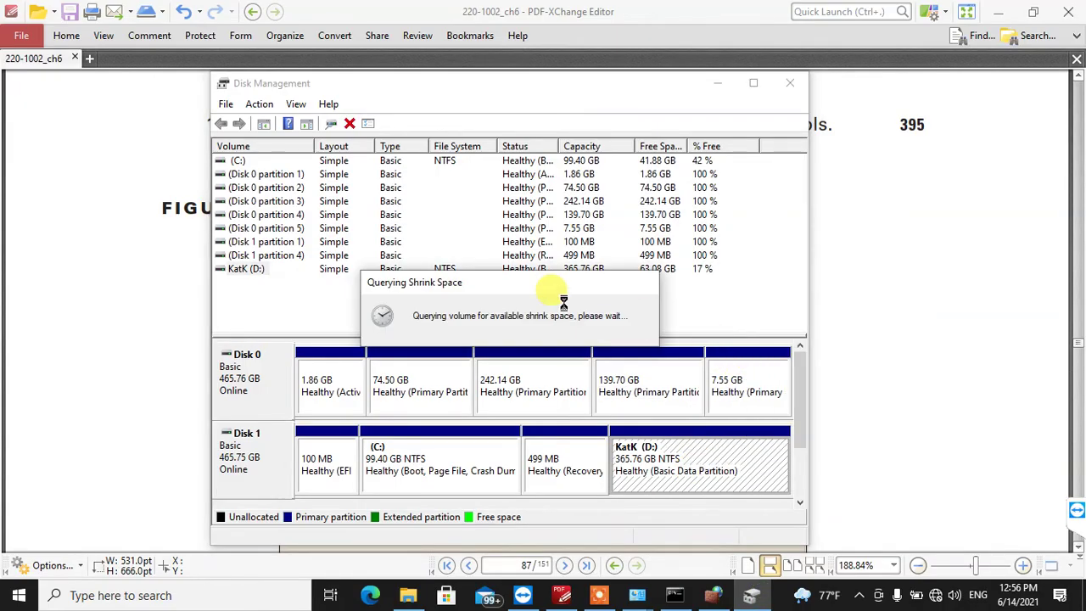
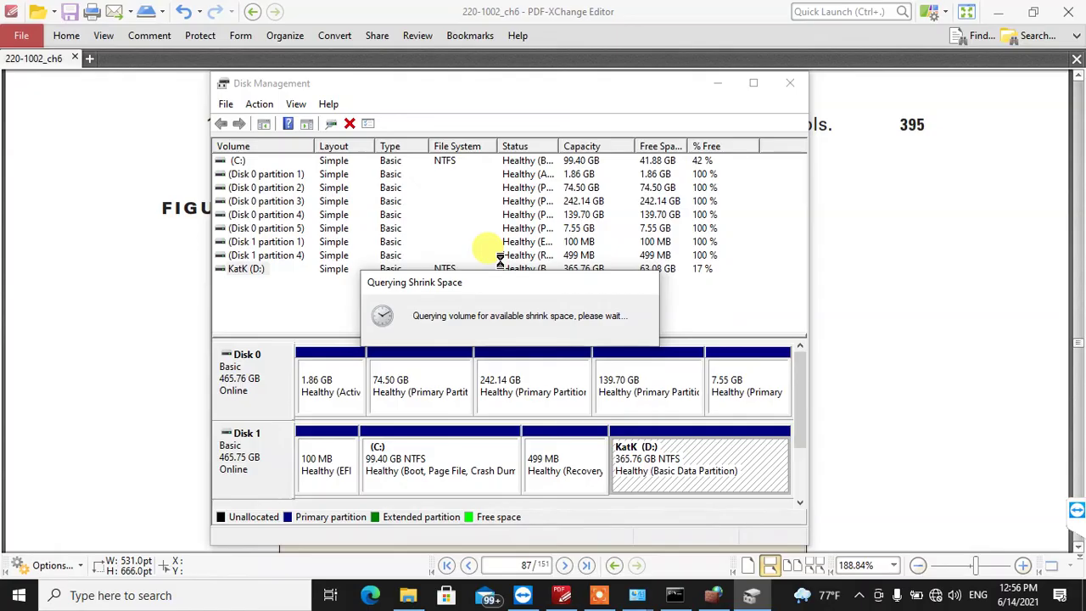
pyautogui.click(599, 595)
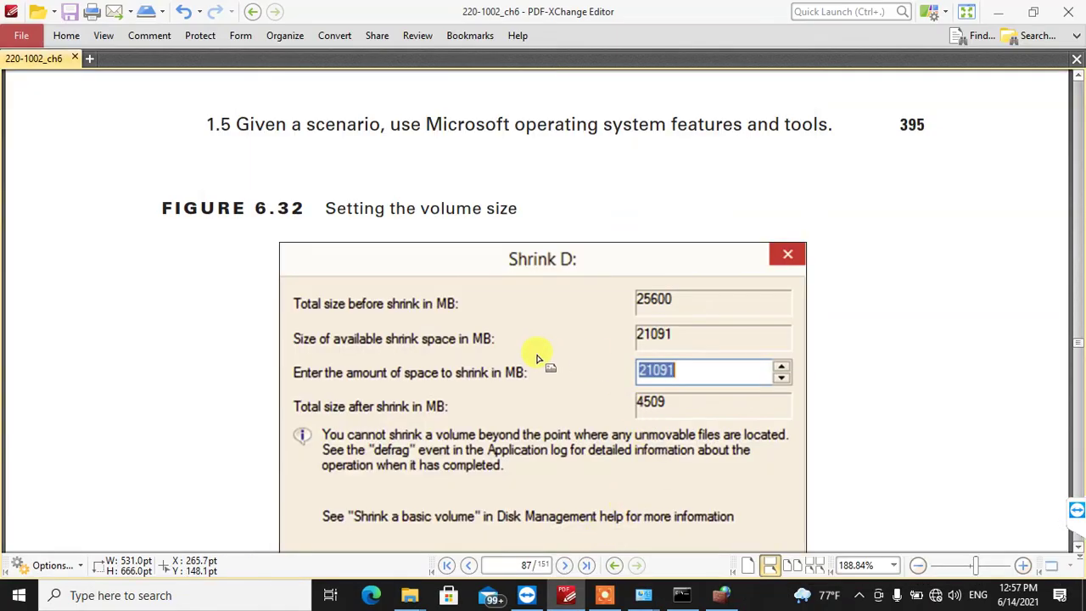
# - Review the text introducing the shrink box and the Shrink D: dialog in Figure 6.32
pyautogui.scroll(5, 509, 343)
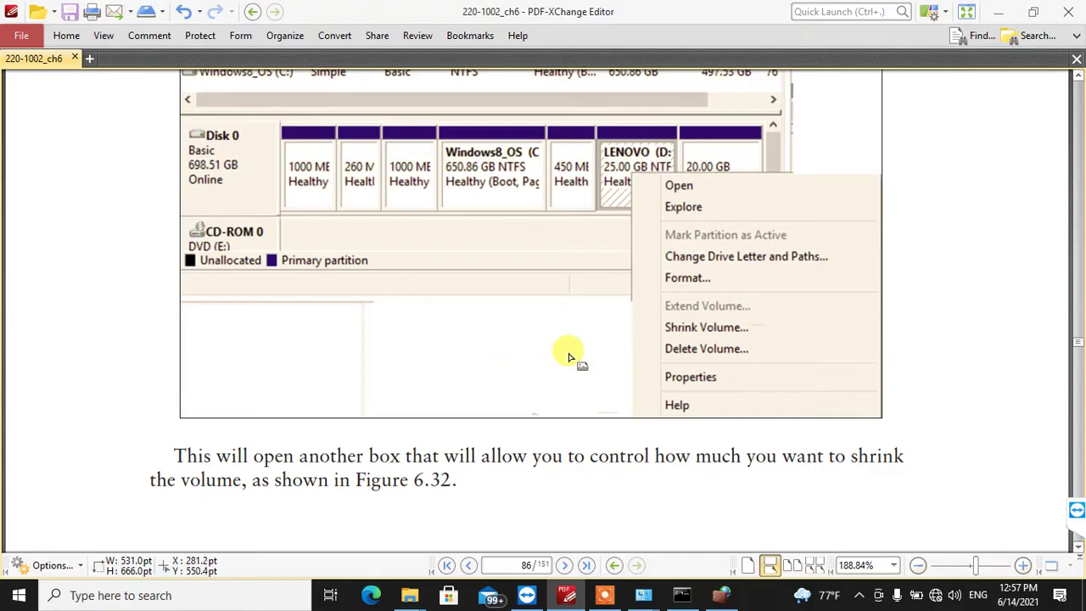
pyautogui.scroll(-5, 691, 344)
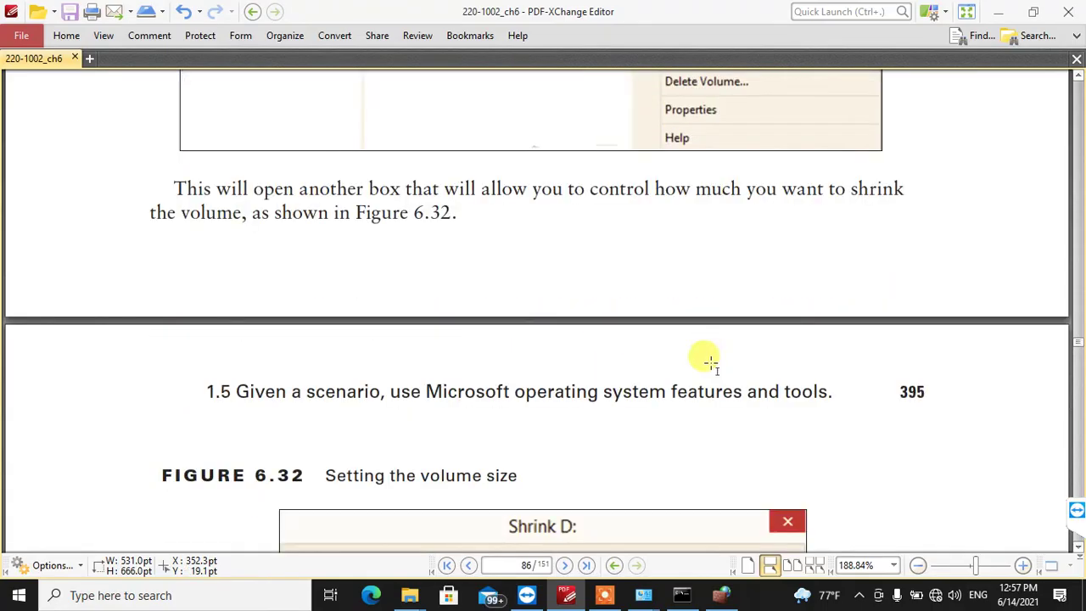
pyautogui.scroll(-3, 562, 378)
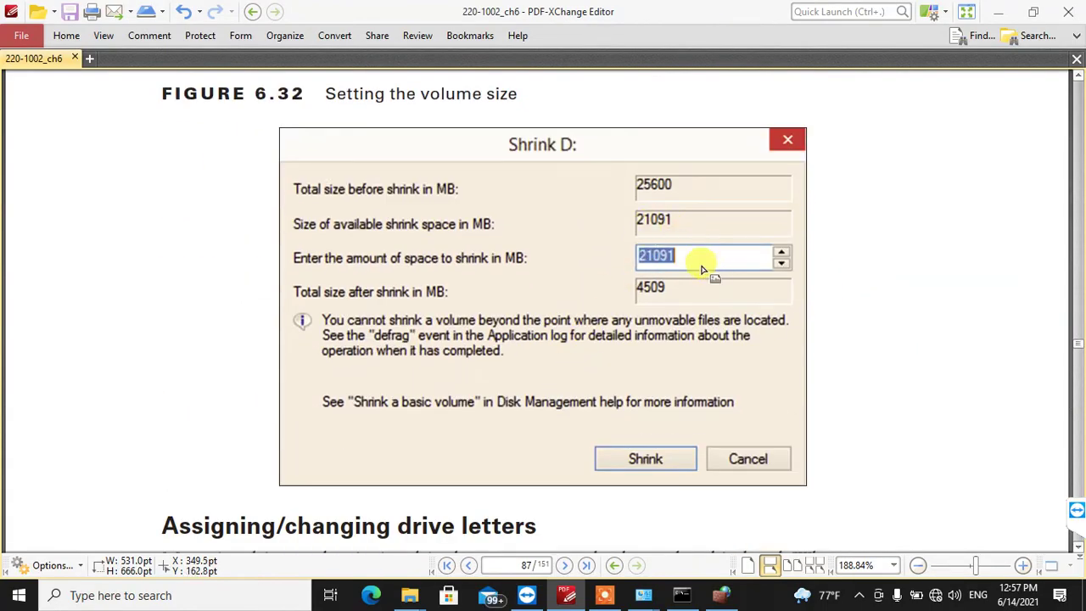
# - Examine the Assigning/changing drive letters section and Figure 6.33, selecting the words of the section heading
pyautogui.scroll(-5, 750, 277)
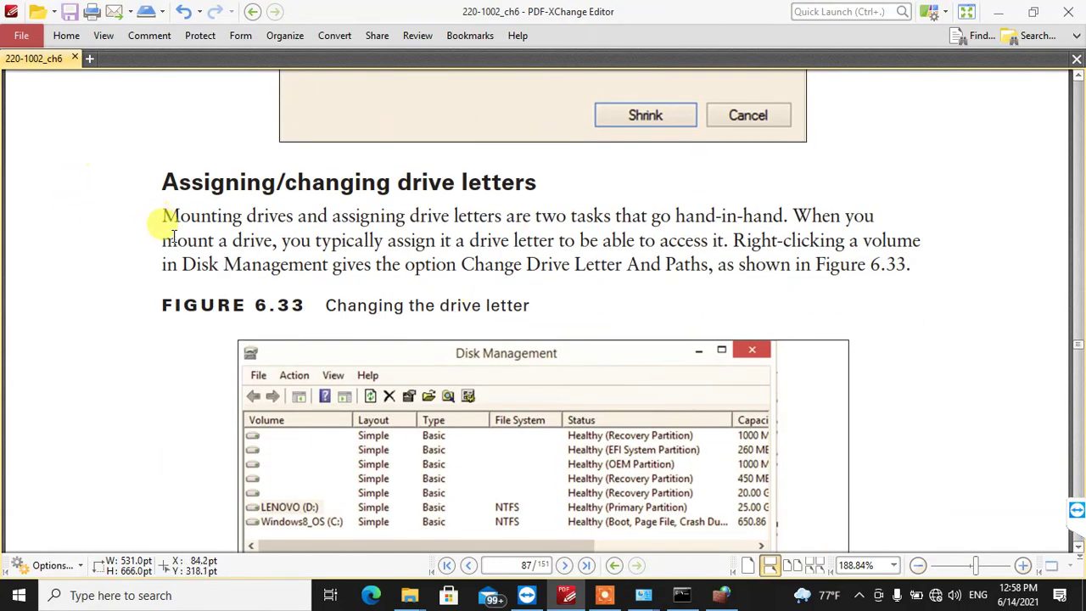
pyautogui.scroll(-3, 153, 231)
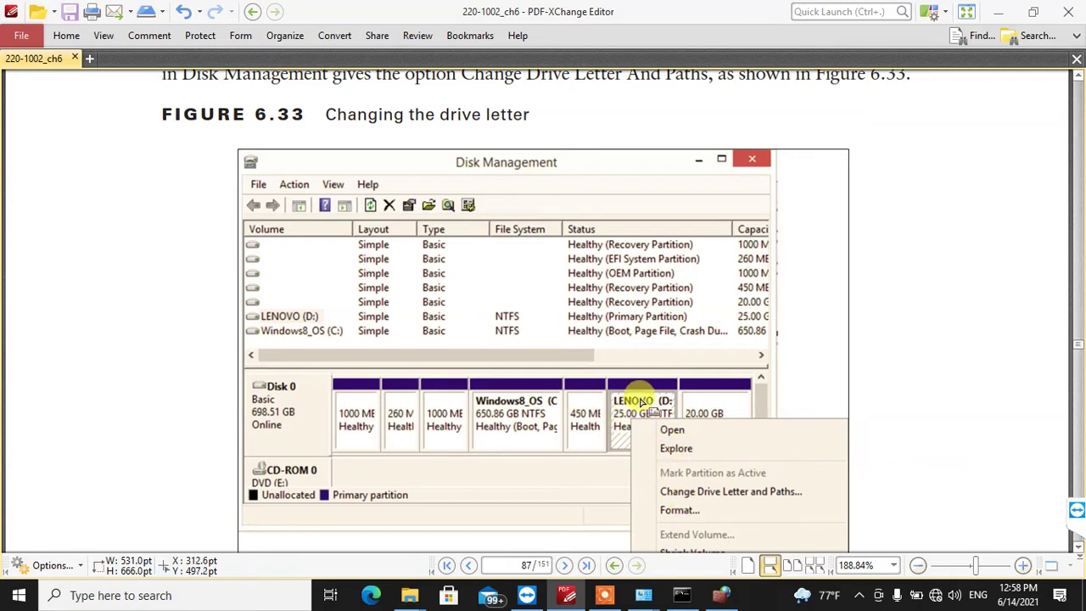
pyautogui.scroll(3, 356, 297)
pyautogui.doubleClick(222, 183)
pyautogui.doubleClick(337, 183)
pyautogui.doubleClick(428, 182)
# - Return to Figure 6.31 on the previous page and review the volume options listed for drive D:
pyautogui.scroll(3, 577, 217)
pyautogui.scroll(3, 581, 219)
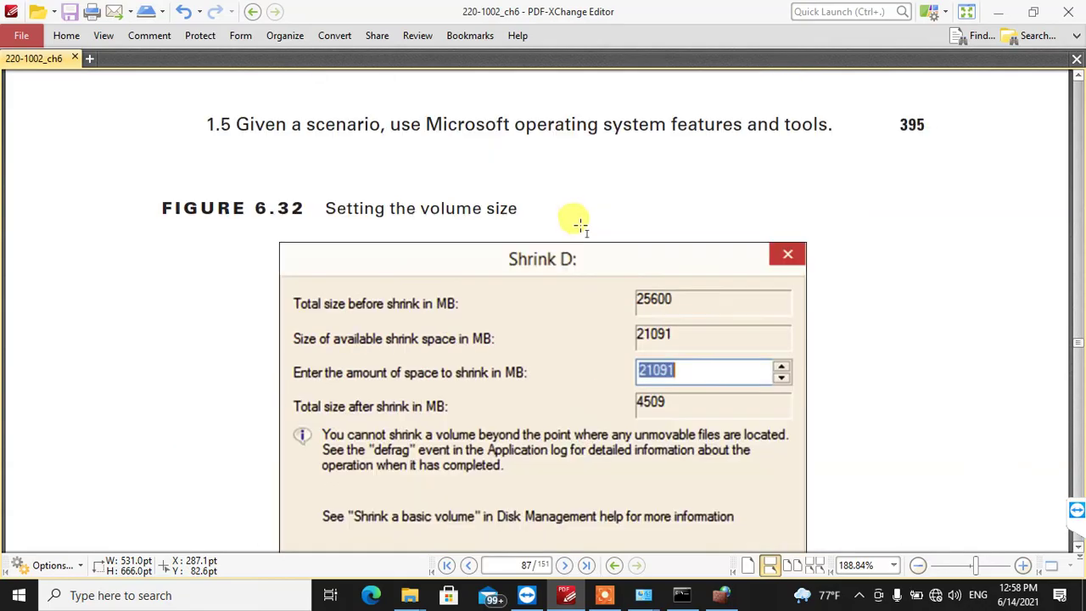
pyautogui.scroll(6, 576, 227)
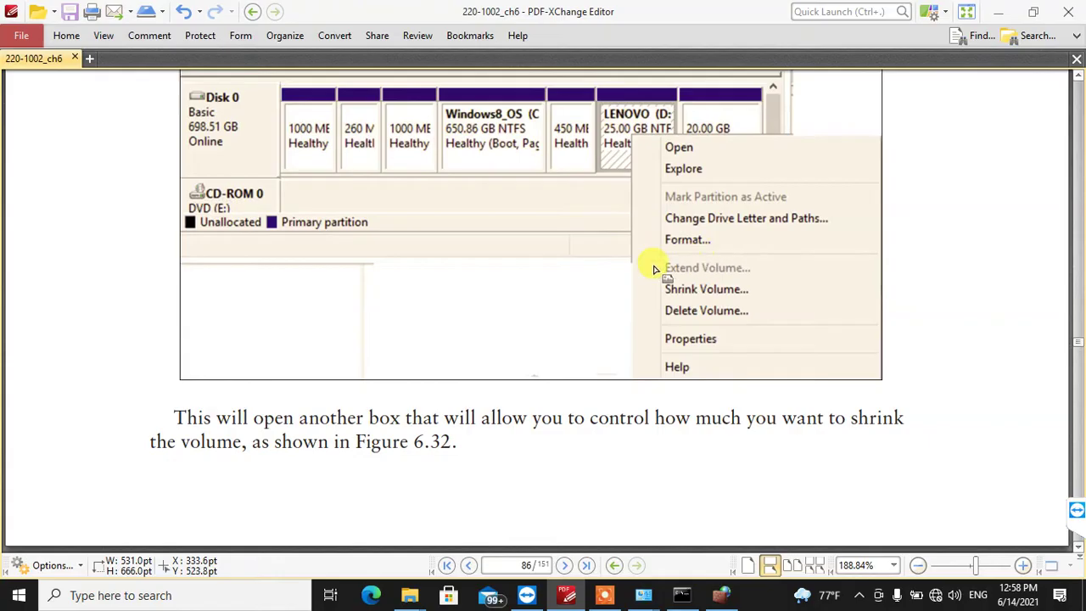
# - Review the Adding drives and Adding arrays sections on page 396, selecting the word "drives" in the first heading
pyautogui.scroll(1, 497, 279)
pyautogui.scroll(-6, 497, 279)
pyautogui.scroll(-12, 497, 279)
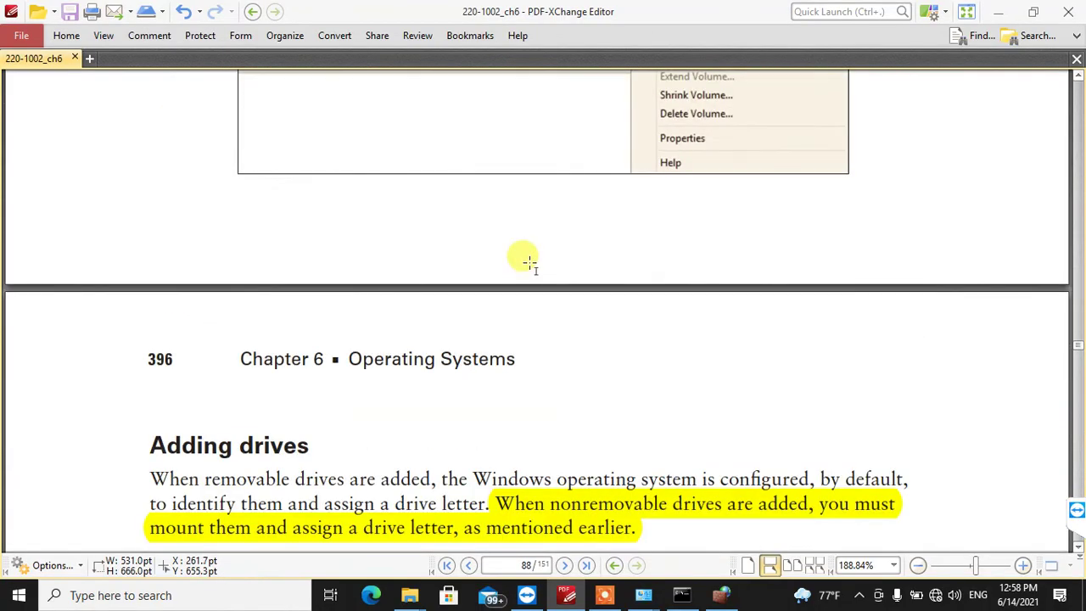
pyautogui.scroll(-5, 518, 261)
pyautogui.doubleClick(271, 256)
pyautogui.scroll(-4, 392, 287)
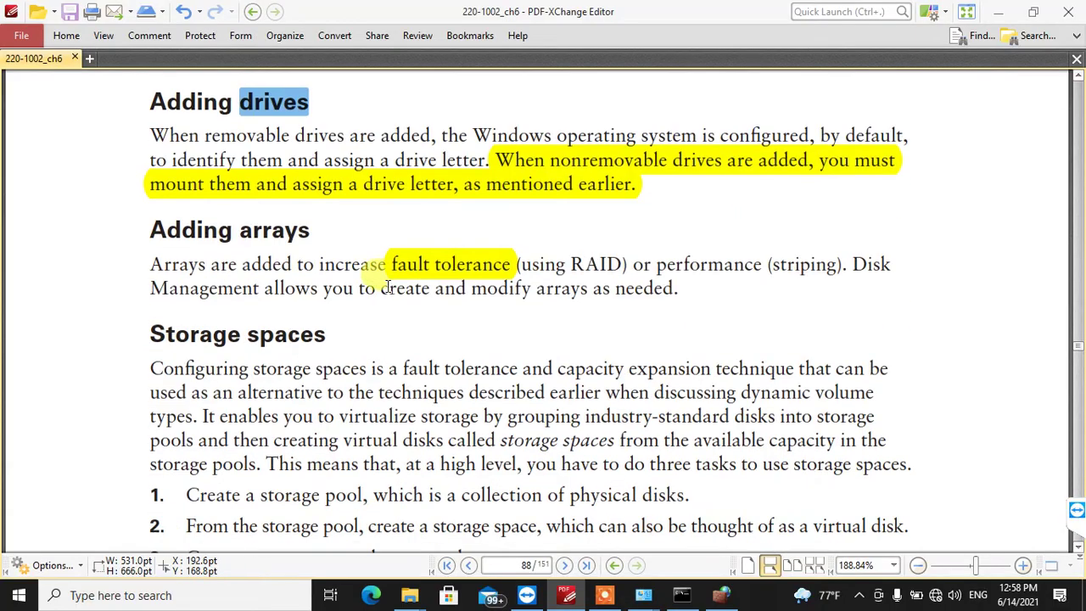
pyautogui.click(169, 226)
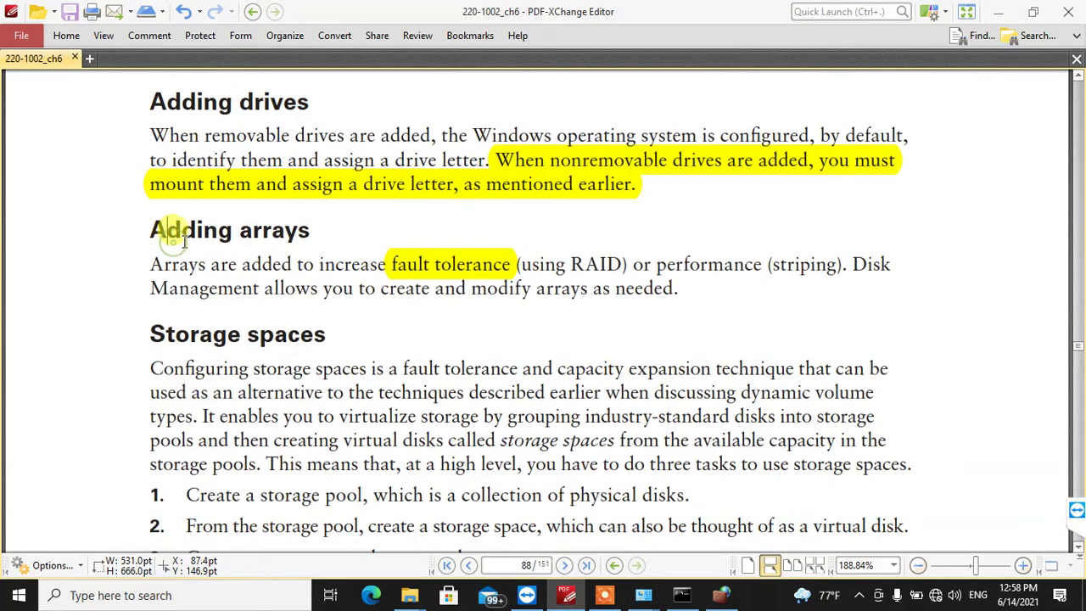
# - Review the Storage spaces section and the Create a storage space window shown in Figure 6.35
pyautogui.doubleClick(165, 334)
pyautogui.scroll(-12, 164, 327)
pyautogui.scroll(-10, 174, 337)
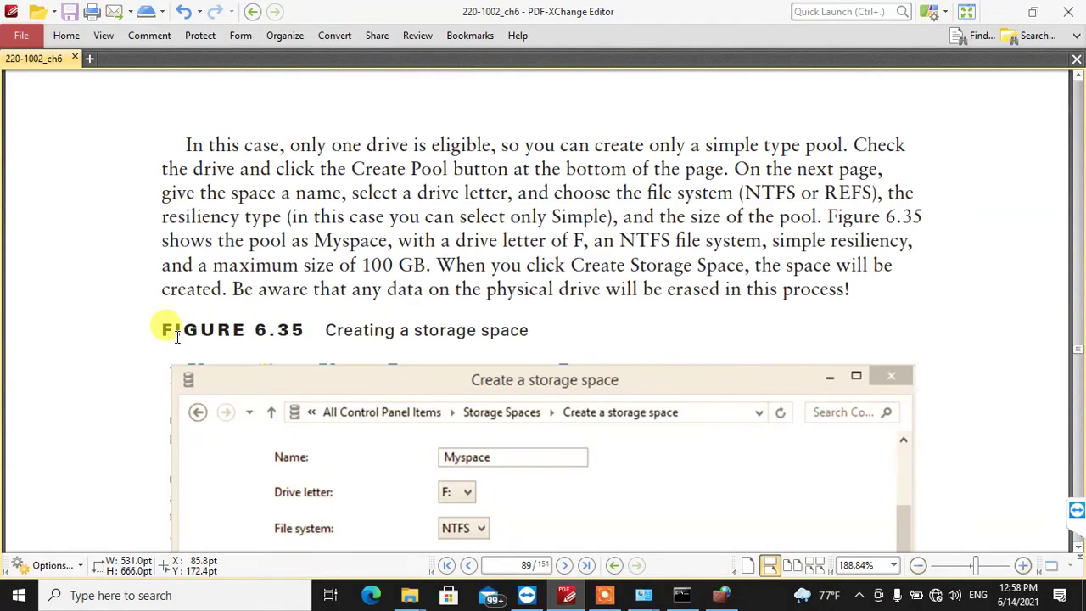
pyautogui.scroll(-3, 178, 340)
pyautogui.scroll(-1, 178, 341)
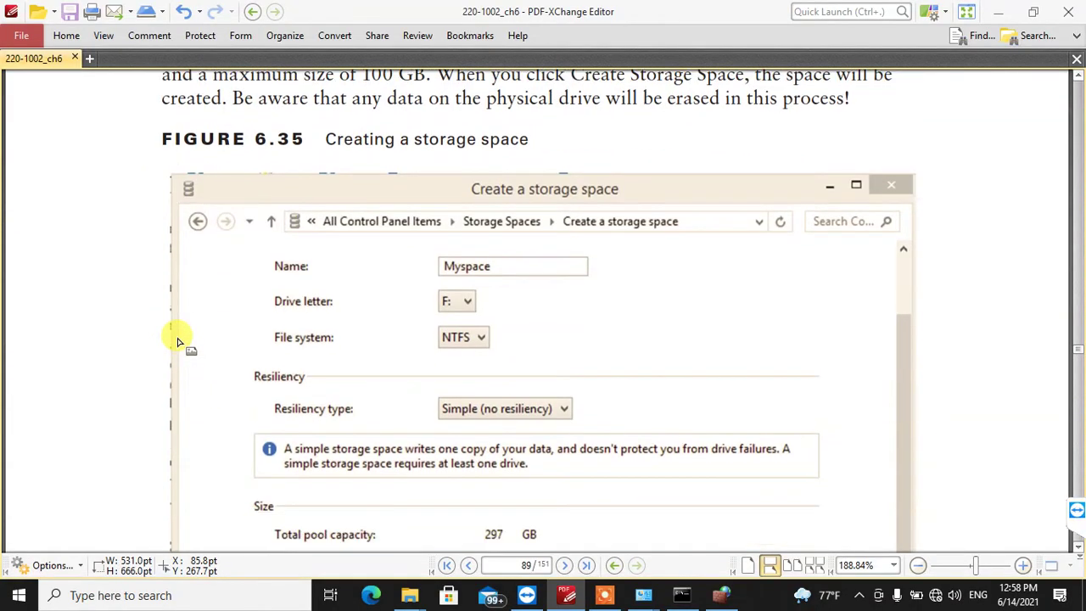
pyautogui.scroll(-2, 178, 341)
pyautogui.scroll(5, 178, 341)
pyautogui.scroll(-10, 178, 341)
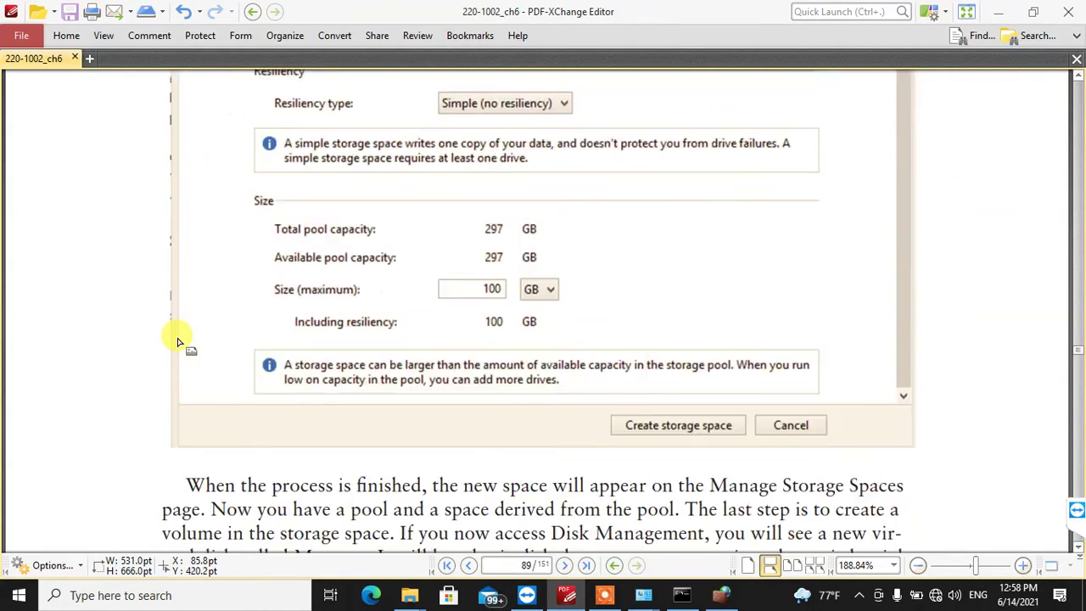
# - Review the numbered diskpart procedure for extending a partition that is getting full
pyautogui.scroll(-10, 179, 341)
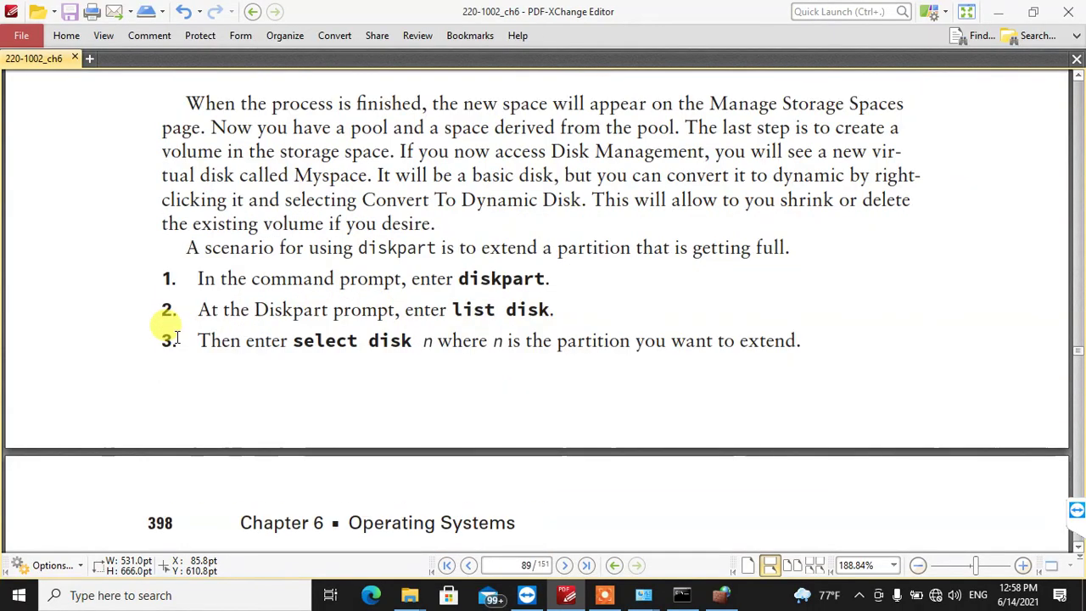
pyautogui.scroll(-2, 175, 337)
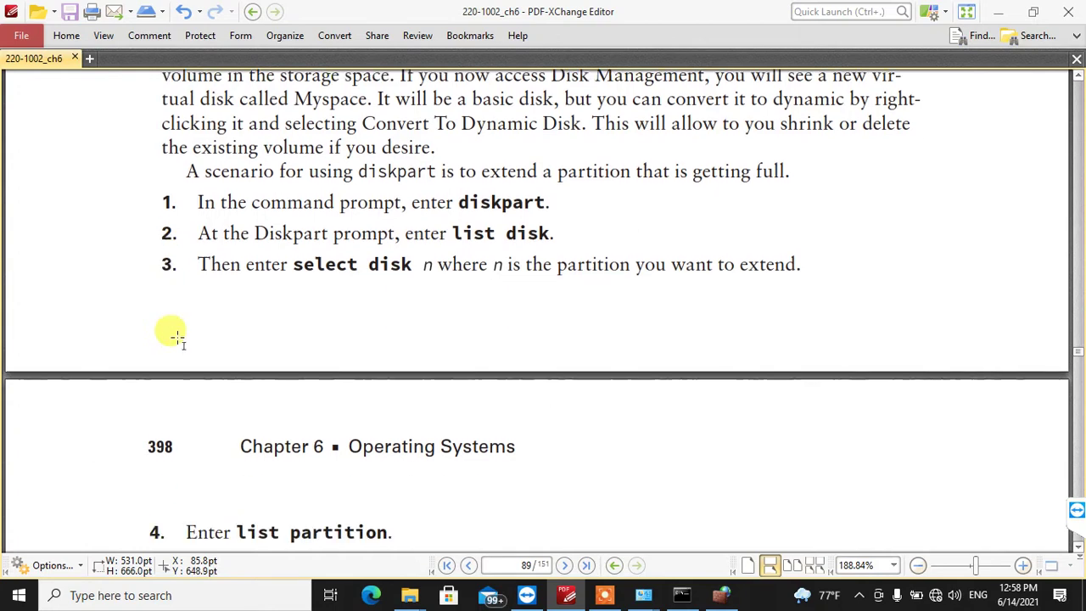
pyautogui.scroll(-11, 176, 337)
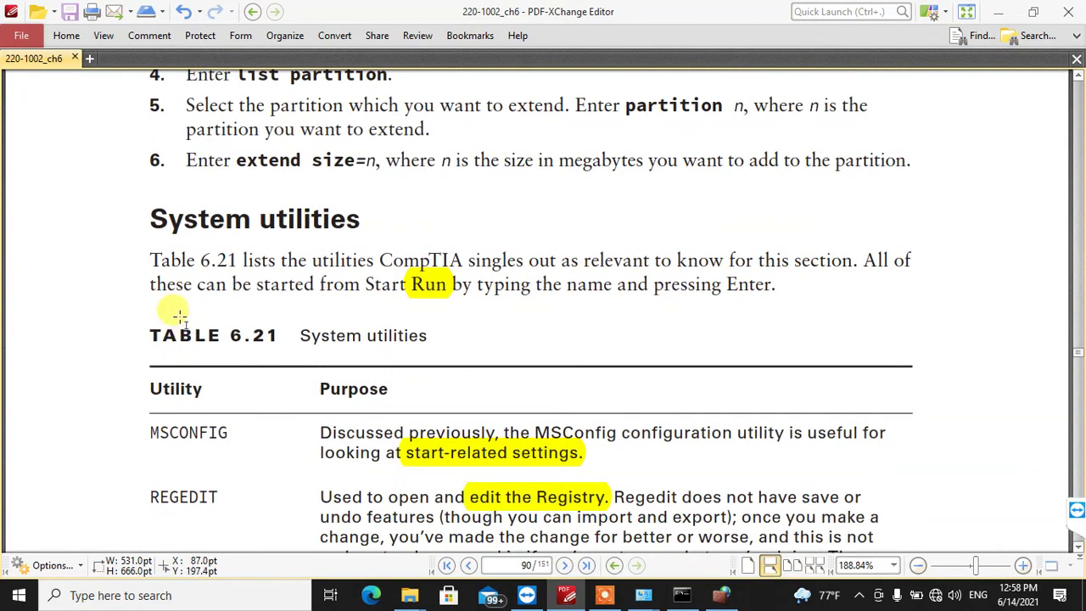
# - Examine Table 6.21 of system utilities, selecting the MSCONFIG and REGEDIT entries while reading their purposes
pyautogui.scroll(-1, 161, 318)
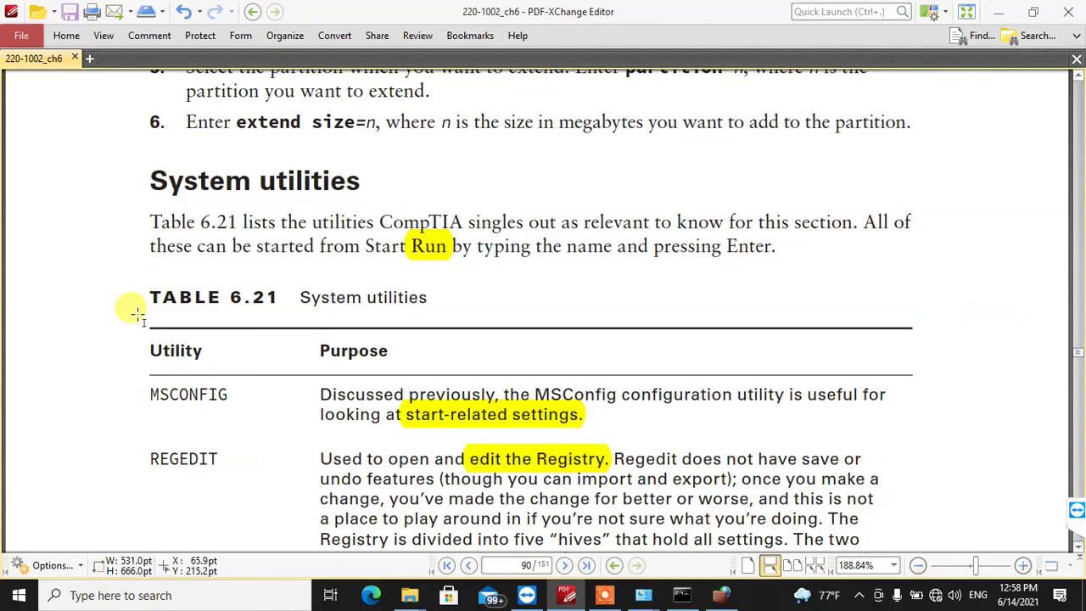
pyautogui.scroll(-3, 136, 314)
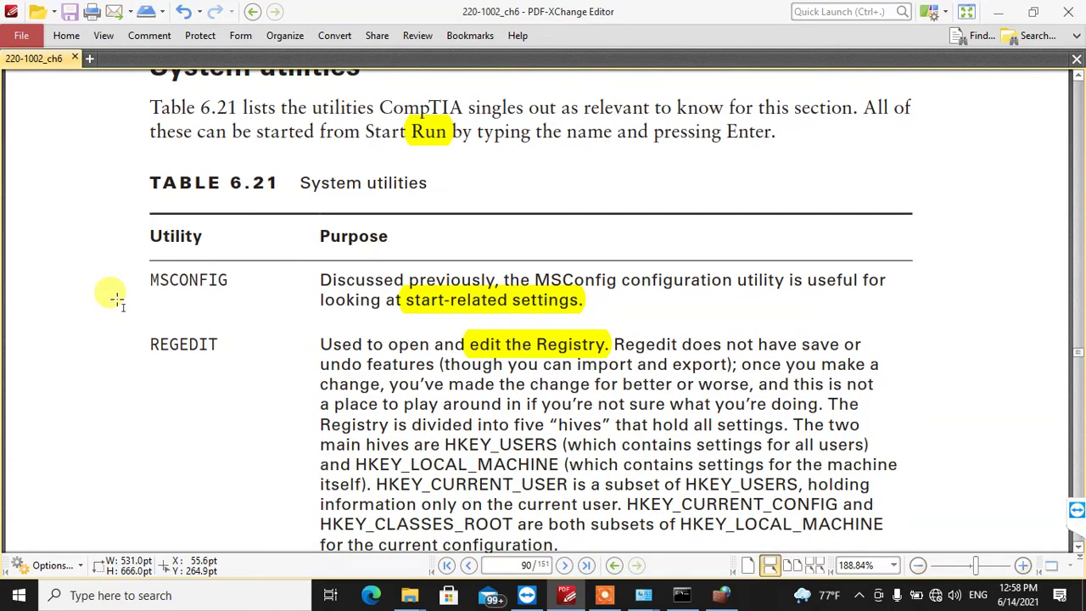
pyautogui.scroll(2, 117, 299)
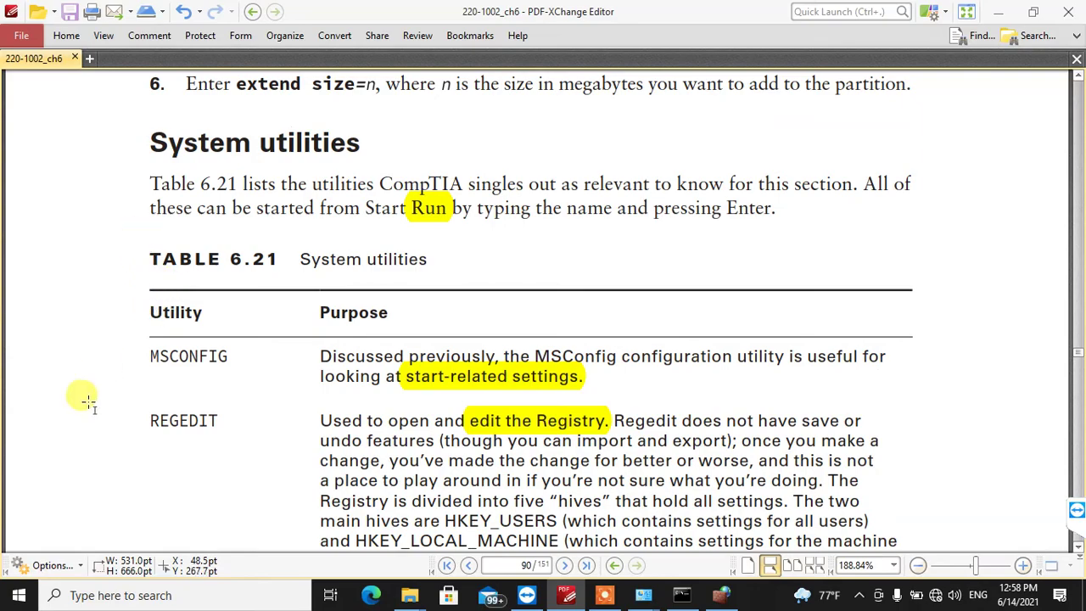
pyautogui.doubleClick(172, 355)
pyautogui.doubleClick(181, 419)
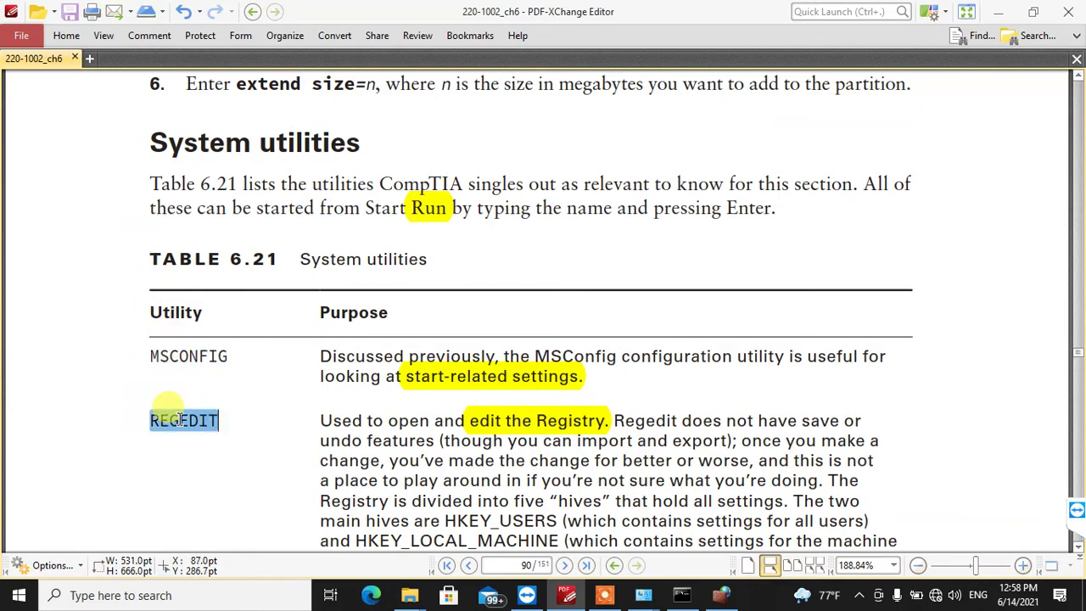
pyautogui.scroll(-3, 319, 419)
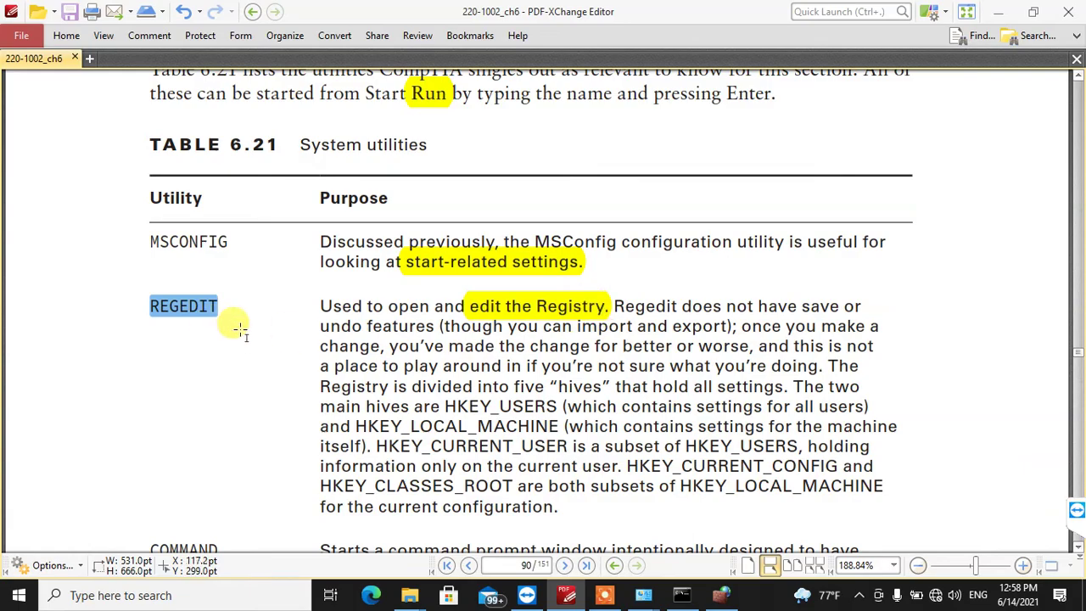
# - Open the Registry Editor by running regedit
pyautogui.press('super+r')
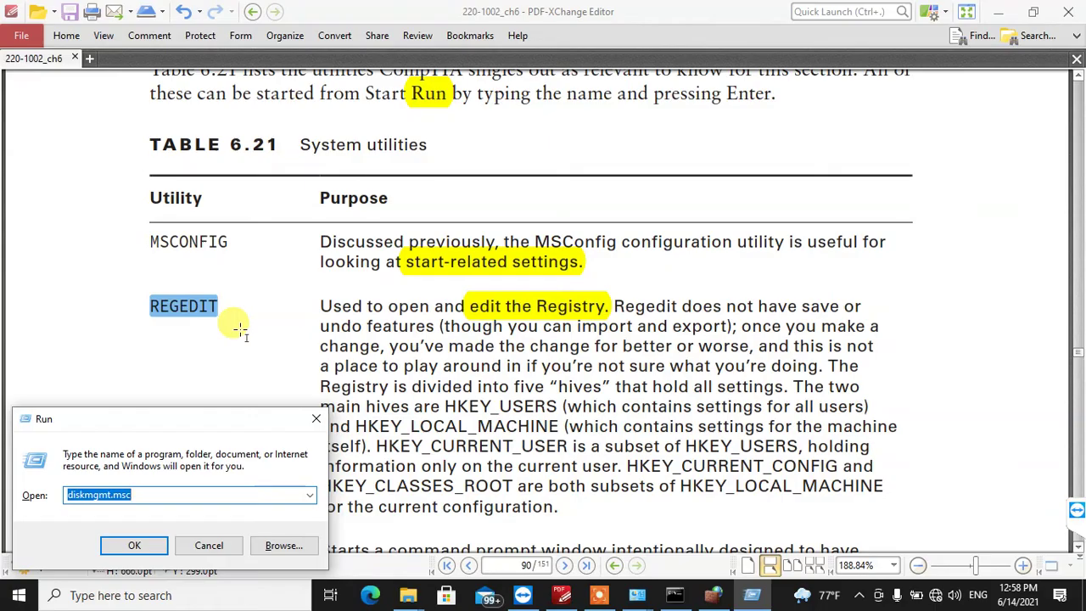
pyautogui.write('reg')
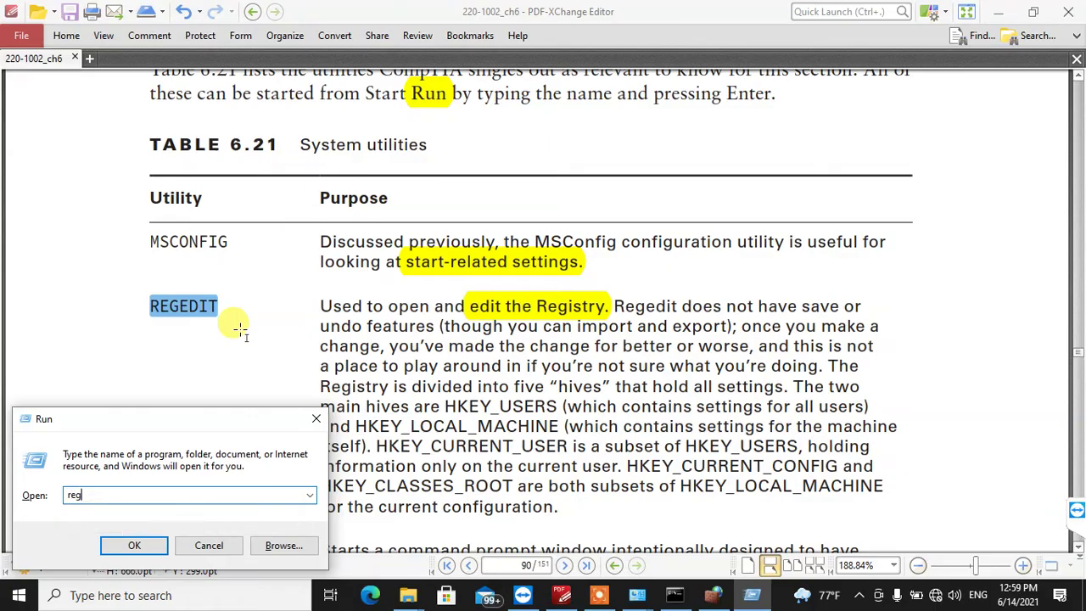
pyautogui.write('dit')
pyautogui.press('Return')
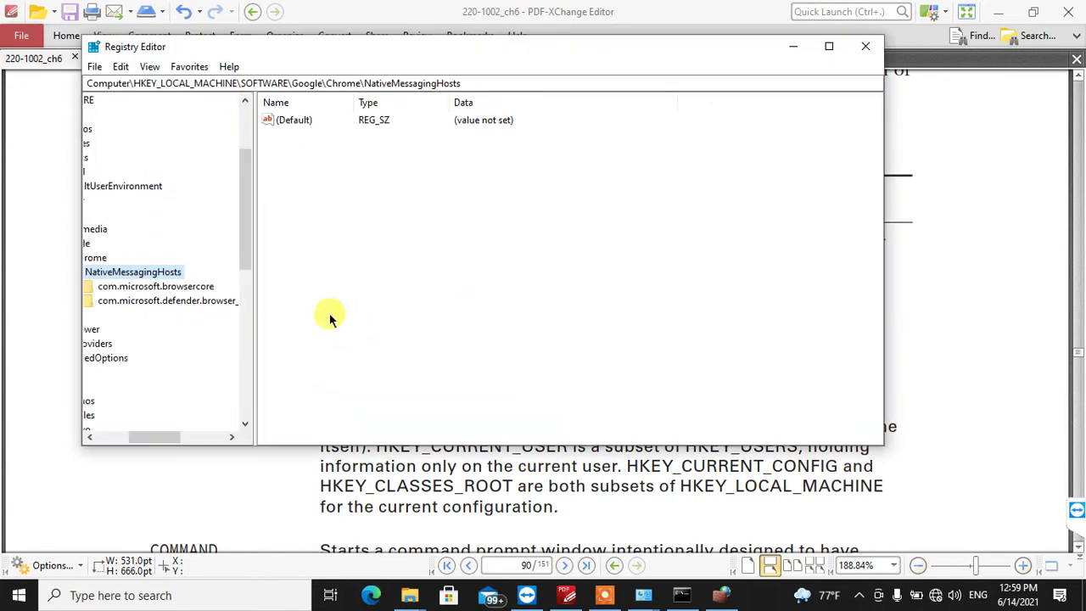
# - Reposition the Registry Editor window and collapse the SOFTWARE and HKEY_LOCAL_MACHINE branches so only the root hives are listed
pyautogui.moveTo(417, 47); pyautogui.dragTo(480, 55)
pyautogui.moveTo(228, 442); pyautogui.dragTo(189, 436)
pyautogui.scroll(2, 194, 419)
pyautogui.scroll(1, 191, 327)
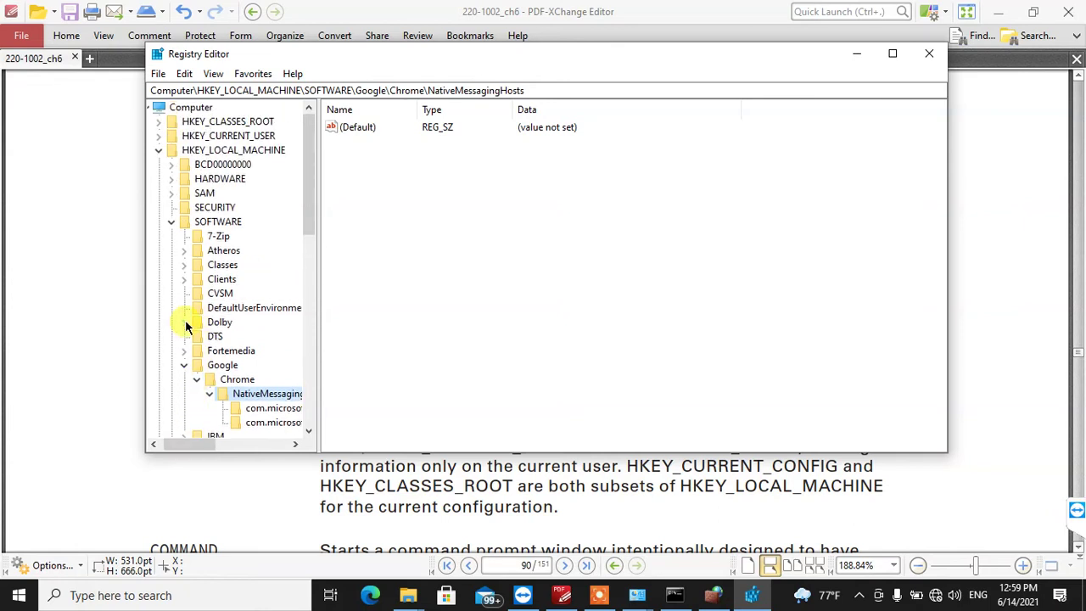
pyautogui.click(170, 222)
pyautogui.click(168, 150)
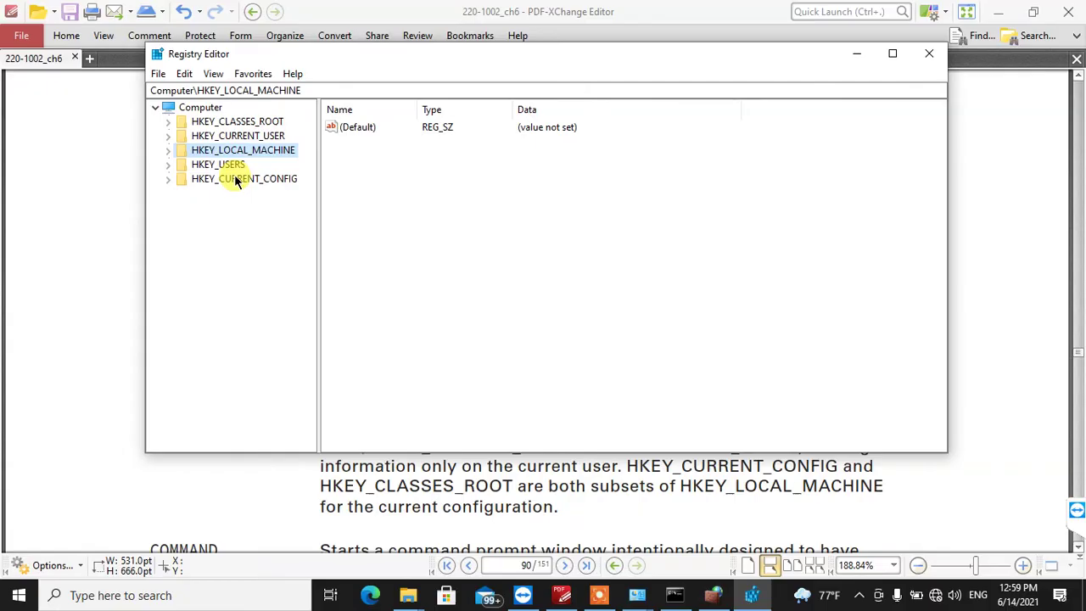
# - Browse HKEY_LOCAL_MACHINE to SYSTEM\Software\Microsoft, expanding the key to view its subkeys and values
pyautogui.click(168, 151)
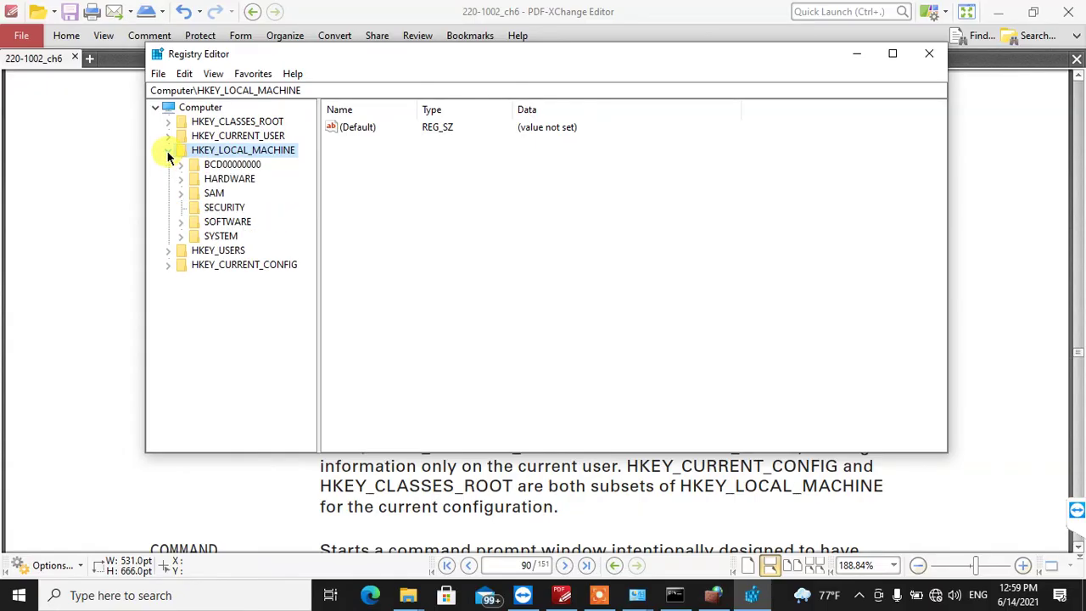
pyautogui.click(180, 236)
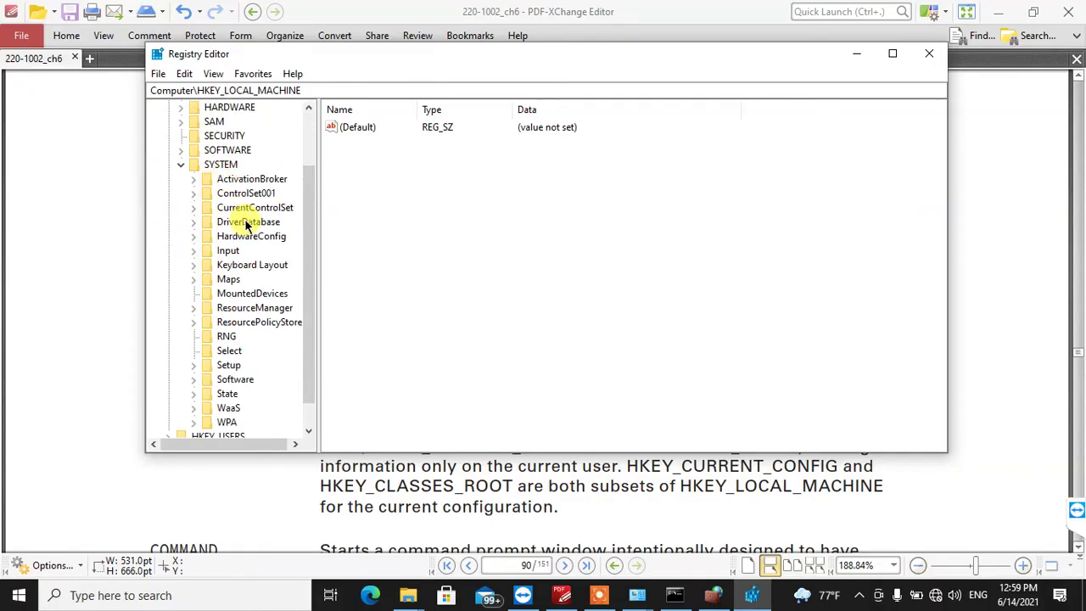
pyautogui.scroll(-1, 245, 214)
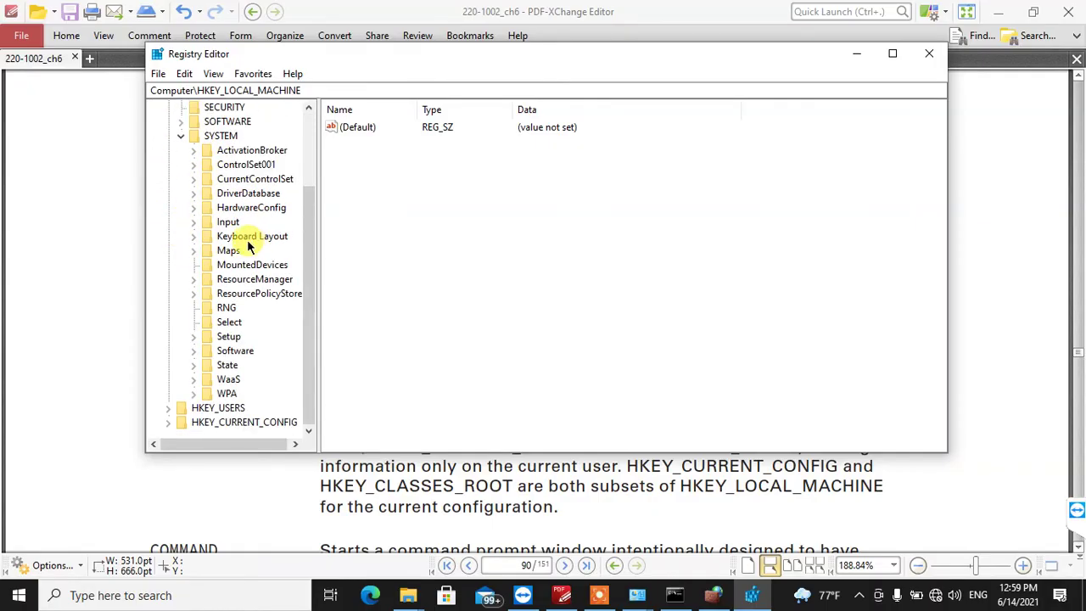
pyautogui.click(193, 352)
pyautogui.click(227, 351)
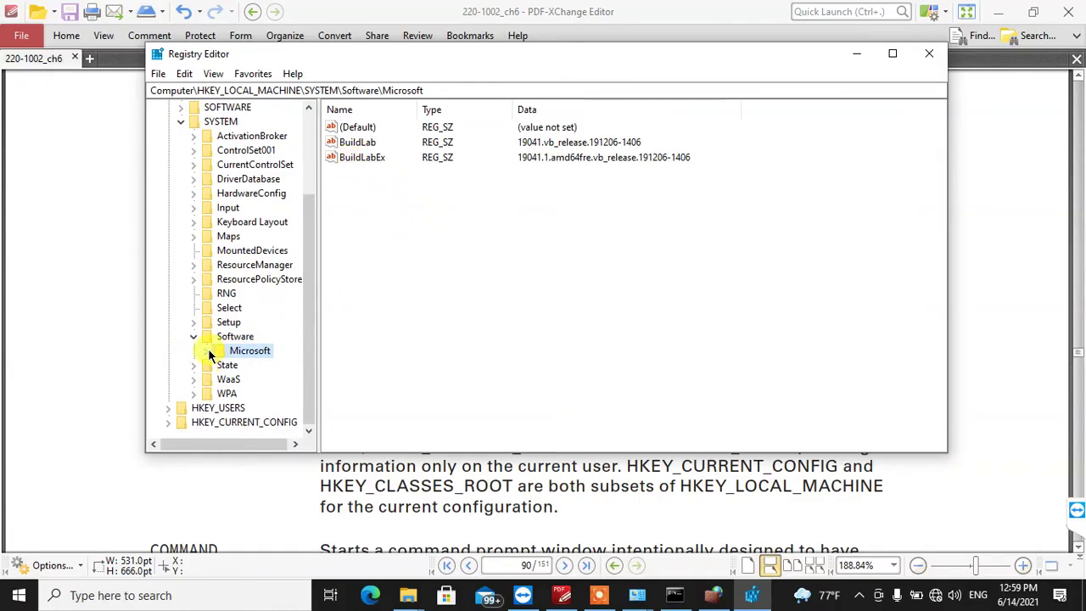
pyautogui.click(208, 352)
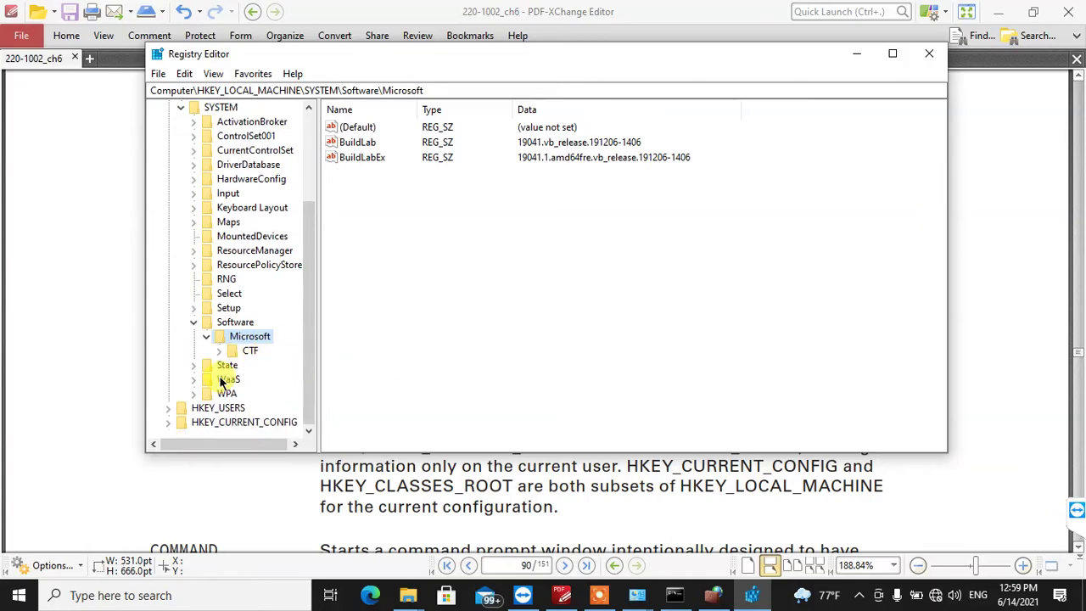
pyautogui.scroll(3, 229, 373)
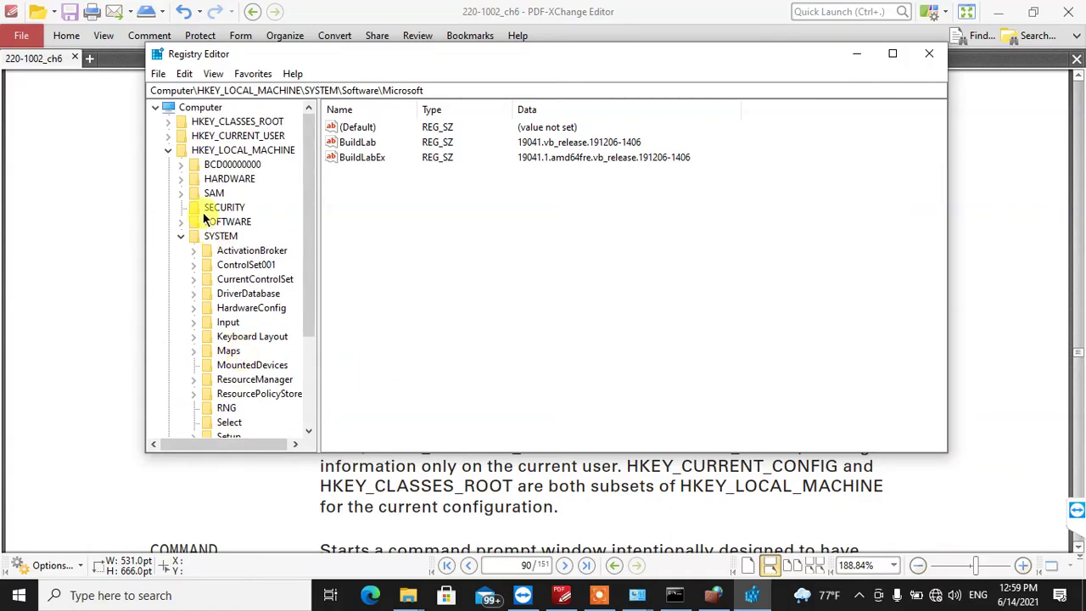
# - View the BuildLabEx string in its edit dialog and close the dialog without changing the value
pyautogui.doubleClick(387, 163)
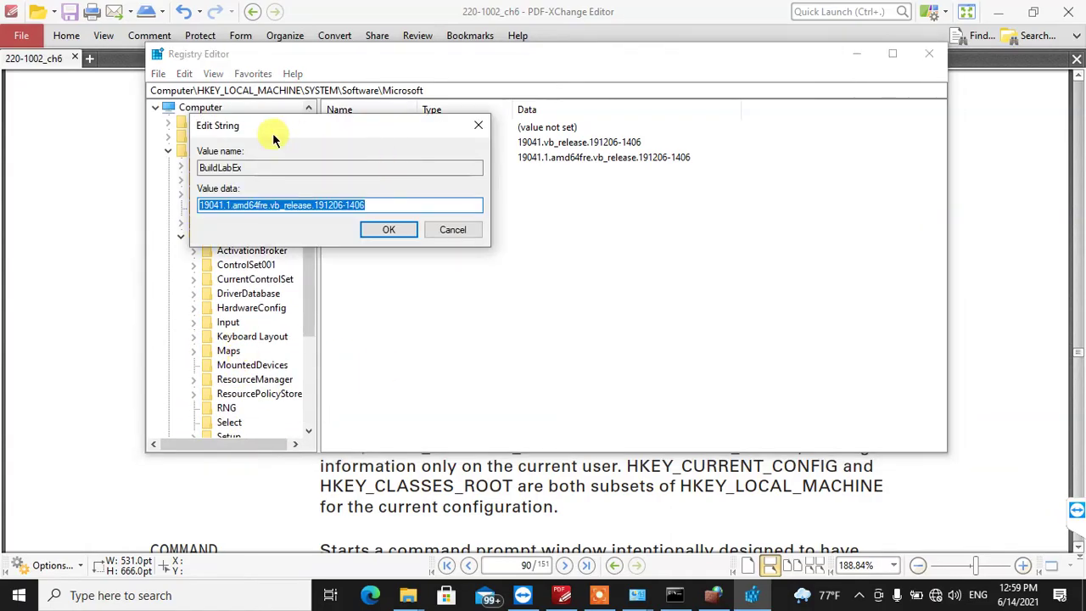
pyautogui.moveTo(286, 122); pyautogui.dragTo(313, 121)
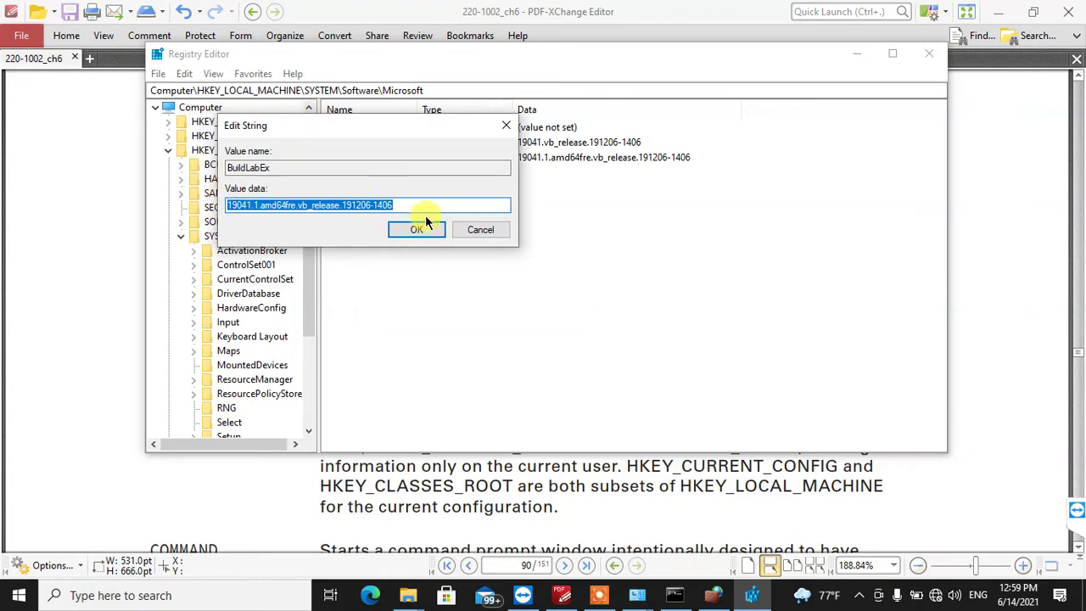
pyautogui.click(480, 230)
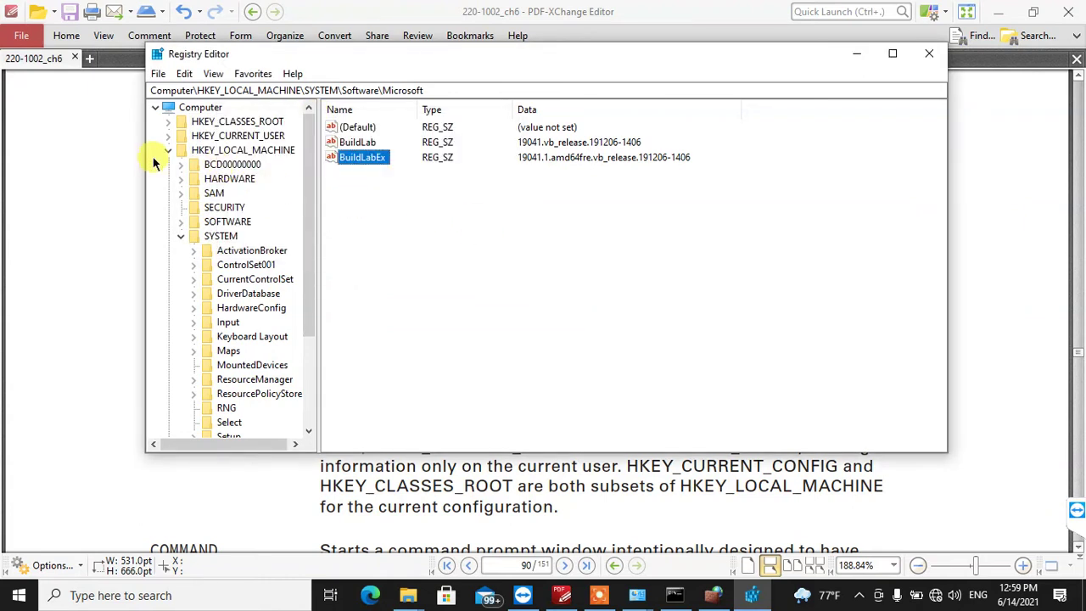
# - Collapse HKEY_LOCAL_MACHINE and expand HKEY_CURRENT_USER down to System\CurrentControlSet
pyautogui.click(167, 151)
pyautogui.click(167, 135)
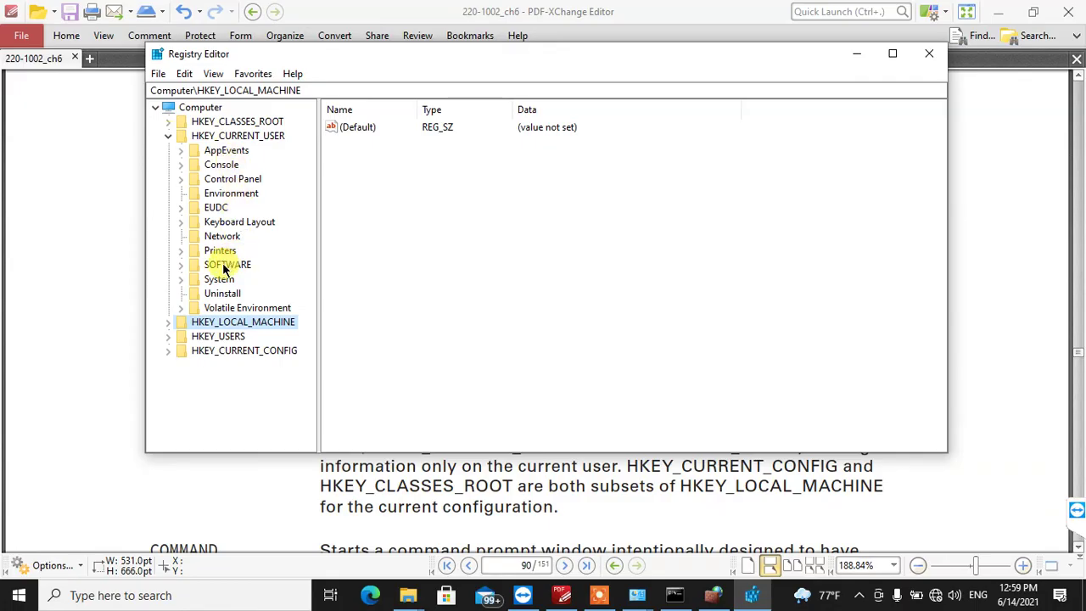
pyautogui.click(179, 279)
pyautogui.doubleClick(255, 294)
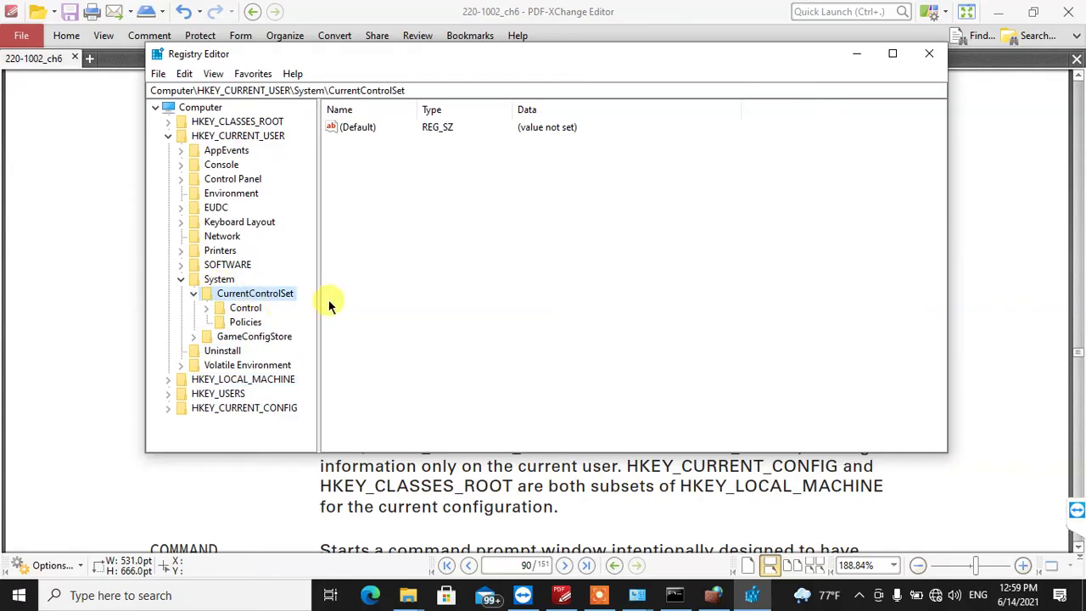
# - Browse to Control\Network\NetworkLocationWizard and view the ShowCount DWORD in its edit dialog, cancelling without changes
pyautogui.doubleClick(247, 310)
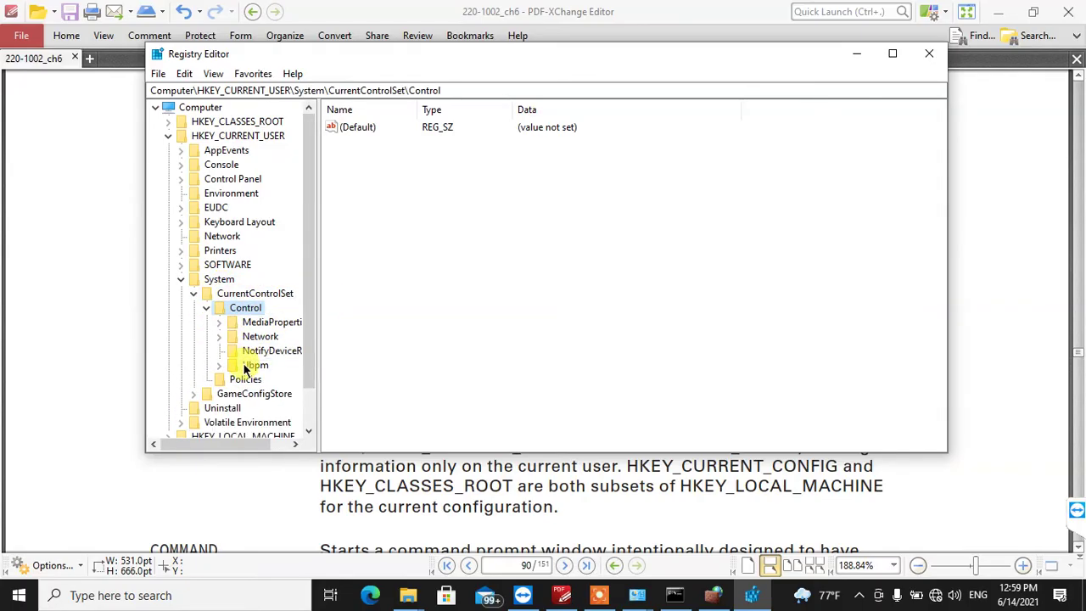
pyautogui.click(220, 337)
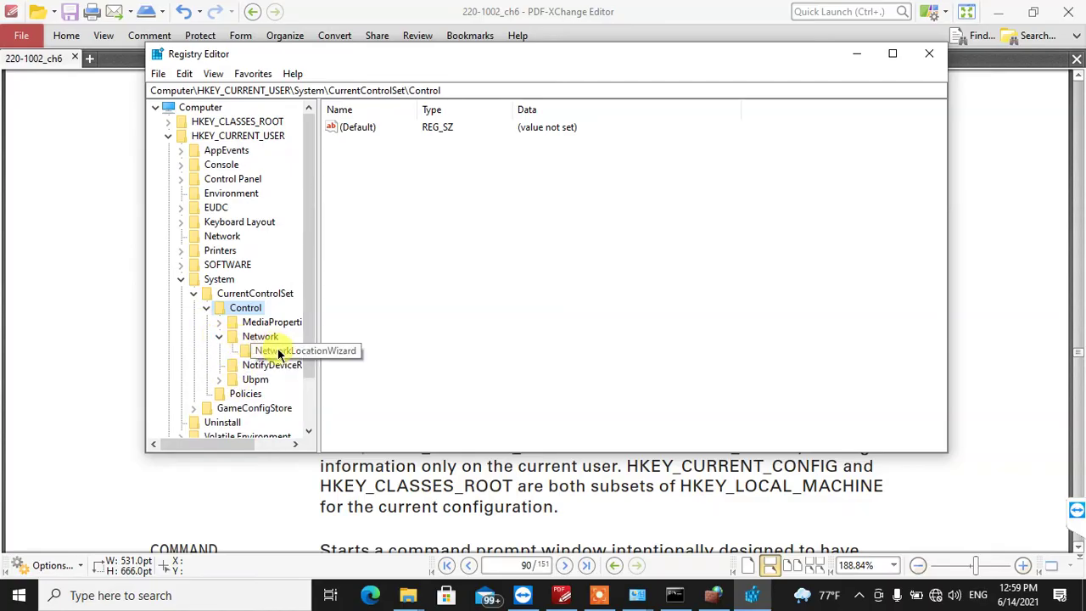
pyautogui.click(279, 351)
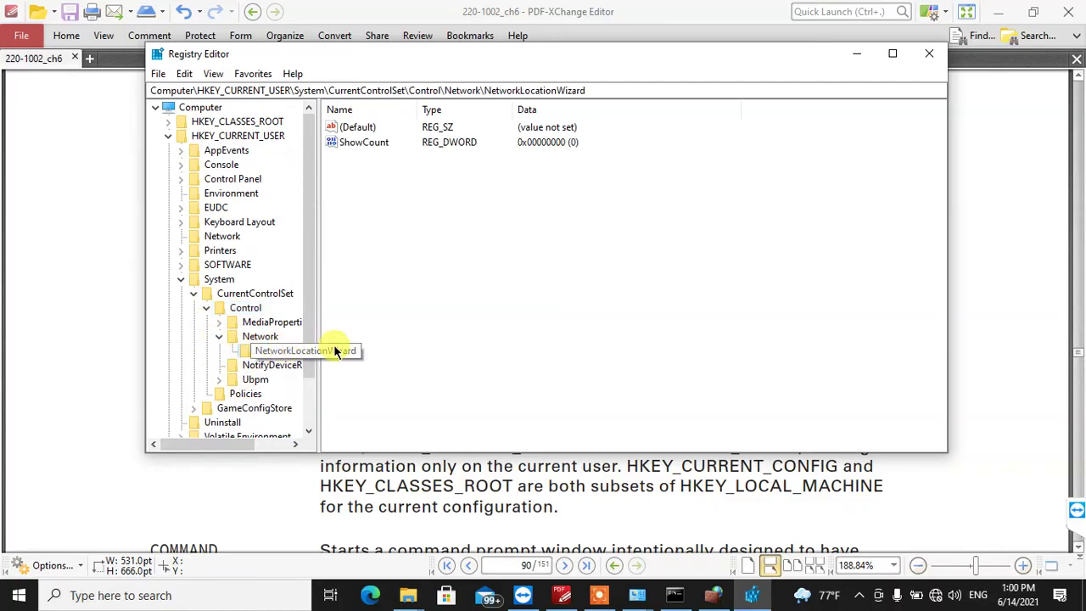
pyautogui.doubleClick(382, 142)
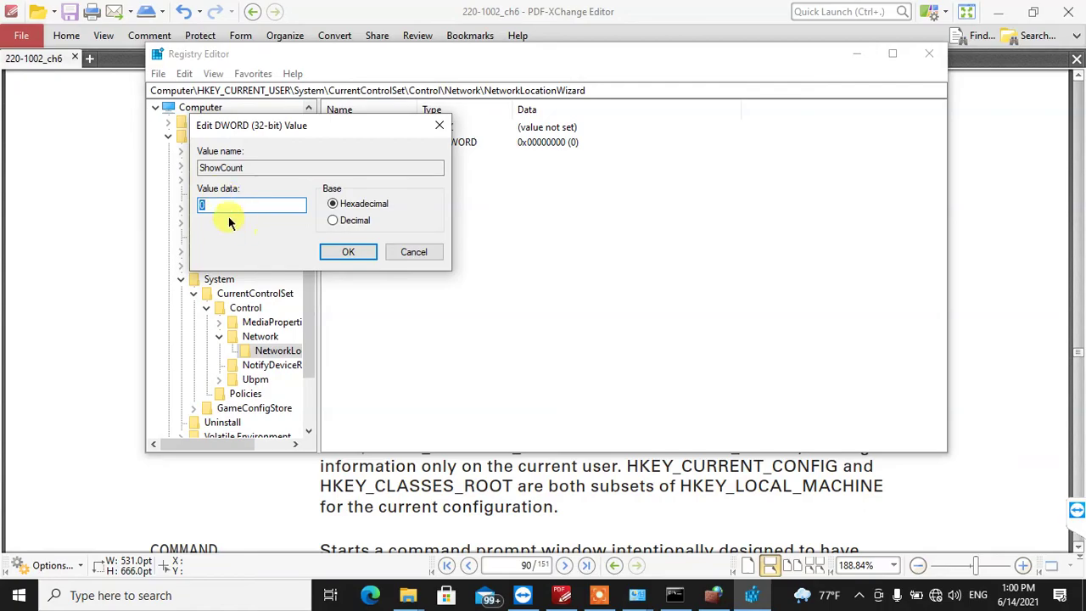
pyautogui.click(421, 255)
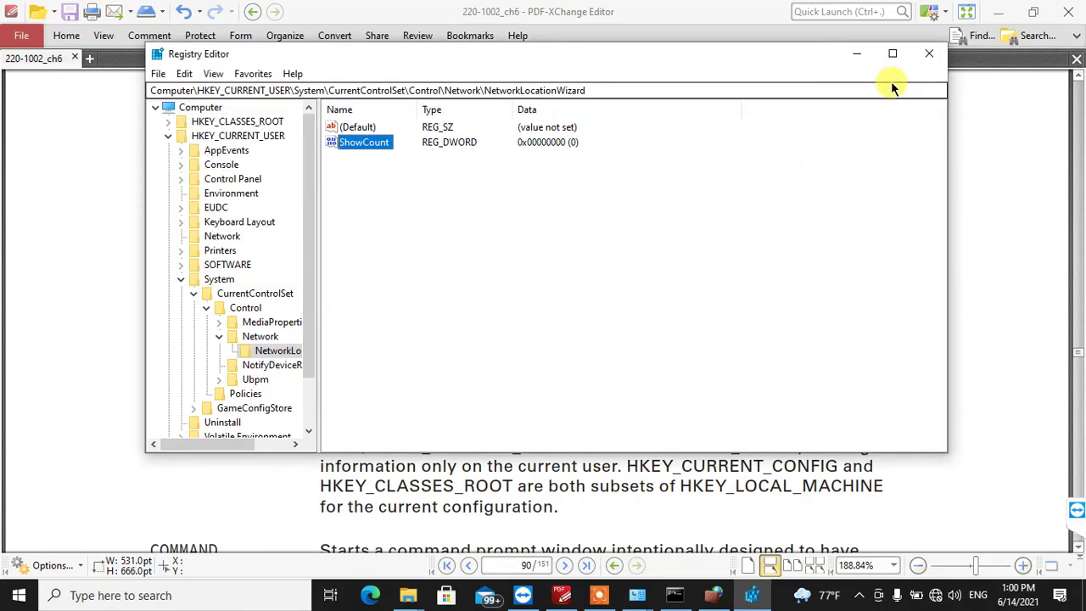
# - Close Registry Editor and read on through the utilities table from COMMAND on page 90 to the Defrag entry on page 91
pyautogui.click(934, 53)
pyautogui.scroll(-6, 407, 224)
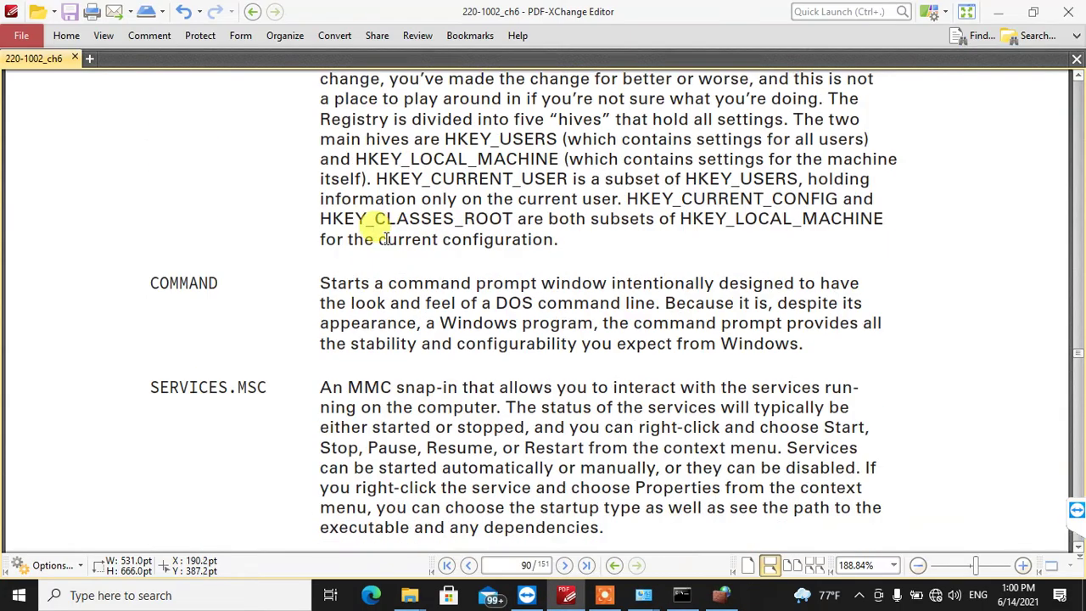
pyautogui.scroll(-1, 383, 240)
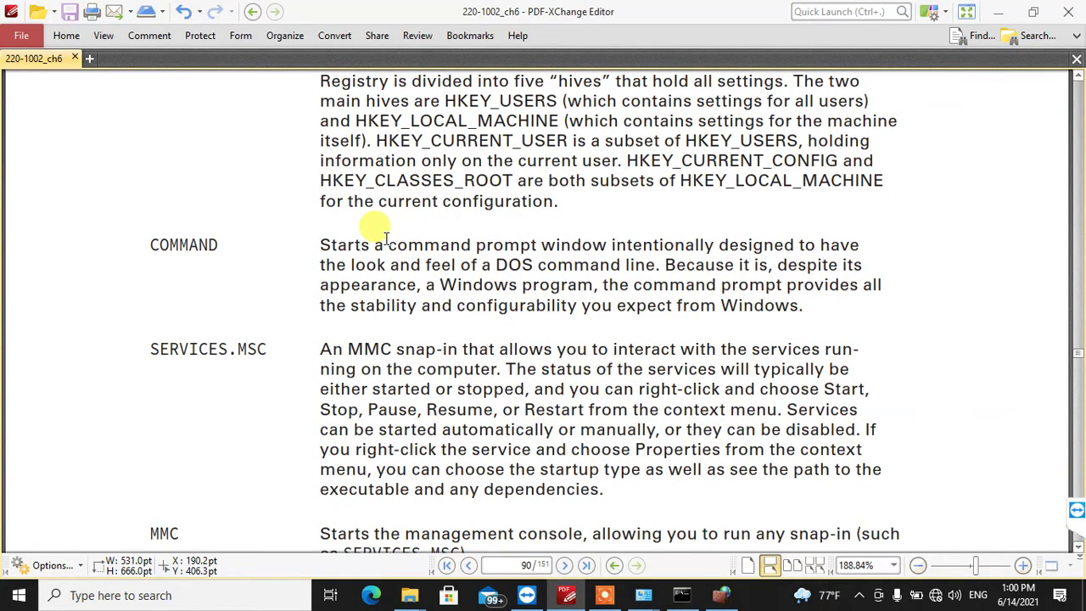
pyautogui.doubleClick(150, 247)
pyautogui.scroll(-20, 153, 266)
pyautogui.scroll(-1, 152, 265)
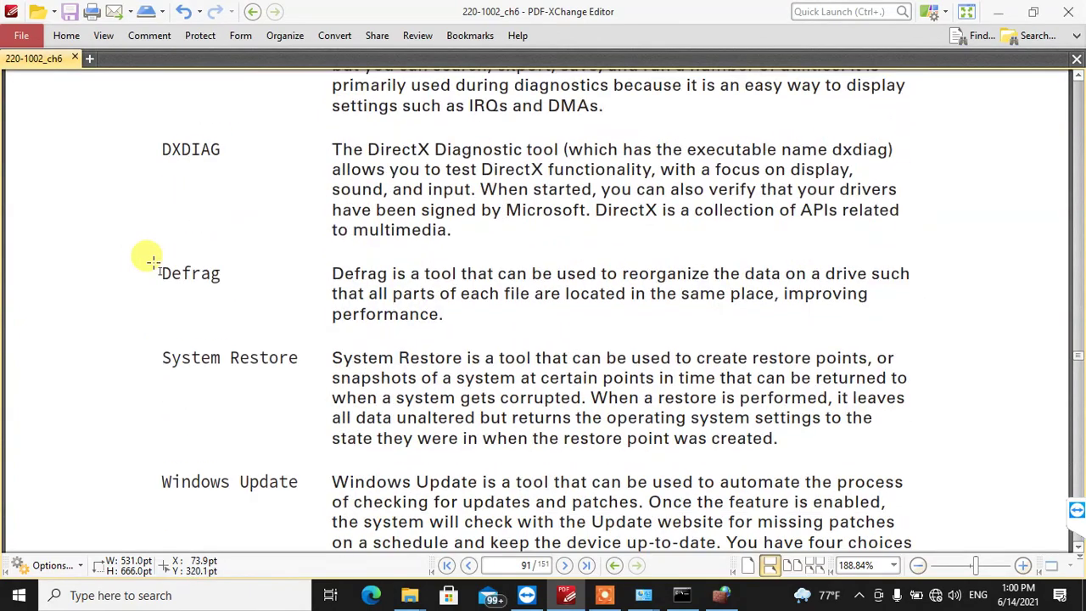
pyautogui.scroll(-1, 153, 263)
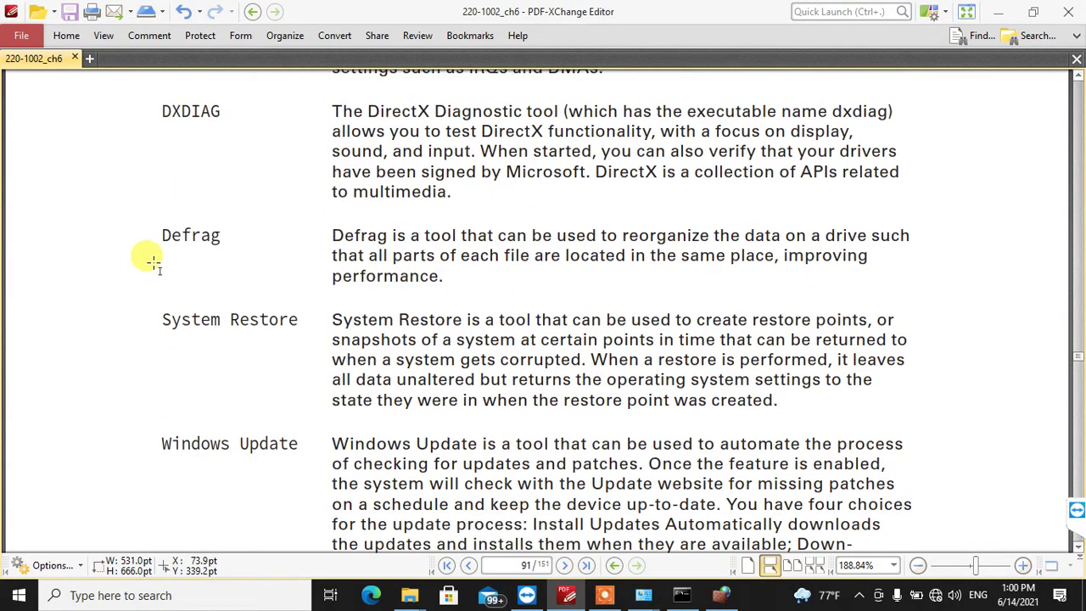
# - Select the Defrag entry and look back over the page 91 utilities up to MSTSC
pyautogui.doubleClick(178, 235)
pyautogui.scroll(5, 378, 255)
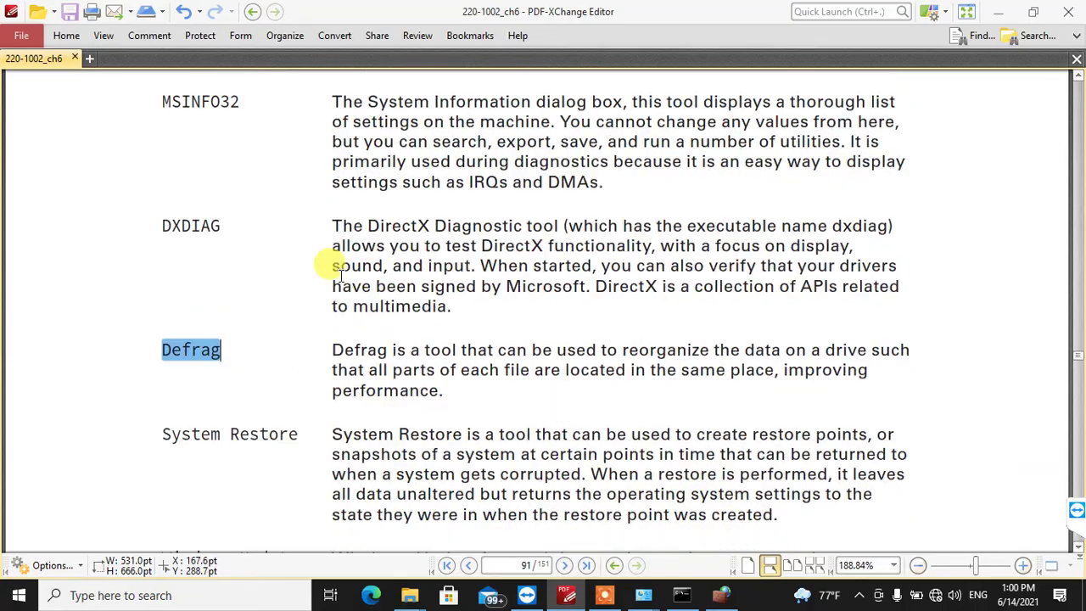
pyautogui.scroll(2, 340, 276)
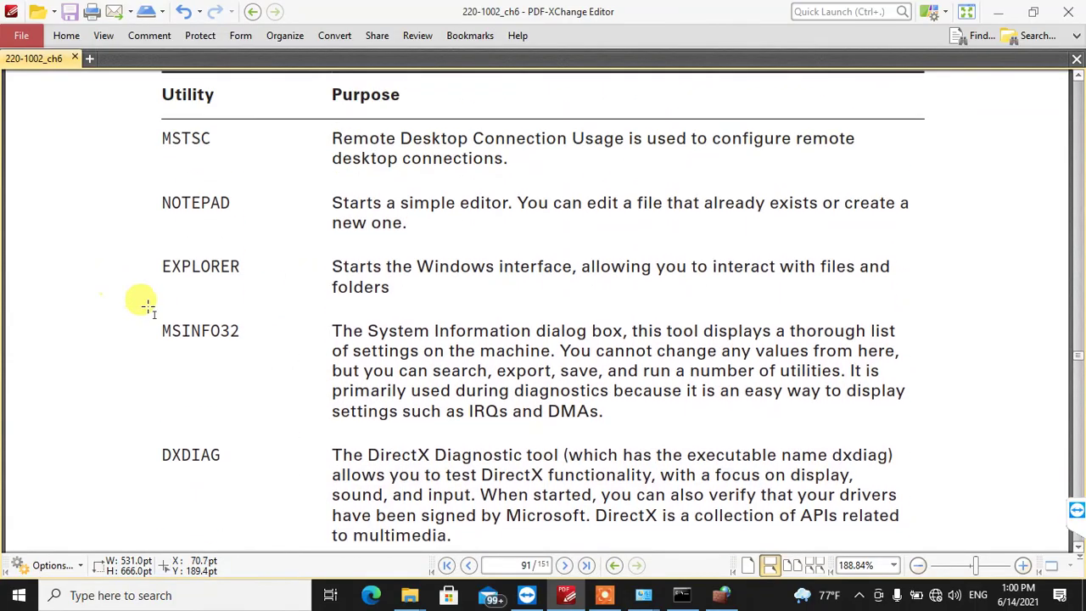
pyautogui.scroll(-2, 220, 288)
pyautogui.scroll(6, 226, 291)
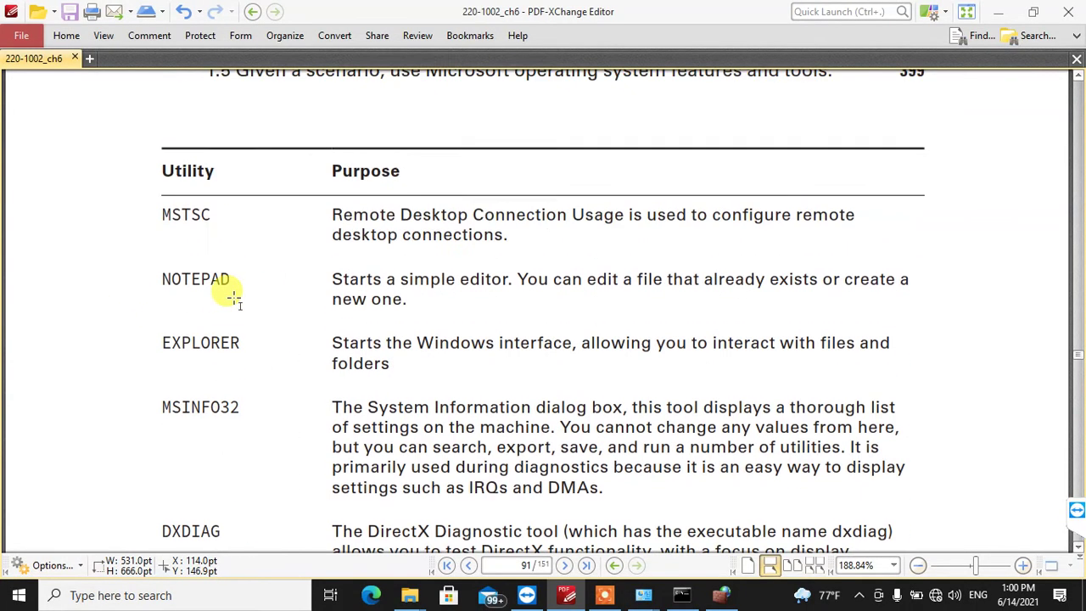
pyautogui.scroll(6, 229, 293)
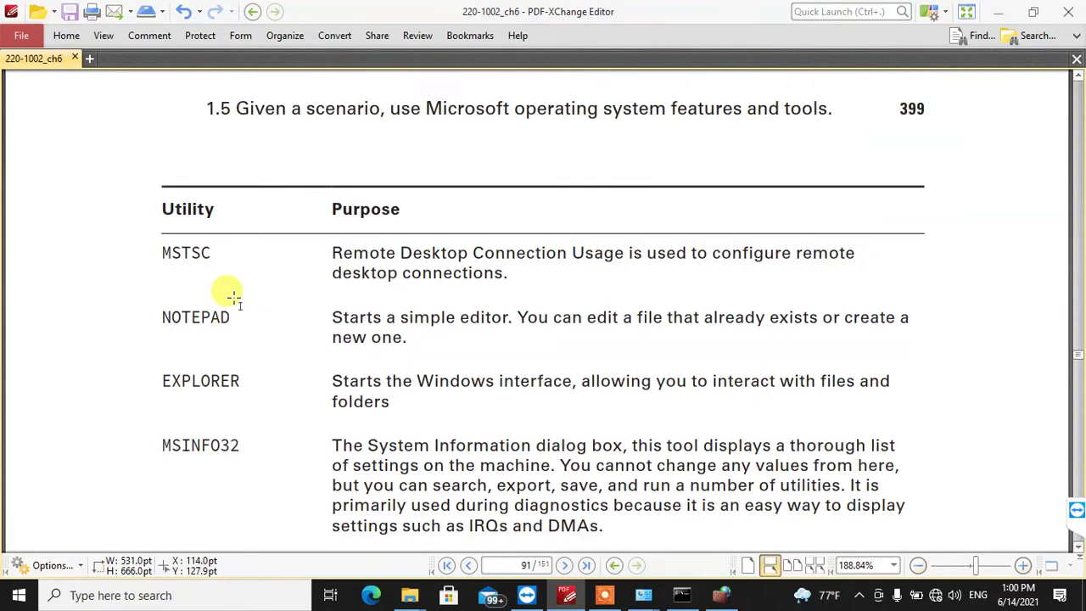
pyautogui.scroll(-5, 221, 299)
# - Return to page 90 and go over the COMMAND, SERVICES.MSC and MMC entries, selecting the utility names being covered
pyautogui.scroll(18, 335, 293)
pyautogui.scroll(9, 356, 292)
pyautogui.scroll(-2, 220, 246)
pyautogui.doubleClick(176, 229)
pyautogui.scroll(-4, 176, 229)
pyautogui.click(181, 323)
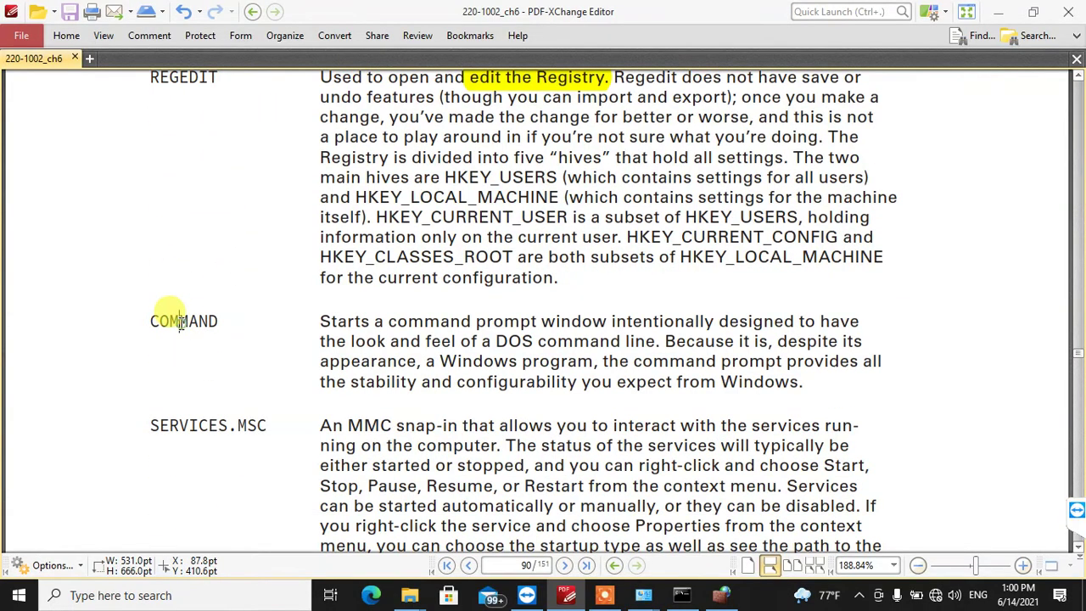
pyautogui.doubleClick(180, 322)
pyautogui.scroll(-3, 194, 322)
pyautogui.doubleClick(197, 310)
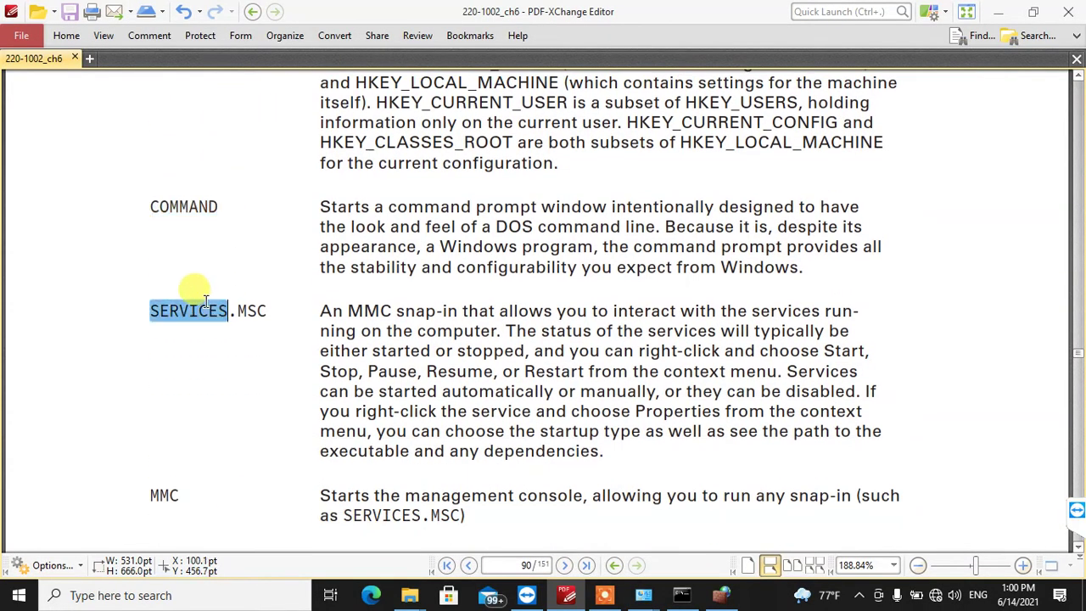
pyautogui.scroll(-4, 289, 307)
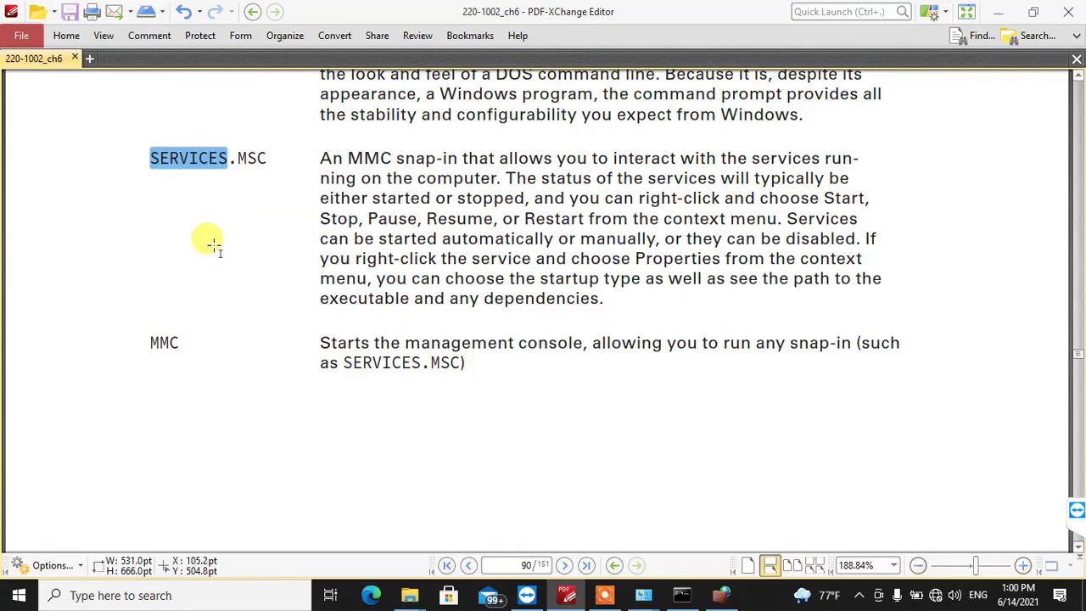
pyautogui.doubleClick(246, 159)
pyautogui.click(181, 161)
pyautogui.doubleClick(213, 161)
pyautogui.scroll(-3, 170, 363)
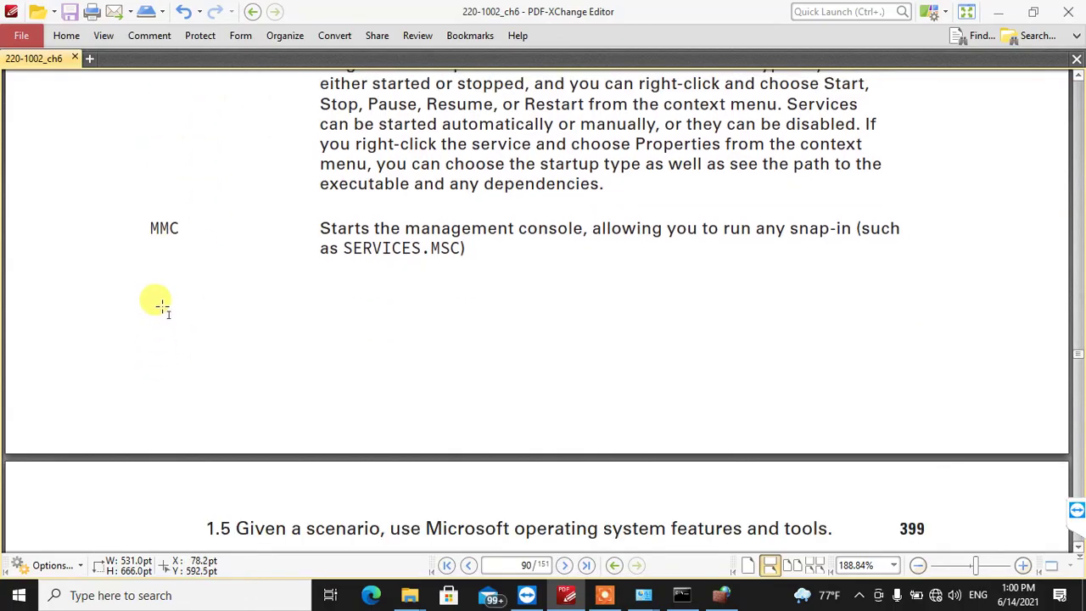
# - Highlight the MSTSC entry and its purpose, run mstsc to view Remote Desktop Connection, and close it
pyautogui.scroll(-10, 161, 306)
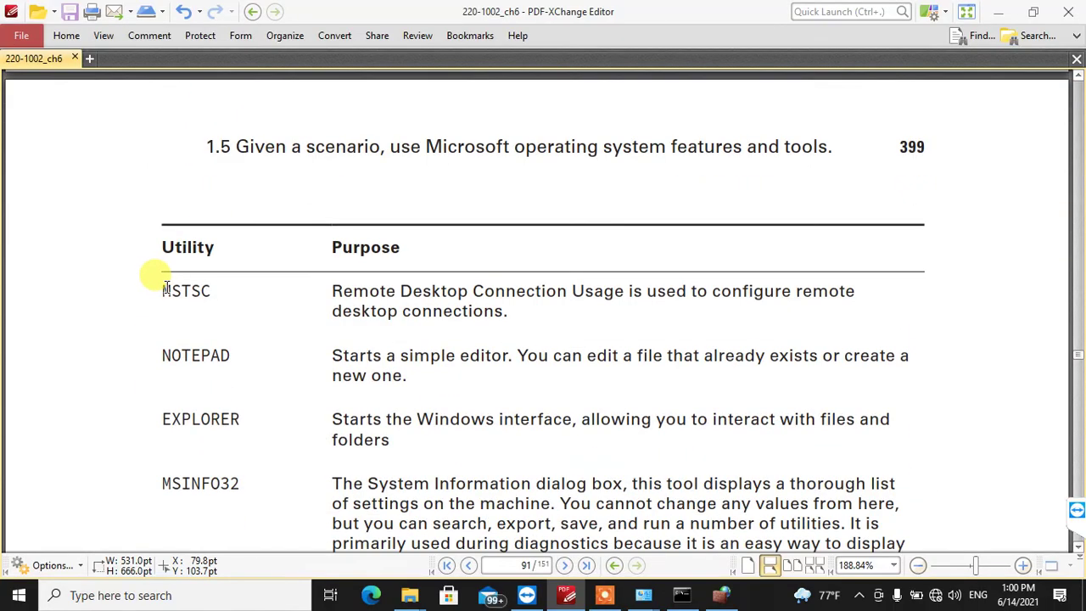
pyautogui.moveTo(165, 290); pyautogui.dragTo(211, 291)
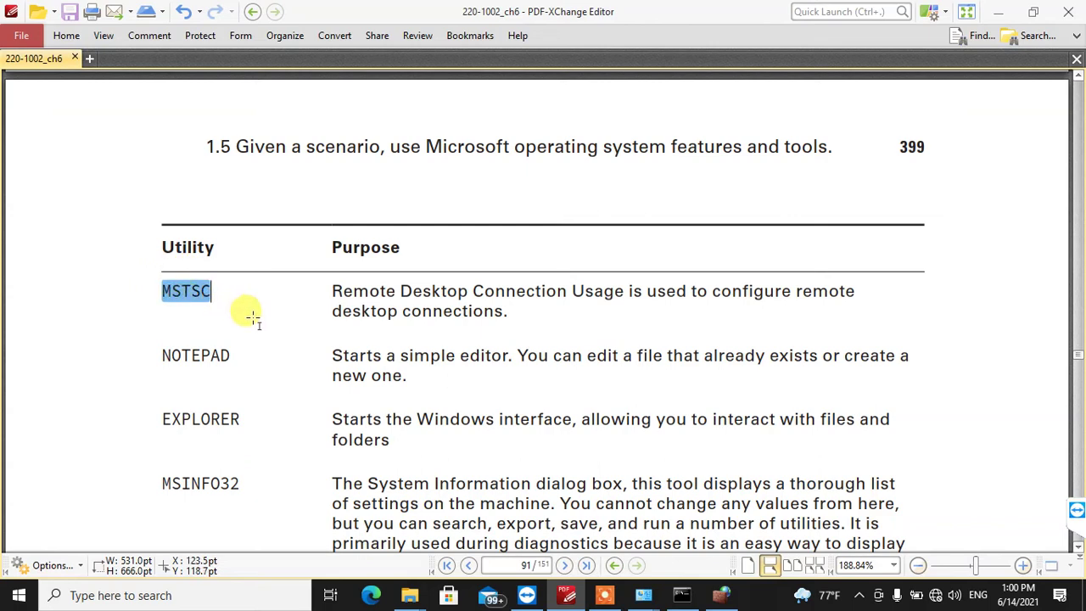
pyautogui.moveTo(327, 291); pyautogui.dragTo(557, 306)
pyautogui.click(562, 311)
pyautogui.press('super+r')
pyautogui.write('mstsc')
pyautogui.press('Return')
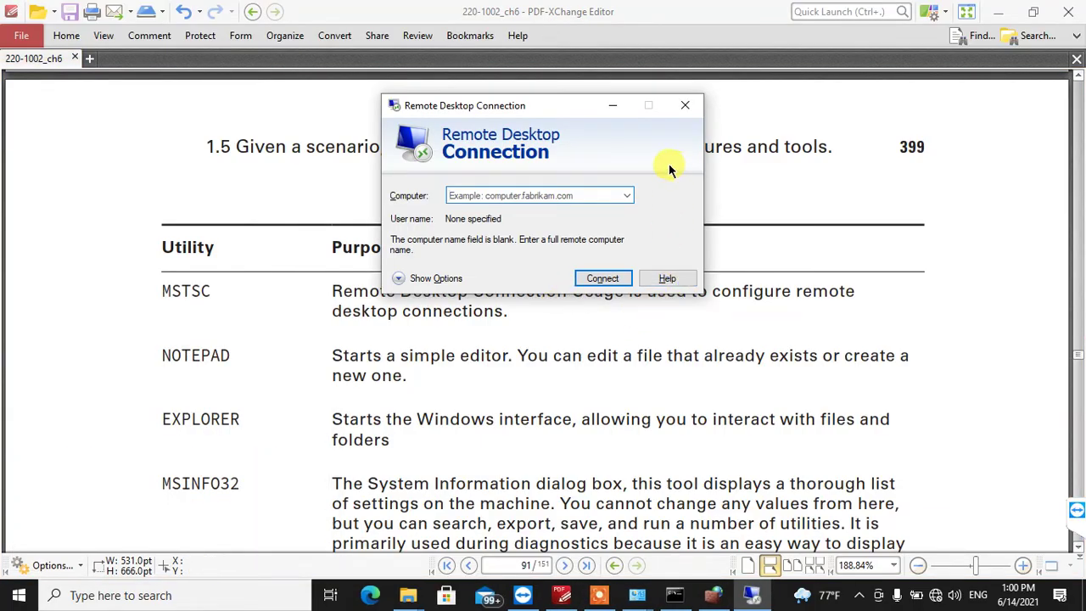
pyautogui.click(685, 105)
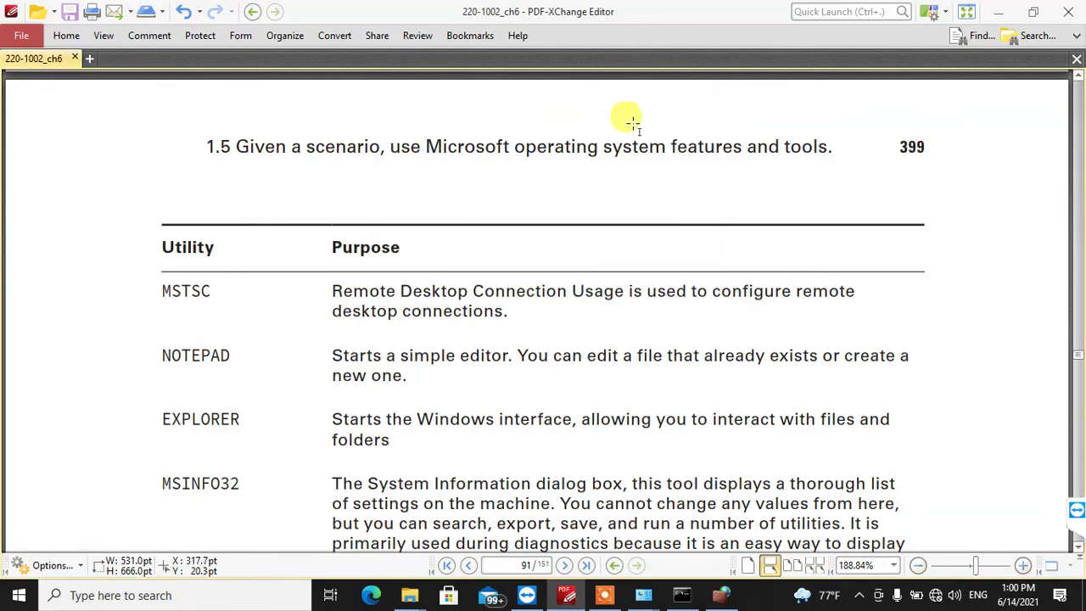
# - Select the EXPLORER entry and try to launch the Windows interface with the Run command explore
pyautogui.scroll(-3, 164, 292)
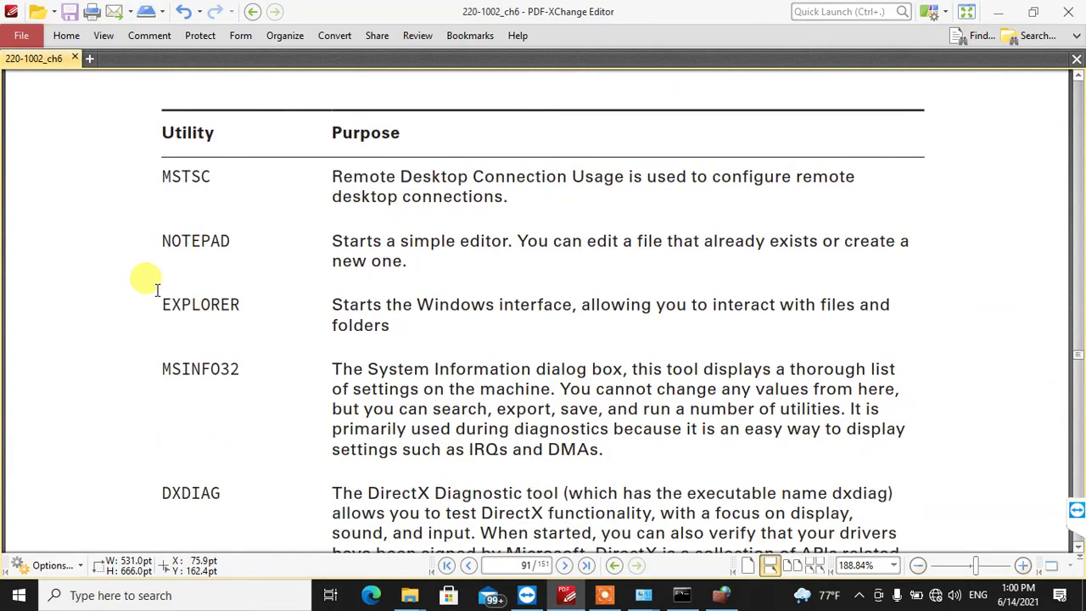
pyautogui.moveTo(157, 290); pyautogui.dragTo(238, 307)
pyautogui.click(87, 286)
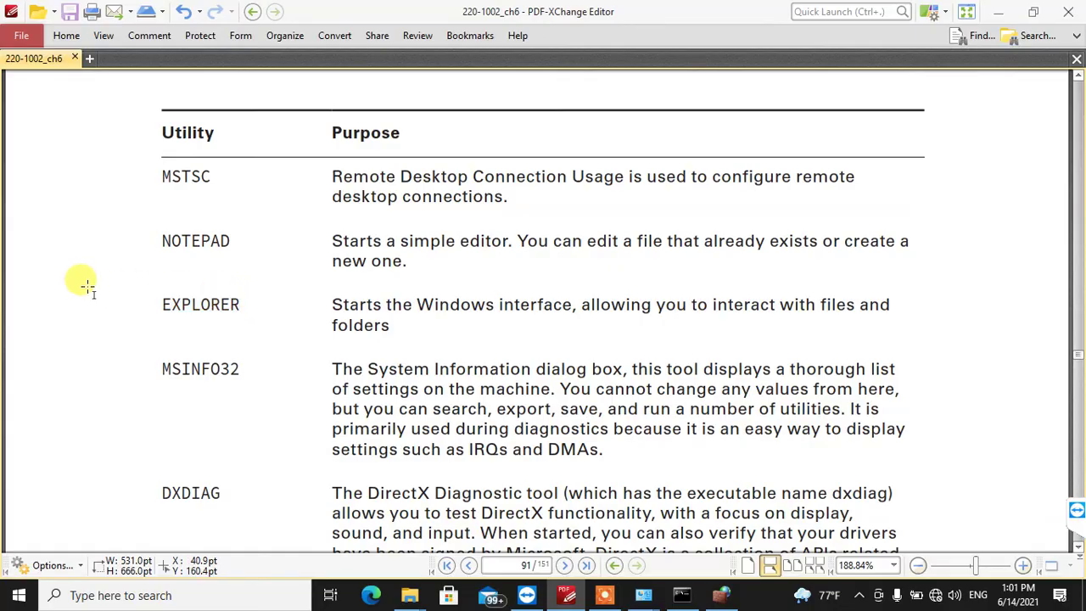
pyautogui.press('super+r')
pyautogui.write('explore')
pyautogui.press('Return')
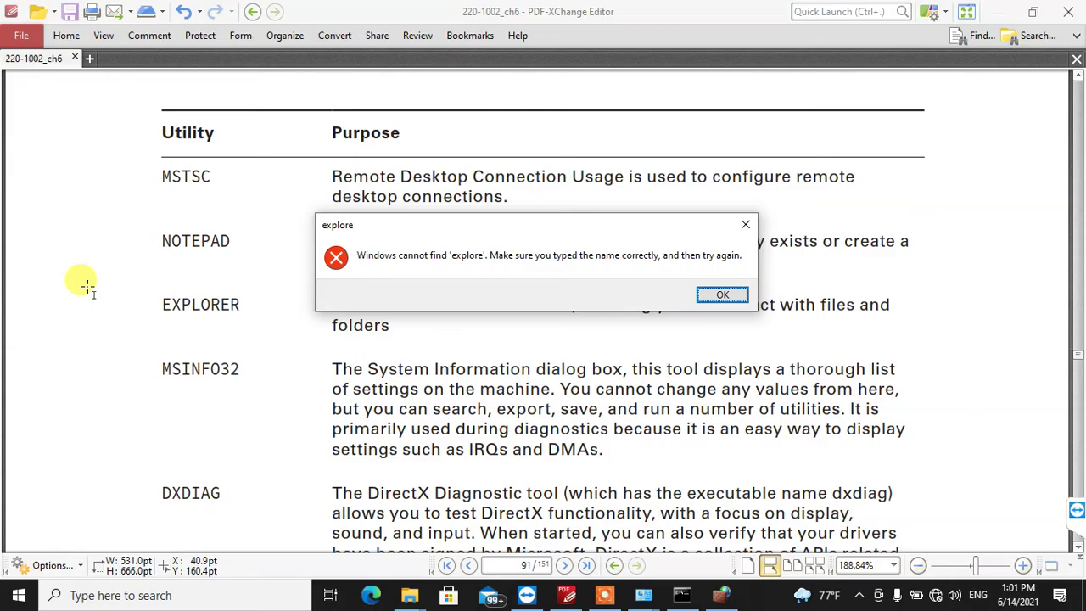
pyautogui.press('Return')
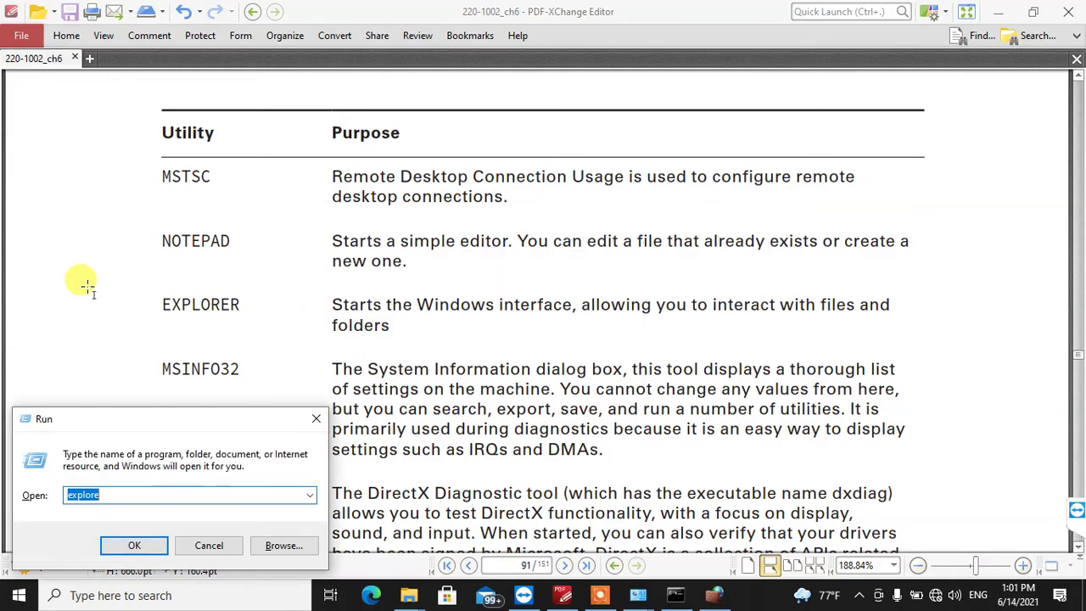
pyautogui.write('expl')
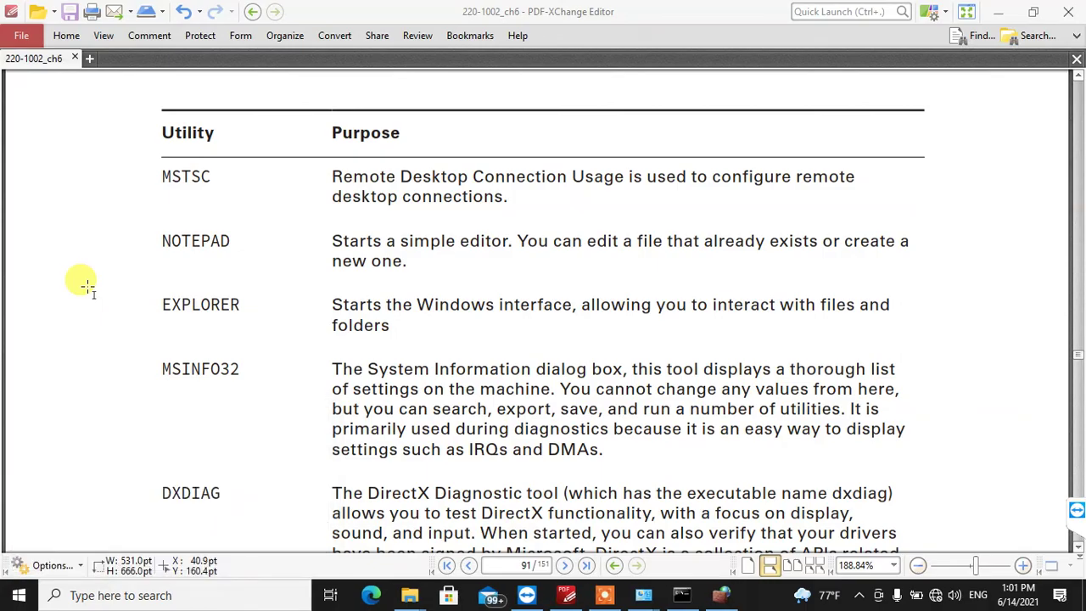
# - Open File Explorer at This PC, close it, and select the MSINFO32 entry in the utilities table
pyautogui.press('super+e')
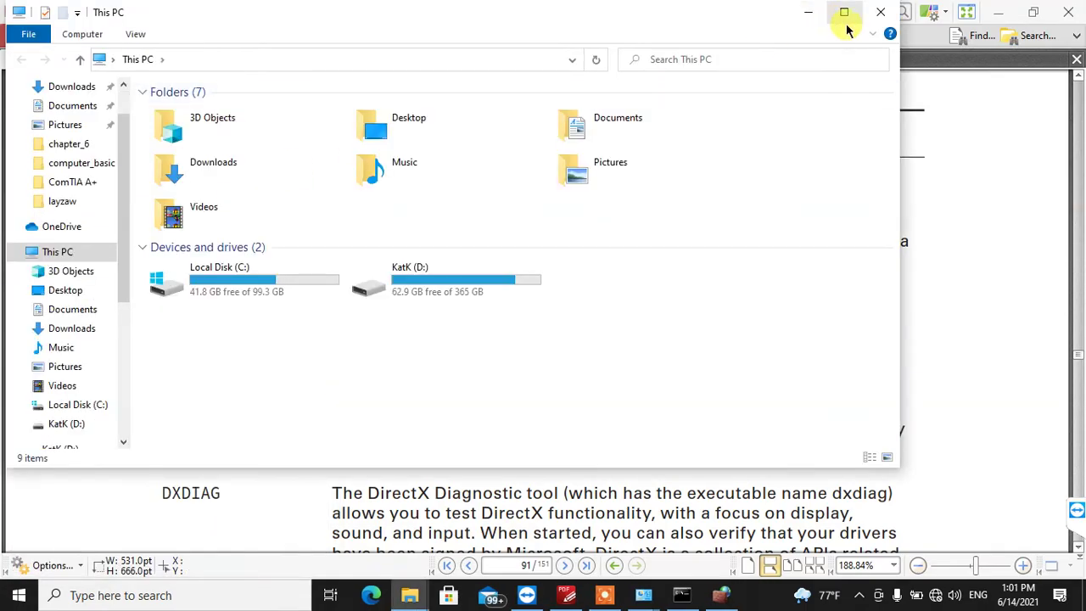
pyautogui.click(867, 24)
pyautogui.doubleClick(189, 367)
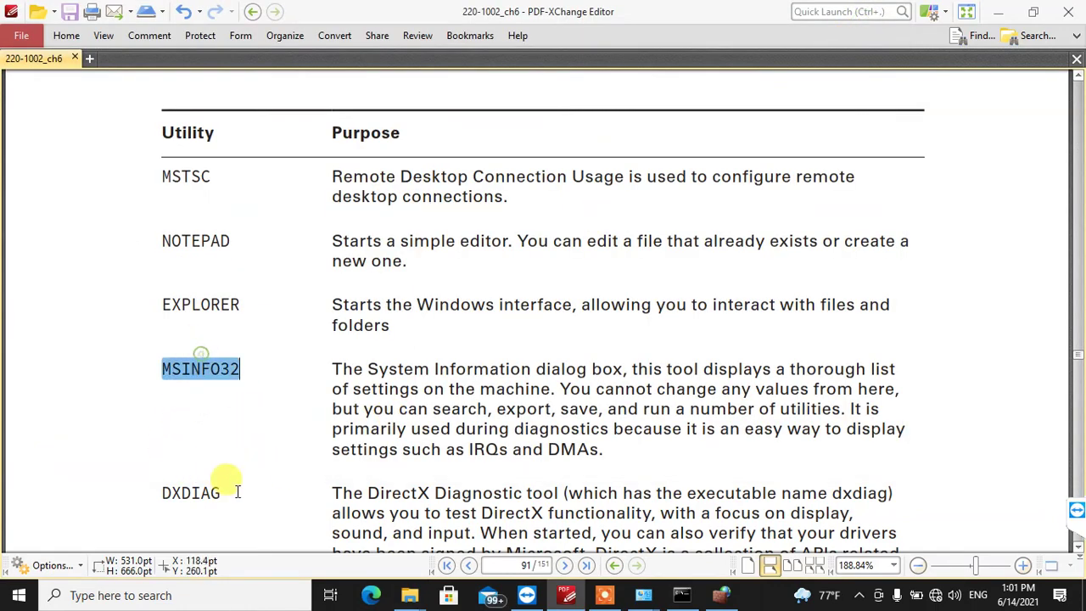
# - Select the DXDIAG entry, run dxdiag to view the Display information in the DirectX Diagnostic Tool, and close it
pyautogui.click(200, 491)
pyautogui.doubleClick(200, 492)
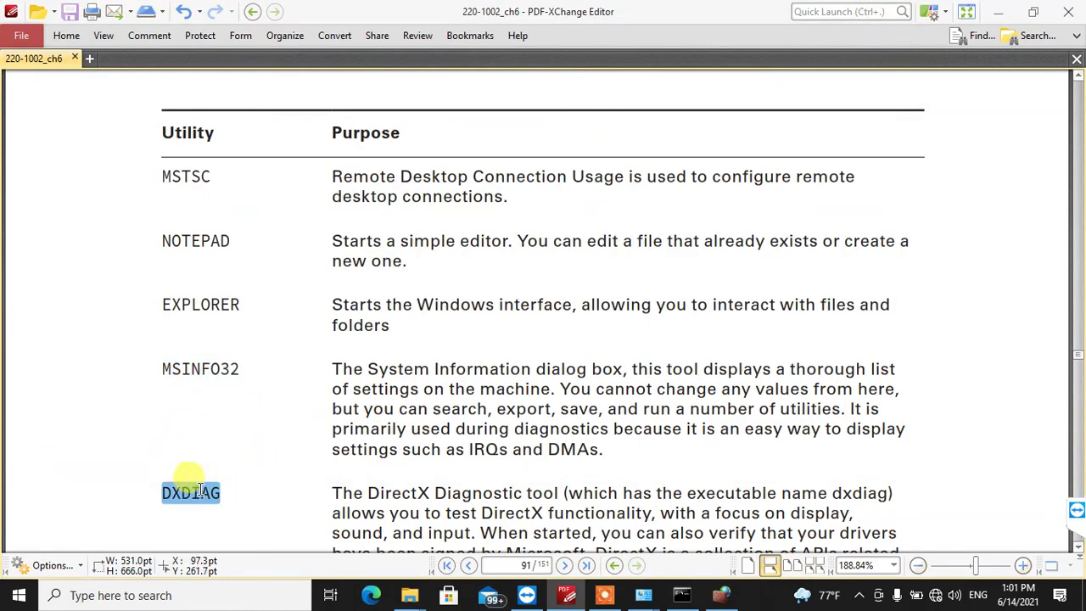
pyautogui.press('super+r')
pyautogui.write('d')
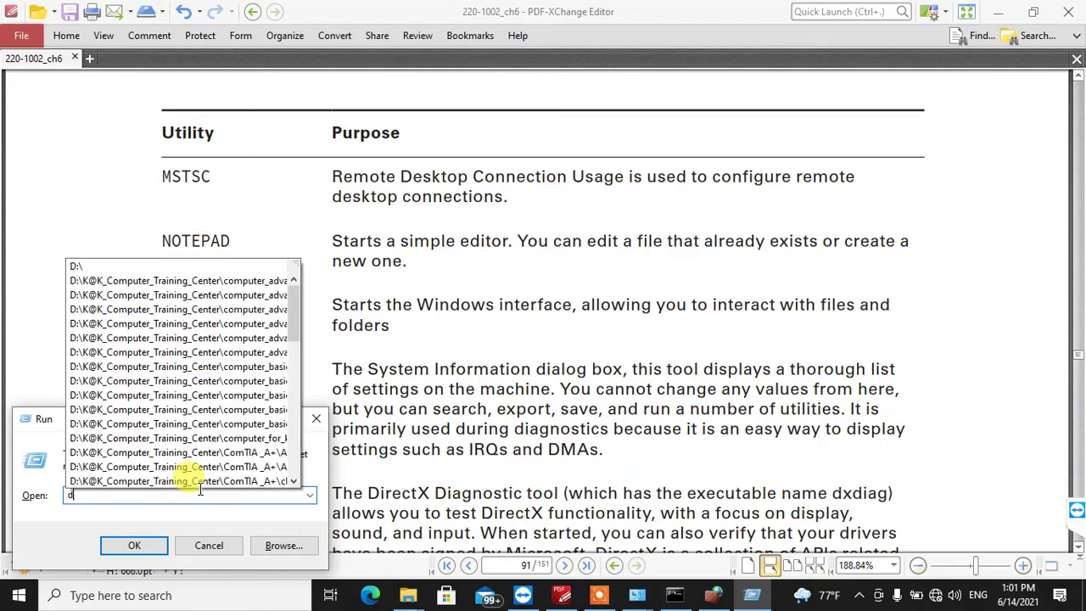
pyautogui.write('xdiag')
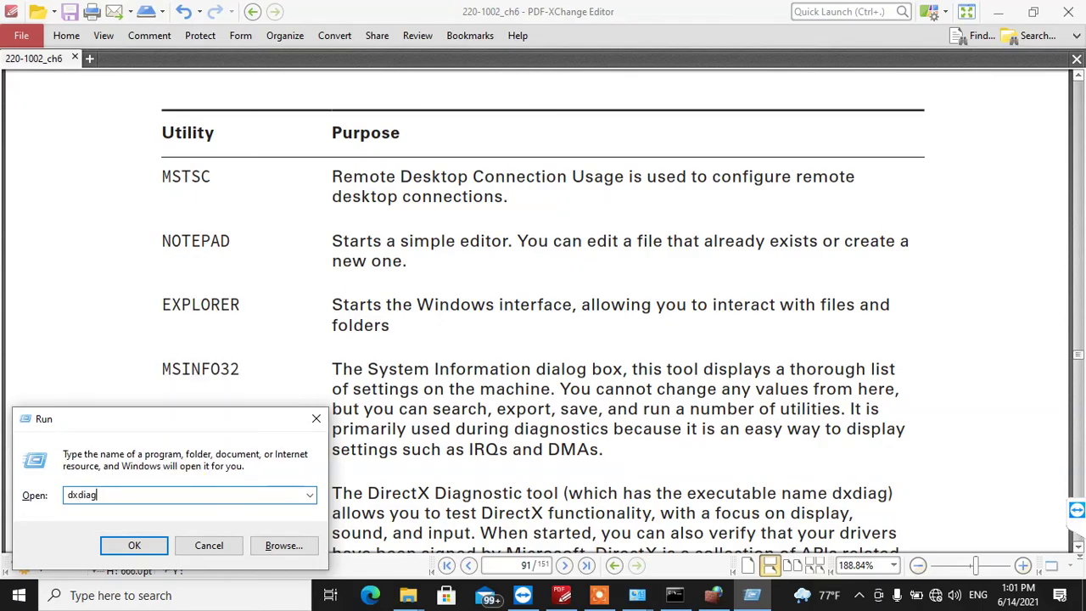
pyautogui.press('Return')
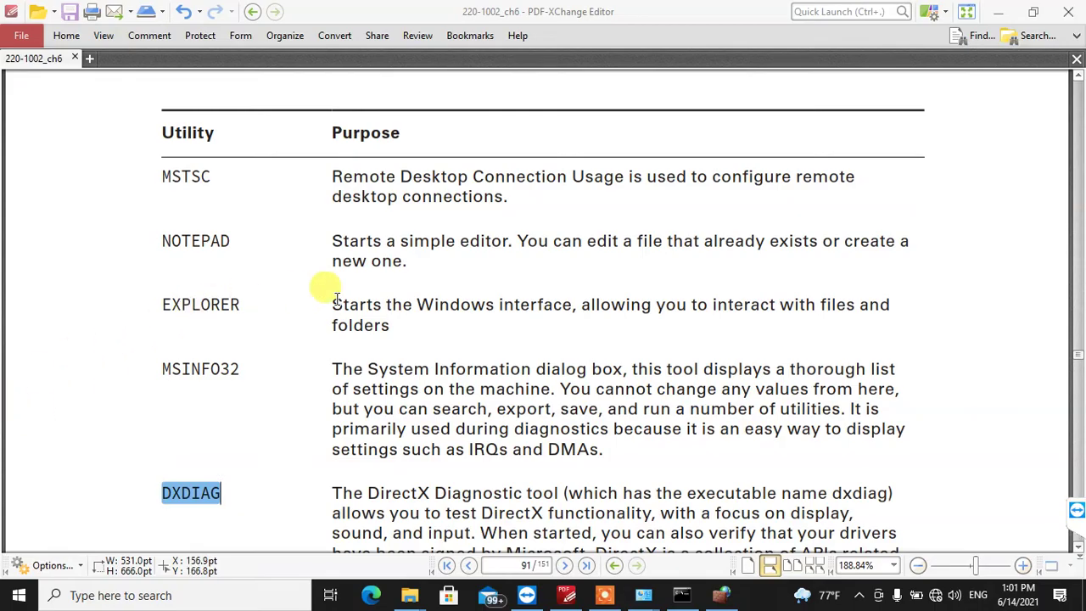
pyautogui.scroll(-2, 433, 323)
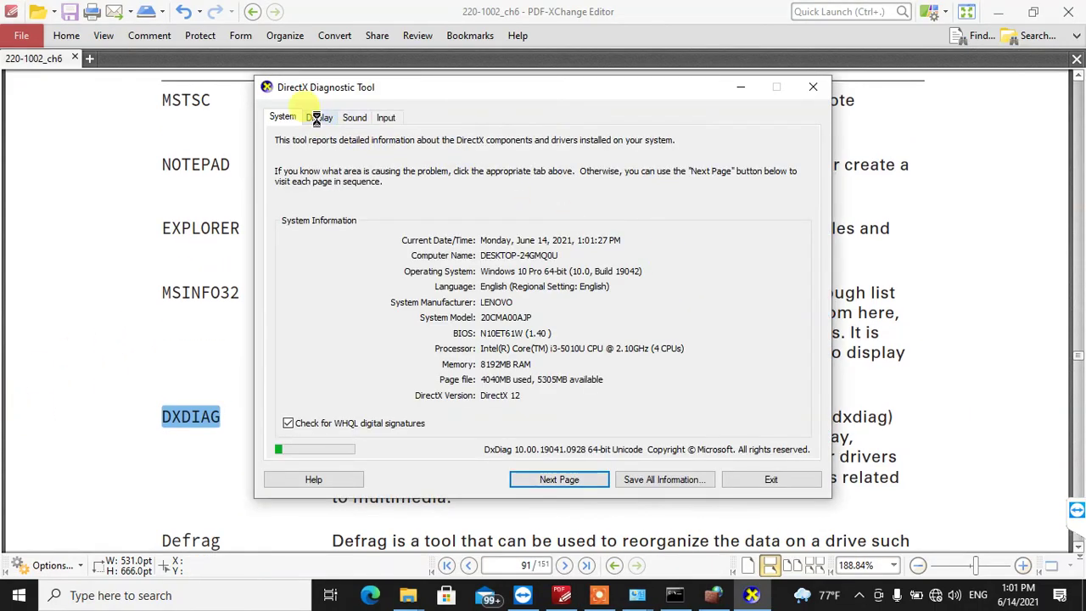
pyautogui.click(319, 117)
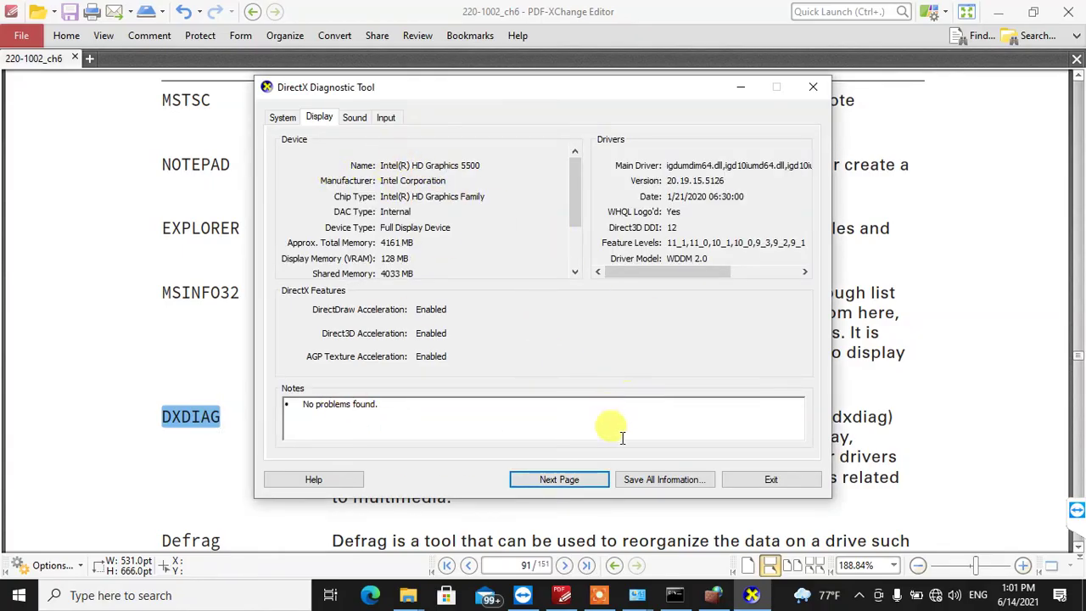
pyautogui.click(813, 86)
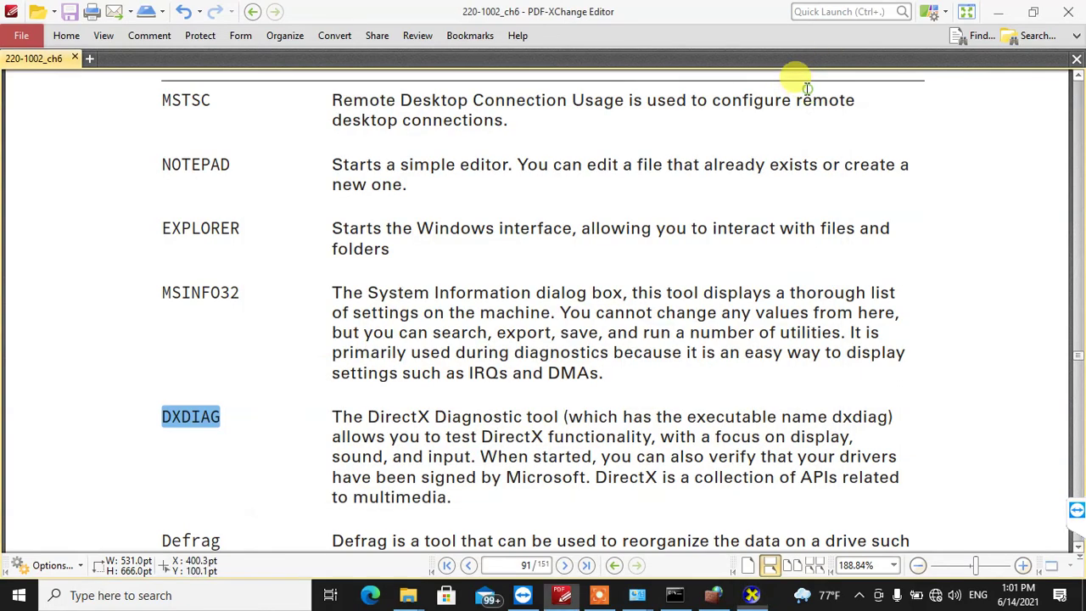
# - Select the Defrag entry in the utilities table and try to launch the tool with the Run command defrag
pyautogui.scroll(-5, 192, 355)
pyautogui.doubleClick(191, 355)
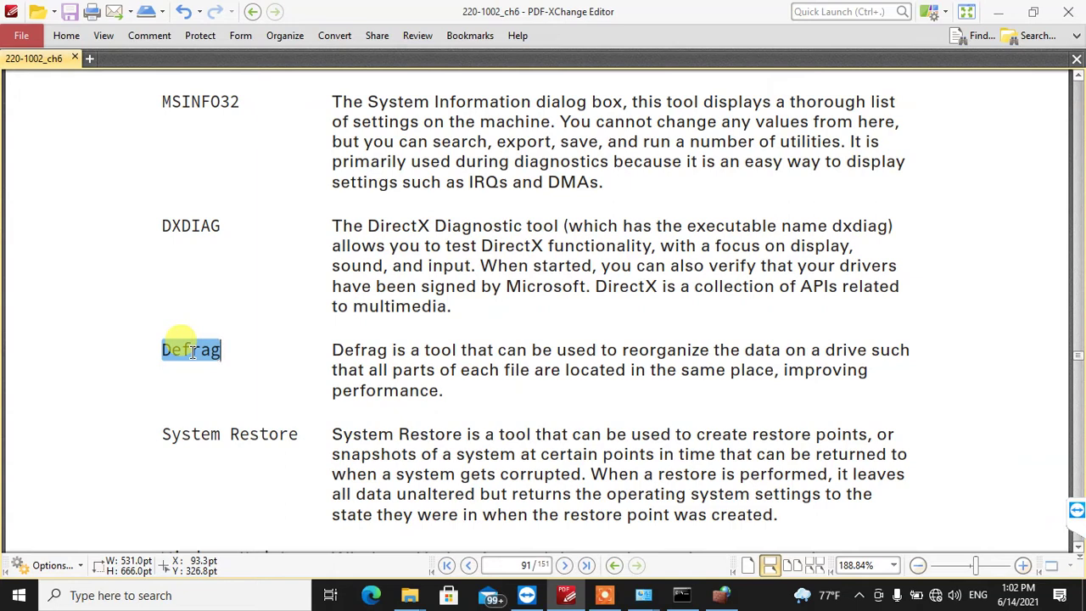
pyautogui.press('super+r')
pyautogui.write('defrag')
pyautogui.press('Return')
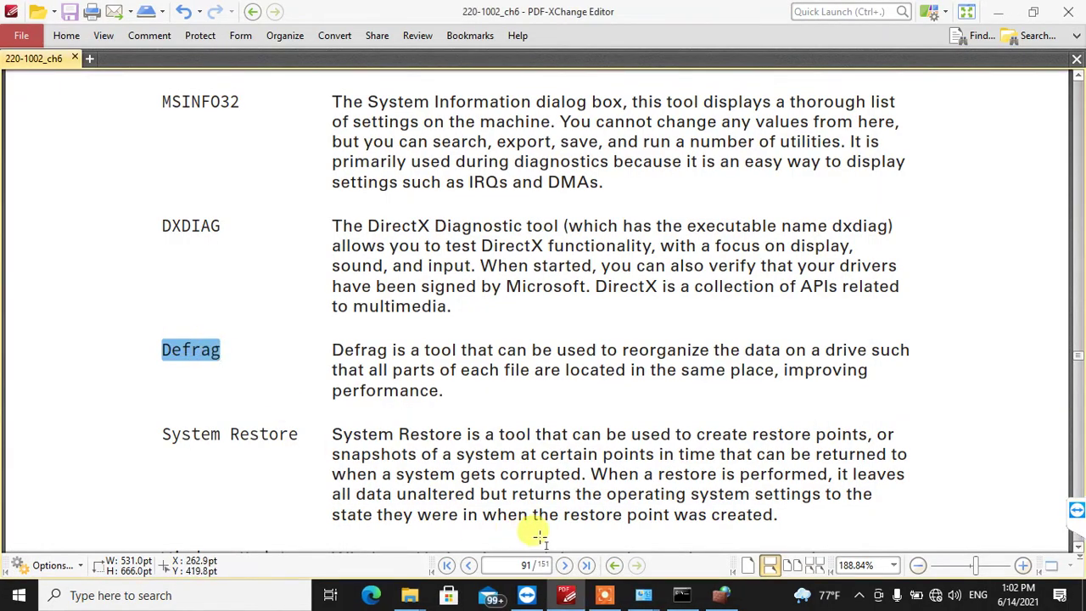
pyautogui.click(679, 597)
pyautogui.write('defra')
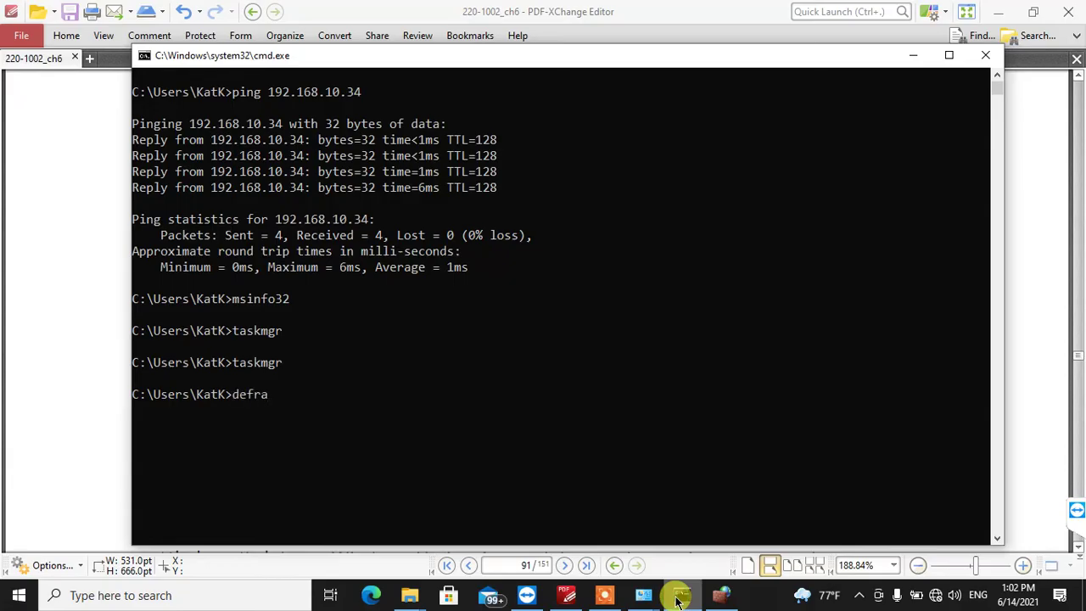
pyautogui.write('g')
pyautogui.press('BackSpace')
pyautogui.press('BackSpace')
pyautogui.press('BackSpace')
pyautogui.press('BackSpace')
pyautogui.write('fg')
pyautogui.press('BackSpace')
pyautogui.press('BackSpace')
pyautogui.press('BackSpace')
pyautogui.write('efgui')
pyautogui.press('BackSpace')
pyautogui.press('BackSpace')
pyautogui.press('BackSpace')
pyautogui.press('BackSpace')
pyautogui.press('BackSpace')
# - Try to launch the graphical defragmenter with the Run command defgui
pyautogui.press('super+r')
pyautogui.write('defgui')
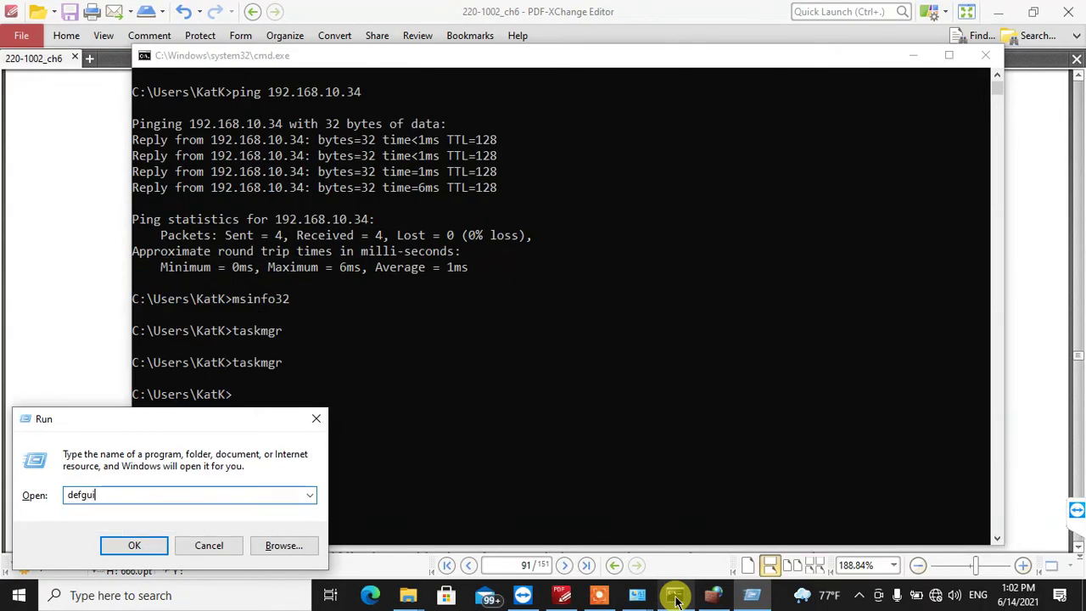
pyautogui.press('Return')
pyautogui.press('Return')
# - Launch the defragmentation tool with the Run command defrag
pyautogui.press('super+r')
pyautogui.write('def')
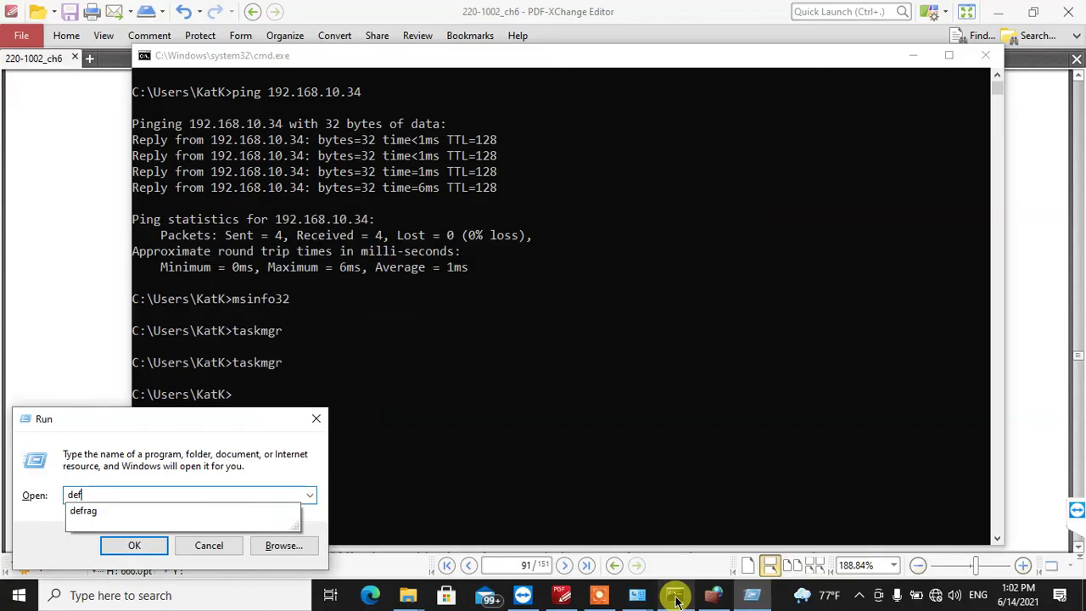
pyautogui.write('rag')
pyautogui.press('Return')
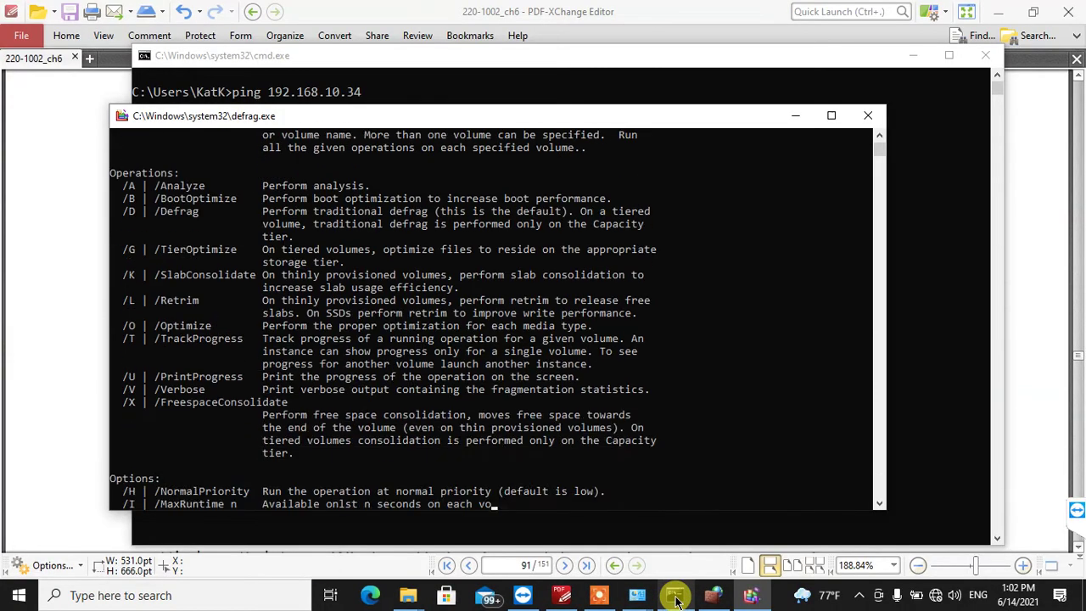
# - Display the defrag command's help in the Command Prompt with defrag /?
pyautogui.write('def')
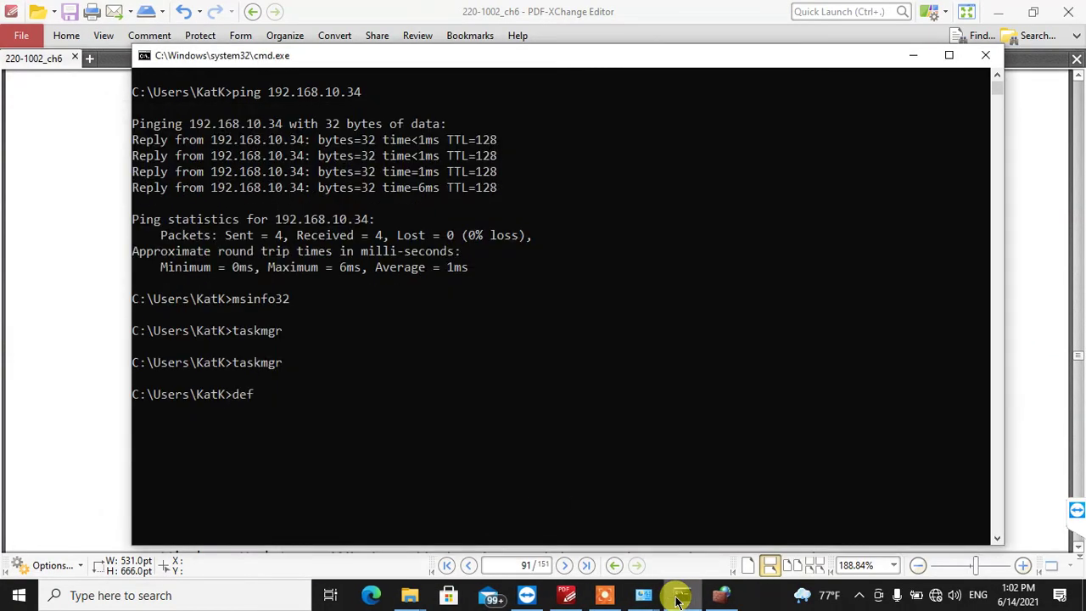
pyautogui.write('rag /')
pyautogui.press('BackSpace')
pyautogui.write('/?')
pyautogui.press('Return')
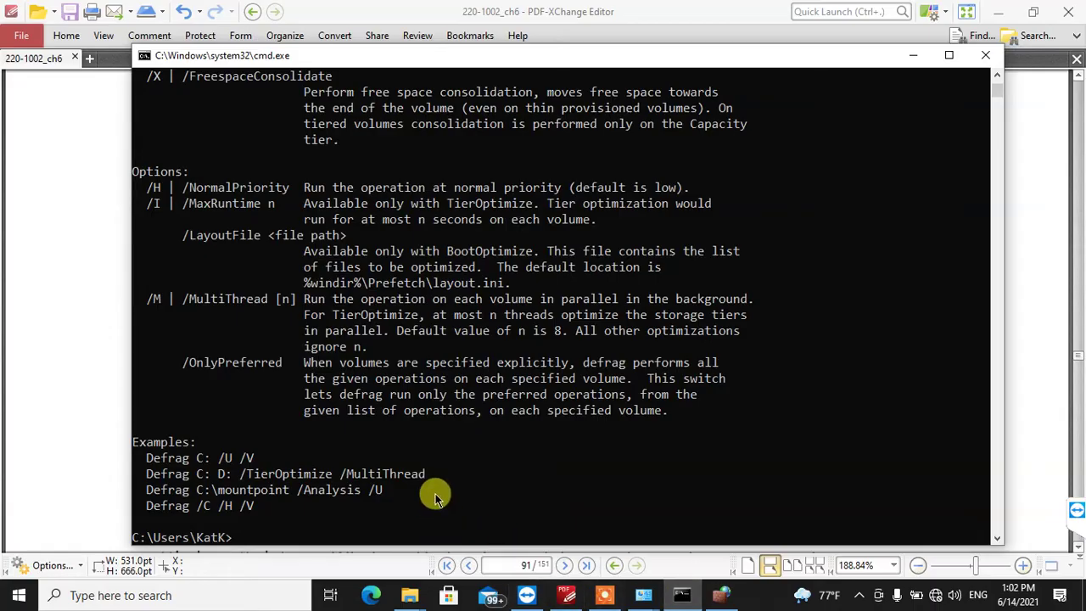
# - Examine the defrag help text, highlighting the example command for drive C: and the PrintProgress and Verbose operations
pyautogui.moveTo(141, 449); pyautogui.dragTo(195, 458)
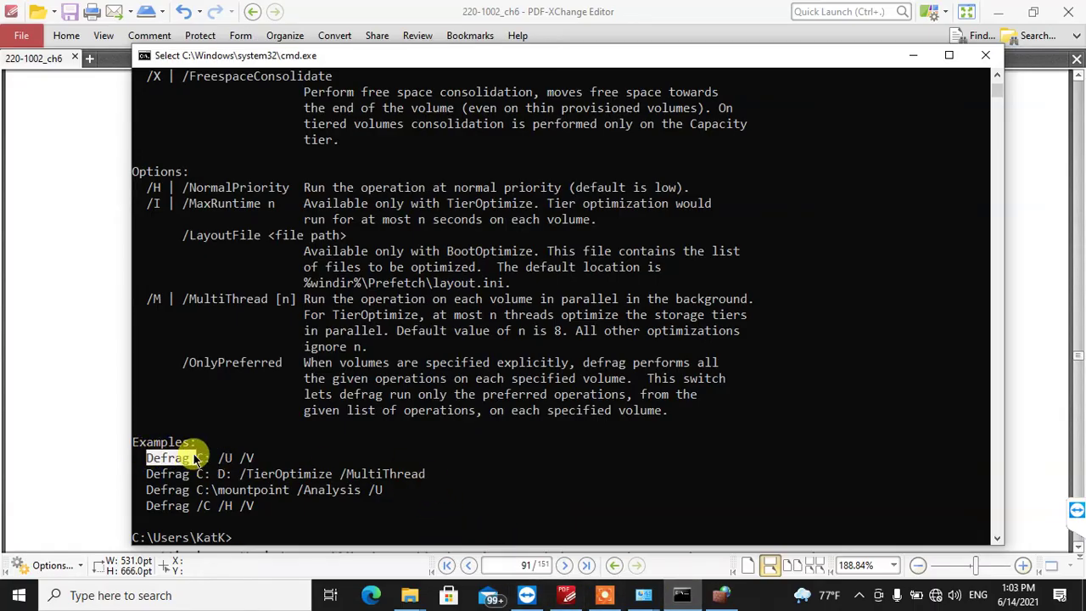
pyautogui.scroll(6, 206, 360)
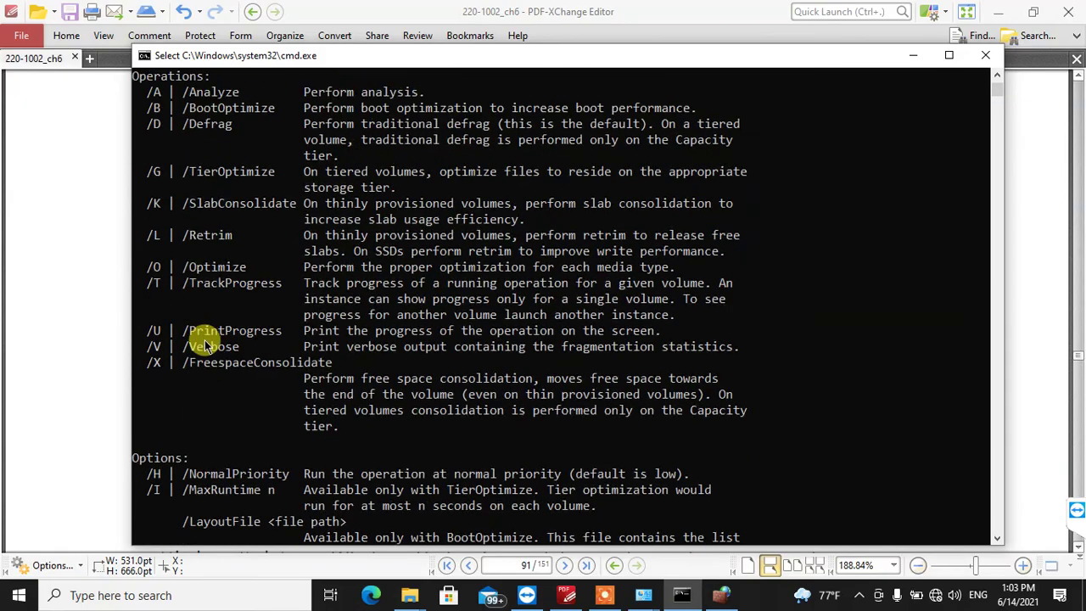
pyautogui.moveTo(188, 331); pyautogui.dragTo(270, 347)
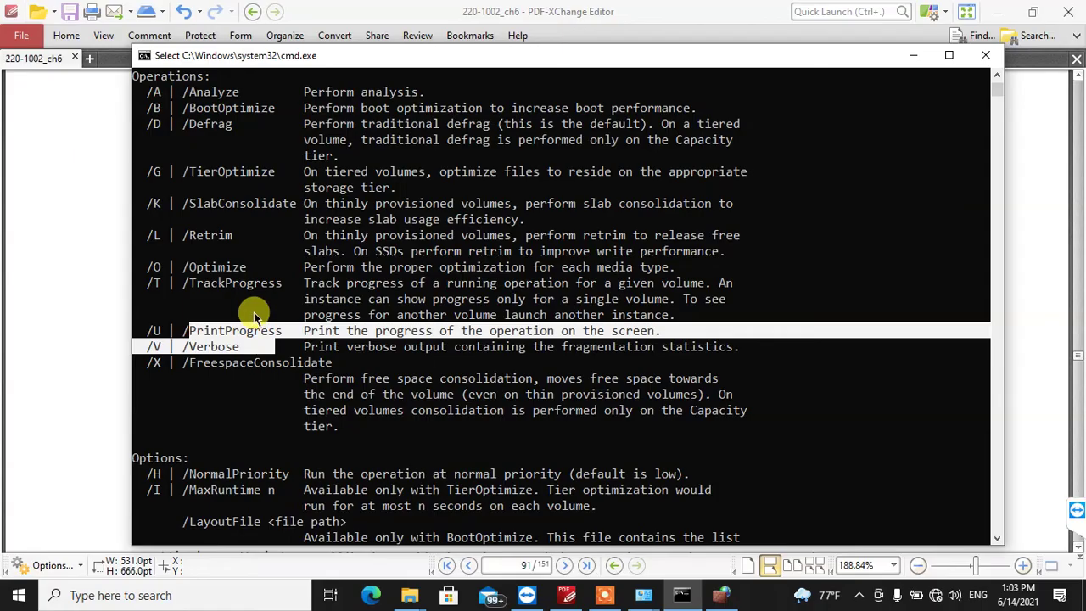
pyautogui.scroll(-1, 257, 311)
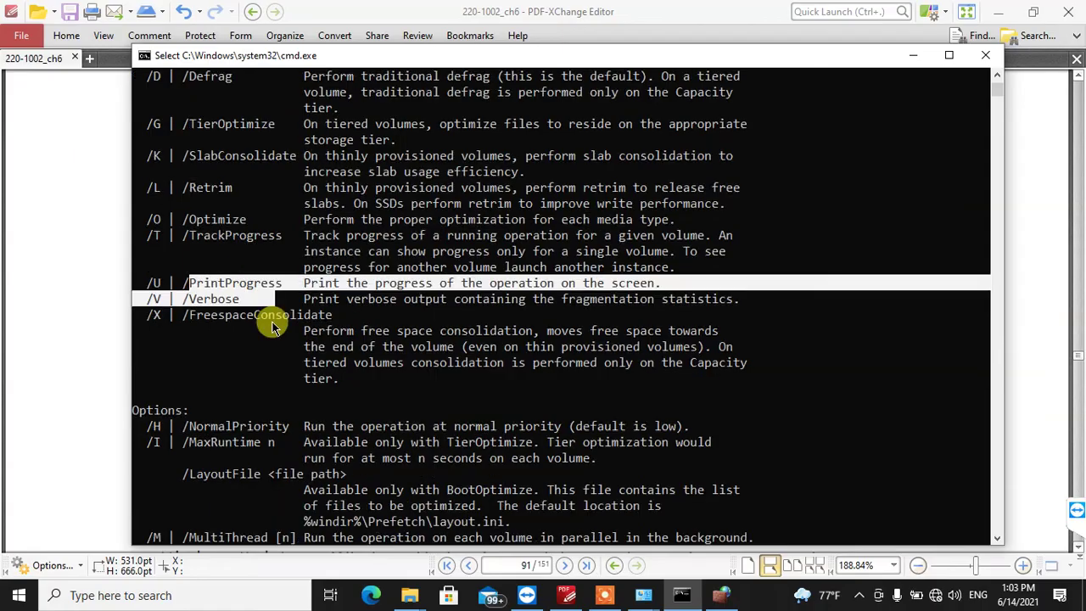
pyautogui.doubleClick(211, 302)
pyautogui.scroll(-1, 345, 312)
pyautogui.scroll(-9, 346, 311)
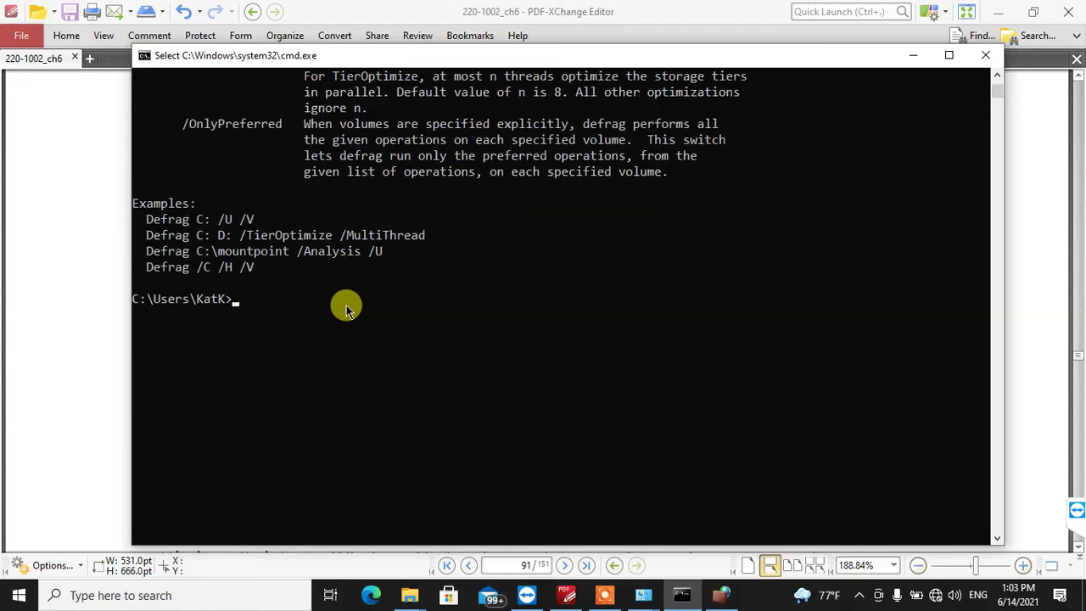
pyautogui.write('cd')
pyautogui.press('BackSpace')
pyautogui.press('BackSpace')
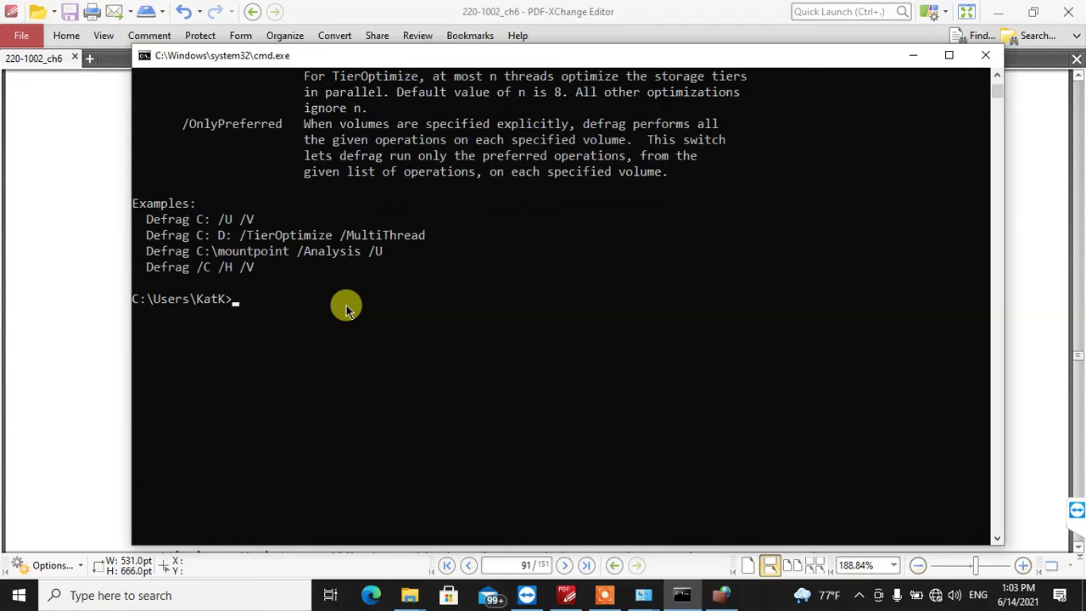
pyautogui.write('defrag')
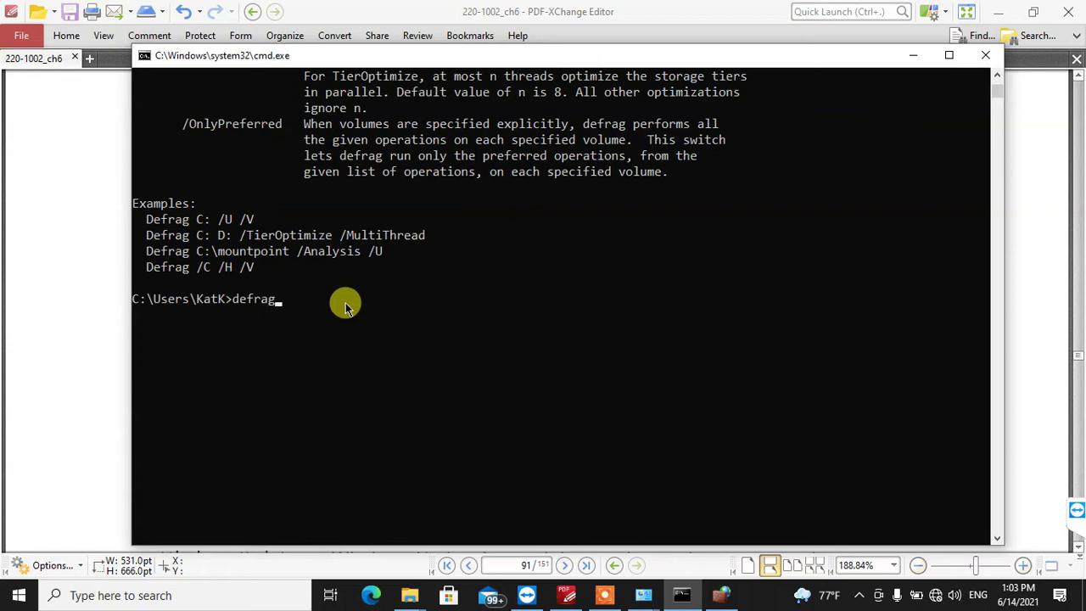
pyautogui.write(' d: /u /')
pyautogui.press('BackSpace')
pyautogui.press('BackSpace')
pyautogui.press('BackSpace')
pyautogui.press('BackSpace')
pyautogui.press('BackSpace')
pyautogui.press('BackSpace')
pyautogui.press('BackSpace')
pyautogui.press('BackSpace')
pyautogui.press('BackSpace')
pyautogui.press('BackSpace')
pyautogui.press('BackSpace')
pyautogui.press('BackSpace')
pyautogui.press('BackSpace')
pyautogui.press('BackSpace')
# - Try to launch the graphical defragmenter with the Run commands dfgui, defgui and dfragui
pyautogui.press('super+r')
pyautogui.write('dfrgui')
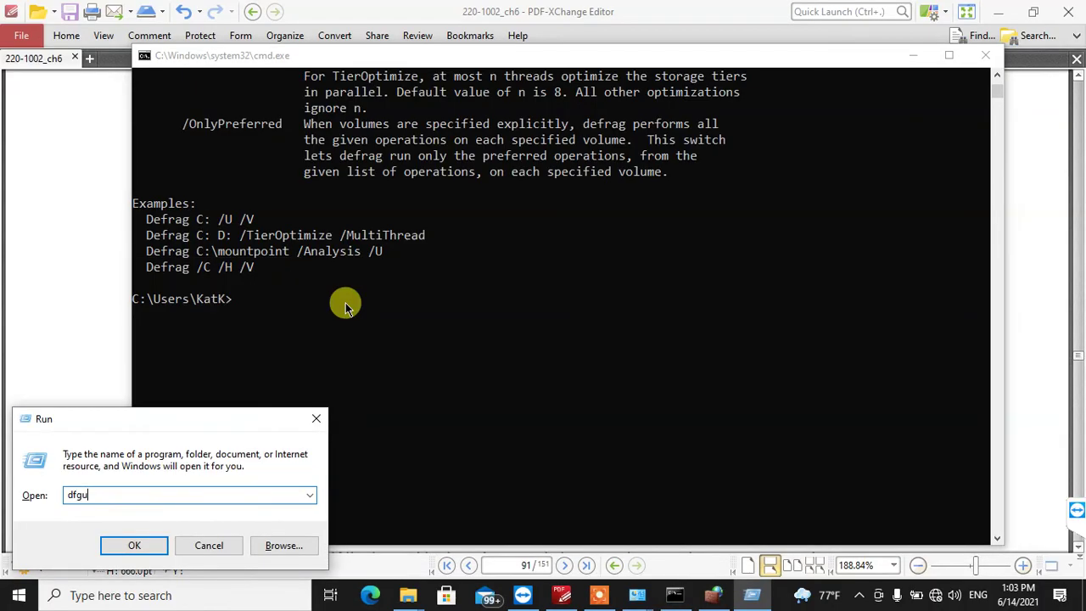
pyautogui.press('Return')
pyautogui.press('Return')
pyautogui.write('defrag')
pyautogui.press('Return')
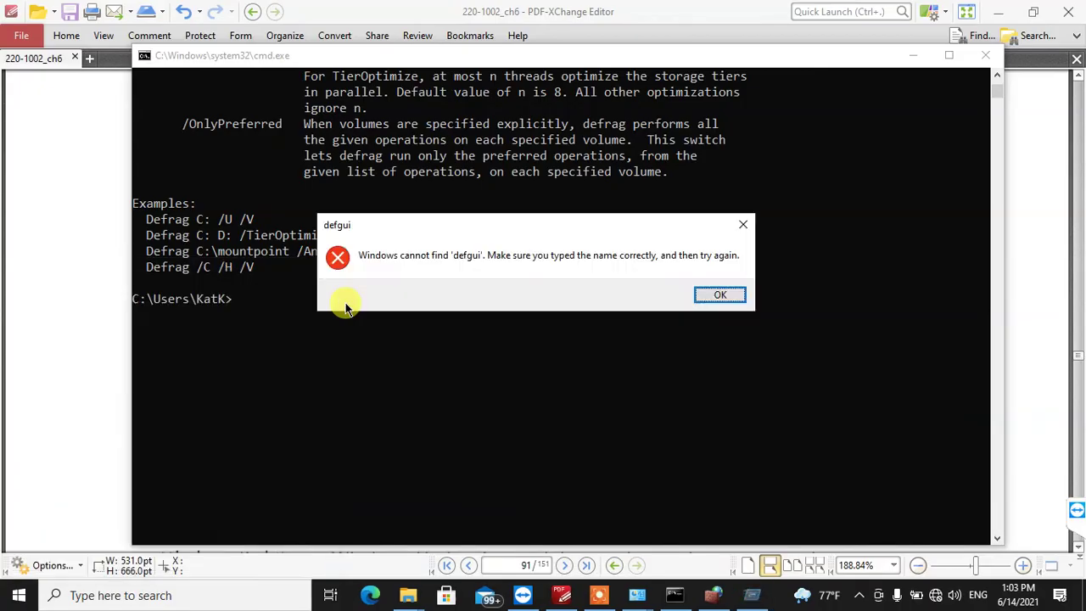
pyautogui.write('df')
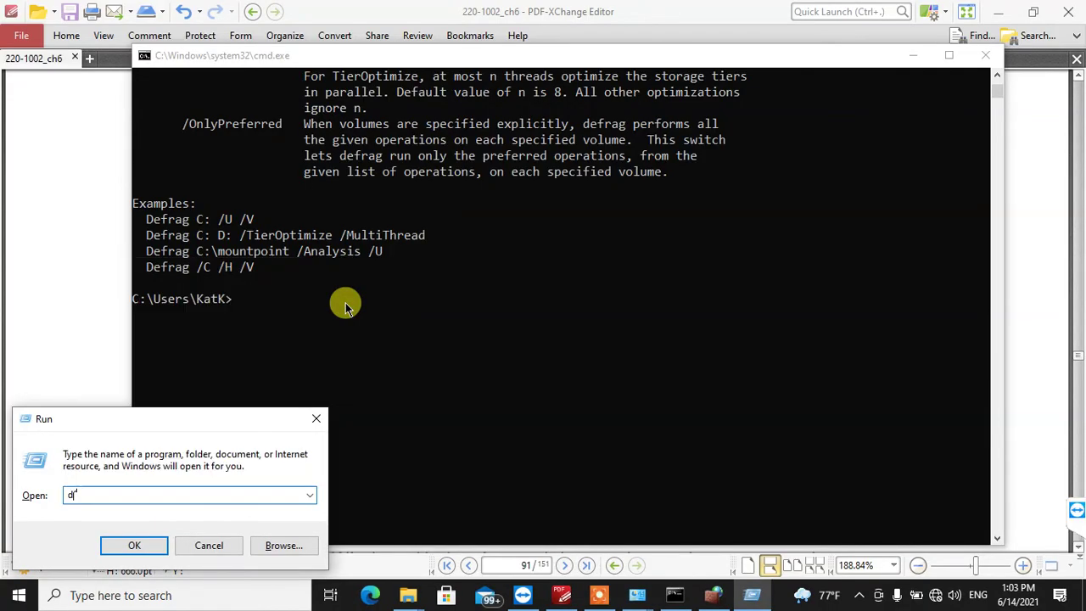
pyautogui.write('ragui')
pyautogui.press('Return')
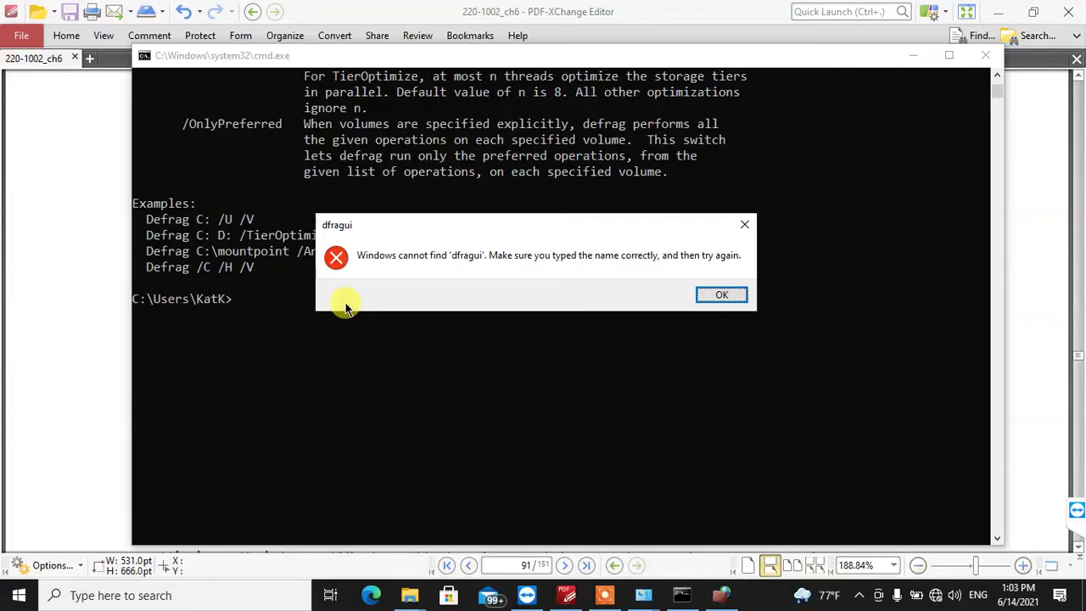
pyautogui.press('Return')
# - Launch Optimize Drives with the Run command dfrgui to view the drive list, and close it
pyautogui.write('df')
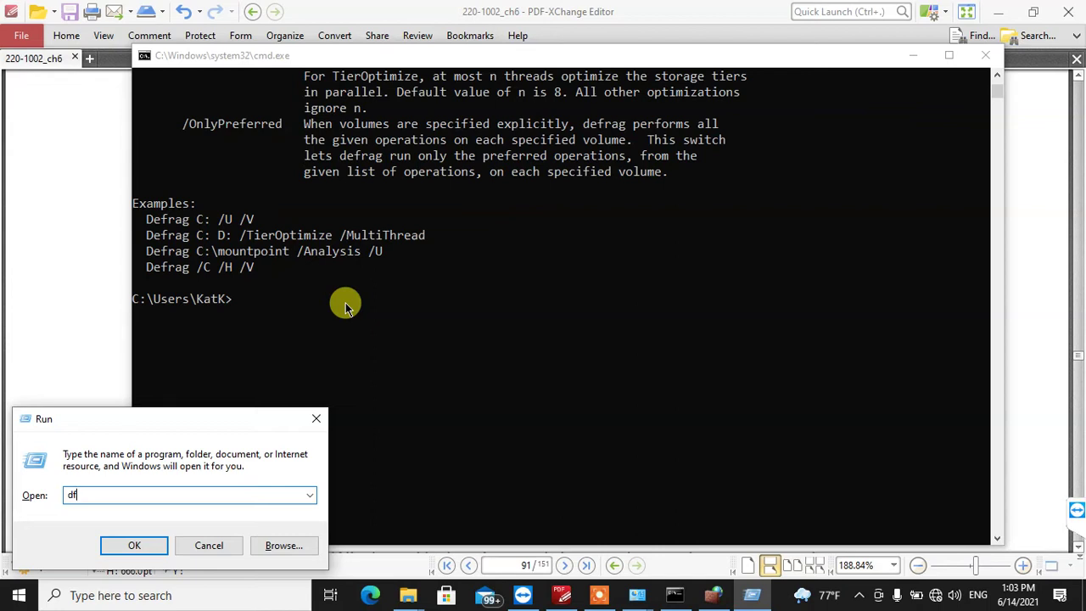
pyautogui.write('rgui')
pyautogui.press('Return')
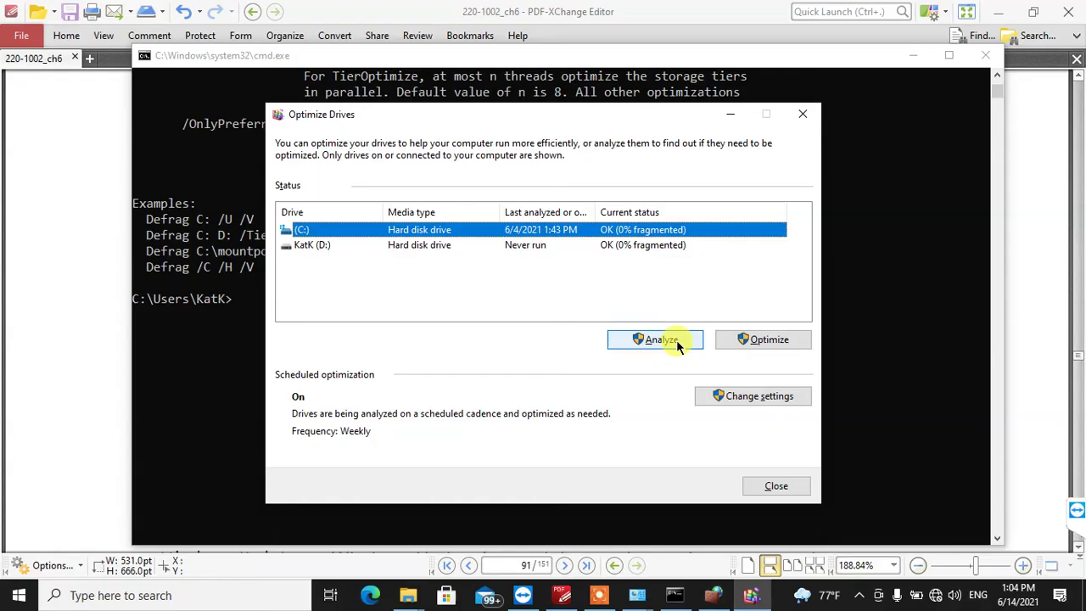
pyautogui.click(769, 485)
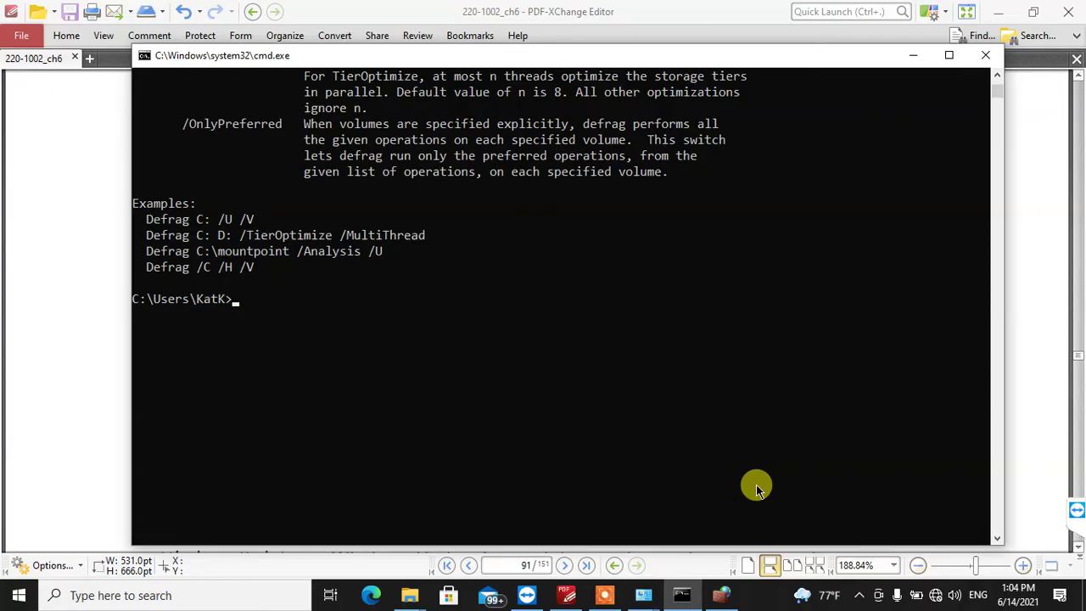
# - Return to the PDF and select the Defrag entry in the utilities table
pyautogui.click(73, 337)
pyautogui.doubleClick(190, 351)
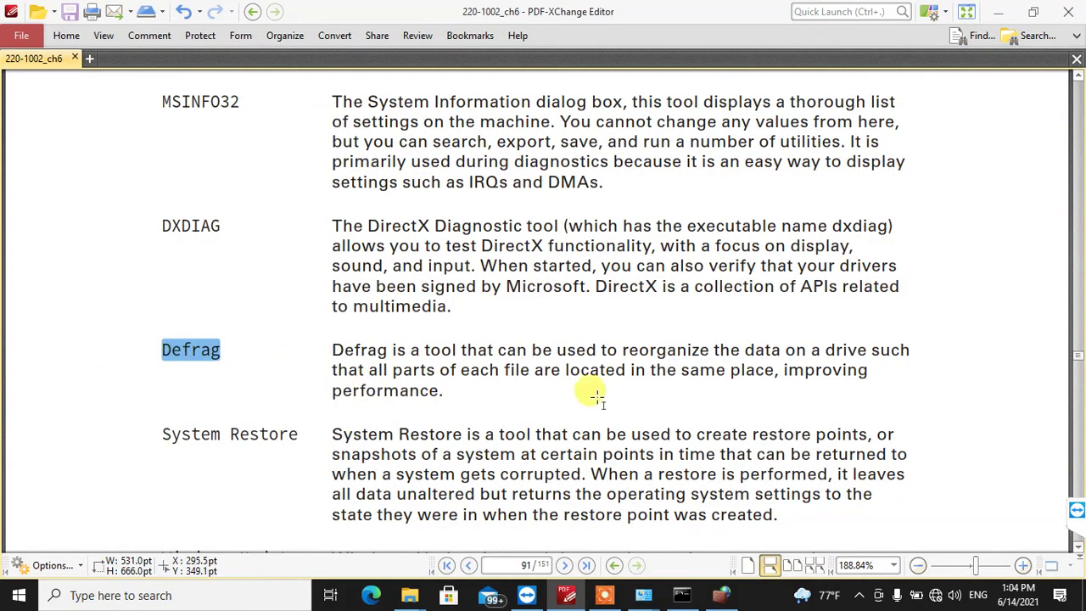
pyautogui.scroll(-2, 596, 396)
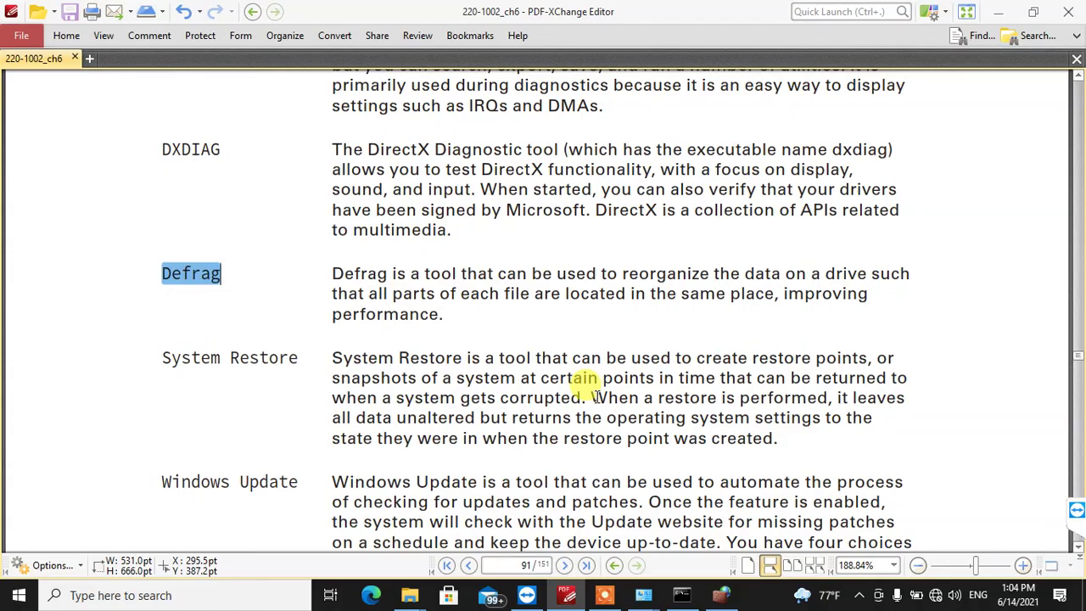
# - Open the Recent folder with the Run command recent, delete all its items, and close the folder
pyautogui.press('super+r')
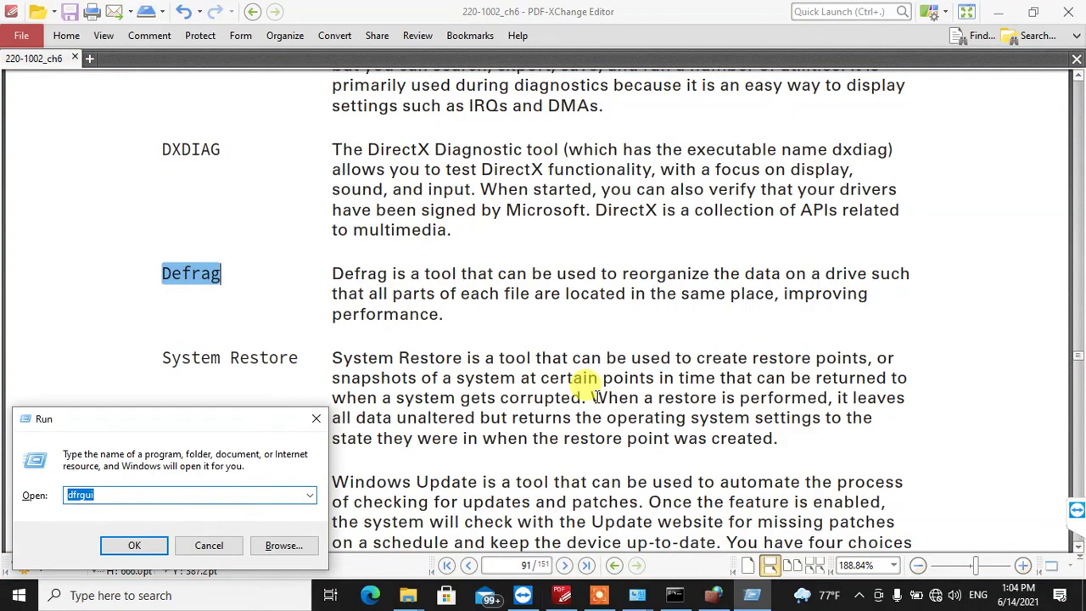
pyautogui.write('recent')
pyautogui.press('Return')
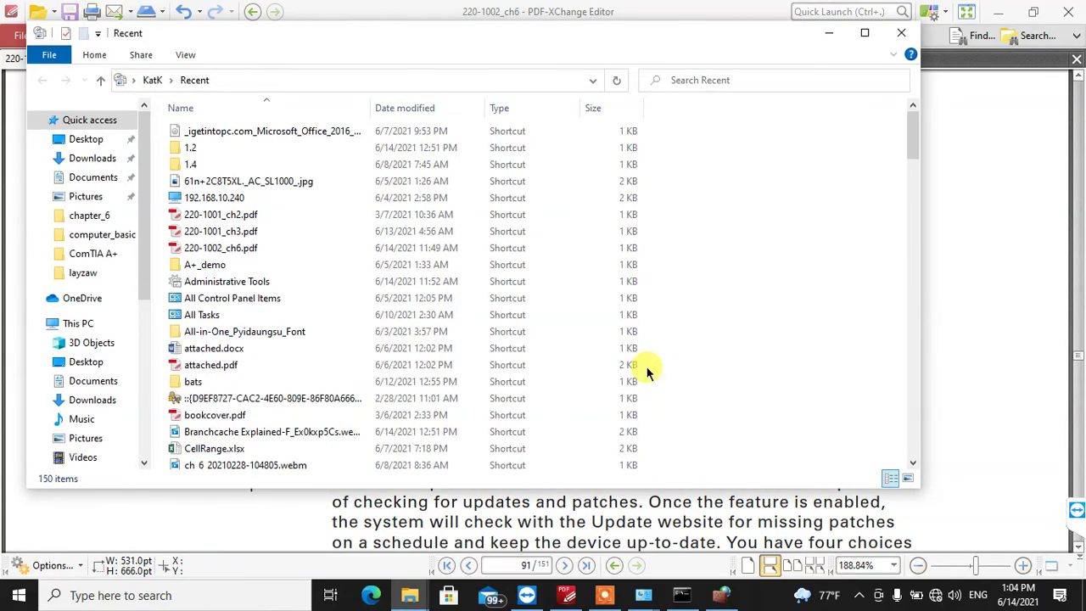
pyautogui.hotkey('ctrl', 'a')
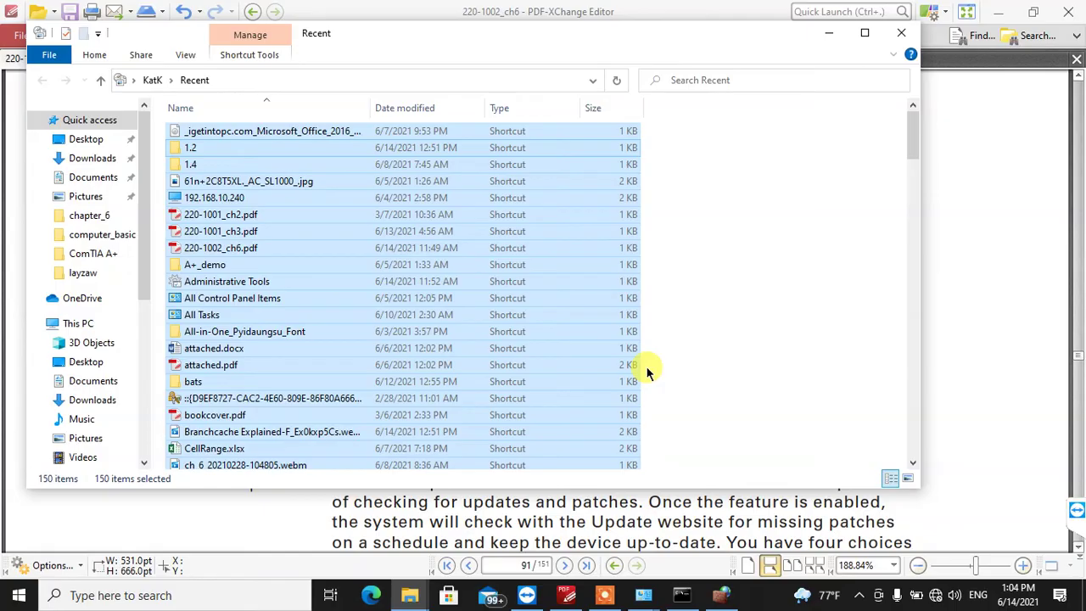
pyautogui.press('Delete')
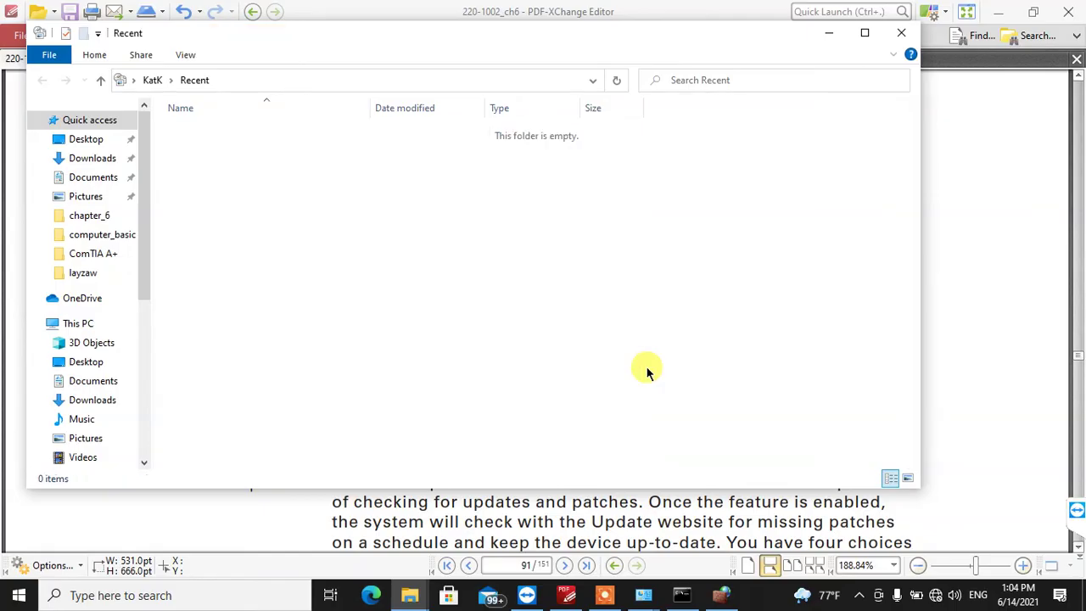
pyautogui.hotkey('alt', 'F4')
# - Open the Windows Prefetch folder with the Run command prefetch, granting permanent access to it
pyautogui.press('super+r')
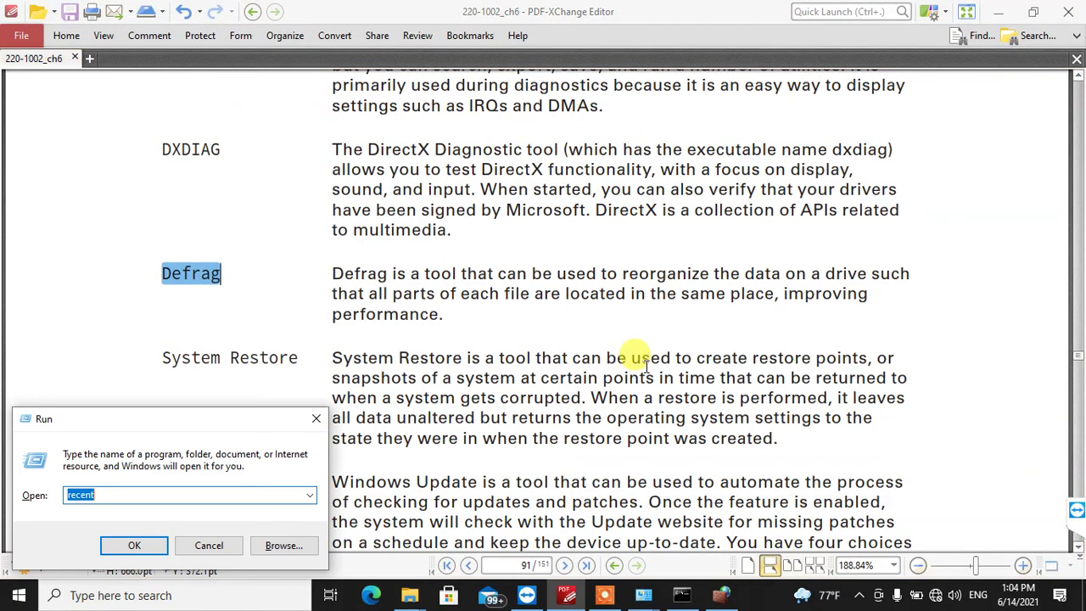
pyautogui.write('prefetch')
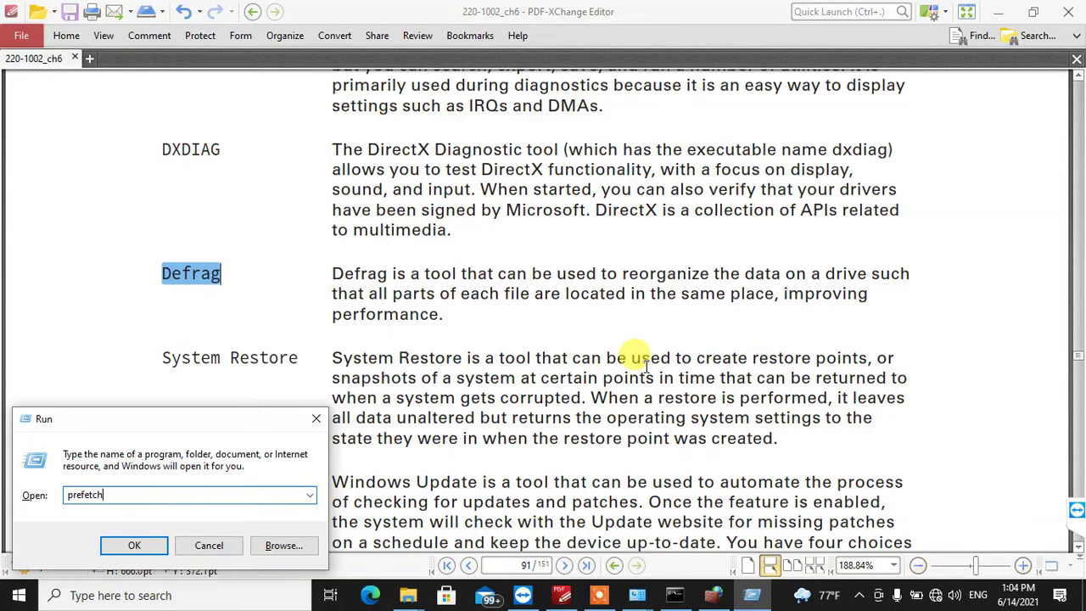
pyautogui.press('Return')
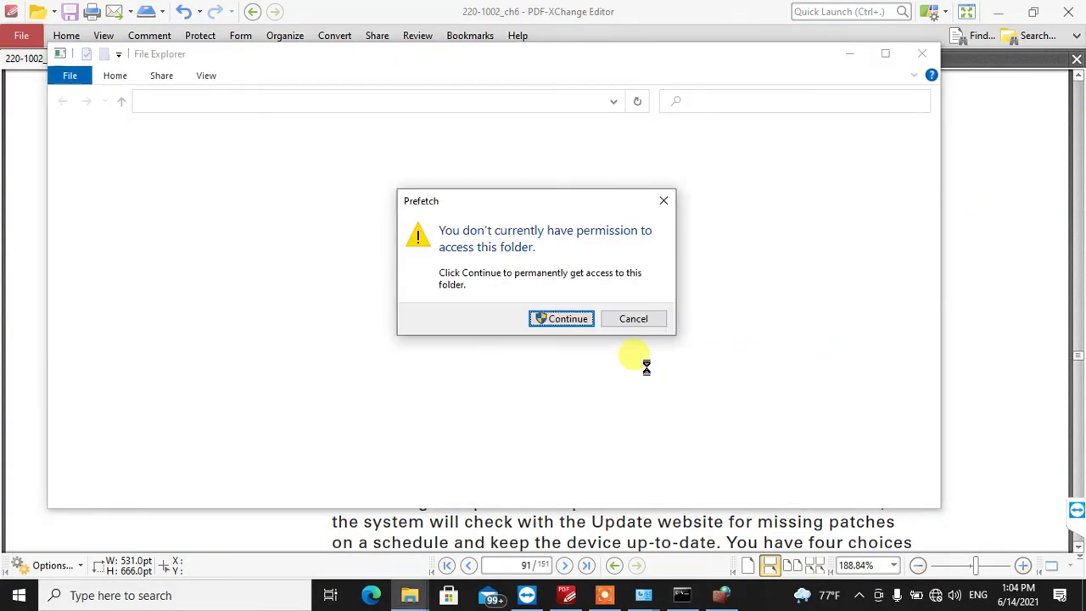
pyautogui.press('Return')
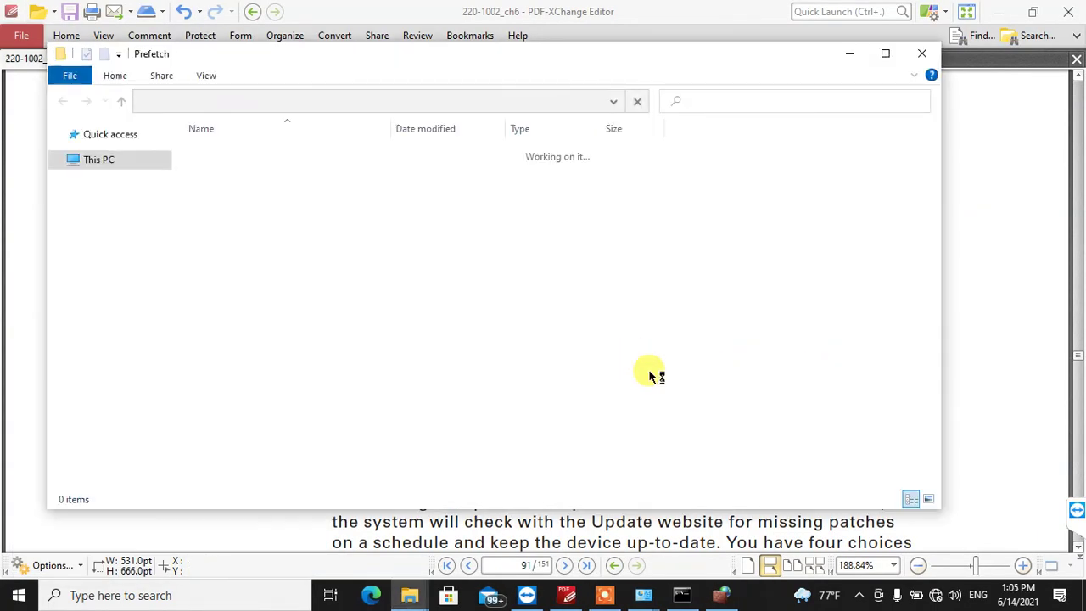
# - Permanently delete all items in the Prefetch folder, skipping every file in use, and close the folder
pyautogui.hotkey('ctrl', 'a')
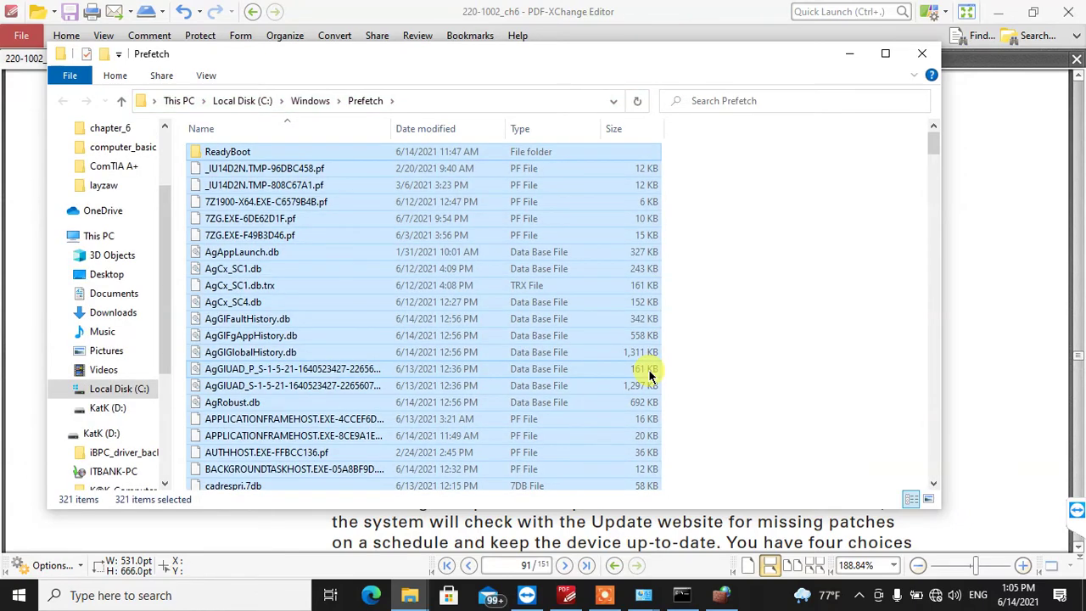
pyautogui.hotkey('shift', 'Delete')
pyautogui.press('Return')
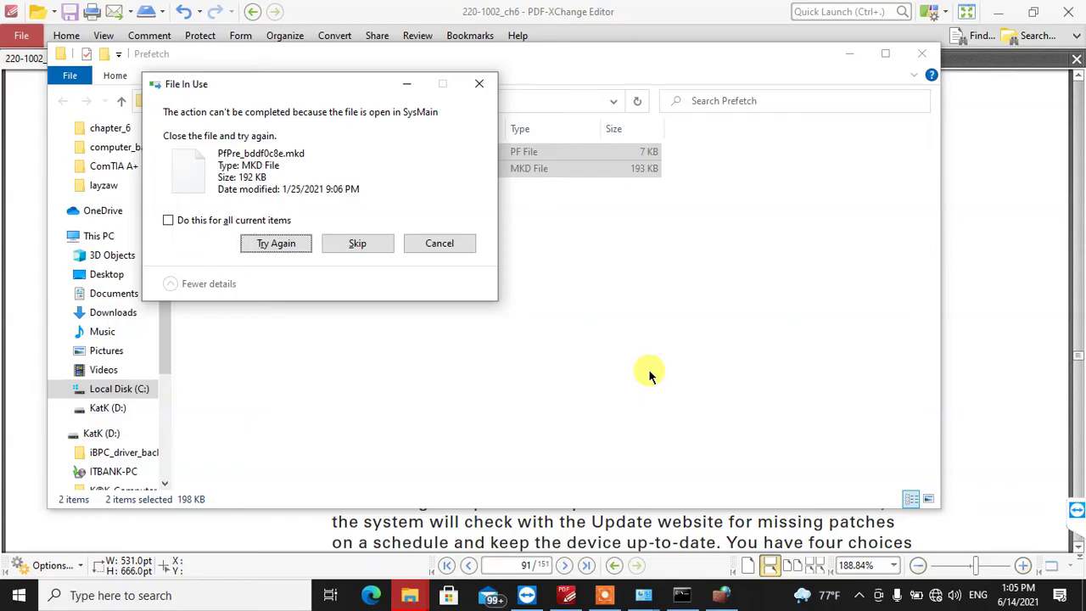
pyautogui.hotkey('alt', 'd')
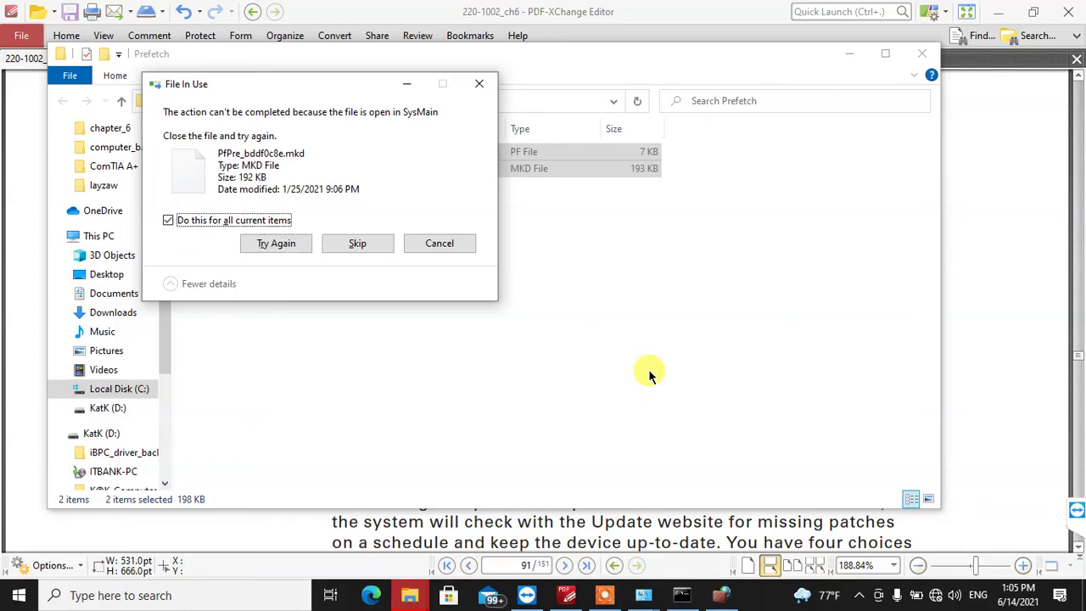
pyautogui.hotkey('alt', 's')
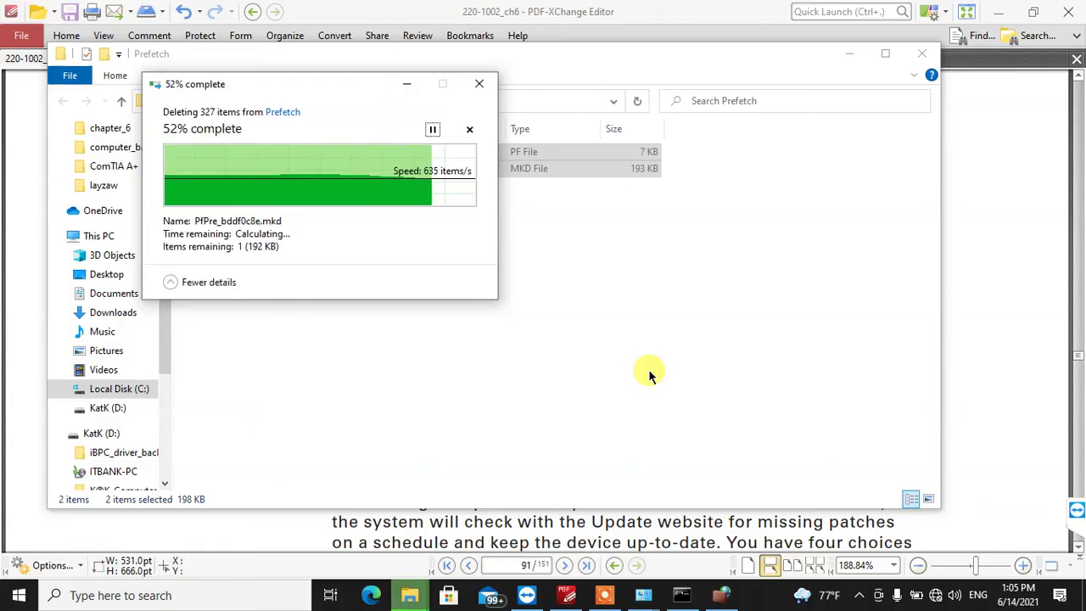
pyautogui.hotkey('alt', 'F4')
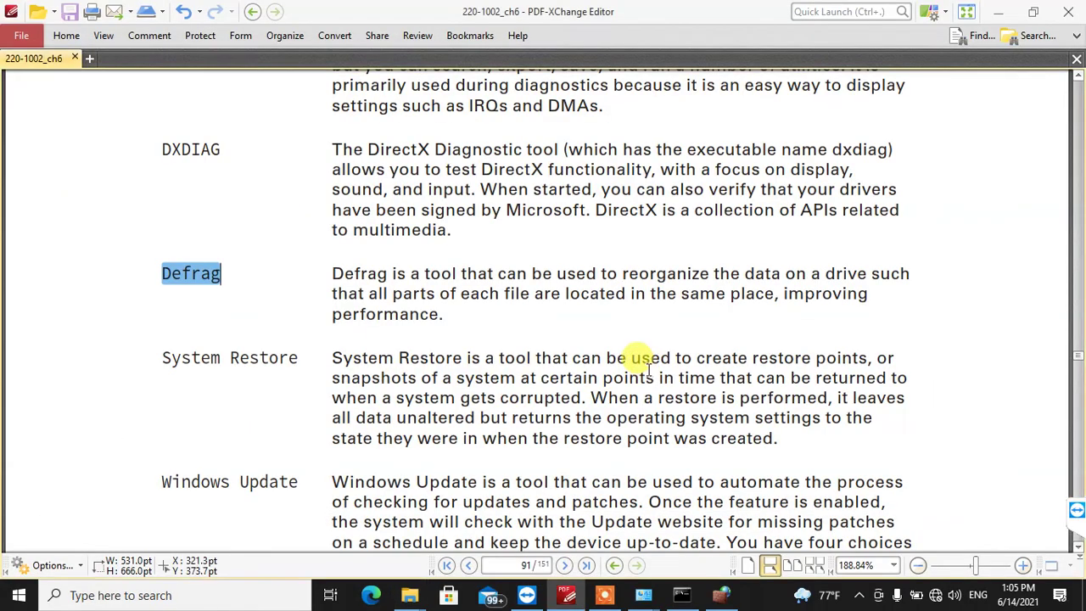
# - Open the Windows Temp folder with the Run command temp, granting permanent access to it
pyautogui.press('super+r')
pyautogui.write('temp')
pyautogui.press('Return')
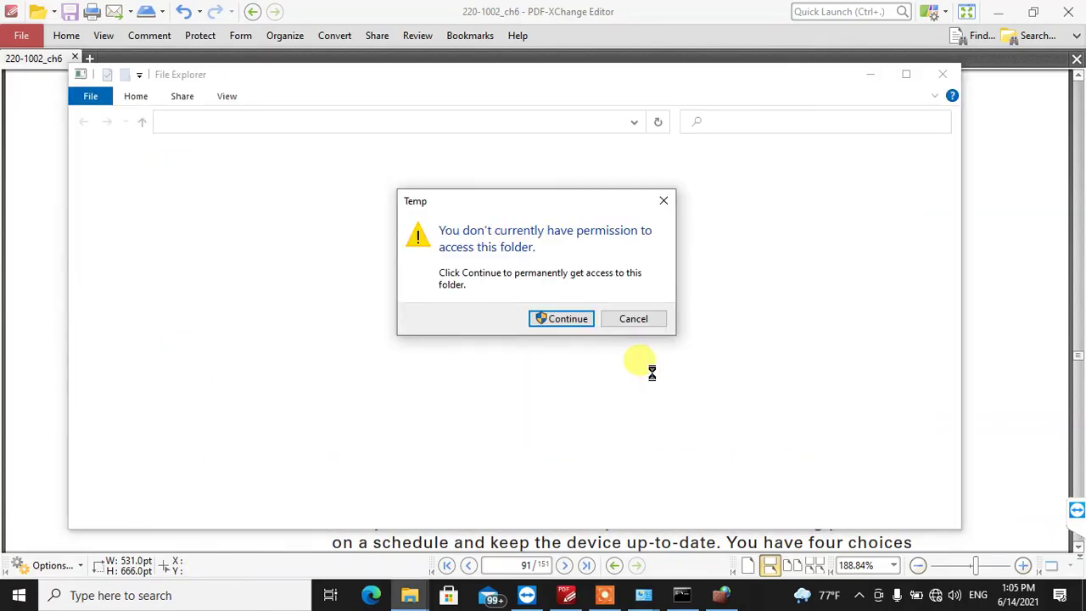
pyautogui.press('Return')
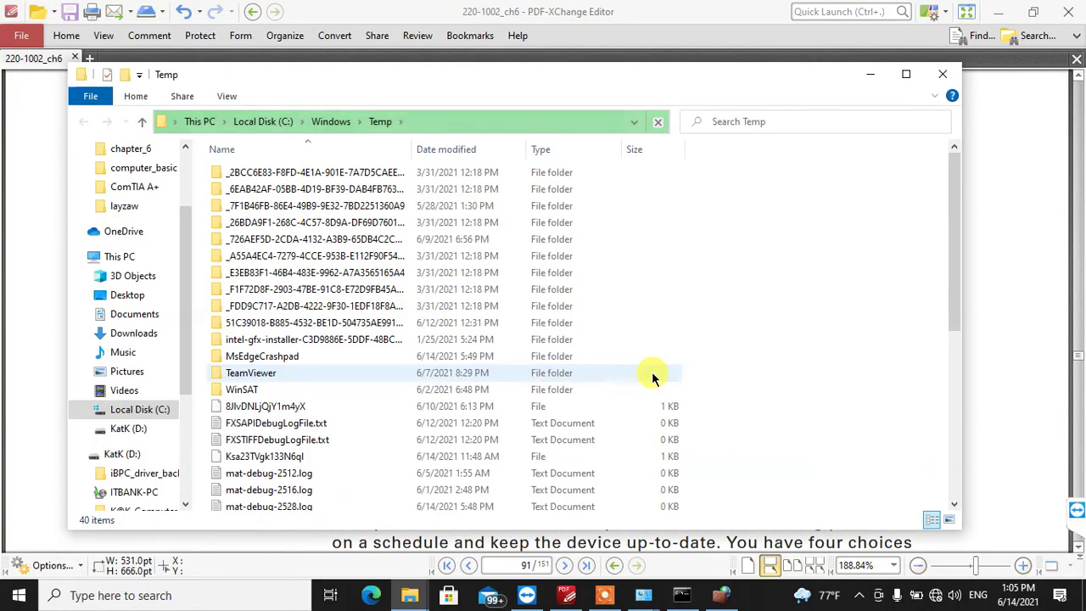
# - Permanently delete all items in the Windows Temp folder, confirming the deletion, and close the folder
pyautogui.hotkey('ctrl', 'a')
pyautogui.hotkey('shift', 'Delete')
pyautogui.press('Return')
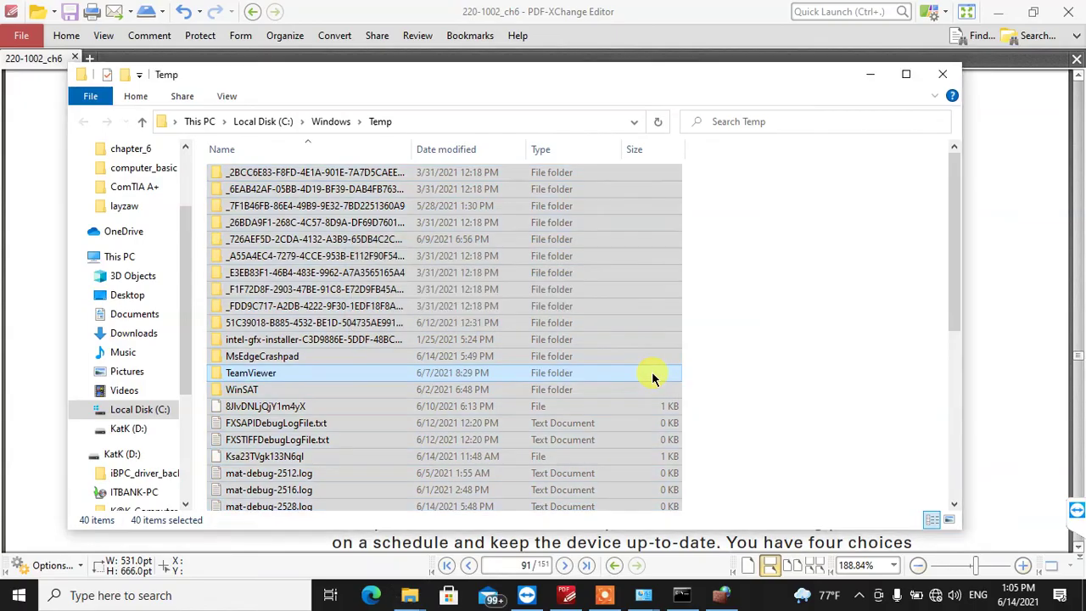
pyautogui.press('Return')
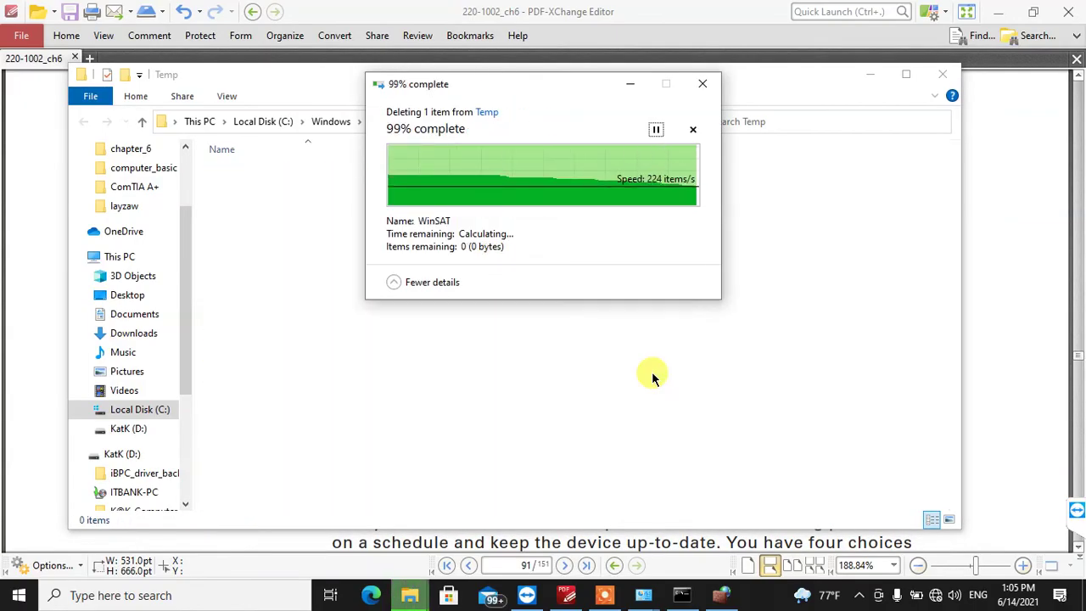
pyautogui.press('alt')
pyautogui.hotkey('alt', 'F4')
# - Open the user's AppData Local Temp folder with the Run command %temp%
pyautogui.press('super+r')
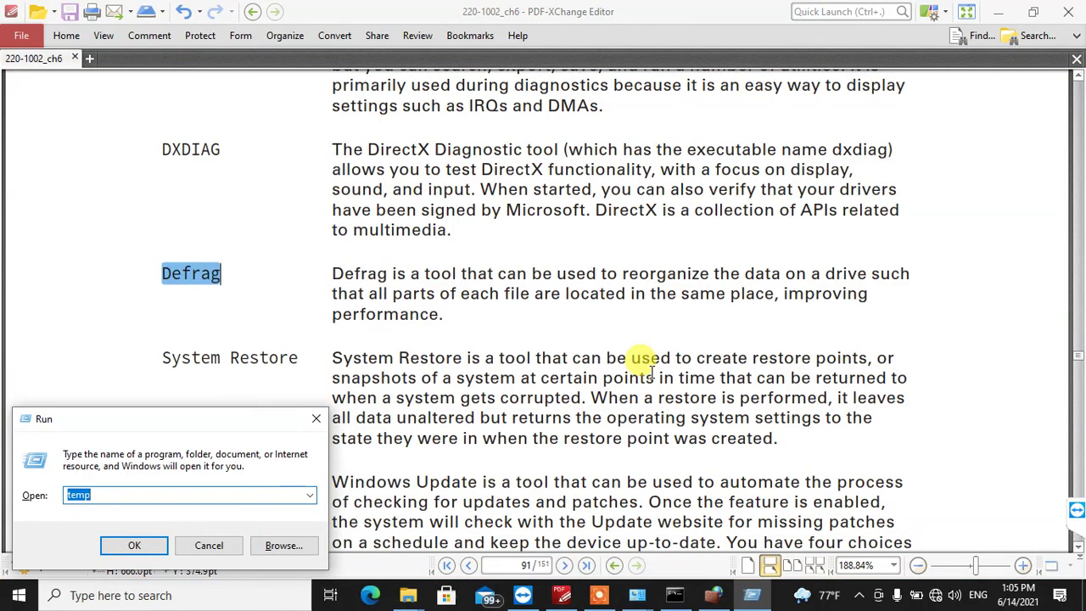
pyautogui.write('%temp%')
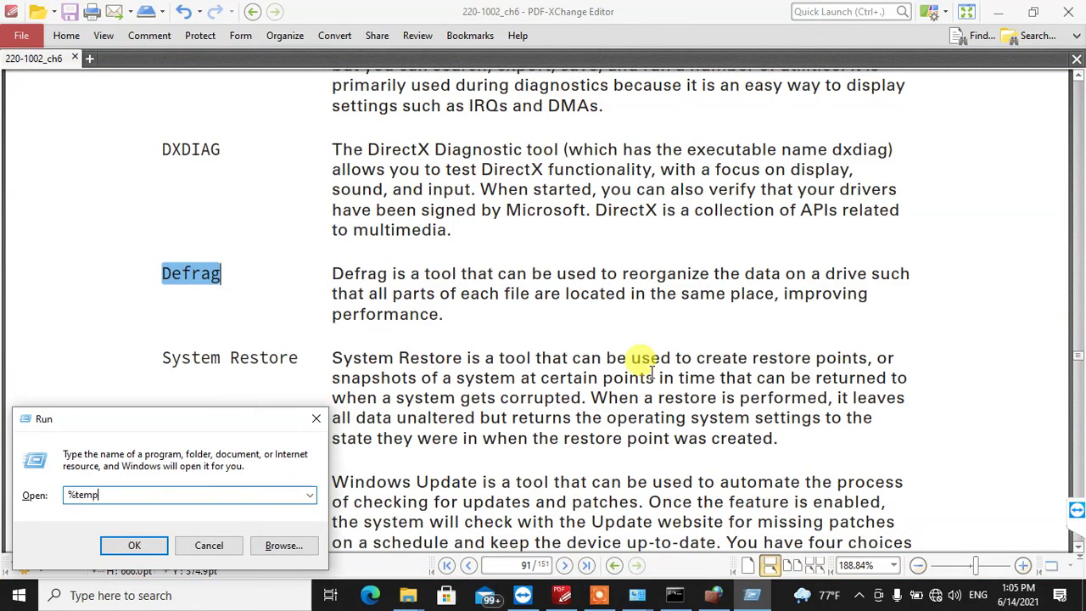
pyautogui.press('Return')
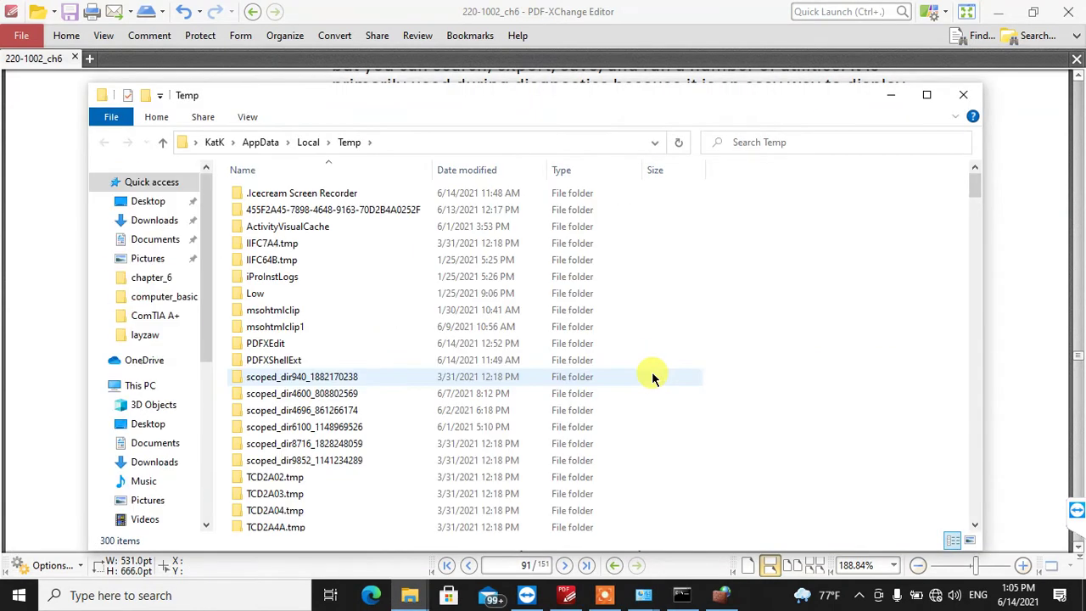
# - Permanently delete all items in the user's Temp folder, granting administrator permission and skipping every file in use, and close the folder
pyautogui.hotkey('ctrl', 'a')
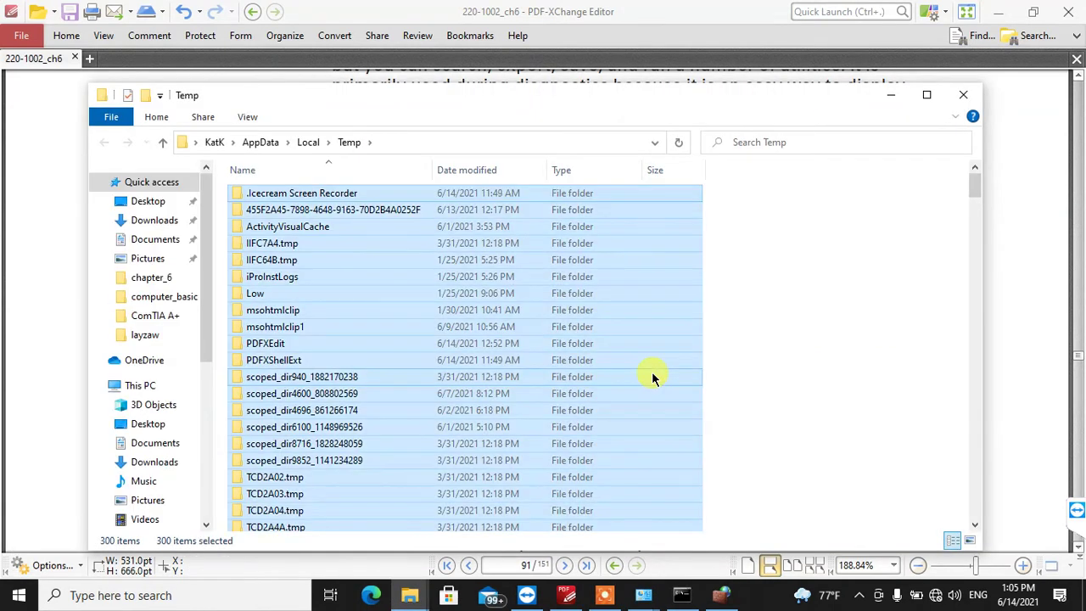
pyautogui.hotkey('shift', 'Delete')
pyautogui.press('Return')
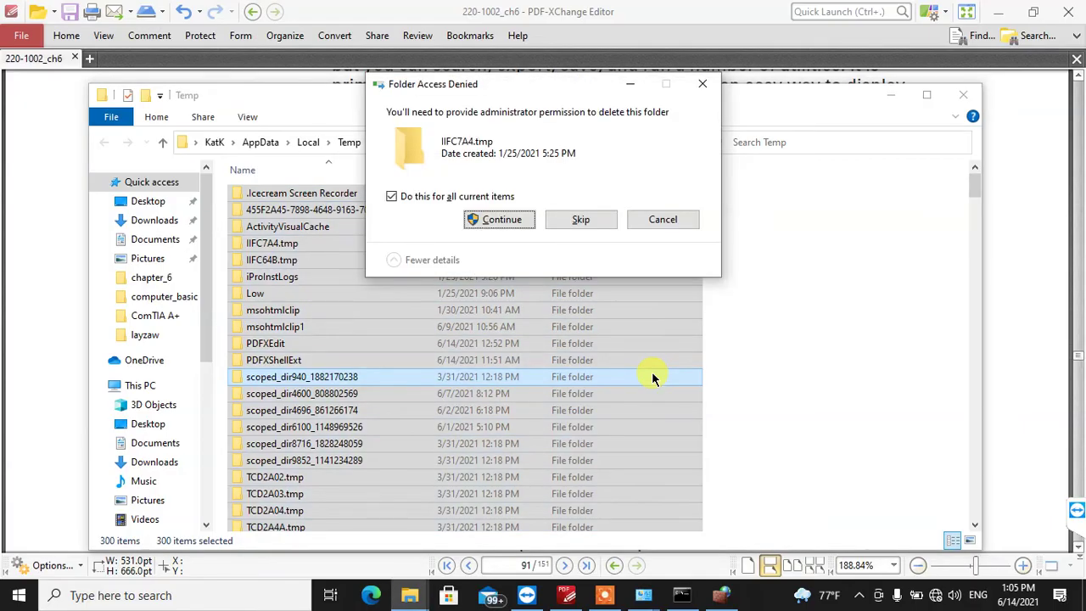
pyautogui.press('Return')
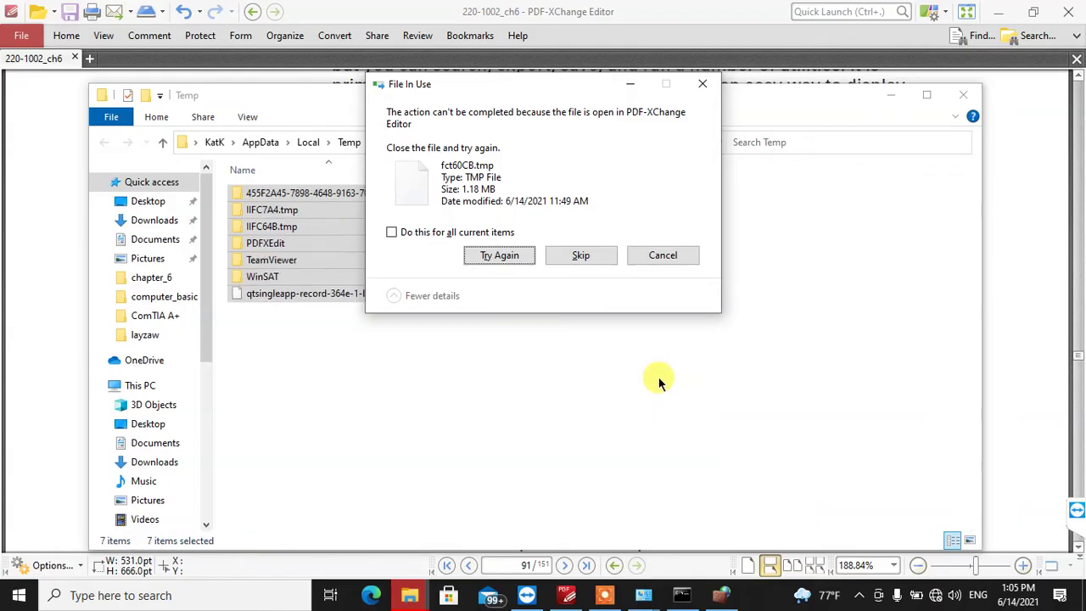
pyautogui.hotkey('alt', 'a')
pyautogui.hotkey('alt', 's')
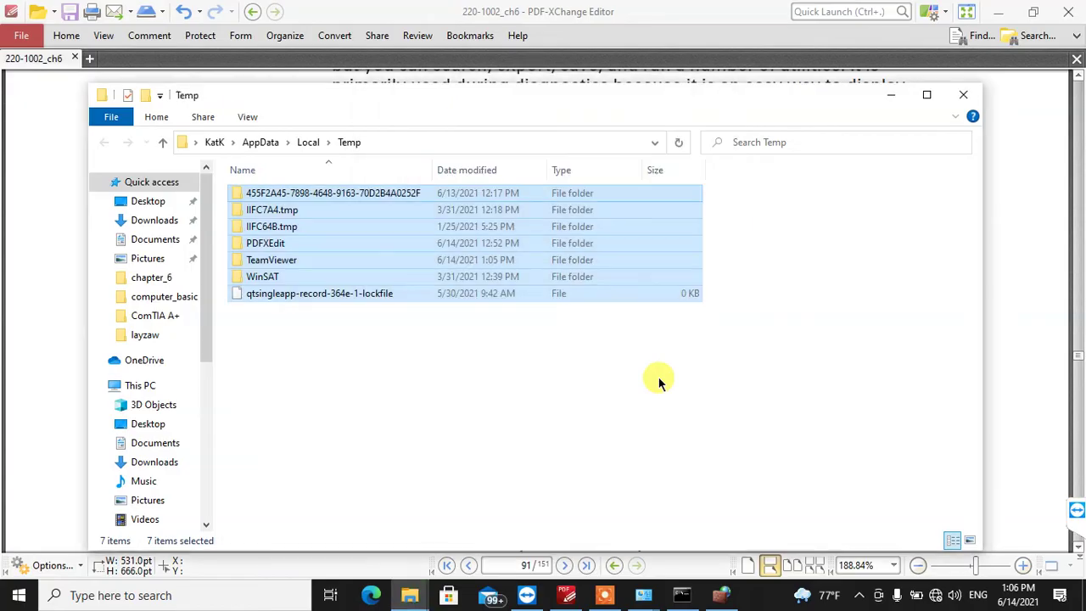
pyautogui.hotkey('alt', 'F4')
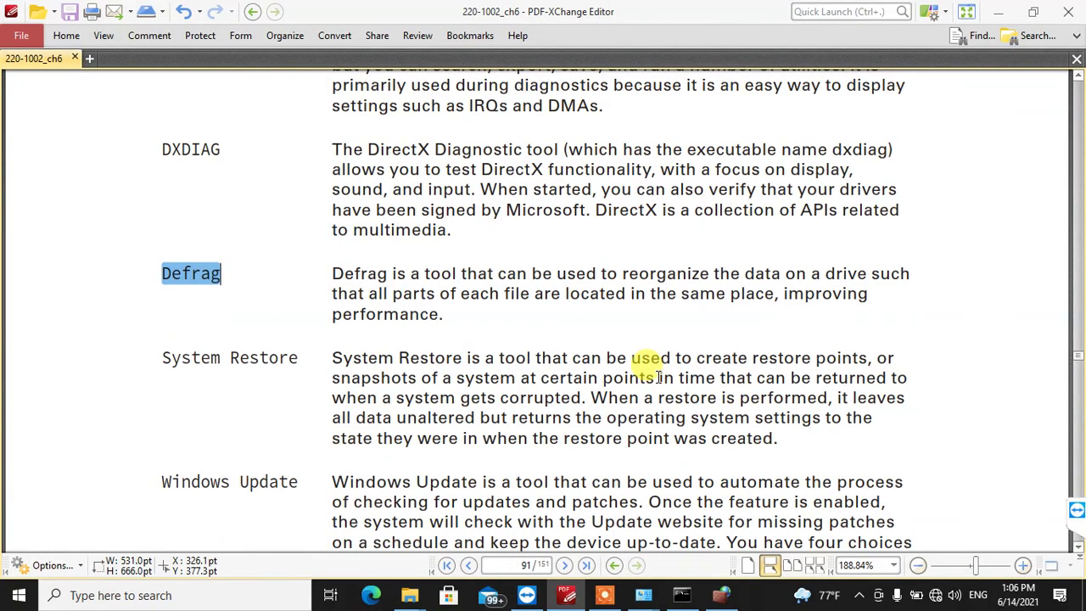
# - Open Optimize Drives with the Run command dfrgui to view the drives' status, and close it
pyautogui.press('super+r')
pyautogui.write('dfrgu')
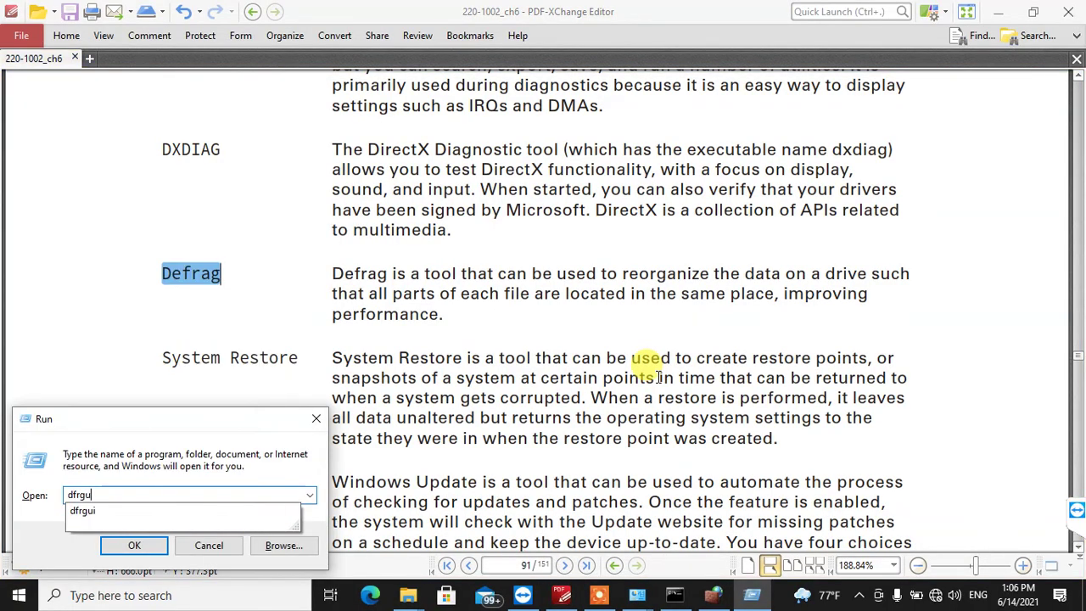
pyautogui.write('i')
pyautogui.press('Return')
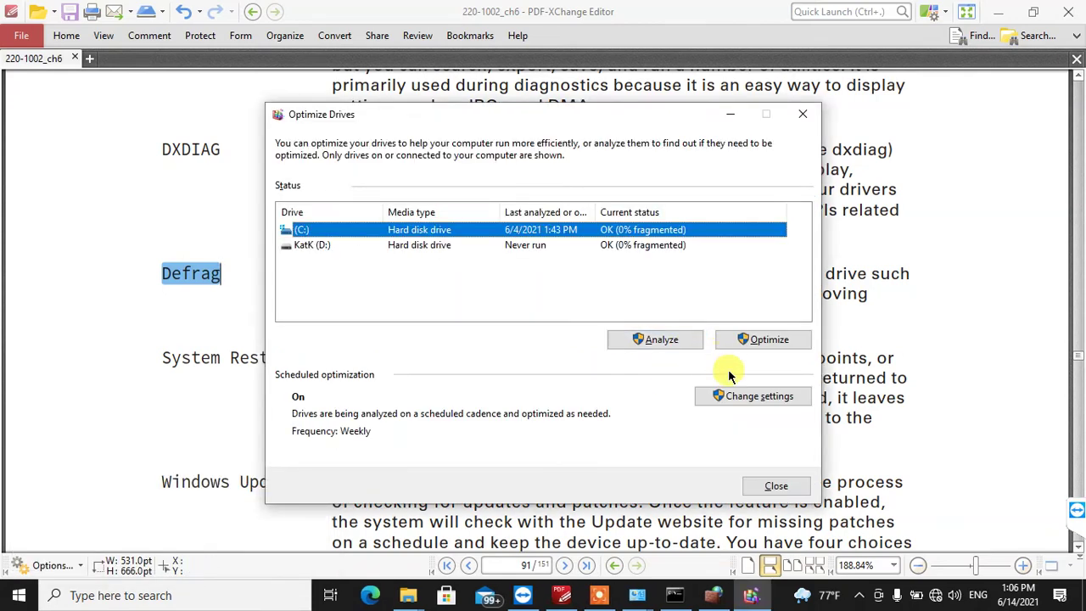
pyautogui.click(776, 485)
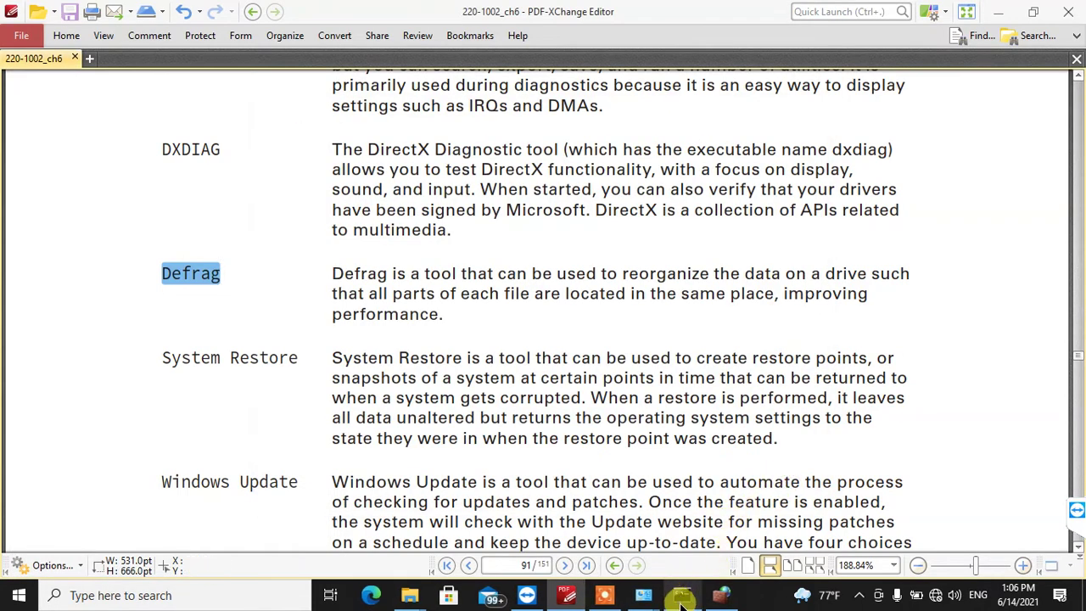
# - Switch to Command Prompt, show the defrag help with defrag /?, and examine the example commands
pyautogui.click(681, 598)
pyautogui.write('defrag')
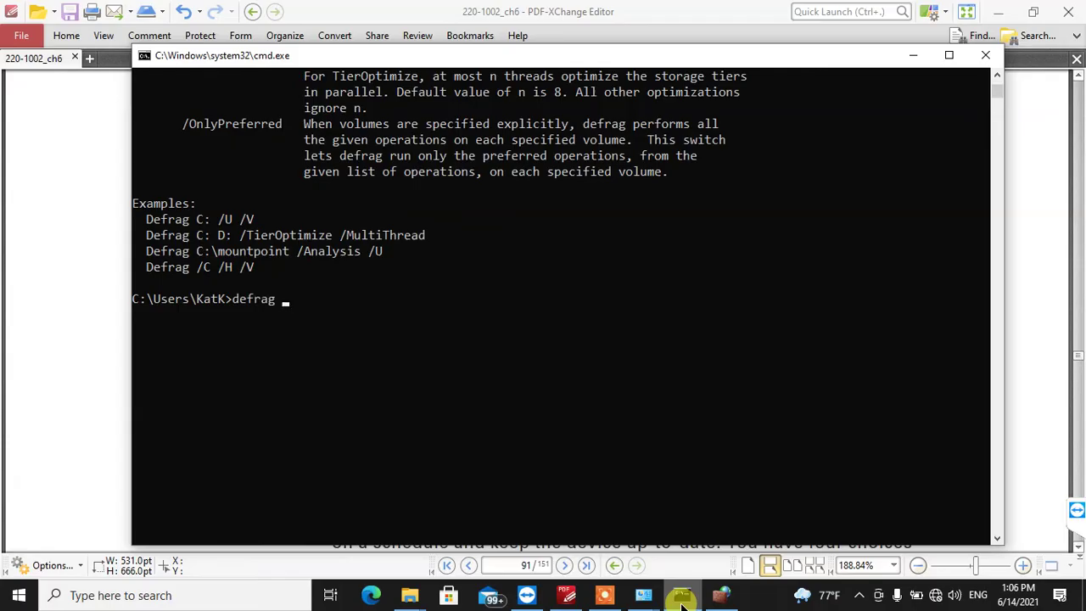
pyautogui.write(' /?')
pyautogui.press('Return')
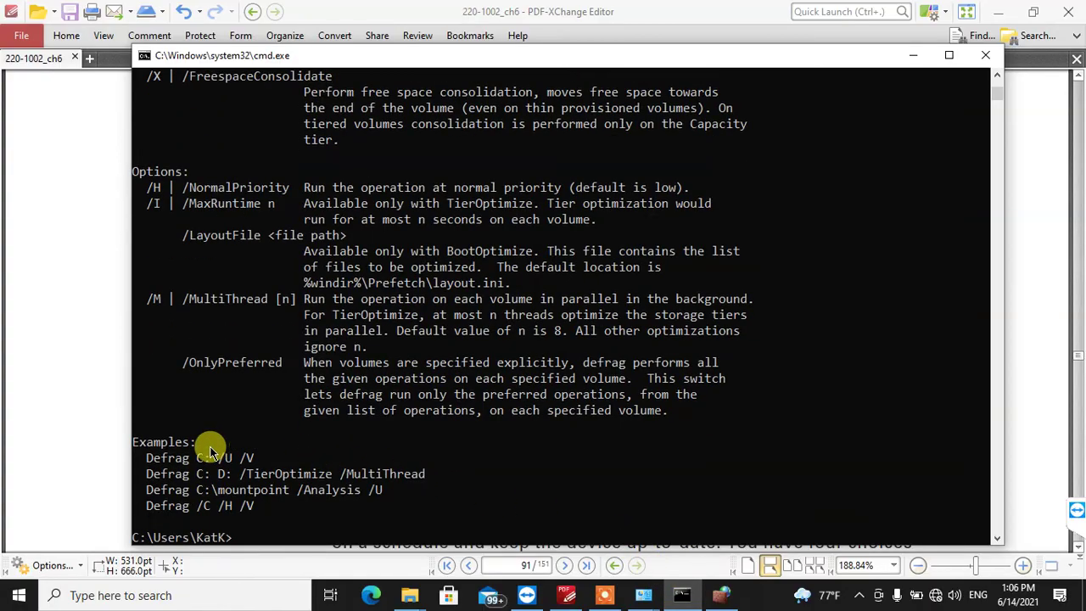
pyautogui.moveTo(252, 458)
pyautogui.mouseDown()
pyautogui.moveTo(144, 465)
pyautogui.moveTo(150, 455)
pyautogui.moveTo(246, 465)
pyautogui.mouseUp()
pyautogui.rightClick(272, 536)
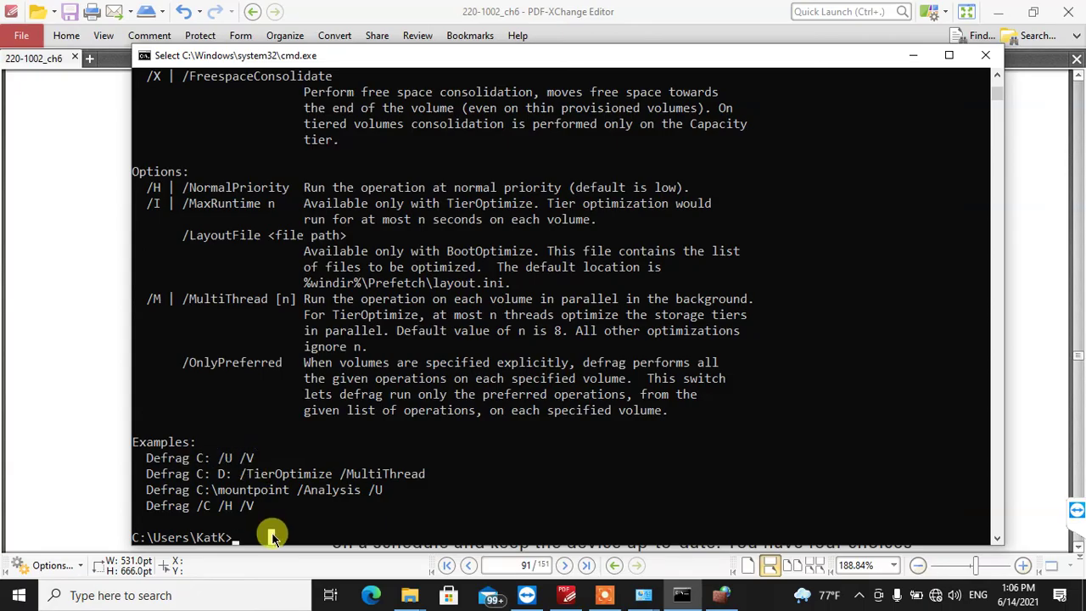
# - Launch Disk Cleanup from the command line with cleanmgr and exit its drive selection without cleaning
pyautogui.write('cleanmgr')
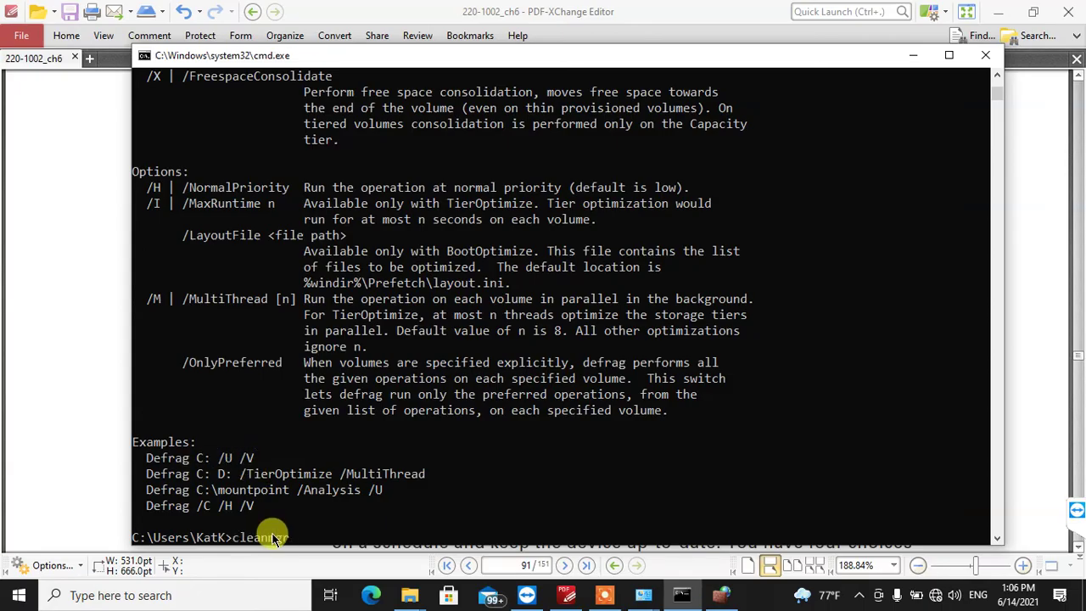
pyautogui.press('Return')
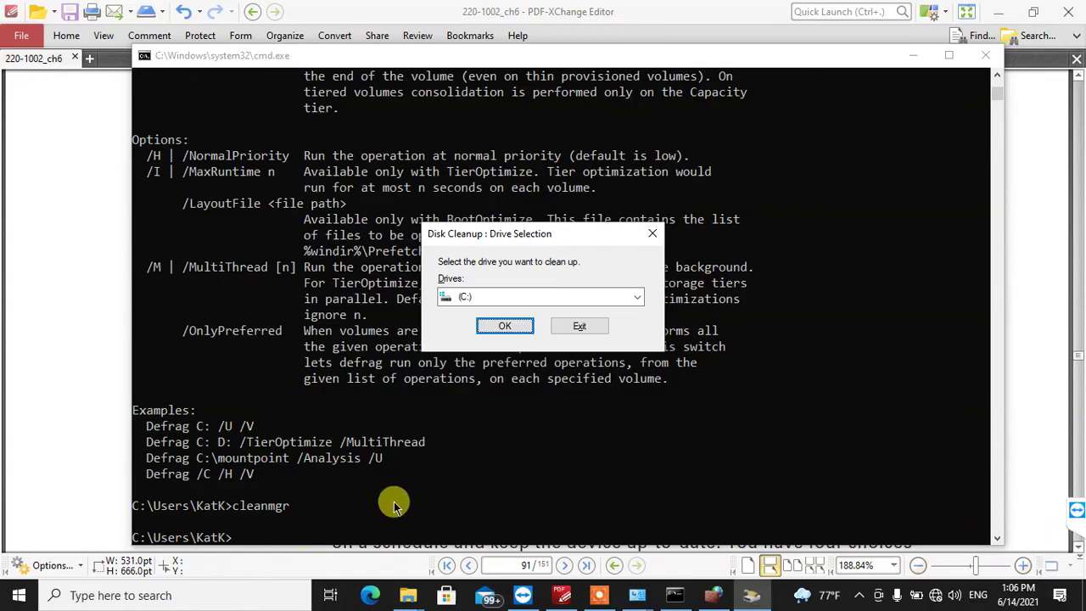
pyautogui.click(652, 234)
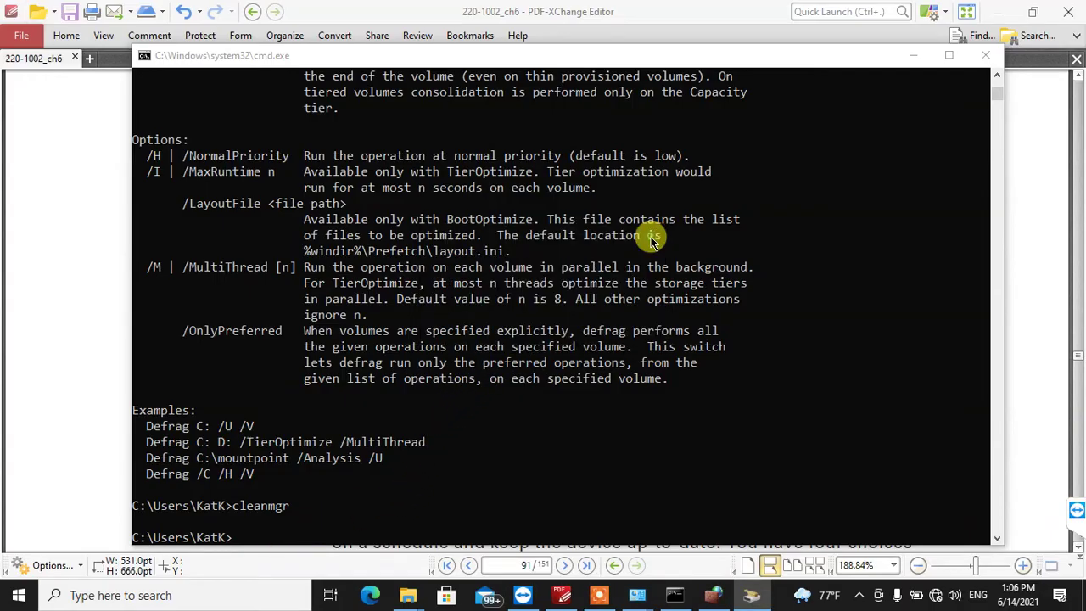
# - Show the Disk Cleanup command-line help with cleanmgr /?, dismiss it, and switch back to the PDF
pyautogui.write('clea')
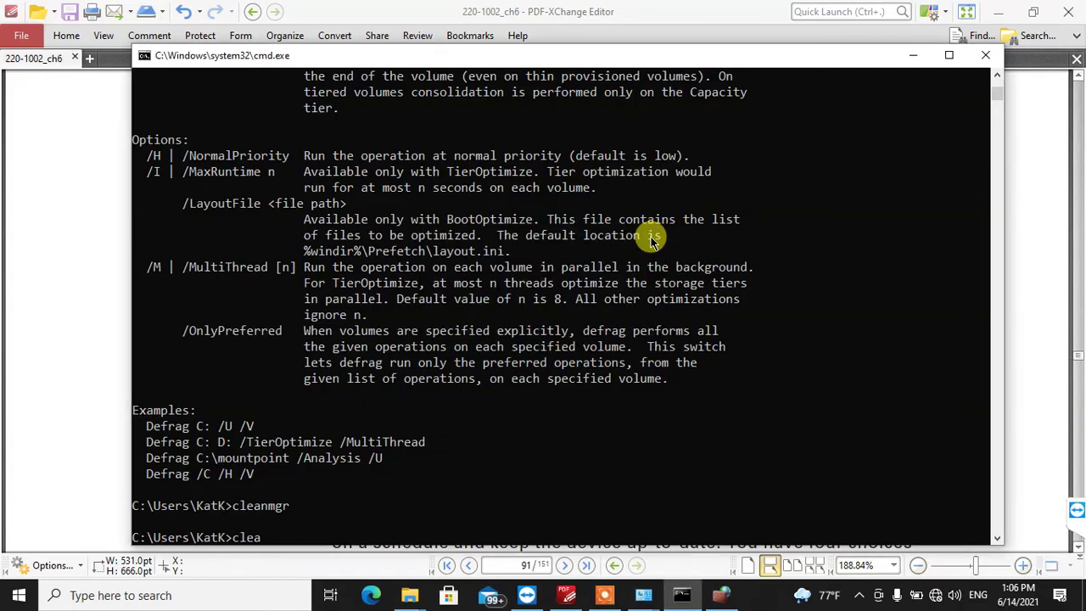
pyautogui.hotkey('alt', 'Tab')
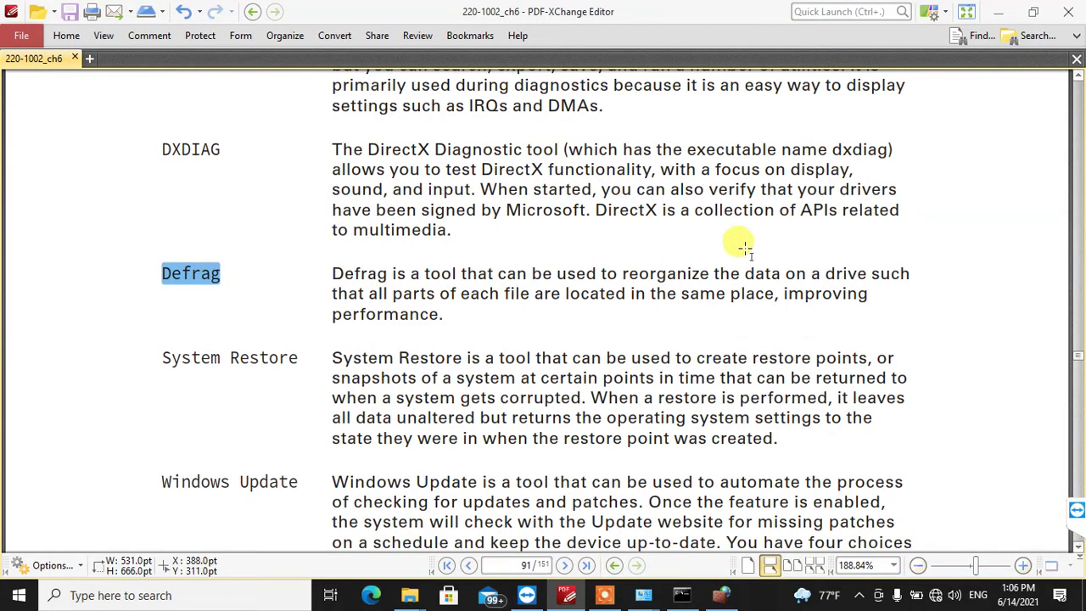
pyautogui.hotkey('alt', 'Tab')
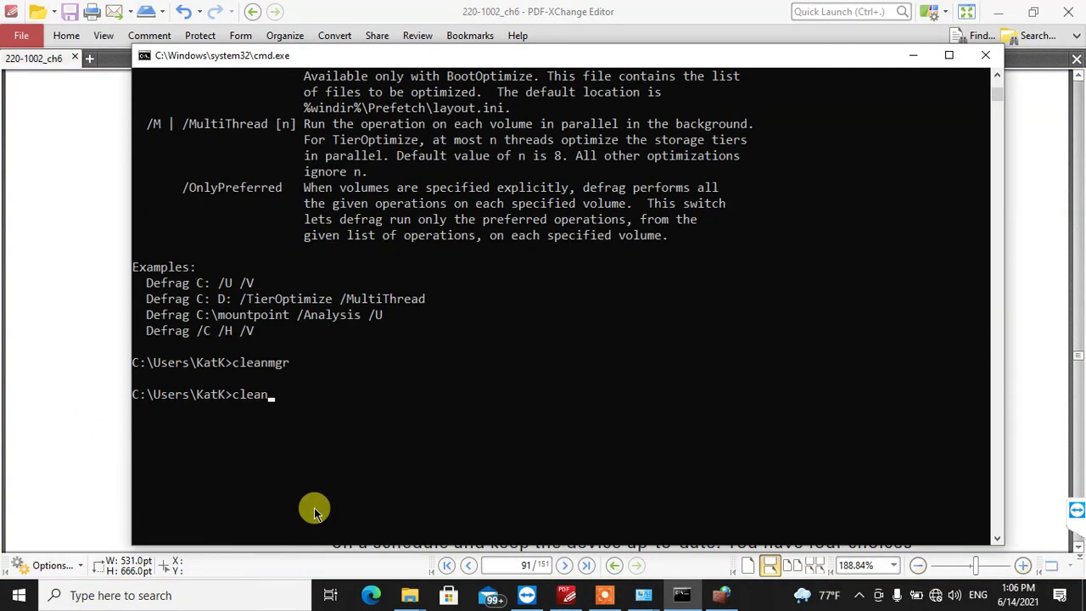
pyautogui.write('nmgr')
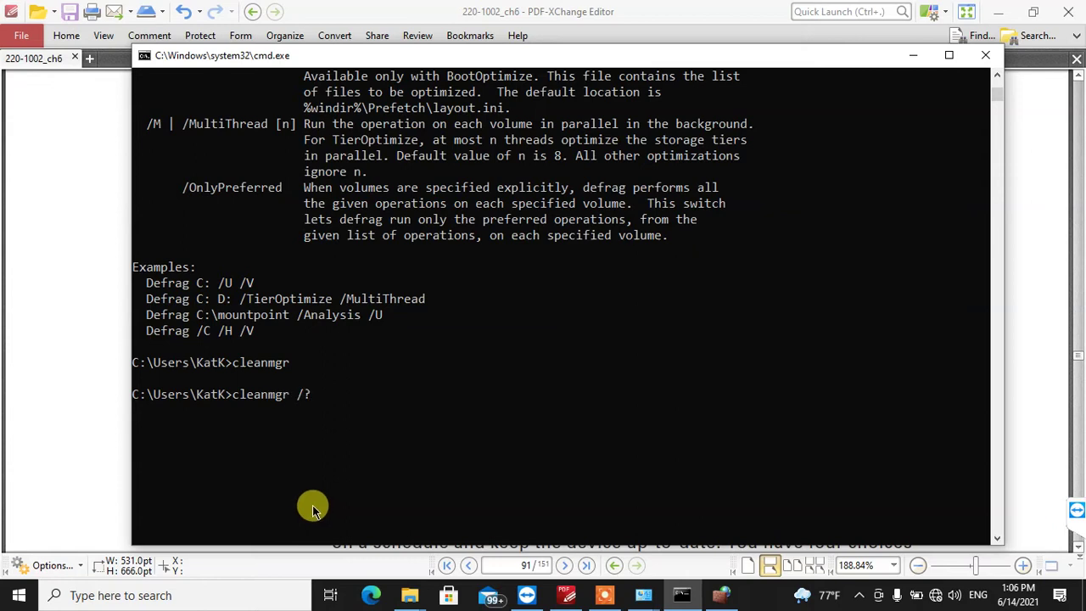
pyautogui.write(' /?')
pyautogui.press('Return')
pyautogui.press('Return')
pyautogui.hotkey('alt', 'Tab')
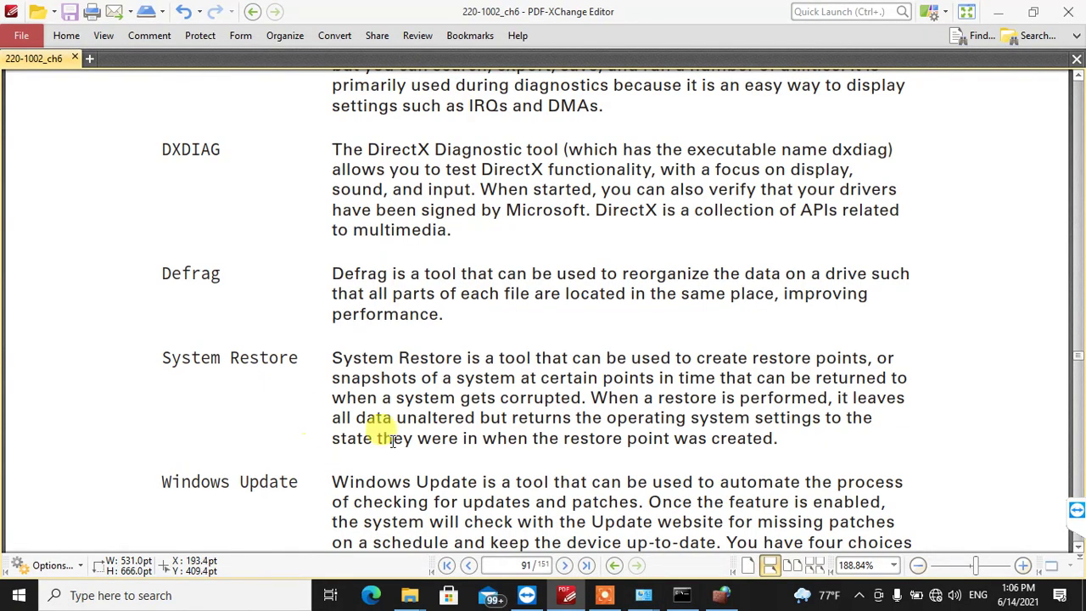
# - Examine the System Restore and Windows Update entries in the system utilities table on page 91
pyautogui.scroll(-10, 395, 417)
pyautogui.scroll(5, 369, 402)
pyautogui.scroll(3, 380, 405)
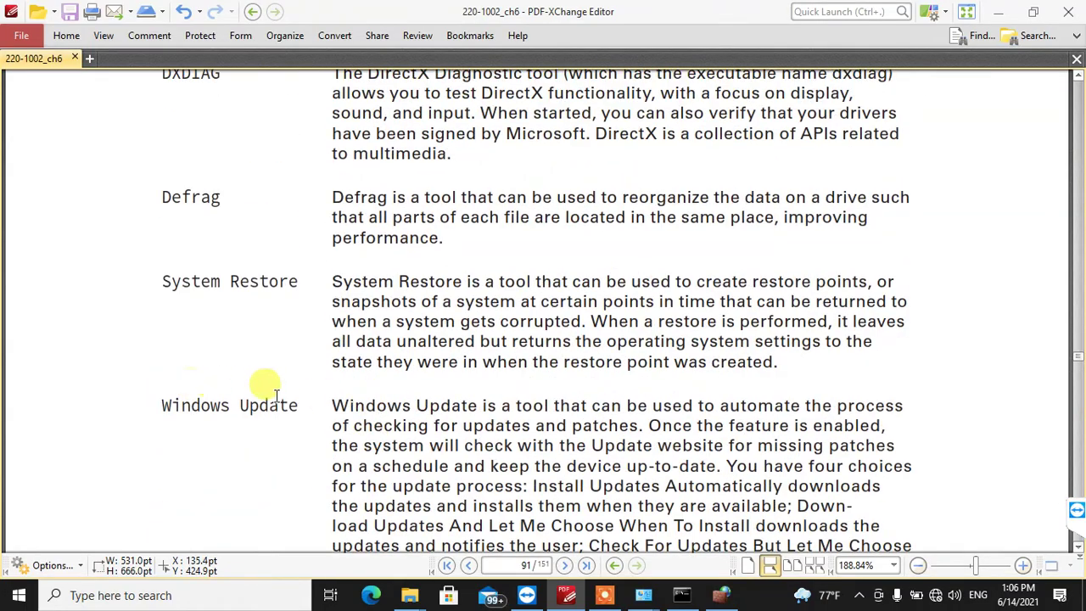
pyautogui.doubleClick(167, 404)
pyautogui.click(199, 281)
pyautogui.doubleClick(245, 281)
pyautogui.click(175, 322)
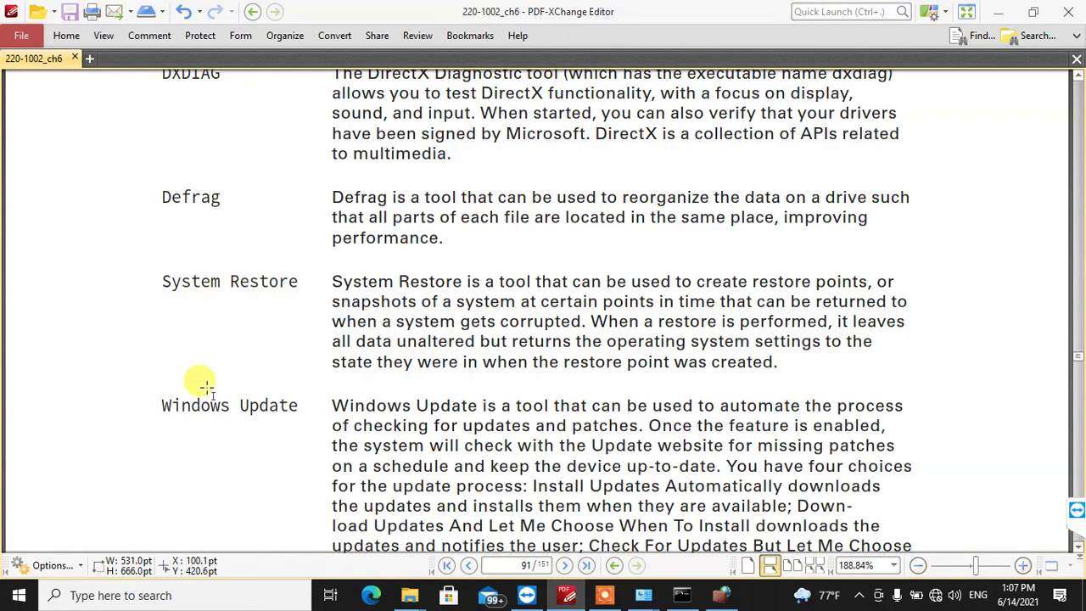
# - Read the Exam essentials paragraph on page 92 about describing the Administrative tools in Windows
pyautogui.scroll(-8, 267, 383)
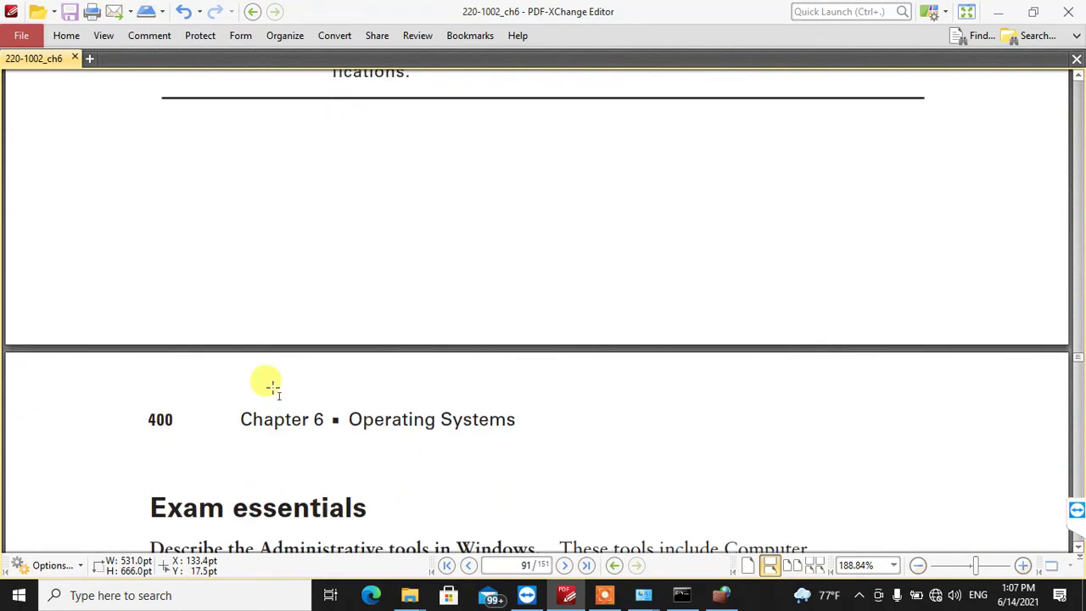
pyautogui.scroll(-1, 274, 359)
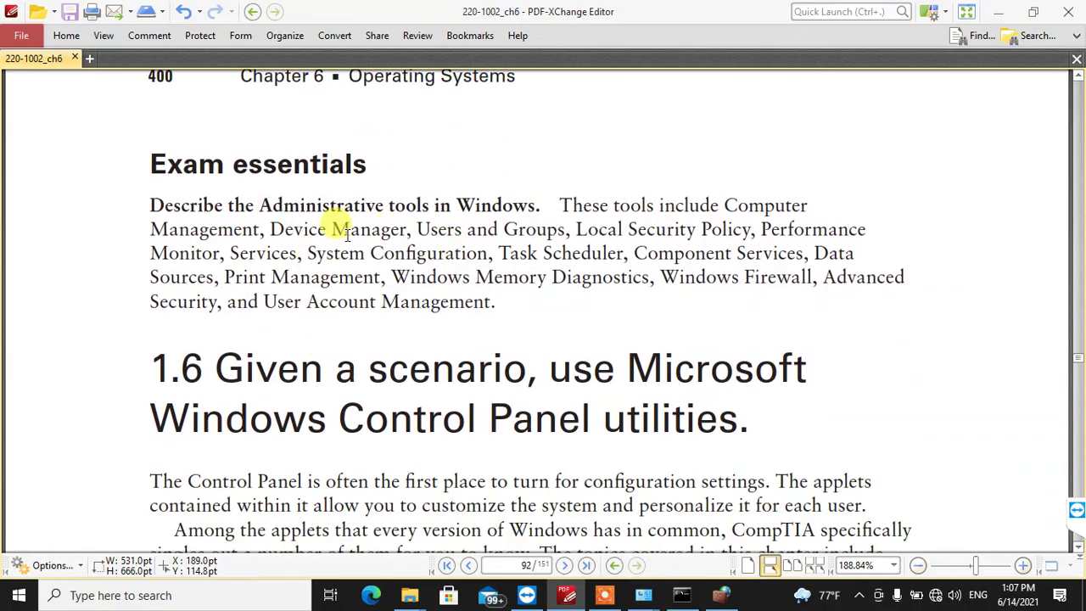
pyautogui.doubleClick(364, 200)
pyautogui.click(436, 200)
pyautogui.doubleClick(485, 203)
pyautogui.click(488, 210)
pyautogui.doubleClick(348, 201)
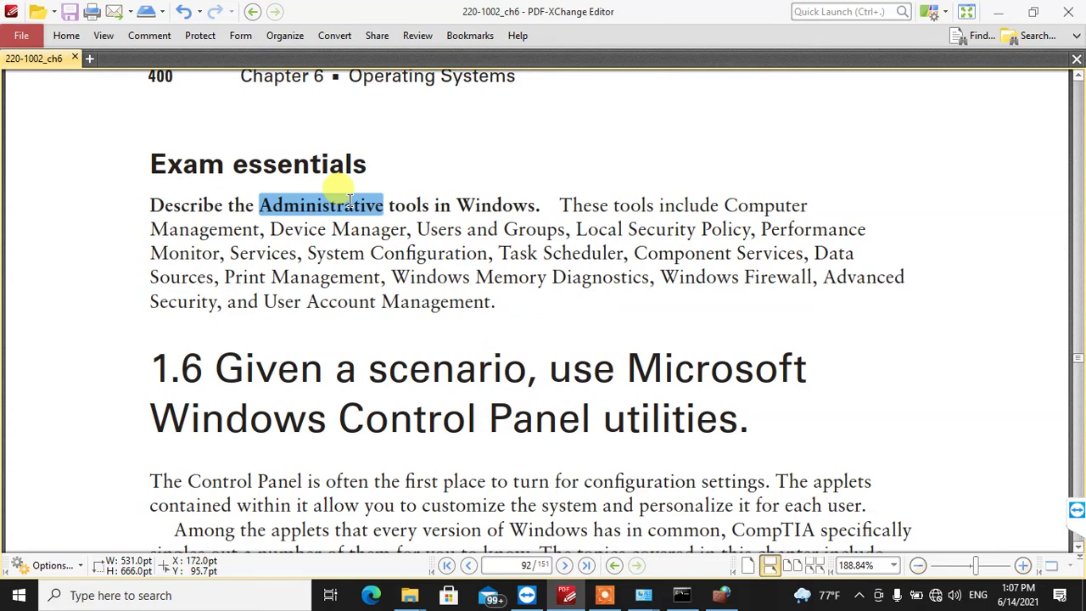
pyautogui.doubleClick(462, 206)
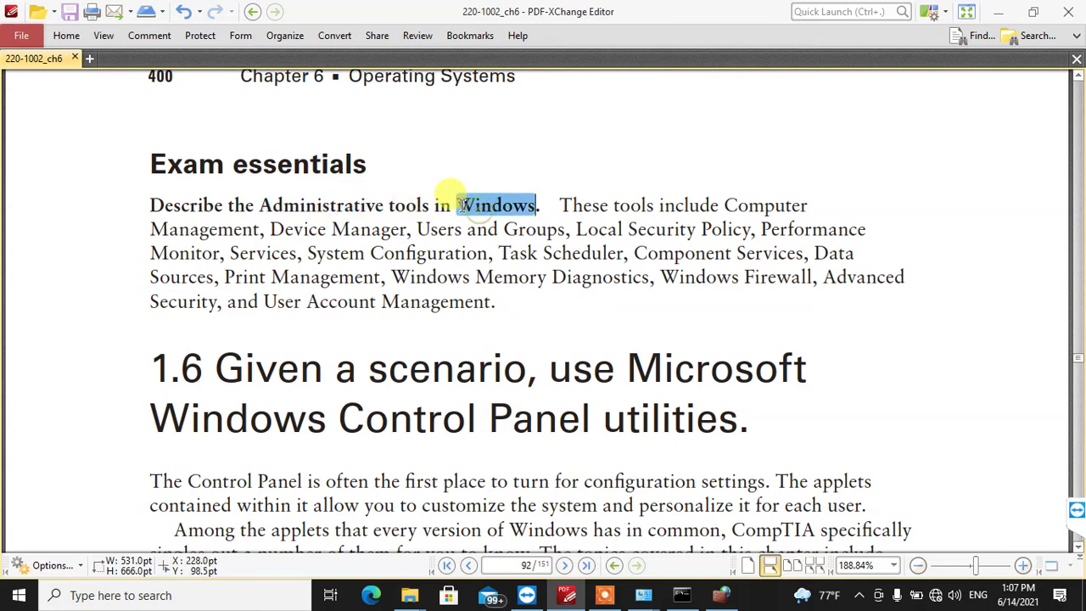
pyautogui.doubleClick(349, 206)
pyautogui.click(417, 202)
pyautogui.doubleClick(408, 205)
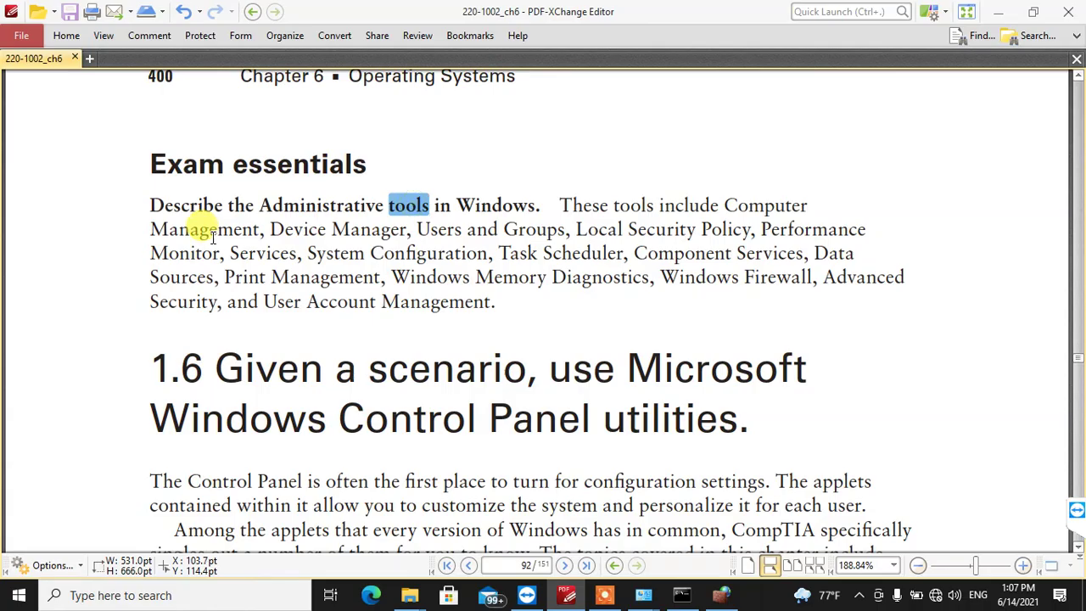
# - Read the introduction and applet list of section 1.6 on Microsoft Windows Control Panel utilities
pyautogui.scroll(-3, 212, 237)
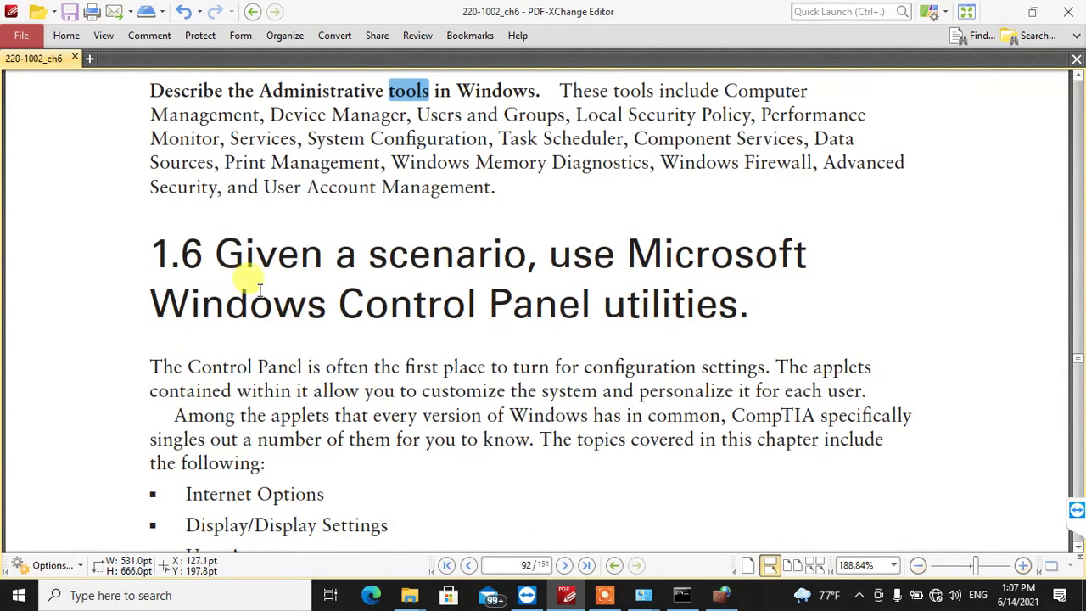
pyautogui.scroll(-2, 423, 280)
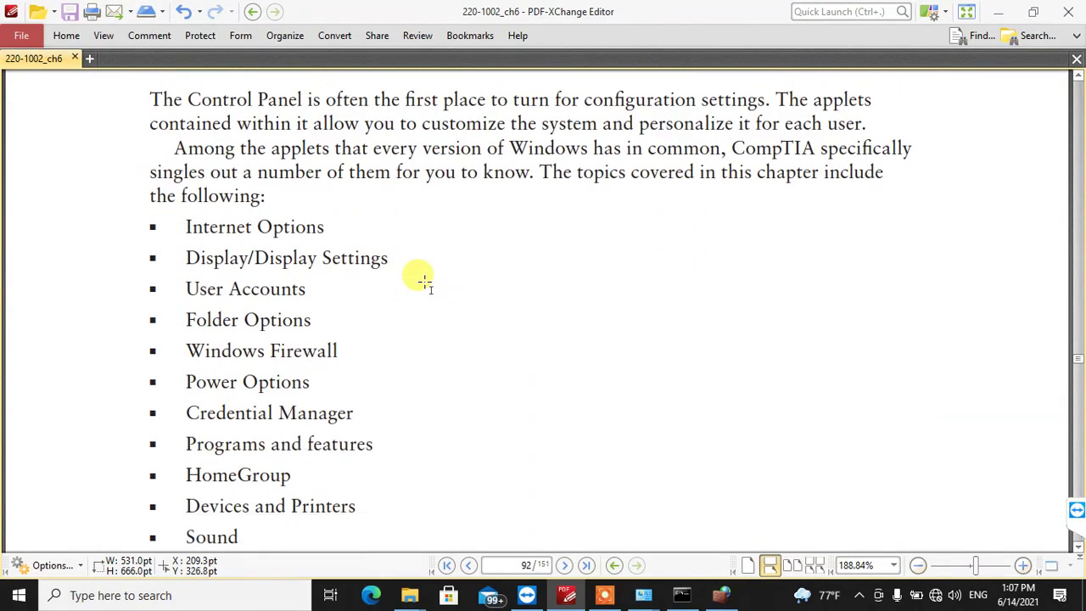
pyautogui.scroll(1, 423, 280)
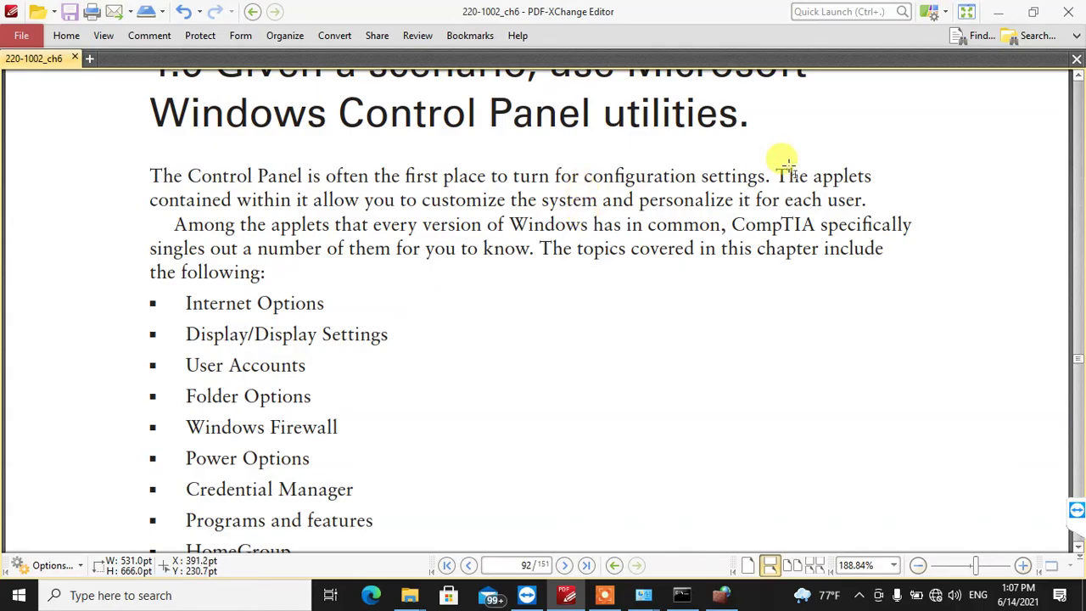
pyautogui.scroll(1, 722, 145)
pyautogui.scroll(-1, 393, 232)
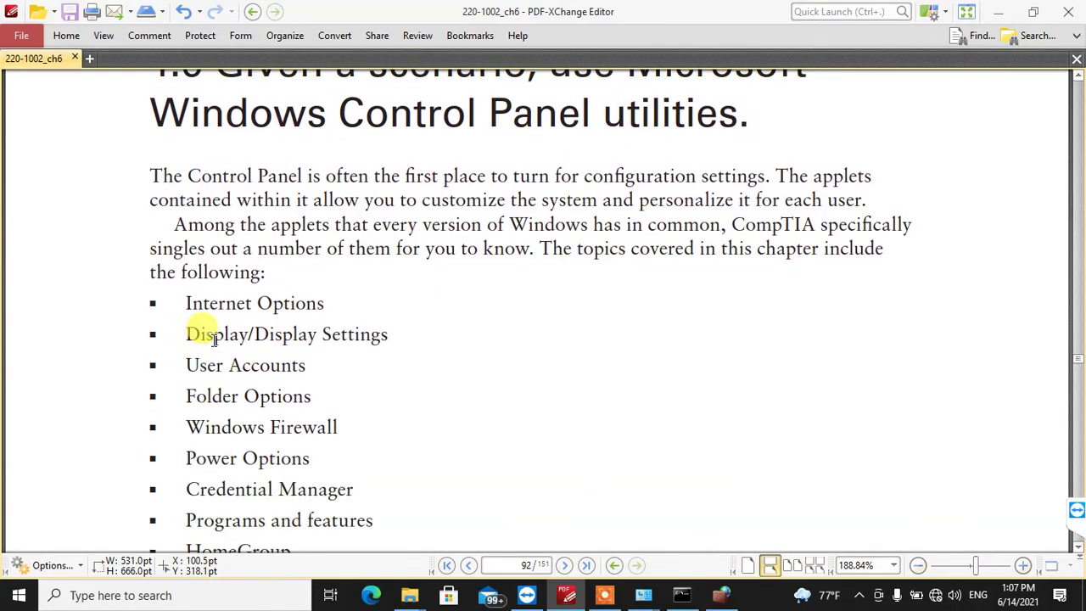
# - Bring up the Administrative Tools window and close it
pyautogui.moveTo(660, 593)
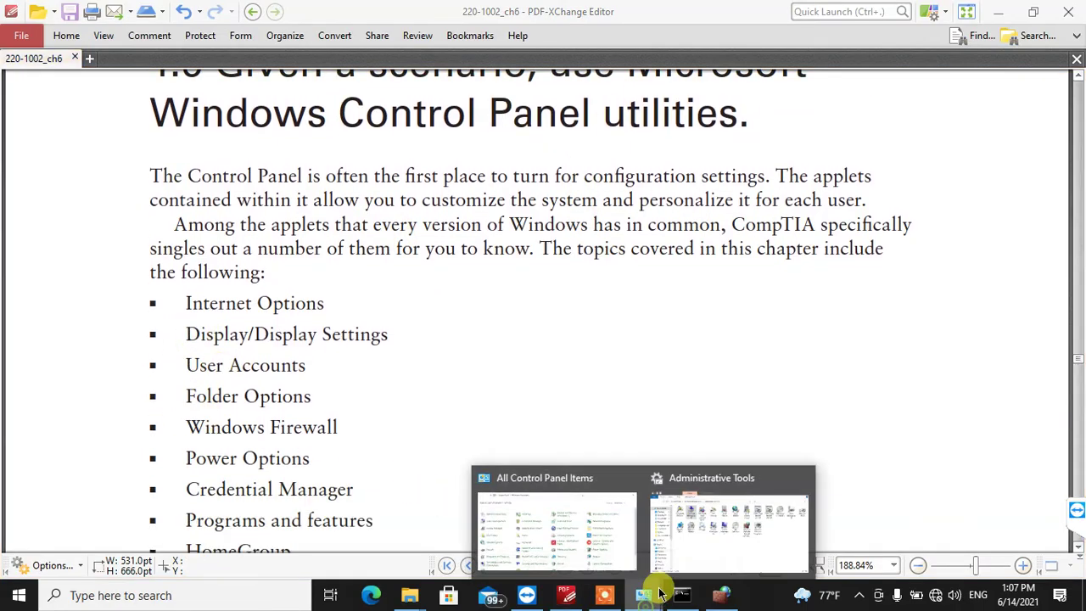
pyautogui.click(693, 547)
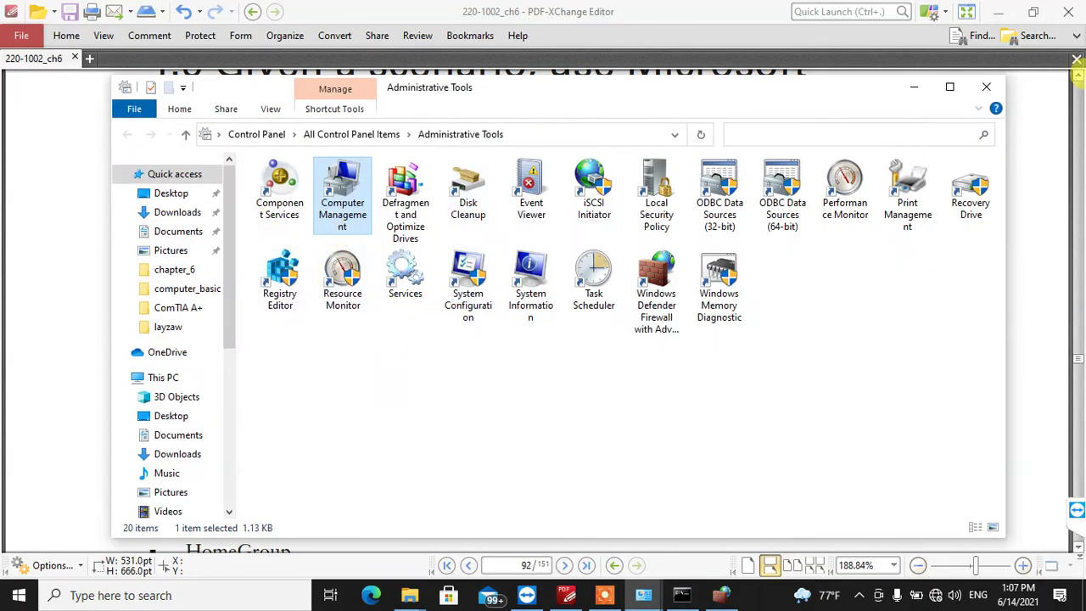
pyautogui.click(984, 87)
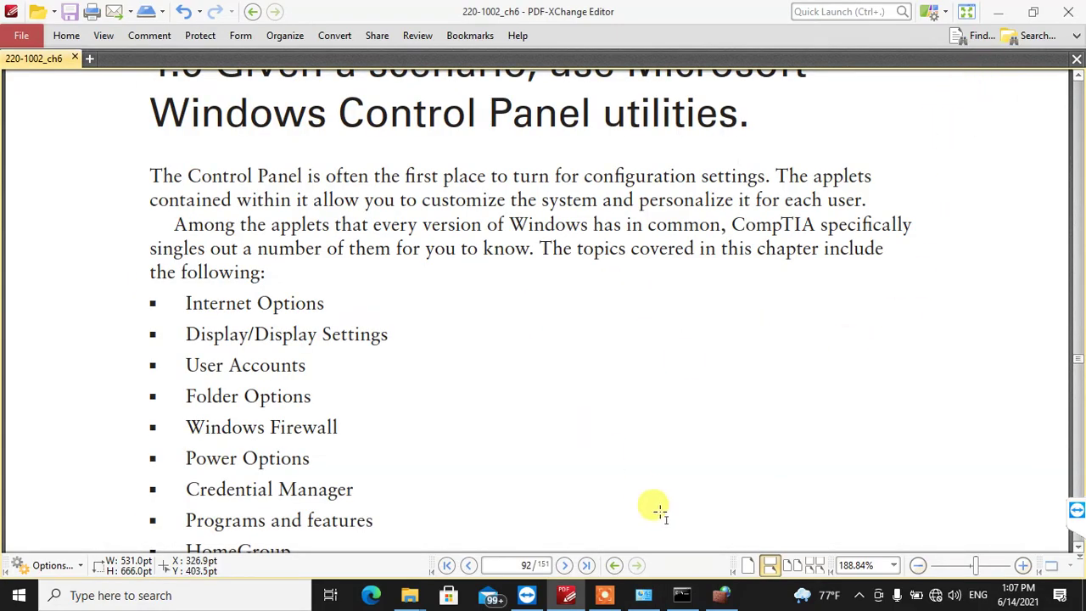
# - View the AutoPlay applet's media and device settings in Control Panel, leaving them without saving
pyautogui.click(643, 595)
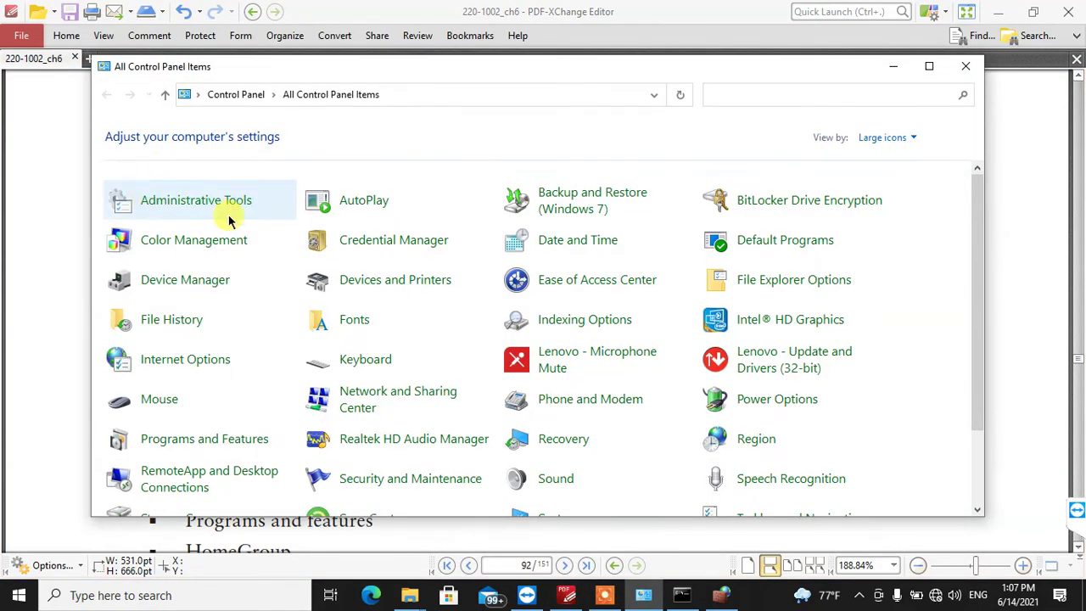
pyautogui.click(354, 208)
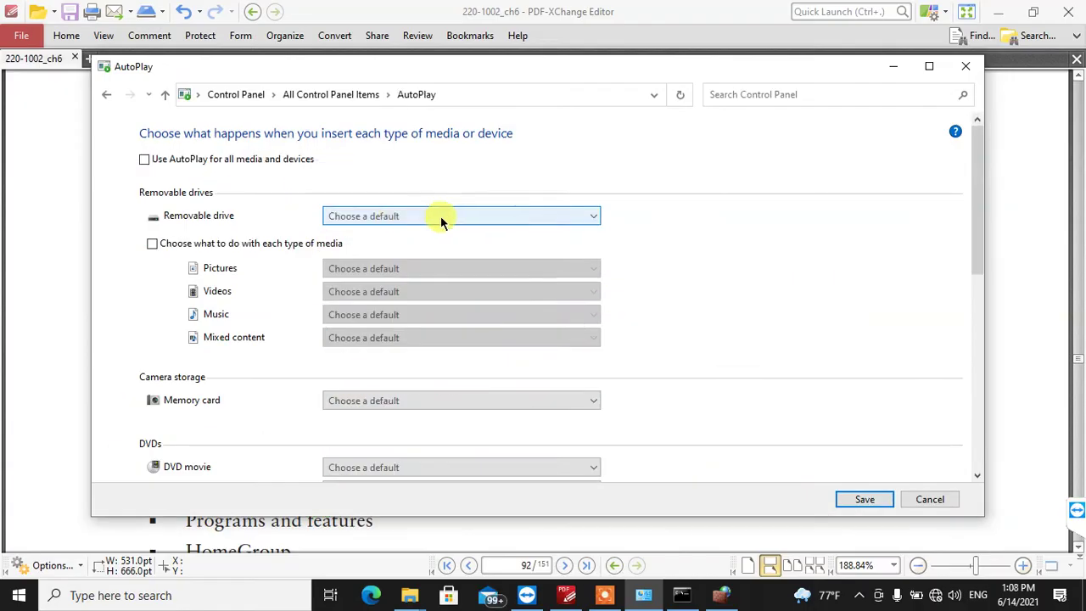
pyautogui.click(920, 499)
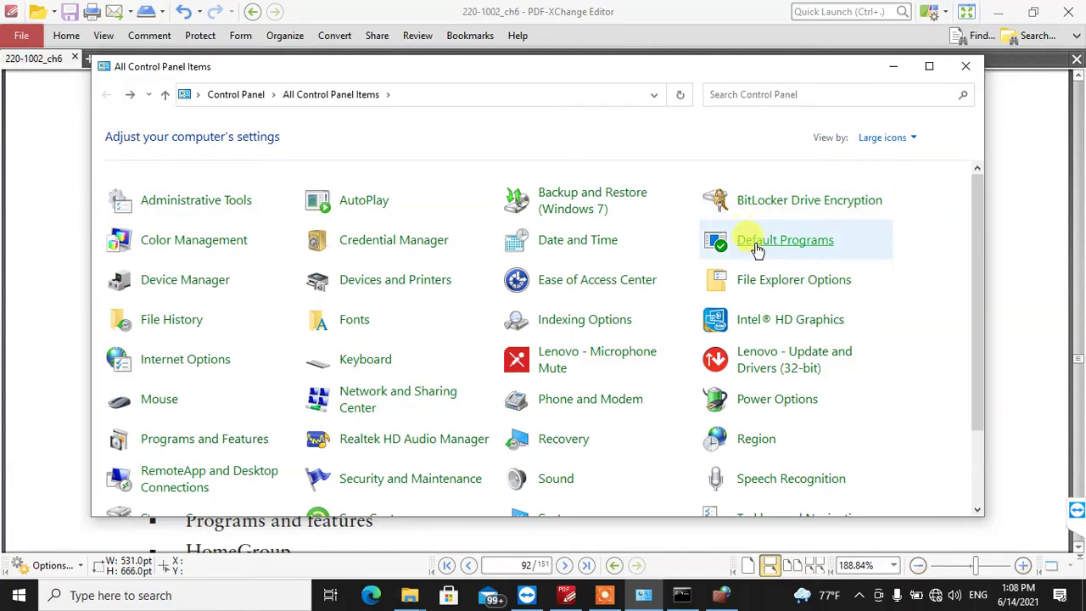
# - Open BitLocker Drive Encryption and expand the removable drive D: to examine its BitLocker option
pyautogui.click(776, 206)
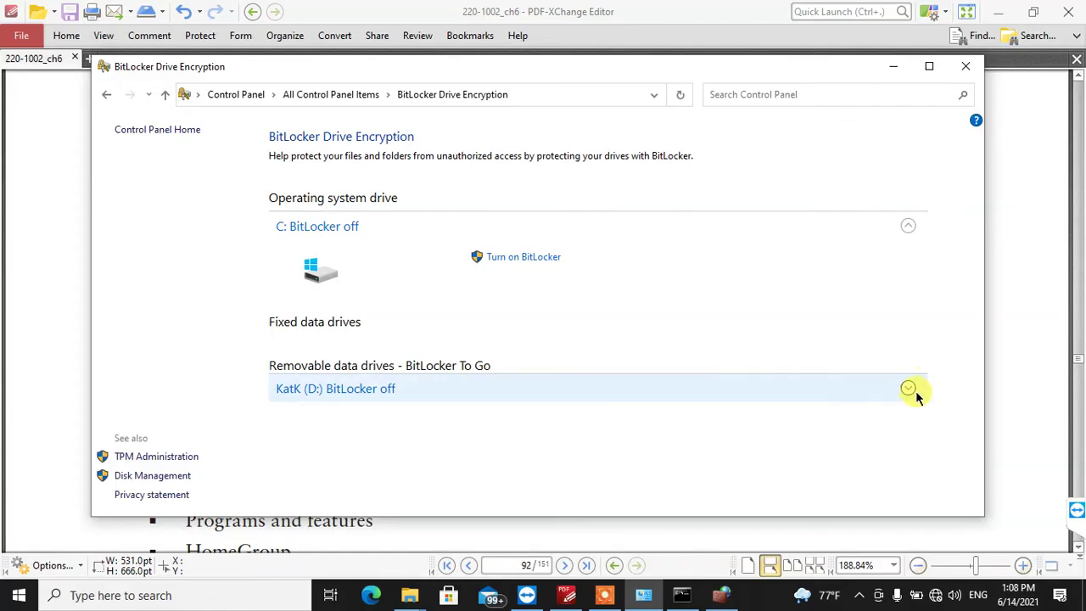
pyautogui.click(911, 392)
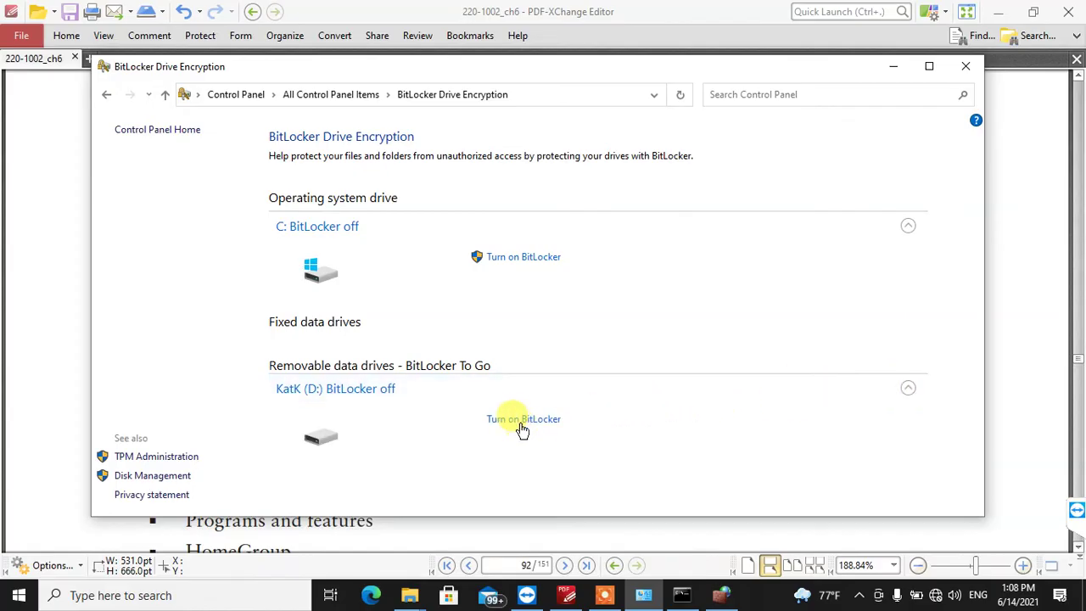
pyautogui.click(906, 391)
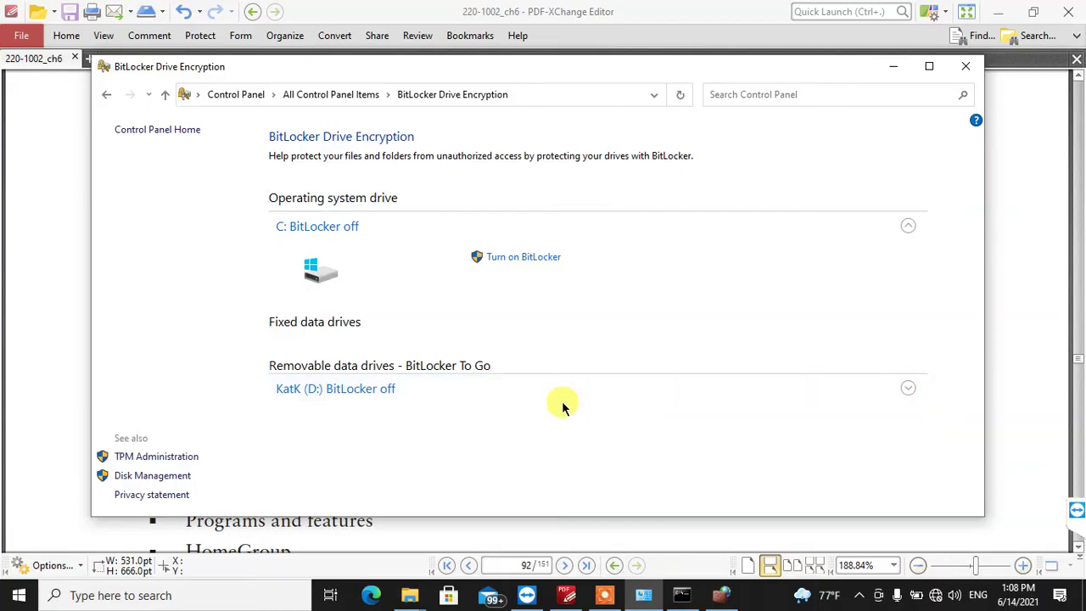
pyautogui.click(906, 390)
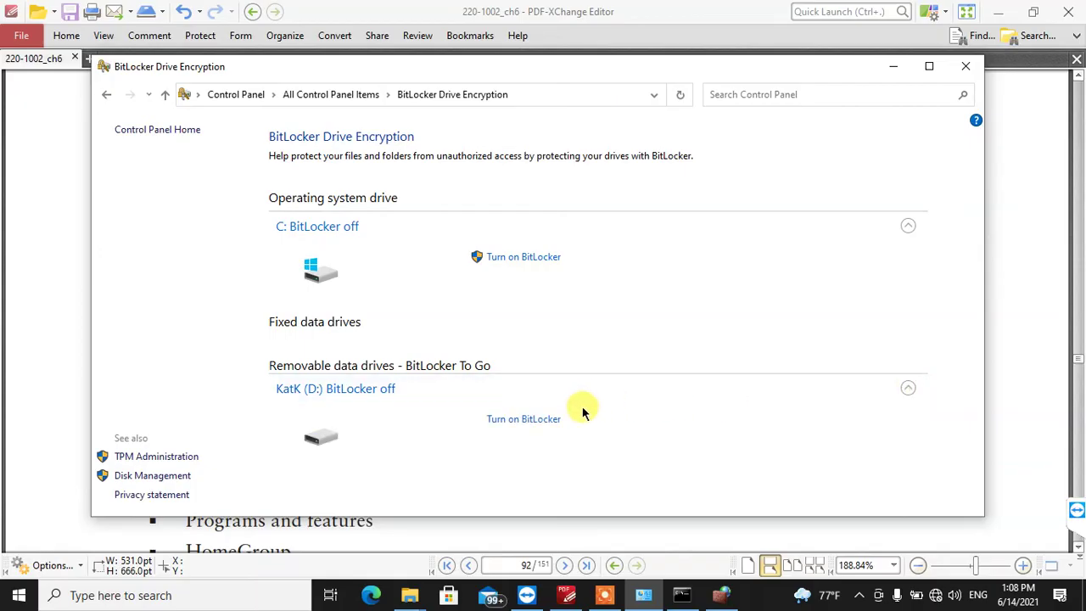
# - Start turning on BitLocker for drive D: and select the option to unlock it with a password
pyautogui.click(521, 419)
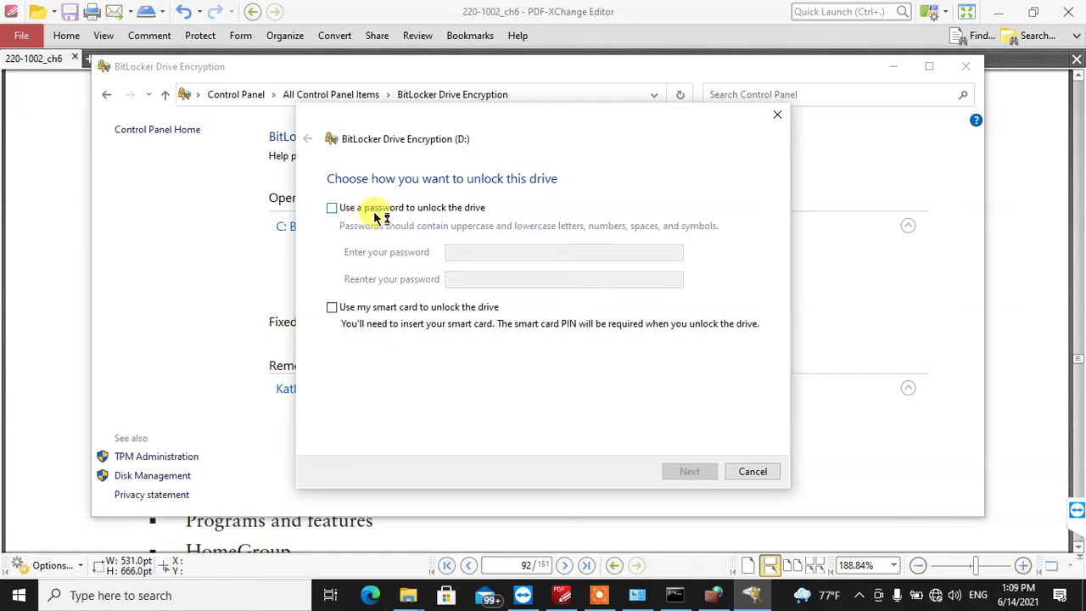
pyautogui.click(331, 208)
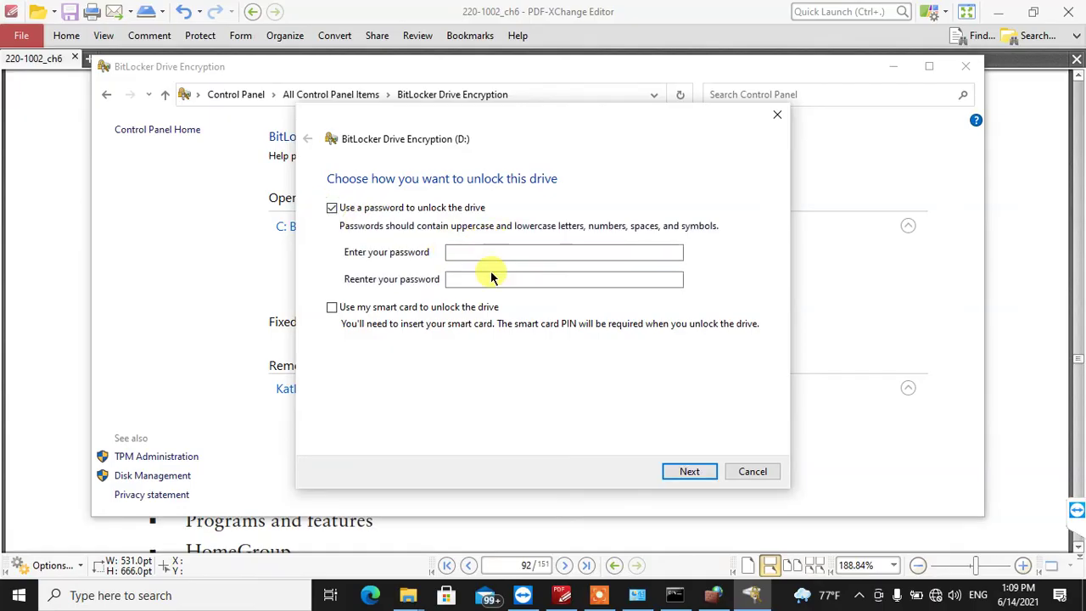
pyautogui.click(488, 278)
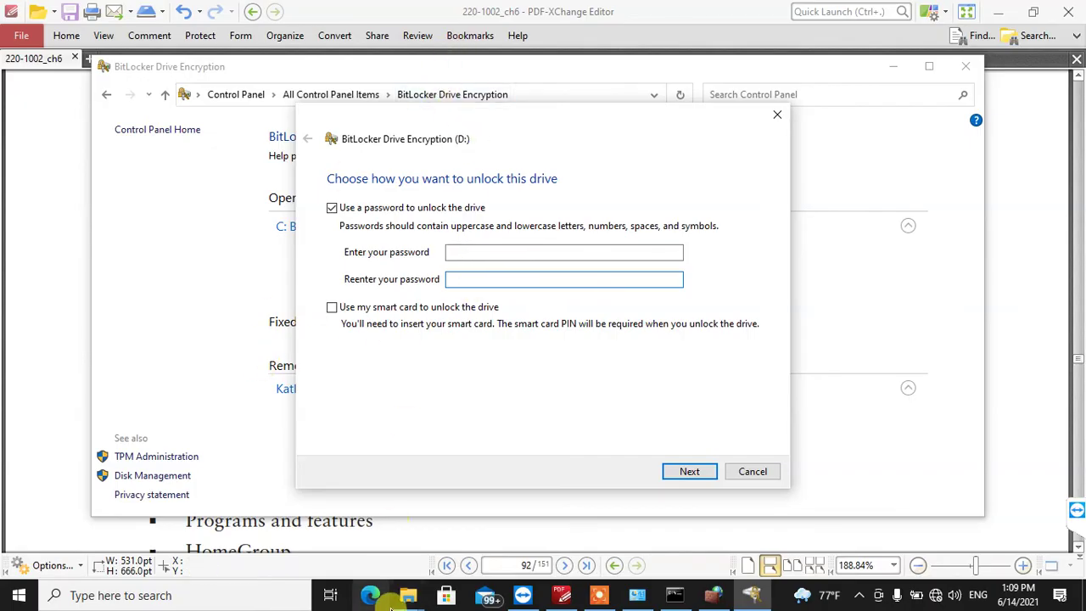
# - Look at drives C: and D: in This PC, then return to the BitLocker setup for D:
pyautogui.click(414, 585)
pyautogui.click(457, 526)
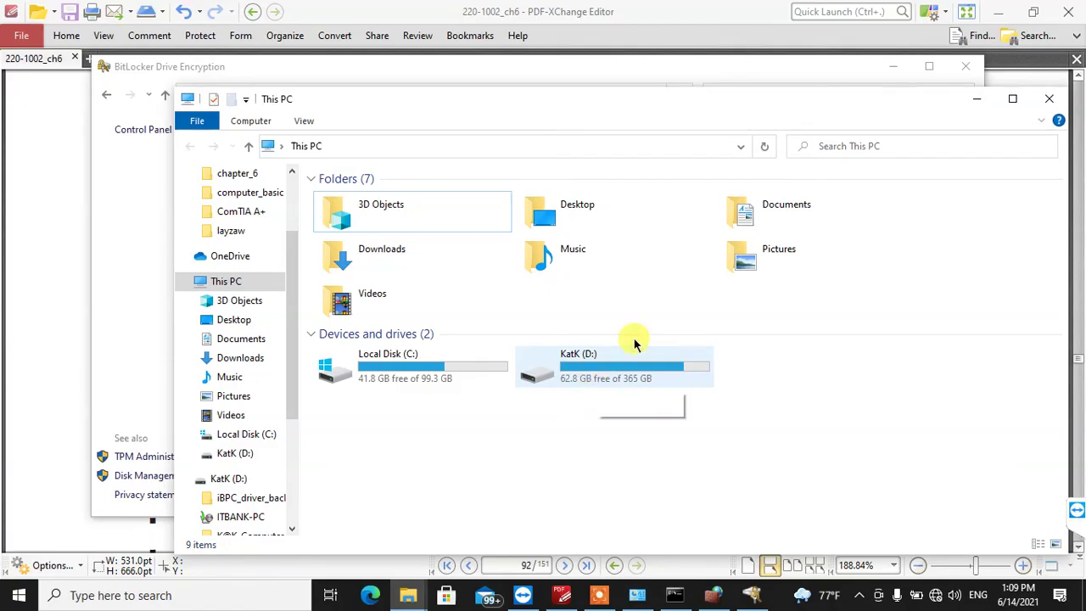
pyautogui.click(975, 100)
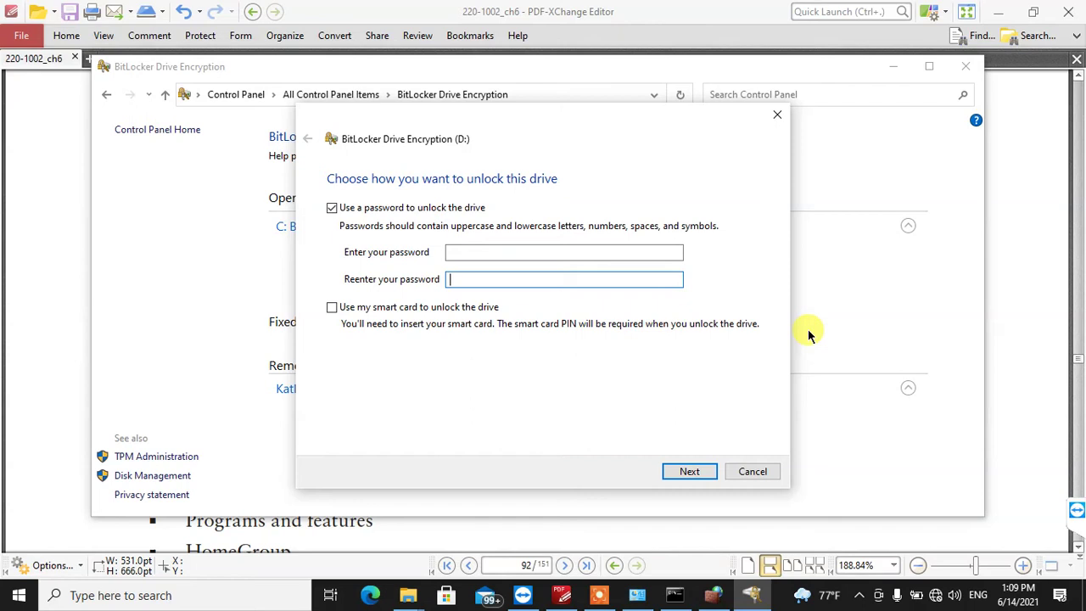
# - Try the smart card and password unlock options for drive D:, leaving both unselected
pyautogui.click(379, 310)
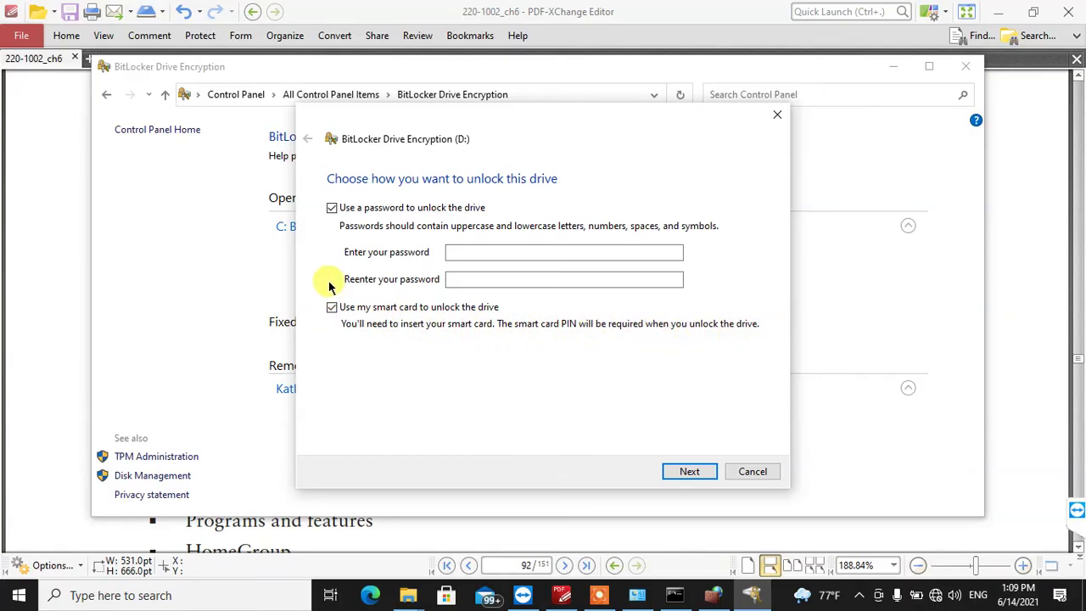
pyautogui.click(331, 208)
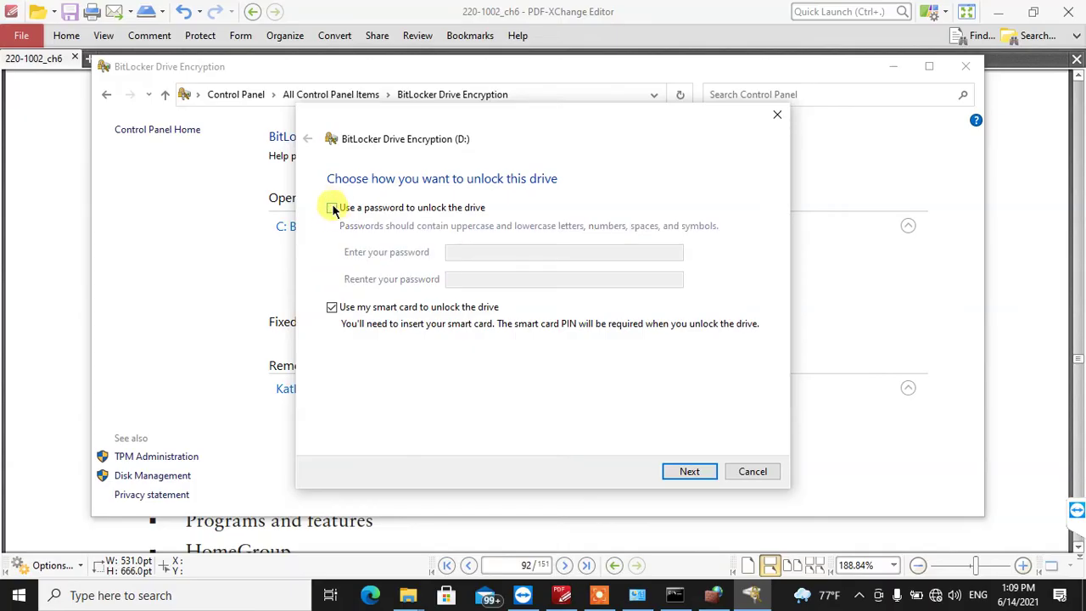
pyautogui.click(336, 308)
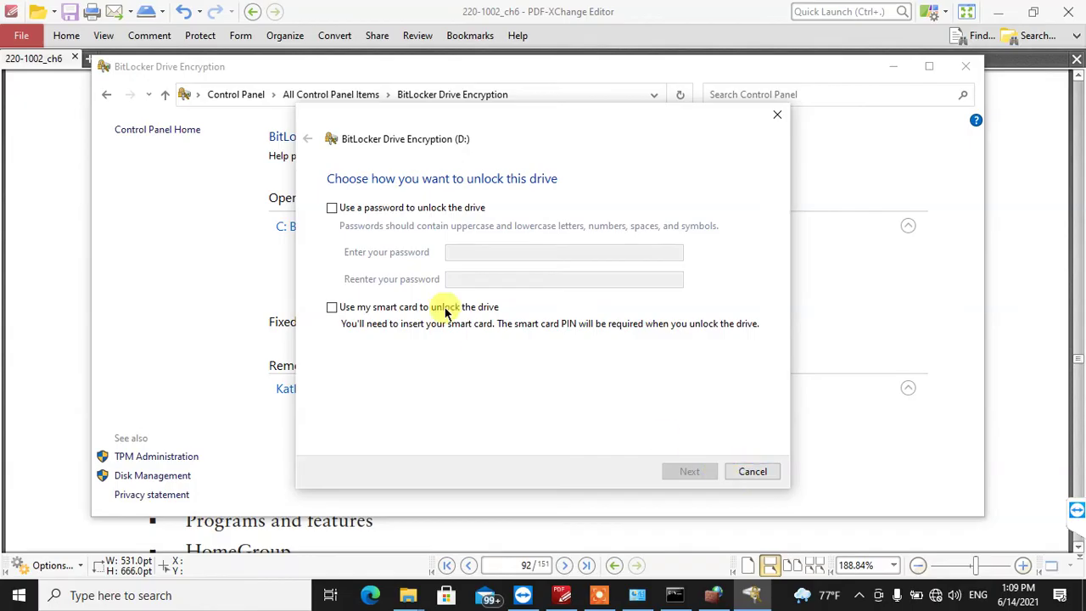
pyautogui.click(331, 207)
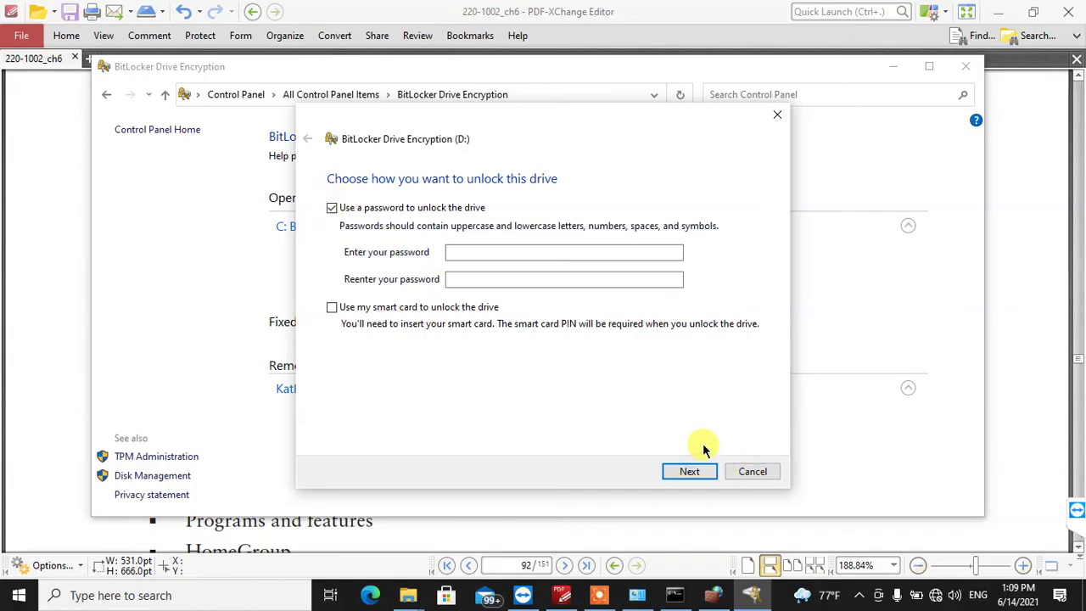
pyautogui.click(331, 208)
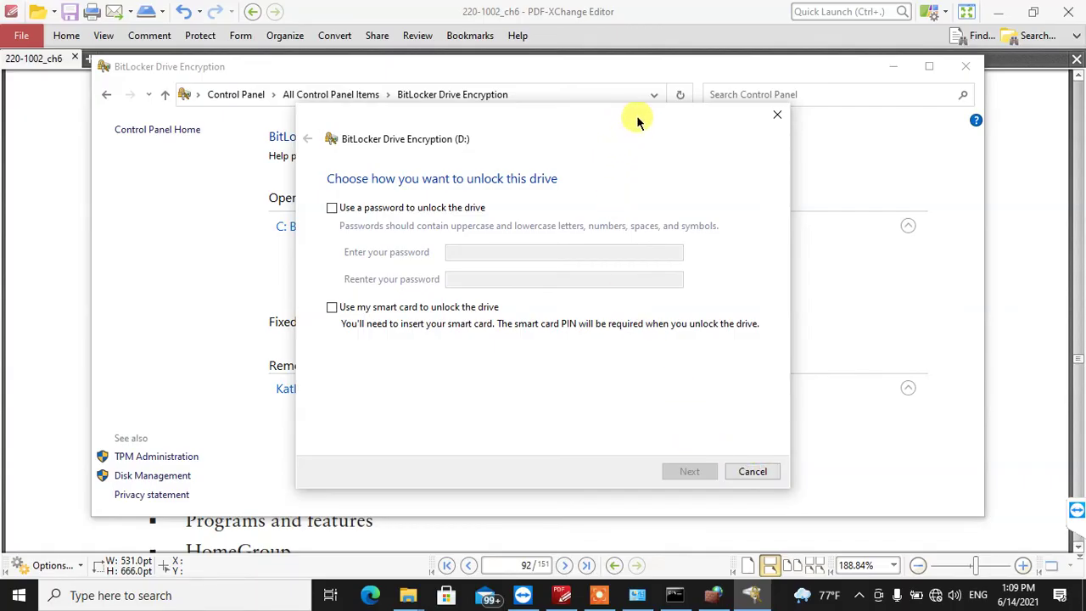
# - Cancel the BitLocker setup for drive D: and close the BitLocker Drive Encryption window
pyautogui.moveTo(631, 121); pyautogui.dragTo(659, 117)
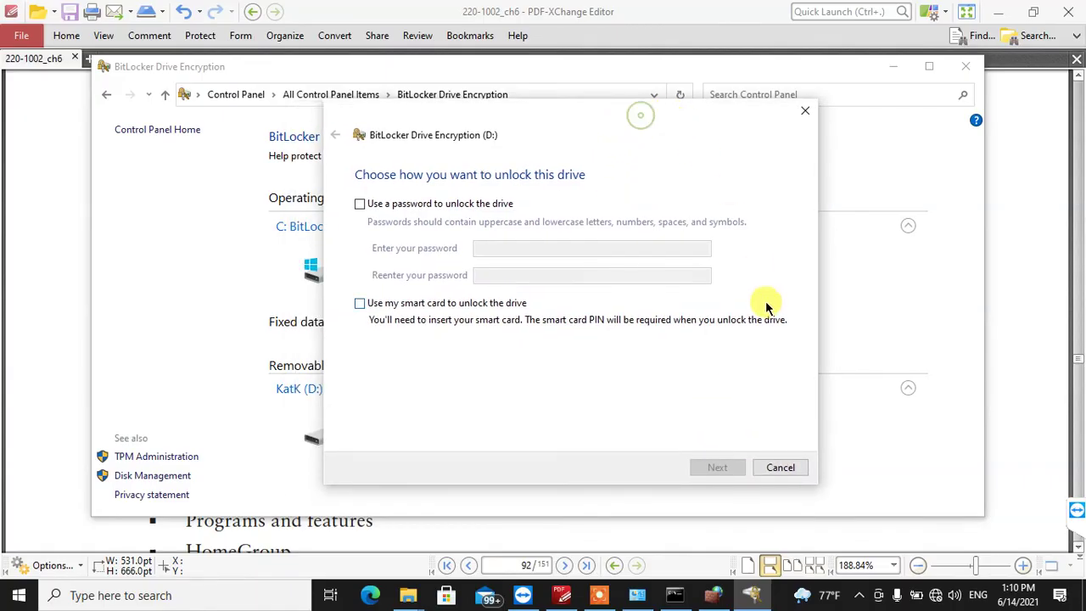
pyautogui.click(766, 468)
pyautogui.click(591, 303)
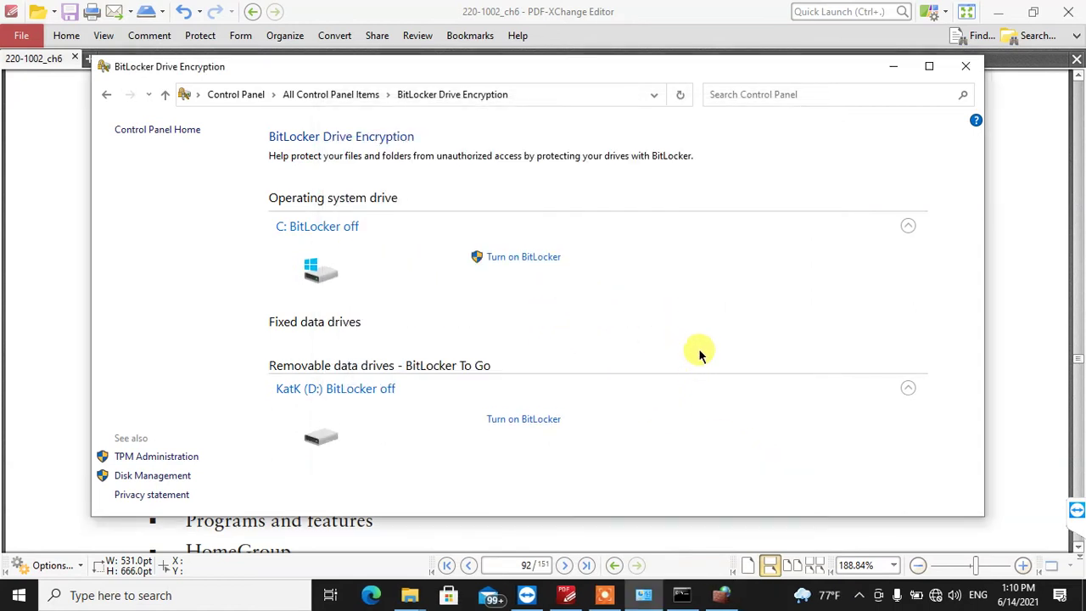
pyautogui.click(965, 67)
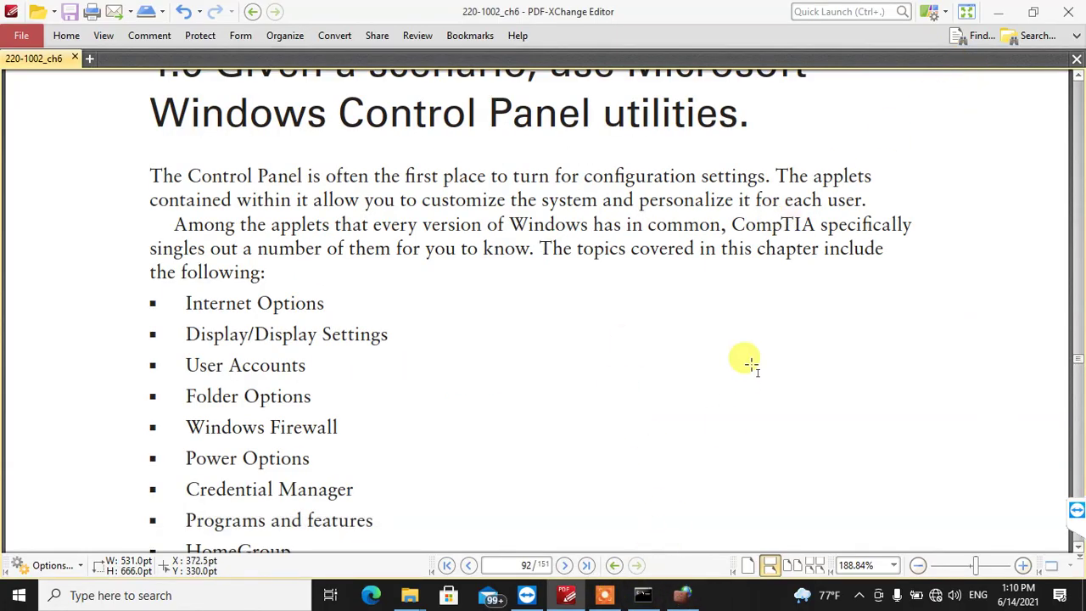
# - Open All Control Panel Items by running the control command
pyautogui.press('super+r')
pyautogui.write('contero')
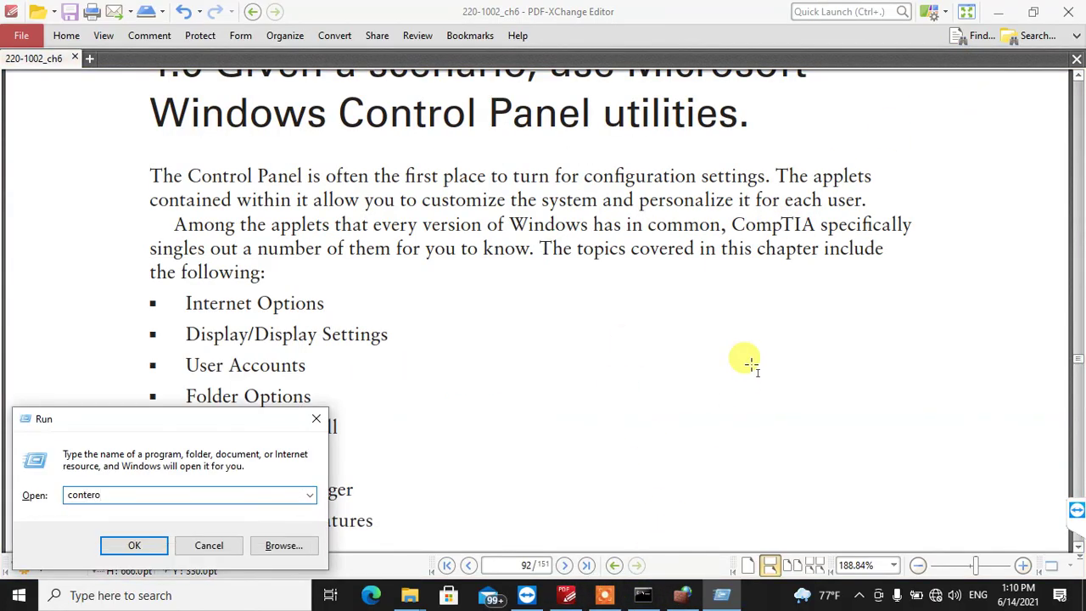
pyautogui.press('BackSpace')
pyautogui.press('BackSpace')
pyautogui.press('BackSpace')
pyautogui.write('rol')
pyautogui.press('Return')
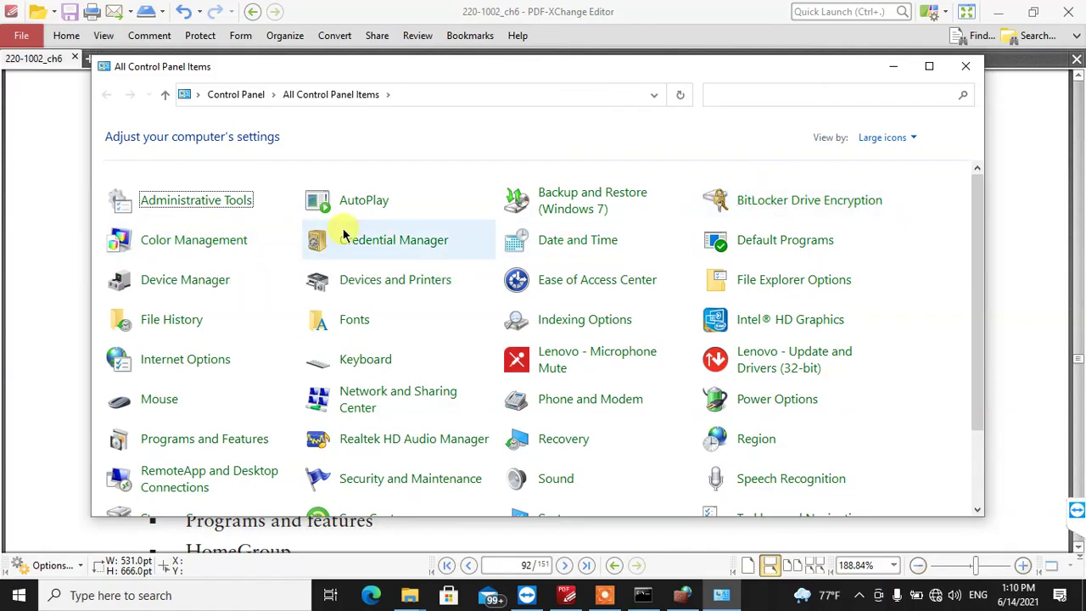
# - View the Credential Manager applet, then open Default Programs and minimize its window
pyautogui.click(402, 242)
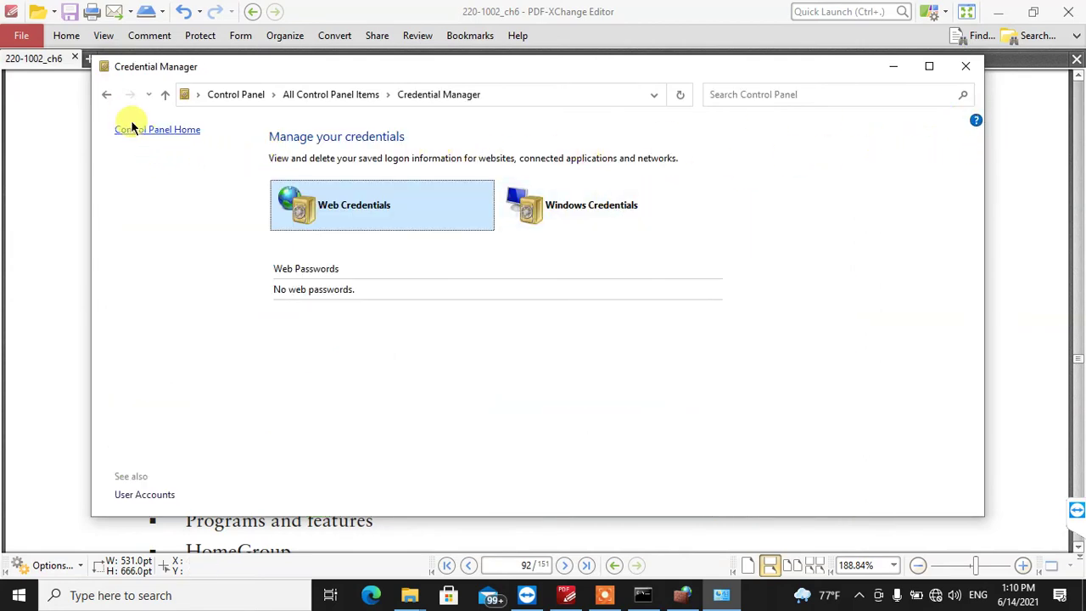
pyautogui.click(100, 95)
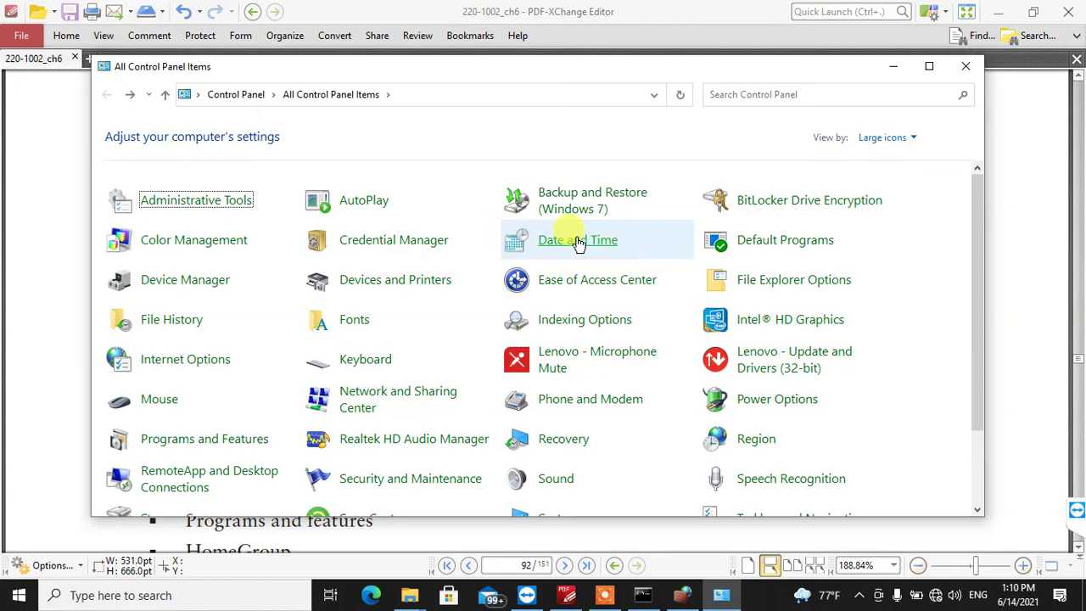
pyautogui.click(792, 242)
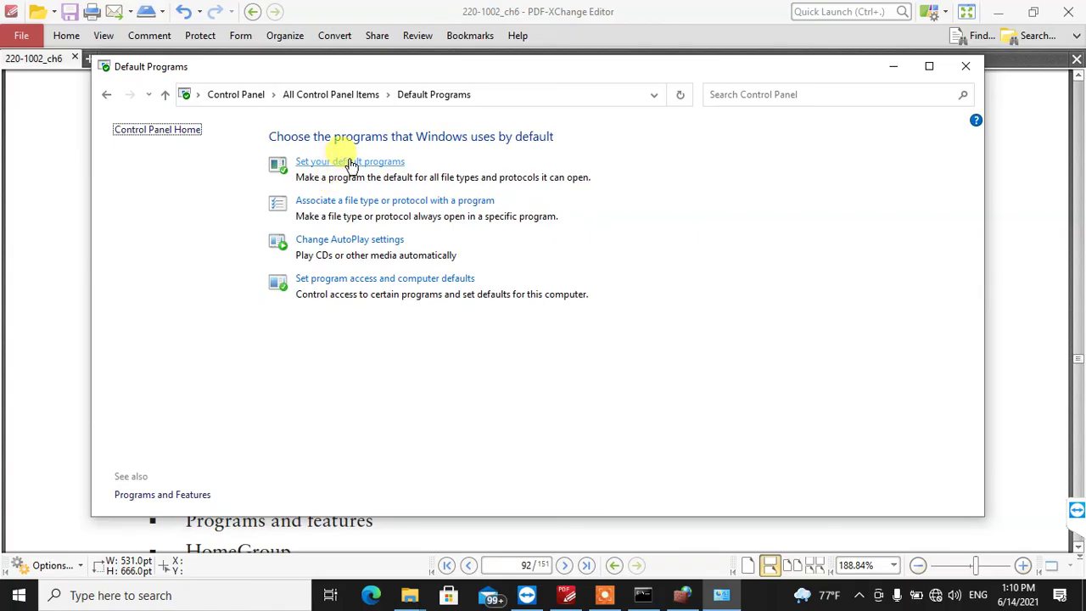
pyautogui.click(894, 65)
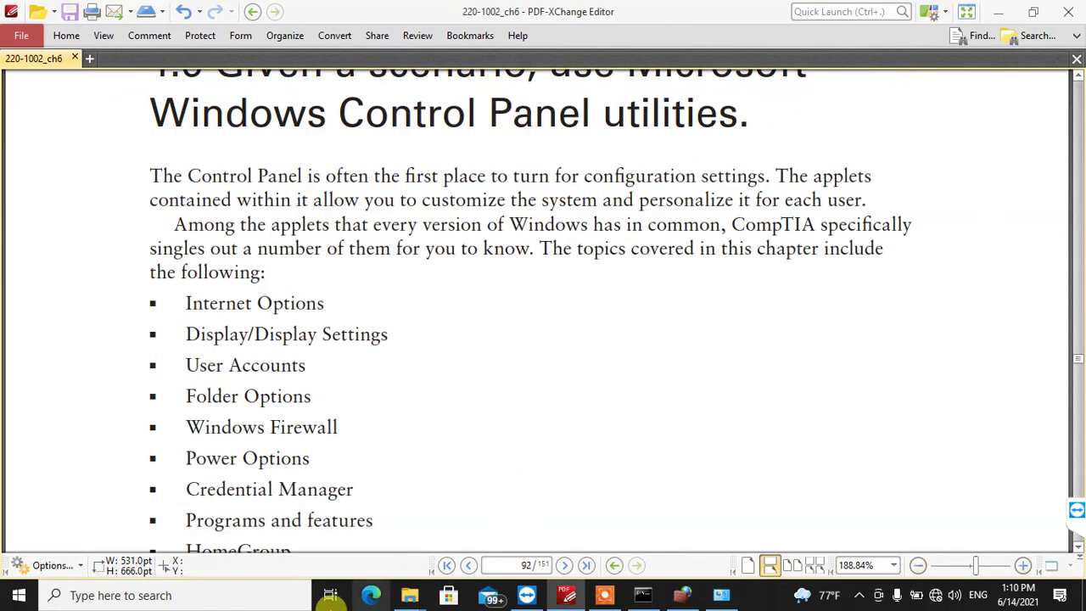
# - Check the default opening program in the properties of the How to Format a Drive WEBM video in chapter_6, then return to Default Programs
pyautogui.moveTo(409, 595)
pyautogui.click(361, 520)
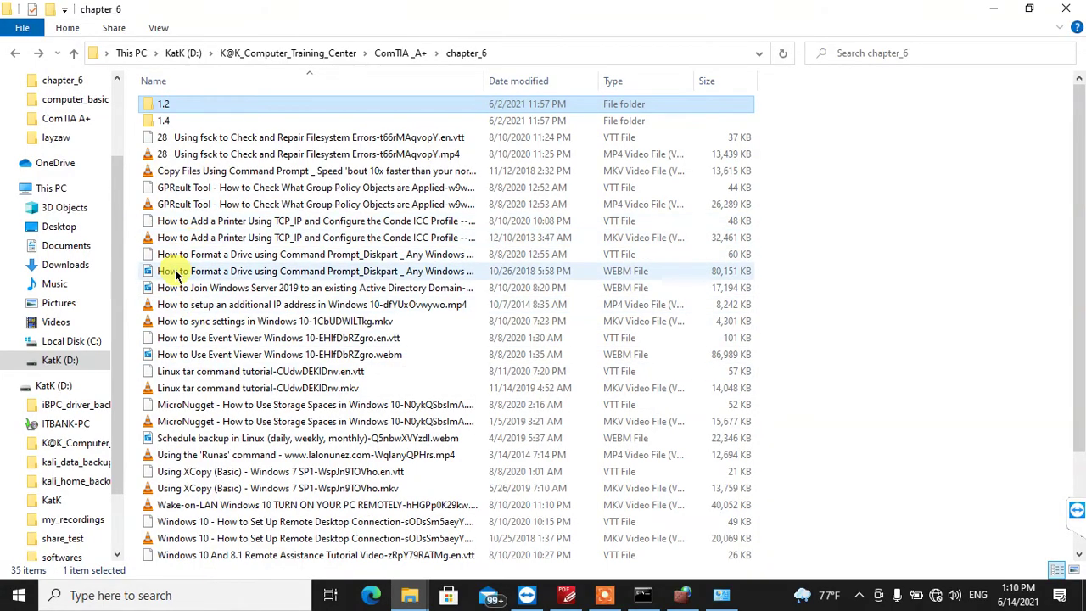
pyautogui.rightClick(175, 276)
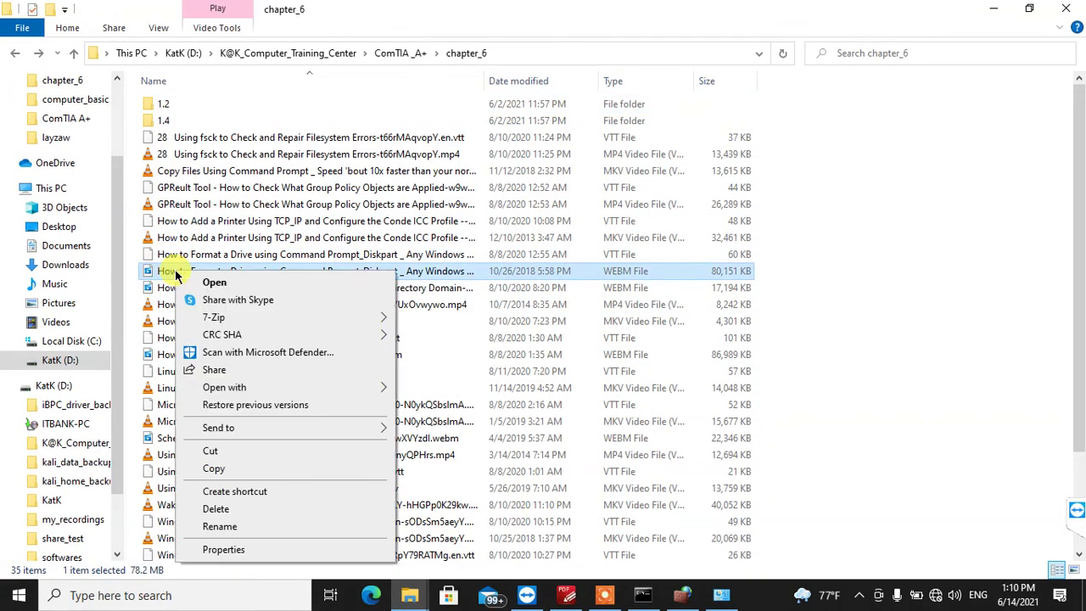
pyautogui.click(217, 549)
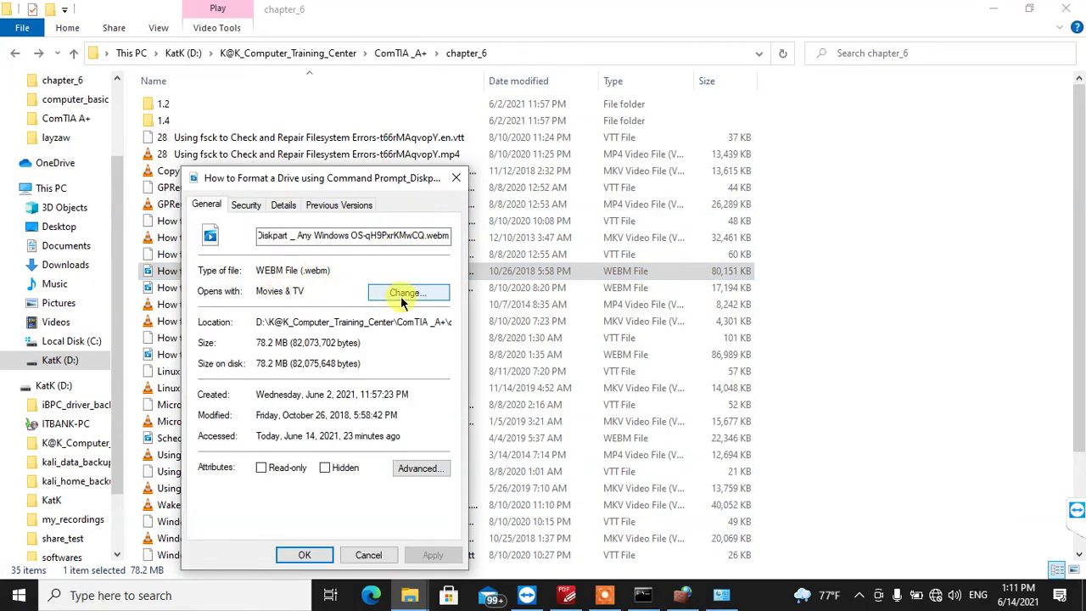
pyautogui.click(367, 554)
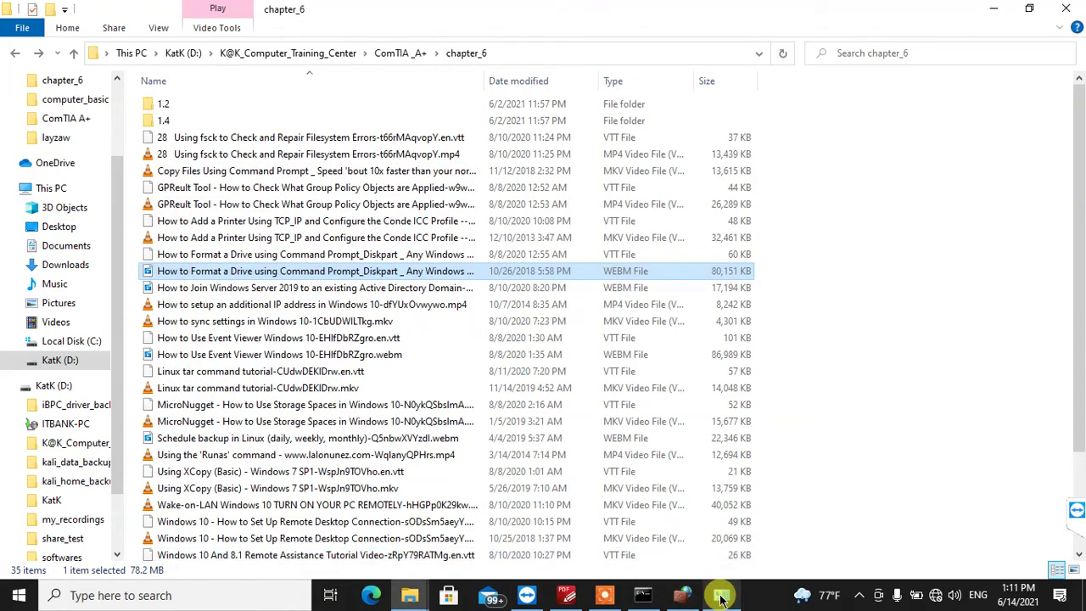
pyautogui.moveTo(722, 599)
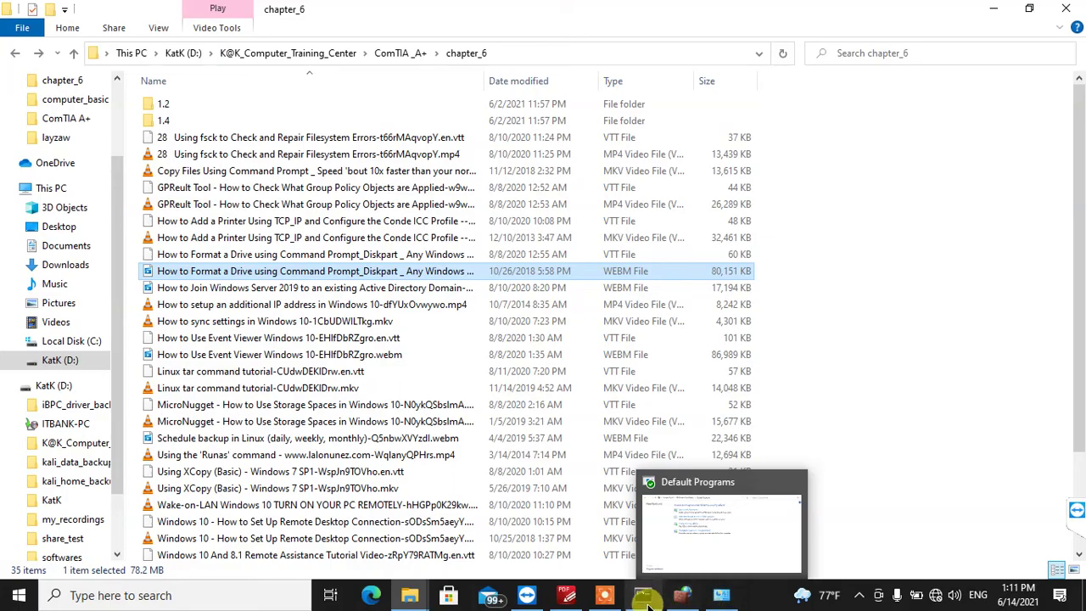
pyautogui.click(722, 599)
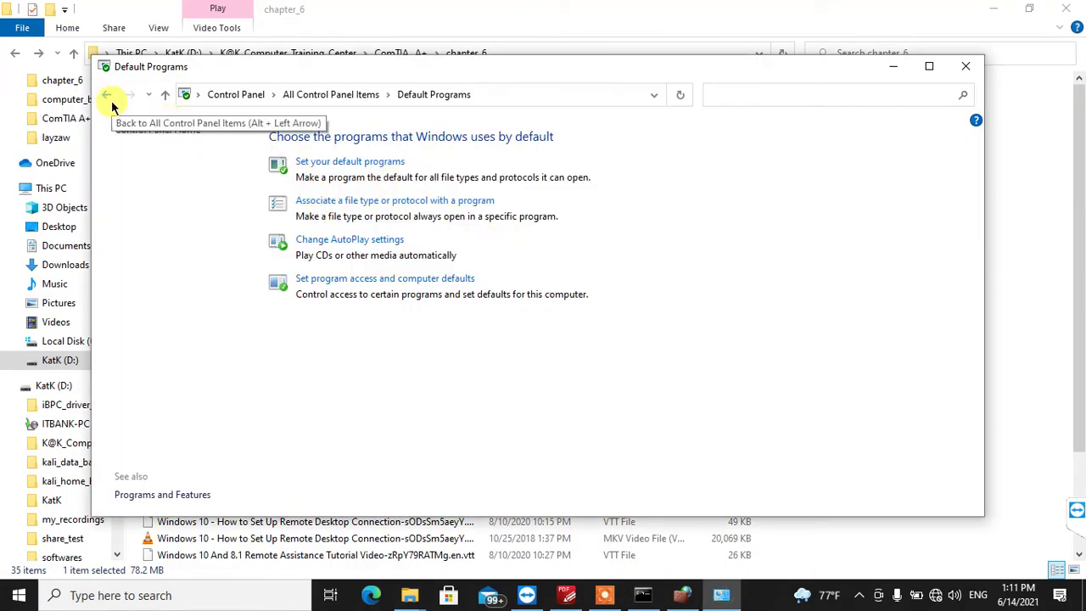
# - Return from Default Programs to All Control Panel Items and open the Ease of Access Center
pyautogui.click(127, 132)
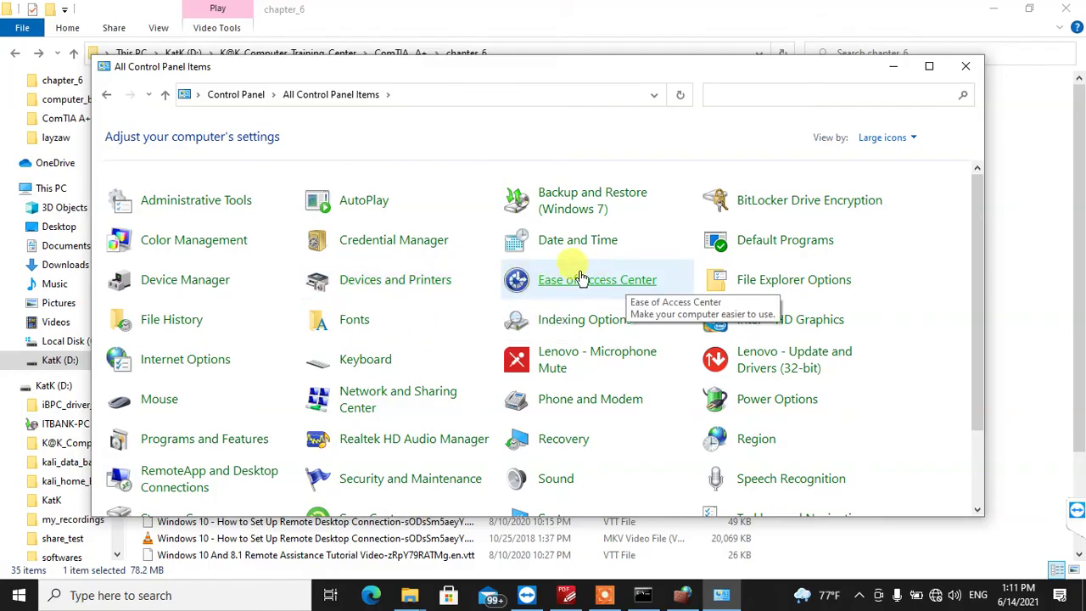
pyautogui.click(616, 285)
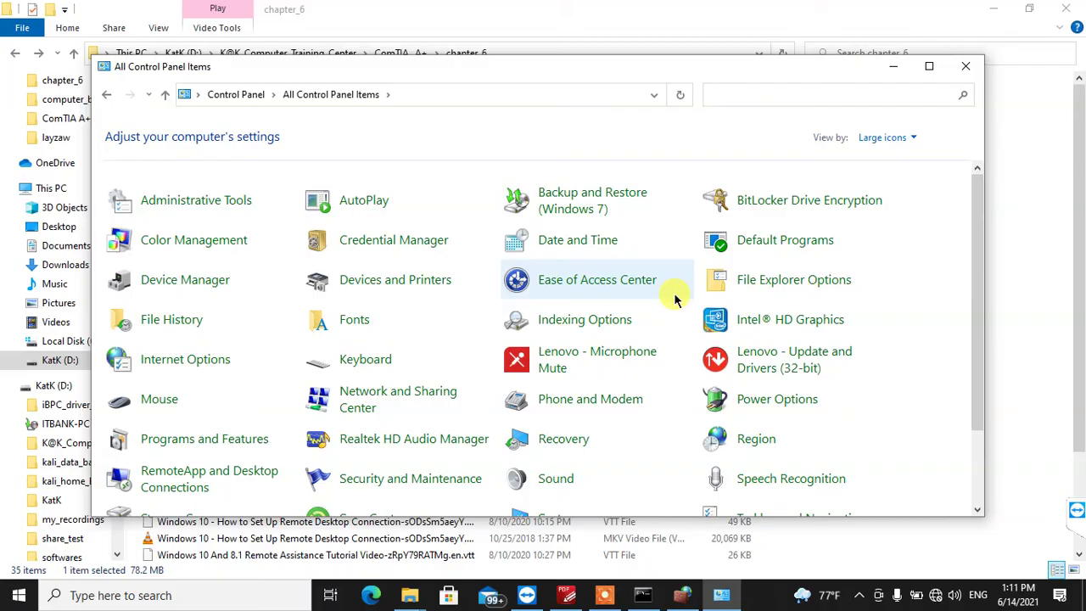
pyautogui.click(602, 287)
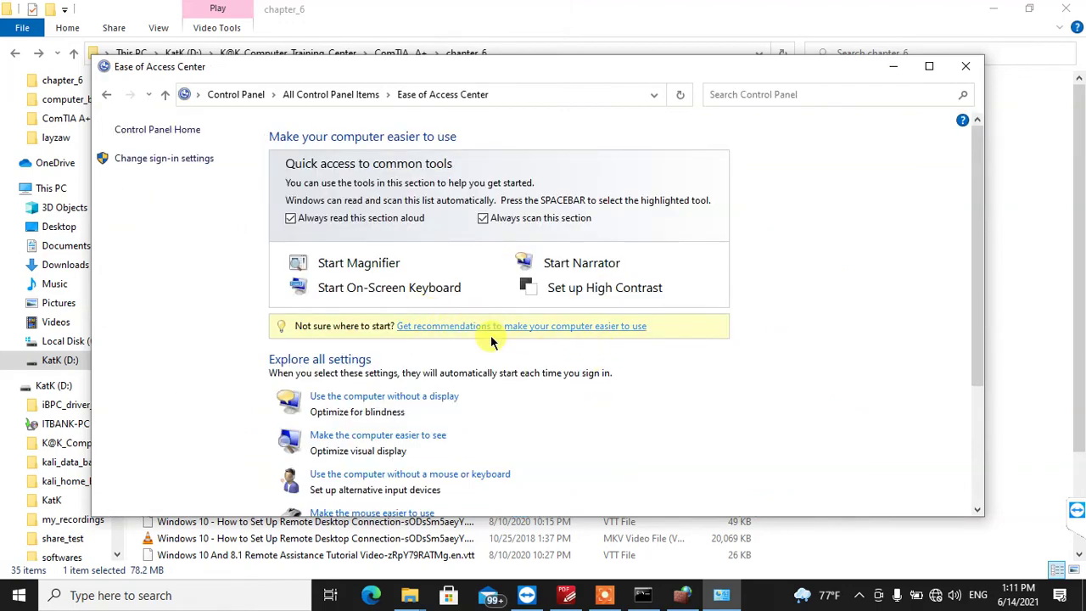
# - Reopen the Ease of Access Center, turn off Always read this section aloud, and return to All Control Panel Items
pyautogui.click(164, 129)
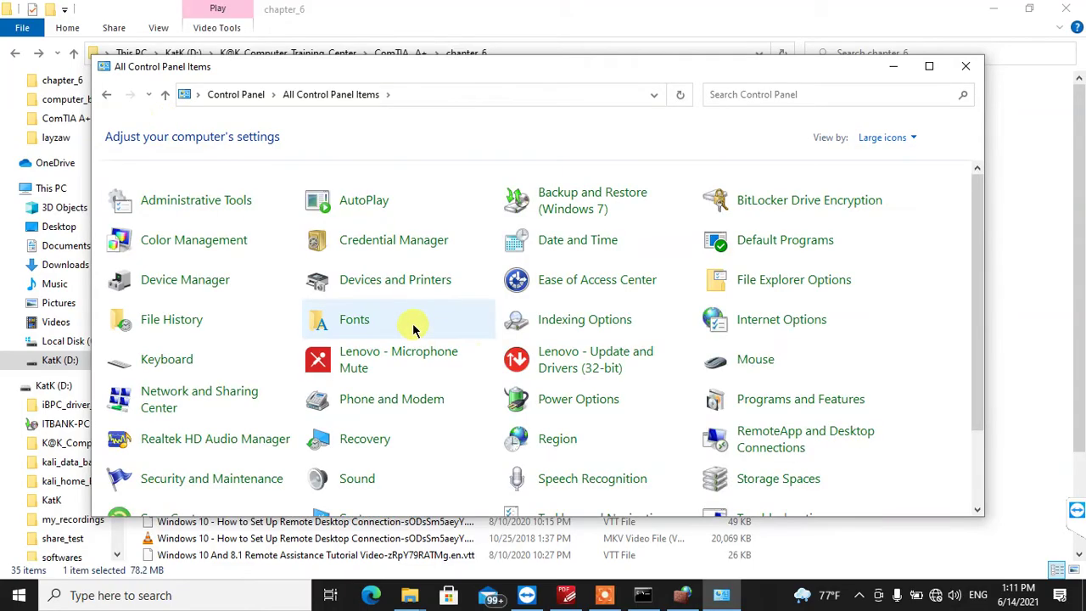
pyautogui.click(585, 283)
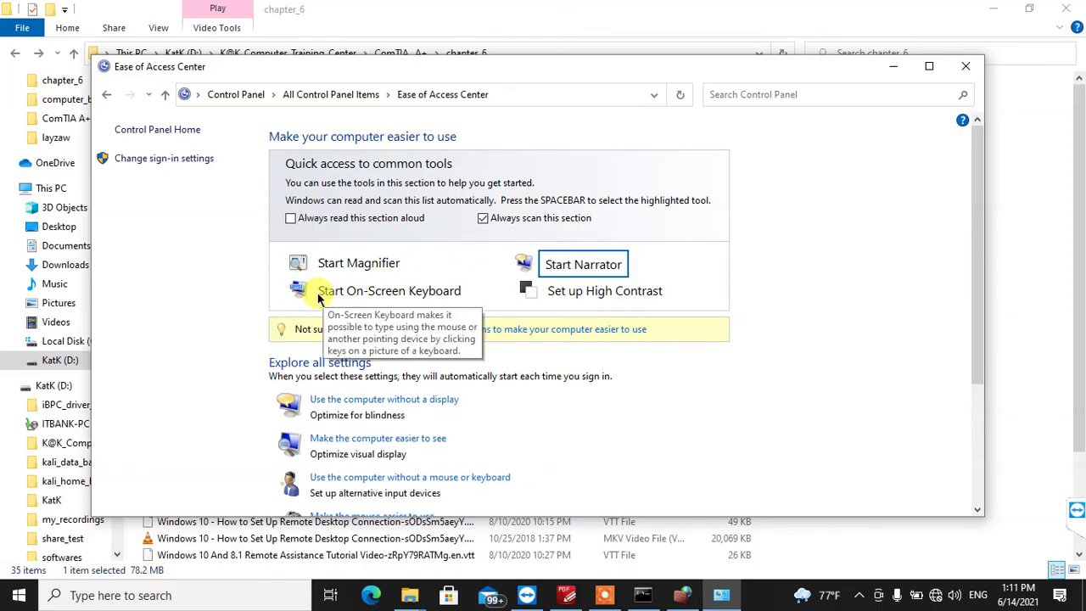
pyautogui.click(149, 130)
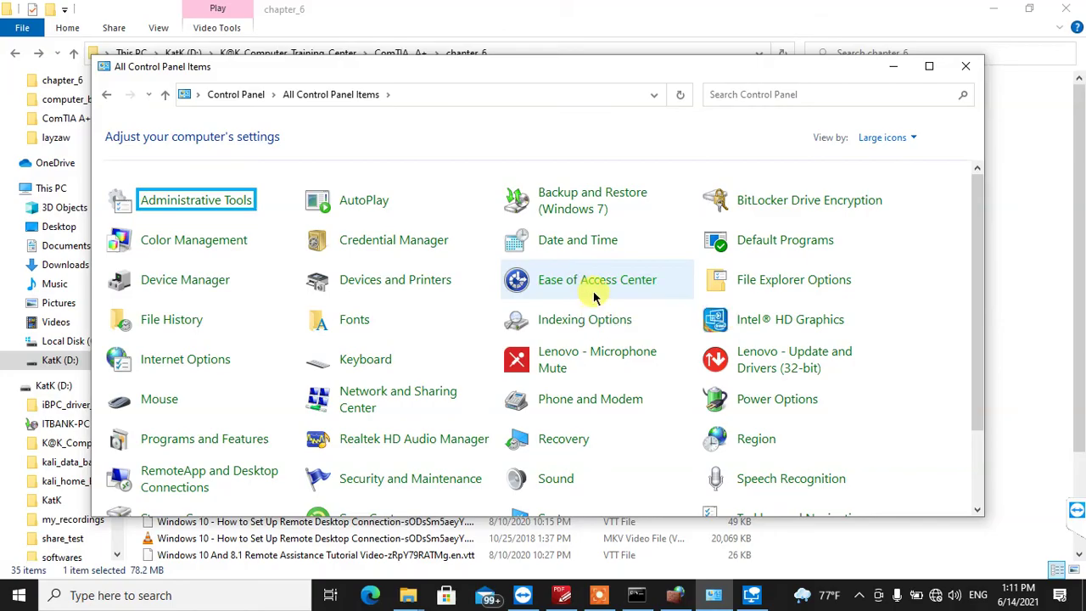
# - Turn off Always scan this section in the Ease of Access Center and return to All Control Panel Items
pyautogui.click(600, 281)
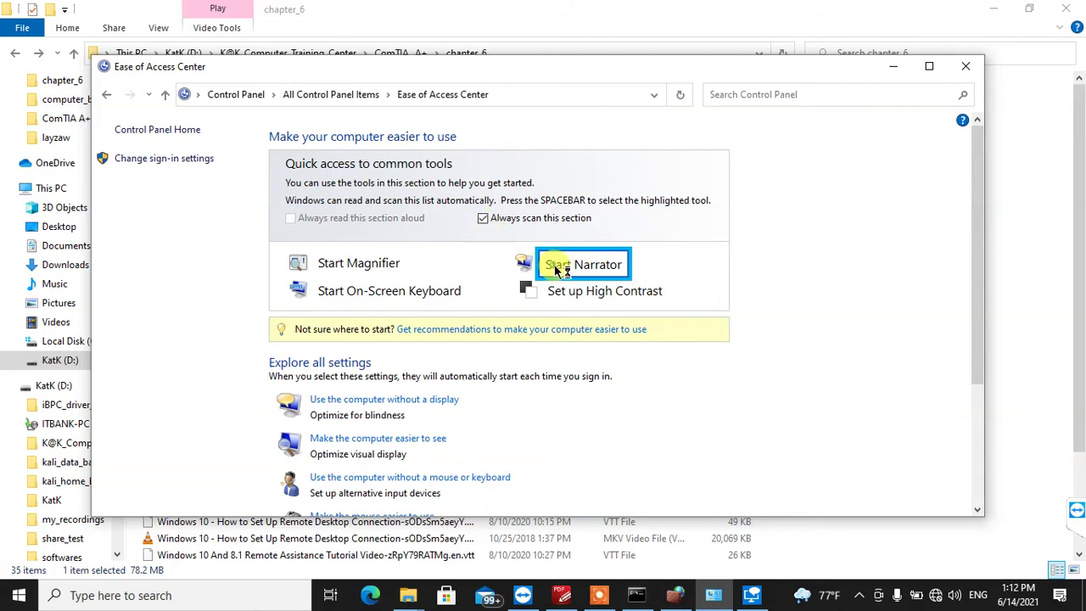
pyautogui.click(483, 218)
pyautogui.click(176, 131)
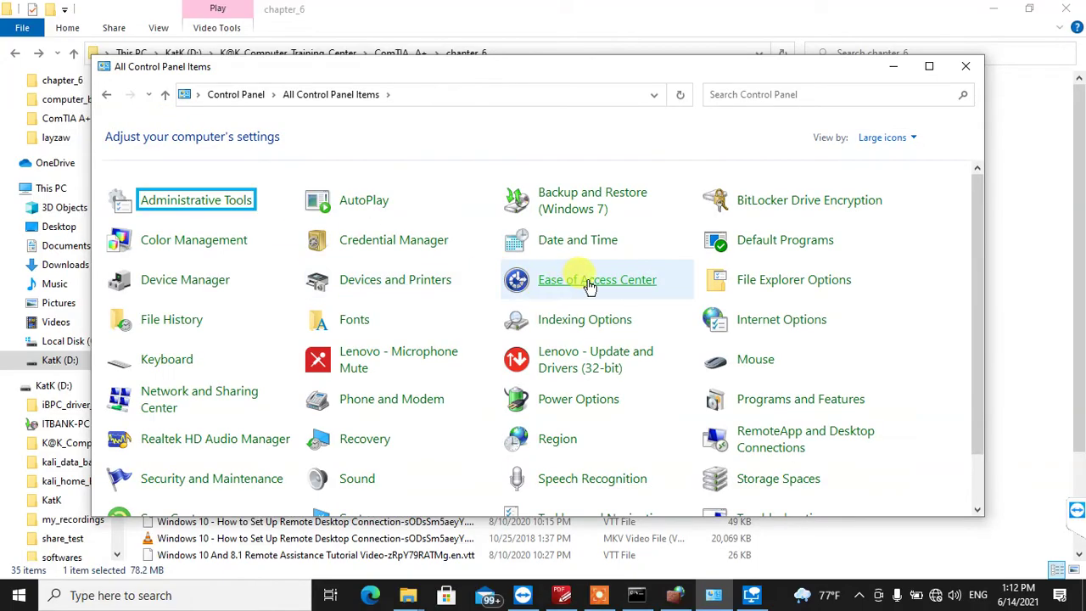
# - Turn Always scan this section back on in the Ease of Access Center and look over the page
pyautogui.click(594, 291)
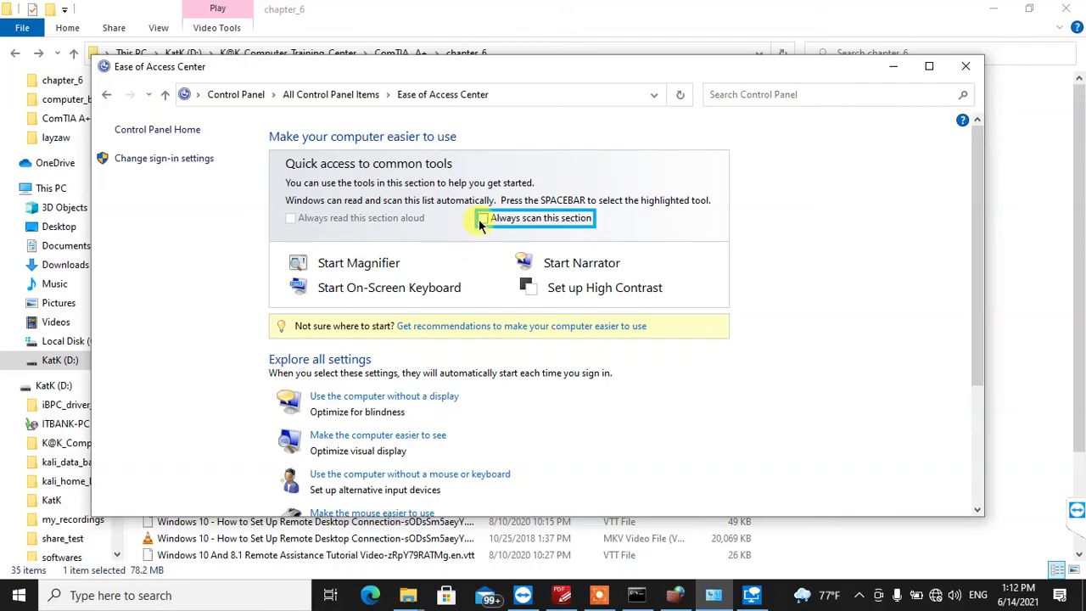
pyautogui.click(482, 219)
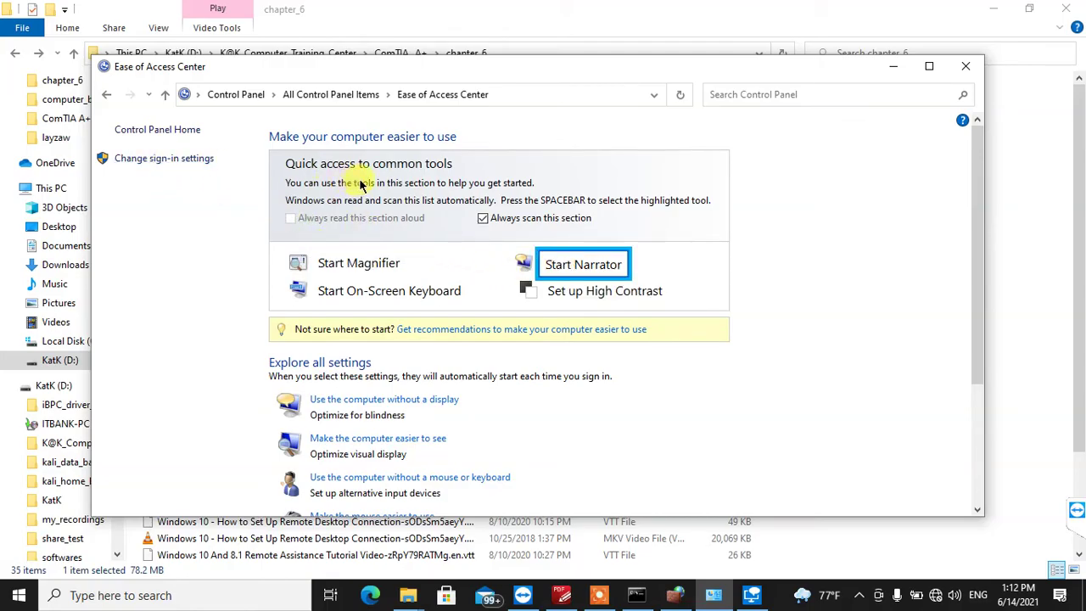
pyautogui.scroll(-2, 407, 339)
pyautogui.scroll(1, 382, 358)
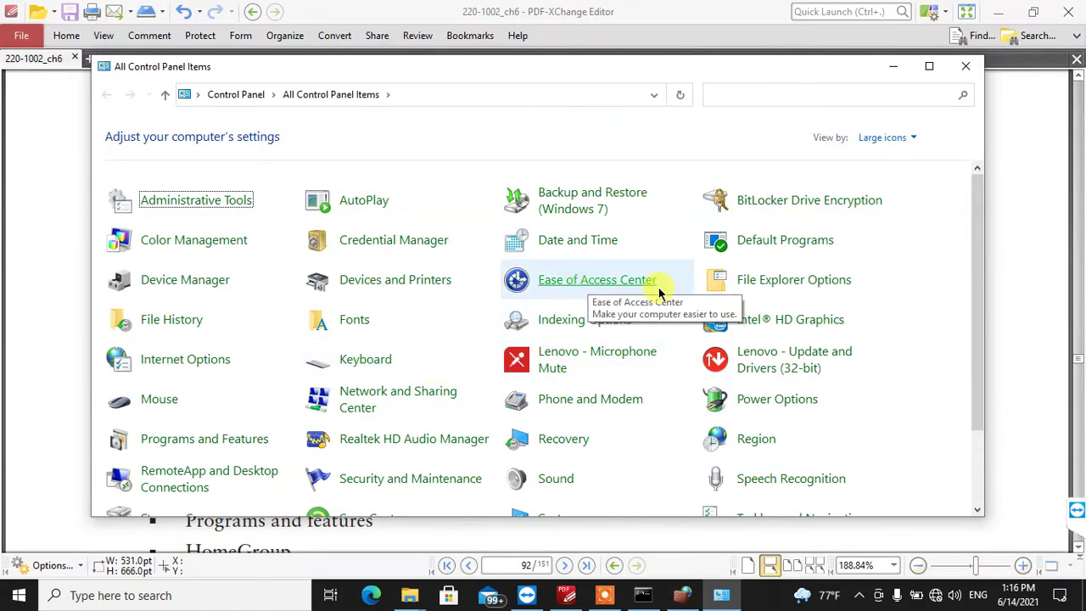
# - Open File Explorer Options and select Open each folder in its own window
pyautogui.click(788, 278)
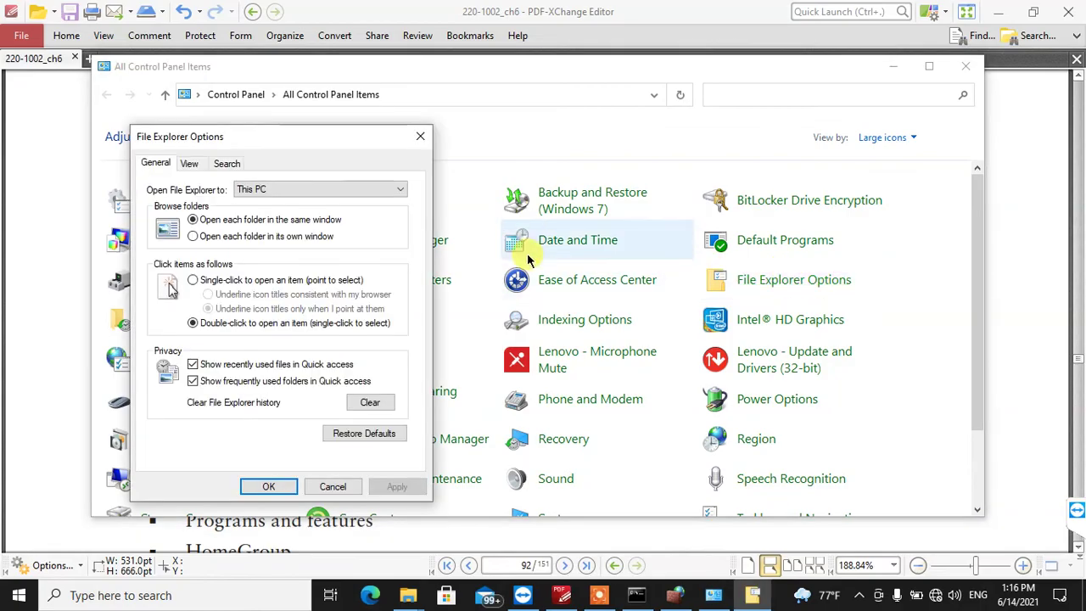
pyautogui.moveTo(262, 140); pyautogui.dragTo(287, 122)
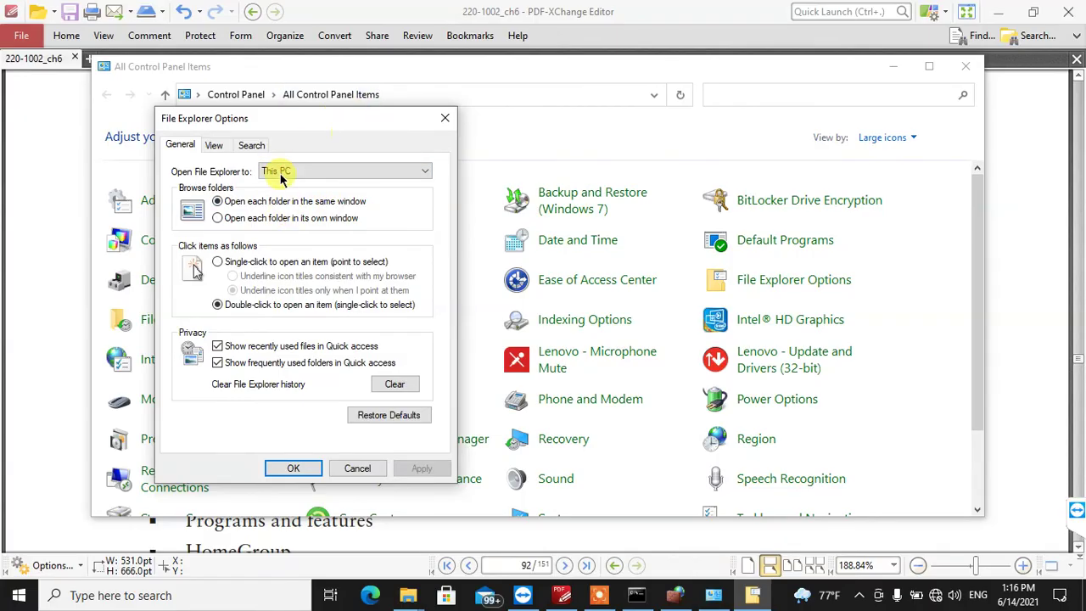
pyautogui.click(231, 219)
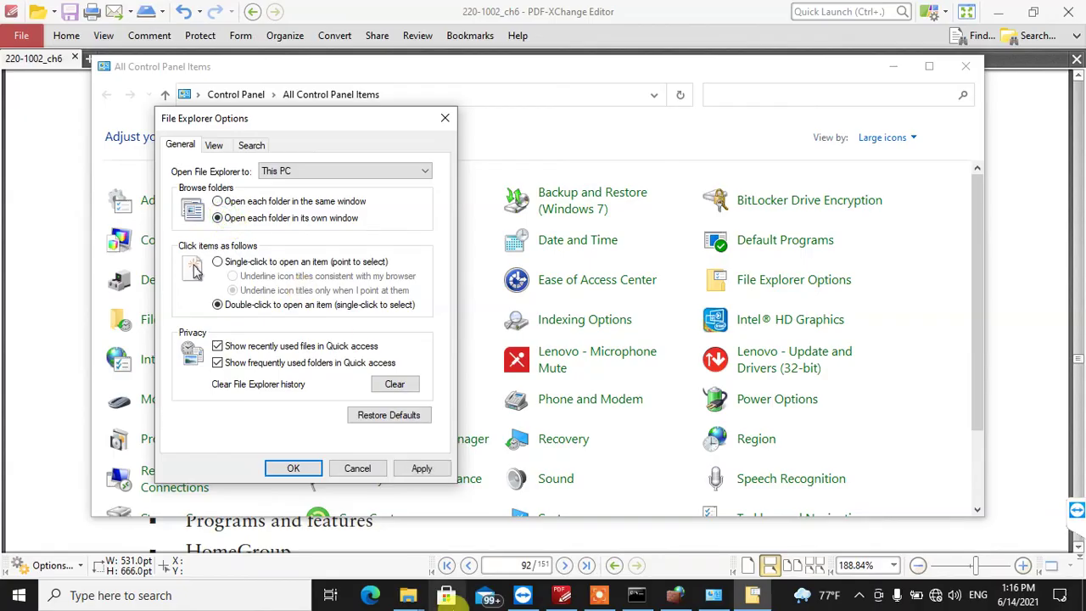
# - Open the kali_data_backup folder on drive D: in a new File Explorer window to see how folders open
pyautogui.click(407, 595)
pyautogui.click(429, 562)
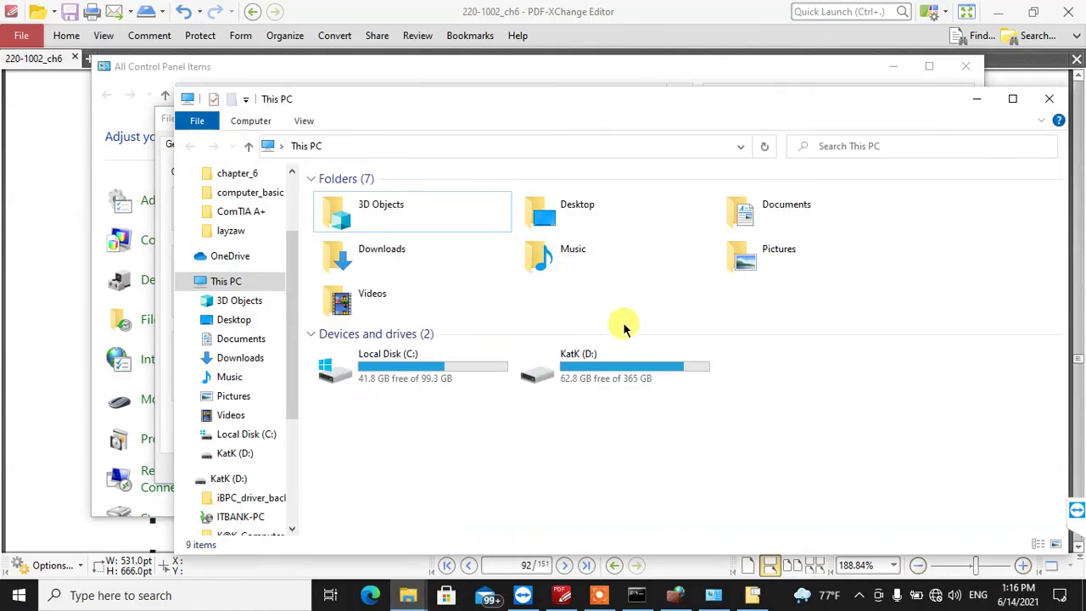
pyautogui.doubleClick(538, 370)
pyautogui.moveTo(492, 106); pyautogui.dragTo(529, 99)
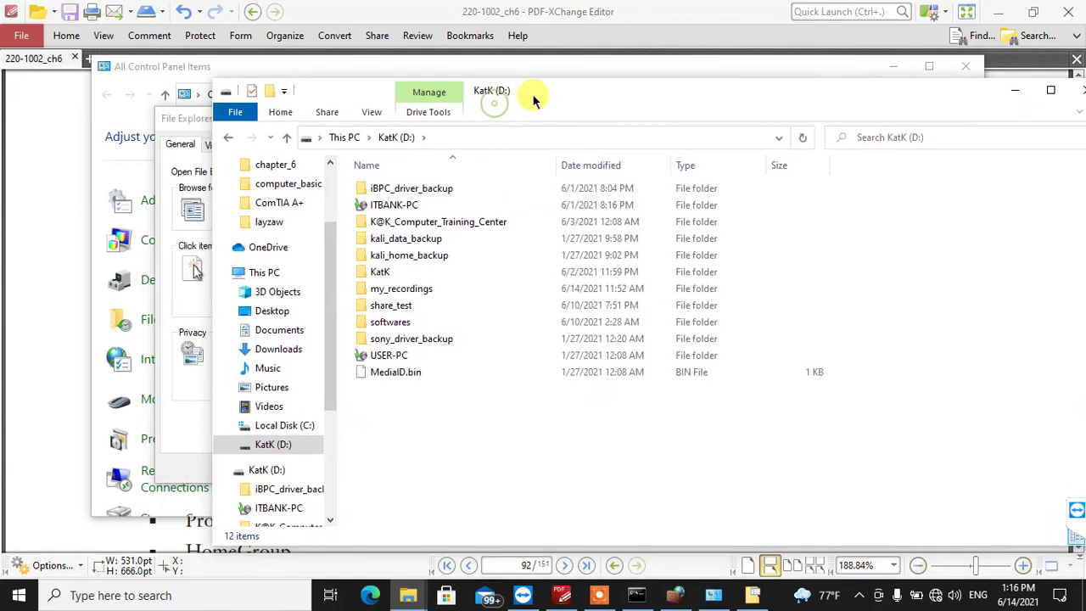
pyautogui.doubleClick(412, 241)
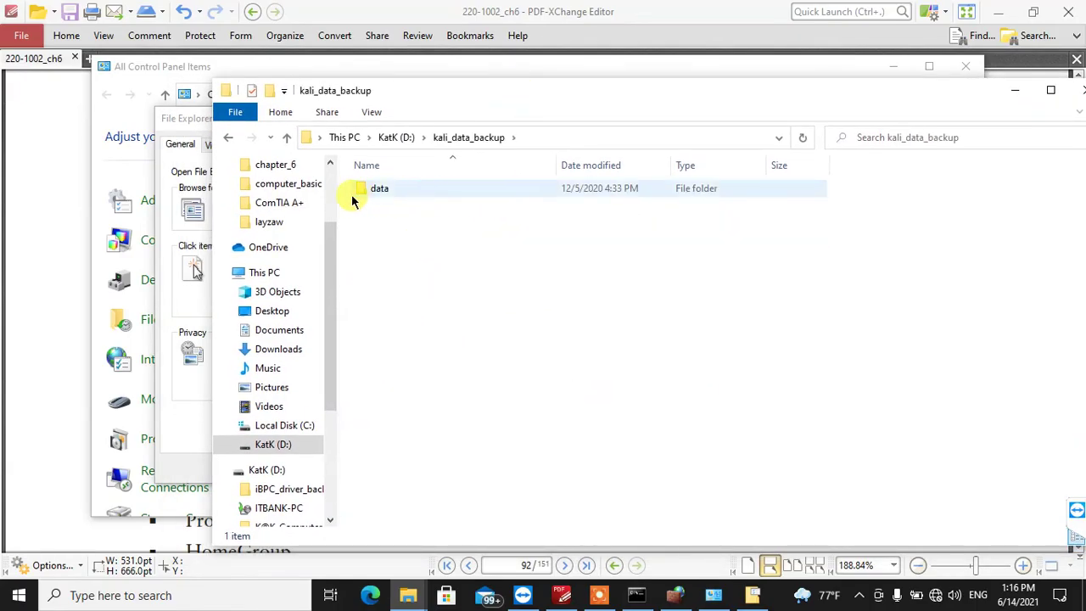
# - Apply the own-window folder setting, test it by opening the data folder in kali_data_backup, and close the resulting window
pyautogui.click(170, 119)
pyautogui.click(421, 469)
pyautogui.click(472, 98)
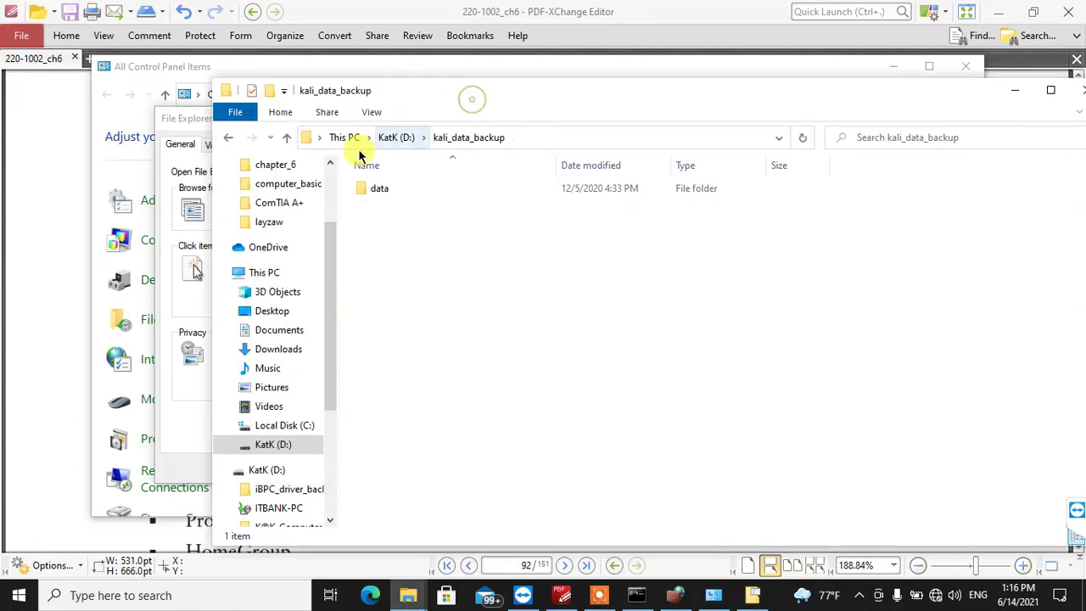
pyautogui.click(395, 183)
pyautogui.doubleClick(388, 188)
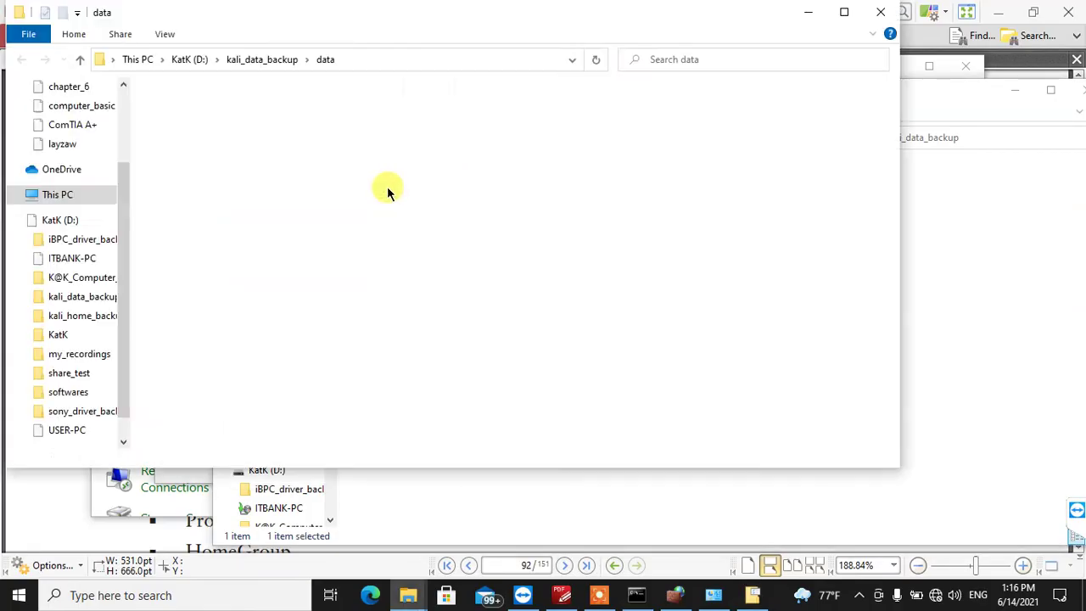
pyautogui.click(880, 12)
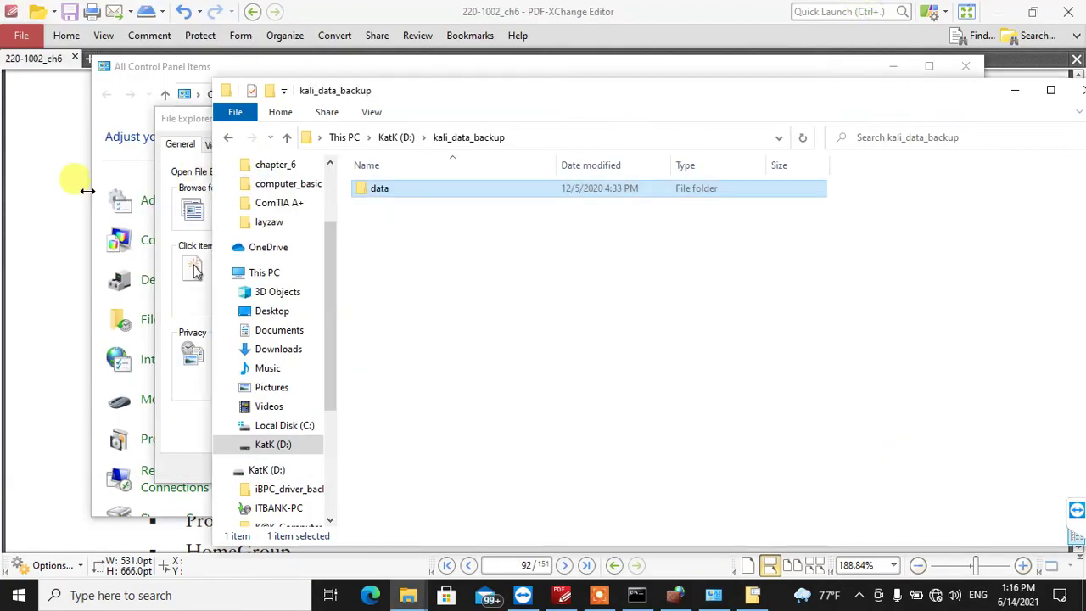
# - Set folders back to opening in the same window and bring up the Hide extensions for known file types setting
pyautogui.click(176, 127)
pyautogui.click(218, 201)
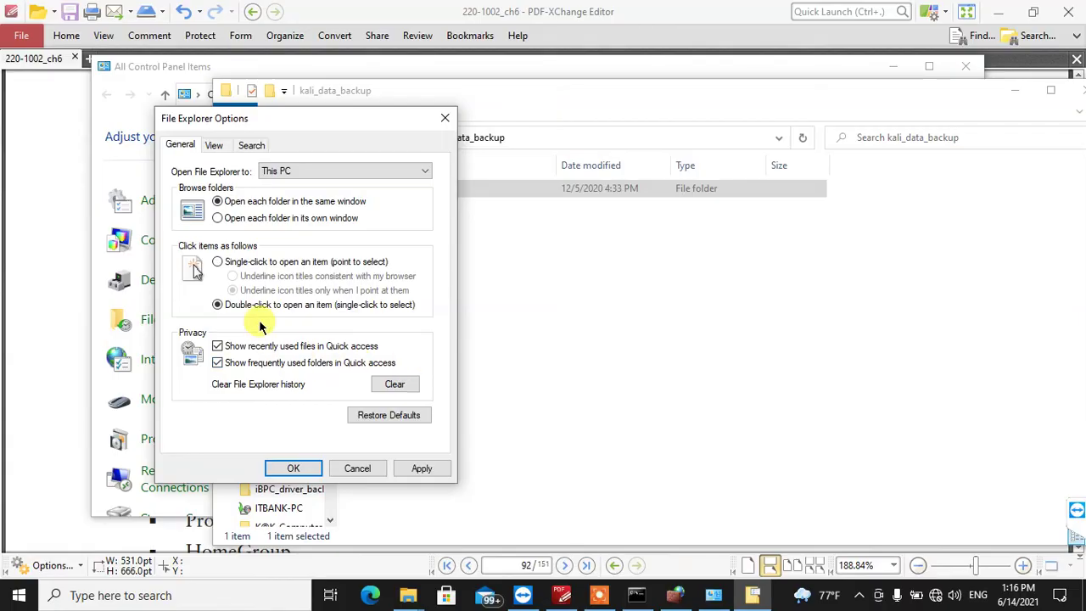
pyautogui.click(213, 146)
pyautogui.scroll(-2, 207, 322)
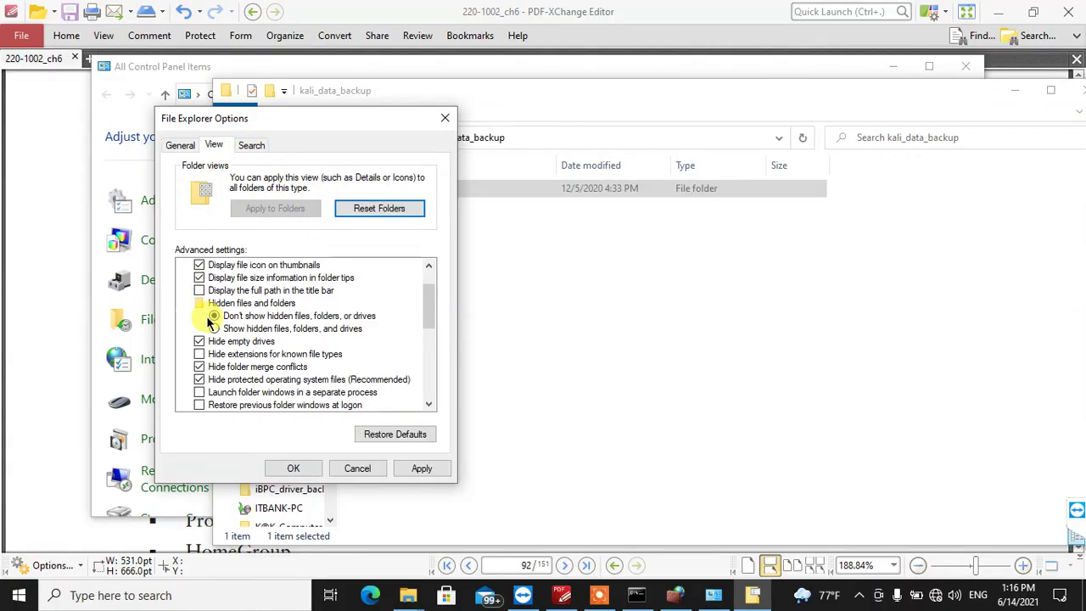
pyautogui.scroll(-1, 209, 331)
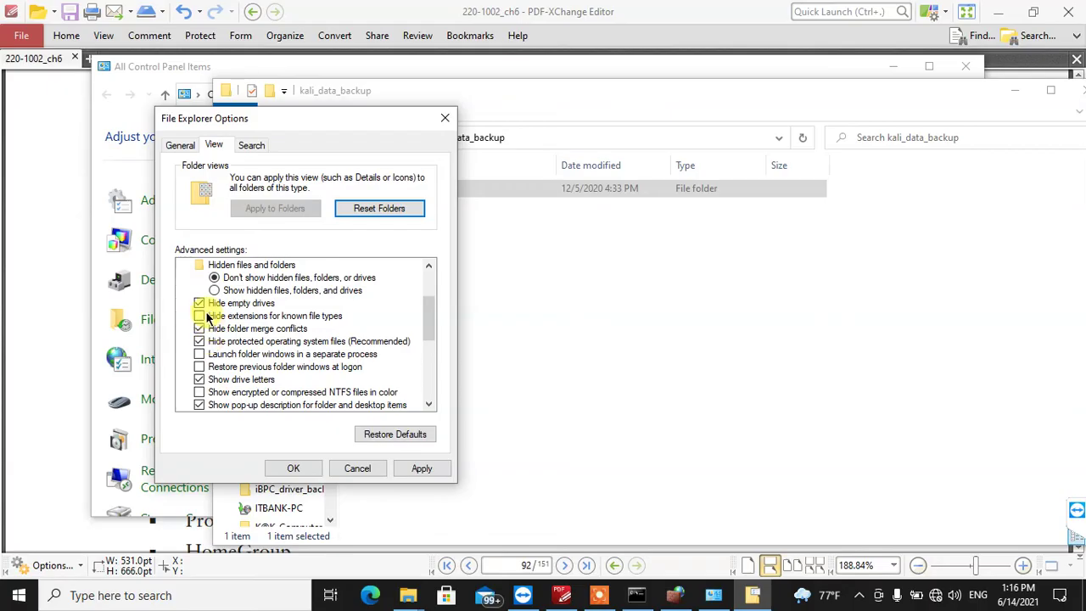
pyautogui.click(199, 316)
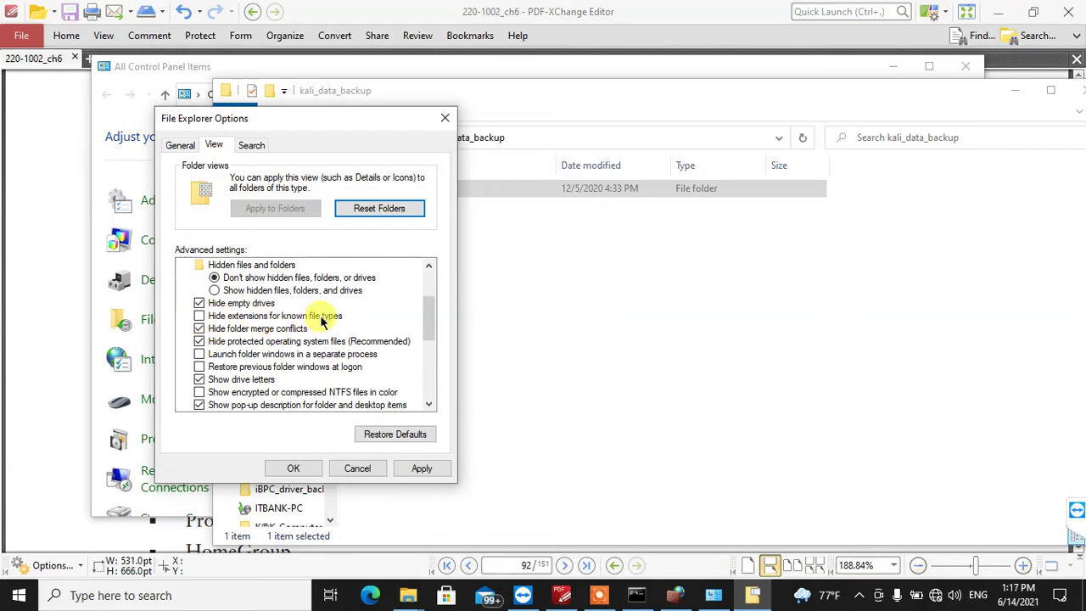
# - Open the Downloads folder in File Explorer to view the extensions of its files
pyautogui.click(632, 259)
pyautogui.click(228, 137)
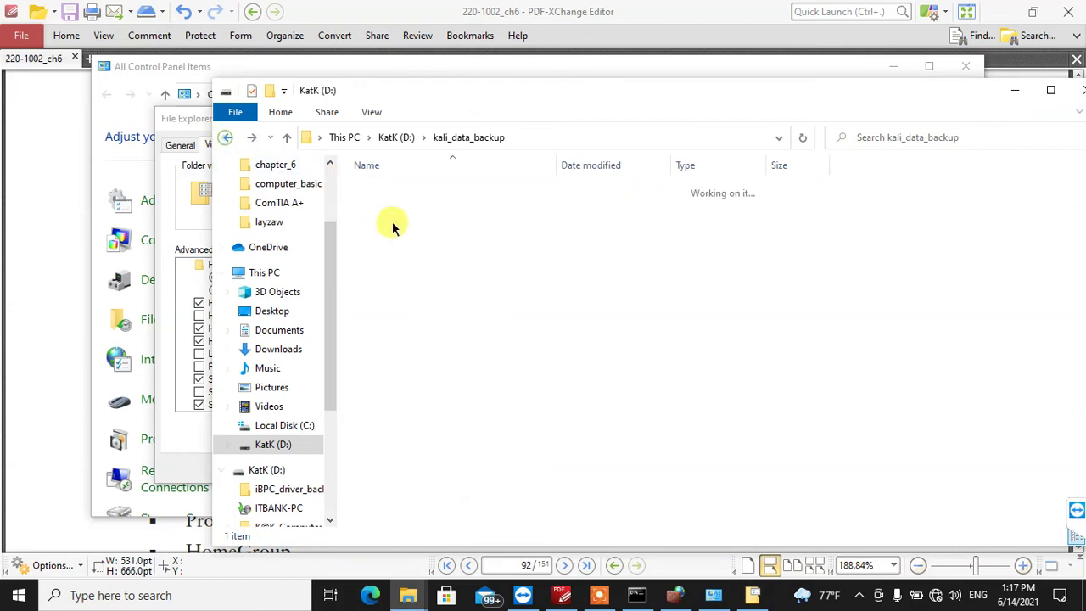
pyautogui.click(270, 349)
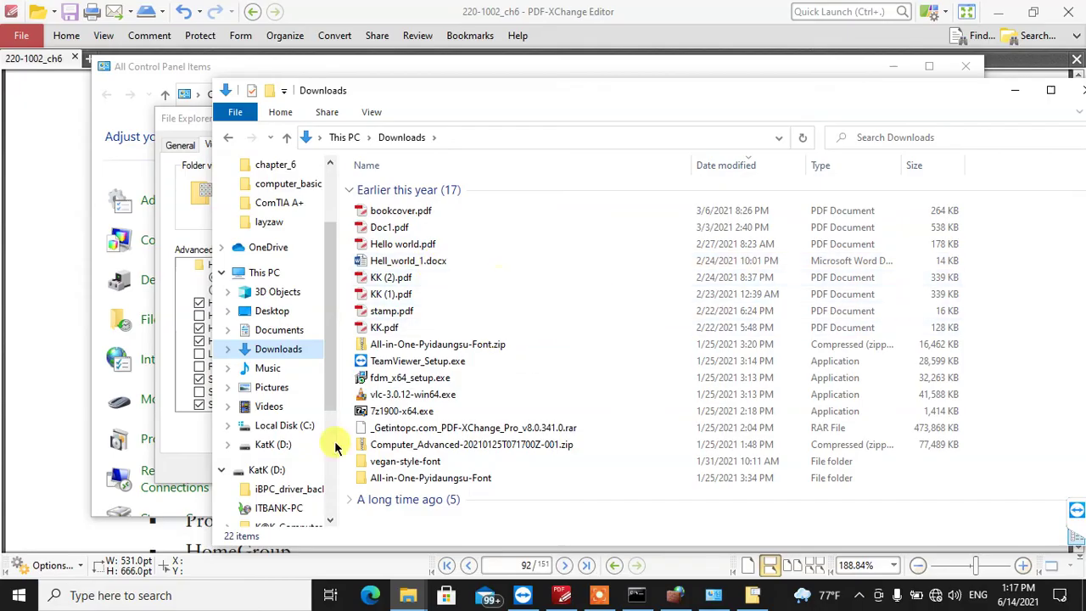
# - Review the advanced view settings, select and apply Show hidden files, folders, and drives, and return to the Downloads window
pyautogui.click(188, 123)
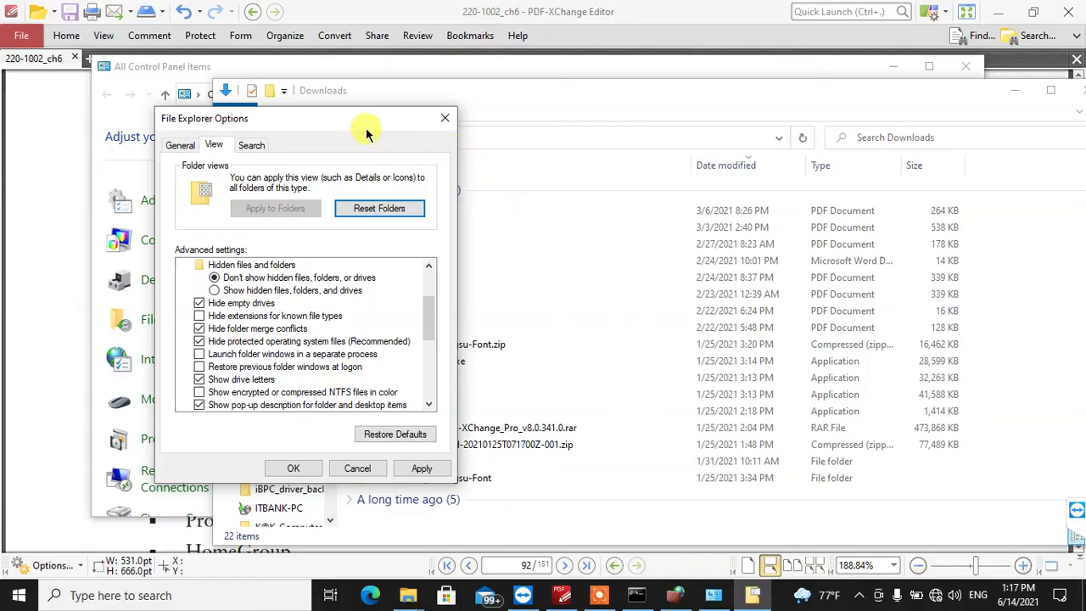
pyautogui.moveTo(366, 129); pyautogui.dragTo(358, 124)
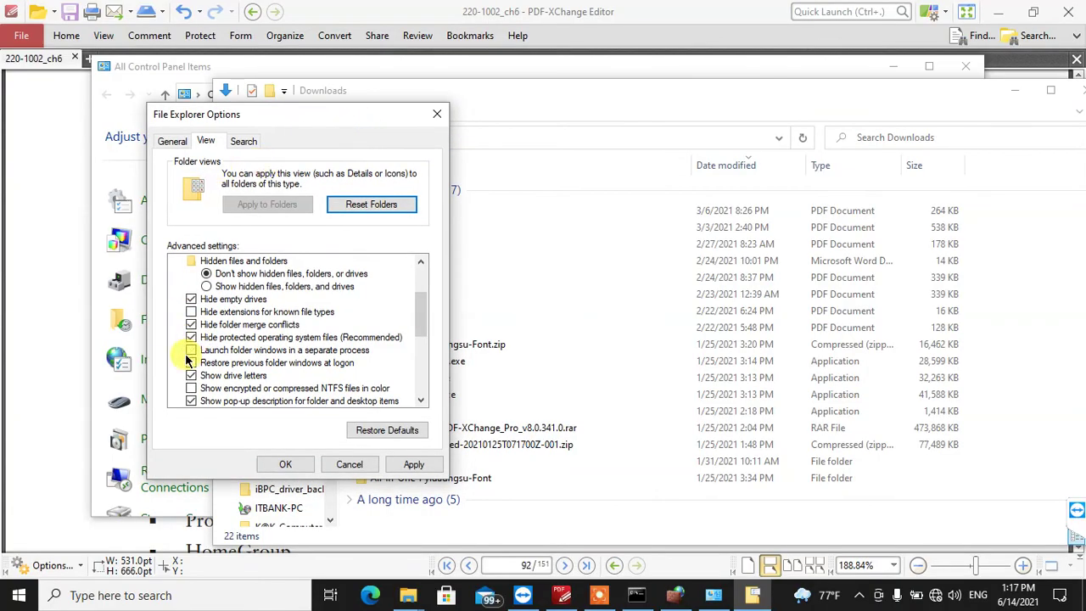
pyautogui.scroll(-1, 307, 379)
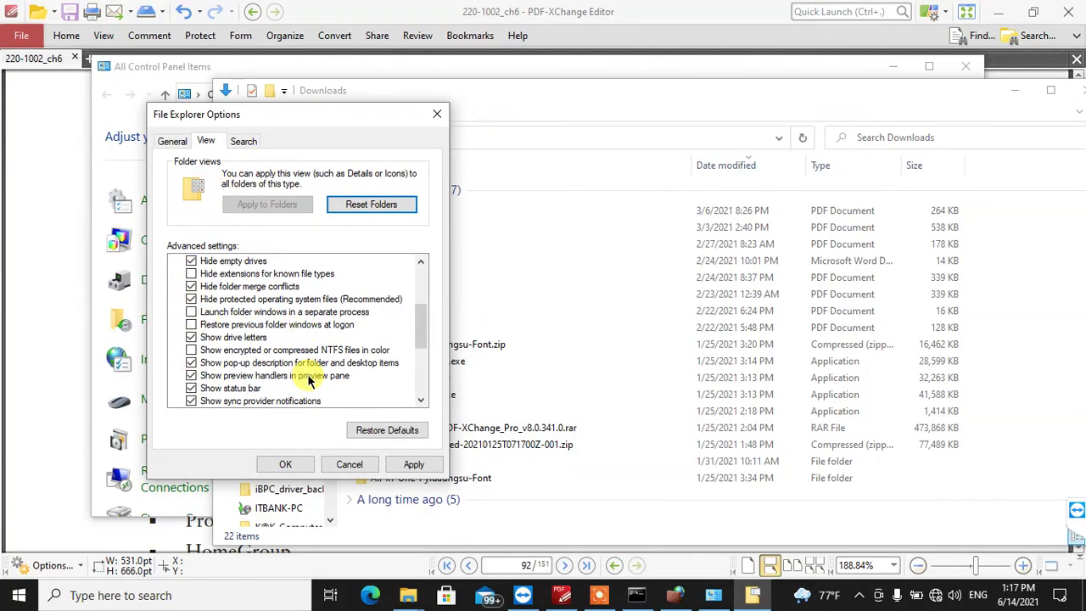
pyautogui.scroll(1, 228, 326)
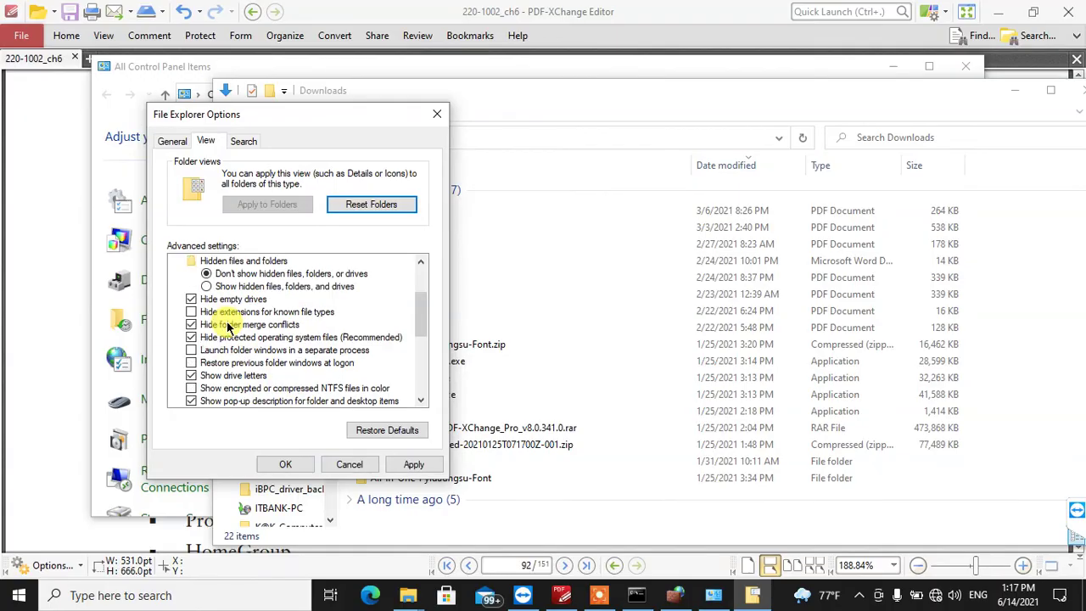
pyautogui.scroll(1, 233, 331)
pyautogui.scroll(1, 240, 333)
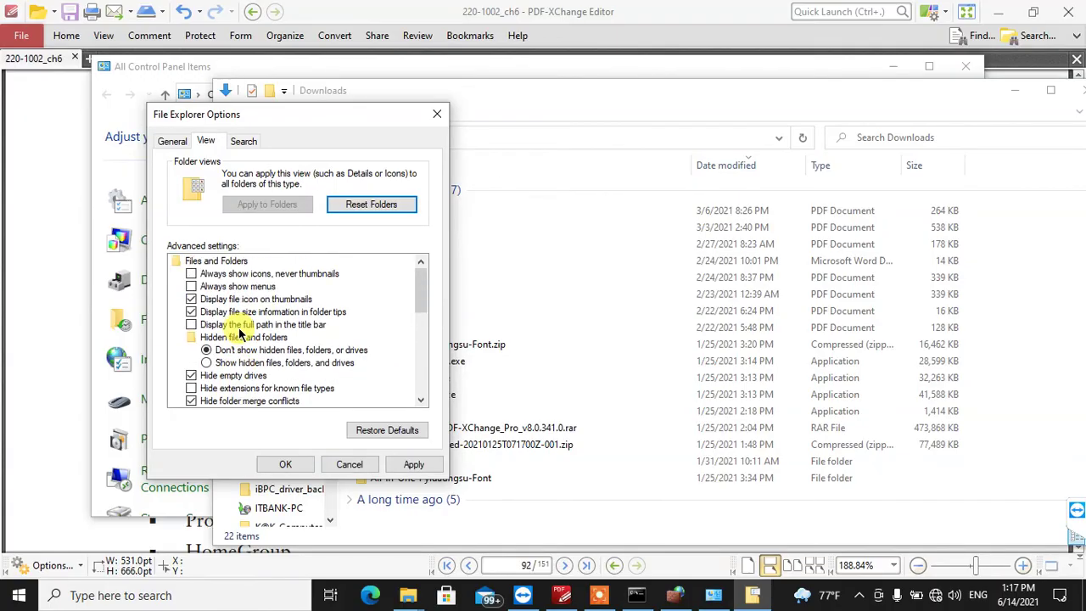
pyautogui.scroll(-3, 240, 334)
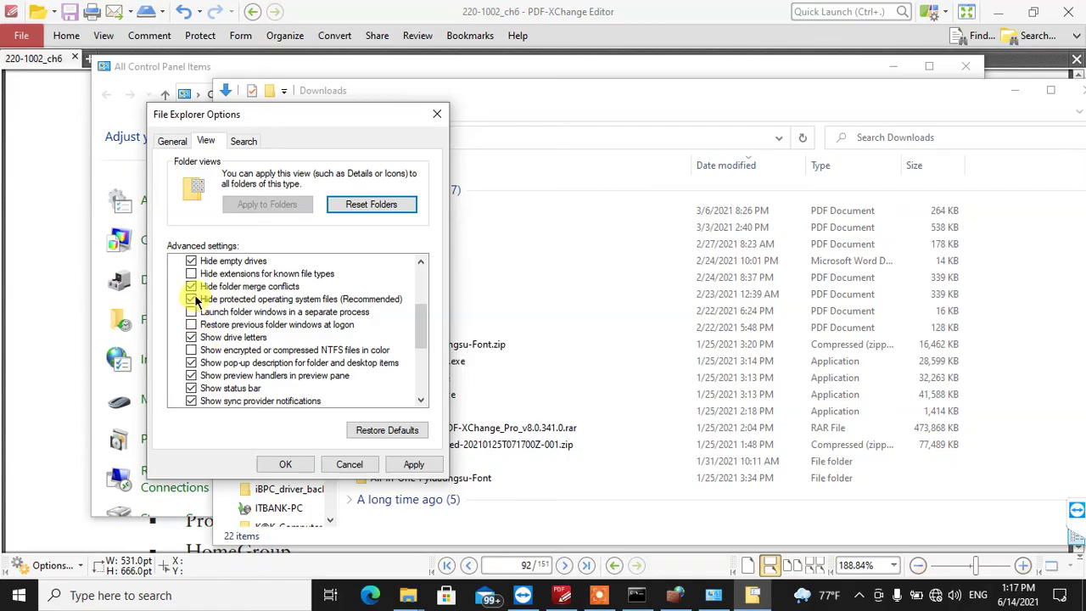
pyautogui.scroll(2, 197, 298)
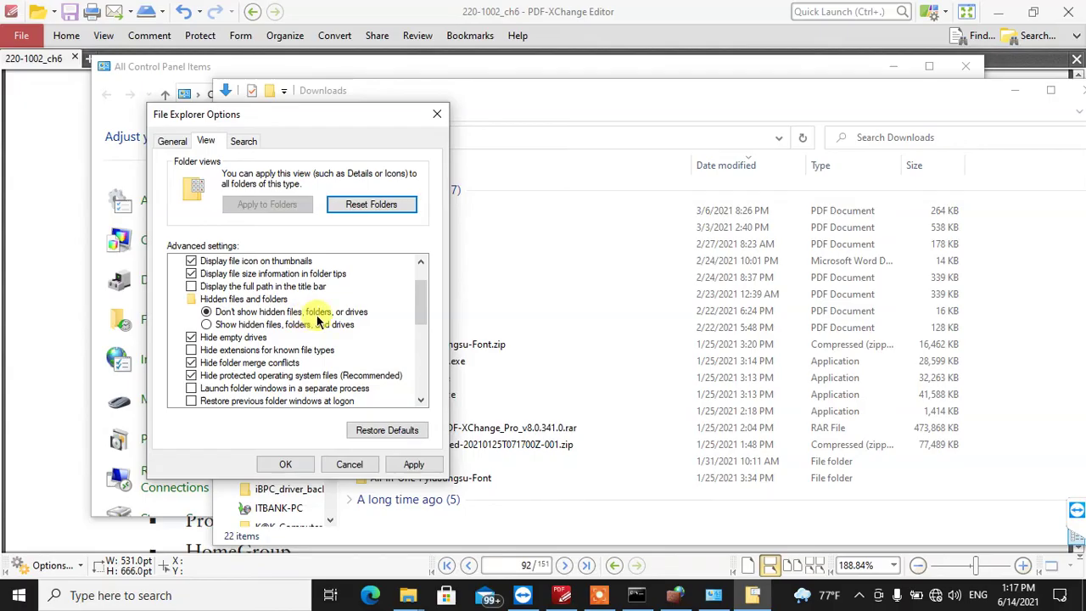
pyautogui.click(209, 325)
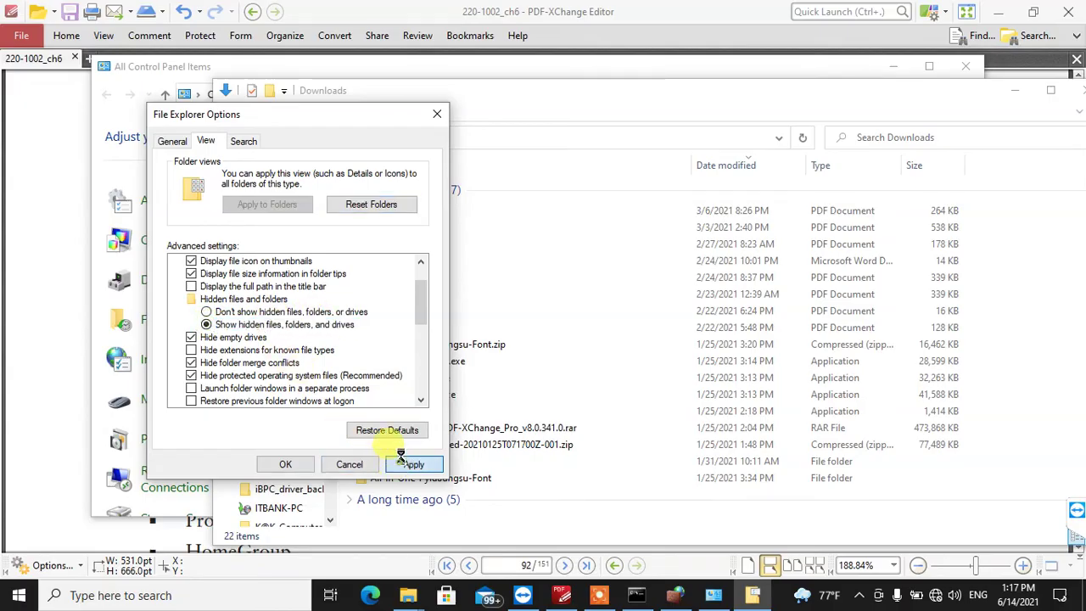
pyautogui.click(594, 89)
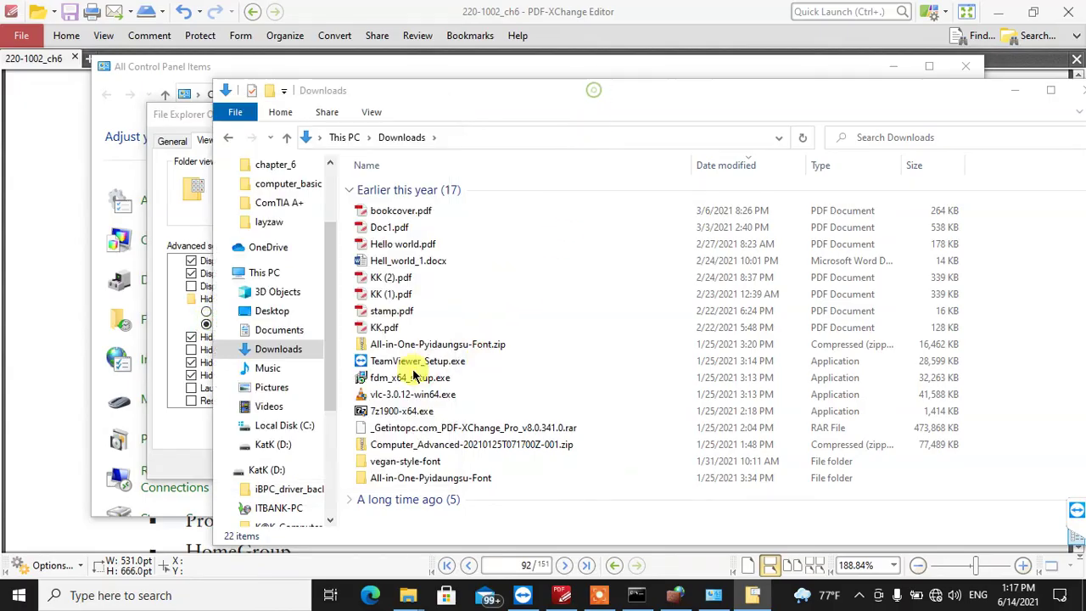
# - View the contents of Local Disk (C:) and select Don't show hidden files, folders, or drives in File Explorer Options
pyautogui.click(278, 425)
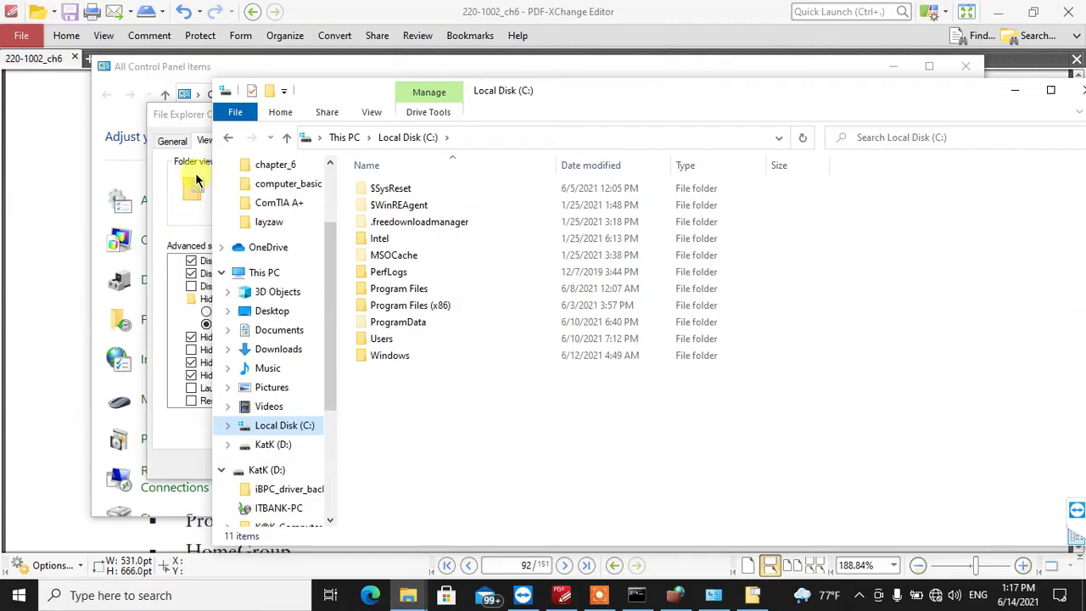
pyautogui.click(172, 114)
pyautogui.click(207, 311)
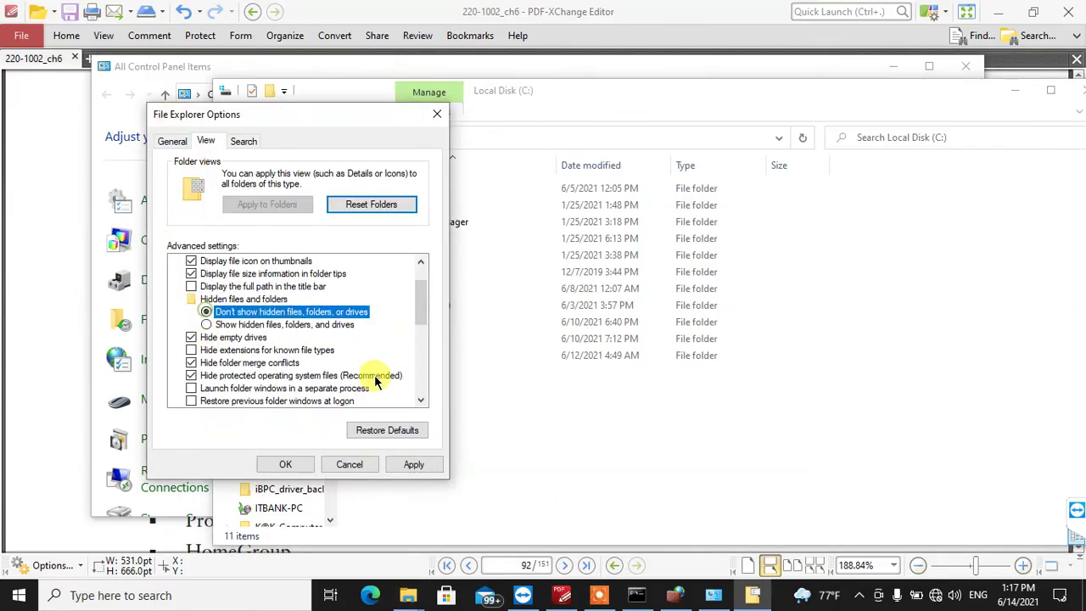
# - Tick Don't use the index when searching in file folders for system files, apply the options, and return to the C: window
pyautogui.scroll(1, 373, 382)
pyautogui.click(251, 142)
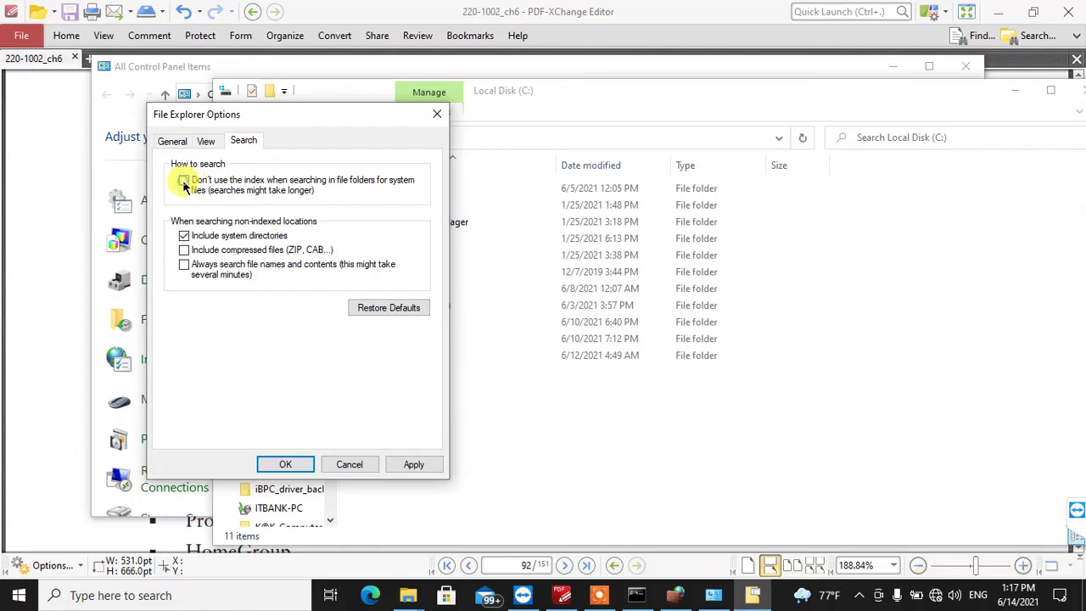
pyautogui.click(174, 141)
pyautogui.click(246, 140)
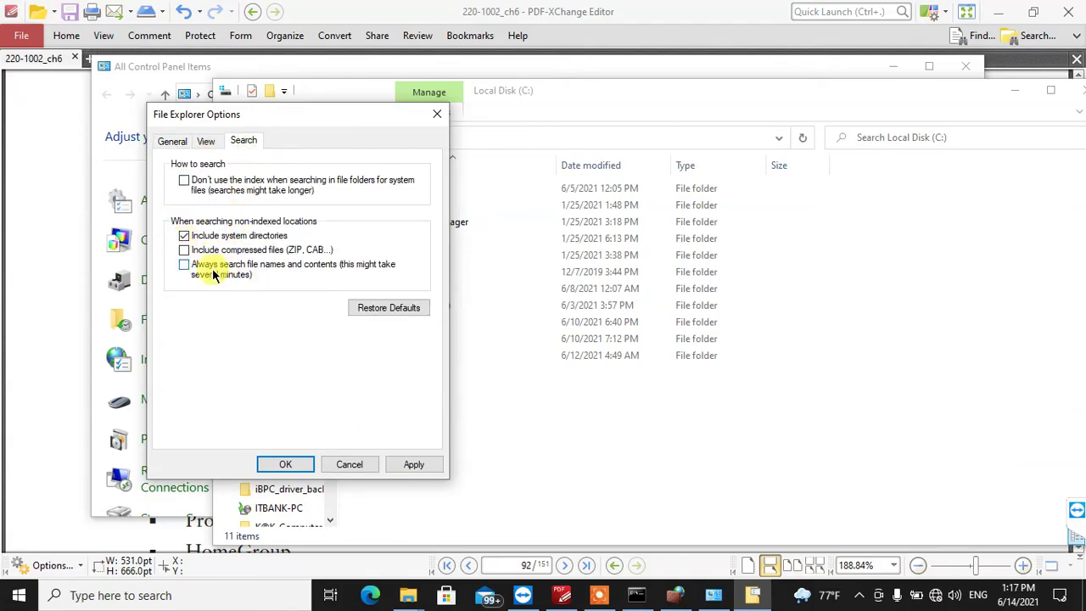
pyautogui.click(196, 181)
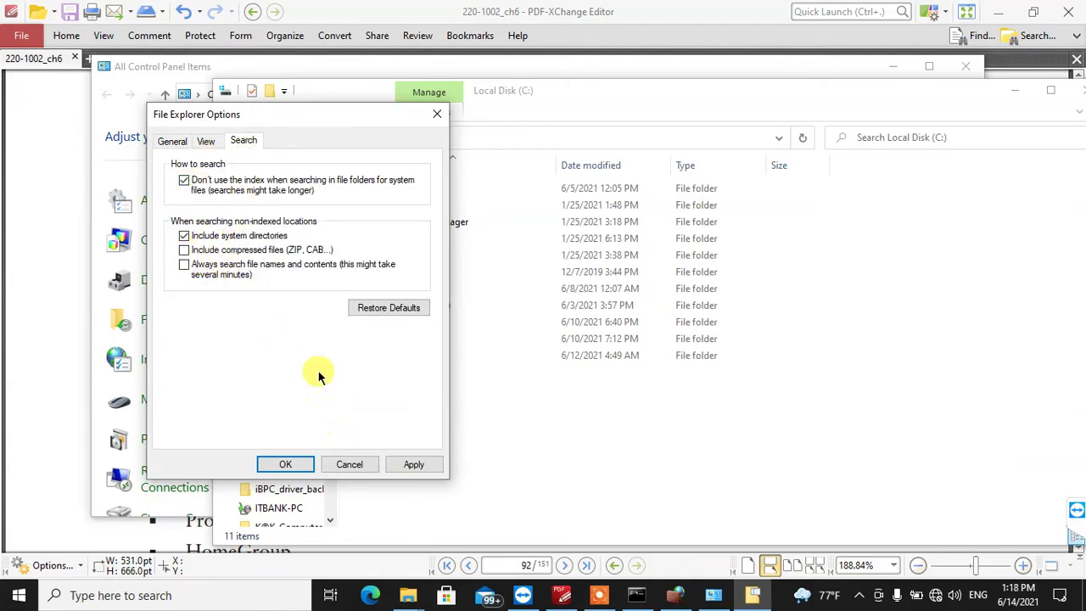
pyautogui.click(413, 464)
pyautogui.click(497, 310)
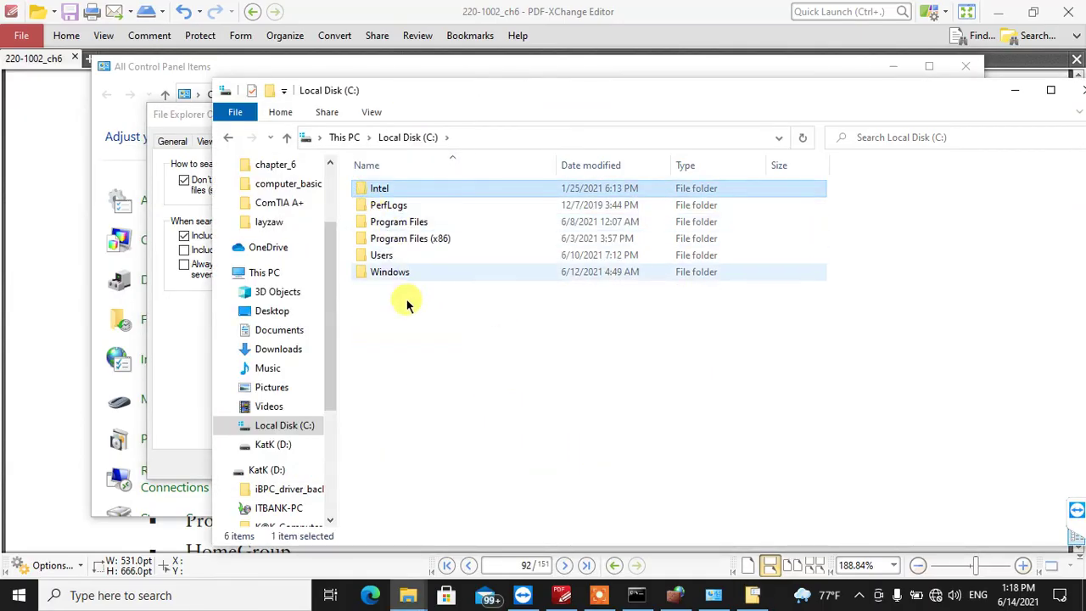
# - Clear the Don't use the index search option, enable Use check boxes to select items in the advanced view settings, and apply and close the options
pyautogui.click(177, 134)
pyautogui.click(184, 180)
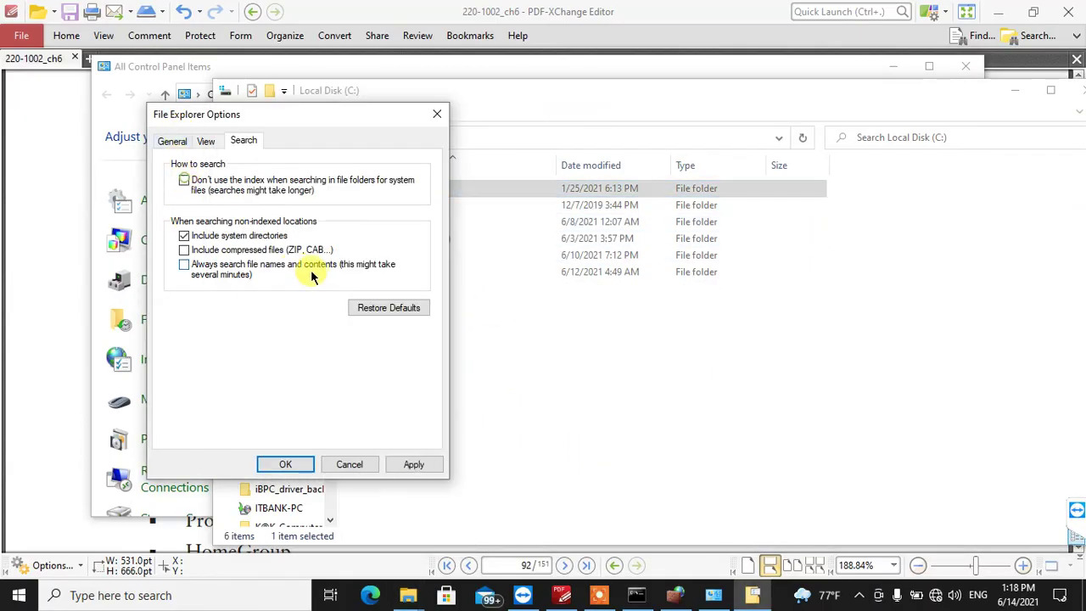
pyautogui.click(206, 141)
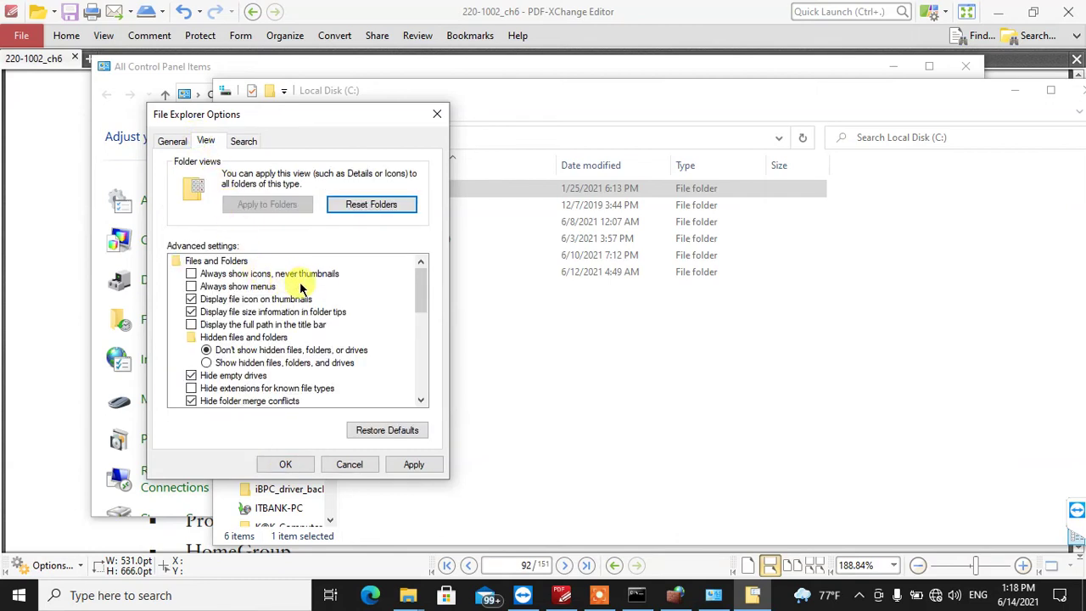
pyautogui.scroll(-1, 222, 315)
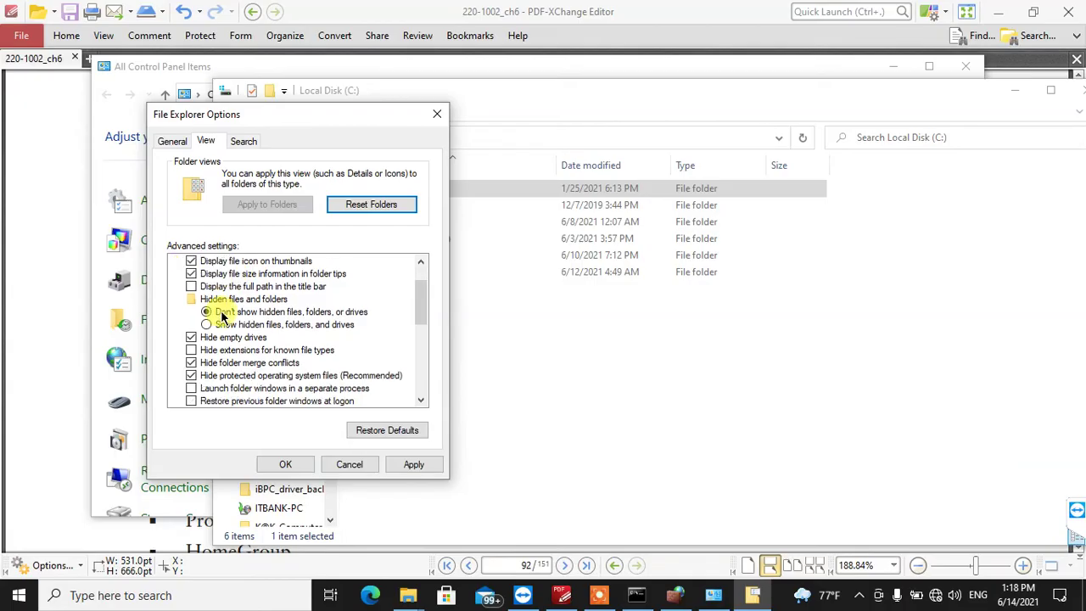
pyautogui.scroll(-2, 270, 325)
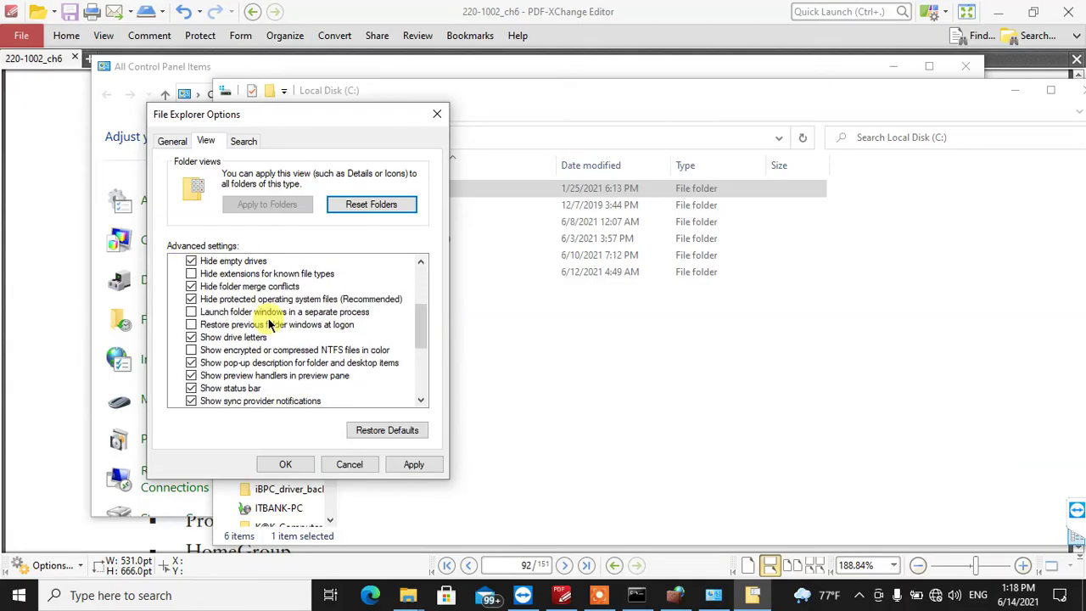
pyautogui.scroll(-1, 269, 325)
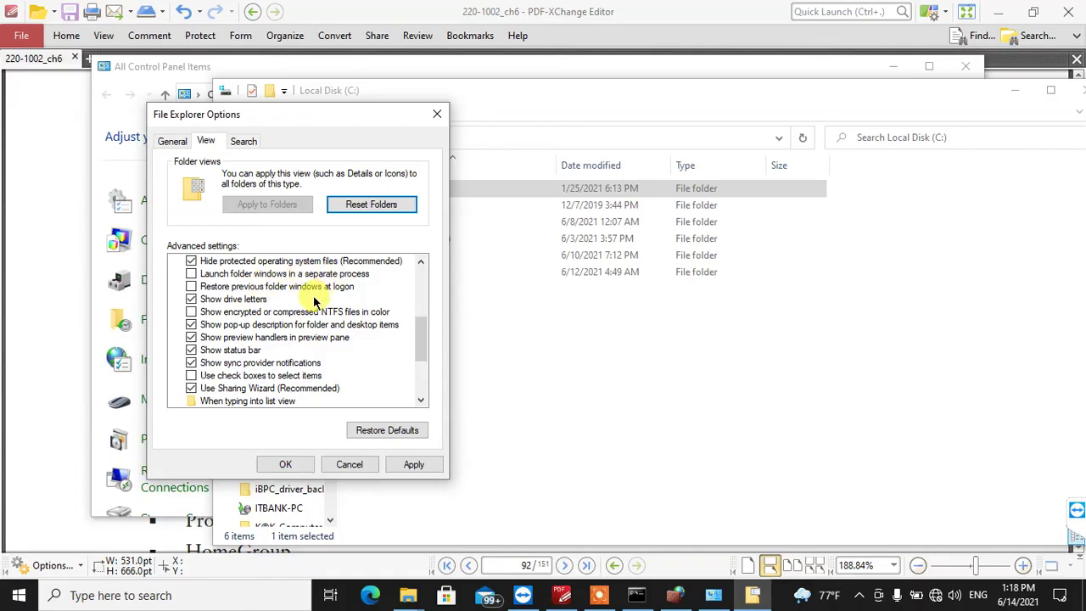
pyautogui.scroll(-1, 266, 316)
pyautogui.scroll(-1, 266, 315)
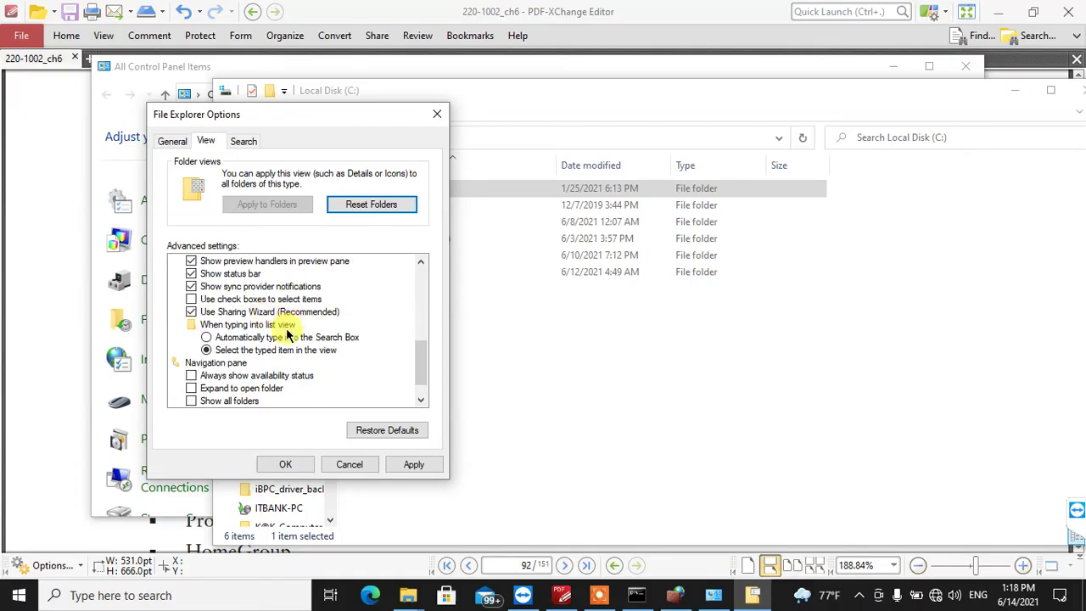
pyautogui.click(196, 299)
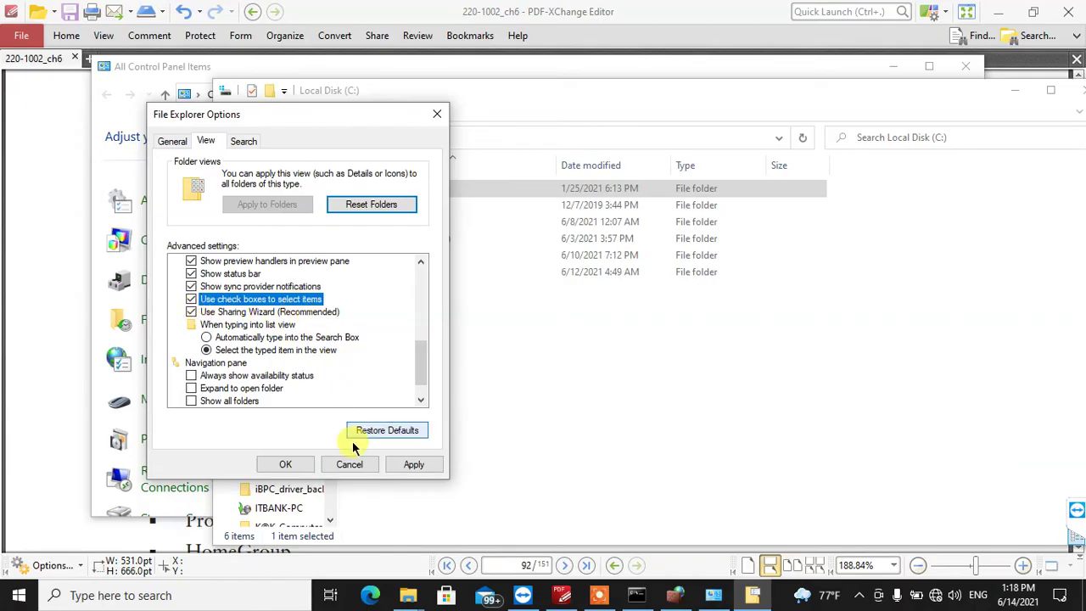
pyautogui.click(413, 464)
pyautogui.click(290, 466)
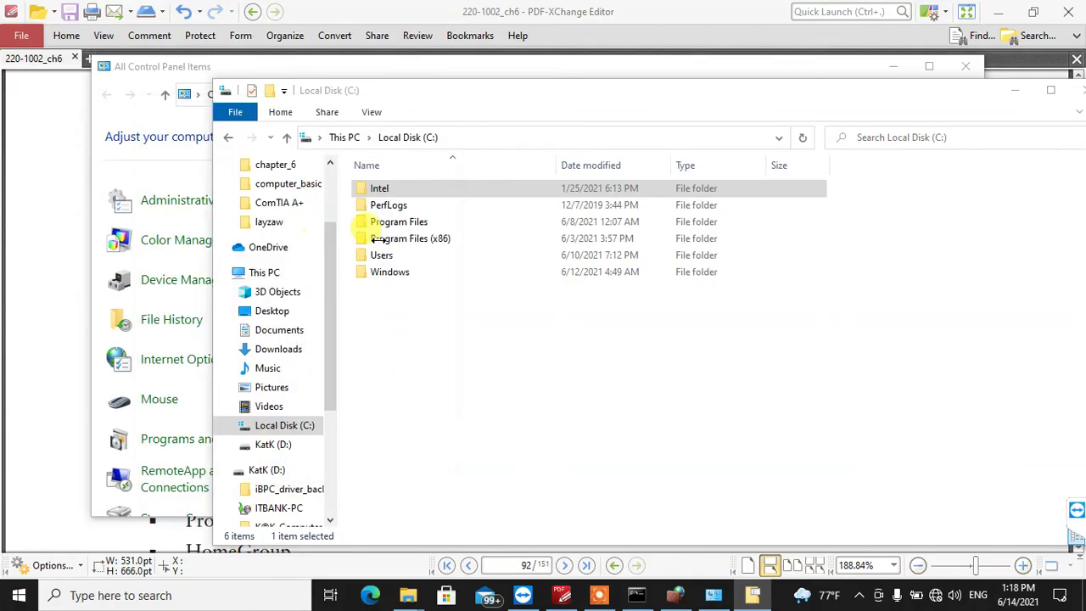
# - Close the C: window and test the item check boxes in the chapter_6 folder by ticking and clearing several files
pyautogui.click(1077, 90)
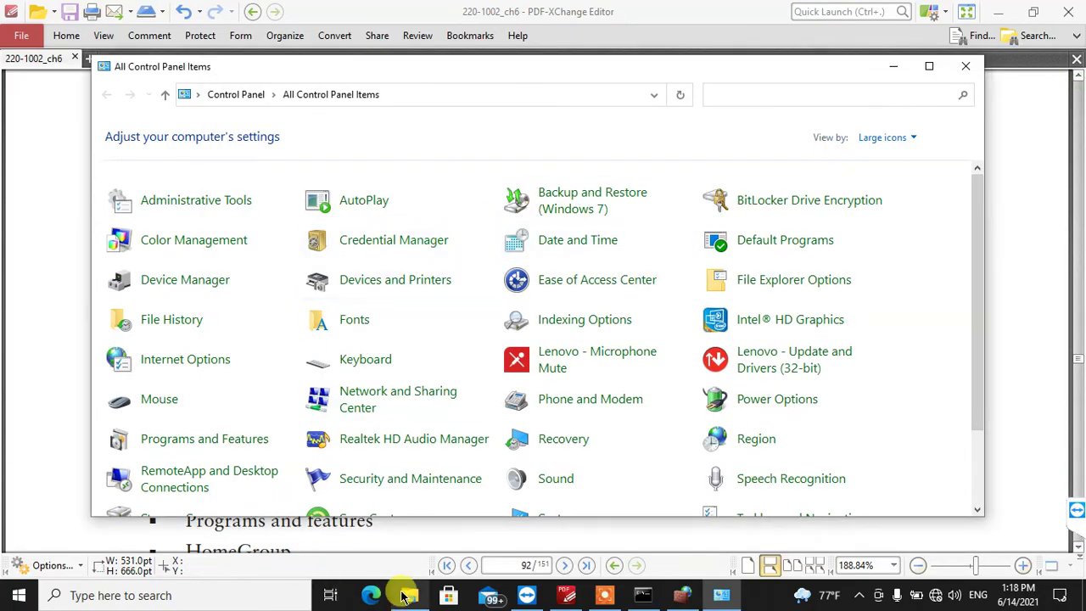
pyautogui.click(409, 595)
pyautogui.click(146, 171)
pyautogui.click(146, 136)
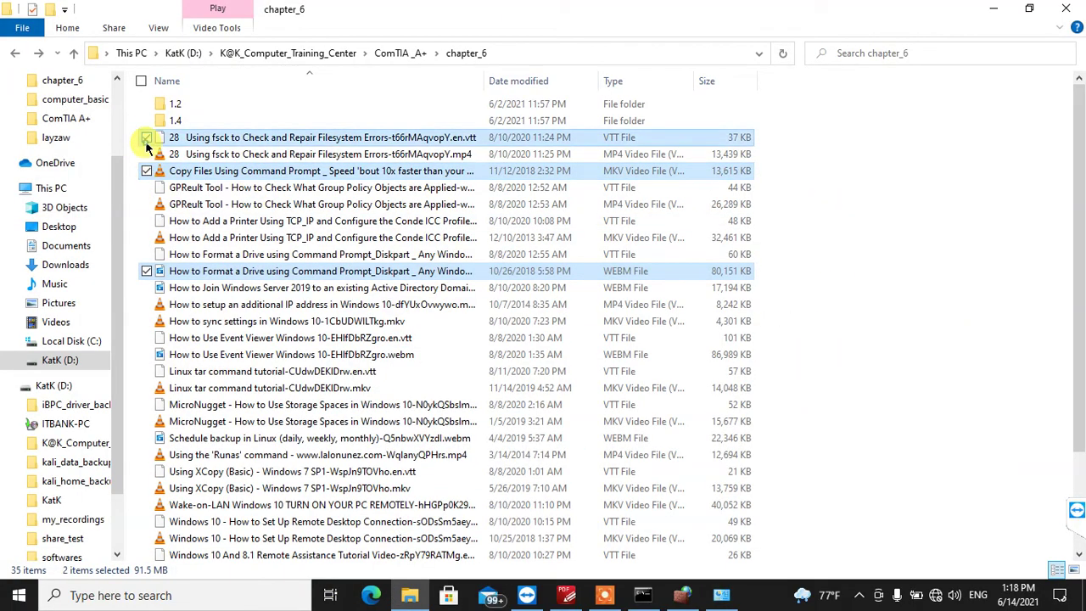
pyautogui.click(146, 137)
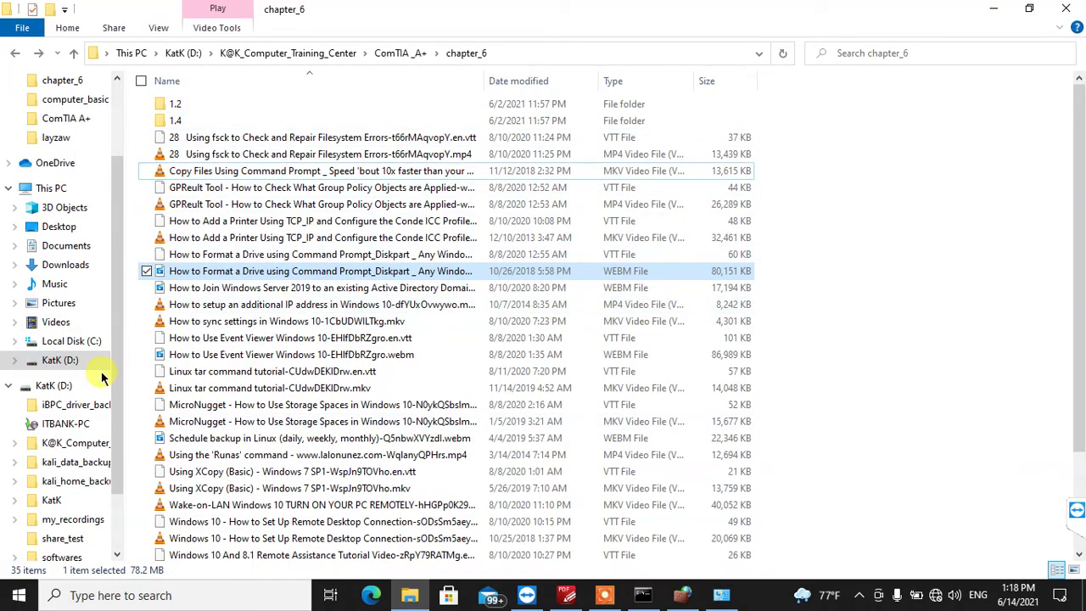
pyautogui.click(146, 271)
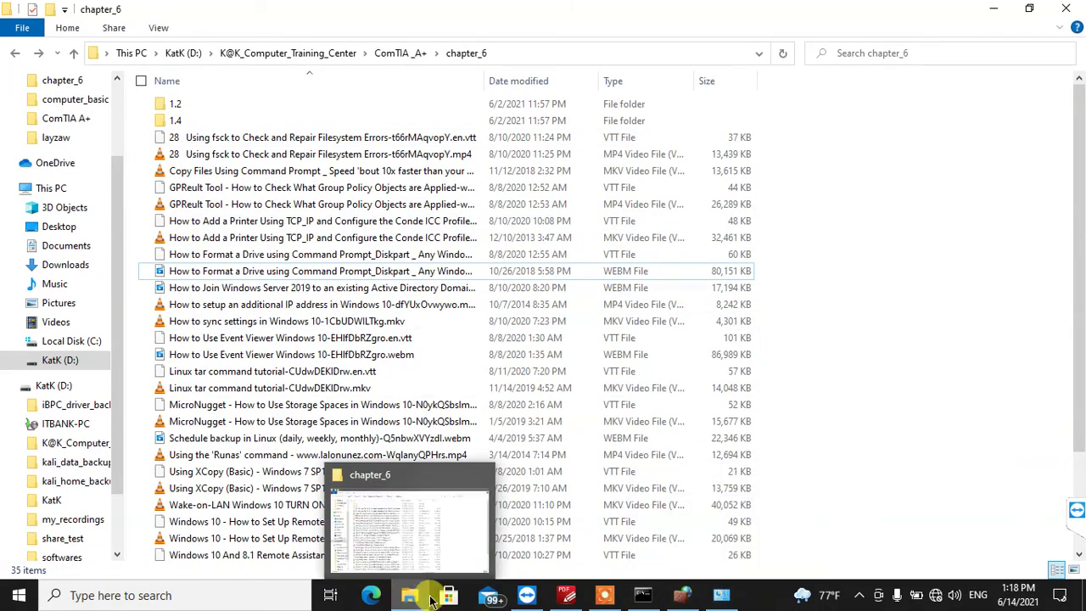
# - Open File History from Control Panel and check its network location selection for available drives, returning to the File History page
pyautogui.click(721, 601)
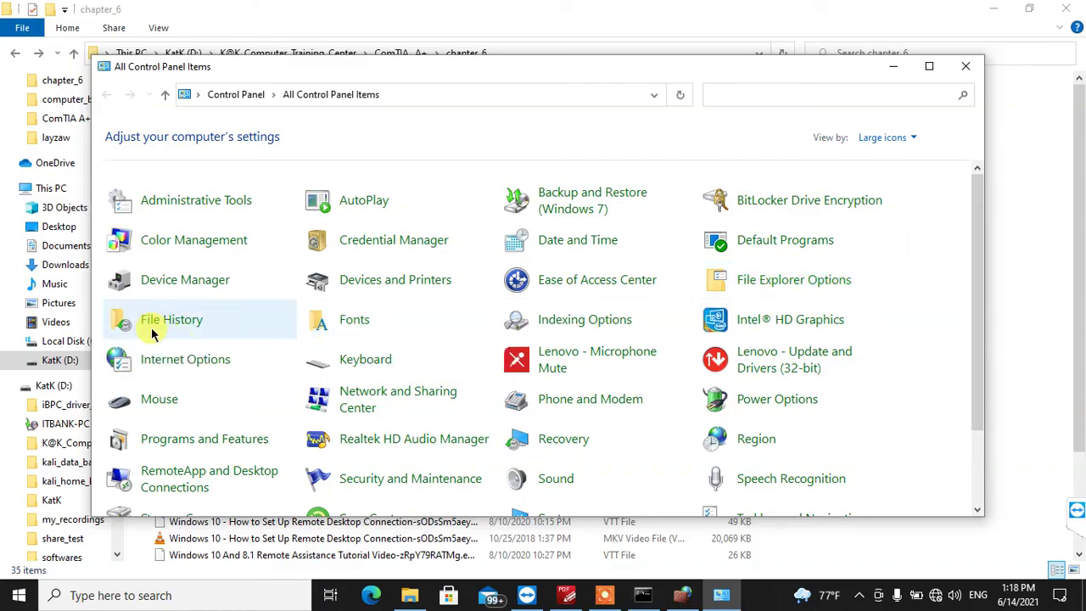
pyautogui.click(269, 330)
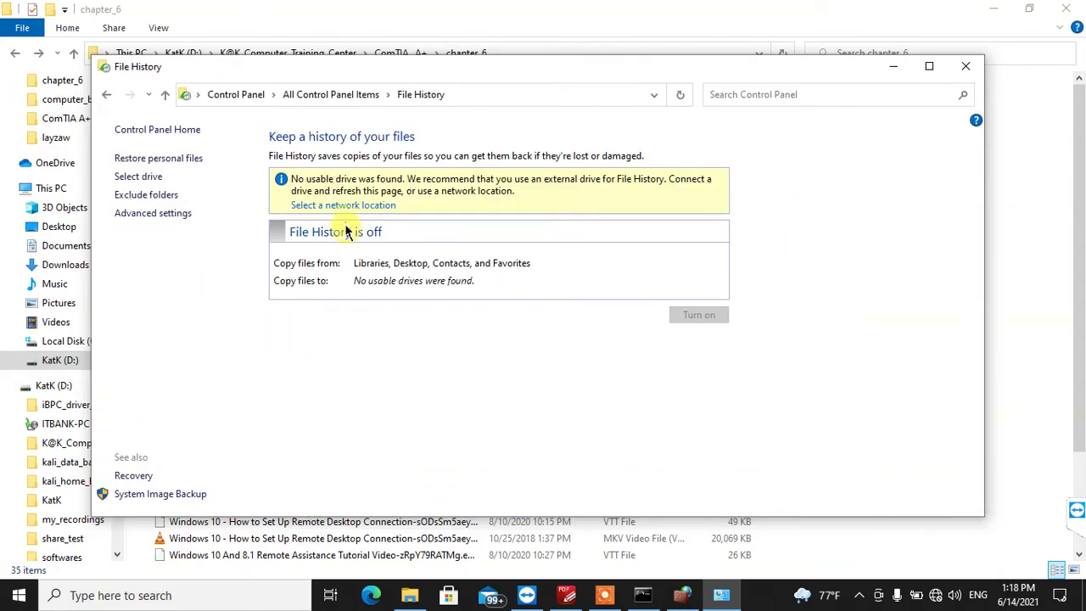
pyautogui.click(663, 310)
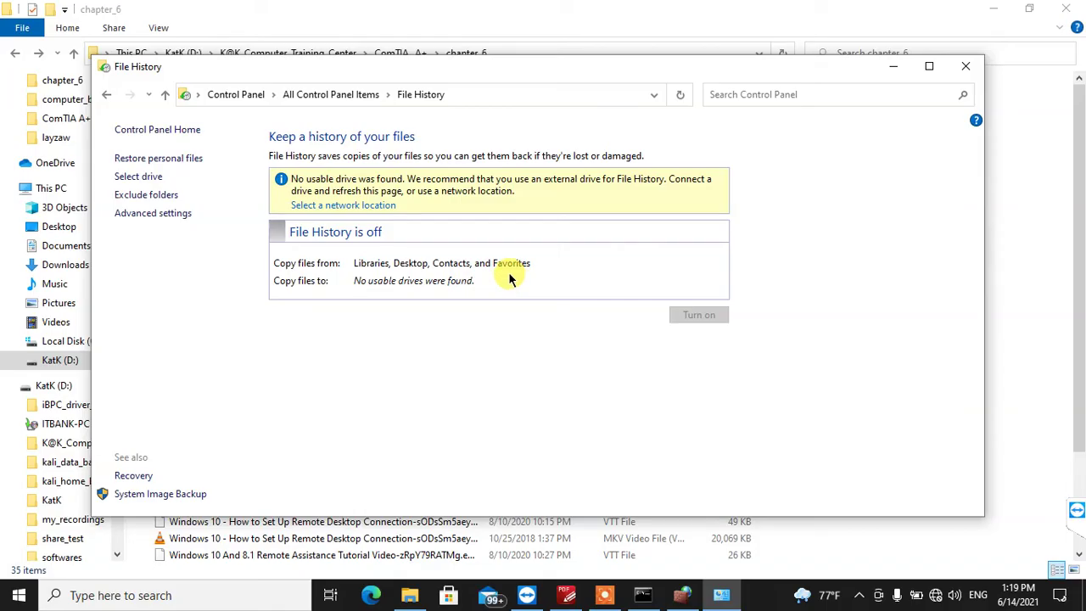
pyautogui.click(326, 206)
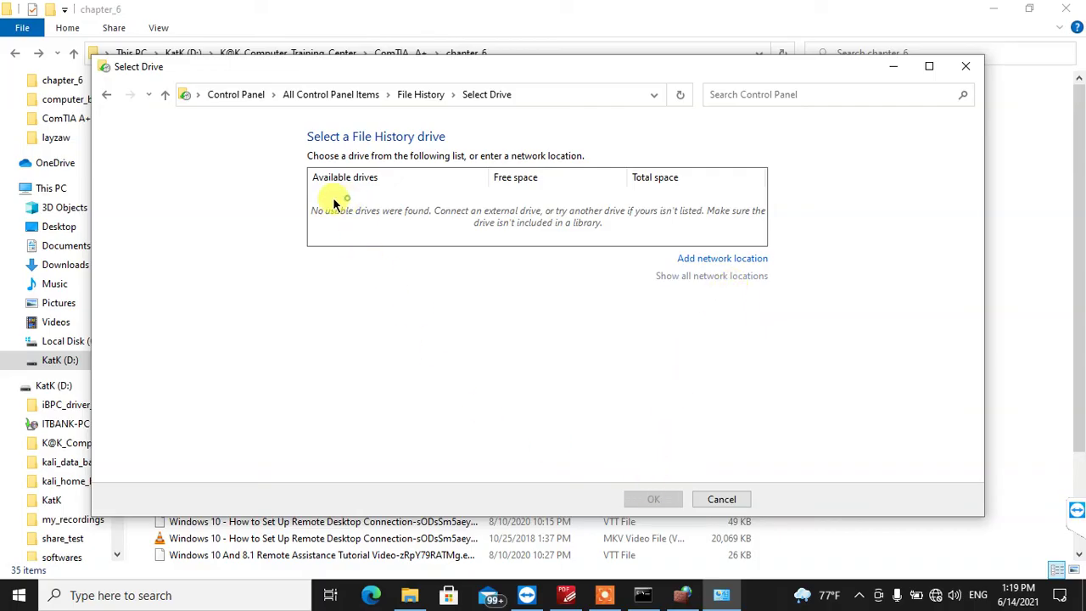
pyautogui.click(106, 94)
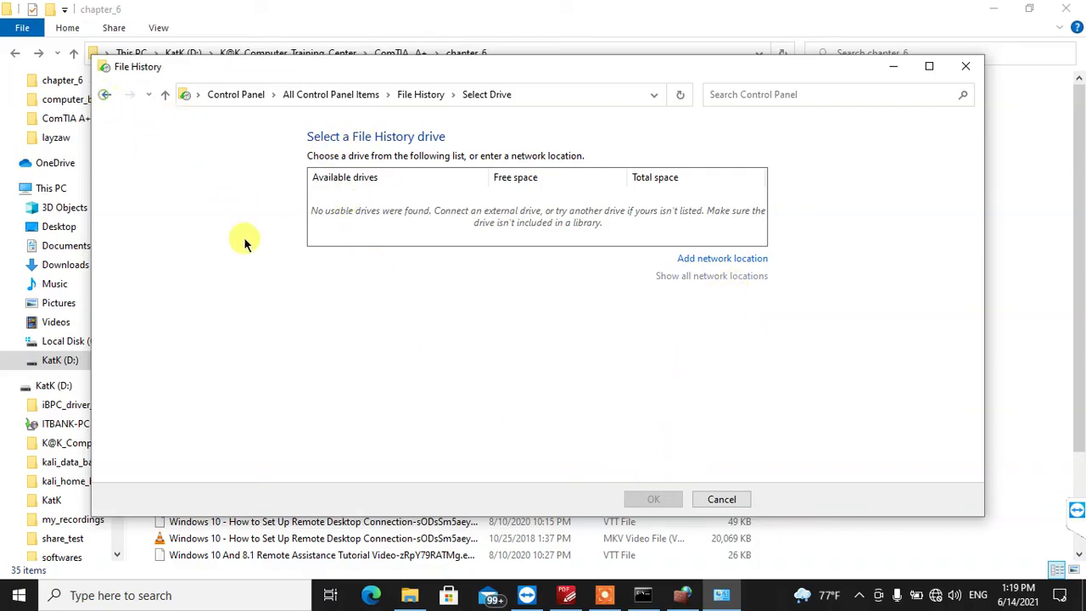
pyautogui.click(341, 206)
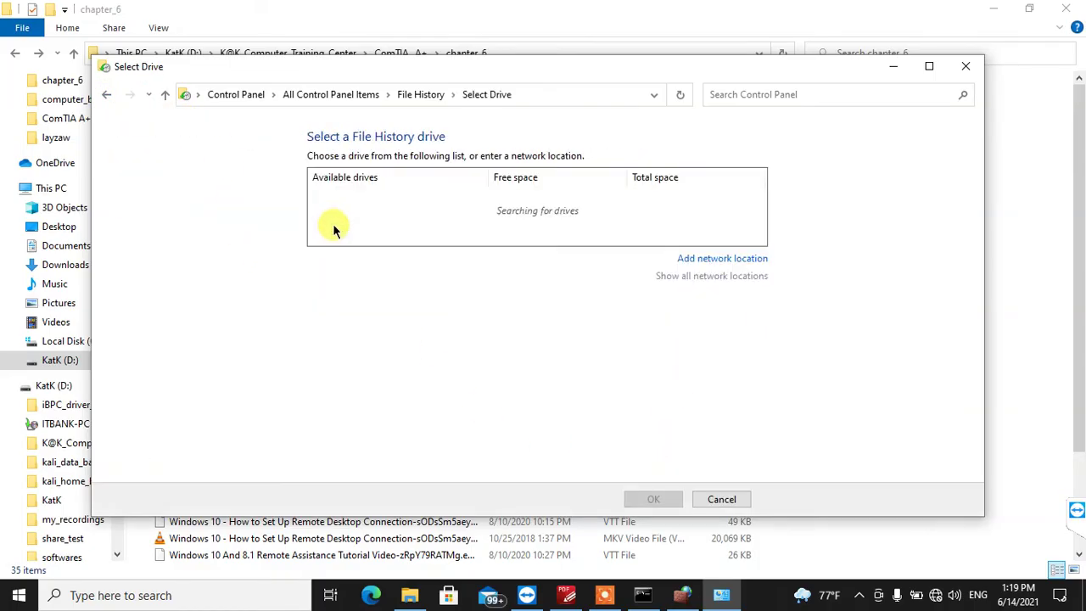
pyautogui.click(106, 95)
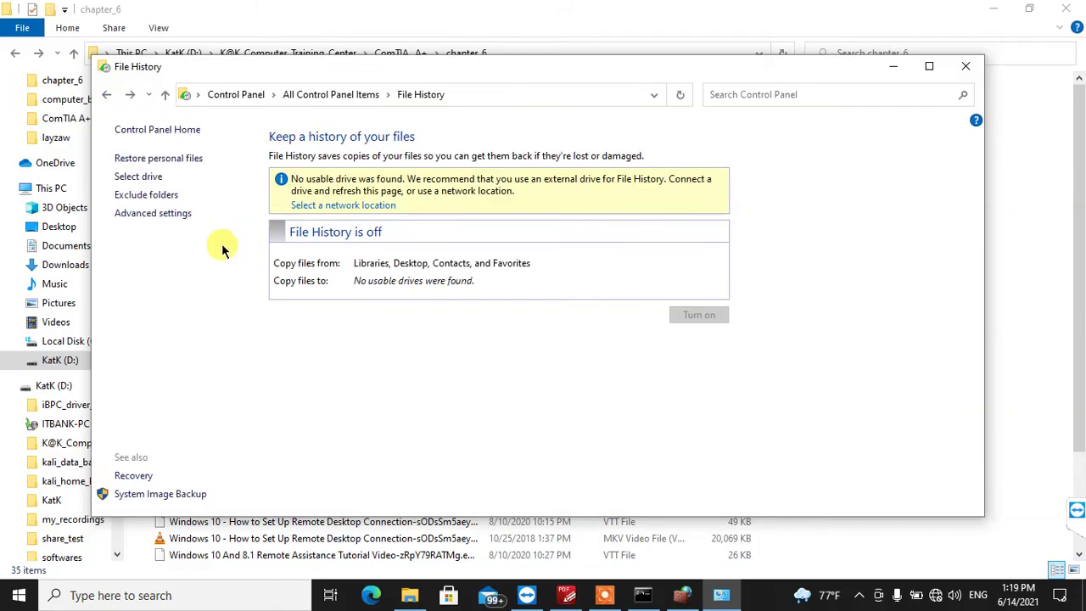
# - View the File History drive selection and its Add network location dialog, cancelling it and returning to the File History page
pyautogui.click(136, 180)
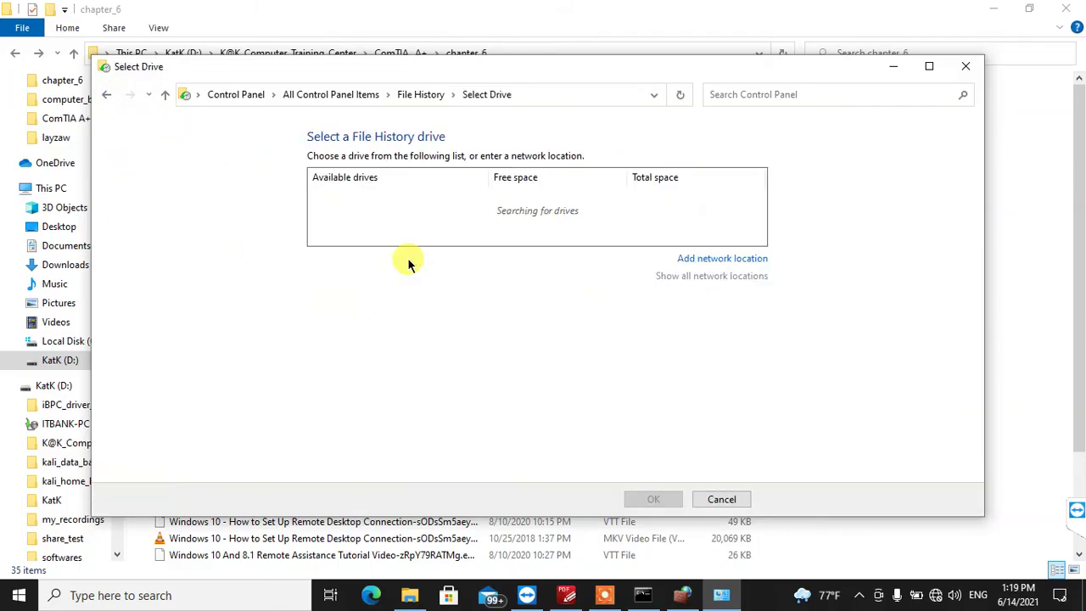
pyautogui.click(722, 258)
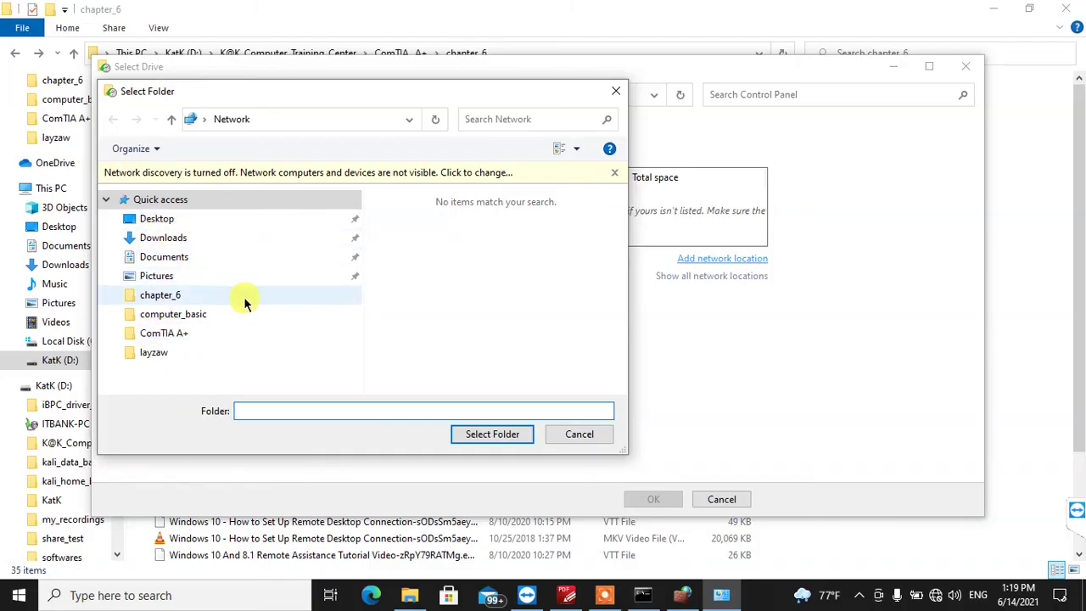
pyautogui.click(575, 438)
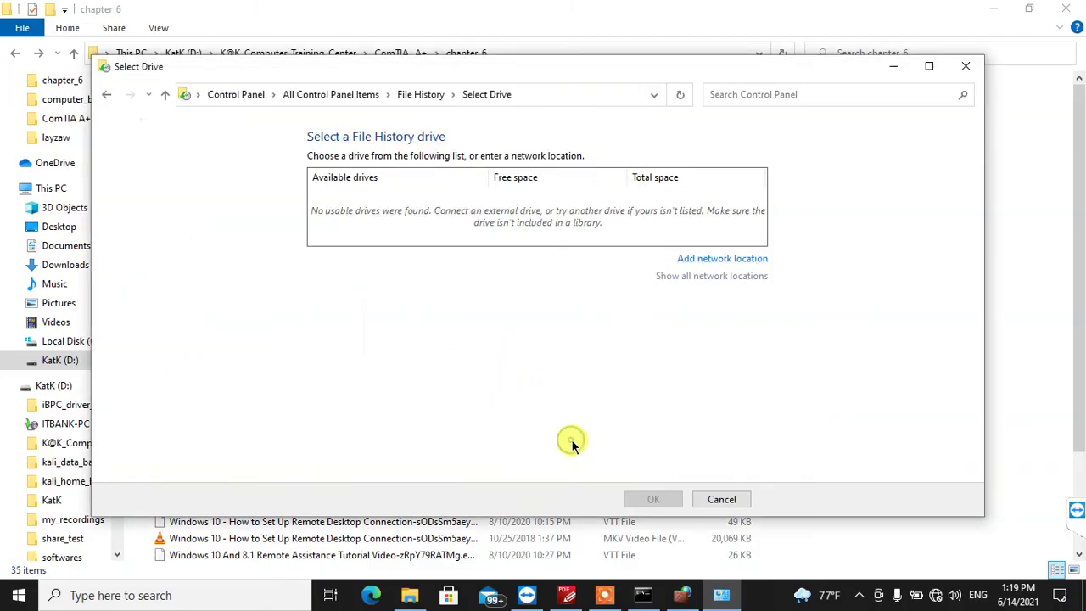
pyautogui.click(103, 95)
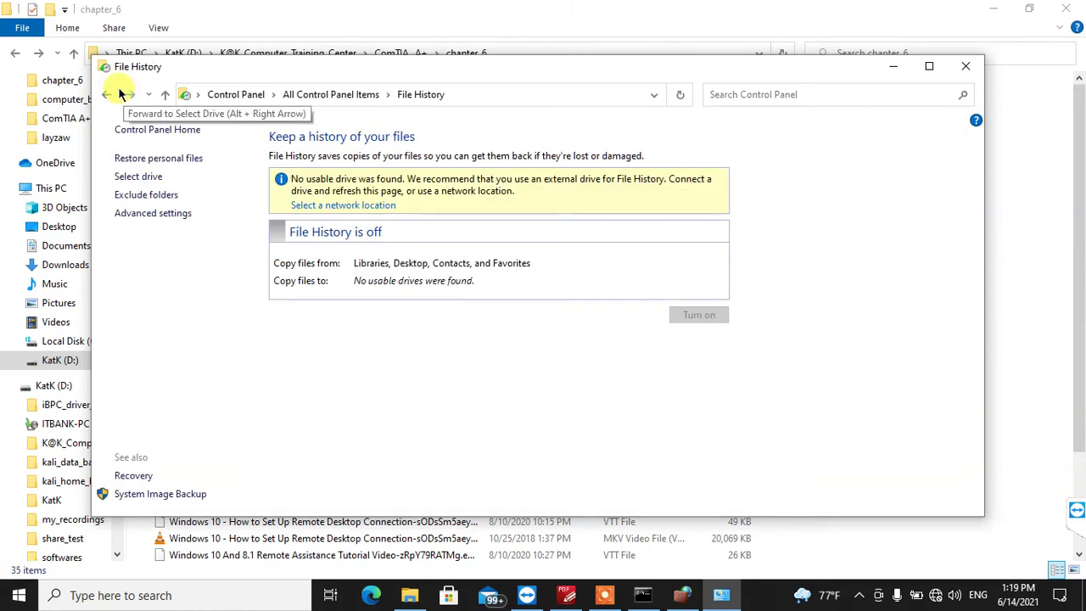
# - Review File History's advanced settings for saving copies and keeping versions, cancel without changes, and return to Control Panel
pyautogui.click(168, 213)
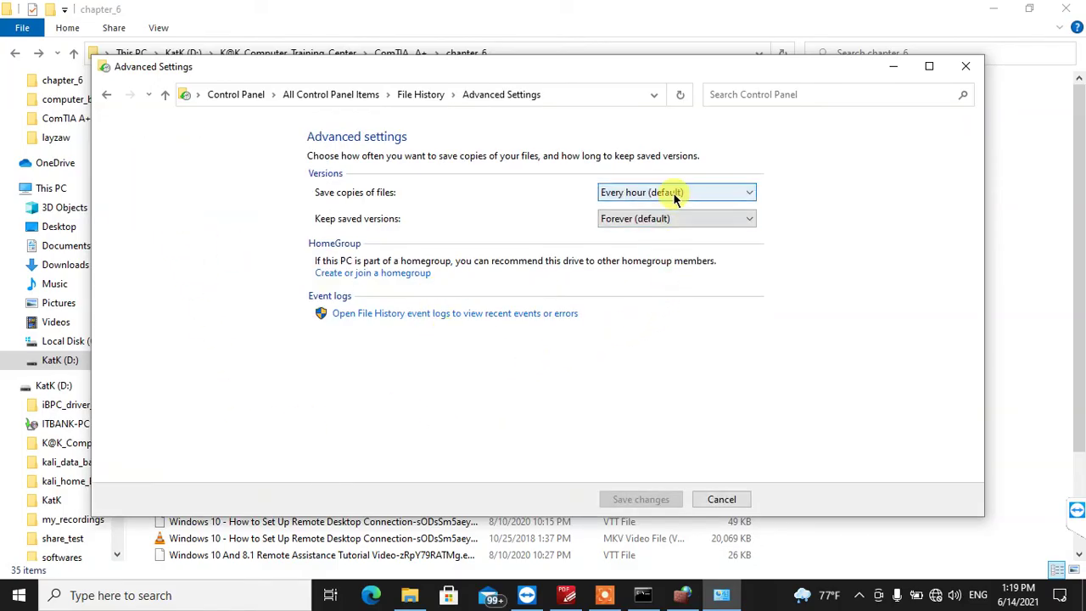
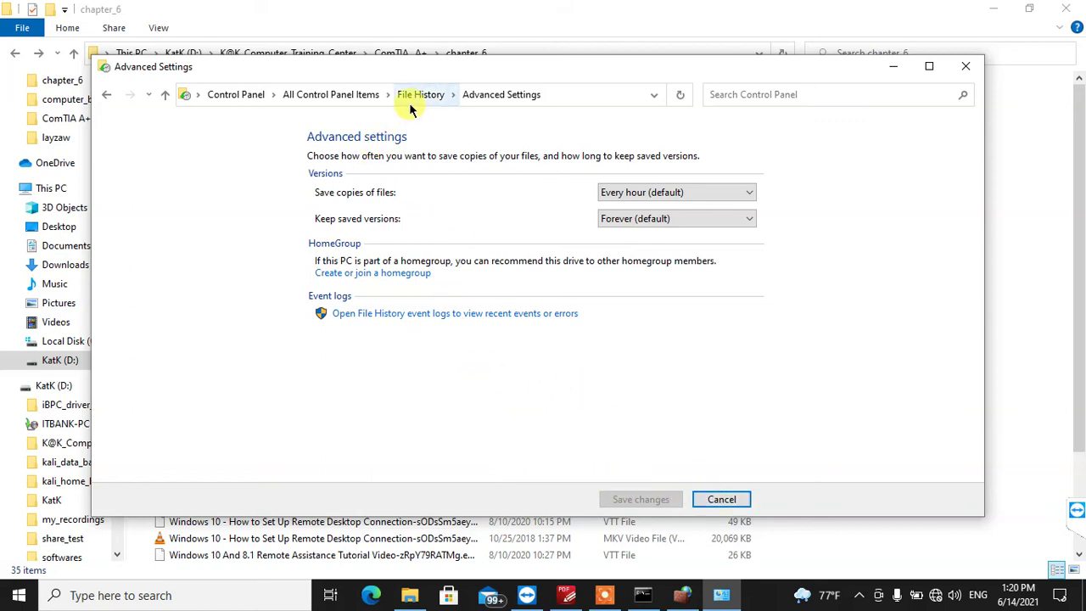
pyautogui.click(721, 500)
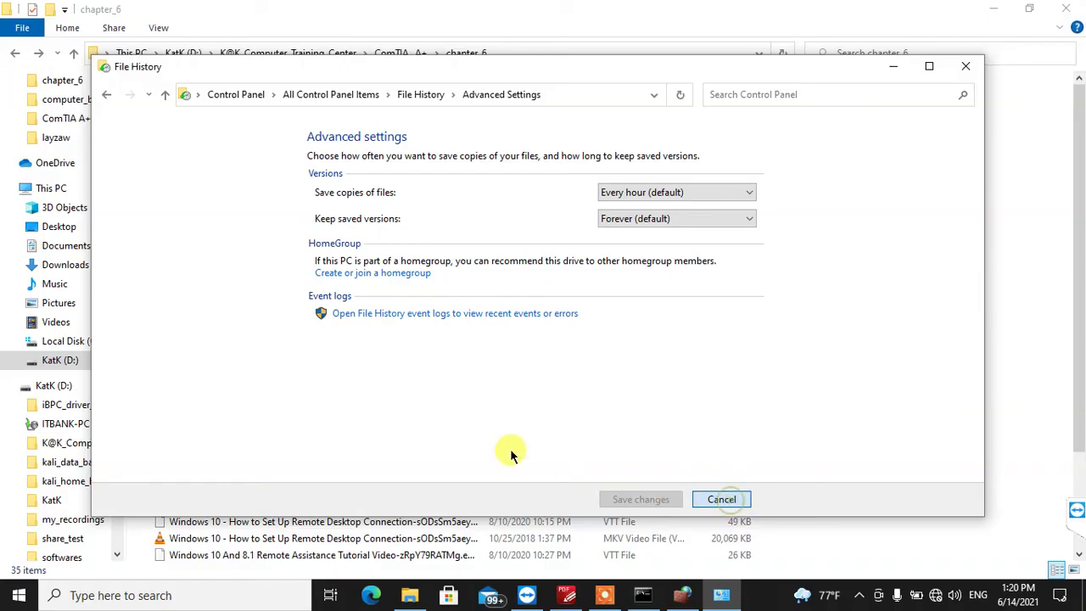
pyautogui.click(158, 131)
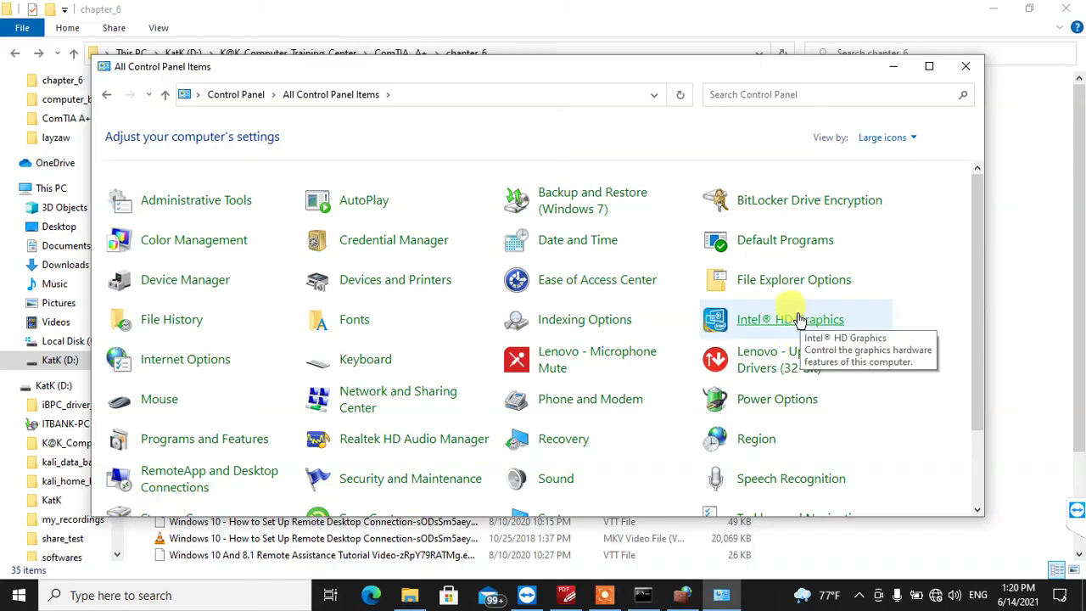
# - Open Internet Options from the Control Panel items to view its general settings
pyautogui.scroll(-1, 805, 335)
pyautogui.scroll(-1, 802, 284)
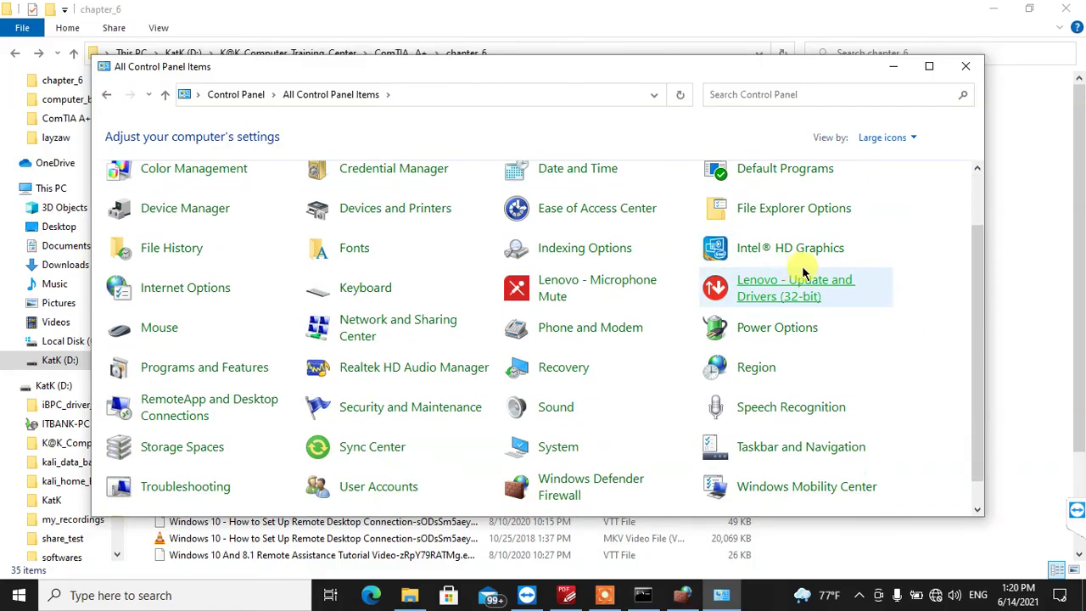
pyautogui.click(167, 292)
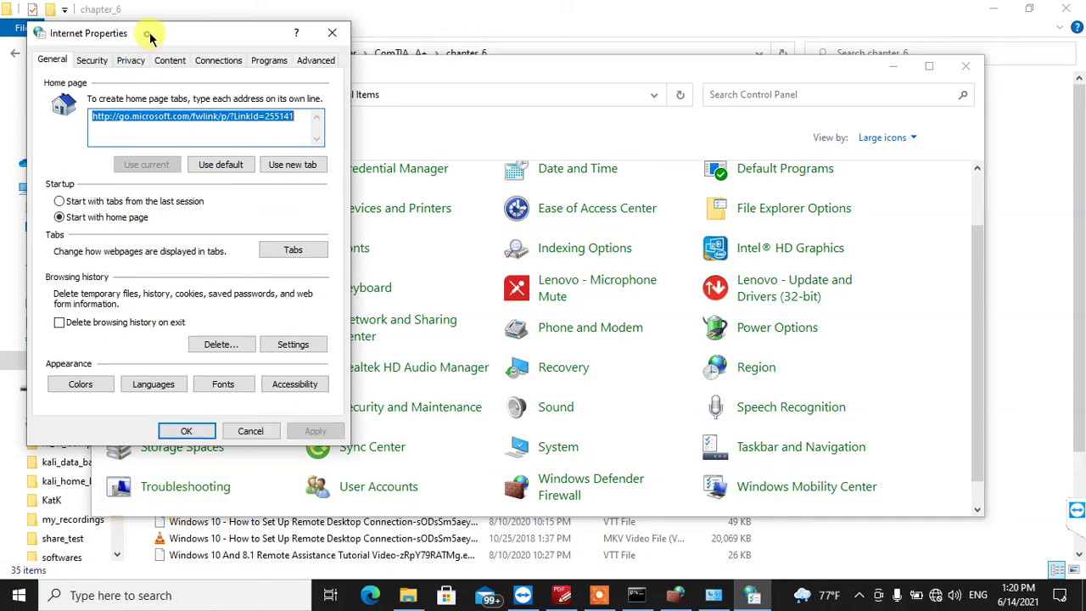
# - Dismiss Internet Properties and review the mouse's ThinkPad, Pointers and Pointer Options settings, cancelling without changes
pyautogui.moveTo(150, 34); pyautogui.dragTo(206, 29)
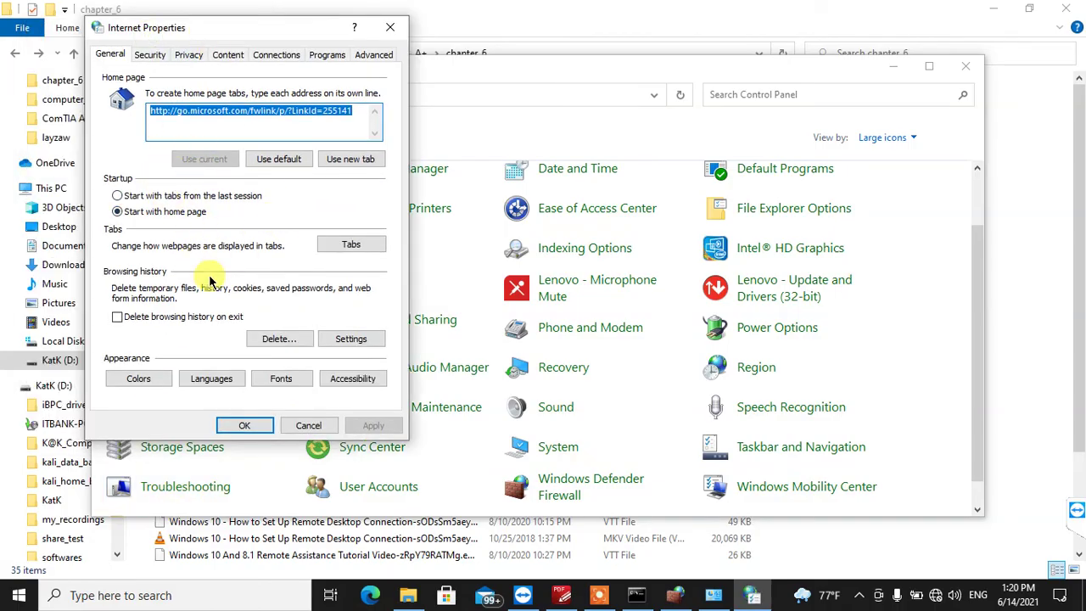
pyautogui.click(307, 426)
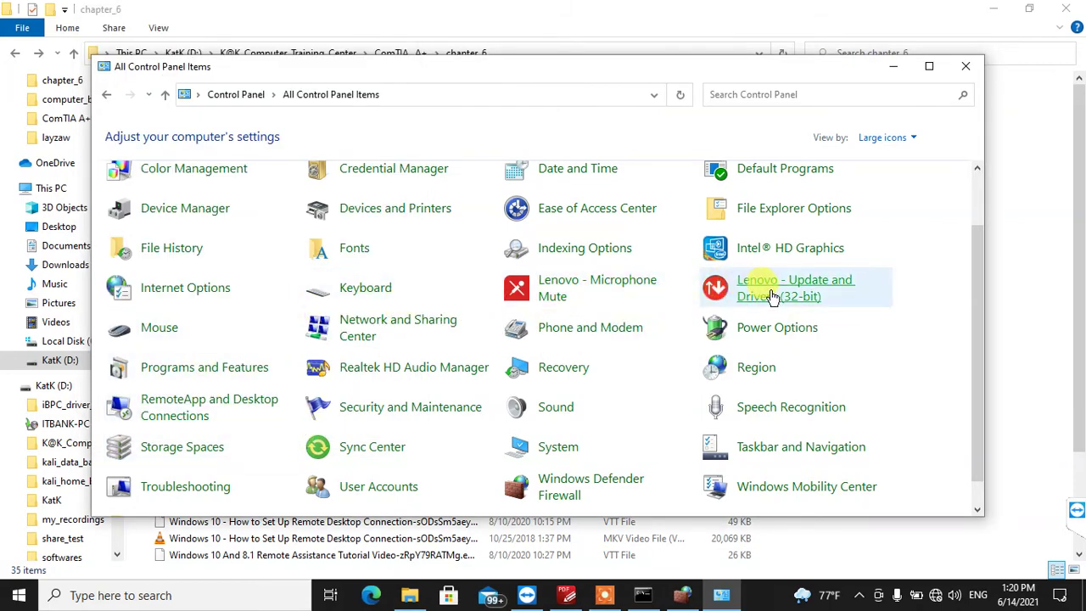
pyautogui.click(154, 328)
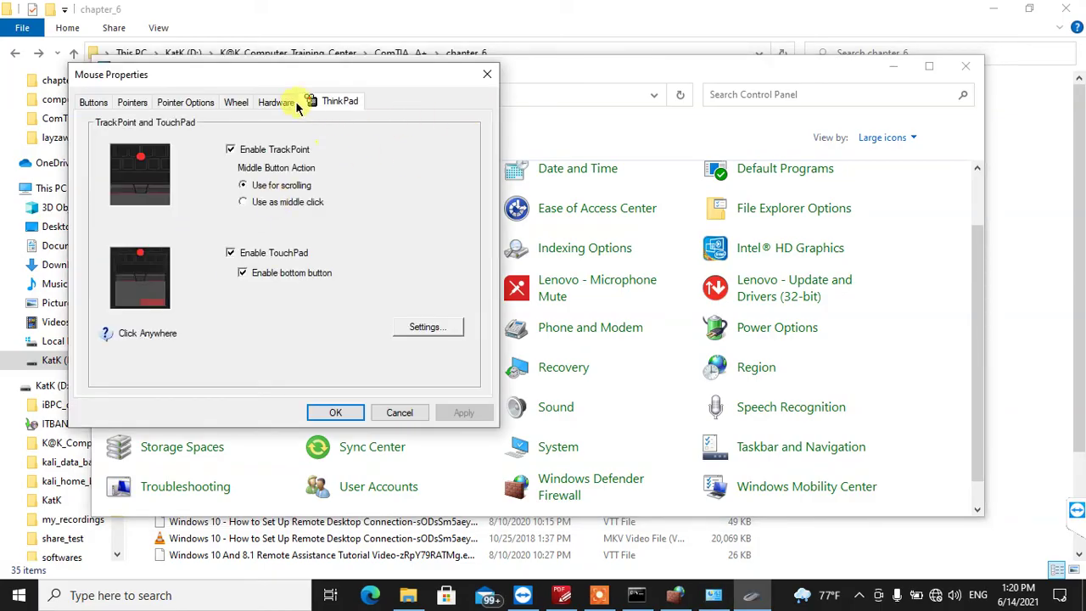
pyautogui.click(127, 103)
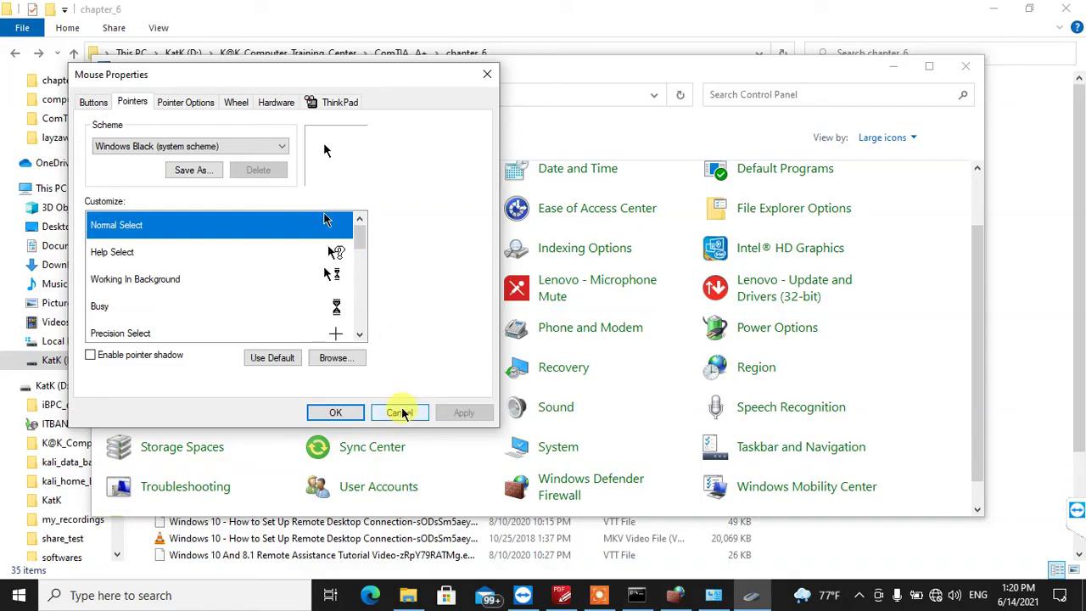
pyautogui.click(174, 100)
pyautogui.click(400, 413)
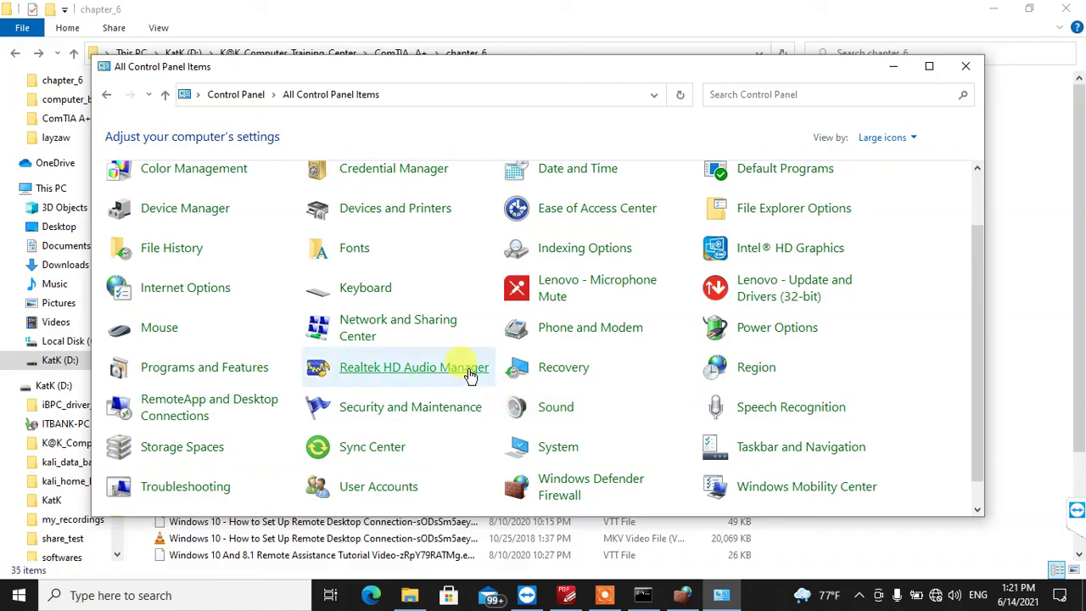
# - View the network adapters and the Wi-Fi adapter's available actions from Network and Sharing Center, and close Network Connections
pyautogui.click(359, 330)
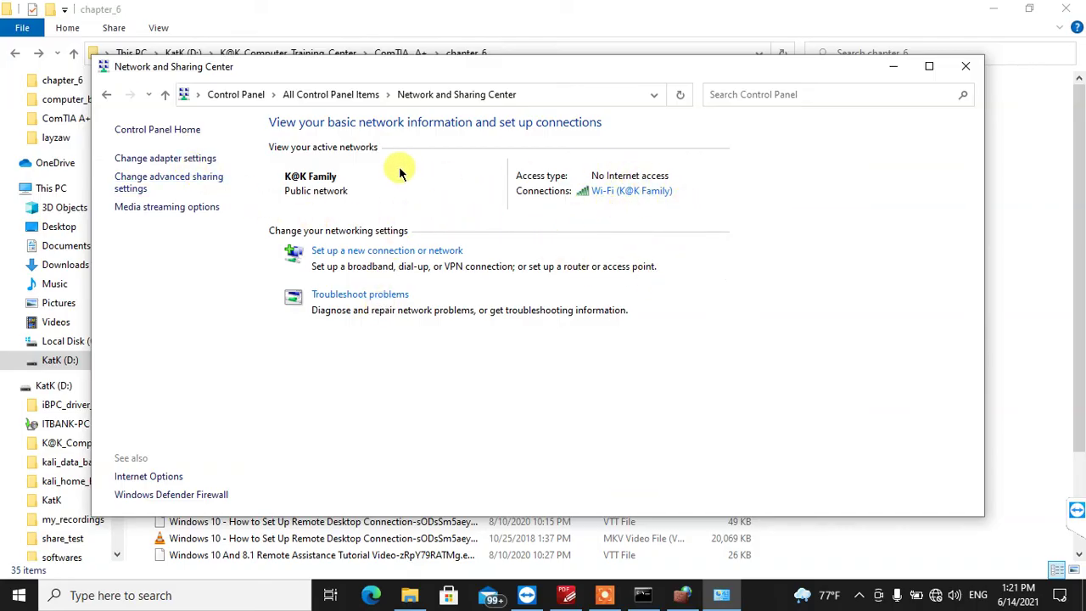
pyautogui.click(157, 159)
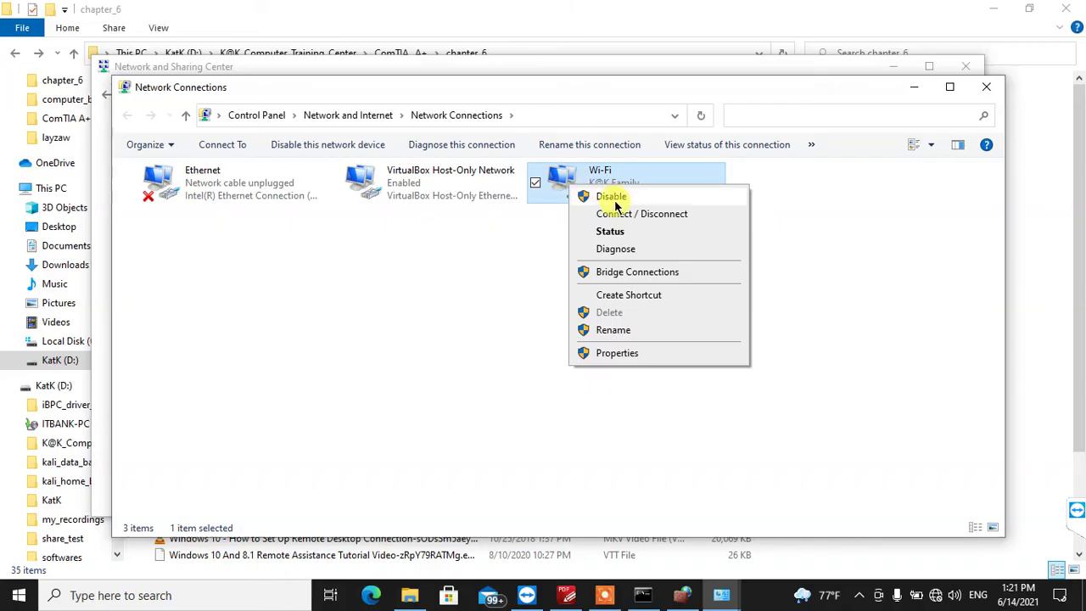
pyautogui.click(368, 332)
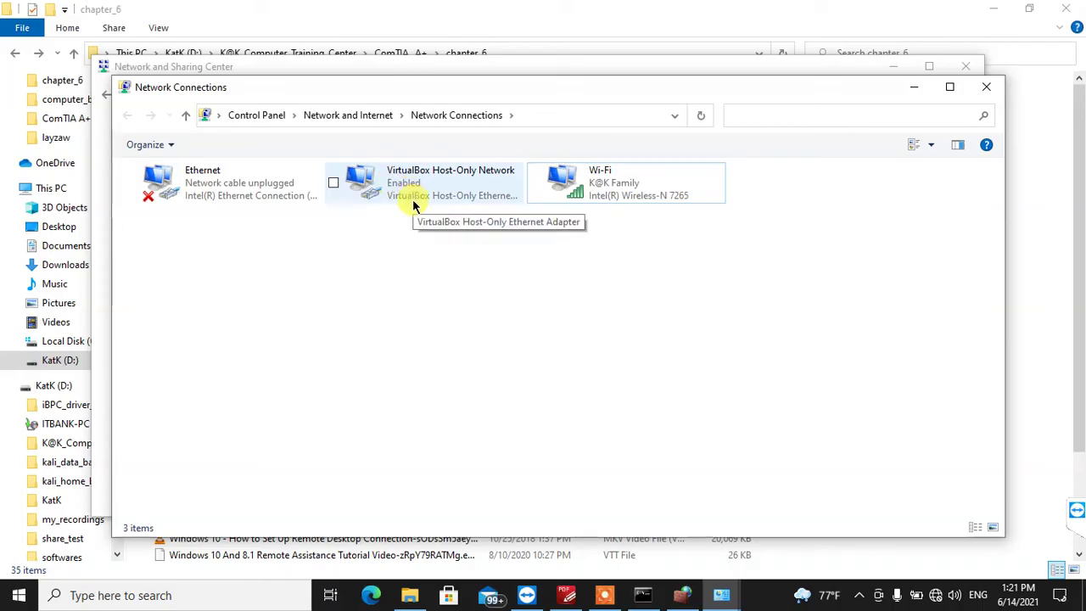
pyautogui.click(983, 88)
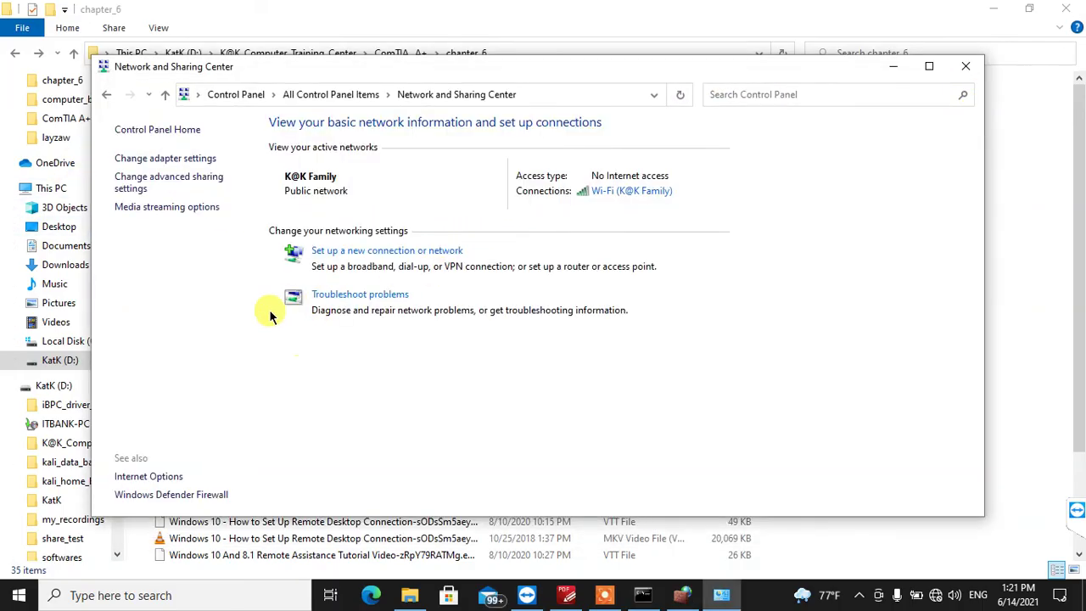
# - Review the advanced sharing settings for the Private, Guest or Public, and All Networks profiles, including password protected sharing
pyautogui.click(161, 179)
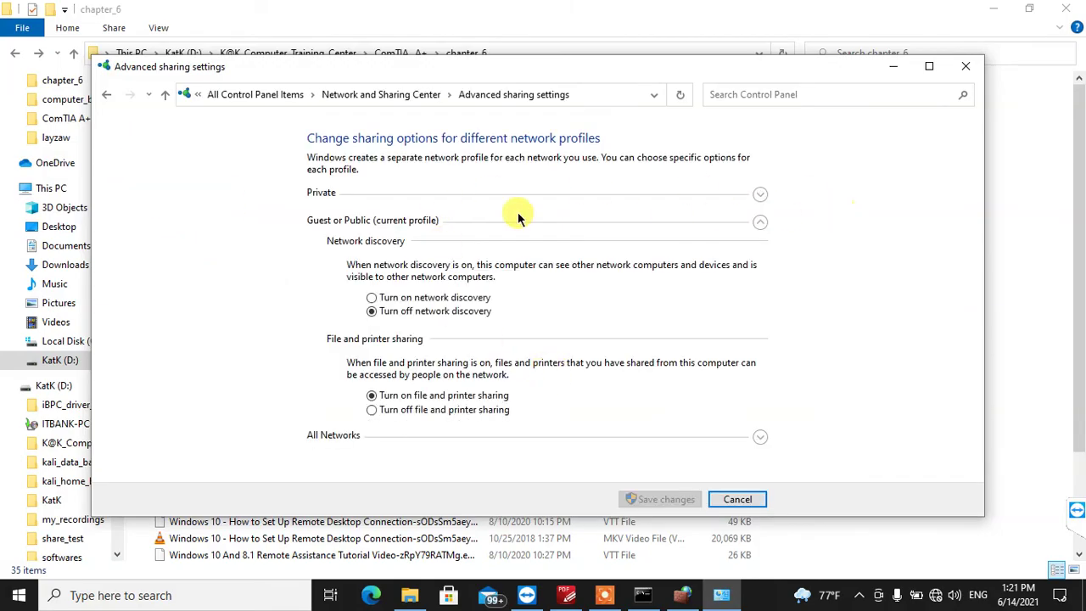
pyautogui.click(761, 194)
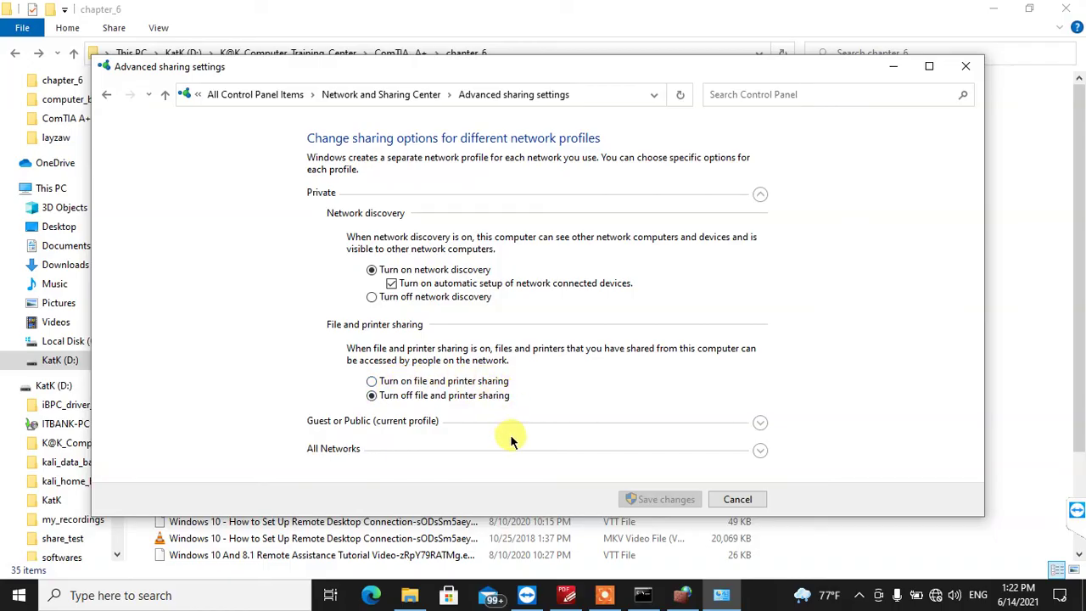
pyautogui.click(759, 423)
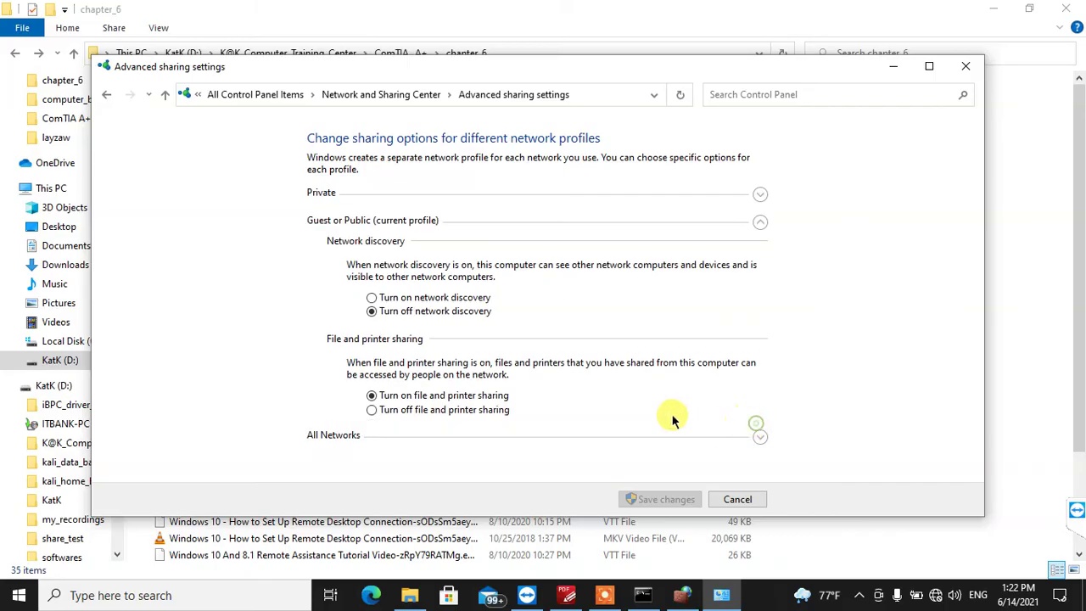
pyautogui.click(759, 438)
pyautogui.scroll(-2, 497, 388)
pyautogui.scroll(3, 383, 311)
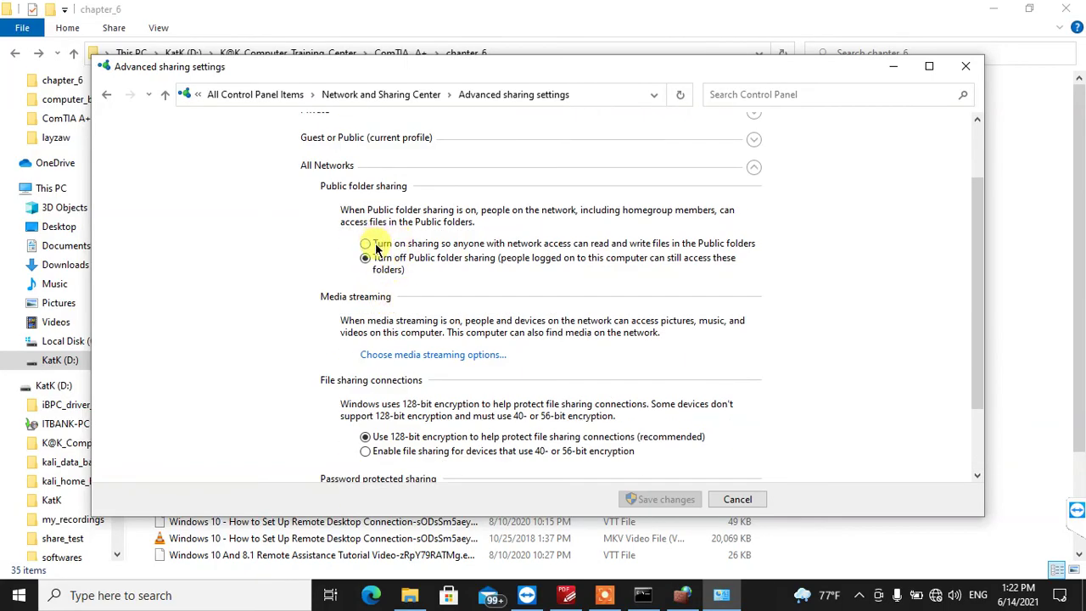
pyautogui.scroll(2, 378, 255)
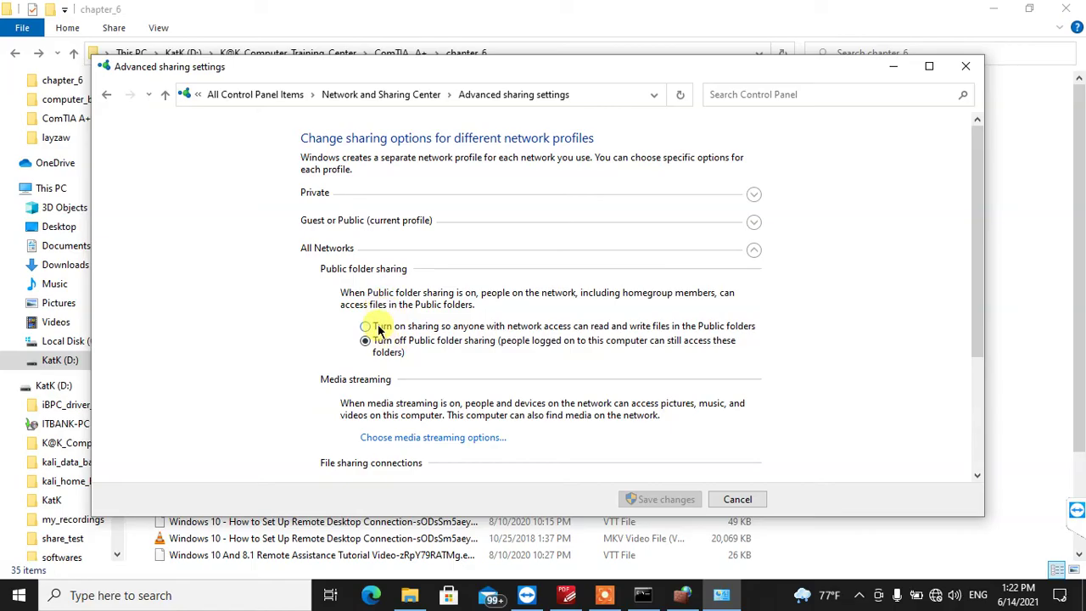
pyautogui.scroll(-3, 405, 344)
pyautogui.scroll(-2, 407, 398)
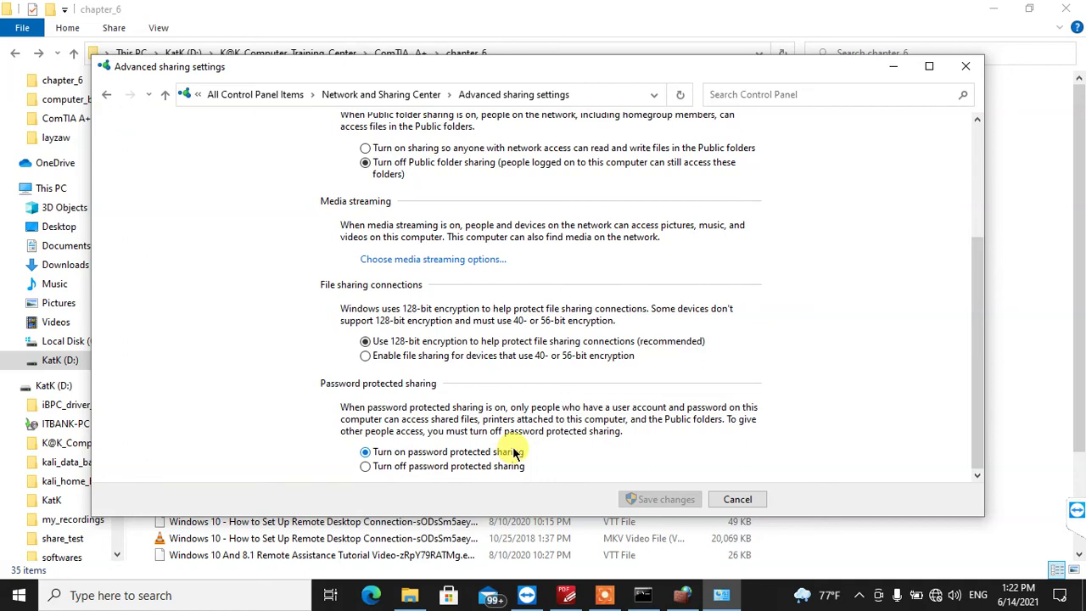
# - Switch to Command Prompt, list the user accounts with net user, highlight one account name, and return to the advanced sharing settings
pyautogui.click(649, 598)
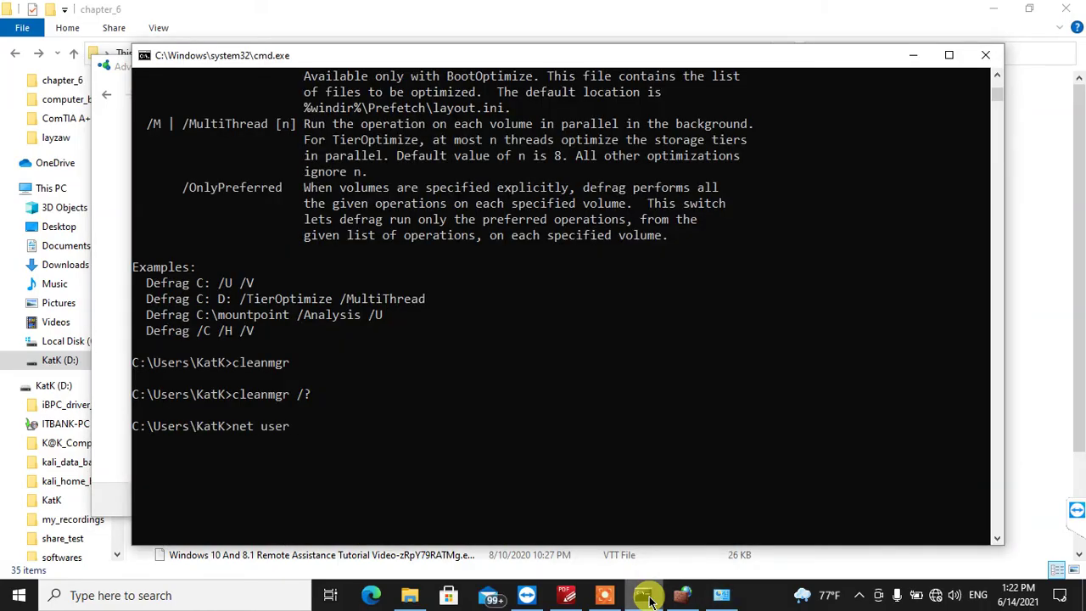
pyautogui.press('Return')
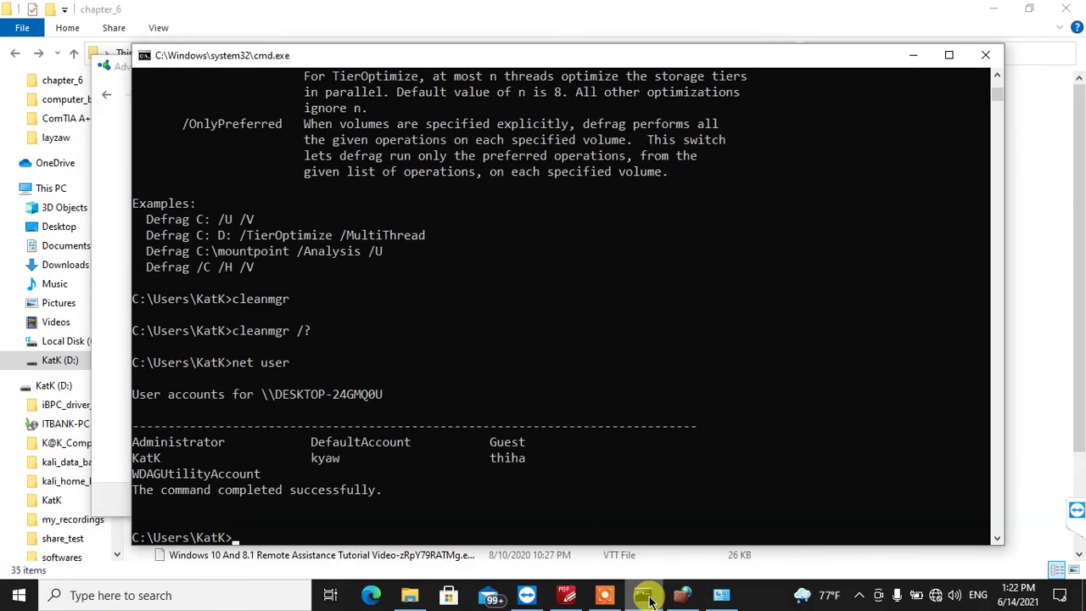
pyautogui.doubleClick(320, 457)
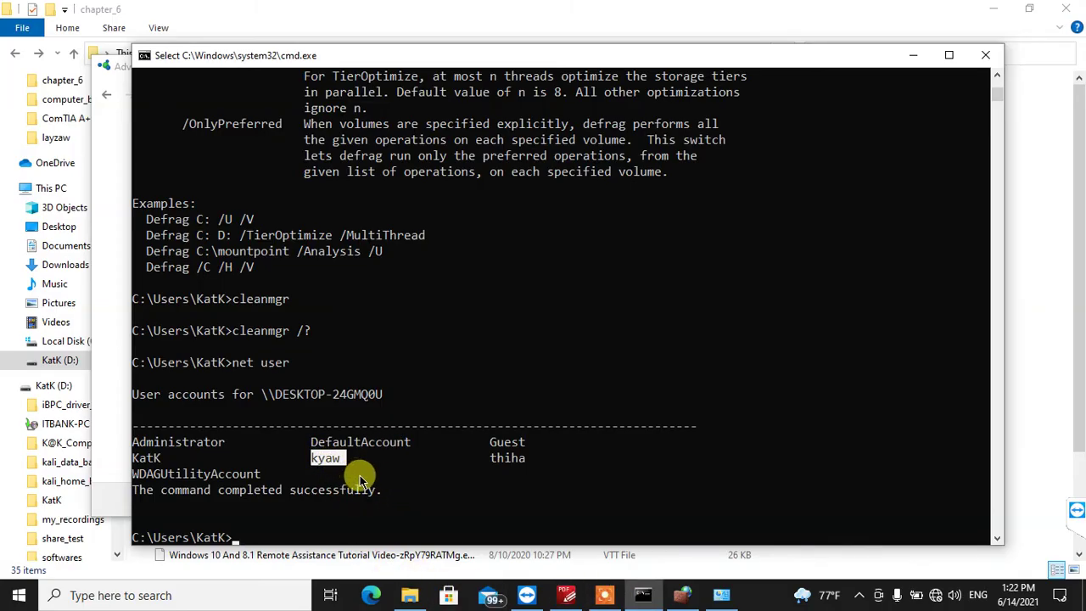
pyautogui.hotkey('alt', 'Tab')
pyautogui.scroll(-1, 418, 390)
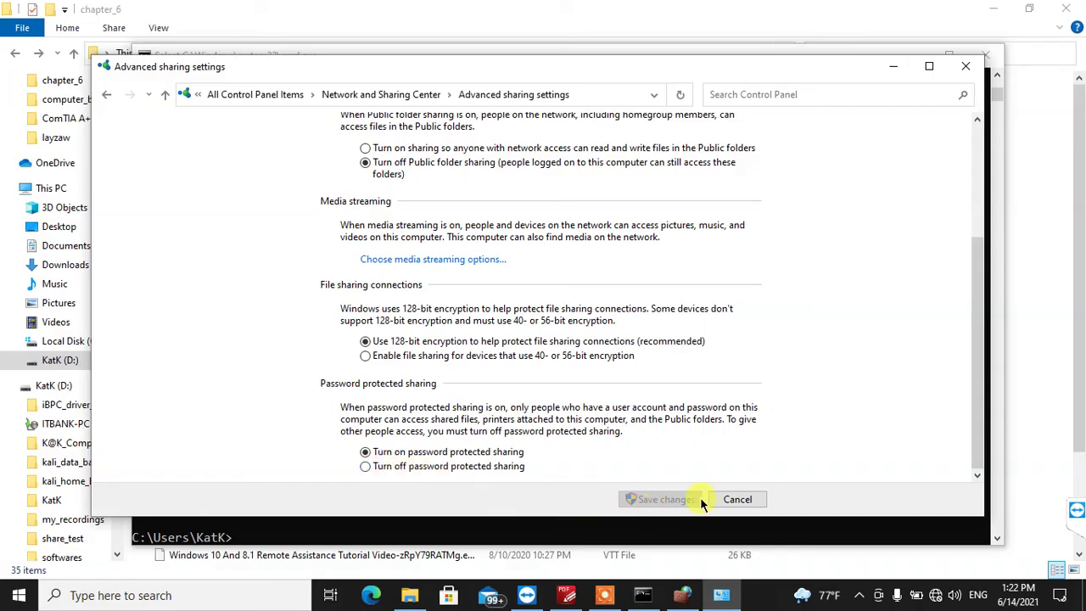
# - Close the advanced sharing settings window and reopen Control Panel with the Run command "control"
pyautogui.click(972, 75)
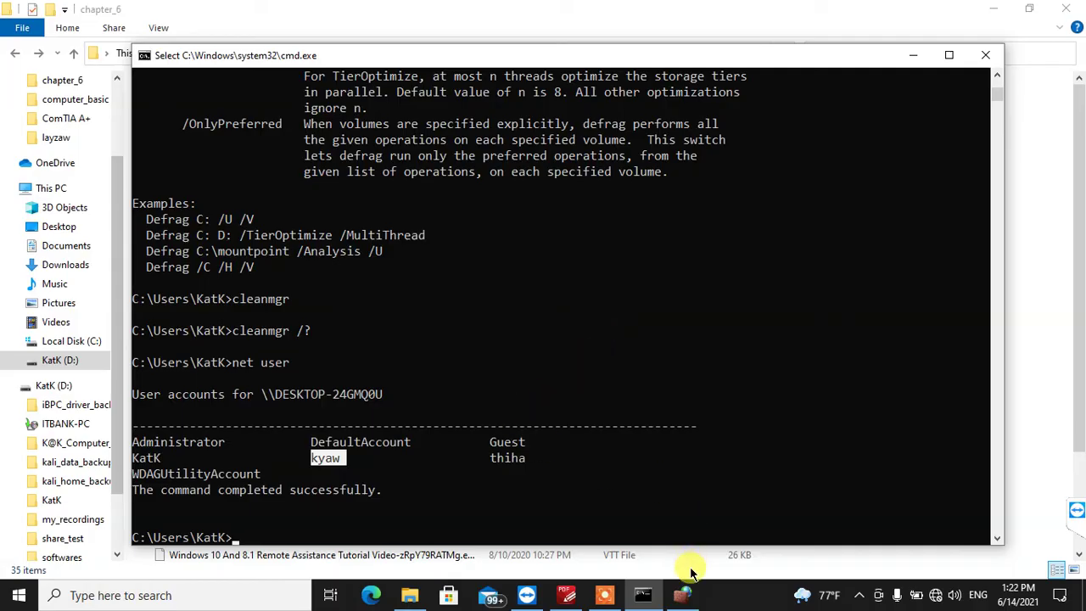
pyautogui.press('super+r')
pyautogui.write('co')
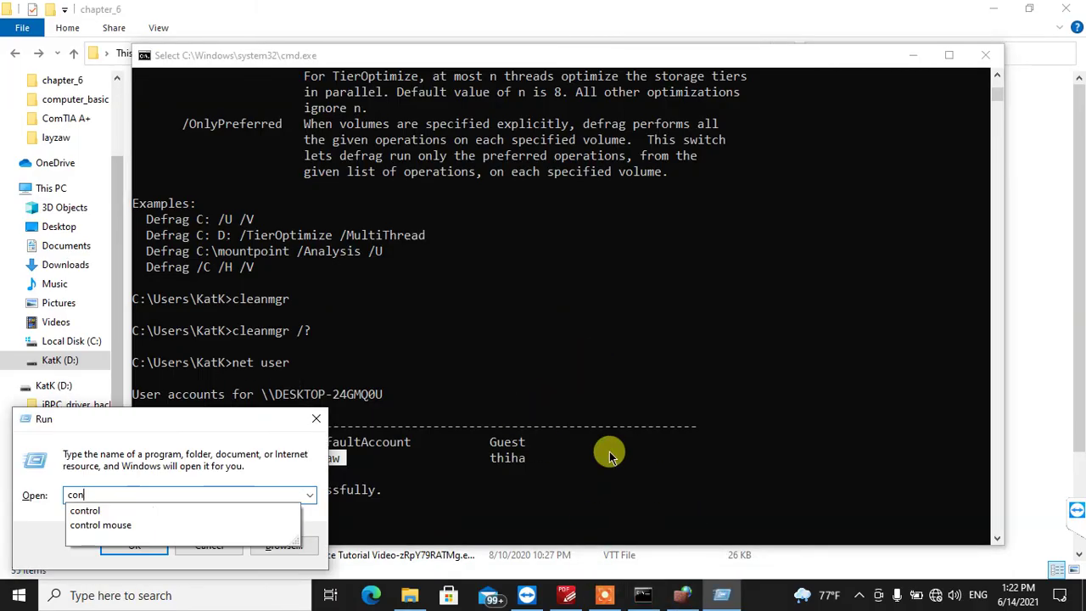
pyautogui.write('ntrol')
pyautogui.press('Return')
# - View the Power Options page with its power plan settings and return to All Control Panel Items
pyautogui.scroll(-1, 755, 456)
pyautogui.scroll(-1, 654, 413)
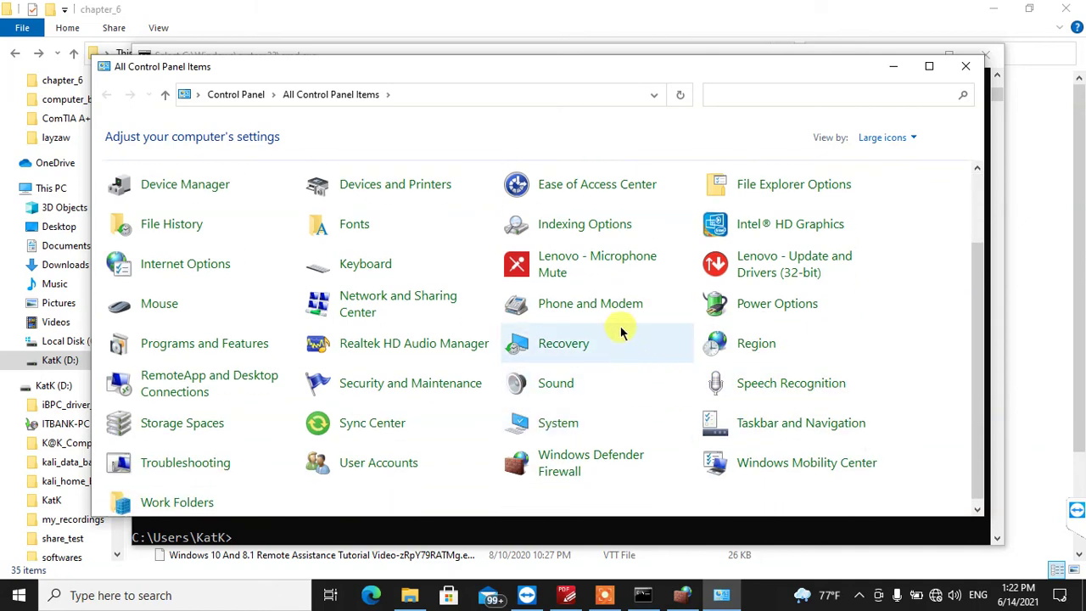
pyautogui.click(778, 305)
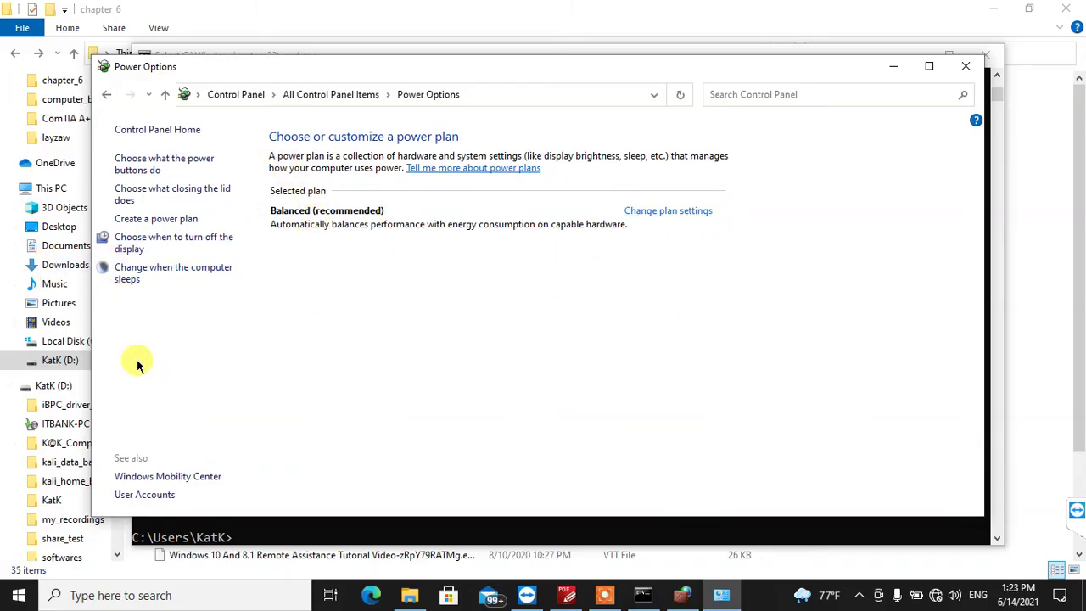
pyautogui.click(106, 94)
# - Open the Recovery page from Control Panel and launch System Restore, bringing its window to the front
pyautogui.scroll(-1, 437, 384)
pyautogui.scroll(-1, 437, 385)
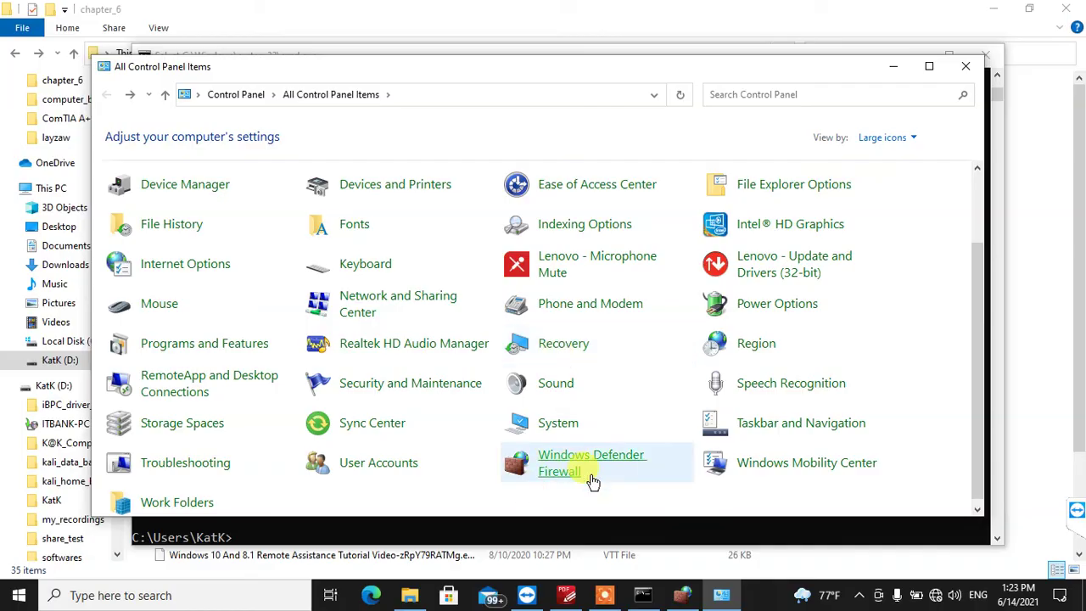
pyautogui.click(576, 342)
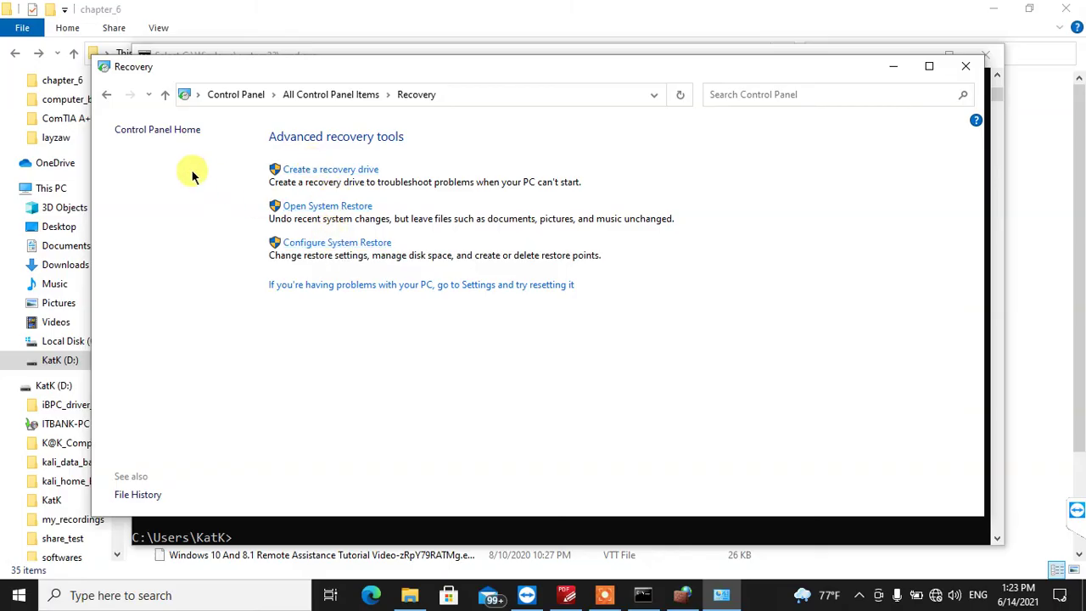
pyautogui.click(316, 206)
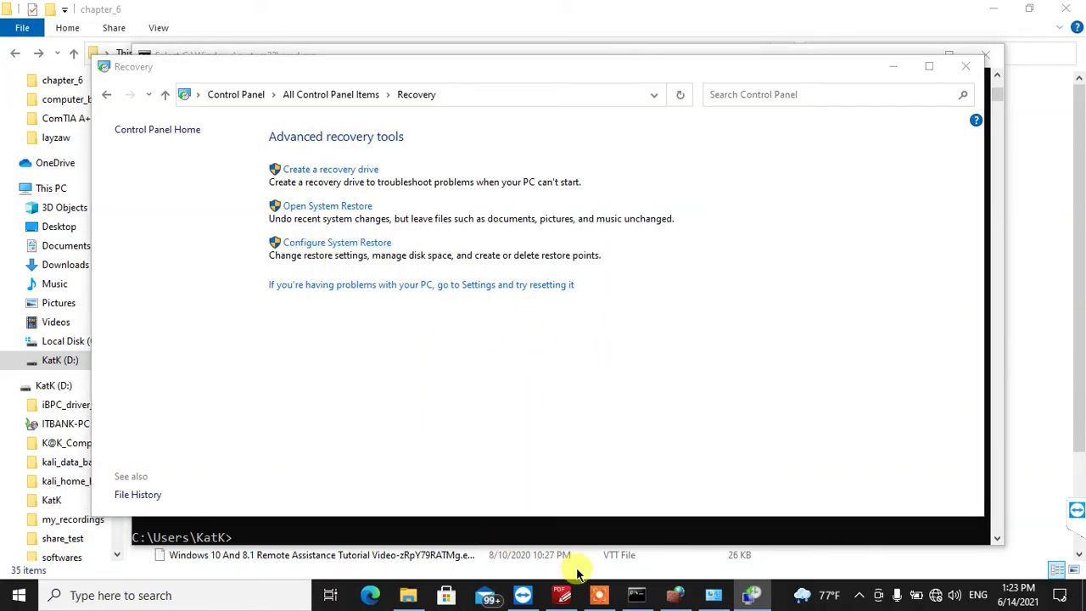
pyautogui.moveTo(747, 593)
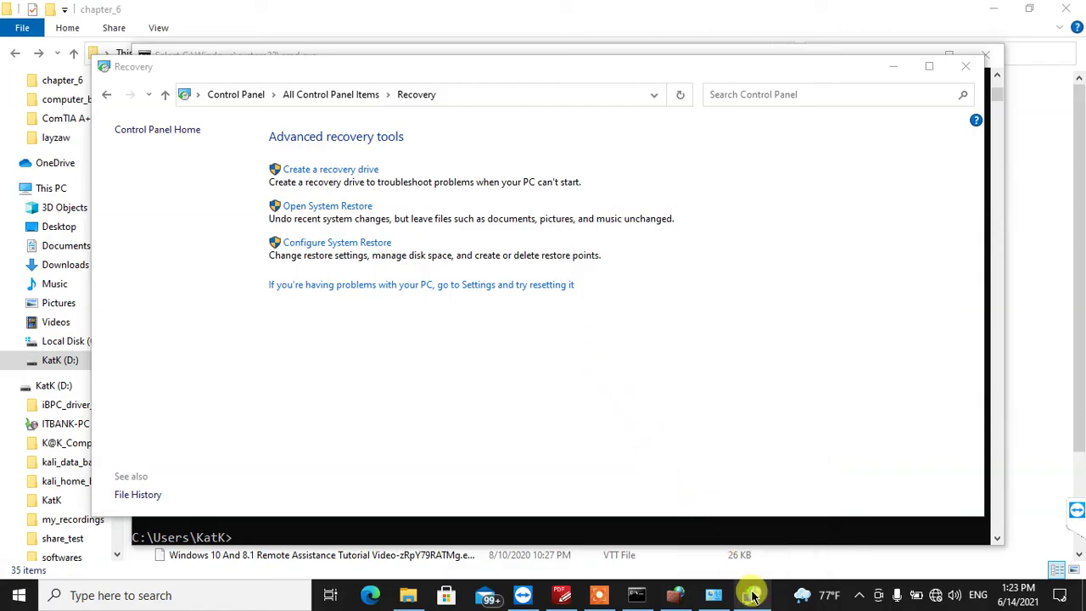
pyautogui.click(750, 593)
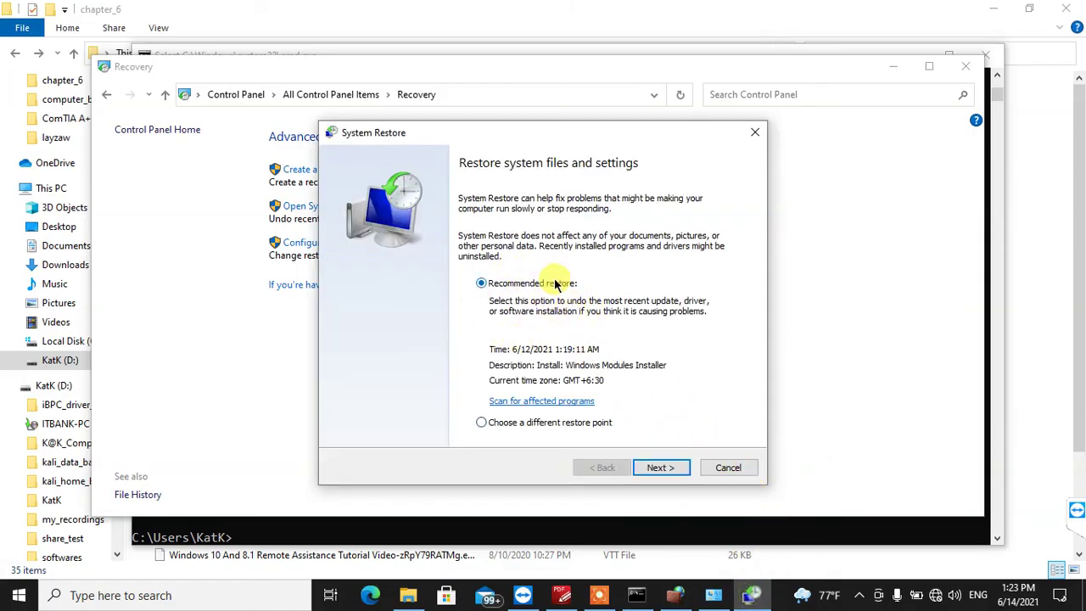
# - Choose a different restore point, select the Windows Modules Installer entry, and cancel System Restore
pyautogui.click(509, 423)
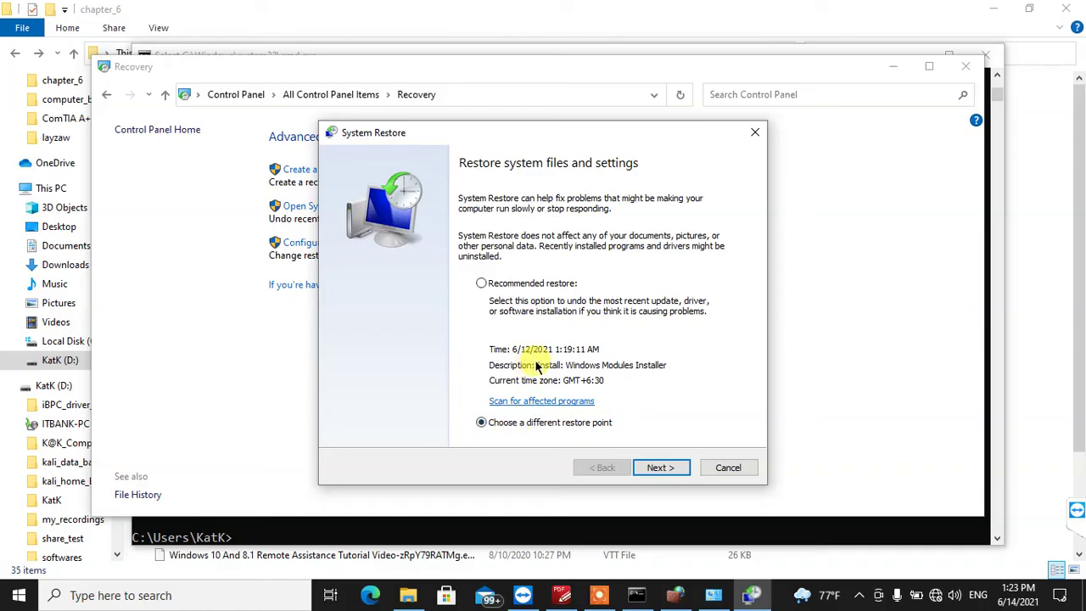
pyautogui.click(660, 467)
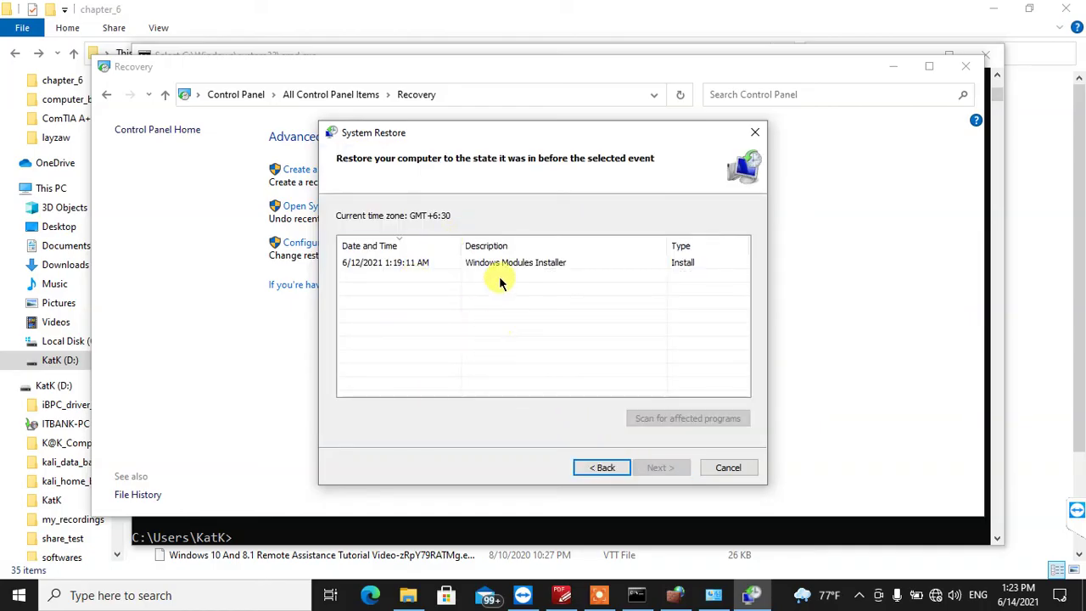
pyautogui.click(414, 262)
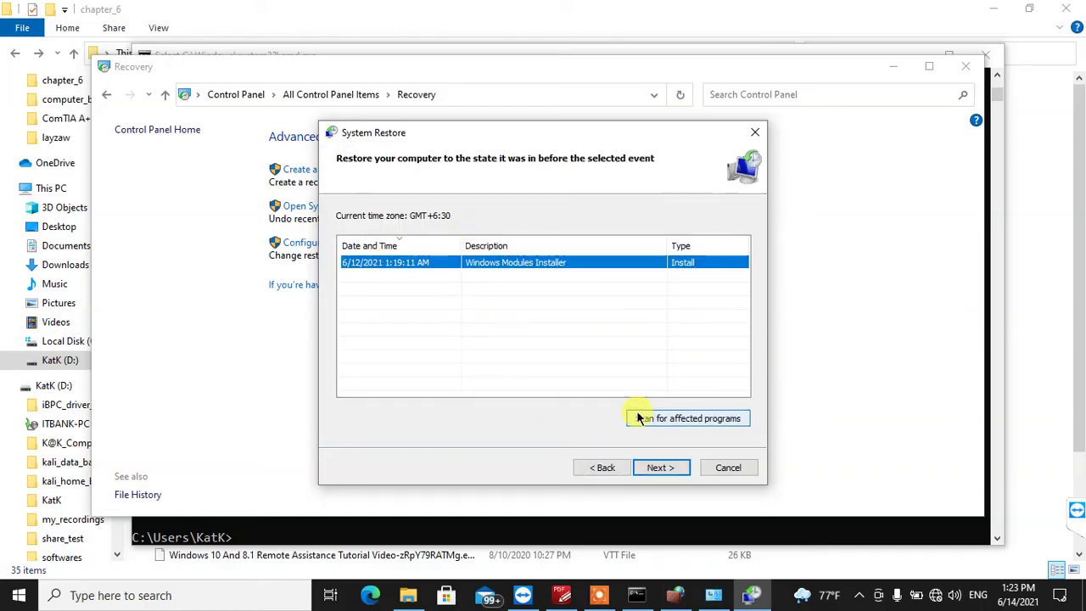
pyautogui.click(728, 467)
# - Open Configure System Restore from the Recovery page and select Local Disk (C:) in the protection settings
pyautogui.click(319, 244)
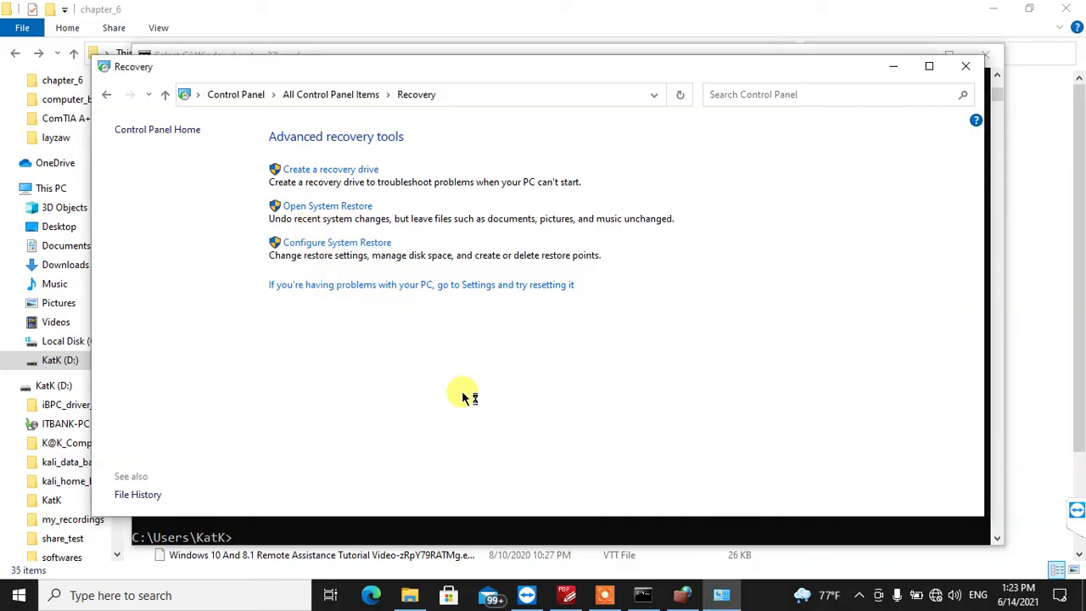
pyautogui.moveTo(248, 122); pyautogui.dragTo(267, 73)
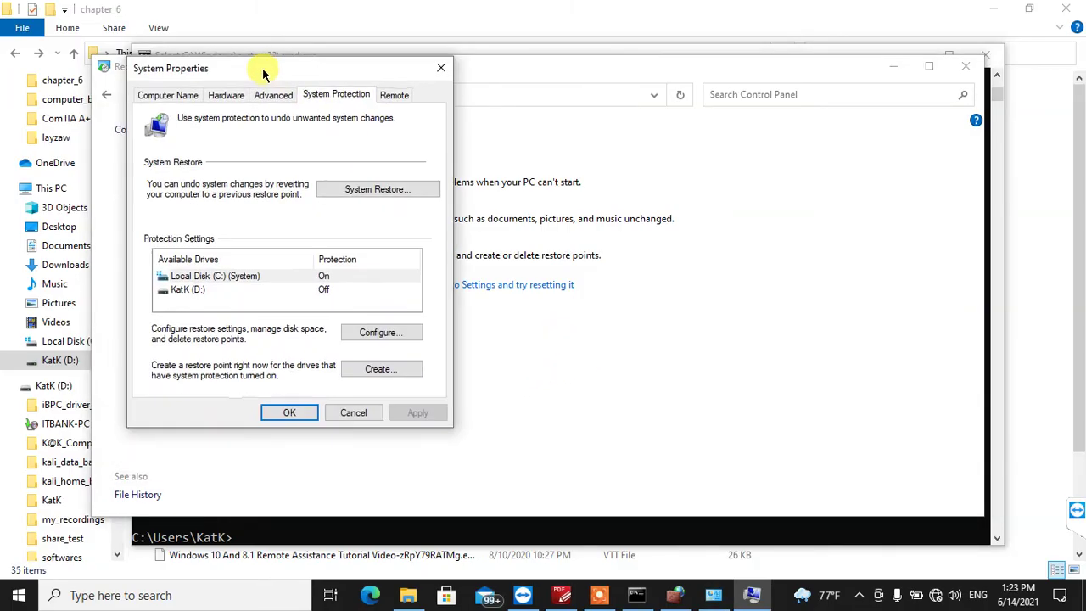
pyautogui.click(231, 277)
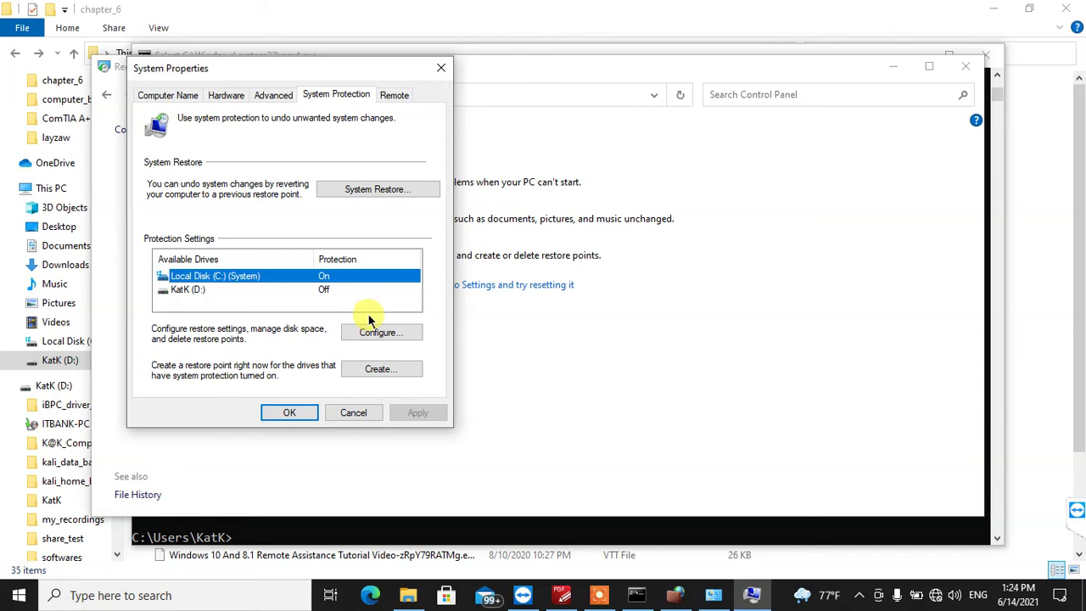
pyautogui.click(191, 289)
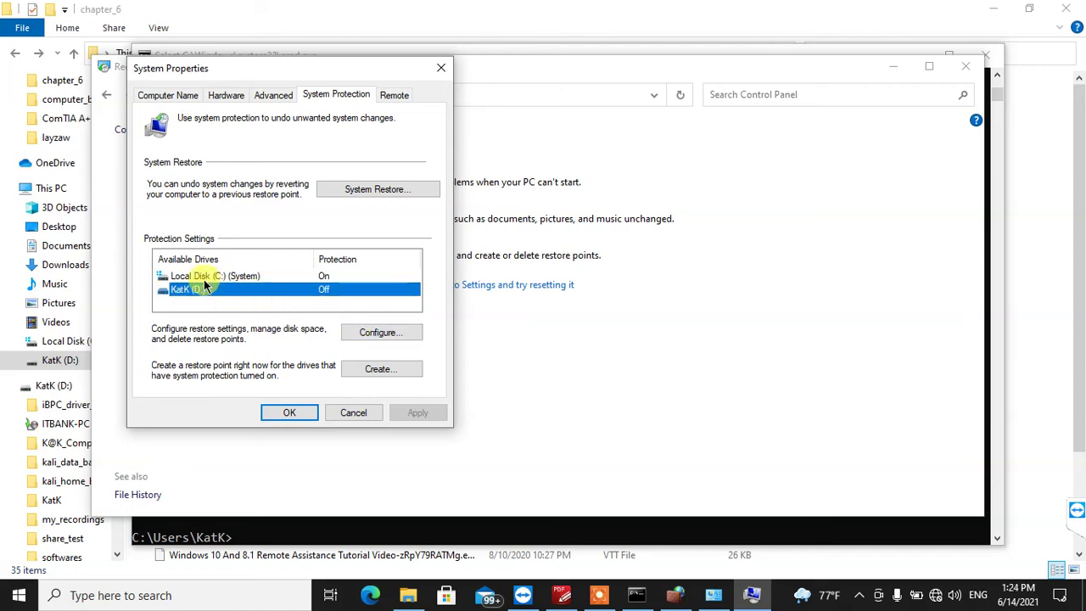
pyautogui.click(205, 277)
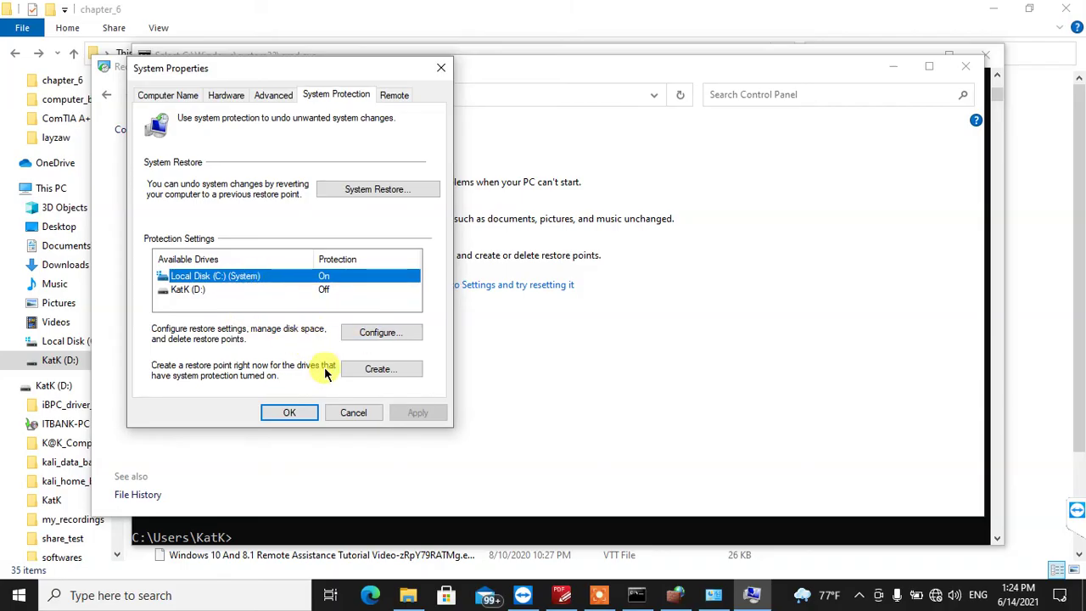
# - Create a restore point described as 20210614_good_condition and close System Properties
pyautogui.click(371, 370)
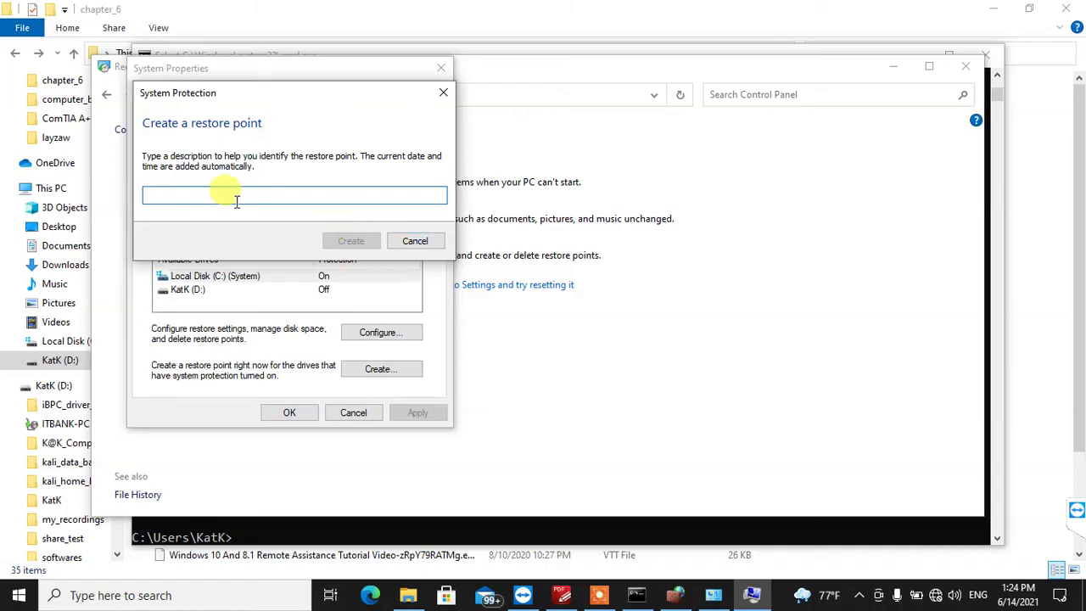
pyautogui.write('20210614')
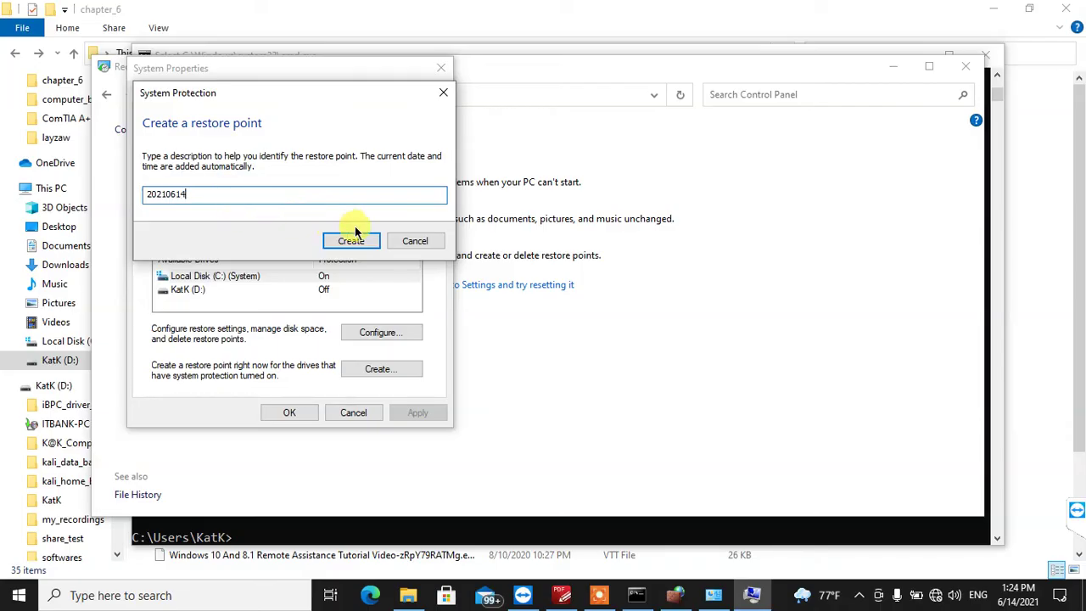
pyautogui.write('good_condition')
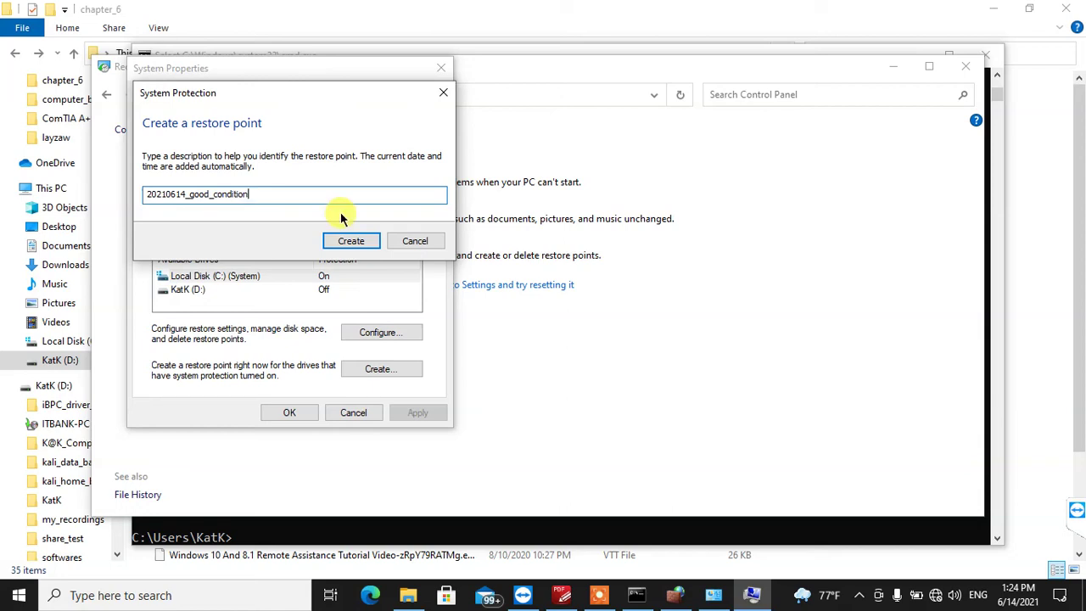
pyautogui.click(352, 238)
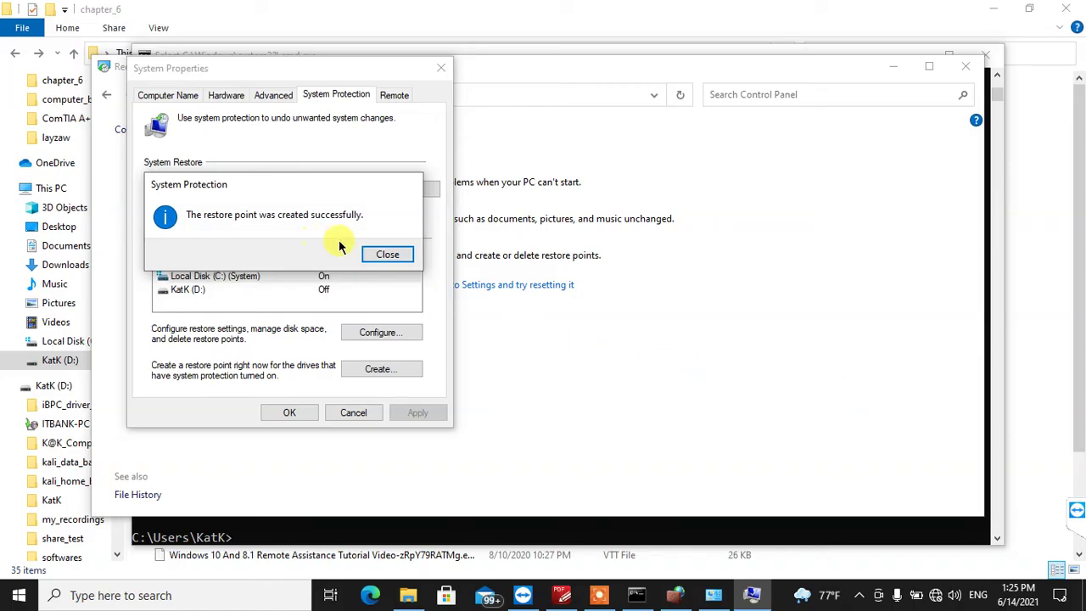
pyautogui.click(379, 259)
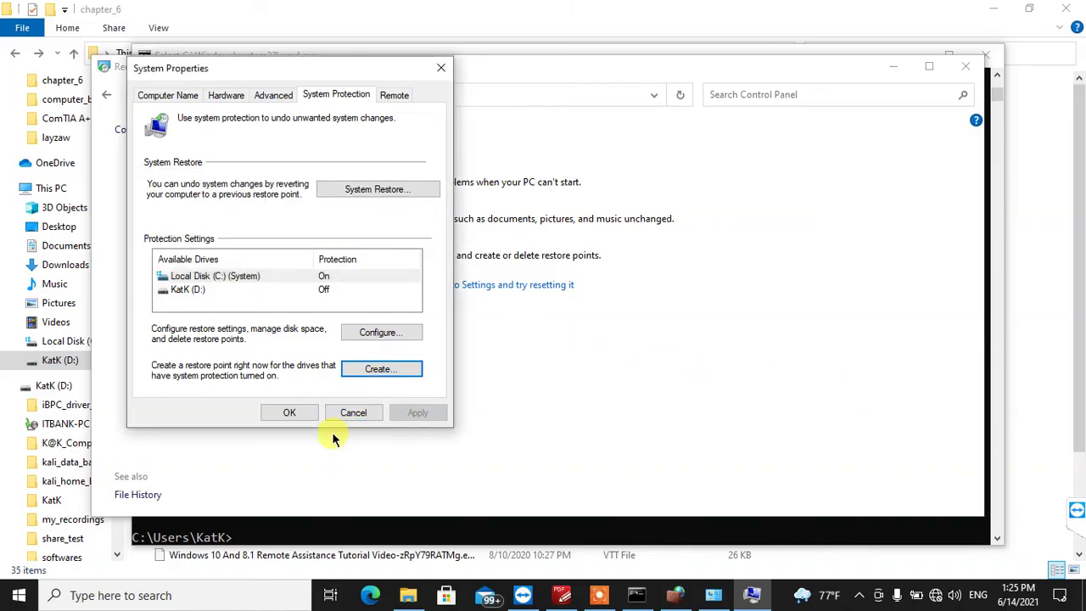
pyautogui.click(289, 413)
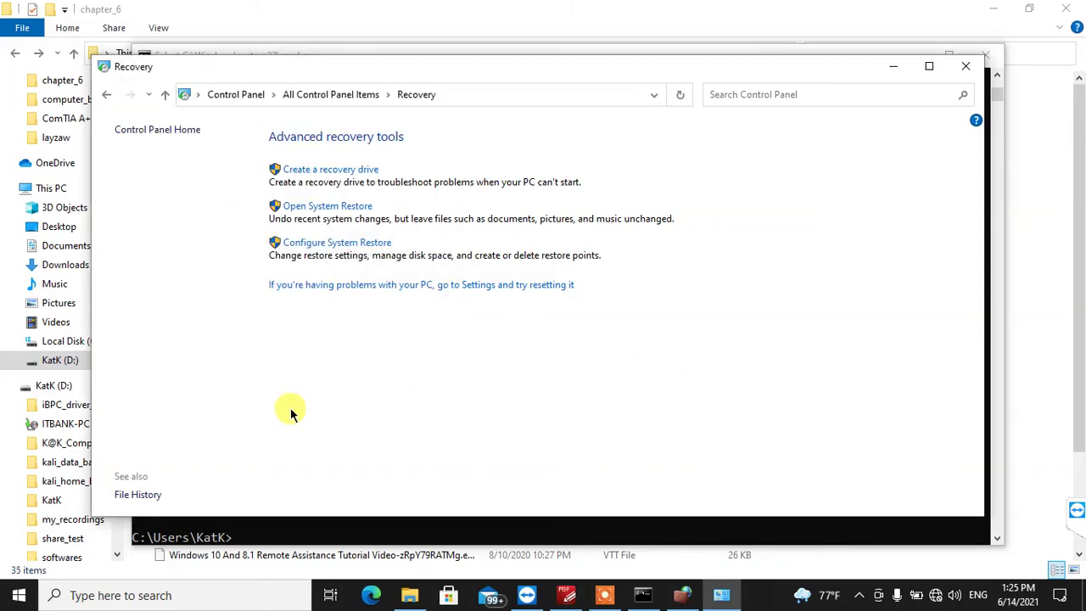
# - Open System Restore, choose a different restore point, and select the 20210614_good_condition entry
pyautogui.click(325, 208)
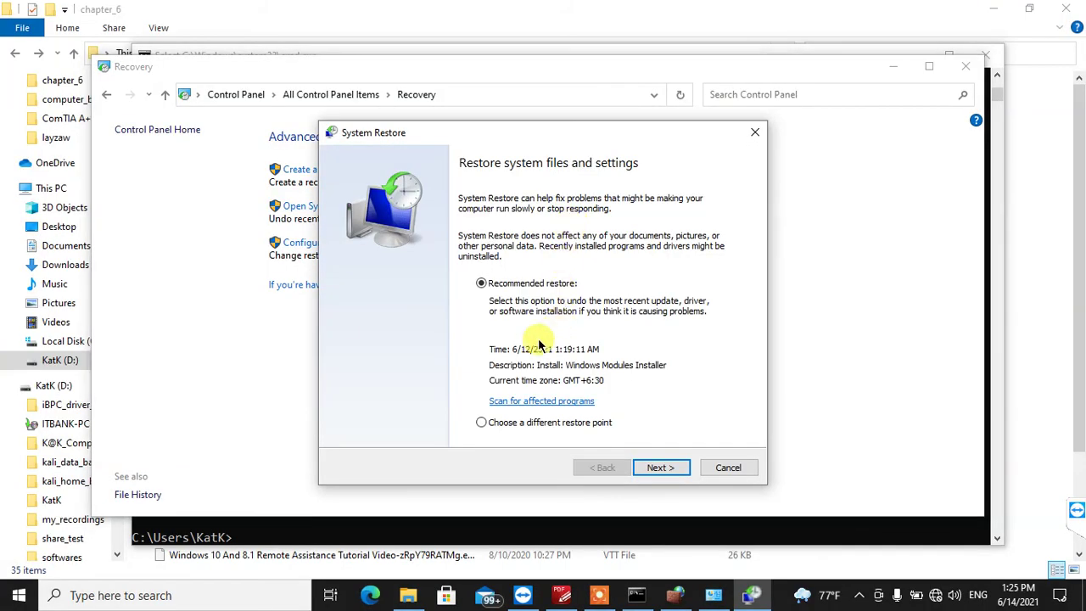
pyautogui.click(482, 422)
pyautogui.click(661, 467)
pyautogui.click(458, 264)
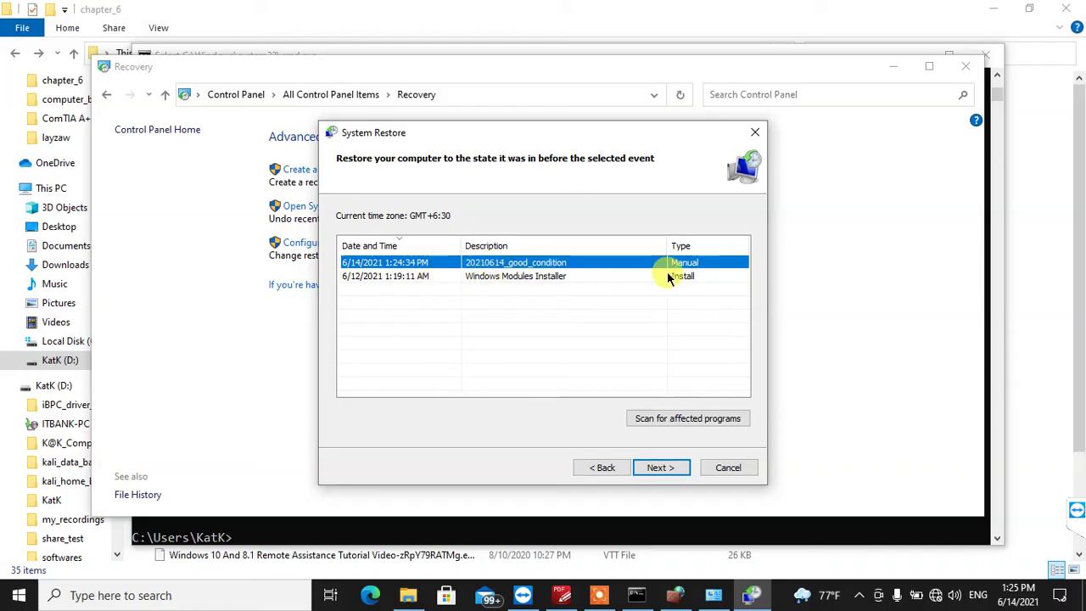
# - Compare the manual restore point with the Windows Modules Installer entry and cancel System Restore
pyautogui.click(695, 274)
pyautogui.click(698, 268)
pyautogui.click(697, 276)
pyautogui.click(697, 264)
pyautogui.click(697, 276)
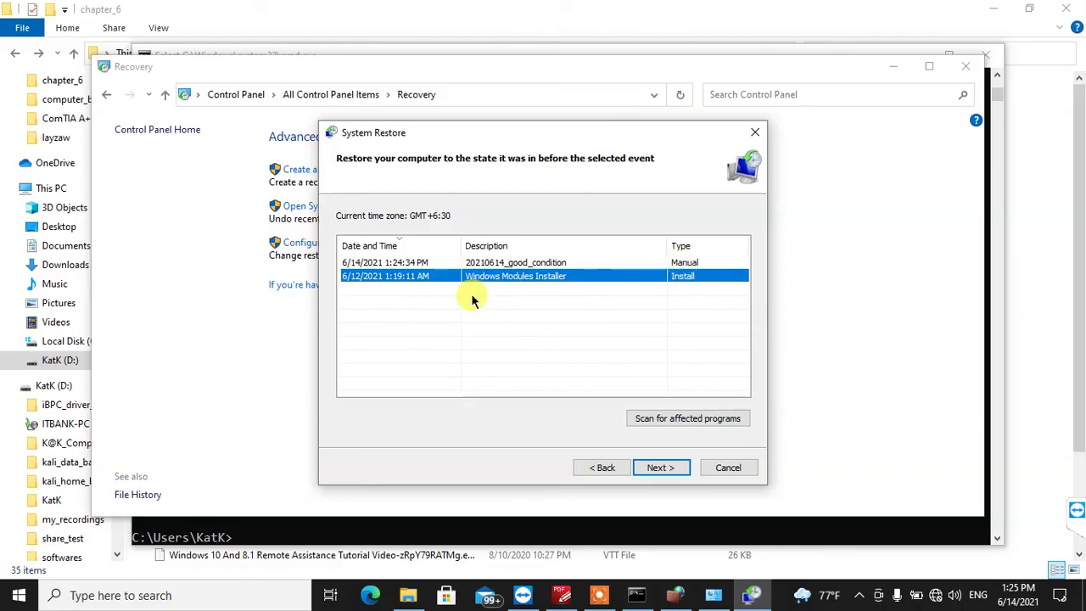
pyautogui.click(387, 263)
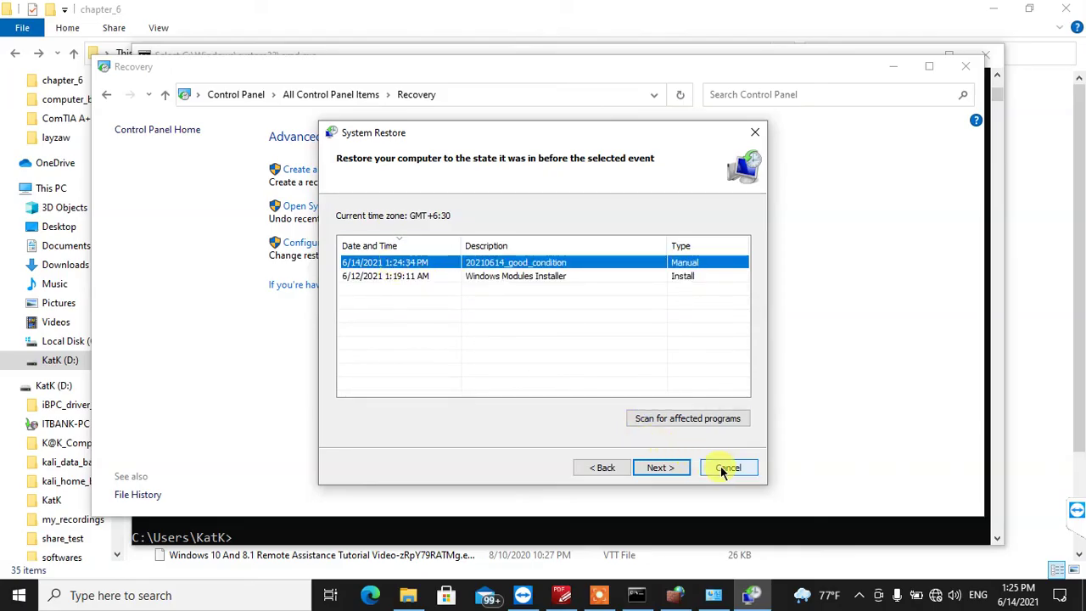
pyautogui.click(722, 471)
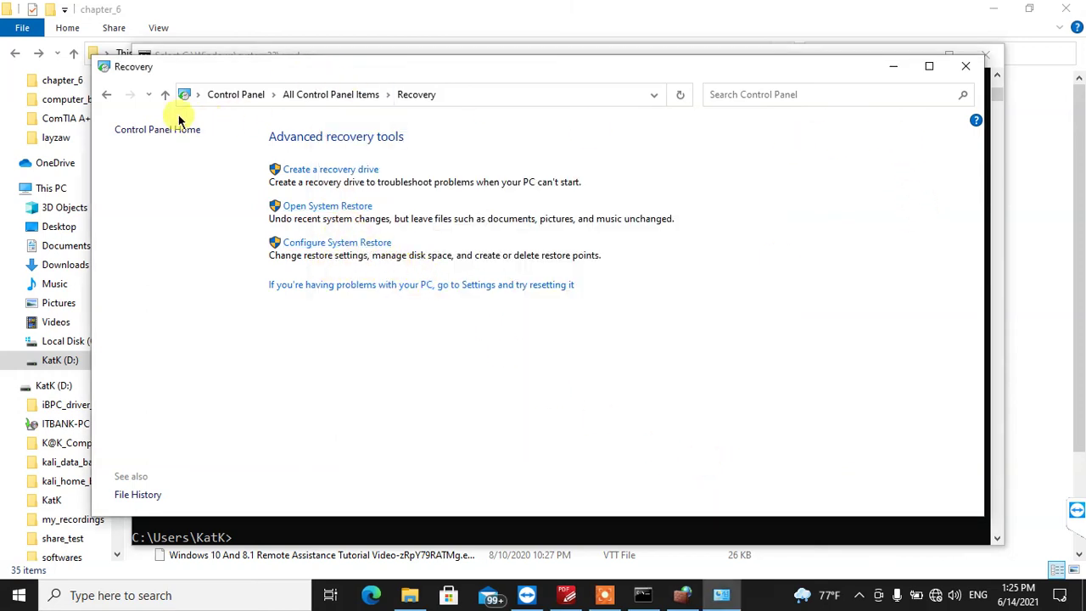
# - Open RemoteApp and Desktop Connections from All Control Panel Items, view the Access RemoteApp and desktops wizard, and cancel it
pyautogui.click(106, 94)
pyautogui.scroll(-2, 679, 428)
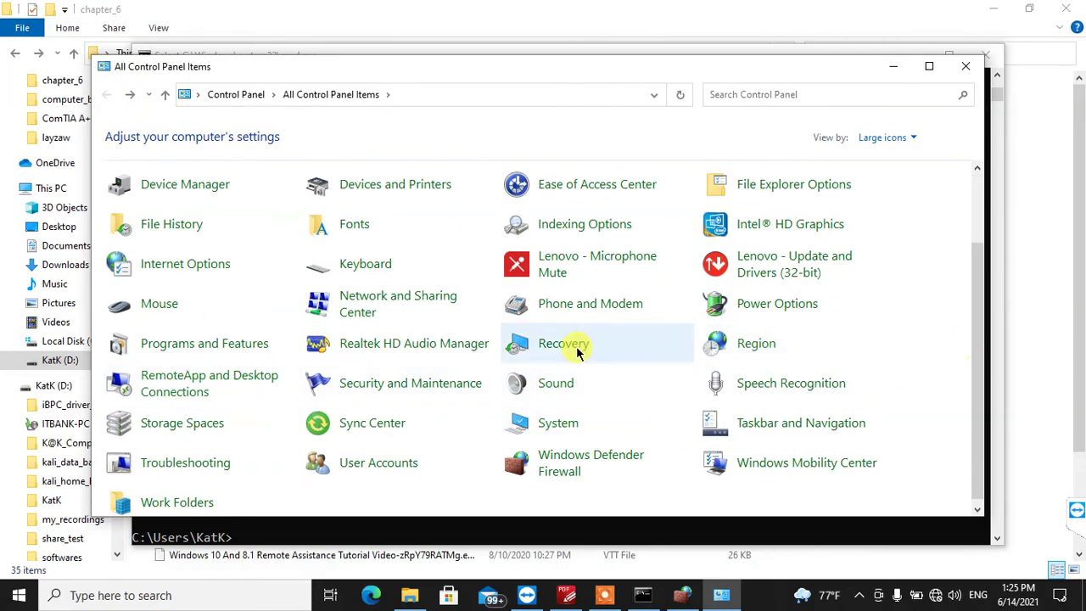
pyautogui.scroll(-1, 178, 381)
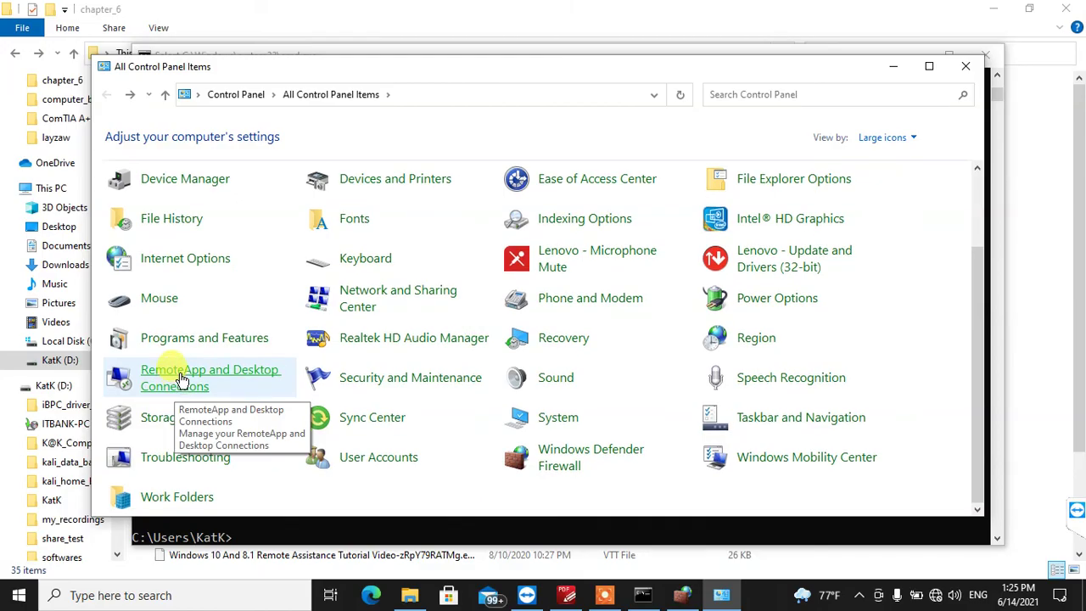
pyautogui.click(181, 378)
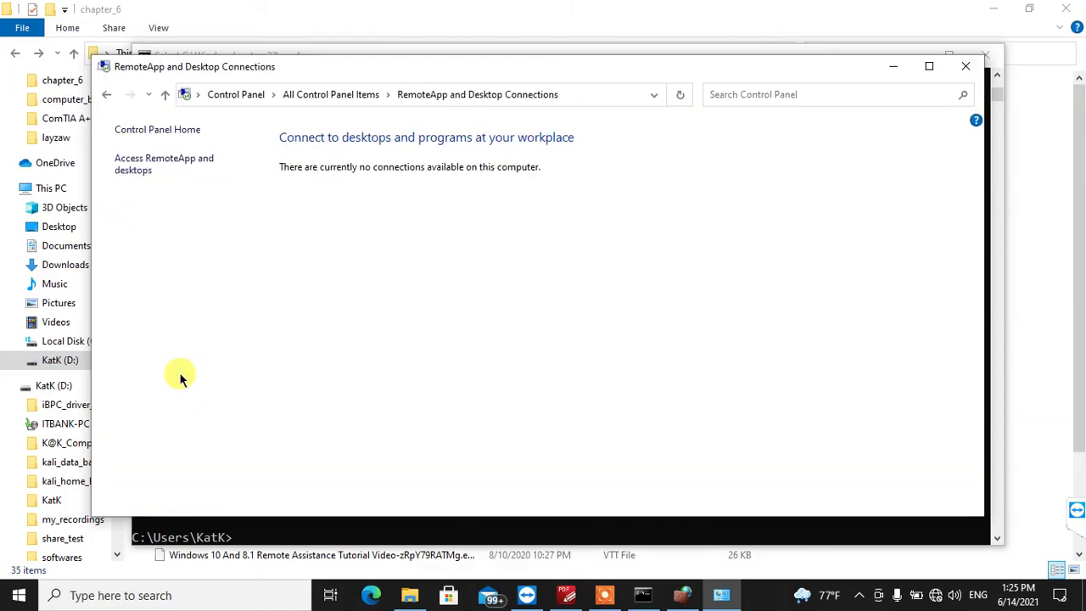
pyautogui.click(174, 170)
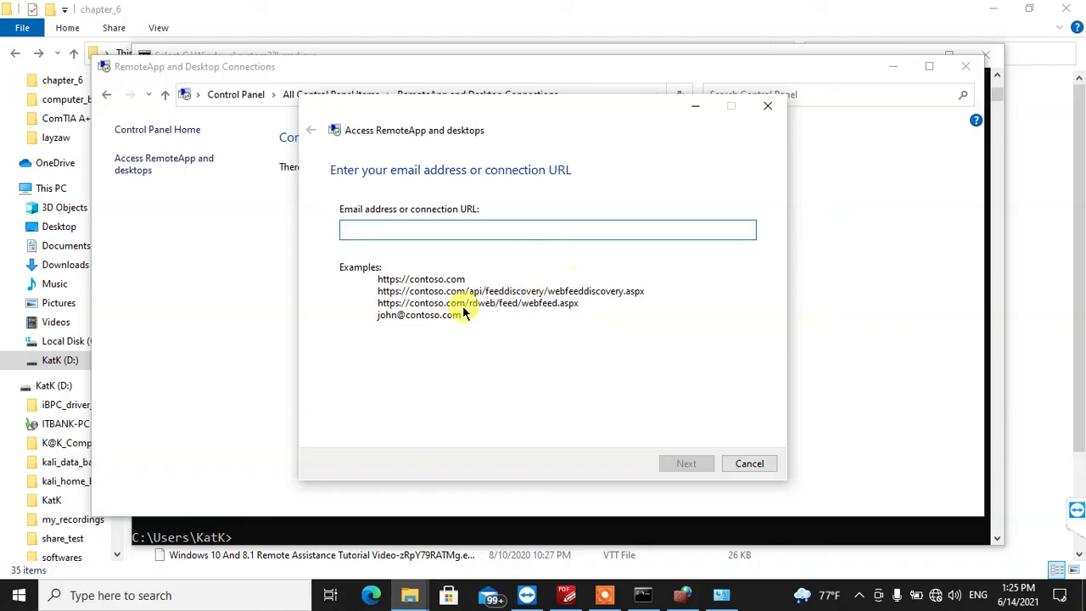
pyautogui.click(750, 465)
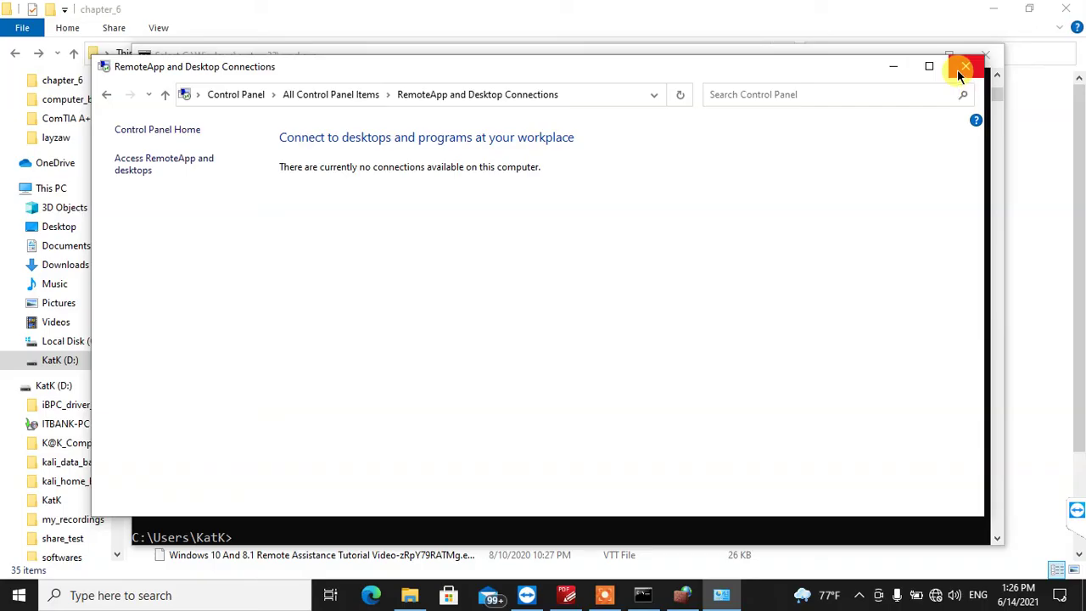
# - Return to All Control Panel Items and look through the remaining applets such as Storage Spaces
pyautogui.click(153, 131)
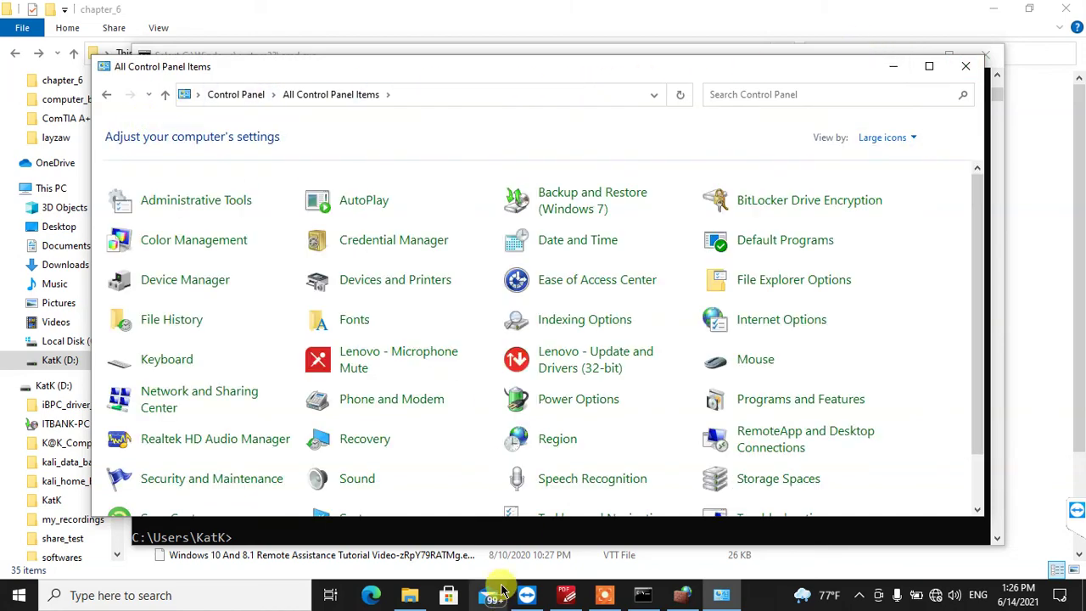
pyautogui.scroll(-2, 461, 430)
pyautogui.scroll(-1, 383, 467)
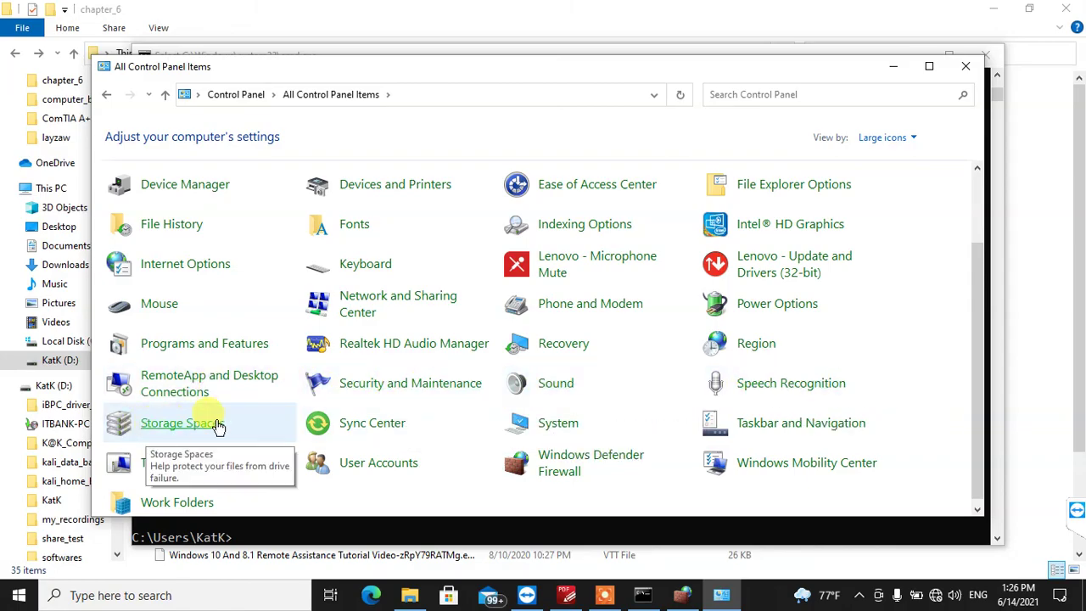
pyautogui.scroll(-1, 246, 428)
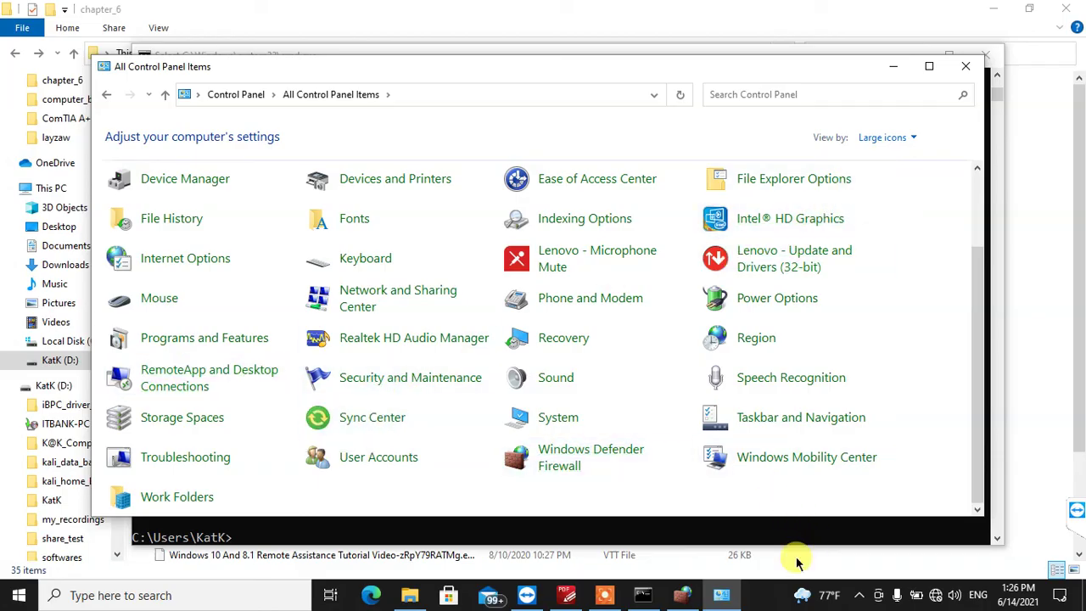
# - Switch to the chapter_6 folder in File Explorer and play the Windows 10 And 8.1 Remote Assistance tutorial video full screen in VLC
pyautogui.click(409, 594)
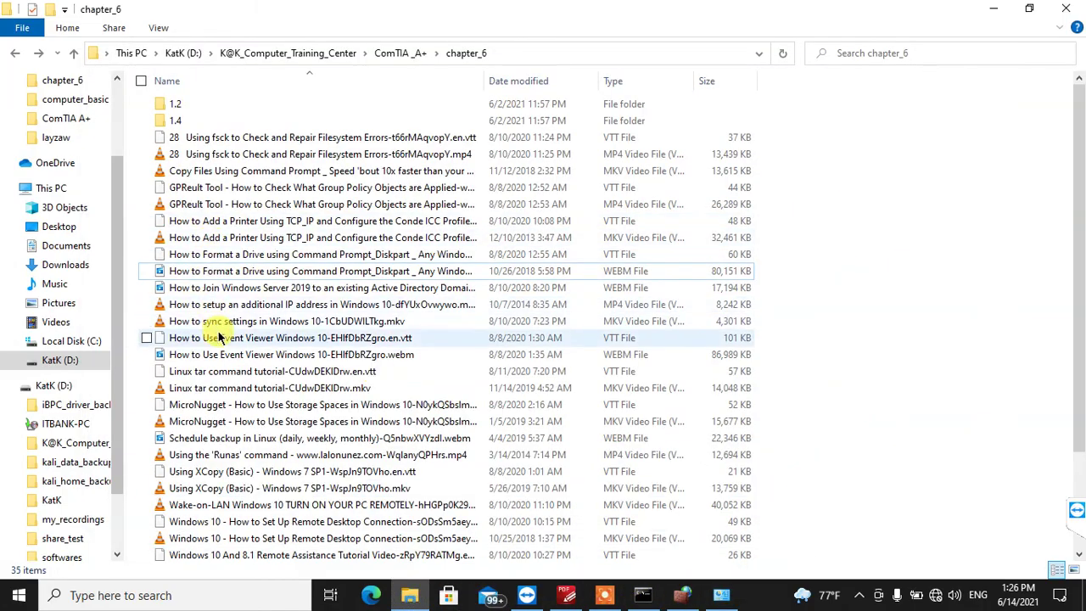
pyautogui.scroll(-1, 231, 416)
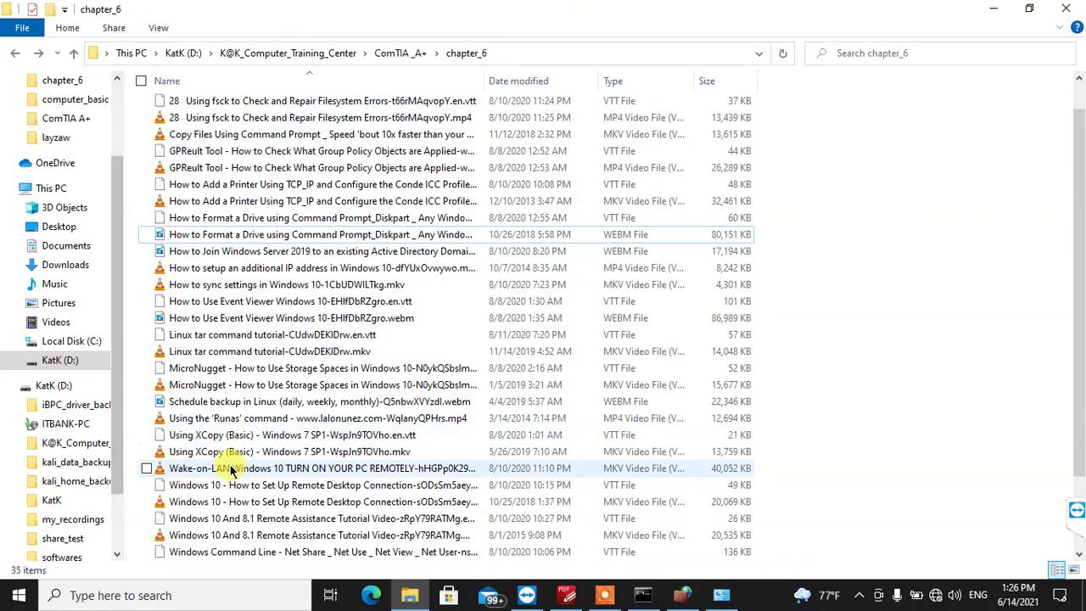
pyautogui.scroll(-1, 269, 471)
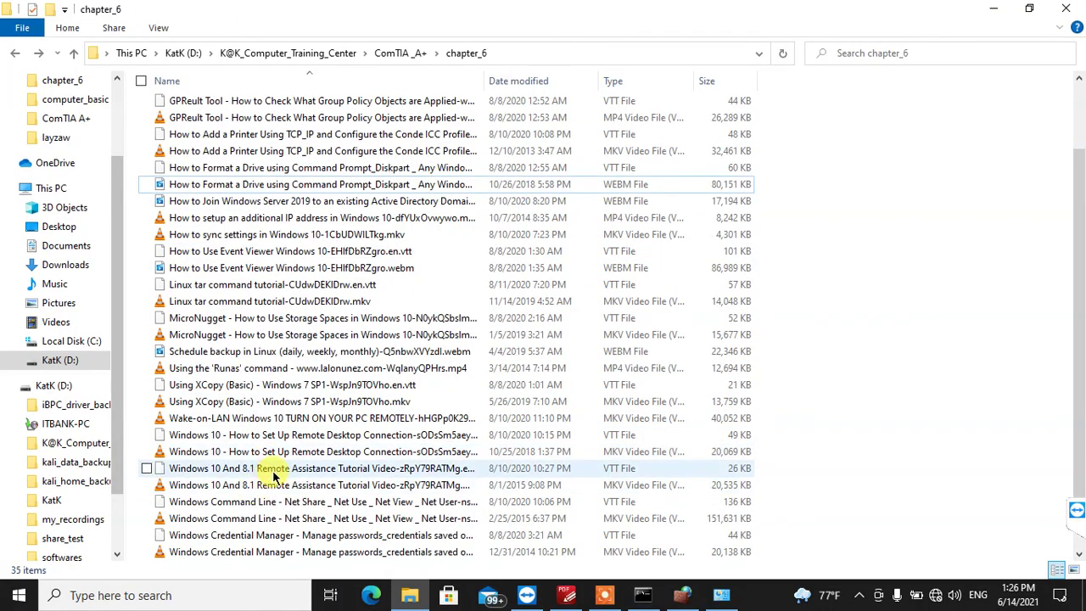
pyautogui.click(284, 485)
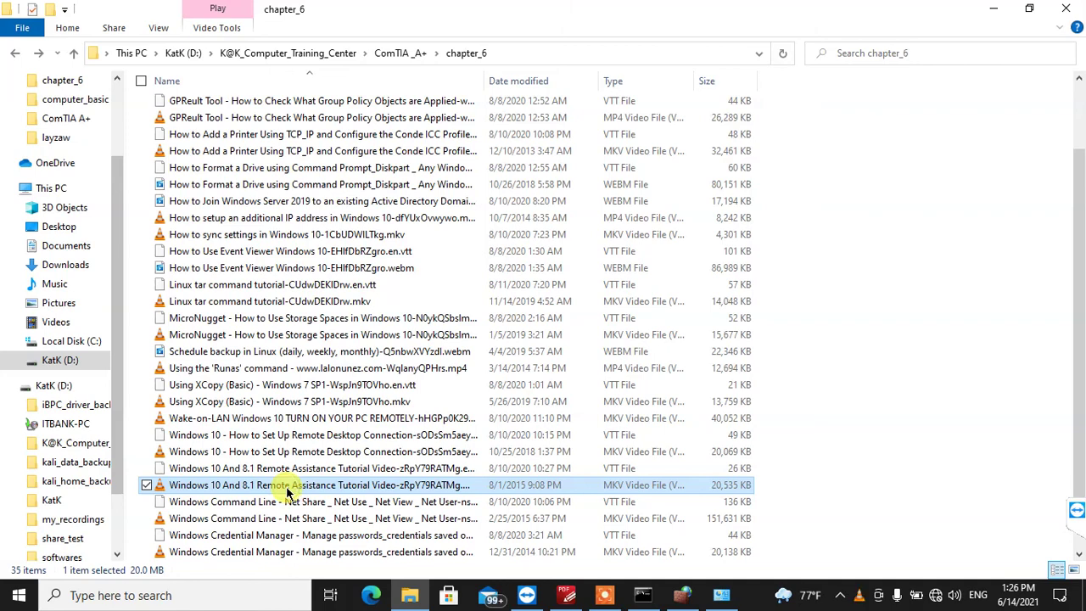
pyautogui.doubleClick(286, 484)
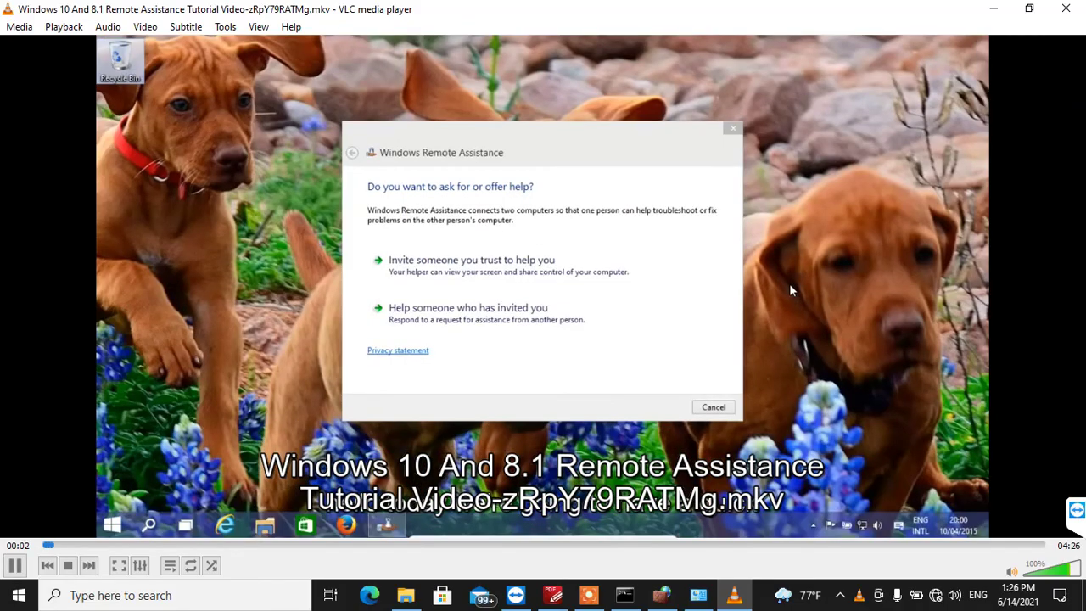
pyautogui.doubleClick(864, 170)
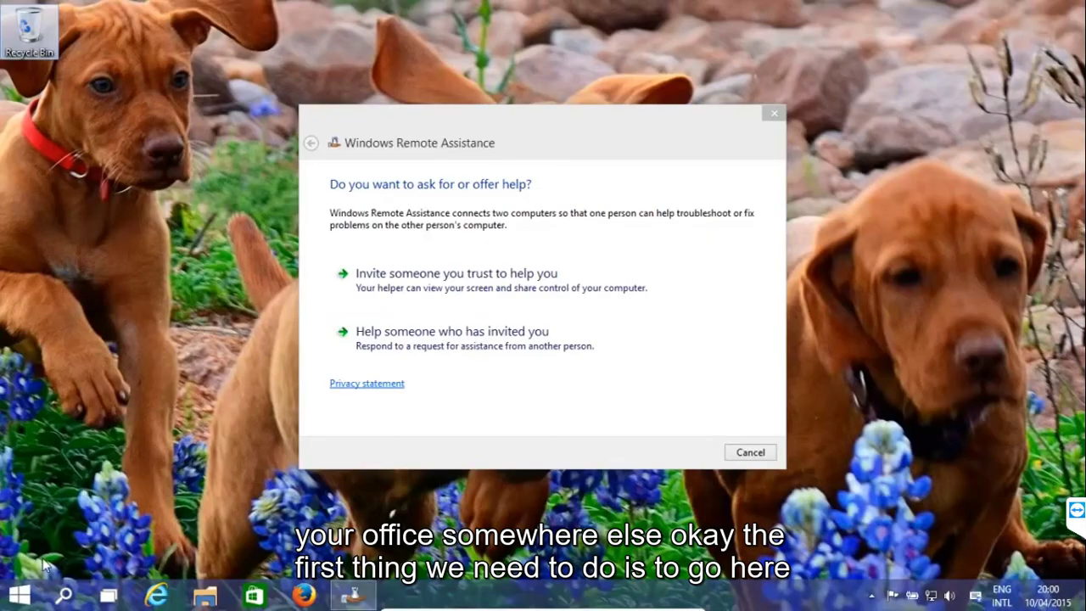
# - Search Windows for "allow" and open the "Allow remote access to your computer" settings
pyautogui.click(20, 597)
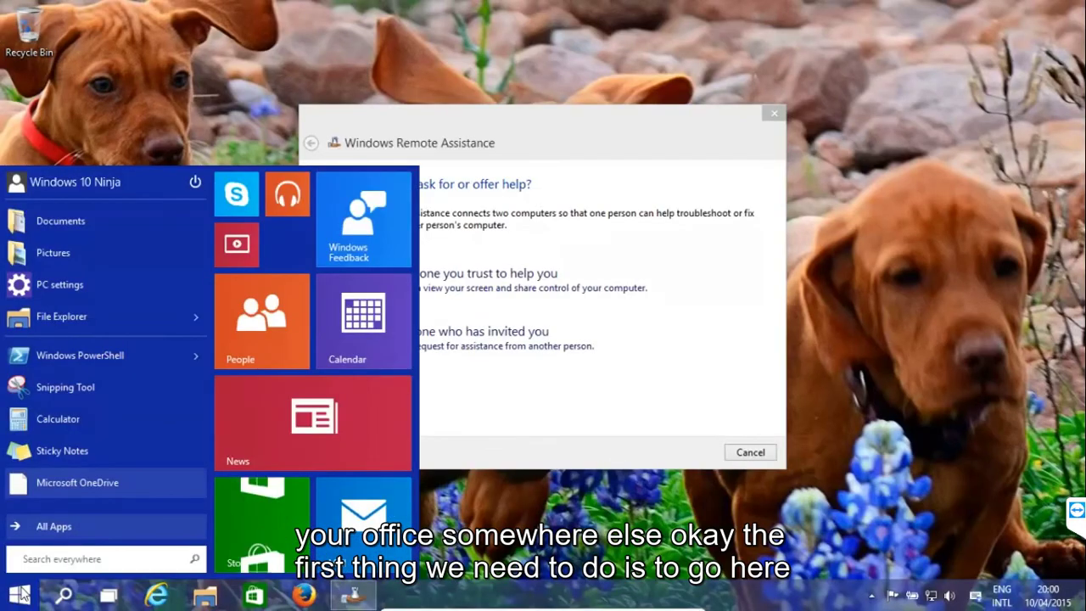
pyautogui.write('REMOME')
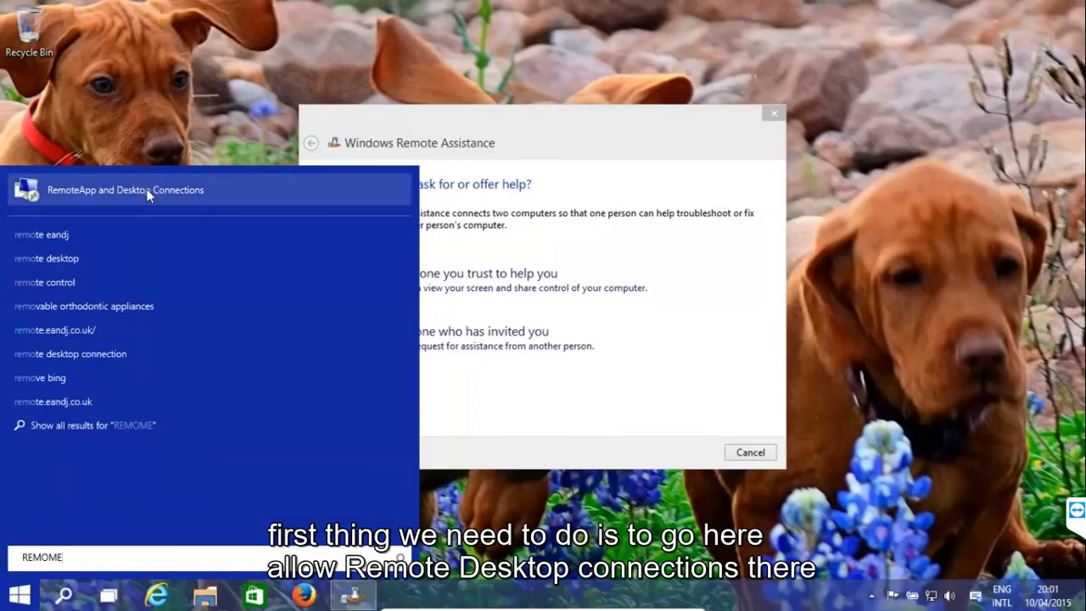
pyautogui.press('BackSpace')
pyautogui.press('BackSpace')
pyautogui.press('BackSpace')
pyautogui.press('BackSpace')
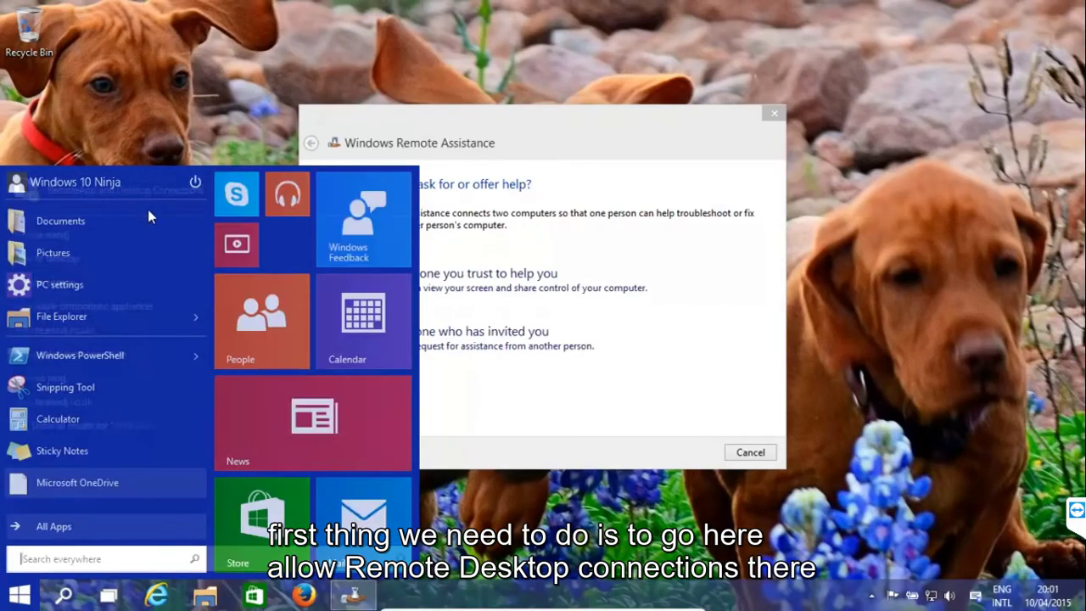
pyautogui.write('allow')
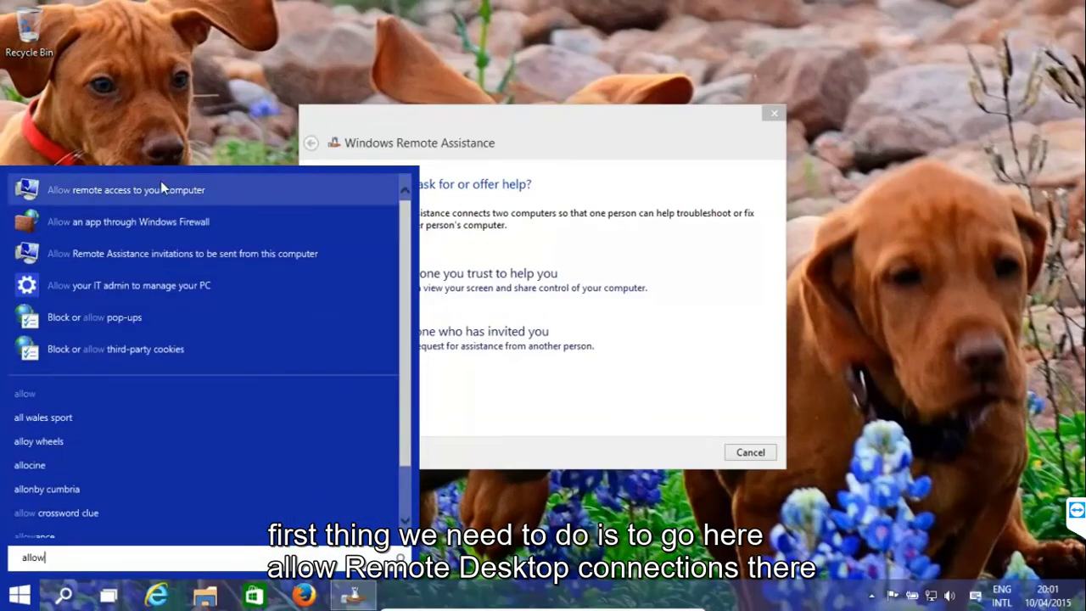
pyautogui.click(151, 189)
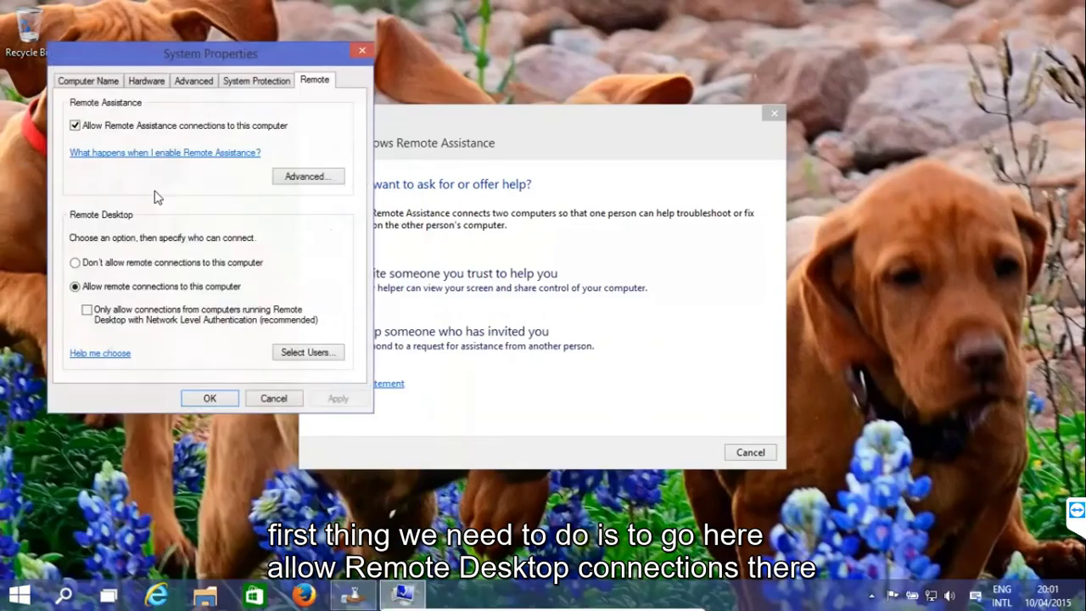
# - Allow remote connections and Remote Assistance on this computer, restrict invitations to computers running Windows Vista or later, and confirm the settings
pyautogui.click(109, 289)
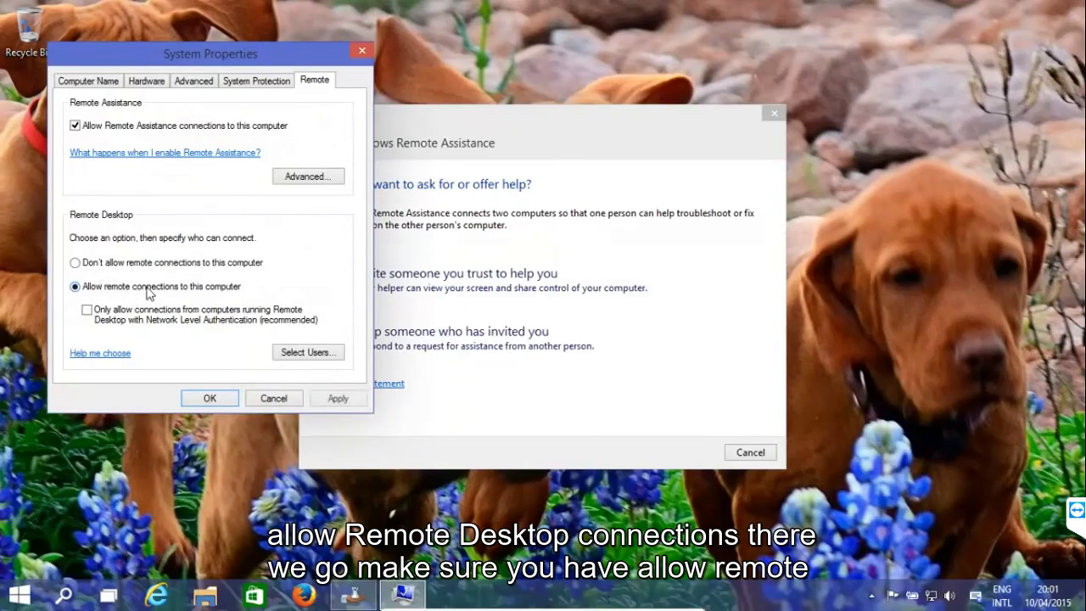
pyautogui.click(90, 127)
pyautogui.click(76, 126)
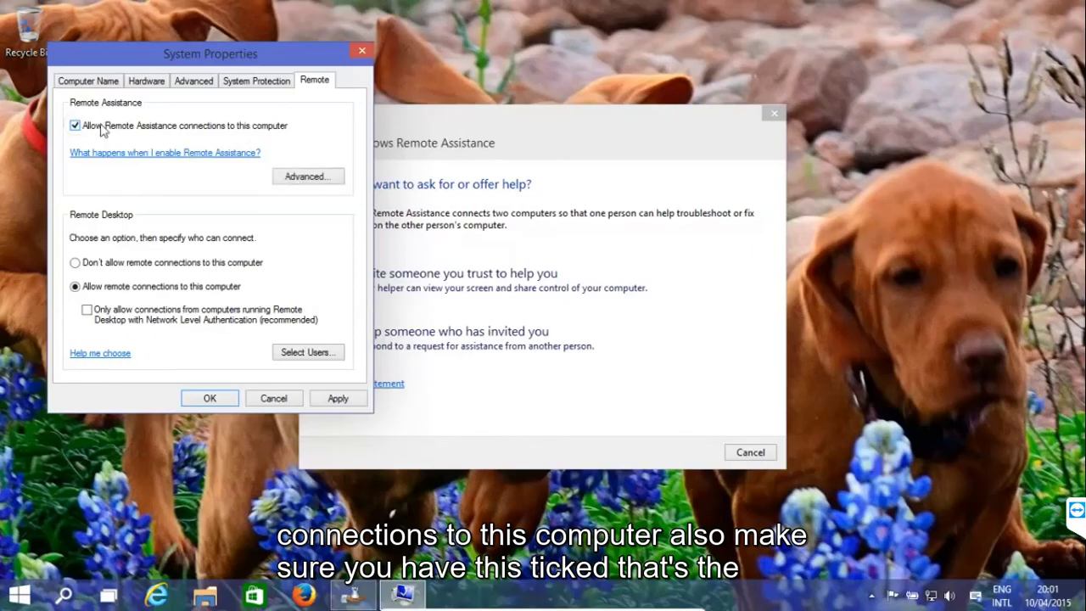
pyautogui.click(307, 180)
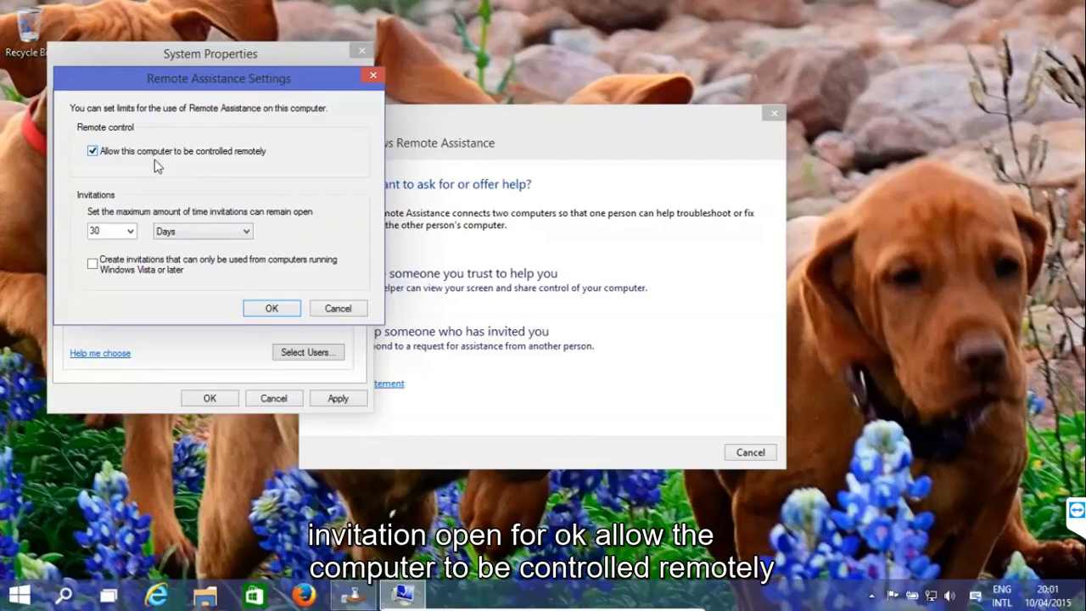
pyautogui.click(93, 264)
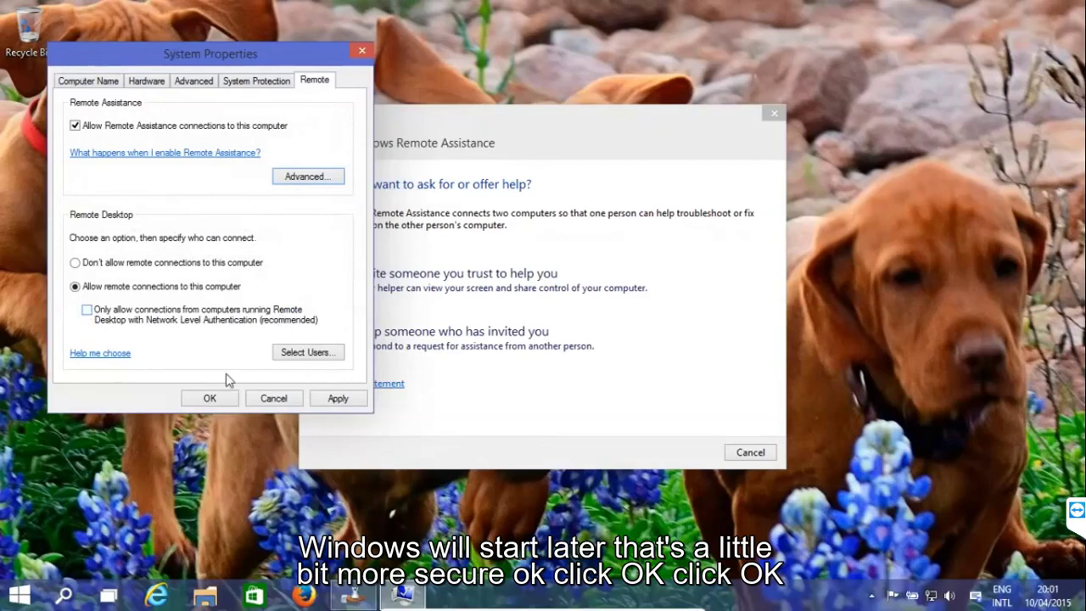
pyautogui.click(212, 398)
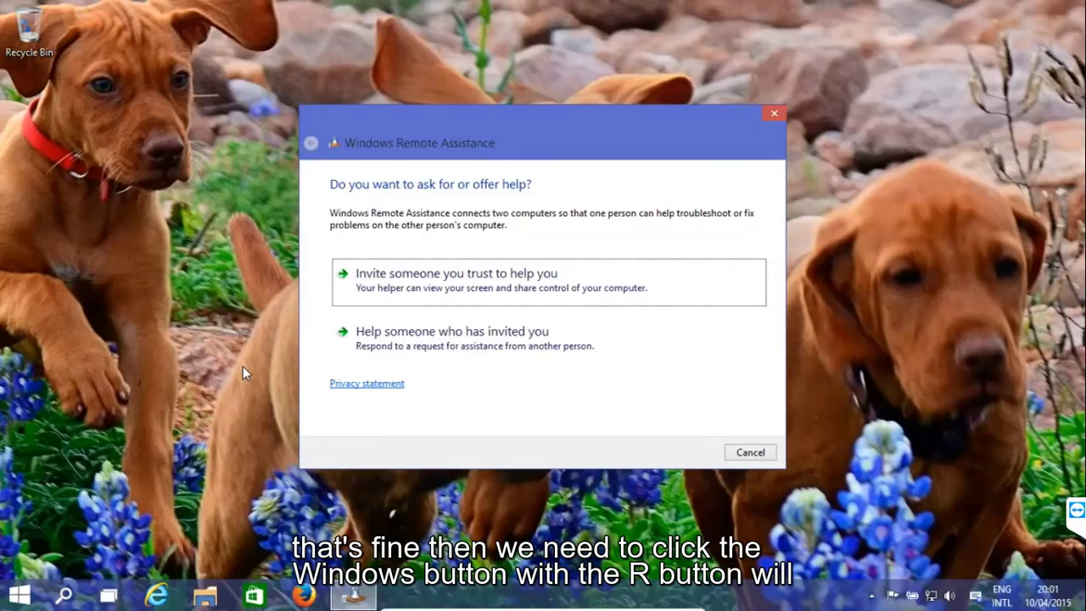
# - Run msra.exe, invite a trusted helper using Easy Connect, and close that invitation session
pyautogui.press('super+r')
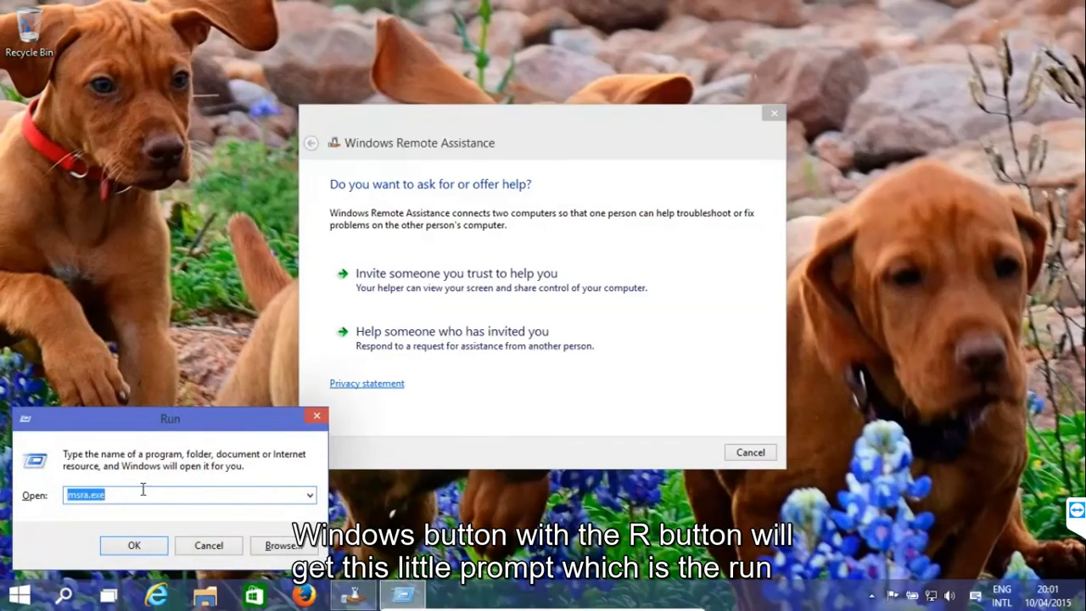
pyautogui.click(134, 547)
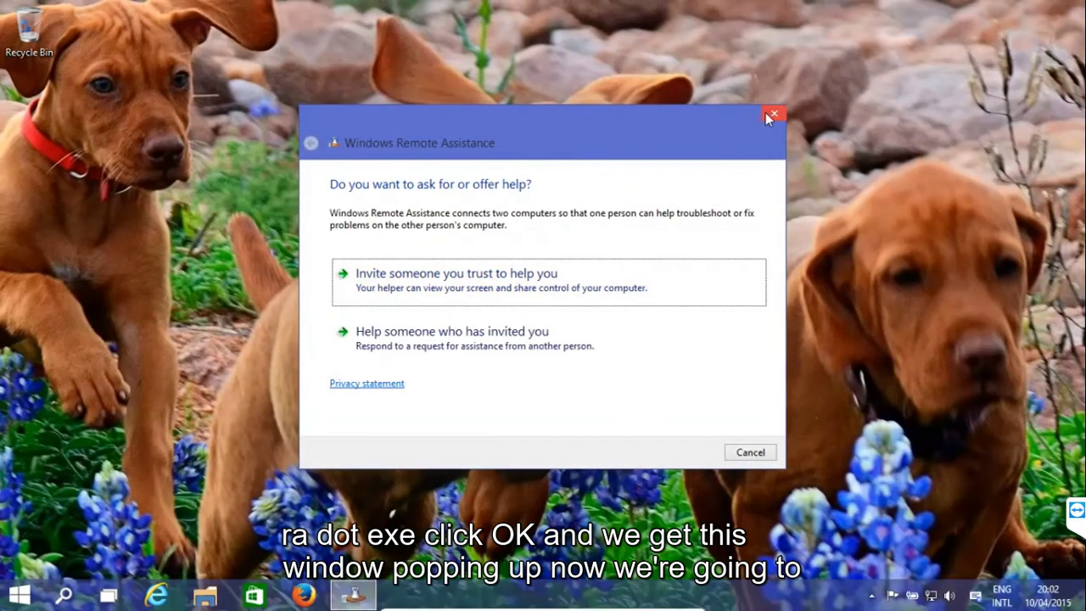
pyautogui.click(458, 288)
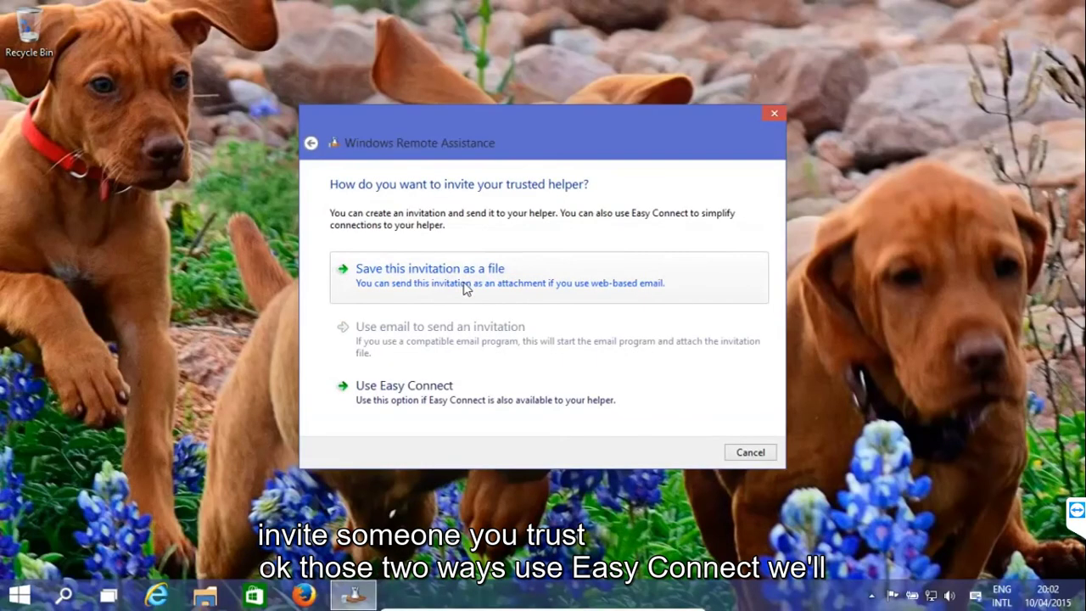
pyautogui.click(436, 401)
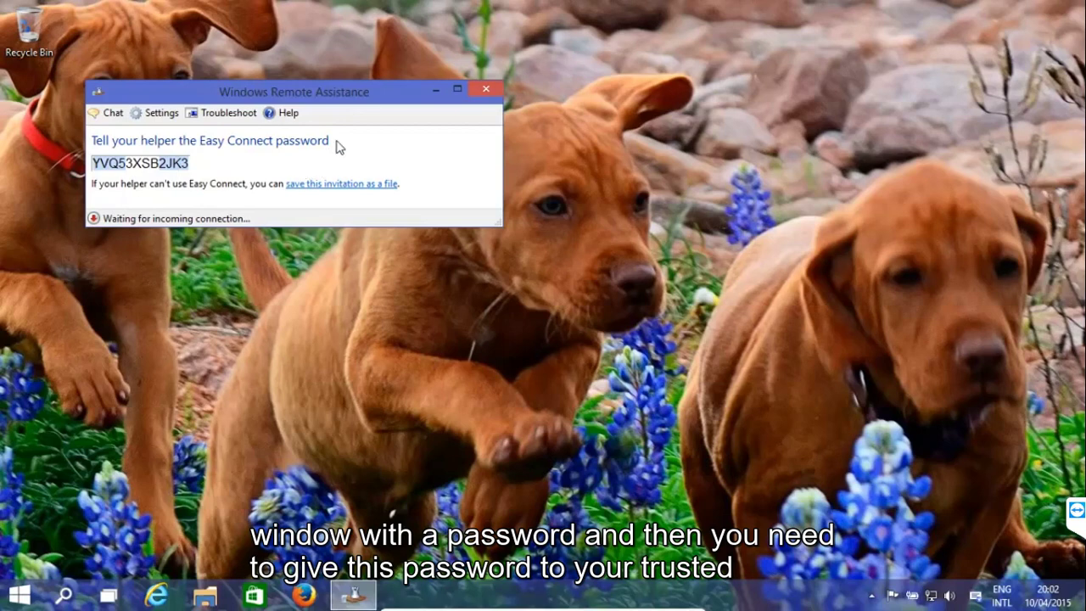
pyautogui.click(486, 88)
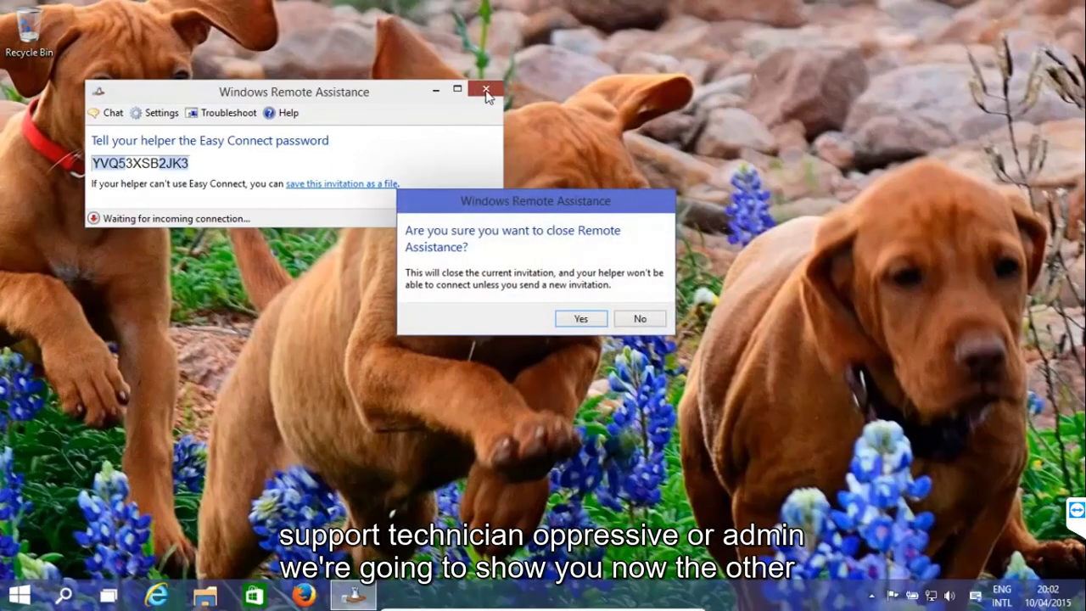
pyautogui.click(579, 318)
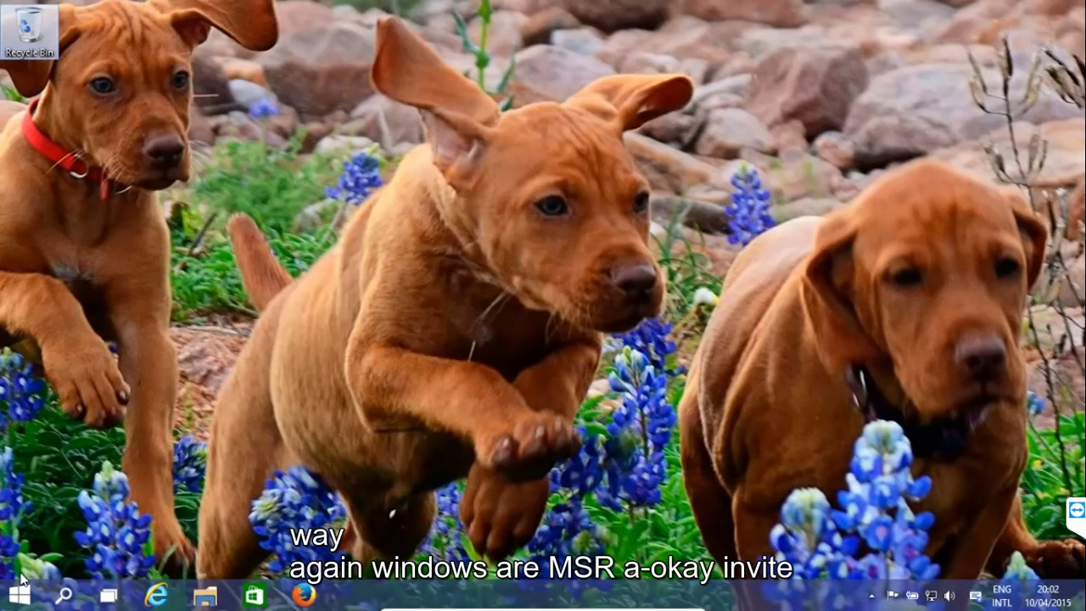
# - Run msra.exe again and save a helper invitation file named Invitation to the Desktop
pyautogui.press('super+r')
pyautogui.press('Return')
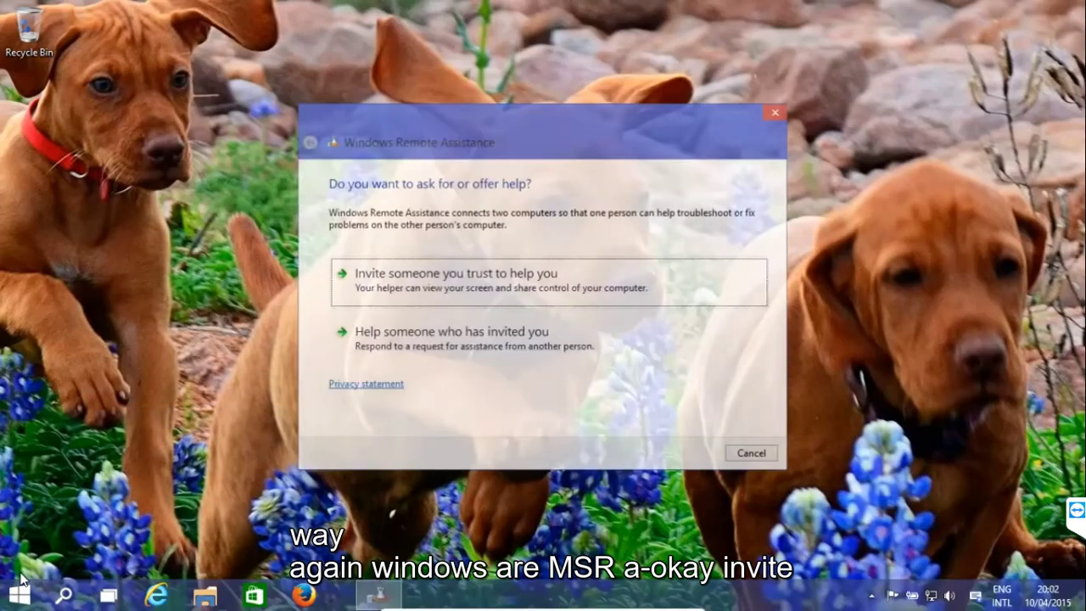
pyautogui.click(473, 280)
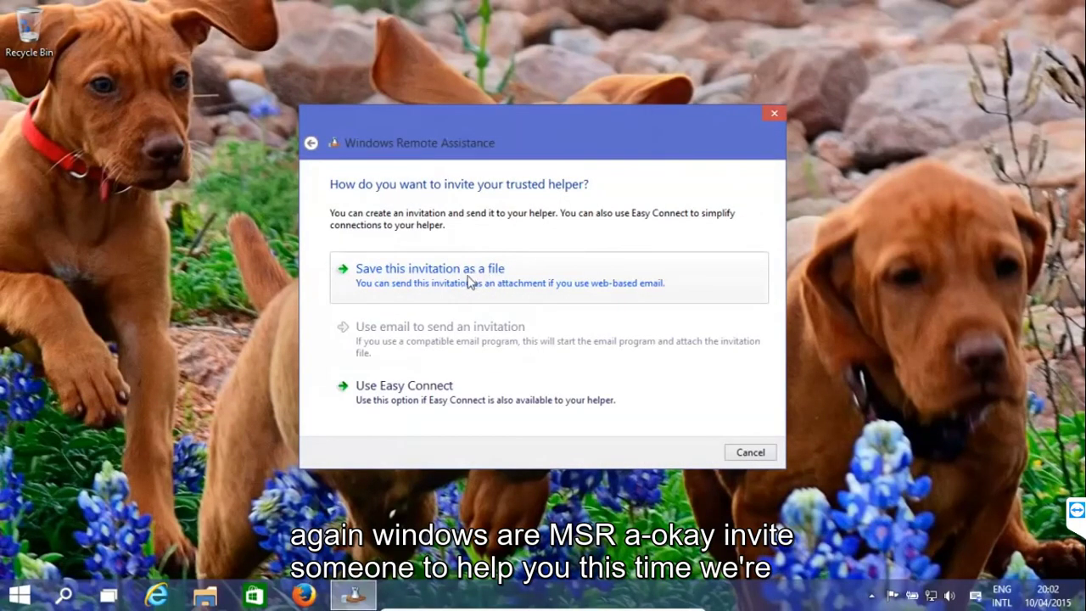
pyautogui.click(471, 280)
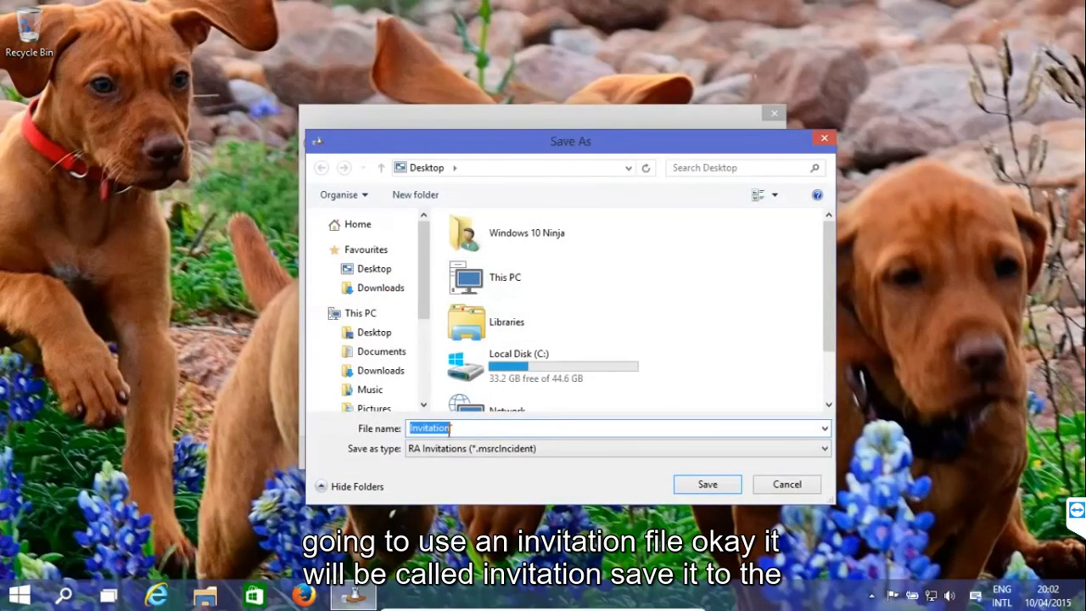
pyautogui.click(383, 271)
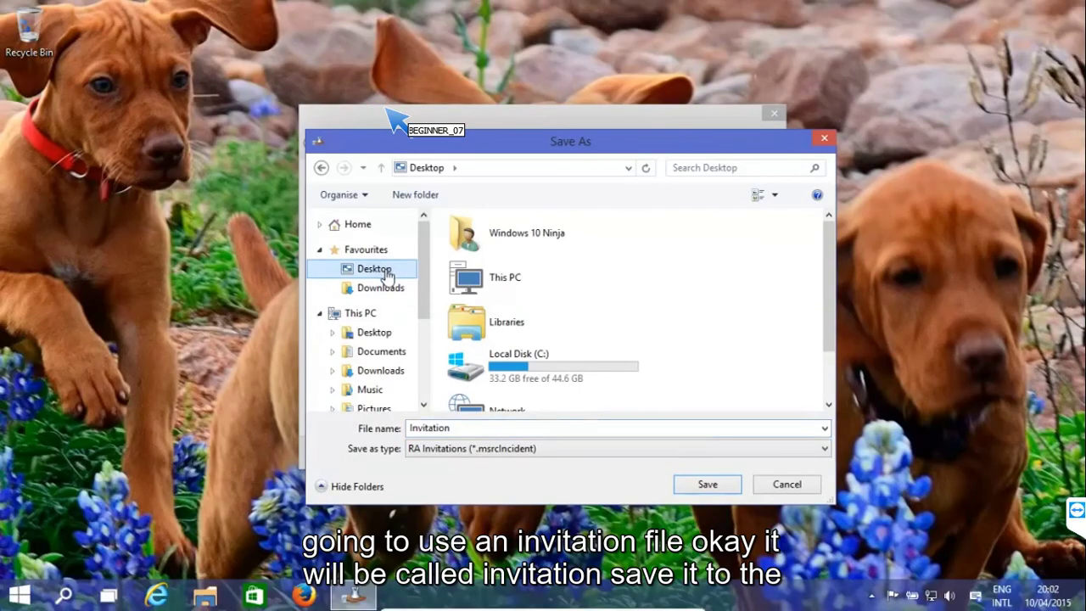
pyautogui.click(704, 485)
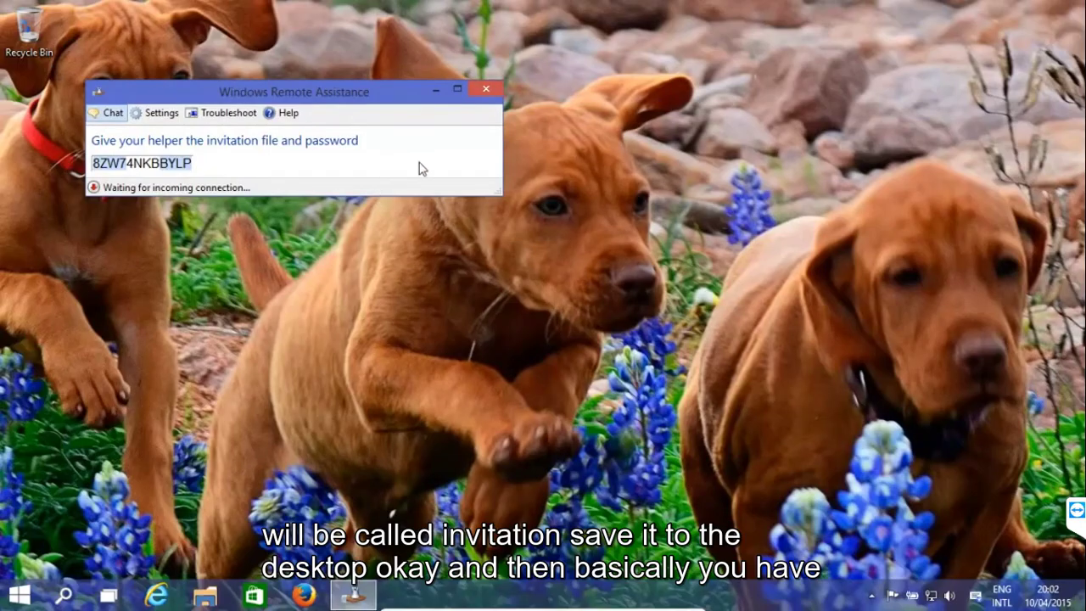
pyautogui.moveTo(351, 96); pyautogui.dragTo(569, 116)
pyautogui.click(37, 117)
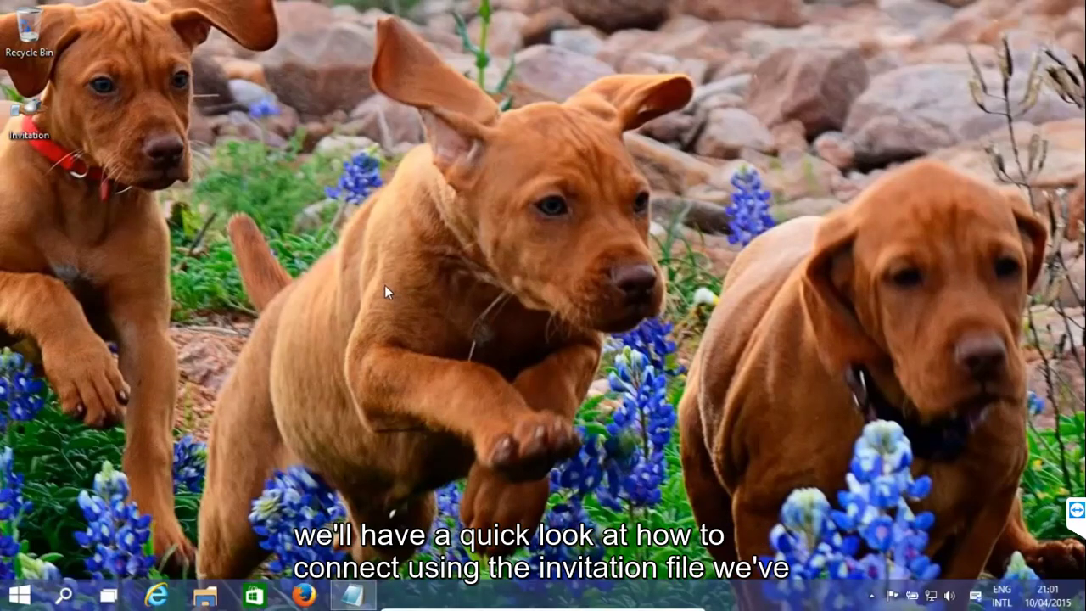
# - Open the Invitation file from the desktop and submit the Remote Assistance connection password
pyautogui.doubleClick(31, 121)
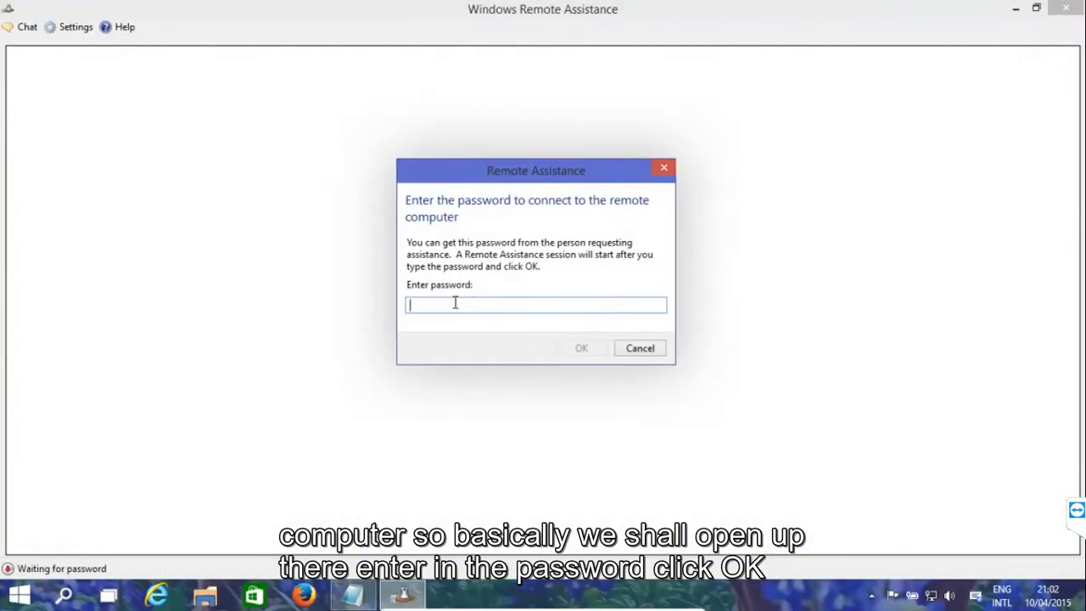
pyautogui.hotkey('ctrl', 'v')
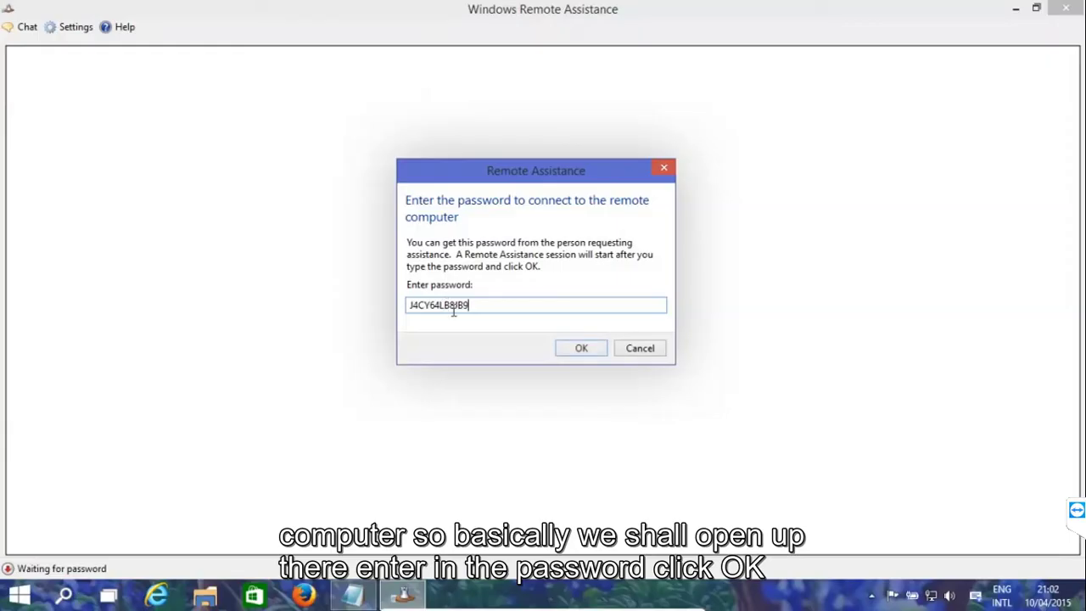
pyautogui.click(581, 349)
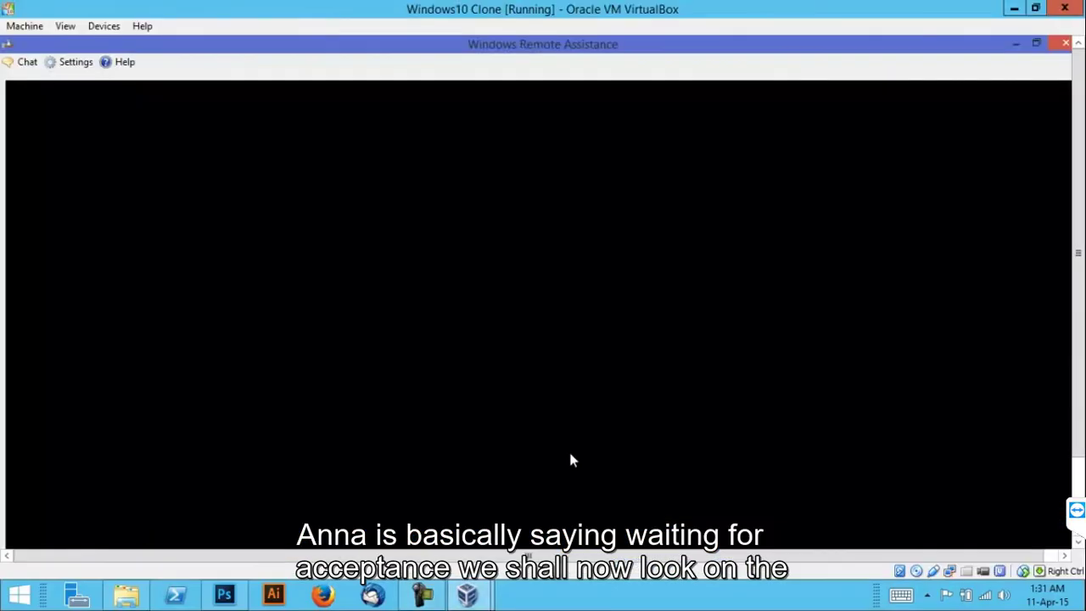
# - Switch to the Server002 virtual machine and allow the helper to connect to the computer
pyautogui.moveTo(467, 595)
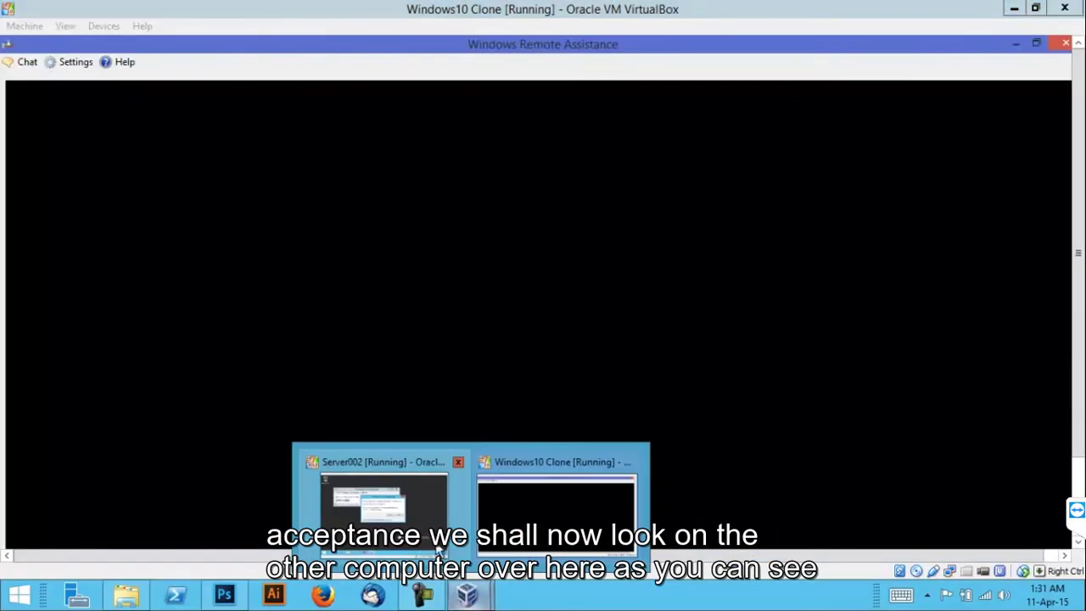
pyautogui.click(387, 468)
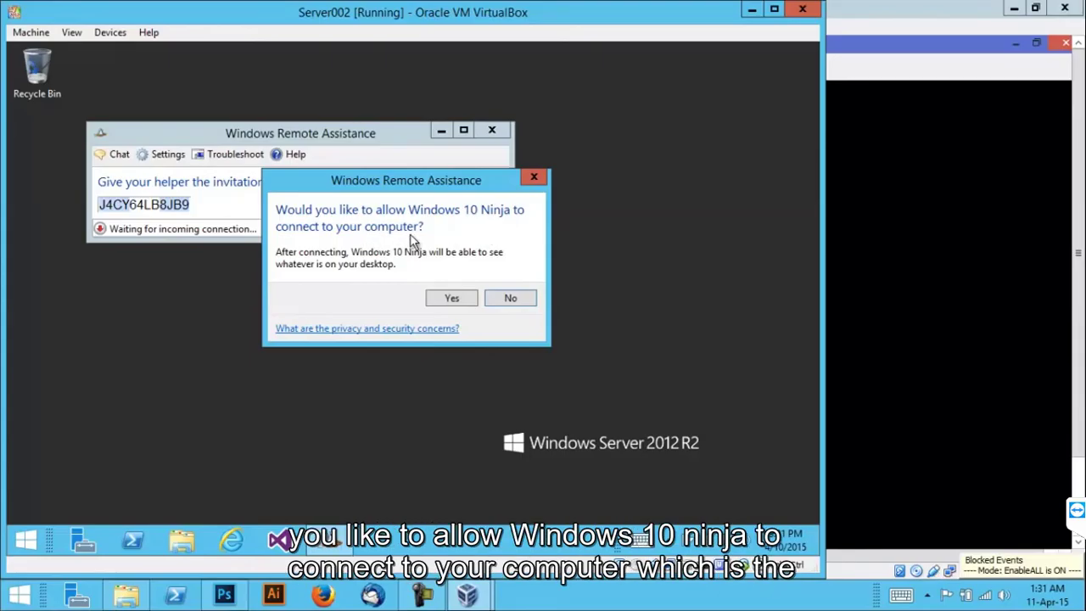
pyautogui.click(452, 299)
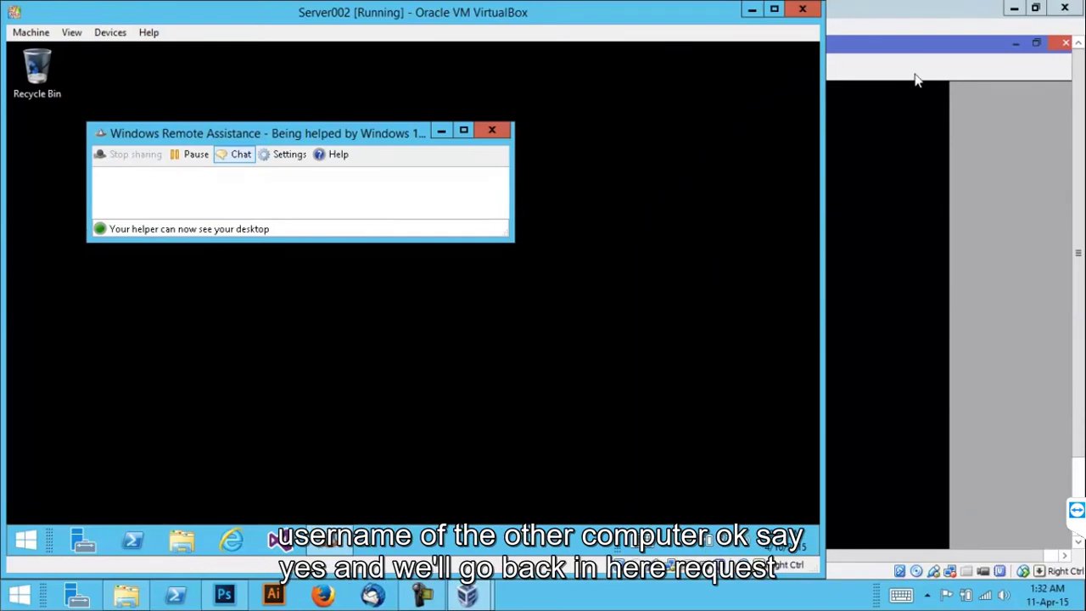
# - Request control from the Windows10 Clone machine and allow the helper to share control of the Server002 desktop
pyautogui.click(929, 52)
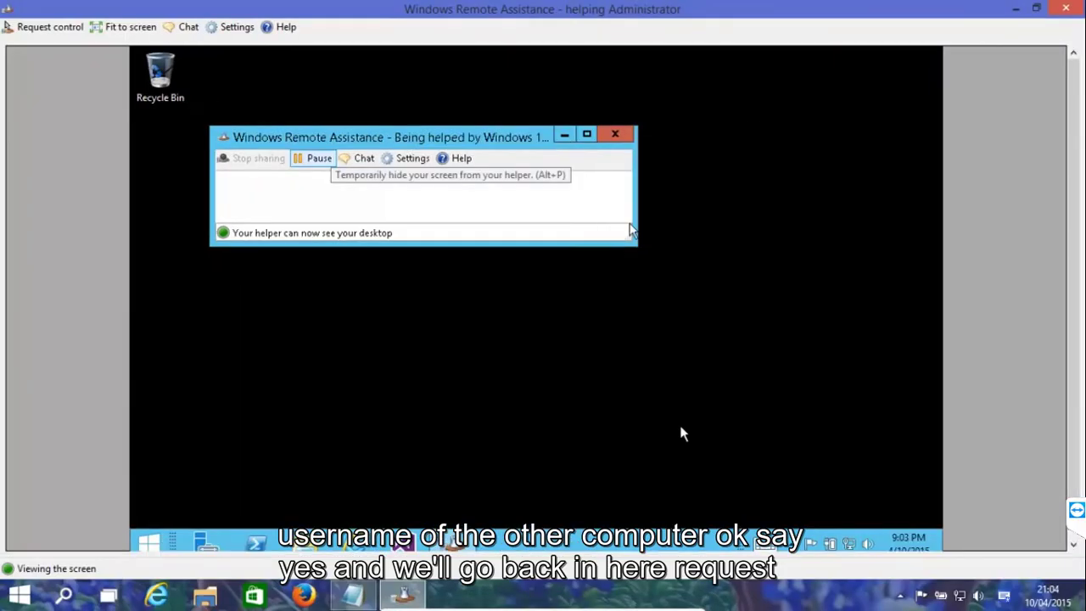
pyautogui.click(64, 30)
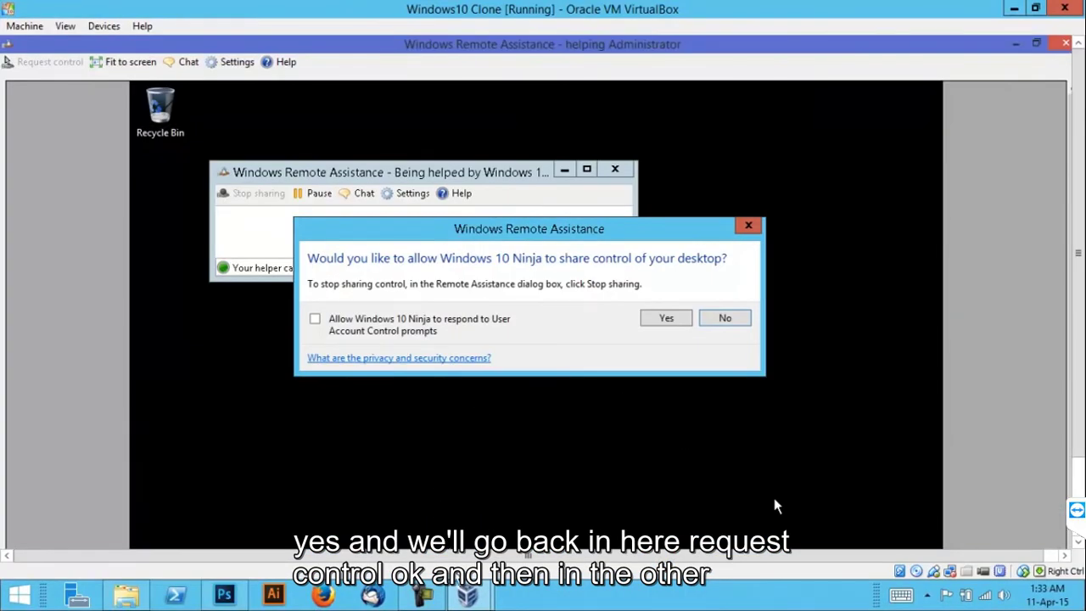
pyautogui.moveTo(469, 598)
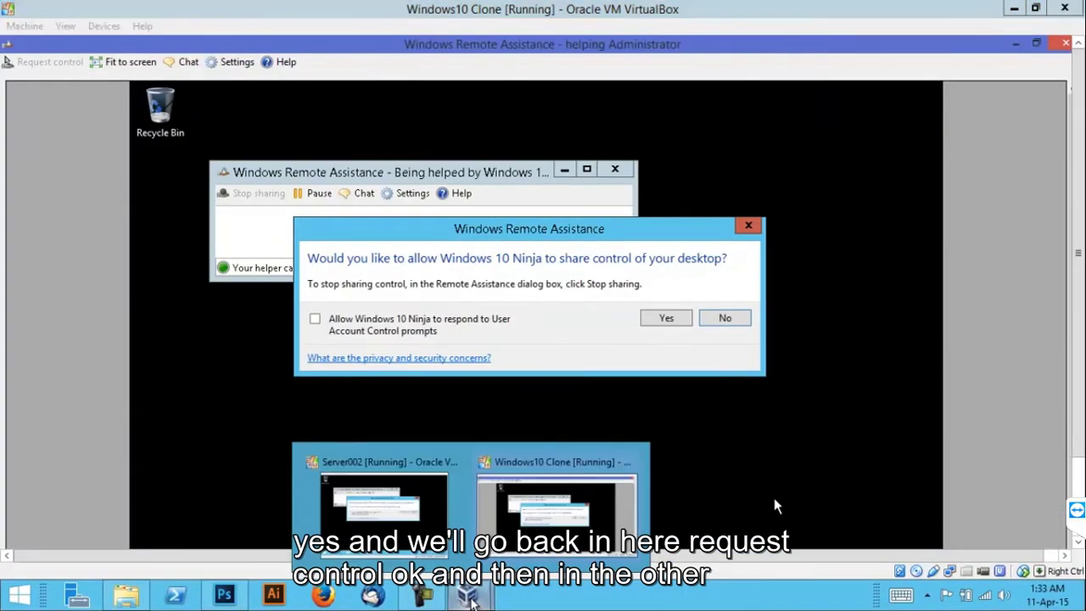
pyautogui.click(411, 463)
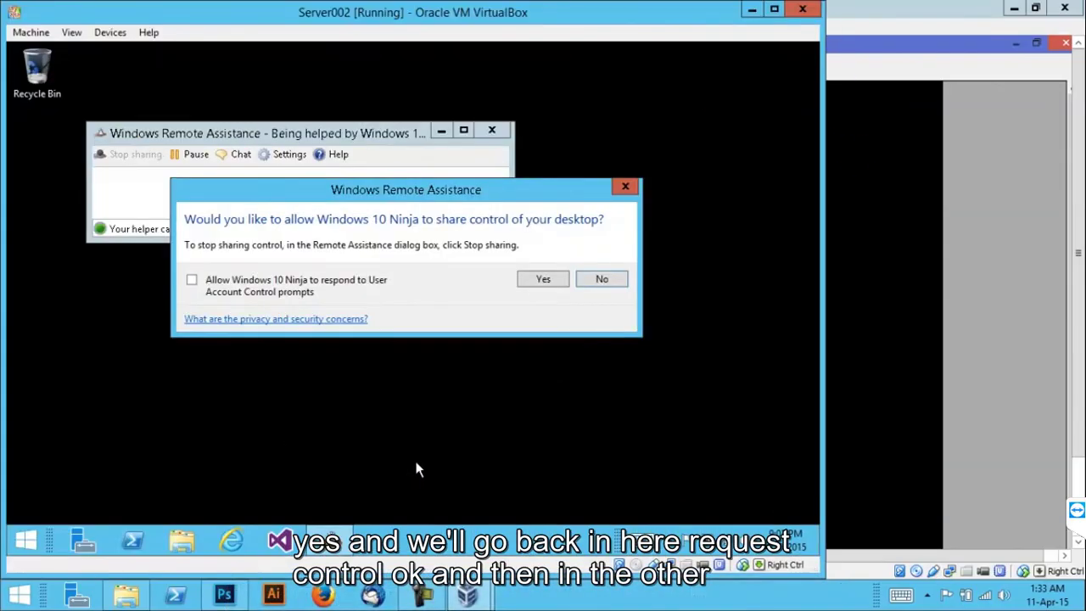
pyautogui.click(544, 280)
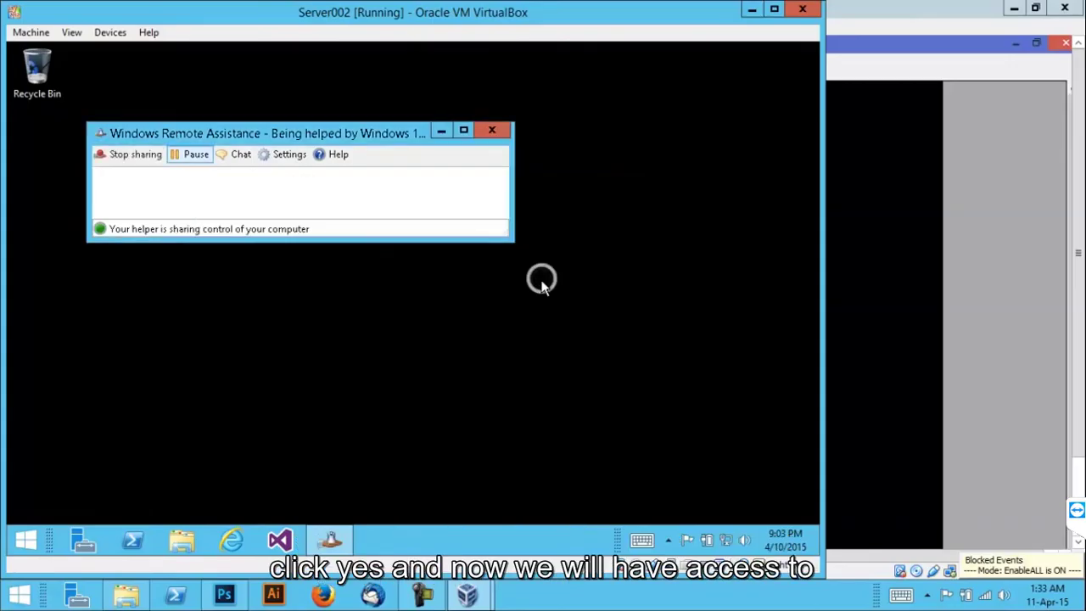
# - Return to the Windows10 Clone machine, open File Explorer on the remotely controlled desktop, and close it
pyautogui.click(493, 580)
pyautogui.click(548, 454)
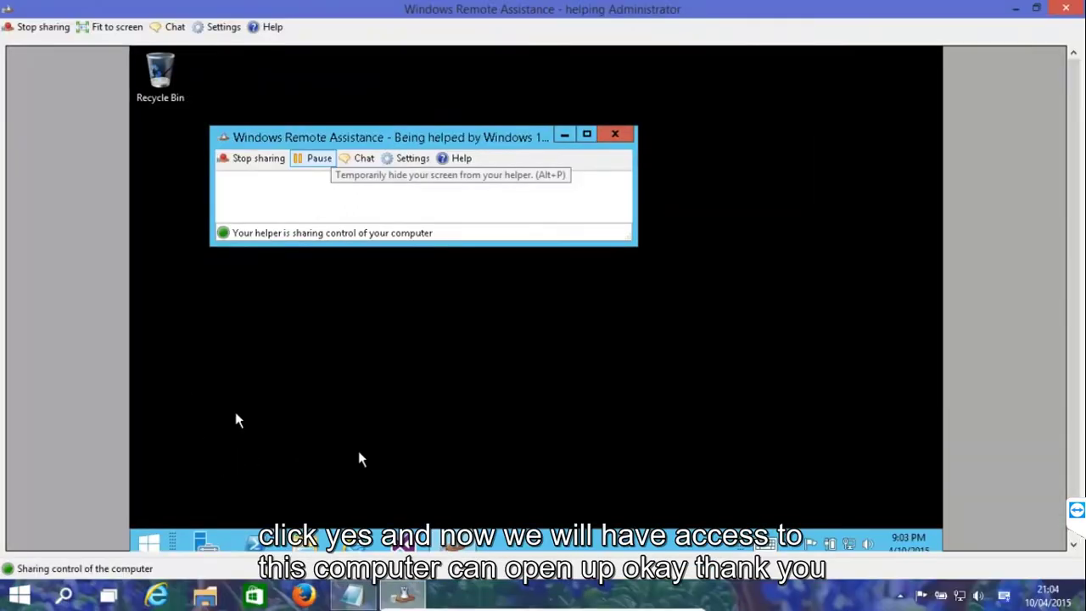
pyautogui.click(308, 547)
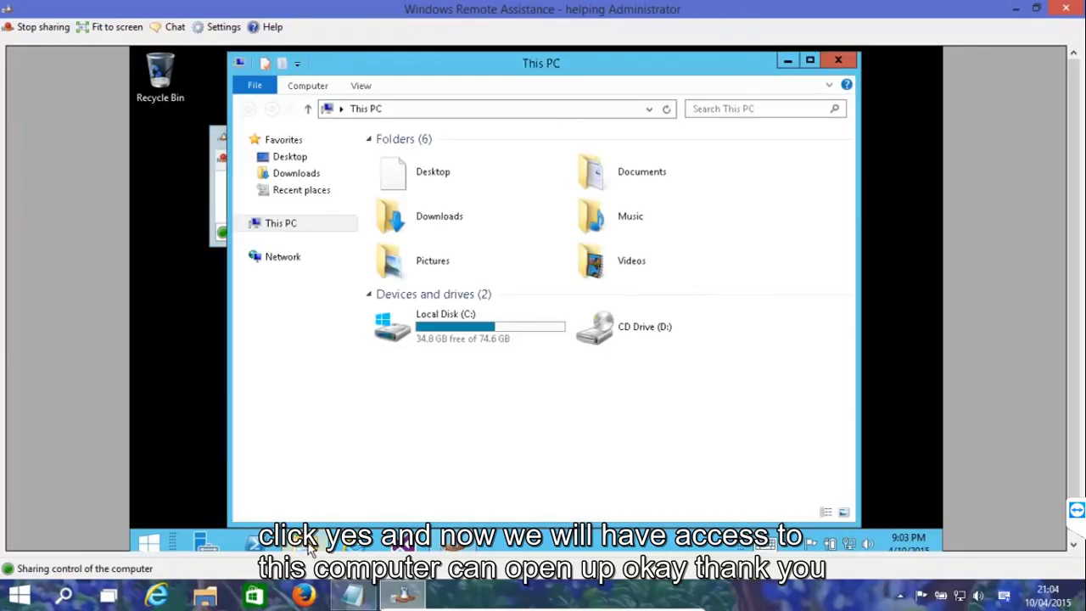
pyautogui.click(839, 62)
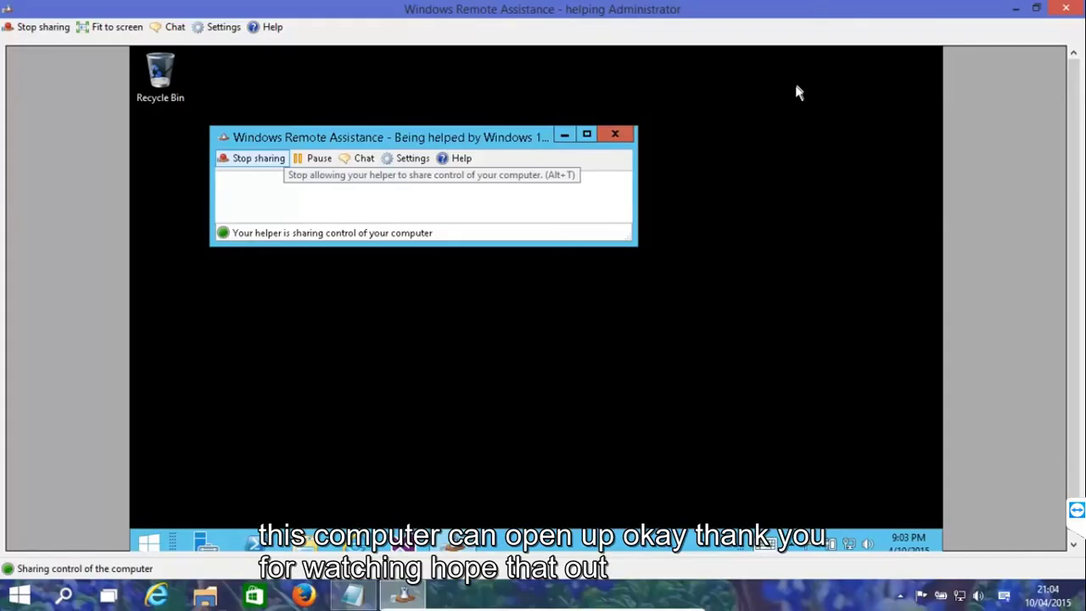
# - Close the VLC player, the chapter_6 folder window and the Control Panel window
pyautogui.moveTo(992, 73)
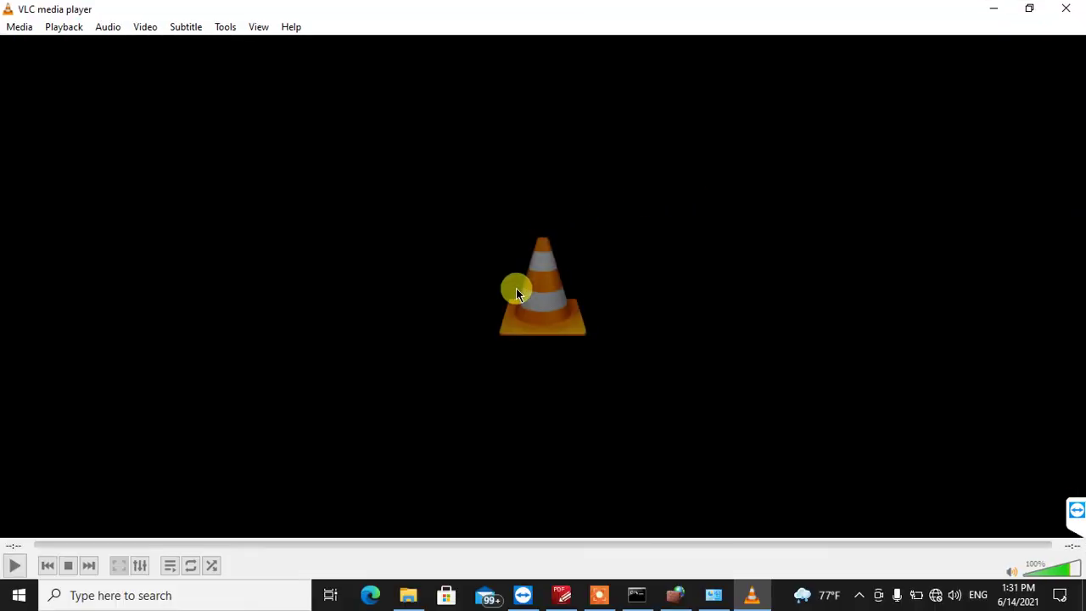
pyautogui.click(1065, 8)
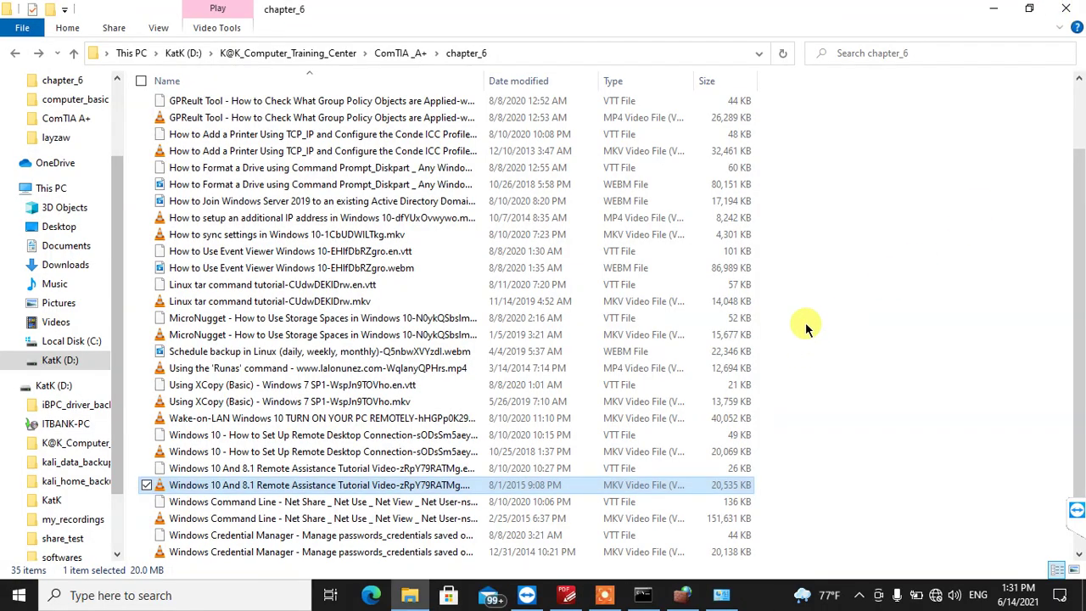
pyautogui.click(1069, 13)
pyautogui.click(962, 66)
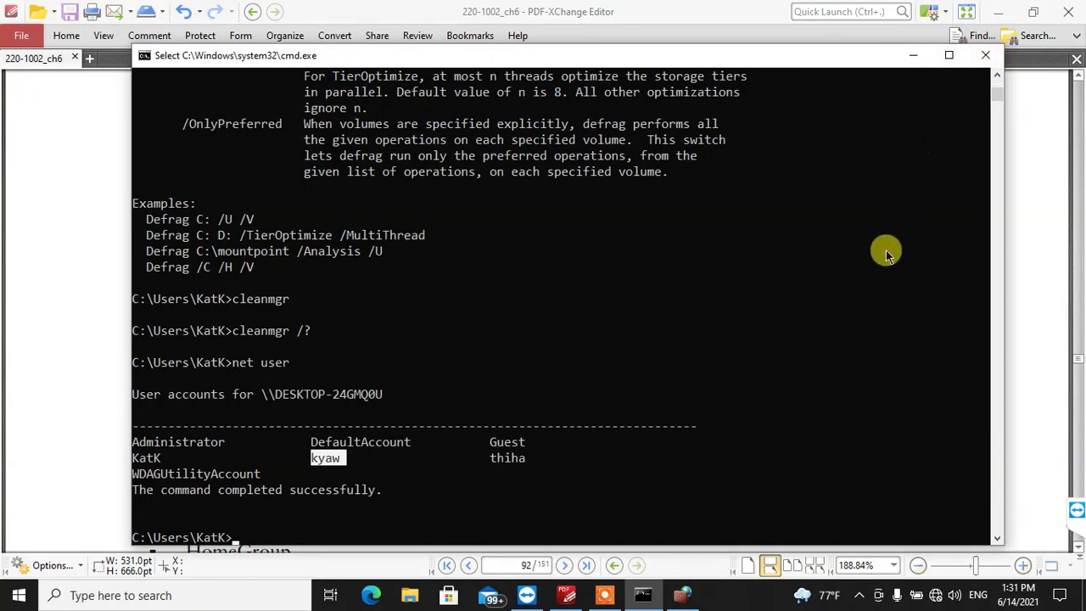
pyautogui.click(604, 595)
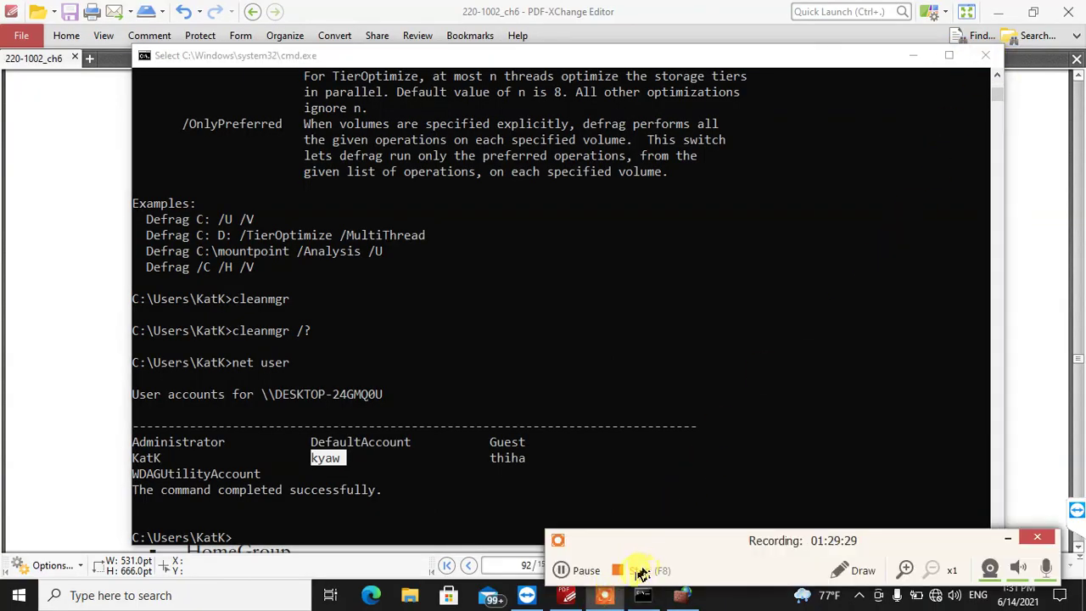